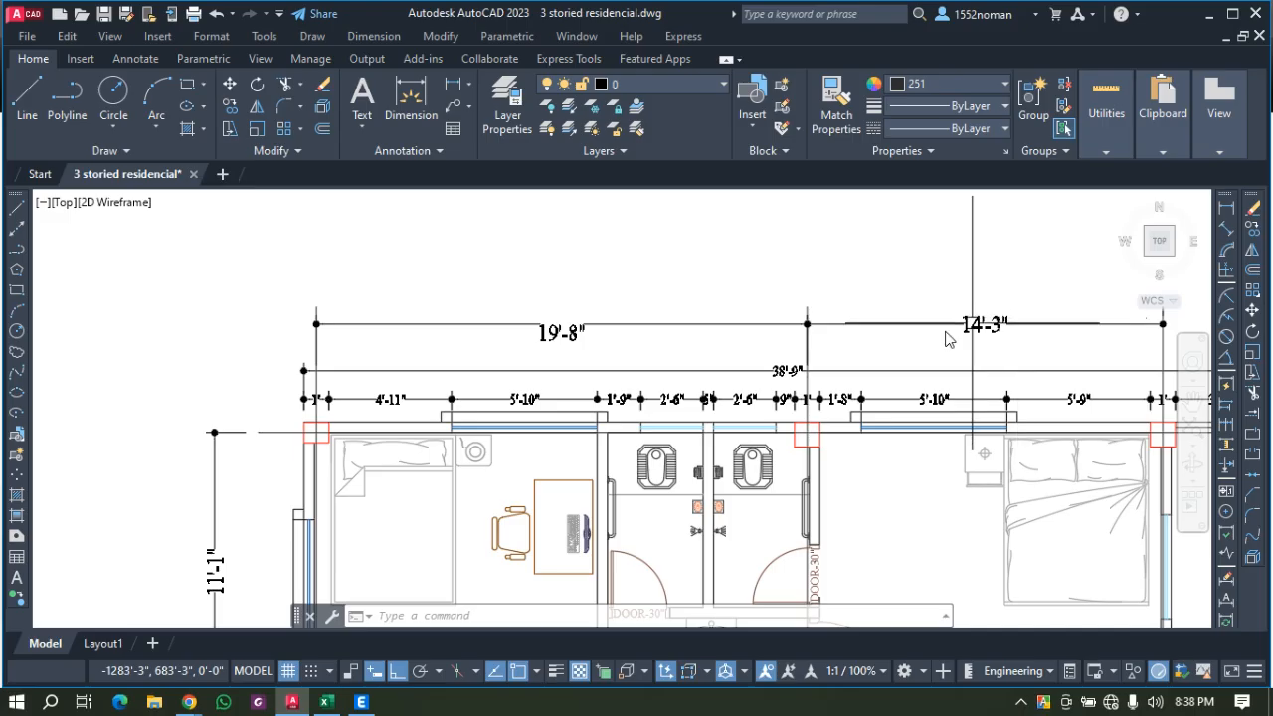
Examine the column-to-column dimensions above and beside the floor plan in the 3 storied residencial drawing.
{"action": "scroll", "coordinate": [1034, 342], "scroll_direction": "down", "scroll_amount": 6}
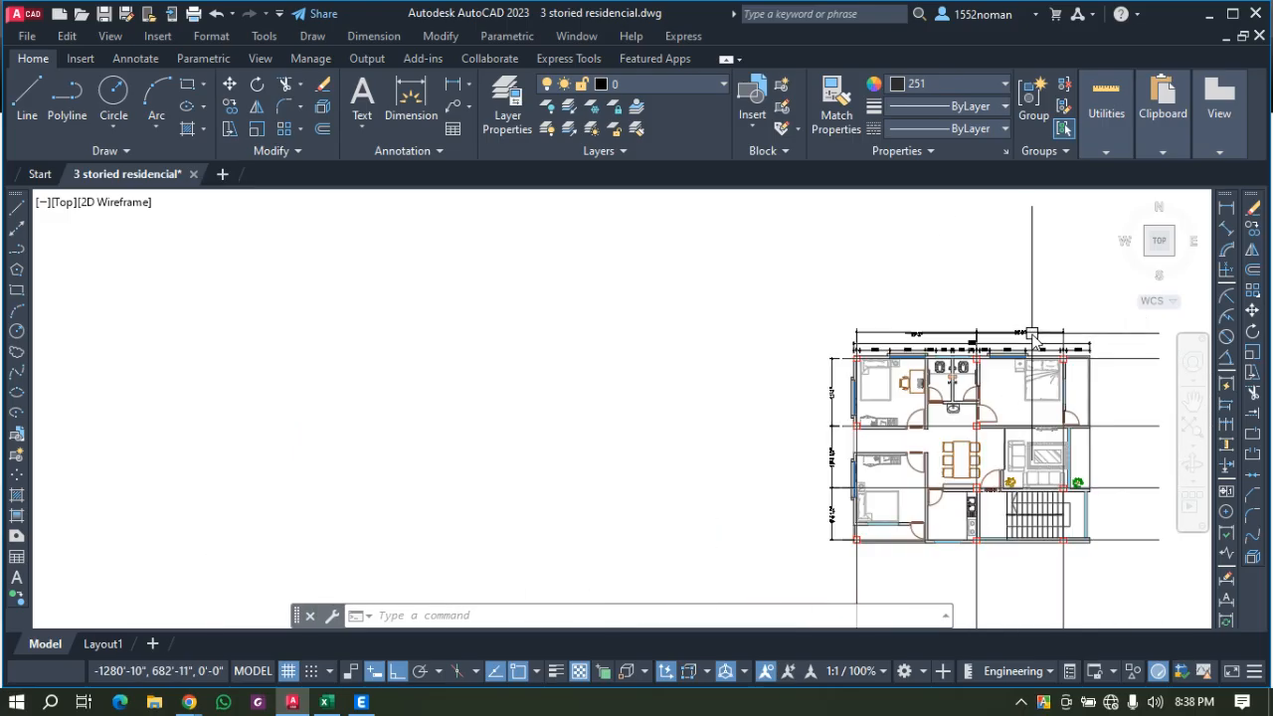
{"action": "scroll", "coordinate": [819, 511], "scroll_direction": "up", "scroll_amount": 5}
{"action": "scroll", "coordinate": [821, 468], "scroll_direction": "up", "scroll_amount": 2}
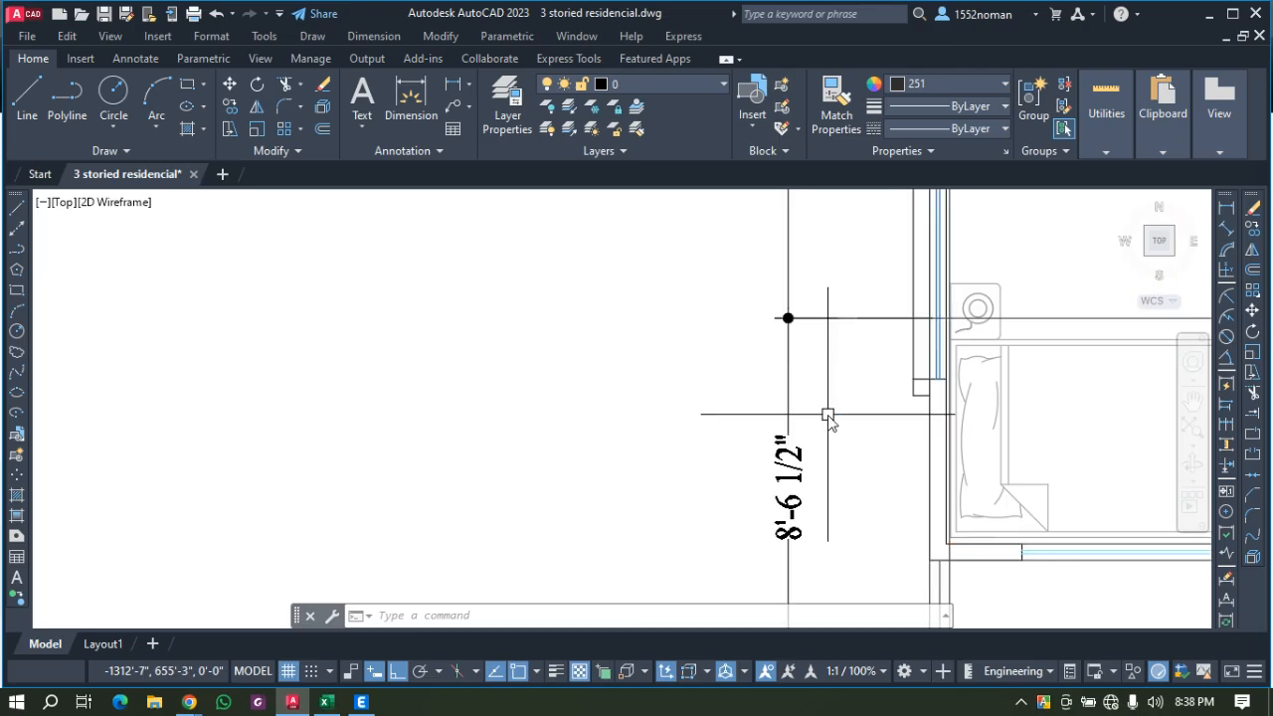
{"action": "scroll", "coordinate": [814, 485], "scroll_direction": "down", "scroll_amount": 4}
{"action": "scroll", "coordinate": [811, 490], "scroll_direction": "down", "scroll_amount": 2}
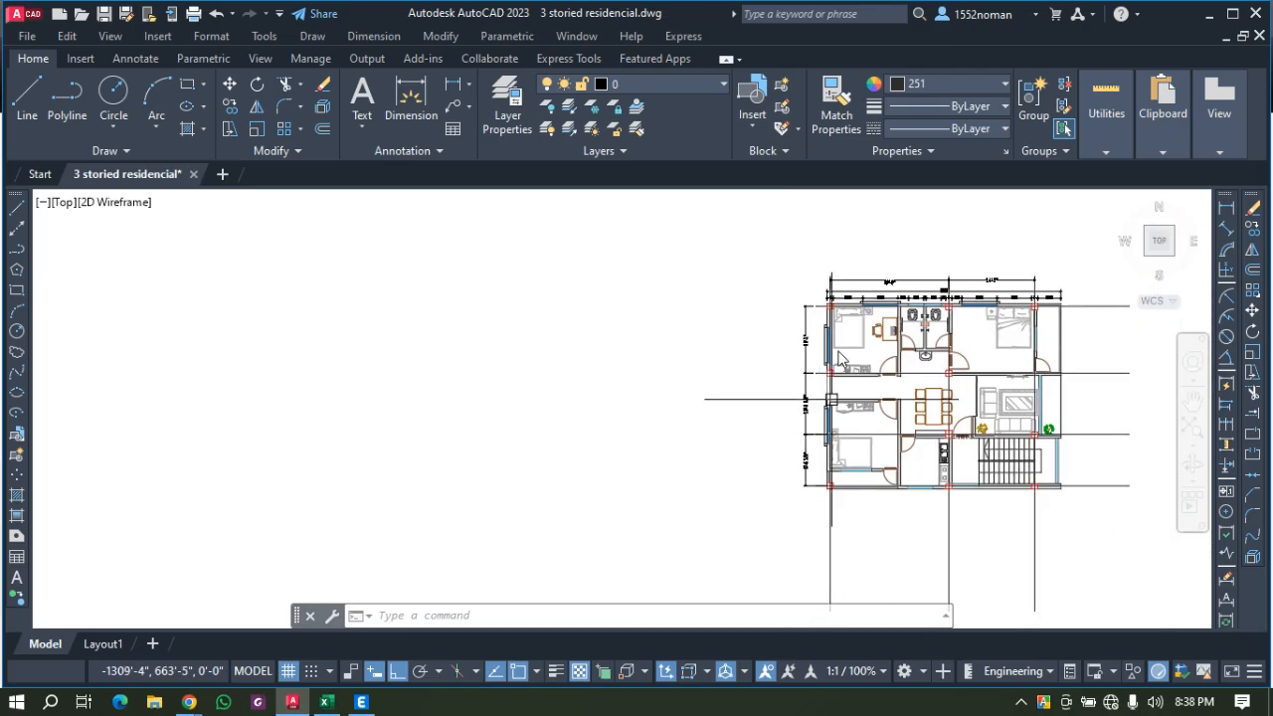
{"action": "scroll", "coordinate": [812, 488], "scroll_direction": "up", "scroll_amount": 6}
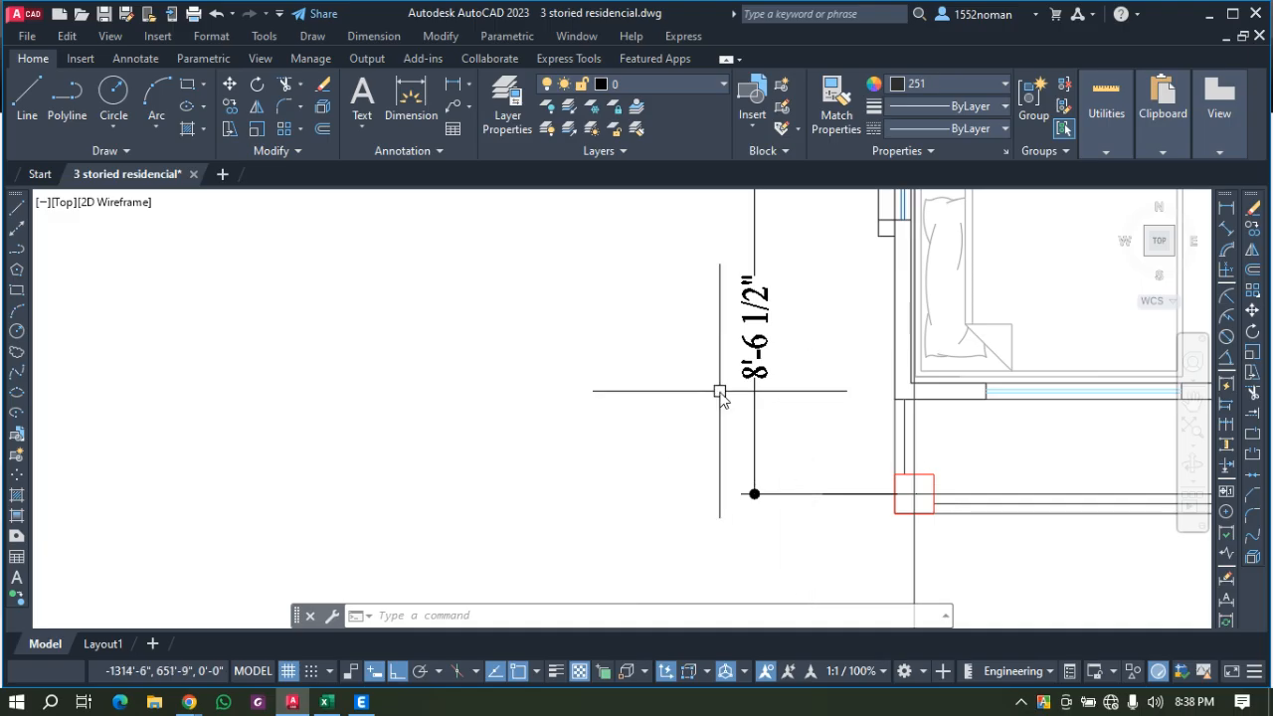
{"action": "scroll", "coordinate": [725, 461], "scroll_direction": "down", "scroll_amount": 6}
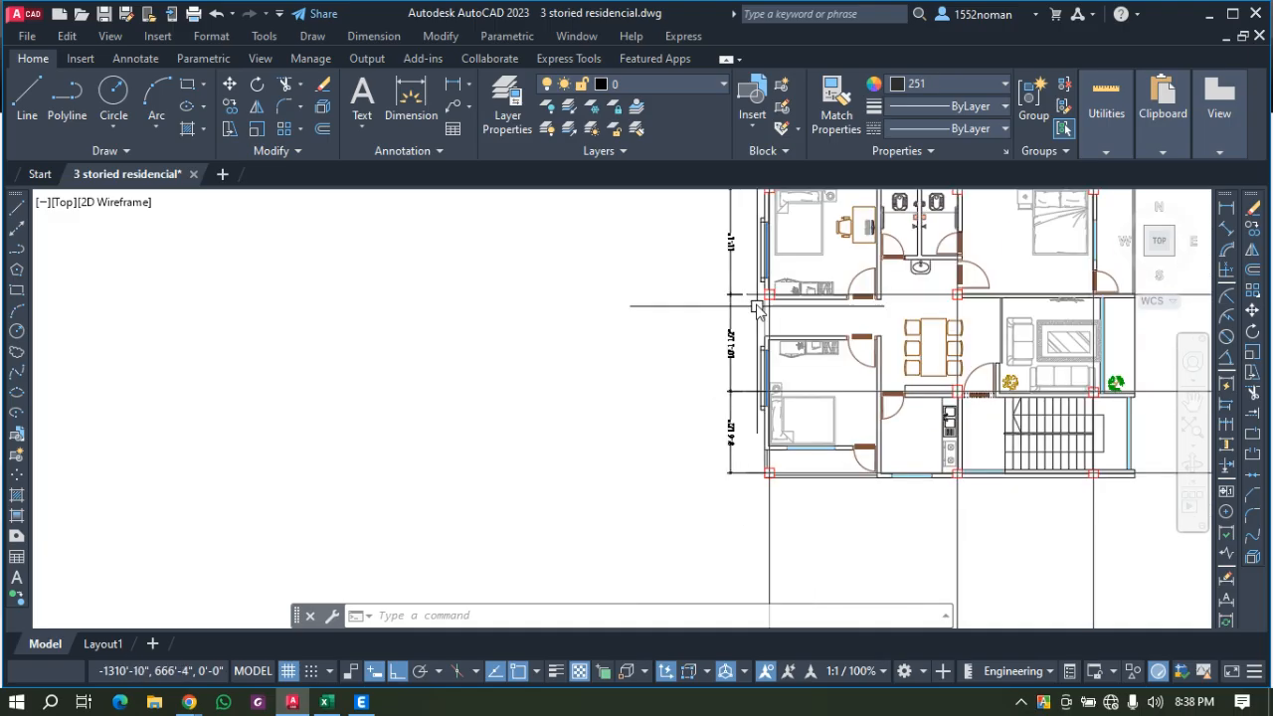
{"action": "scroll", "coordinate": [747, 305], "scroll_direction": "up", "scroll_amount": 7}
{"action": "scroll", "coordinate": [701, 444], "scroll_direction": "down", "scroll_amount": 5}
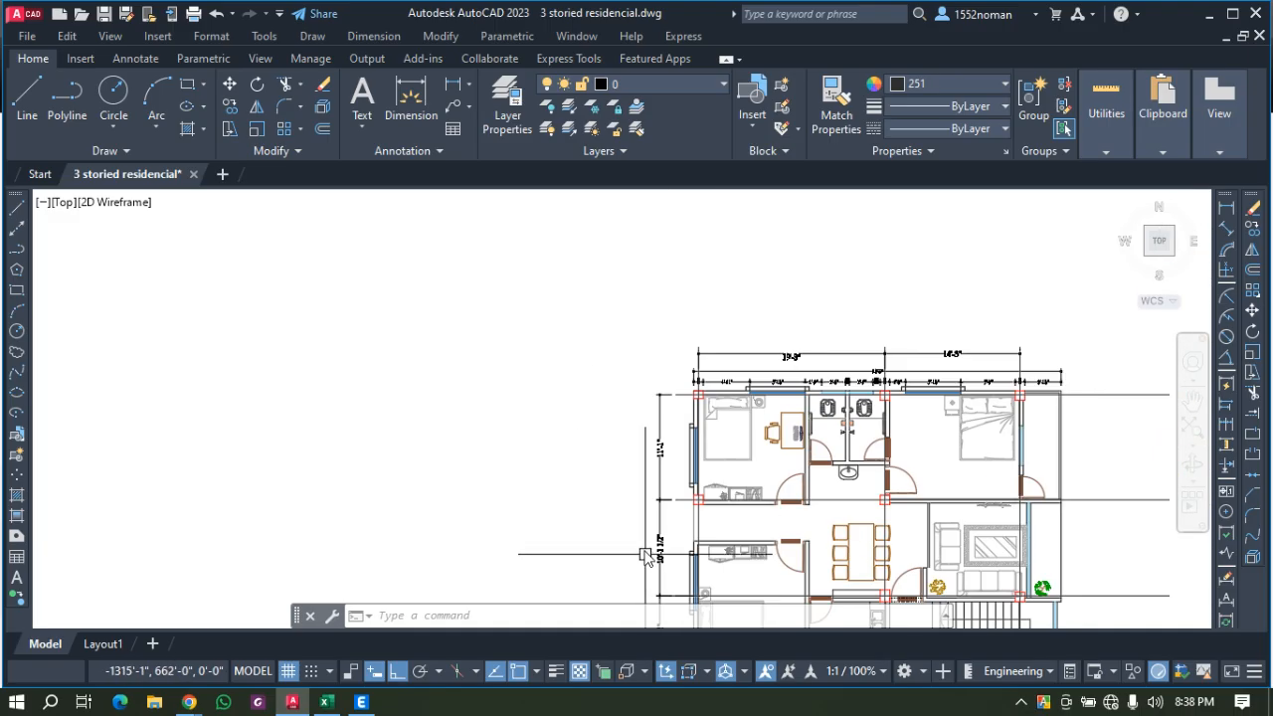
{"action": "scroll", "coordinate": [677, 467], "scroll_direction": "up", "scroll_amount": 5}
{"action": "scroll", "coordinate": [657, 438], "scroll_direction": "down", "scroll_amount": 3}
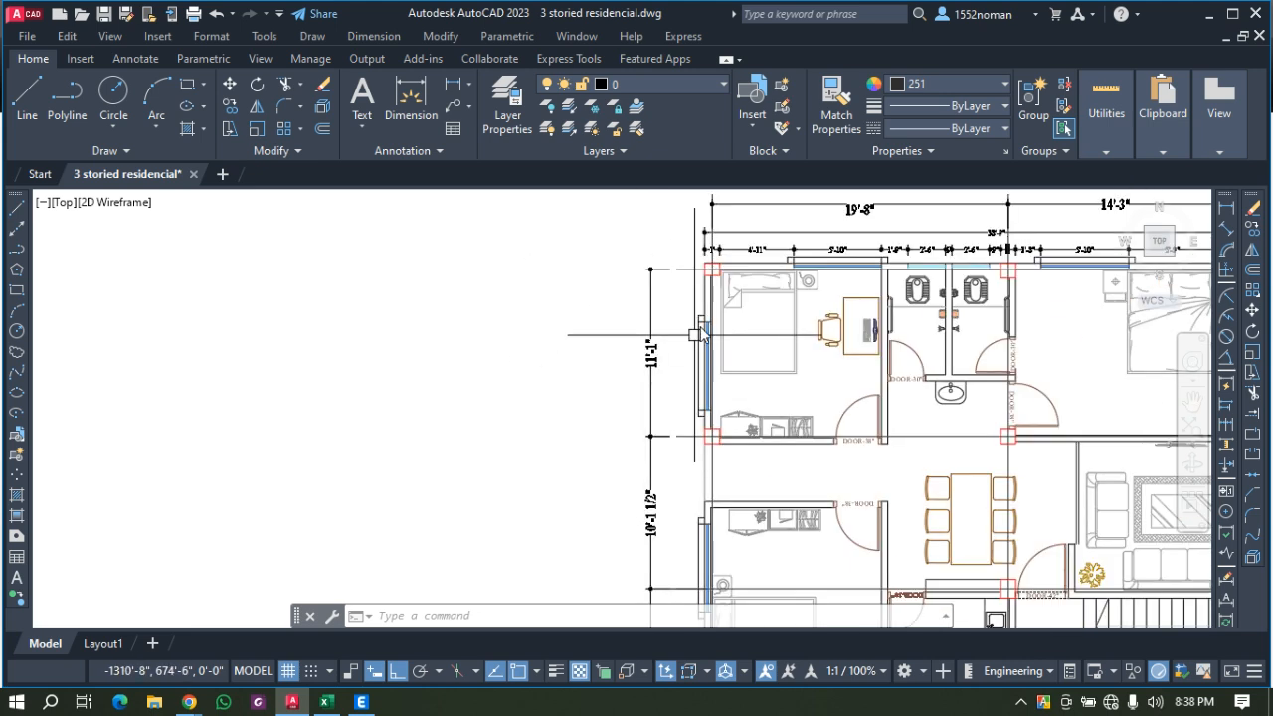
{"action": "scroll", "coordinate": [745, 289], "scroll_direction": "down", "scroll_amount": 2}
{"action": "scroll", "coordinate": [746, 289], "scroll_direction": "up", "scroll_amount": 6}
{"action": "scroll", "coordinate": [747, 292], "scroll_direction": "down", "scroll_amount": 4}
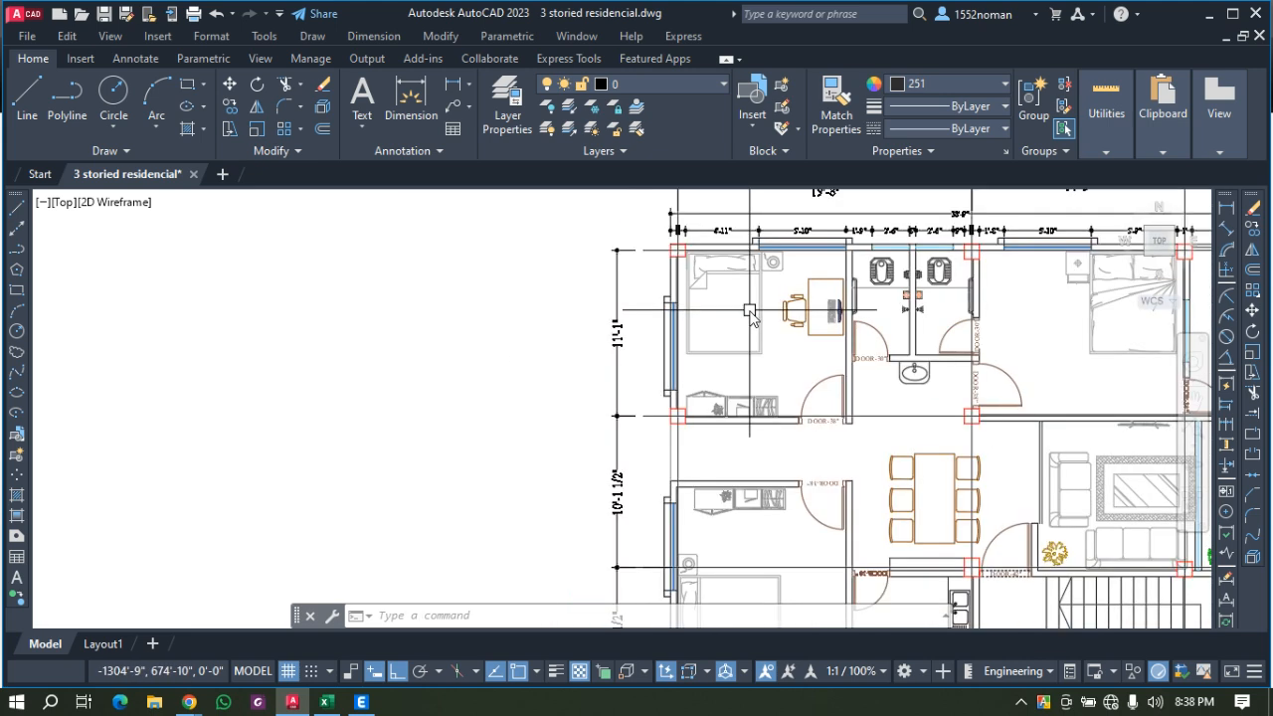
Inspect the floor plan's column positions, grid lines and room layout from the upper bedroom down to the lower wall.
{"action": "scroll", "coordinate": [750, 312], "scroll_direction": "down", "scroll_amount": 3}
{"action": "scroll", "coordinate": [799, 270], "scroll_direction": "up", "scroll_amount": 5}
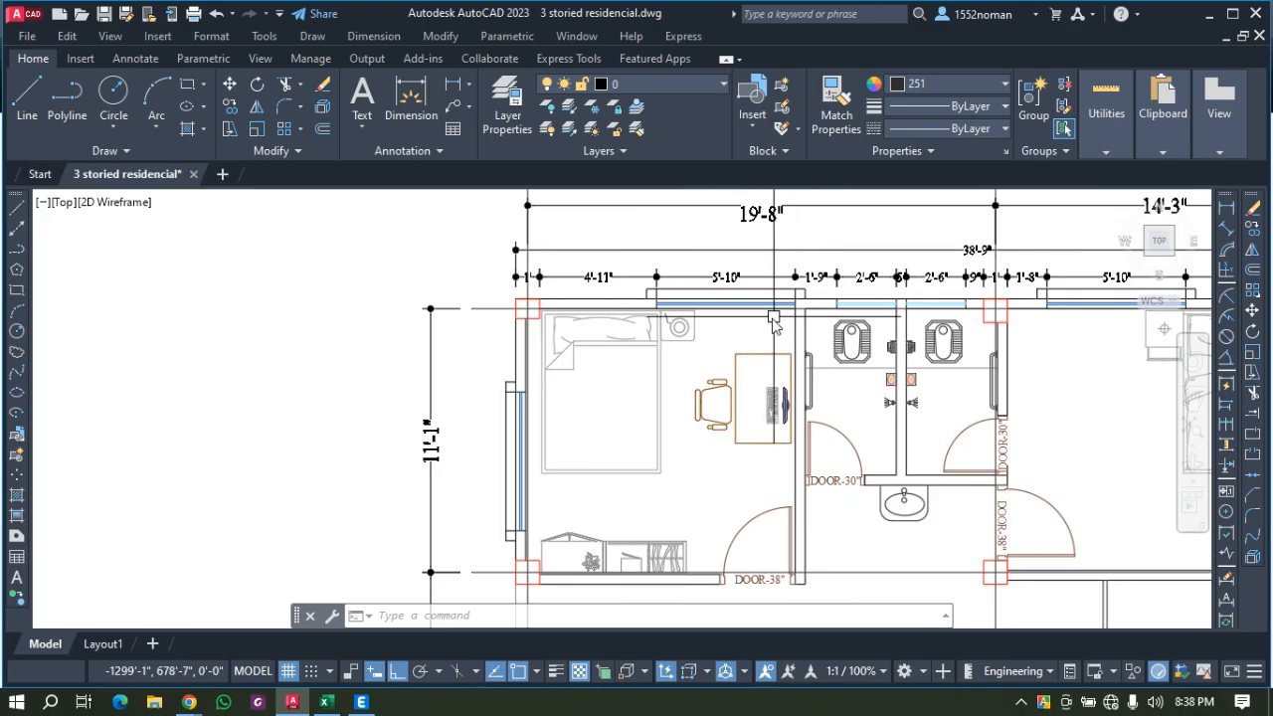
{"action": "scroll", "coordinate": [768, 320], "scroll_direction": "down", "scroll_amount": 4}
{"action": "scroll", "coordinate": [758, 317], "scroll_direction": "down", "scroll_amount": 4}
{"action": "scroll", "coordinate": [744, 360], "scroll_direction": "up", "scroll_amount": 6}
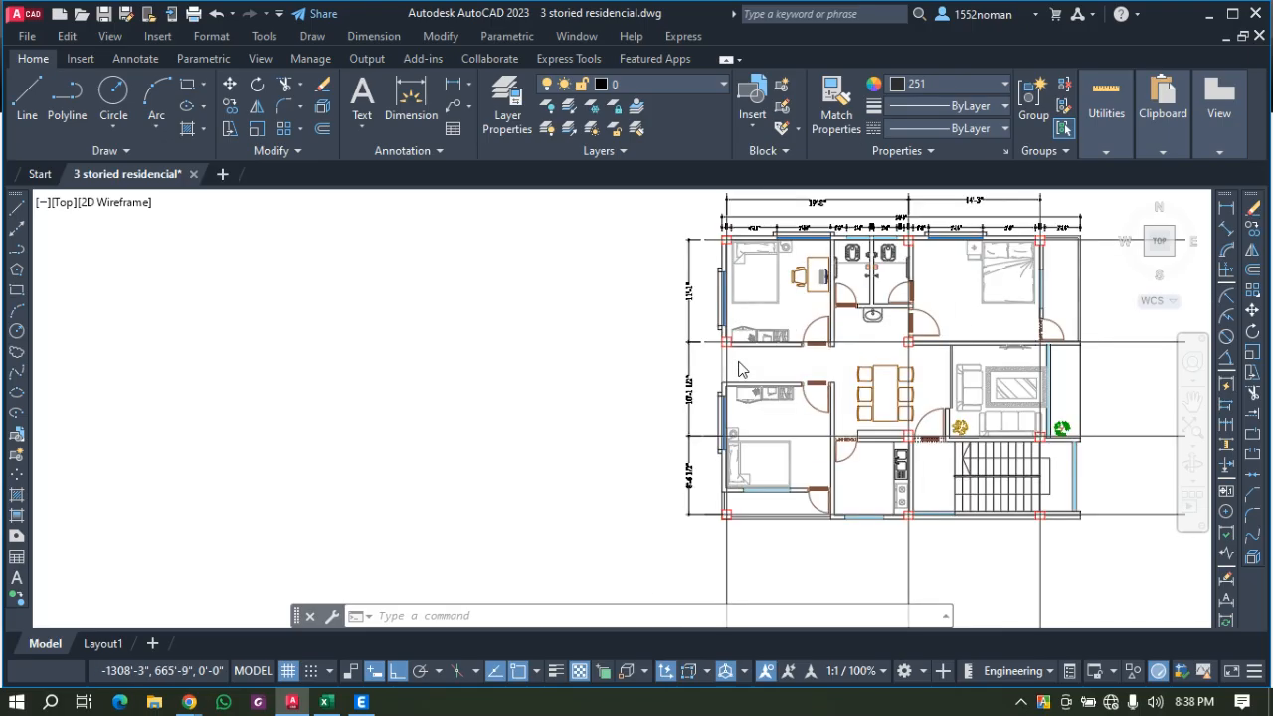
{"action": "scroll", "coordinate": [745, 347], "scroll_direction": "down", "scroll_amount": 3}
{"action": "scroll", "coordinate": [746, 333], "scroll_direction": "up", "scroll_amount": 4}
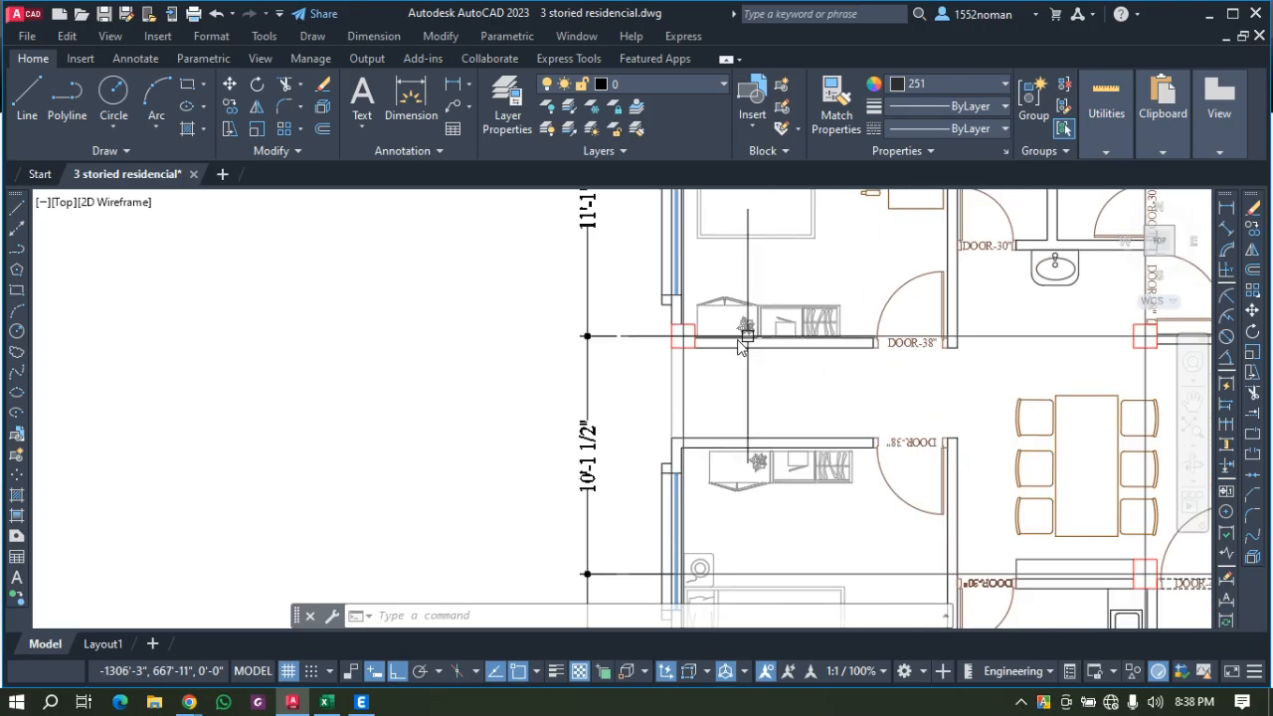
{"action": "scroll", "coordinate": [651, 360], "scroll_direction": "down", "scroll_amount": 4}
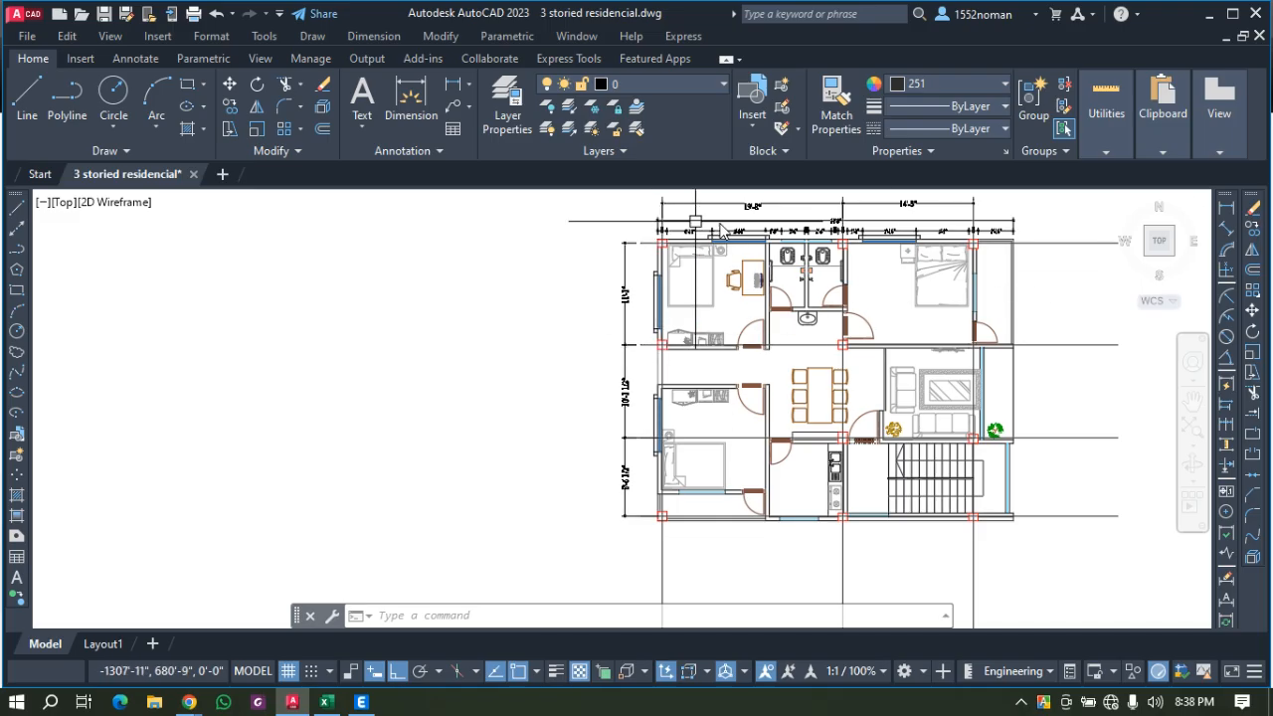
{"action": "scroll", "coordinate": [776, 249], "scroll_direction": "up", "scroll_amount": 4}
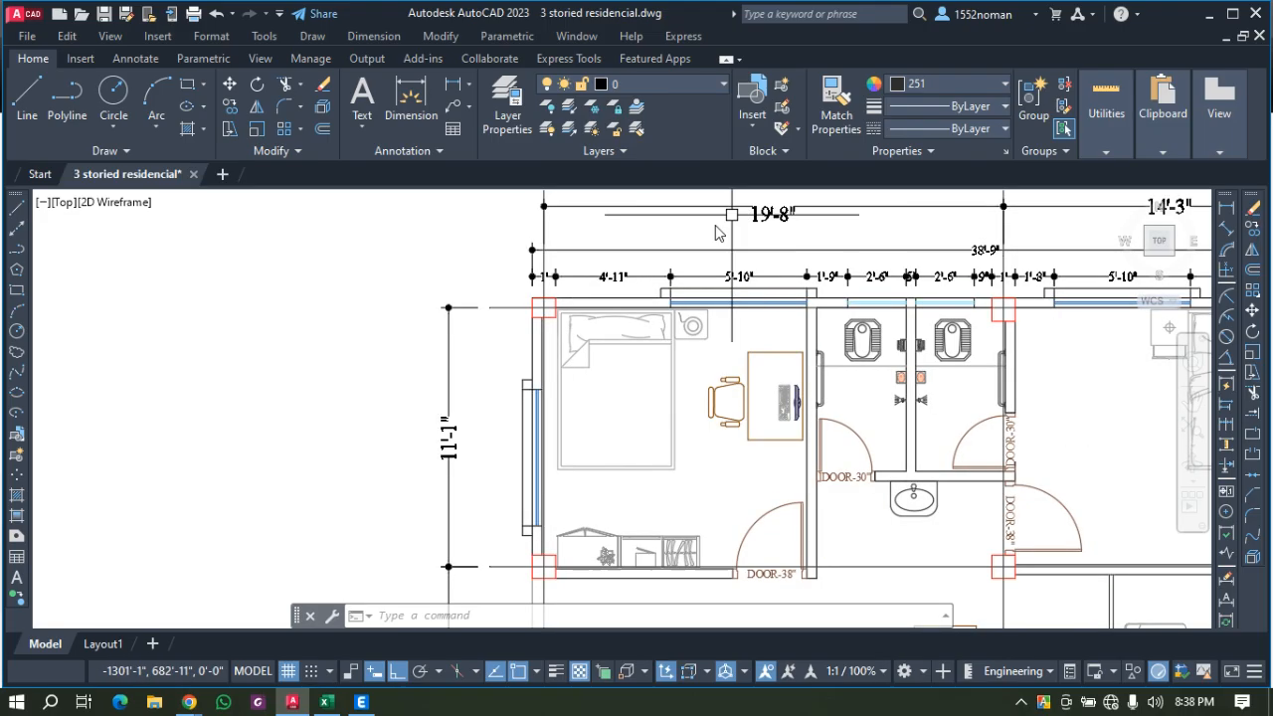
{"action": "scroll", "coordinate": [773, 254], "scroll_direction": "down", "scroll_amount": 4}
{"action": "scroll", "coordinate": [746, 538], "scroll_direction": "up", "scroll_amount": 4}
{"action": "scroll", "coordinate": [717, 509], "scroll_direction": "down", "scroll_amount": 4}
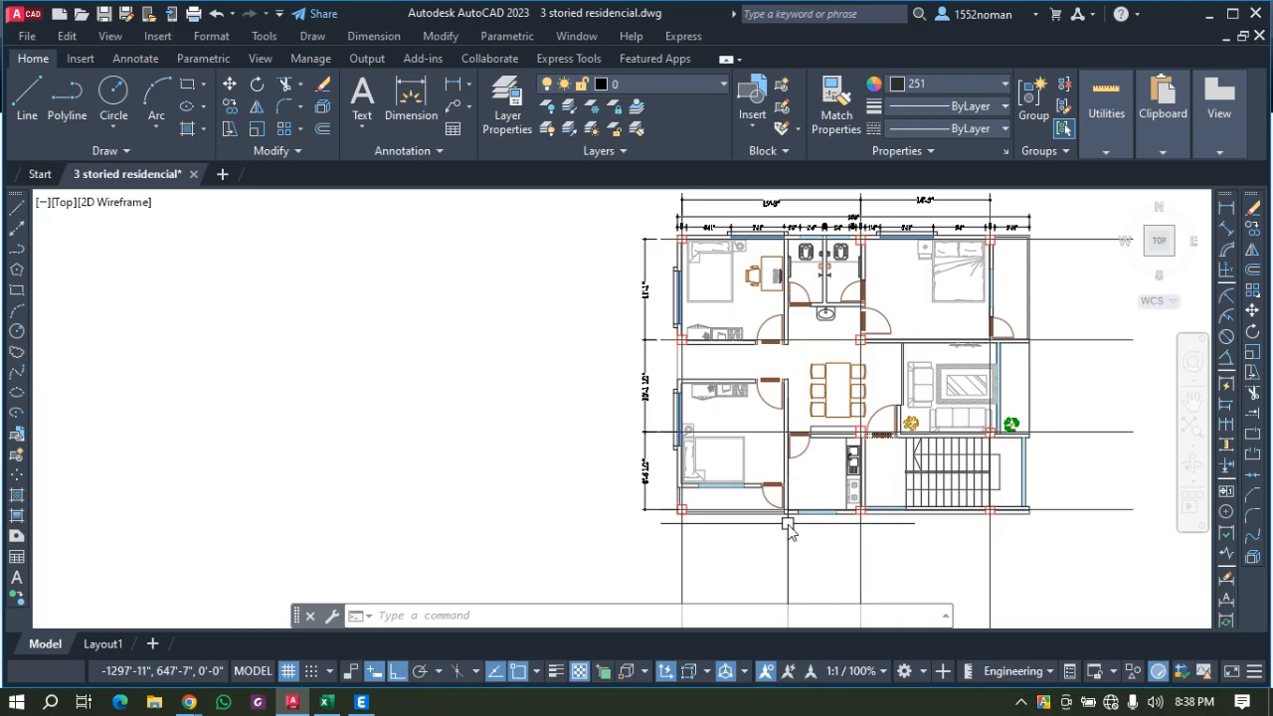
{"action": "scroll", "coordinate": [786, 511], "scroll_direction": "up", "scroll_amount": 2}
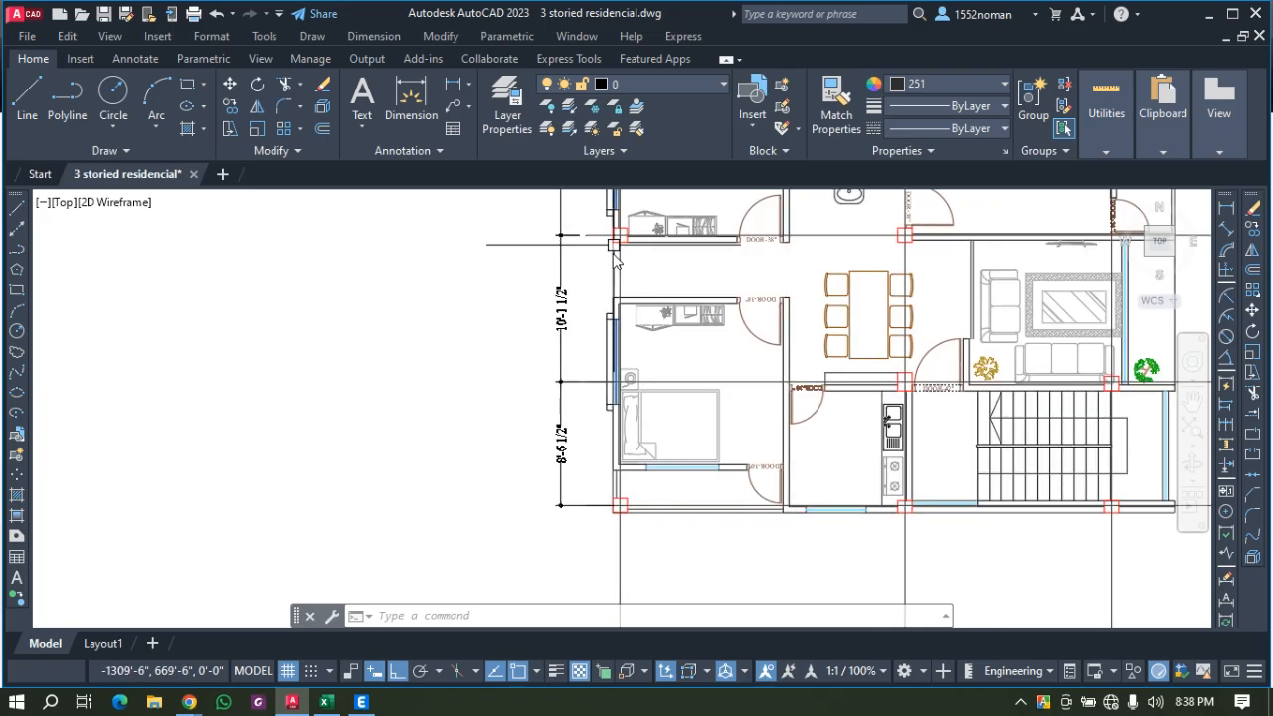
{"action": "scroll", "coordinate": [648, 459], "scroll_direction": "down", "scroll_amount": 4}
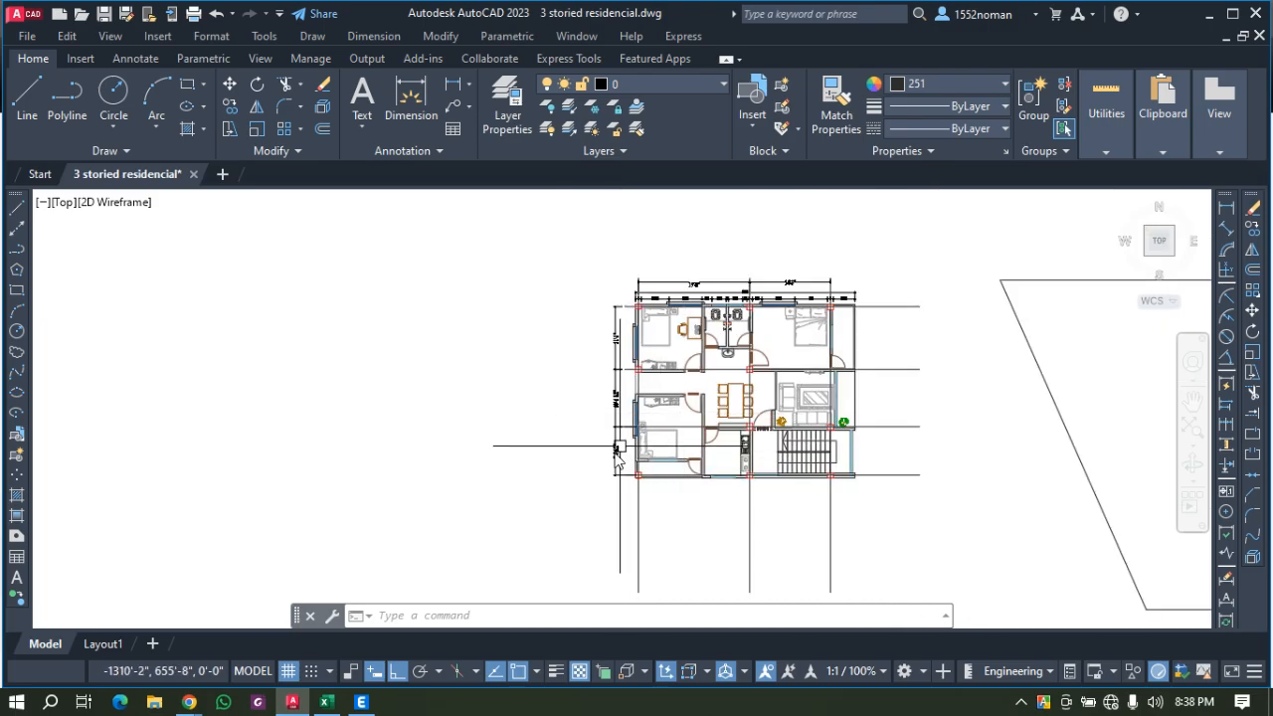
Switch to ETABS and initialize the model with built-in U.S. Customary units, United States materials, AISC14, AISC 360-16 and ACI 318-08.
{"action": "left_click", "coordinate": [361, 702]}
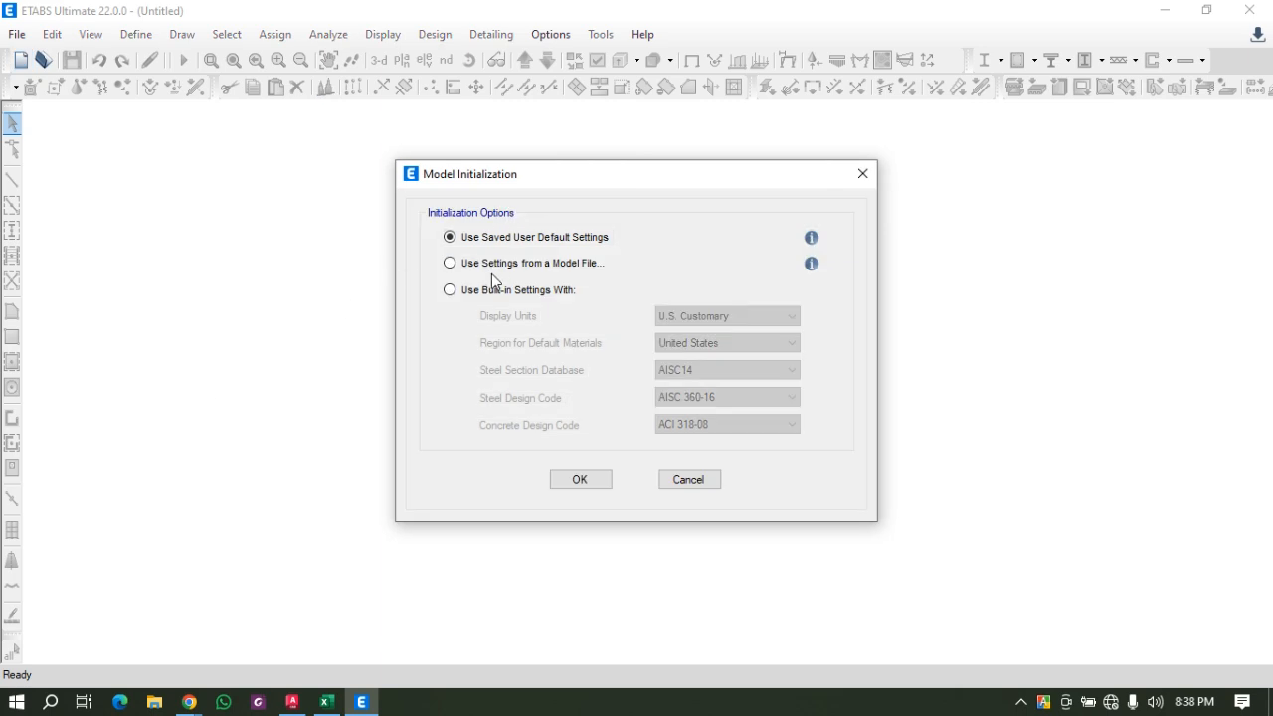
{"action": "left_click", "coordinate": [464, 290]}
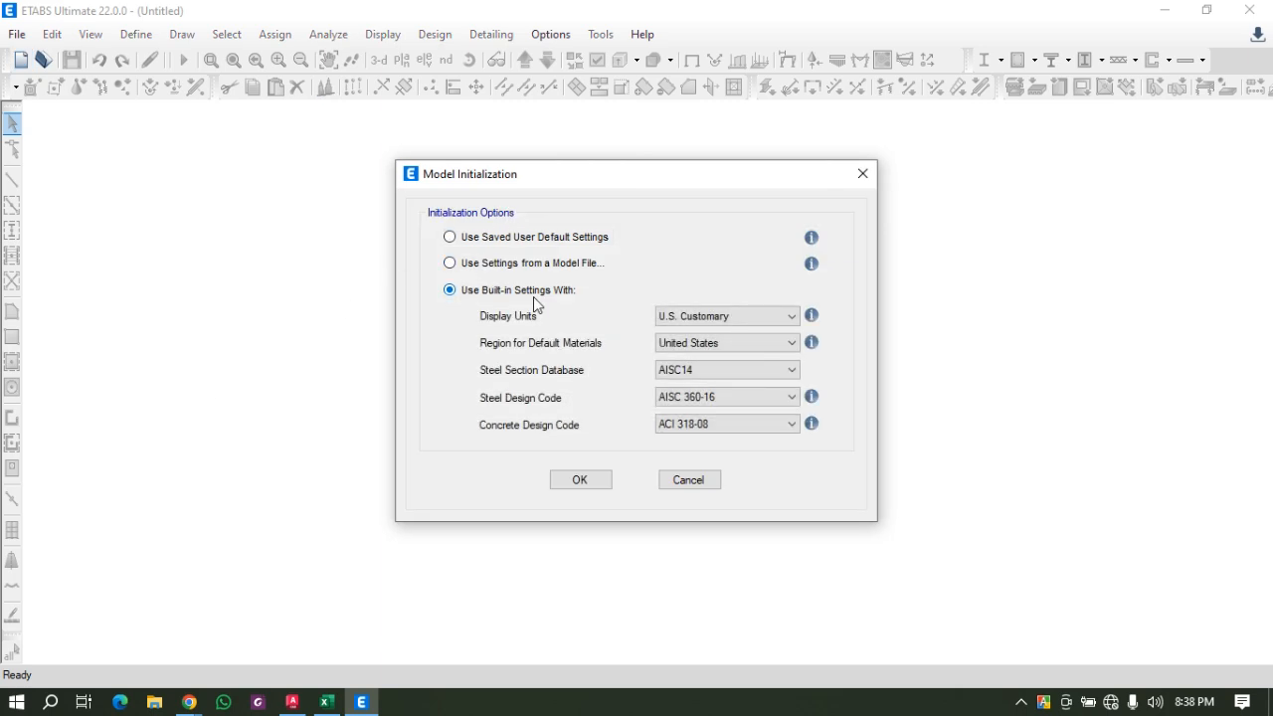
{"action": "left_click", "coordinate": [713, 343]}
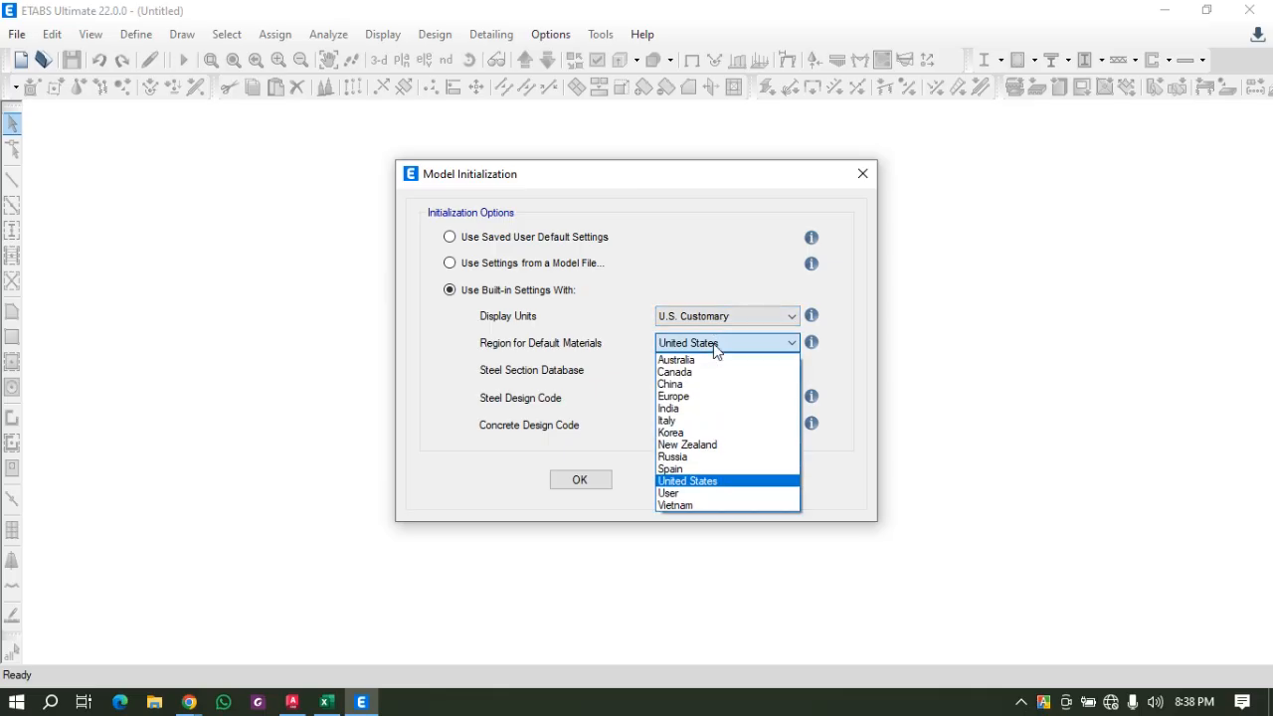
{"action": "left_click", "coordinate": [719, 339]}
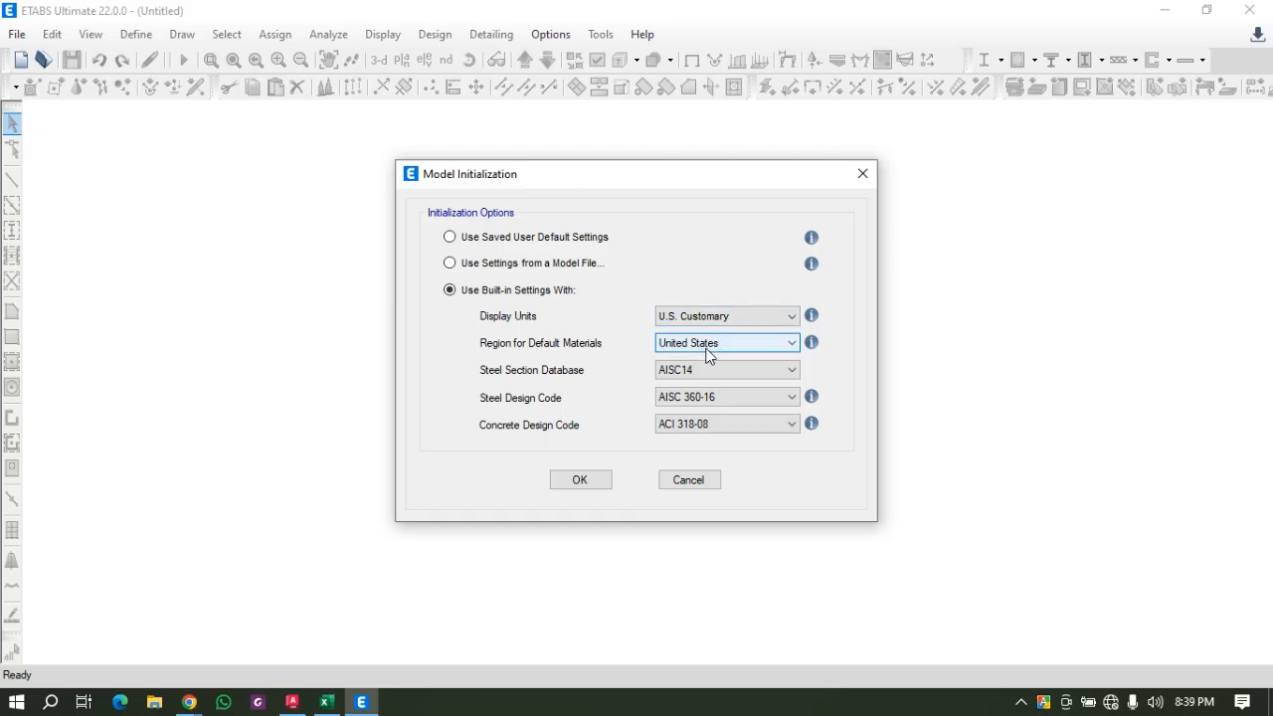
{"action": "left_click", "coordinate": [706, 349]}
{"action": "left_click", "coordinate": [704, 348]}
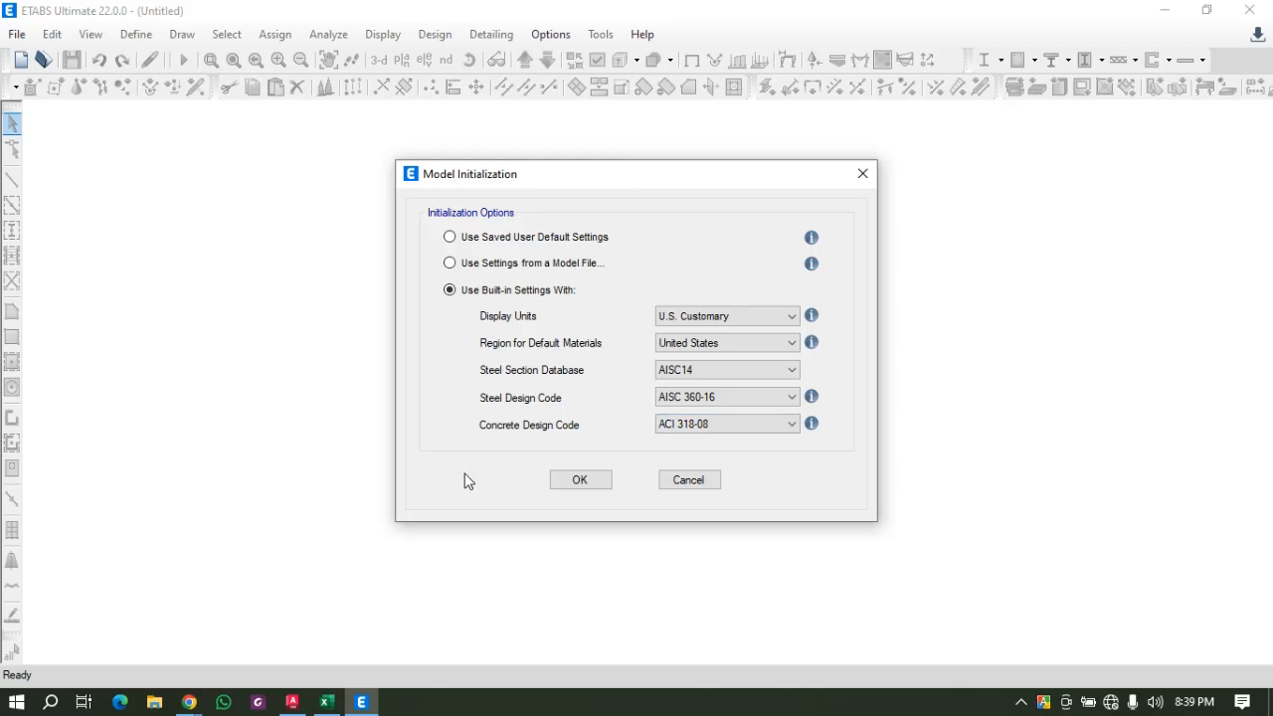
{"action": "left_click", "coordinate": [723, 423]}
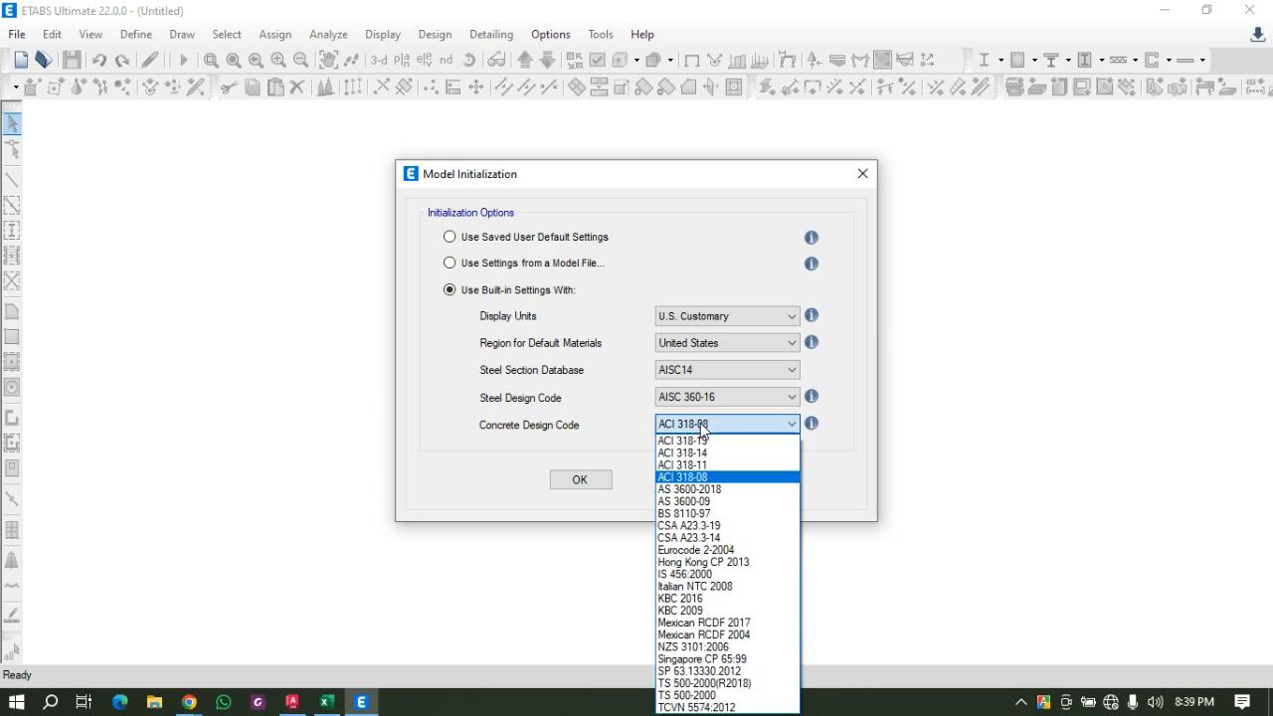
{"action": "left_click", "coordinate": [700, 423]}
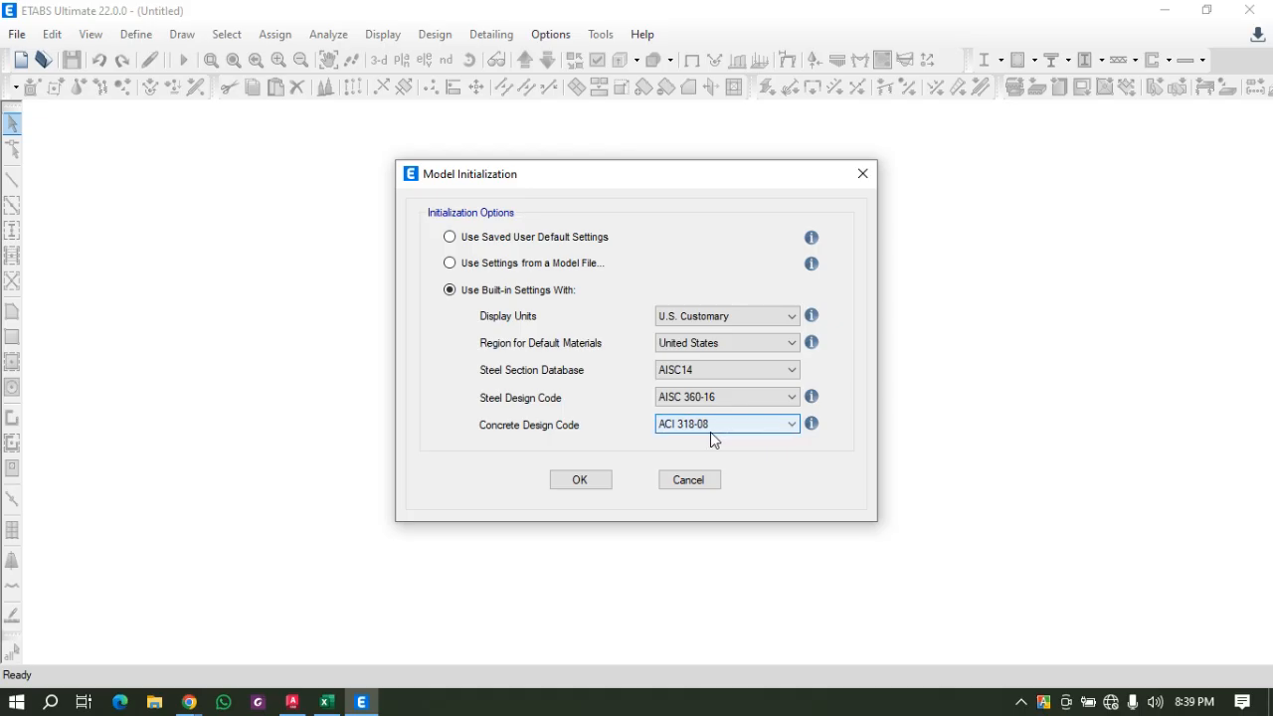
{"action": "left_click", "coordinate": [580, 480]}
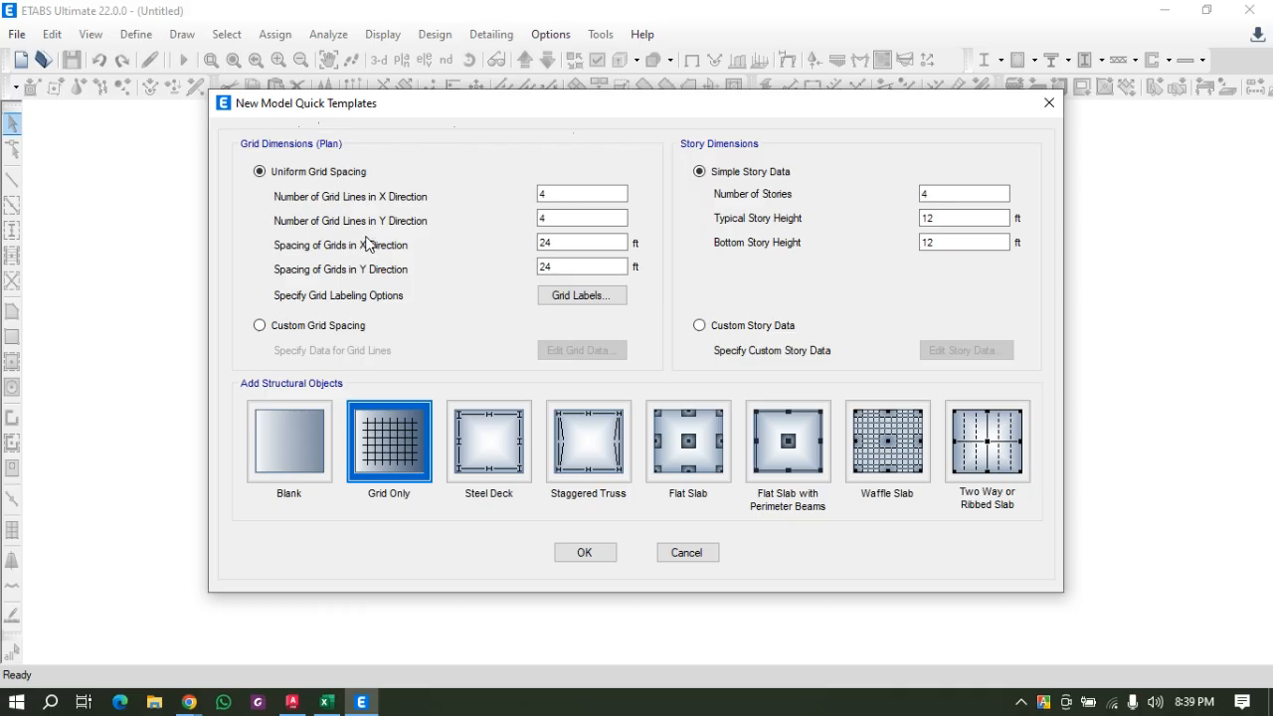
Define uniform grid spacing with 3 grid lines in X and 4 in Y, checking the counts against the AutoCAD floor plan.
{"action": "left_click", "coordinate": [297, 170]}
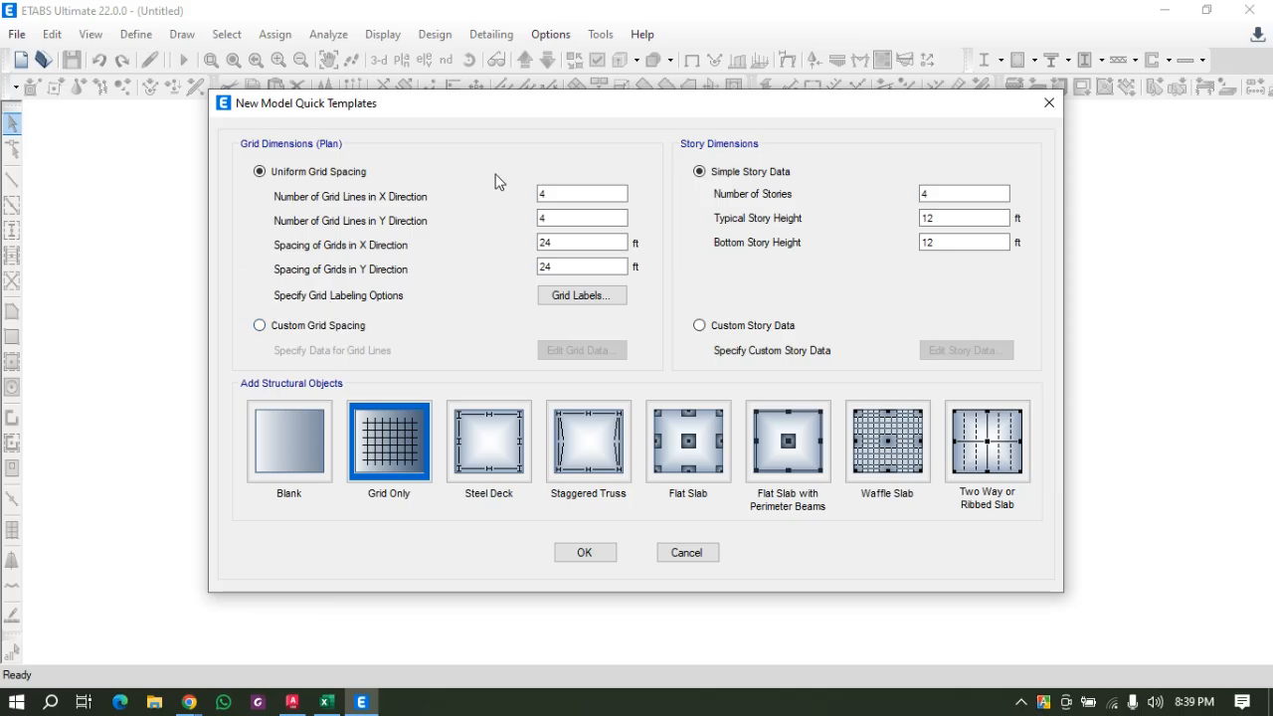
{"action": "left_click_drag", "start_coordinate": [545, 193], "coordinate": [473, 205]}
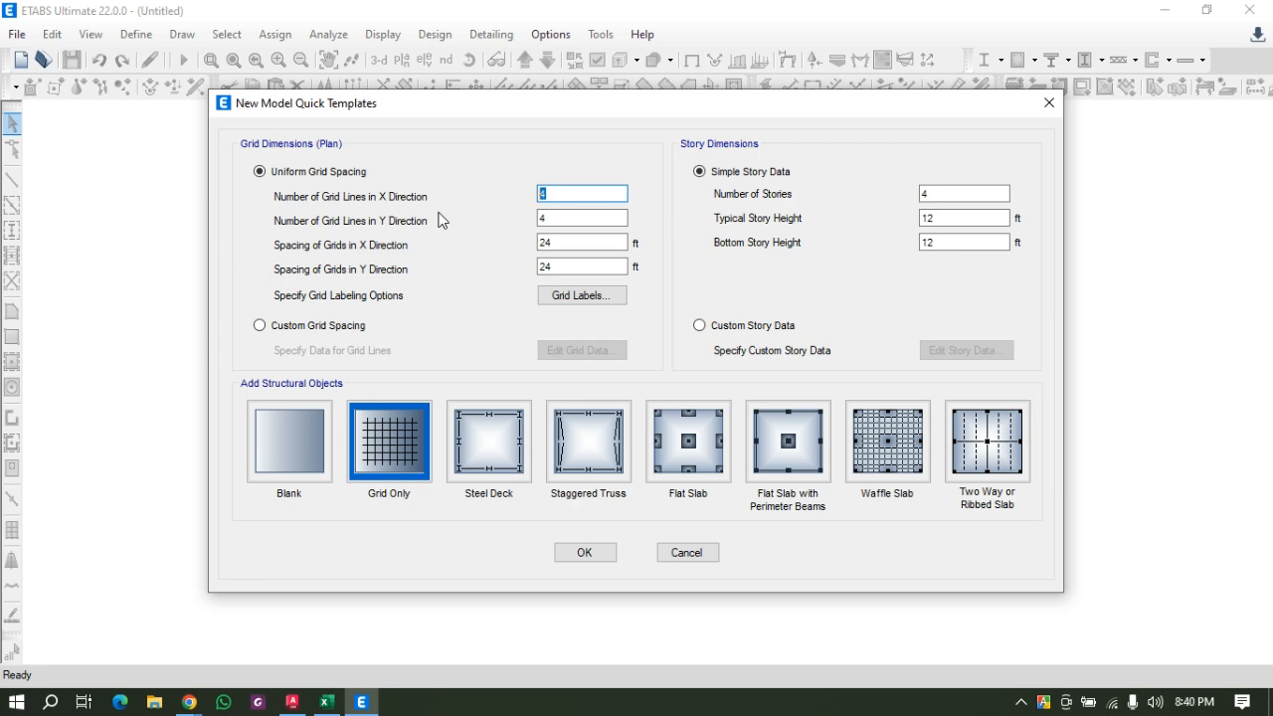
{"action": "left_click", "coordinate": [291, 702]}
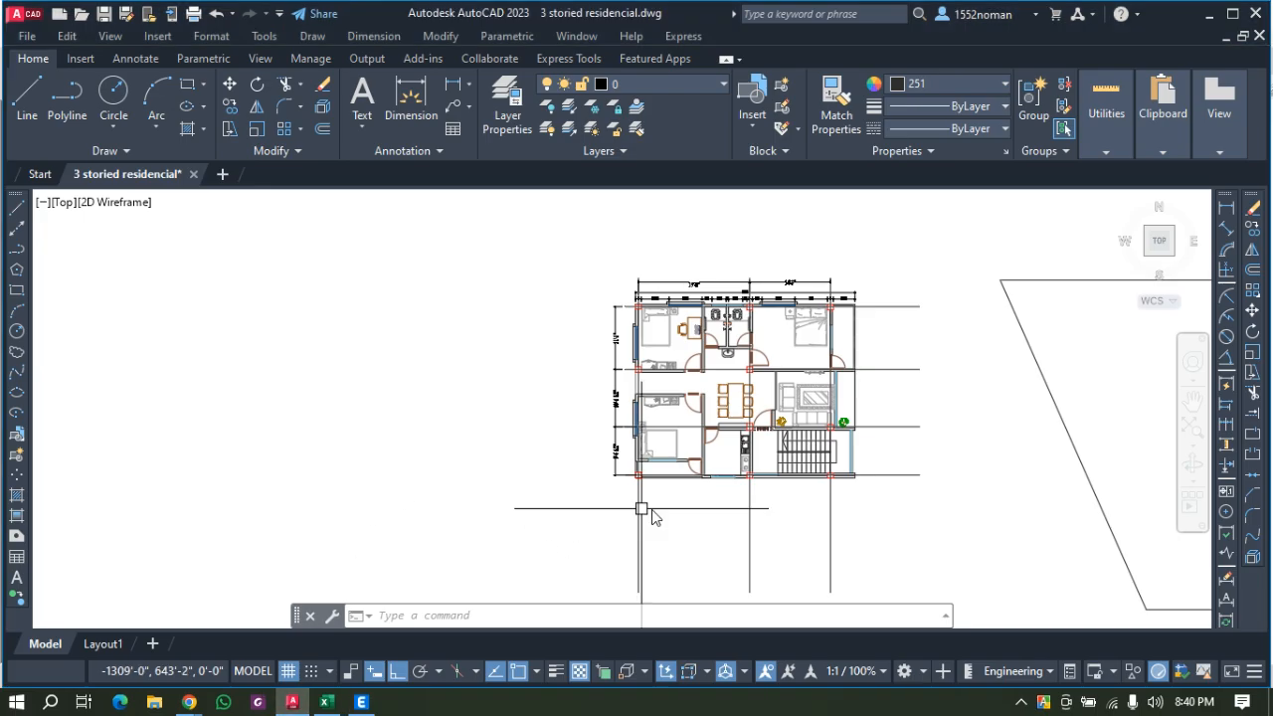
{"action": "left_click", "coordinate": [361, 703]}
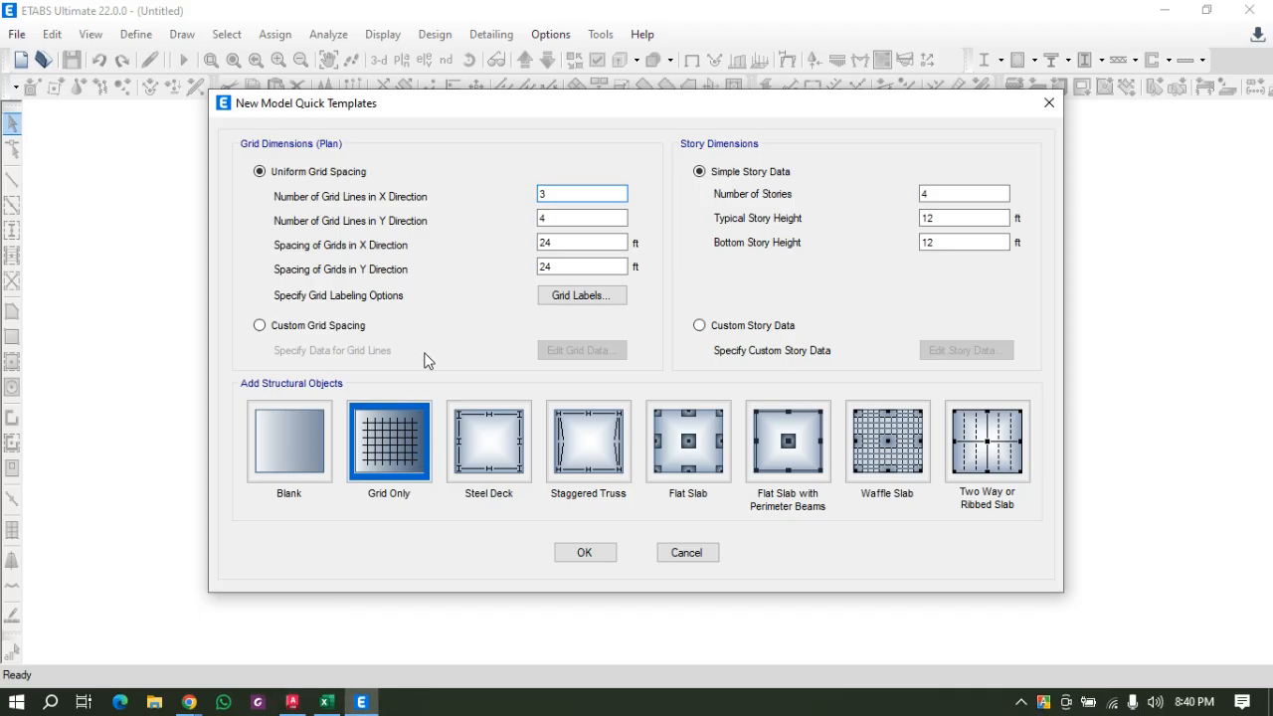
{"action": "left_click", "coordinate": [548, 219]}
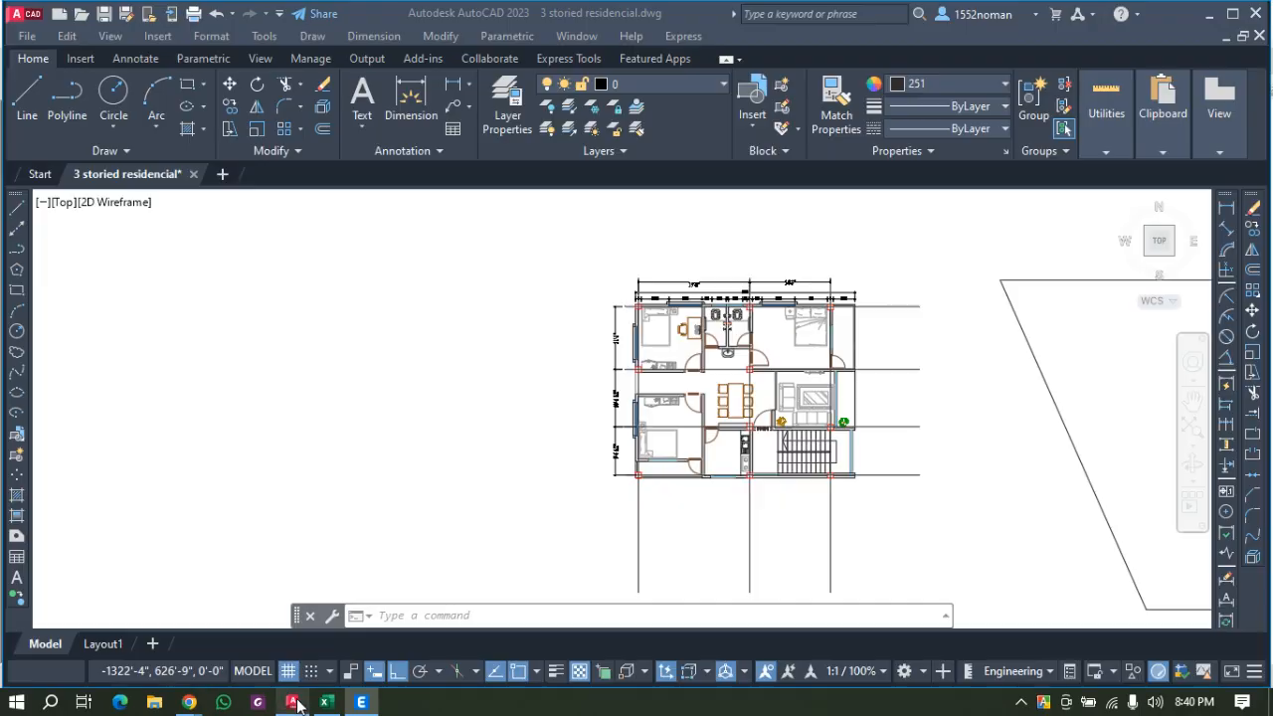
{"action": "left_click", "coordinate": [291, 702]}
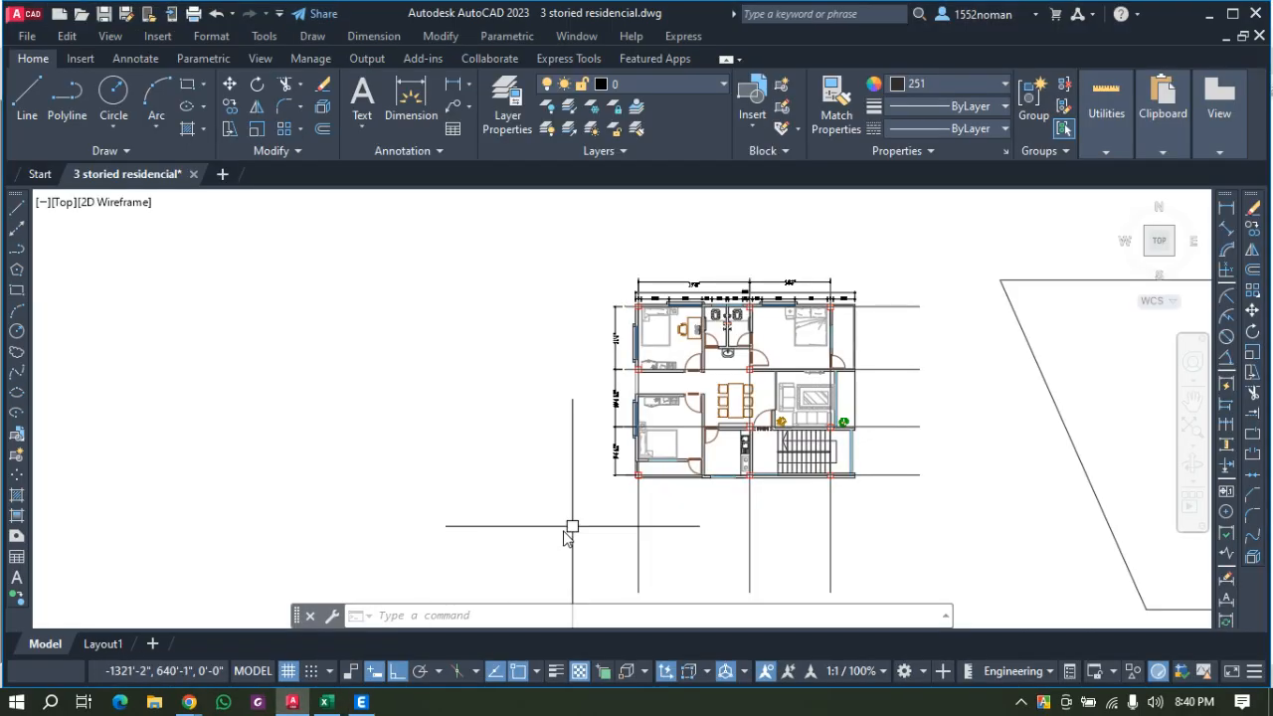
{"action": "scroll", "coordinate": [603, 474], "scroll_direction": "up", "scroll_amount": 5}
{"action": "scroll", "coordinate": [627, 472], "scroll_direction": "down", "scroll_amount": 5}
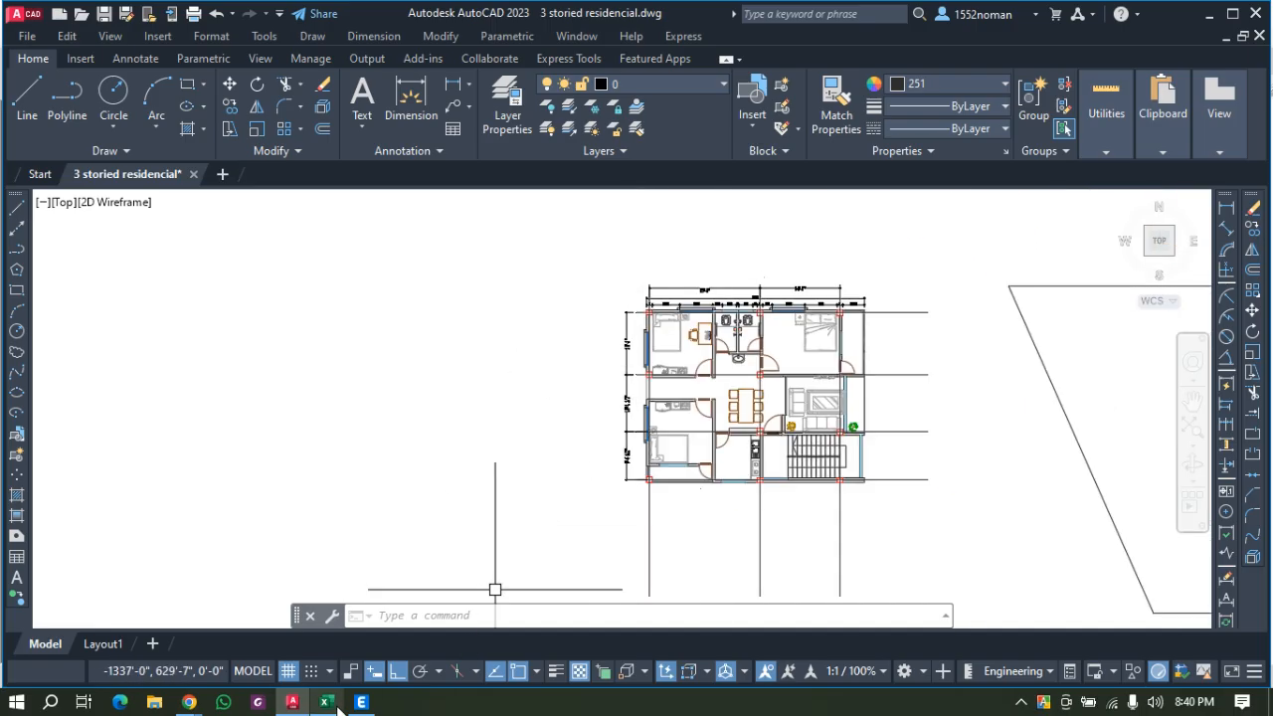
{"action": "left_click", "coordinate": [361, 703]}
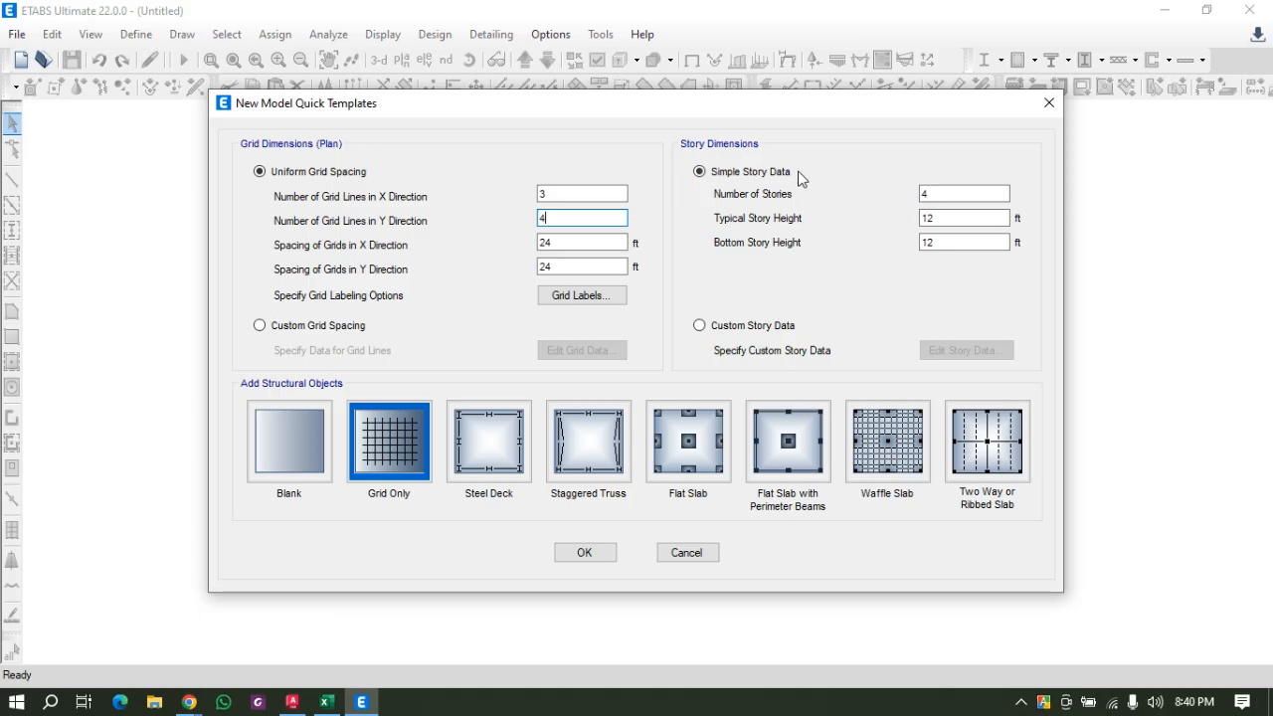
Define simple story data with 5 stories, a typical story height of 10 ft and a bottom story height of 6 ft.
{"action": "left_click", "coordinate": [952, 195]}
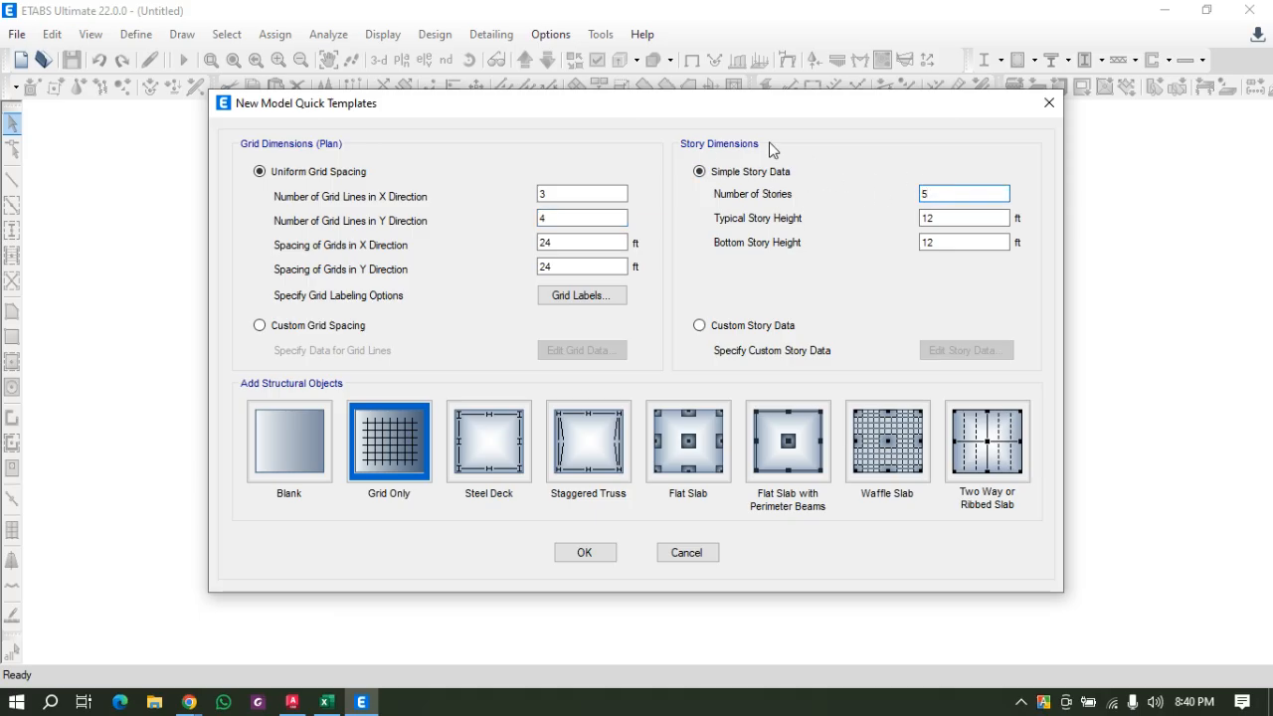
{"action": "left_click_drag", "start_coordinate": [944, 217], "coordinate": [849, 206]}
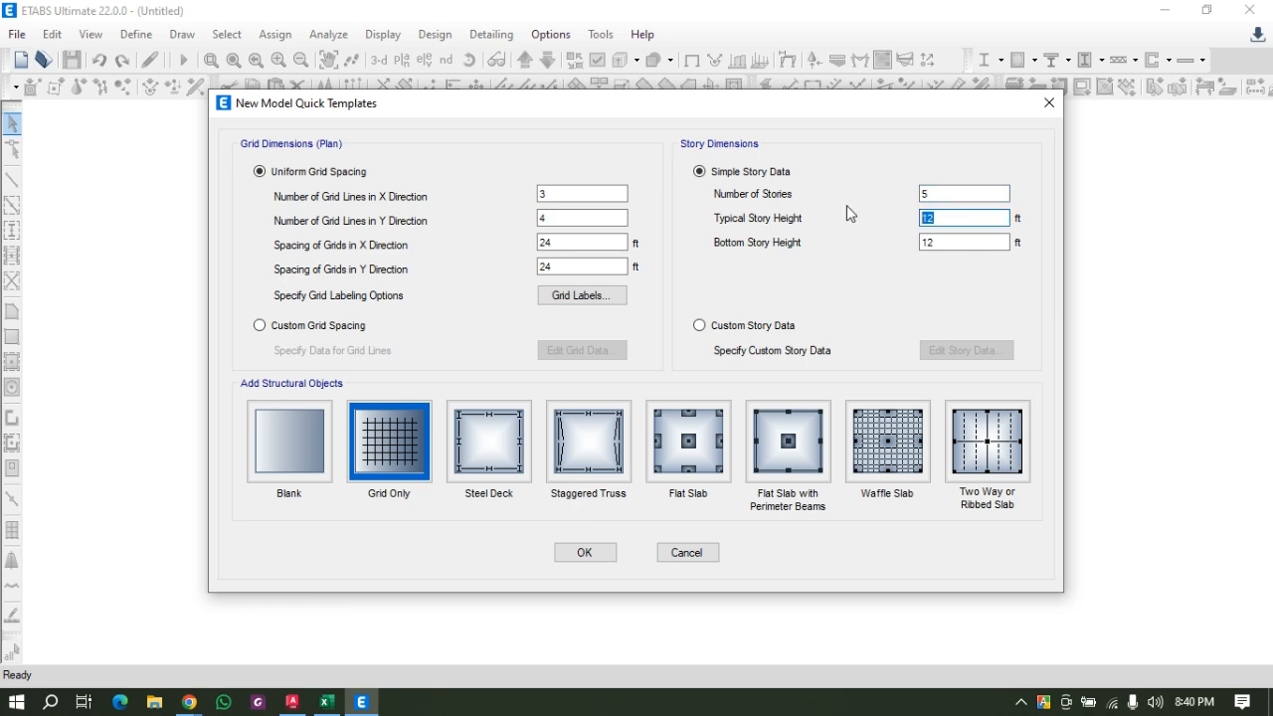
{"action": "type", "text": "10"}
{"action": "left_click_drag", "start_coordinate": [952, 242], "coordinate": [834, 253]}
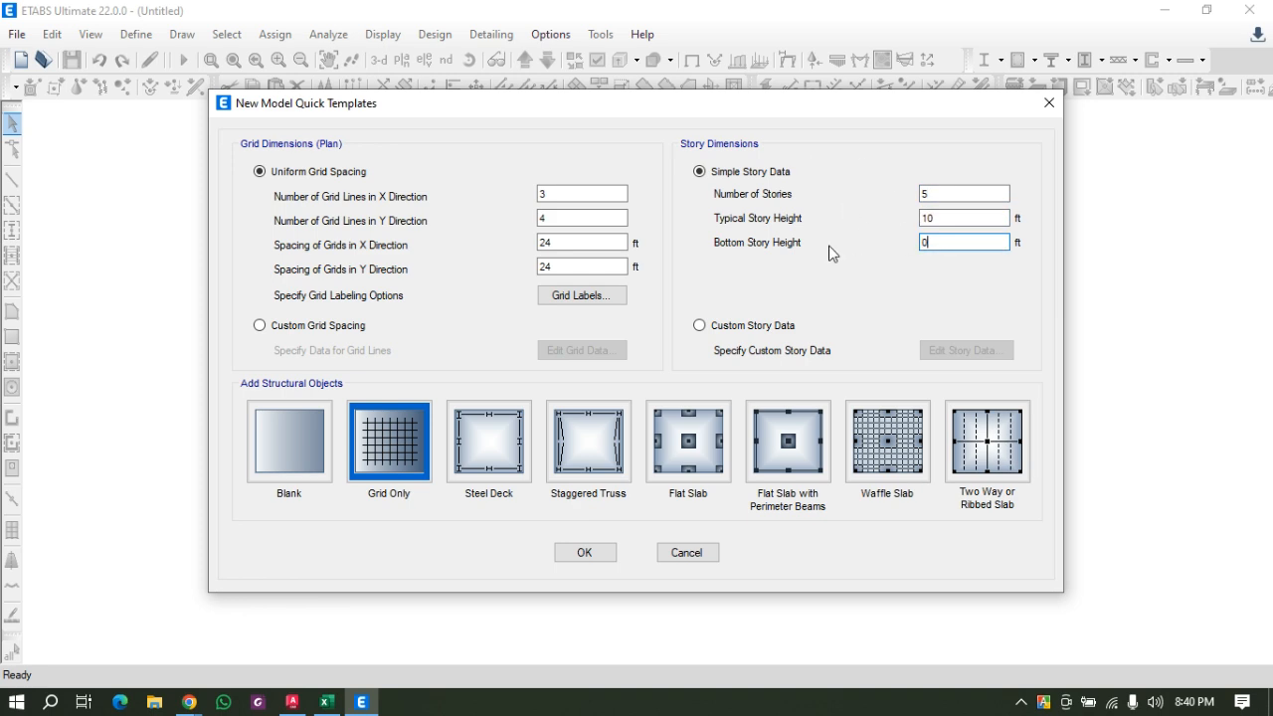
{"action": "key", "text": "BackSpace"}
{"action": "left_click", "coordinate": [946, 216]}
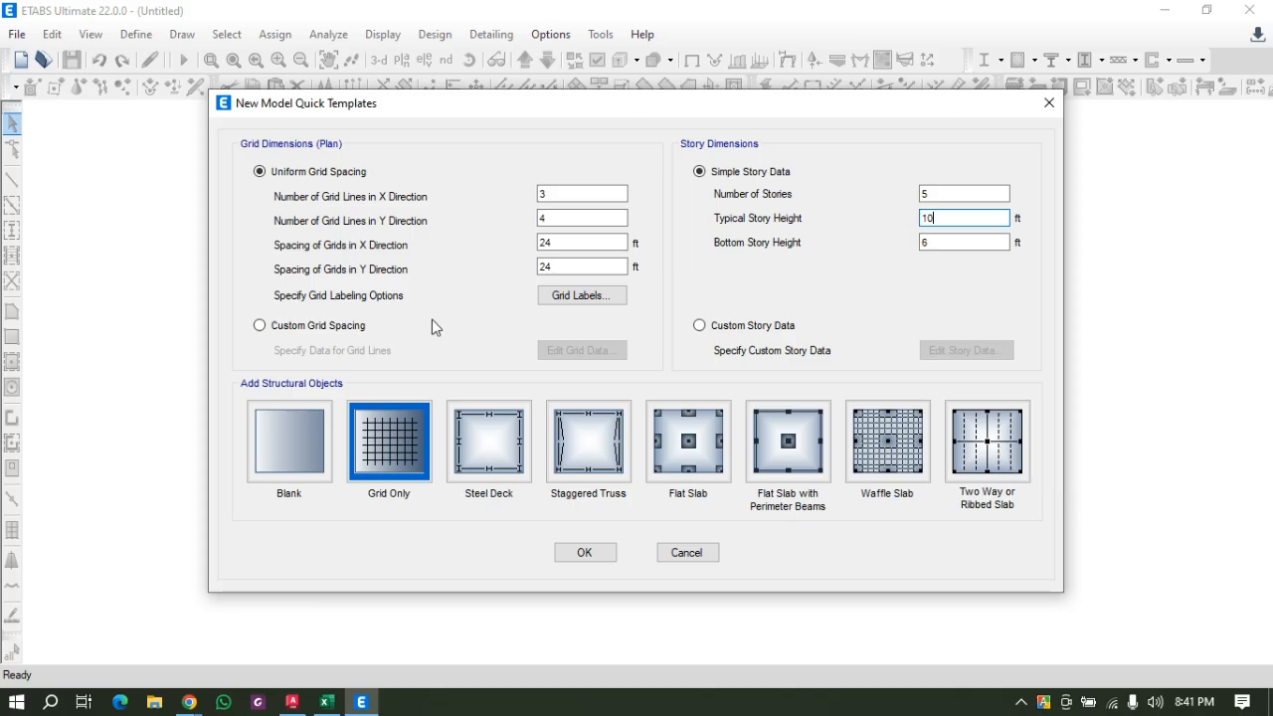
Choose custom grid spacing with the grid data displayed as spacing, and check the horizontal column dimensions in the AutoCAD floor plan.
{"action": "left_click", "coordinate": [281, 327]}
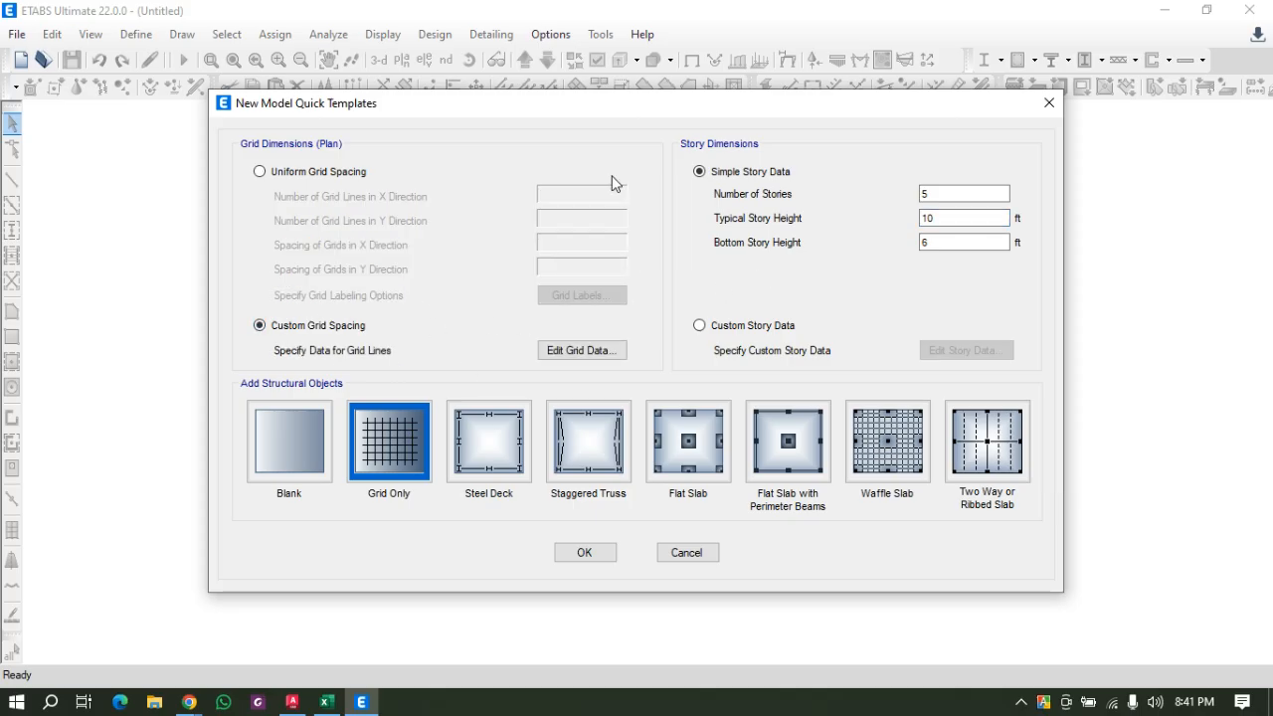
{"action": "left_click", "coordinate": [591, 350]}
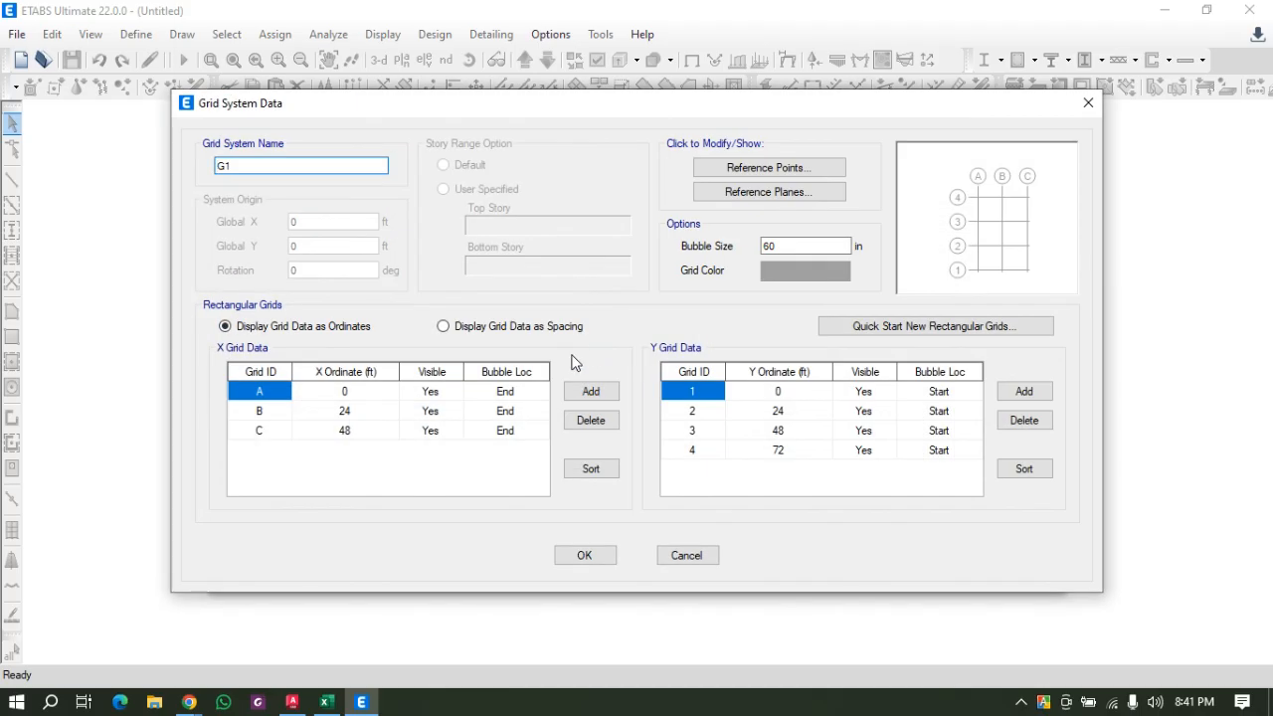
{"action": "left_click", "coordinate": [443, 327]}
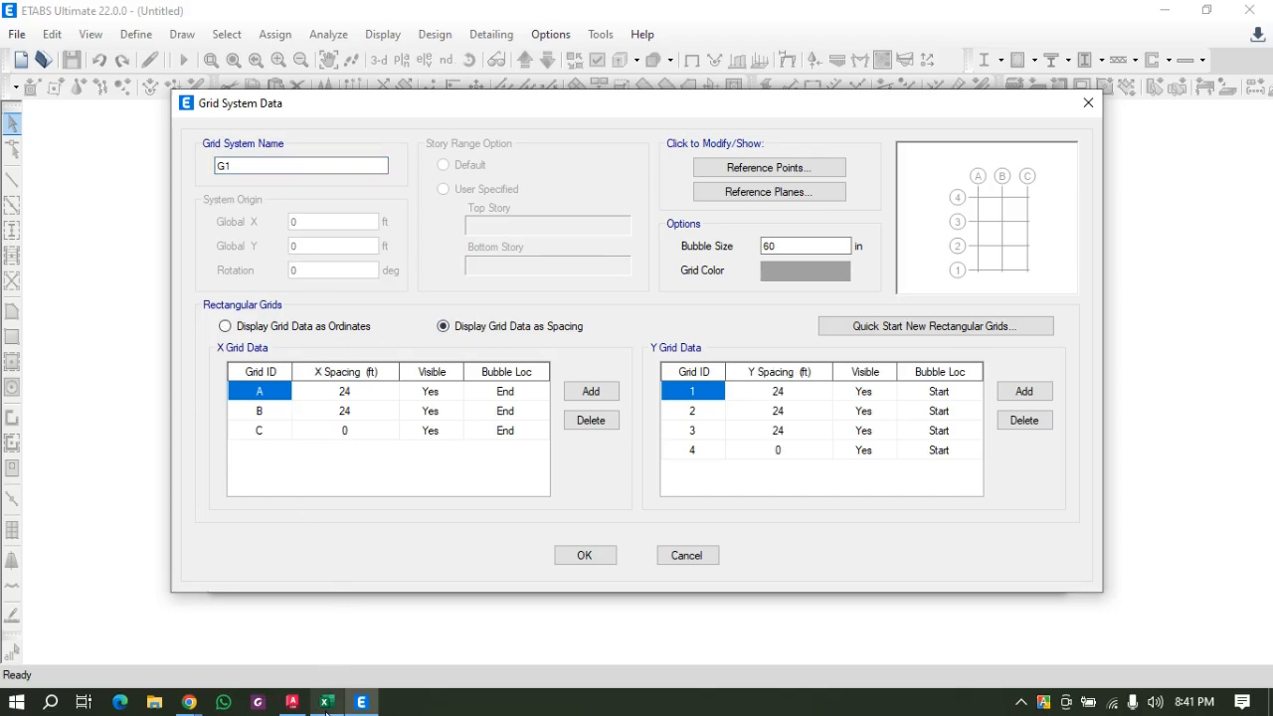
{"action": "left_click", "coordinate": [292, 702]}
{"action": "scroll", "coordinate": [756, 309], "scroll_direction": "up", "scroll_amount": 8}
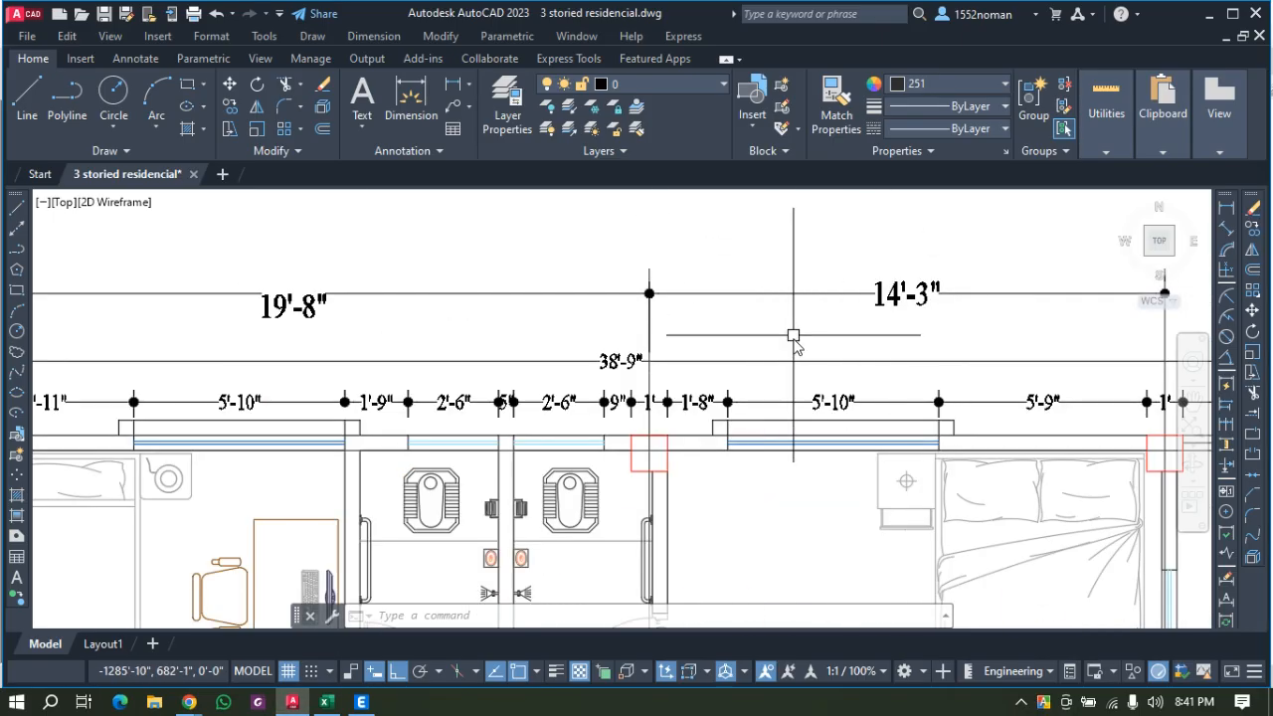
{"action": "scroll", "coordinate": [793, 337], "scroll_direction": "down", "scroll_amount": 4}
{"action": "left_click", "coordinate": [361, 702]}
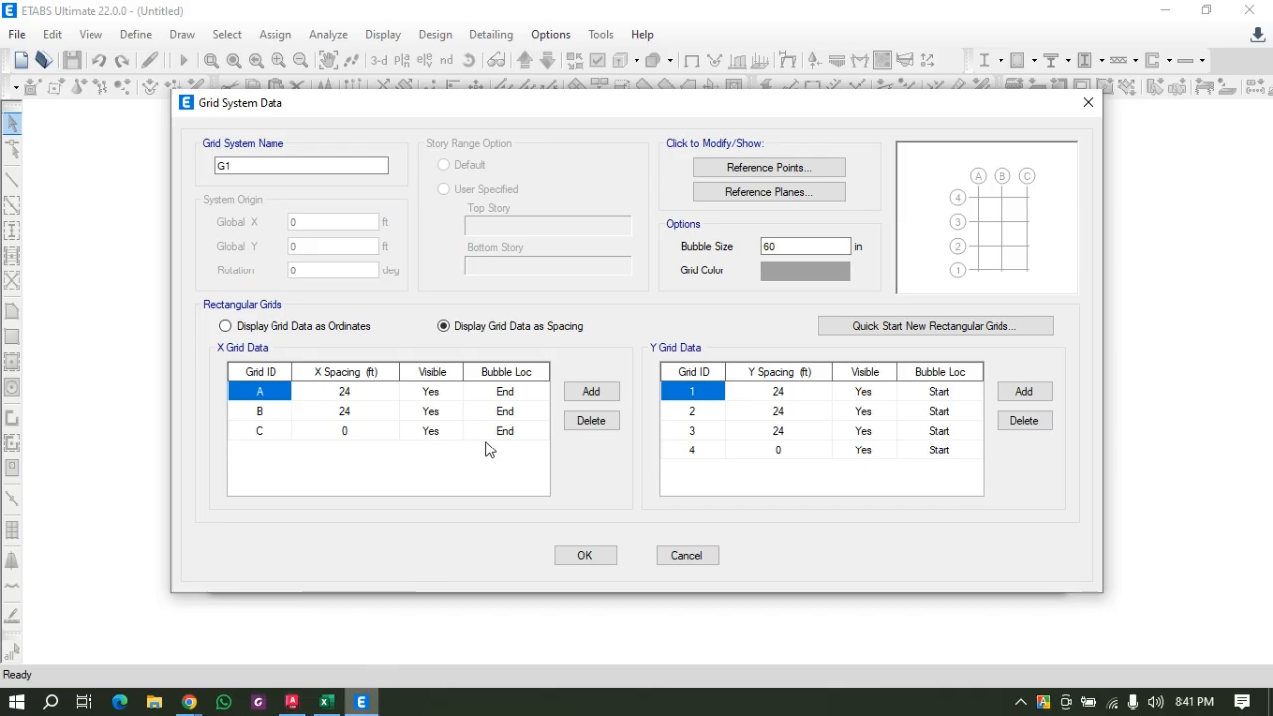
{"action": "left_click", "coordinate": [348, 393]}
{"action": "type", "text": "19'9"}
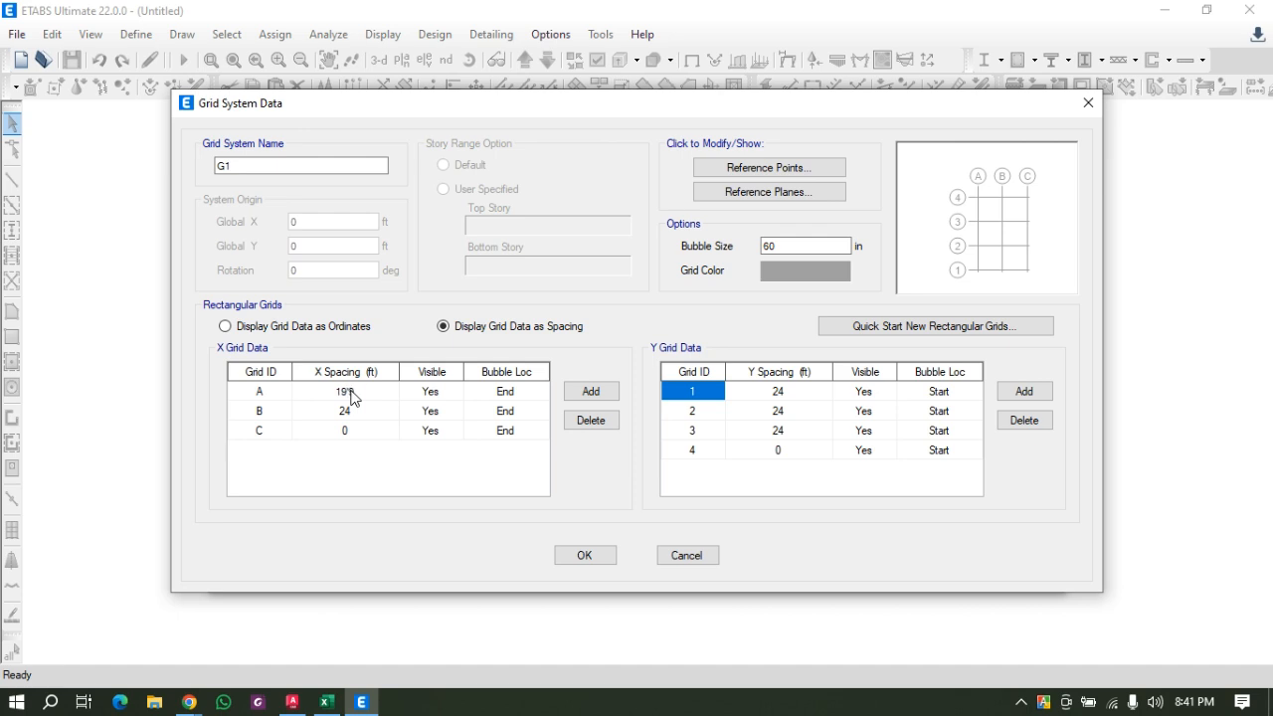
{"action": "type", "text": ".75"}
{"action": "left_click", "coordinate": [368, 411]}
Set the X spacing of grid A to 19'8 and of grid B to 14'3.
{"action": "left_click", "coordinate": [384, 392]}
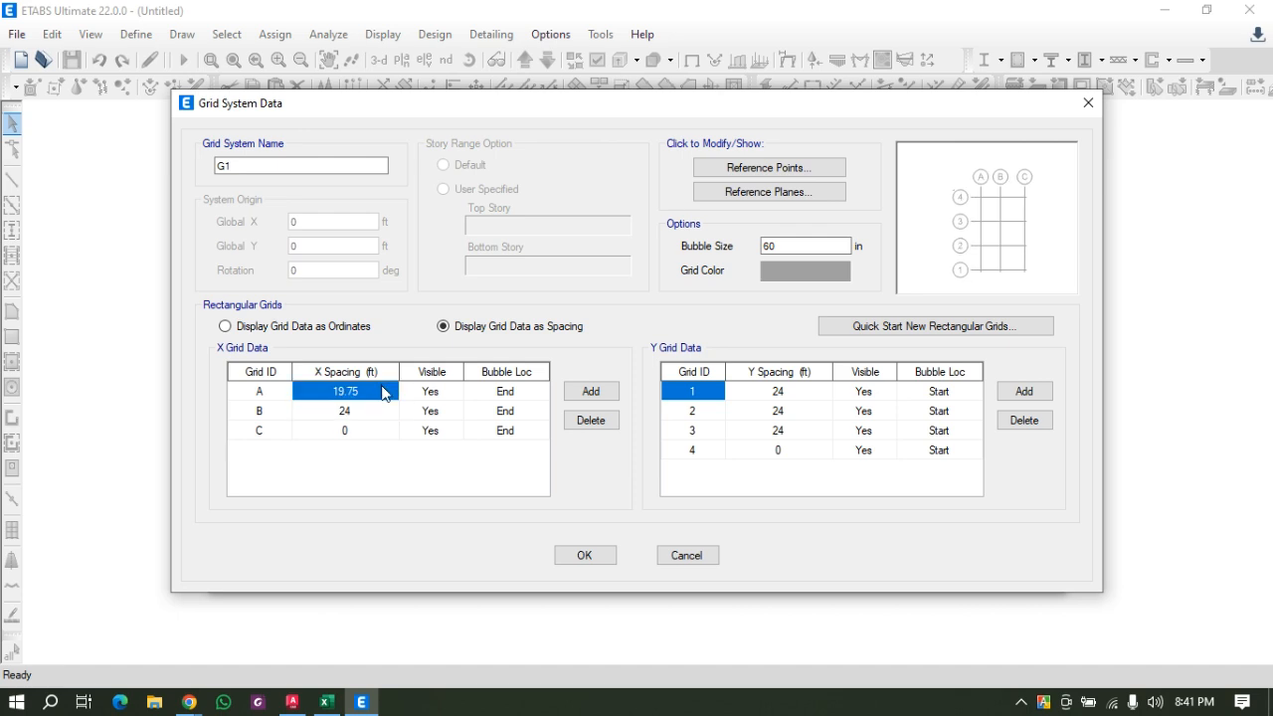
{"action": "type", "text": "19"}
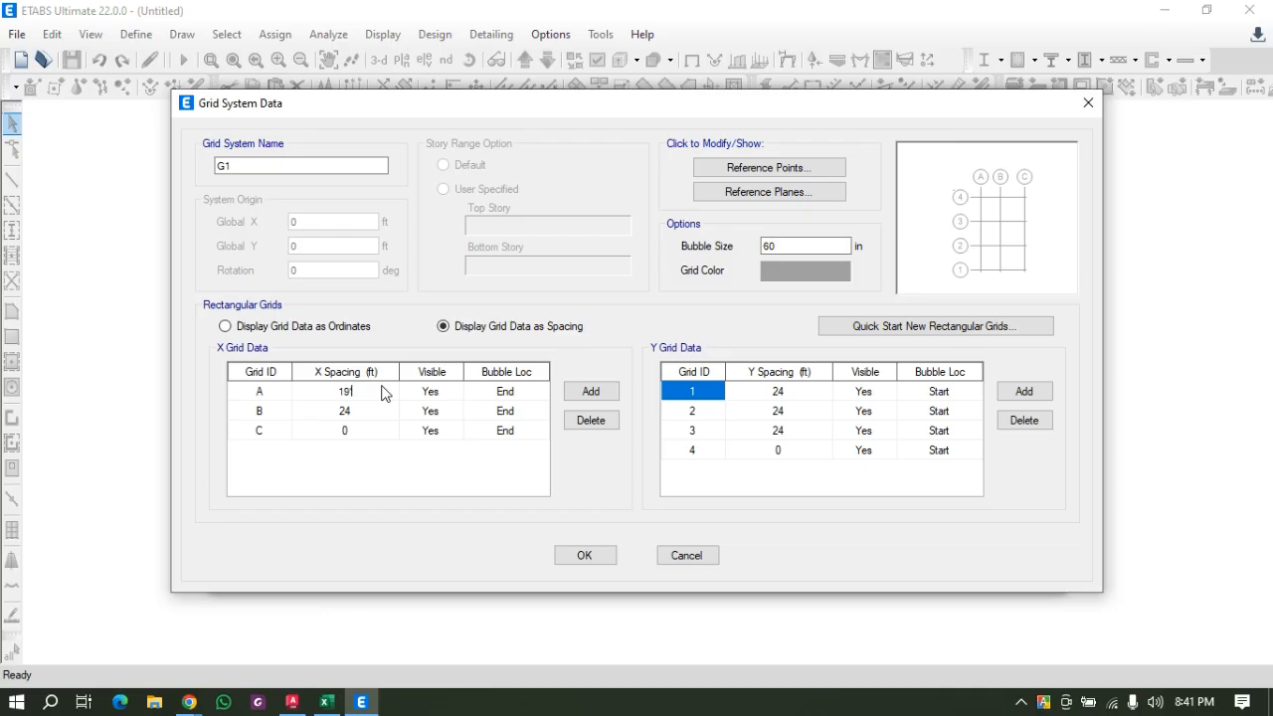
{"action": "type", "text": "'8"}
{"action": "left_click", "coordinate": [373, 410]}
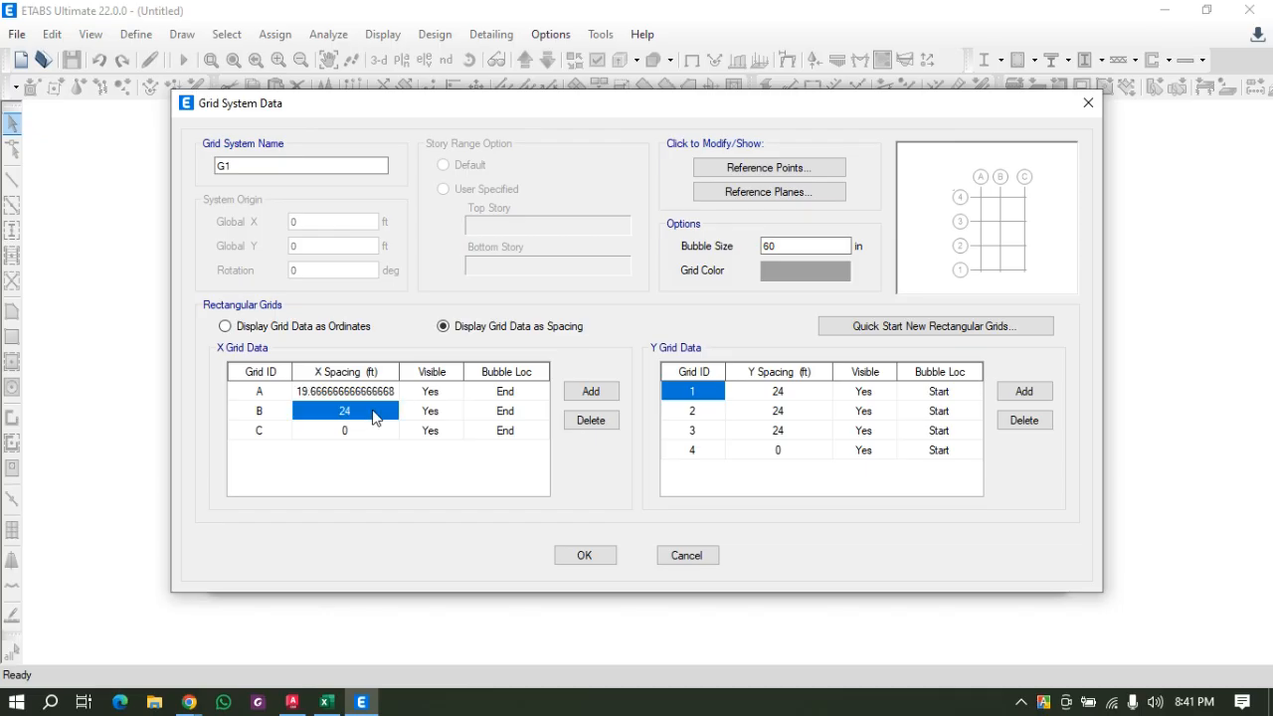
{"action": "type", "text": "14"}
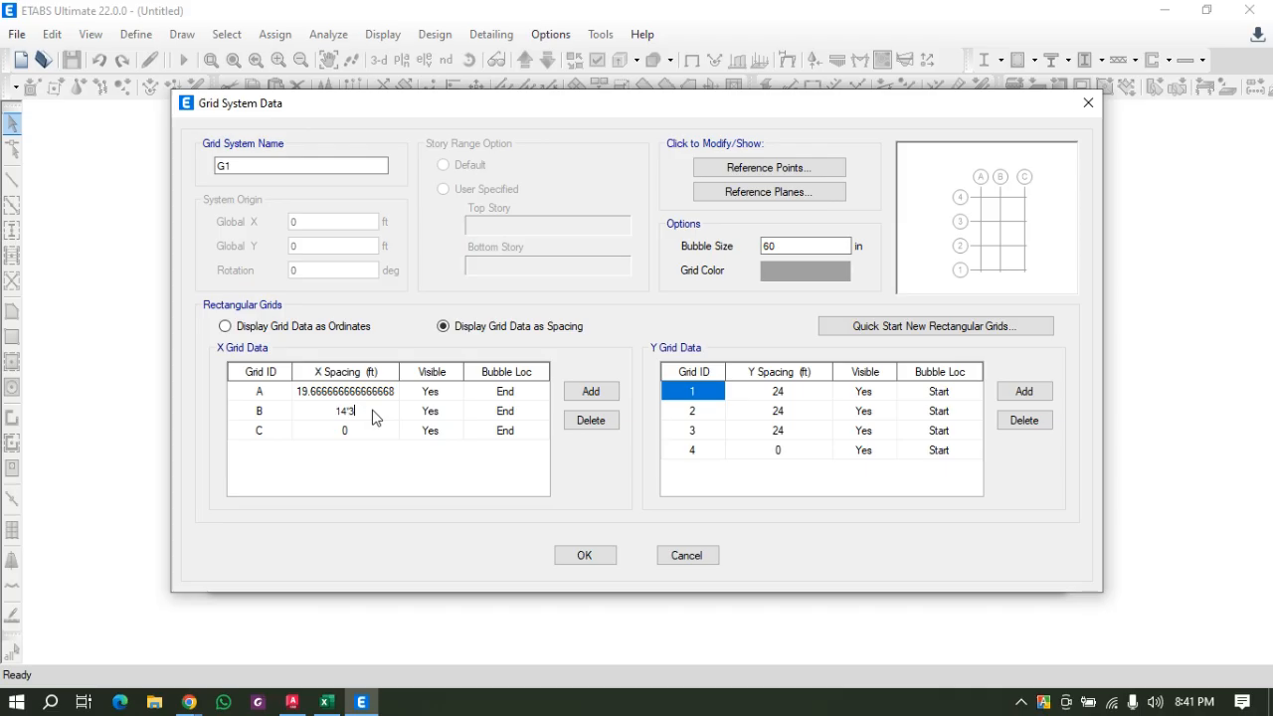
{"action": "type", "text": "'3"}
{"action": "key", "text": "Return"}
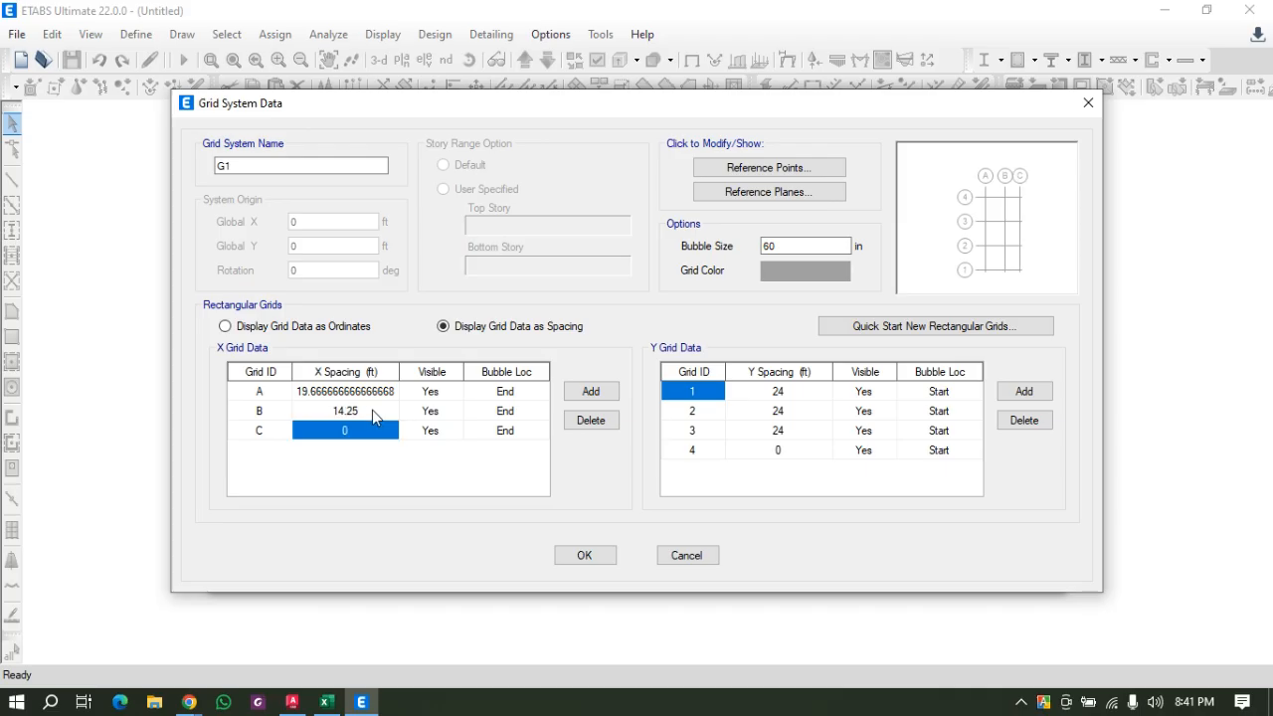
Check the lowest vertical column dimension in the AutoCAD floor plan and set the Y spacing of grid 1 to 8'6.5 in ETABS.
{"action": "left_click", "coordinate": [291, 703]}
{"action": "left_click", "coordinate": [301, 713]}
{"action": "left_click", "coordinate": [291, 702]}
{"action": "scroll", "coordinate": [545, 542], "scroll_direction": "down", "scroll_amount": 3}
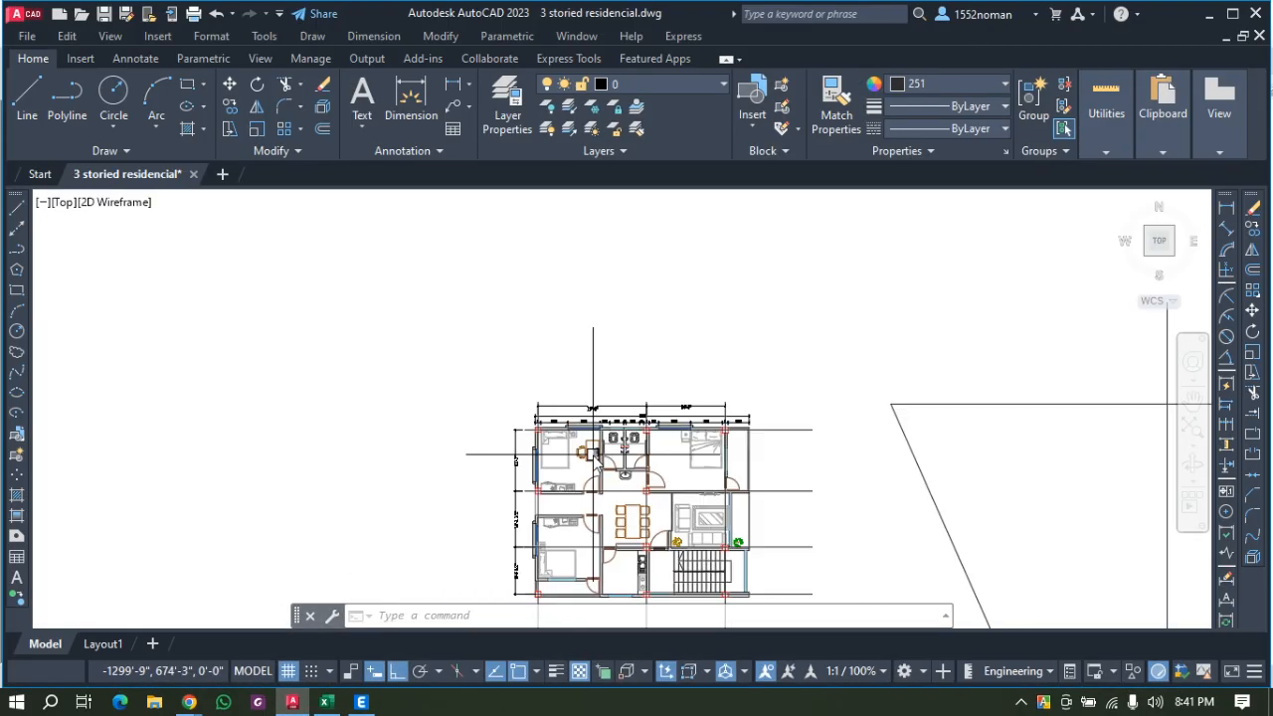
{"action": "scroll", "coordinate": [545, 542], "scroll_direction": "up", "scroll_amount": 5}
{"action": "scroll", "coordinate": [565, 514], "scroll_direction": "down", "scroll_amount": 2}
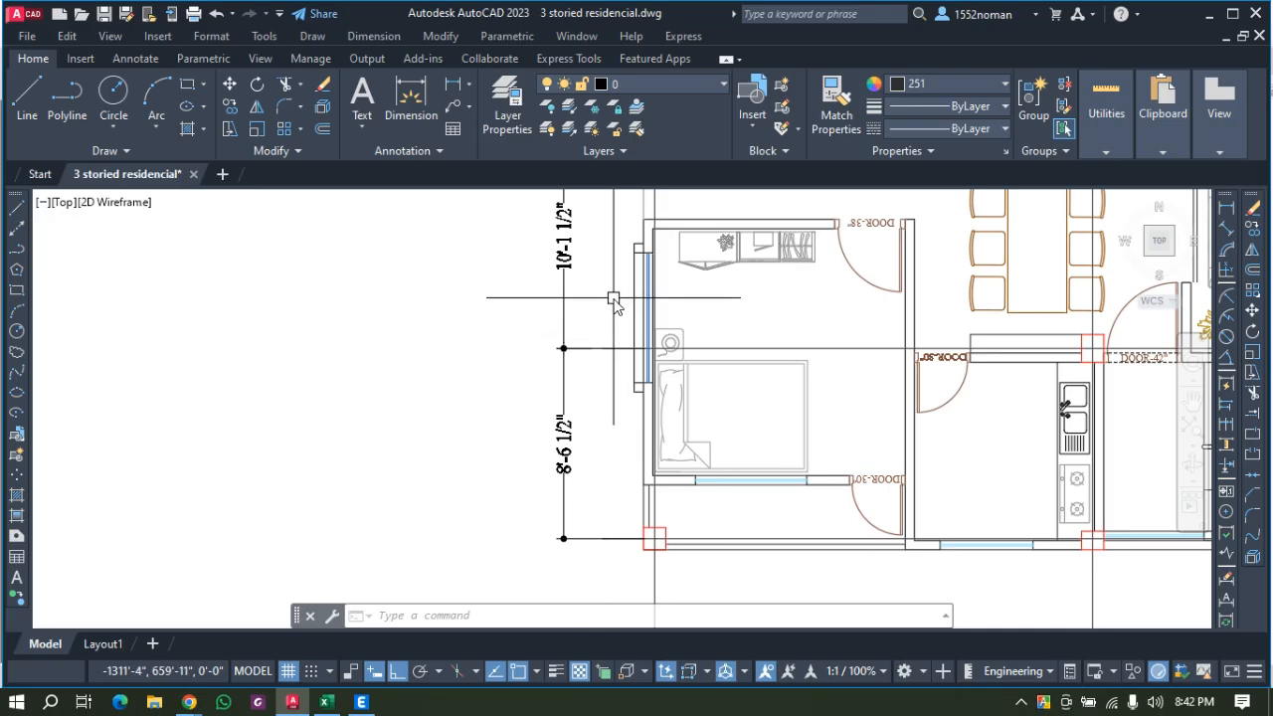
{"action": "scroll", "coordinate": [578, 486], "scroll_direction": "up", "scroll_amount": 3}
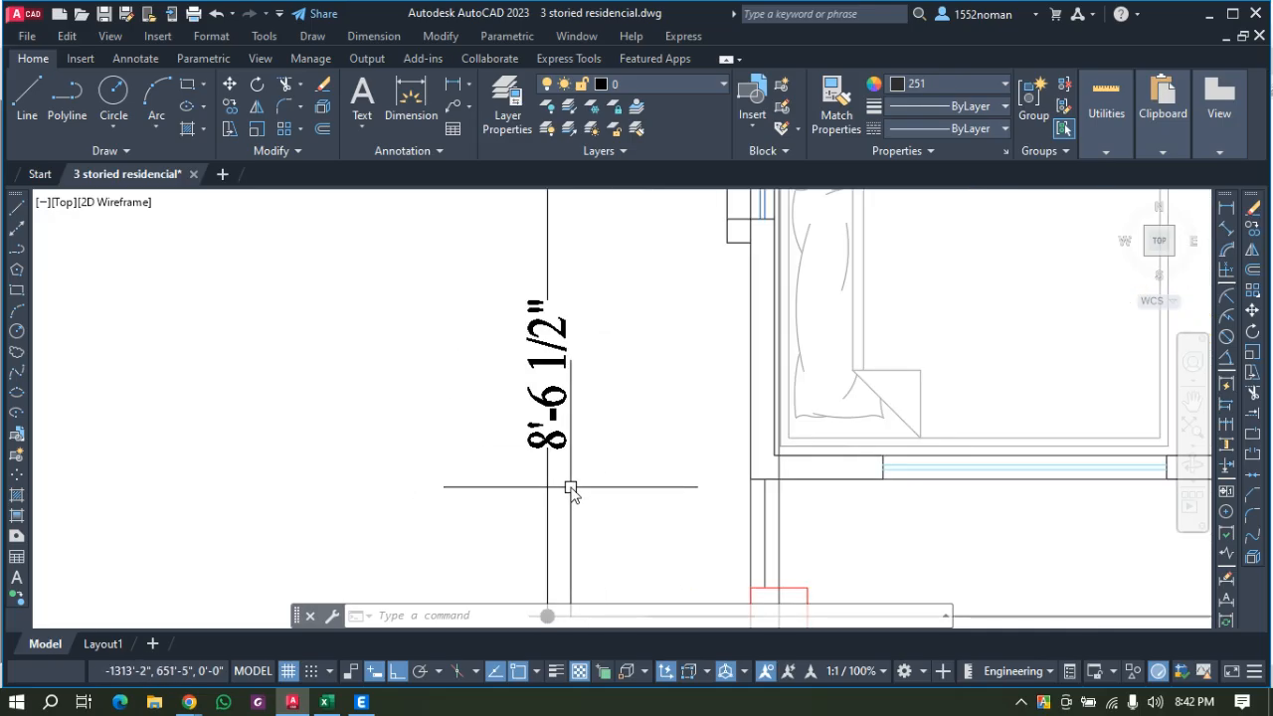
{"action": "left_click", "coordinate": [363, 702]}
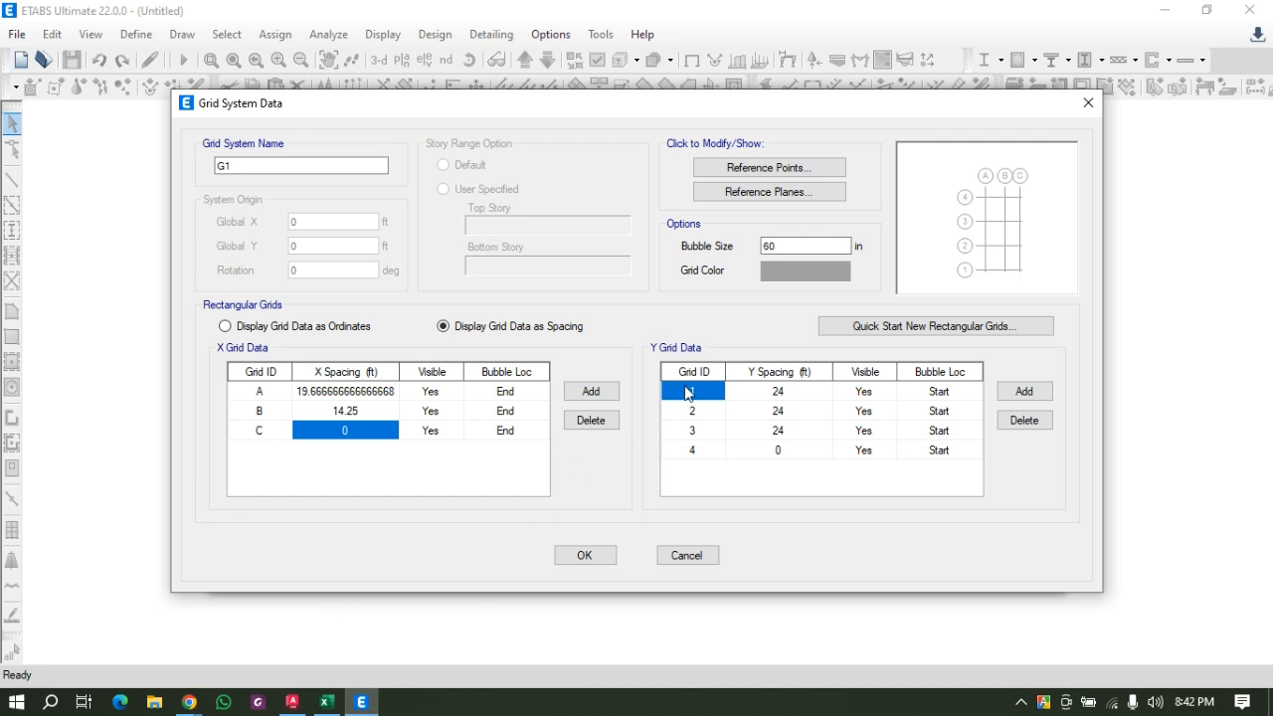
{"action": "left_click", "coordinate": [762, 391]}
{"action": "type", "text": "8'6"}
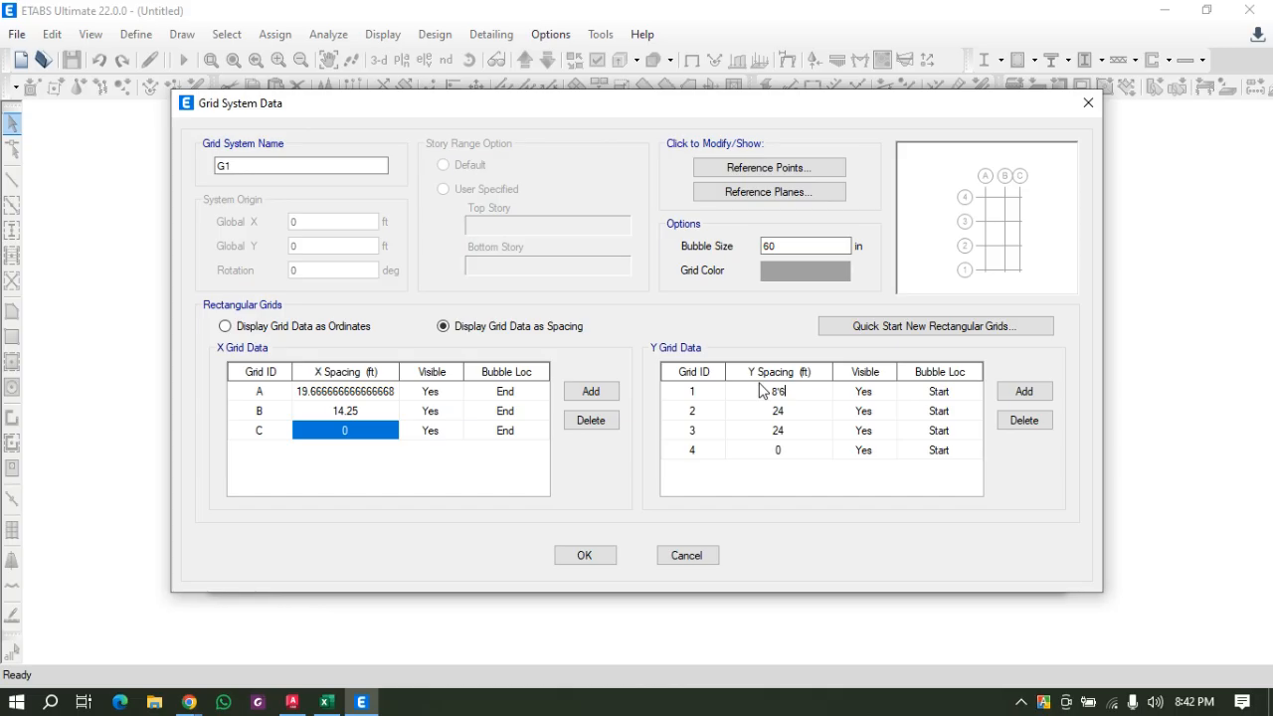
{"action": "type", "text": ".5"}
{"action": "key", "text": "Return"}
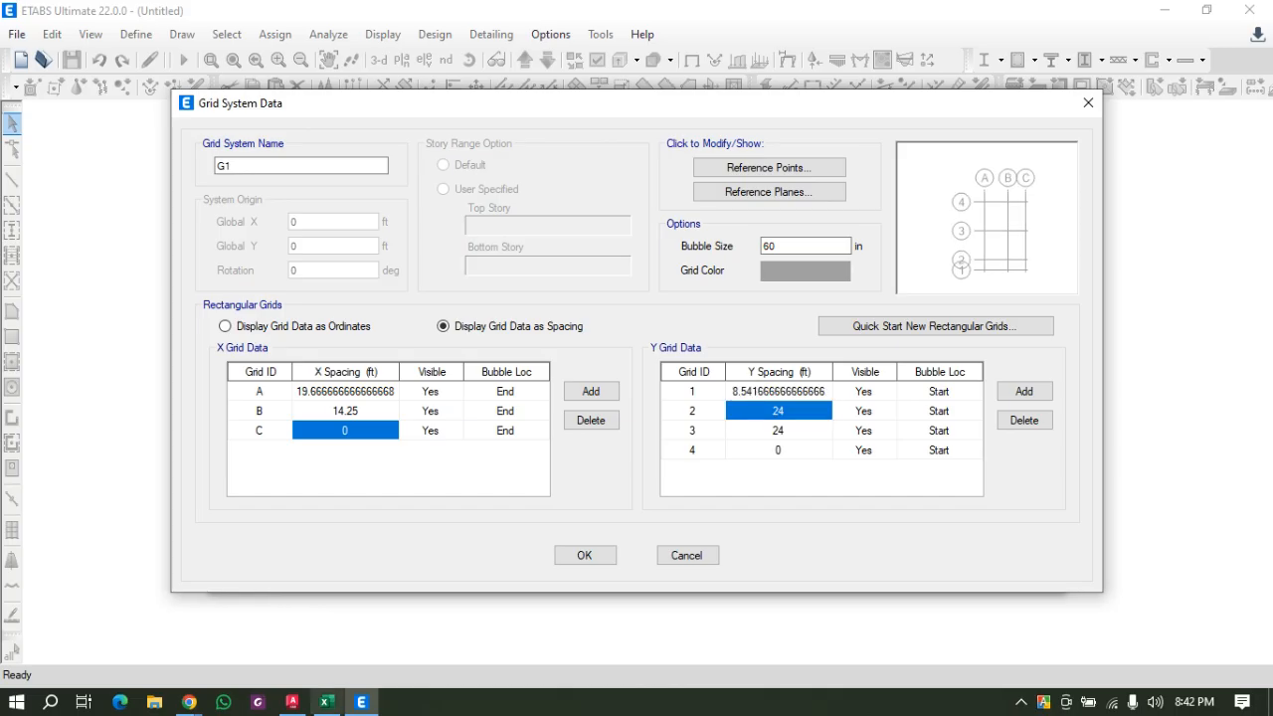
Check the middle vertical column dimension in the AutoCAD floor plan and set the Y spacing of grid 2 to 10'11.5 in ETABS.
{"action": "left_click", "coordinate": [304, 706]}
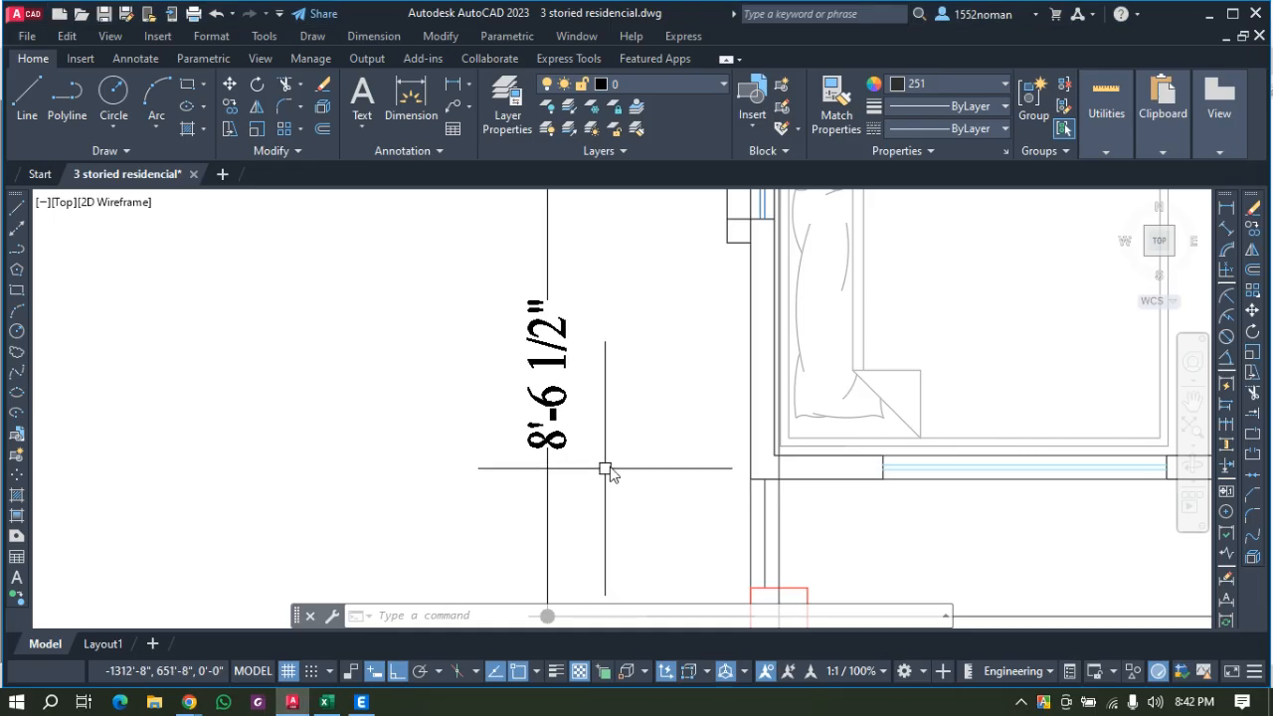
{"action": "scroll", "coordinate": [605, 464], "scroll_direction": "down", "scroll_amount": 3}
{"action": "scroll", "coordinate": [583, 352], "scroll_direction": "up", "scroll_amount": 3}
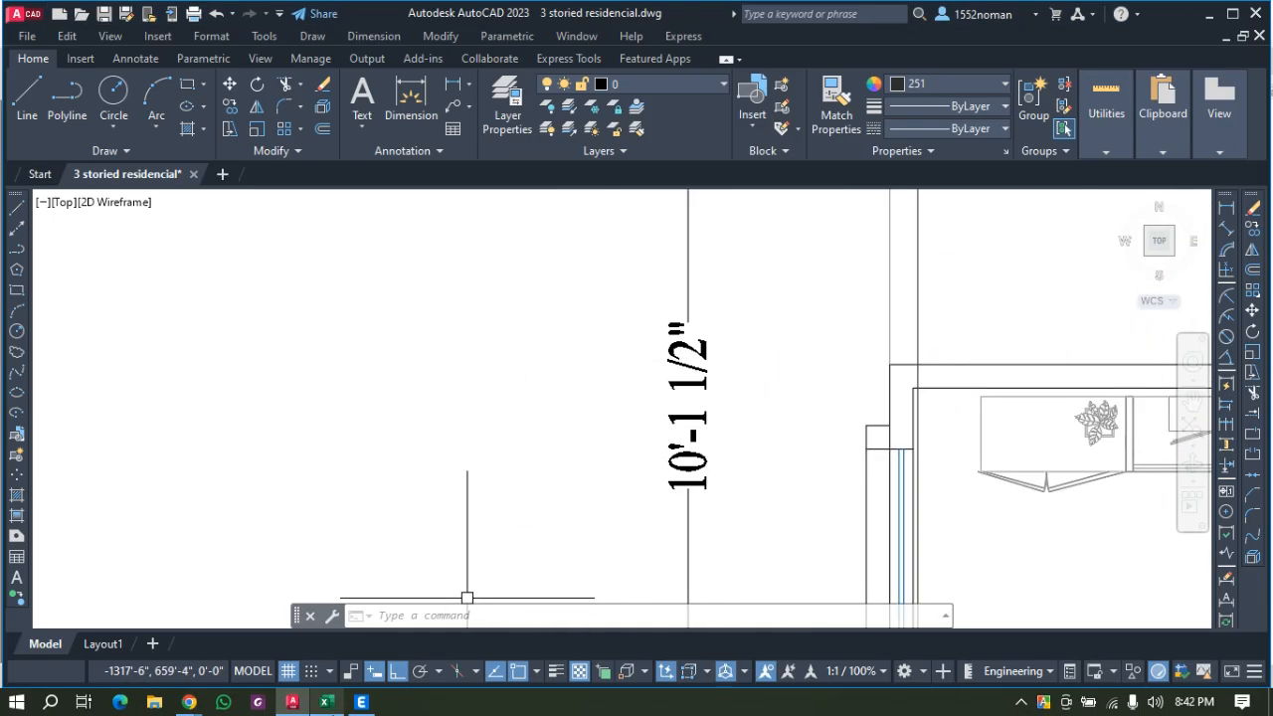
{"action": "left_click", "coordinate": [361, 703]}
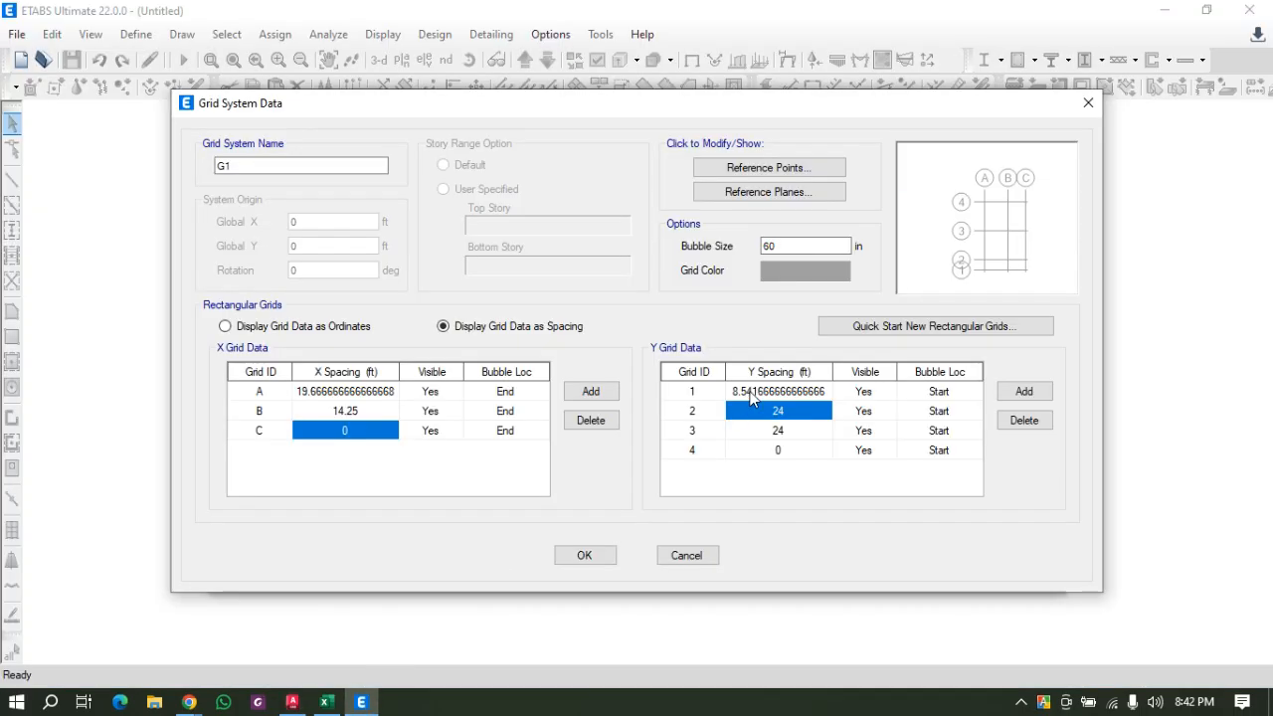
{"action": "type", "text": "10"}
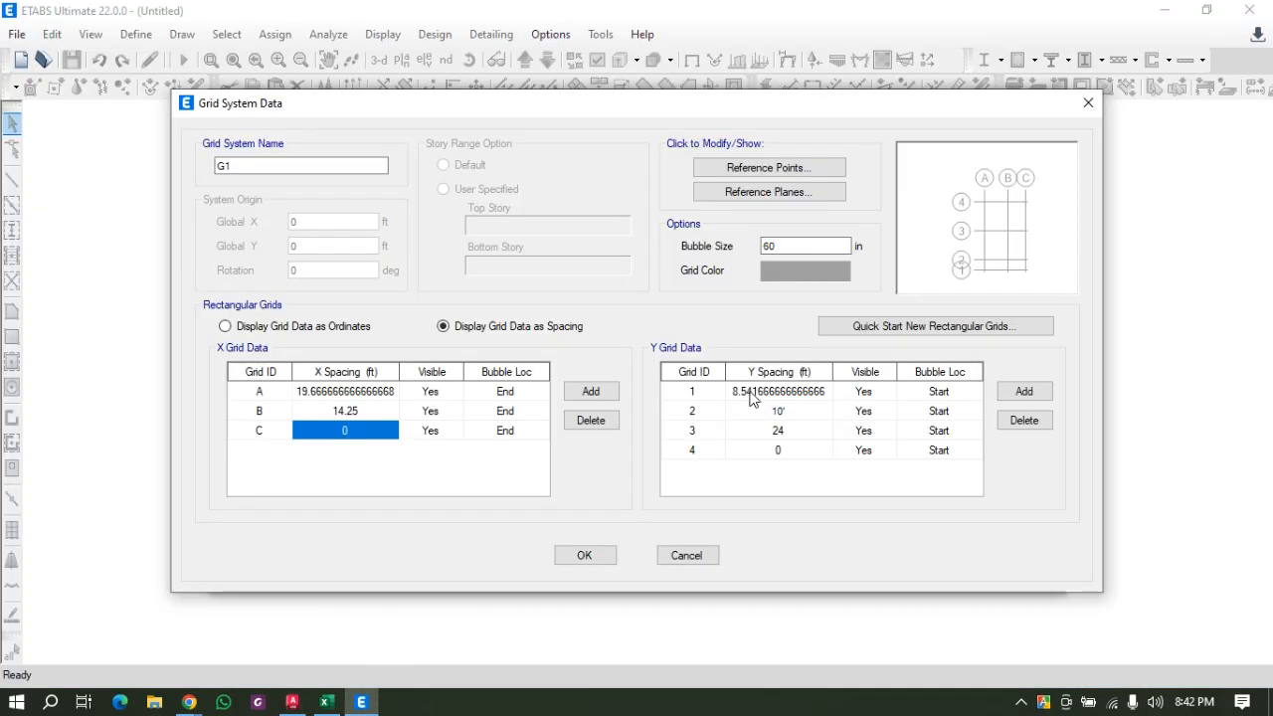
{"action": "type", "text": "'11.5"}
{"action": "key", "text": "Return"}
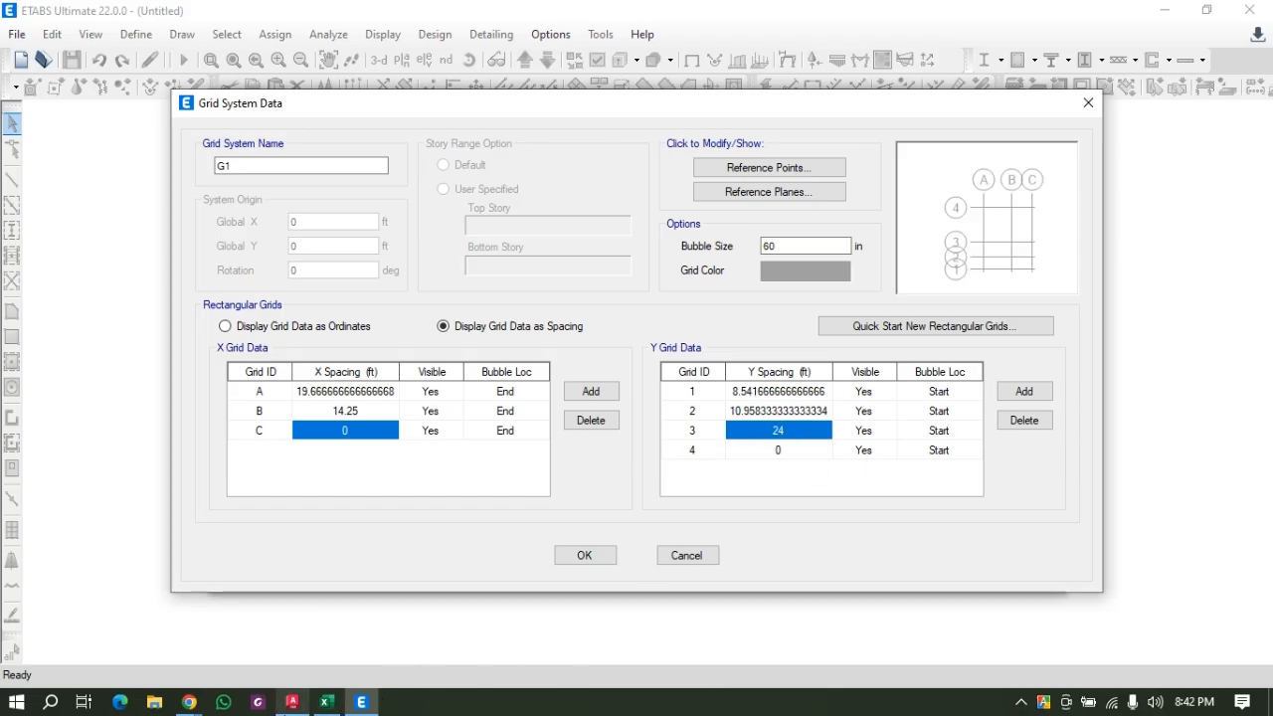
Check the uppermost vertical column dimension in the AutoCAD floor plan and set the Y spacing of grid 3 to 11'1 in ETABS.
{"action": "left_click", "coordinate": [289, 704]}
{"action": "scroll", "coordinate": [509, 537], "scroll_direction": "down", "scroll_amount": 5}
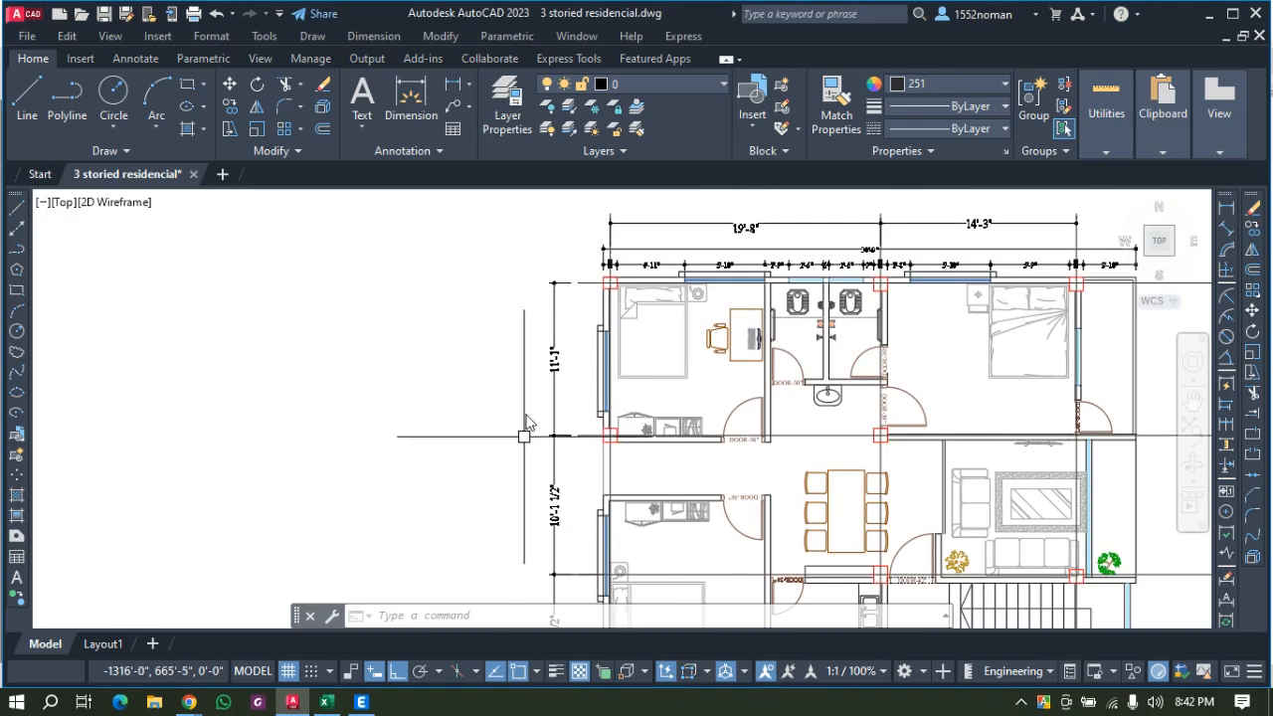
{"action": "scroll", "coordinate": [573, 383], "scroll_direction": "up", "scroll_amount": 4}
{"action": "left_click", "coordinate": [361, 702]}
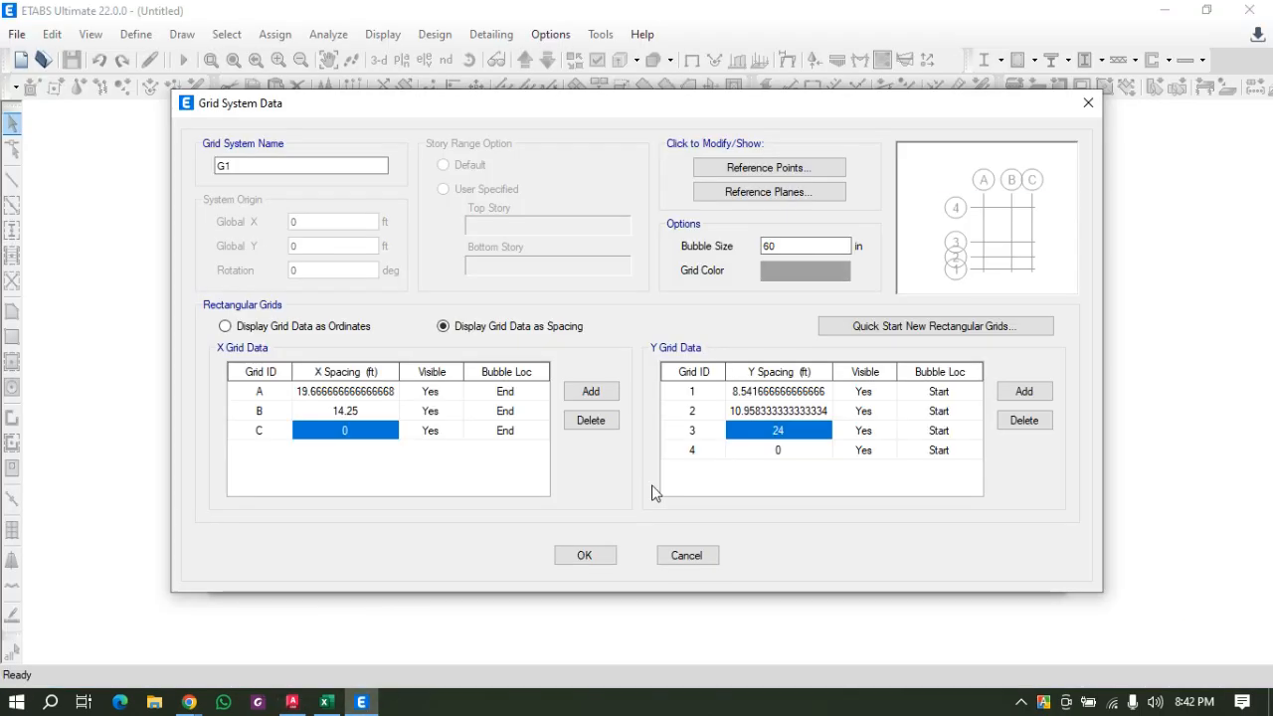
{"action": "type", "text": "11'1"}
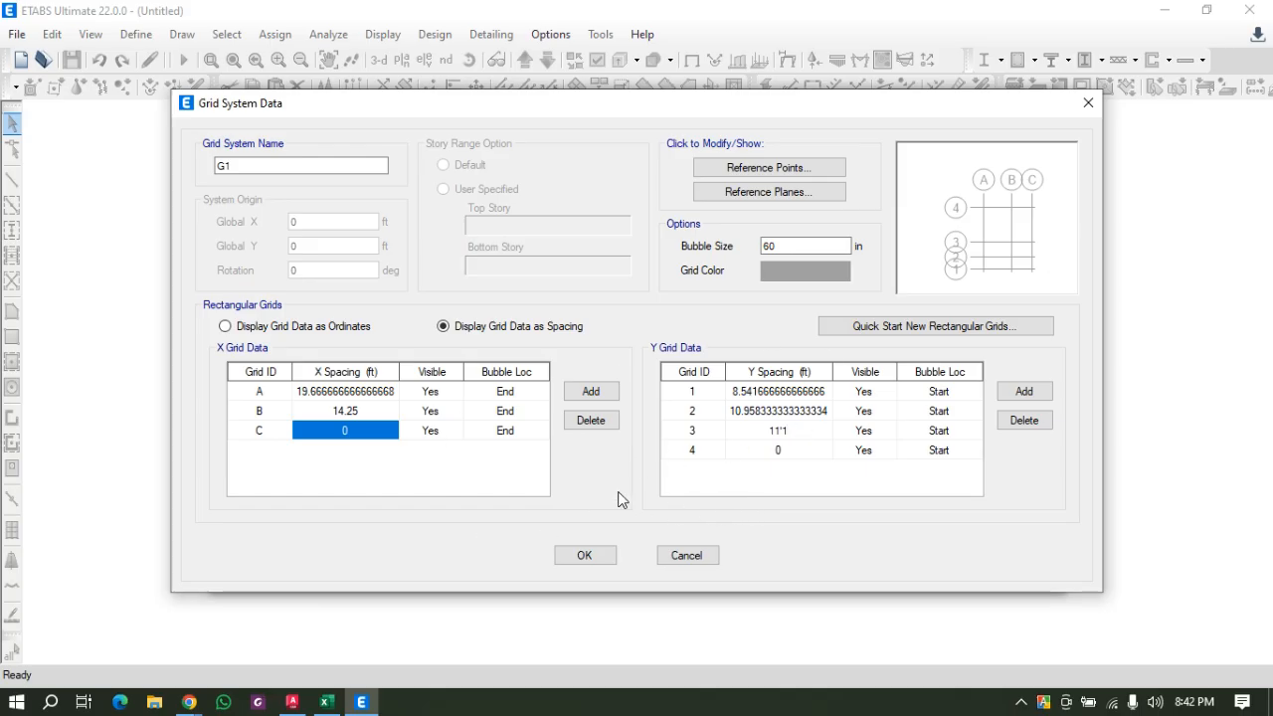
Set the grid bubble size to 30 in and accept the grid system data.
{"action": "left_click", "coordinate": [786, 247]}
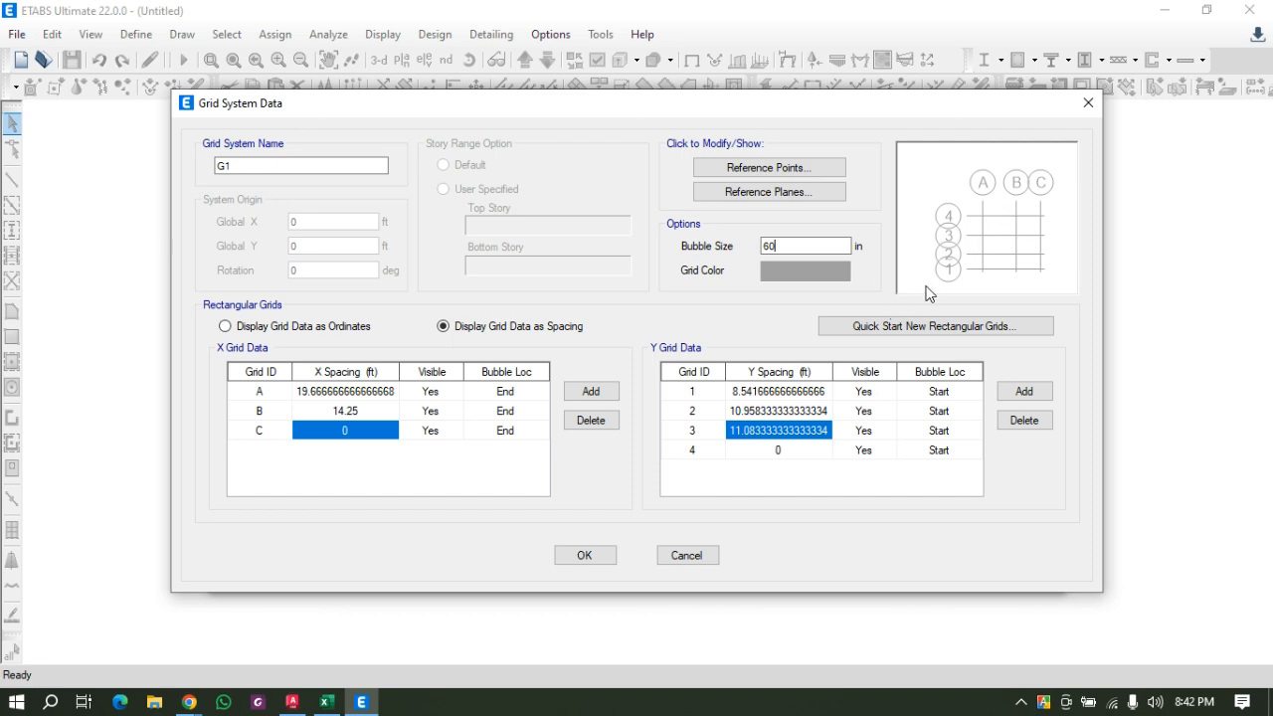
{"action": "double_click", "coordinate": [798, 245]}
{"action": "key", "text": "Tab"}
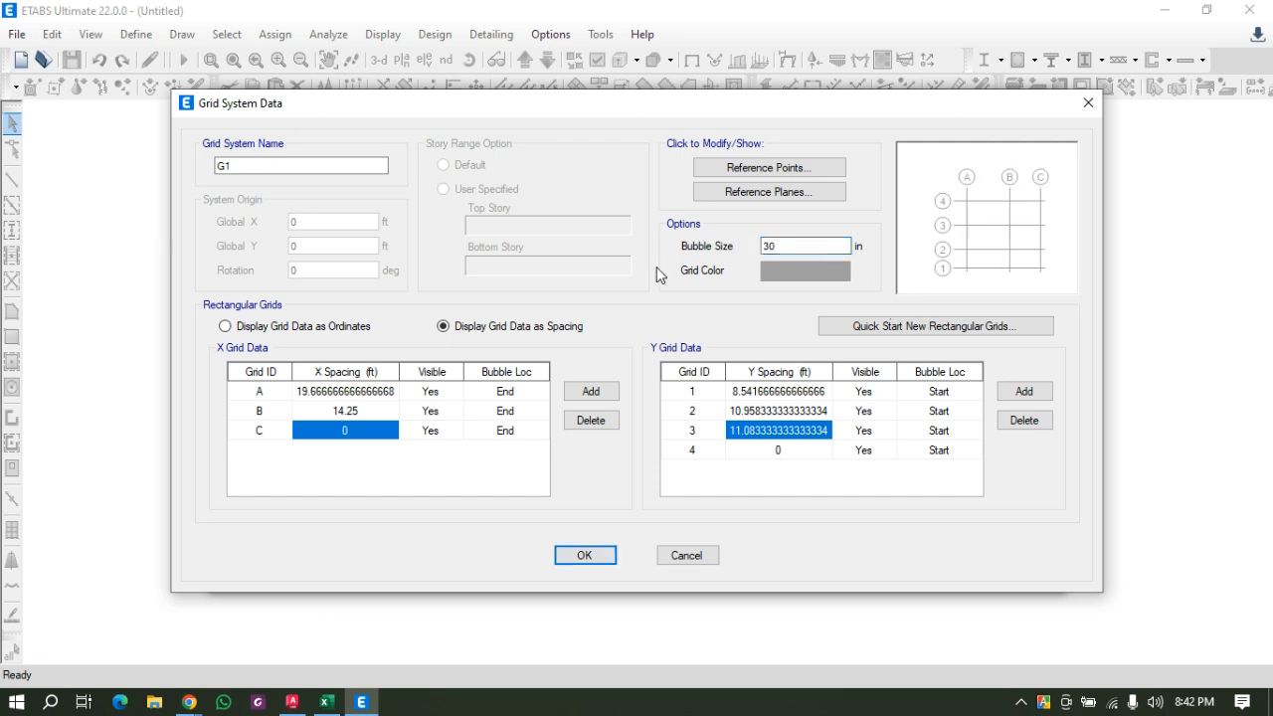
{"action": "left_click", "coordinate": [585, 560]}
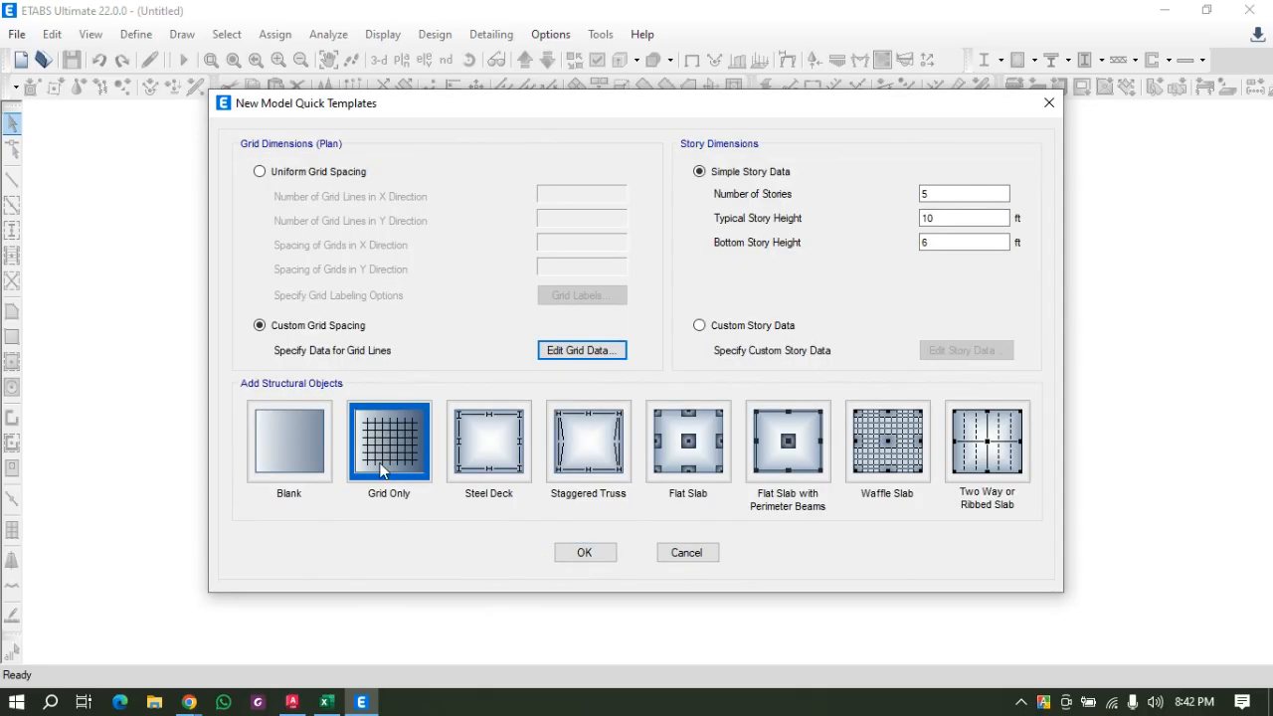
Switch the new model to custom story data, open it for editing and rename Story1 as Grade.
{"action": "left_click", "coordinate": [724, 333]}
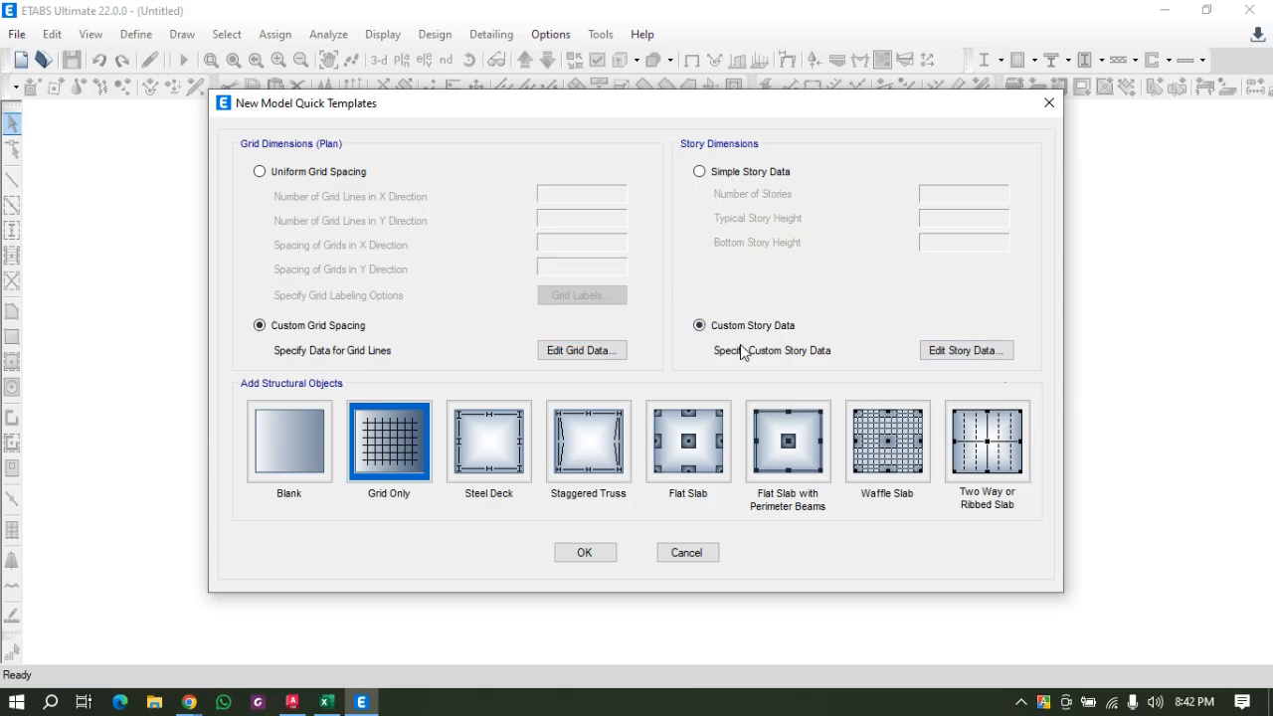
{"action": "left_click", "coordinate": [935, 354]}
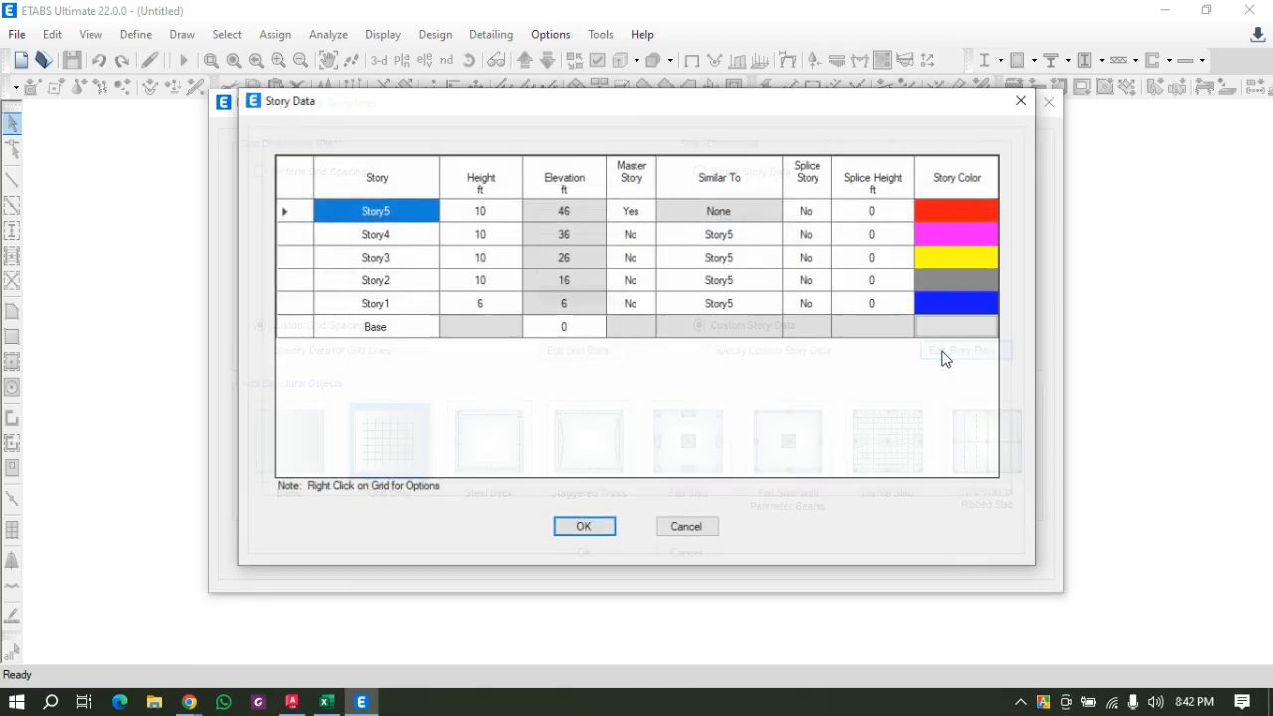
{"action": "left_click", "coordinate": [392, 327]}
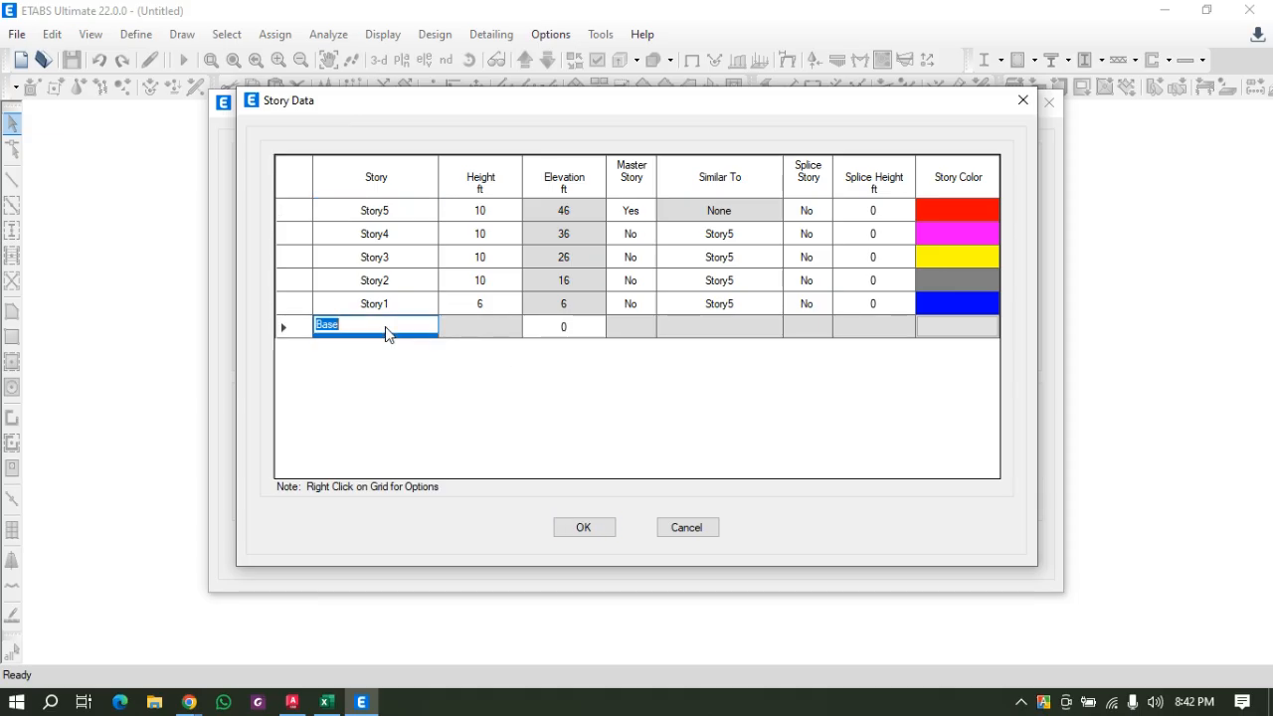
{"action": "left_click", "coordinate": [562, 329]}
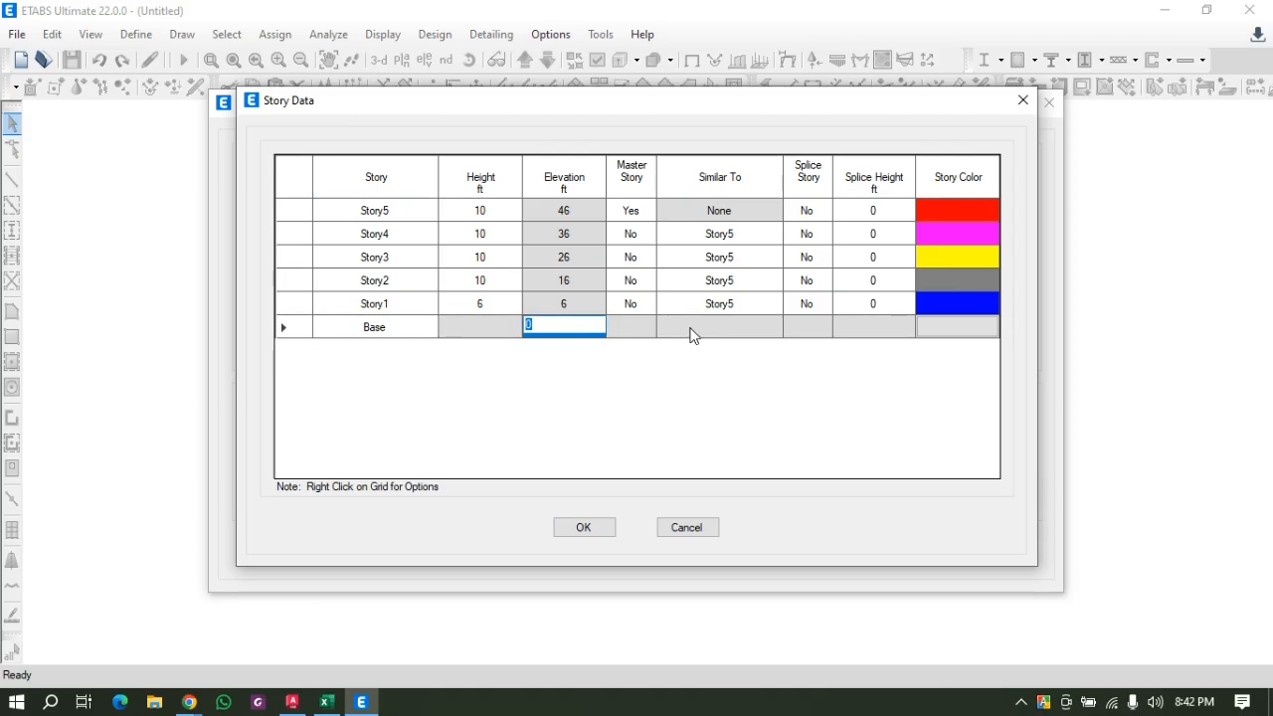
{"action": "left_click", "coordinate": [463, 306]}
{"action": "left_click", "coordinate": [397, 302]}
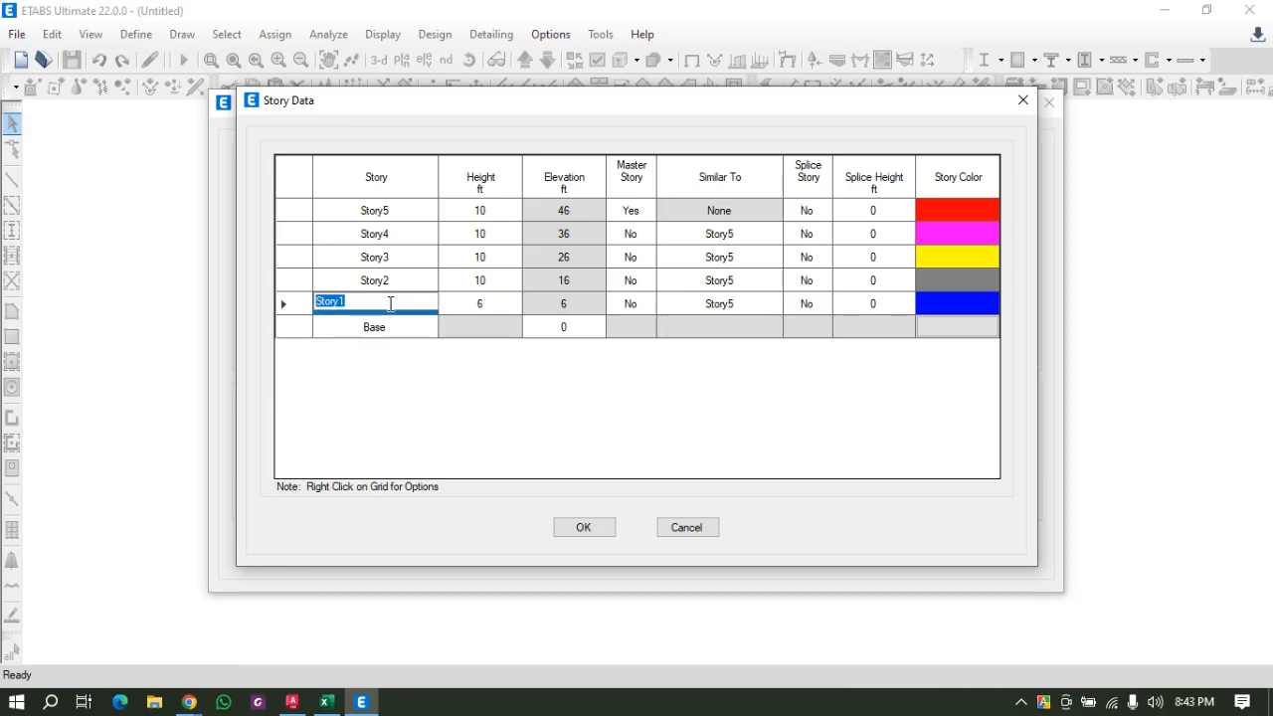
{"action": "type", "text": "Gra"}
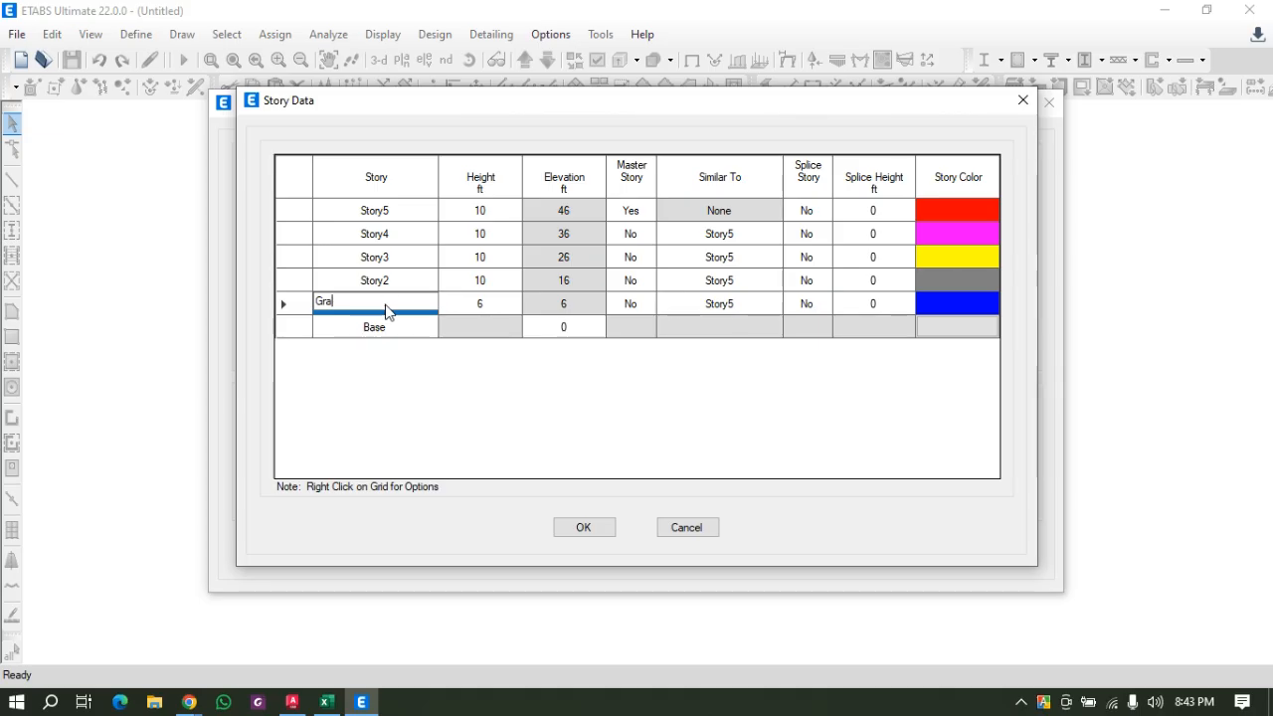
{"action": "type", "text": "de"}
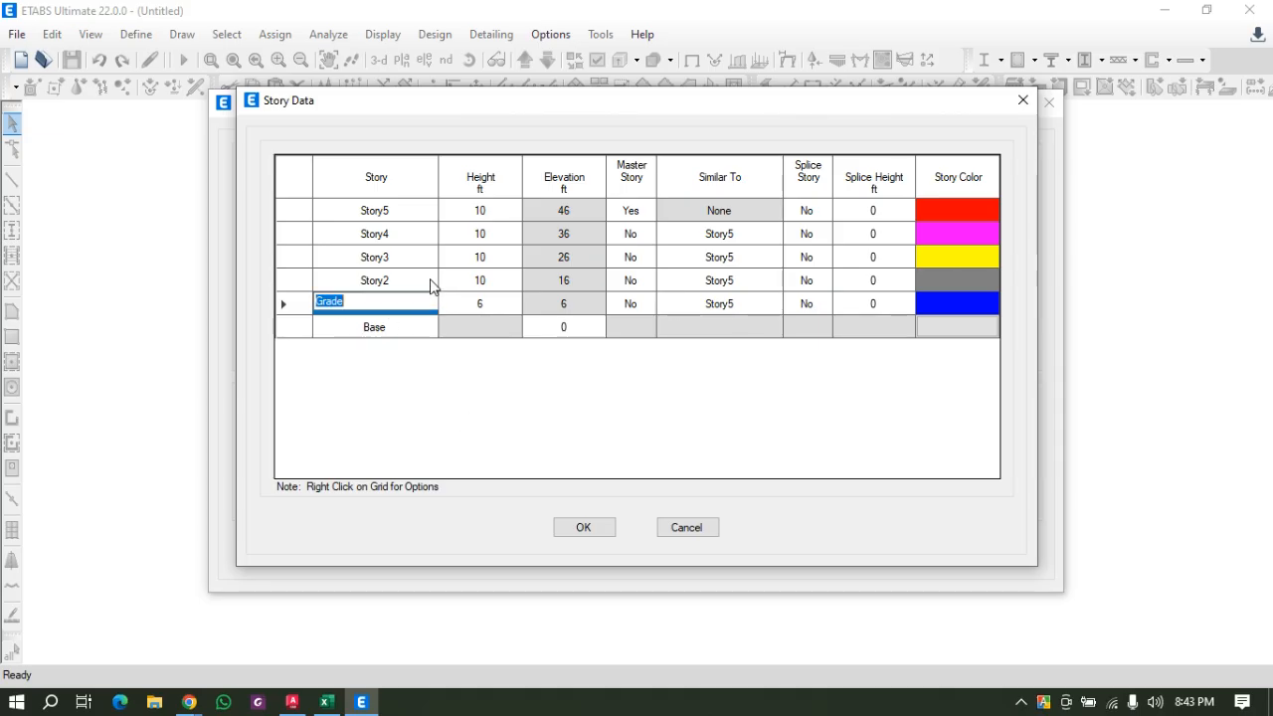
Rename Story2 as GF in the story data.
{"action": "left_click", "coordinate": [408, 279]}
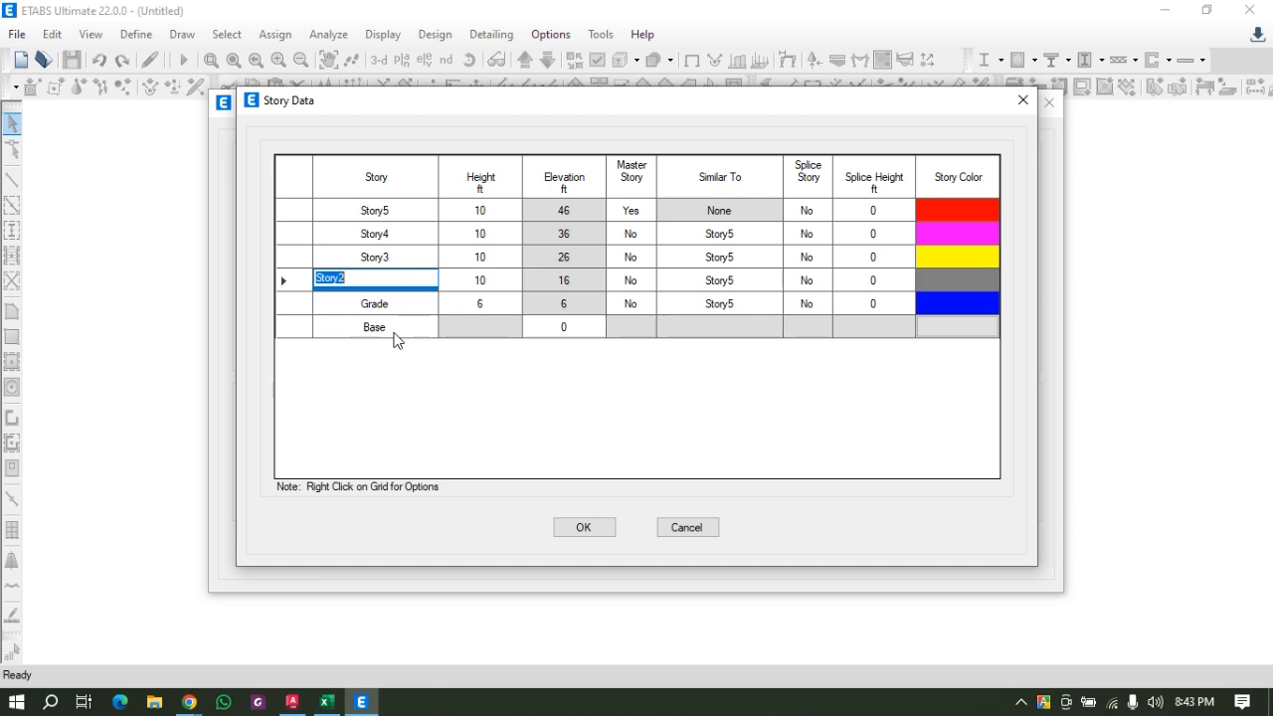
{"action": "type", "text": "F1"}
{"action": "key", "text": "BackSpace"}
{"action": "key", "text": "BackSpace"}
{"action": "type", "text": "GF"}
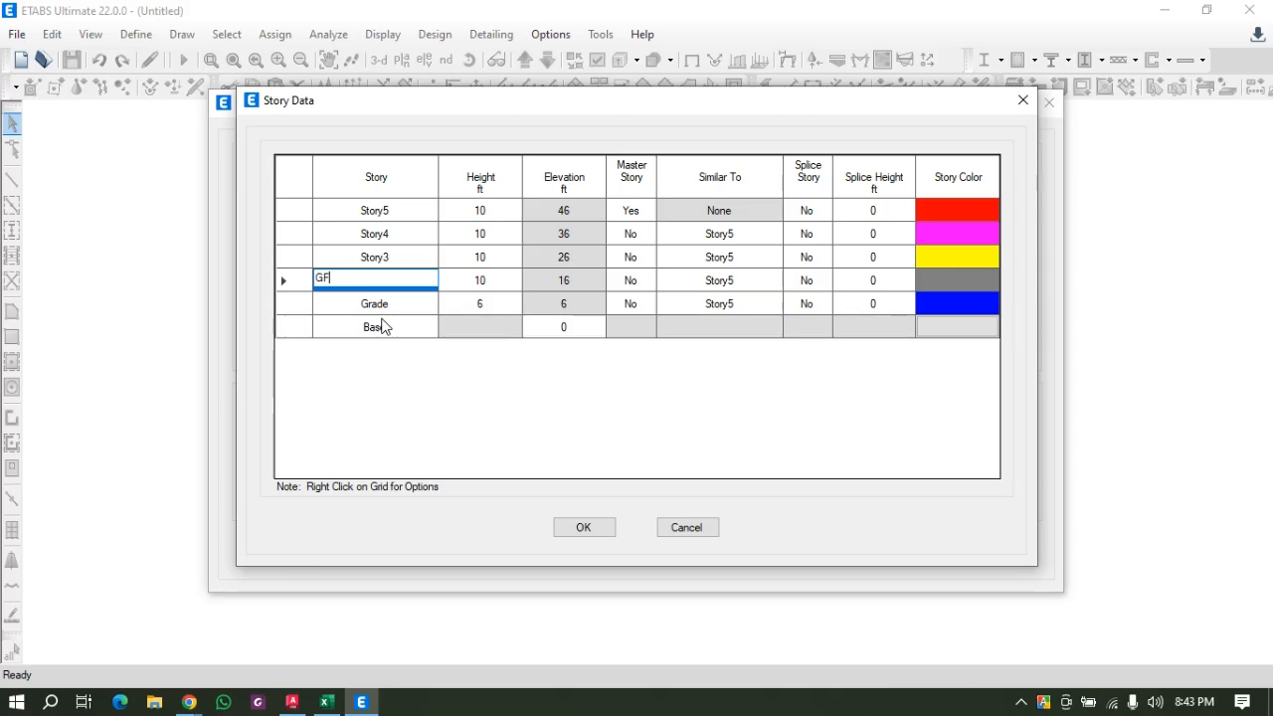
Rename Story3 as 1F in the story data.
{"action": "left_click", "coordinate": [377, 256]}
{"action": "type", "text": "1"}
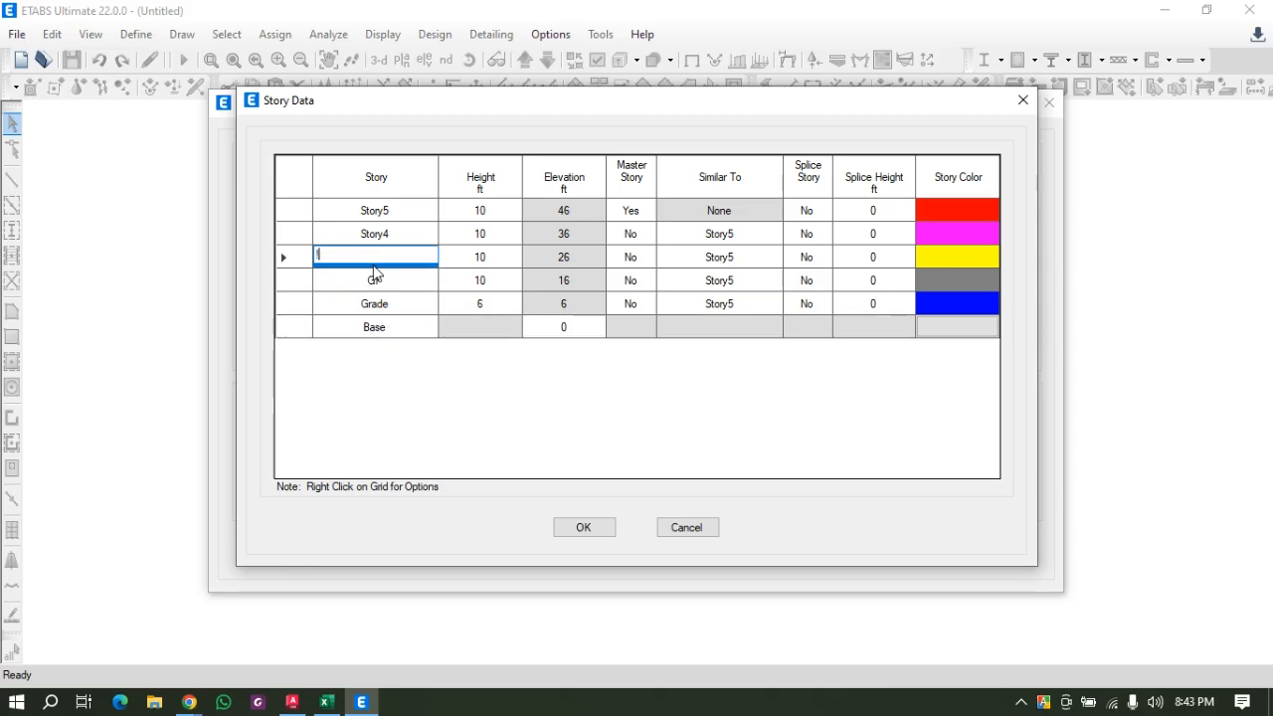
{"action": "key", "text": "BackSpace"}
{"action": "key", "text": "BackSpace"}
{"action": "type", "text": "1F"}
Rename Story4 as Roof and Story5 as St roof in the story data.
{"action": "left_click", "coordinate": [367, 229]}
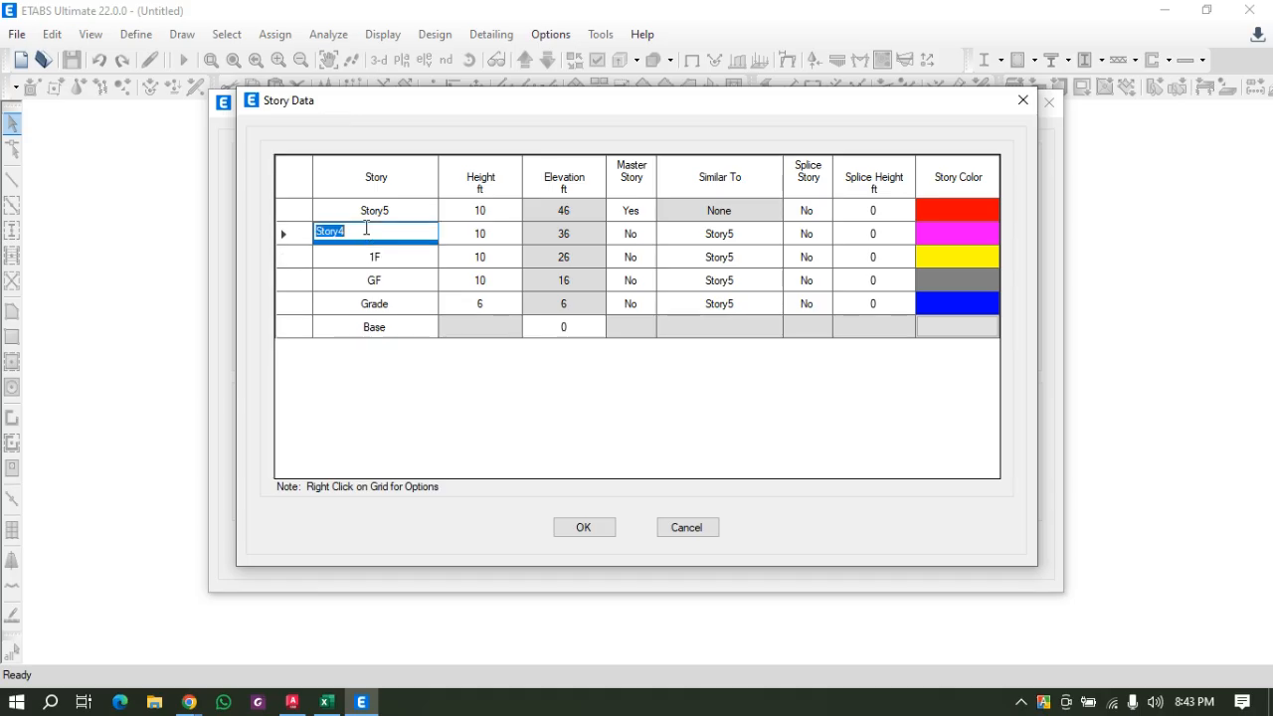
{"action": "type", "text": "R"}
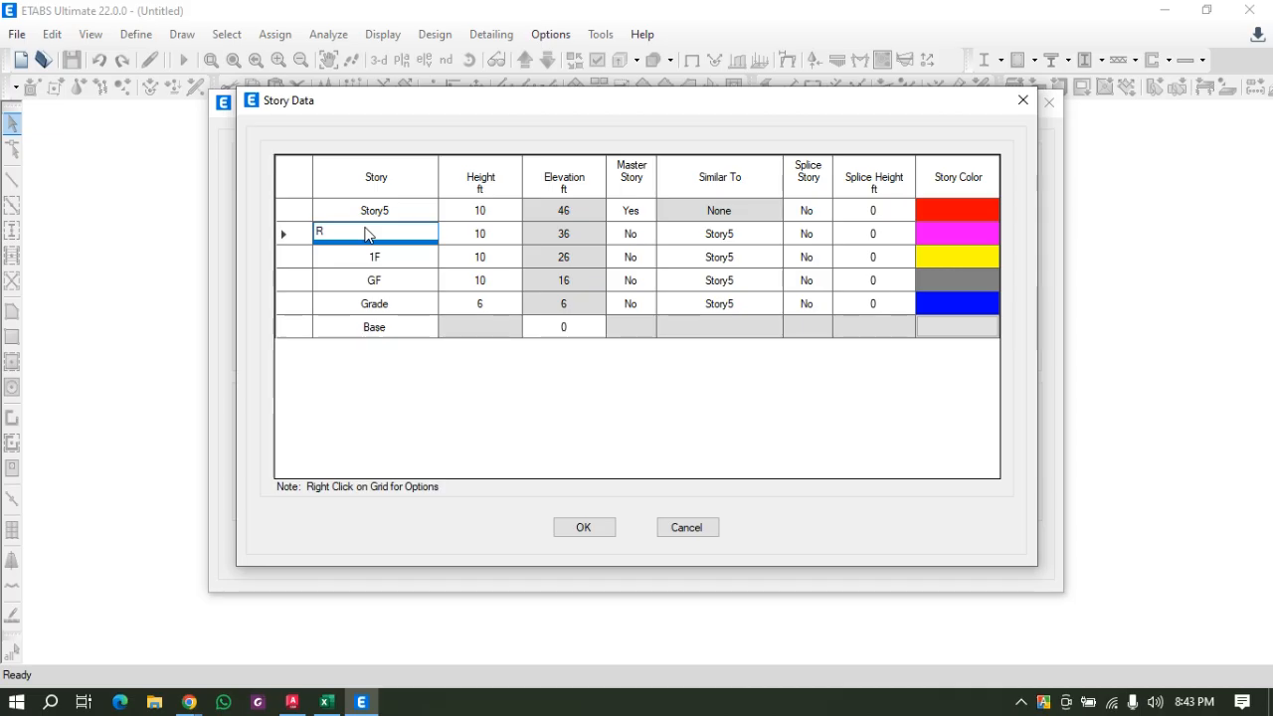
{"action": "type", "text": "oof"}
{"action": "left_click", "coordinate": [377, 208]}
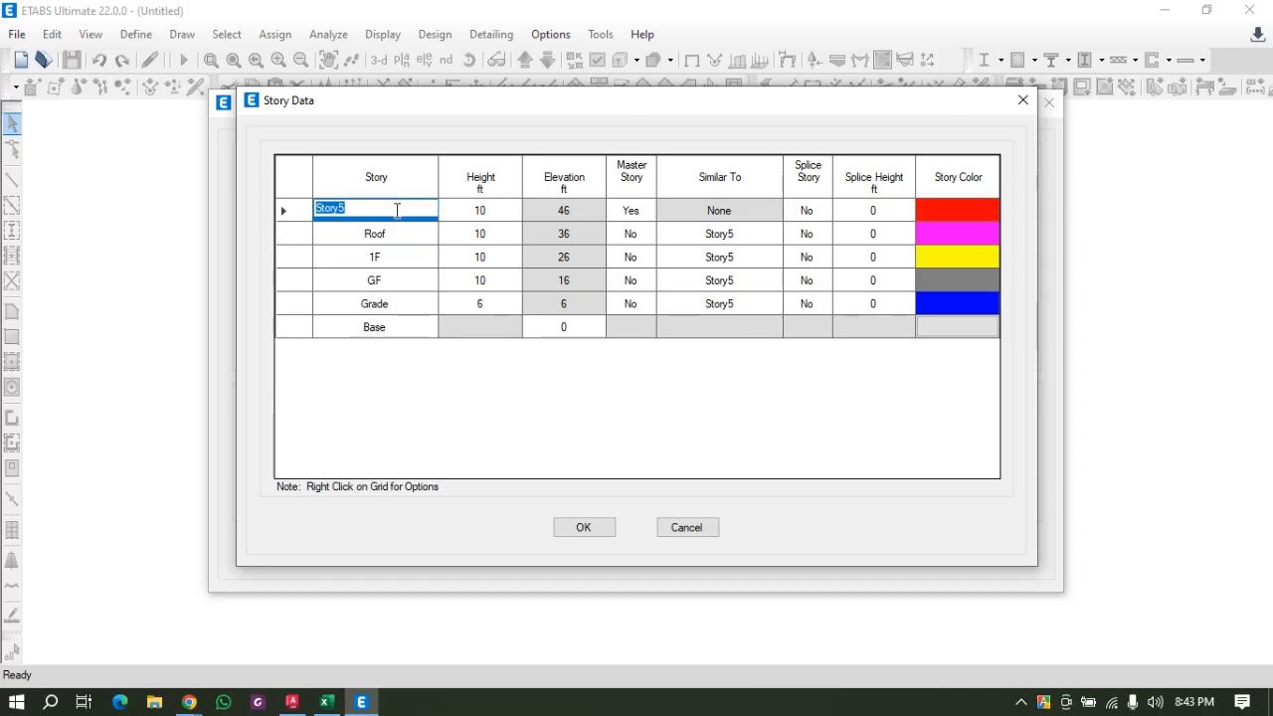
{"action": "type", "text": "St"}
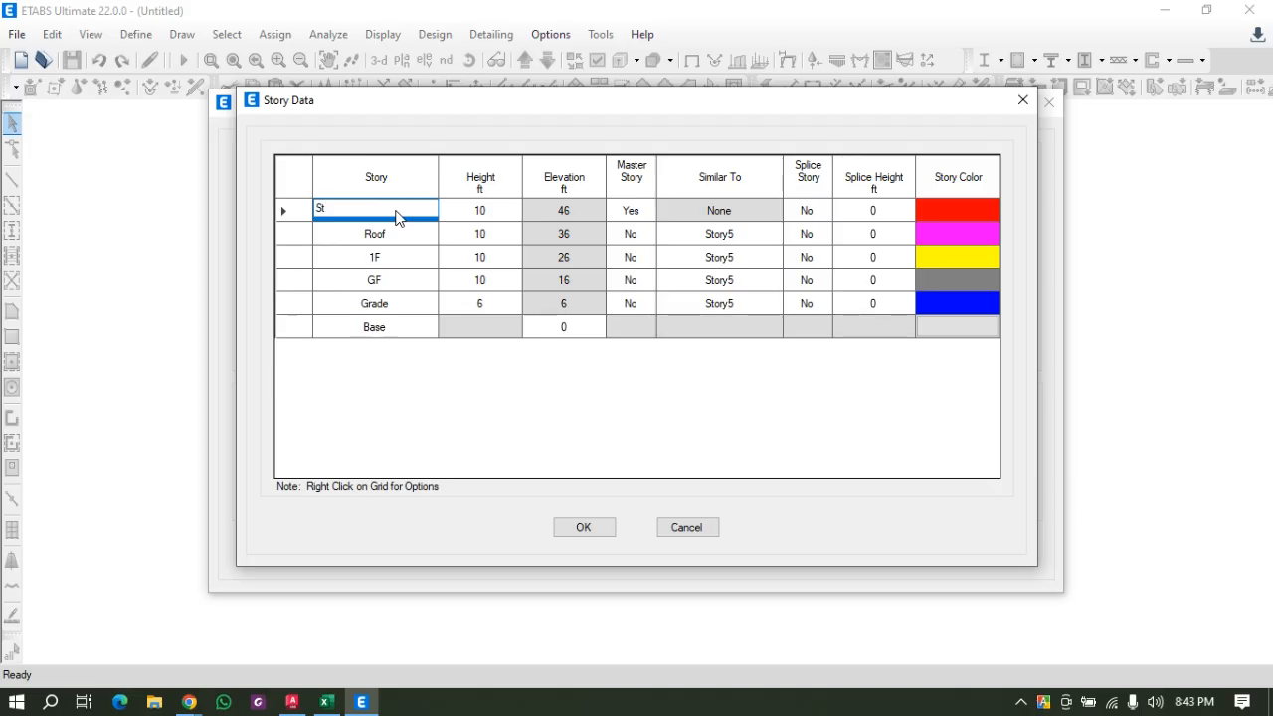
{"action": "type", "text": " roof"}
{"action": "key", "text": "Return"}
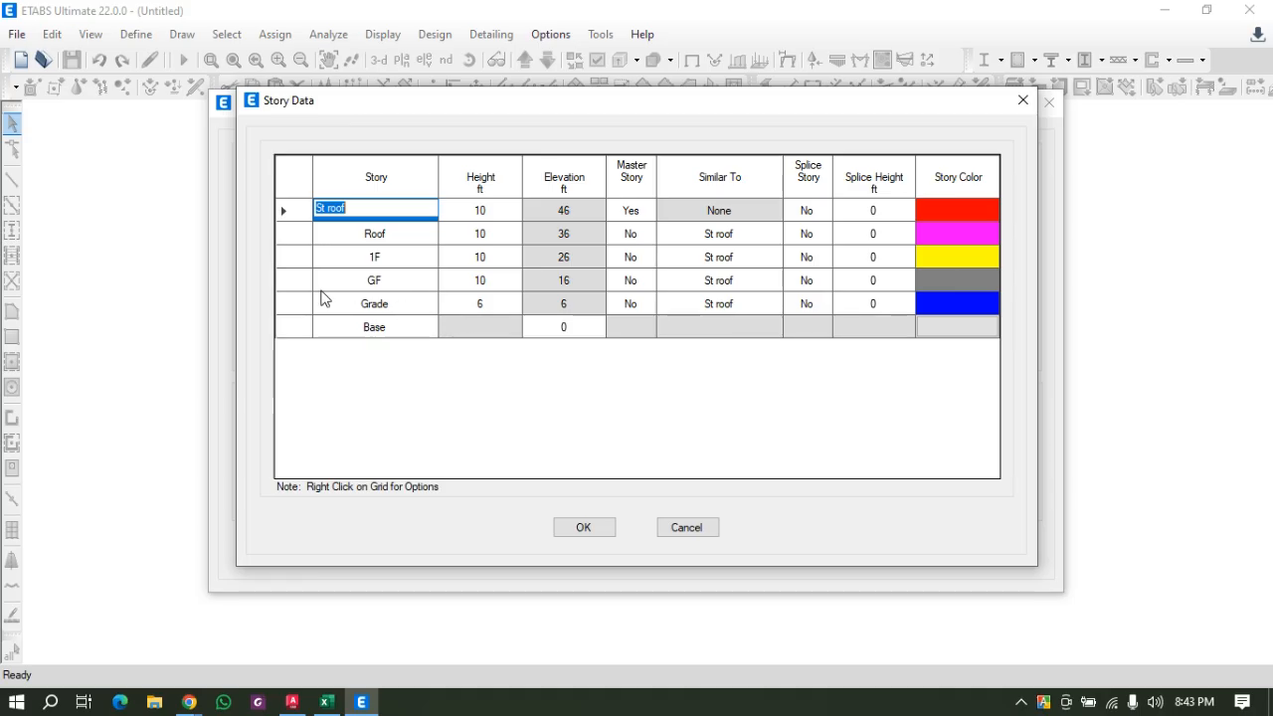
Set the Base elevation to -6 ft and the height of the St roof story to 8 ft.
{"action": "left_click", "coordinate": [553, 328]}
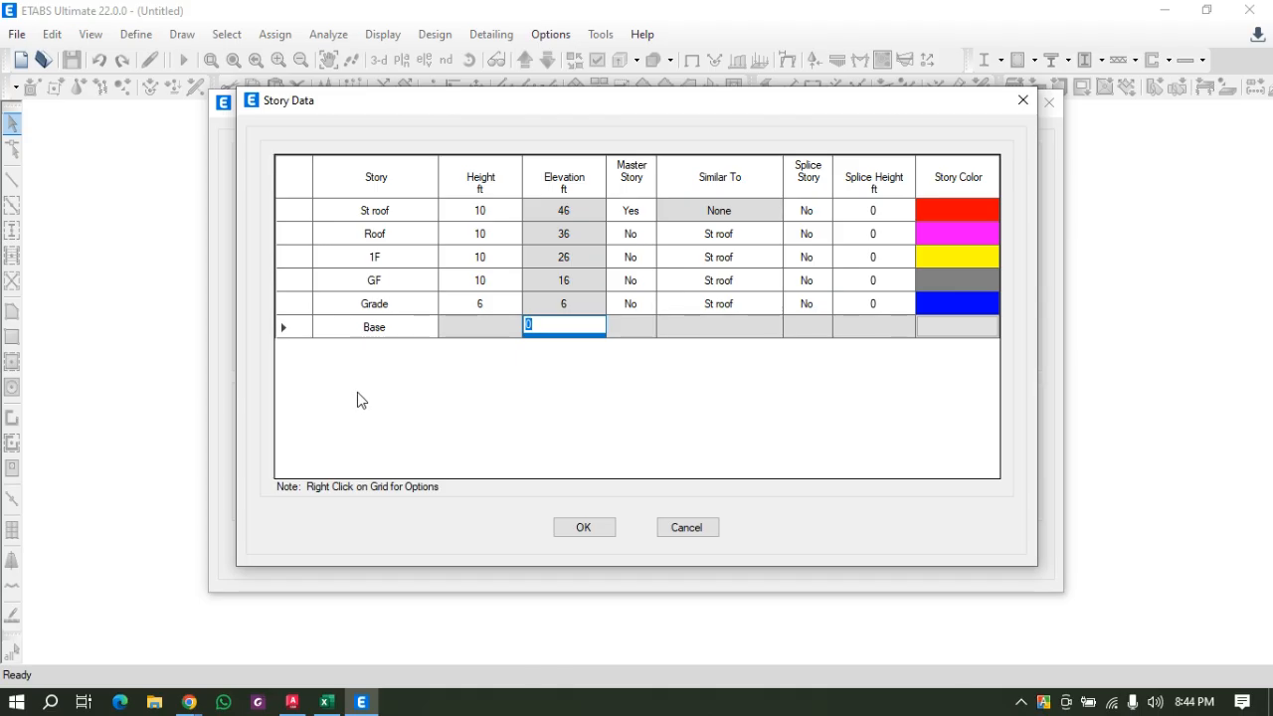
{"action": "type", "text": "-6"}
{"action": "key", "text": "Return"}
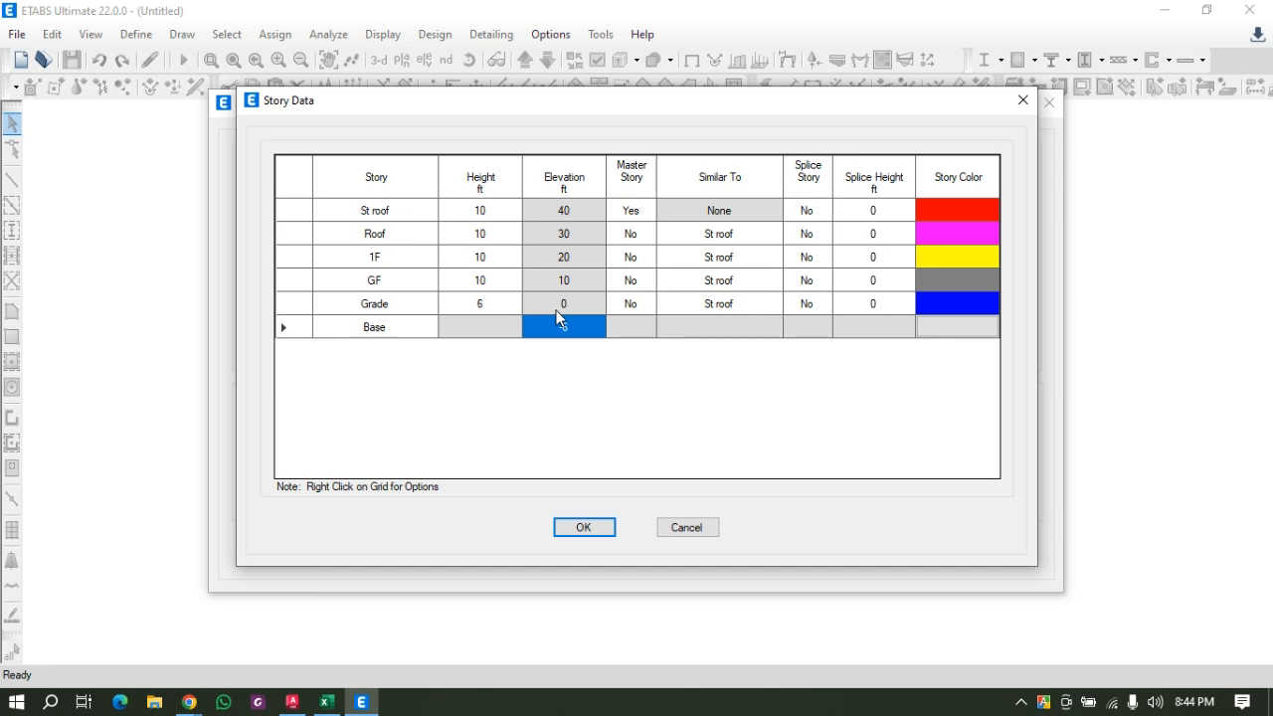
{"action": "type", "text": "-6"}
{"action": "left_click", "coordinate": [571, 215]}
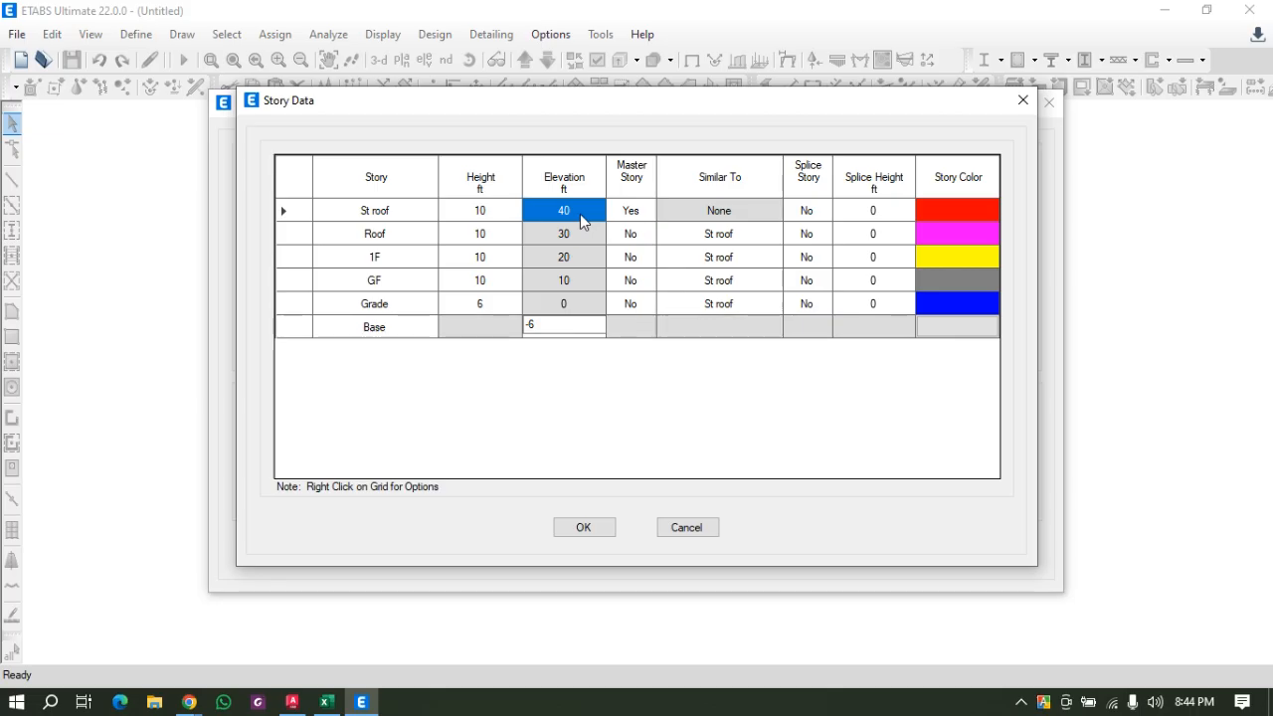
{"action": "left_click", "coordinate": [474, 211]}
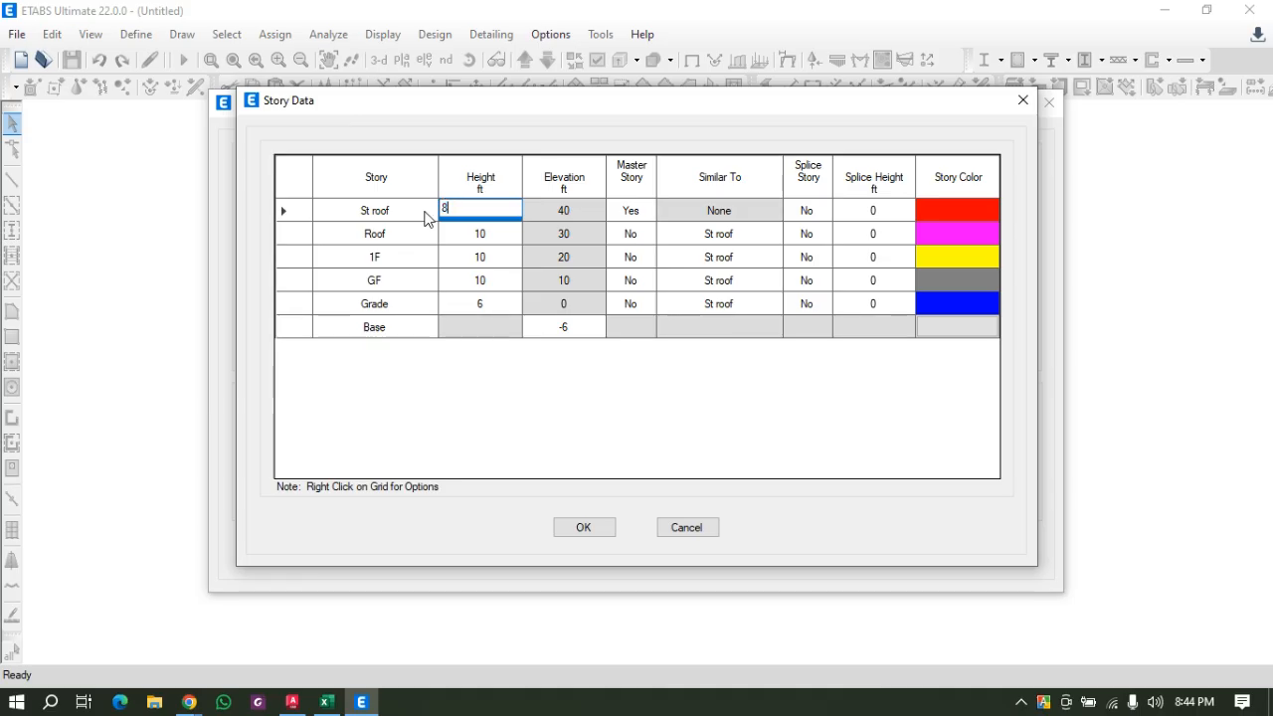
{"action": "key", "text": "Return"}
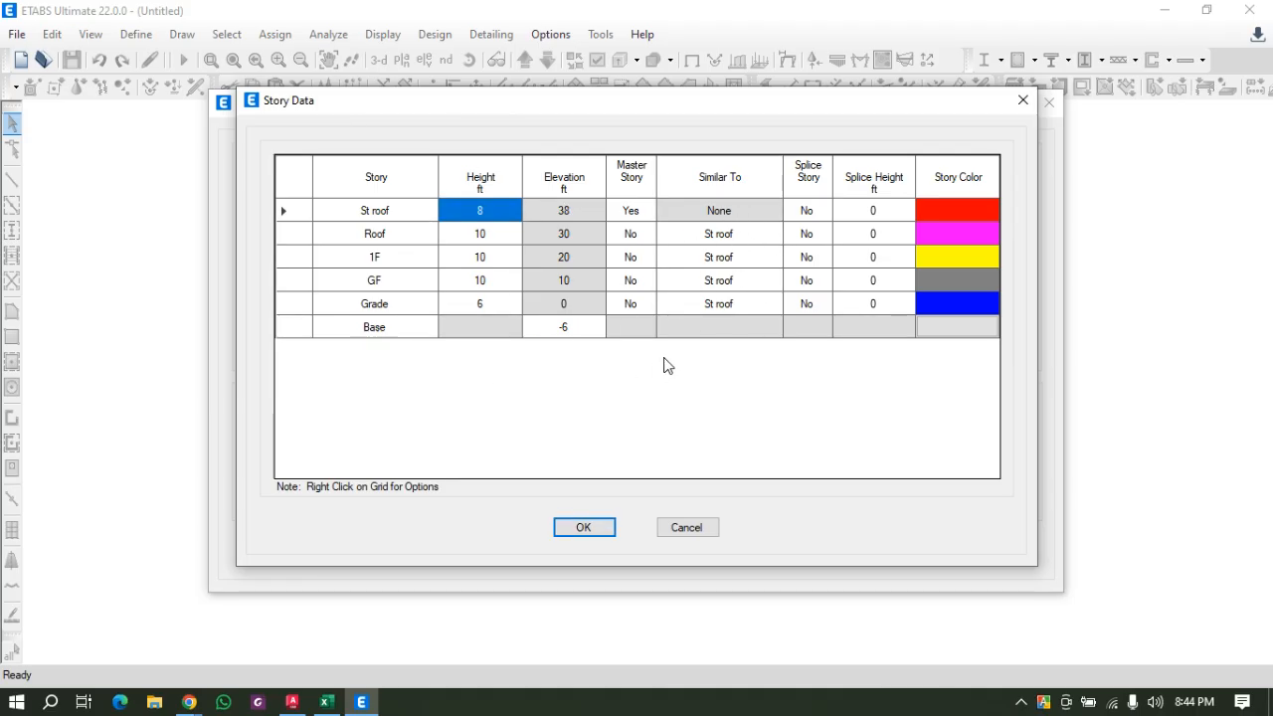
Set the Similar To option to None for the Grade and GF stories.
{"action": "left_click", "coordinate": [716, 303]}
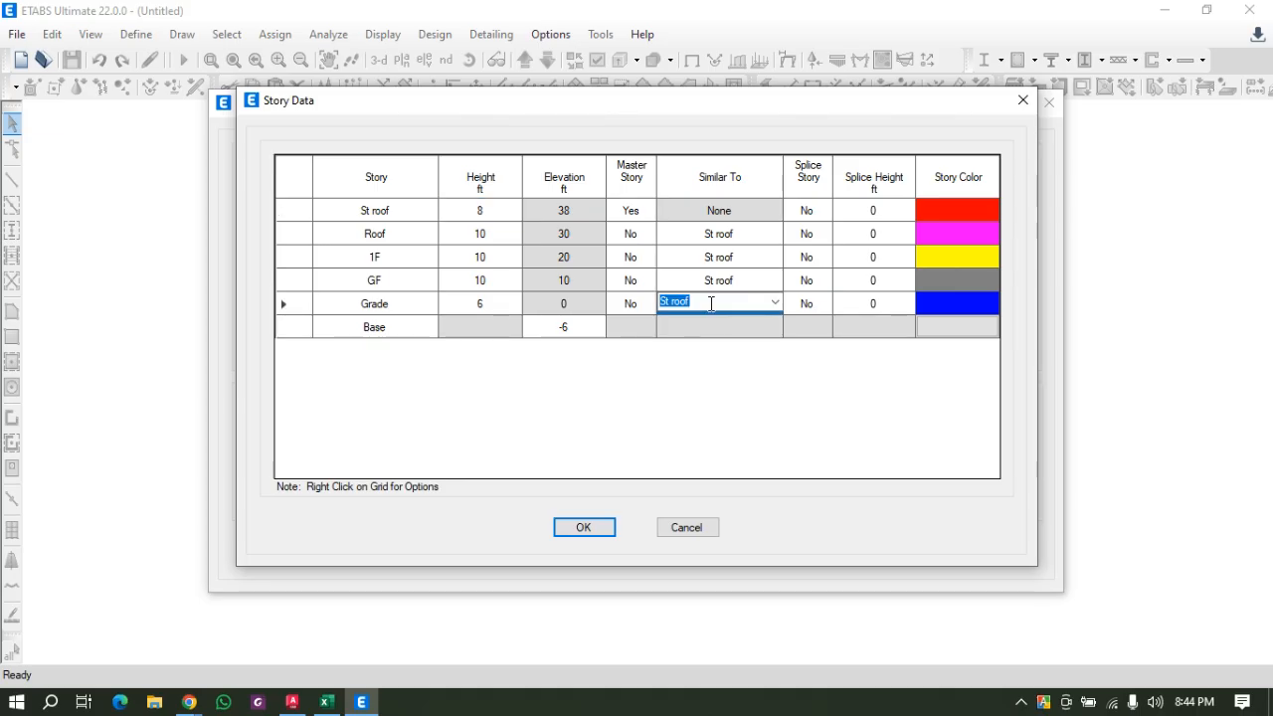
{"action": "left_click", "coordinate": [775, 301]}
{"action": "left_click", "coordinate": [719, 333]}
{"action": "left_click", "coordinate": [767, 280]}
{"action": "left_click", "coordinate": [775, 280]}
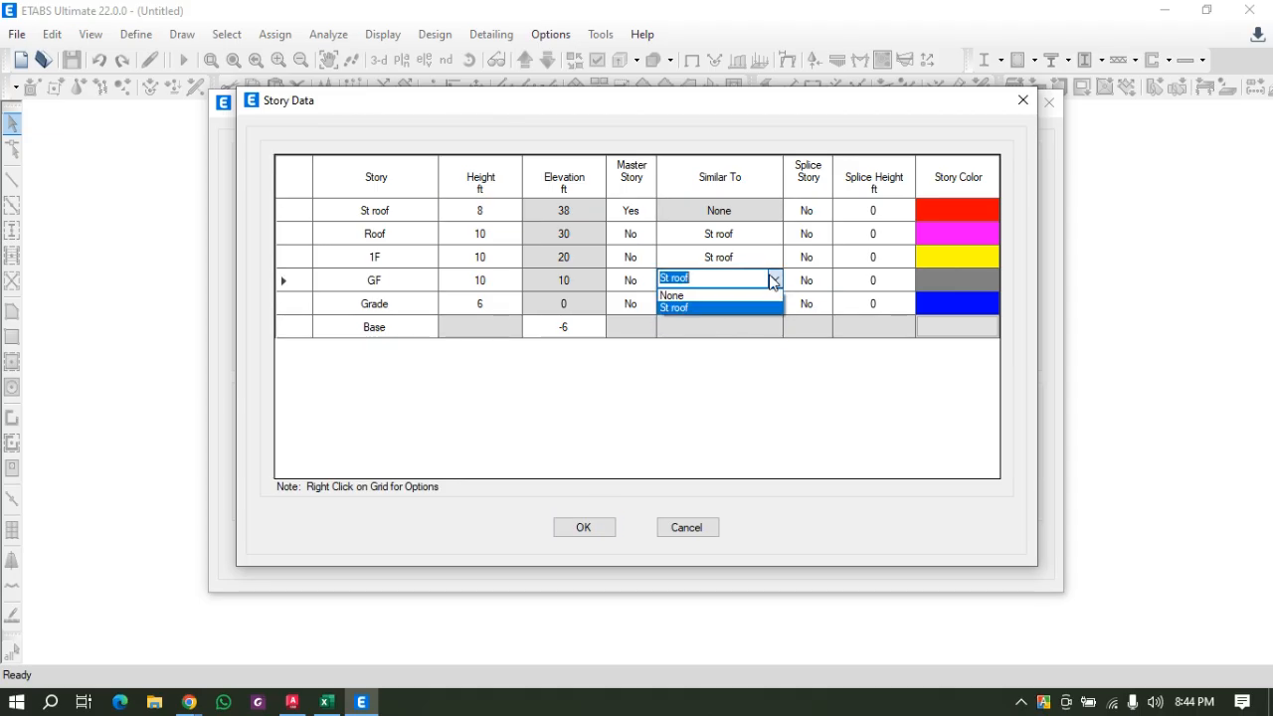
{"action": "left_click", "coordinate": [708, 296]}
Set the Similar To option to None for the 1F and Roof stories, then accept the story data and create the grid-only model.
{"action": "left_click", "coordinate": [767, 256]}
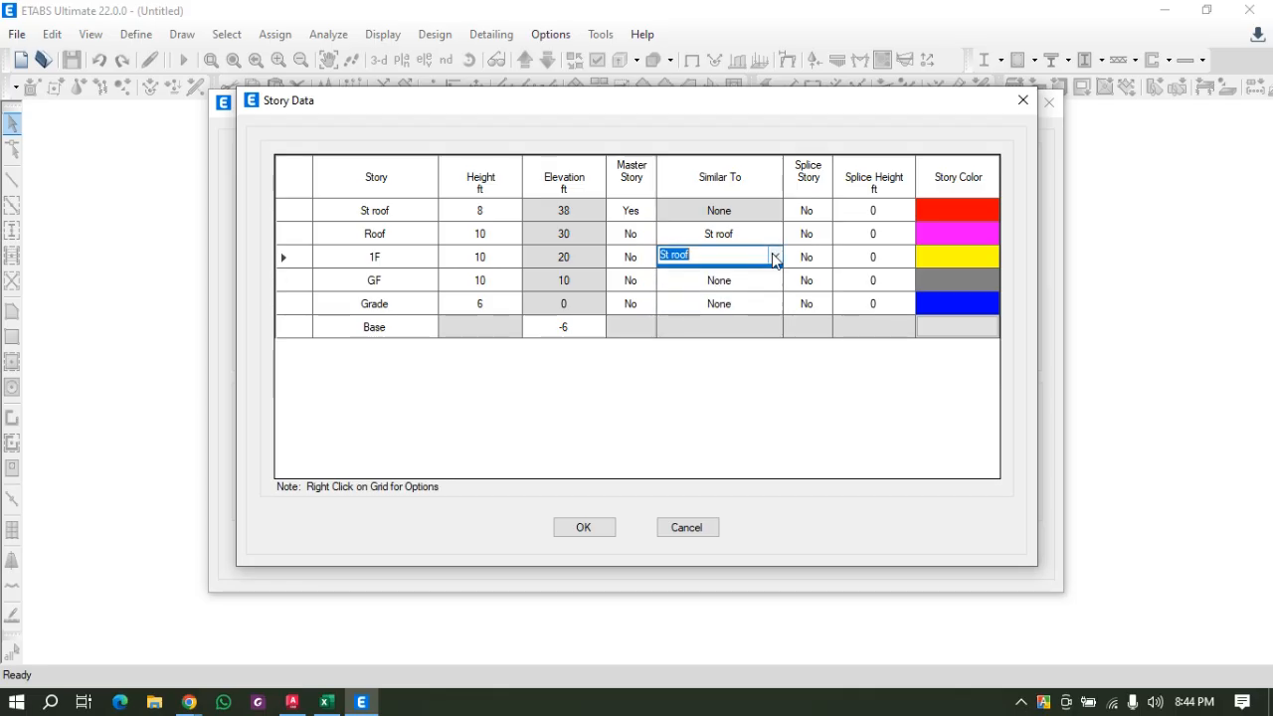
{"action": "left_click", "coordinate": [774, 255]}
{"action": "left_click", "coordinate": [719, 284]}
{"action": "left_click", "coordinate": [767, 233]}
{"action": "left_click", "coordinate": [774, 231]}
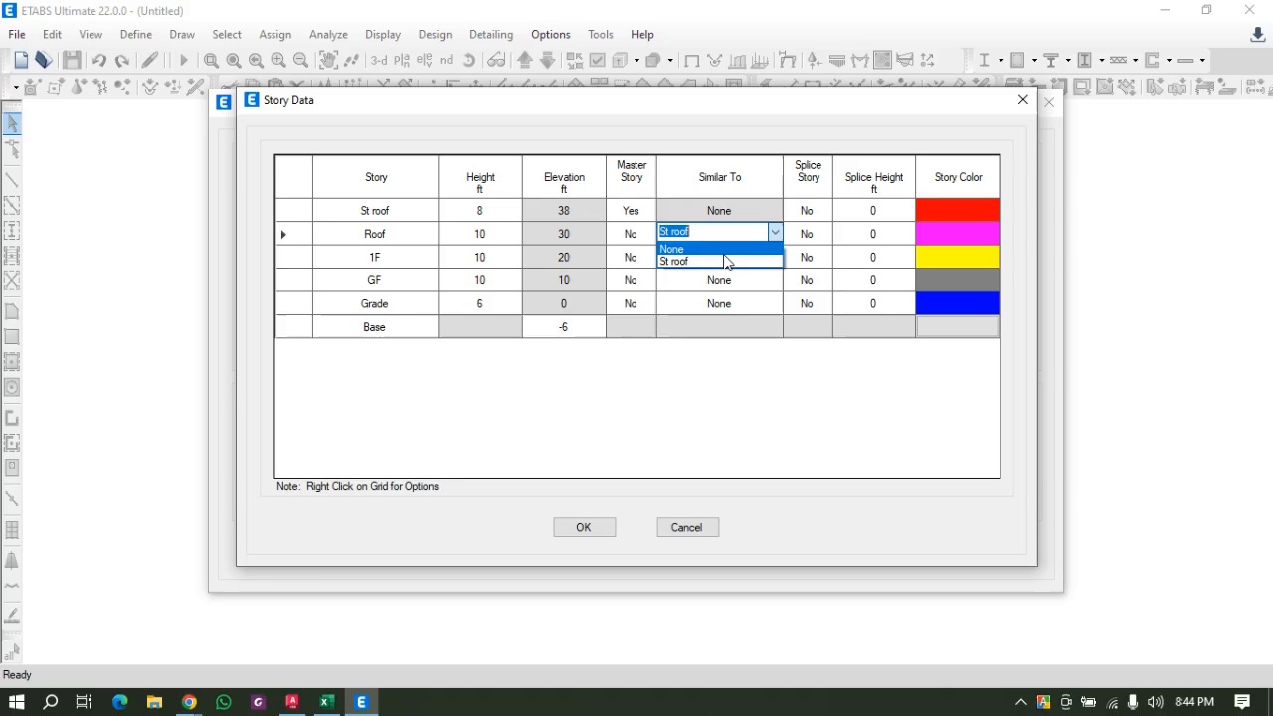
{"action": "left_click", "coordinate": [707, 248]}
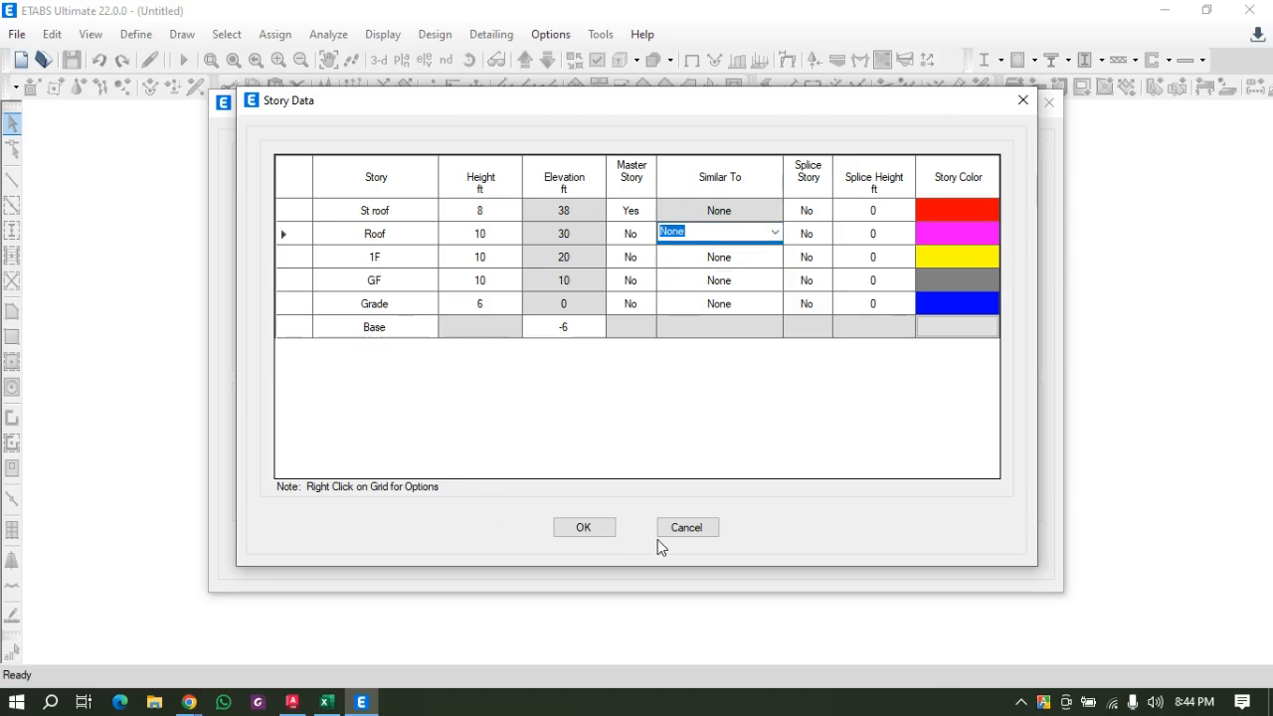
{"action": "left_click", "coordinate": [585, 528]}
{"action": "left_click", "coordinate": [577, 552]}
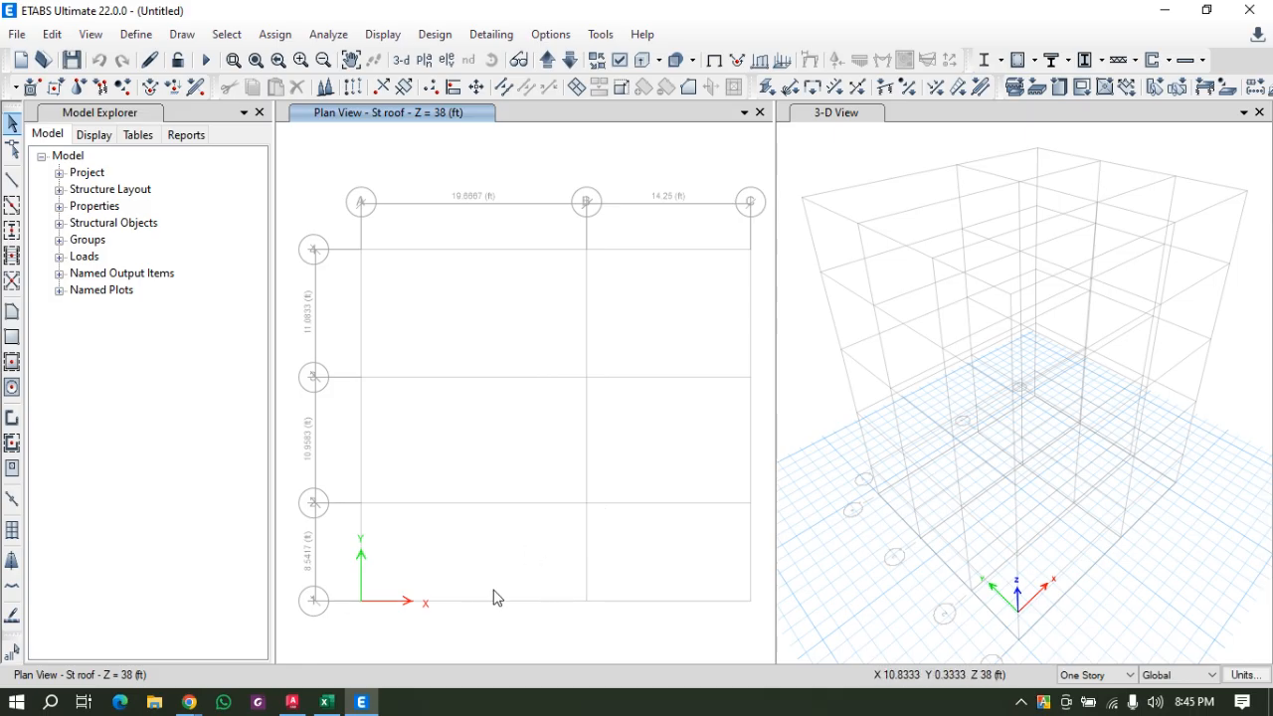
Switch to Excel and examine the concrete strength and elastic modulus tables on the Ec sheet of Framed Structure Design.xlsx.
{"action": "mouse_move", "coordinate": [323, 704]}
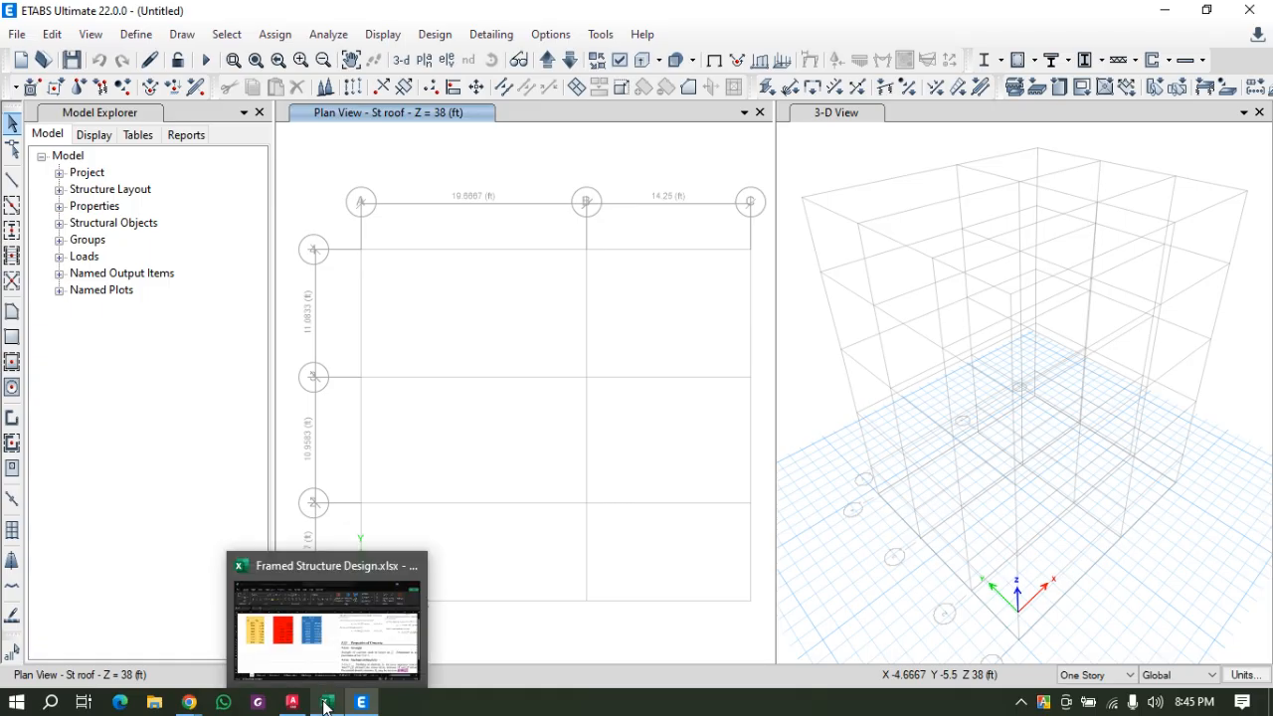
{"action": "left_click", "coordinate": [325, 704]}
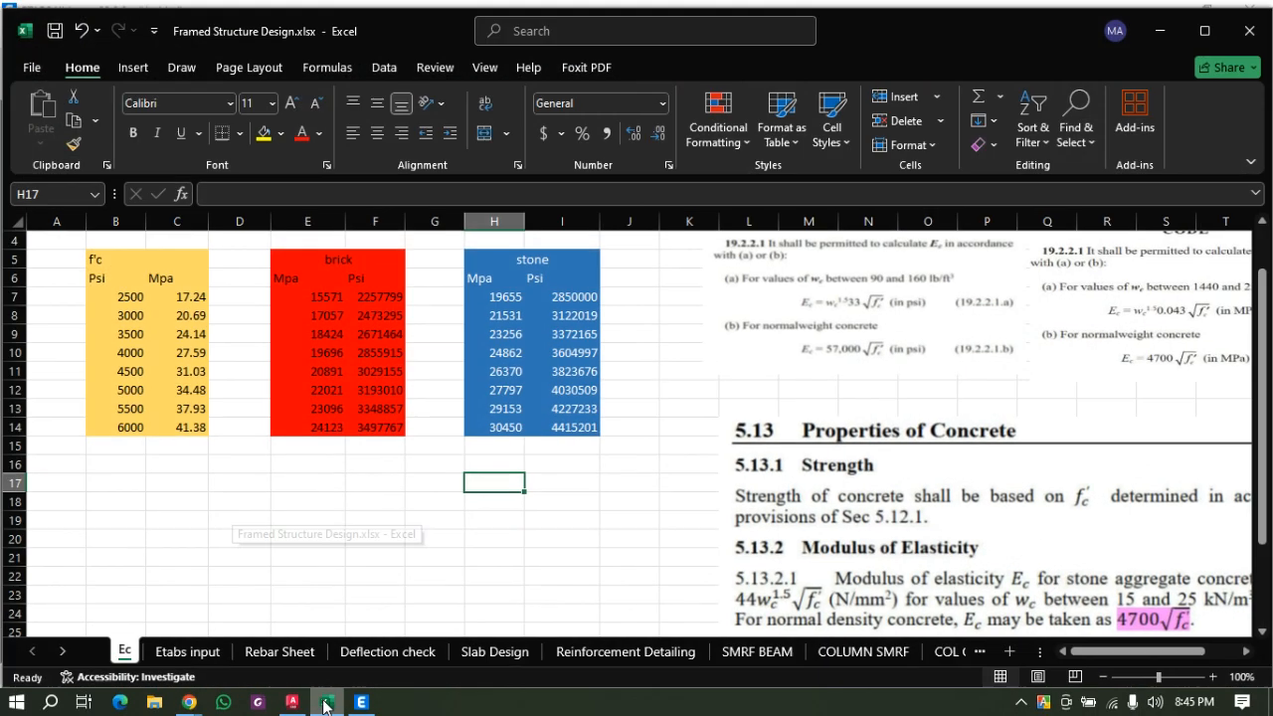
{"action": "left_click", "coordinate": [415, 629]}
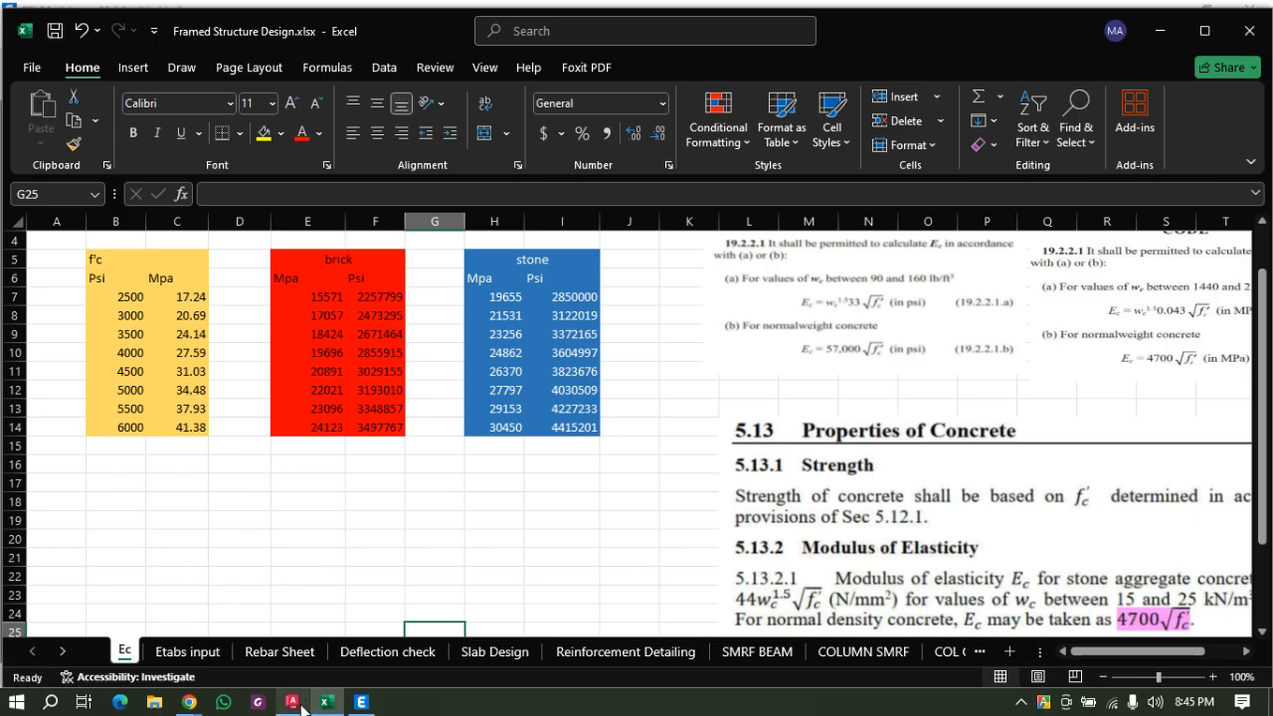
Switch to ETABS and open the property data of the 4000Psi concrete material for modification.
{"action": "left_click", "coordinate": [361, 702]}
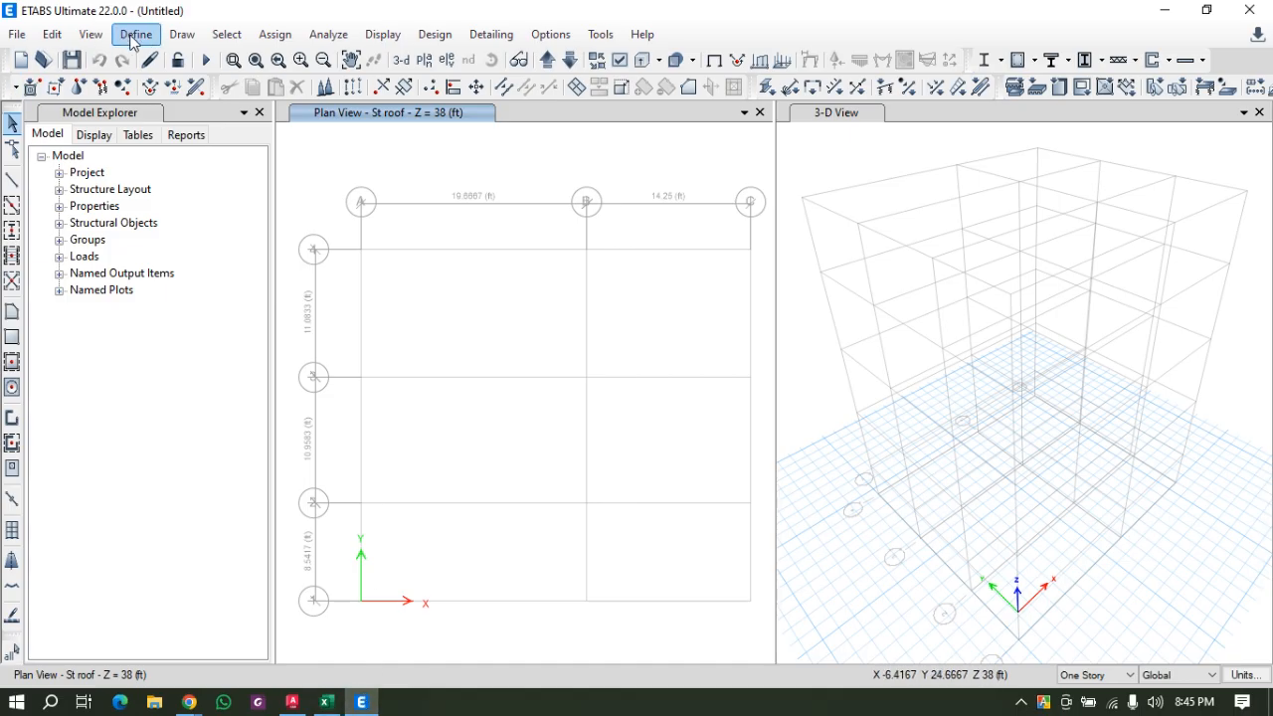
{"action": "left_click", "coordinate": [137, 34]}
{"action": "left_click", "coordinate": [189, 59]}
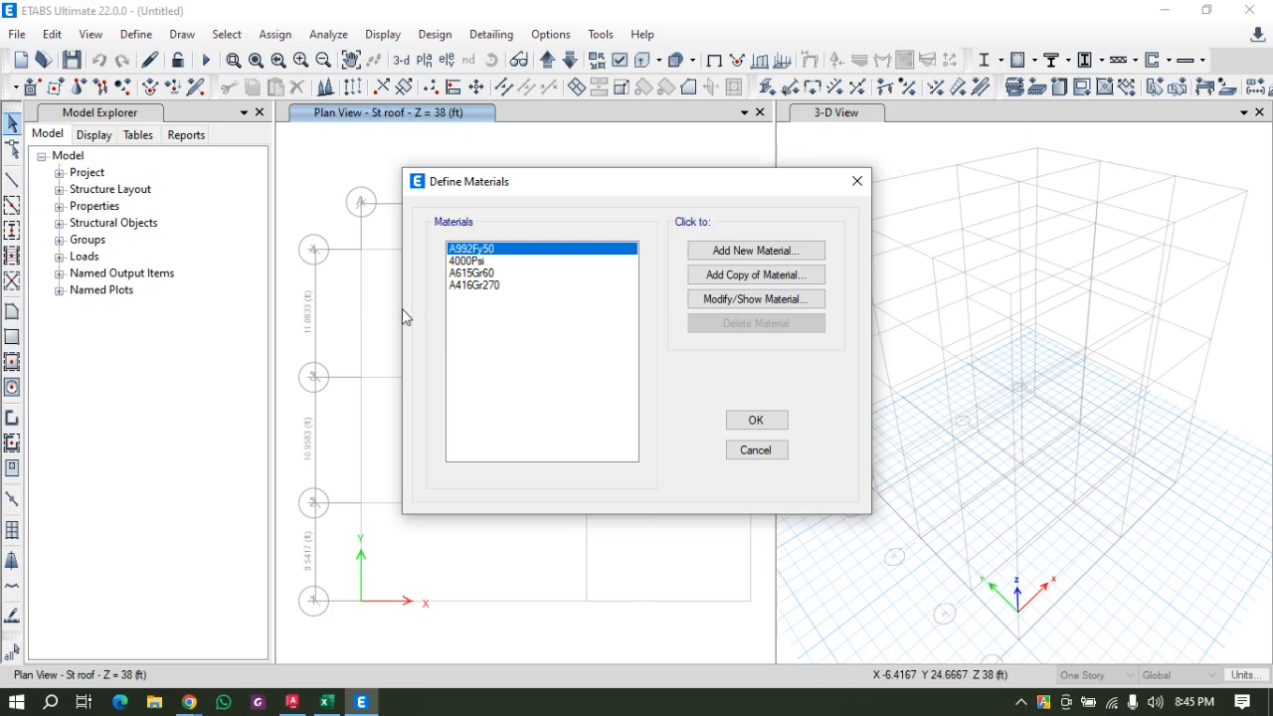
{"action": "left_click", "coordinate": [491, 276]}
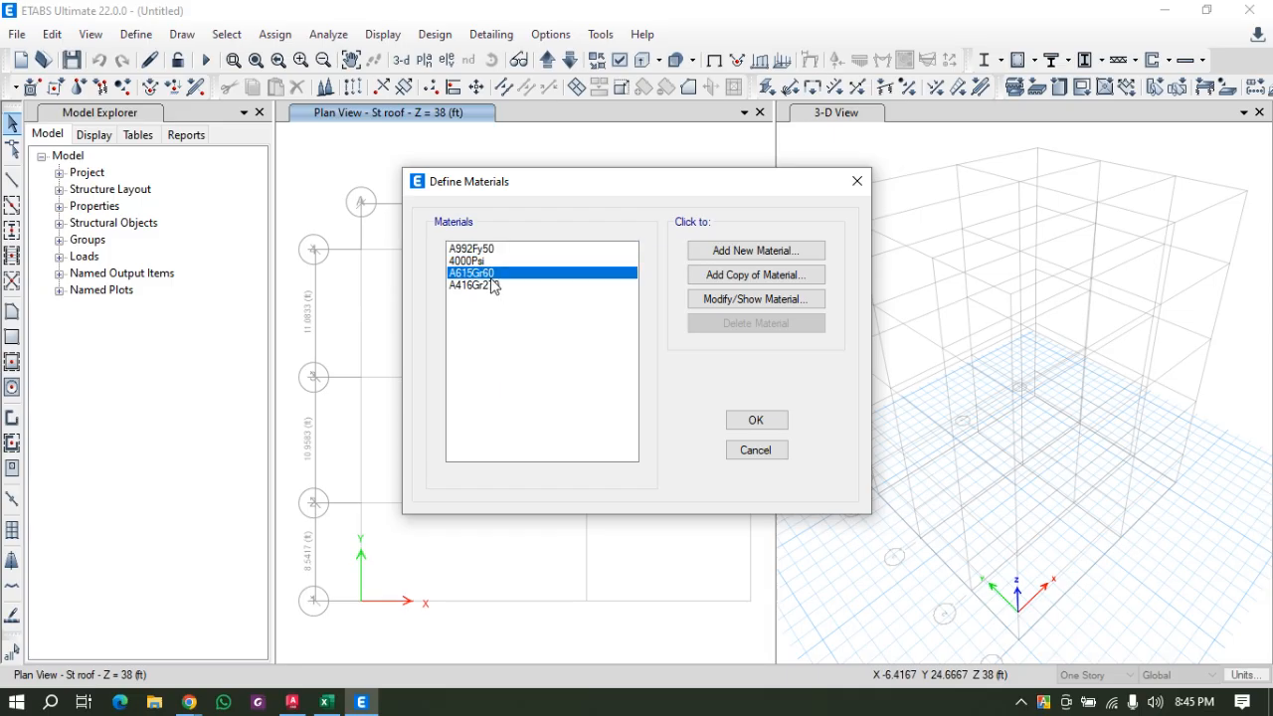
{"action": "left_click", "coordinate": [491, 287]}
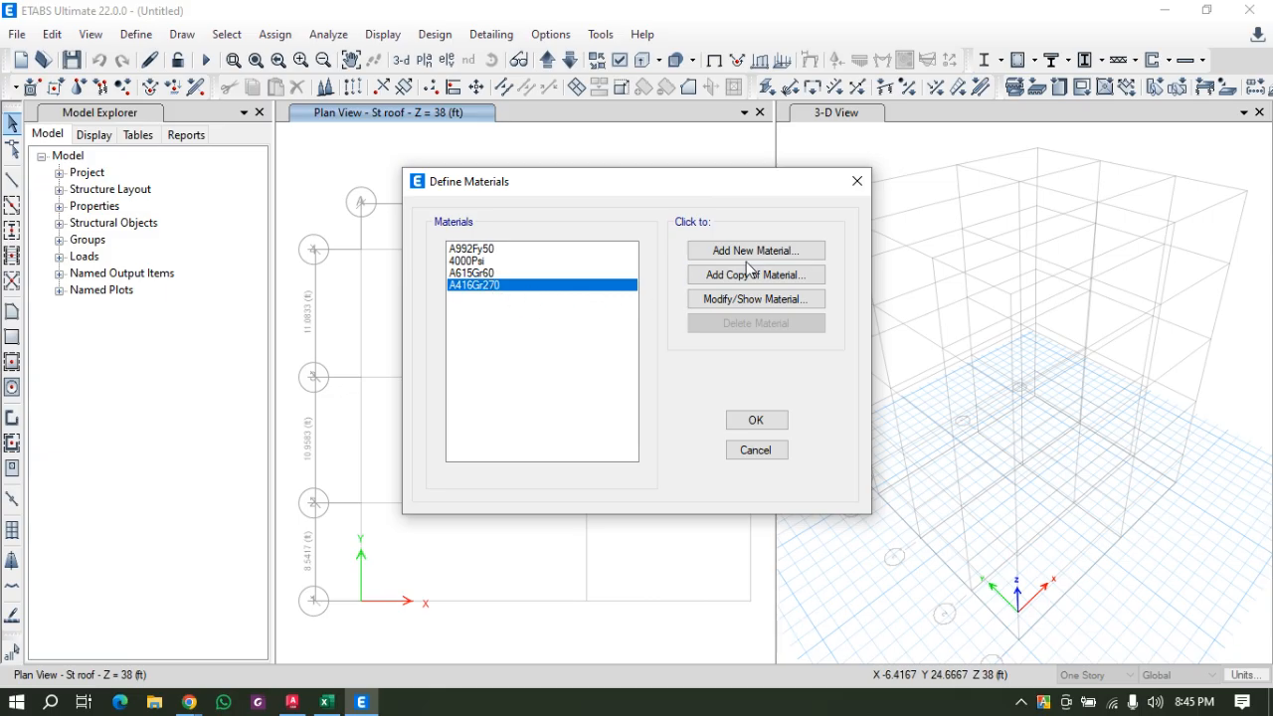
{"action": "left_click", "coordinate": [477, 261]}
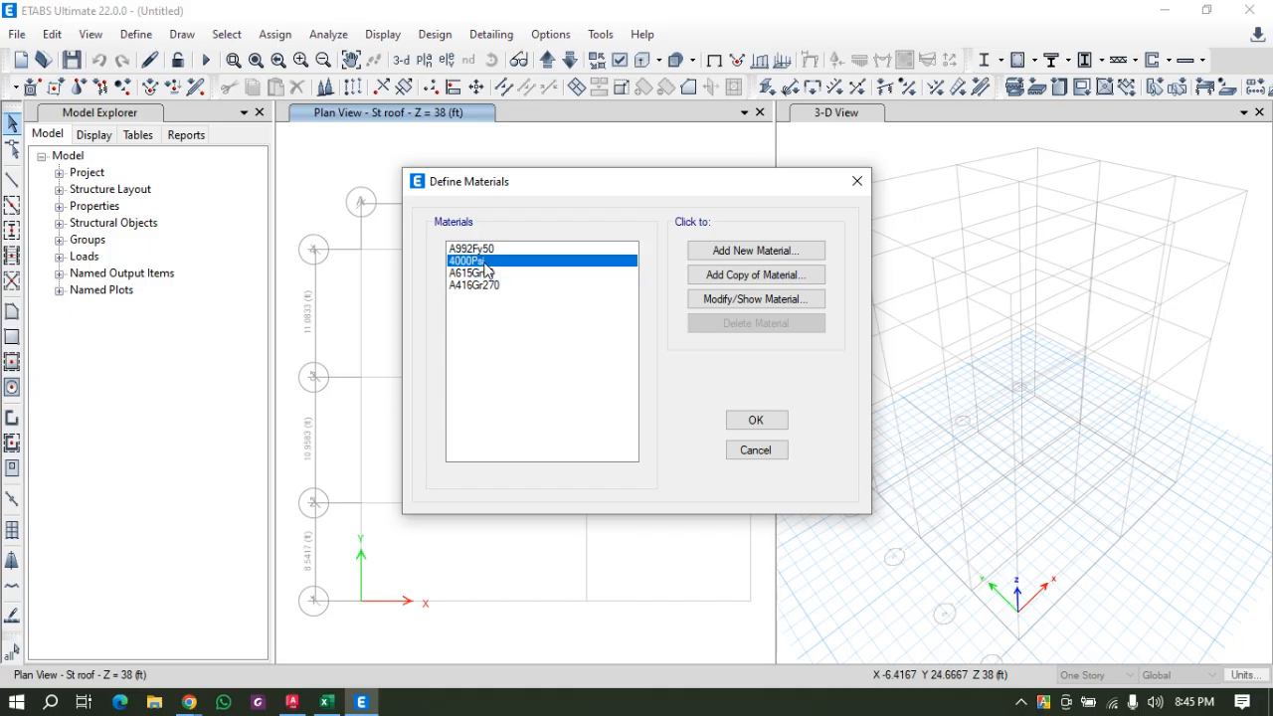
{"action": "left_click", "coordinate": [497, 274]}
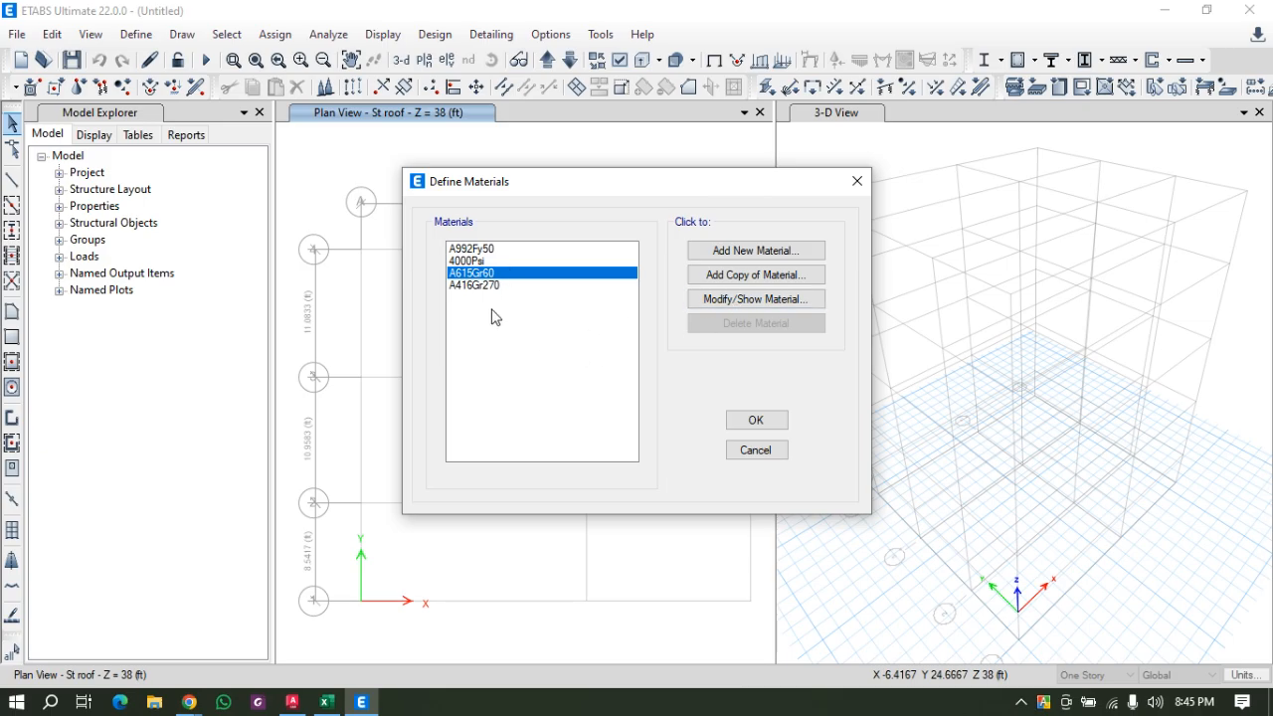
{"action": "left_click", "coordinate": [489, 262]}
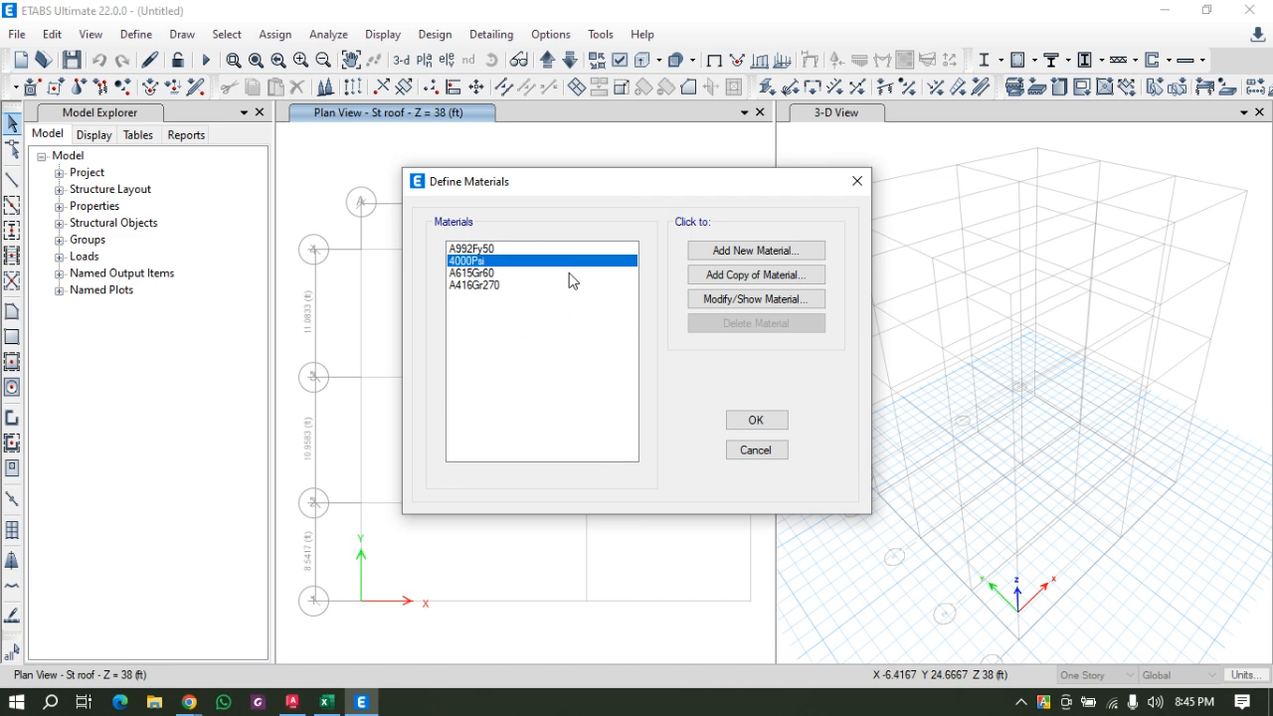
{"action": "left_click", "coordinate": [743, 300]}
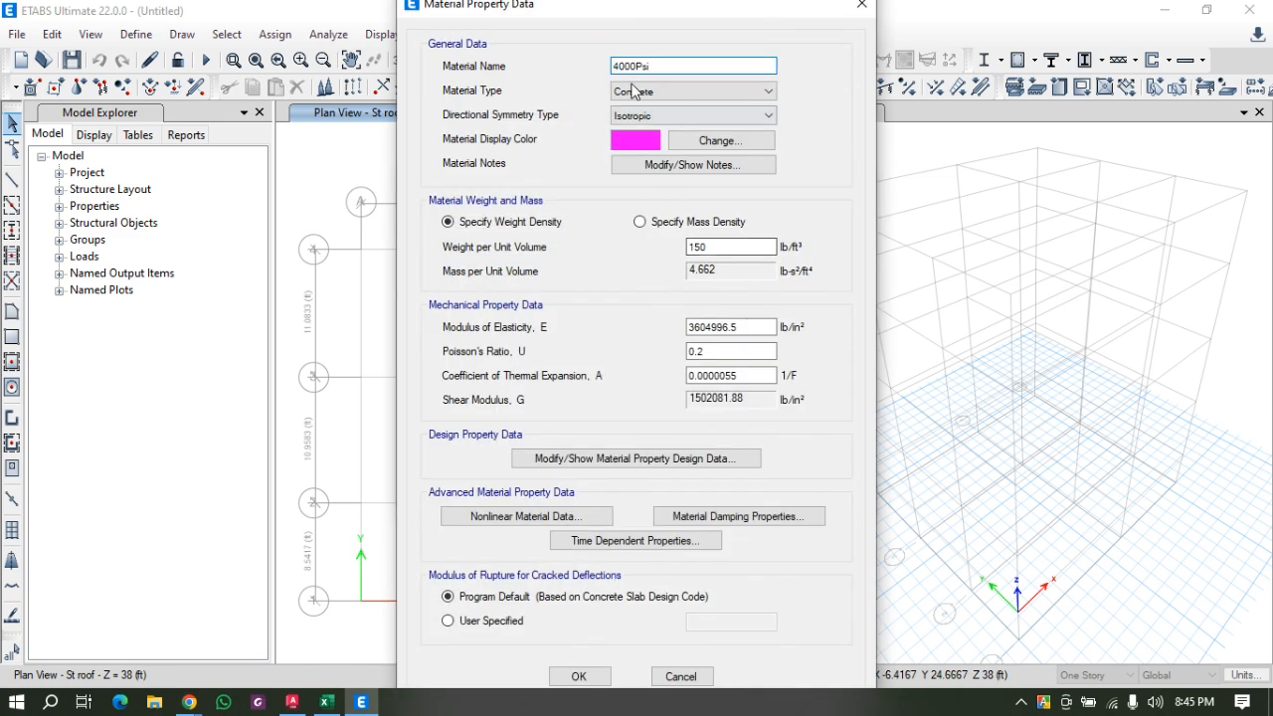
Switch to Excel and examine the code clauses and modulus of elasticity tables for brick and stone concrete on the Ec sheet.
{"action": "left_click", "coordinate": [326, 703]}
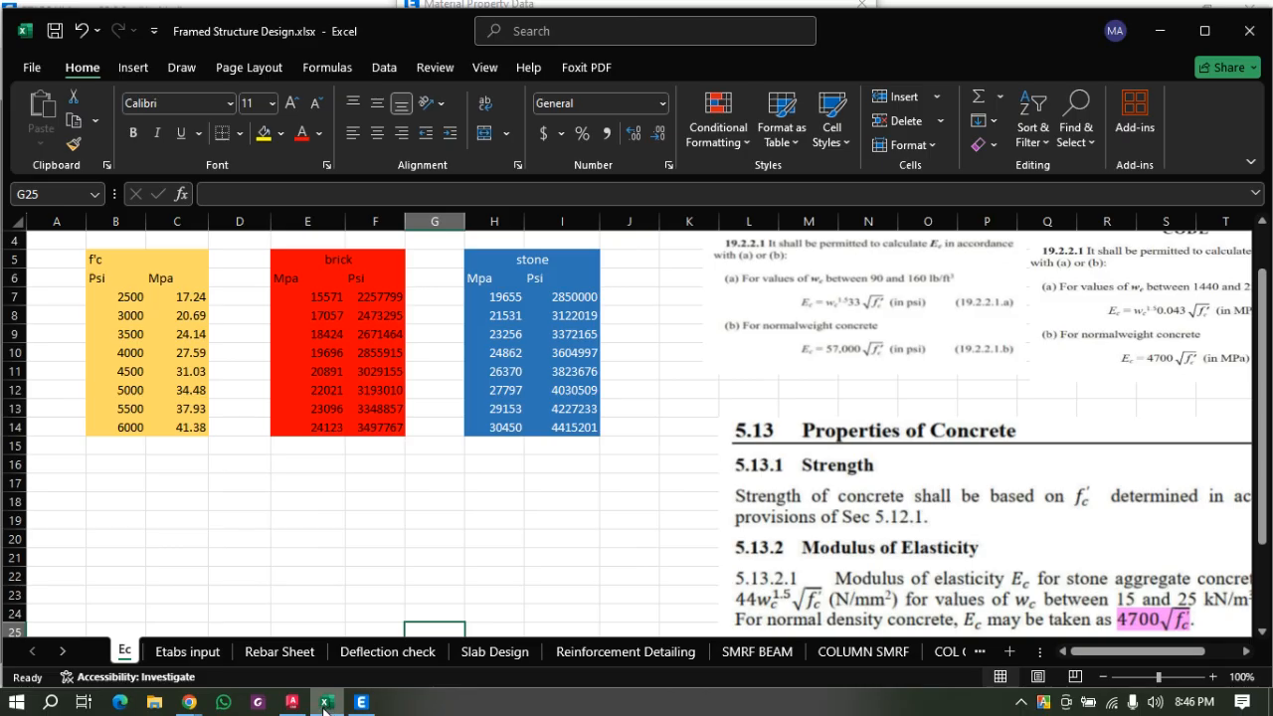
{"action": "left_click", "coordinate": [421, 559]}
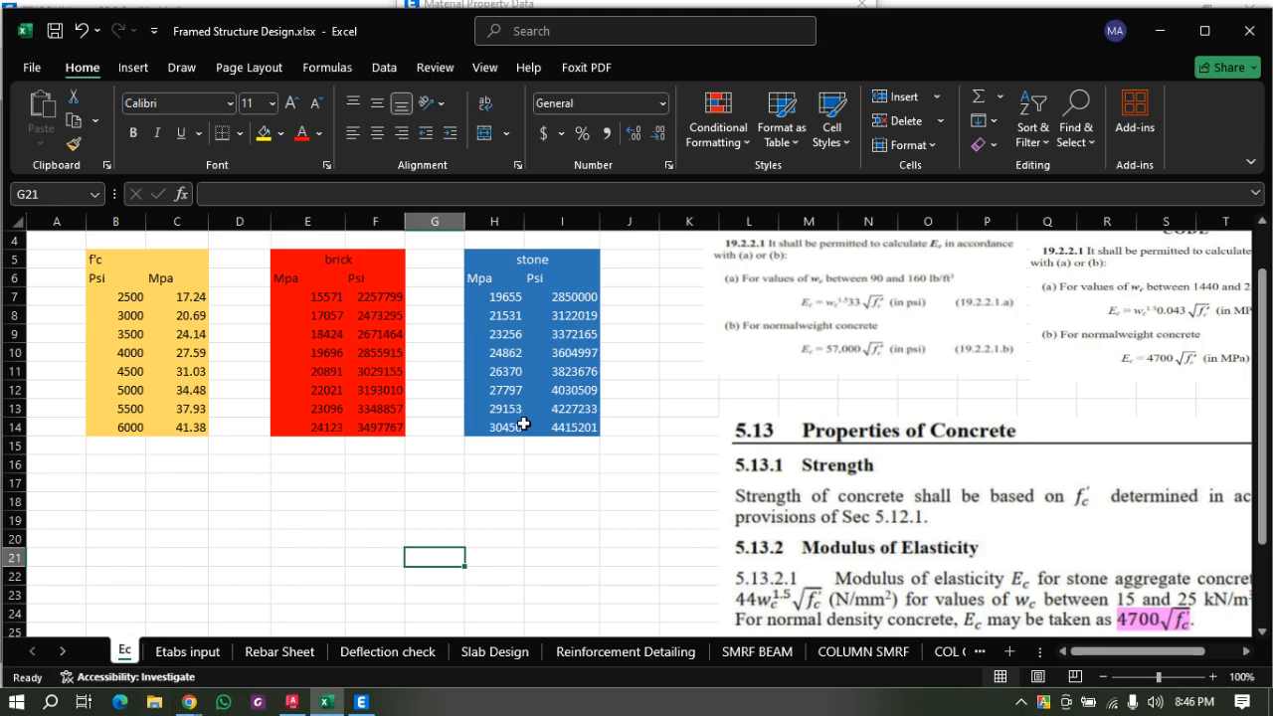
{"action": "left_click", "coordinate": [444, 536]}
{"action": "left_click", "coordinate": [293, 517]}
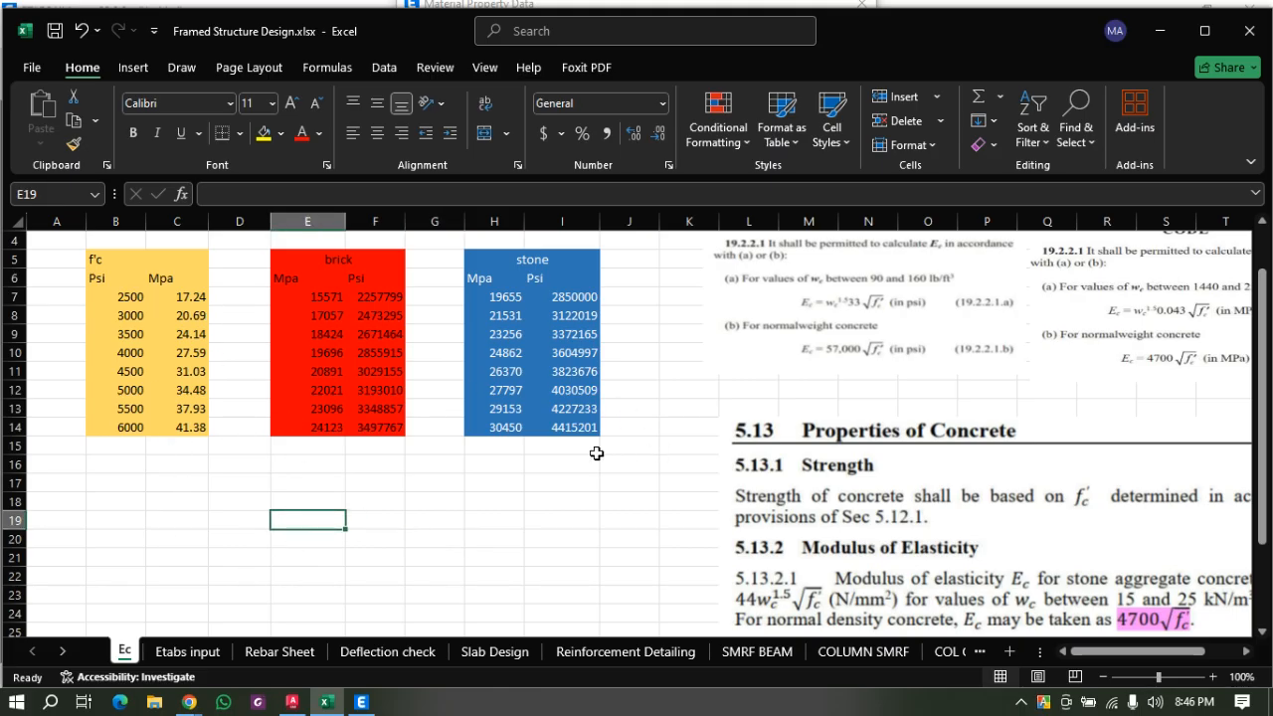
{"action": "scroll", "coordinate": [764, 450], "scroll_direction": "up", "scroll_amount": 1}
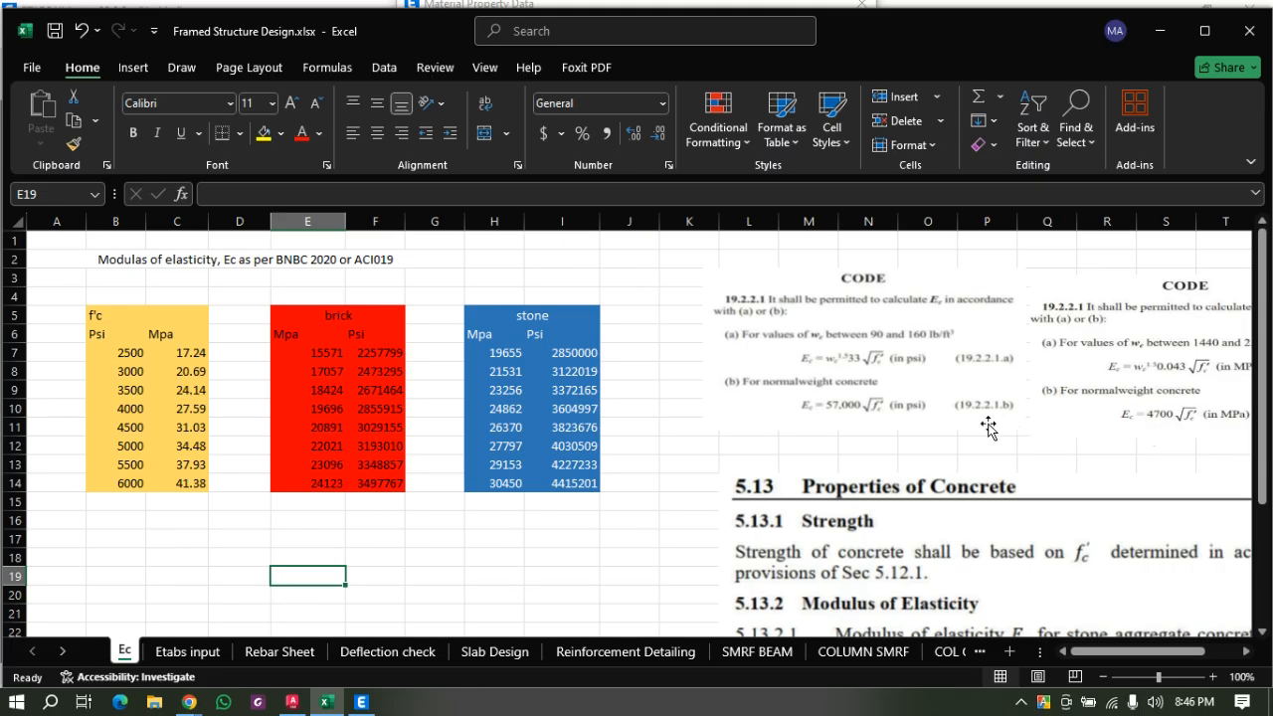
{"action": "scroll", "coordinate": [985, 431], "scroll_direction": "down", "scroll_amount": 2}
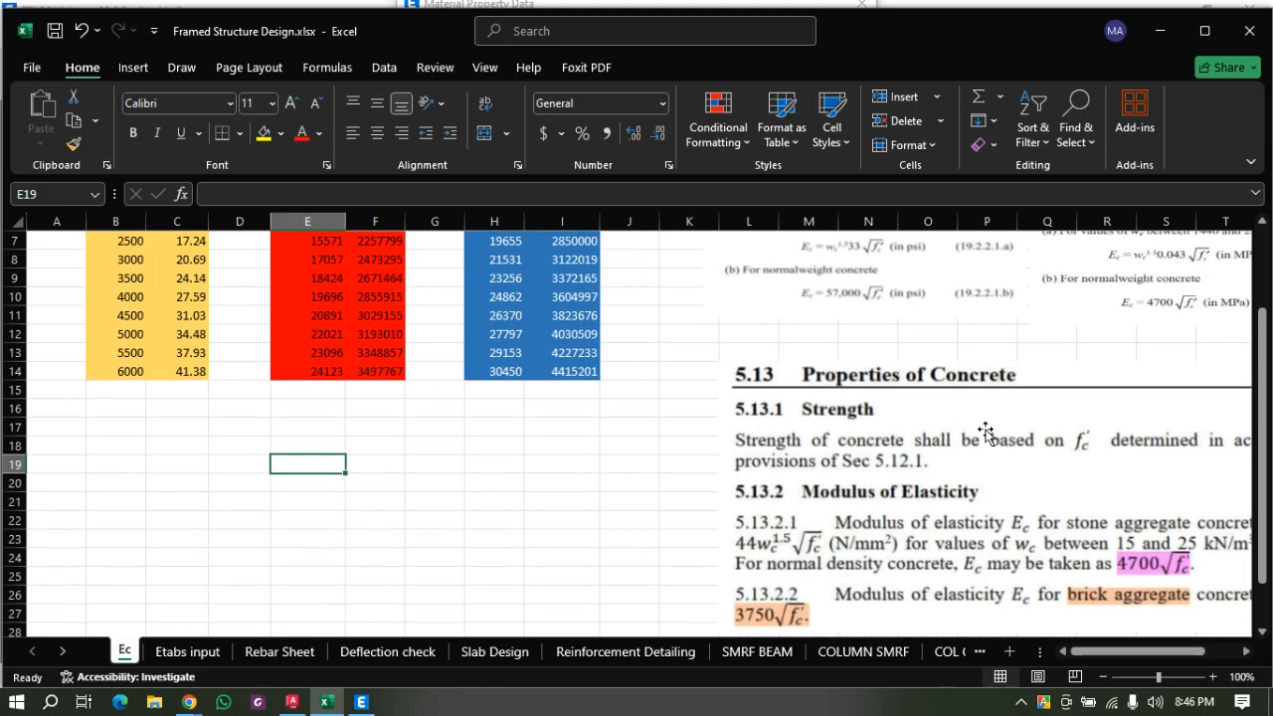
{"action": "scroll", "coordinate": [984, 431], "scroll_direction": "down", "scroll_amount": 2}
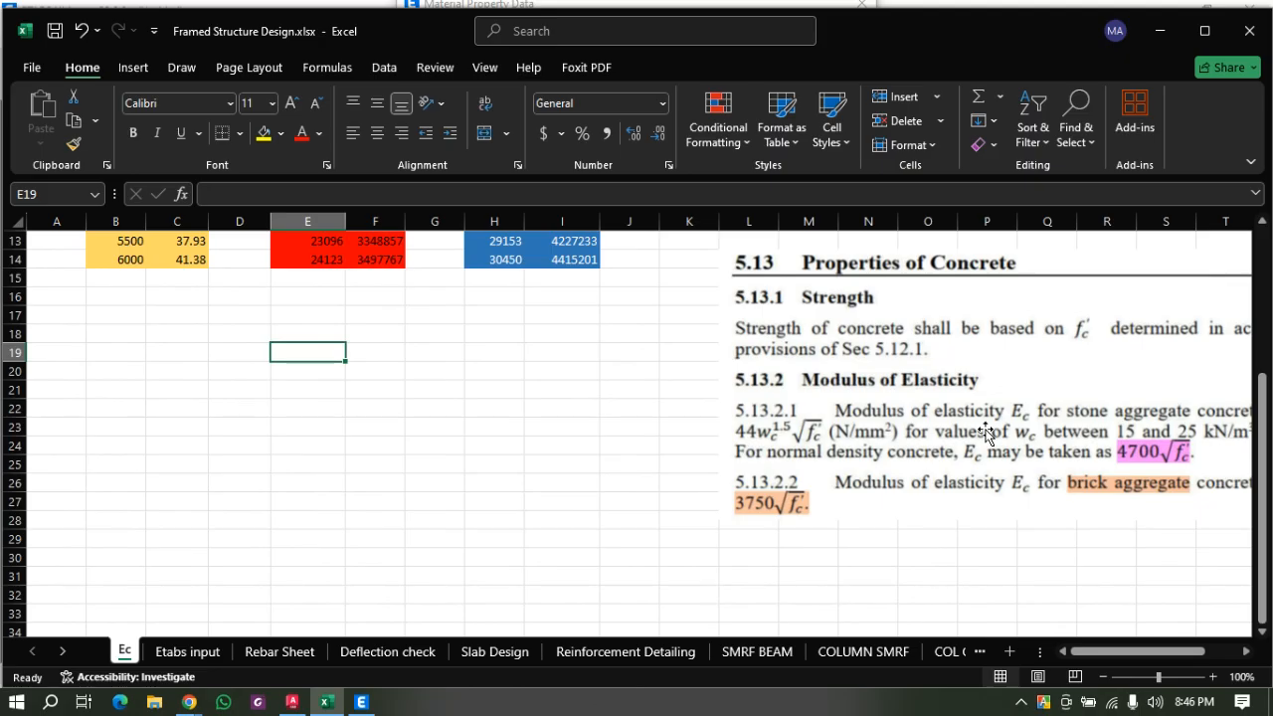
{"action": "scroll", "coordinate": [808, 565], "scroll_direction": "up", "scroll_amount": 4}
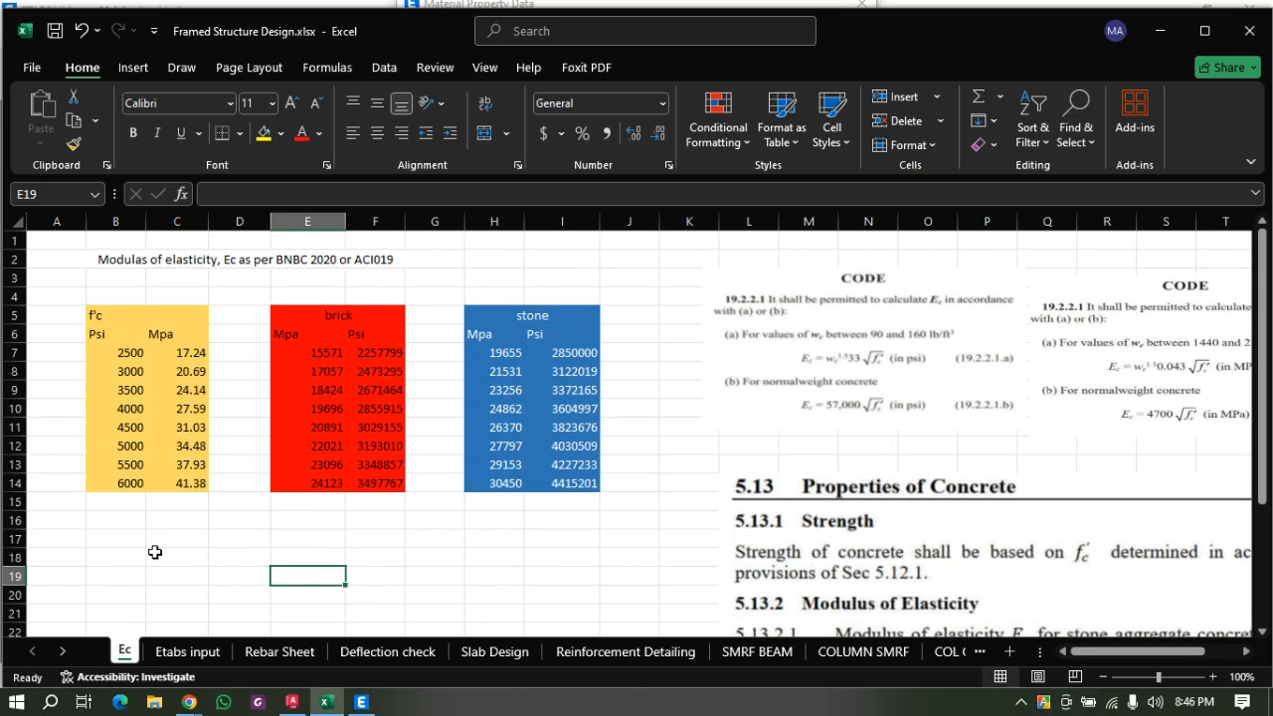
Inspect the brick modulus formula in cell E7 and the f'c strengths in psi in column B.
{"action": "double_click", "coordinate": [314, 353]}
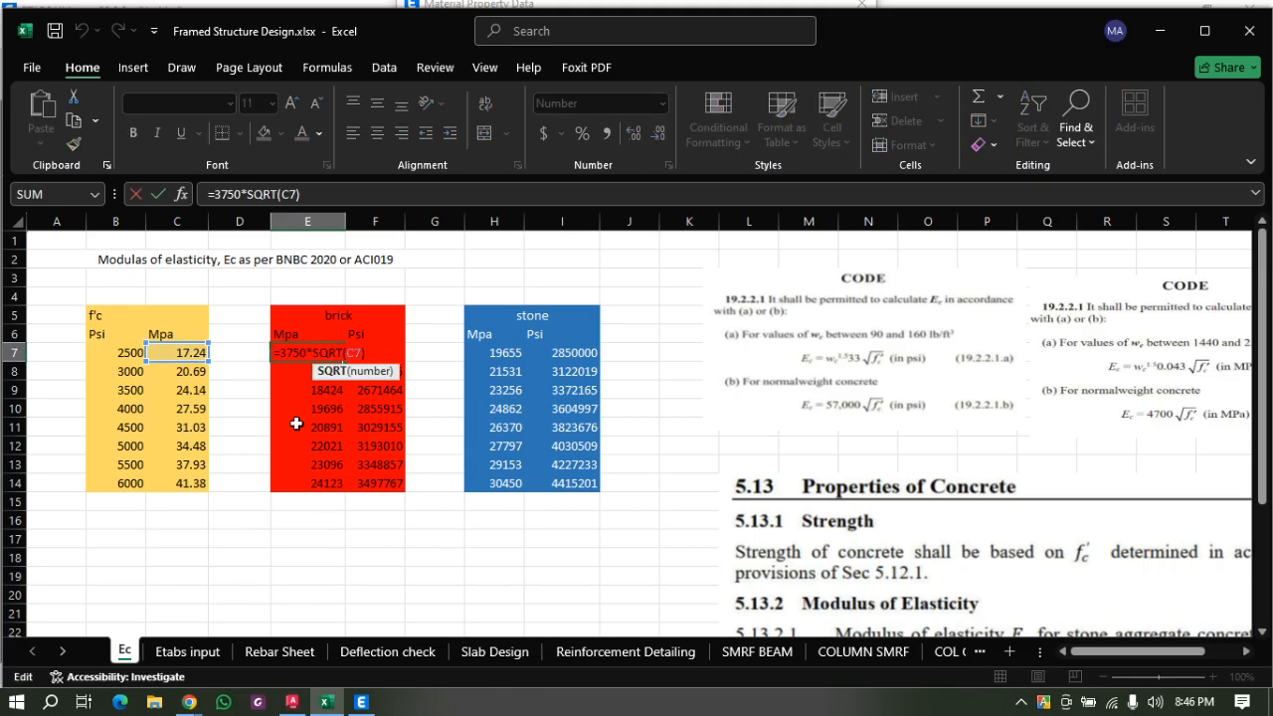
{"action": "key", "text": "Escape"}
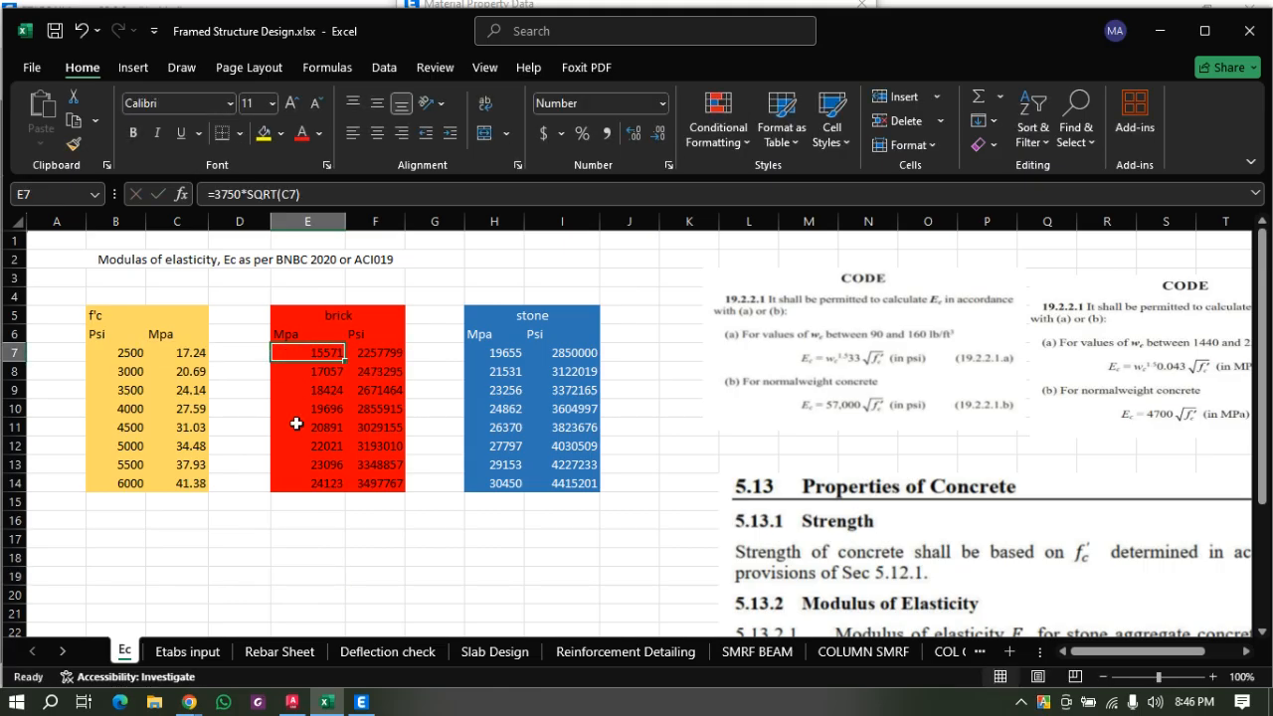
{"action": "left_click", "coordinate": [244, 477]}
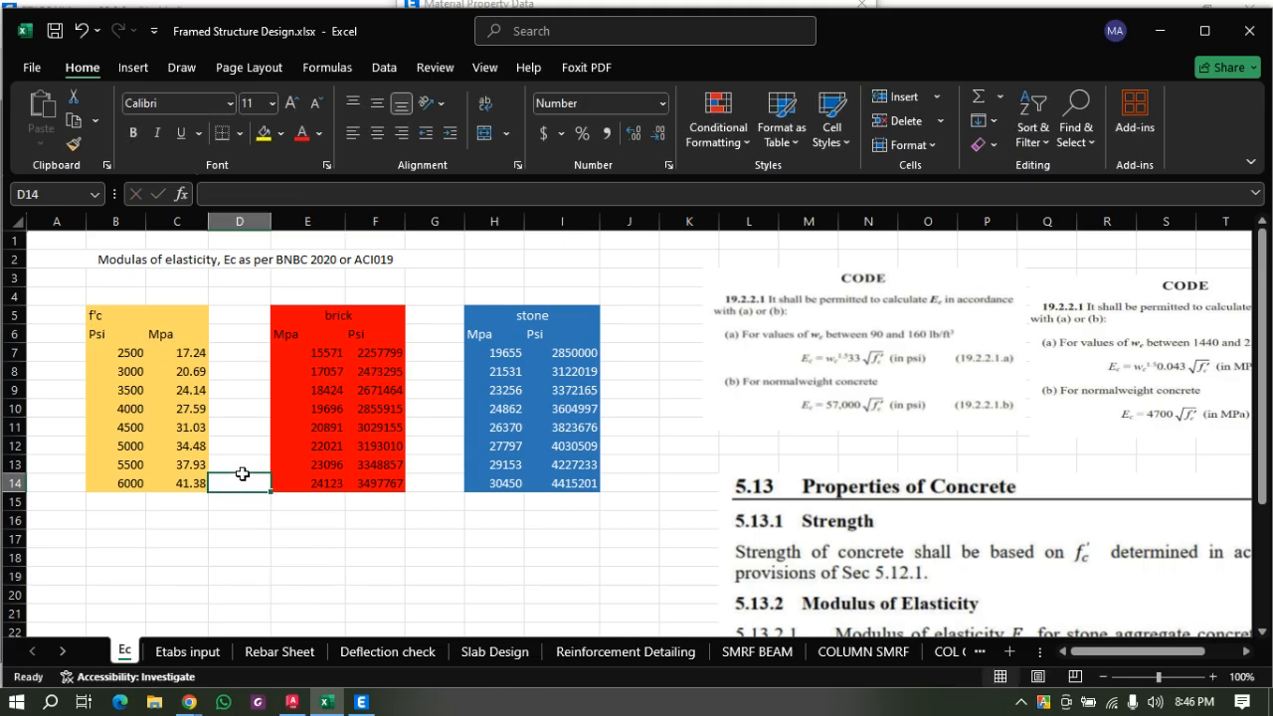
{"action": "left_click", "coordinate": [131, 351]}
{"action": "left_click", "coordinate": [134, 374]}
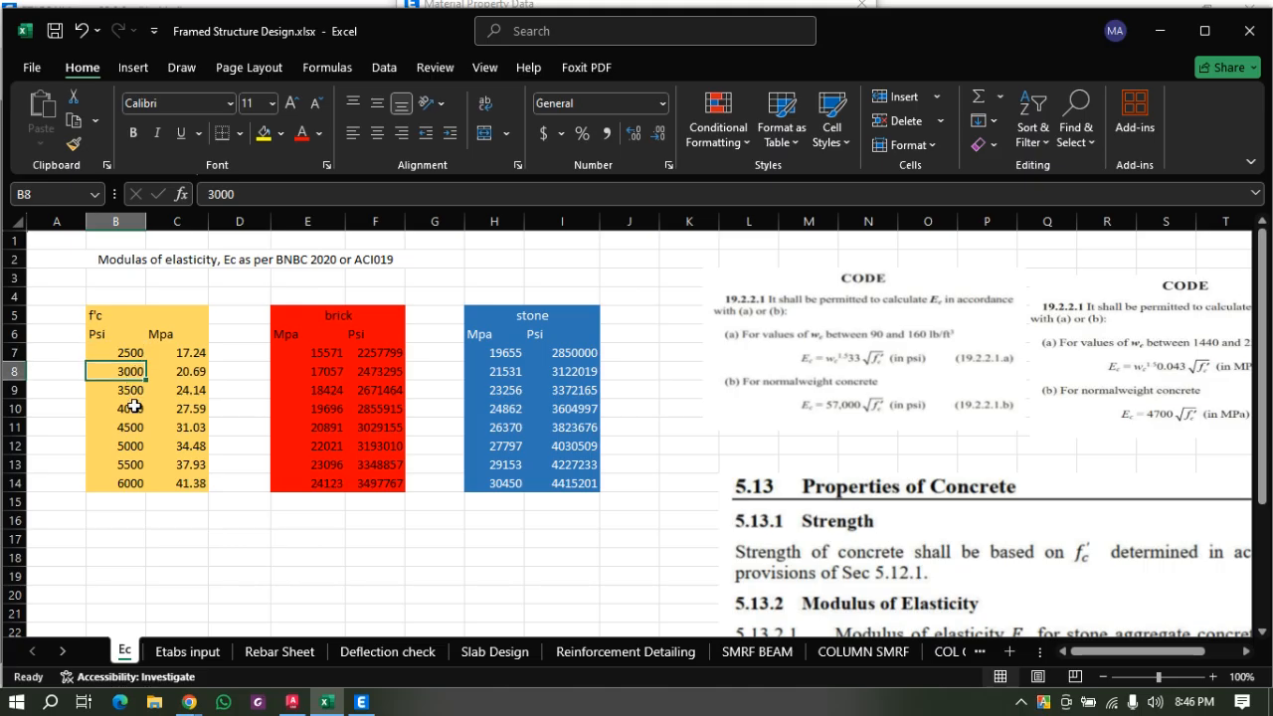
{"action": "left_click", "coordinate": [137, 397]}
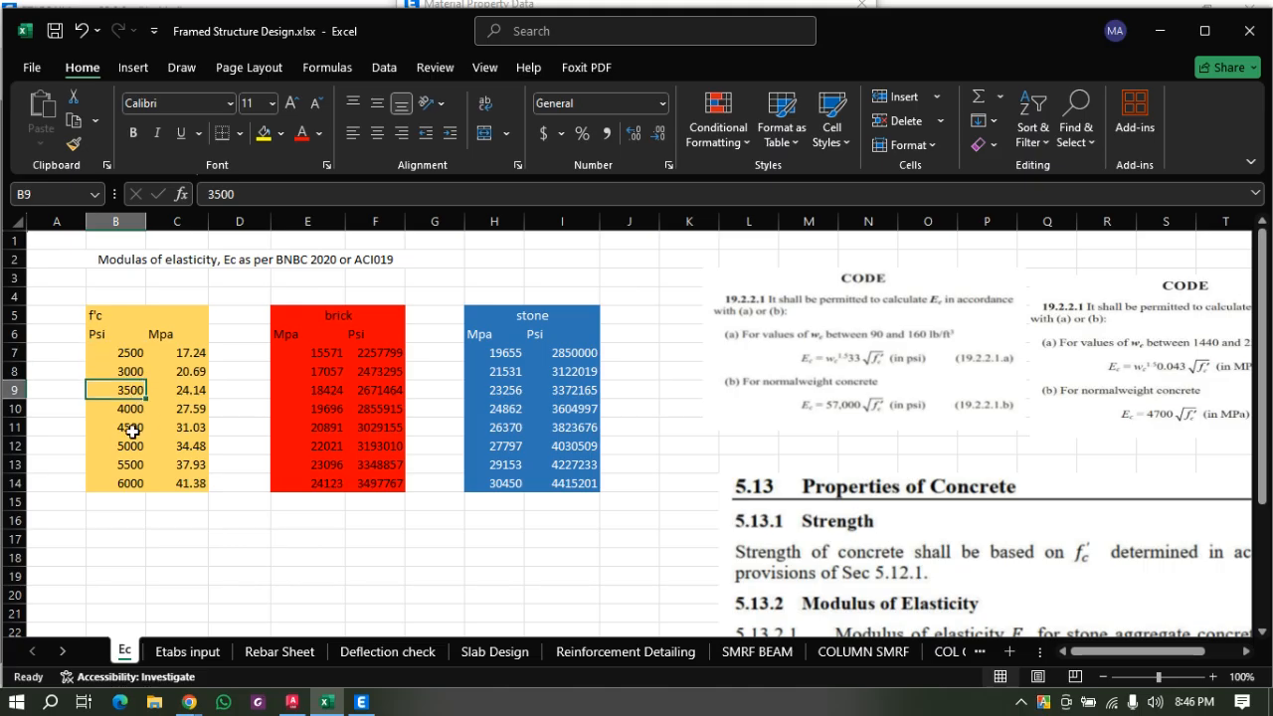
{"action": "left_click", "coordinate": [126, 427]}
{"action": "left_click", "coordinate": [120, 458]}
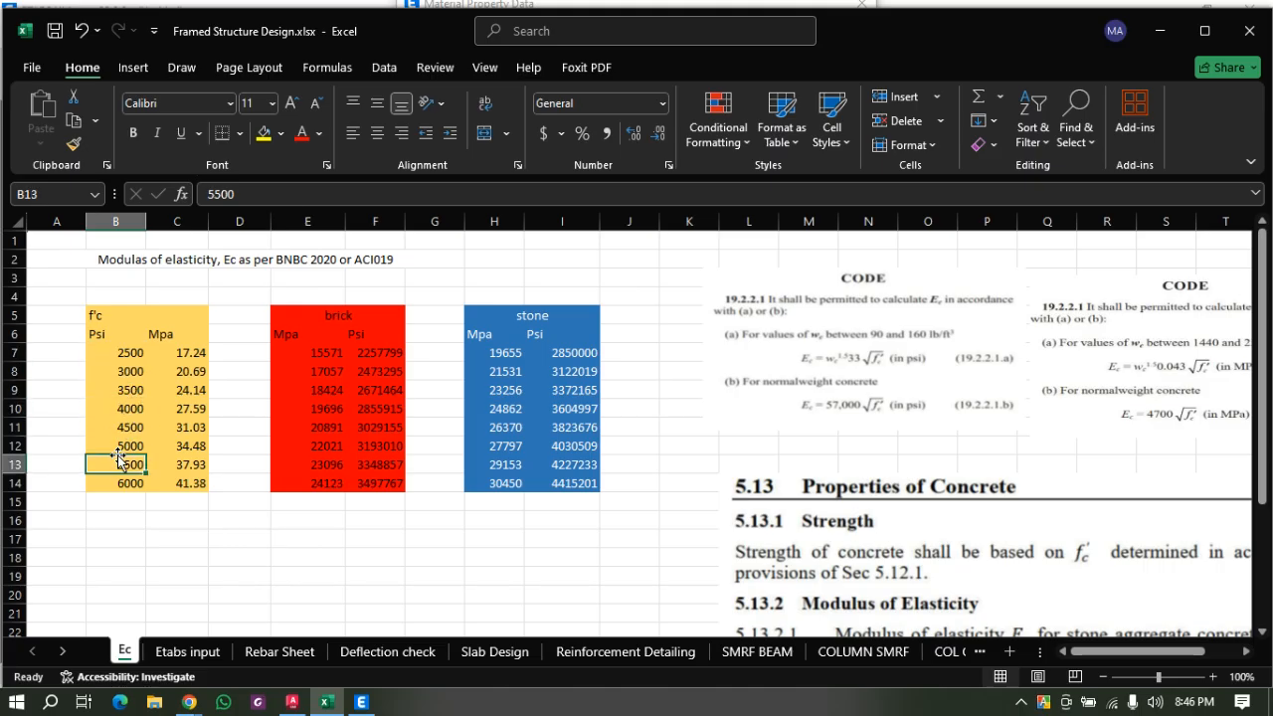
Review the concrete weight, strength and mechanical property inputs on the Etabs input sheet.
{"action": "left_click", "coordinate": [179, 655]}
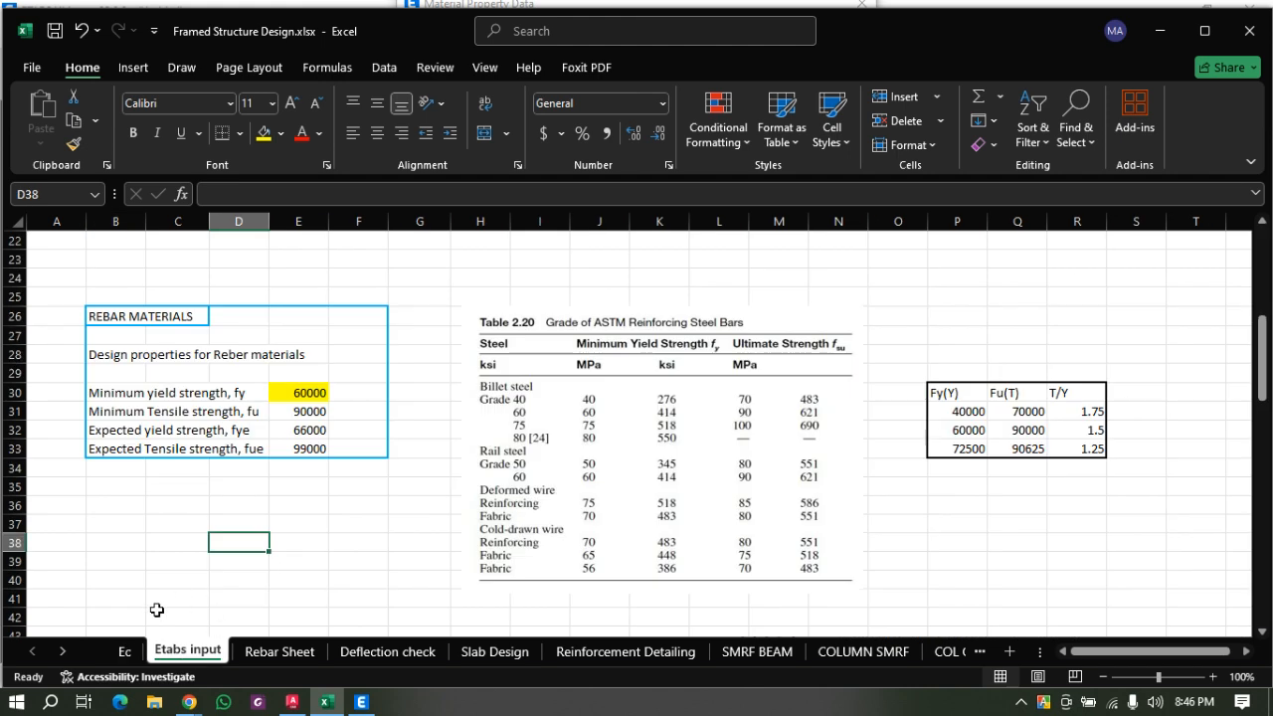
{"action": "scroll", "coordinate": [380, 320], "scroll_direction": "down", "scroll_amount": 1}
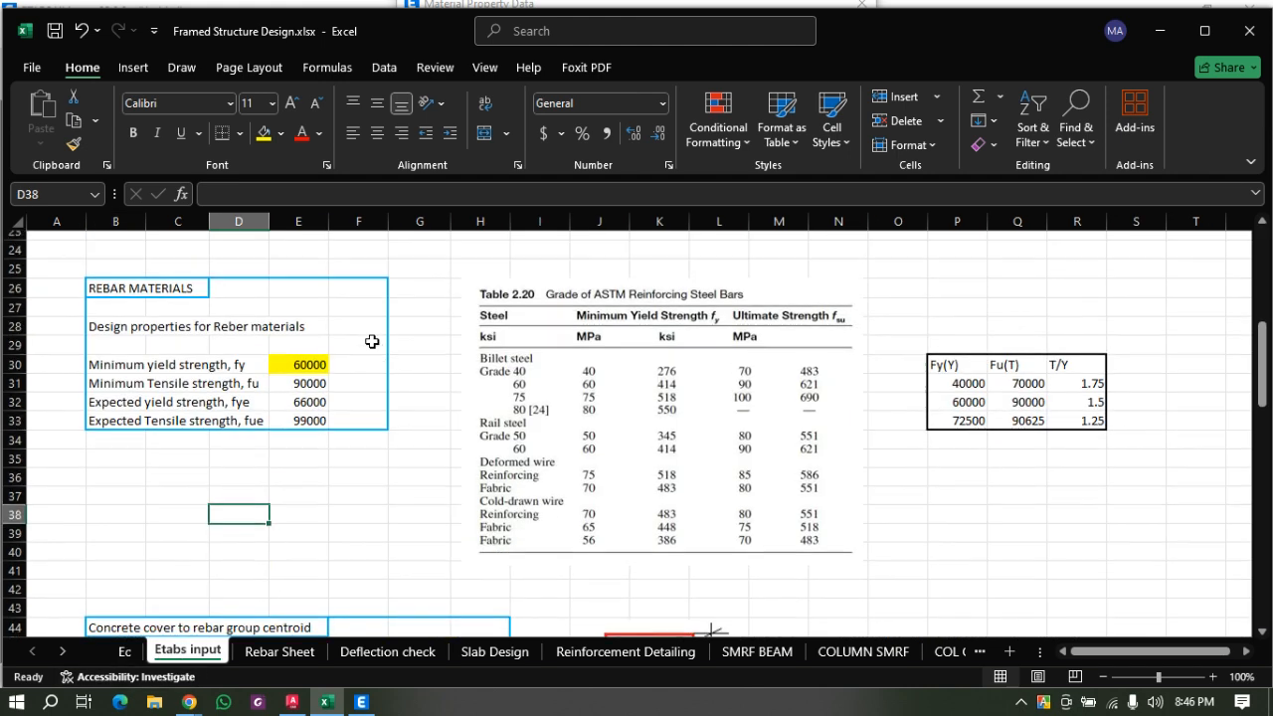
{"action": "scroll", "coordinate": [378, 317], "scroll_direction": "up", "scroll_amount": 8}
{"action": "scroll", "coordinate": [378, 313], "scroll_direction": "down", "scroll_amount": 2}
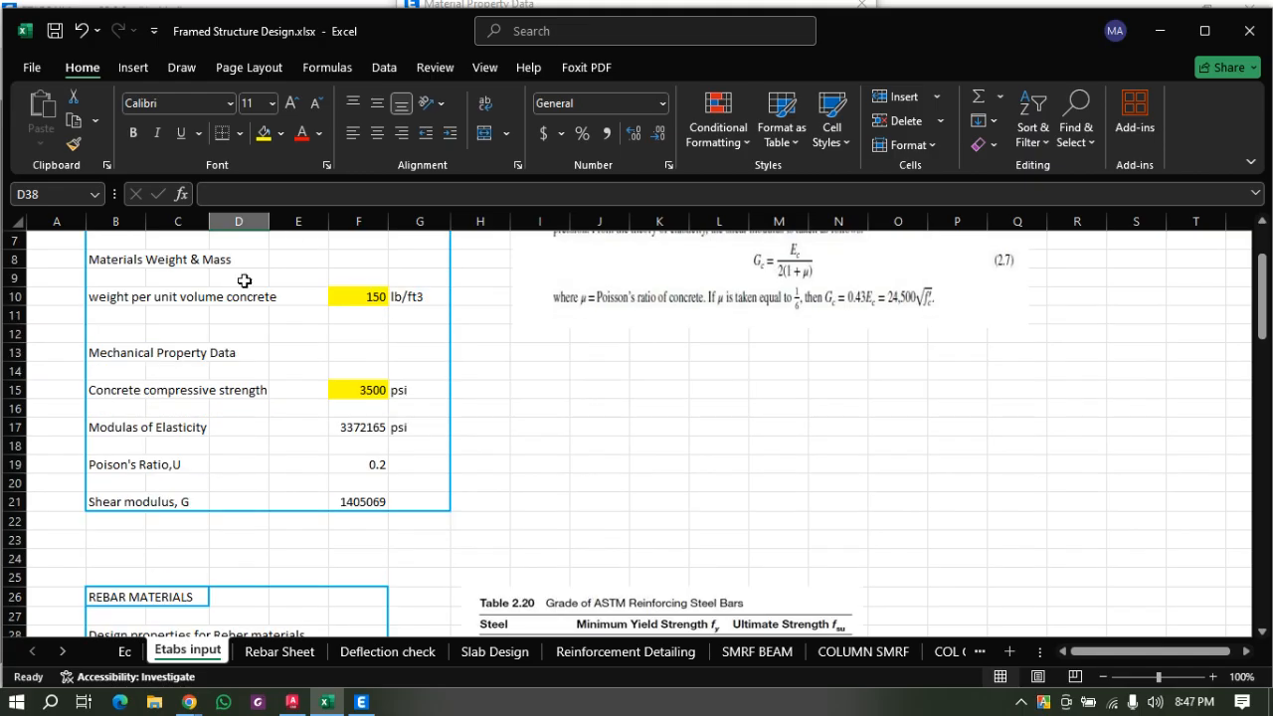
{"action": "scroll", "coordinate": [597, 427], "scroll_direction": "up", "scroll_amount": 2}
{"action": "scroll", "coordinate": [509, 441], "scroll_direction": "down", "scroll_amount": 2}
Switch to ETABS and rename the 4000Psi concrete material as fc 3500Psi.
{"action": "left_click", "coordinate": [361, 702]}
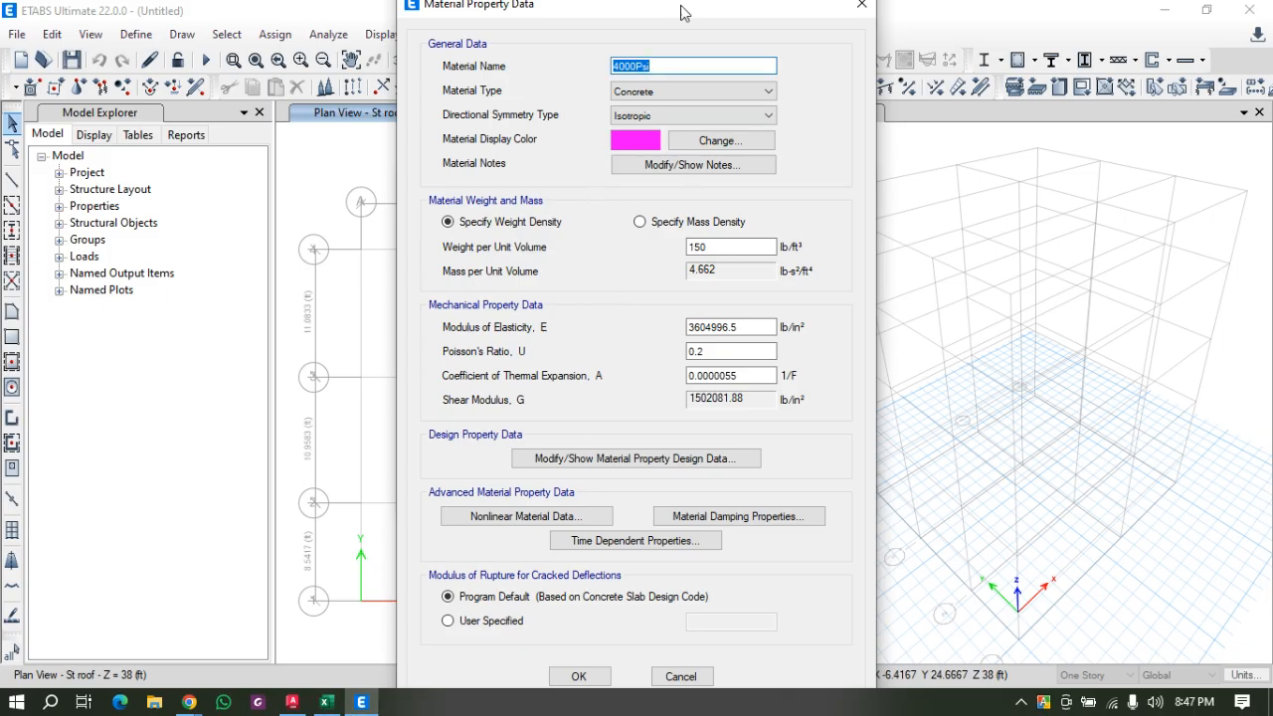
{"action": "left_click", "coordinate": [620, 68]}
{"action": "type", "text": "Fc"}
{"action": "left_click", "coordinate": [733, 247]}
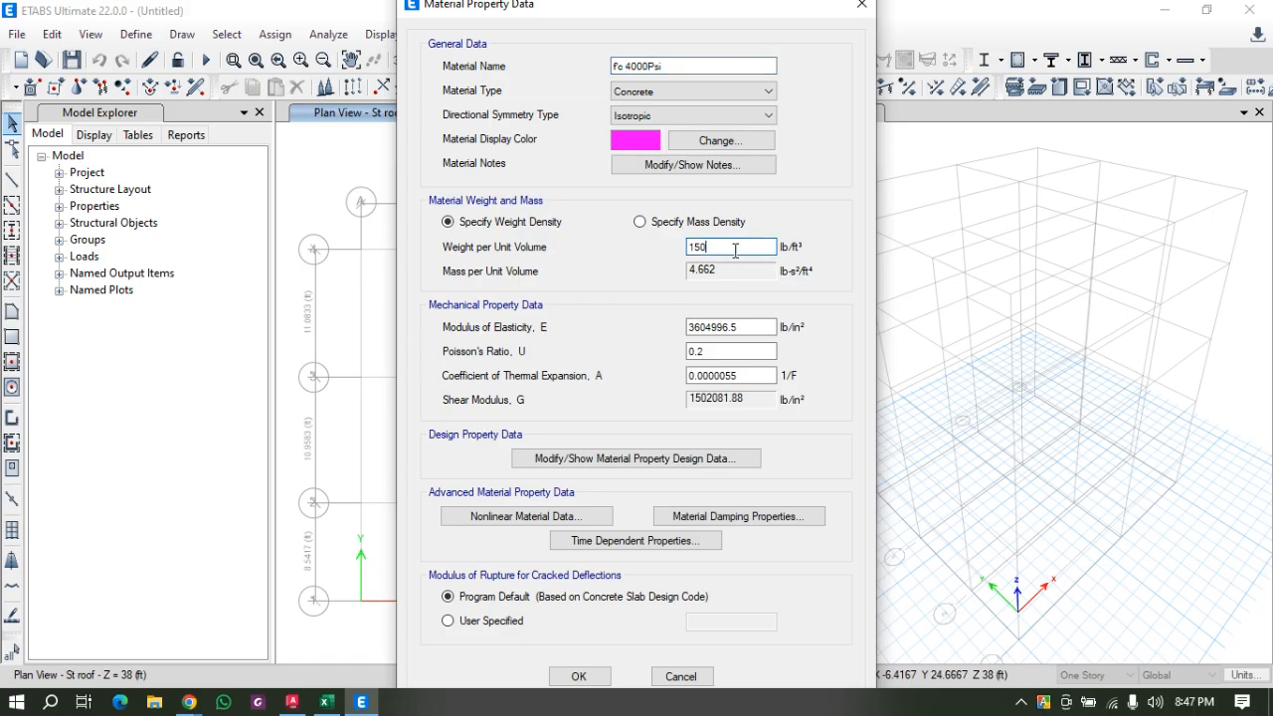
{"action": "left_click_drag", "start_coordinate": [735, 249], "coordinate": [640, 252]}
{"action": "left_click", "coordinate": [734, 248]}
{"action": "left_click", "coordinate": [745, 328]}
{"action": "left_click_drag", "start_coordinate": [646, 67], "coordinate": [639, 67]}
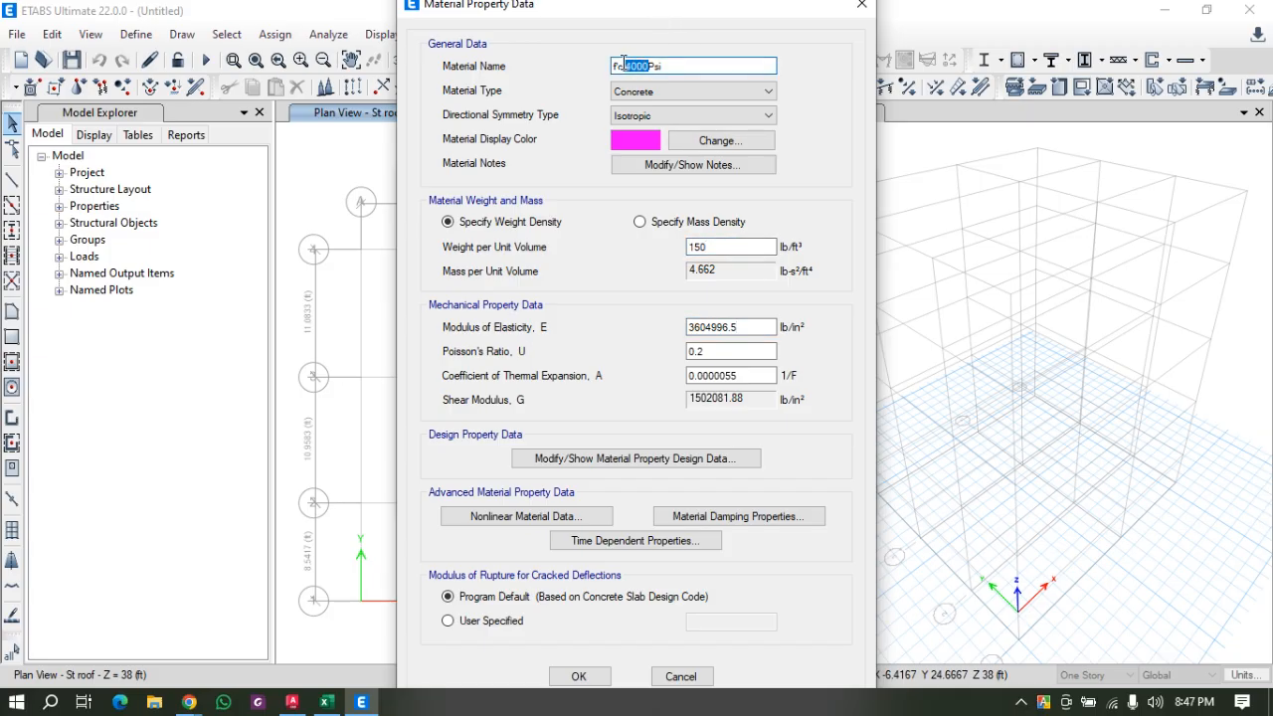
{"action": "type", "text": "3500"}
Switch to Excel and try 3000 psi as the concrete compressive strength on the Etabs input sheet before restoring 3500 psi.
{"action": "left_click", "coordinate": [328, 703]}
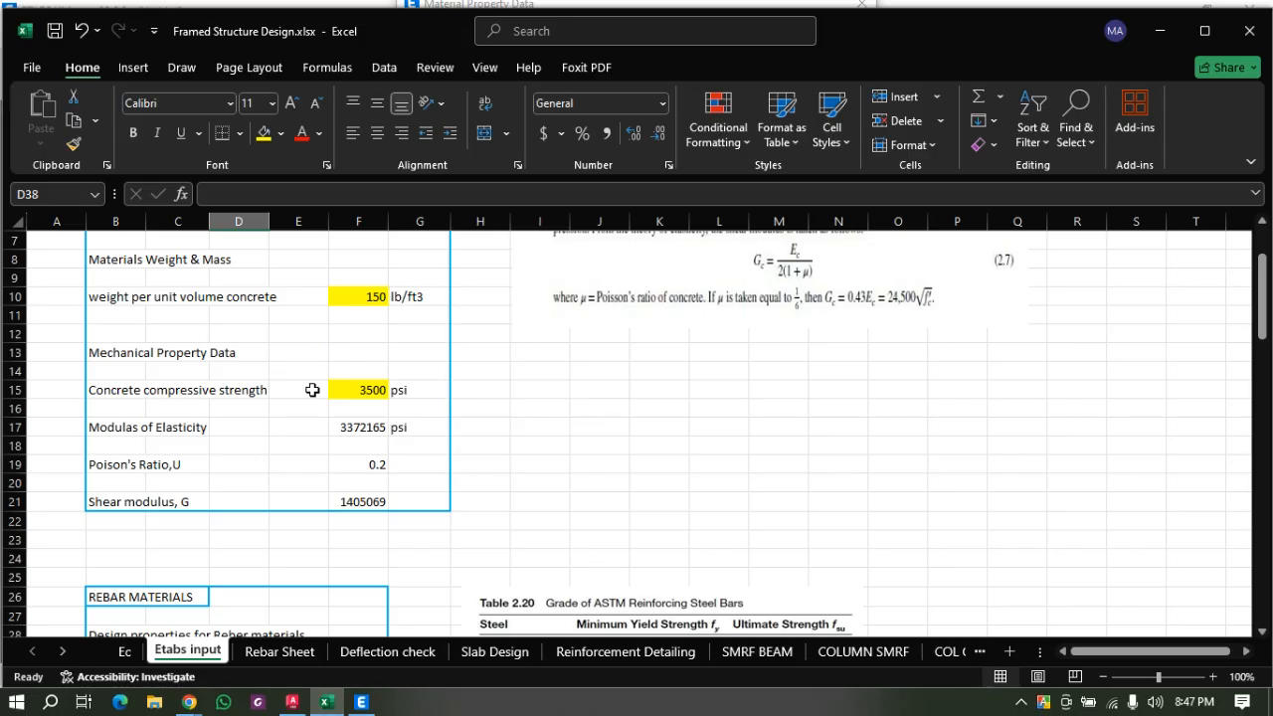
{"action": "left_click", "coordinate": [369, 392]}
{"action": "left_click", "coordinate": [396, 394]}
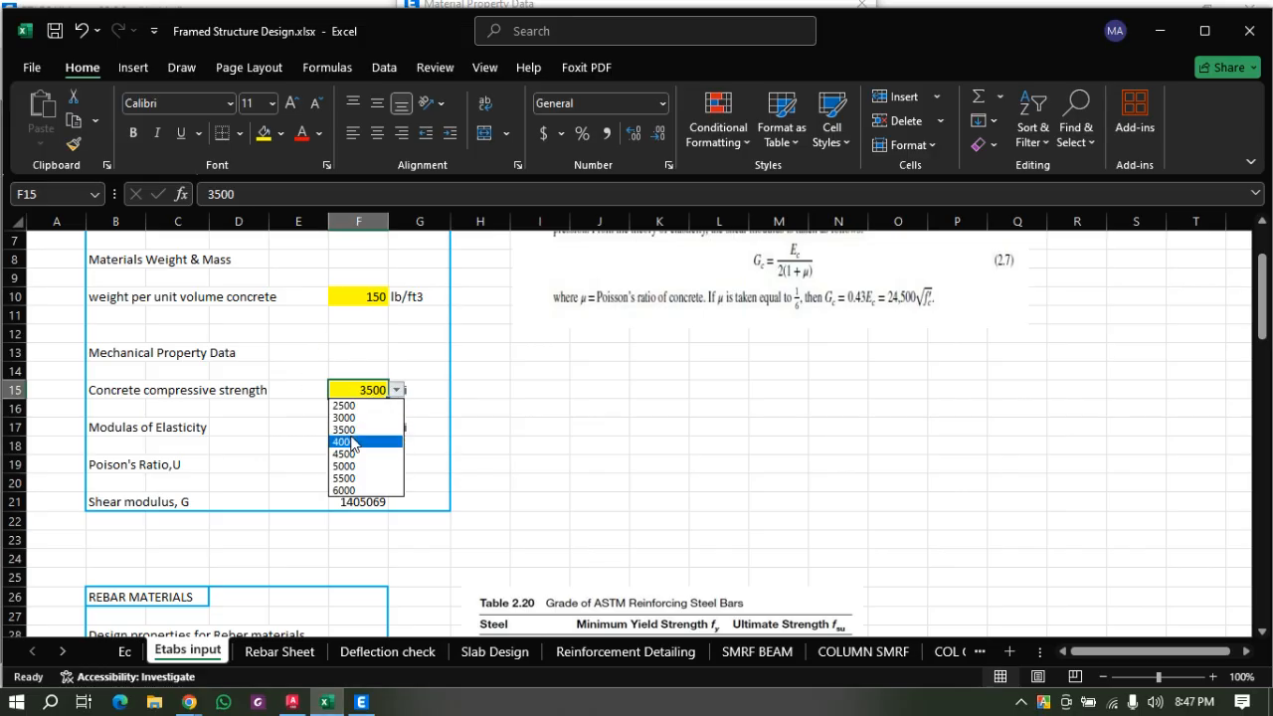
{"action": "left_click", "coordinate": [401, 418]}
{"action": "left_click", "coordinate": [400, 392]}
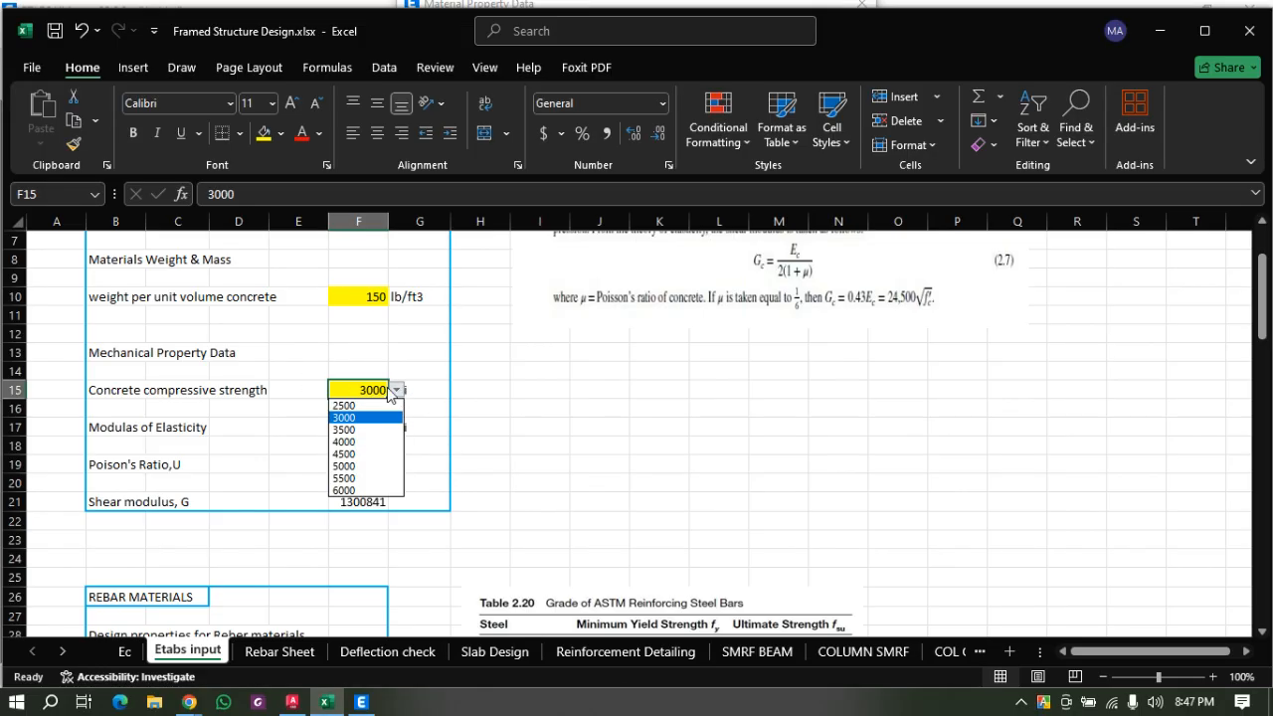
{"action": "left_click", "coordinate": [352, 388]}
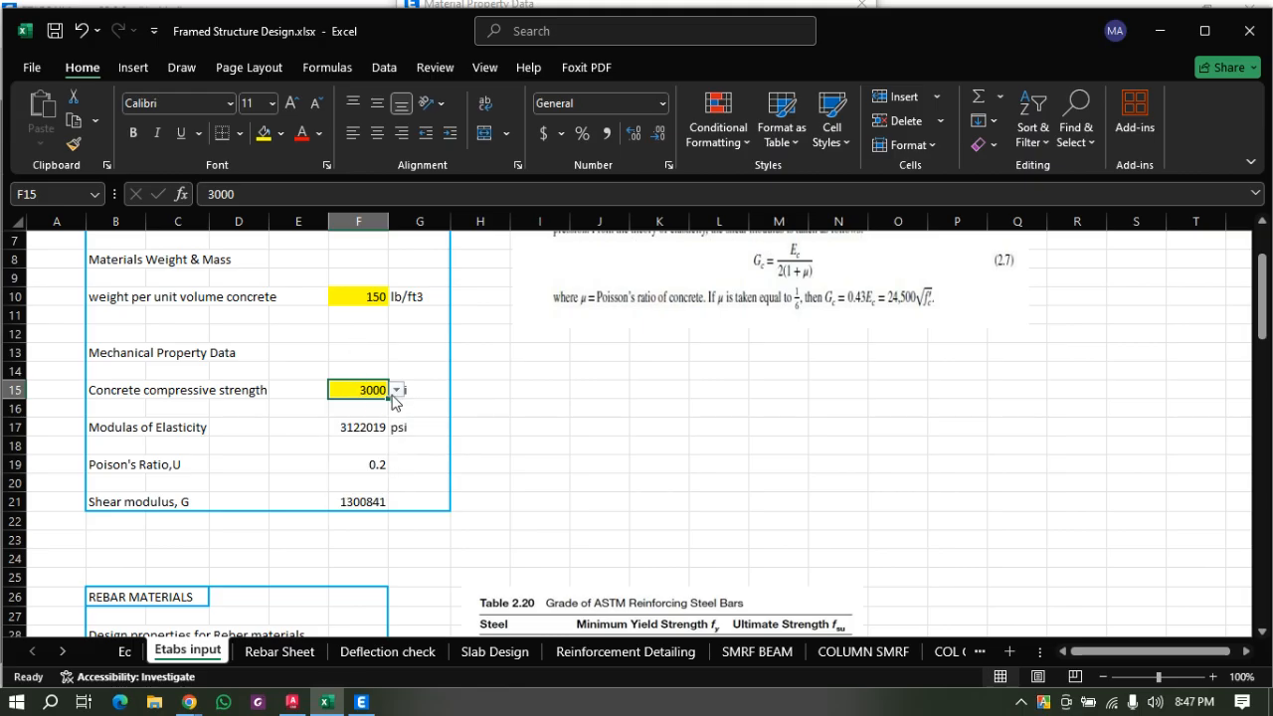
{"action": "left_click", "coordinate": [397, 391]}
{"action": "left_click", "coordinate": [370, 429]}
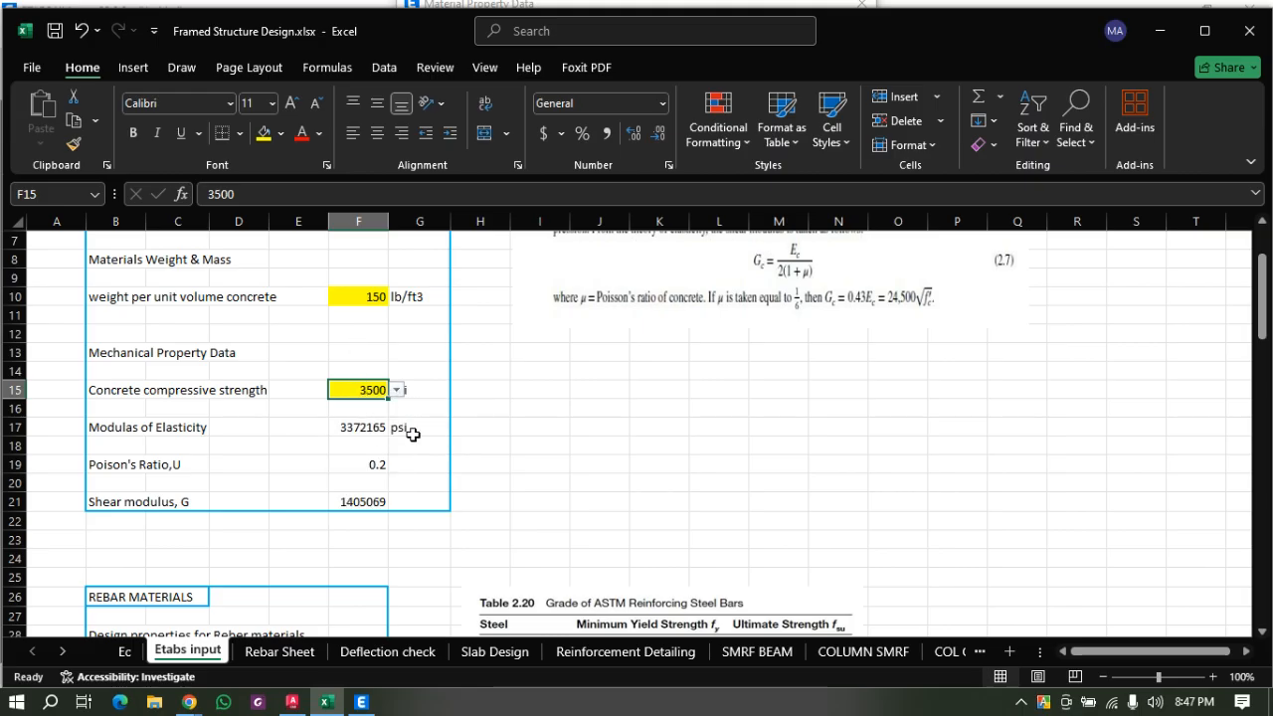
Inspect the modulus of elasticity lookup in F17 and the stone modulus formula in I9 of the Ec sheet, returning to the Etabs input sheet.
{"action": "left_click", "coordinate": [365, 428]}
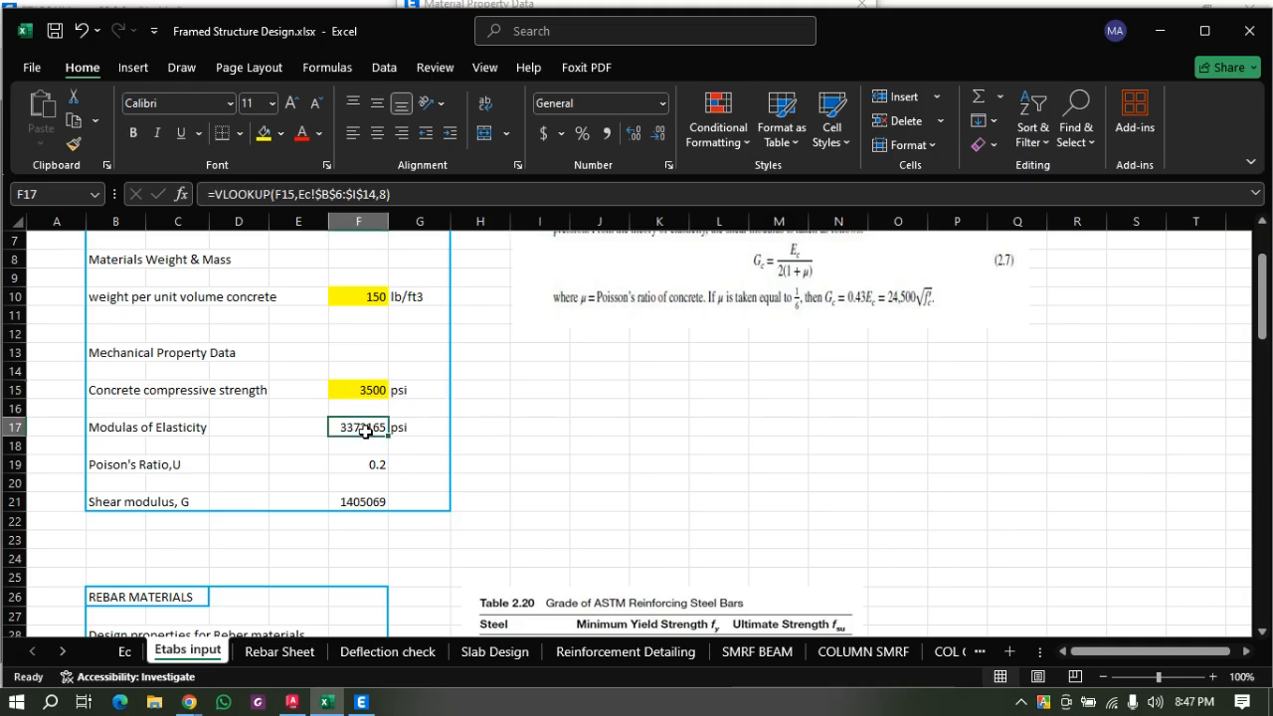
{"action": "left_click", "coordinate": [125, 651]}
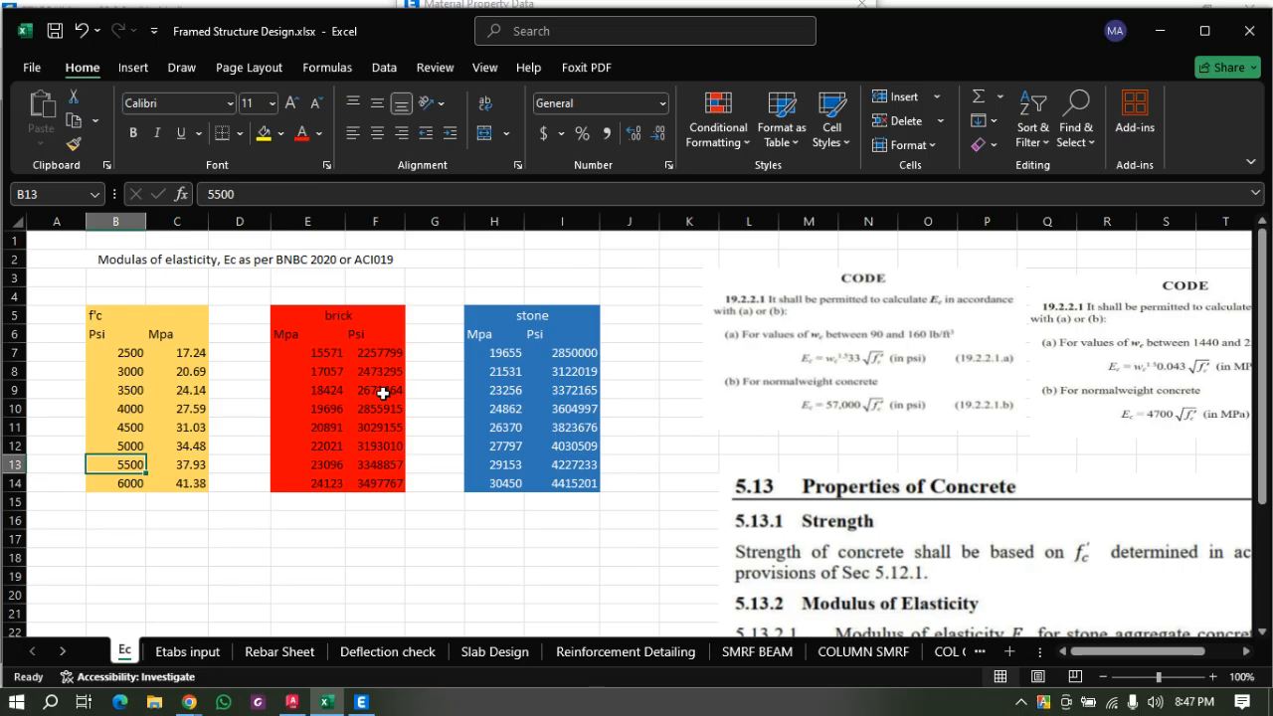
{"action": "double_click", "coordinate": [569, 390]}
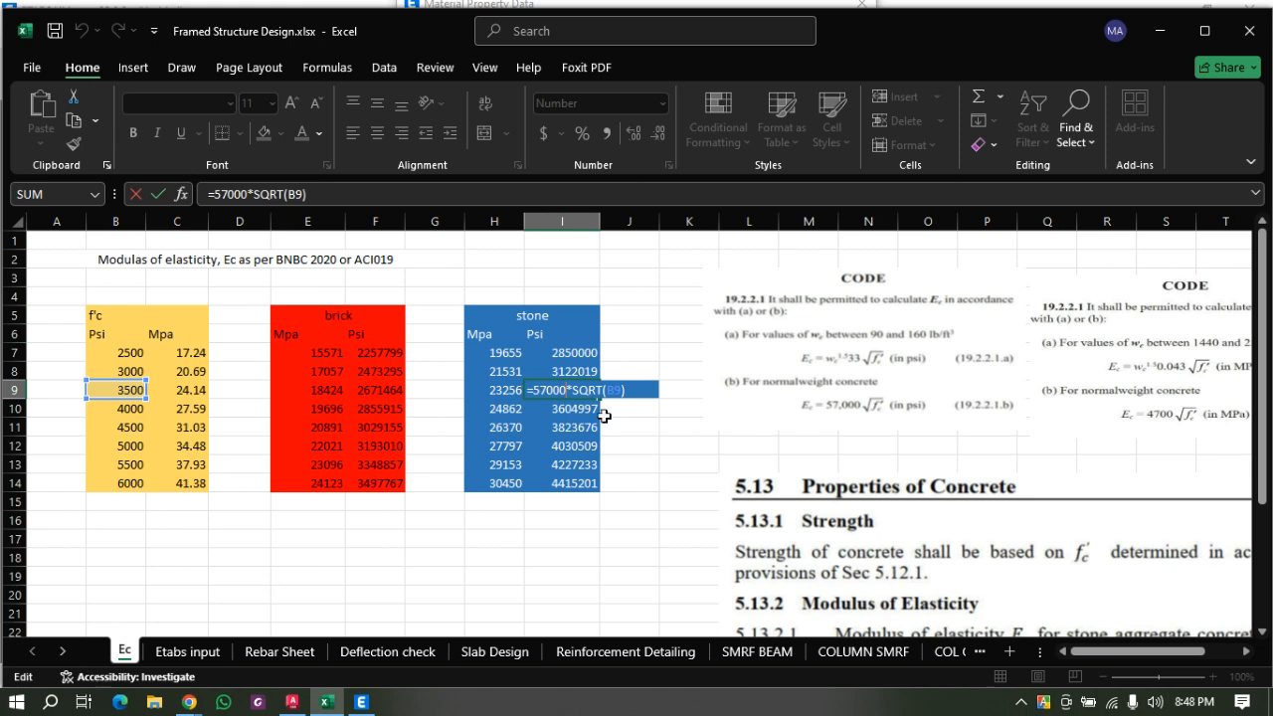
{"action": "key", "text": "ctrl+Return"}
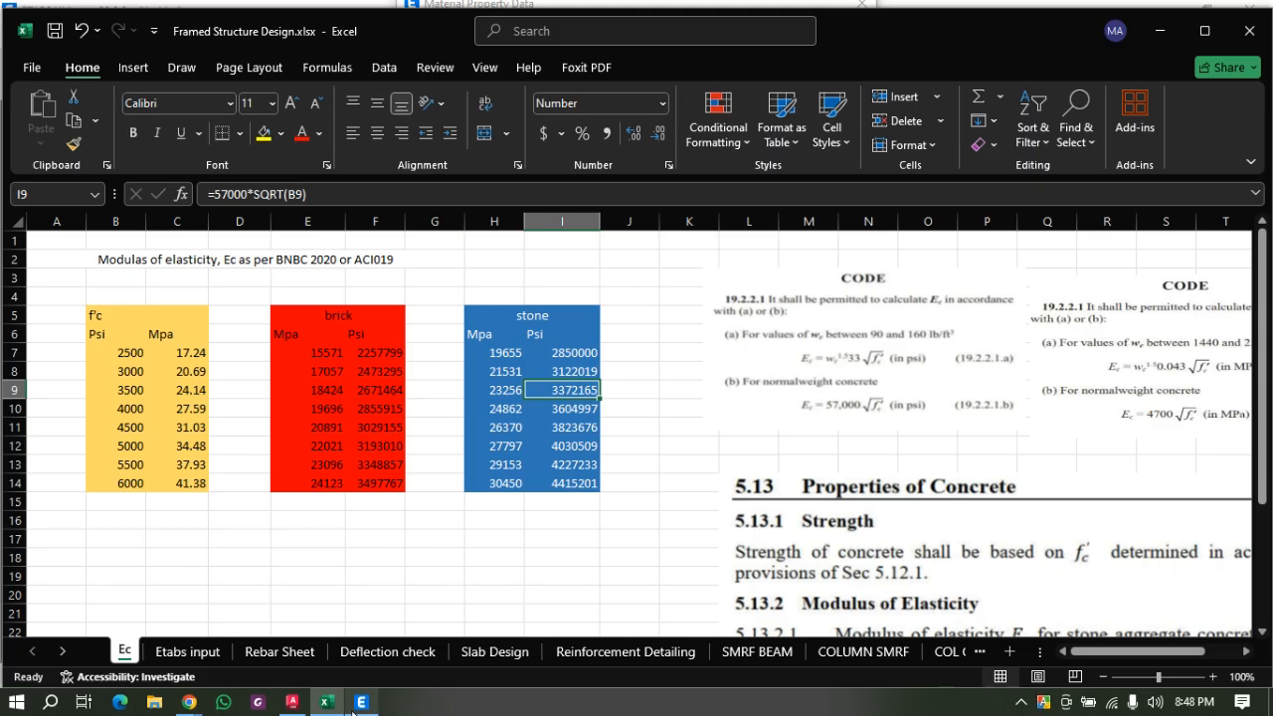
{"action": "left_click", "coordinate": [199, 652]}
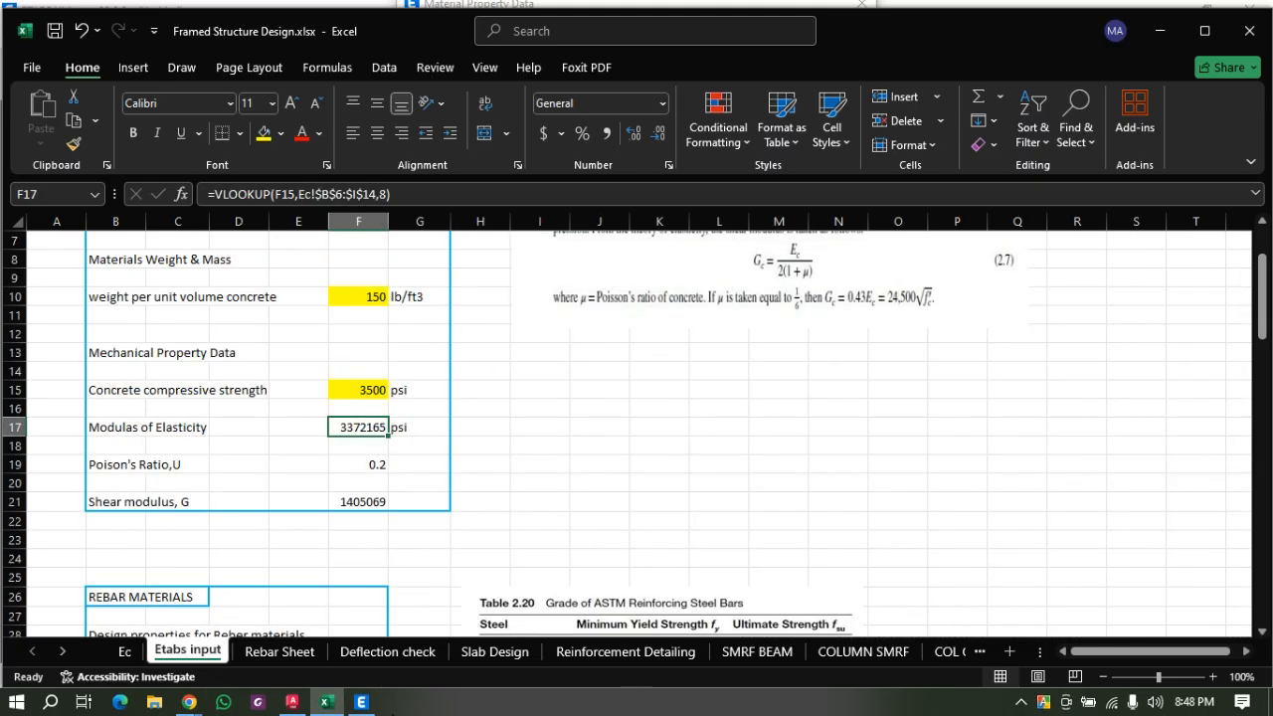
Switch to ETABS and set the concrete's modulus of elasticity to 3372165 lb/in².
{"action": "left_click", "coordinate": [361, 702]}
{"action": "double_click", "coordinate": [741, 326]}
{"action": "type", "text": "33"}
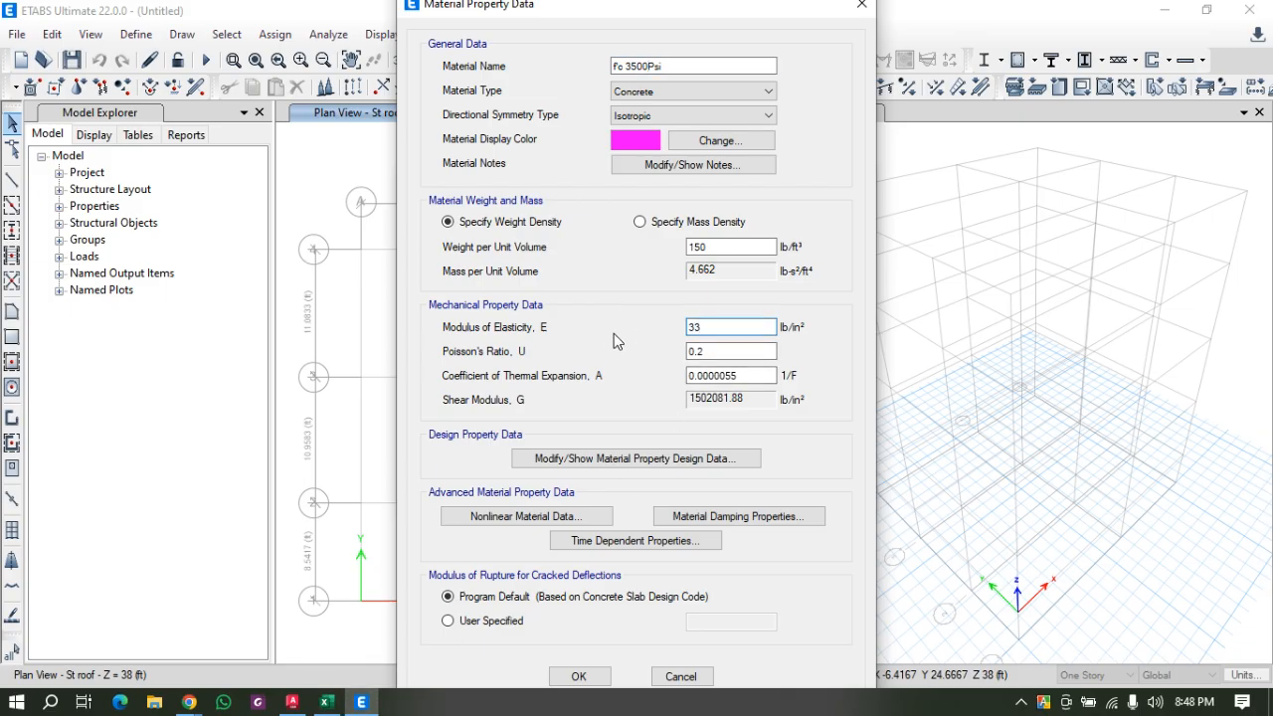
{"action": "type", "text": "72165"}
{"action": "left_click", "coordinate": [741, 354]}
{"action": "left_click", "coordinate": [741, 356]}
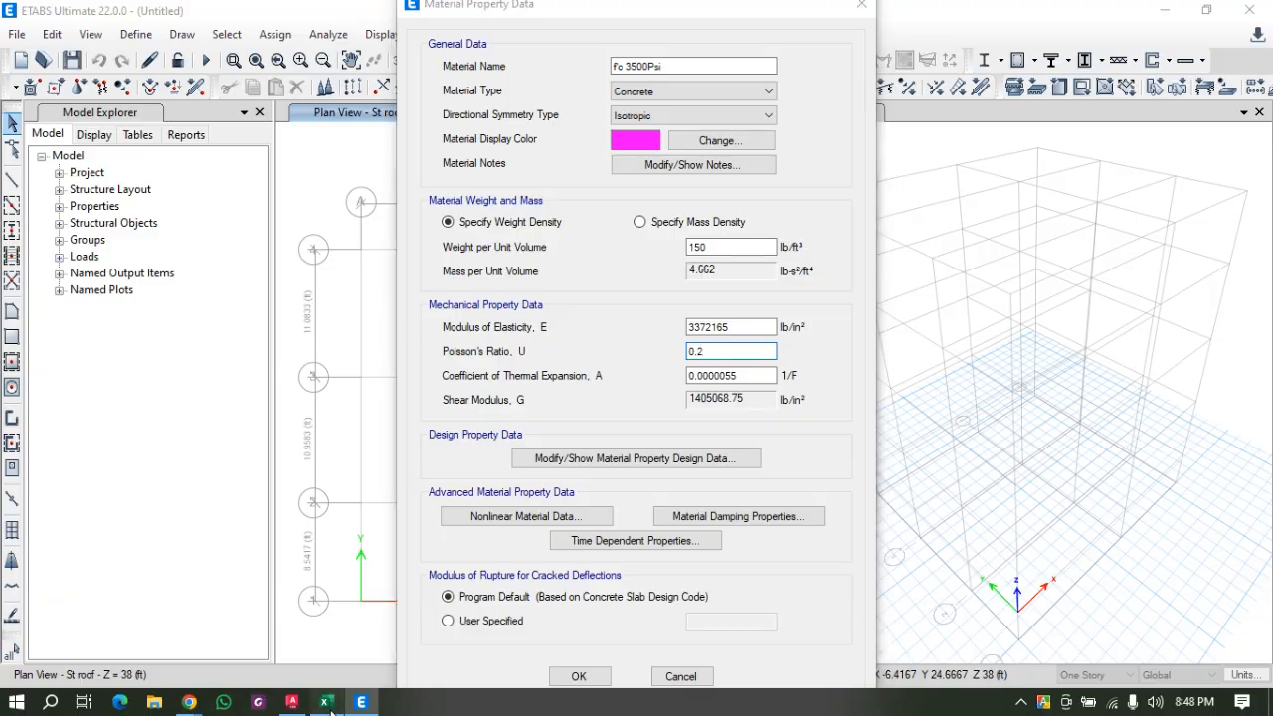
Switch to Excel and inspect the shear modulus formula in cell F21 against the reference equation for Gc.
{"action": "left_click", "coordinate": [329, 703]}
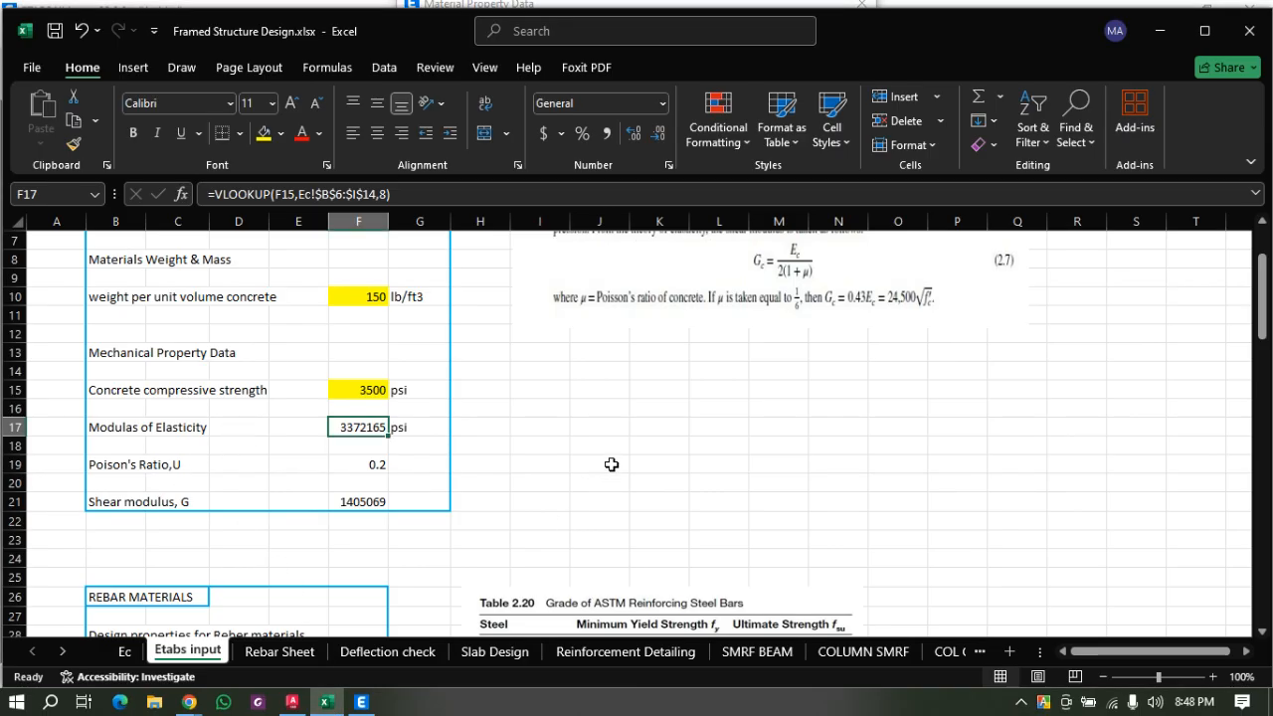
{"action": "scroll", "coordinate": [608, 466], "scroll_direction": "up", "scroll_amount": 2}
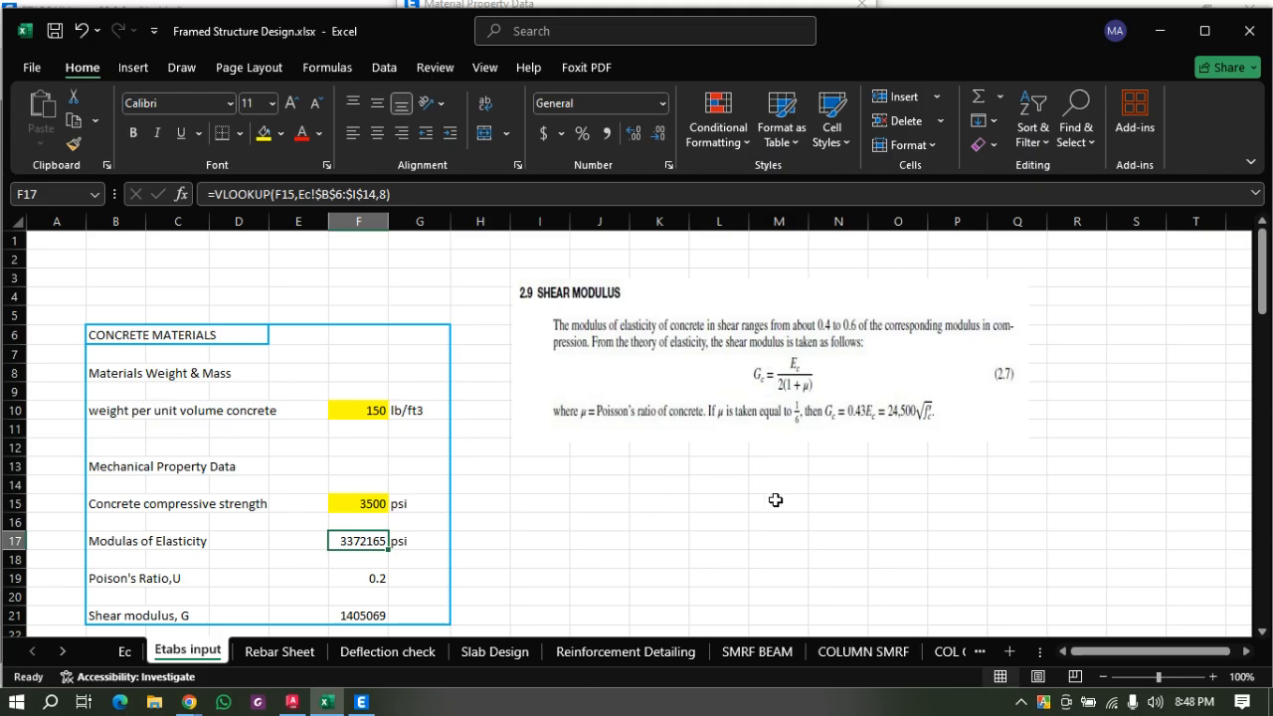
{"action": "scroll", "coordinate": [775, 501], "scroll_direction": "down", "scroll_amount": 2}
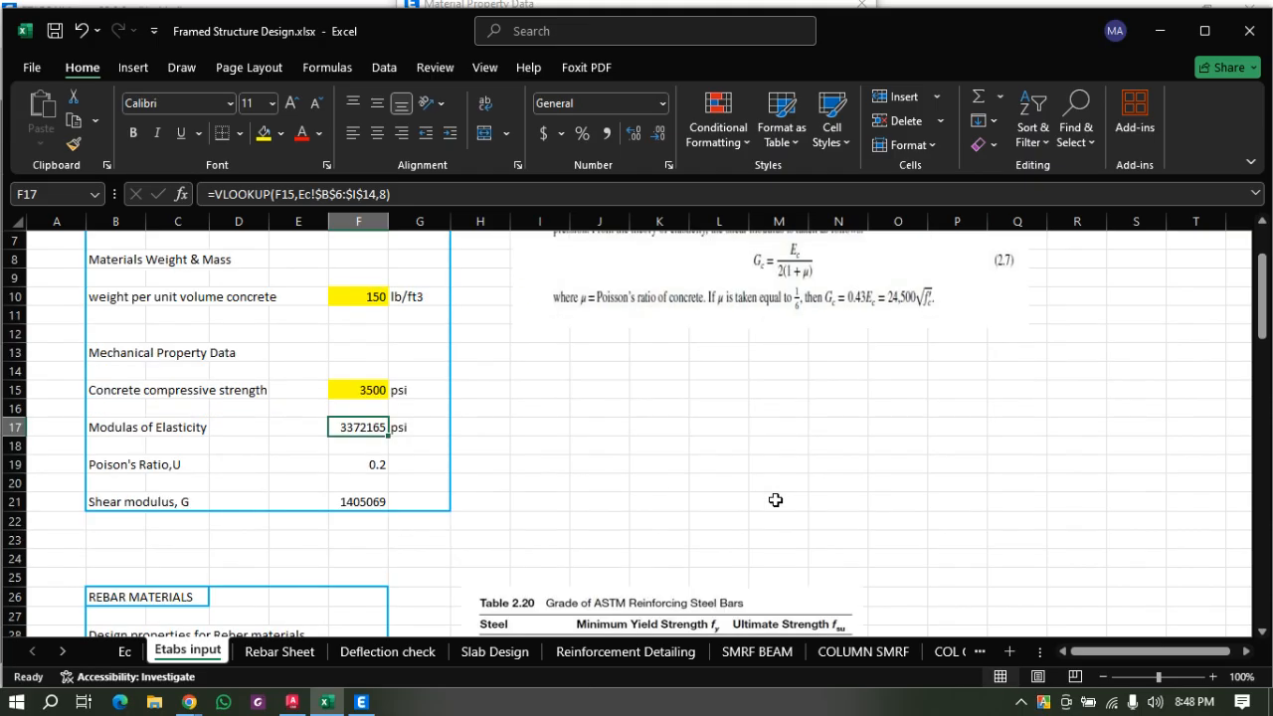
{"action": "double_click", "coordinate": [355, 503]}
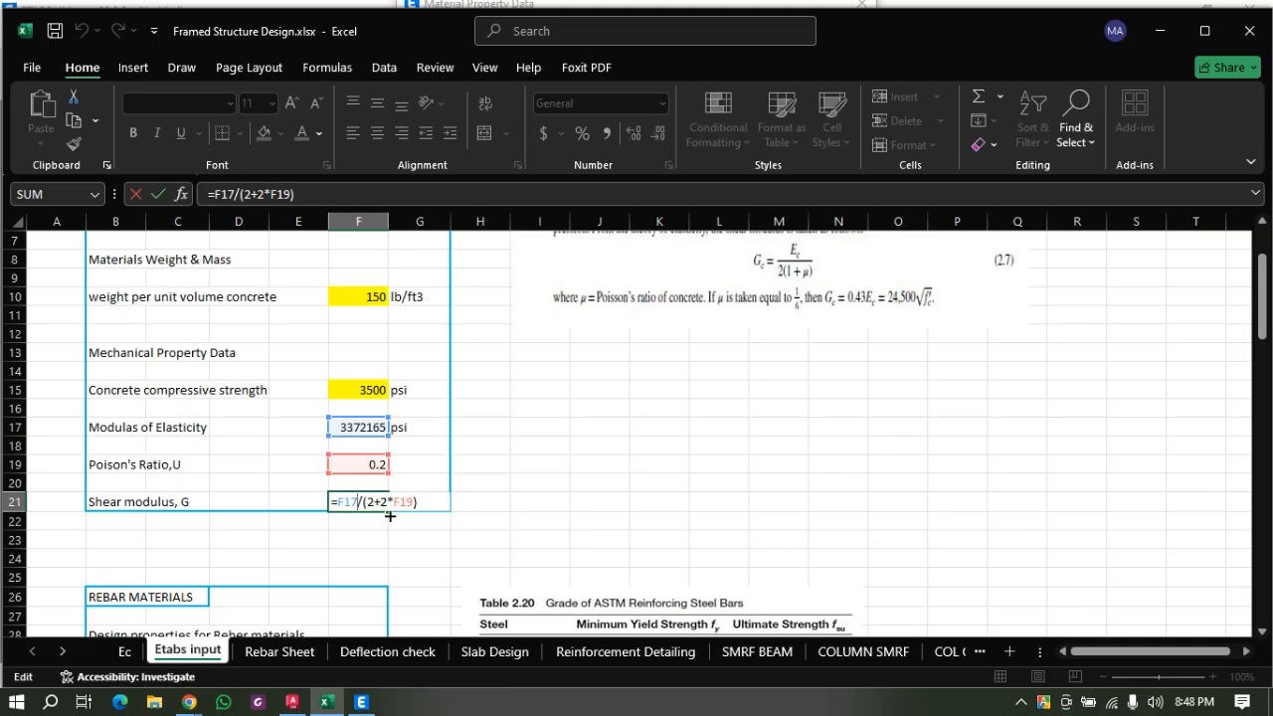
{"action": "scroll", "coordinate": [392, 519], "scroll_direction": "up", "scroll_amount": 1}
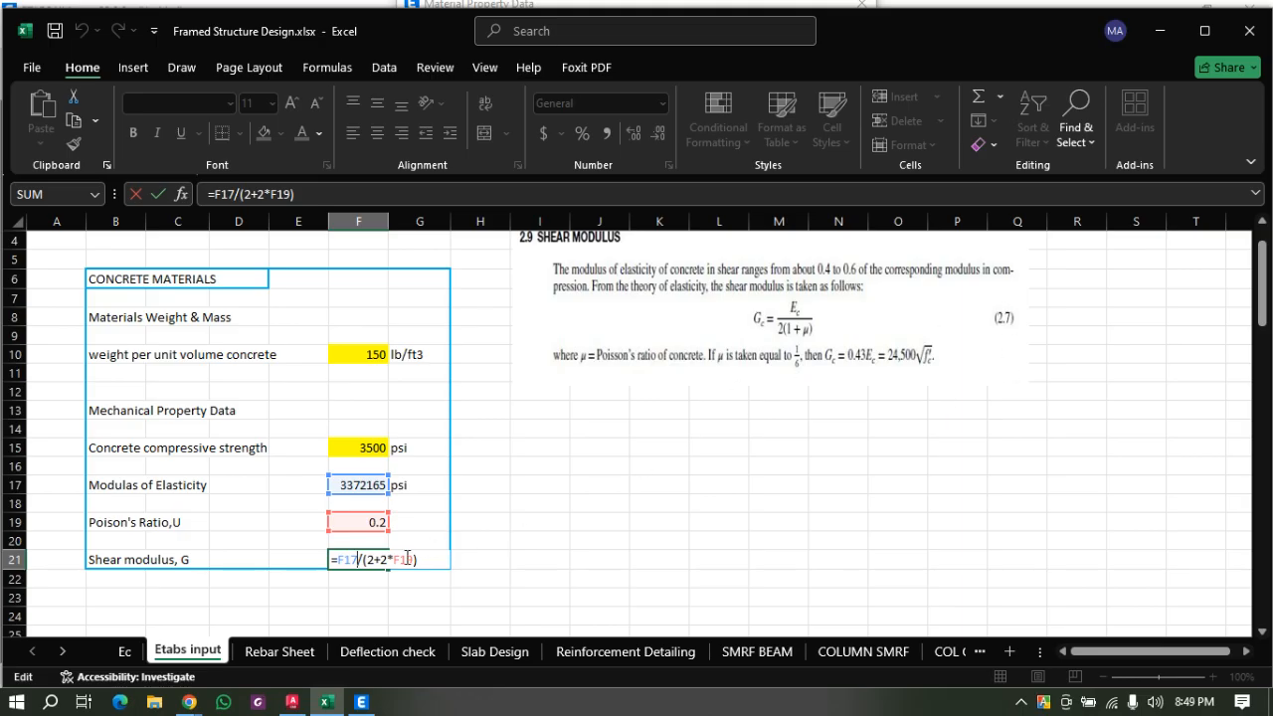
{"action": "key", "text": "ctrl+Return"}
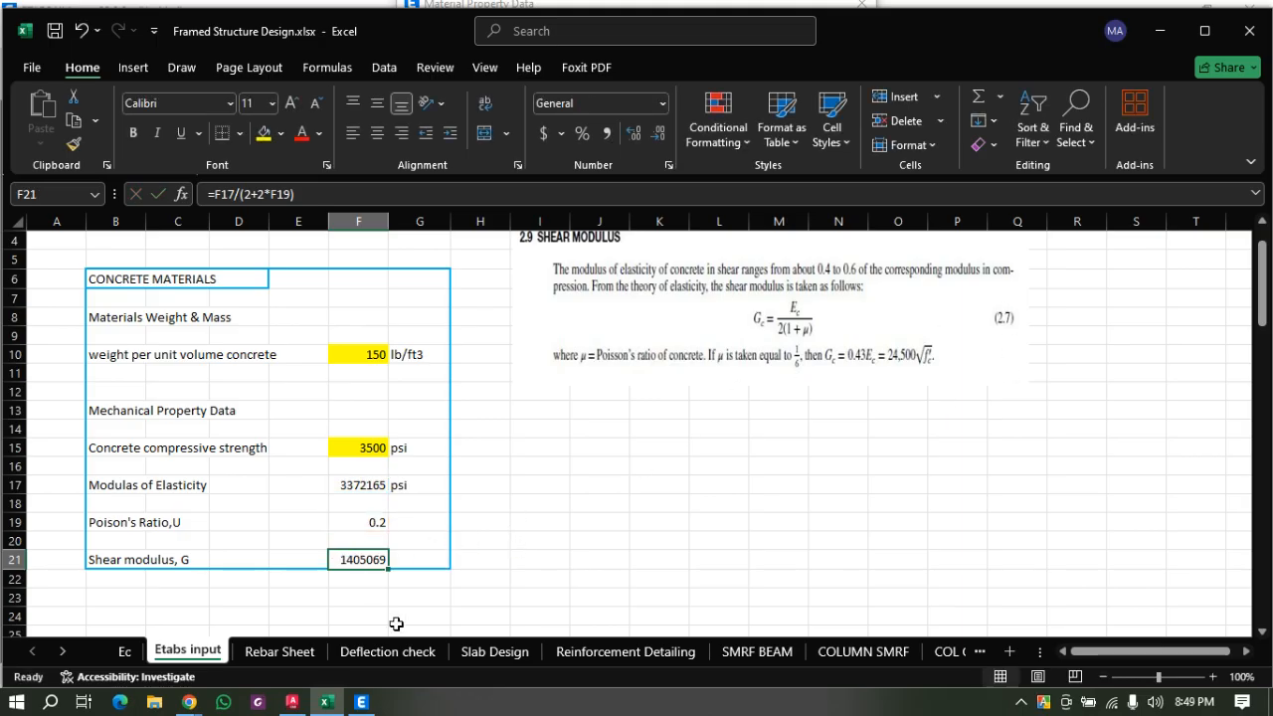
Switch to ETABS and try 337216 lb/in² as the concrete's modulus of elasticity before restoring 3372165 lb/in².
{"action": "left_click", "coordinate": [370, 706]}
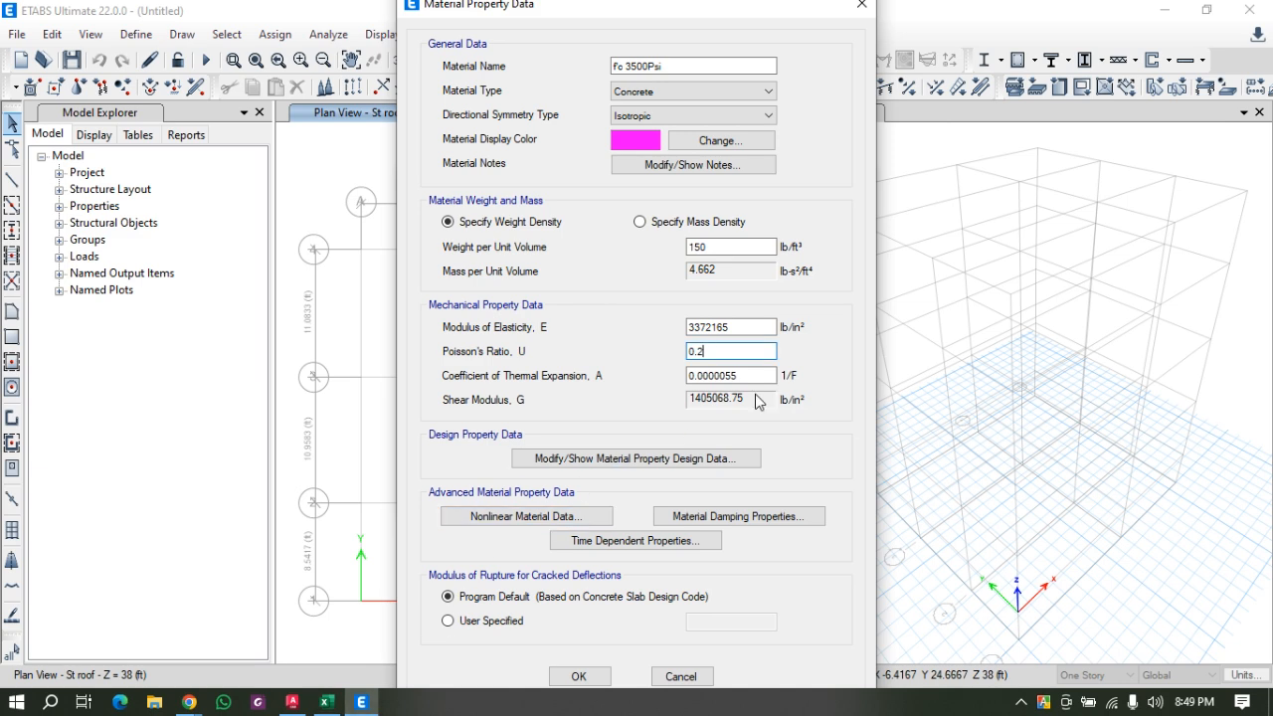
{"action": "left_click", "coordinate": [761, 327]}
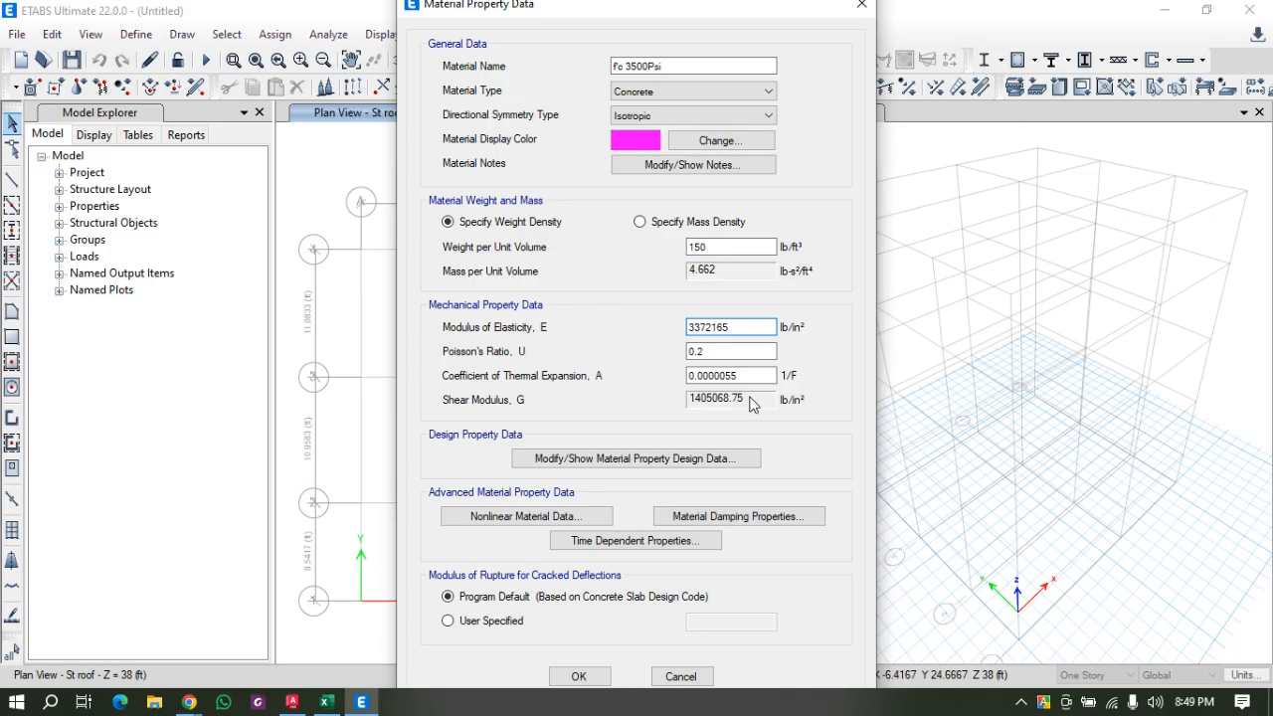
{"action": "key", "text": "Return"}
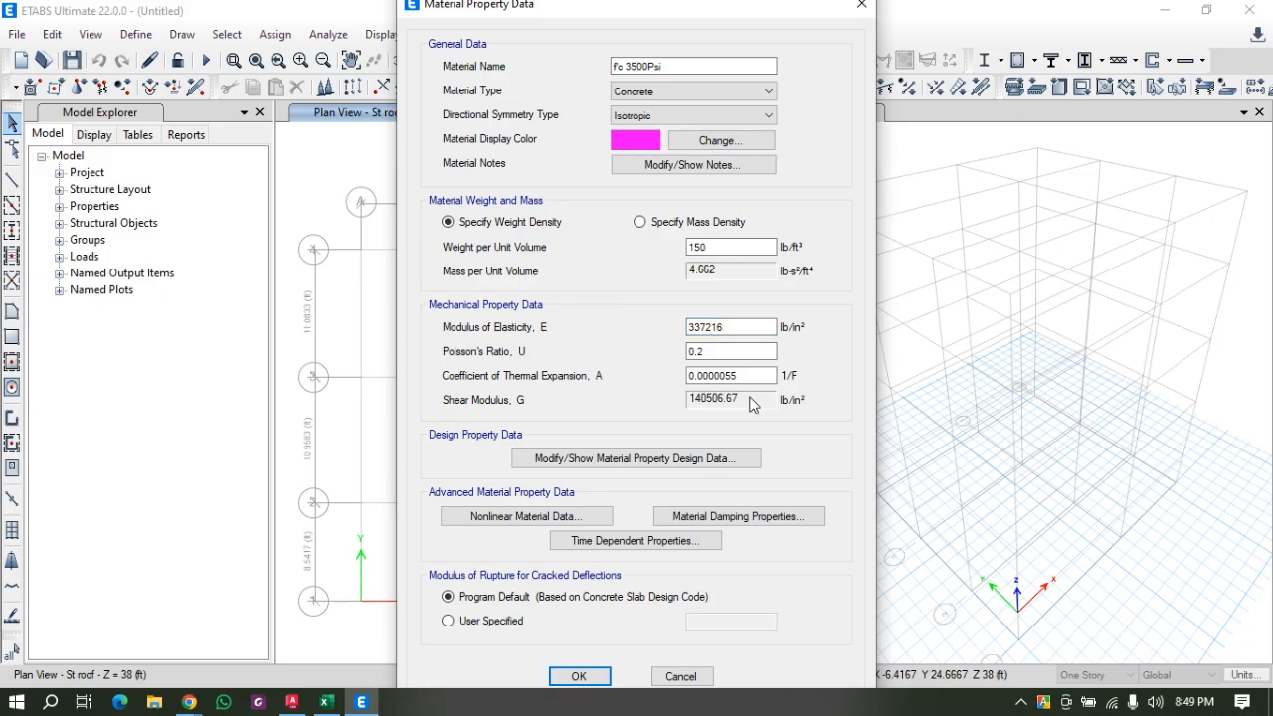
{"action": "left_click", "coordinate": [733, 327]}
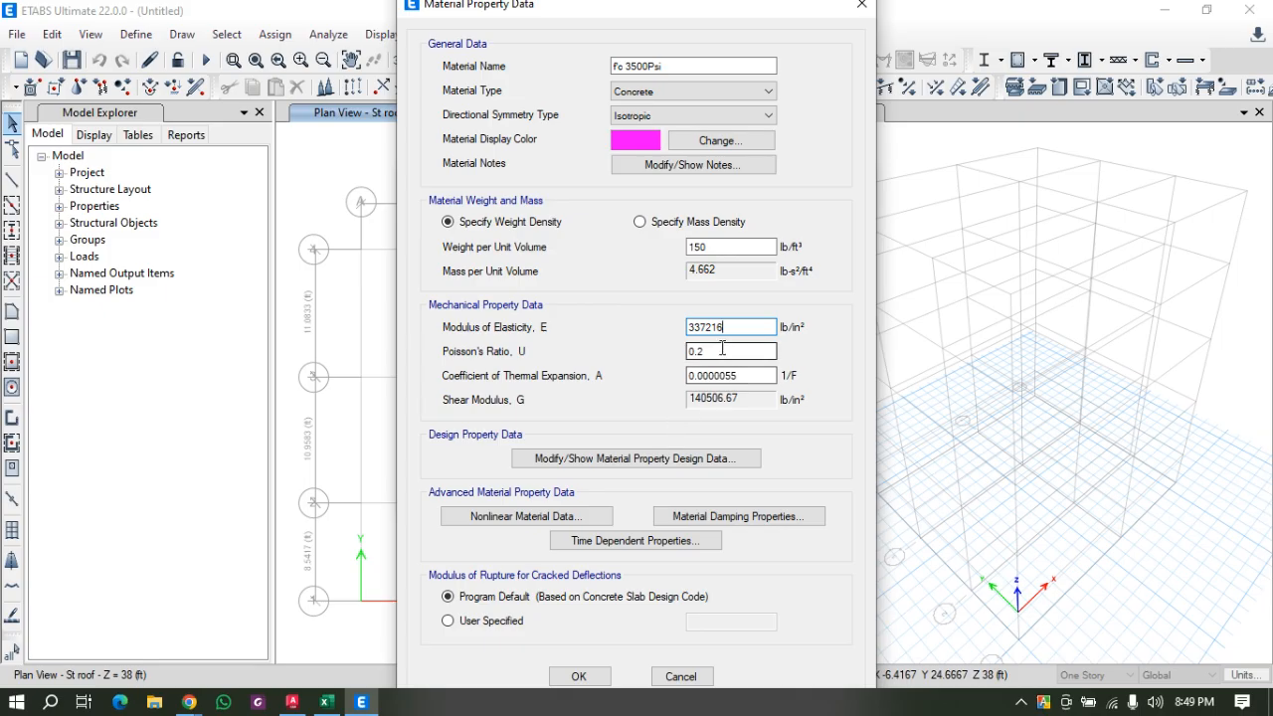
{"action": "left_click", "coordinate": [324, 703]}
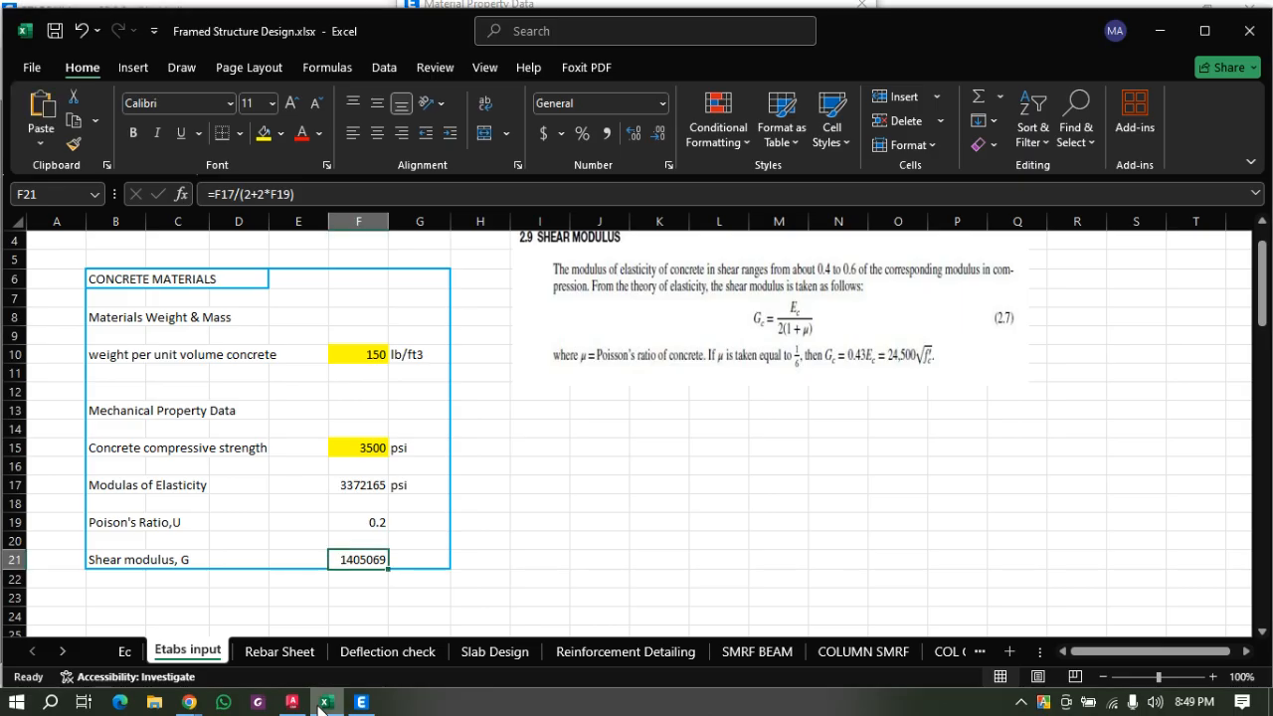
{"action": "left_click", "coordinate": [324, 703]}
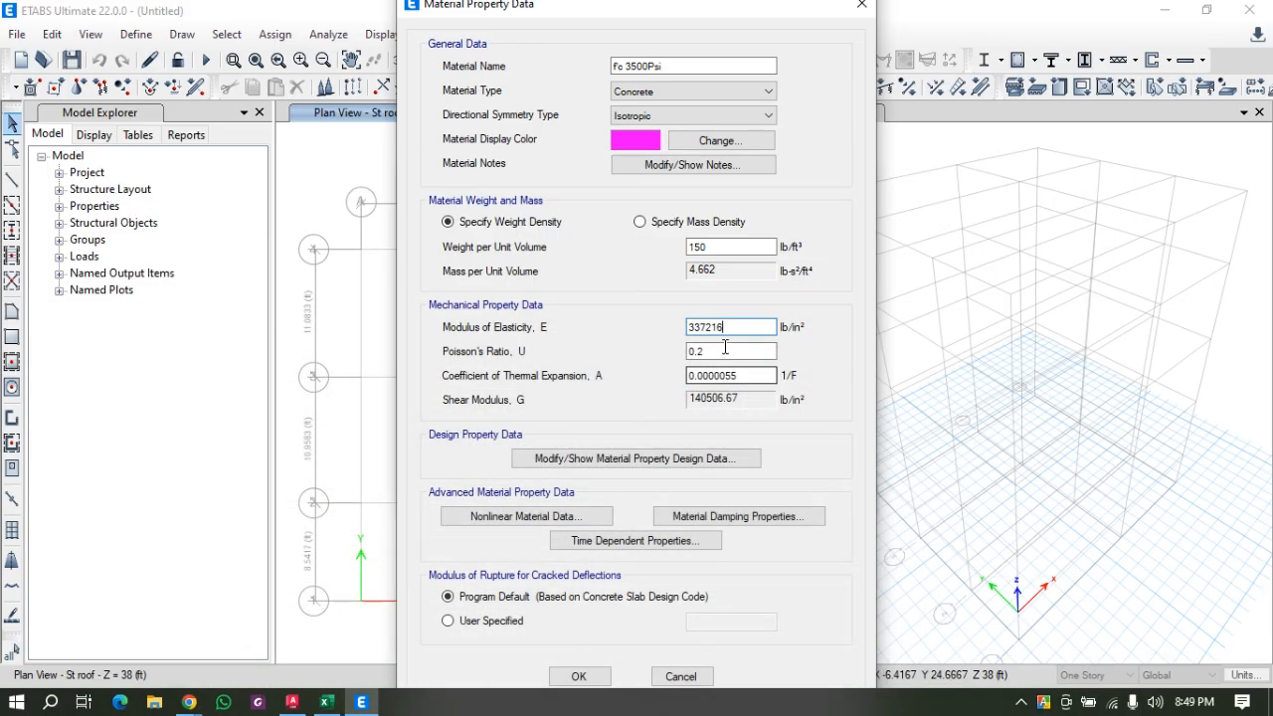
{"action": "type", "text": "5"}
{"action": "left_click", "coordinate": [803, 453]}
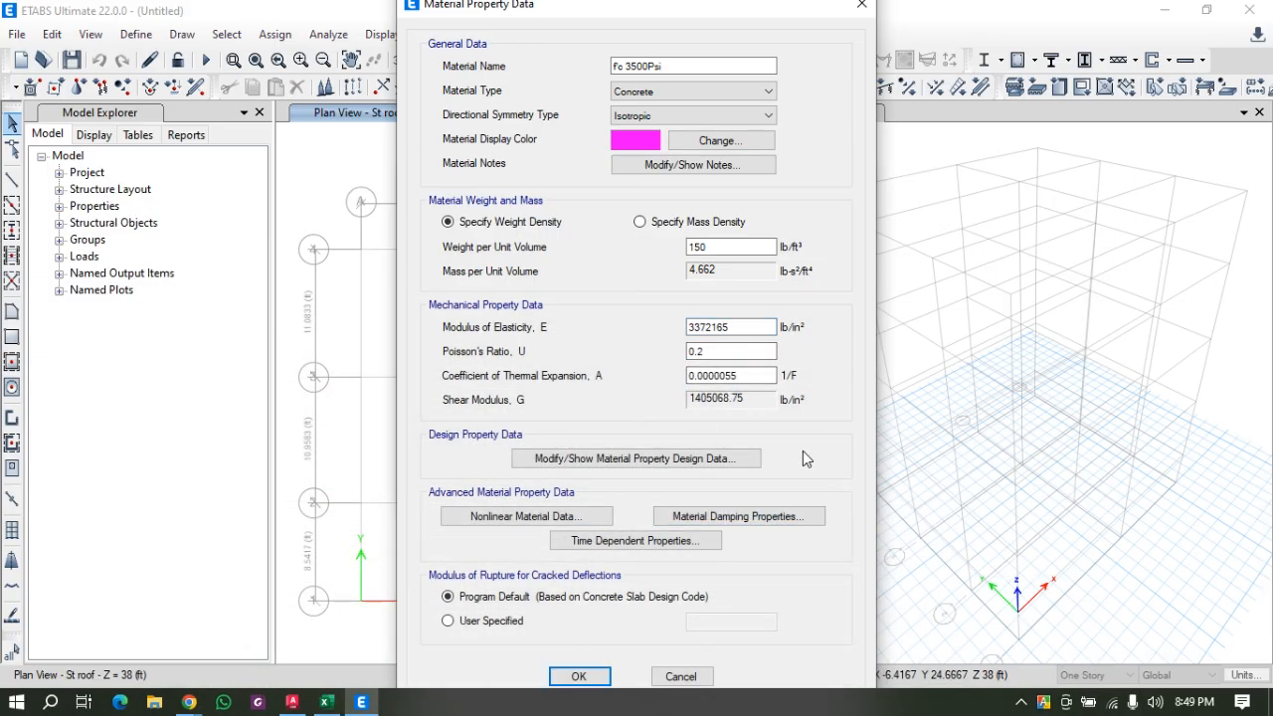
Set the specified compressive strength in the concrete's design data to 3500 lb/in² and accept the material definition.
{"action": "left_click", "coordinate": [664, 460]}
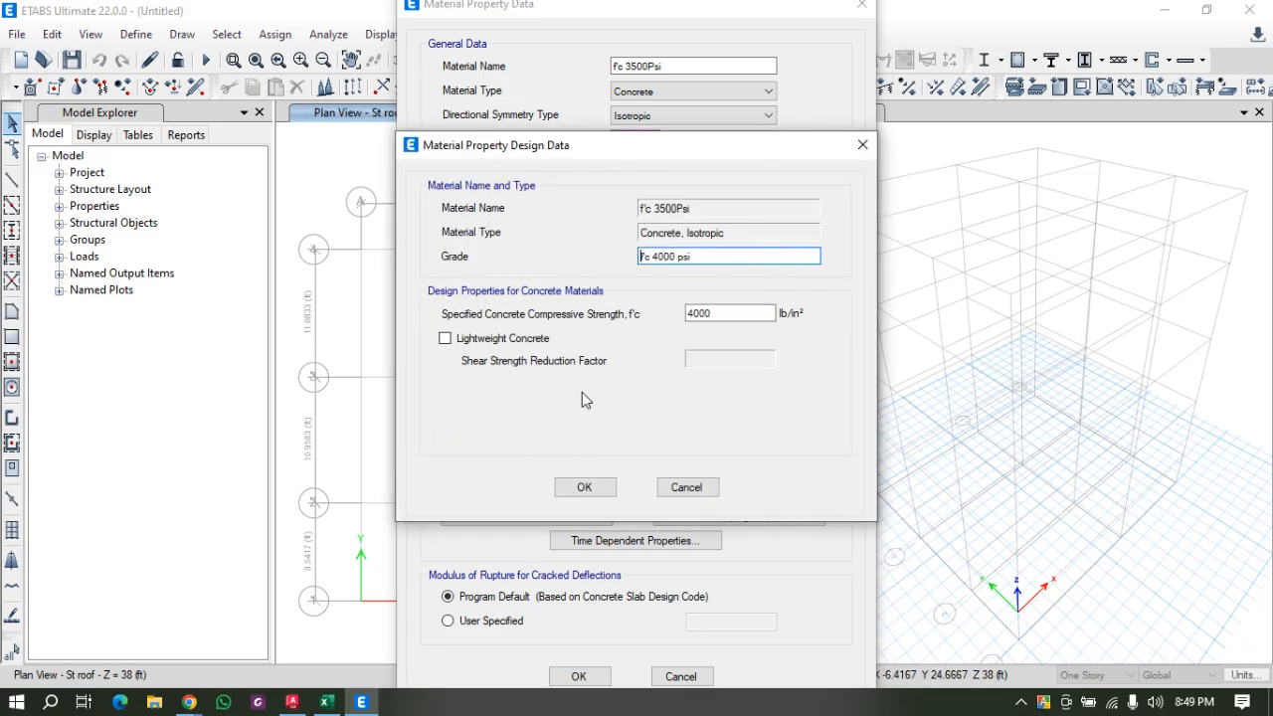
{"action": "double_click", "coordinate": [702, 315]}
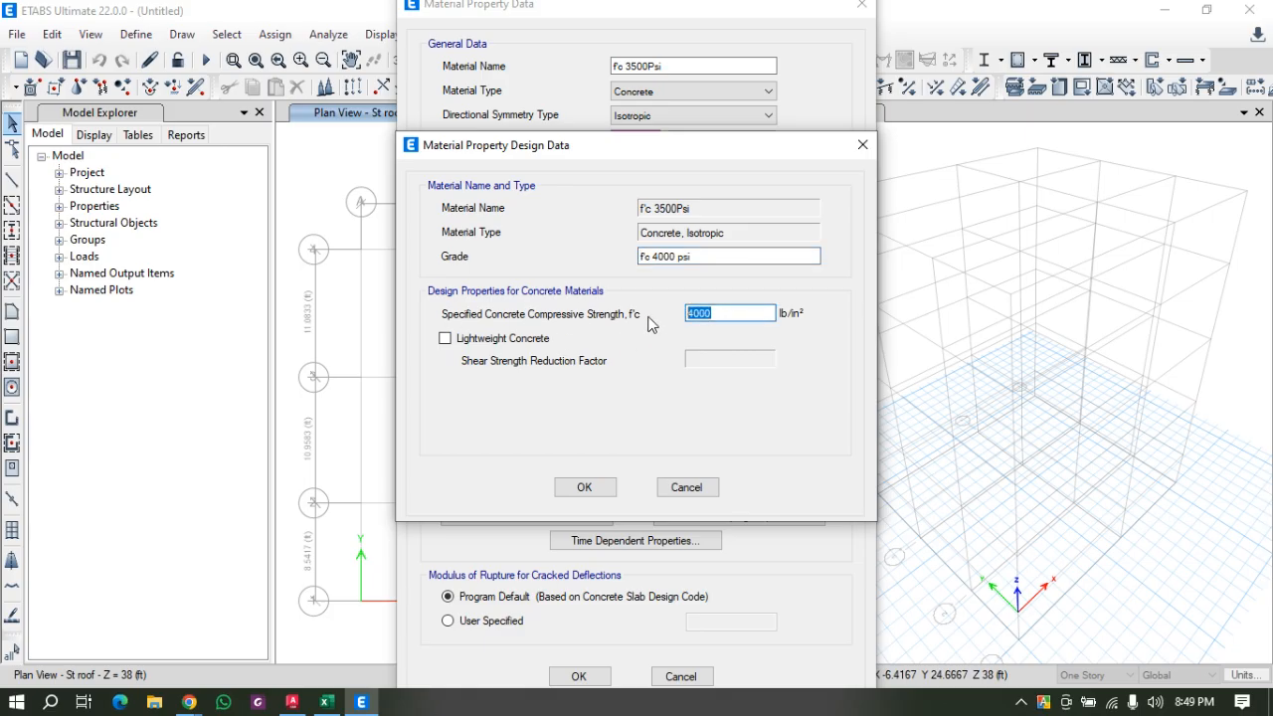
{"action": "type", "text": "35"}
{"action": "left_click", "coordinate": [583, 486]}
{"action": "left_click", "coordinate": [579, 676]}
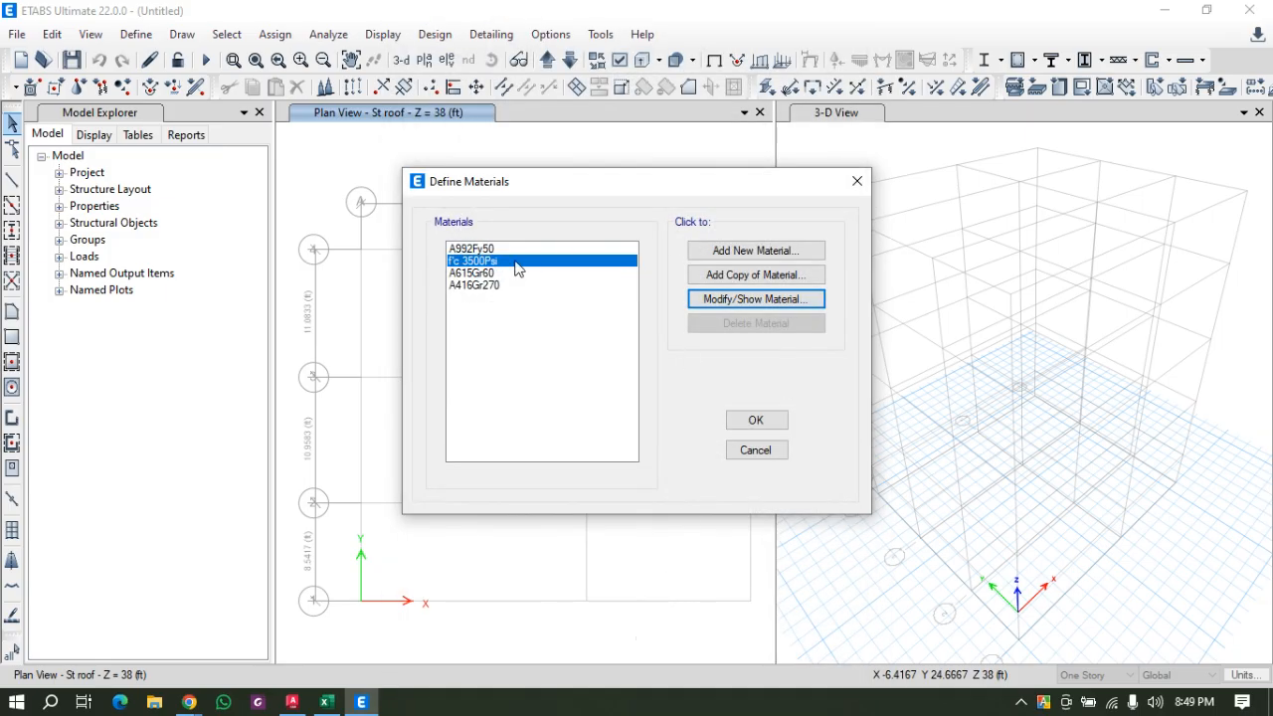
Open the A615Gr60 rebar material for modification and rename it as fy 60 ksi.
{"action": "left_click", "coordinate": [480, 274]}
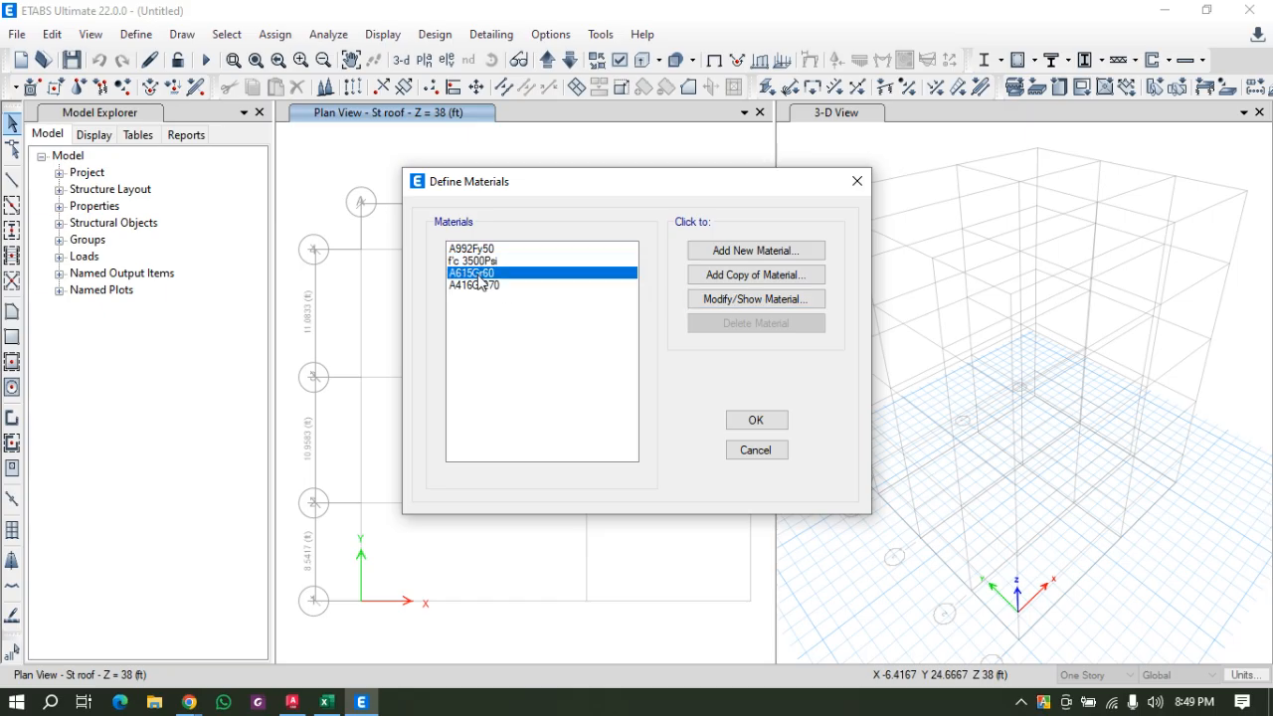
{"action": "left_click", "coordinate": [710, 298]}
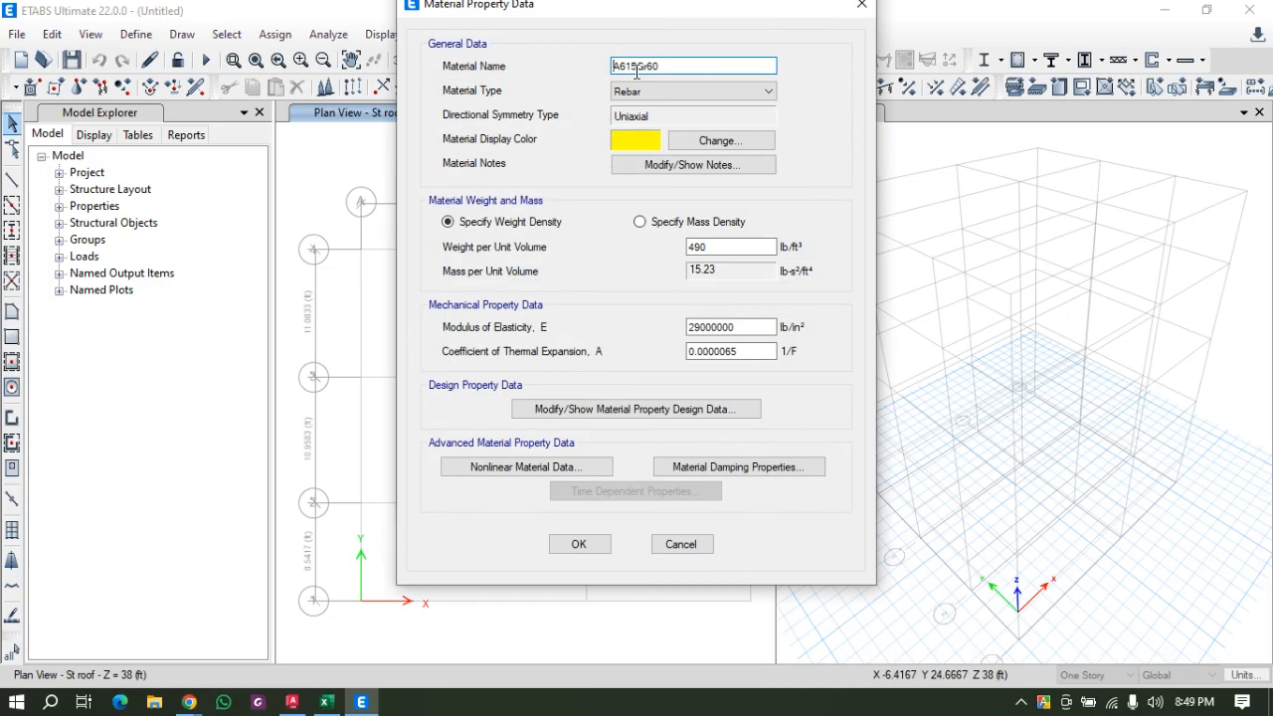
{"action": "left_click_drag", "start_coordinate": [668, 66], "coordinate": [523, 71]}
{"action": "type", "text": "fy 60 ksi"}
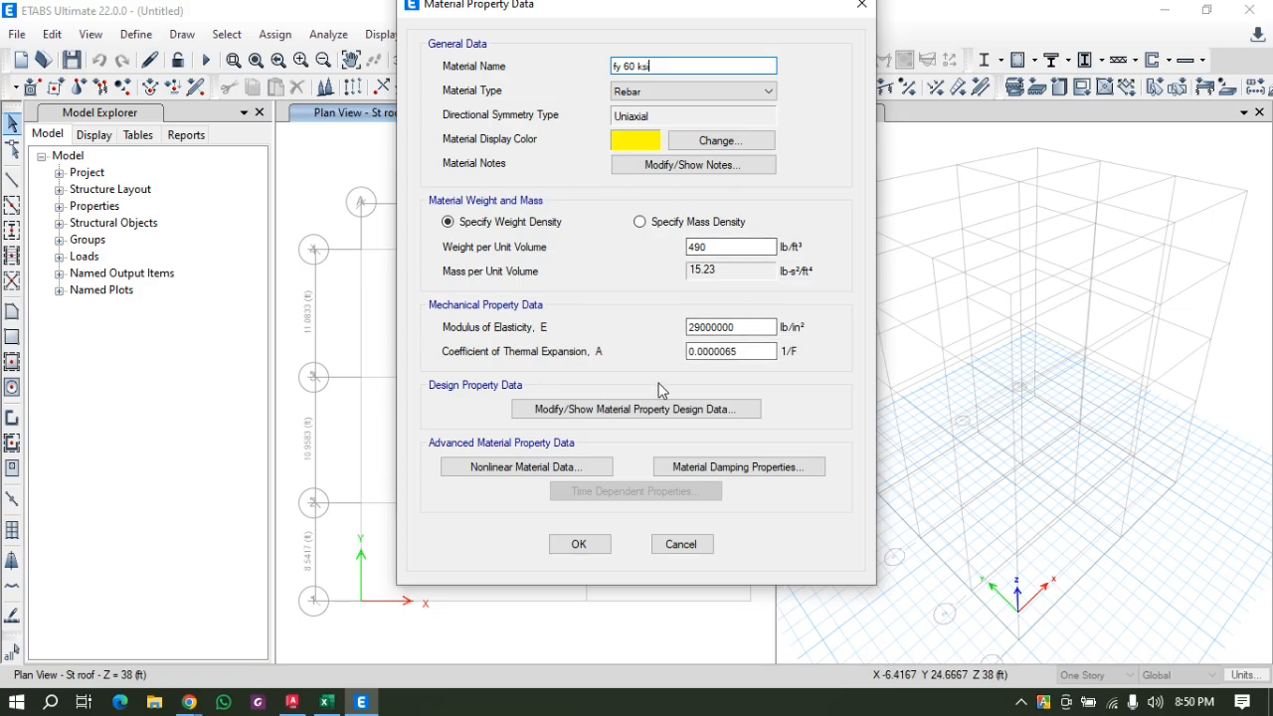
Switch to Excel and review the rebar yield and tensile strengths and the ASTM steel grade table on the Etabs input sheet.
{"action": "left_click", "coordinate": [327, 702]}
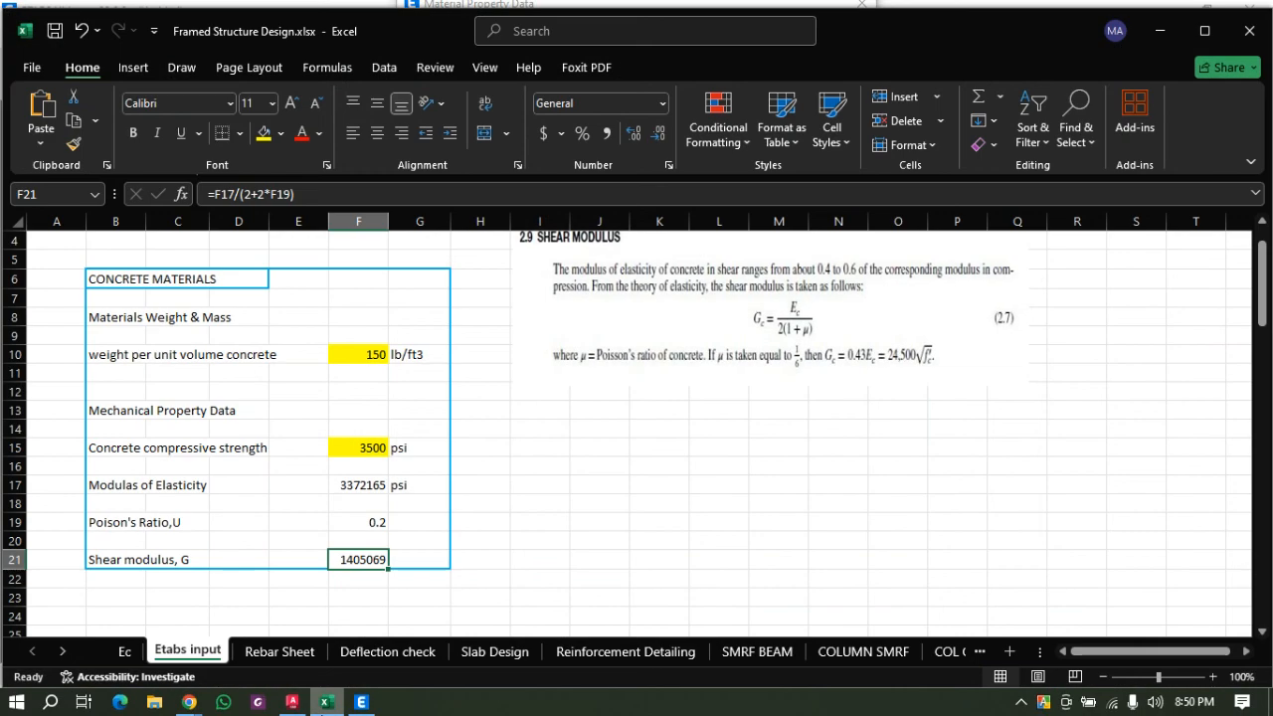
{"action": "left_click", "coordinate": [656, 485]}
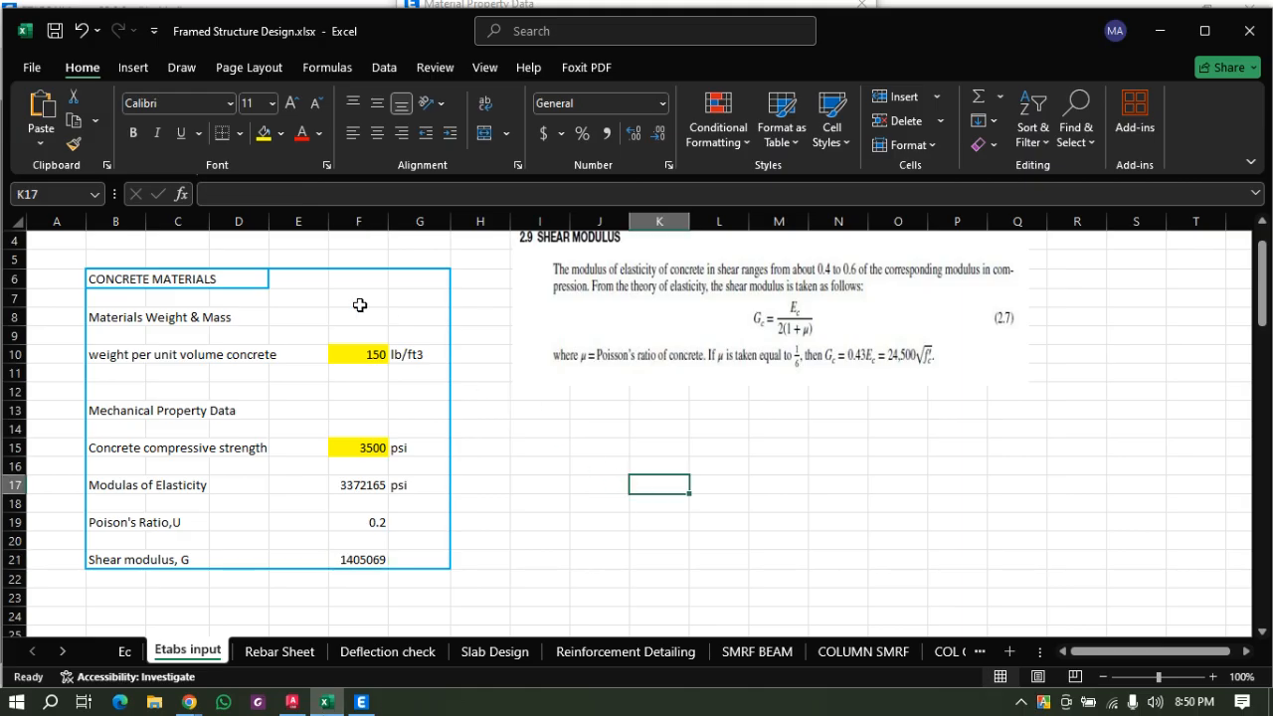
{"action": "scroll", "coordinate": [360, 306], "scroll_direction": "down", "scroll_amount": 2}
{"action": "scroll", "coordinate": [360, 305], "scroll_direction": "down", "scroll_amount": 4}
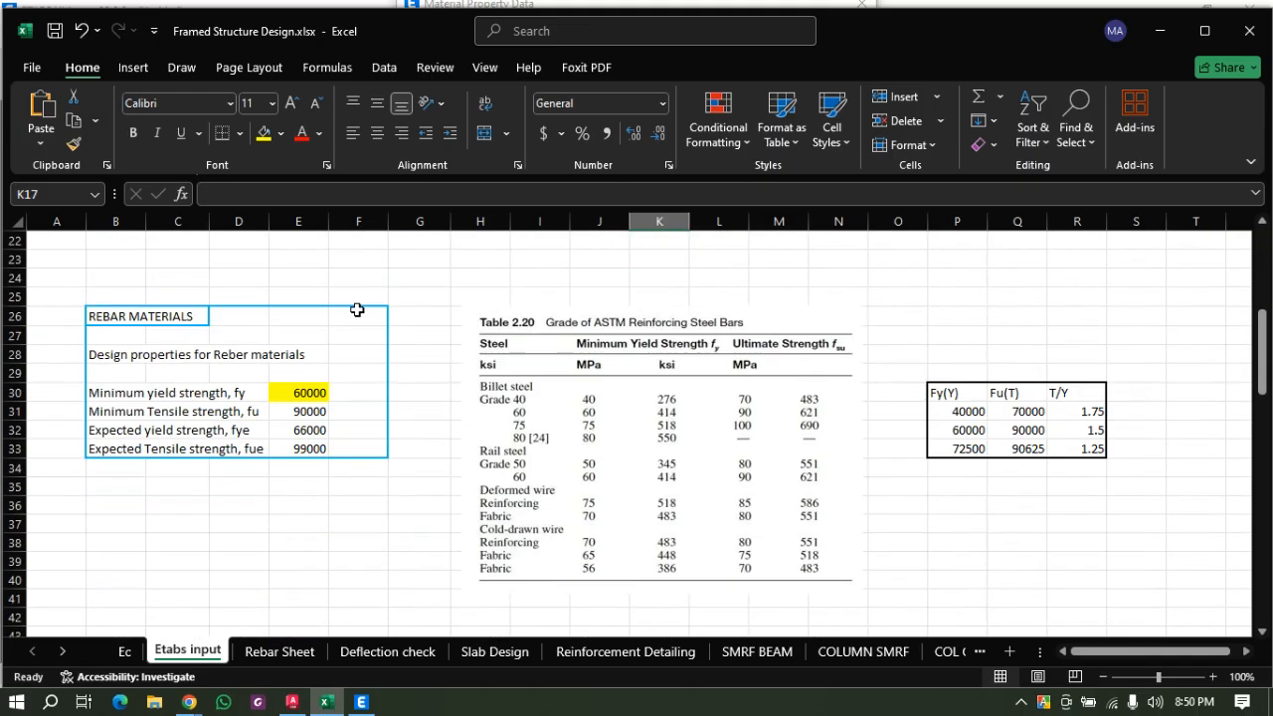
{"action": "left_click", "coordinate": [378, 560]}
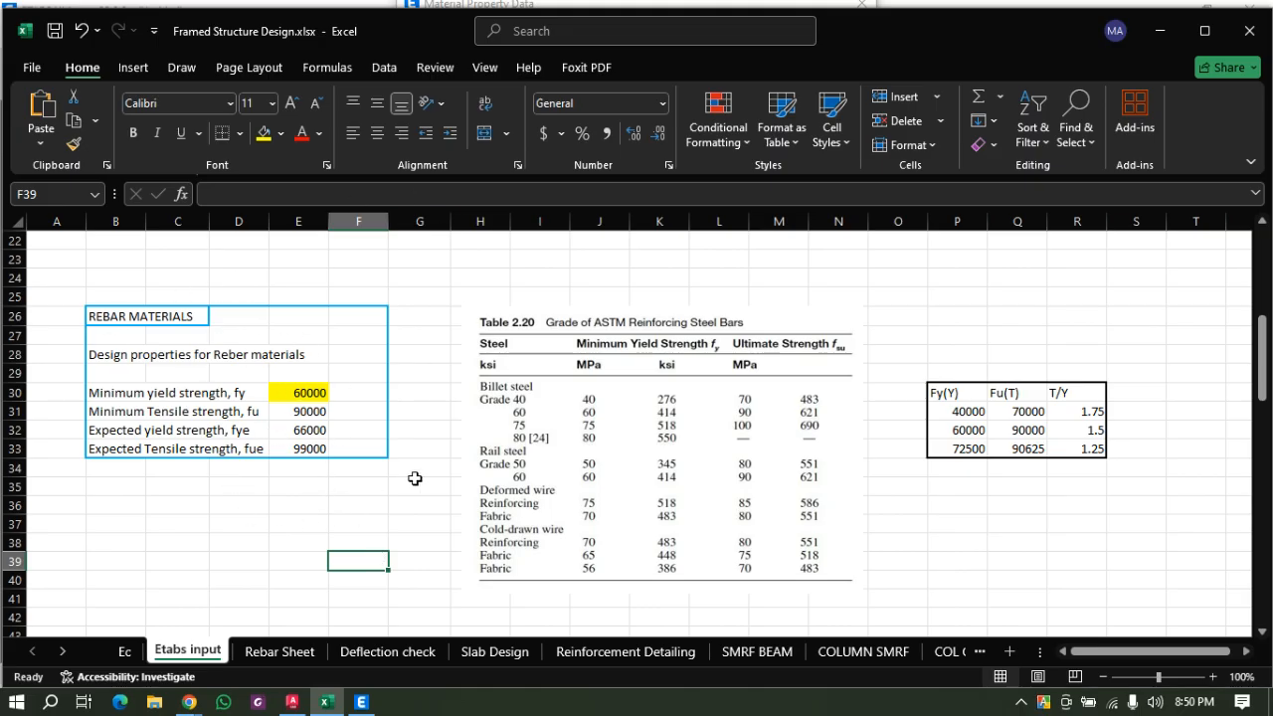
Switch to ETABS, check the rebar's weight density, elastic modulus and thermal expansion, and open its material property design data.
{"action": "left_click", "coordinate": [361, 702]}
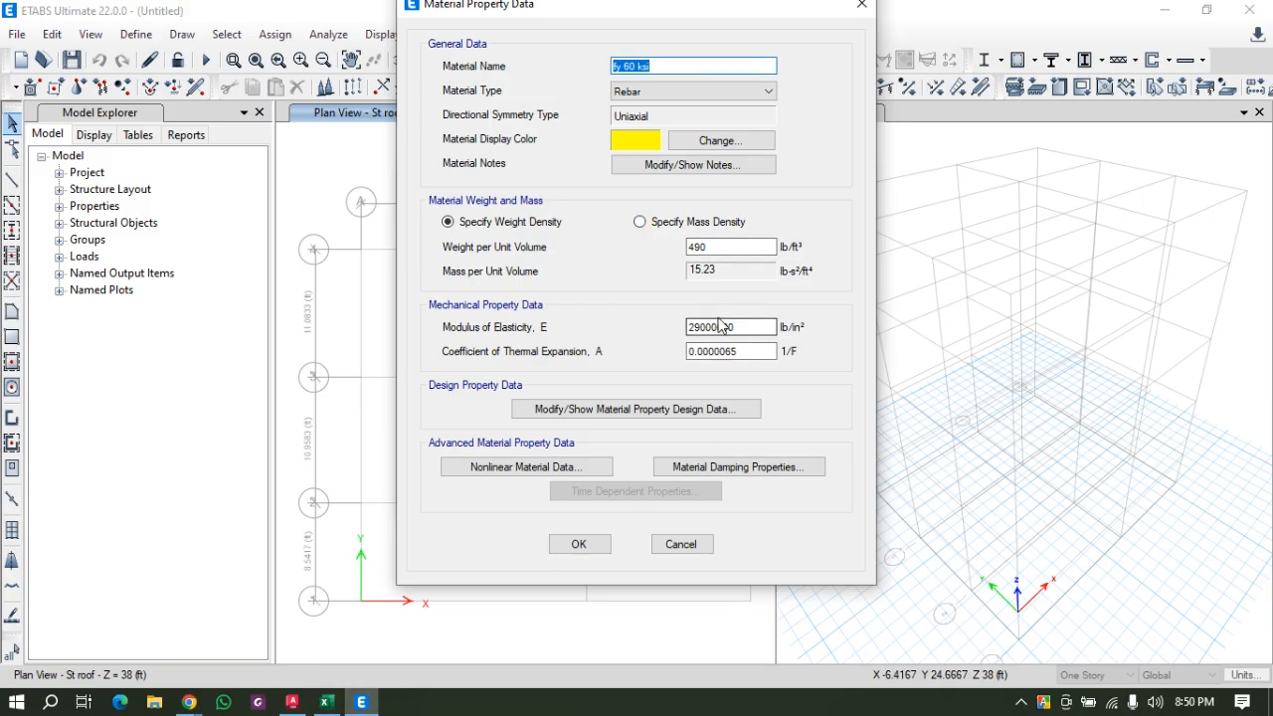
{"action": "left_click", "coordinate": [724, 247]}
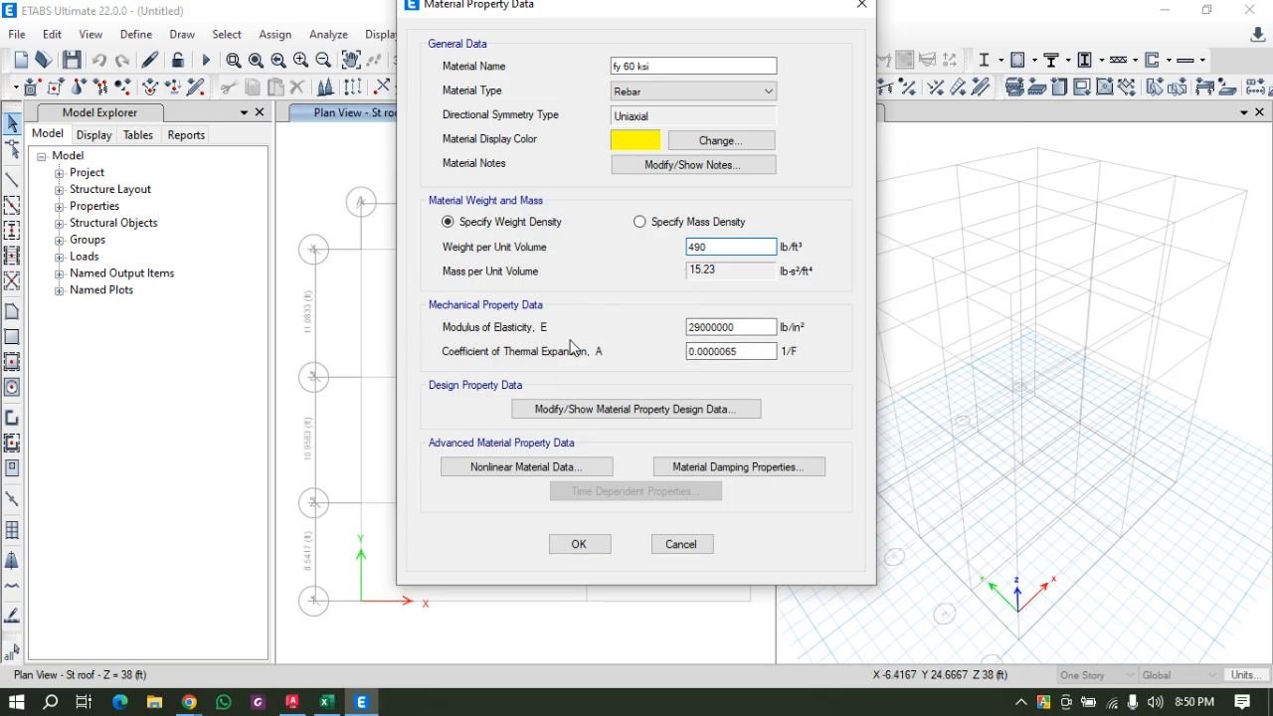
{"action": "left_click", "coordinate": [746, 331]}
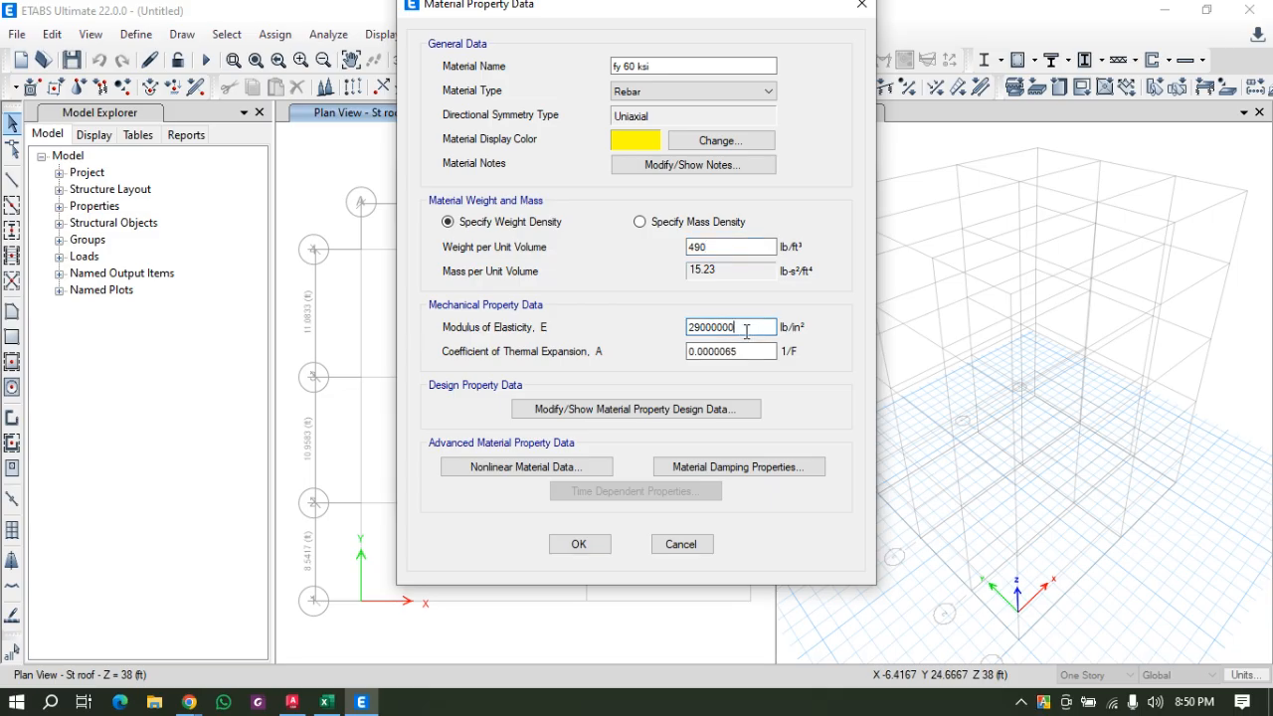
{"action": "left_click", "coordinate": [754, 351]}
{"action": "left_click", "coordinate": [537, 410]}
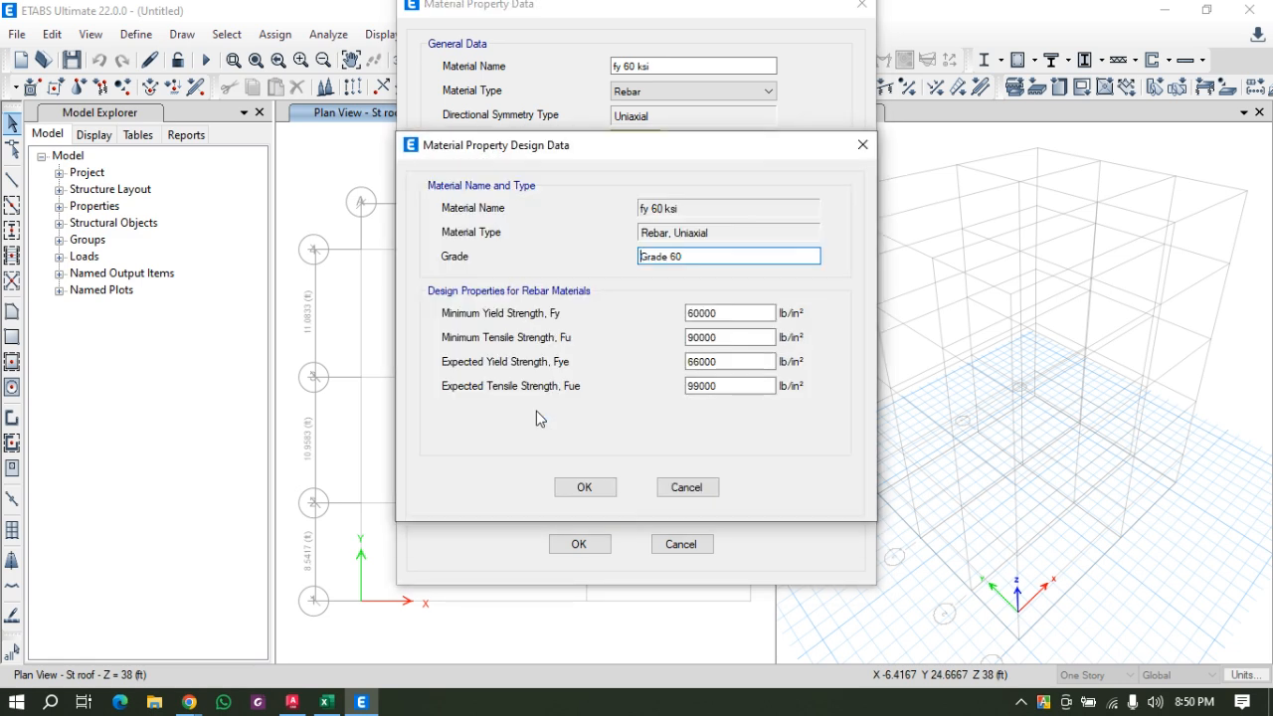
Examine the minimum and expected yield and tensile strengths in the fy 60 ksi rebar's design data.
{"action": "left_click_drag", "start_coordinate": [782, 145], "coordinate": [671, 145]}
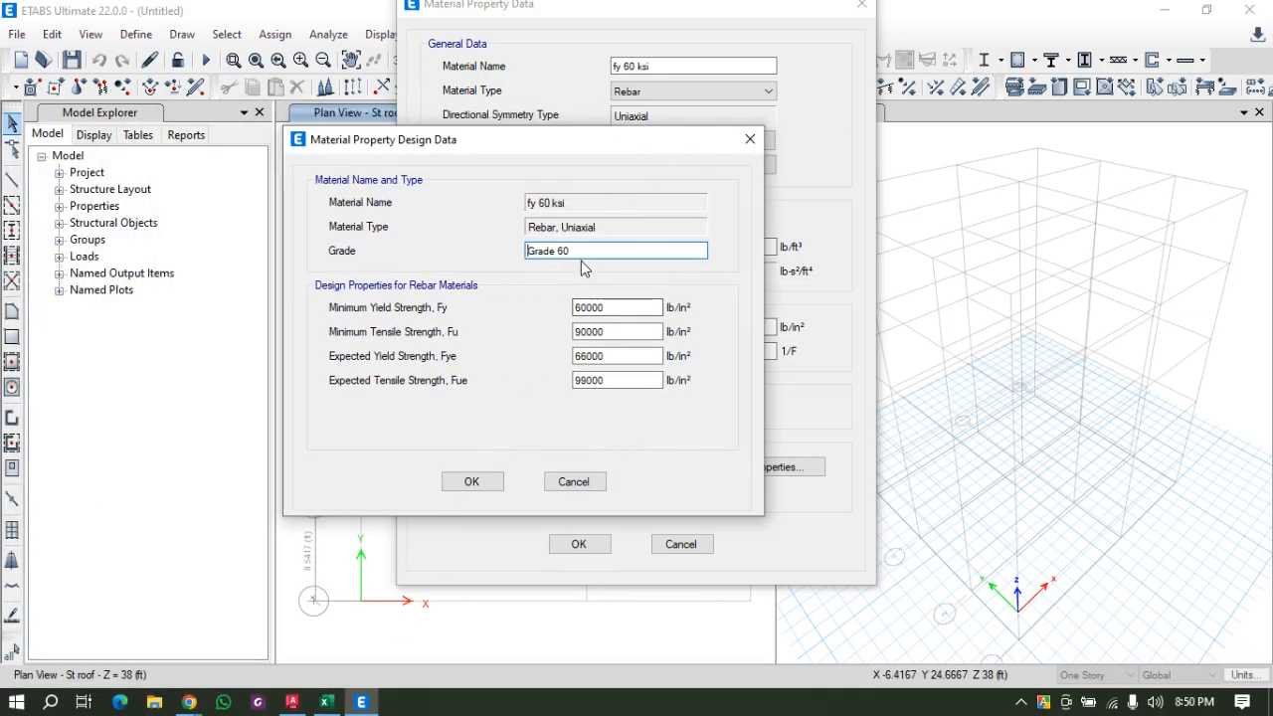
{"action": "double_click", "coordinate": [593, 308]}
{"action": "double_click", "coordinate": [617, 332]}
{"action": "double_click", "coordinate": [593, 355]}
{"action": "double_click", "coordinate": [593, 380]}
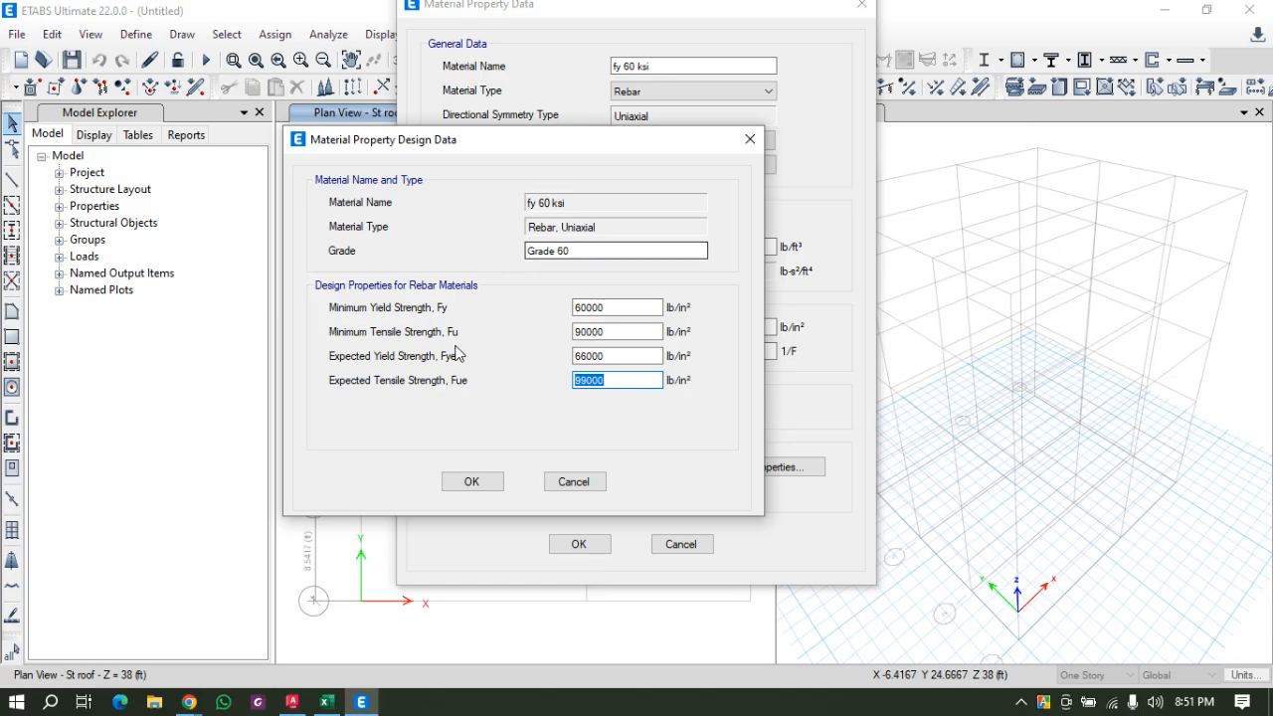
{"action": "left_click", "coordinate": [647, 355]}
{"action": "left_click", "coordinate": [619, 308]}
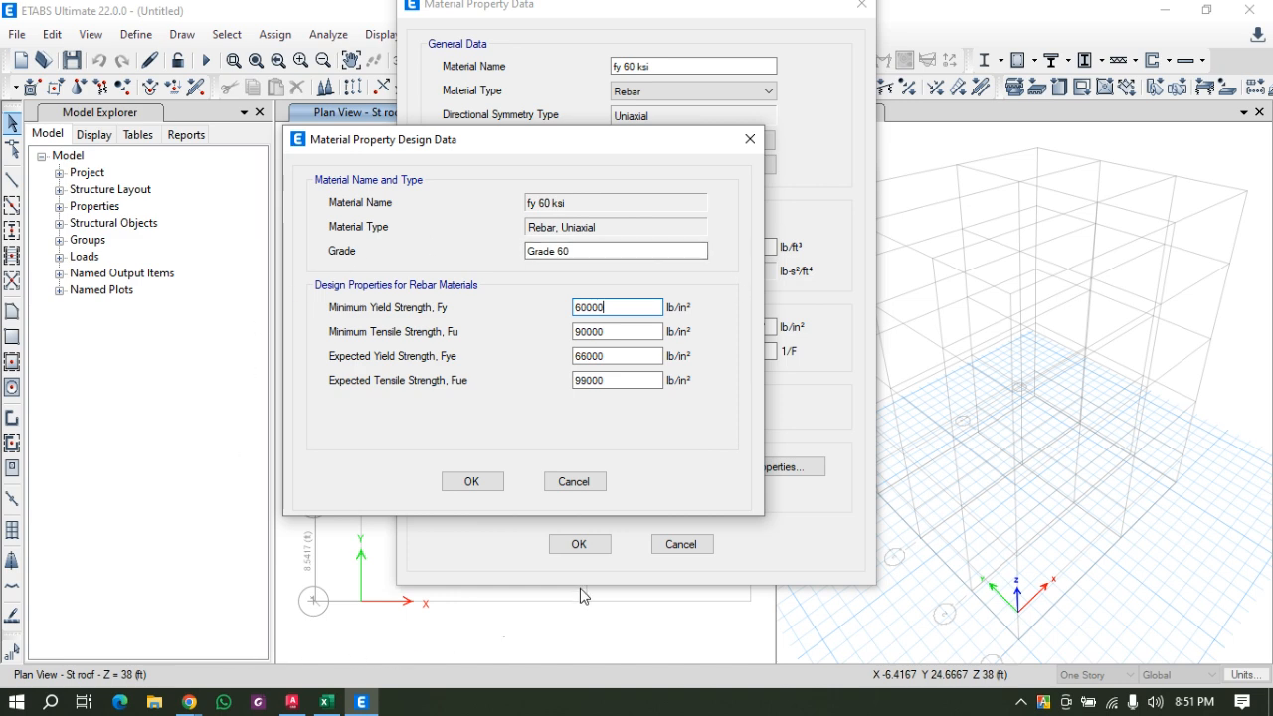
{"action": "left_click_drag", "start_coordinate": [453, 146], "coordinate": [565, 159]}
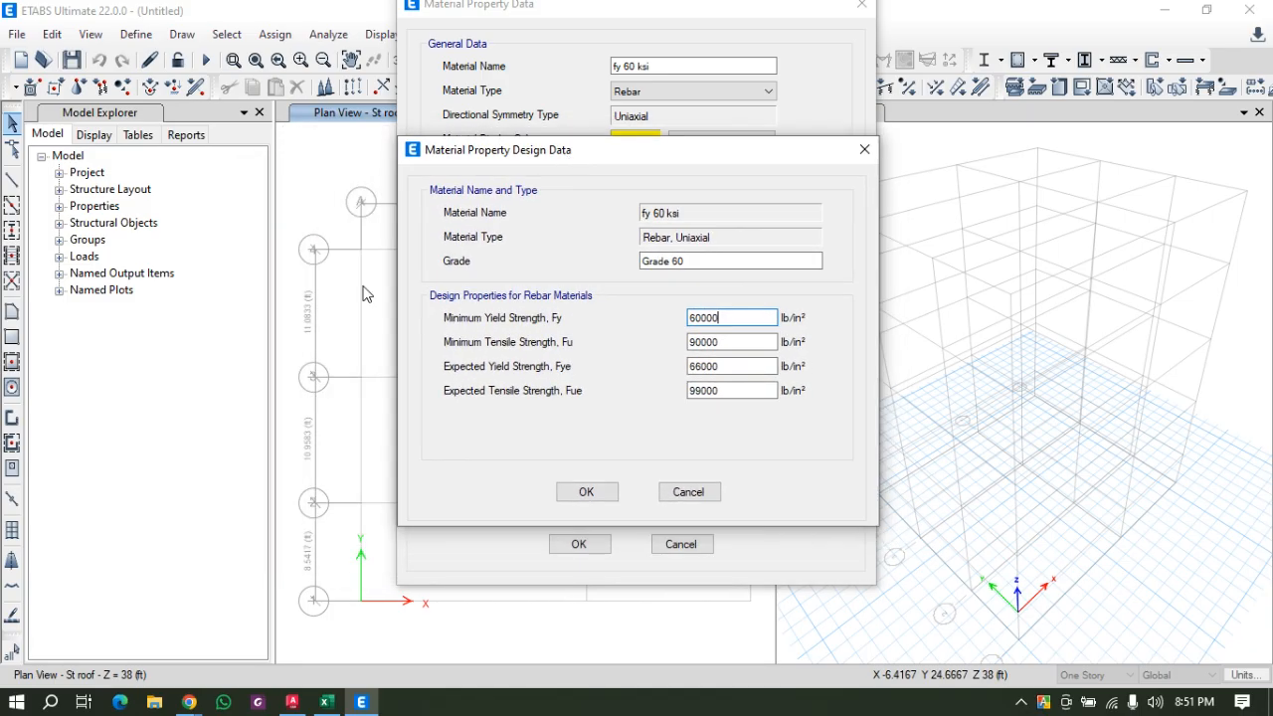
Switch to Excel and examine the table of ASTM reinforcing steel grades on the Etabs input sheet.
{"action": "mouse_move", "coordinate": [200, 704]}
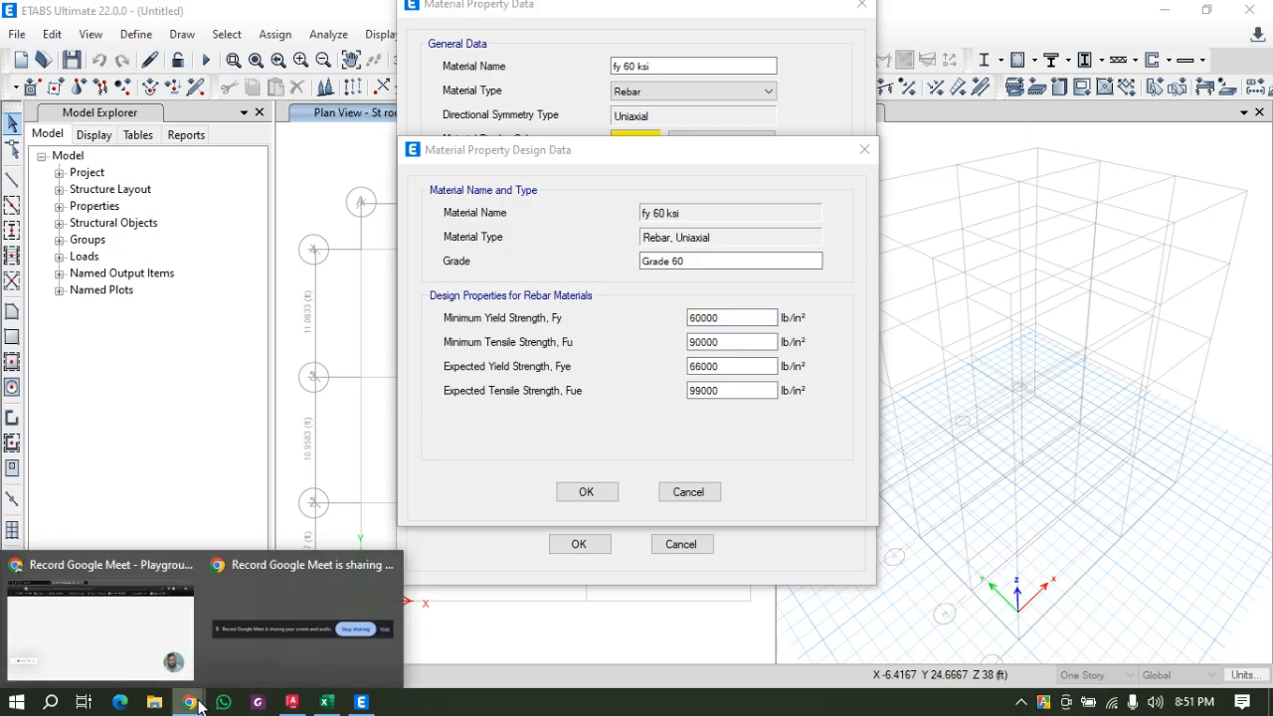
{"action": "left_click", "coordinate": [326, 702]}
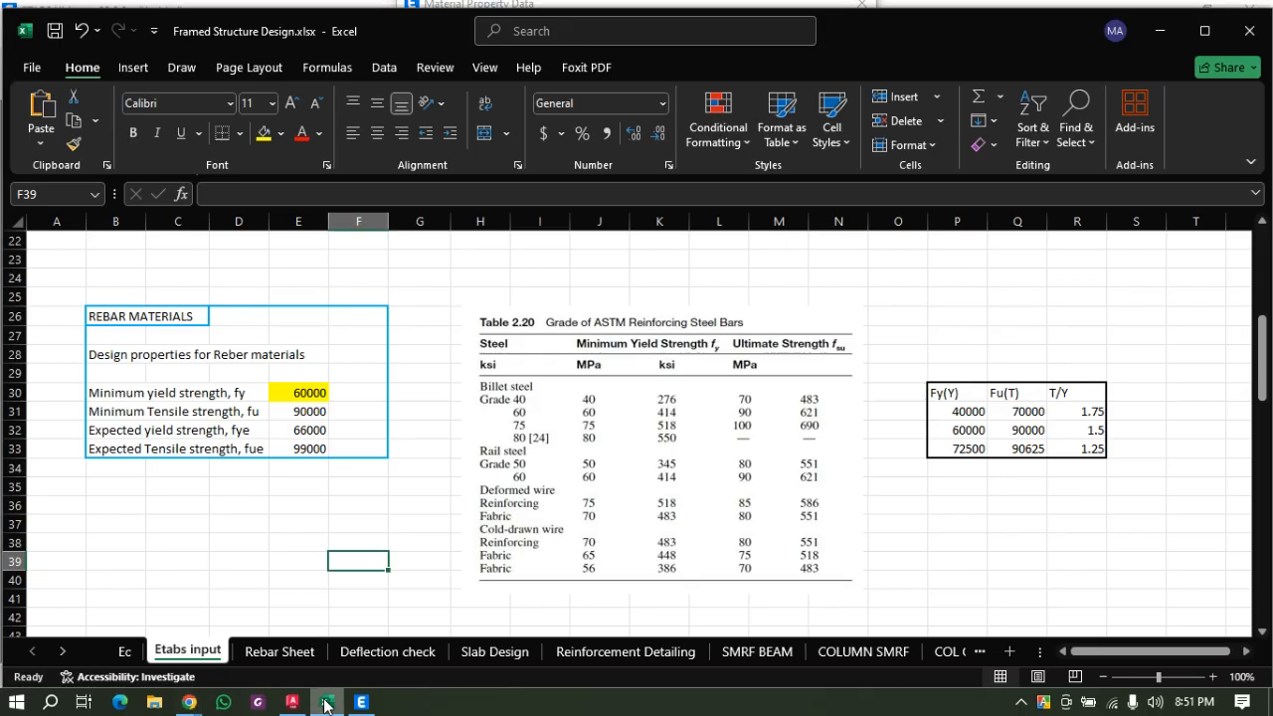
{"action": "left_click", "coordinate": [201, 575]}
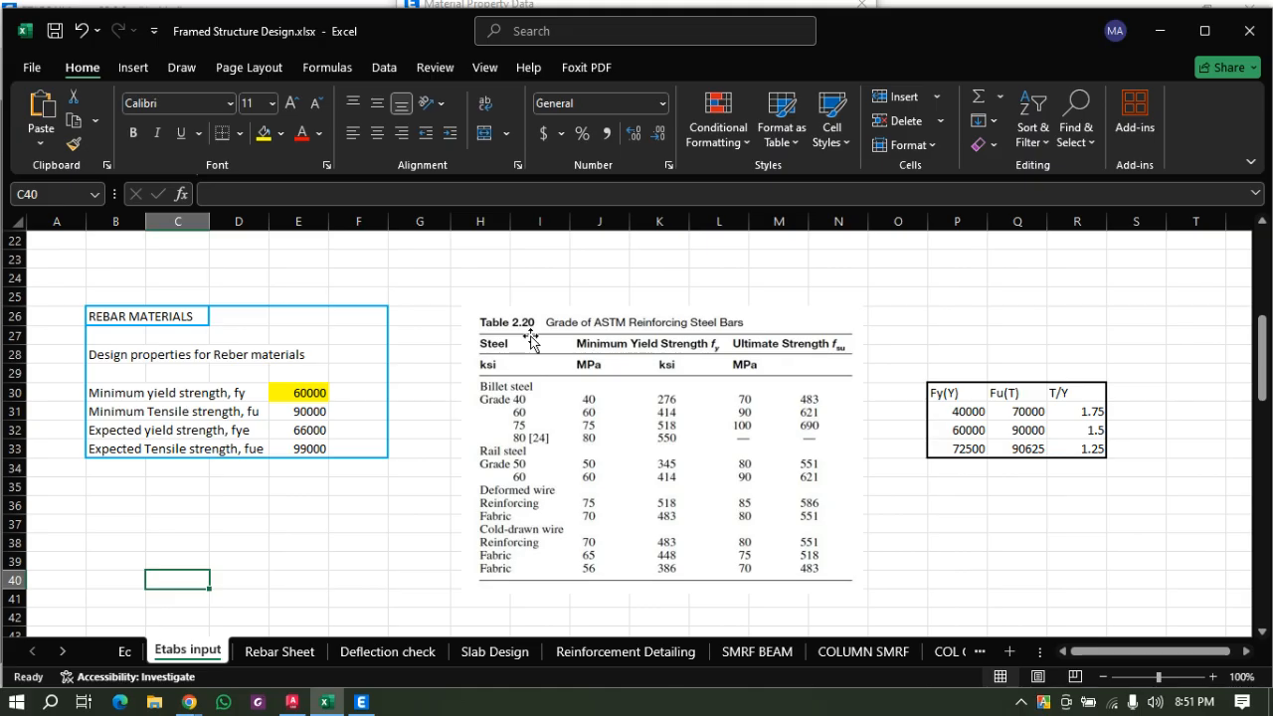
{"action": "left_click", "coordinate": [999, 560]}
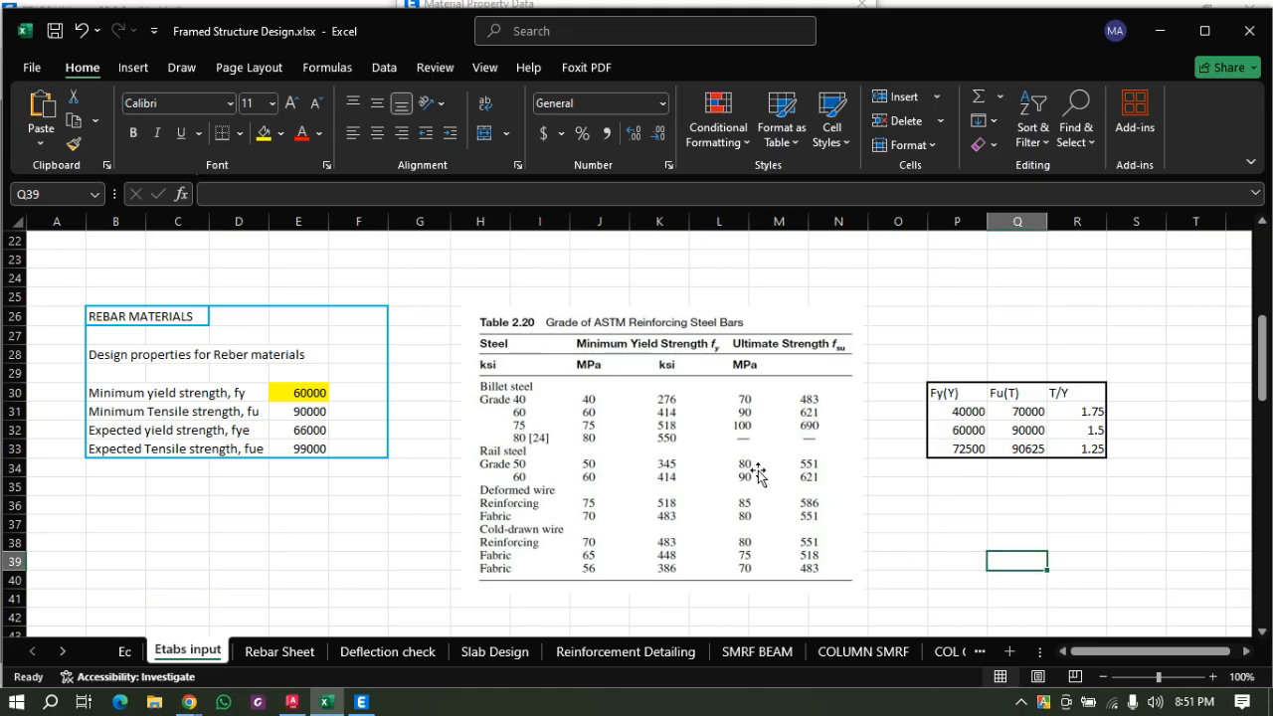
{"action": "scroll", "coordinate": [758, 475], "scroll_direction": "down", "scroll_amount": 2}
{"action": "scroll", "coordinate": [758, 475], "scroll_direction": "up", "scroll_amount": 2}
{"action": "left_click", "coordinate": [756, 474]}
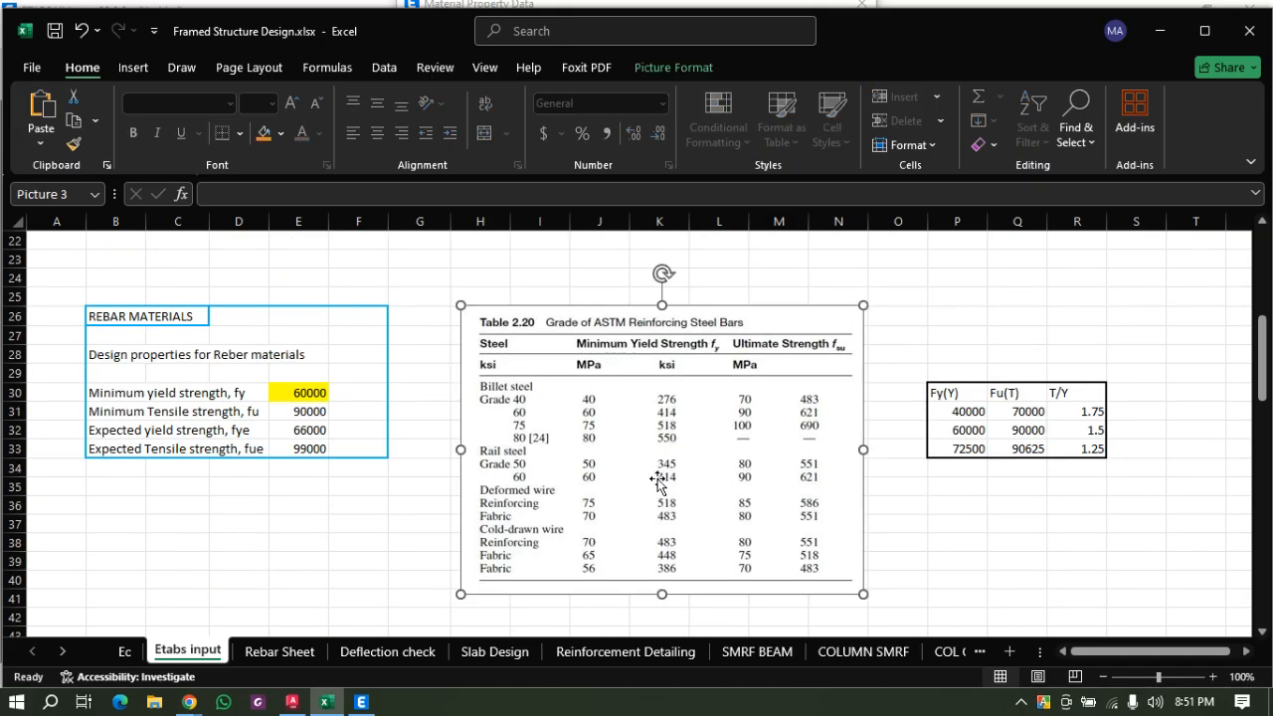
{"action": "left_click", "coordinate": [1028, 294]}
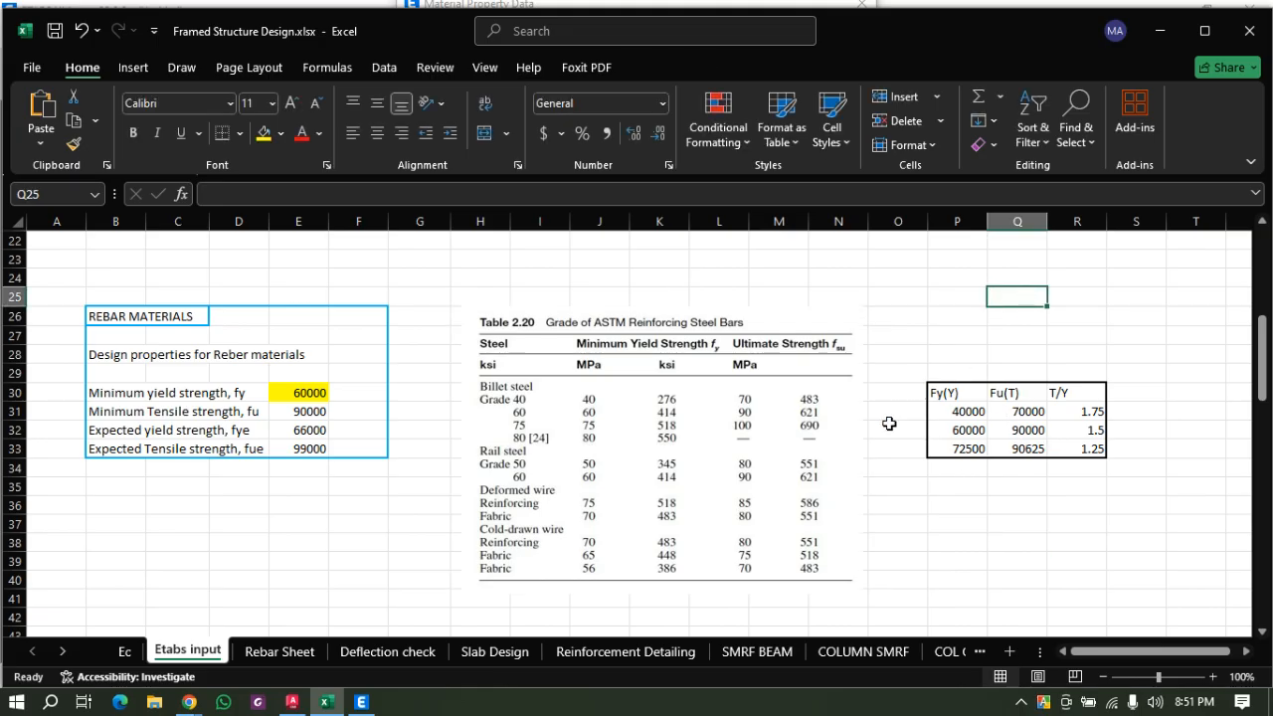
Examine the tensile-to-yield ratios of the 40000, 60000 and 72500 yield strengths in the Fy, Fu and T/Y table.
{"action": "left_click", "coordinate": [957, 411]}
{"action": "left_click", "coordinate": [1079, 410]}
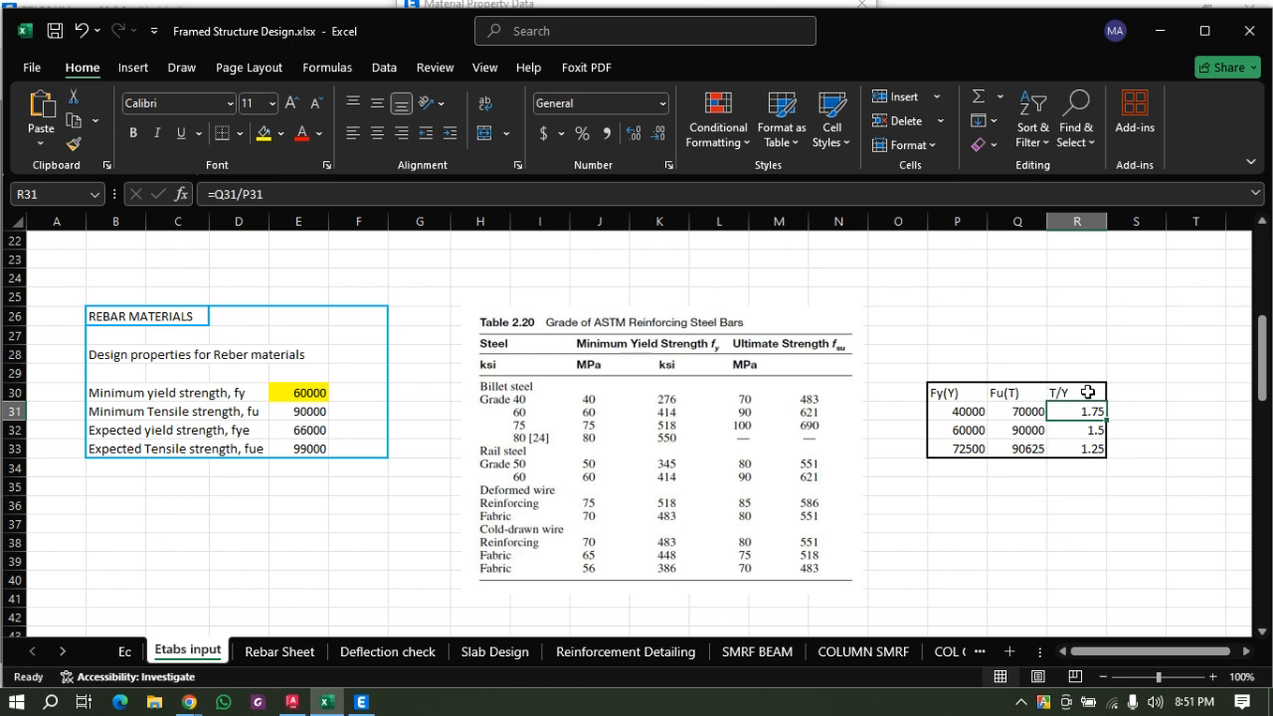
{"action": "left_click", "coordinate": [964, 430]}
{"action": "left_click", "coordinate": [1094, 432]}
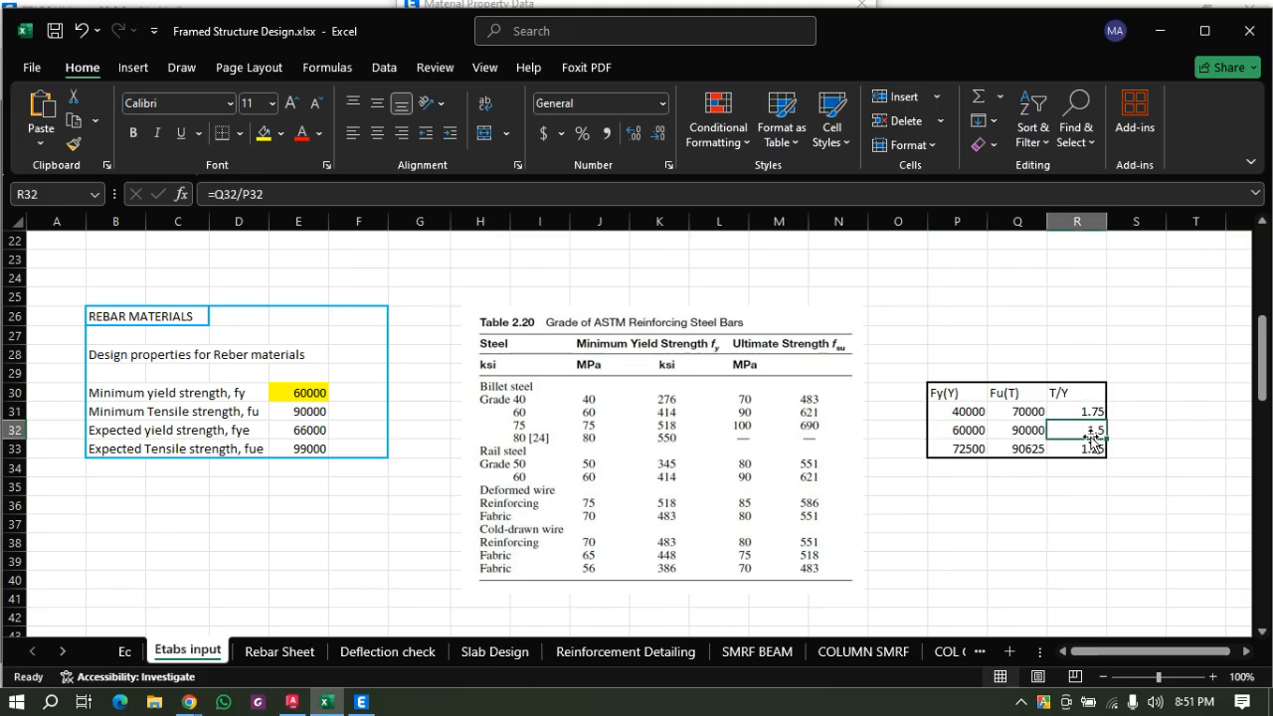
{"action": "left_click", "coordinate": [957, 448]}
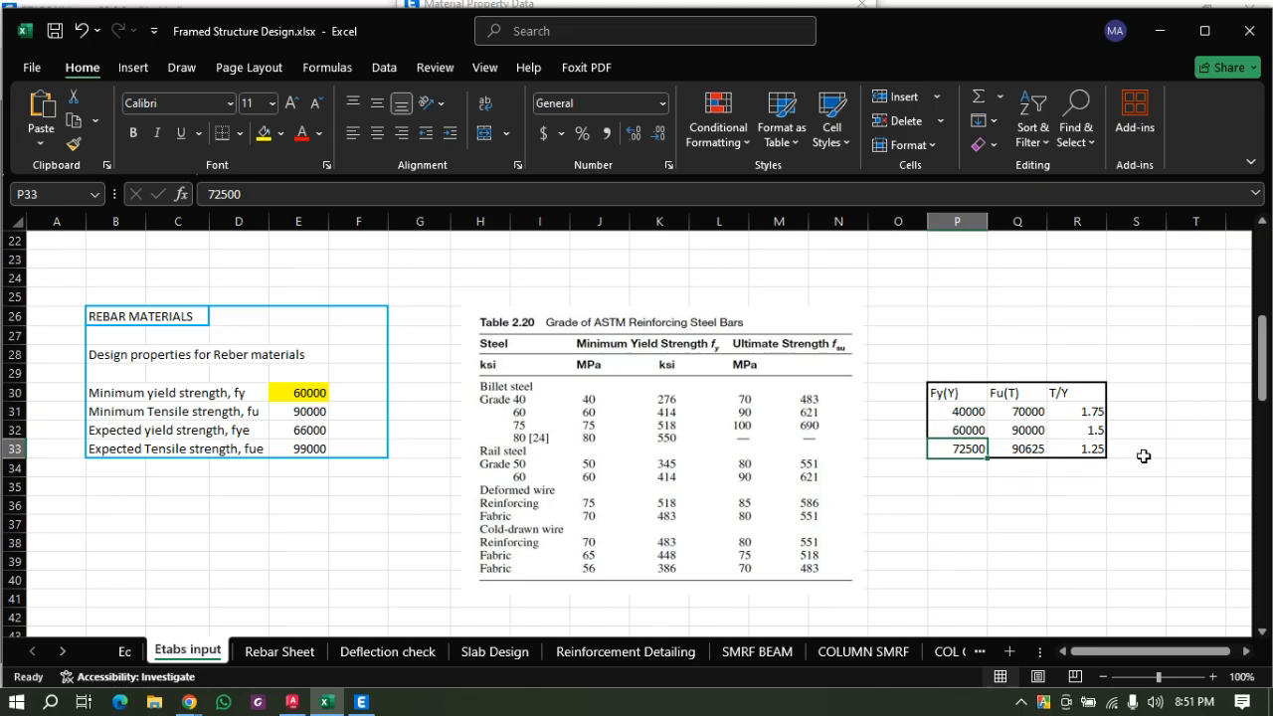
{"action": "left_click", "coordinate": [1092, 446]}
{"action": "left_click", "coordinate": [1080, 540]}
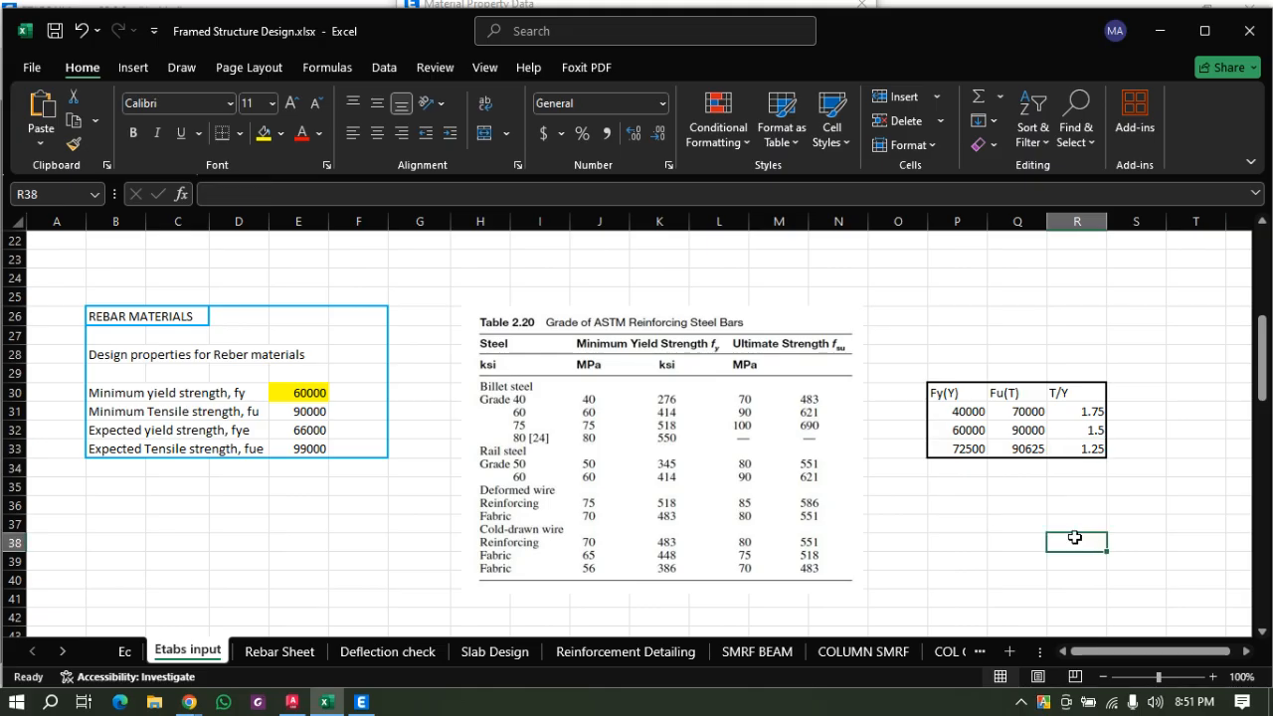
{"action": "left_click", "coordinate": [1190, 414]}
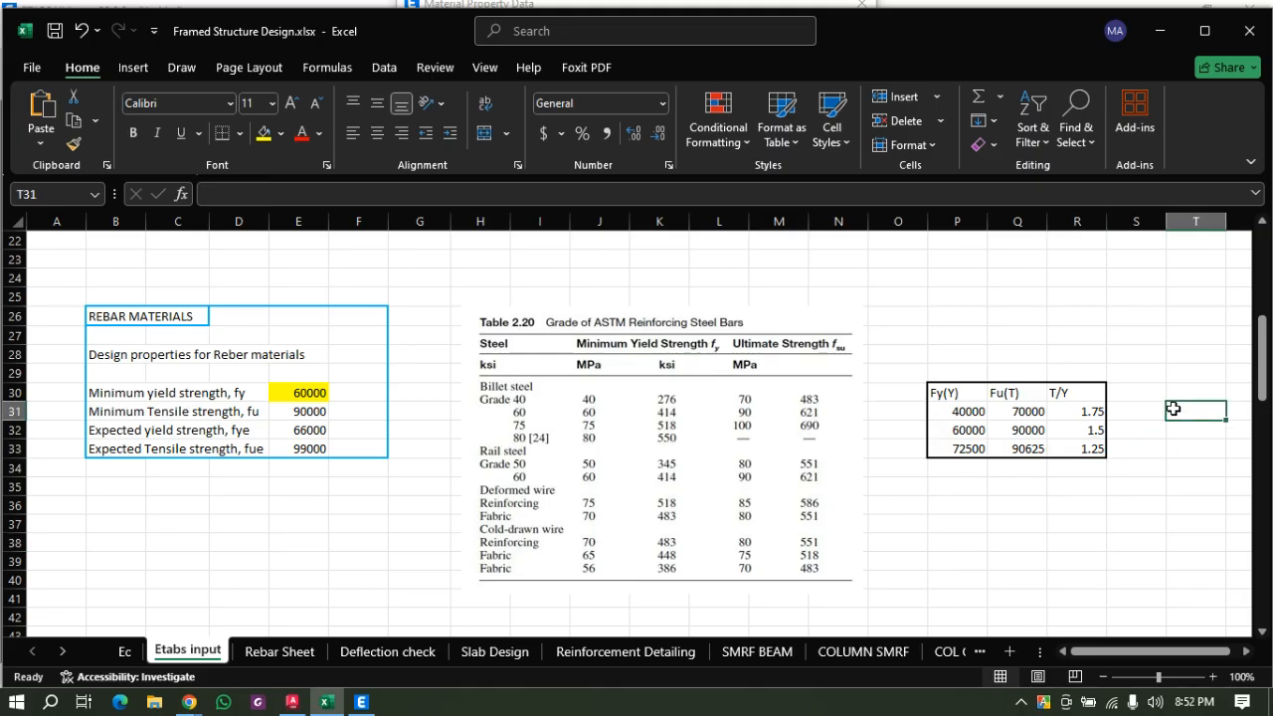
{"action": "left_click", "coordinate": [907, 314]}
{"action": "mouse_move", "coordinate": [906, 314]}
{"action": "left_mouse_down"}
{"action": "mouse_move", "coordinate": [1057, 471]}
{"action": "mouse_move", "coordinate": [1108, 511]}
{"action": "mouse_move", "coordinate": [1133, 498]}
{"action": "left_mouse_up"}
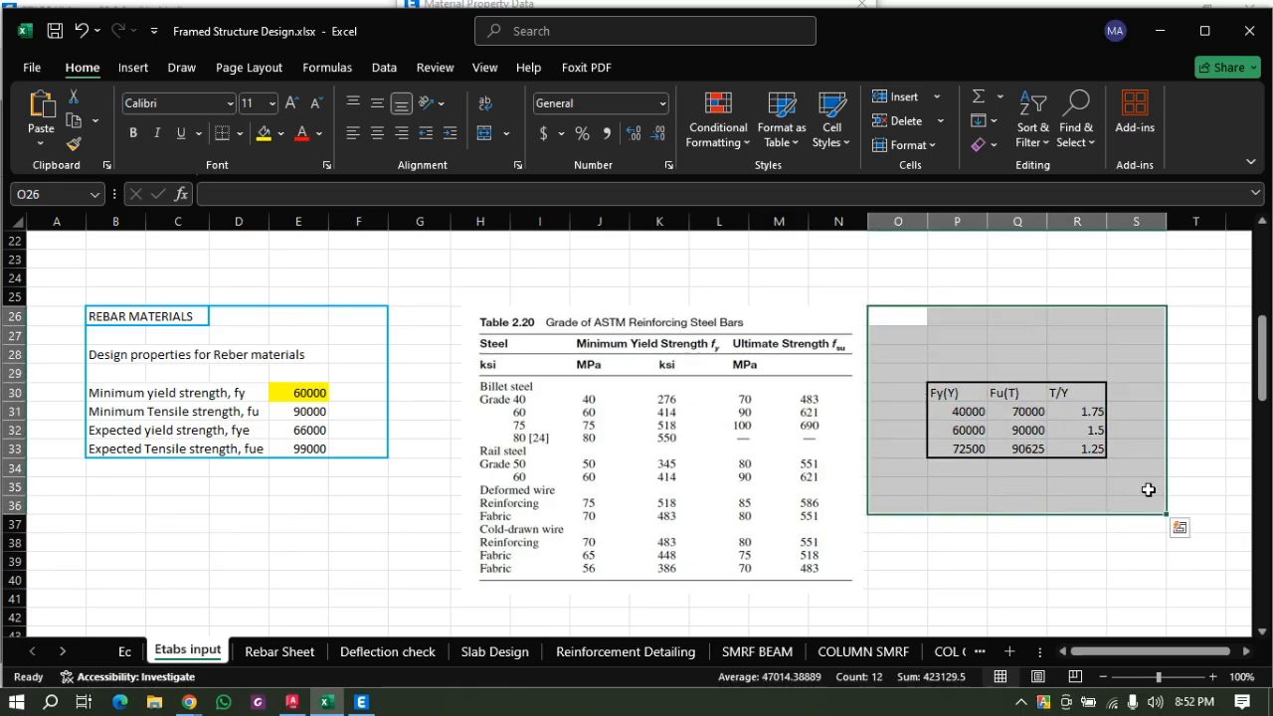
{"action": "left_click", "coordinate": [1190, 406]}
{"action": "left_click", "coordinate": [1006, 358]}
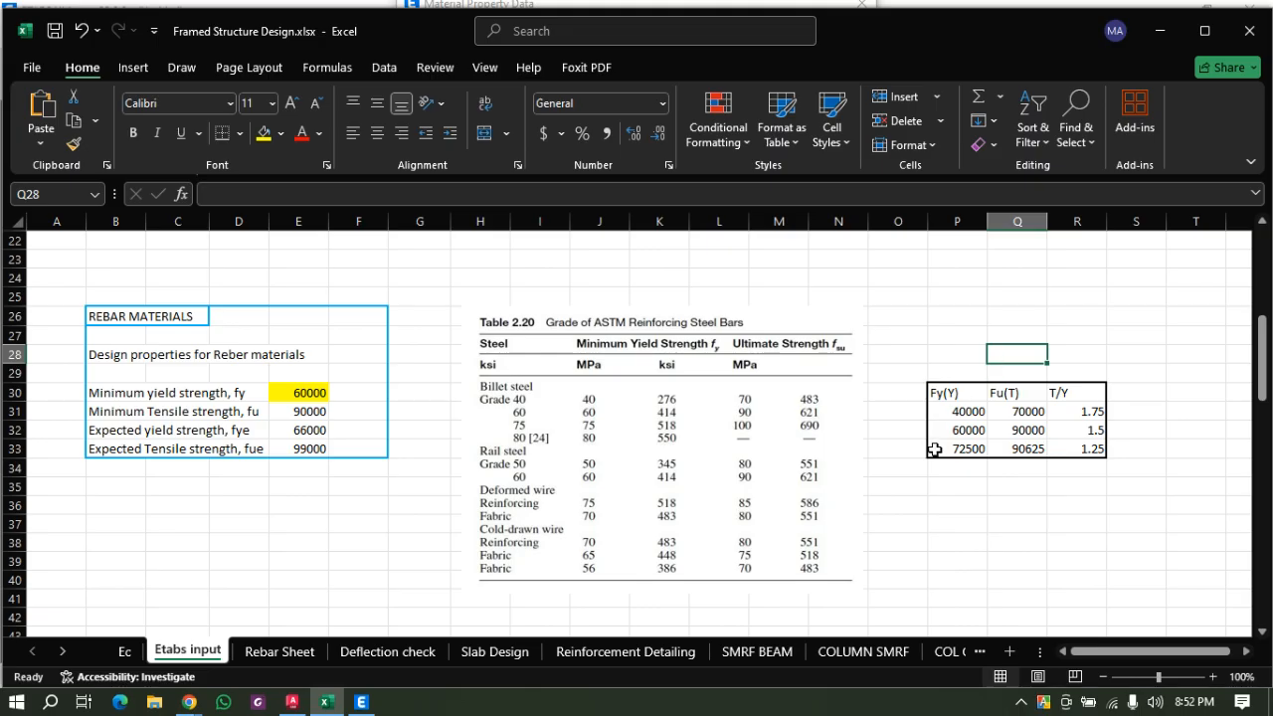
{"action": "left_click", "coordinate": [951, 429]}
{"action": "left_click", "coordinate": [1062, 430]}
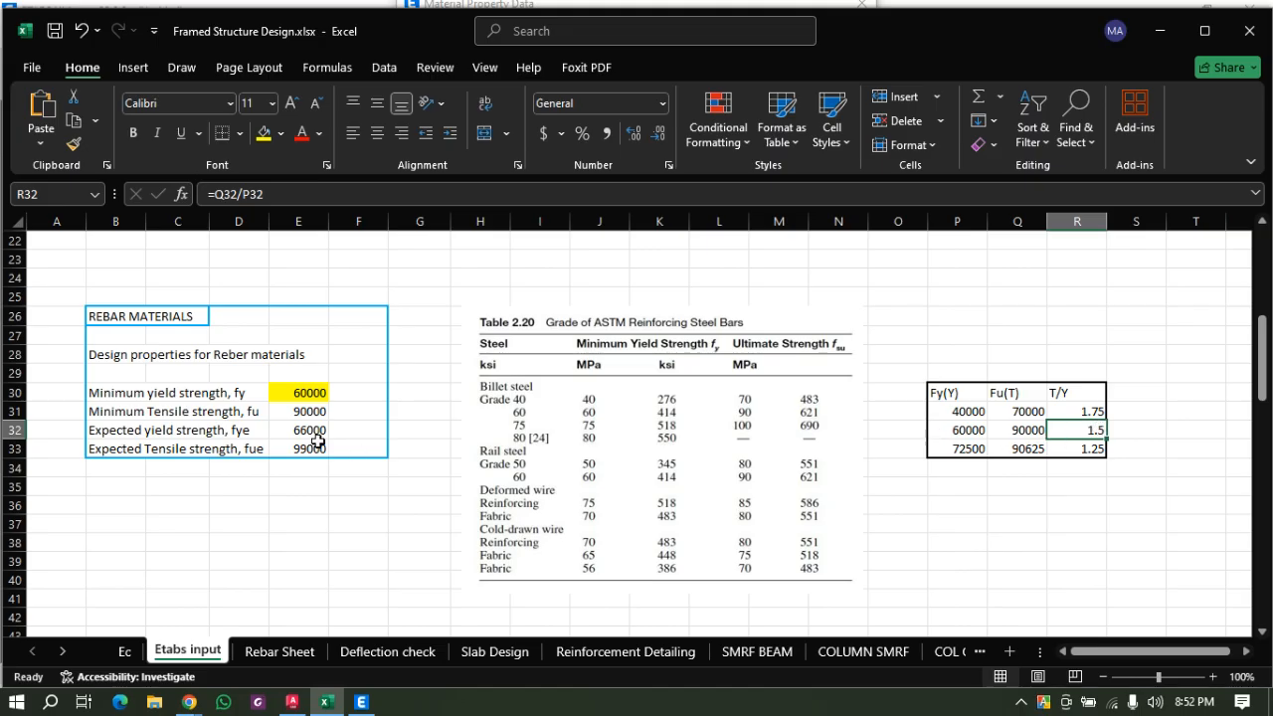
Try 72500 as the minimum yield strength in the rebar materials block twice, restoring 60000 each time.
{"action": "left_click", "coordinate": [315, 497]}
{"action": "left_click", "coordinate": [312, 393]}
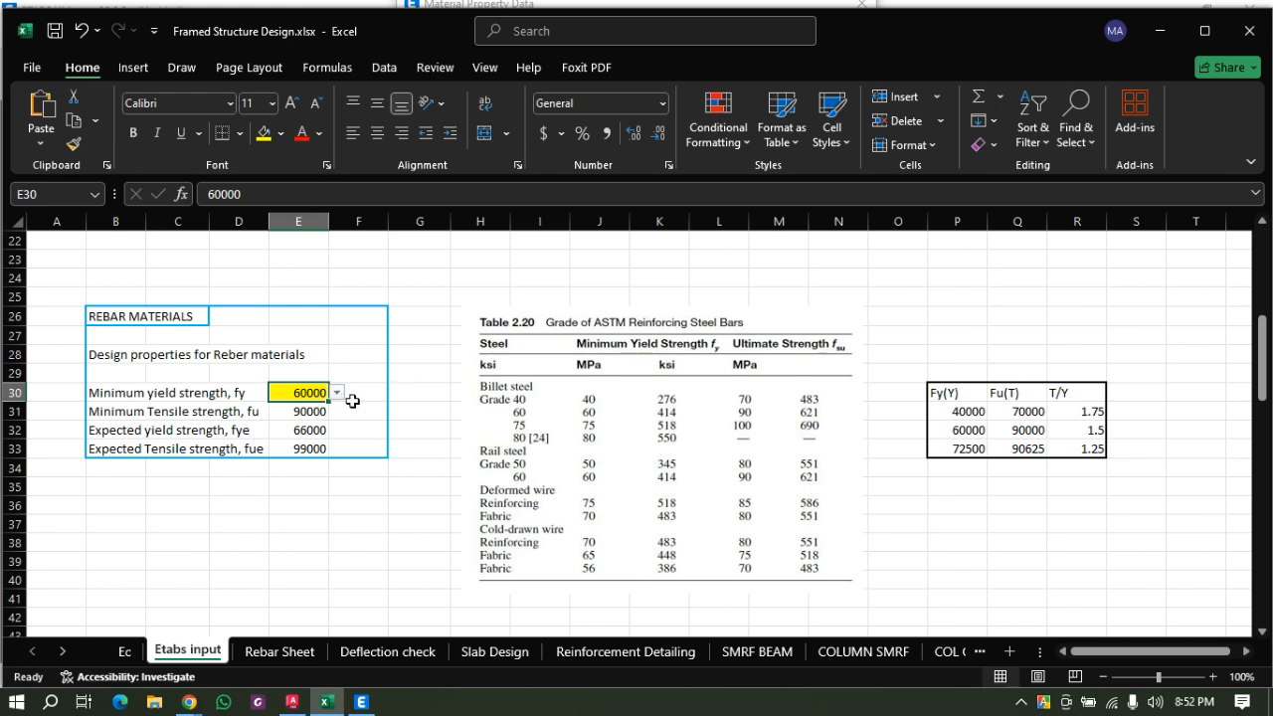
{"action": "left_click", "coordinate": [337, 393]}
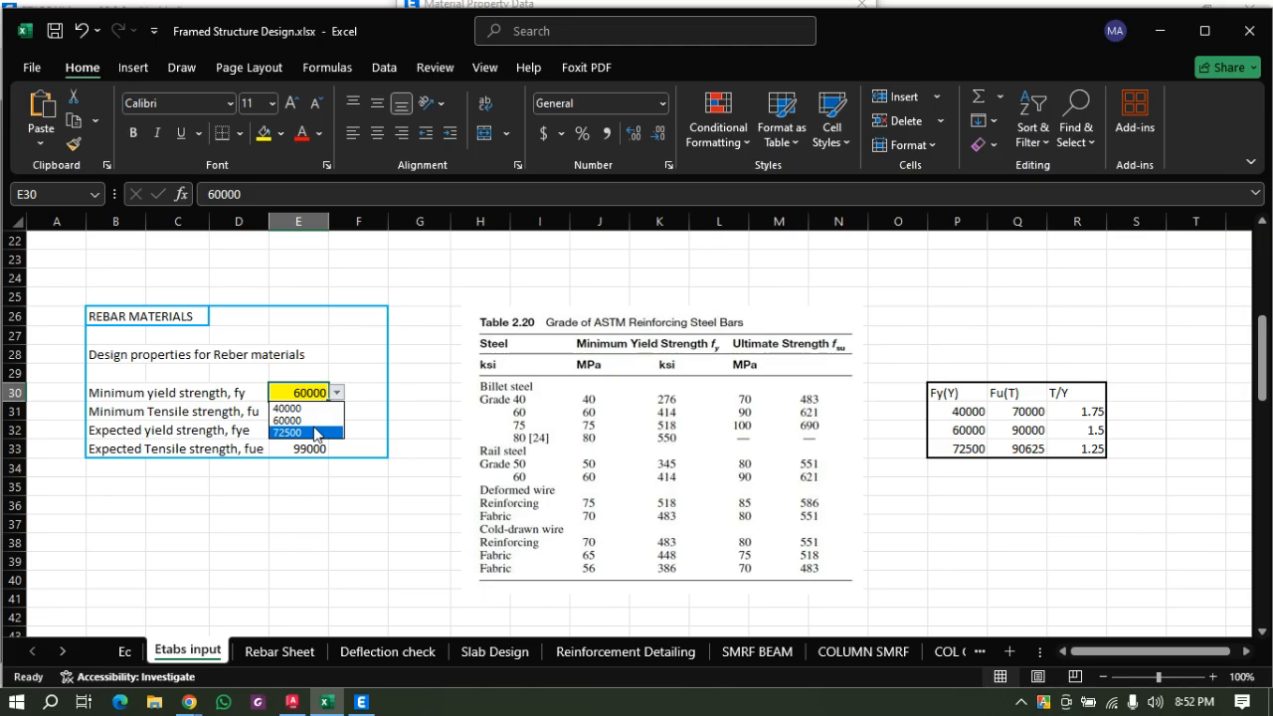
{"action": "left_click", "coordinate": [314, 433]}
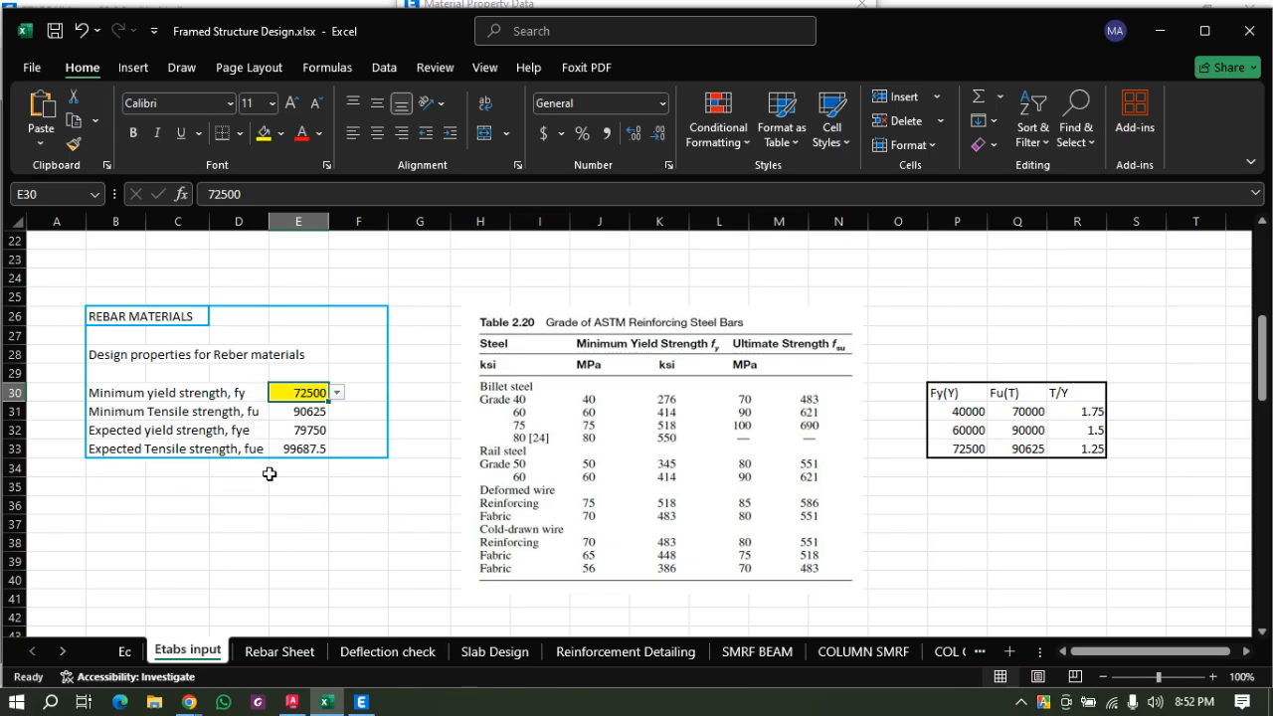
{"action": "left_click", "coordinate": [340, 394]}
{"action": "left_click", "coordinate": [293, 418]}
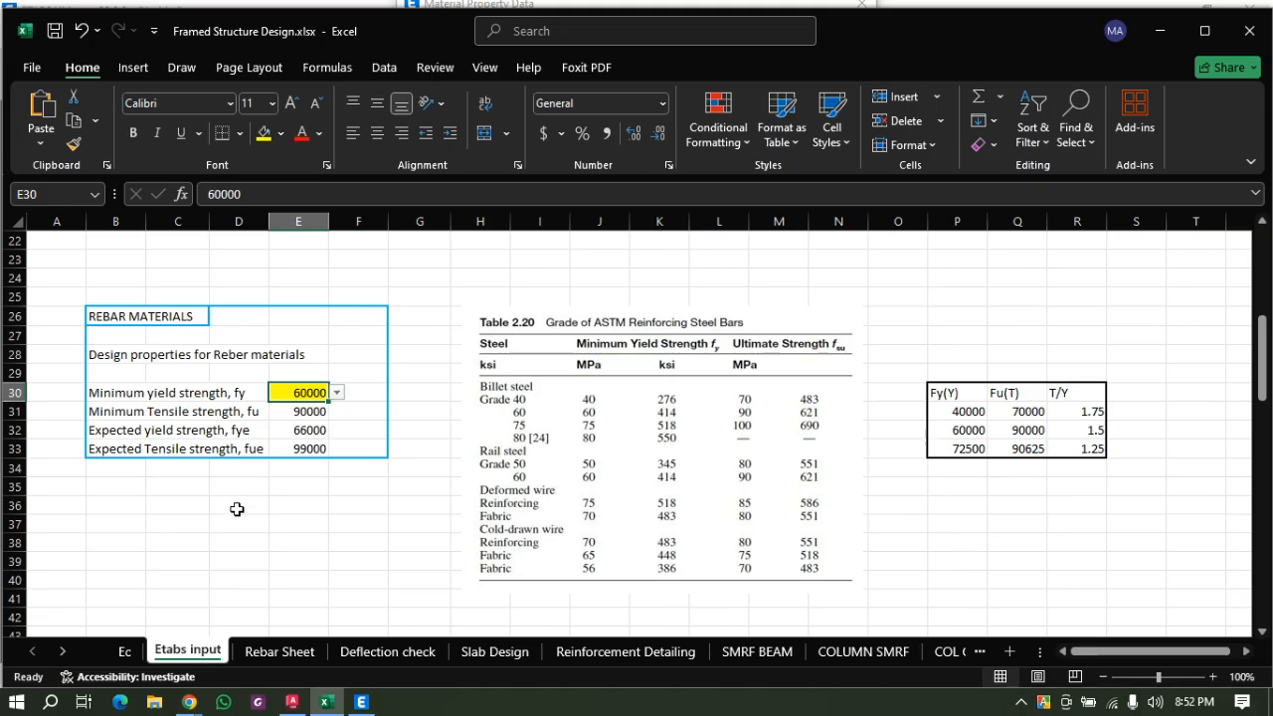
{"action": "left_click", "coordinate": [338, 394]}
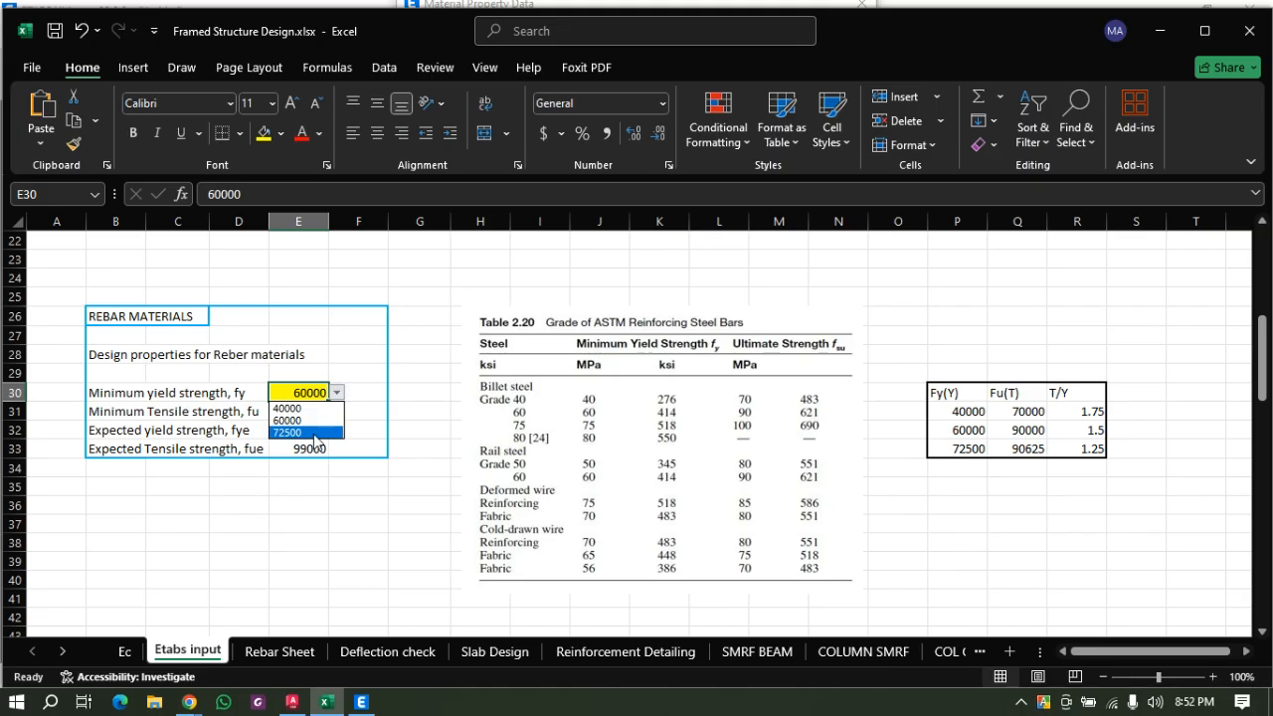
{"action": "left_click", "coordinate": [313, 432]}
{"action": "left_click", "coordinate": [302, 484]}
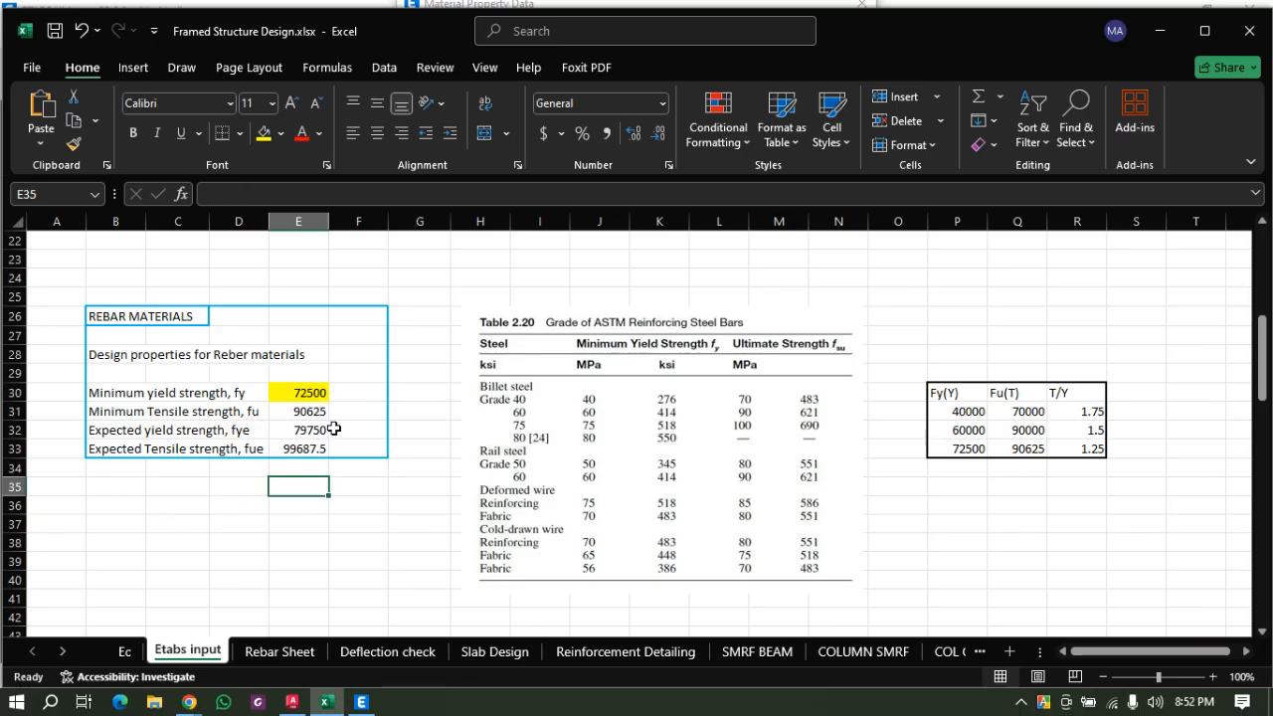
{"action": "left_click", "coordinate": [304, 395]}
{"action": "left_click", "coordinate": [339, 394]}
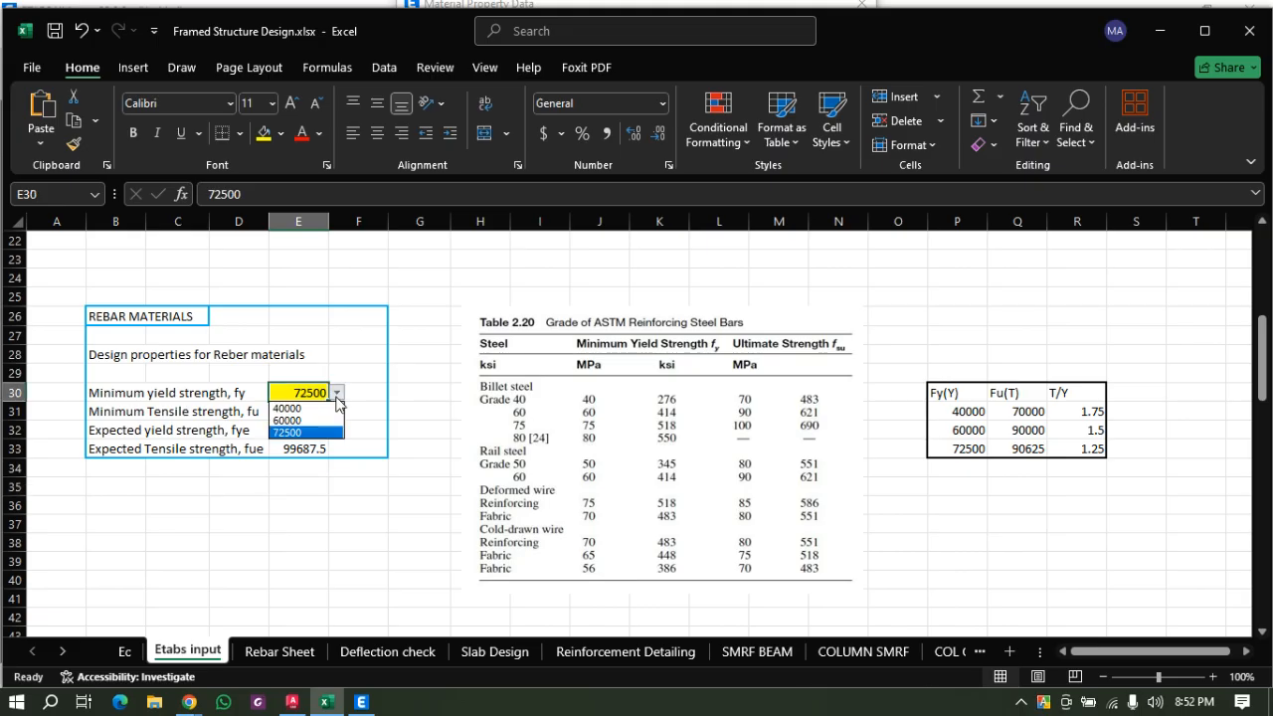
{"action": "left_click", "coordinate": [299, 420]}
{"action": "left_click", "coordinate": [318, 502]}
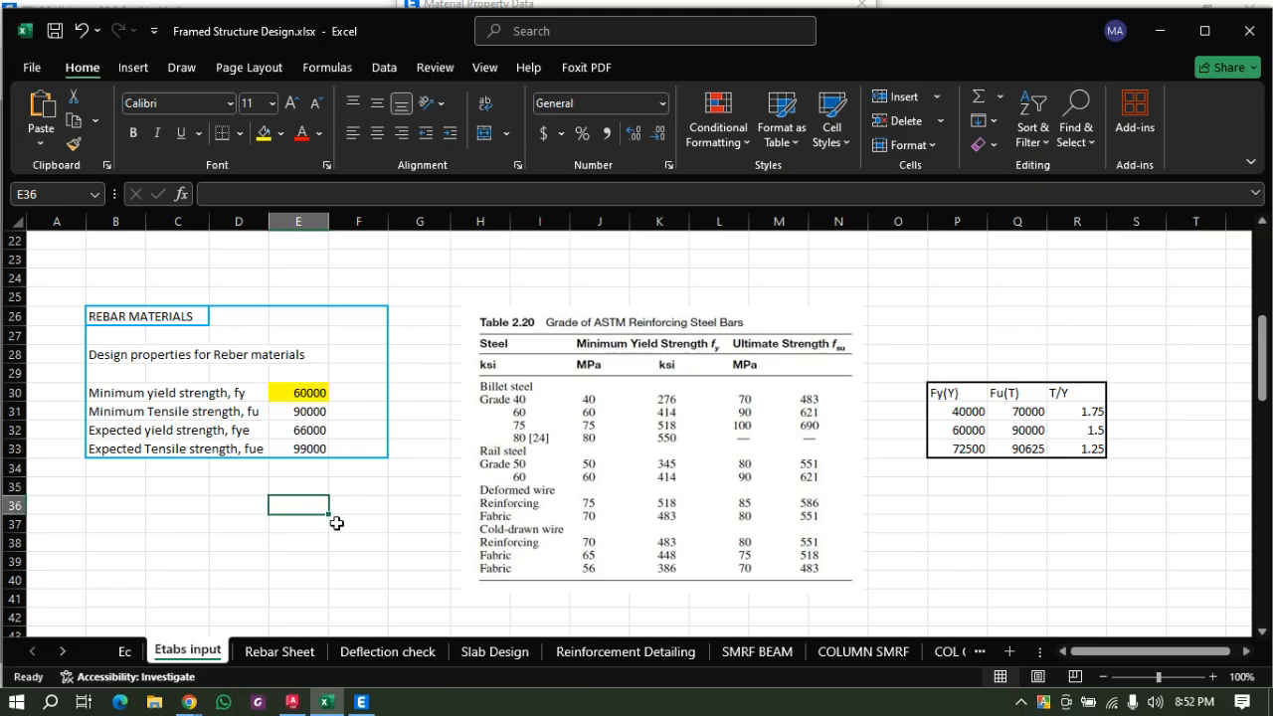
Switch to ETABS and check the rebar's minimum yield, minimum tensile and expected yield strengths.
{"action": "left_click", "coordinate": [361, 702]}
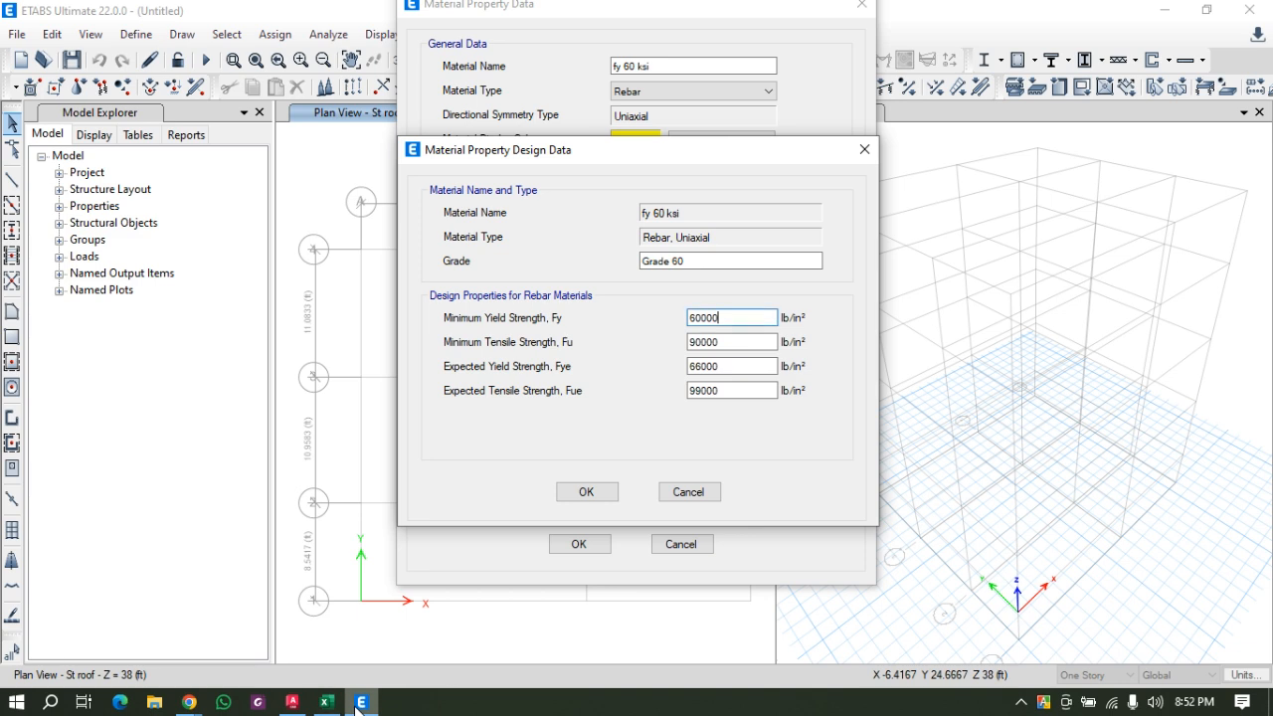
{"action": "left_click", "coordinate": [727, 365]}
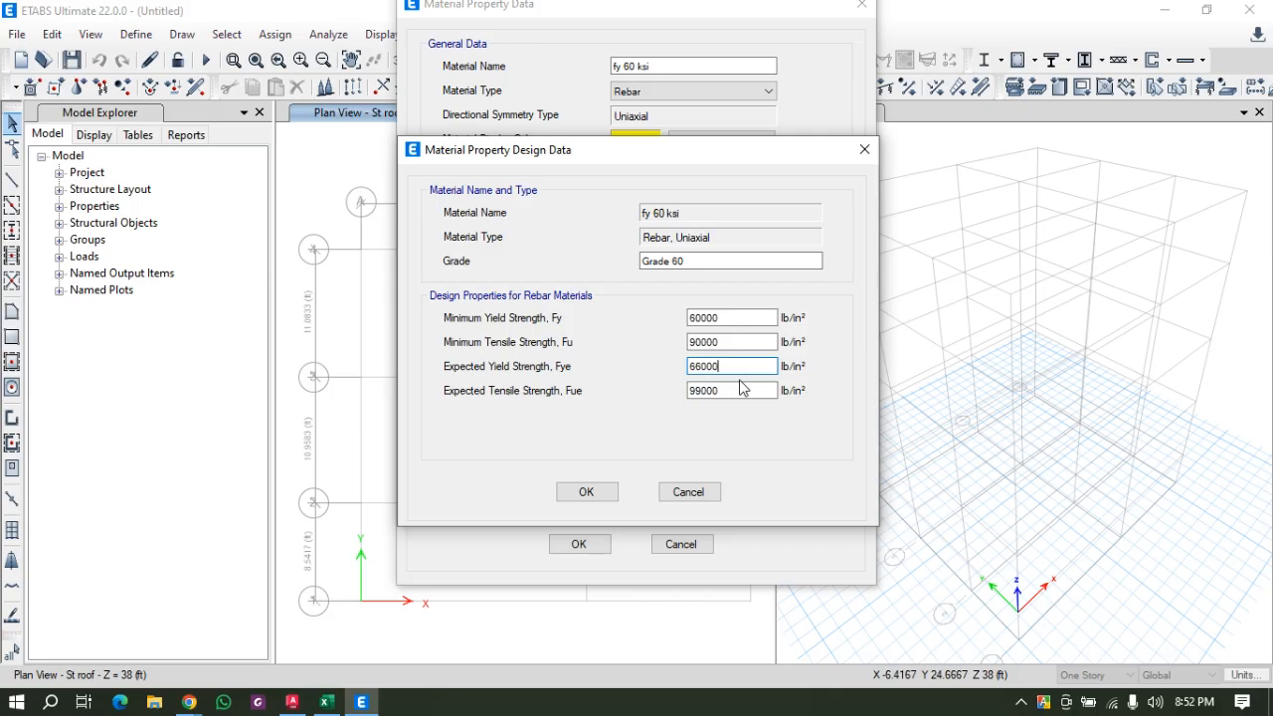
{"action": "left_click", "coordinate": [729, 341]}
{"action": "left_click", "coordinate": [719, 318]}
{"action": "left_click", "coordinate": [725, 366]}
Try to copy the rebar's minimum yield strength of 60000 into its minimum tensile strength.
{"action": "left_click_drag", "start_coordinate": [727, 341], "coordinate": [614, 345]}
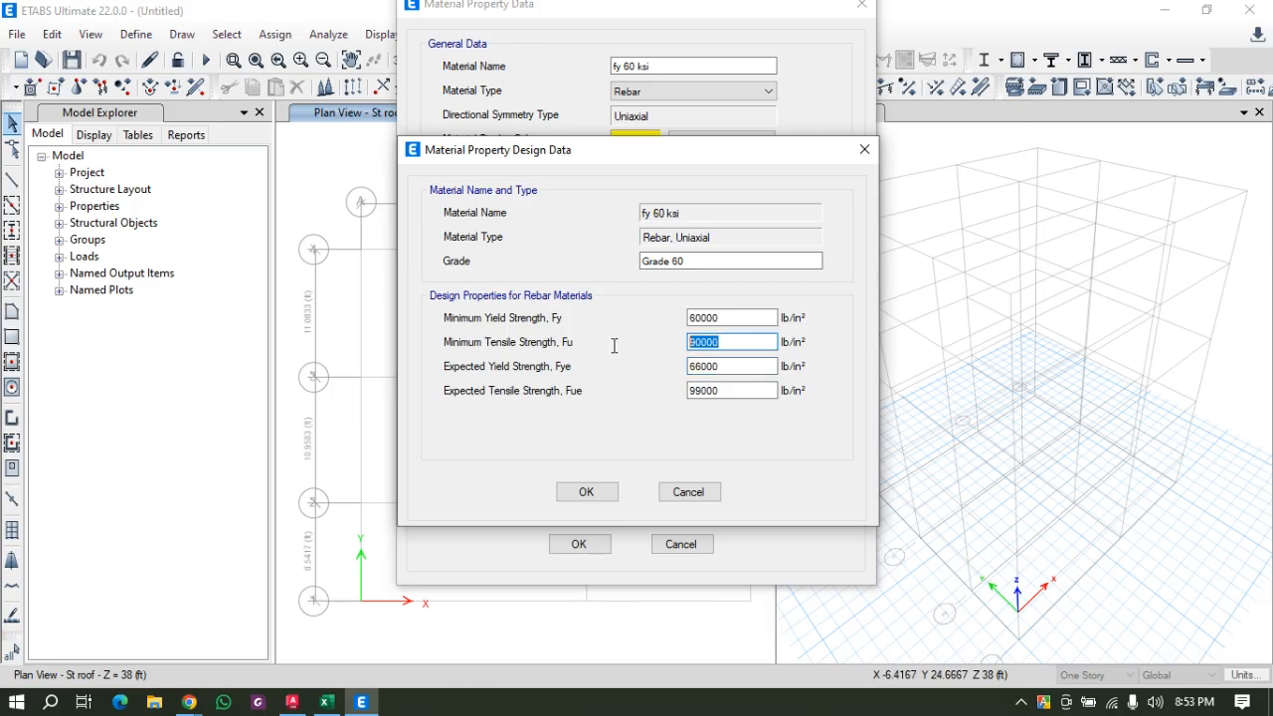
{"action": "left_click_drag", "start_coordinate": [719, 318], "coordinate": [555, 341]}
{"action": "key", "text": "ctrl+c"}
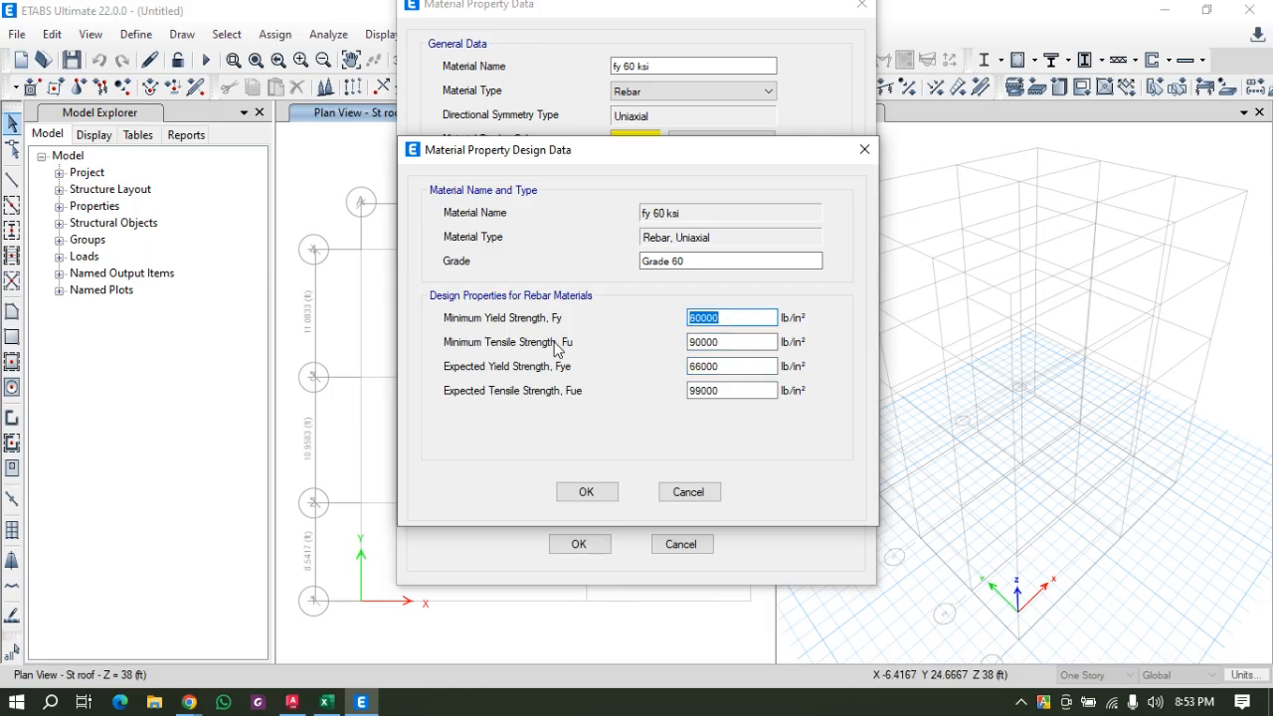
{"action": "left_click_drag", "start_coordinate": [733, 341], "coordinate": [582, 360]}
{"action": "key", "text": "ctrl+v"}
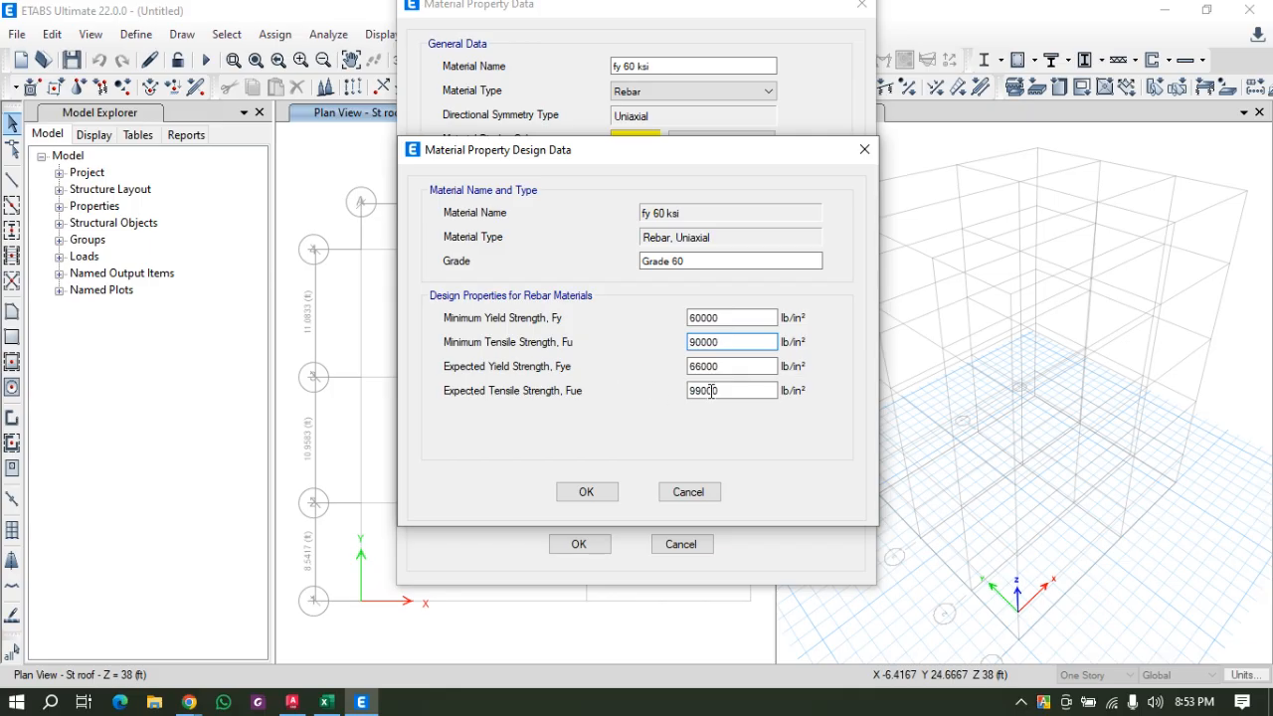
Recalculate the rebar's expected yield strength from the minimum yield strength of 60000, entering it as 66000 lb/in².
{"action": "left_click_drag", "start_coordinate": [728, 318], "coordinate": [634, 331]}
{"action": "key", "text": "ctrl+c"}
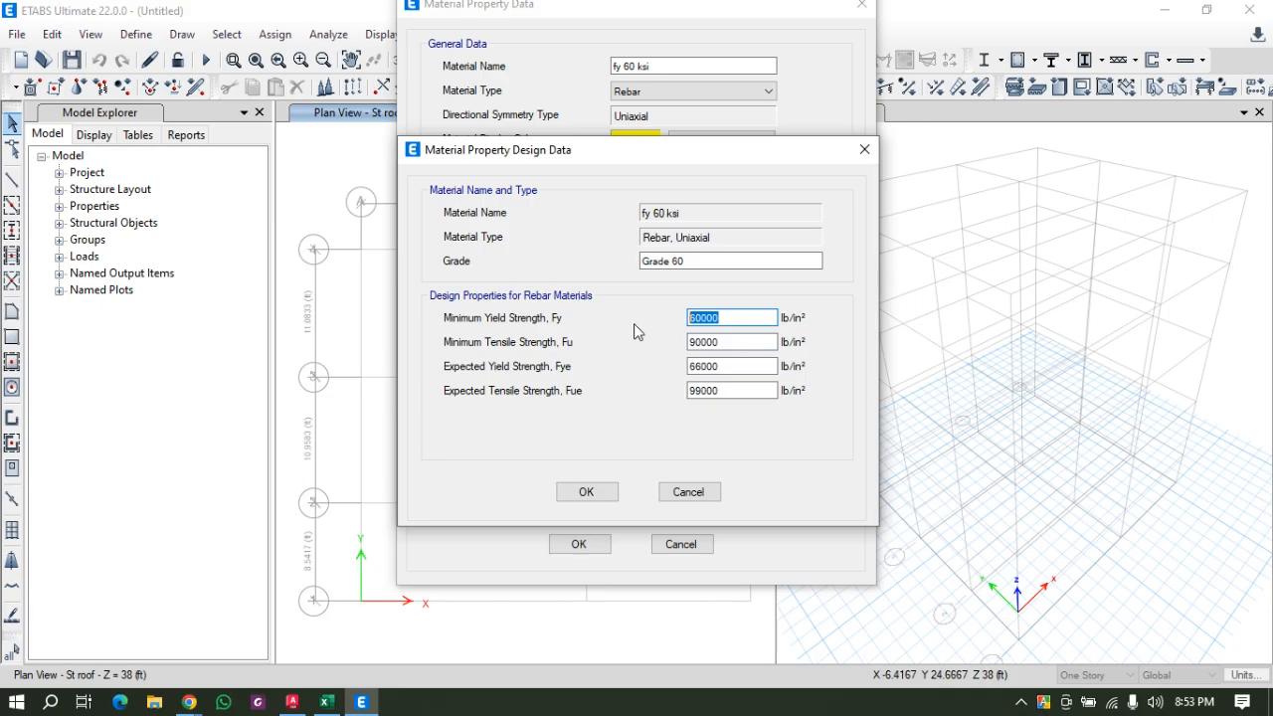
{"action": "left_click_drag", "start_coordinate": [723, 365], "coordinate": [564, 381]}
{"action": "key", "text": "ctrl+v"}
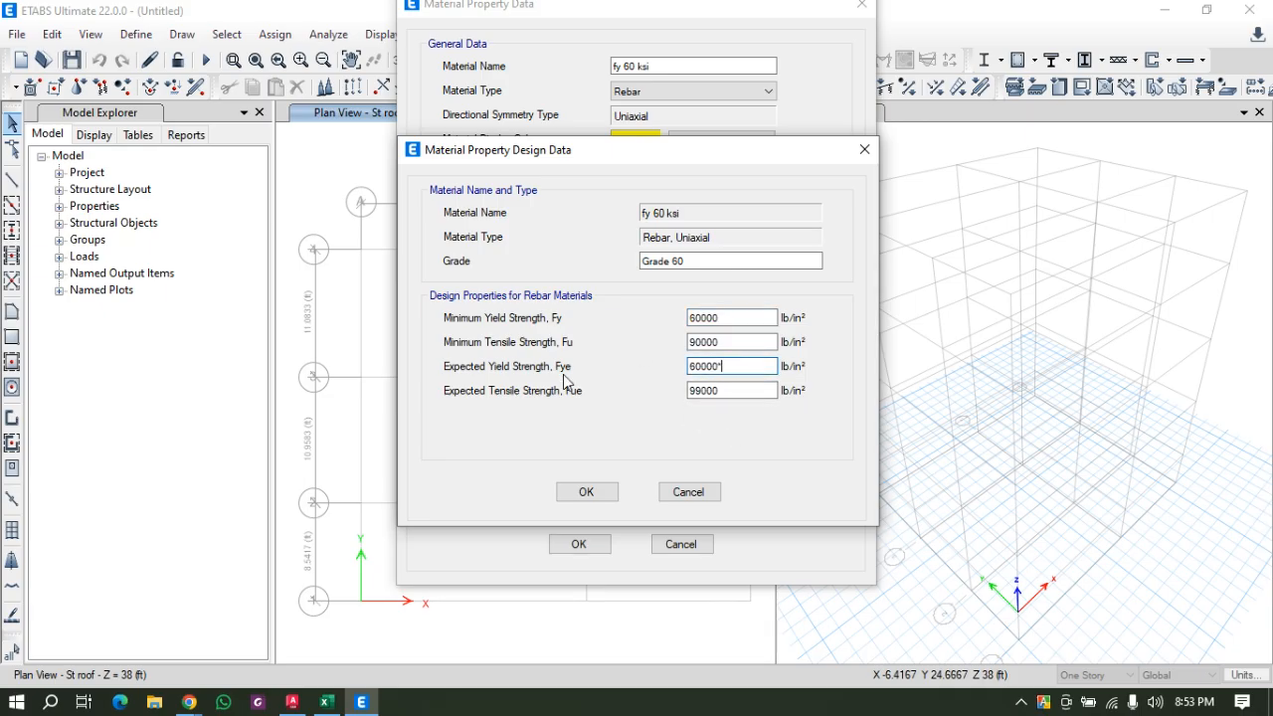
Recalculate the rebar's expected tensile strength by multiplying the minimum tensile strength of 90000 by 1.1.
{"action": "left_click_drag", "start_coordinate": [741, 342], "coordinate": [600, 355]}
{"action": "key", "text": "ctrl+c"}
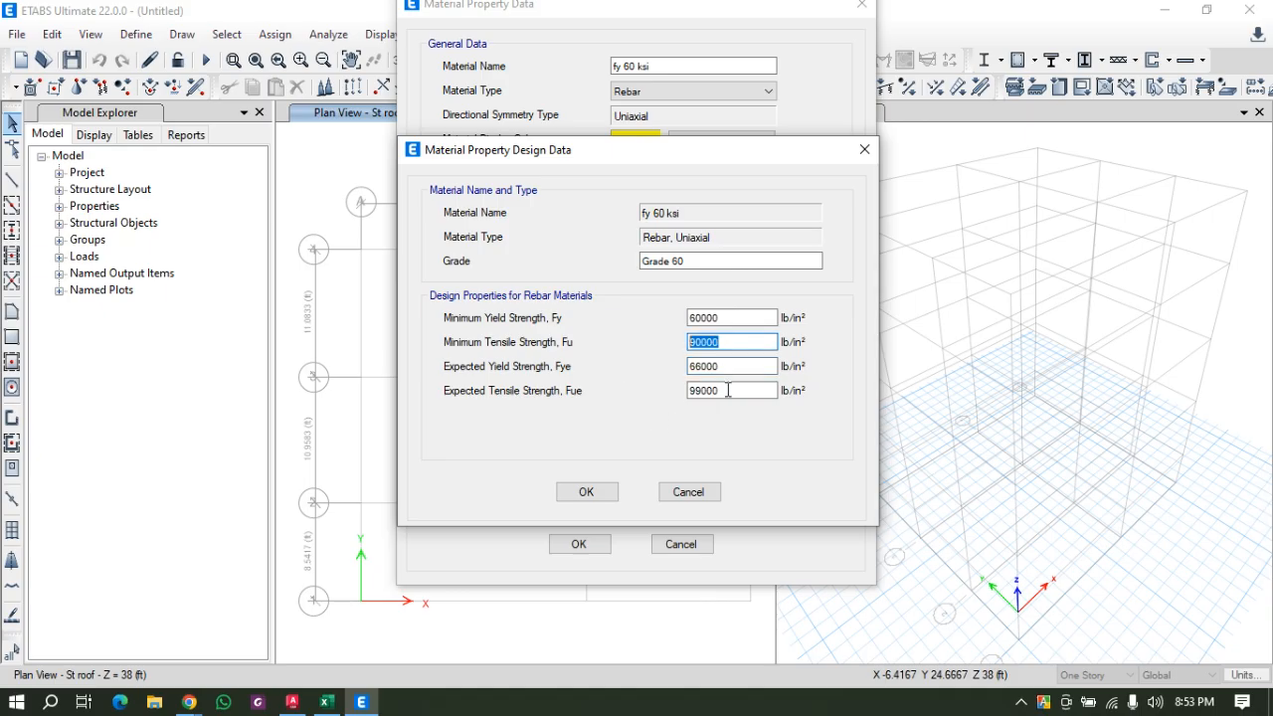
{"action": "left_click_drag", "start_coordinate": [724, 391], "coordinate": [584, 384]}
{"action": "key", "text": "ctrl+v"}
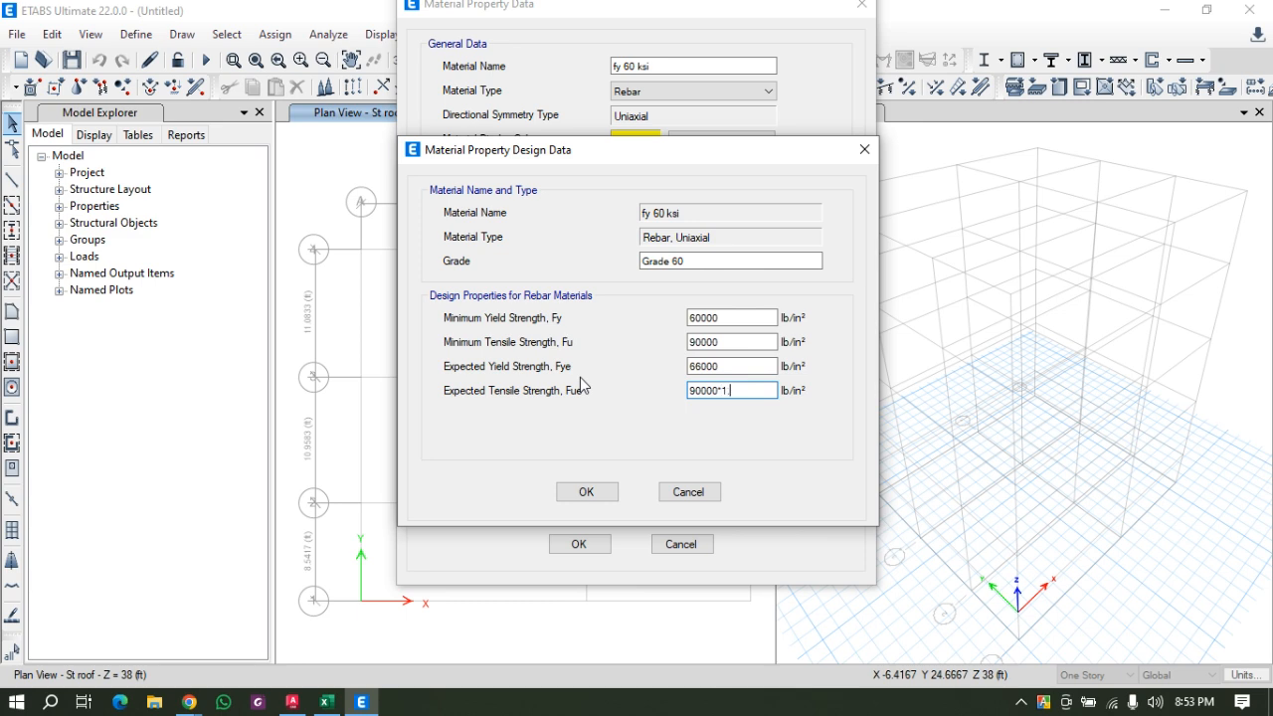
{"action": "key", "text": "Return"}
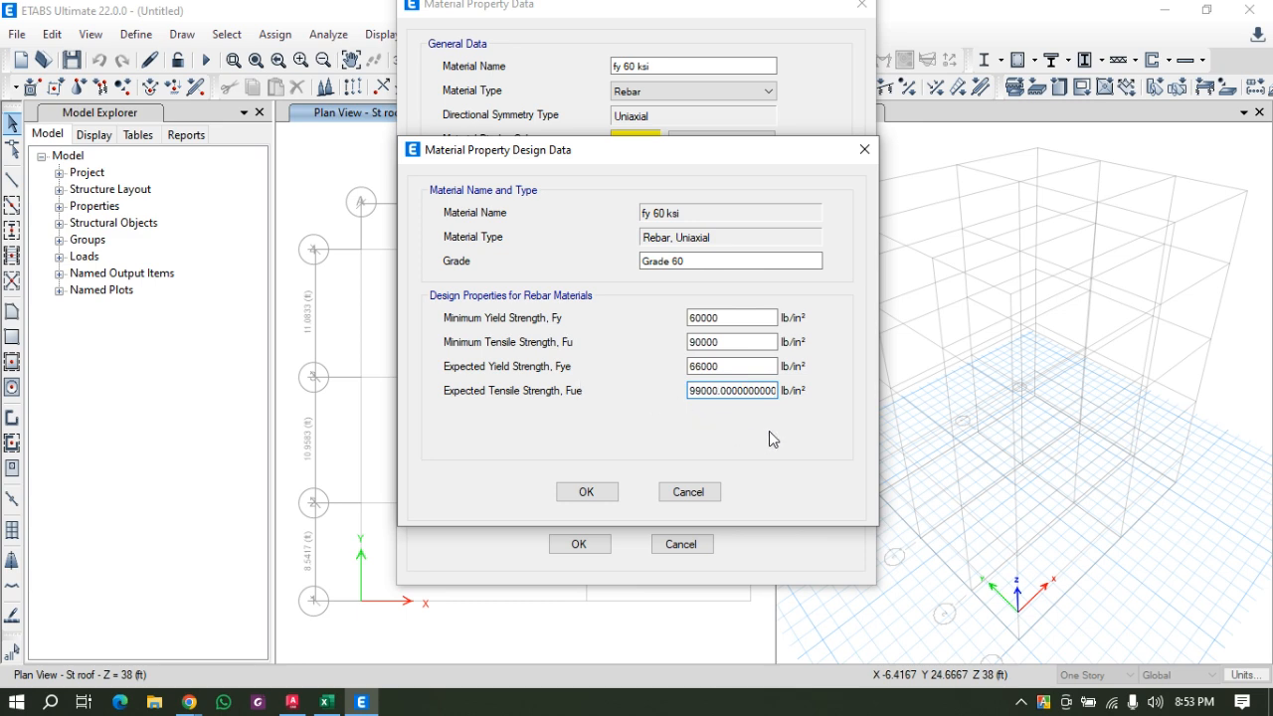
Clean up the rebar's expected tensile strength to 99000 lb/in² and accept the fy 60 ksi material definition.
{"action": "left_click_drag", "start_coordinate": [744, 393], "coordinate": [859, 382]}
{"action": "key", "text": "BackSpace"}
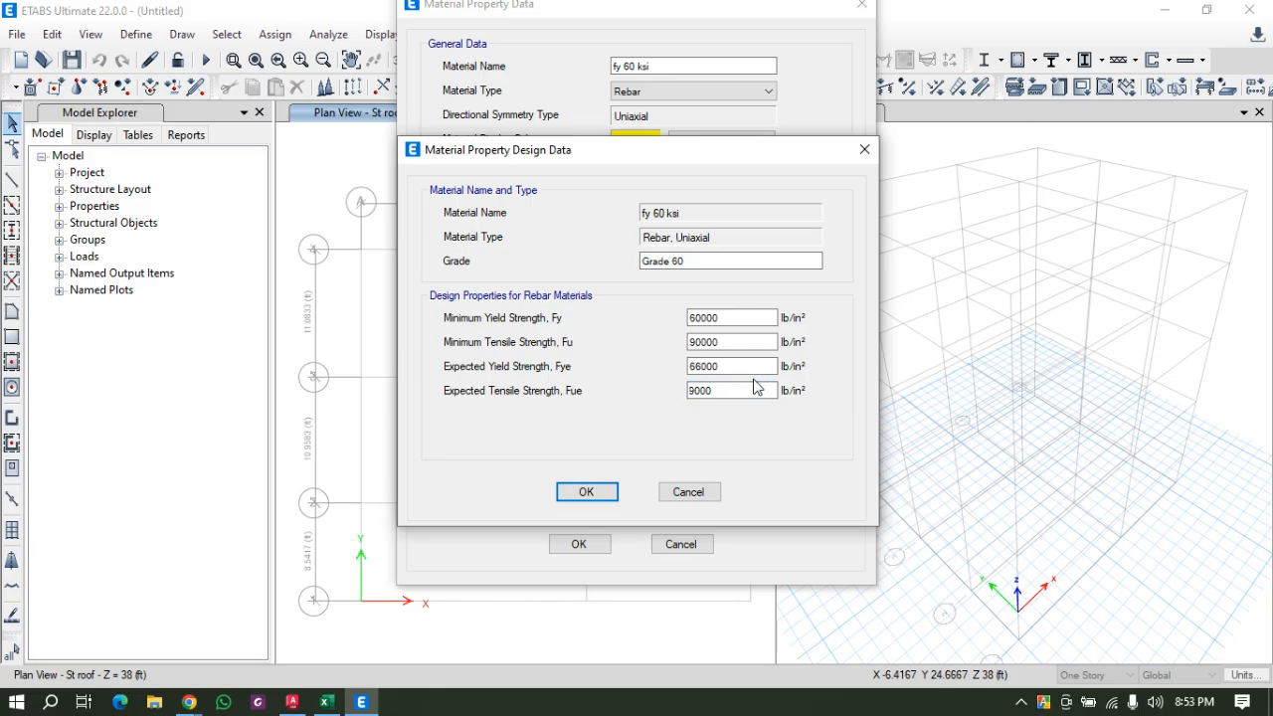
{"action": "left_click_drag", "start_coordinate": [701, 391], "coordinate": [658, 393]}
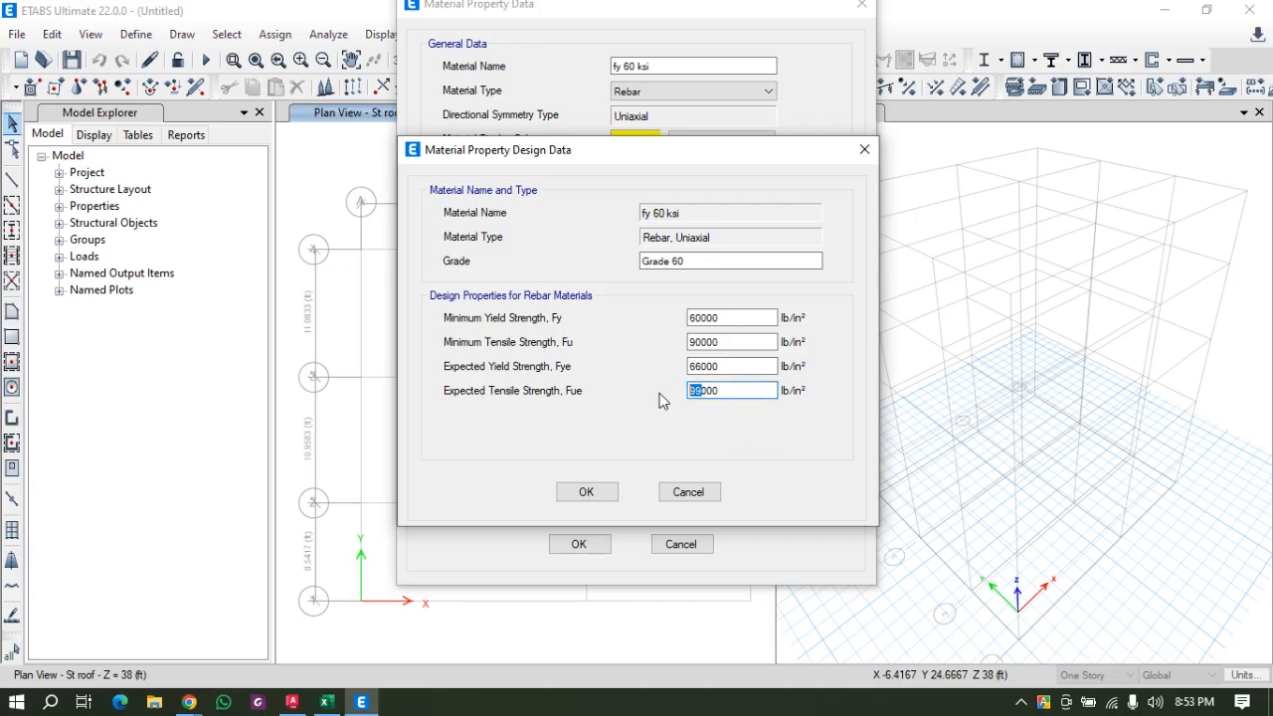
{"action": "left_click", "coordinate": [739, 395]}
{"action": "left_click", "coordinate": [567, 491]}
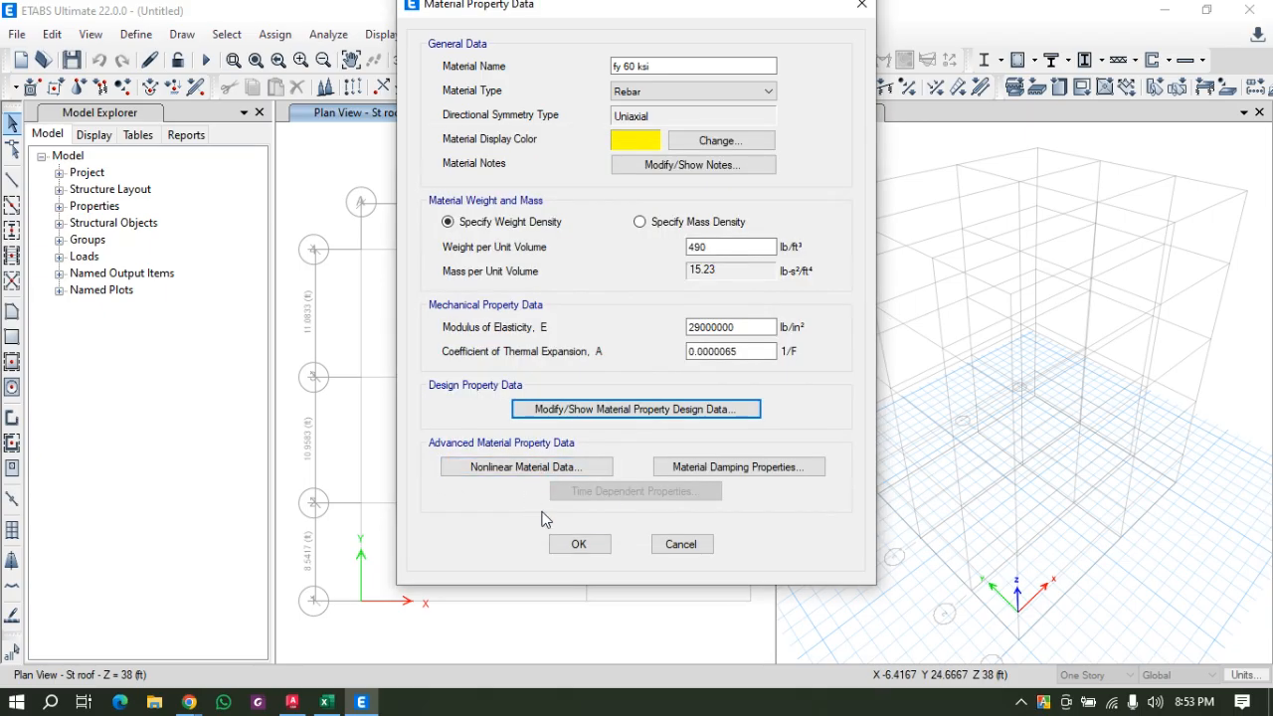
{"action": "left_click", "coordinate": [582, 544]}
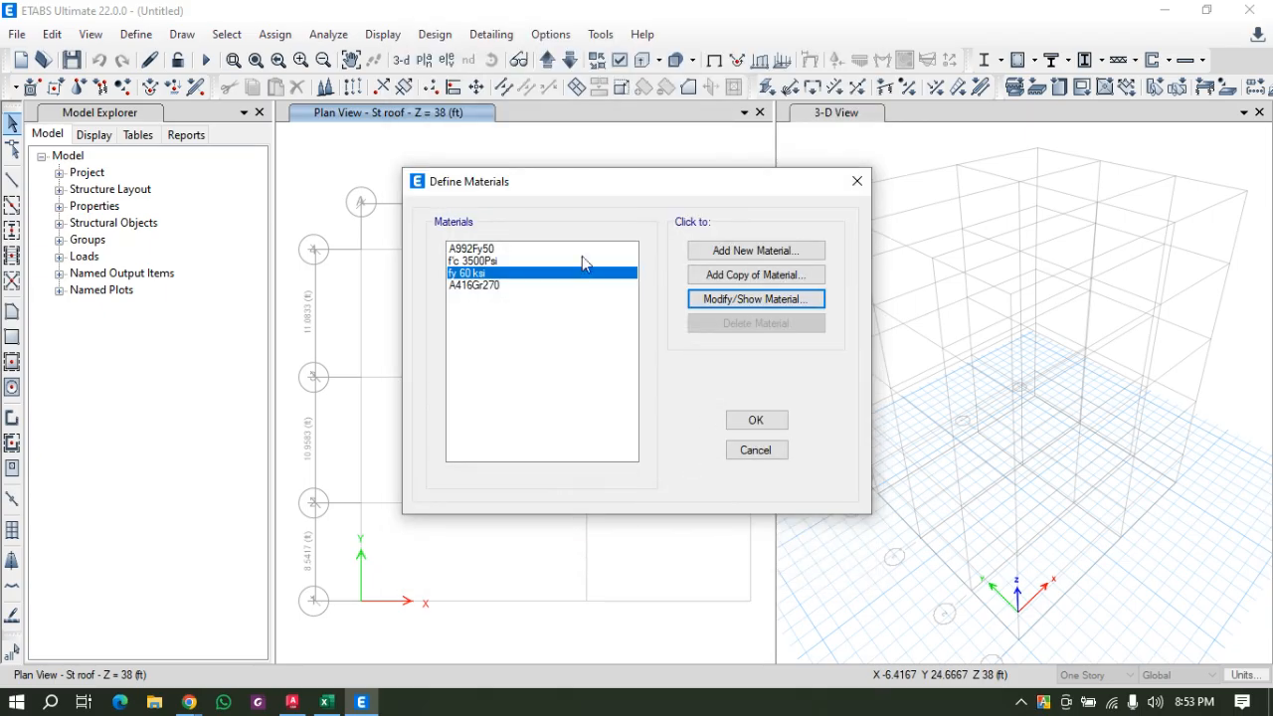
{"action": "left_click", "coordinate": [753, 425]}
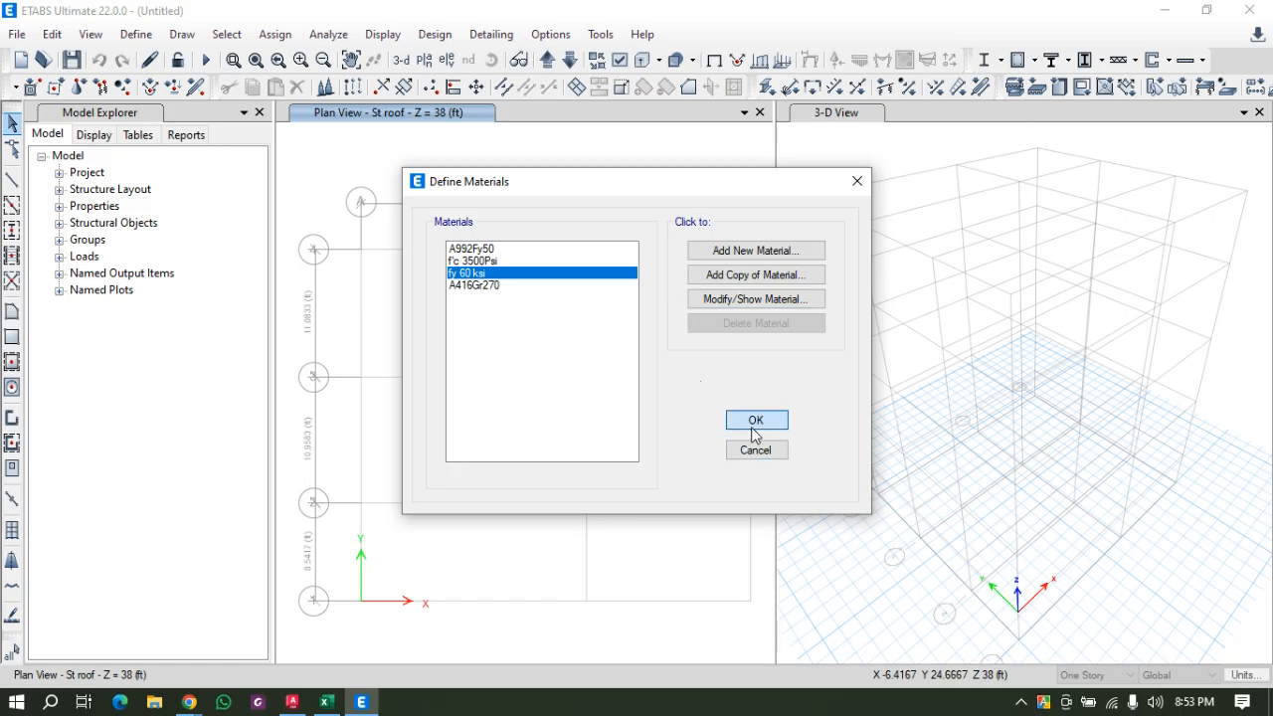
{"action": "left_click", "coordinate": [136, 36]}
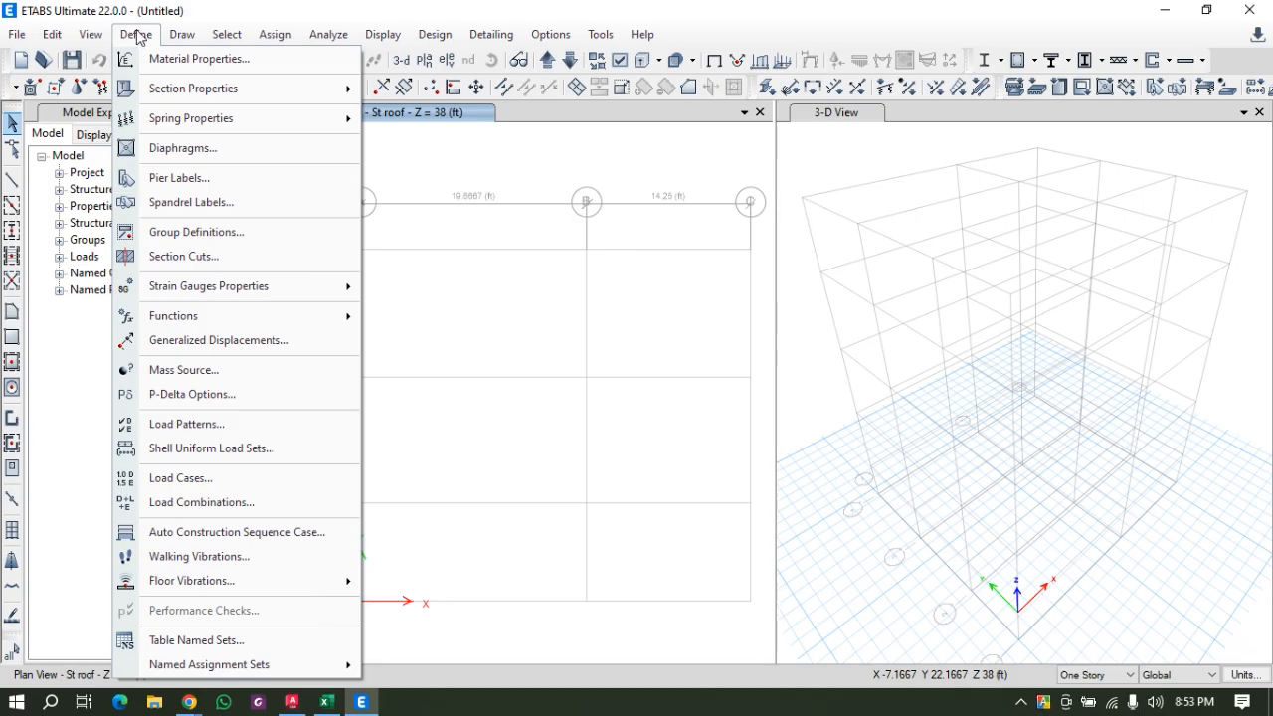
{"action": "left_click", "coordinate": [211, 18]}
{"action": "left_click", "coordinate": [129, 39]}
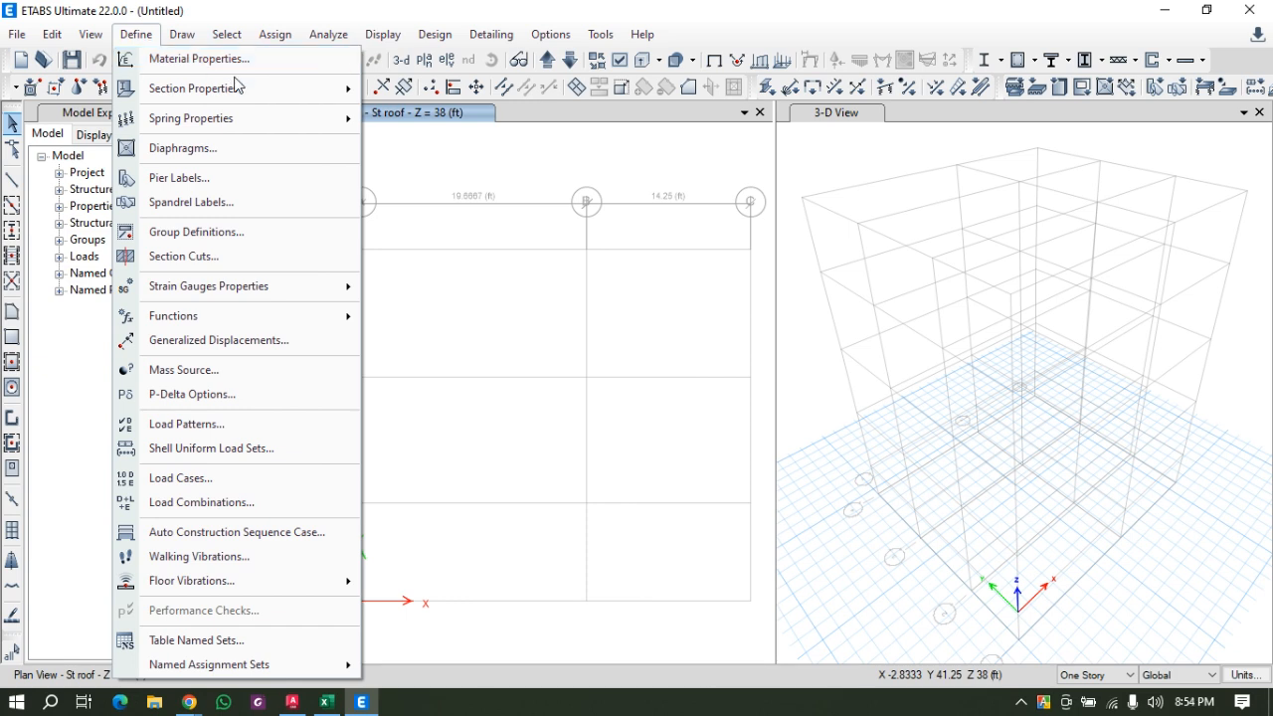
{"action": "mouse_move", "coordinate": [239, 88]}
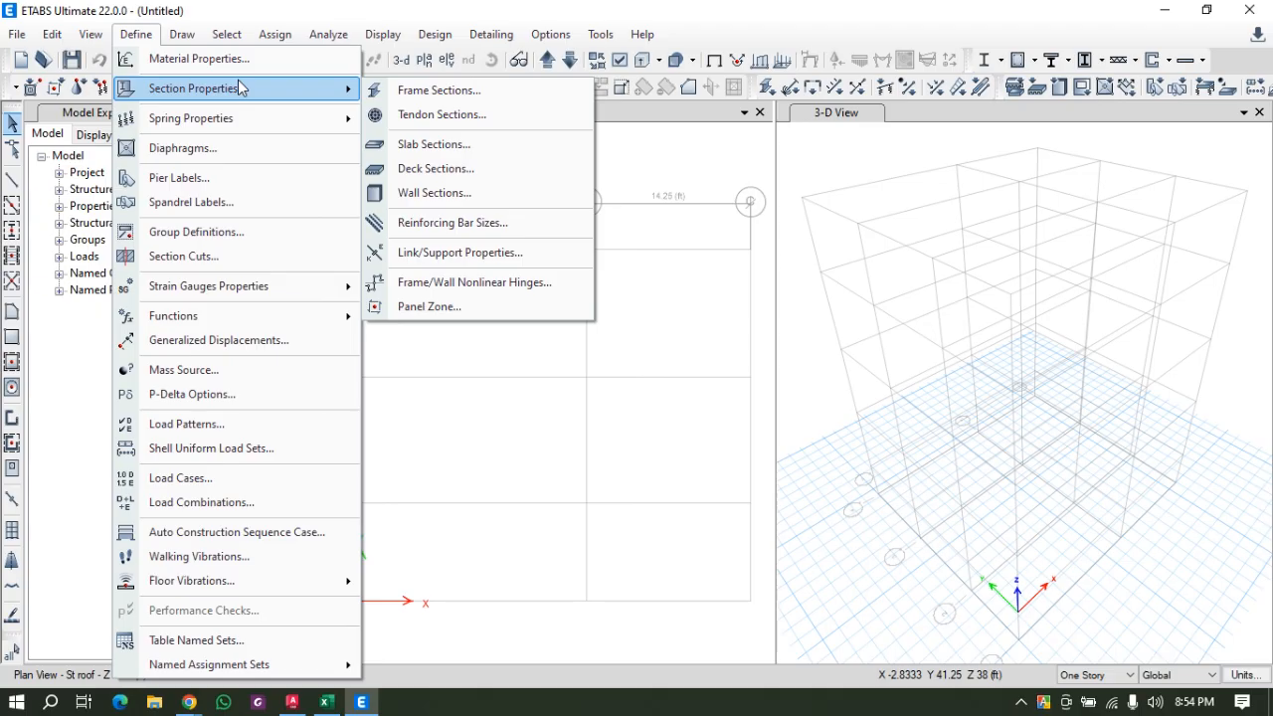
Switch to the Excel design workbook and check the span length on the Deflection check sheet.
{"action": "left_click", "coordinate": [332, 704]}
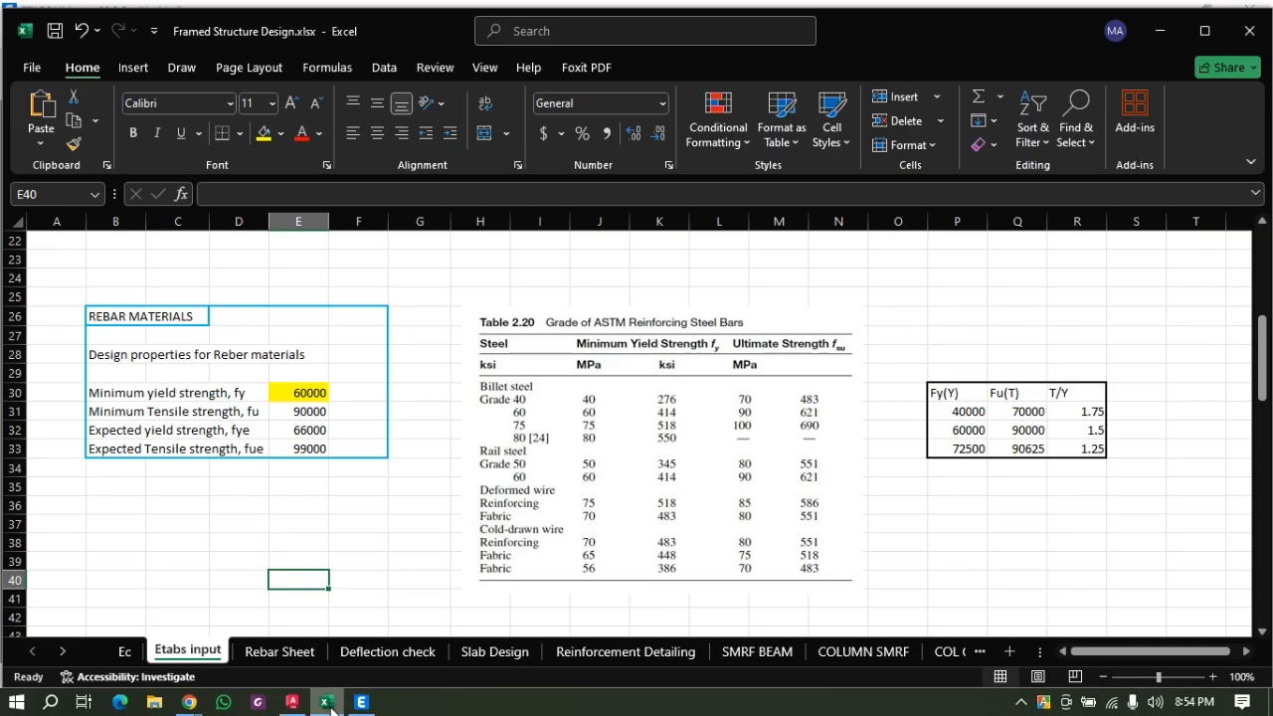
{"action": "left_click", "coordinate": [360, 522]}
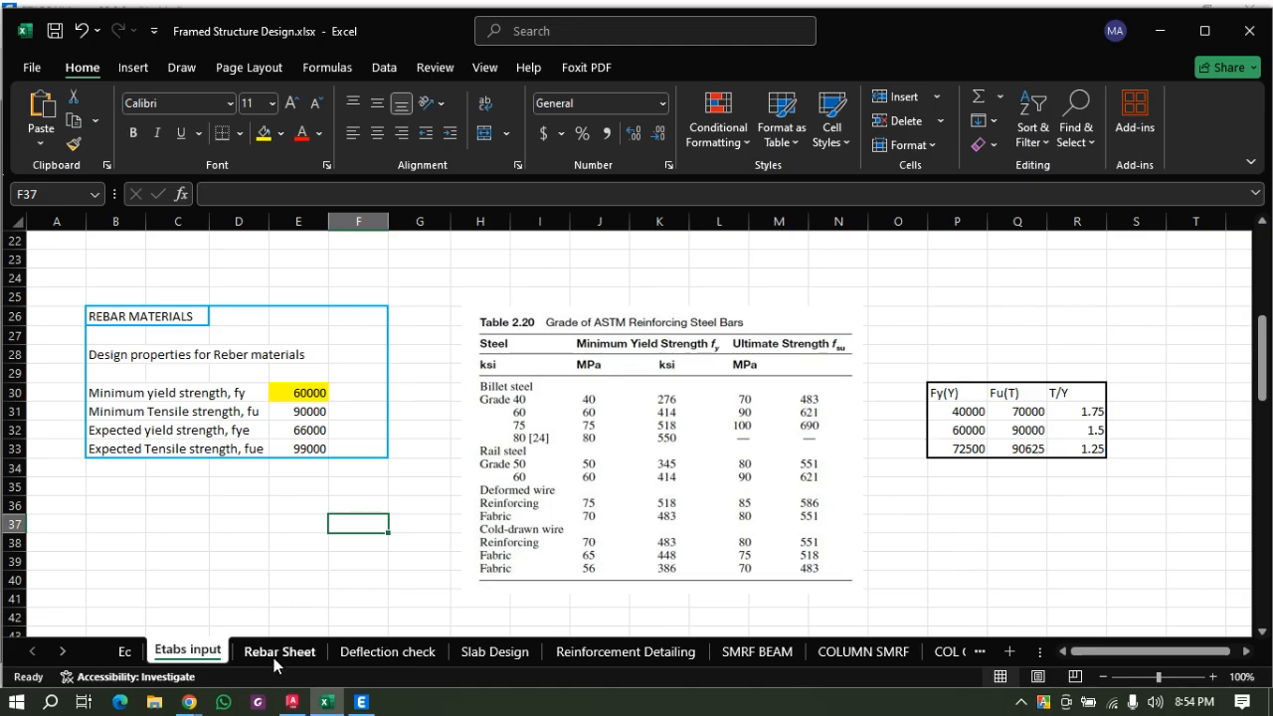
{"action": "left_click", "coordinate": [359, 652]}
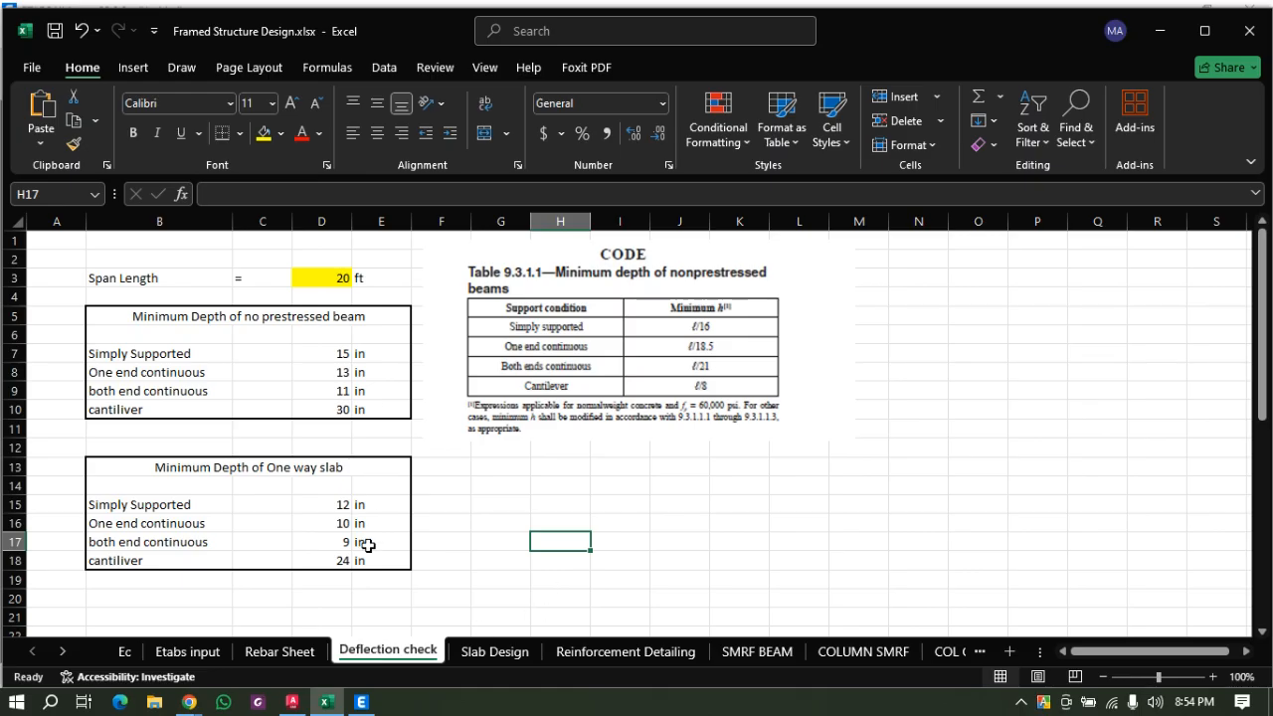
{"action": "left_click", "coordinate": [328, 277]}
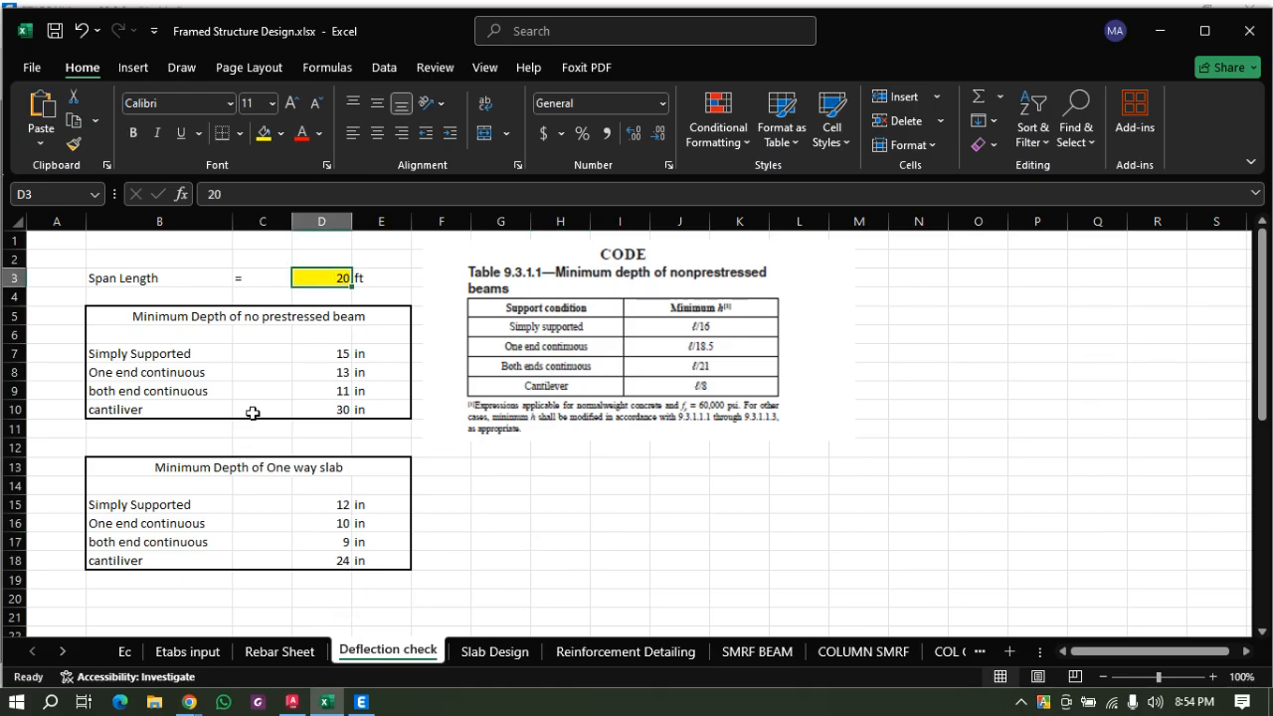
Switch to AutoCAD and examine the column grid spacings on the 3 storied residencial floor plan, then return to Excel.
{"action": "left_click", "coordinate": [291, 703]}
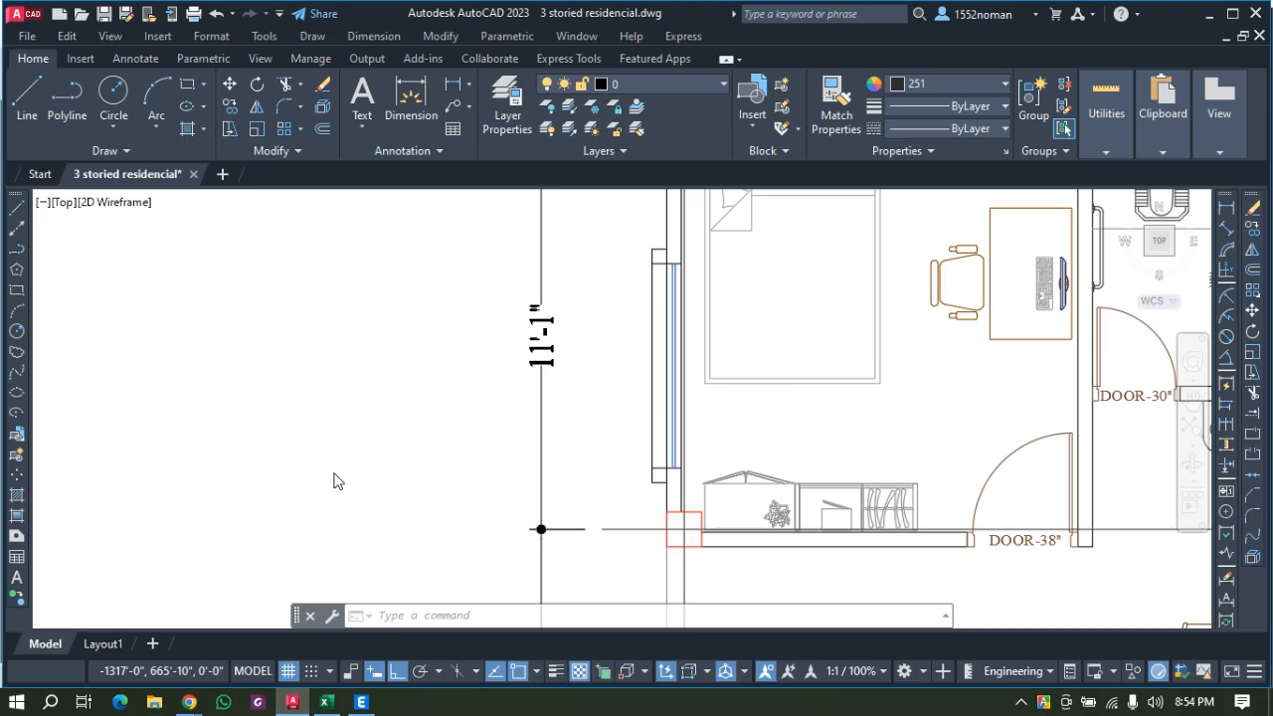
{"action": "scroll", "coordinate": [316, 460], "scroll_direction": "down", "scroll_amount": 3}
{"action": "scroll", "coordinate": [398, 408], "scroll_direction": "down", "scroll_amount": 1}
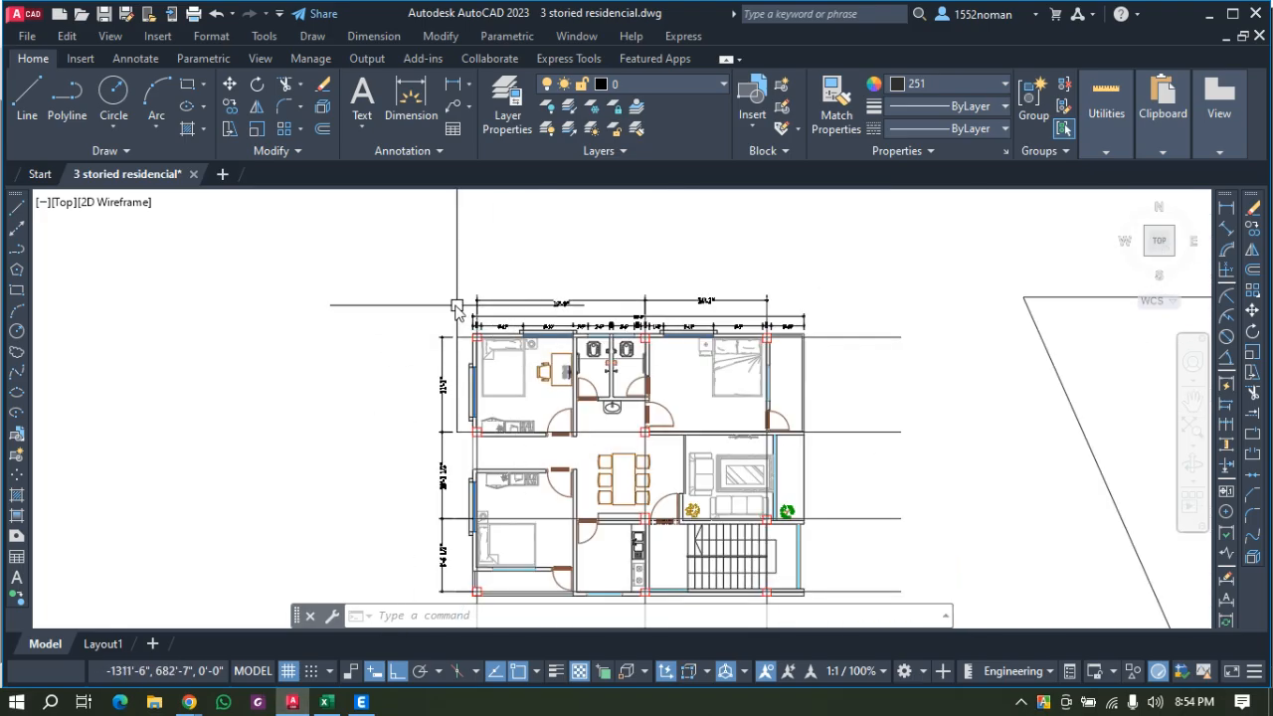
{"action": "scroll", "coordinate": [397, 283], "scroll_direction": "up", "scroll_amount": 4}
{"action": "scroll", "coordinate": [397, 284], "scroll_direction": "down", "scroll_amount": 4}
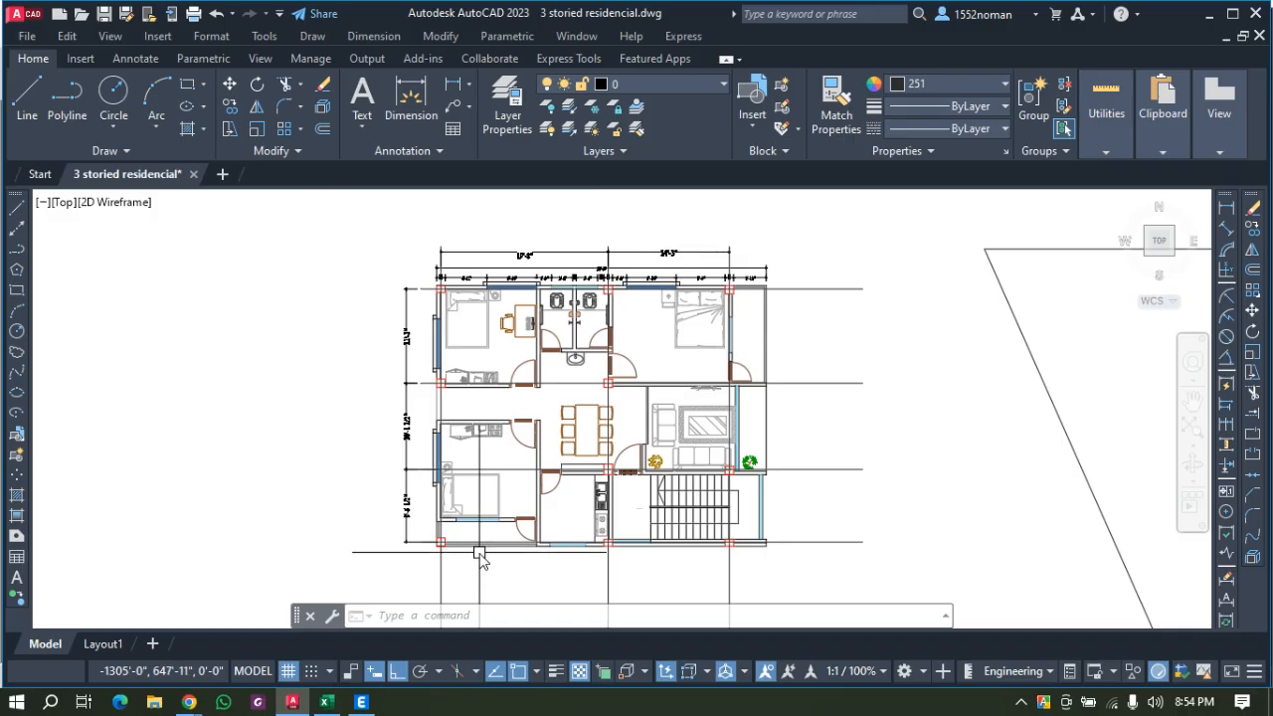
{"action": "scroll", "coordinate": [449, 401], "scroll_direction": "up", "scroll_amount": 3}
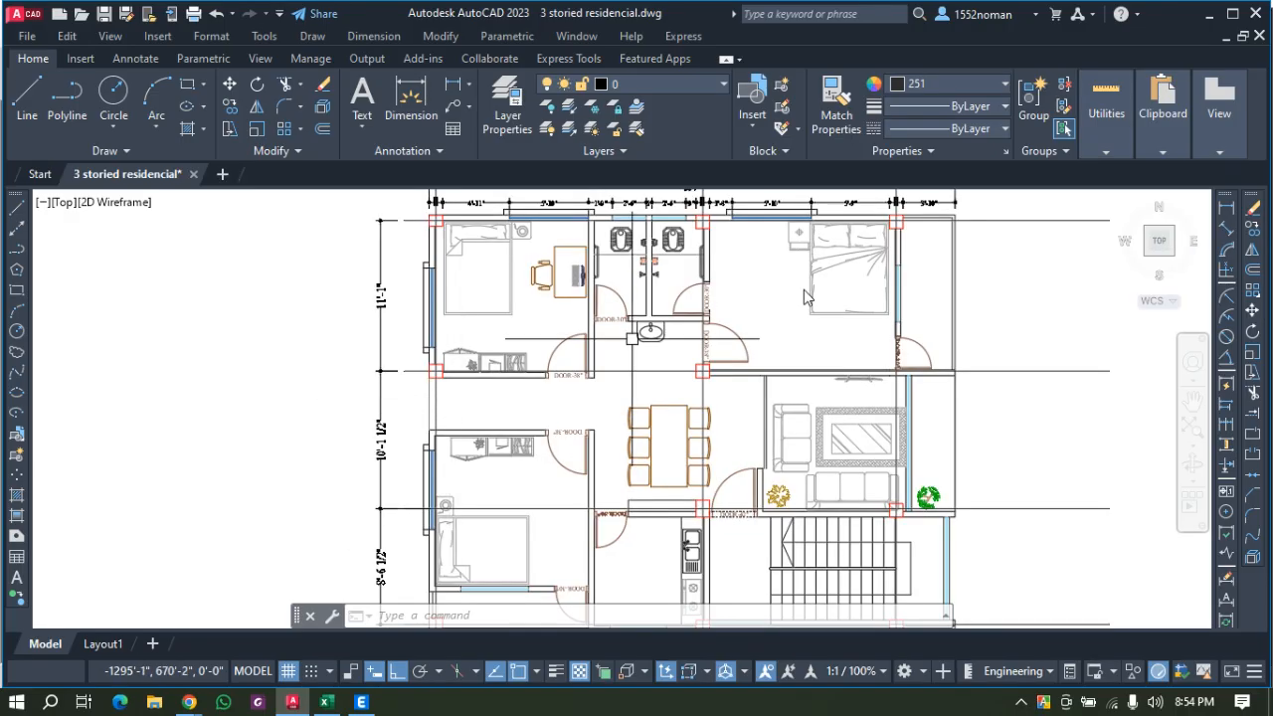
{"action": "left_click", "coordinate": [1211, 17]}
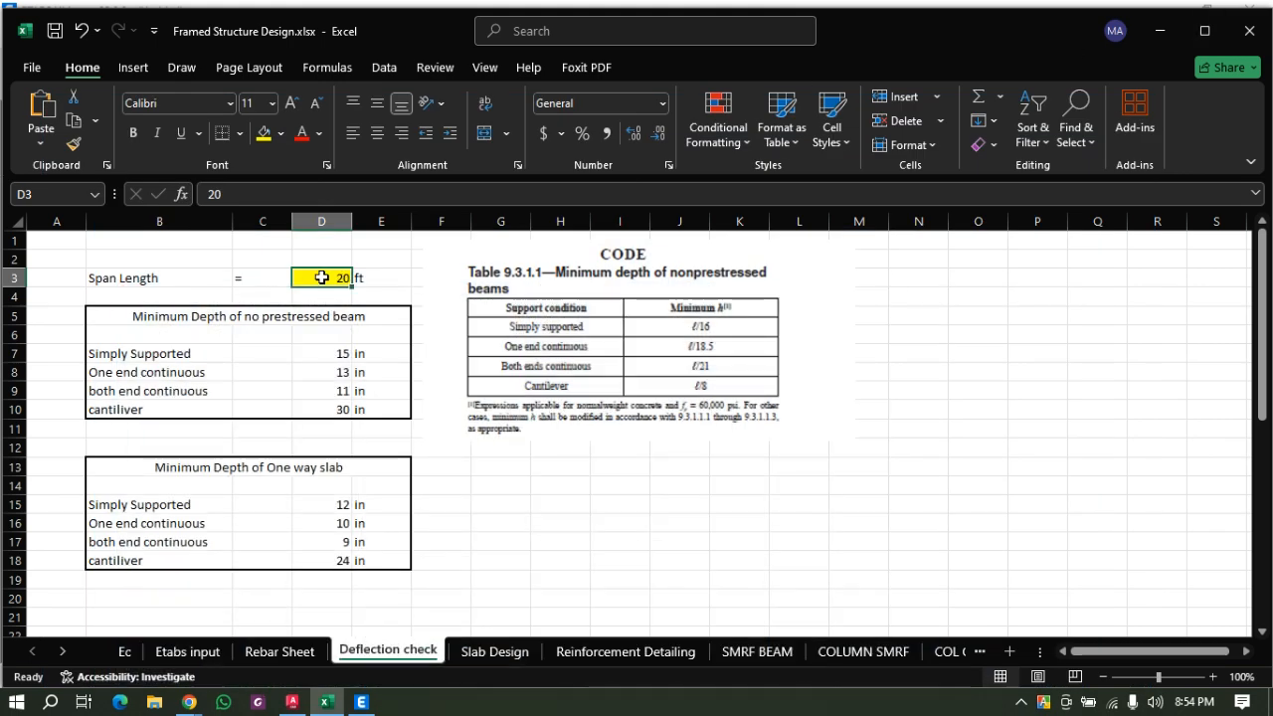
Enter 20 ft as the span length for the minimum depth calculations.
{"action": "left_click", "coordinate": [402, 264]}
{"action": "left_click", "coordinate": [305, 283]}
{"action": "double_click", "coordinate": [305, 282]}
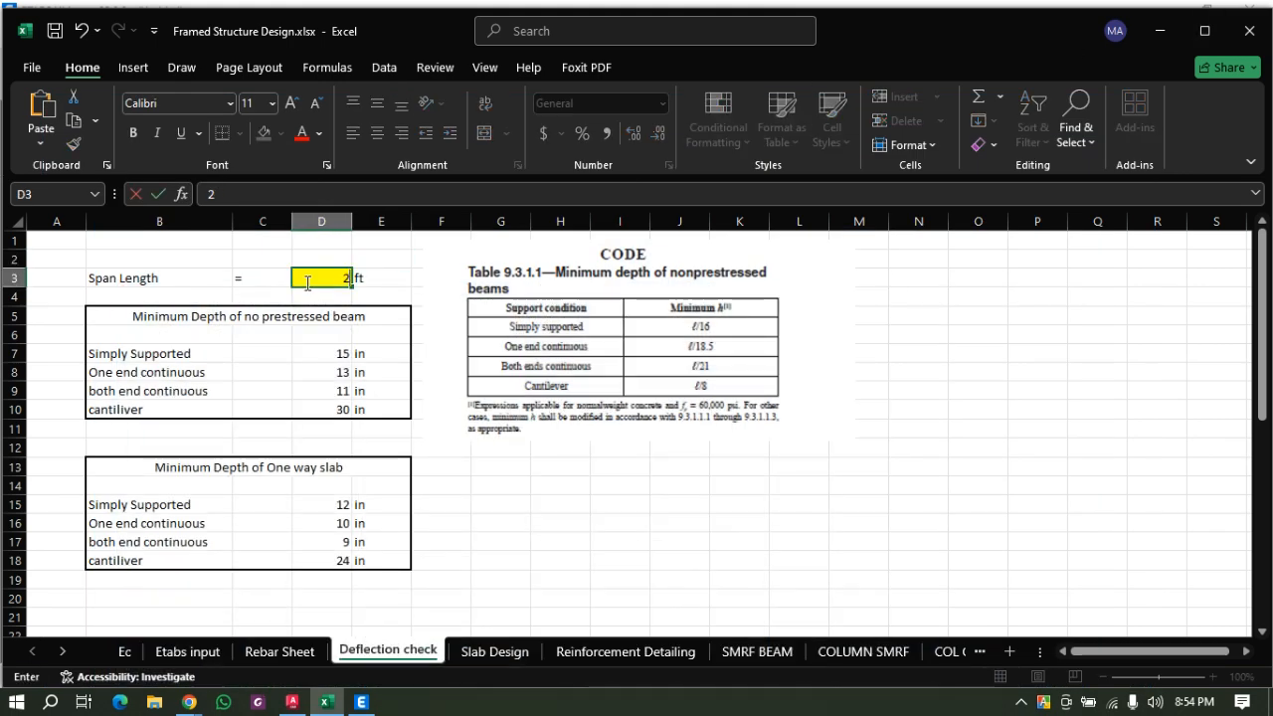
{"action": "key", "text": "Return"}
Examine code Table 9.3.1.1 on minimum depth of nonprestressed beams alongside the sheet's beam depth block.
{"action": "left_click", "coordinate": [448, 282]}
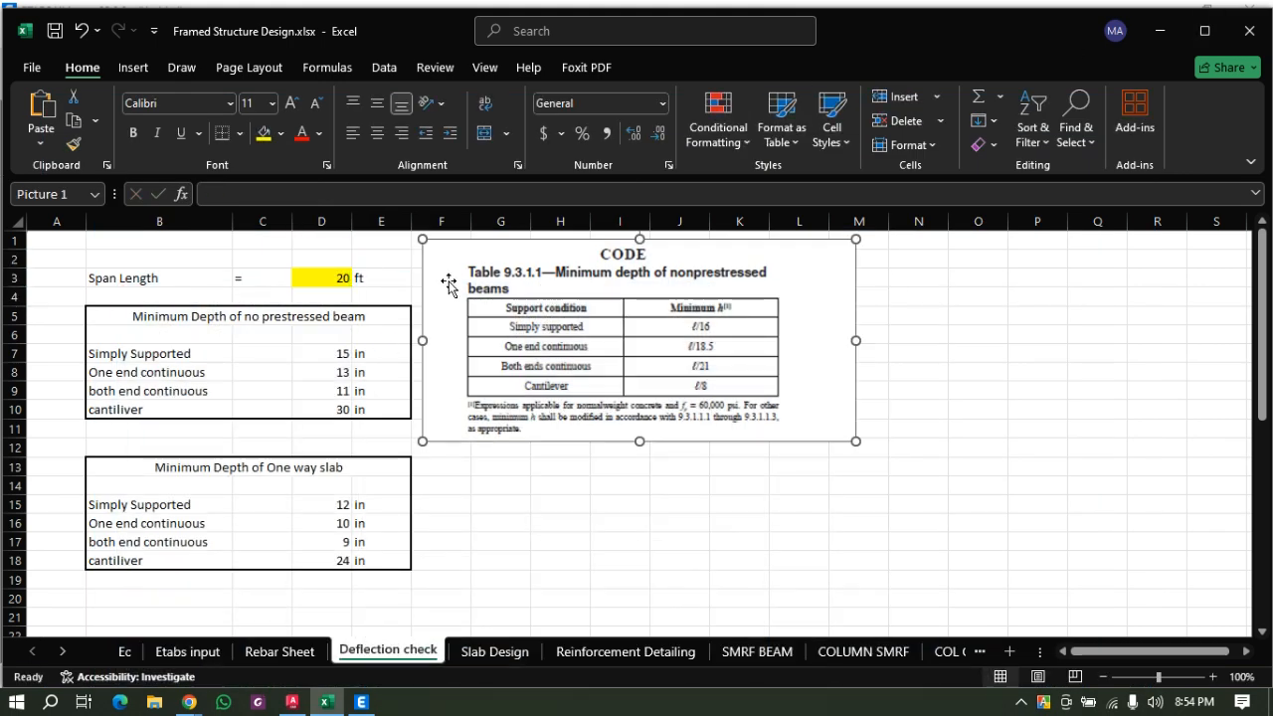
{"action": "left_click", "coordinate": [558, 594]}
{"action": "left_click", "coordinate": [686, 497]}
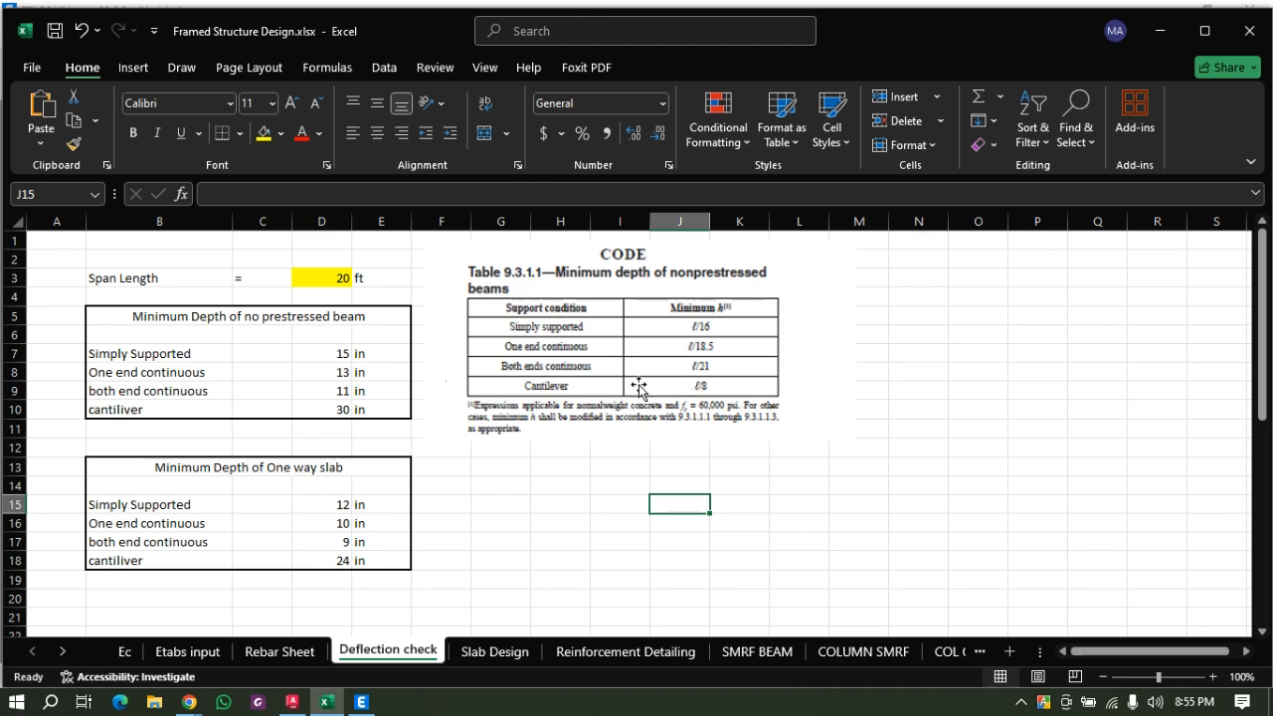
{"action": "left_click", "coordinate": [488, 473]}
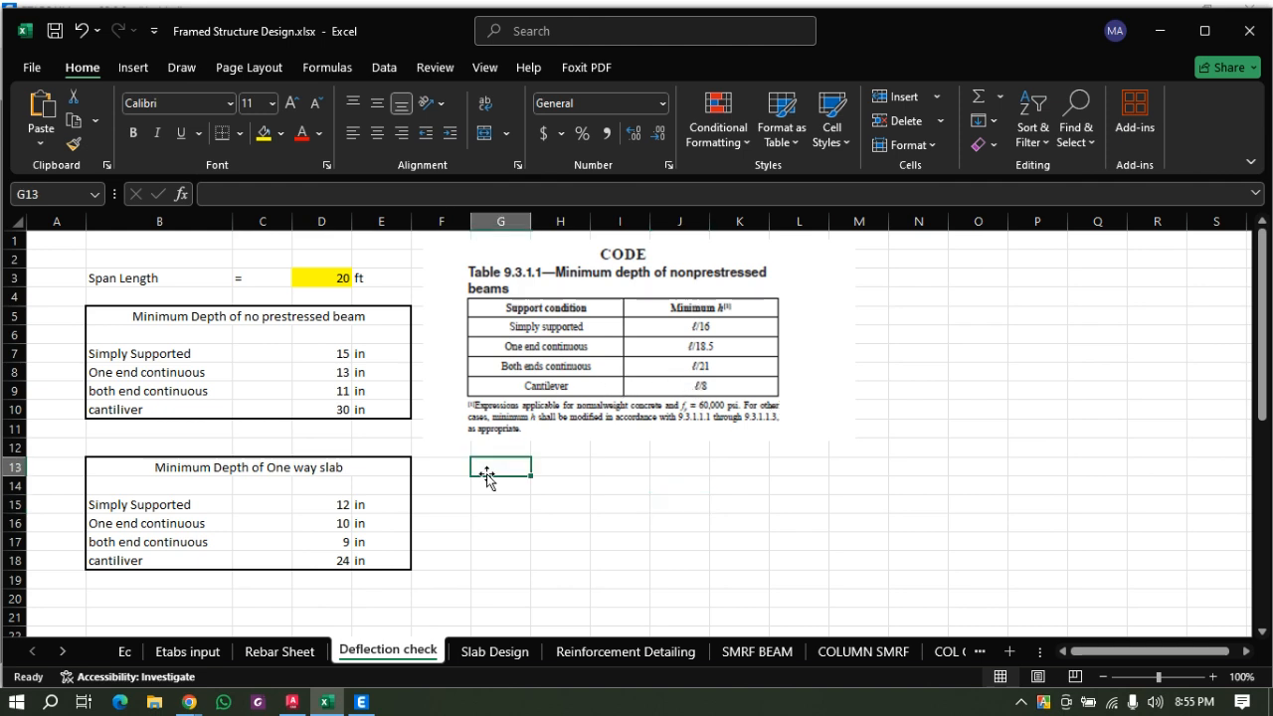
{"action": "left_click", "coordinate": [647, 580]}
{"action": "left_click", "coordinate": [910, 390]}
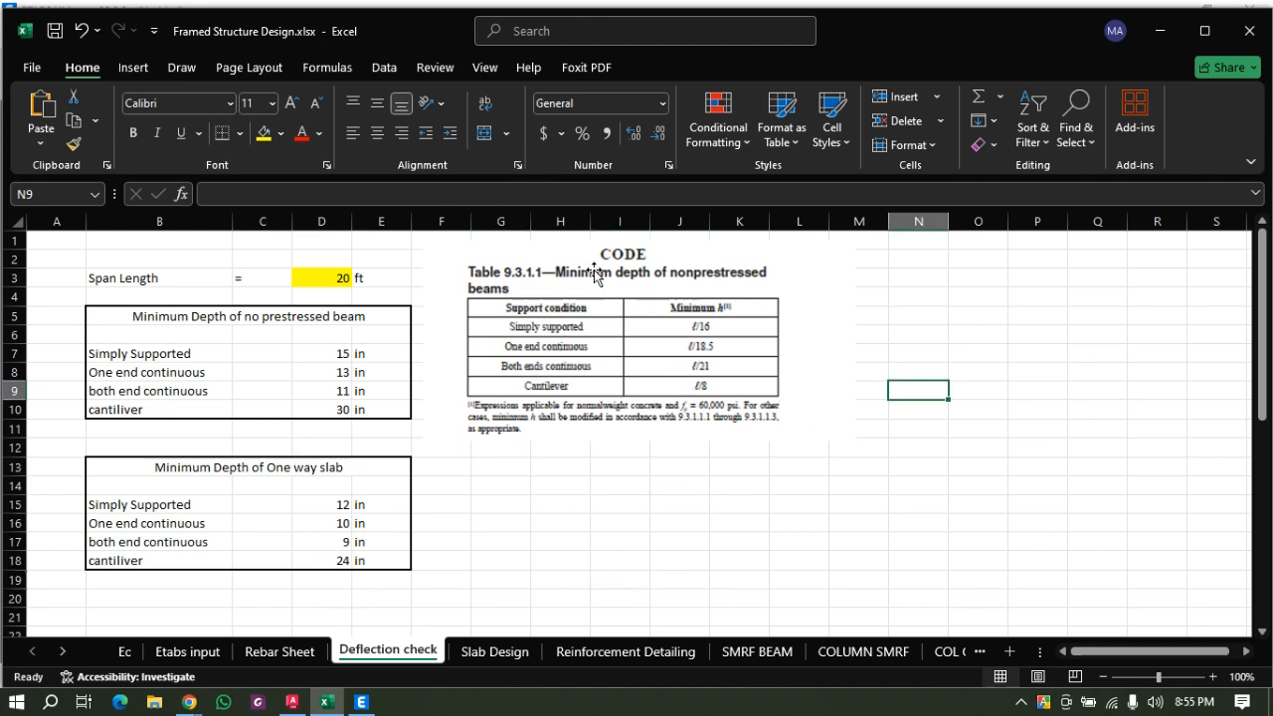
{"action": "left_click", "coordinate": [559, 535]}
{"action": "left_click_drag", "start_coordinate": [130, 319], "coordinate": [268, 403]}
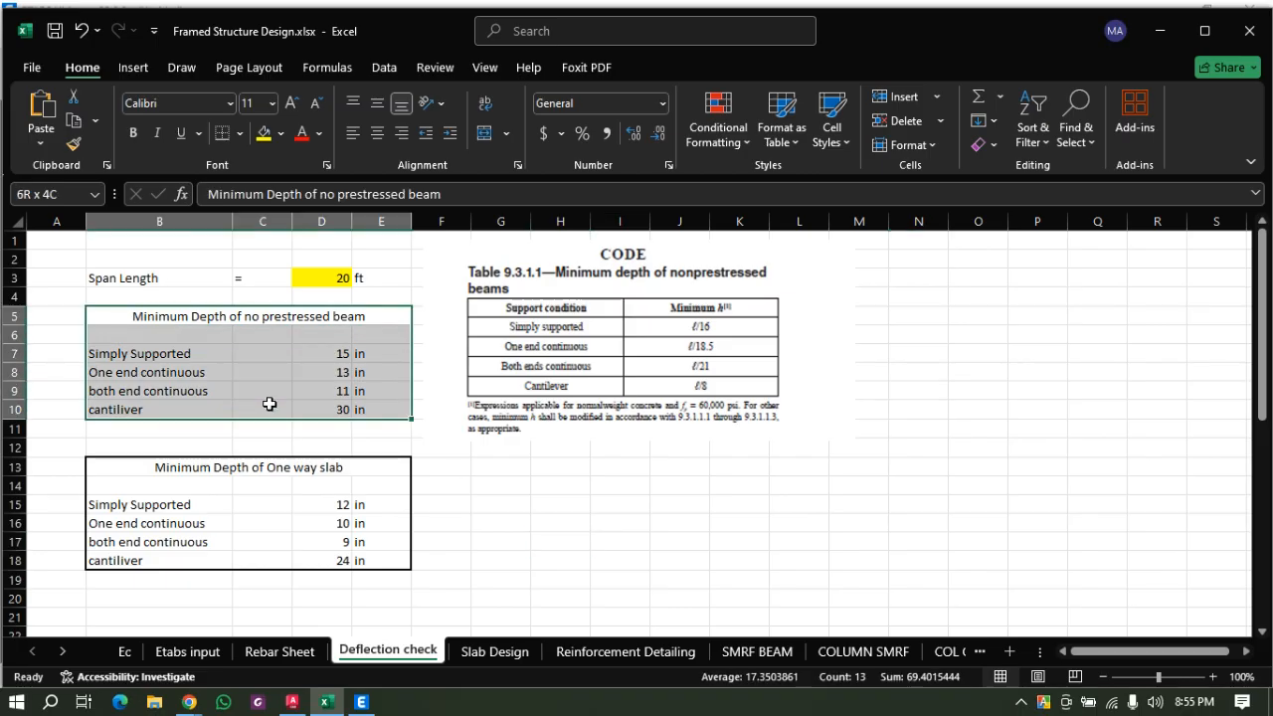
{"action": "left_click", "coordinate": [565, 544]}
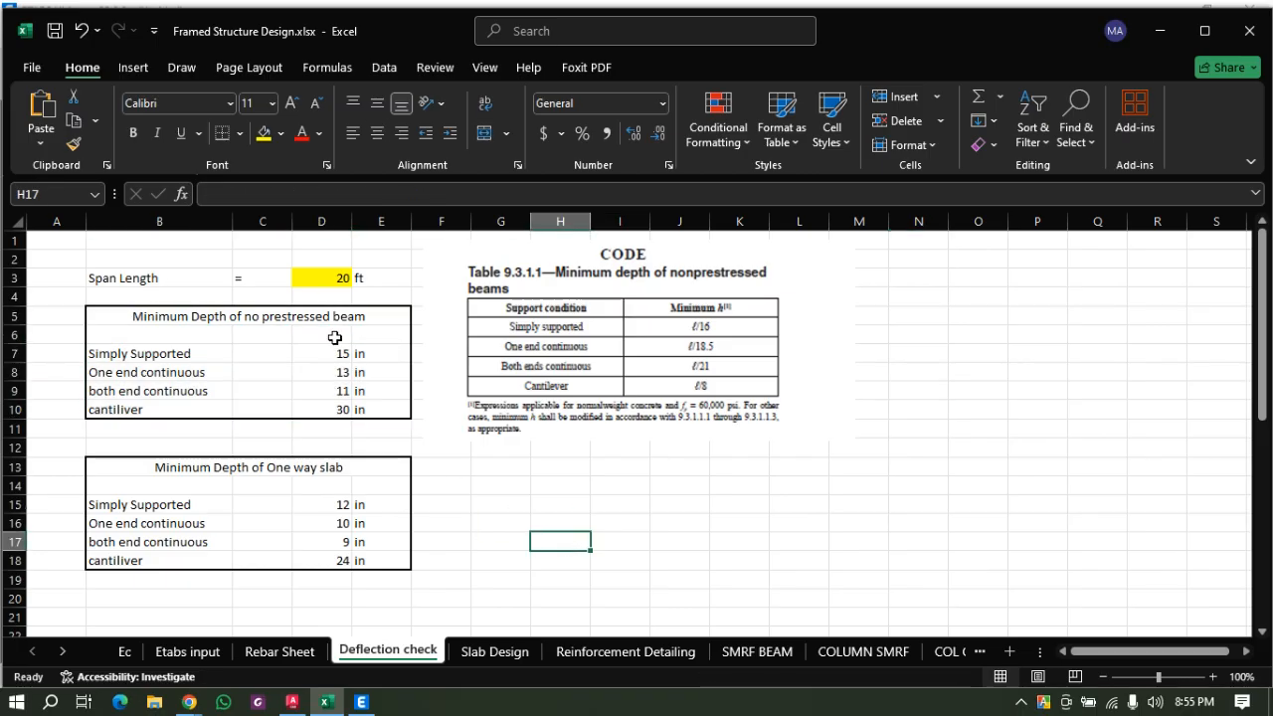
Review the minimum beam depths for simply supported, one end continuous, both end continuous and cantilever conditions, checking their formulas.
{"action": "scroll", "coordinate": [305, 364], "scroll_direction": "down", "scroll_amount": 2}
{"action": "scroll", "coordinate": [305, 366], "scroll_direction": "up", "scroll_amount": 2}
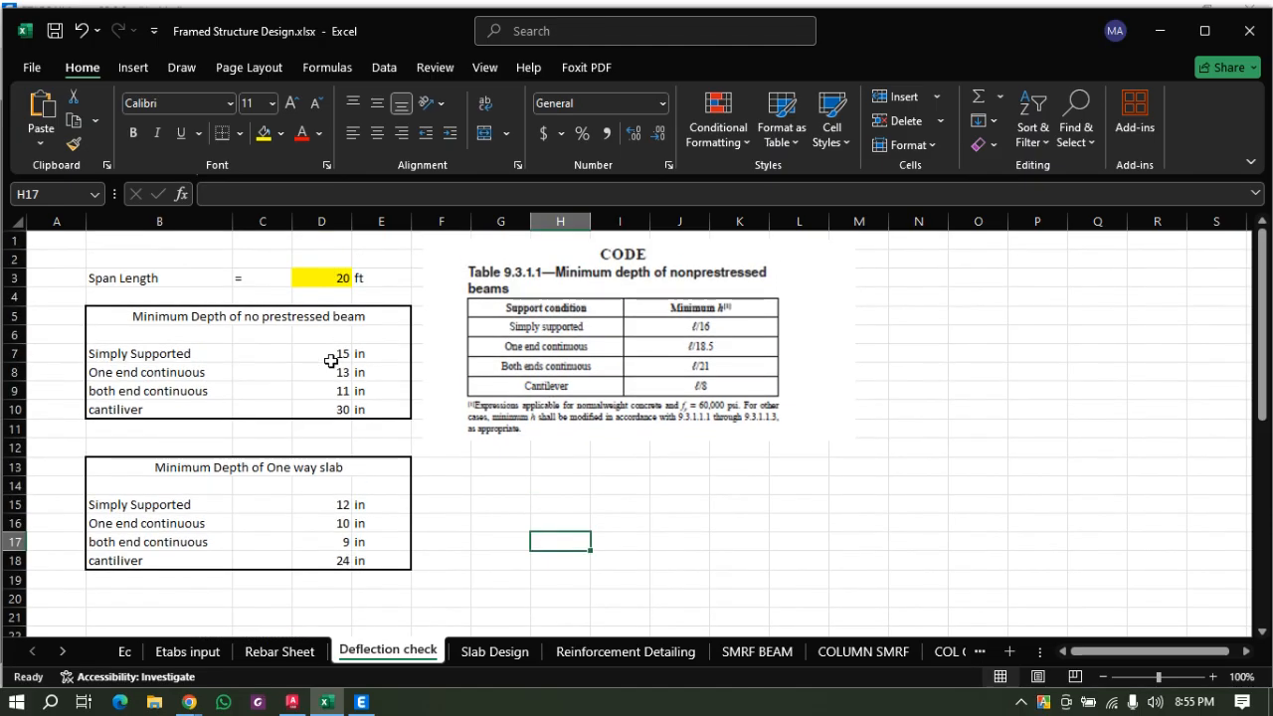
{"action": "left_click", "coordinate": [328, 348]}
{"action": "left_click", "coordinate": [166, 379]}
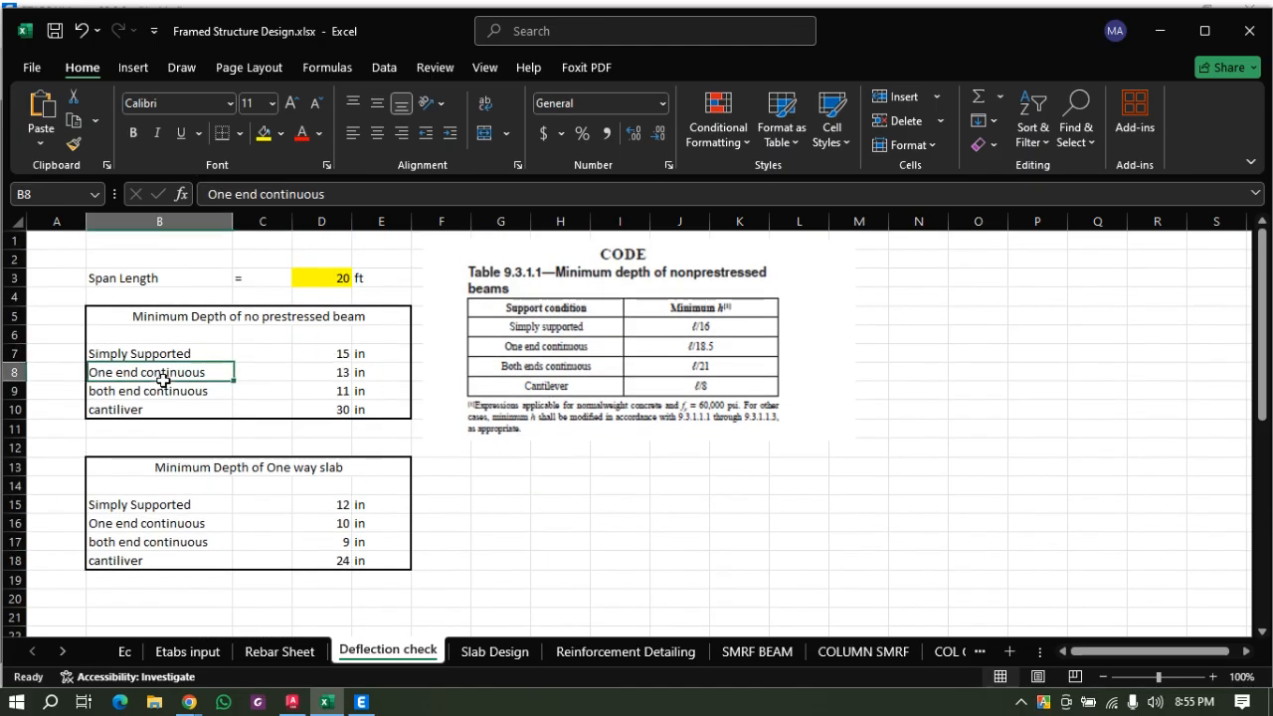
{"action": "left_click", "coordinate": [334, 377]}
{"action": "left_click", "coordinate": [120, 389]}
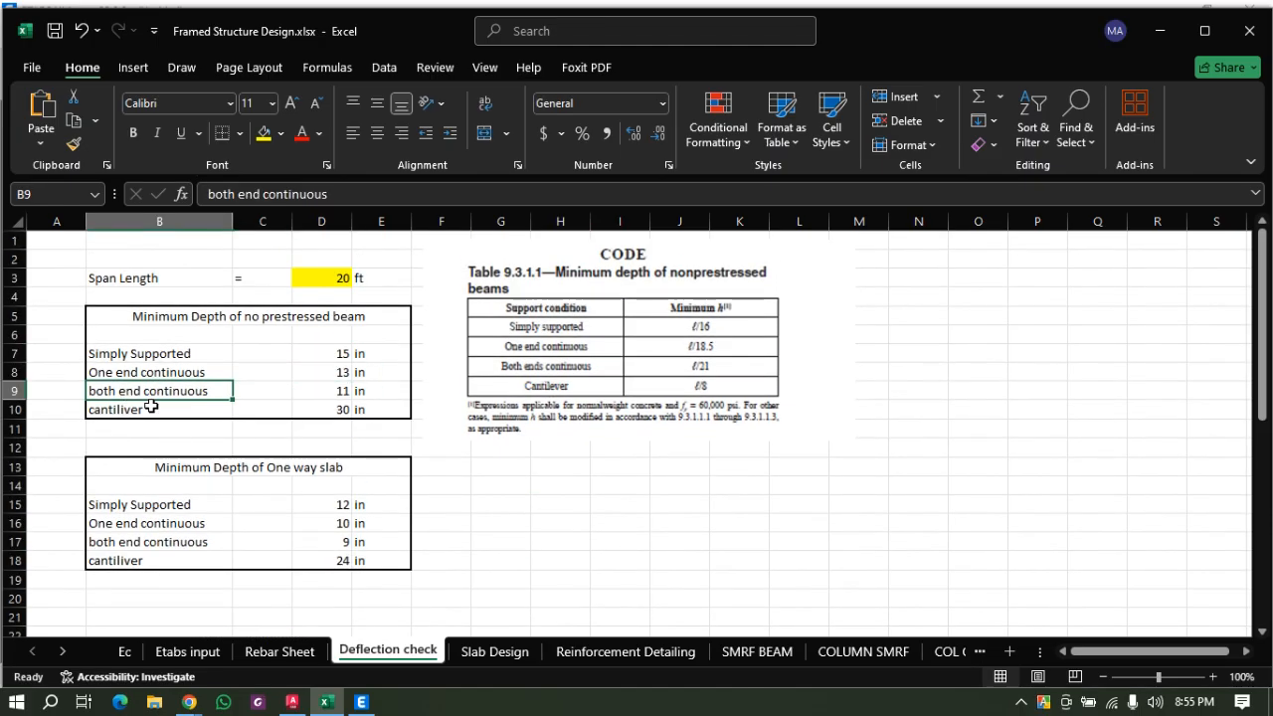
{"action": "left_click", "coordinate": [320, 390]}
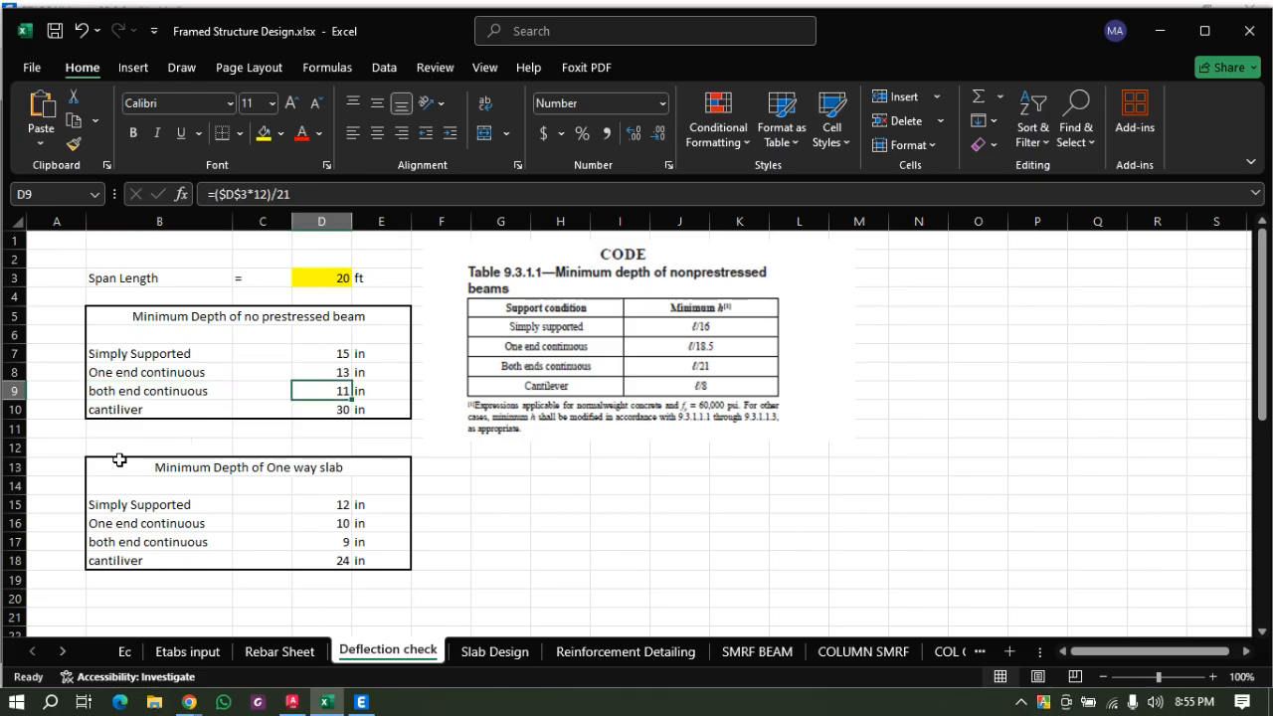
{"action": "left_click", "coordinate": [147, 408]}
{"action": "left_click", "coordinate": [339, 411]}
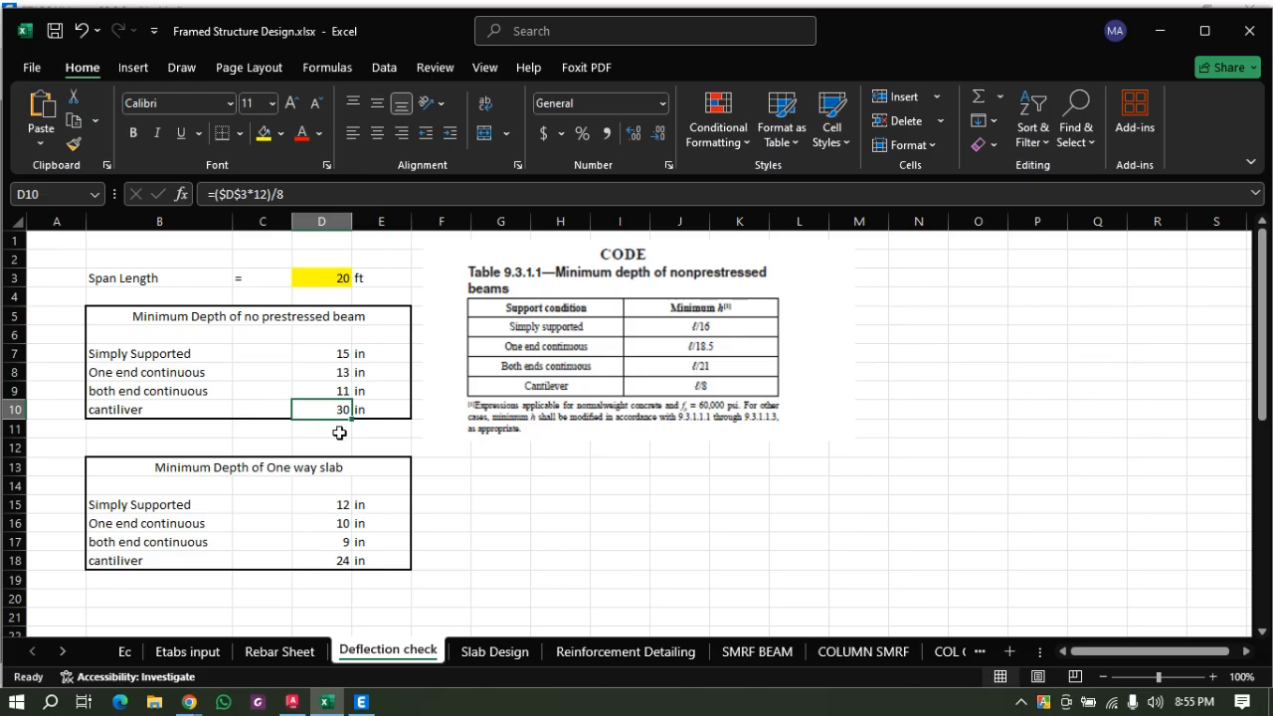
{"action": "left_click", "coordinate": [343, 389]}
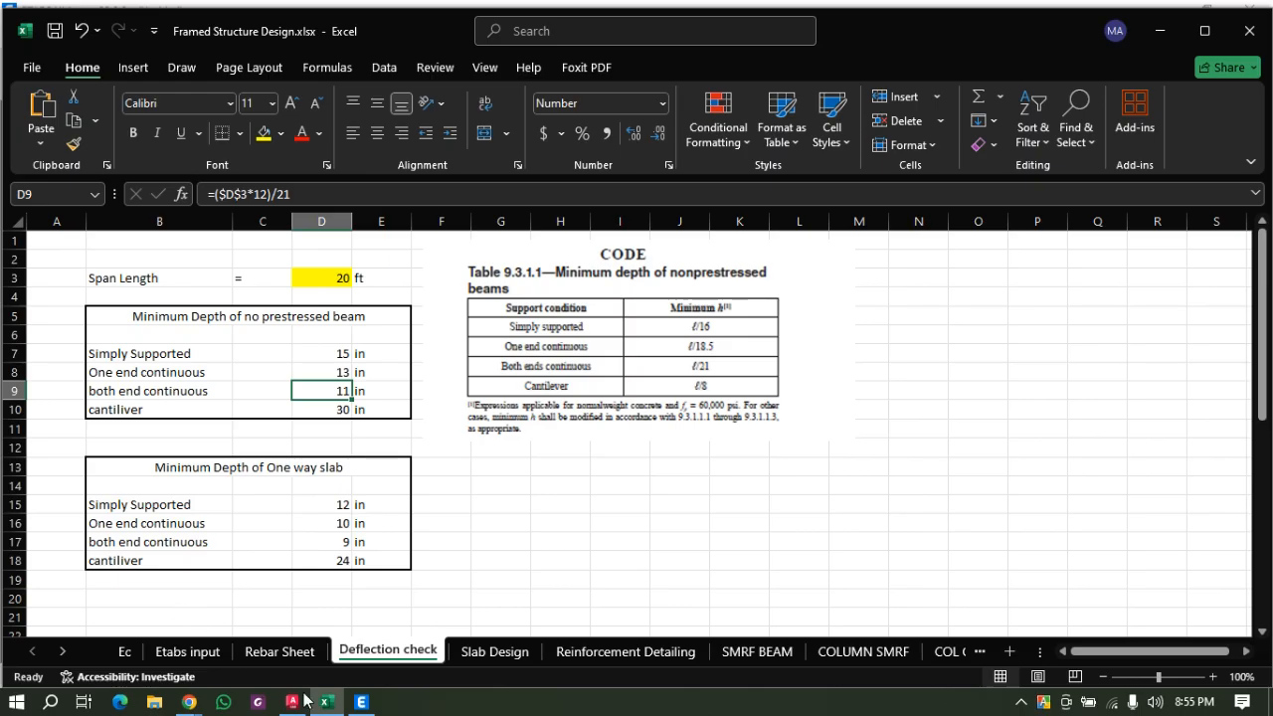
Switch to AutoCAD and examine the column layout and grid dimensions on the 3 storied residencial floor plan, then return to Excel.
{"action": "left_click", "coordinate": [362, 702]}
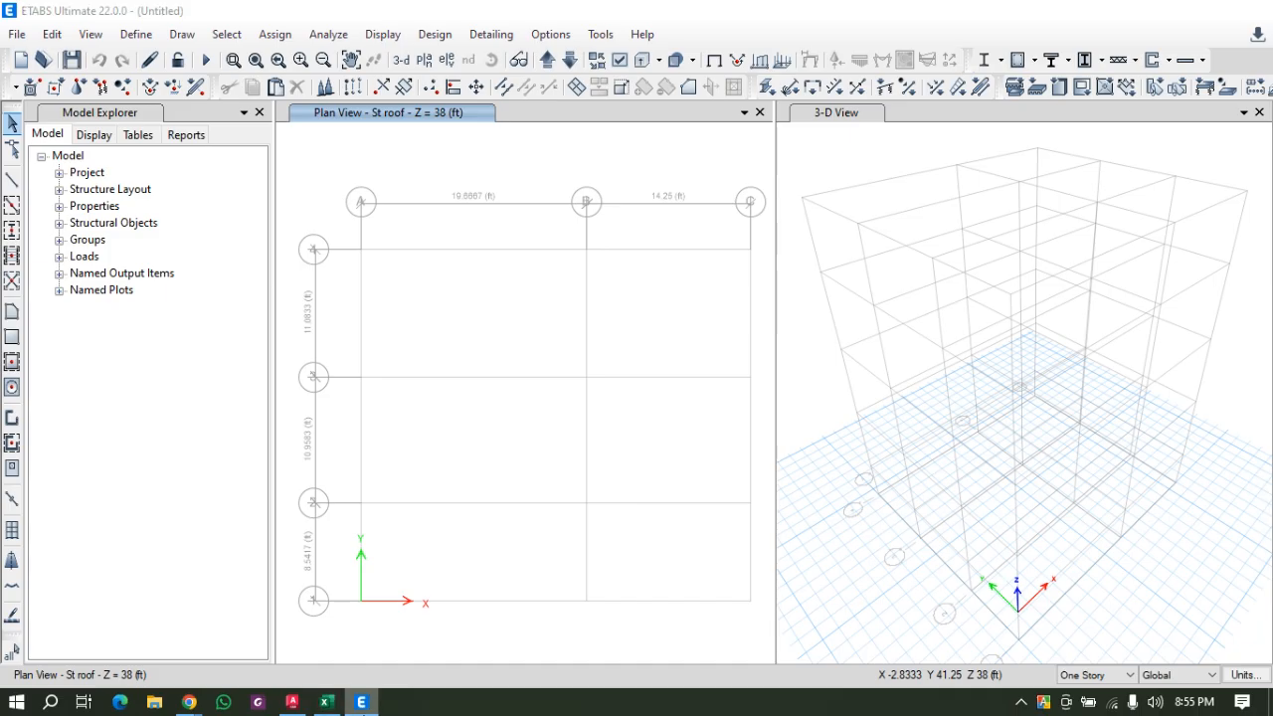
{"action": "left_click", "coordinate": [325, 703]}
{"action": "left_click", "coordinate": [293, 702]}
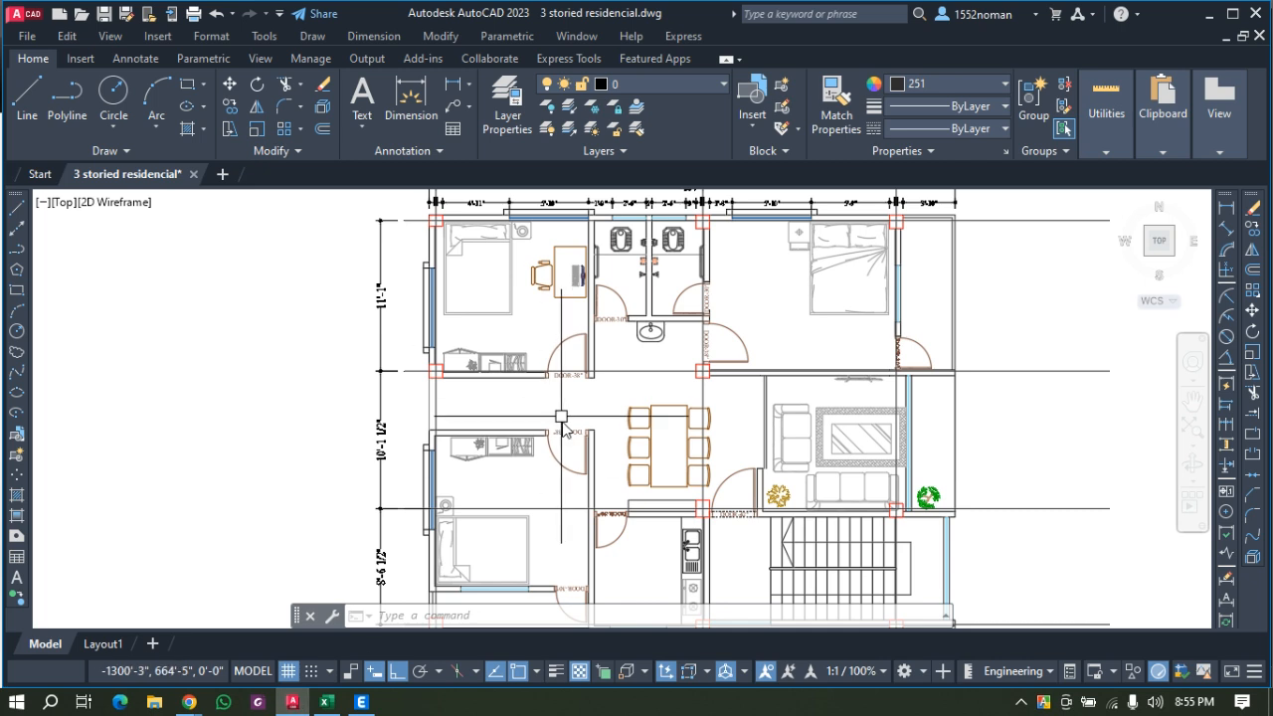
{"action": "scroll", "coordinate": [564, 439], "scroll_direction": "down", "scroll_amount": 1}
{"action": "scroll", "coordinate": [479, 328], "scroll_direction": "up", "scroll_amount": 2}
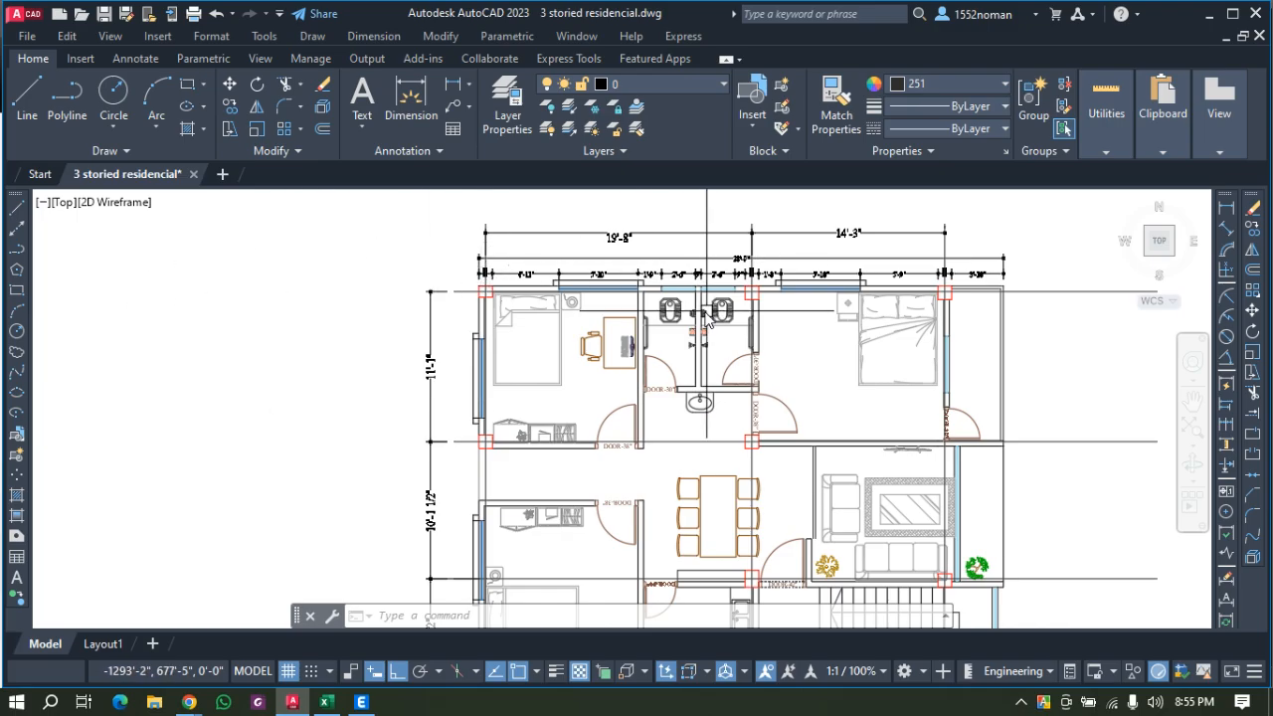
{"action": "scroll", "coordinate": [633, 285], "scroll_direction": "down", "scroll_amount": 2}
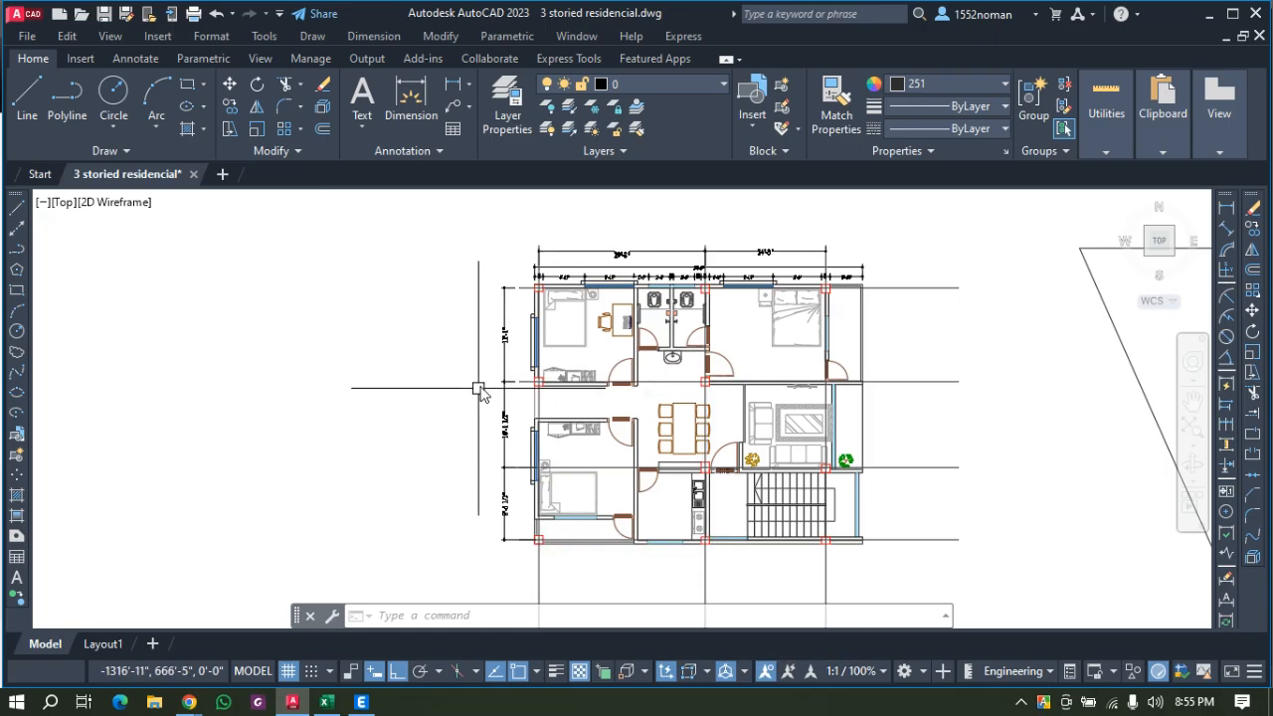
{"action": "left_click", "coordinate": [1210, 14]}
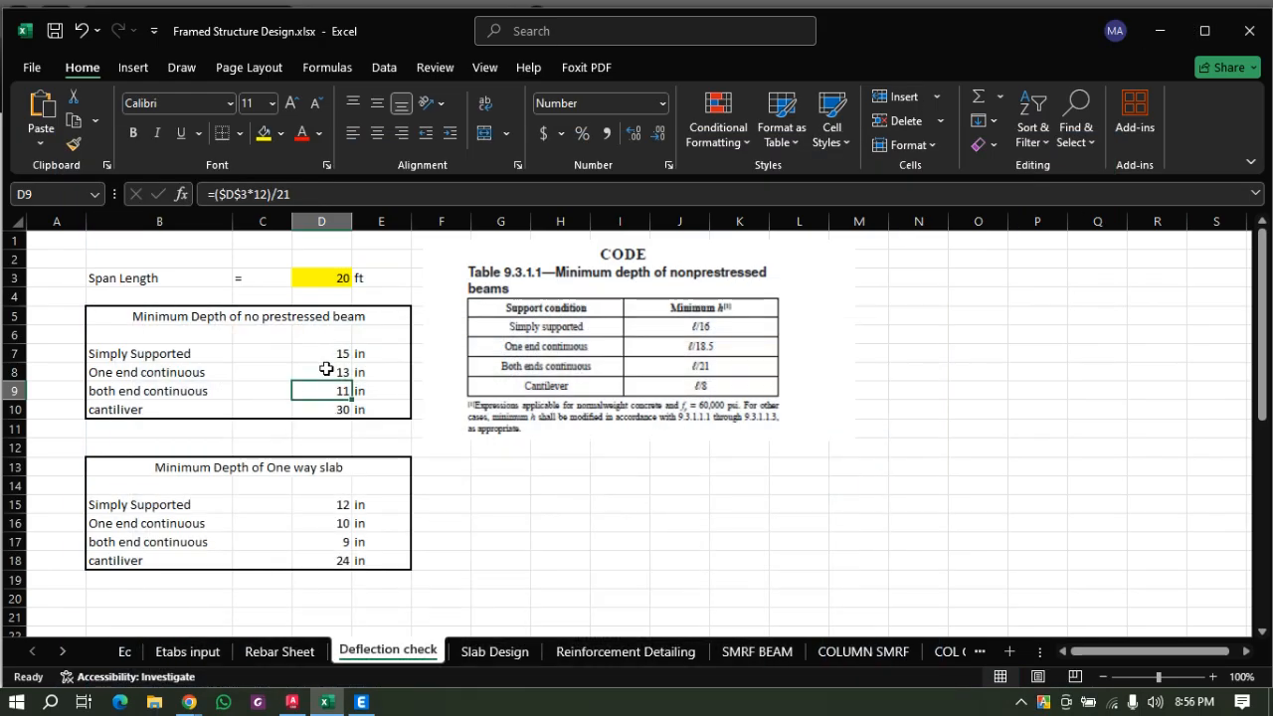
Review the minimum beam depths on the deflection check sheet against code Table 9.3.1.1, then put the workbook away.
{"action": "left_click", "coordinate": [550, 506]}
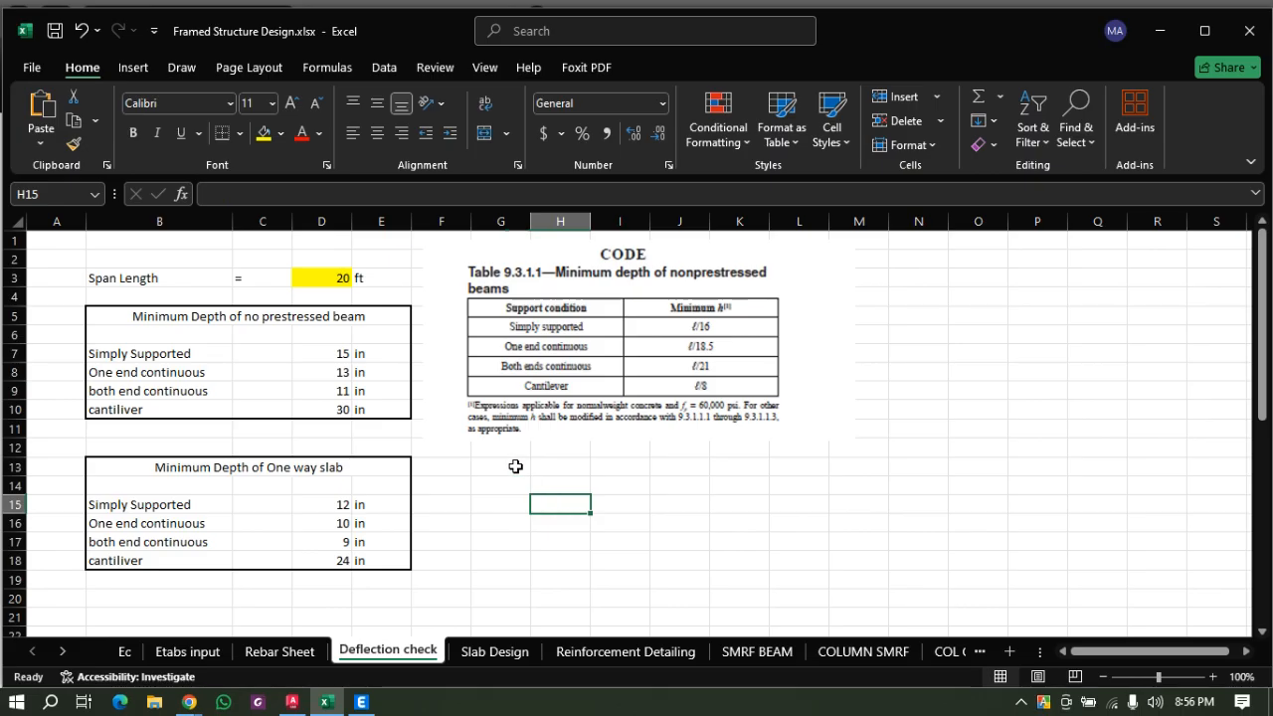
{"action": "left_click", "coordinate": [461, 500]}
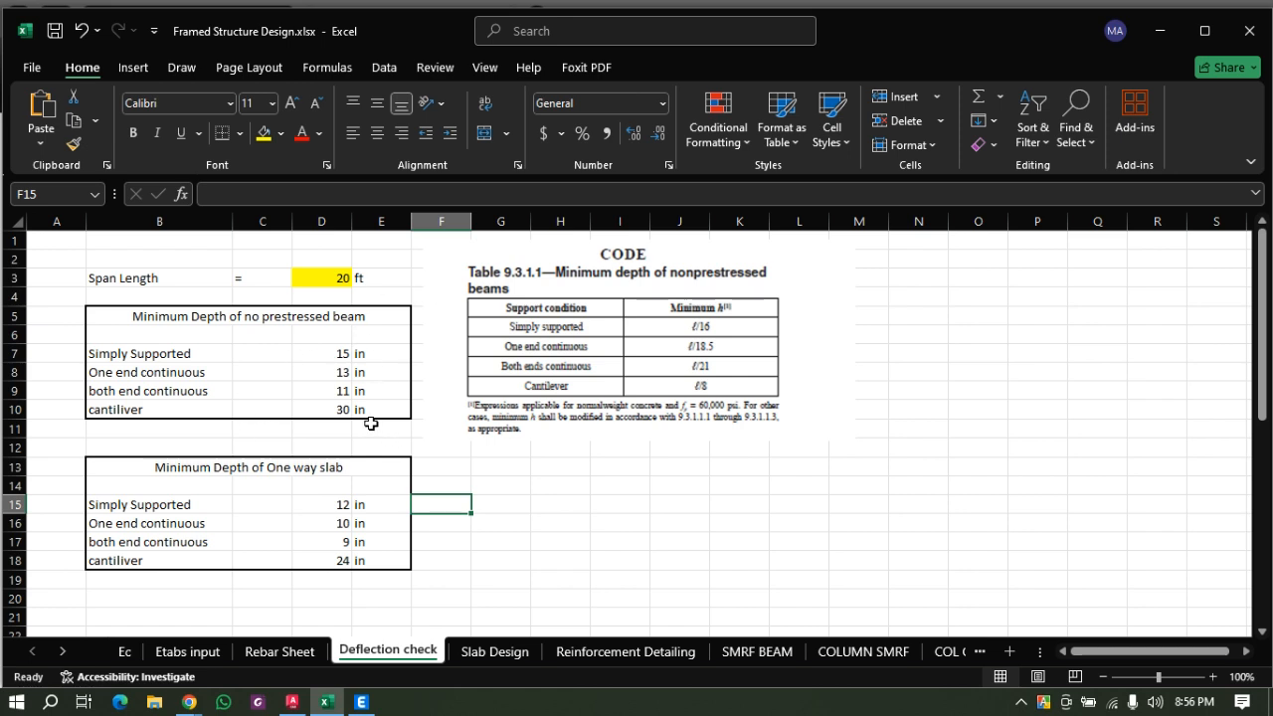
{"action": "left_click", "coordinate": [610, 519]}
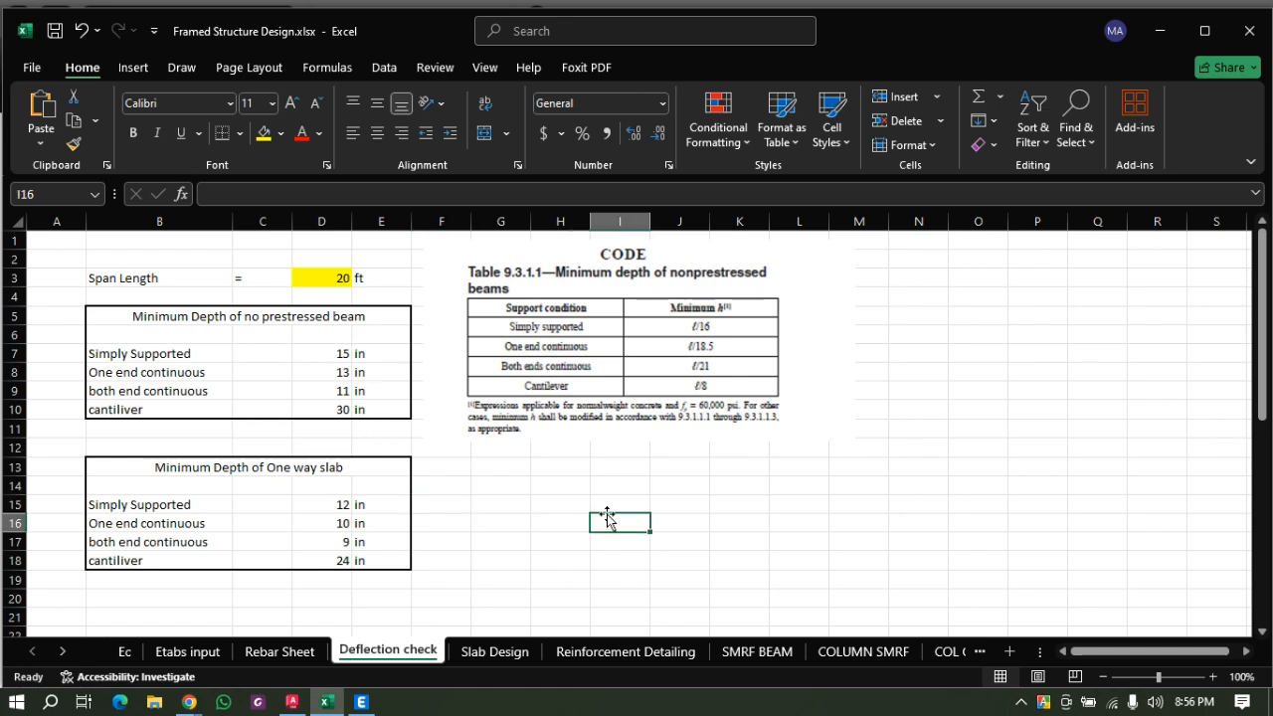
{"action": "left_click", "coordinate": [1161, 32]}
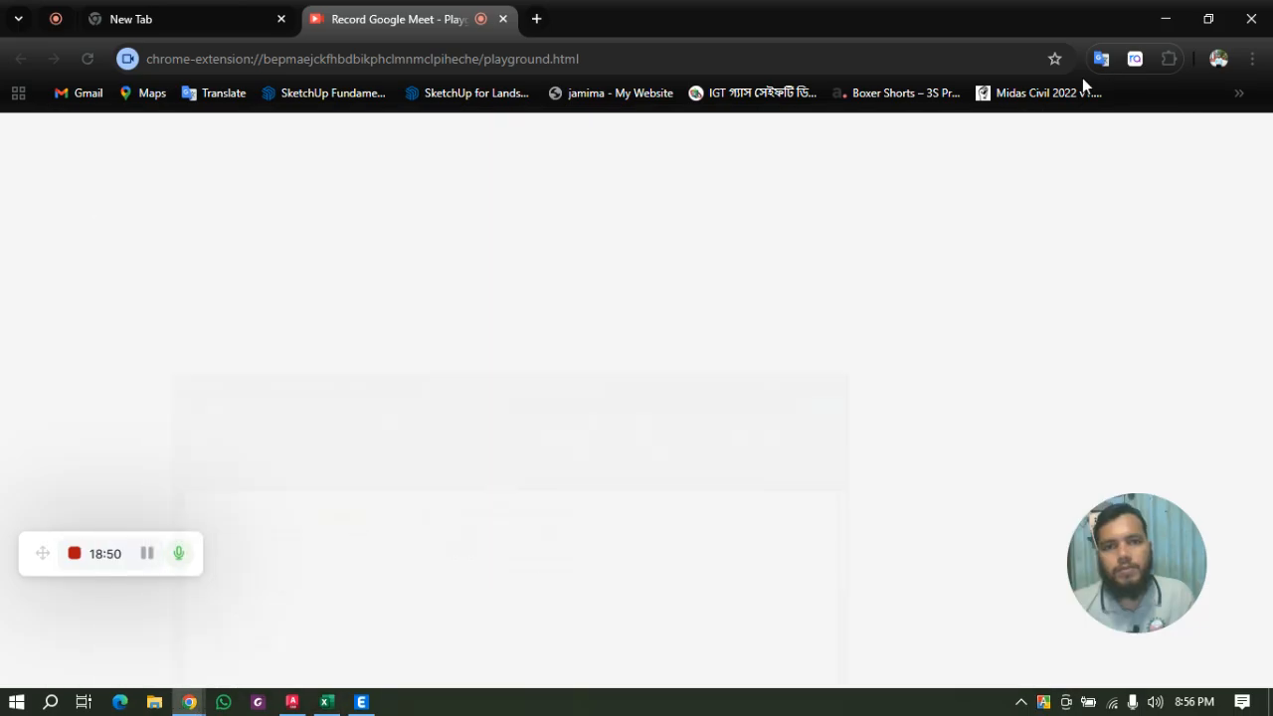
Switch to ETABS, open the frame section properties and look through the list of existing sections.
{"action": "left_click", "coordinate": [366, 702]}
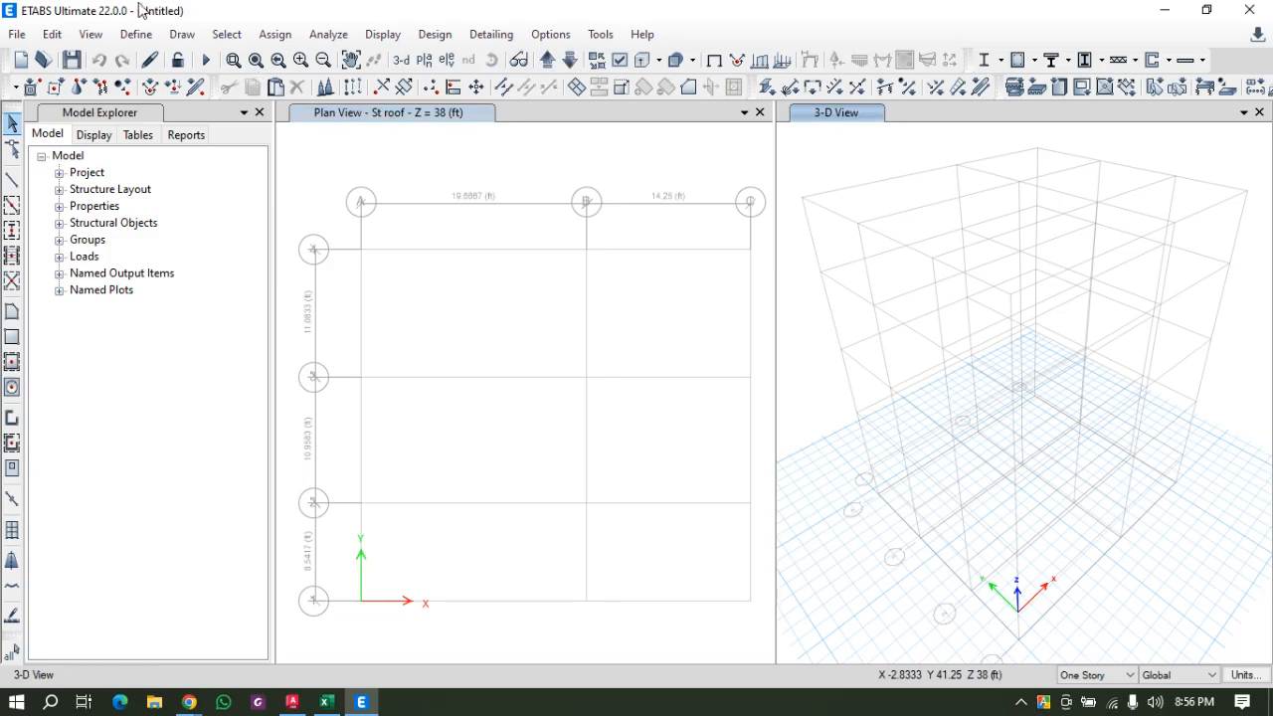
{"action": "left_click", "coordinate": [135, 35]}
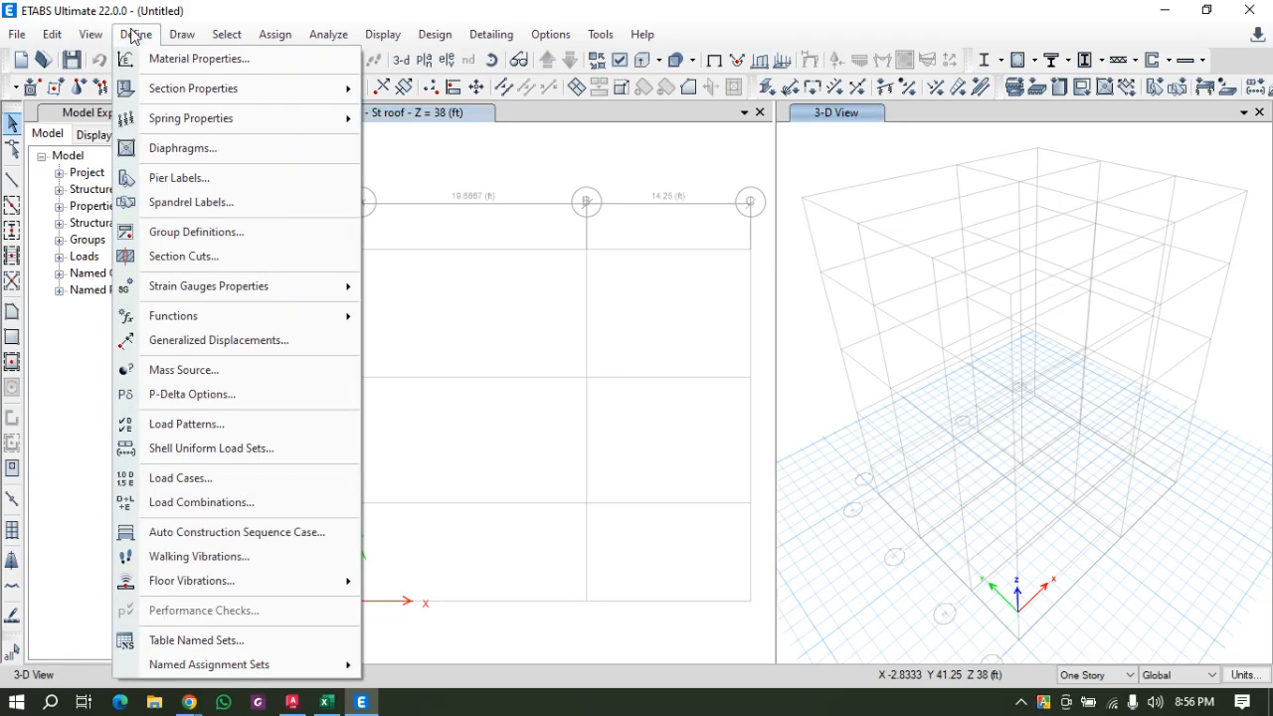
{"action": "mouse_move", "coordinate": [204, 87]}
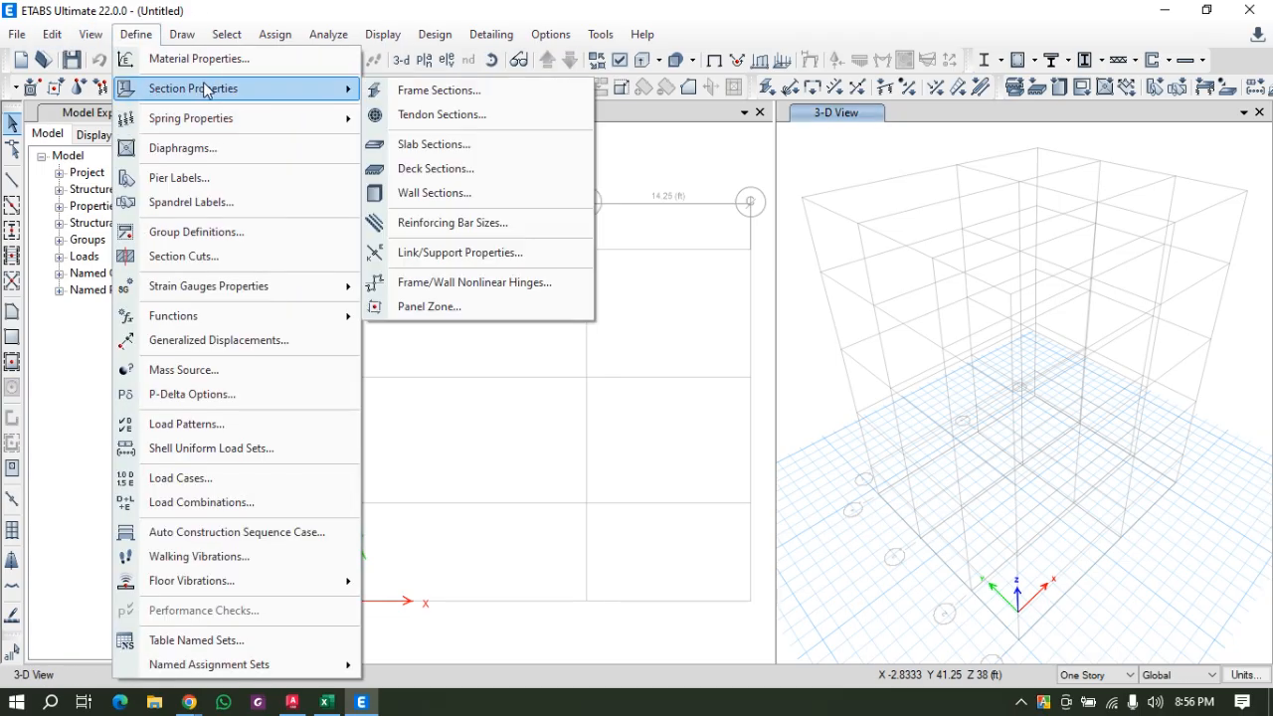
{"action": "left_click", "coordinate": [461, 91]}
{"action": "left_click", "coordinate": [571, 312]}
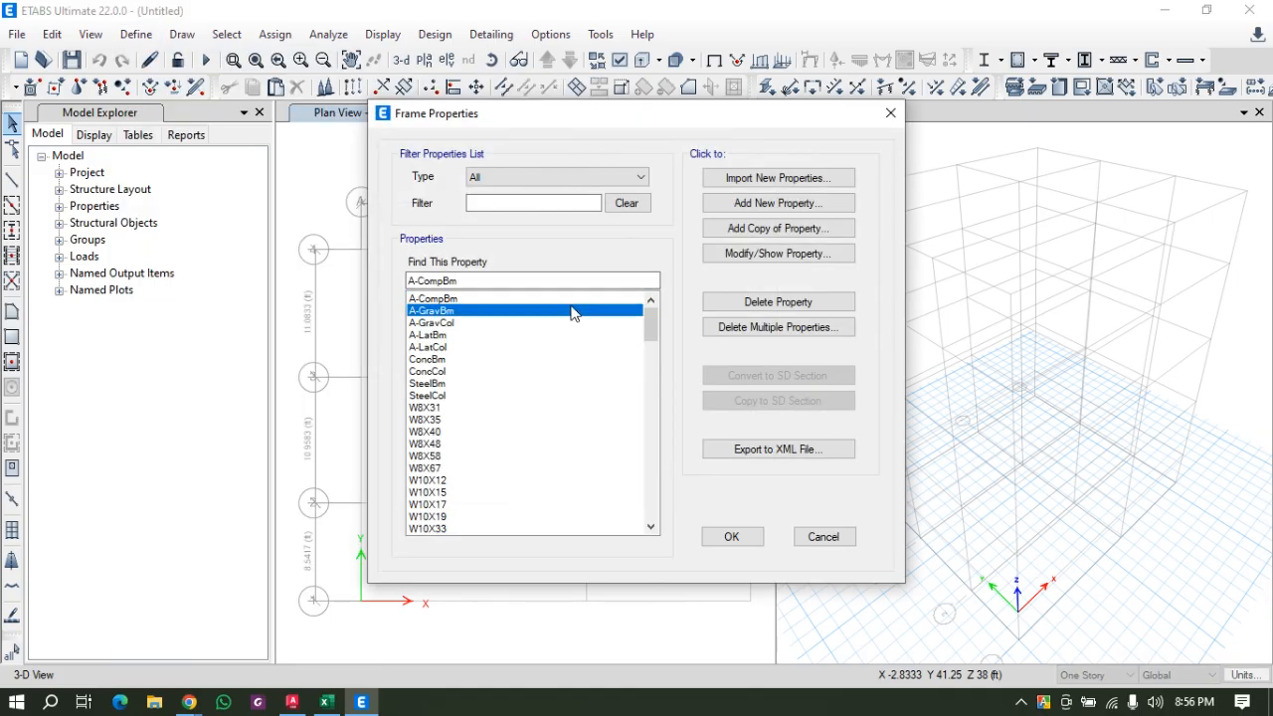
{"action": "left_click", "coordinate": [463, 505]}
{"action": "scroll", "coordinate": [529, 376], "scroll_direction": "down", "scroll_amount": 4}
{"action": "scroll", "coordinate": [532, 383], "scroll_direction": "up", "scroll_amount": 4}
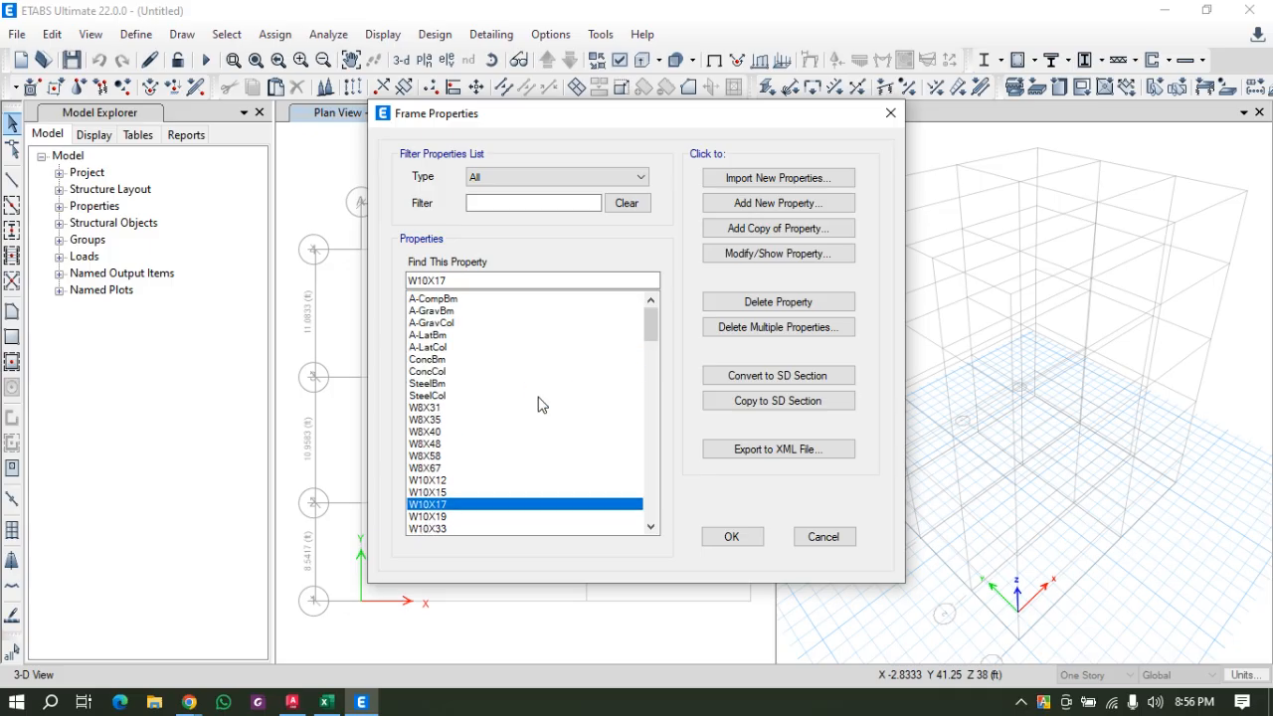
Delete the default frame sections from A-CompBm through SteelCol together.
{"action": "left_click", "coordinate": [758, 328]}
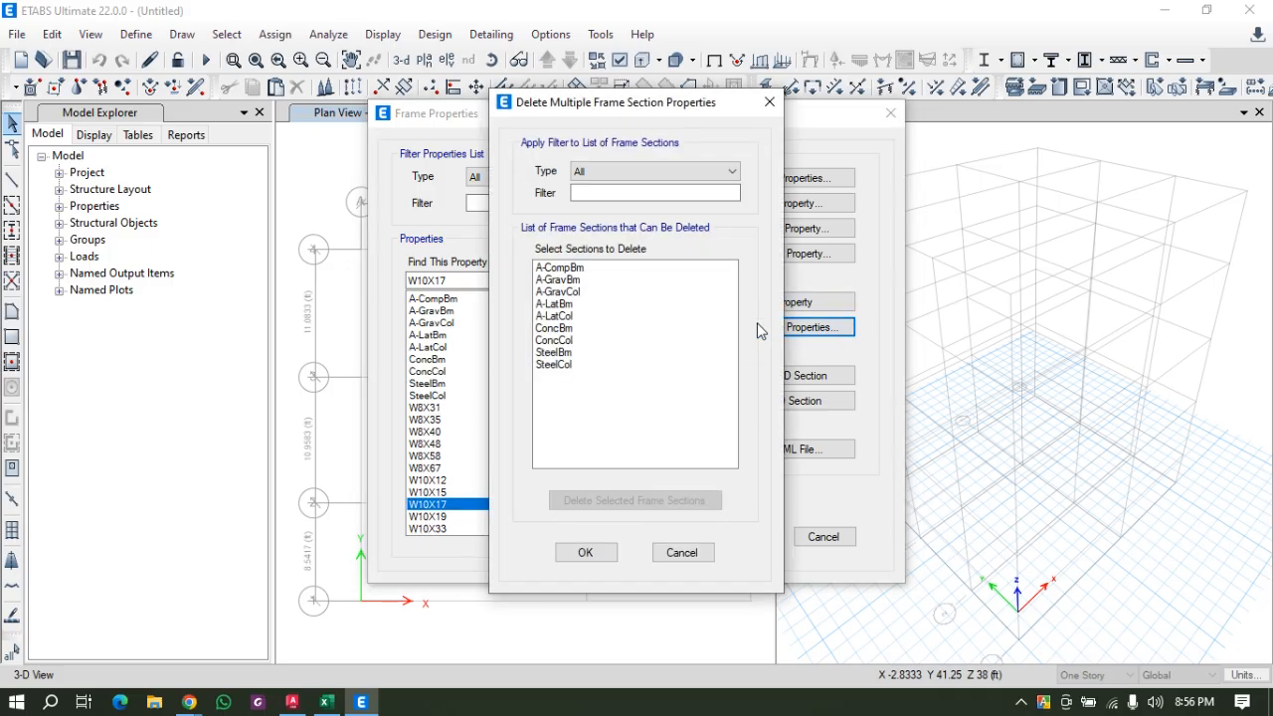
{"action": "left_click", "coordinate": [677, 268]}
{"action": "left_click_drag", "start_coordinate": [676, 277], "coordinate": [543, 503]}
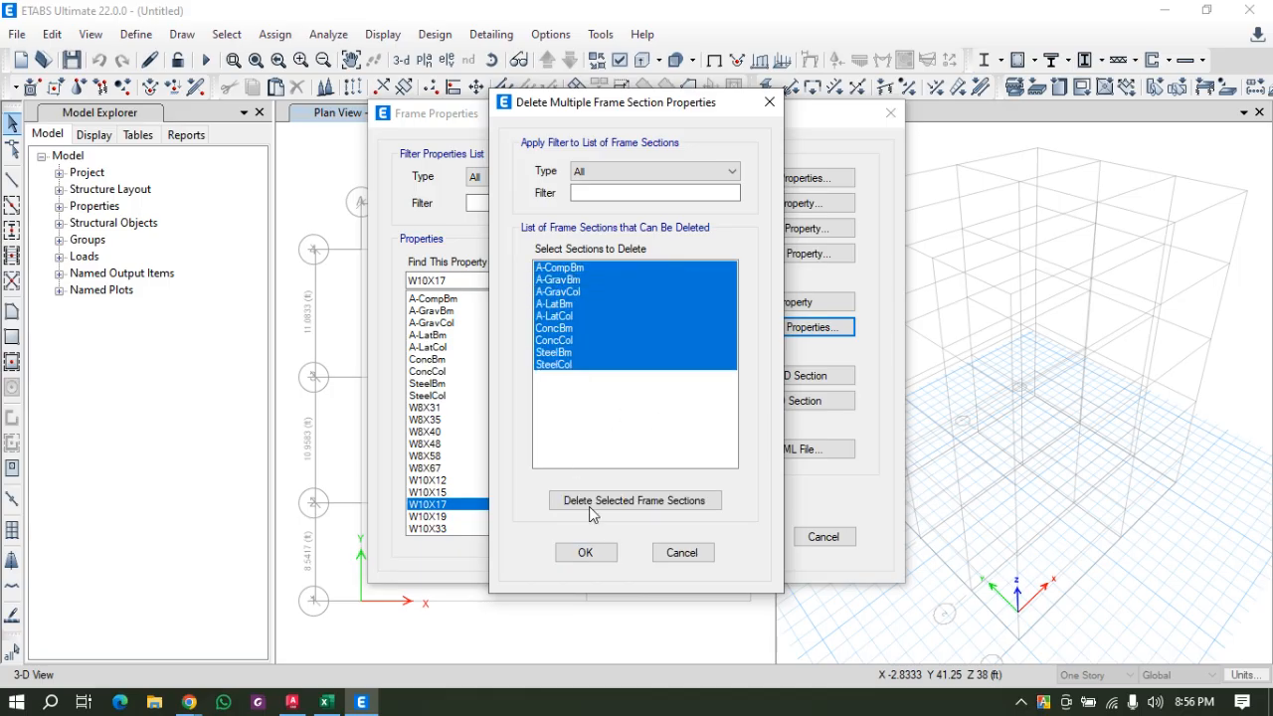
{"action": "left_click", "coordinate": [628, 497]}
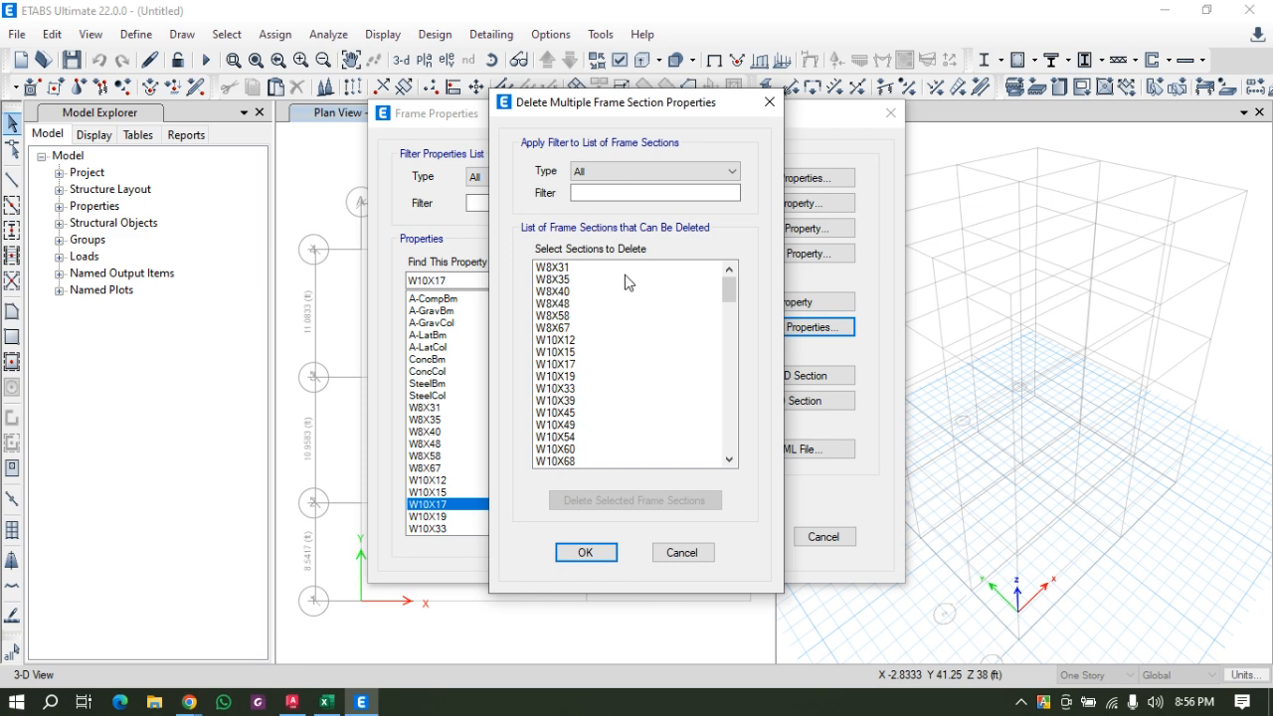
Bulk-delete the W-shape steel frame sections, selecting the whole list from W8X31 through W36X182, and accept the deletions.
{"action": "left_click_drag", "start_coordinate": [635, 276], "coordinate": [614, 486]}
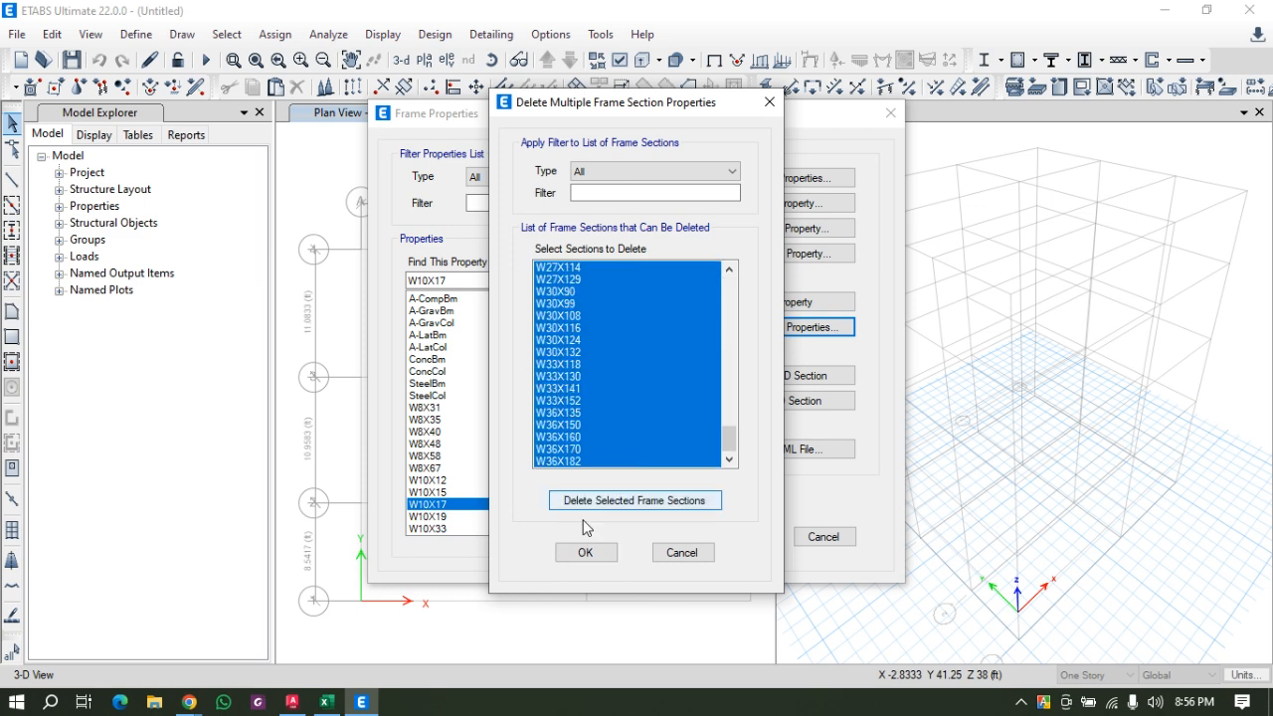
{"action": "left_click", "coordinate": [621, 502]}
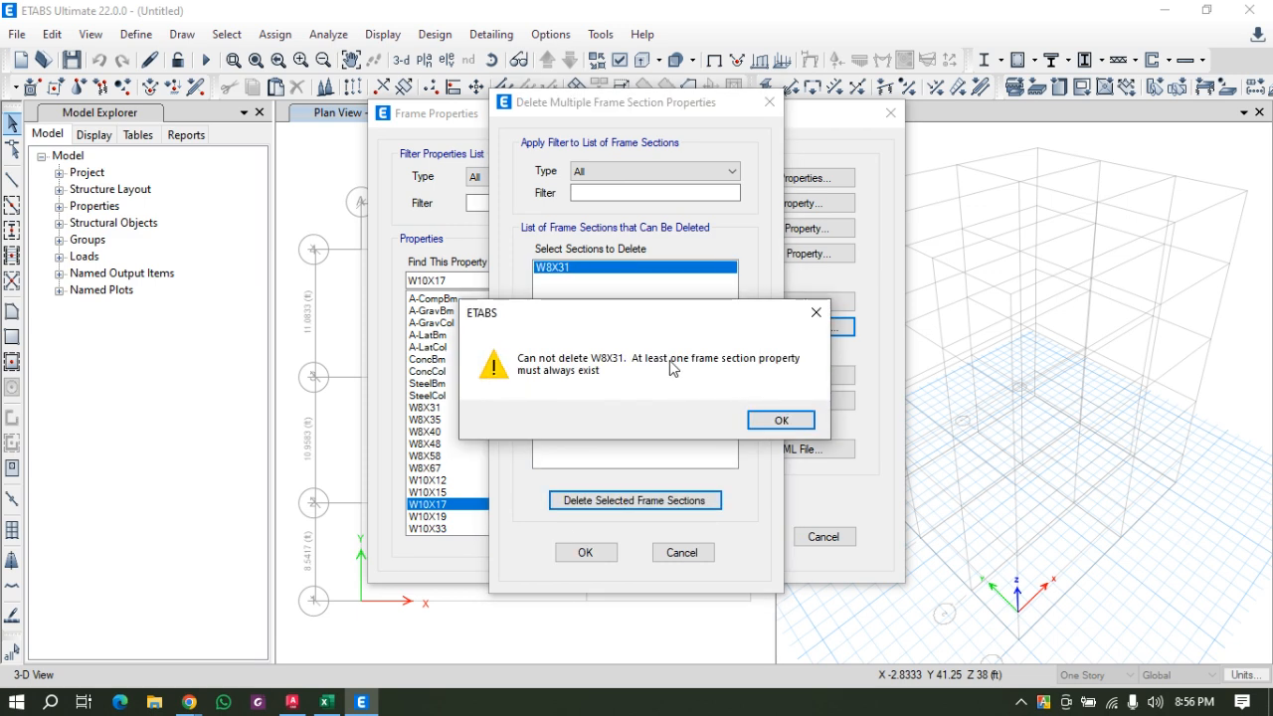
{"action": "left_click", "coordinate": [775, 421]}
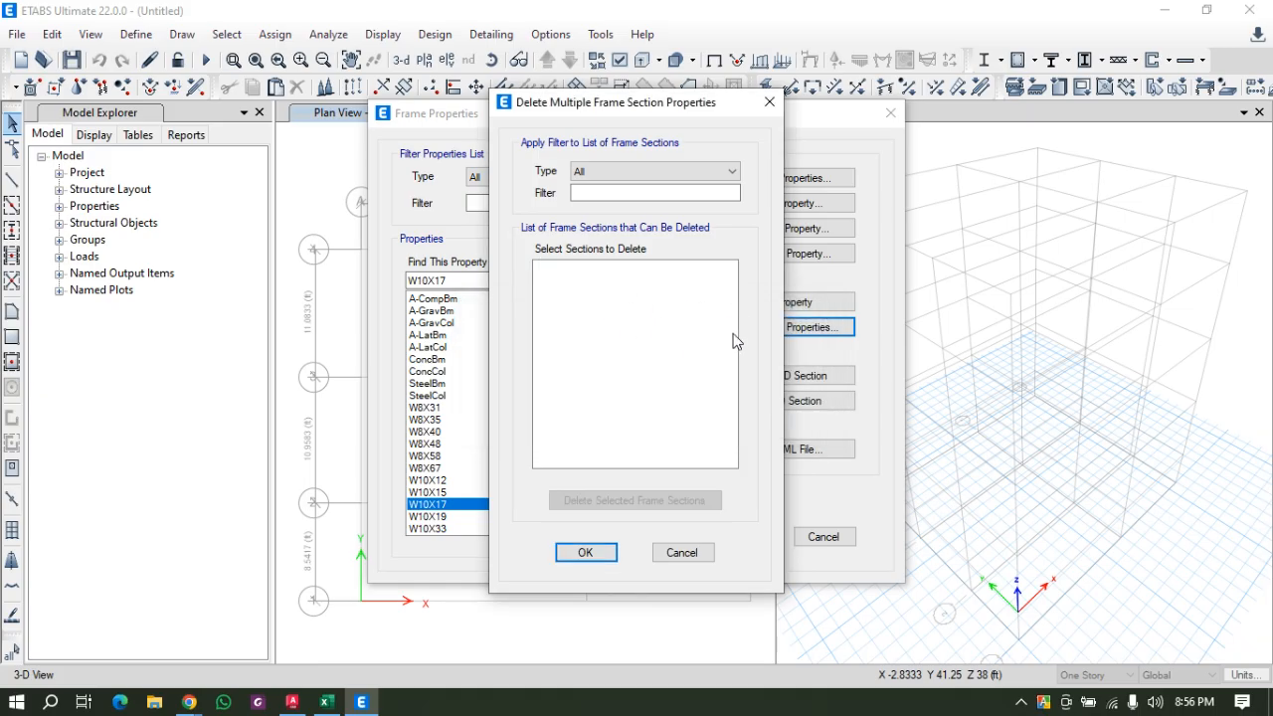
{"action": "left_click", "coordinate": [585, 553]}
{"action": "left_click", "coordinate": [463, 367]}
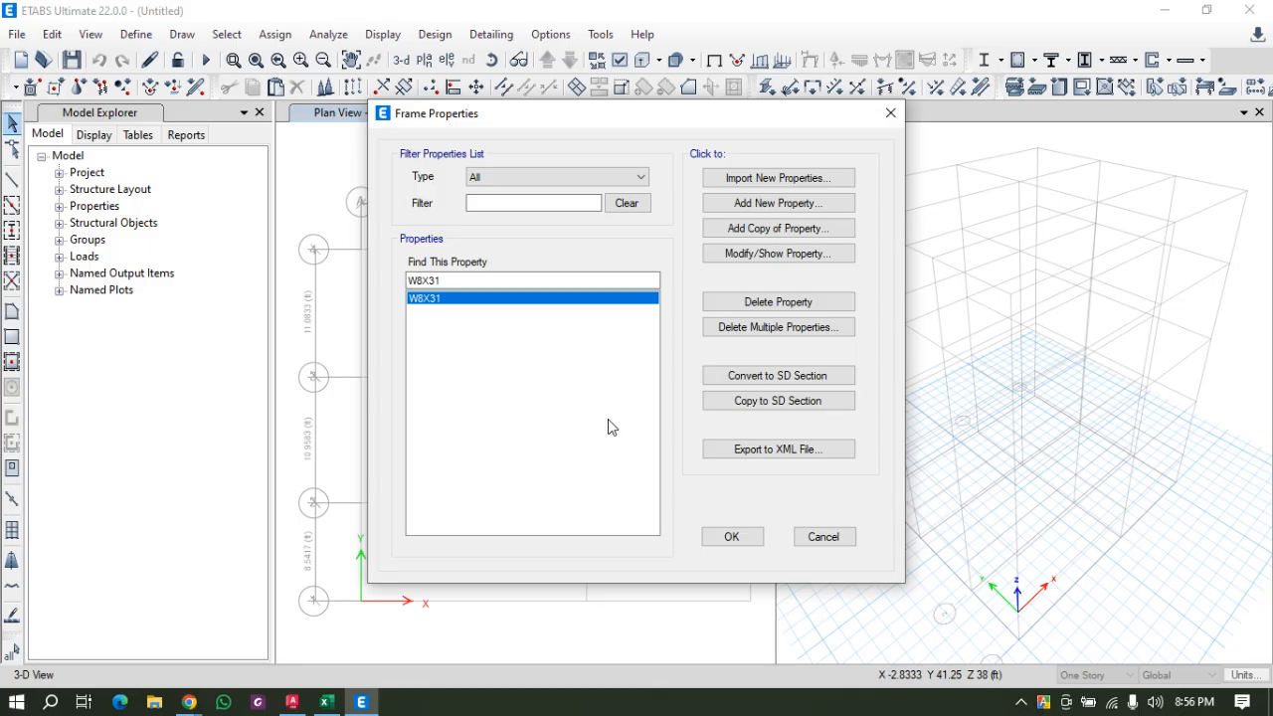
Add a new concrete rectangular frame section and name it FB 10X15.
{"action": "left_click", "coordinate": [739, 203]}
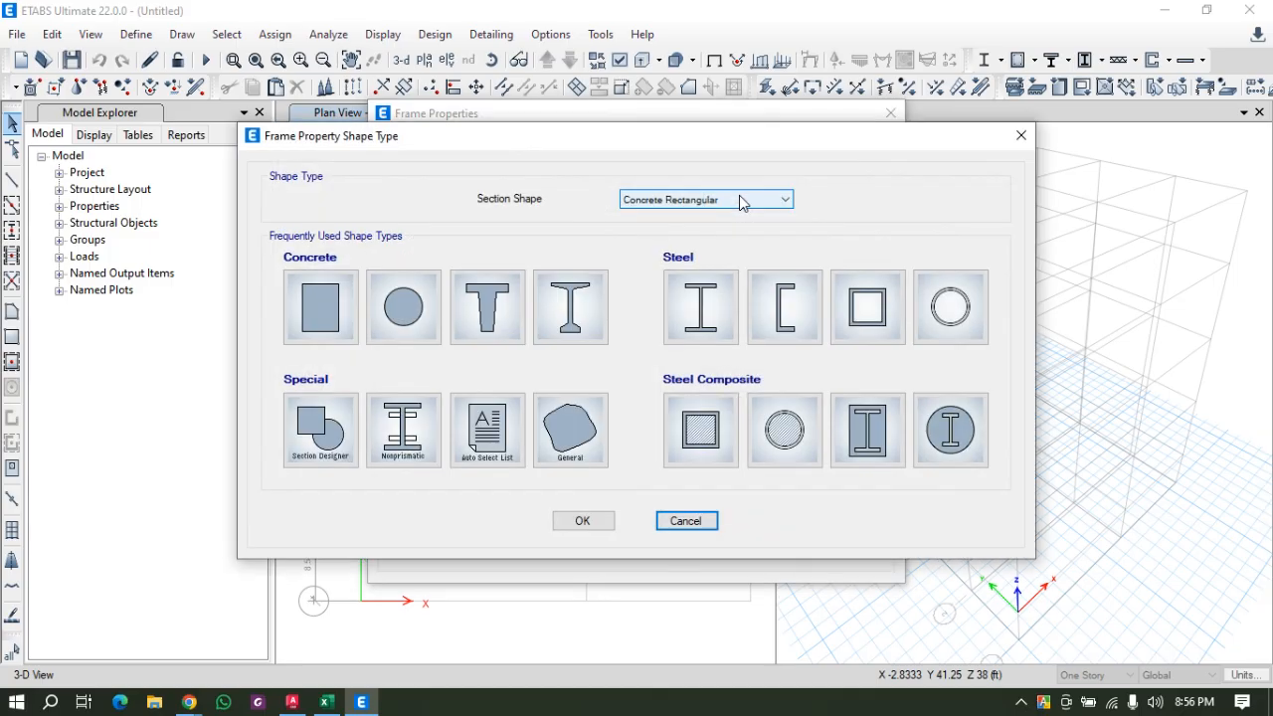
{"action": "left_click", "coordinate": [314, 338]}
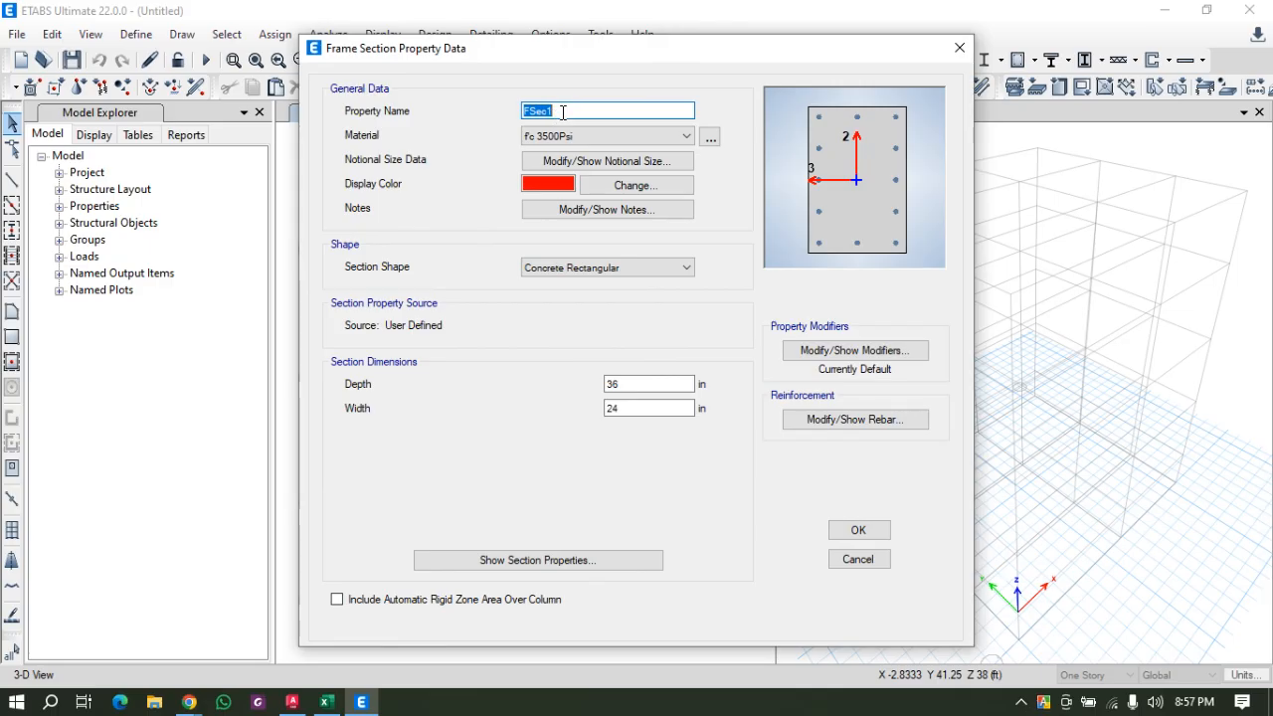
{"action": "type", "text": "B 10X15"}
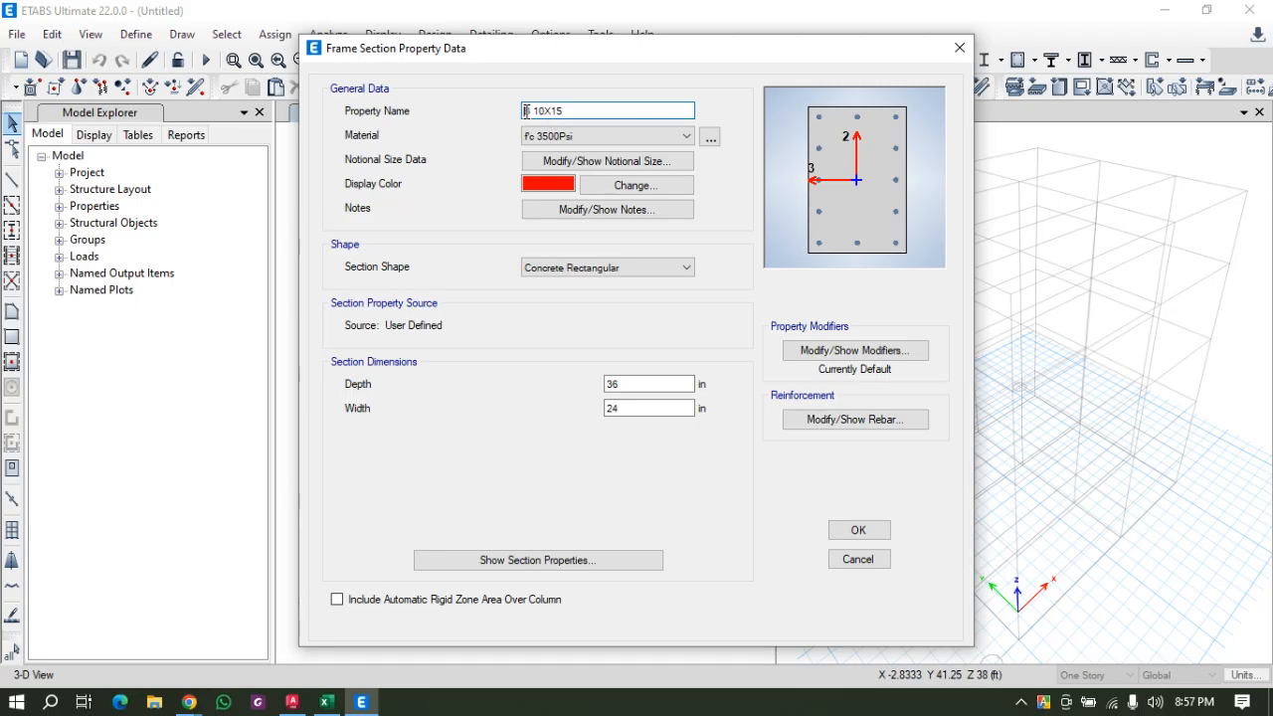
{"action": "left_click", "coordinate": [524, 112]}
{"action": "type", "text": "FB"}
Set the FB 10X15 section's depth to 15 in and width to 10 in.
{"action": "left_click_drag", "start_coordinate": [624, 385], "coordinate": [493, 404]}
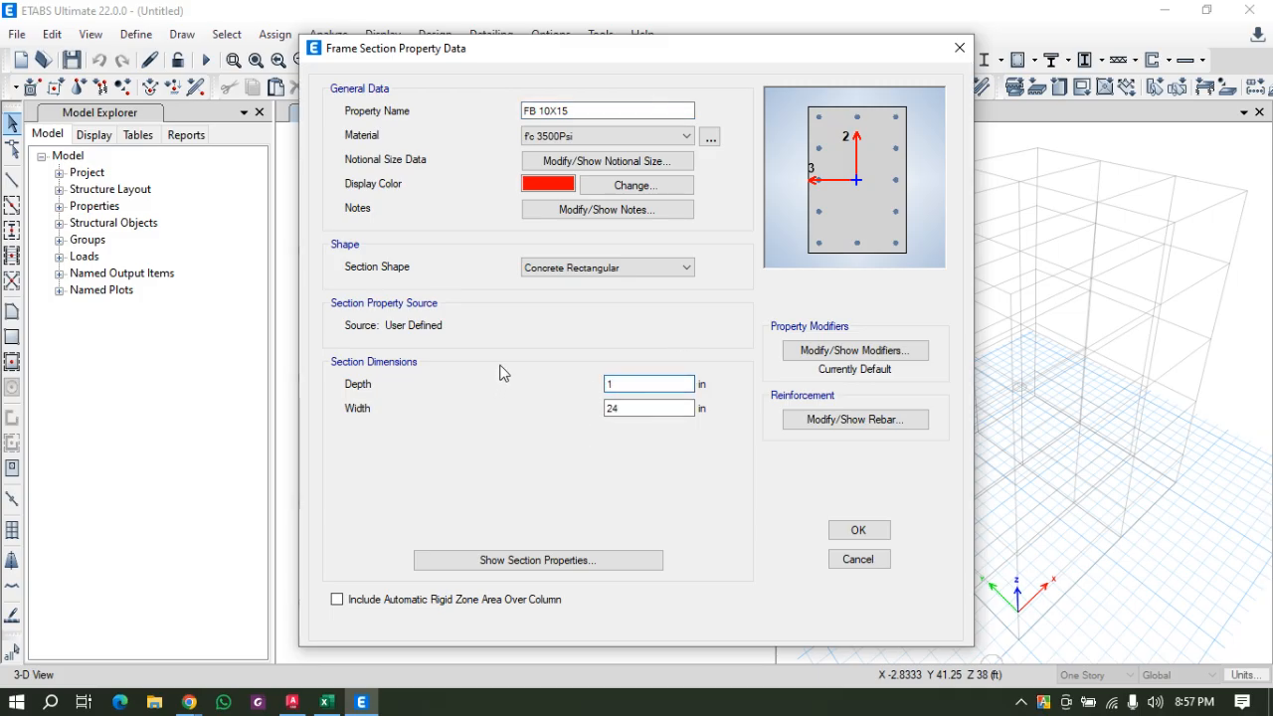
{"action": "type", "text": "15"}
{"action": "key", "text": "Tab"}
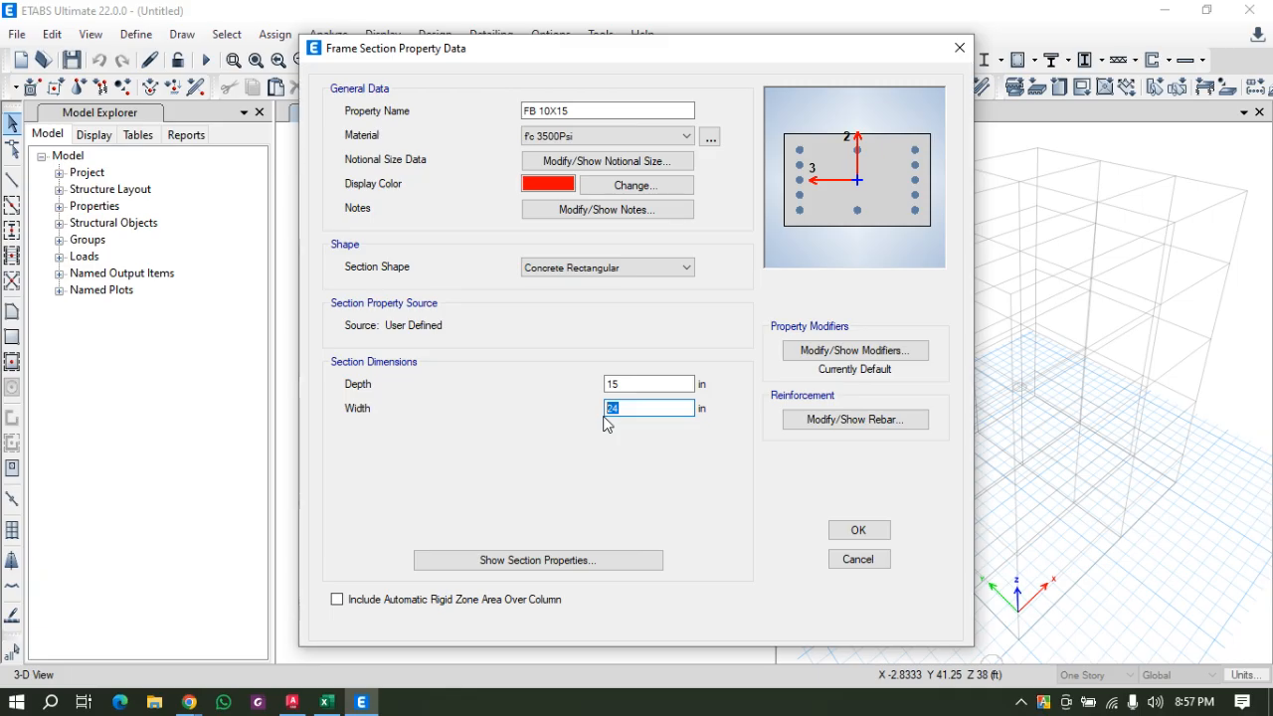
{"action": "type", "text": "10"}
{"action": "left_click", "coordinate": [659, 381]}
{"action": "left_click", "coordinate": [642, 406]}
{"action": "left_click", "coordinate": [644, 386]}
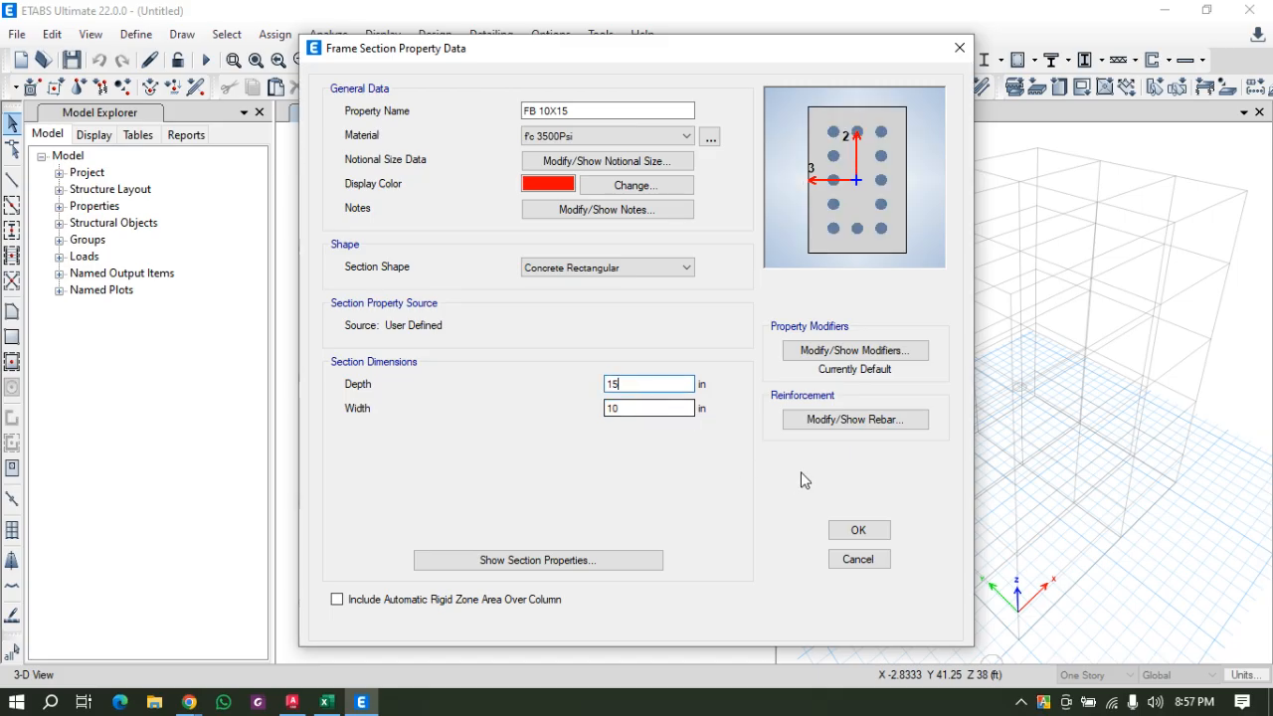
Inspect the FB 10X15 section's reinforcement data and its list of available materials.
{"action": "left_click", "coordinate": [828, 421]}
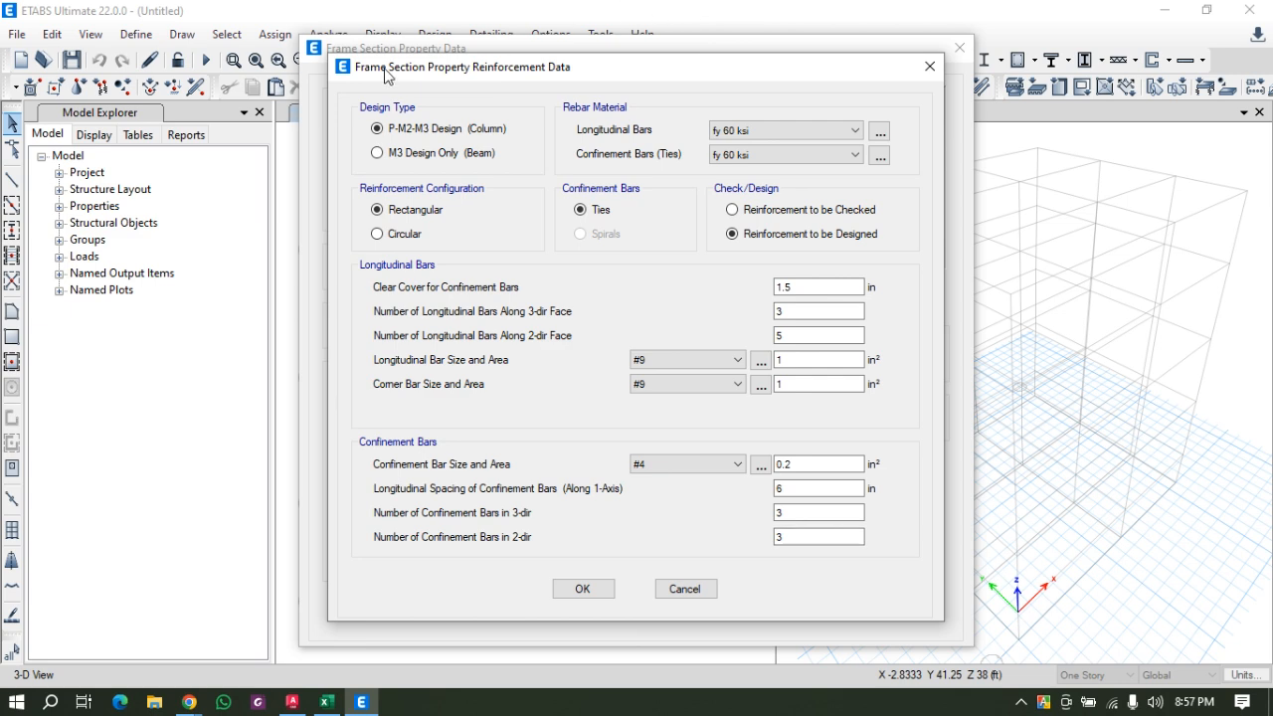
{"action": "left_click", "coordinate": [930, 66]}
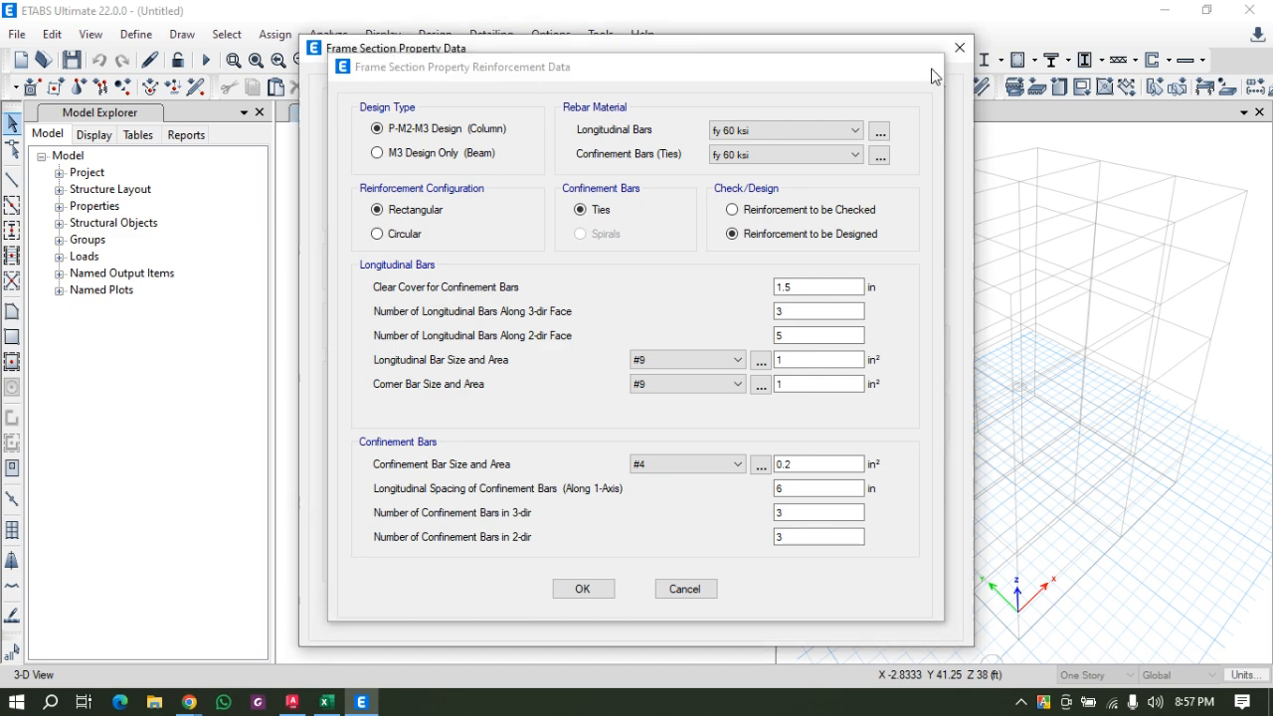
{"action": "left_click", "coordinate": [611, 137]}
{"action": "left_click", "coordinate": [613, 144]}
{"action": "left_click", "coordinate": [614, 139]}
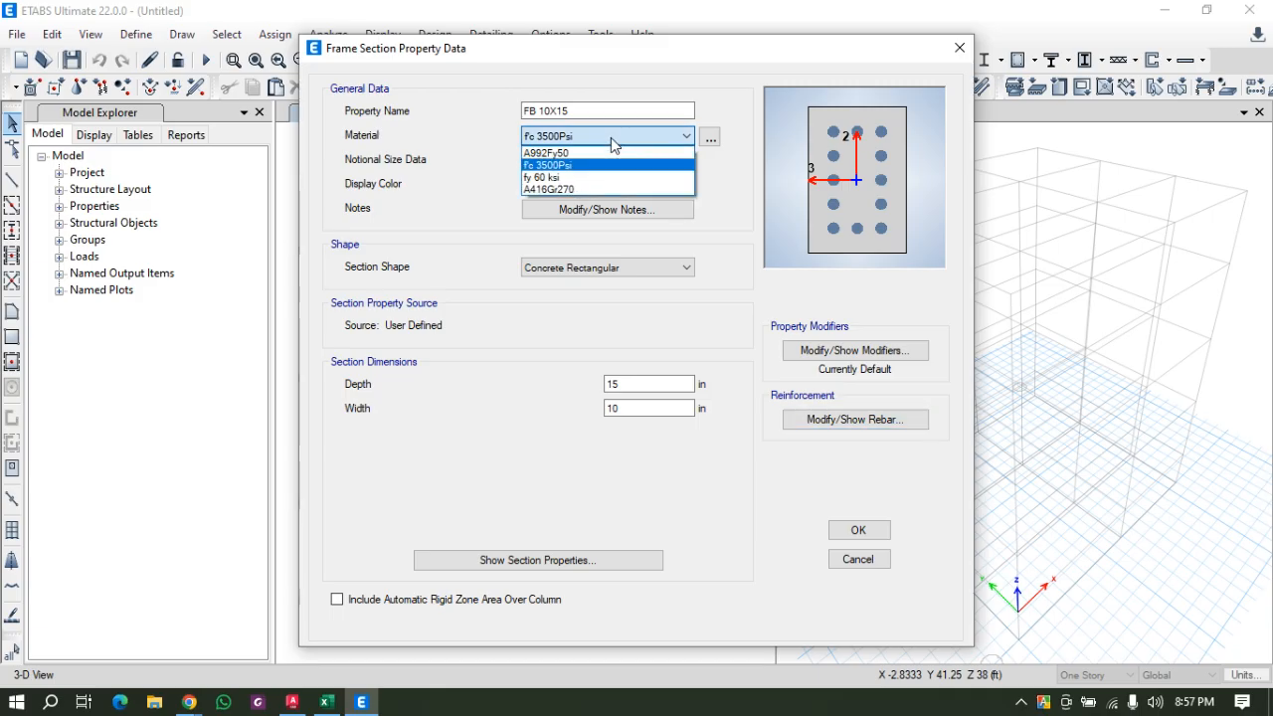
{"action": "left_click", "coordinate": [572, 139]}
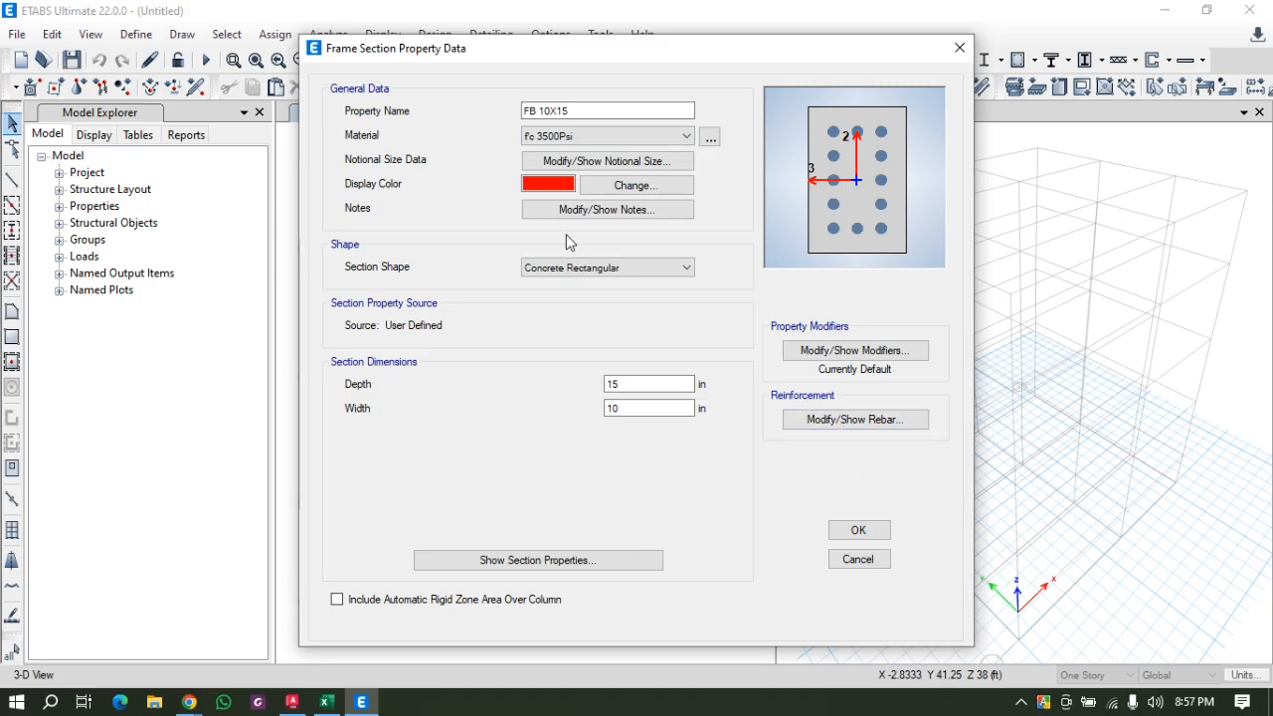
Set the FB 10X15 section's reinforcement design type to M3 Design Only (Beam) and review its top and bottom bar covers.
{"action": "left_click", "coordinate": [849, 418]}
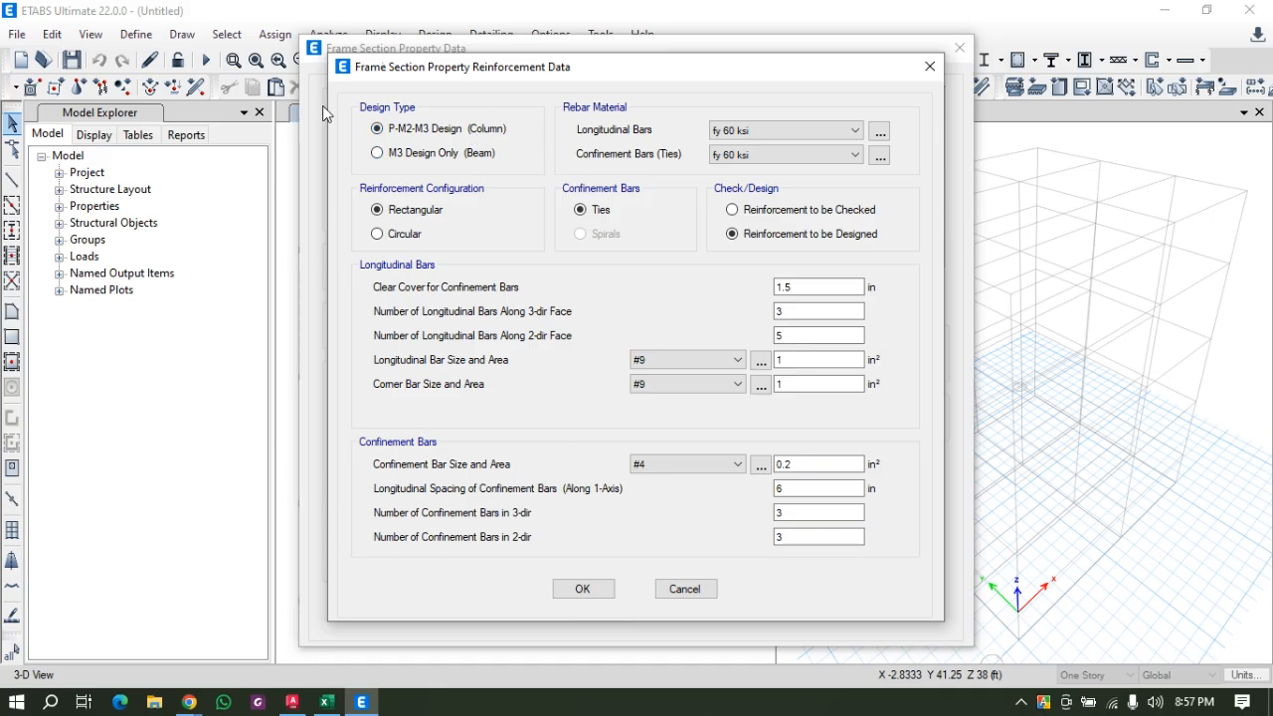
{"action": "left_click", "coordinate": [392, 155]}
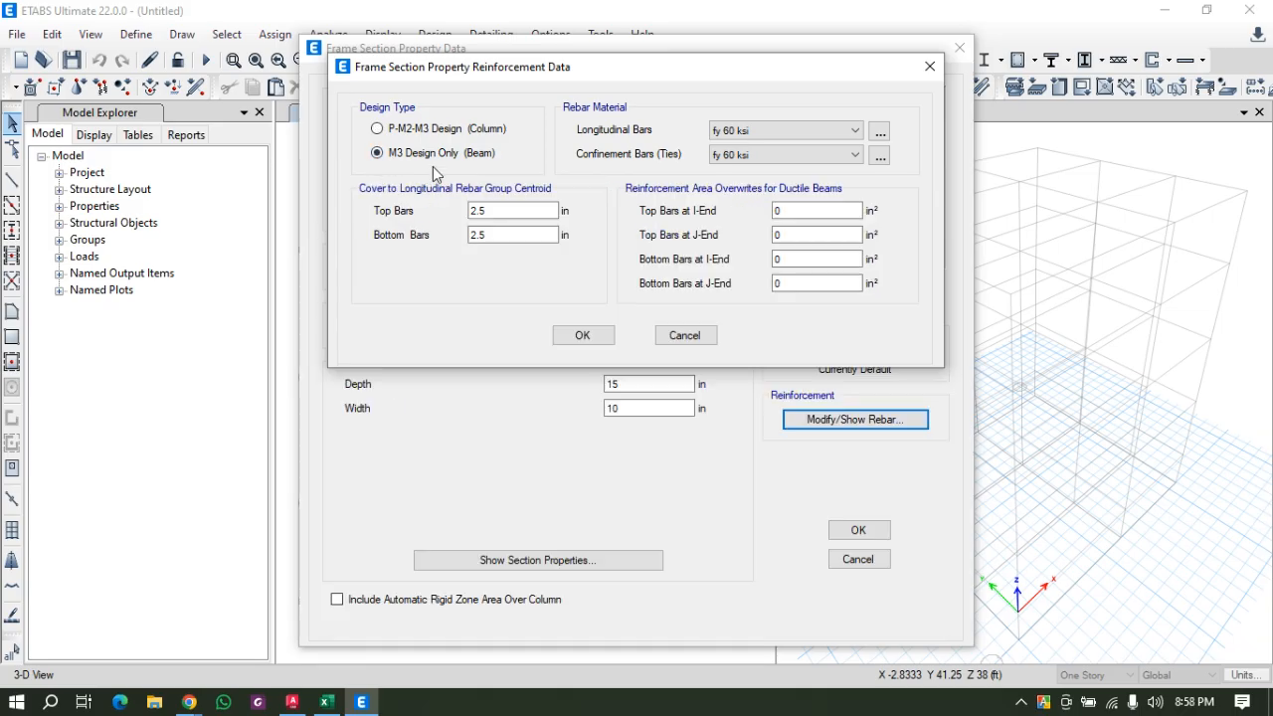
{"action": "left_click", "coordinate": [430, 129]}
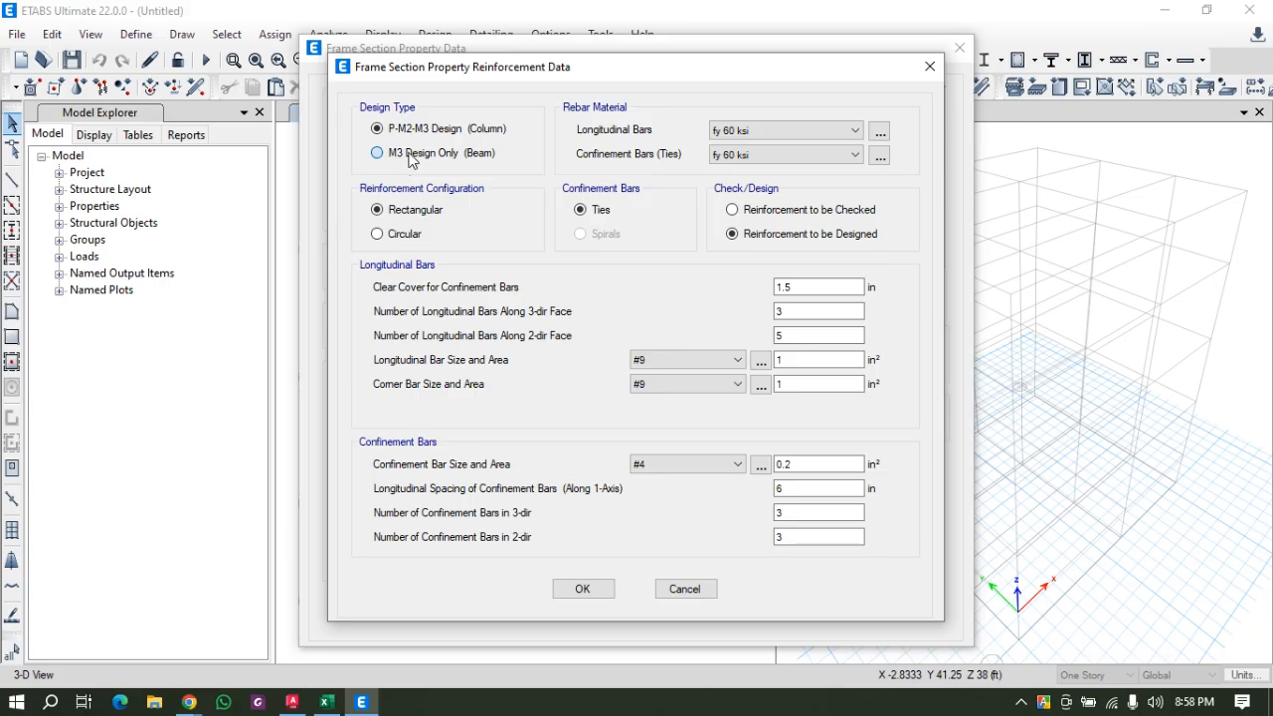
{"action": "left_click", "coordinate": [410, 155]}
{"action": "left_click", "coordinate": [484, 213]}
{"action": "left_click", "coordinate": [500, 233]}
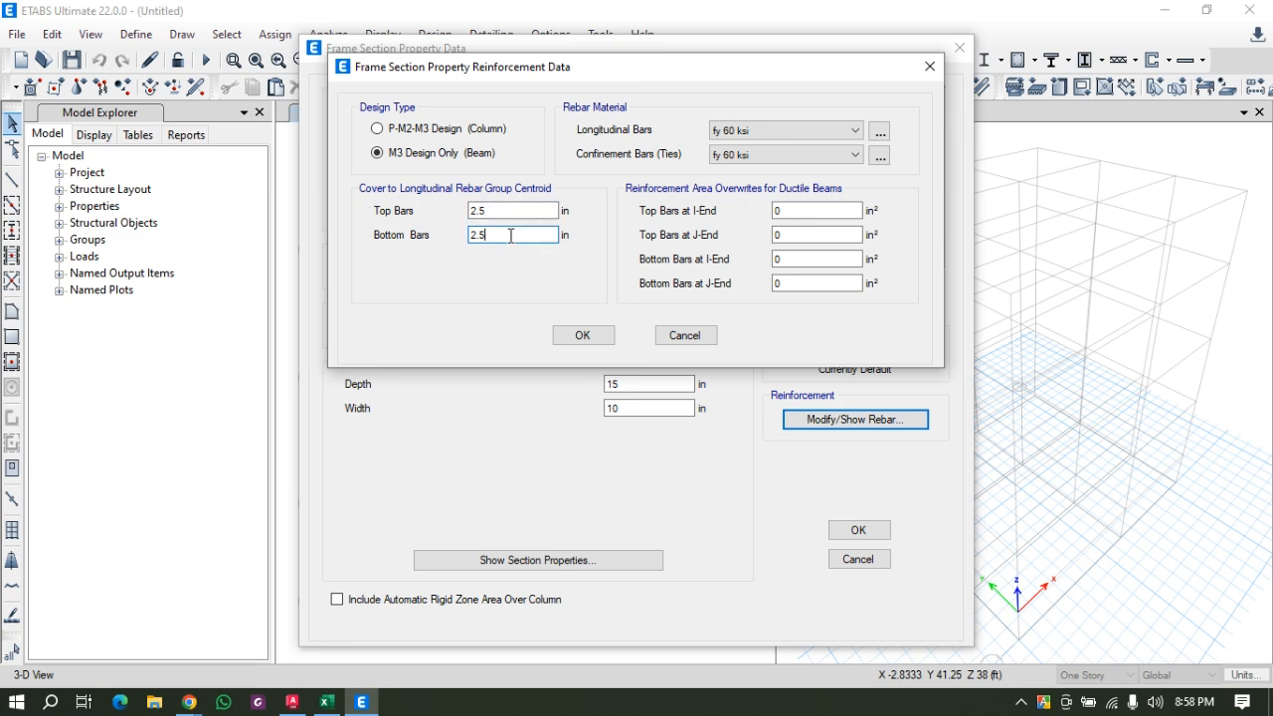
Switch to Excel and search the sheets of Framed Structure Design.xlsx for the concrete cover to rebar group centroid calculation.
{"action": "left_click", "coordinate": [326, 702]}
{"action": "scroll", "coordinate": [485, 476], "scroll_direction": "down", "scroll_amount": 11}
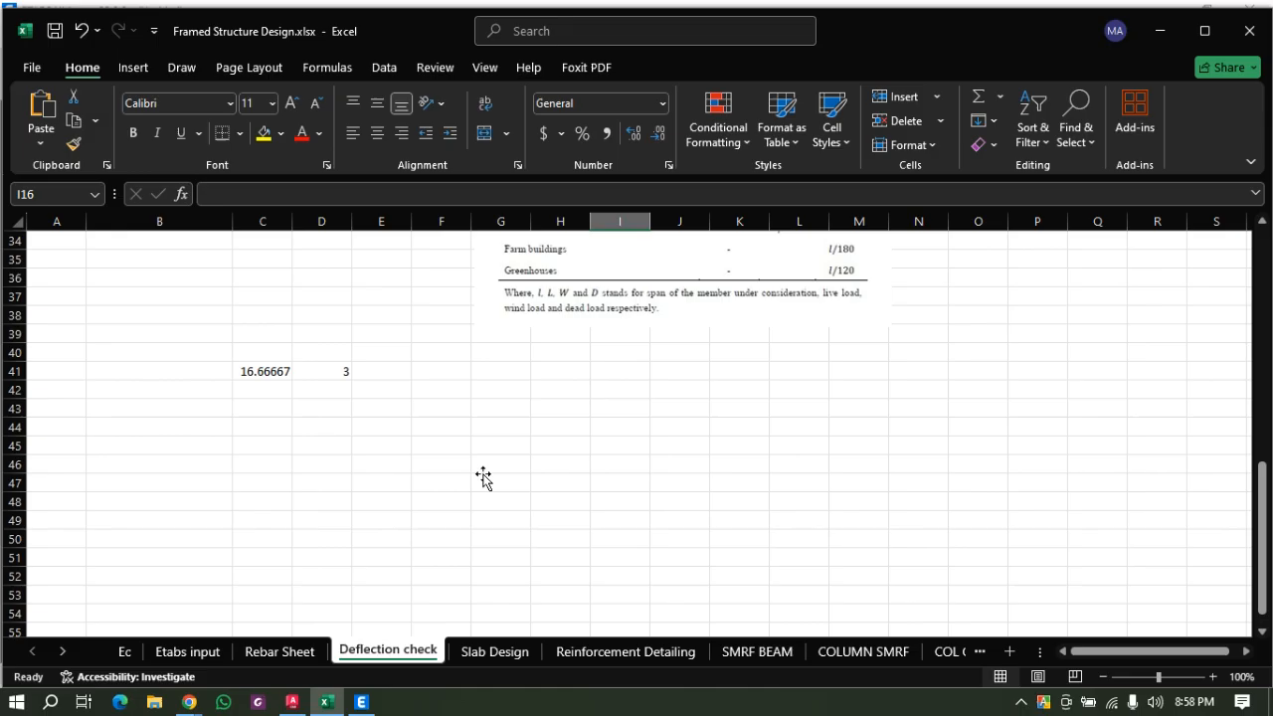
{"action": "scroll", "coordinate": [484, 471], "scroll_direction": "up", "scroll_amount": 5}
{"action": "scroll", "coordinate": [485, 472], "scroll_direction": "up", "scroll_amount": 6}
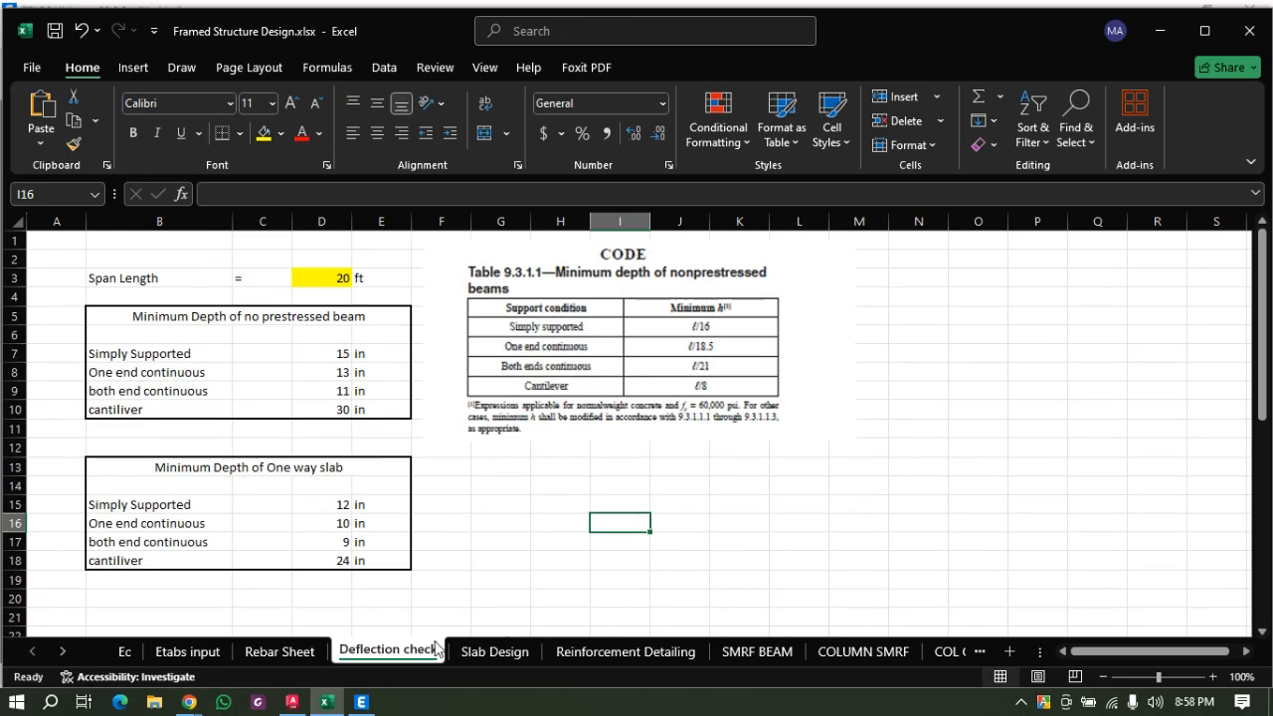
{"action": "left_click", "coordinate": [725, 660]}
{"action": "scroll", "coordinate": [498, 563], "scroll_direction": "down", "scroll_amount": 16}
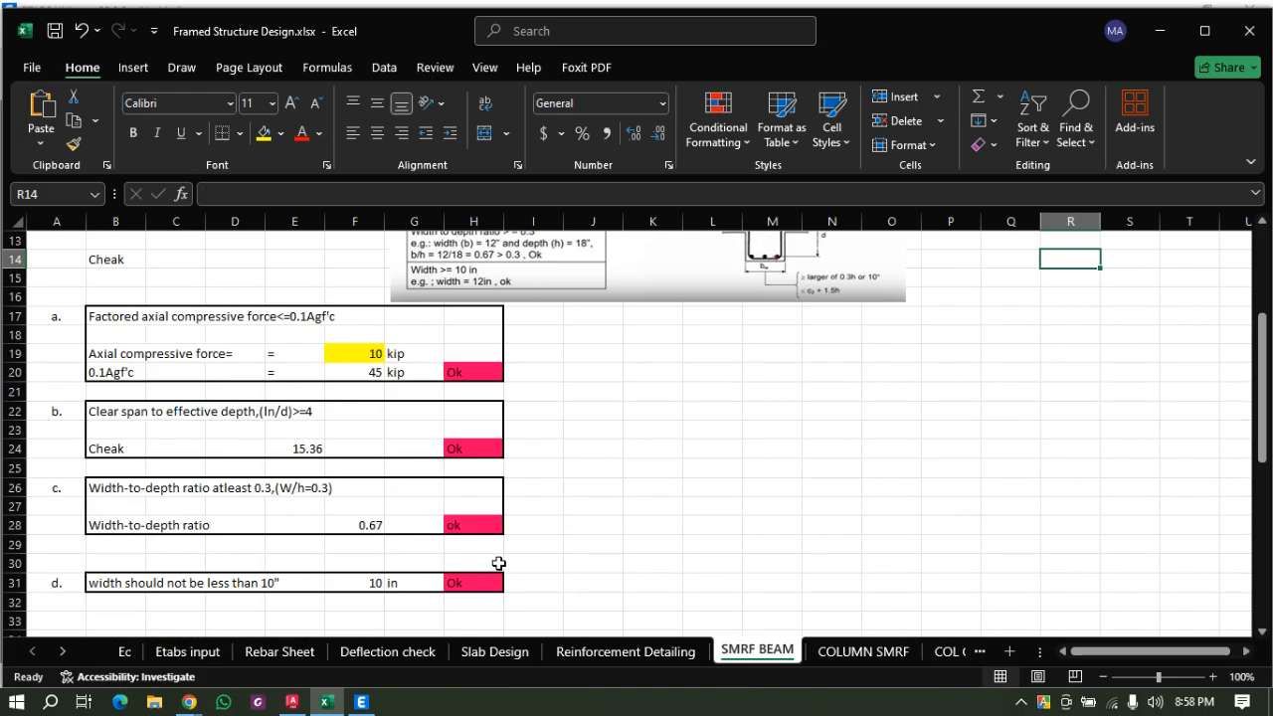
{"action": "scroll", "coordinate": [491, 560], "scroll_direction": "up", "scroll_amount": 4}
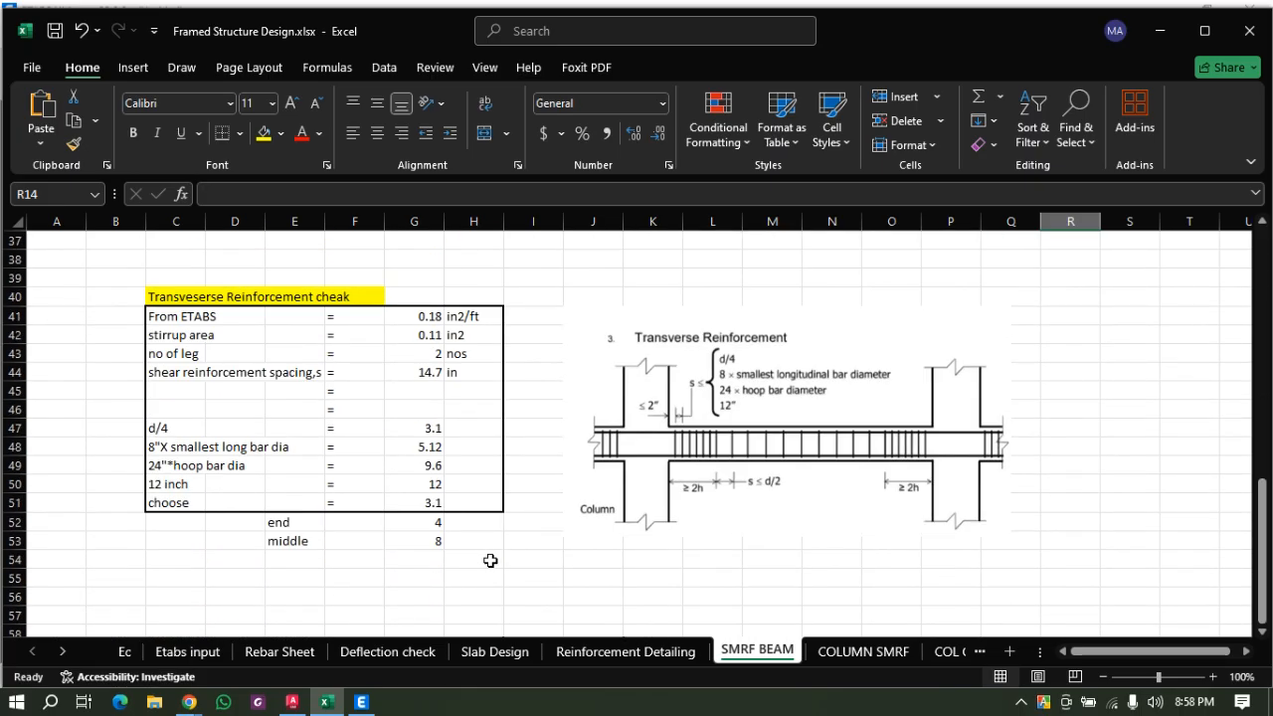
{"action": "scroll", "coordinate": [490, 560], "scroll_direction": "up", "scroll_amount": 12}
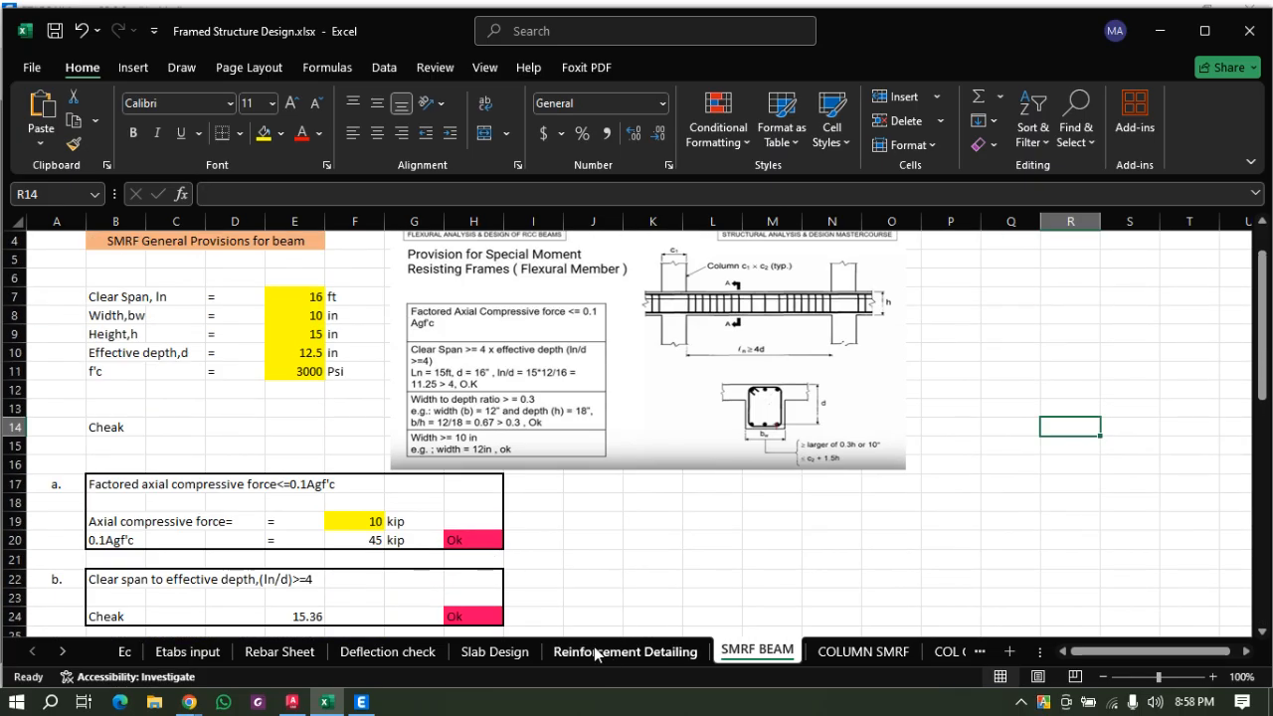
{"action": "left_click", "coordinate": [605, 656]}
{"action": "scroll", "coordinate": [560, 498], "scroll_direction": "down", "scroll_amount": 2}
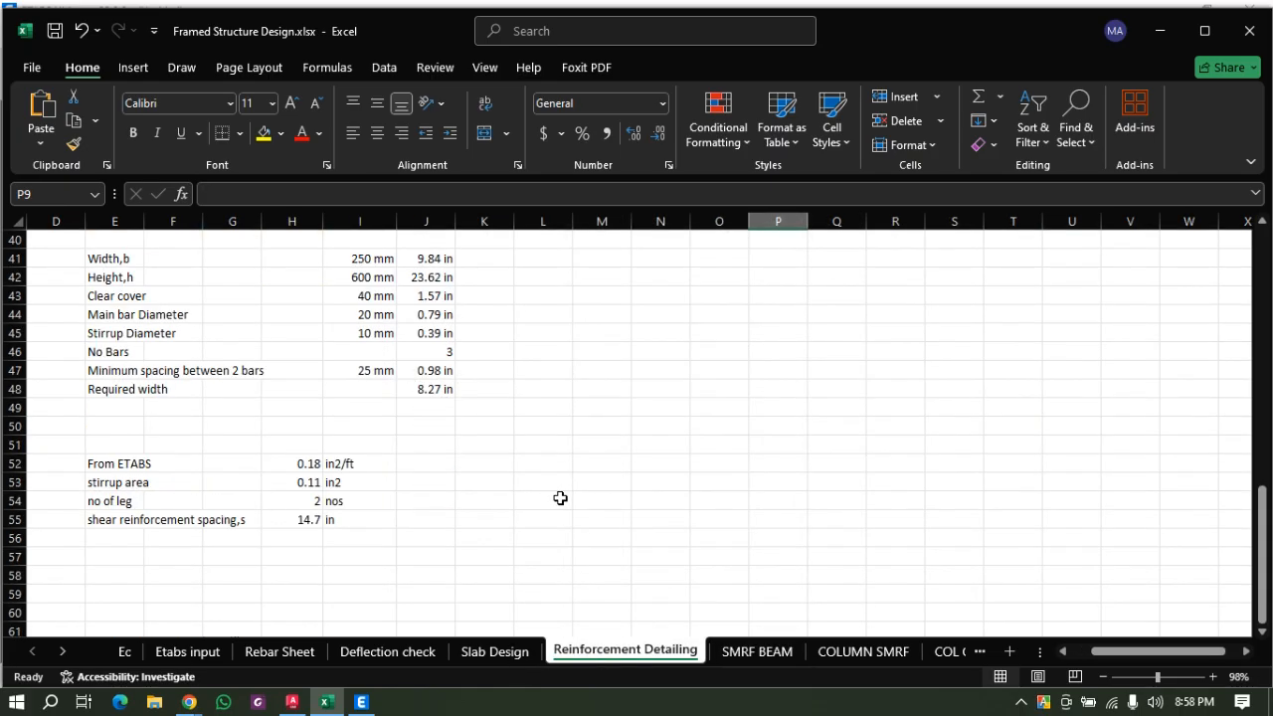
{"action": "scroll", "coordinate": [581, 511], "scroll_direction": "up", "scroll_amount": 2}
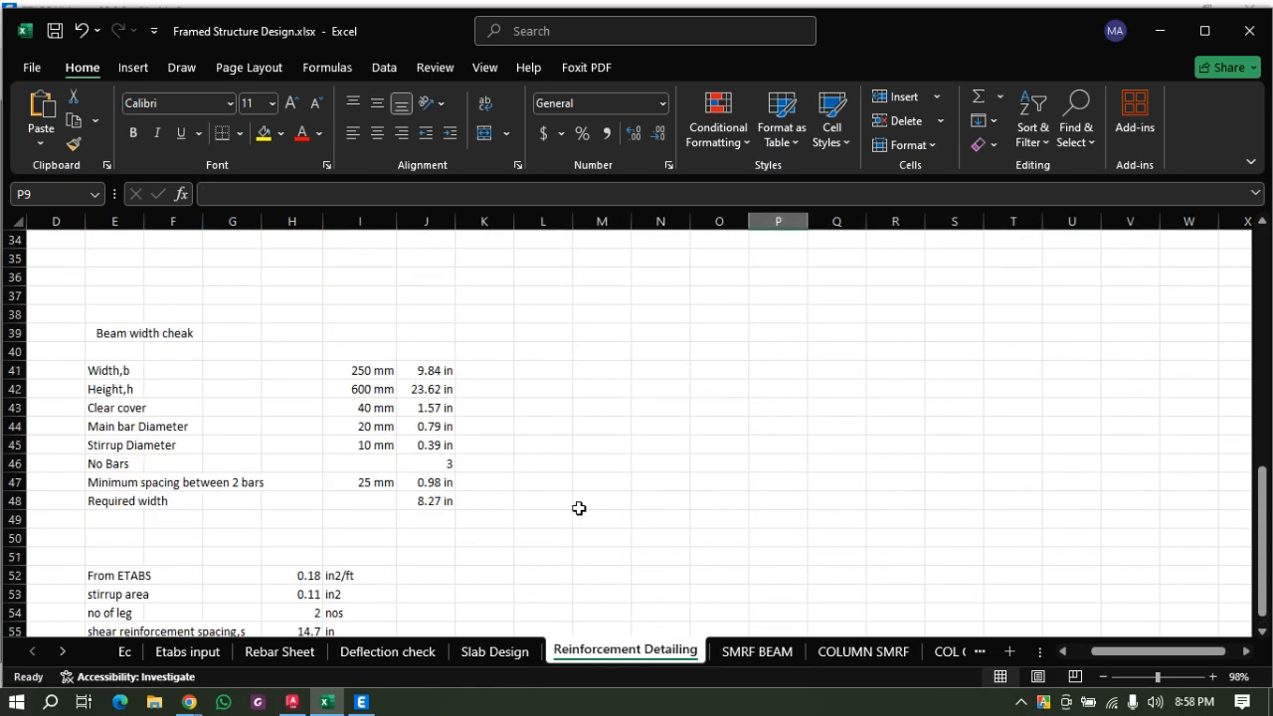
{"action": "scroll", "coordinate": [575, 508], "scroll_direction": "up", "scroll_amount": 11}
{"action": "scroll", "coordinate": [560, 508], "scroll_direction": "down", "scroll_amount": 16}
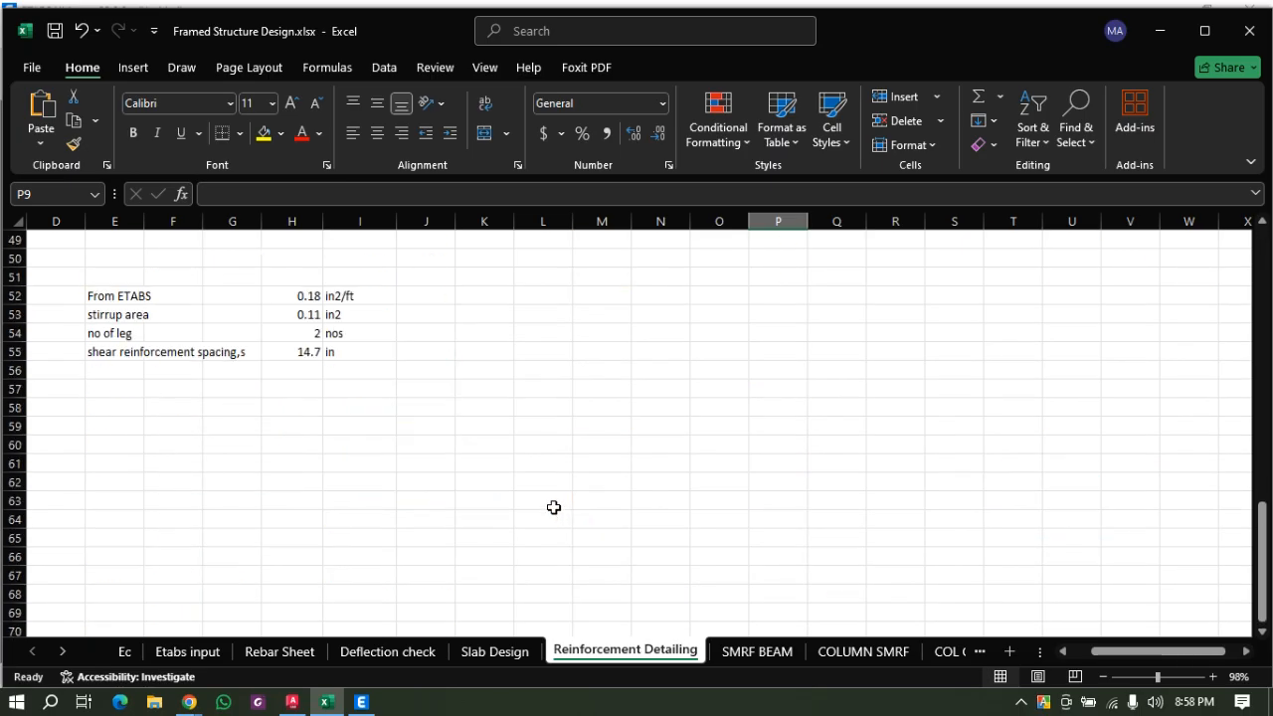
{"action": "left_click", "coordinate": [485, 652]}
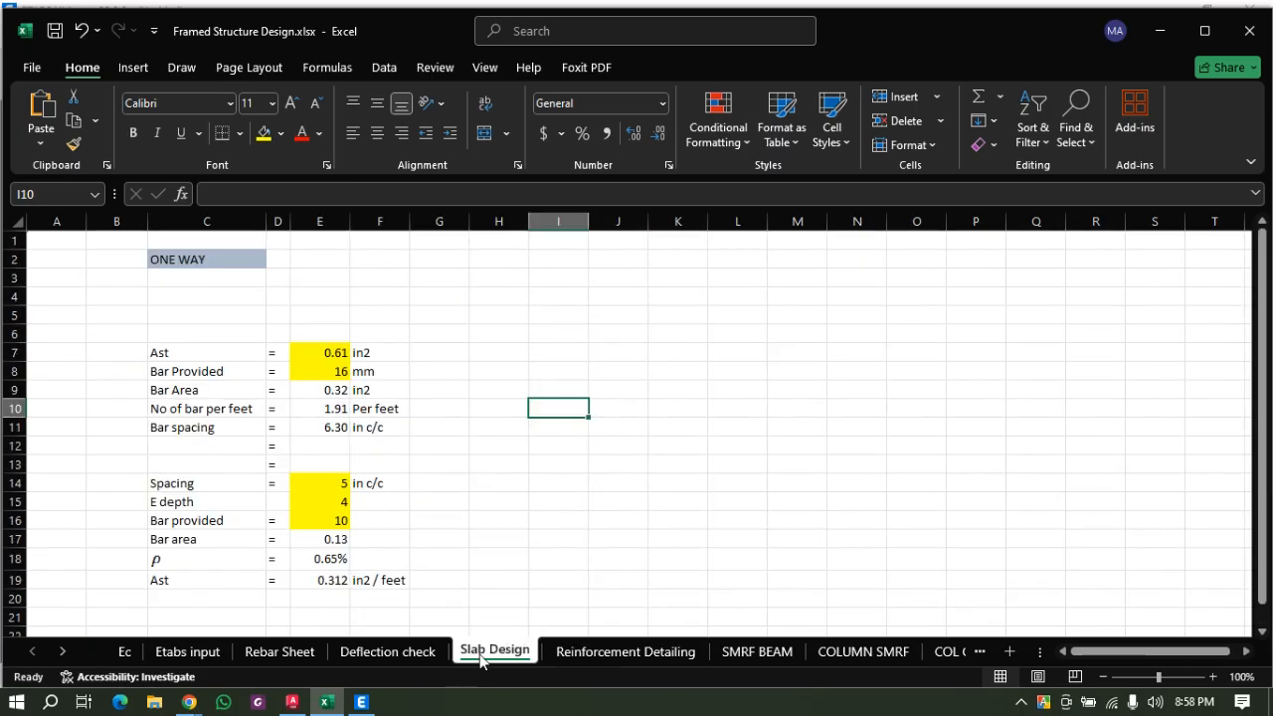
{"action": "scroll", "coordinate": [427, 505], "scroll_direction": "down", "scroll_amount": 10}
{"action": "scroll", "coordinate": [431, 506], "scroll_direction": "up", "scroll_amount": 10}
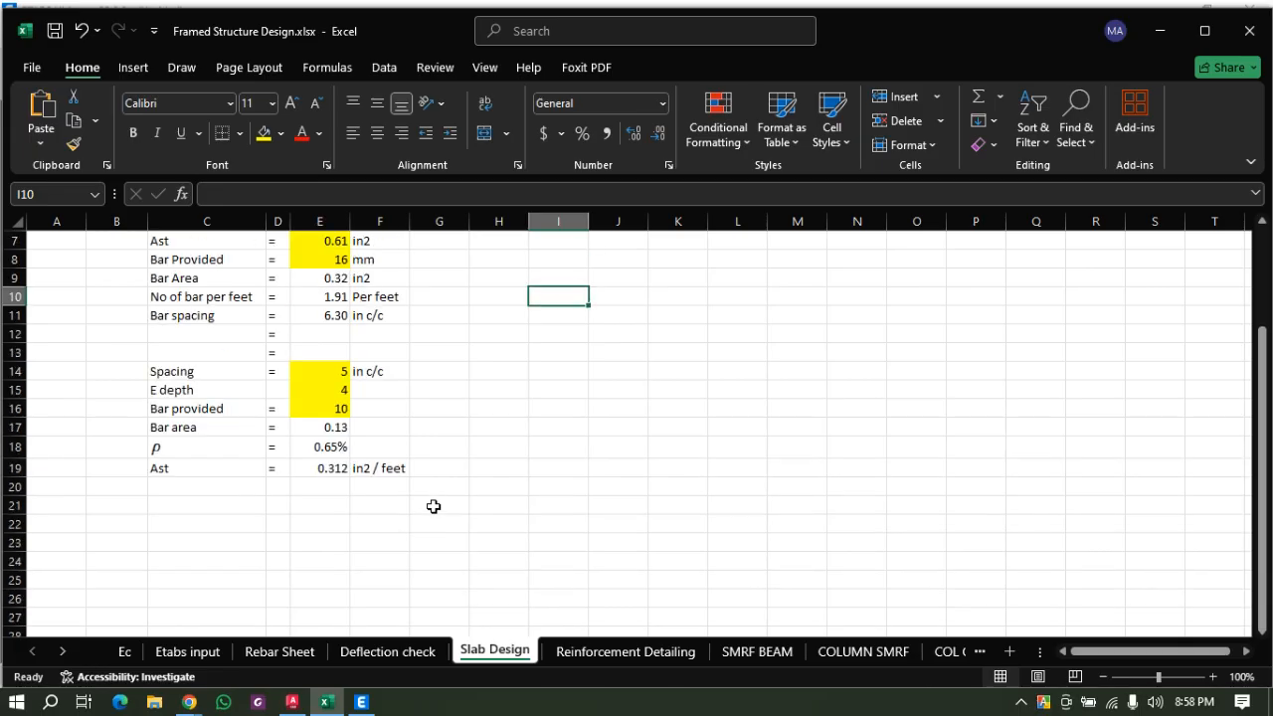
{"action": "left_click", "coordinate": [409, 662]}
{"action": "scroll", "coordinate": [446, 551], "scroll_direction": "down", "scroll_amount": 6}
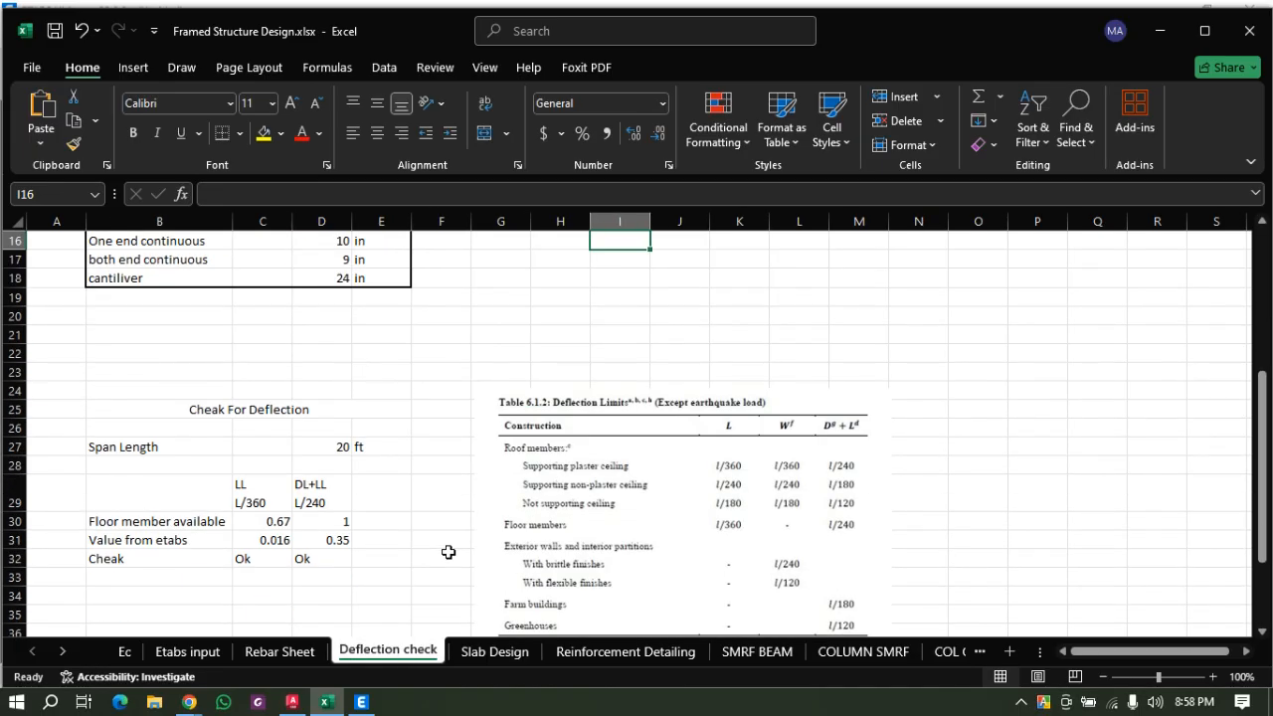
{"action": "scroll", "coordinate": [448, 553], "scroll_direction": "down", "scroll_amount": 8}
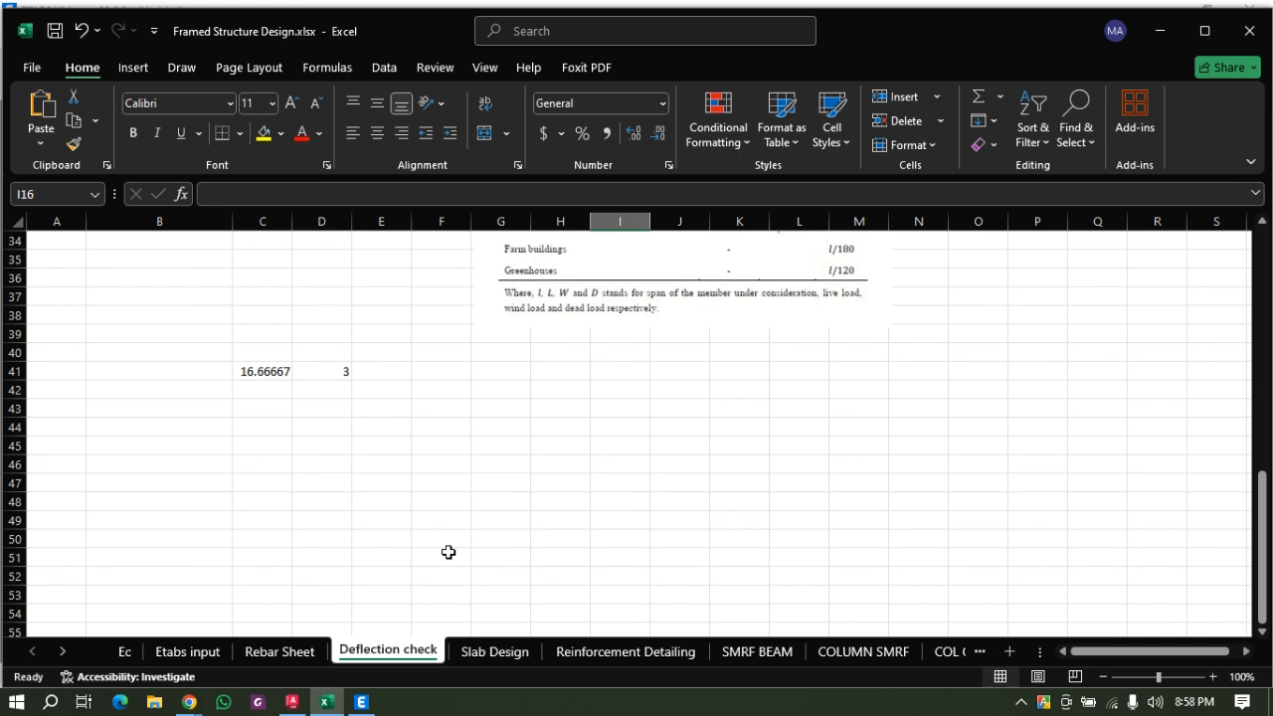
{"action": "scroll", "coordinate": [444, 554], "scroll_direction": "down", "scroll_amount": 4}
{"action": "scroll", "coordinate": [443, 554], "scroll_direction": "up", "scroll_amount": 18}
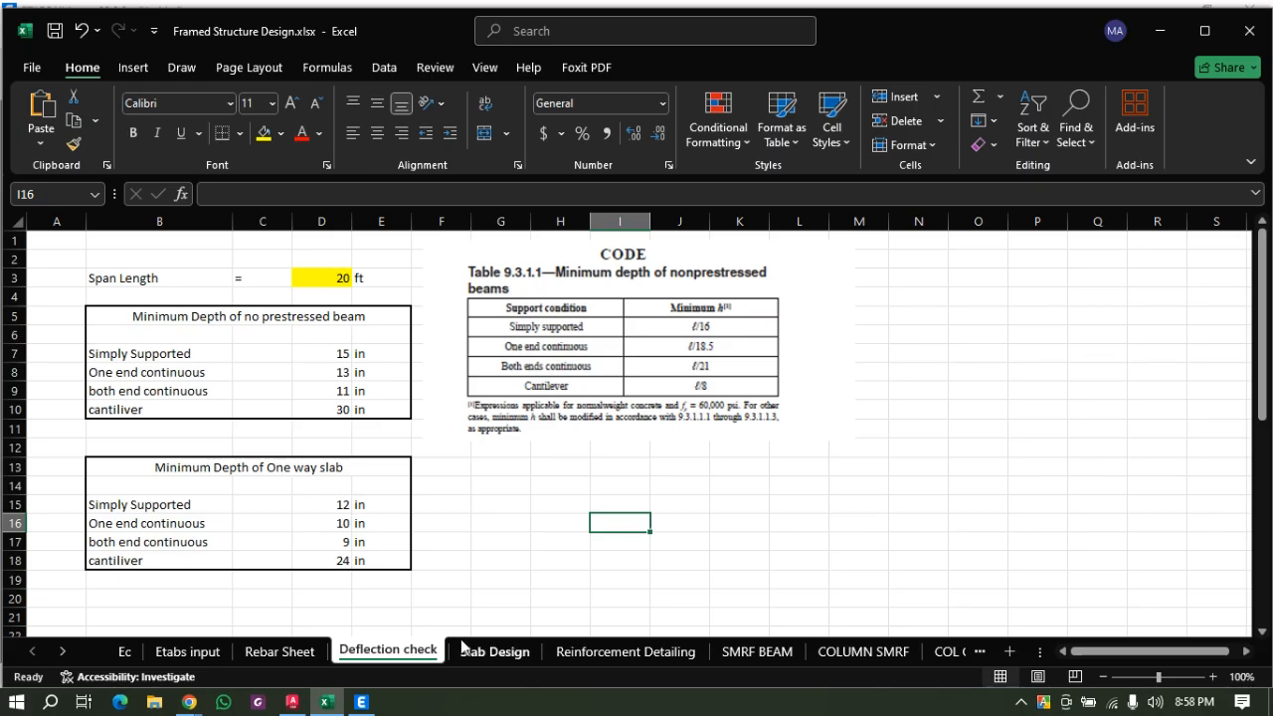
{"action": "left_click", "coordinate": [199, 652]}
{"action": "scroll", "coordinate": [328, 547], "scroll_direction": "down", "scroll_amount": 4}
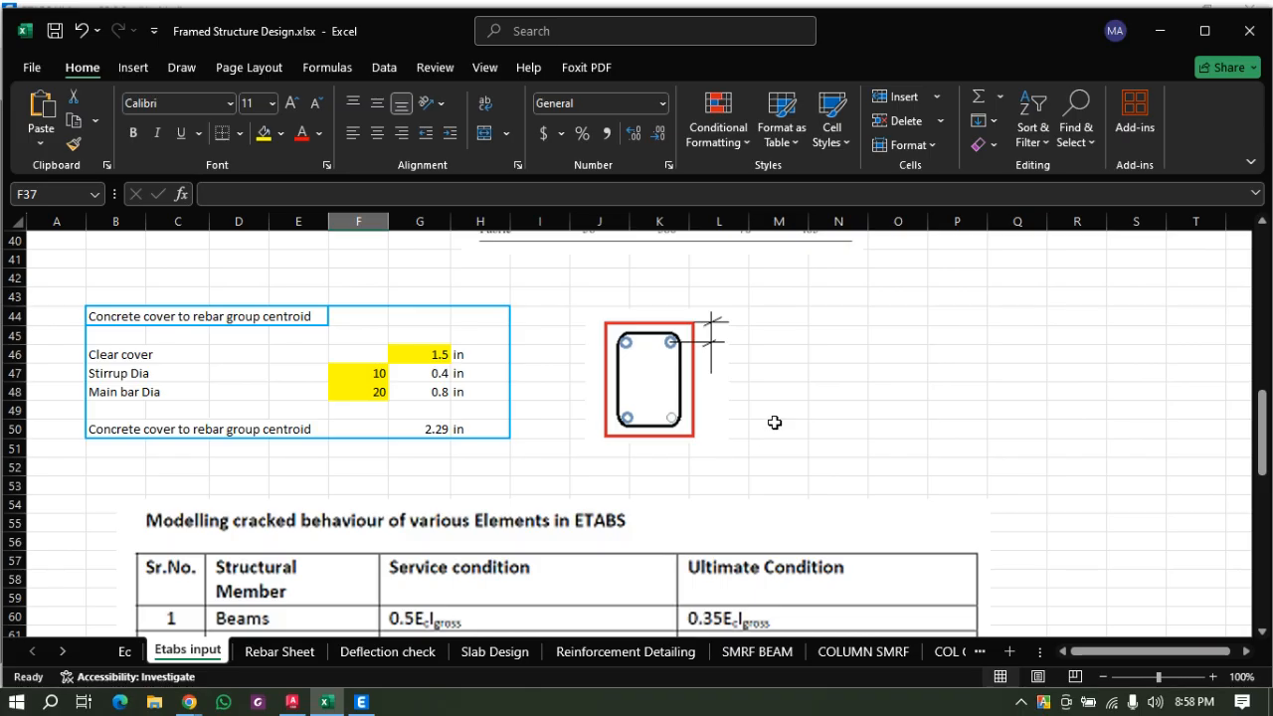
Examine the Etabs input sheet's rebar centroid cover calculation, including clear cover, stirrup diameter, main bar diameter and the section sketch.
{"action": "left_click", "coordinate": [895, 392]}
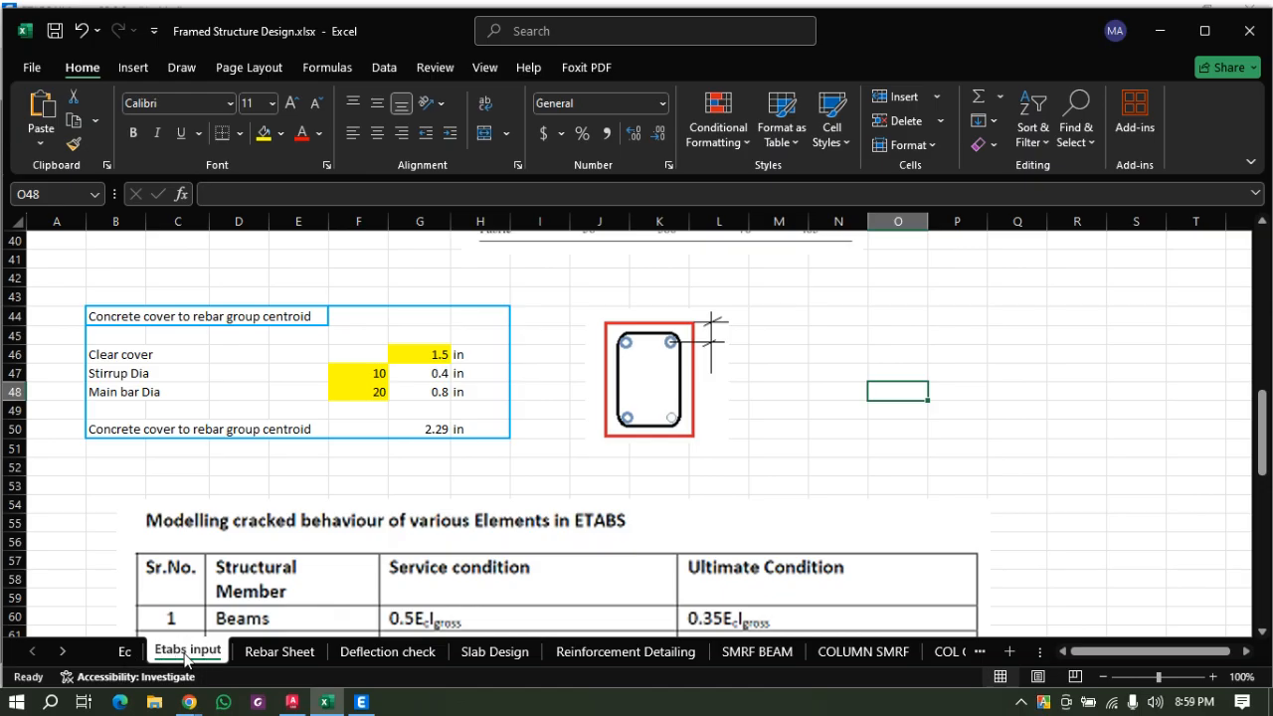
{"action": "right_click", "coordinate": [272, 655]}
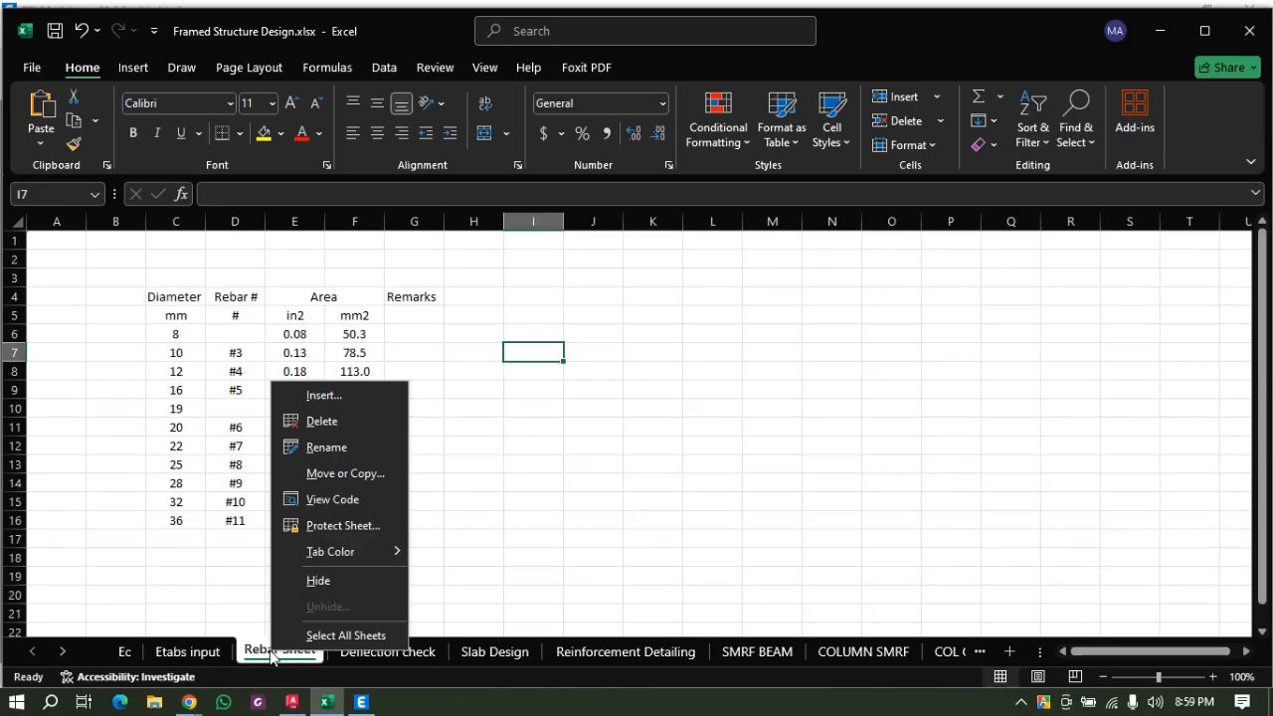
{"action": "left_click", "coordinate": [187, 661]}
{"action": "left_click", "coordinate": [189, 657]}
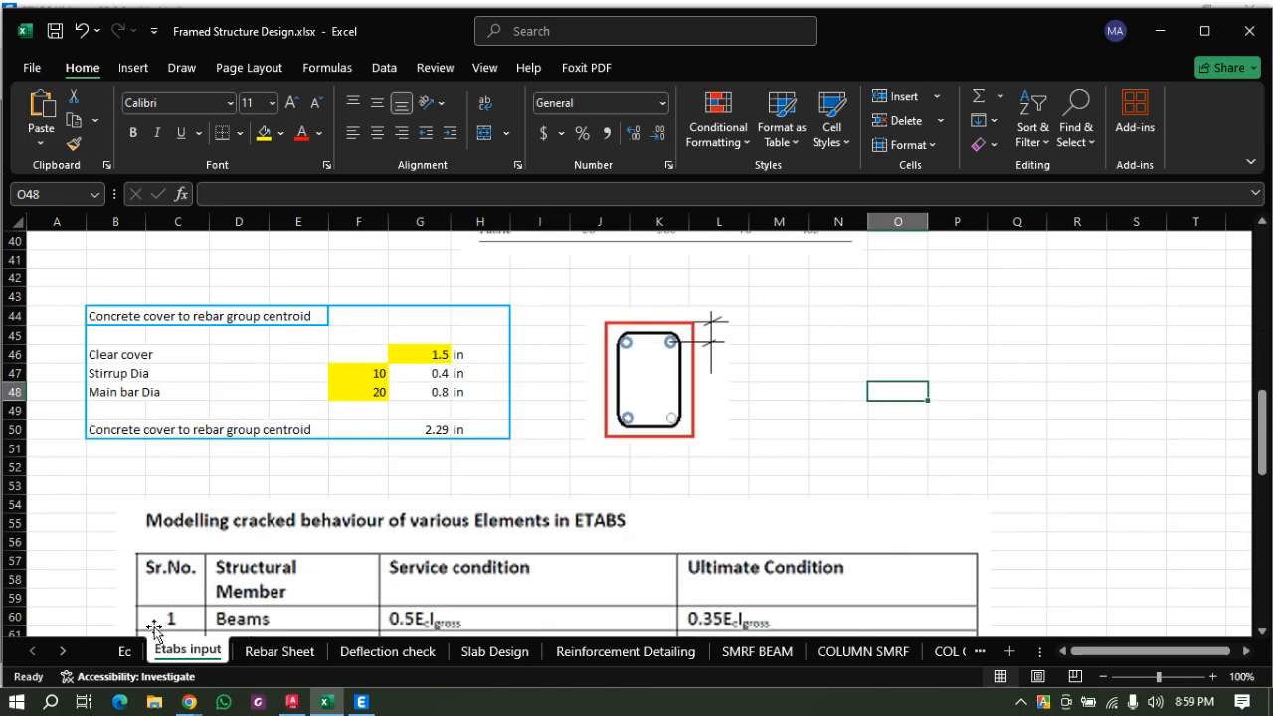
{"action": "left_click", "coordinate": [101, 316]}
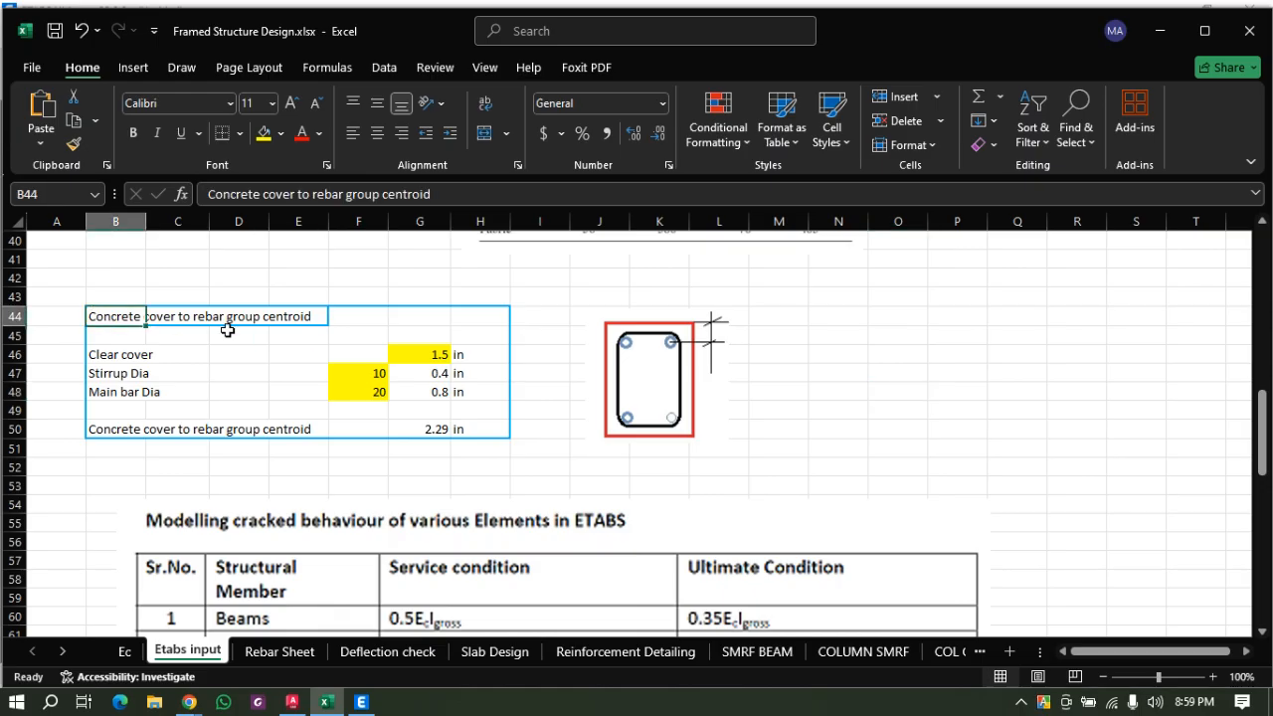
{"action": "left_click", "coordinate": [418, 277]}
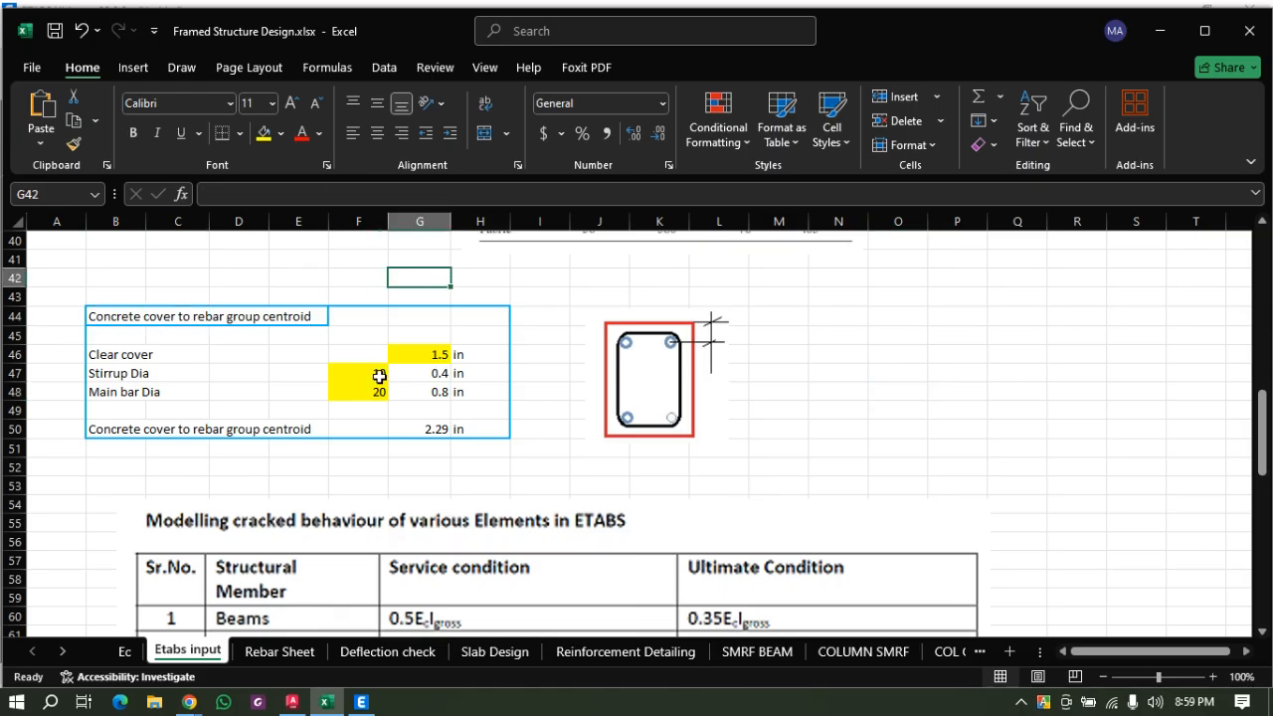
{"action": "scroll", "coordinate": [488, 451], "scroll_direction": "up", "scroll_amount": 4}
{"action": "scroll", "coordinate": [487, 451], "scroll_direction": "up", "scroll_amount": 6}
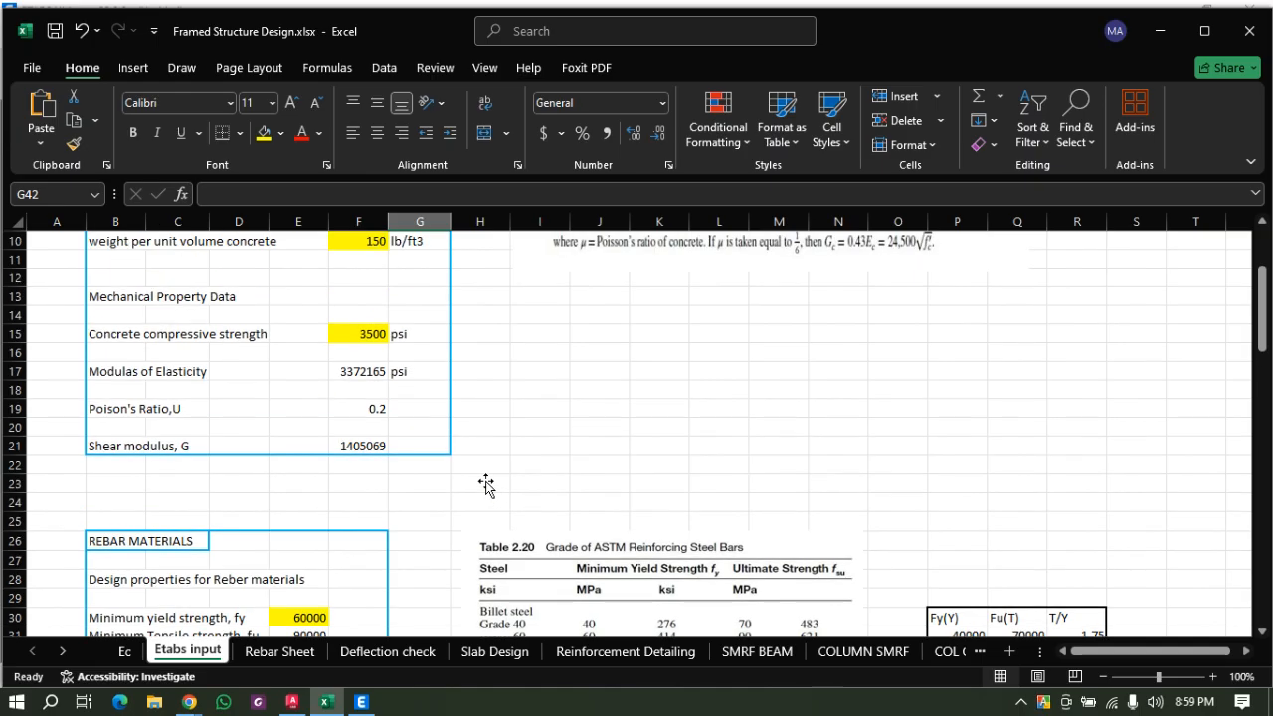
{"action": "scroll", "coordinate": [486, 483], "scroll_direction": "down", "scroll_amount": 10}
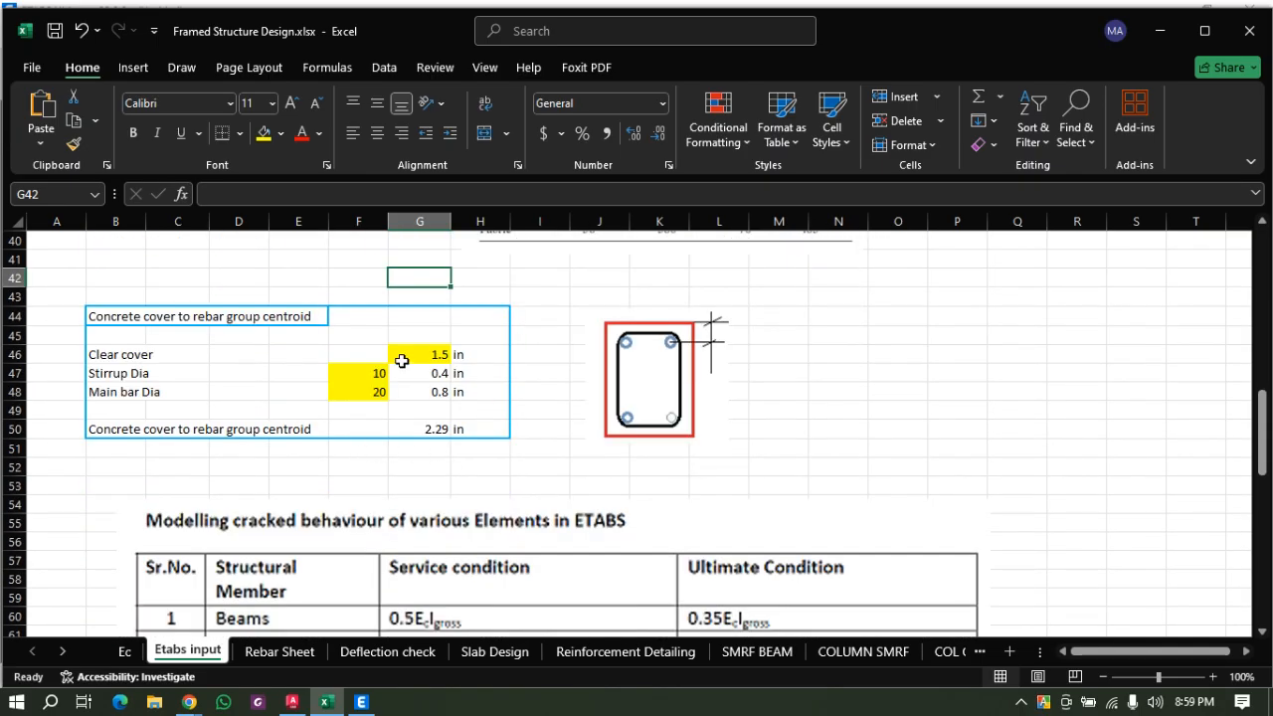
{"action": "left_click", "coordinate": [822, 350]}
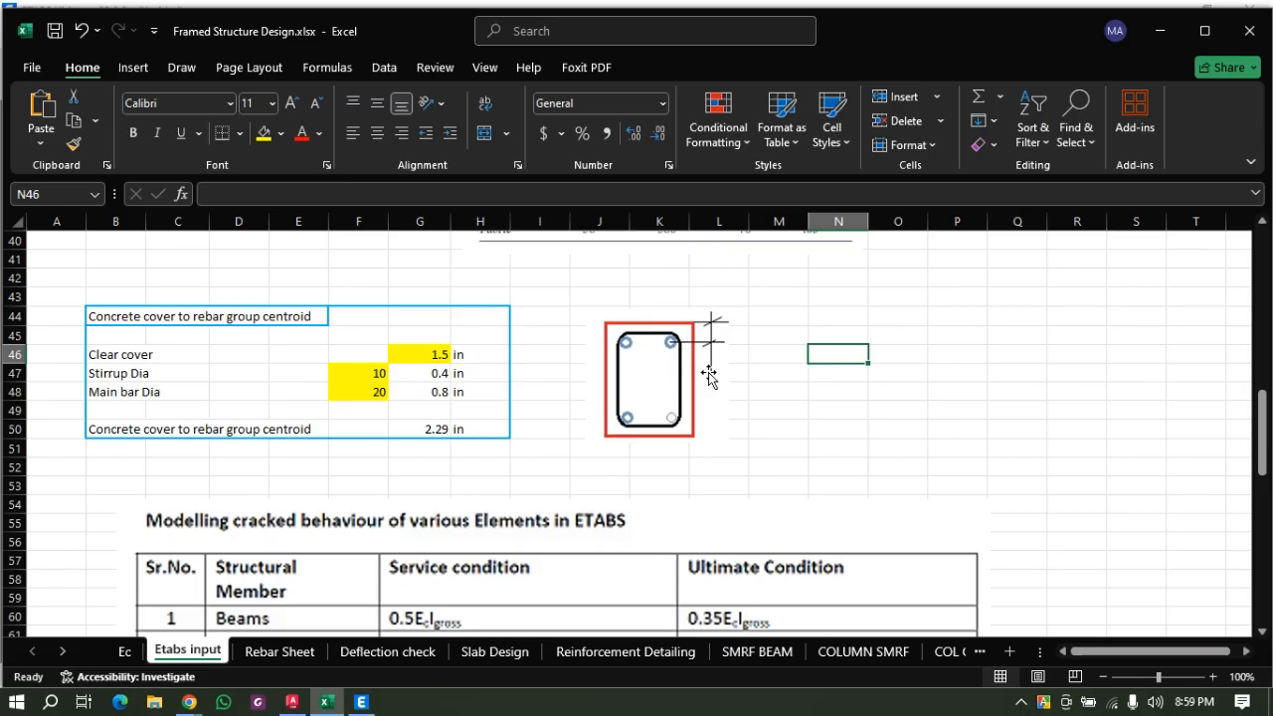
{"action": "left_click", "coordinate": [887, 398]}
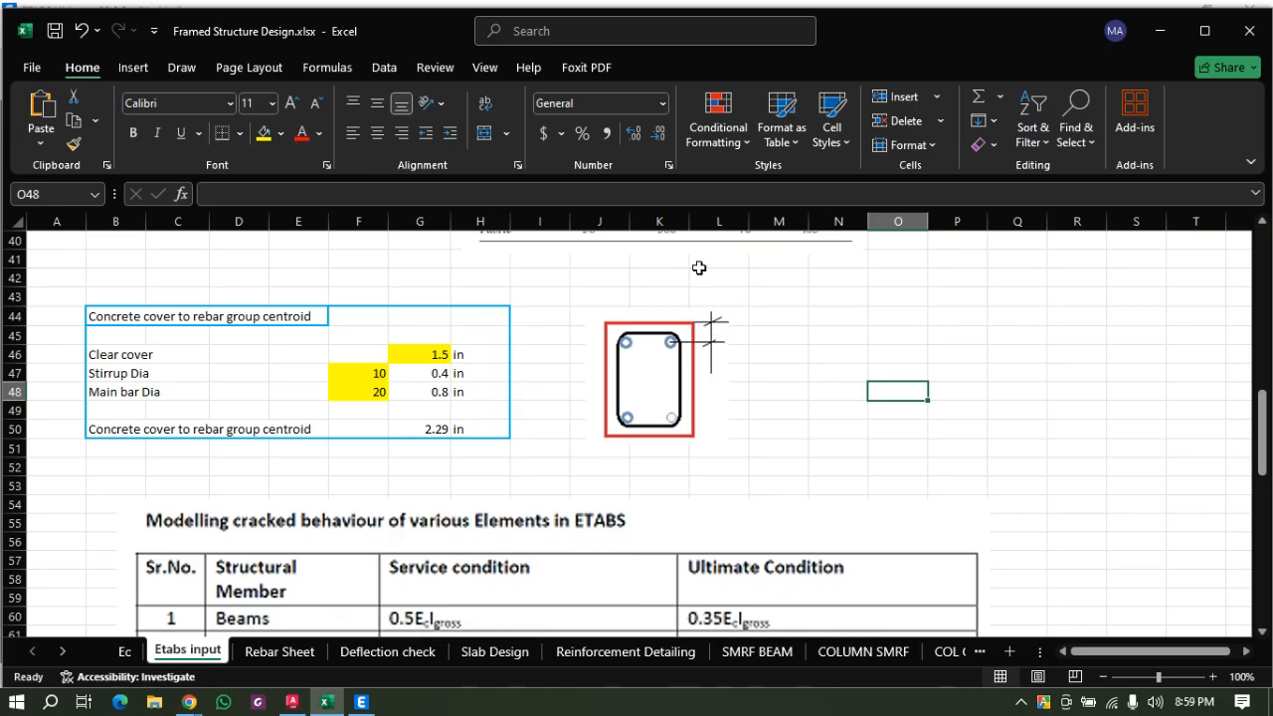
{"action": "left_click", "coordinate": [426, 370]}
{"action": "key", "text": "Up"}
{"action": "left_click", "coordinate": [376, 370]}
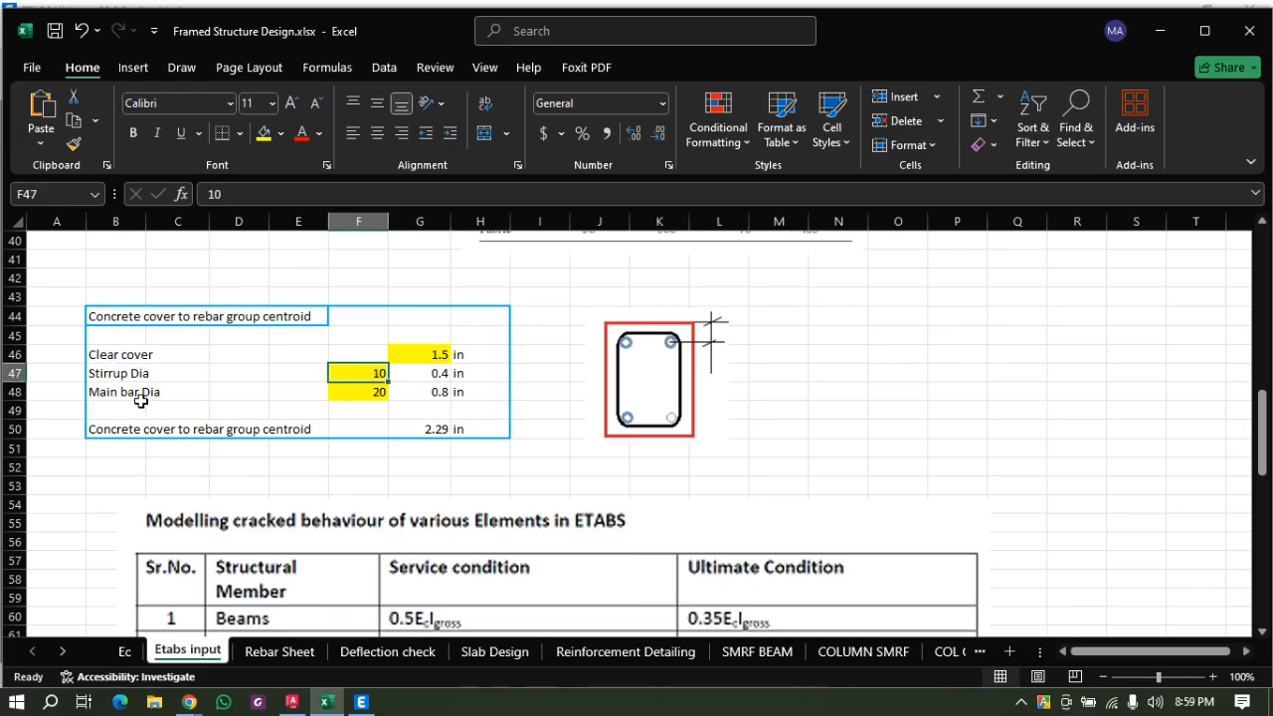
Set the main bar diameter to 25 in the rebar centroid cover calculation and check the cover formula.
{"action": "left_click", "coordinate": [350, 393]}
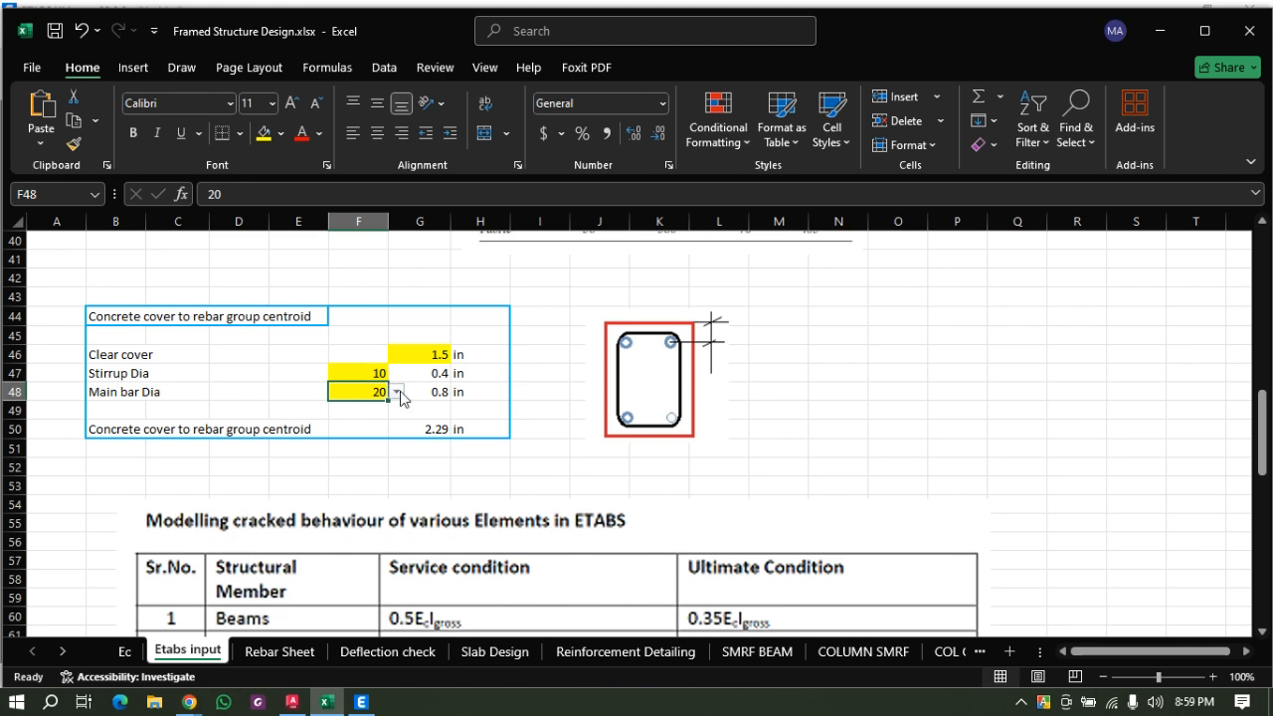
{"action": "left_click", "coordinate": [397, 393]}
{"action": "left_click", "coordinate": [360, 456]}
{"action": "left_click", "coordinate": [506, 468]}
{"action": "left_click", "coordinate": [384, 468]}
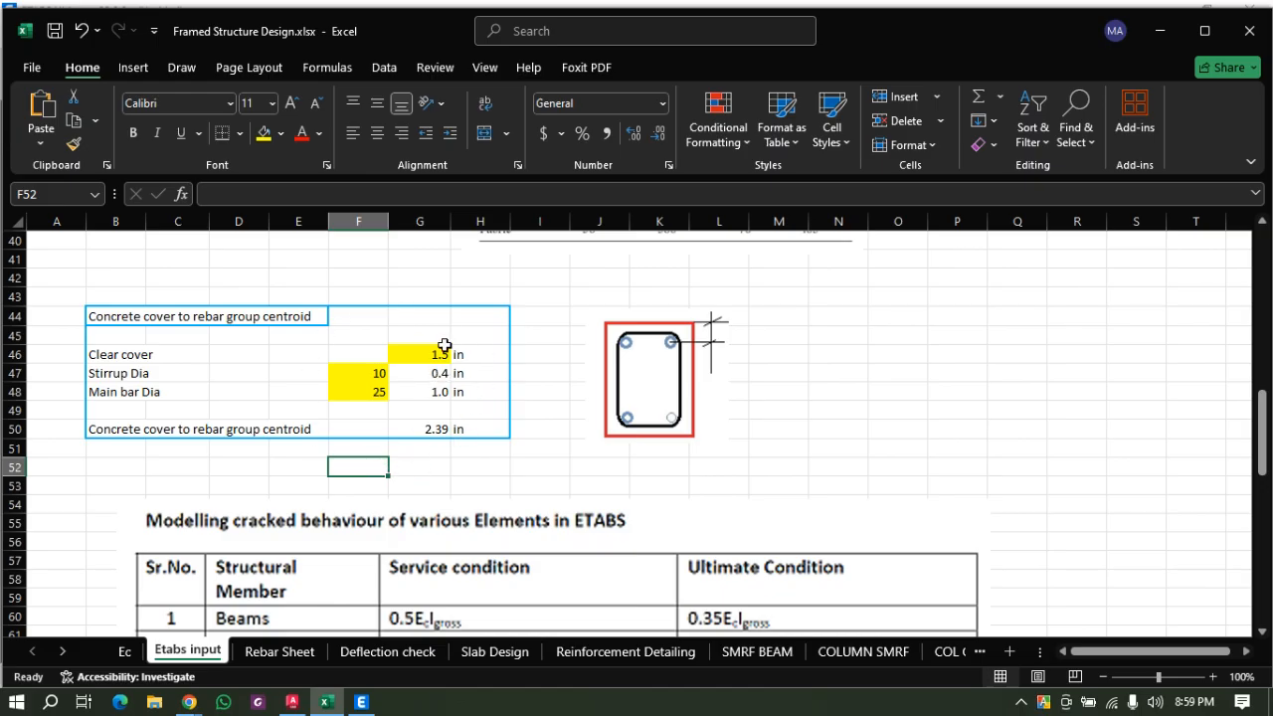
{"action": "left_click", "coordinate": [440, 429]}
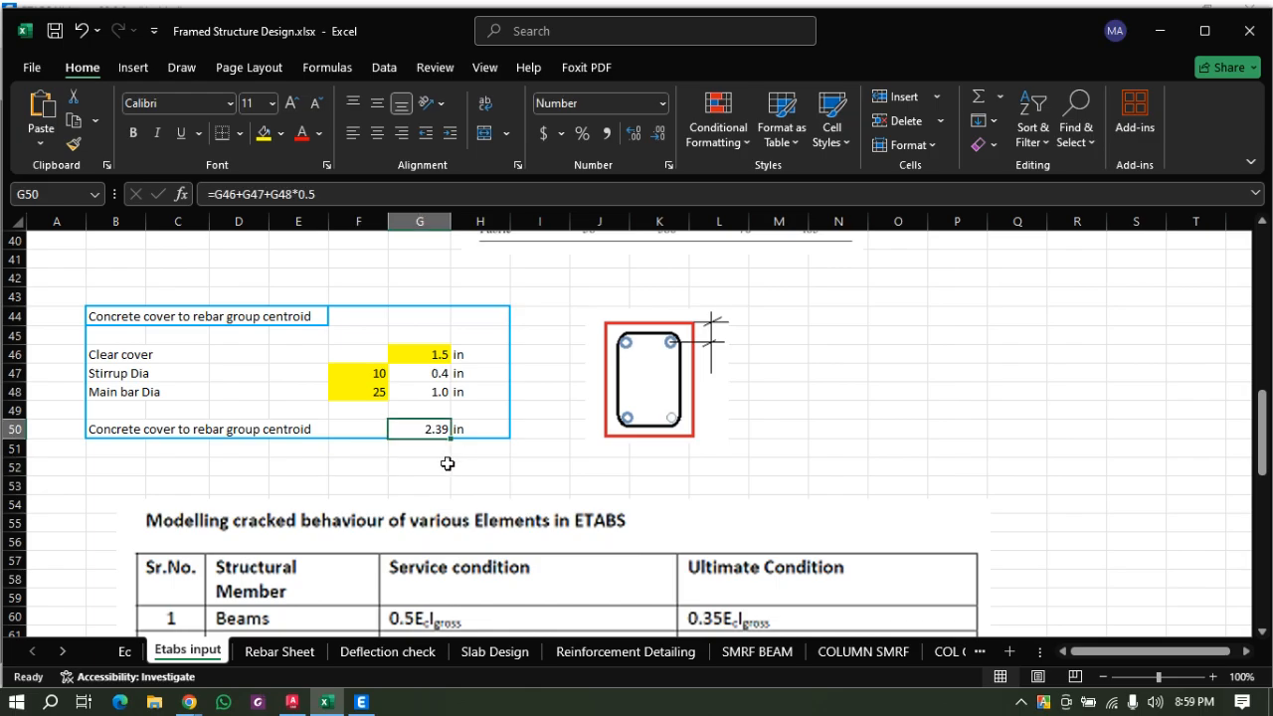
{"action": "left_click", "coordinate": [577, 469]}
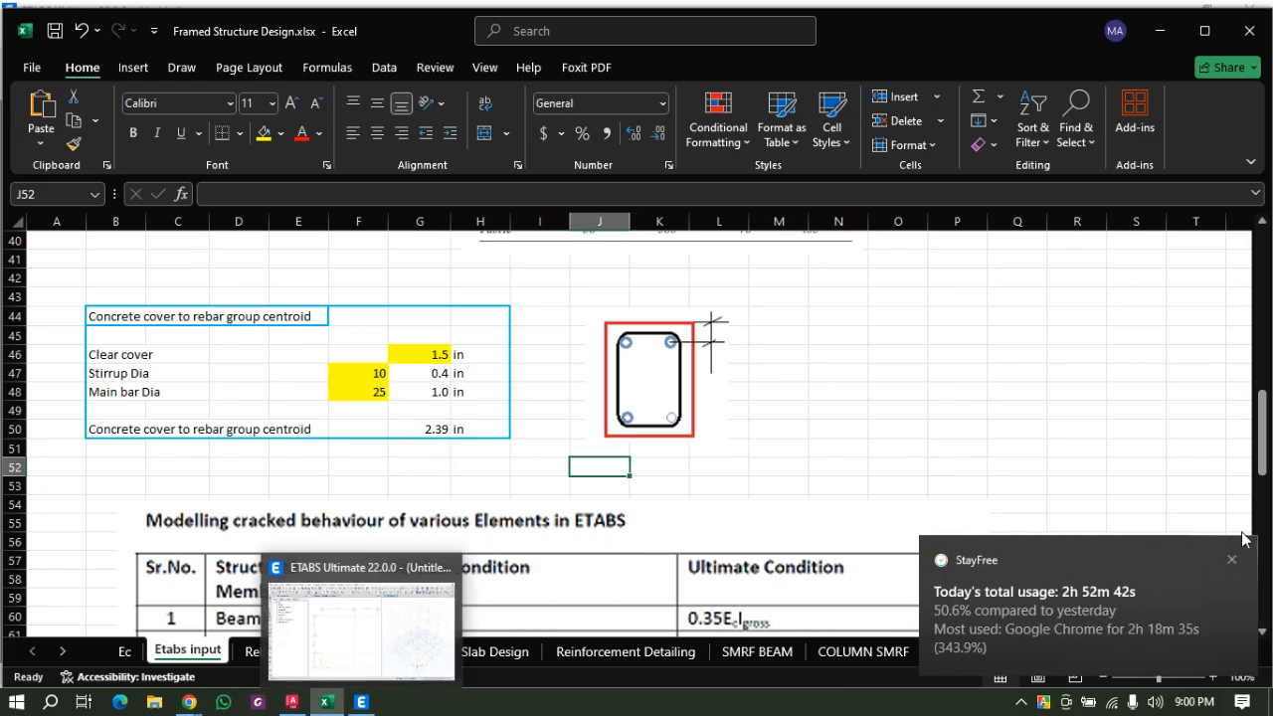
Switch back to ETABS at the FB 10X15 reinforcement data, dismissing the desktop notifications.
{"action": "left_click", "coordinate": [1232, 560]}
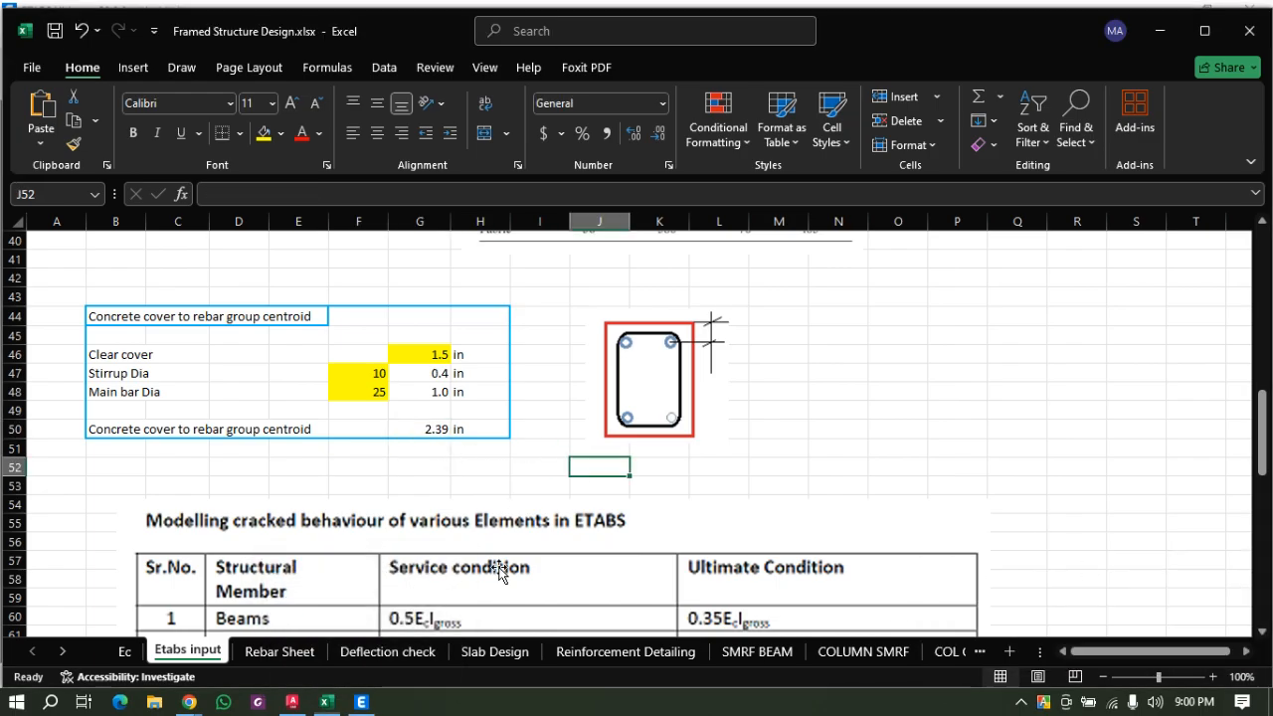
{"action": "left_click", "coordinate": [376, 712]}
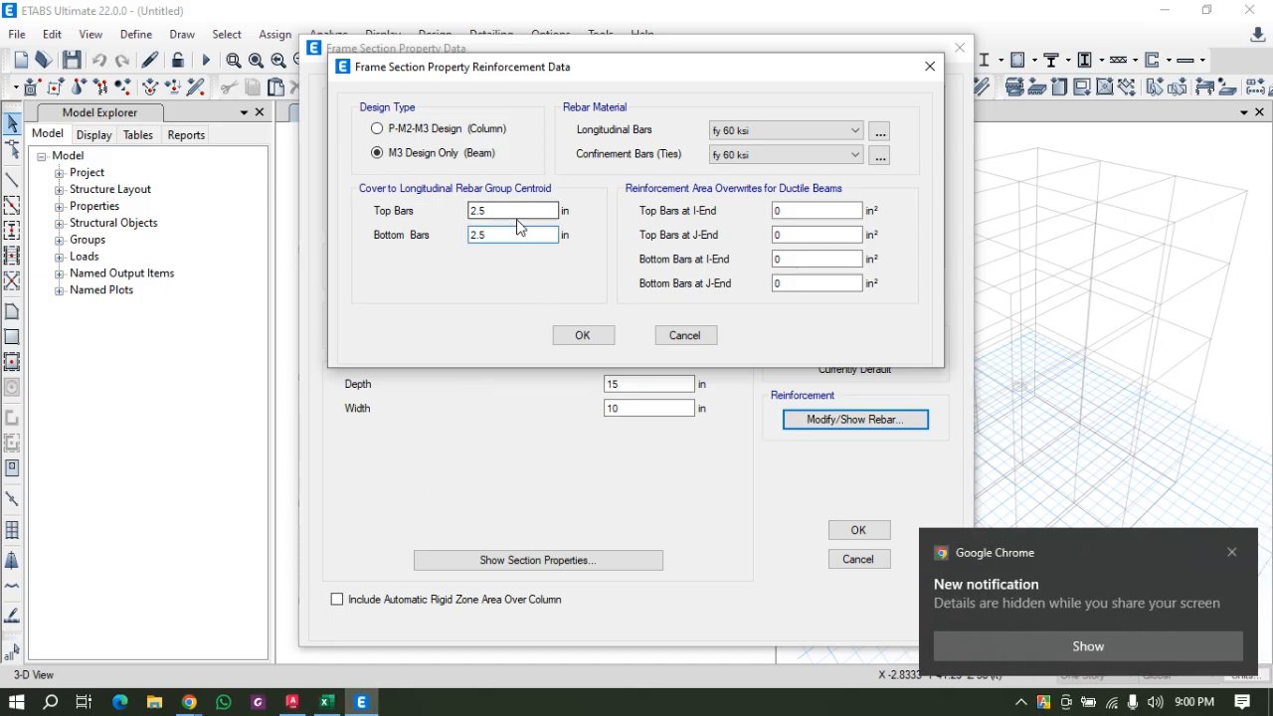
{"action": "left_click", "coordinate": [1233, 553]}
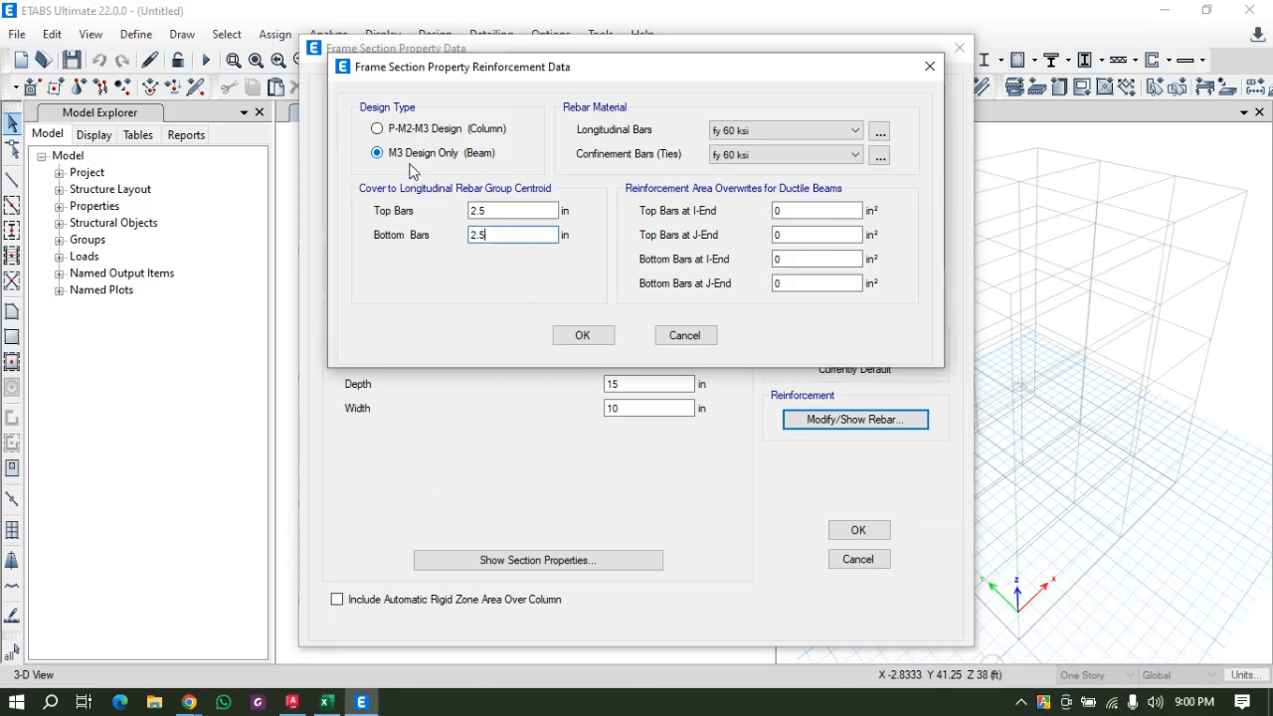
Switch to Excel and try a clear cover of 2.5 in in the rebar group centroid calculation.
{"action": "left_click", "coordinate": [325, 702]}
{"action": "left_click", "coordinate": [413, 356]}
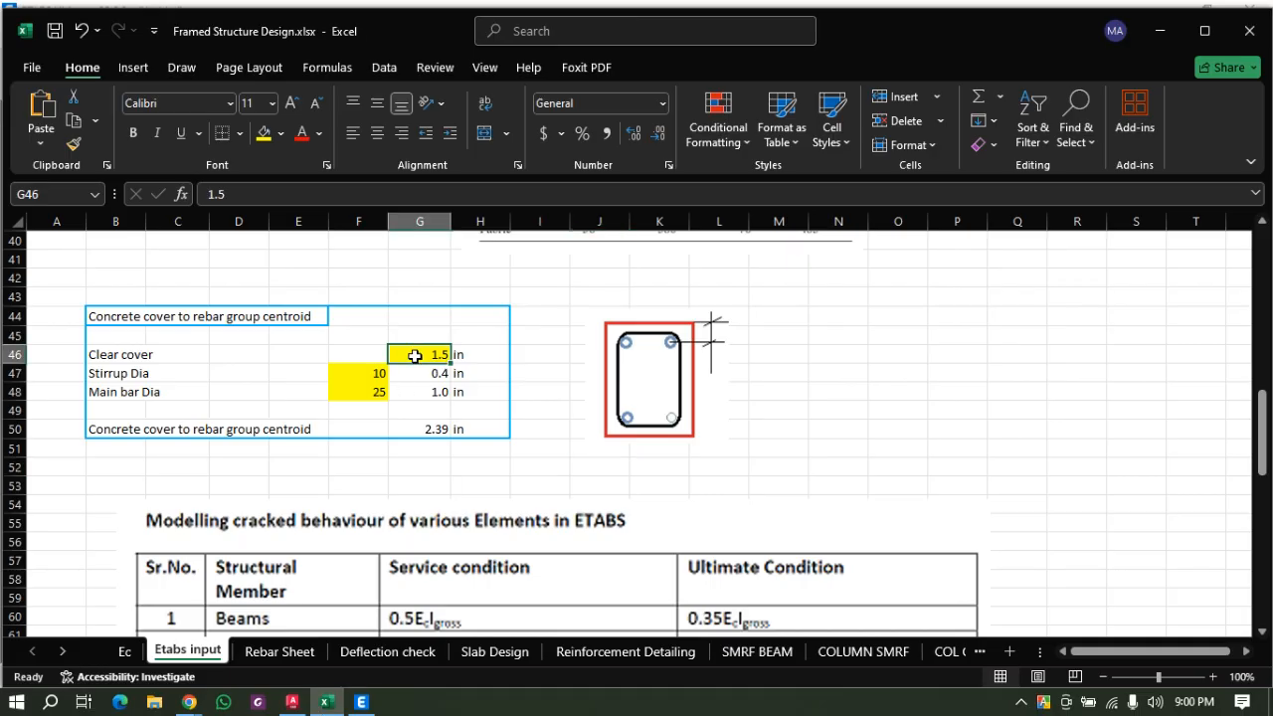
{"action": "type", "text": "2.5"}
{"action": "key", "text": "Return"}
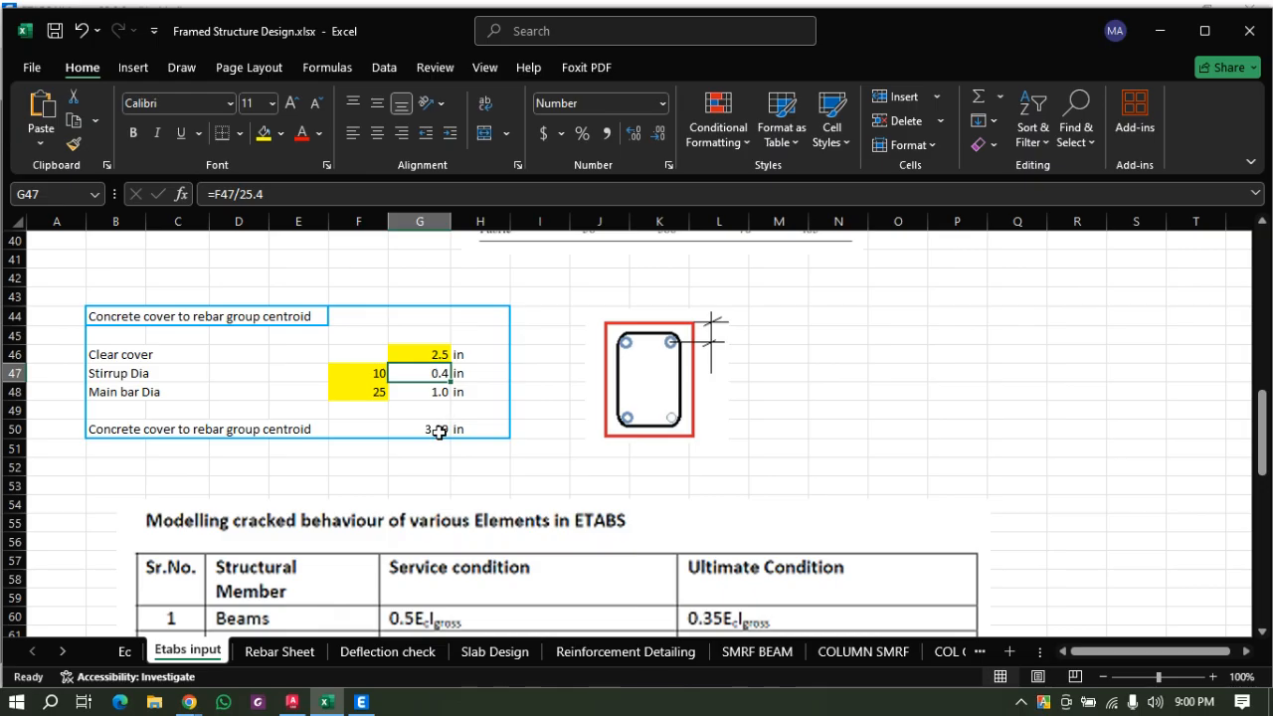
Restore the clear cover in the rebar centroid calculation to 1.5 in and switch back to ETABS.
{"action": "left_click", "coordinate": [430, 355]}
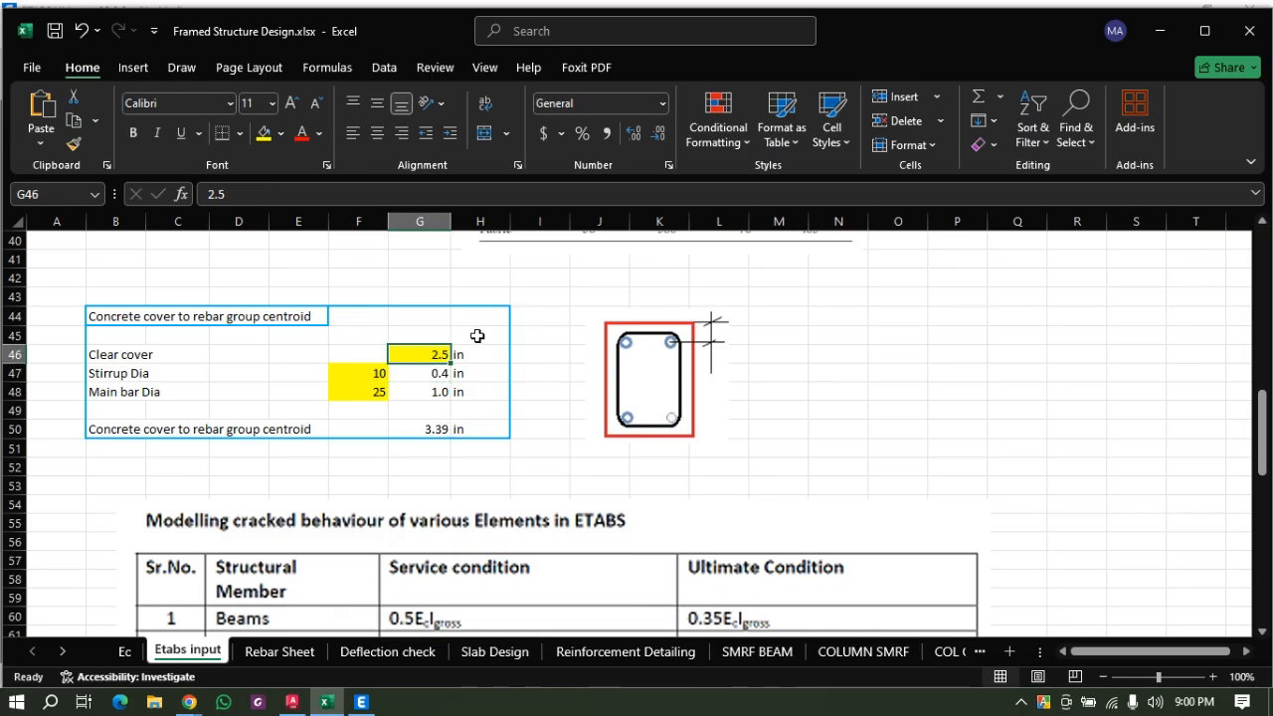
{"action": "type", "text": "1.5"}
{"action": "key", "text": "Return"}
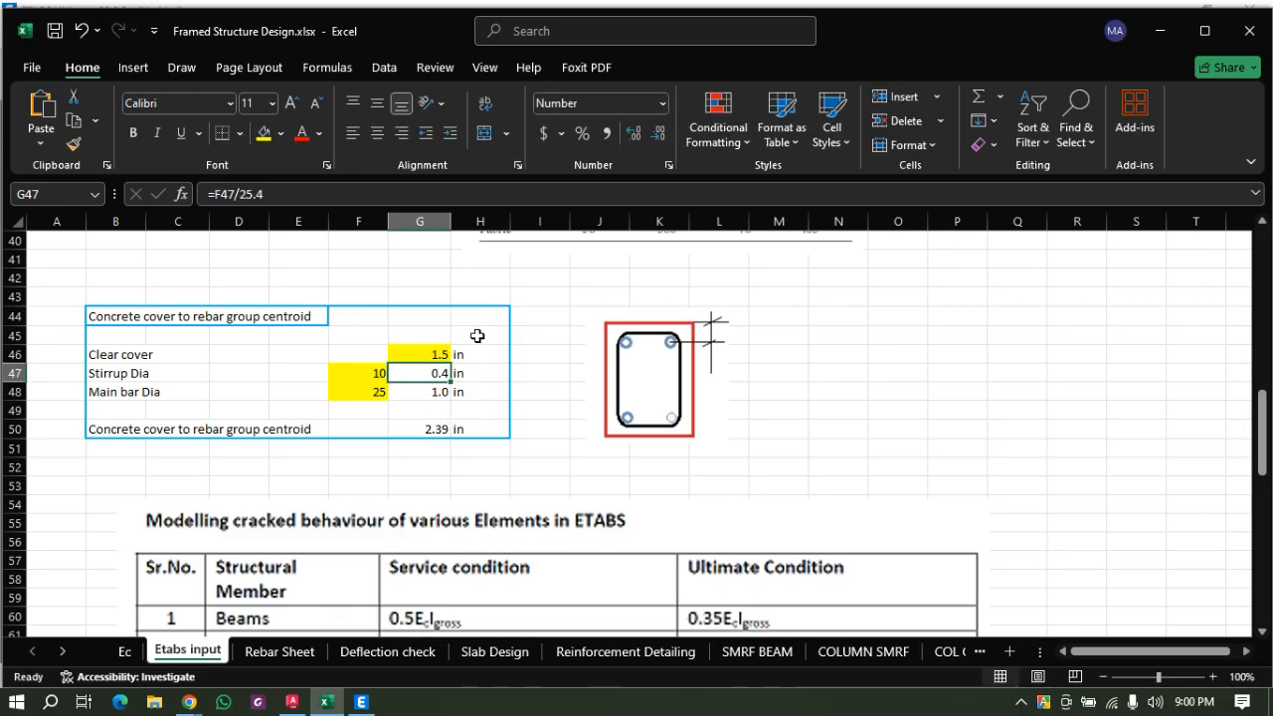
{"action": "left_click", "coordinate": [361, 702]}
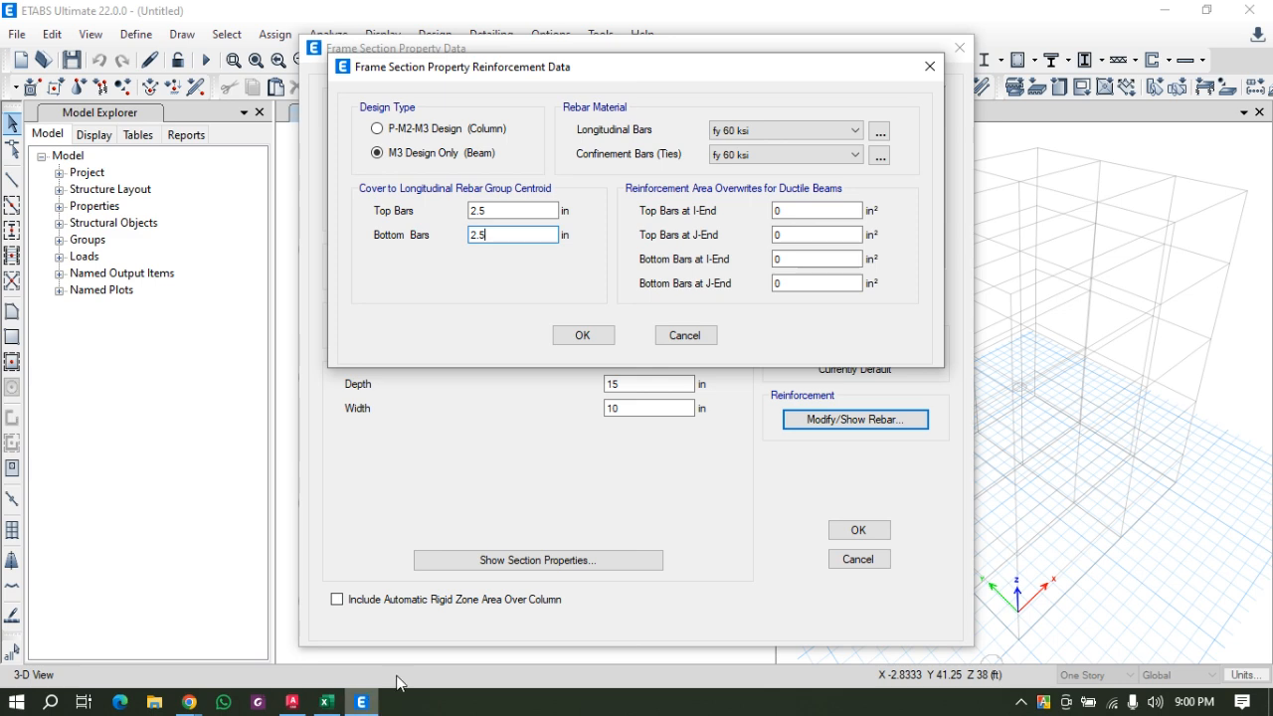
Check the rebar material choices of FB 10X15, then accept its reinforcement data and the section definition.
{"action": "left_click", "coordinate": [527, 211]}
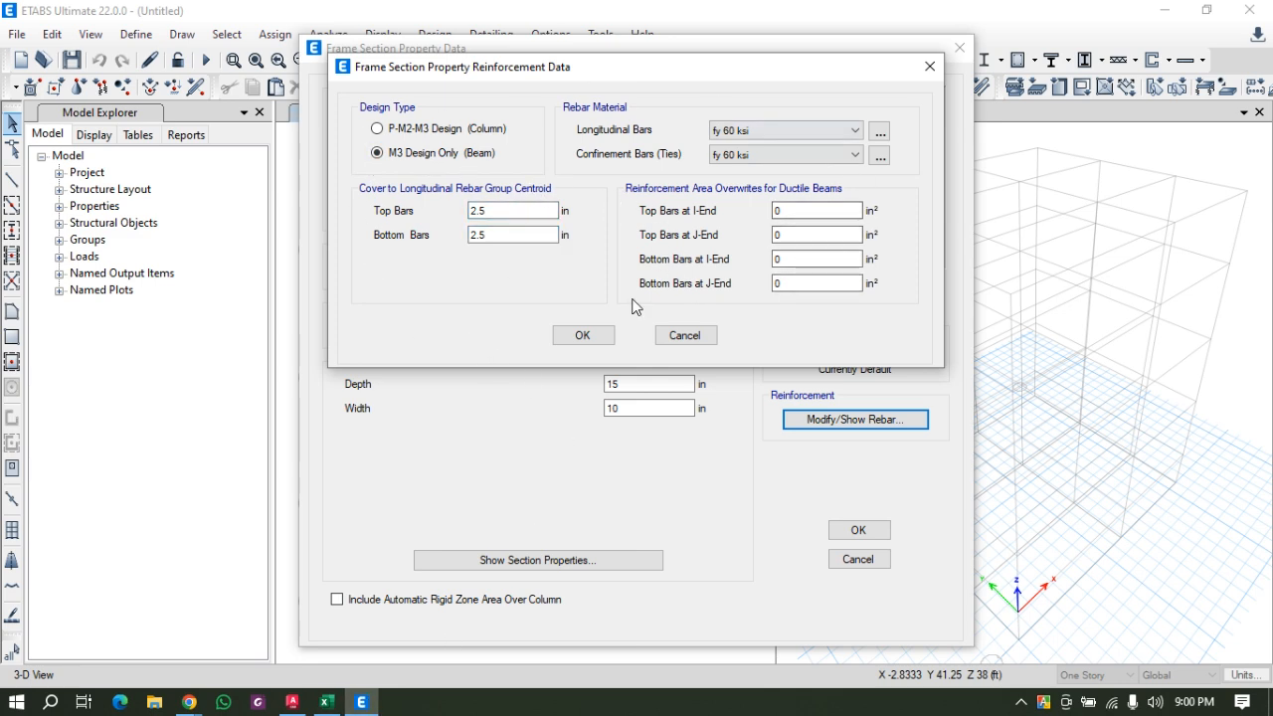
{"action": "left_click", "coordinate": [773, 156]}
{"action": "left_click", "coordinate": [769, 159]}
{"action": "left_click", "coordinate": [752, 133]}
{"action": "left_click", "coordinate": [756, 147]}
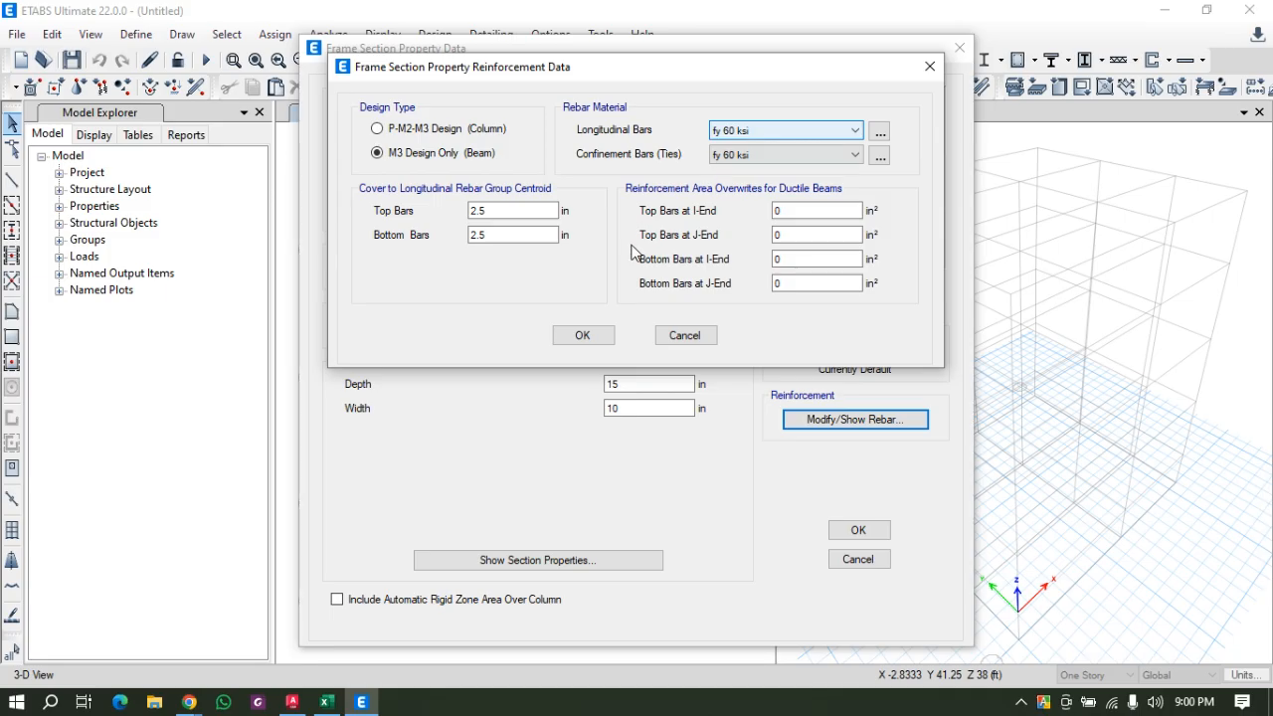
{"action": "left_click", "coordinate": [588, 336]}
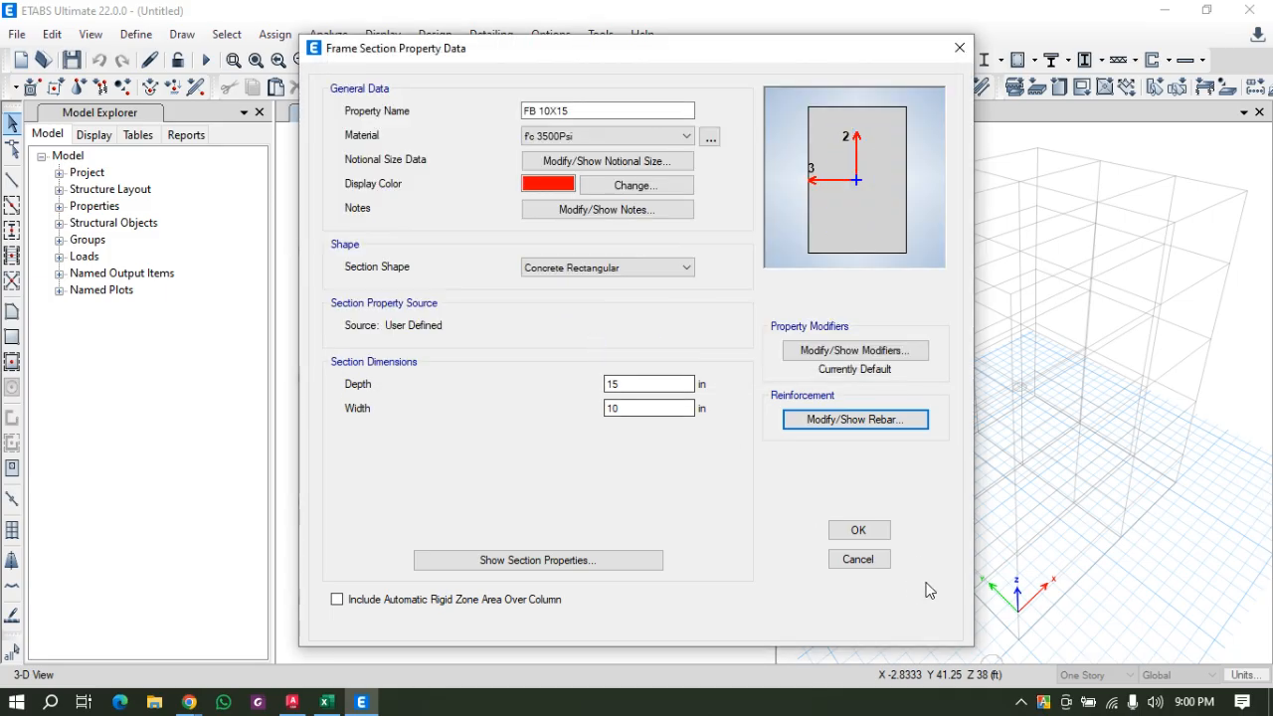
{"action": "left_click", "coordinate": [872, 535]}
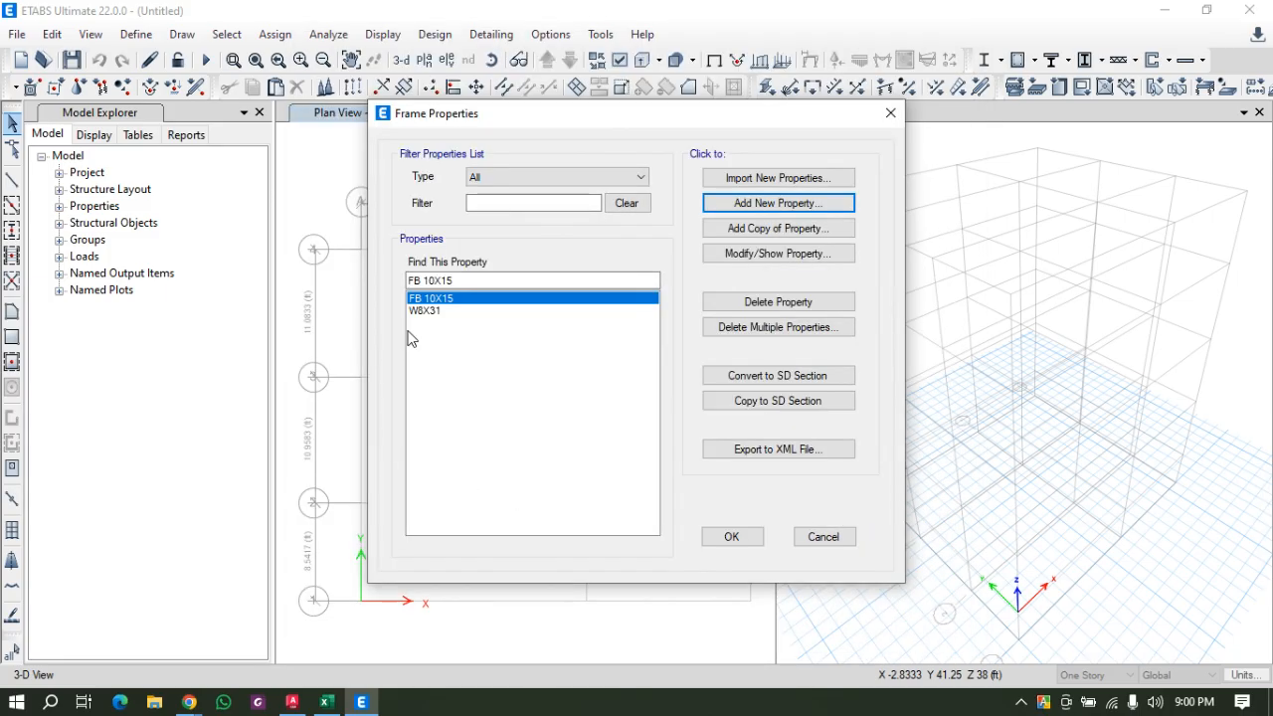
Add a copy of FB 10X15 named GB 12X15, keeping material f'c 3500Psi and setting the width to 12 in.
{"action": "left_click", "coordinate": [793, 230]}
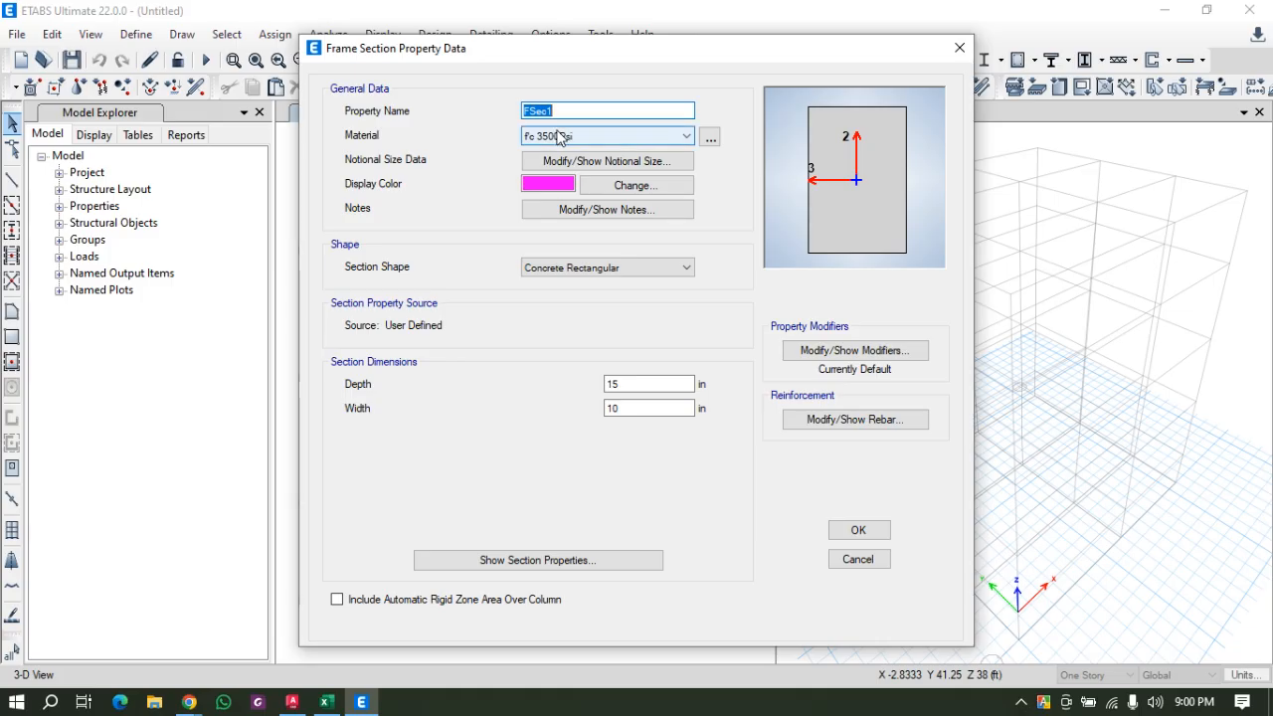
{"action": "type", "text": "GB "}
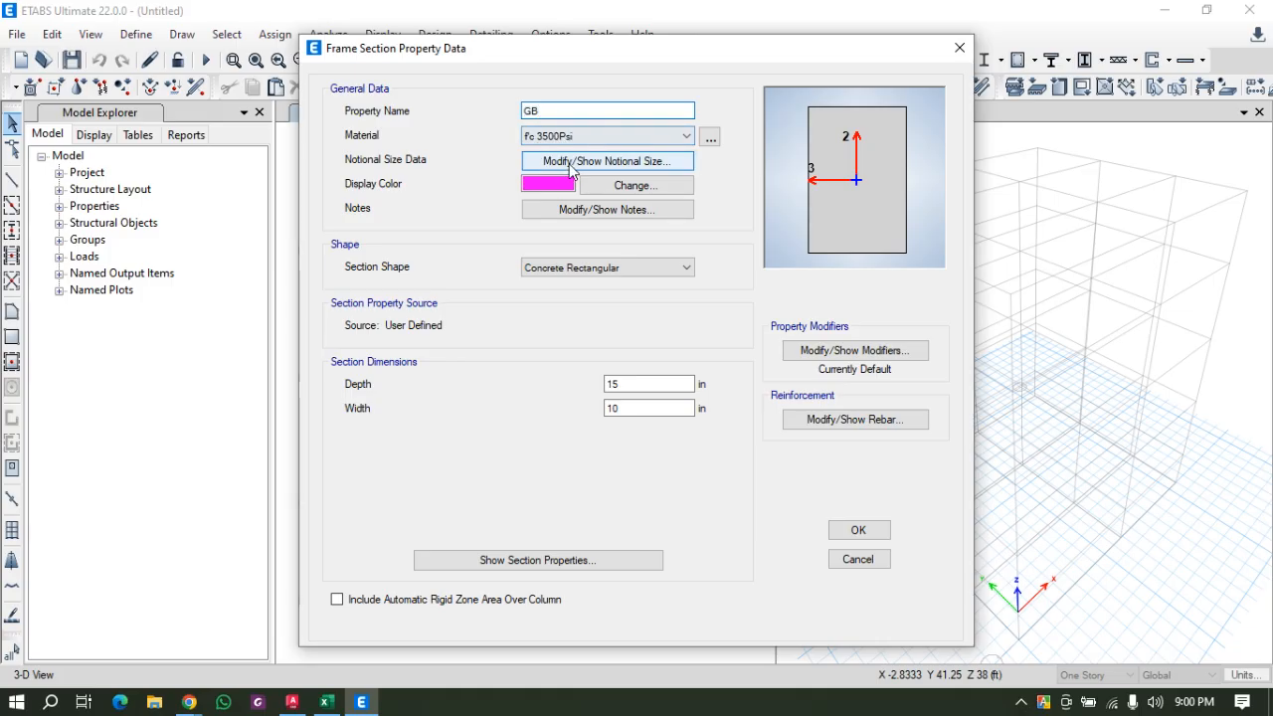
{"action": "type", "text": "12X15"}
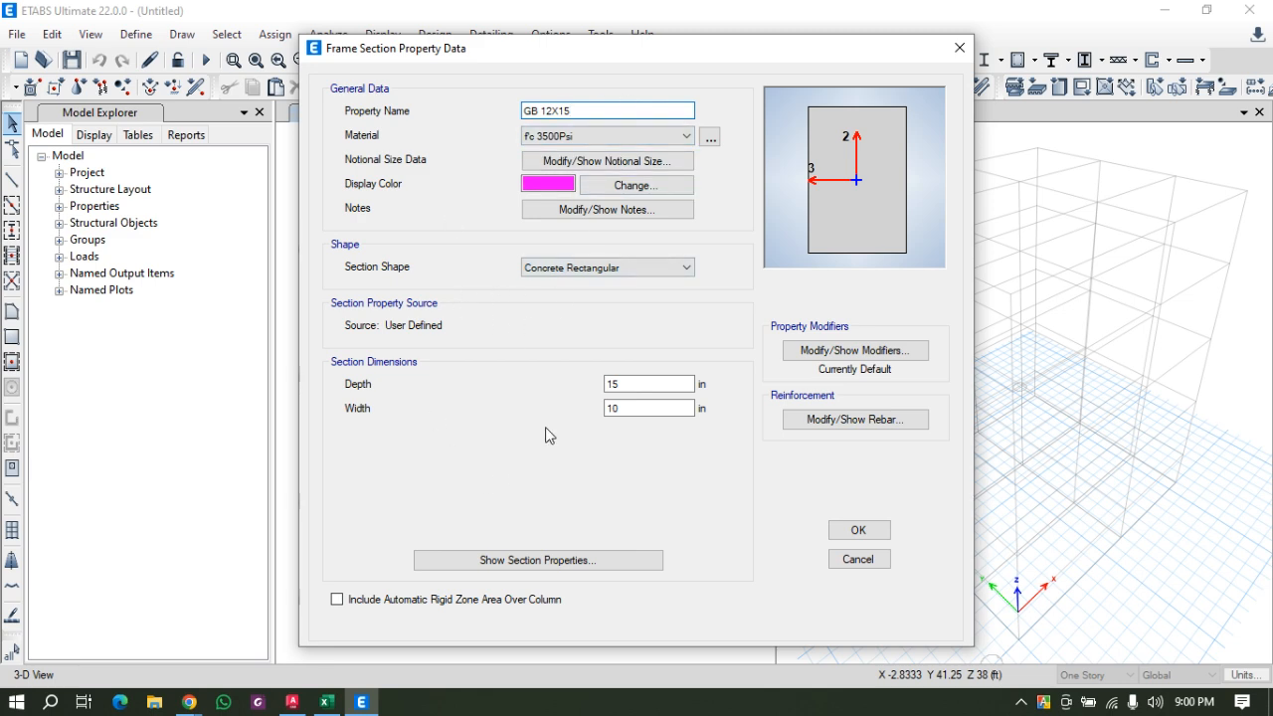
{"action": "left_click", "coordinate": [602, 139]}
{"action": "left_click", "coordinate": [602, 142]}
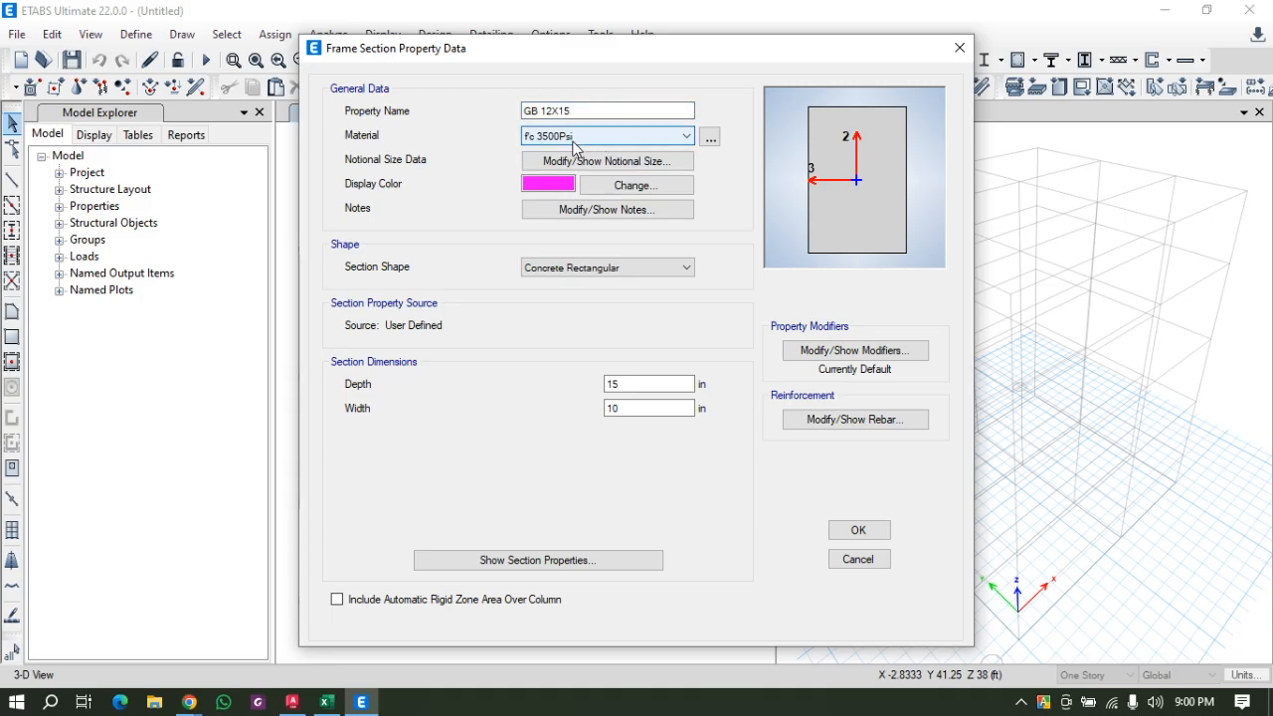
{"action": "double_click", "coordinate": [611, 408]}
{"action": "type", "text": "1"}
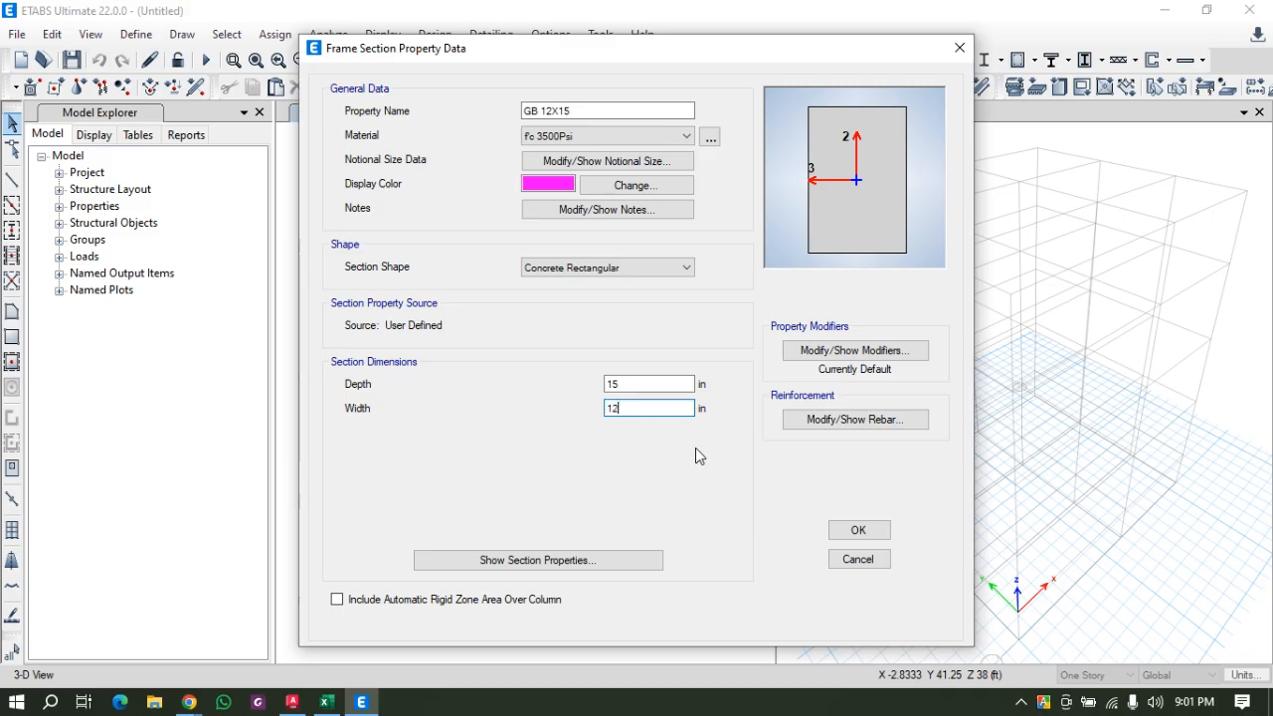
Set the top and bottom rebar centroid cover of GB 12X15 to 3.5 in and accept the section.
{"action": "left_click", "coordinate": [840, 420]}
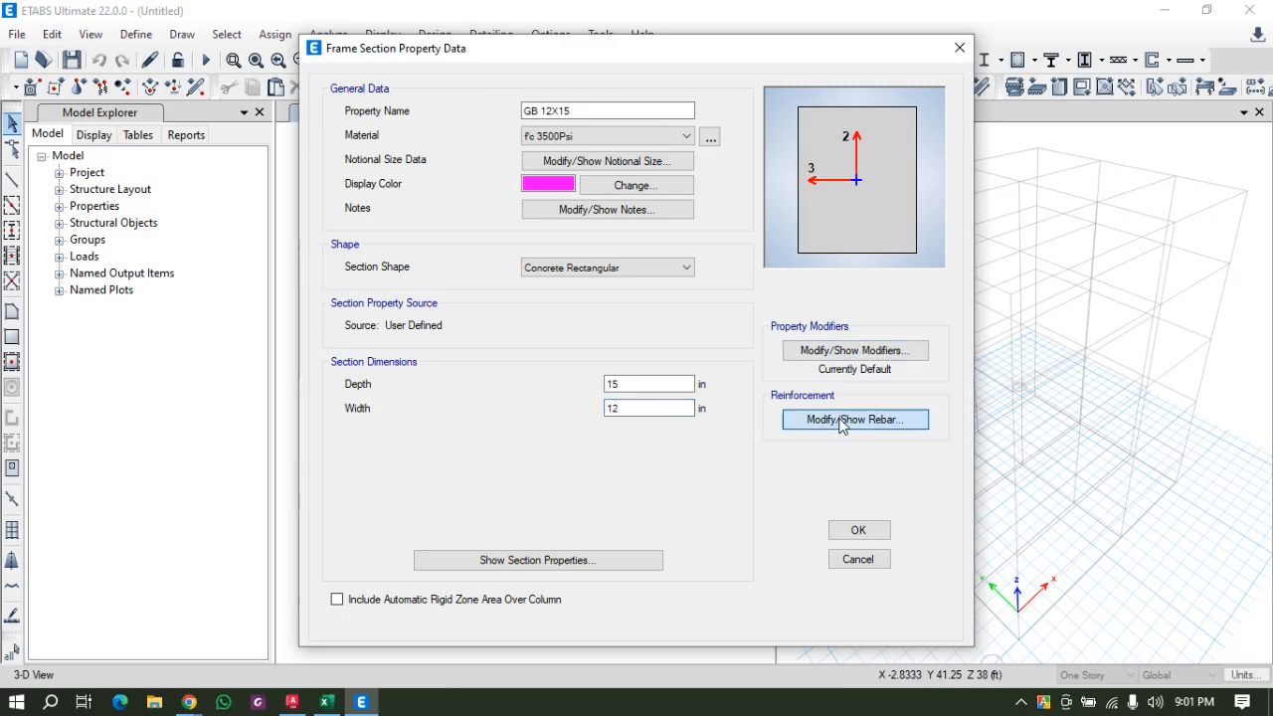
{"action": "left_click_drag", "start_coordinate": [514, 210], "coordinate": [363, 200]}
{"action": "left_click_drag", "start_coordinate": [501, 237], "coordinate": [391, 245]}
{"action": "type", "text": "3.5"}
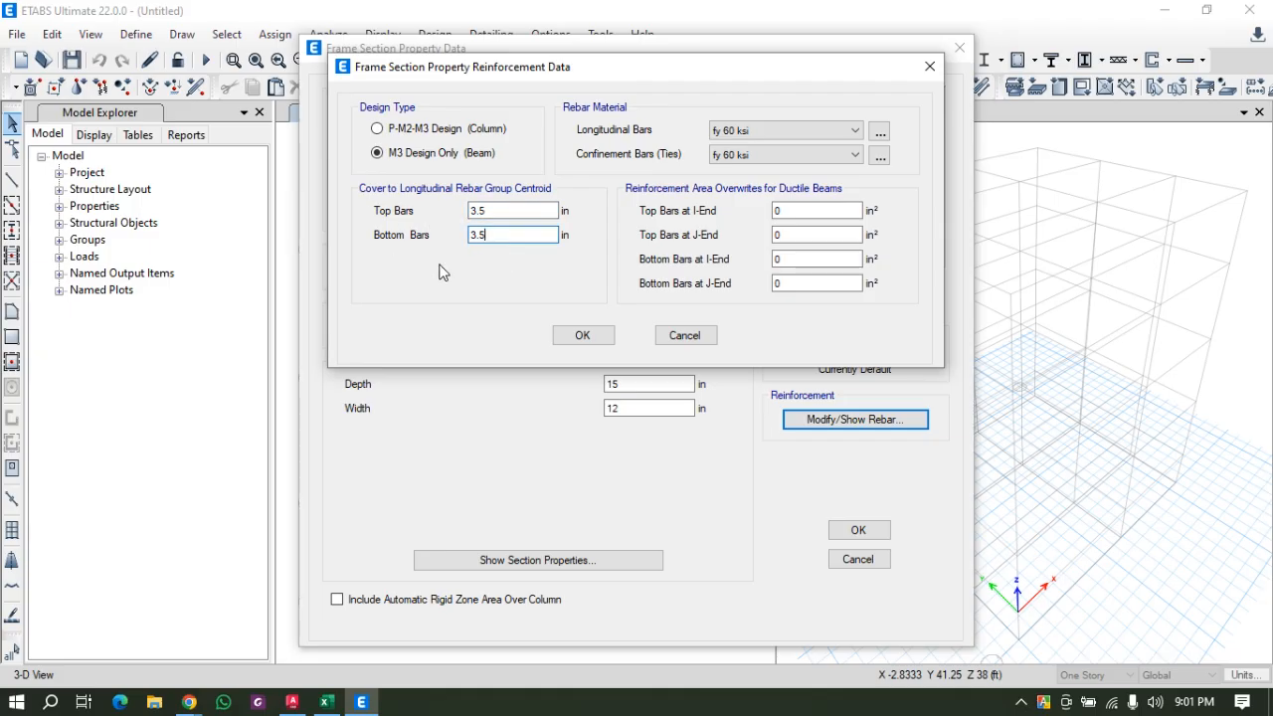
{"action": "left_click", "coordinate": [583, 335]}
{"action": "left_click", "coordinate": [872, 532]}
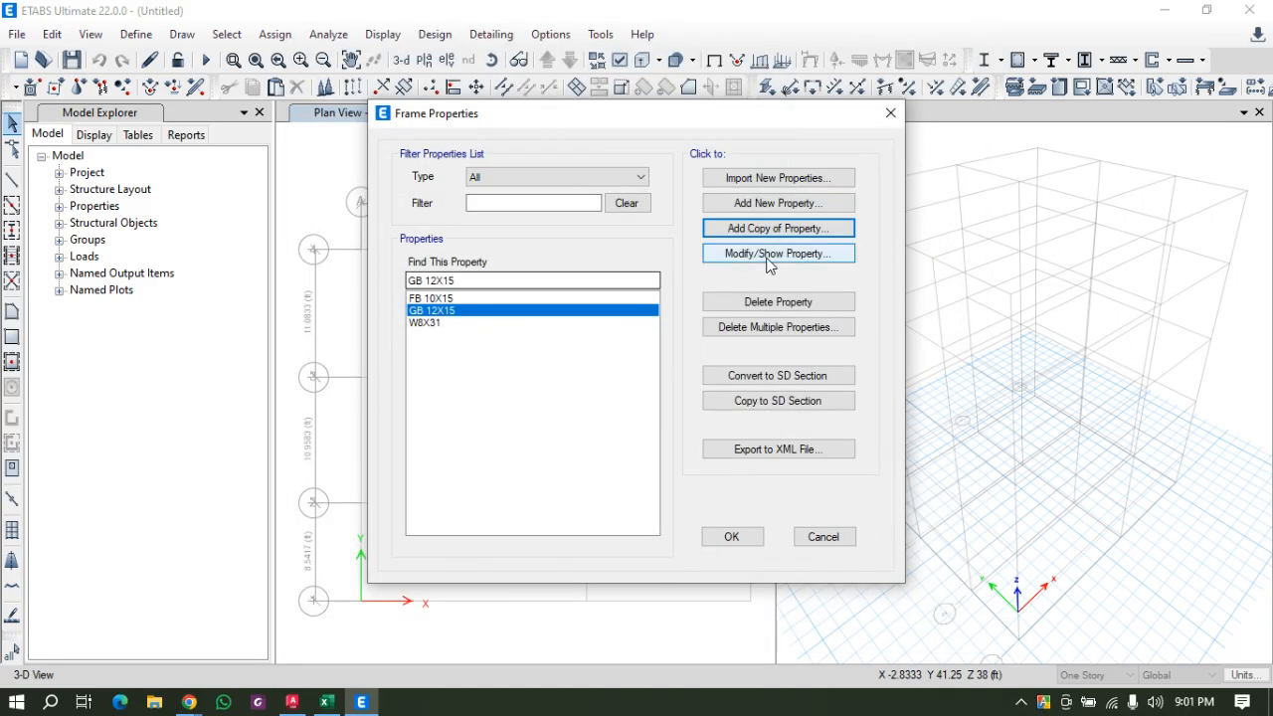
Add a copy of GB 12X15 named C 12X12 and set its depth to 12 in.
{"action": "left_click", "coordinate": [720, 235]}
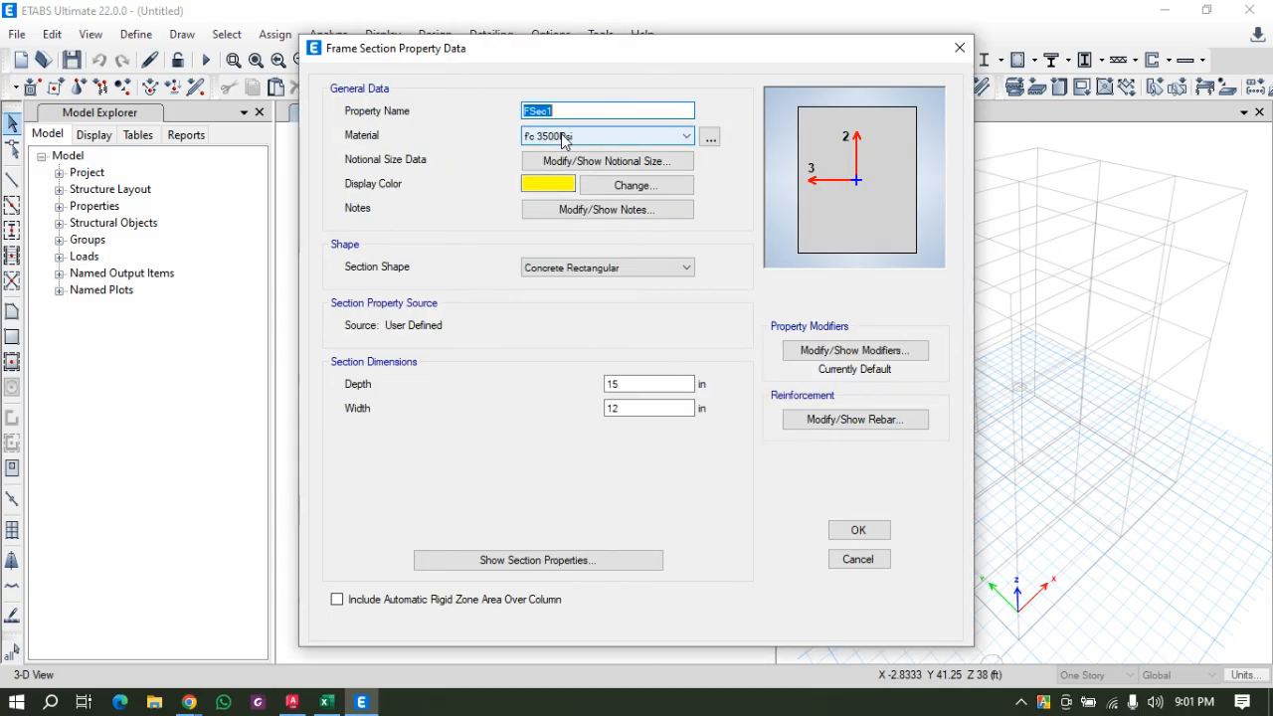
{"action": "type", "text": "C 1"}
{"action": "type", "text": "2X12"}
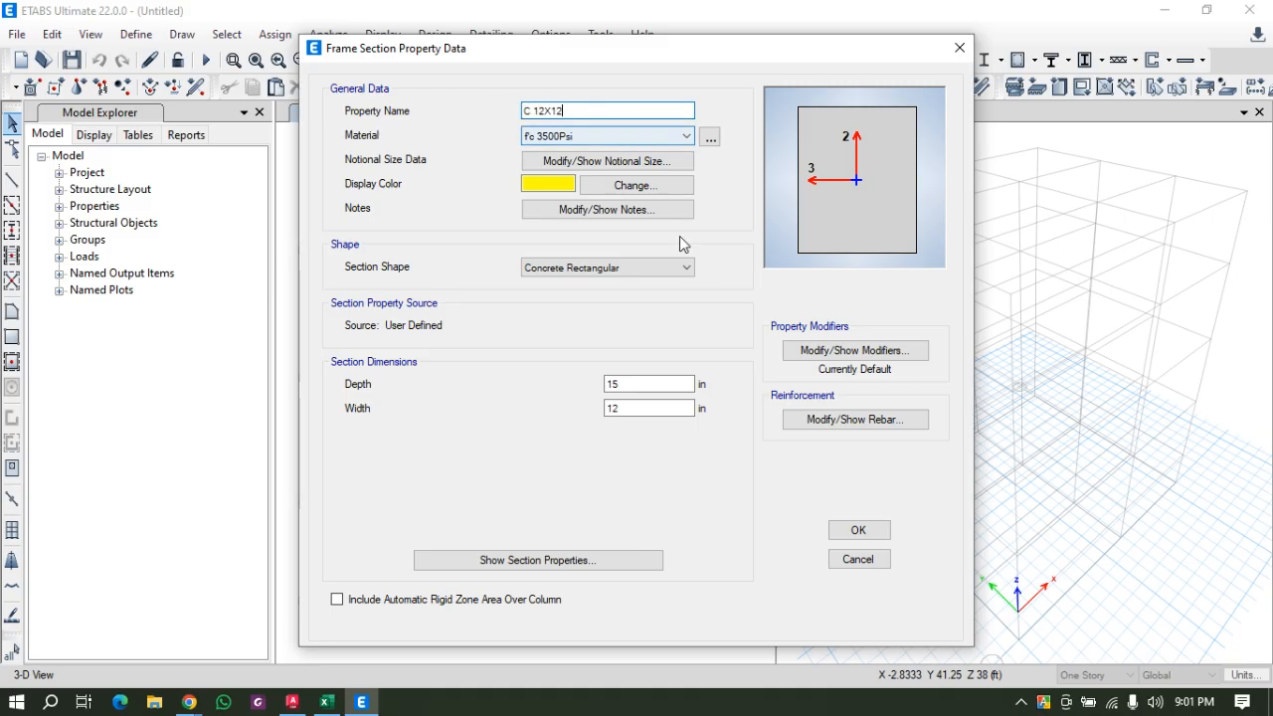
{"action": "left_click", "coordinate": [630, 384]}
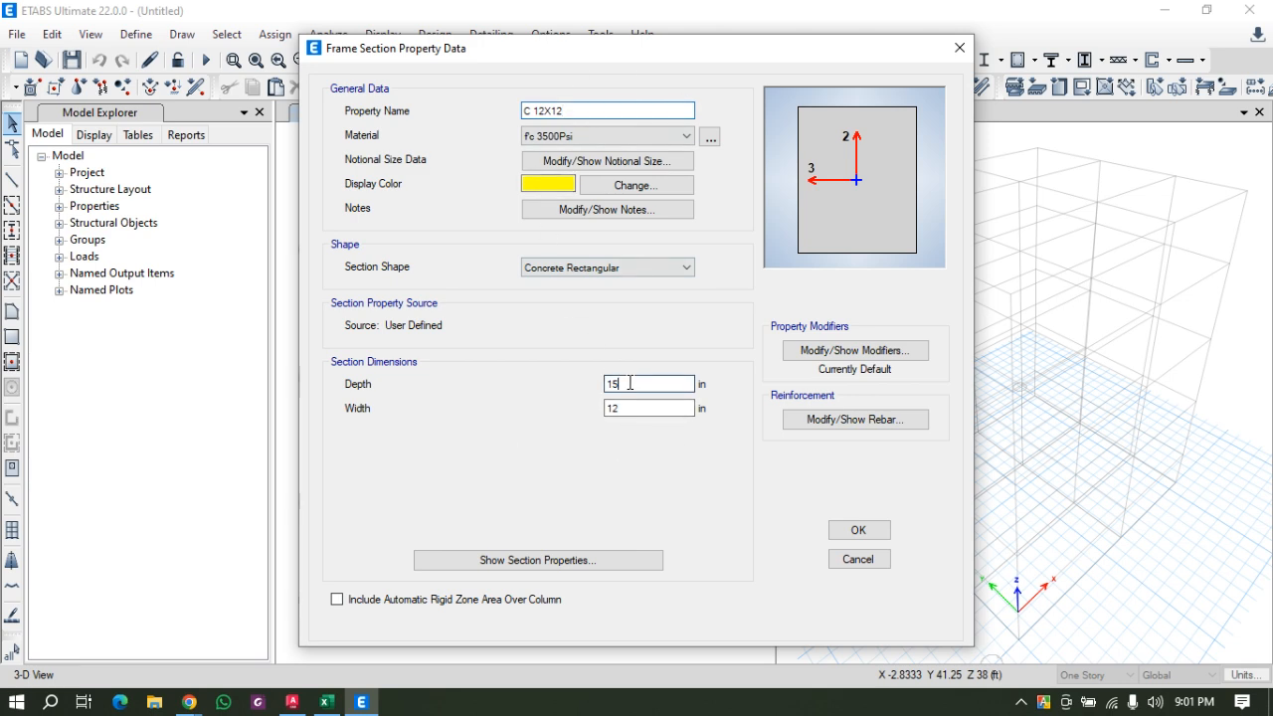
{"action": "double_click", "coordinate": [630, 384]}
{"action": "type", "text": "1"}
Set C 12X12's reinforcement to P-M2-M3 Design (Column), review the circular and checking options, and keep the rectangular layout with reinforcement designed.
{"action": "left_click", "coordinate": [843, 420]}
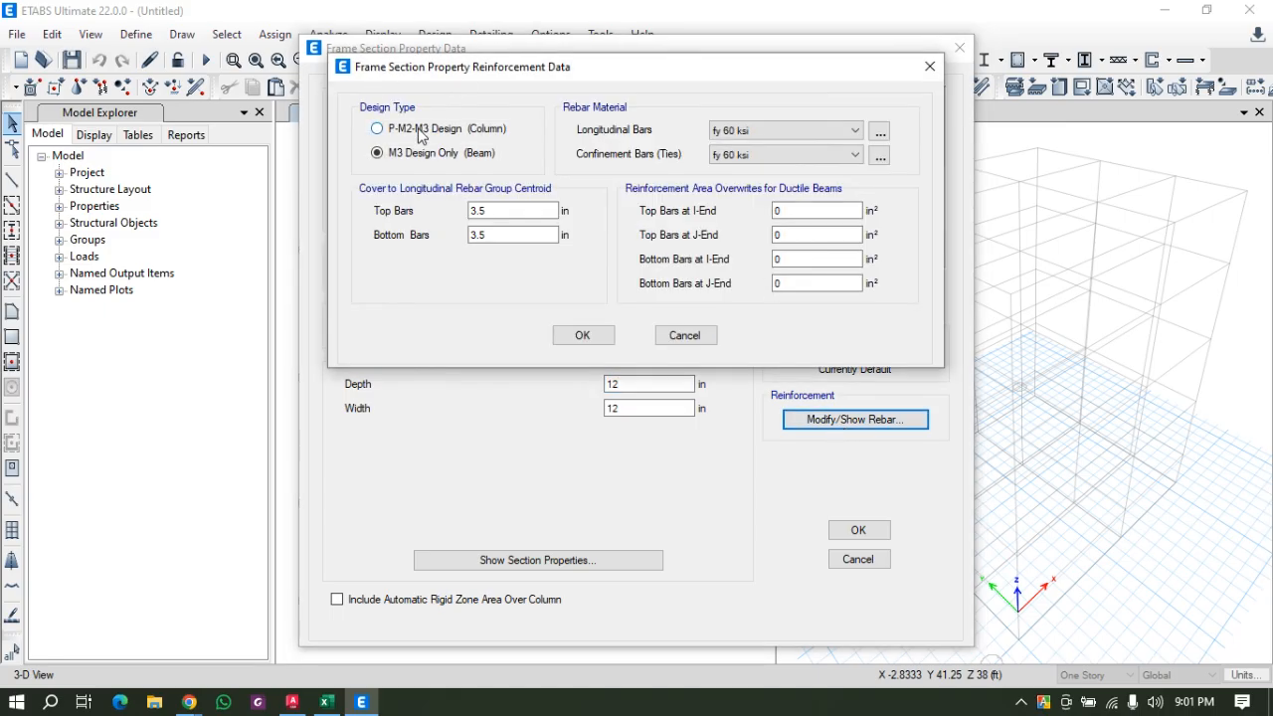
{"action": "left_click", "coordinate": [421, 132]}
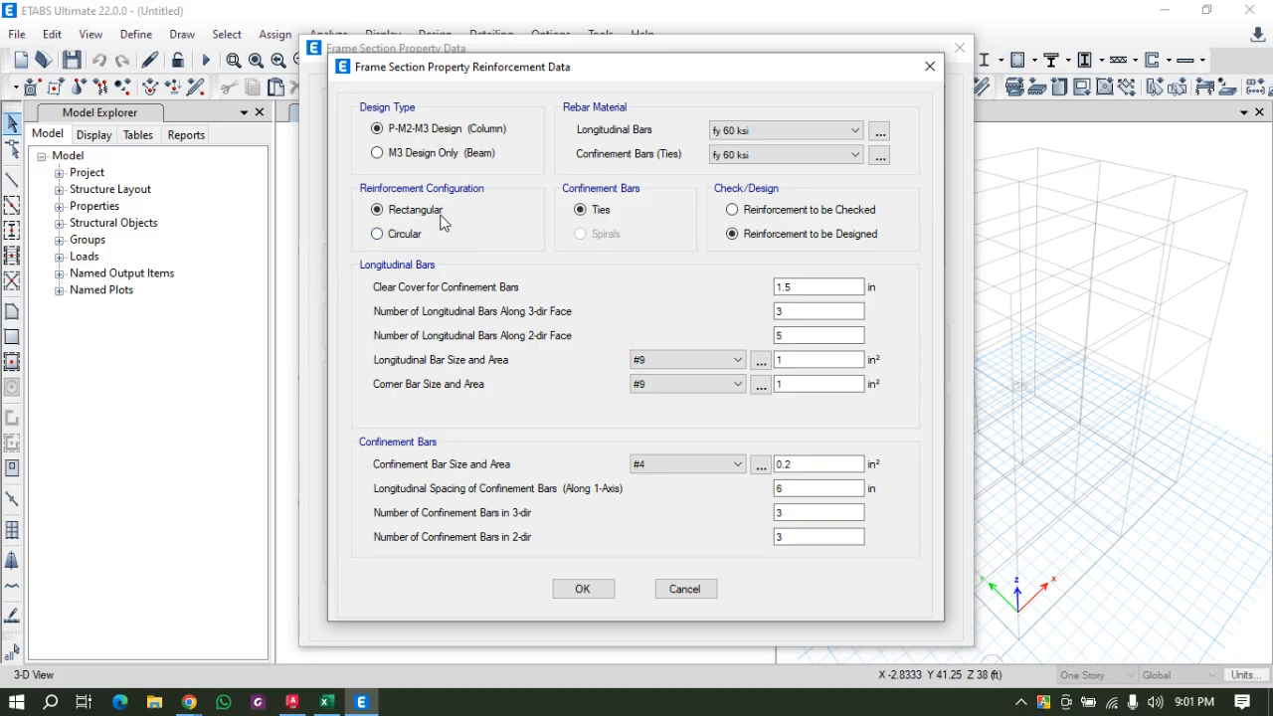
{"action": "left_click", "coordinate": [404, 237]}
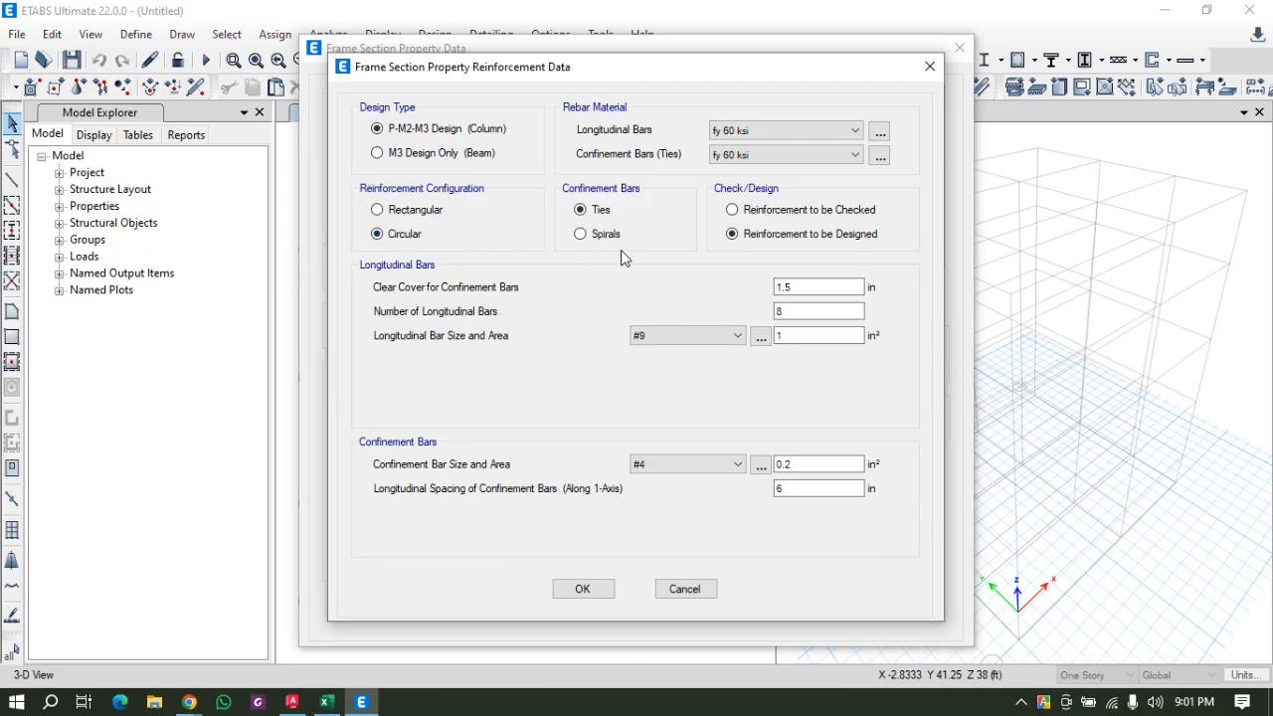
{"action": "left_click", "coordinate": [402, 213]}
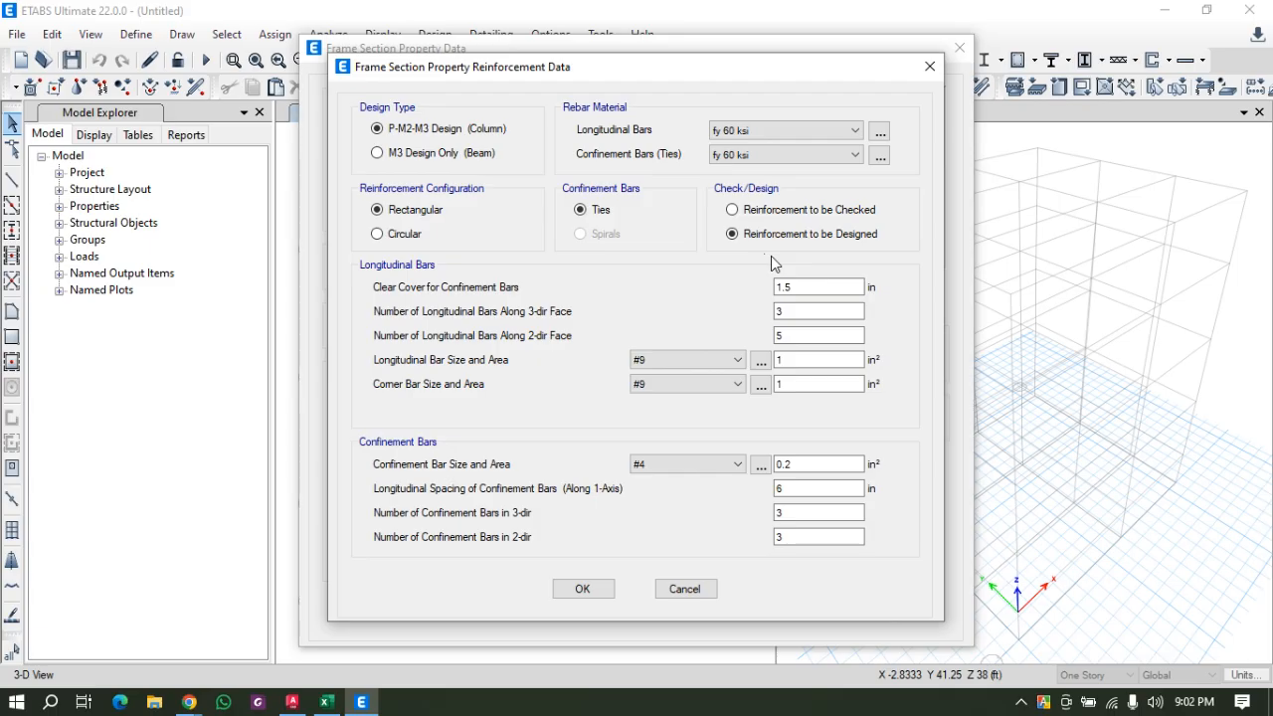
{"action": "left_click", "coordinate": [771, 213]}
{"action": "left_click", "coordinate": [805, 311]}
{"action": "left_click_drag", "start_coordinate": [683, 66], "coordinate": [383, 80]}
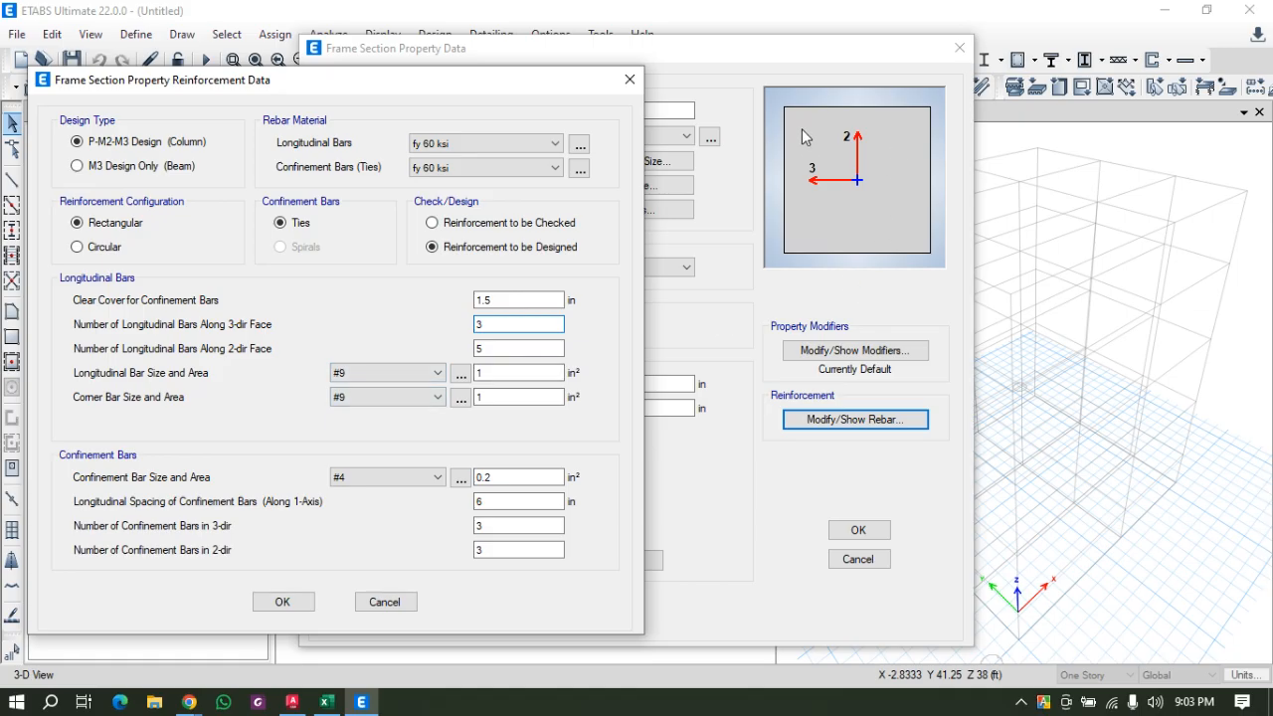
Set both the longitudinal bar size and the corner bar size of C 12X12 to #6.
{"action": "left_click", "coordinate": [496, 348]}
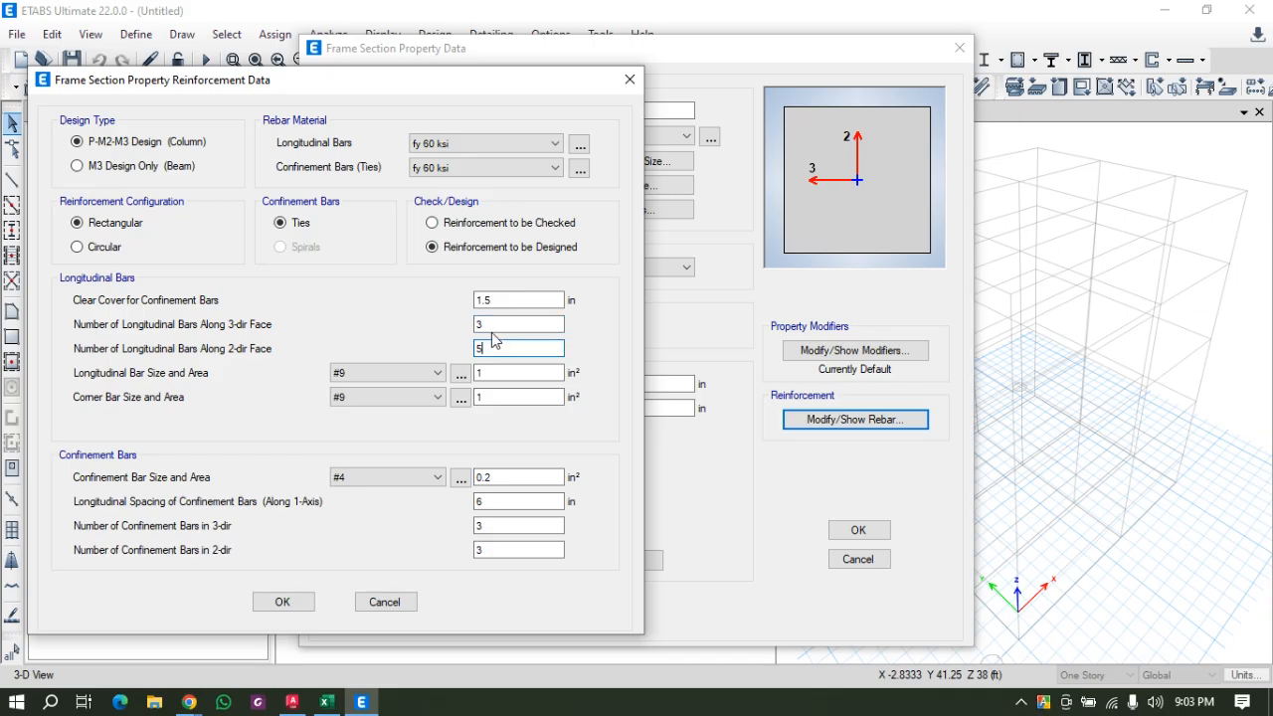
{"action": "left_click", "coordinate": [363, 373]}
{"action": "left_click", "coordinate": [365, 381]}
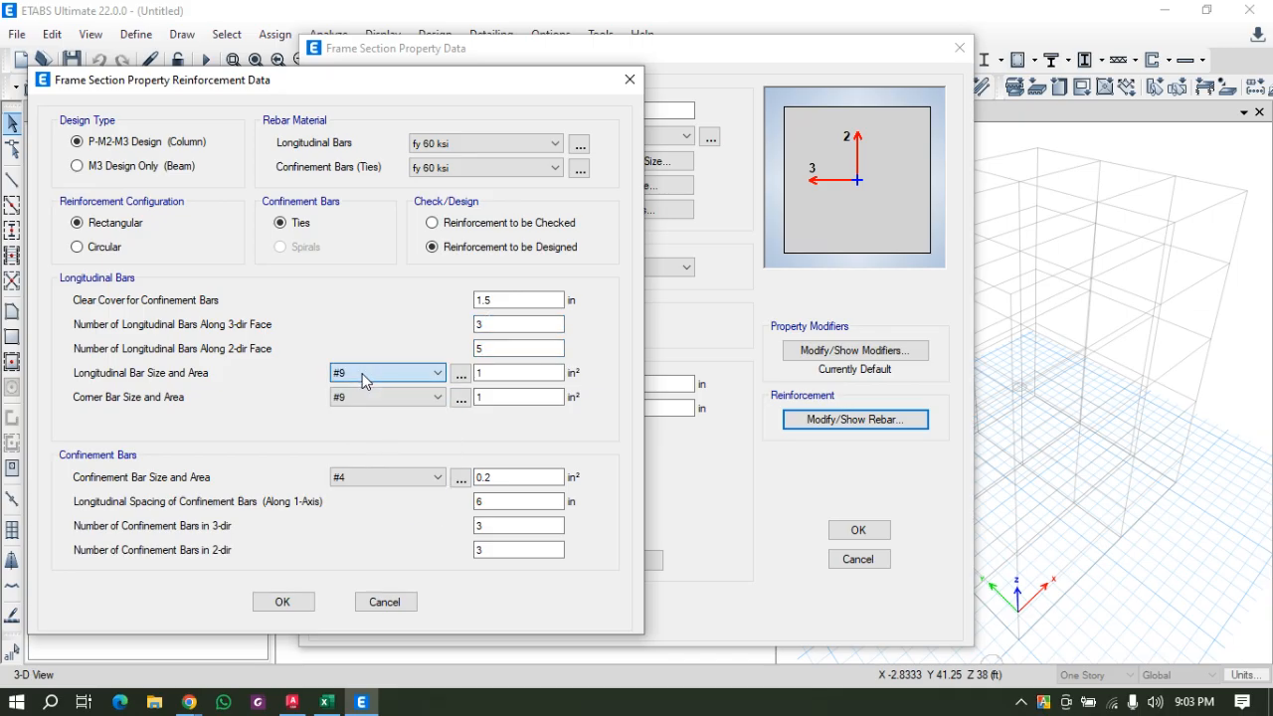
{"action": "left_click", "coordinate": [416, 386]}
{"action": "left_click", "coordinate": [390, 452]}
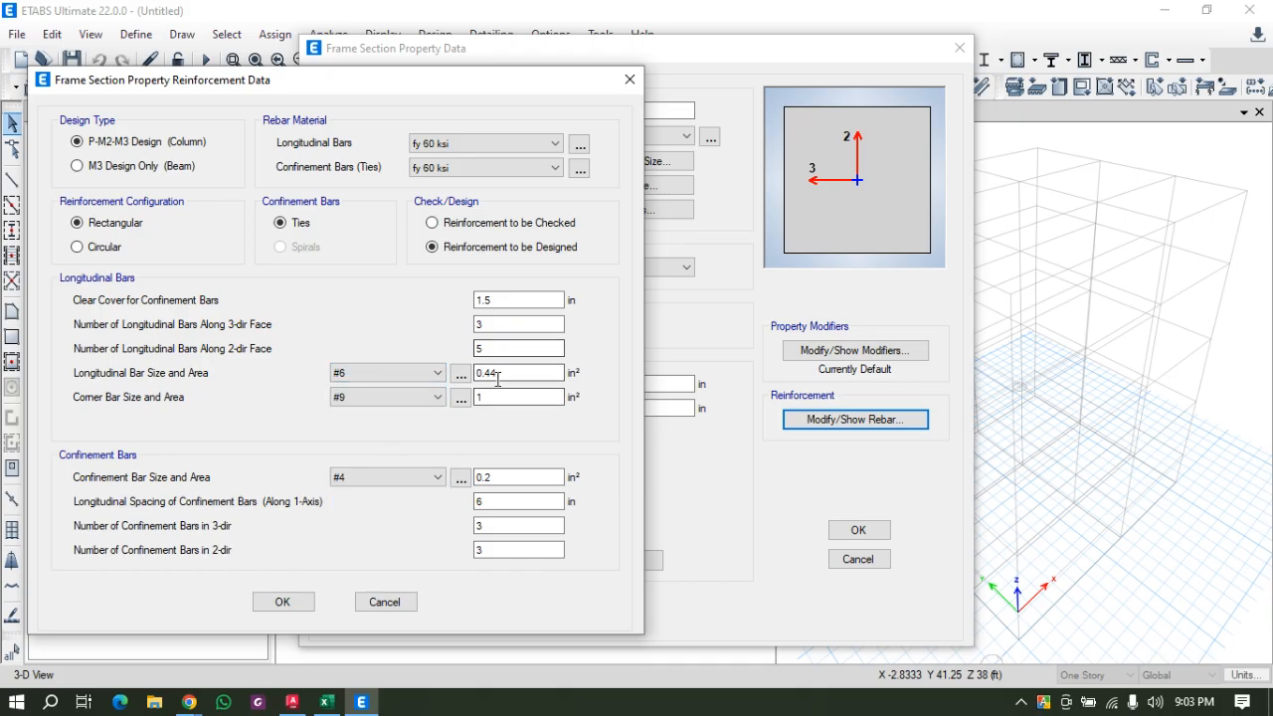
{"action": "left_click", "coordinate": [436, 399]}
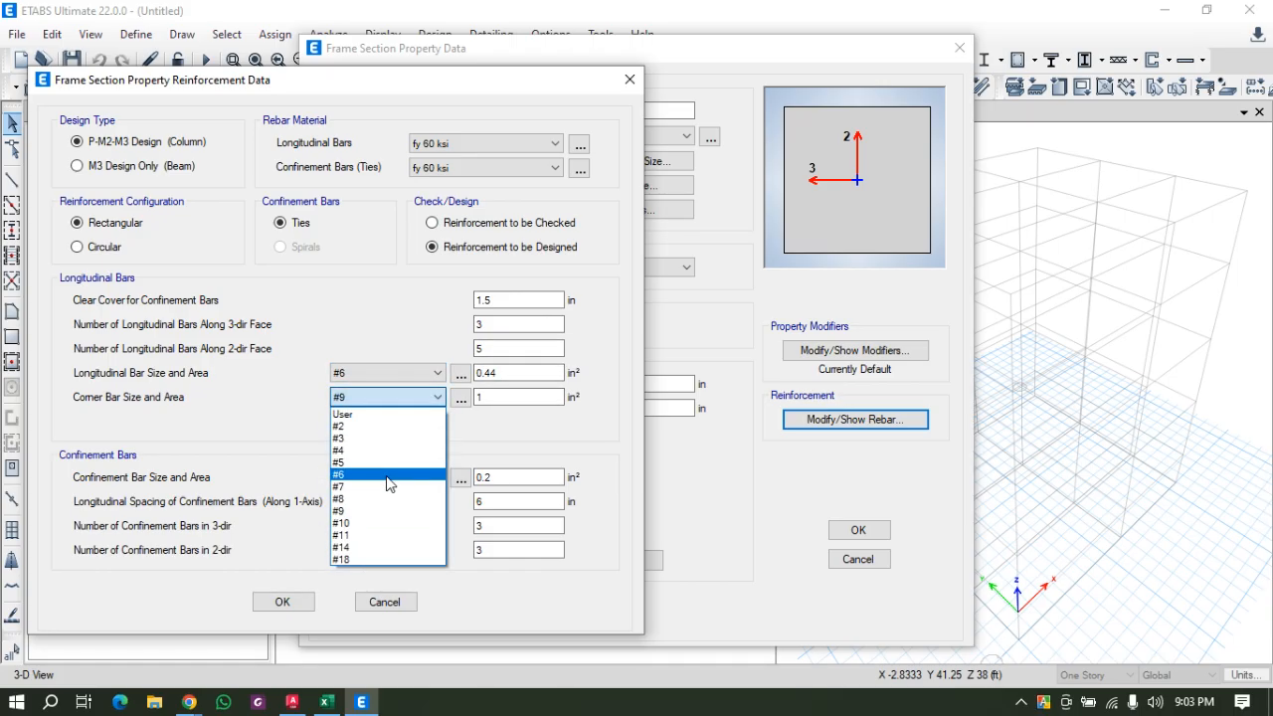
{"action": "left_click", "coordinate": [388, 477]}
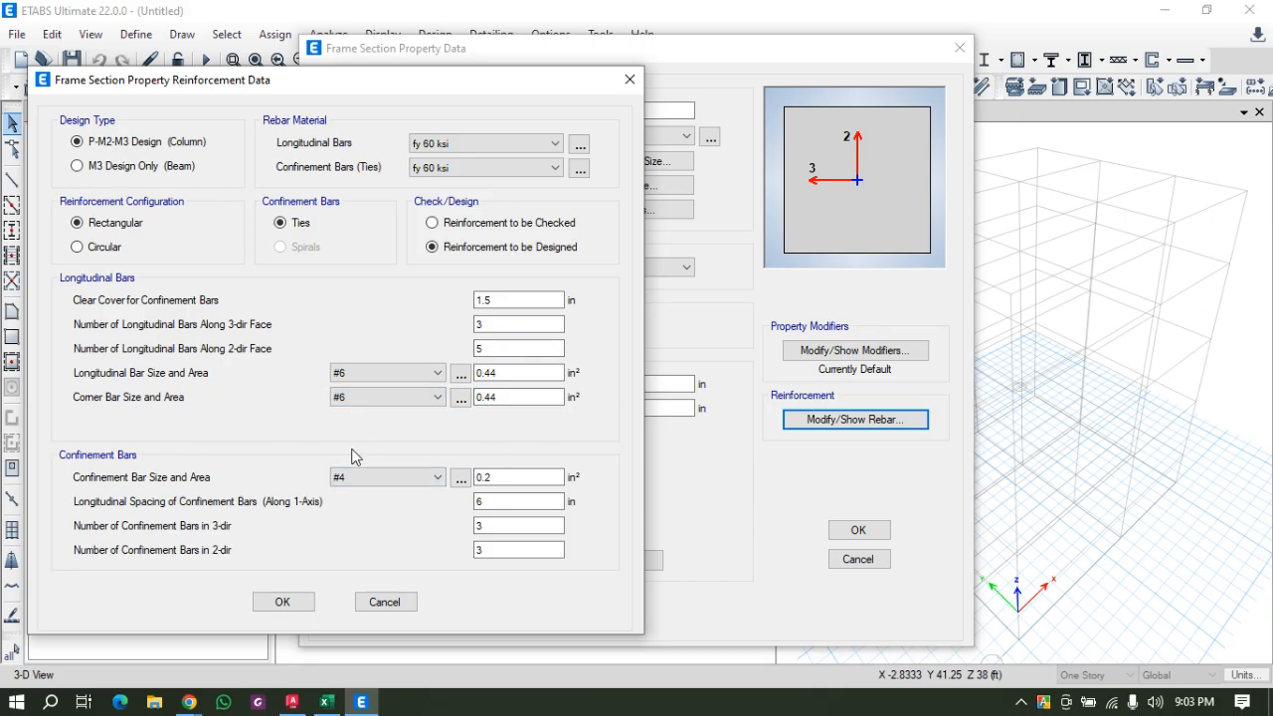
Set the confinement bar size of C 12X12 to #3, then accept the column section and the frame properties.
{"action": "left_click", "coordinate": [423, 482]}
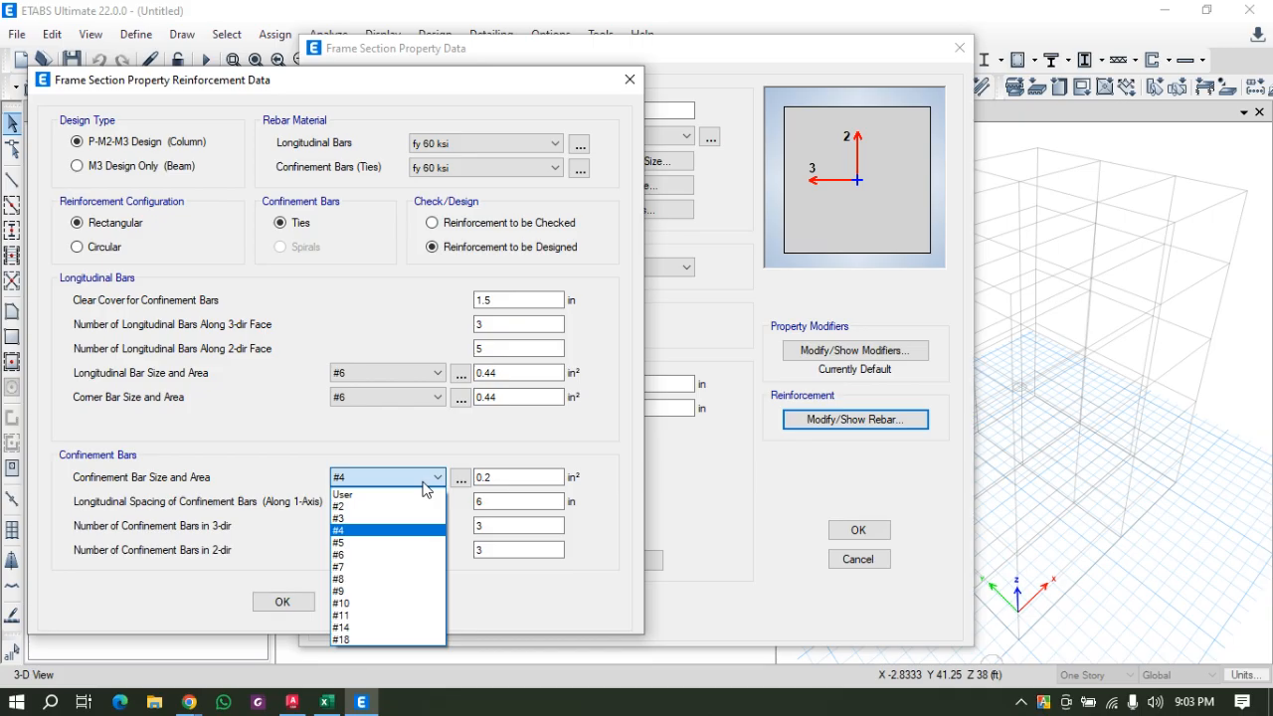
{"action": "left_click", "coordinate": [376, 521]}
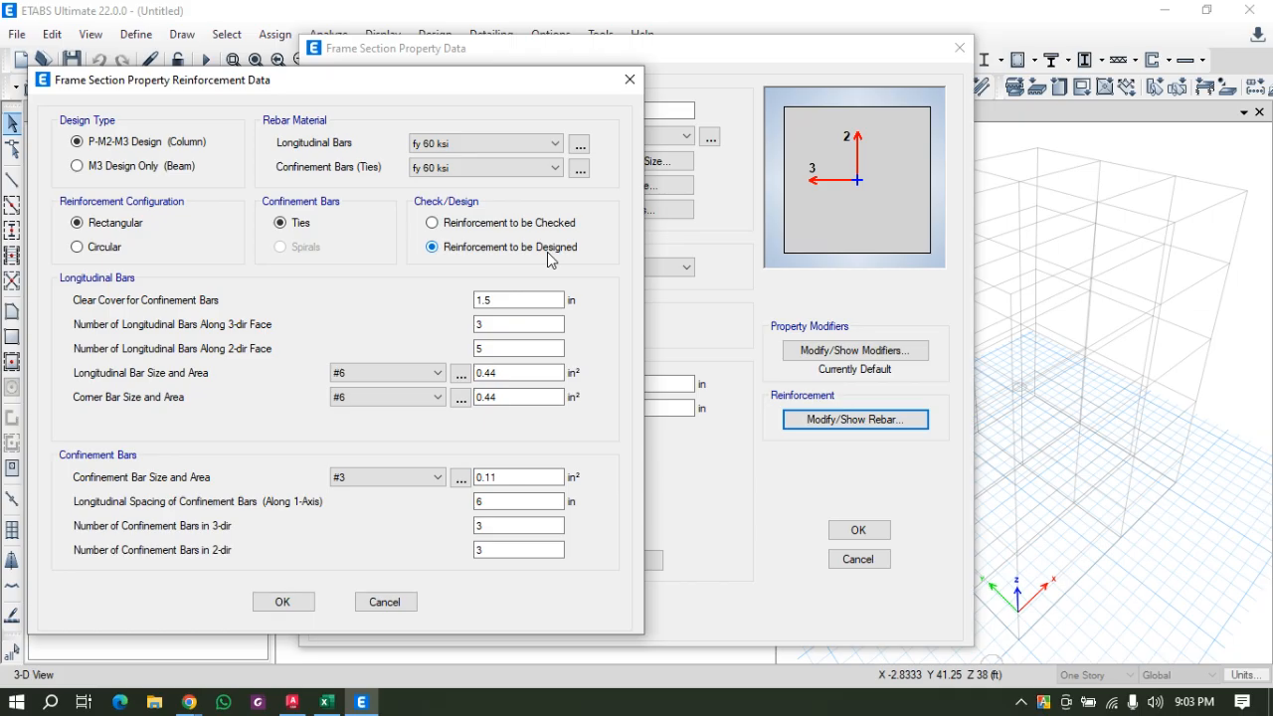
{"action": "left_click", "coordinate": [283, 603]}
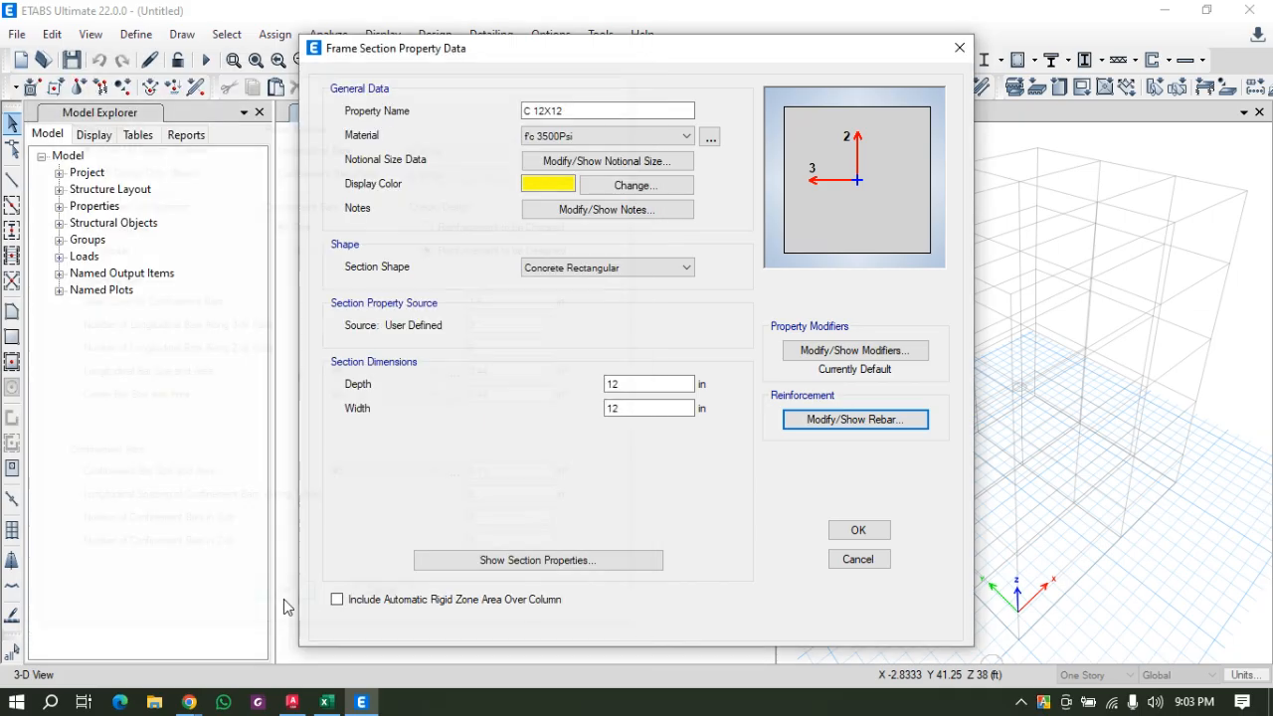
{"action": "left_click", "coordinate": [862, 532]}
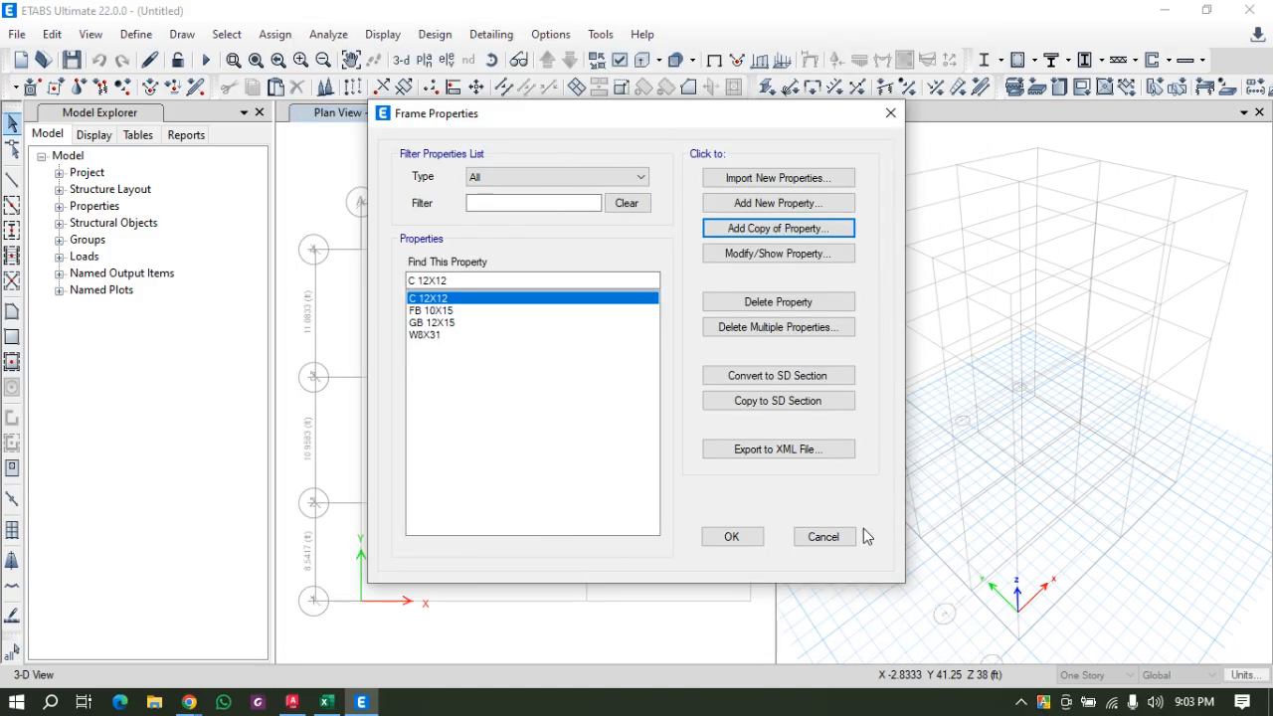
{"action": "left_click", "coordinate": [740, 537]}
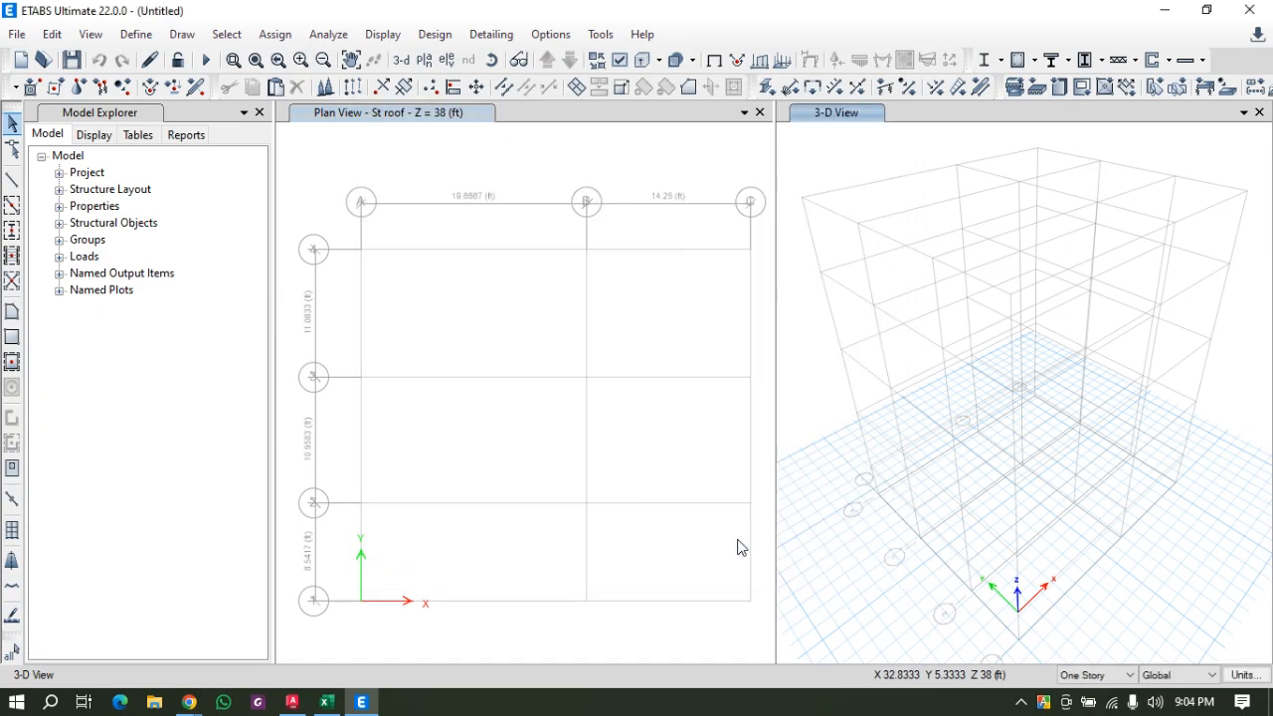
Open the slab section property definitions.
{"action": "left_click", "coordinate": [136, 36]}
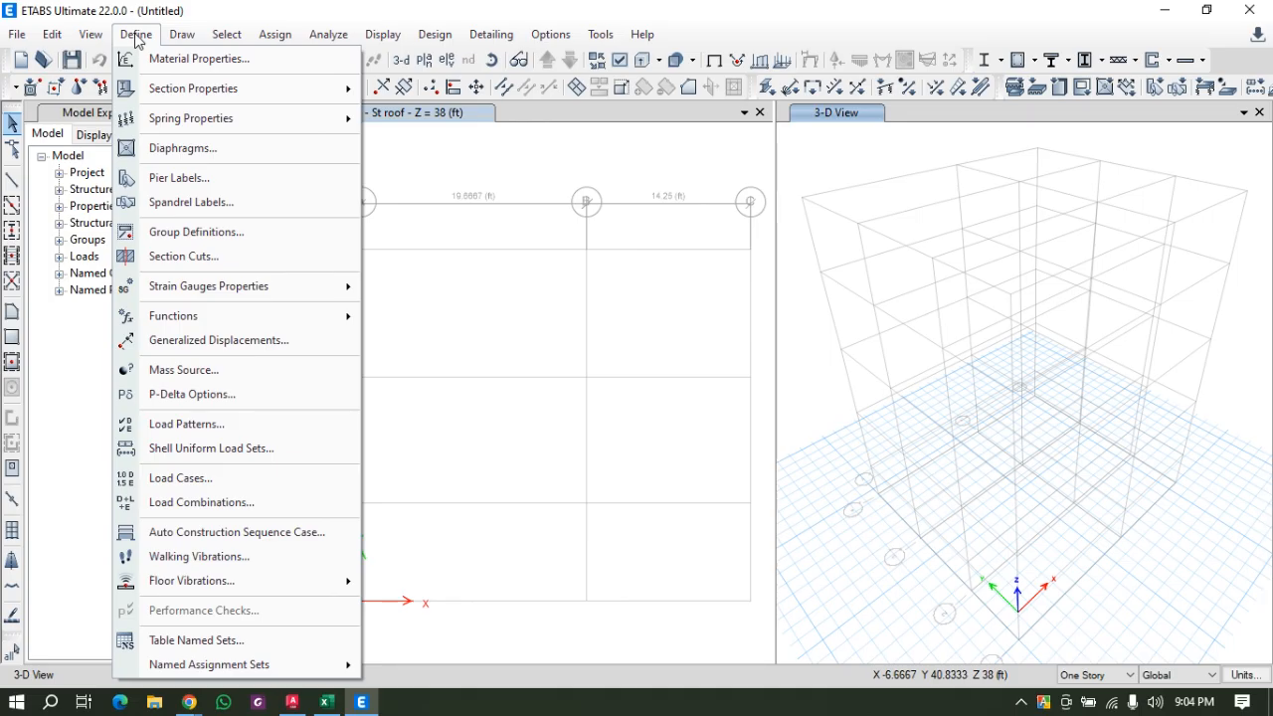
{"action": "mouse_move", "coordinate": [158, 89]}
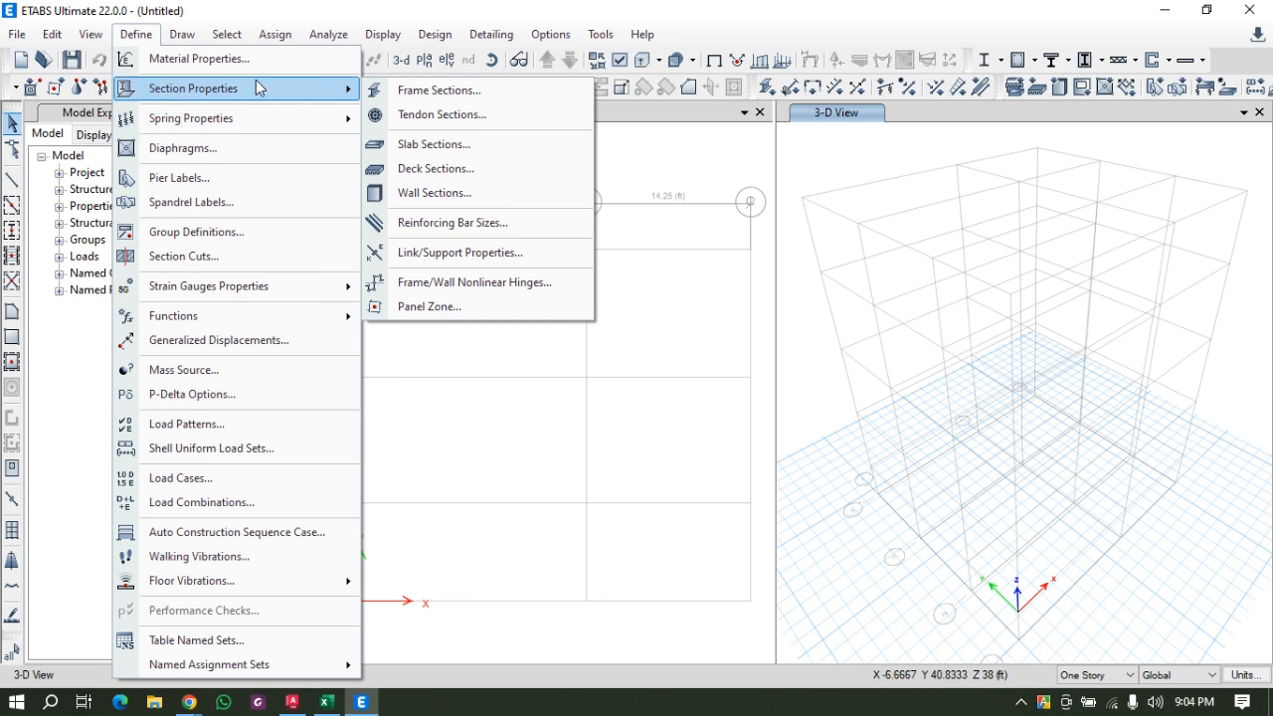
{"action": "left_click", "coordinate": [421, 149]}
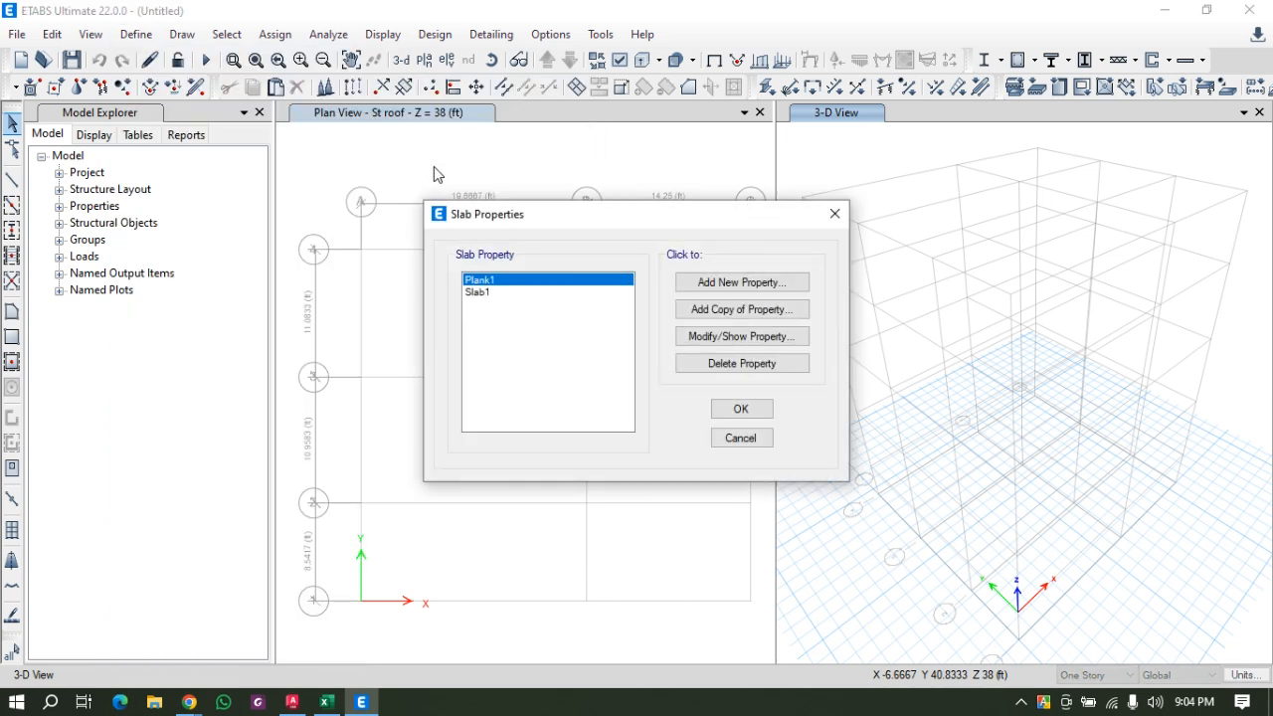
Switch to Excel and examine the span length and minimum beam and one-way slab depth tables on the Deflection check sheet.
{"action": "left_click", "coordinate": [326, 702]}
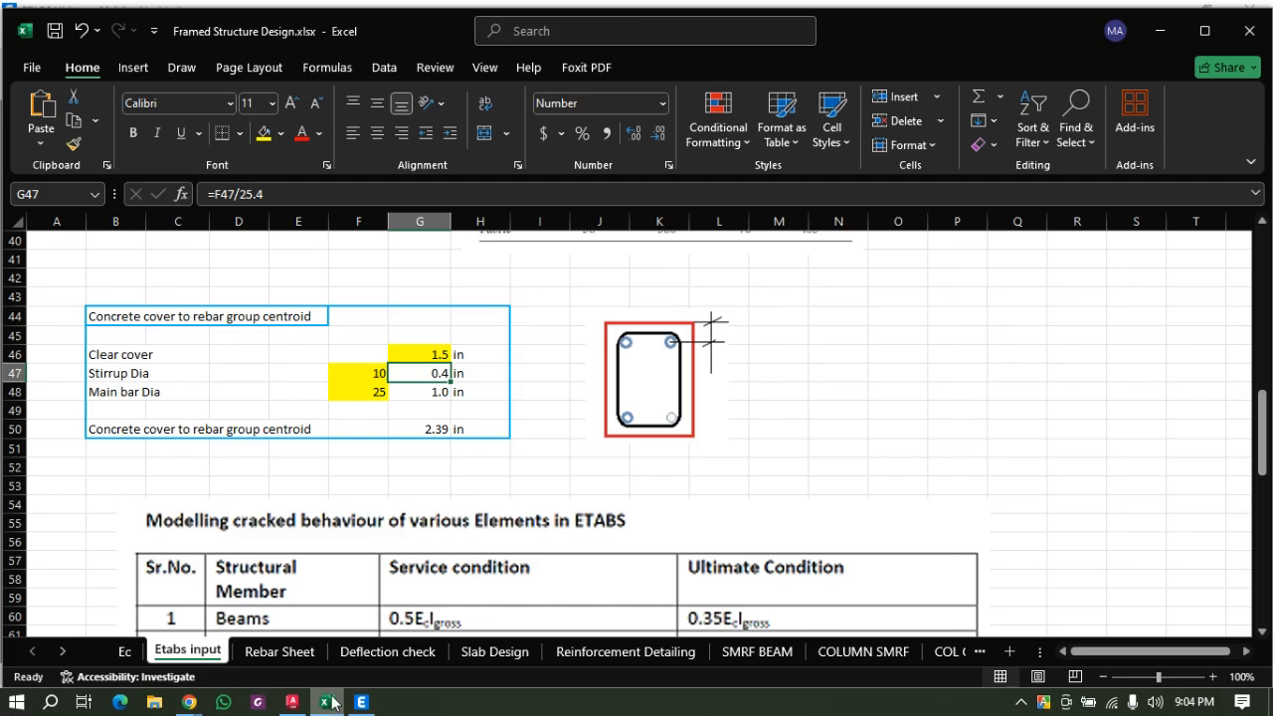
{"action": "left_click", "coordinate": [386, 652]}
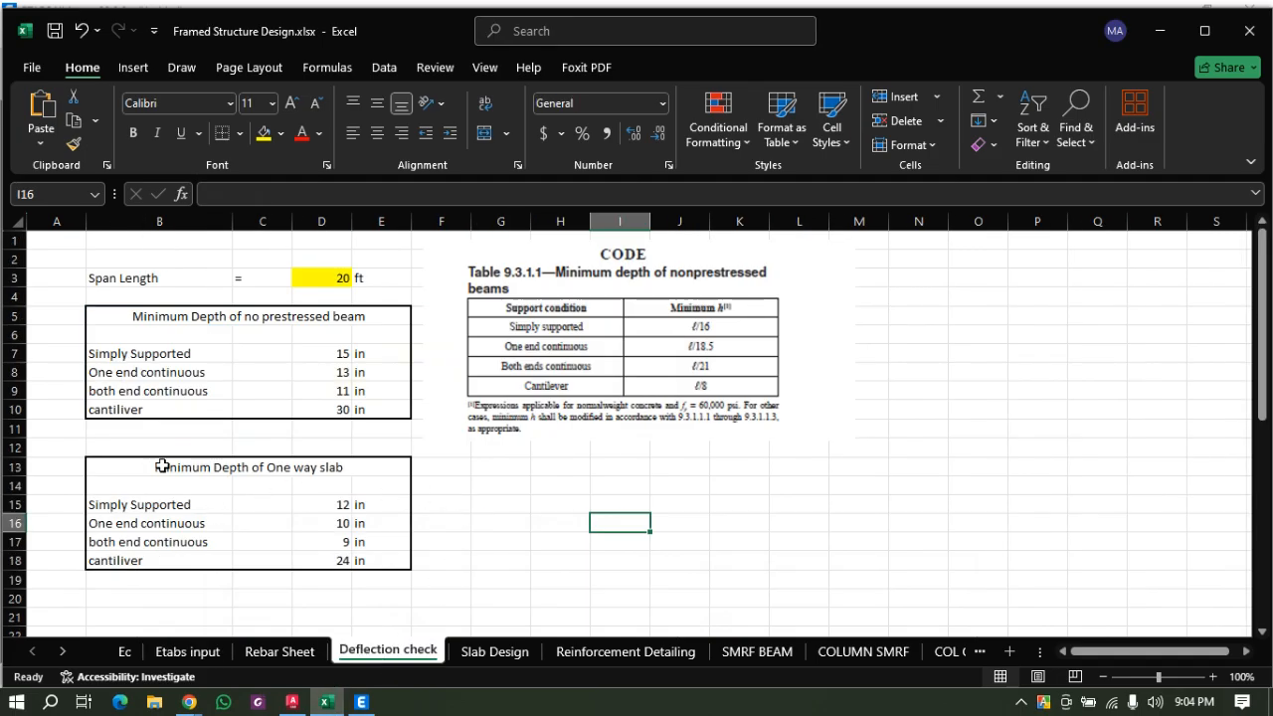
{"action": "left_click", "coordinate": [444, 487]}
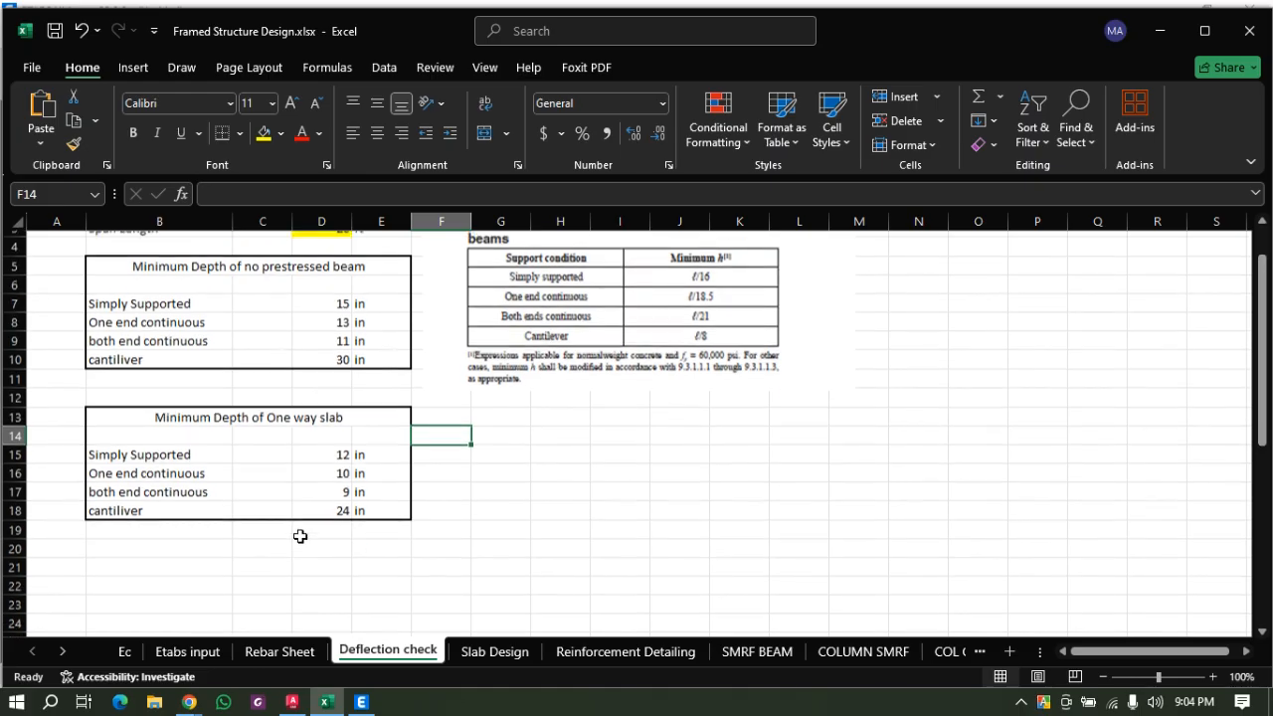
{"action": "scroll", "coordinate": [299, 534], "scroll_direction": "down", "scroll_amount": 1}
{"action": "left_click", "coordinate": [477, 503]}
{"action": "left_click", "coordinate": [462, 434]}
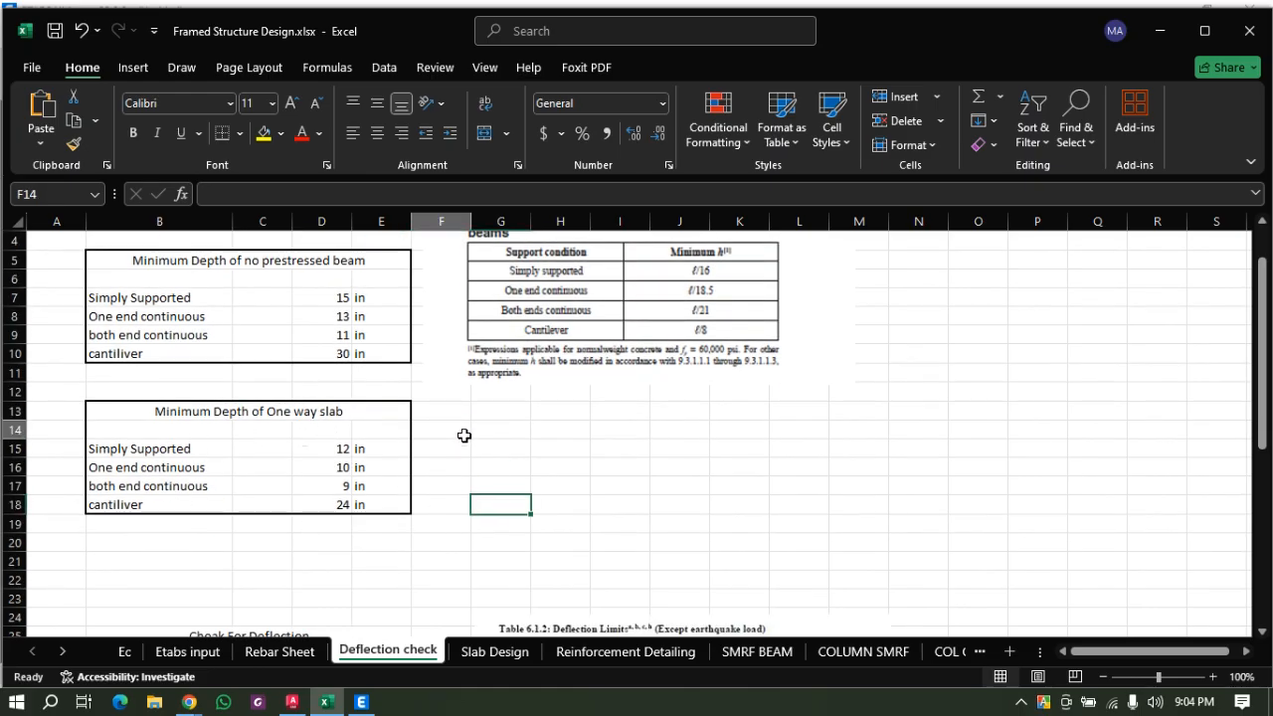
{"action": "scroll", "coordinate": [286, 479], "scroll_direction": "up", "scroll_amount": 1}
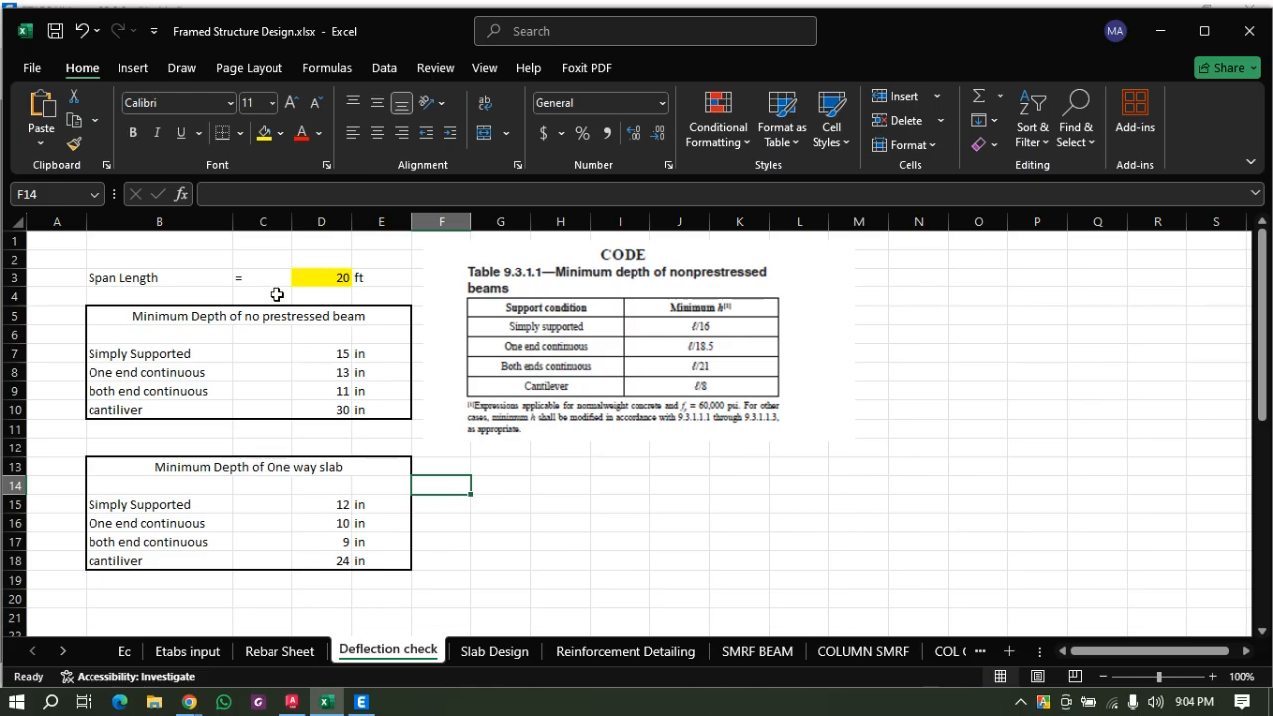
{"action": "left_click", "coordinate": [336, 281]}
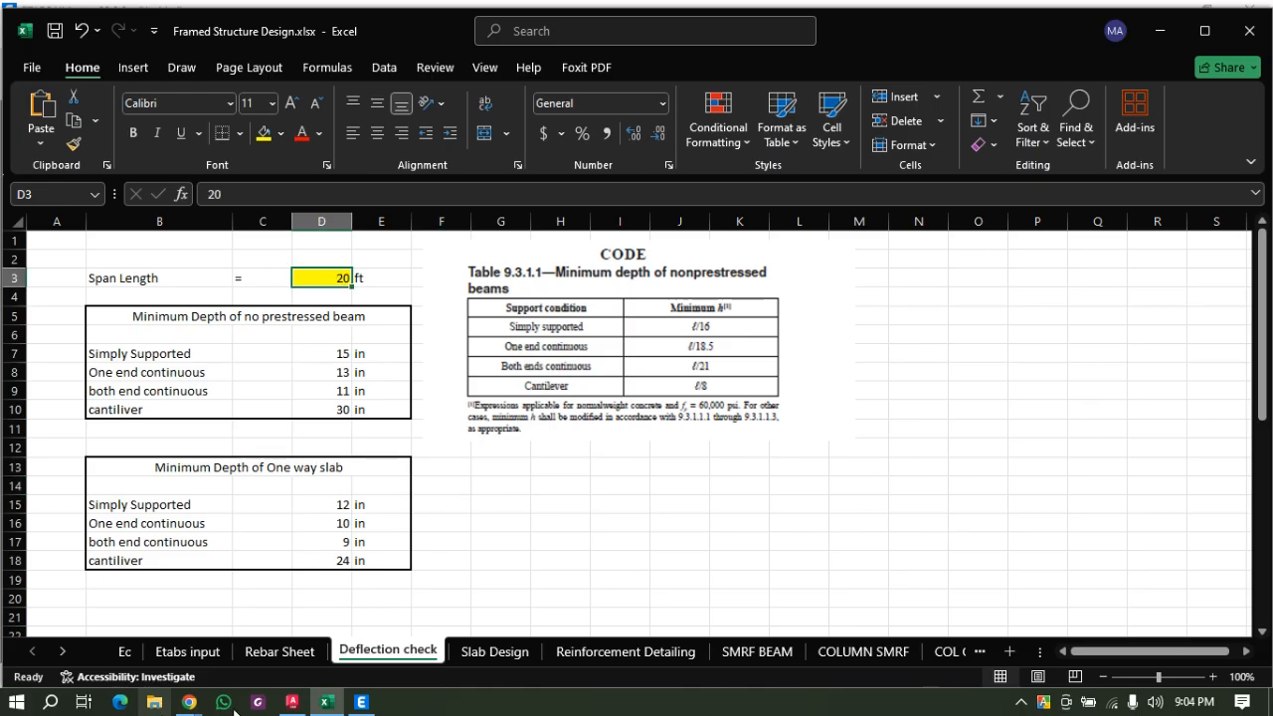
Switch to AutoCAD and examine the column grid spans on the 3 storied residencial floor plan.
{"action": "left_click", "coordinate": [291, 704]}
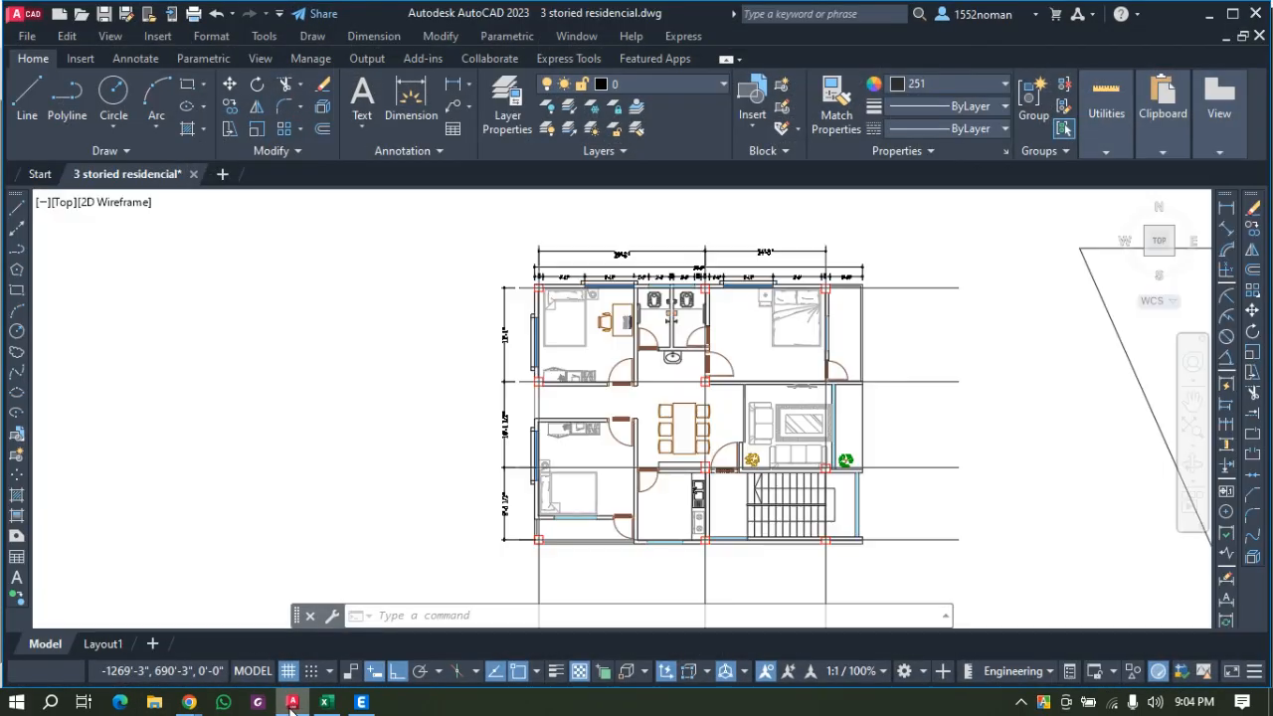
{"action": "scroll", "coordinate": [657, 562], "scroll_direction": "up", "scroll_amount": 2}
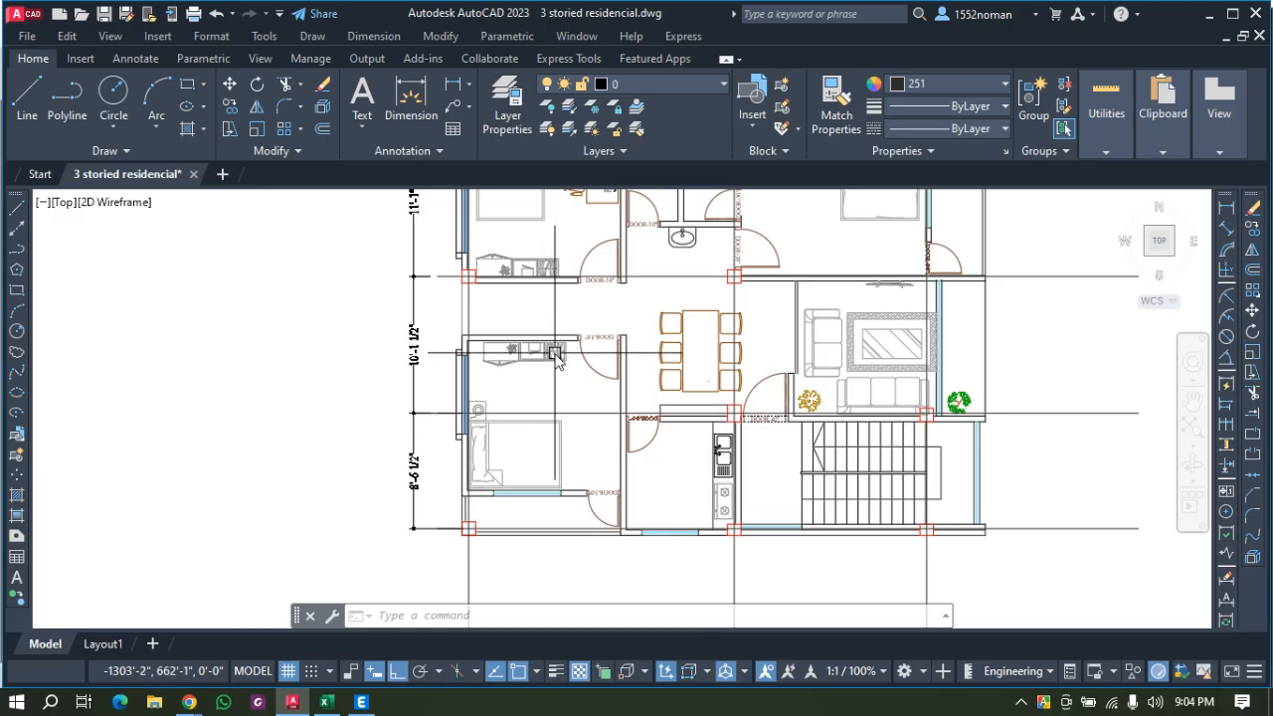
{"action": "scroll", "coordinate": [542, 358], "scroll_direction": "up", "scroll_amount": 3}
{"action": "scroll", "coordinate": [542, 356], "scroll_direction": "down", "scroll_amount": 6}
{"action": "scroll", "coordinate": [544, 353], "scroll_direction": "up", "scroll_amount": 4}
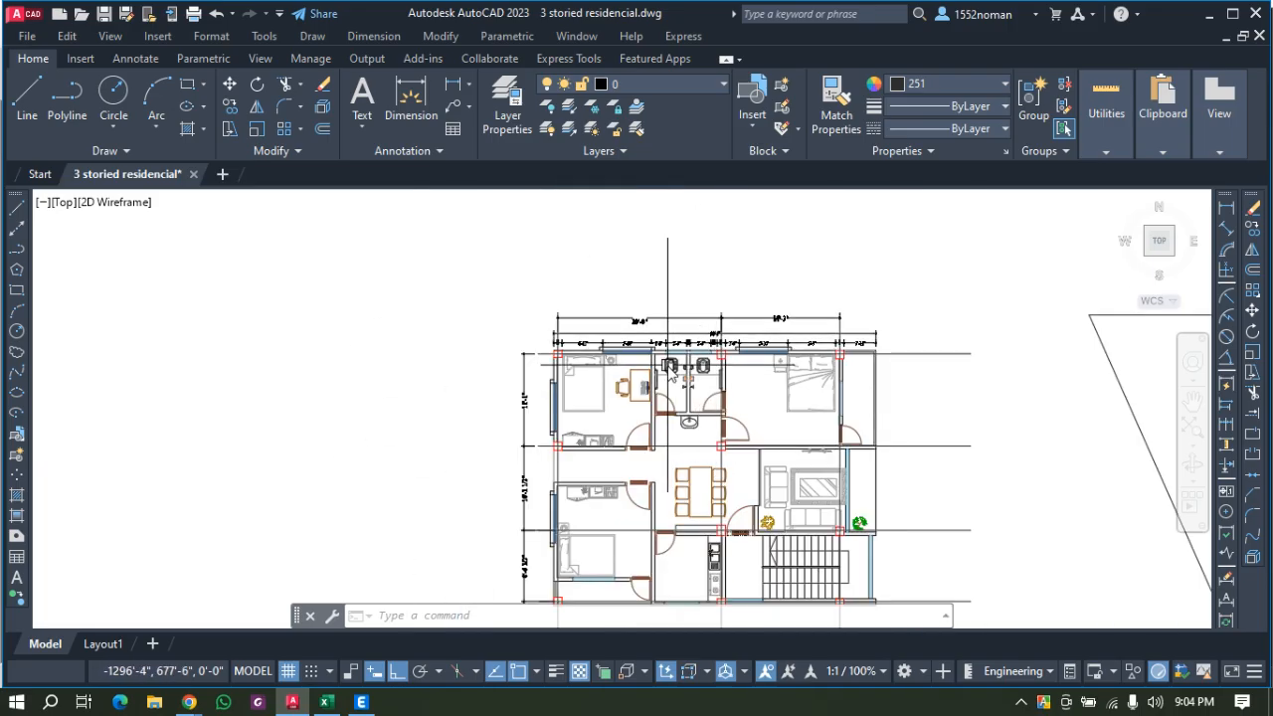
{"action": "scroll", "coordinate": [689, 383], "scroll_direction": "up", "scroll_amount": 4}
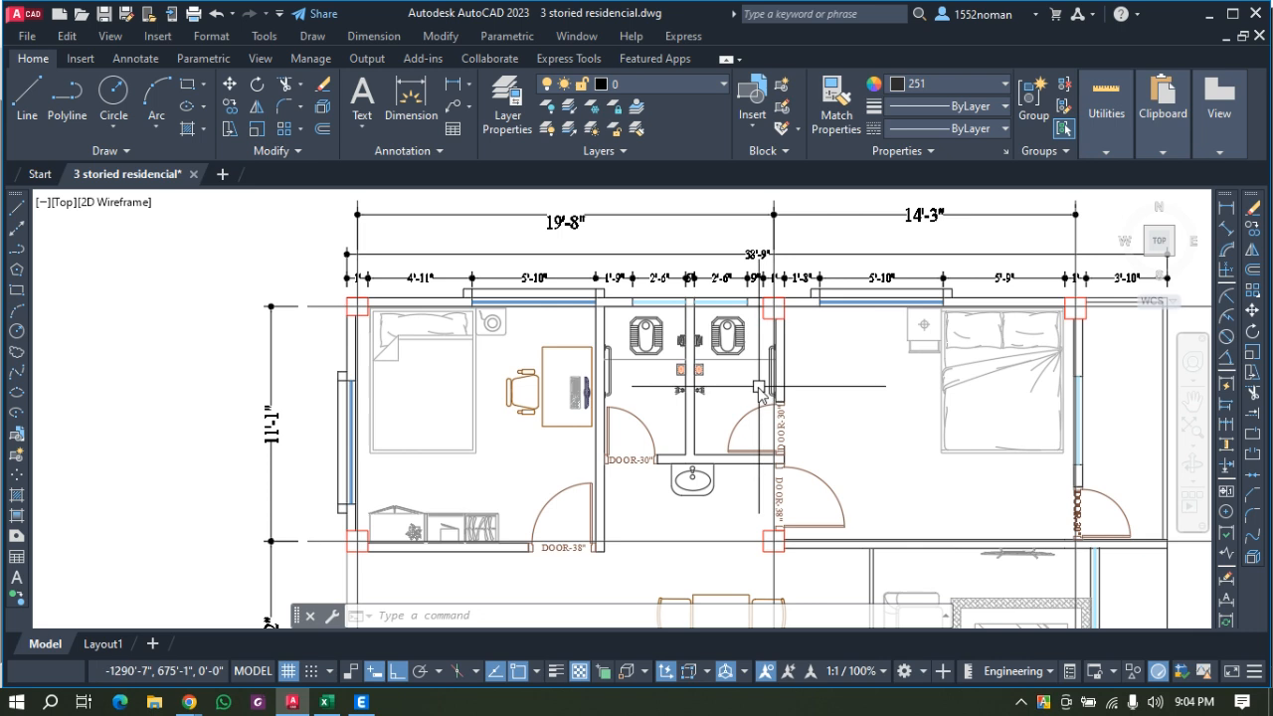
Return to the Excel Deflection check sheet and review the one-way slab depths, the deflection check and the deflection limits table.
{"action": "left_click", "coordinate": [360, 702]}
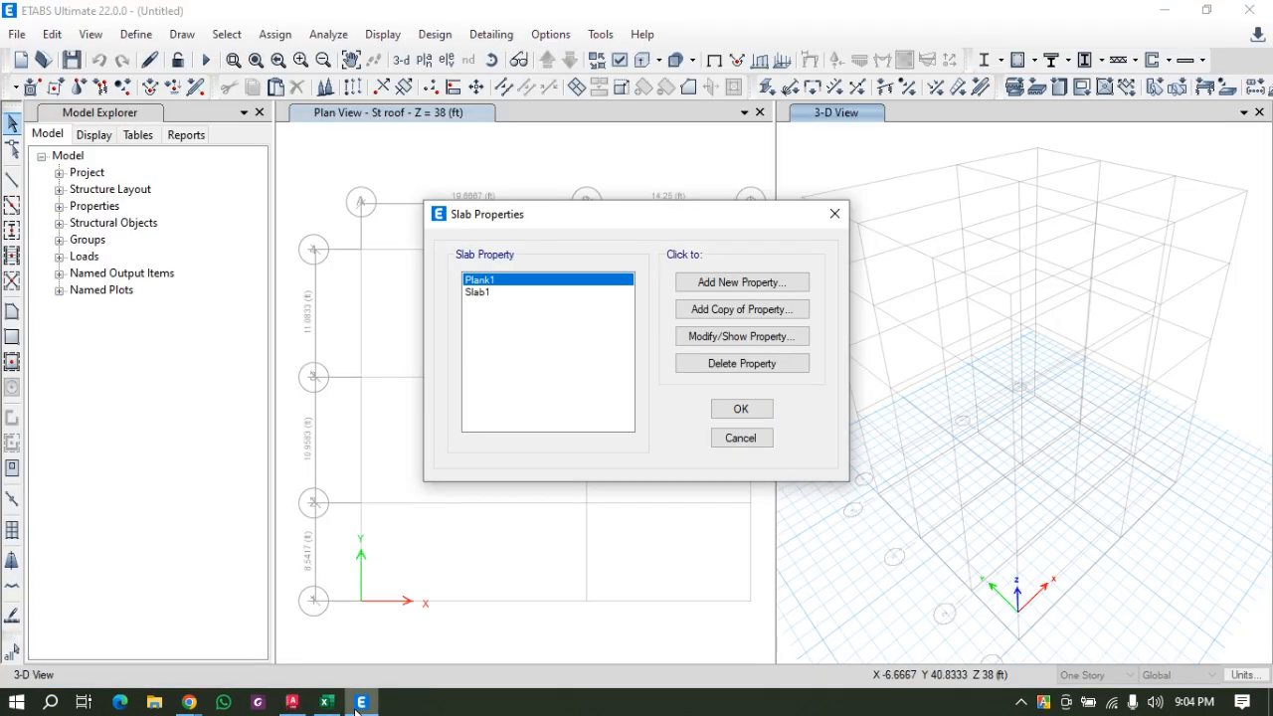
{"action": "left_click", "coordinate": [326, 702]}
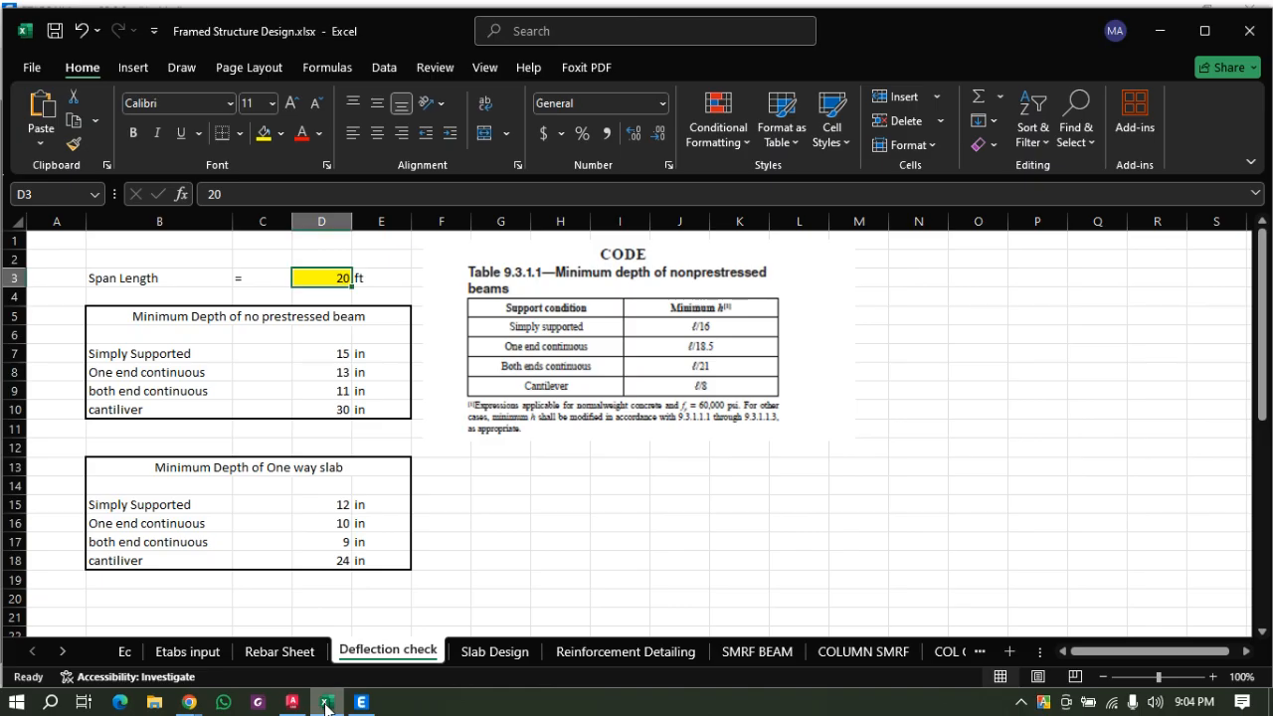
{"action": "left_click", "coordinate": [482, 557]}
{"action": "scroll", "coordinate": [482, 555], "scroll_direction": "down", "scroll_amount": 4}
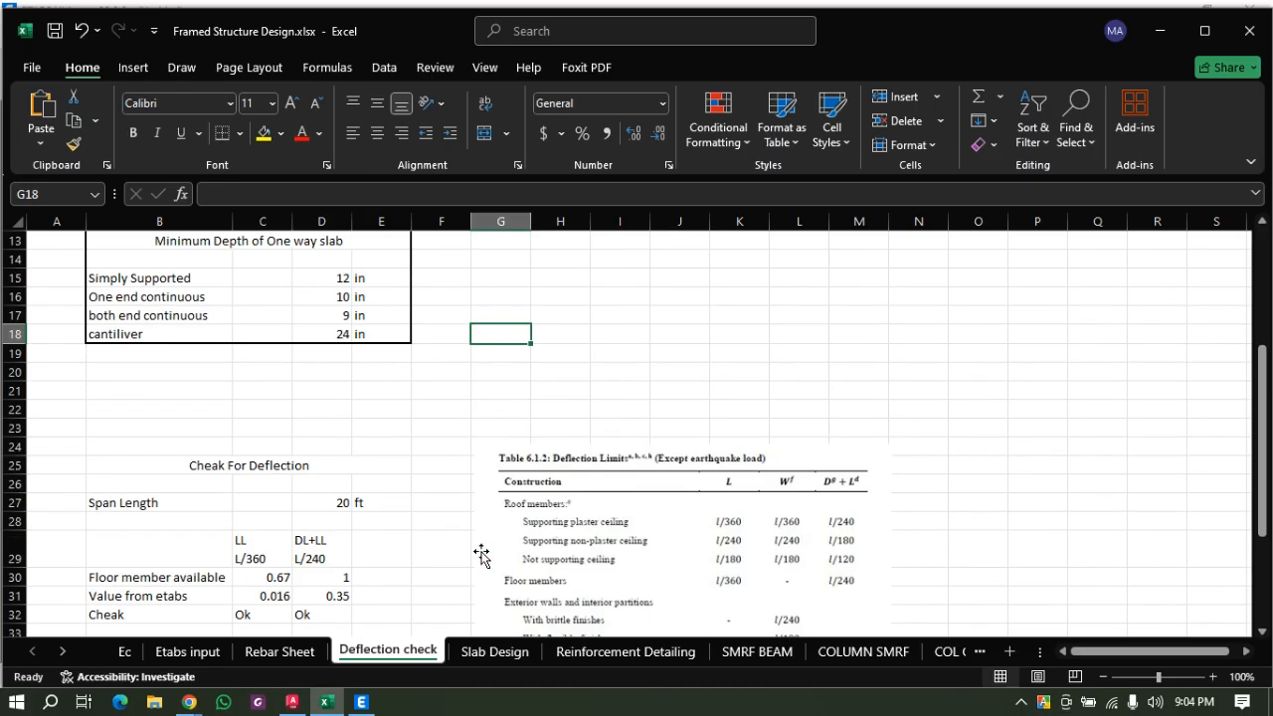
{"action": "scroll", "coordinate": [481, 553], "scroll_direction": "down", "scroll_amount": 2}
{"action": "scroll", "coordinate": [477, 557], "scroll_direction": "up", "scroll_amount": 3}
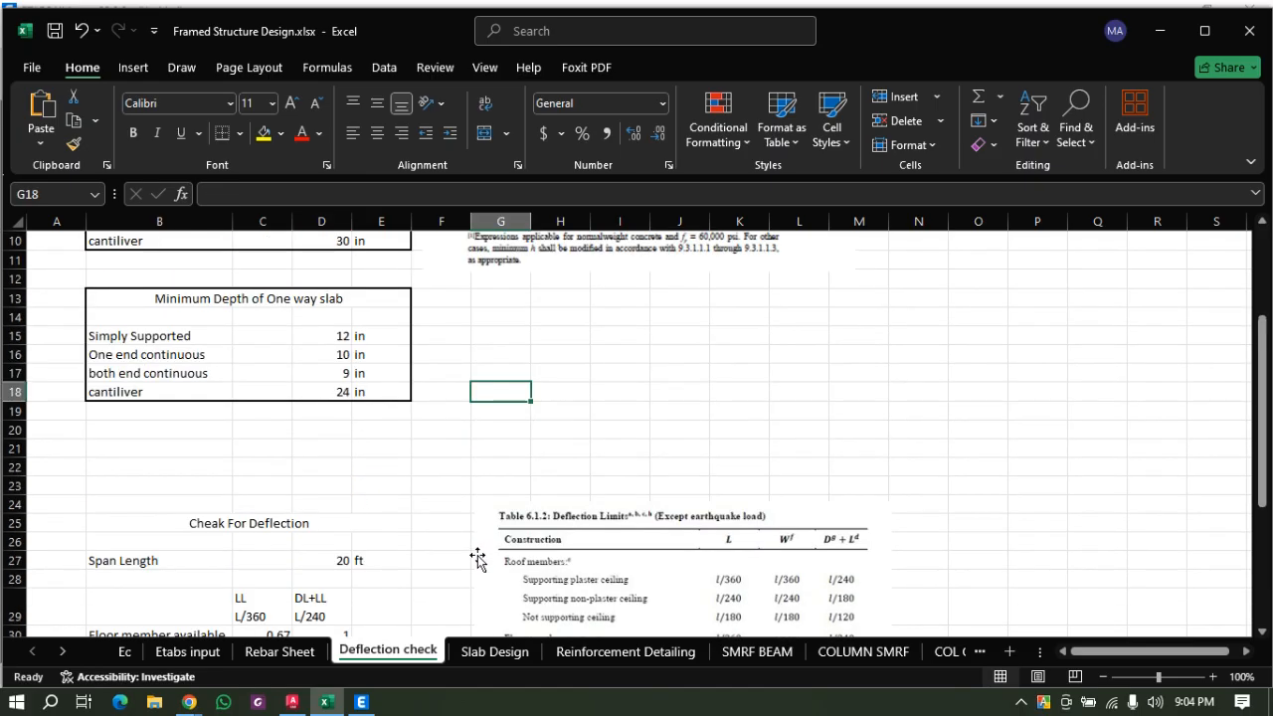
{"action": "scroll", "coordinate": [477, 557], "scroll_direction": "down", "scroll_amount": 2}
{"action": "scroll", "coordinate": [426, 562], "scroll_direction": "down", "scroll_amount": 2}
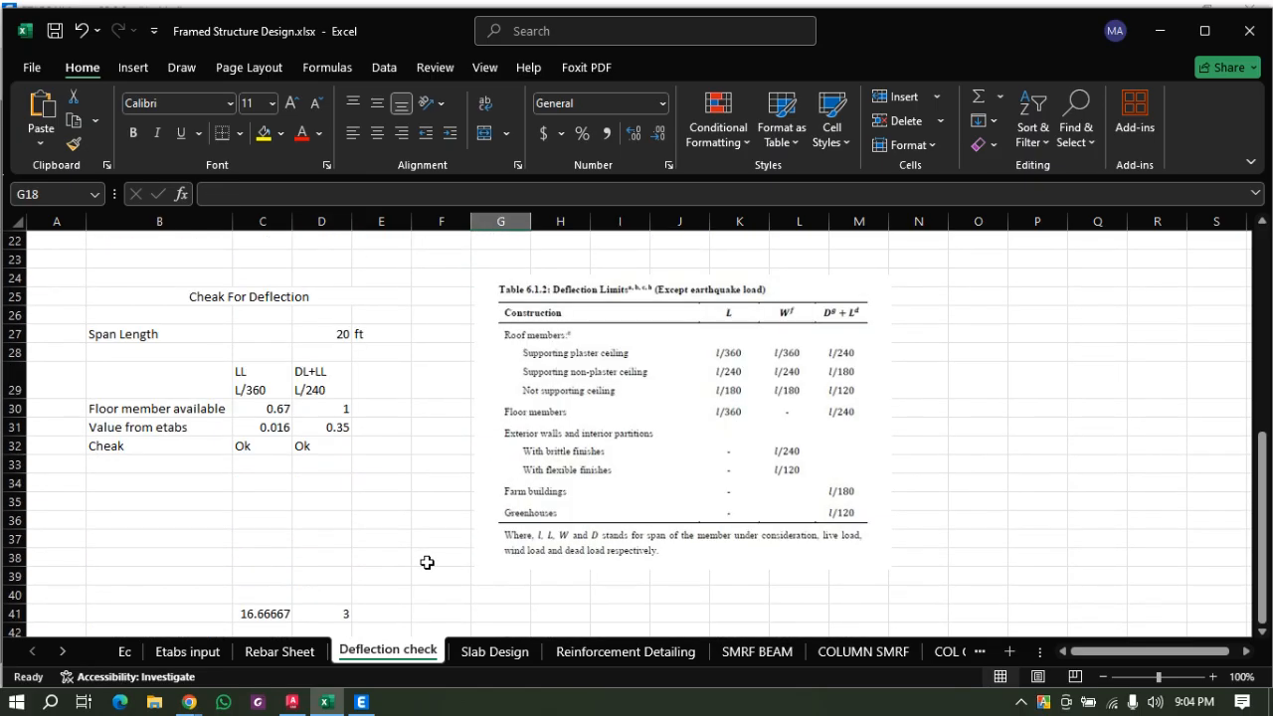
{"action": "scroll", "coordinate": [423, 564], "scroll_direction": "down", "scroll_amount": 4}
{"action": "scroll", "coordinate": [424, 564], "scroll_direction": "up", "scroll_amount": 10}
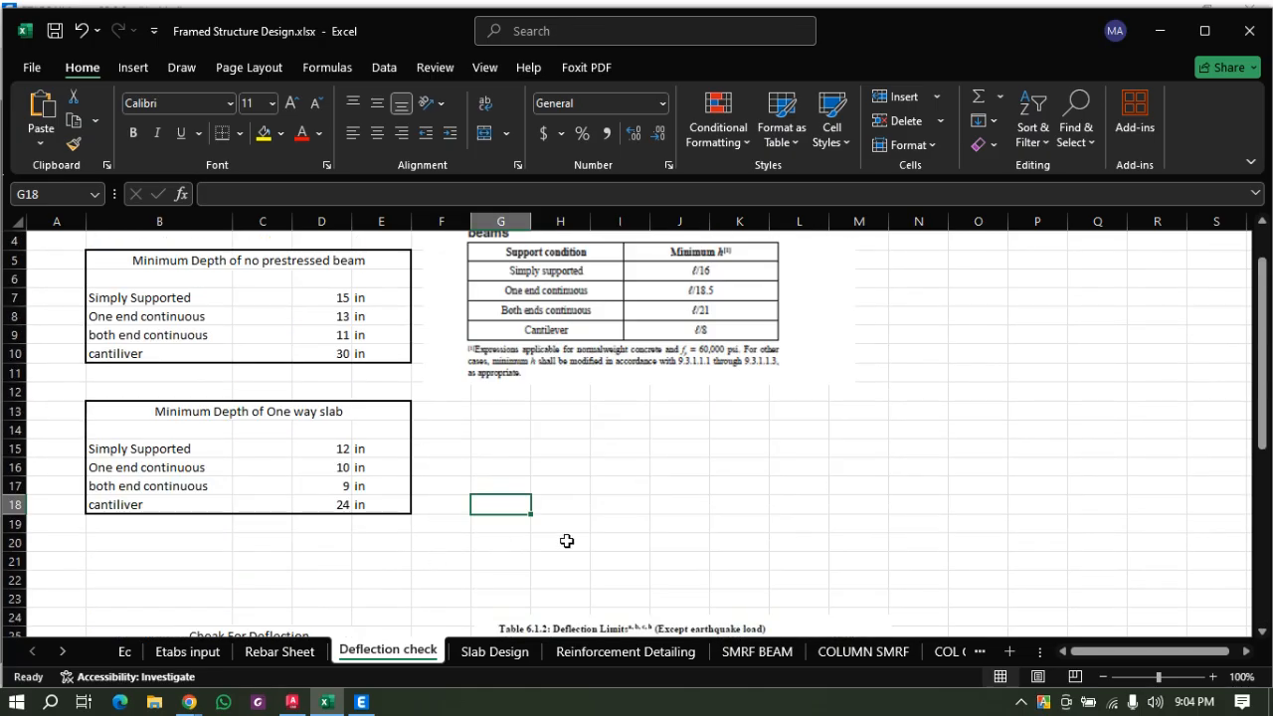
{"action": "left_click", "coordinate": [679, 523]}
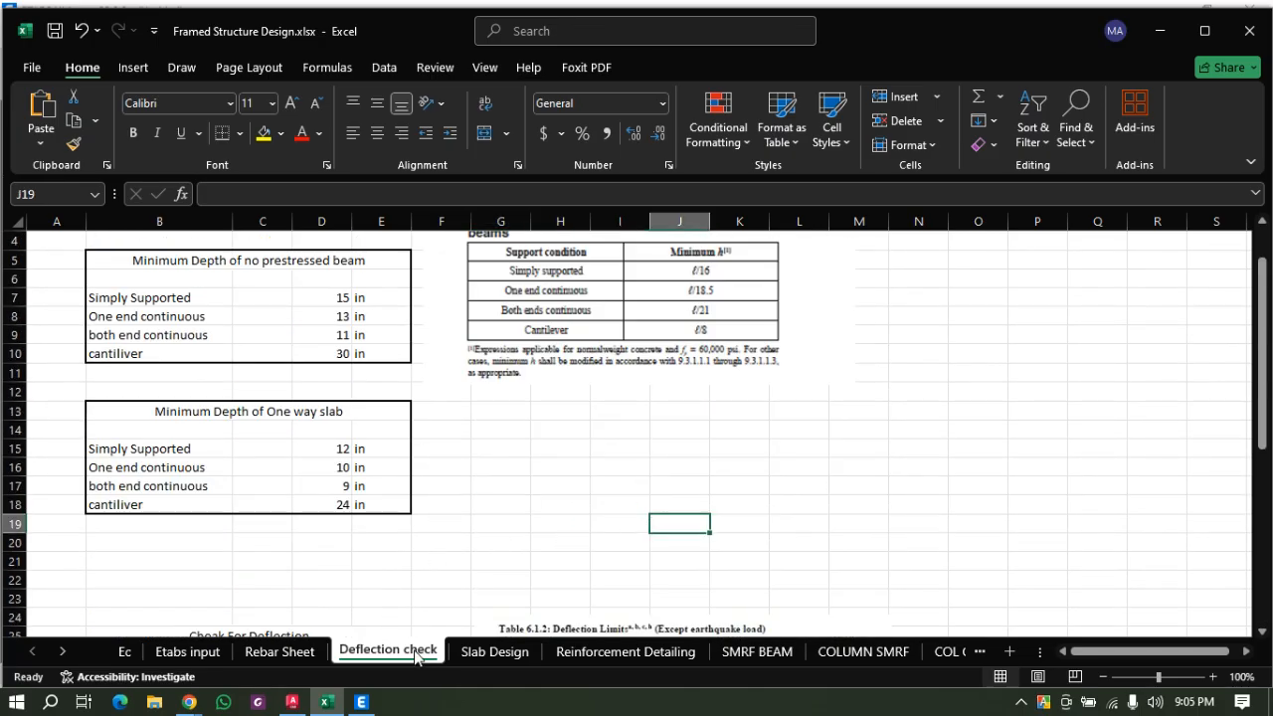
Switch to ETABS and delete the Plank1 property from the slab section properties.
{"action": "left_click", "coordinate": [361, 701]}
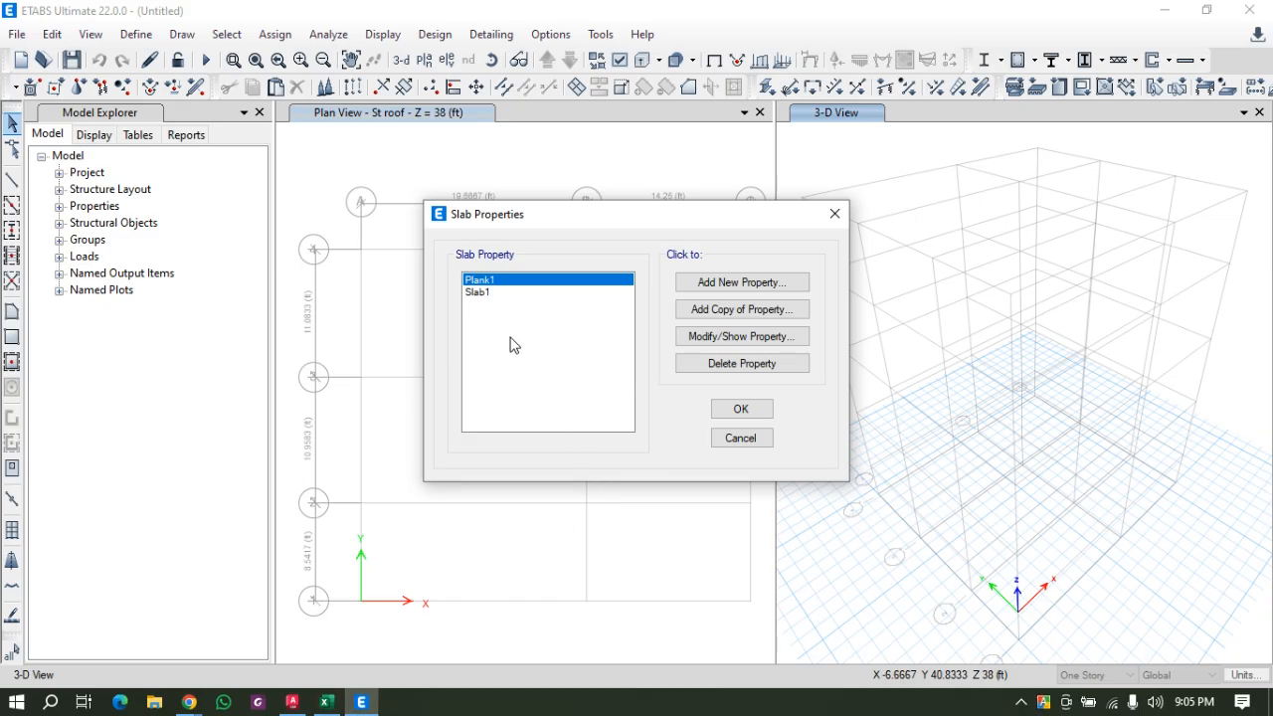
{"action": "left_click", "coordinate": [502, 293]}
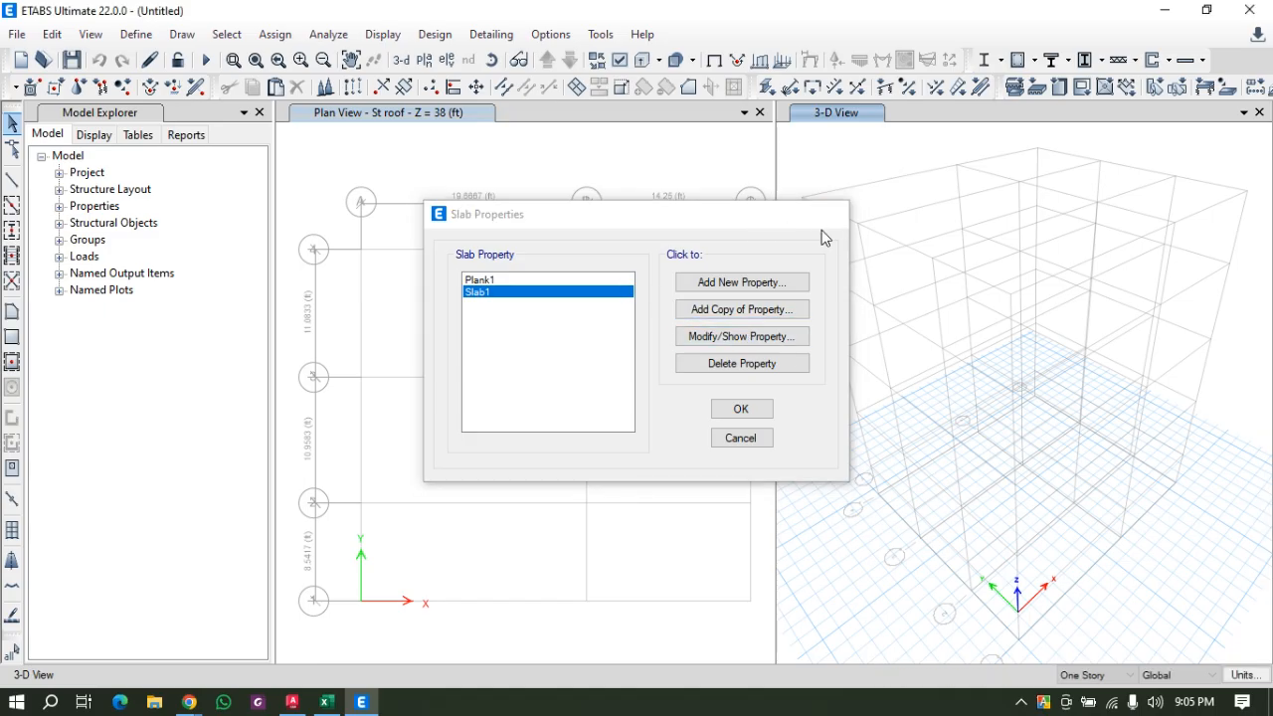
{"action": "left_click", "coordinate": [136, 34]}
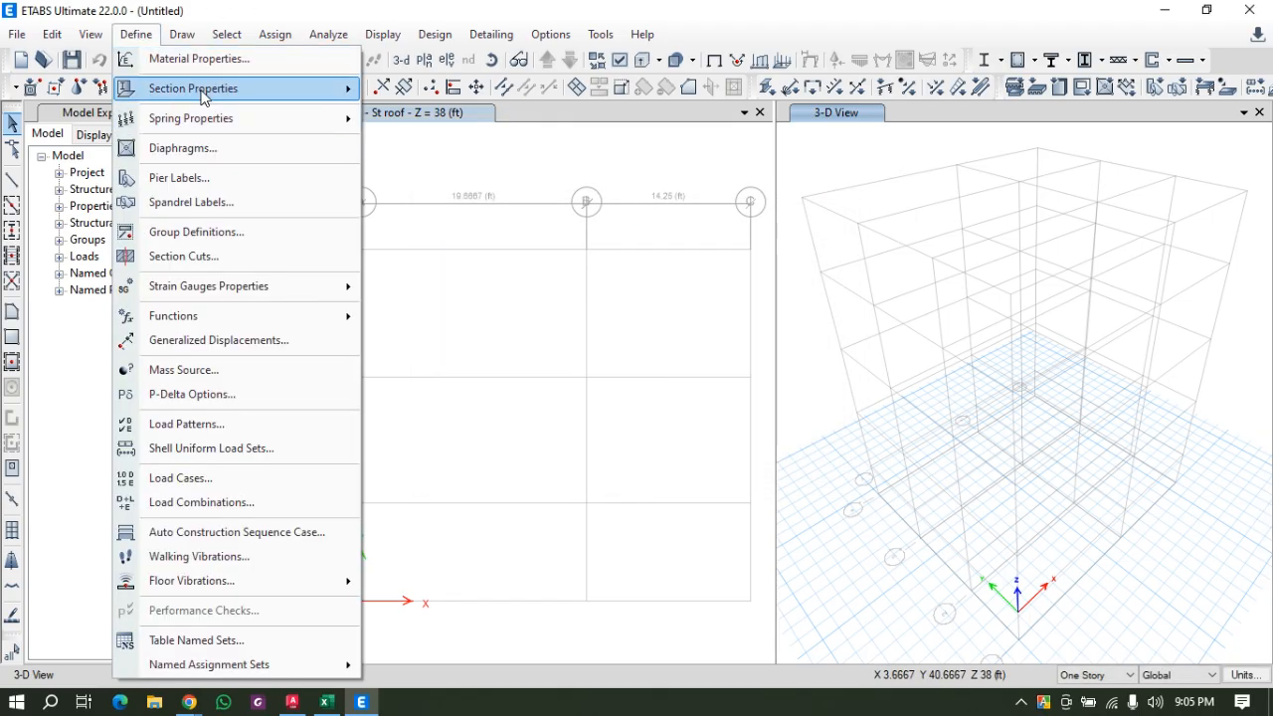
{"action": "mouse_move", "coordinate": [202, 91]}
{"action": "left_click", "coordinate": [477, 148]}
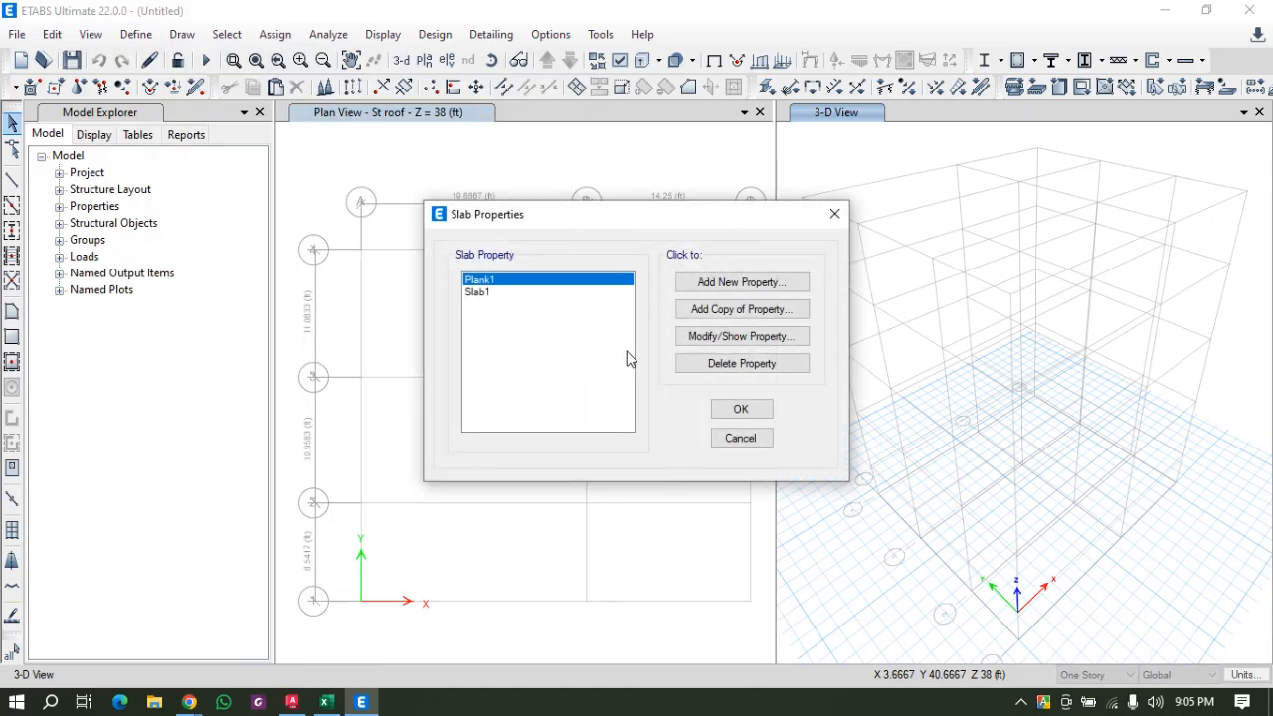
{"action": "left_click", "coordinate": [491, 293]}
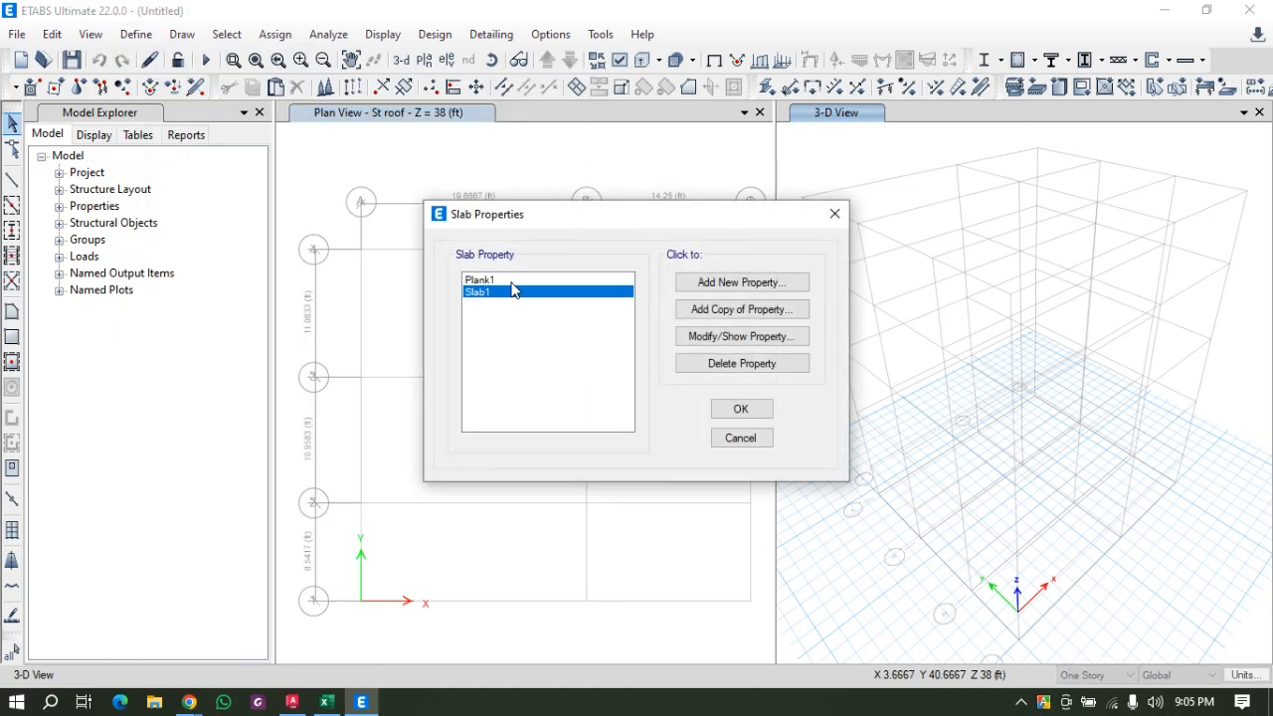
{"action": "left_click", "coordinate": [520, 280]}
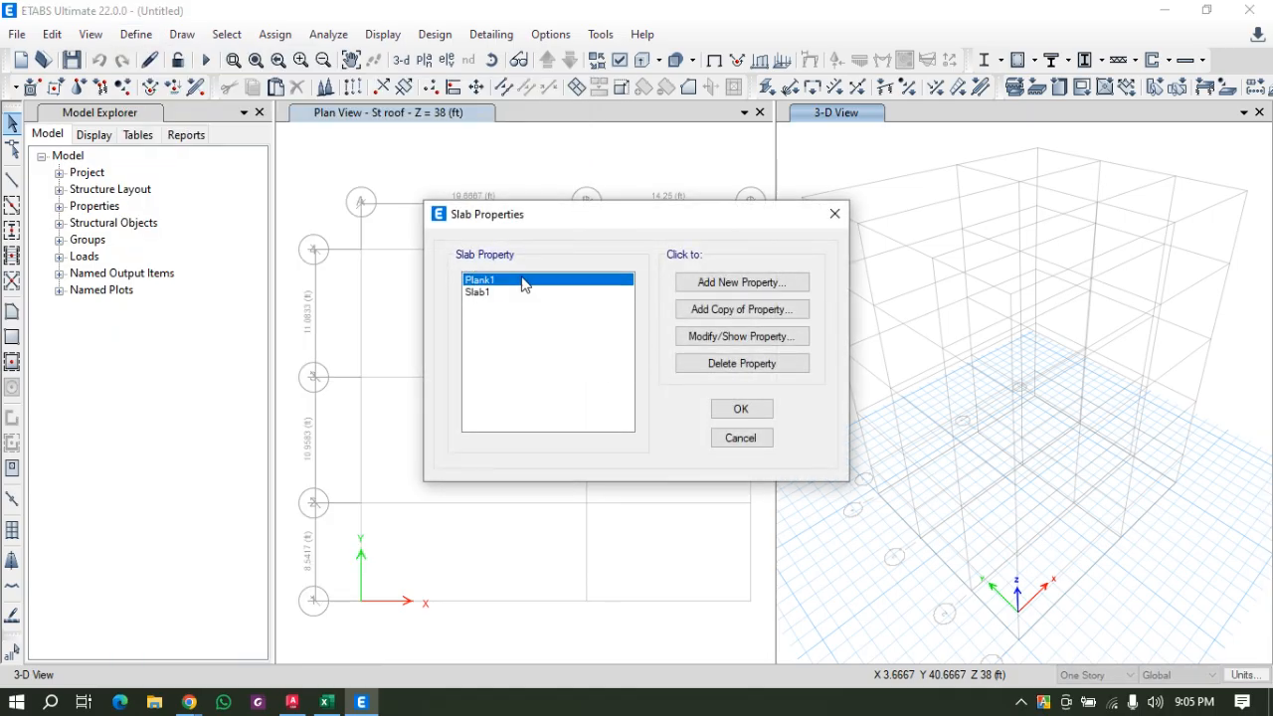
{"action": "left_click", "coordinate": [733, 366]}
{"action": "left_click", "coordinate": [664, 419]}
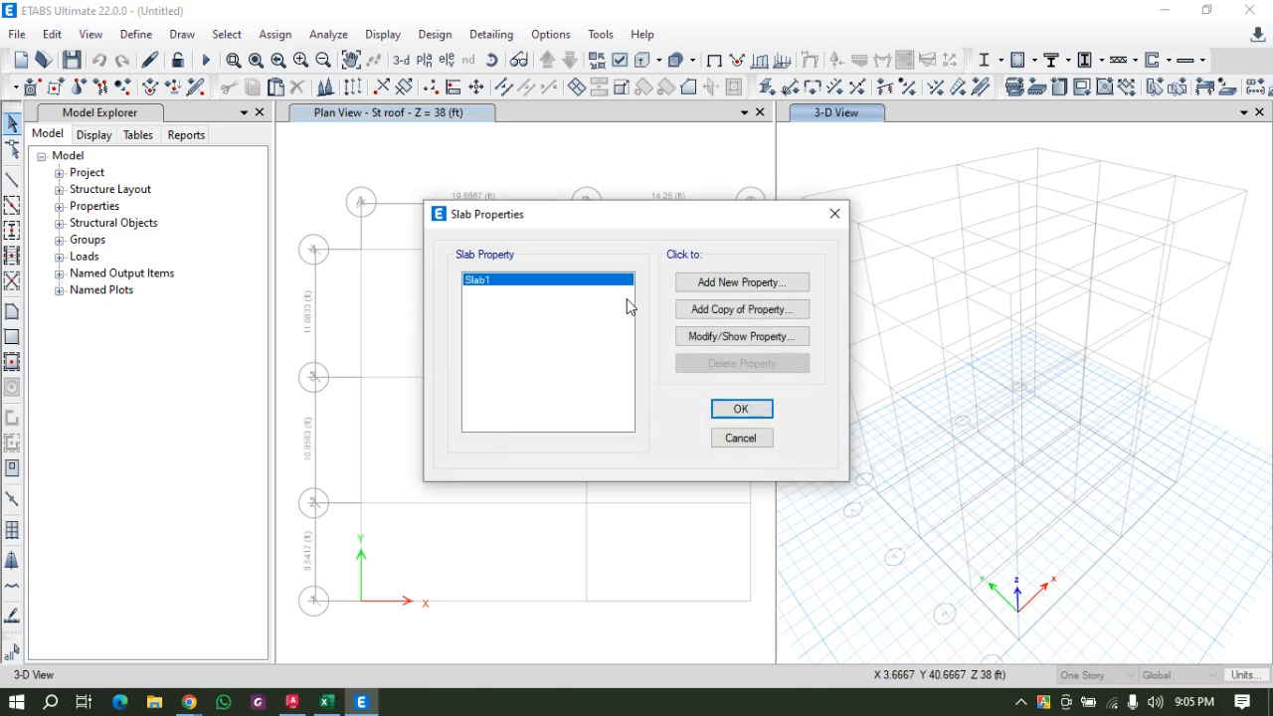
Rename the Slab1 property as Slab 5" and set its thickness to 5 in.
{"action": "left_click", "coordinate": [706, 337]}
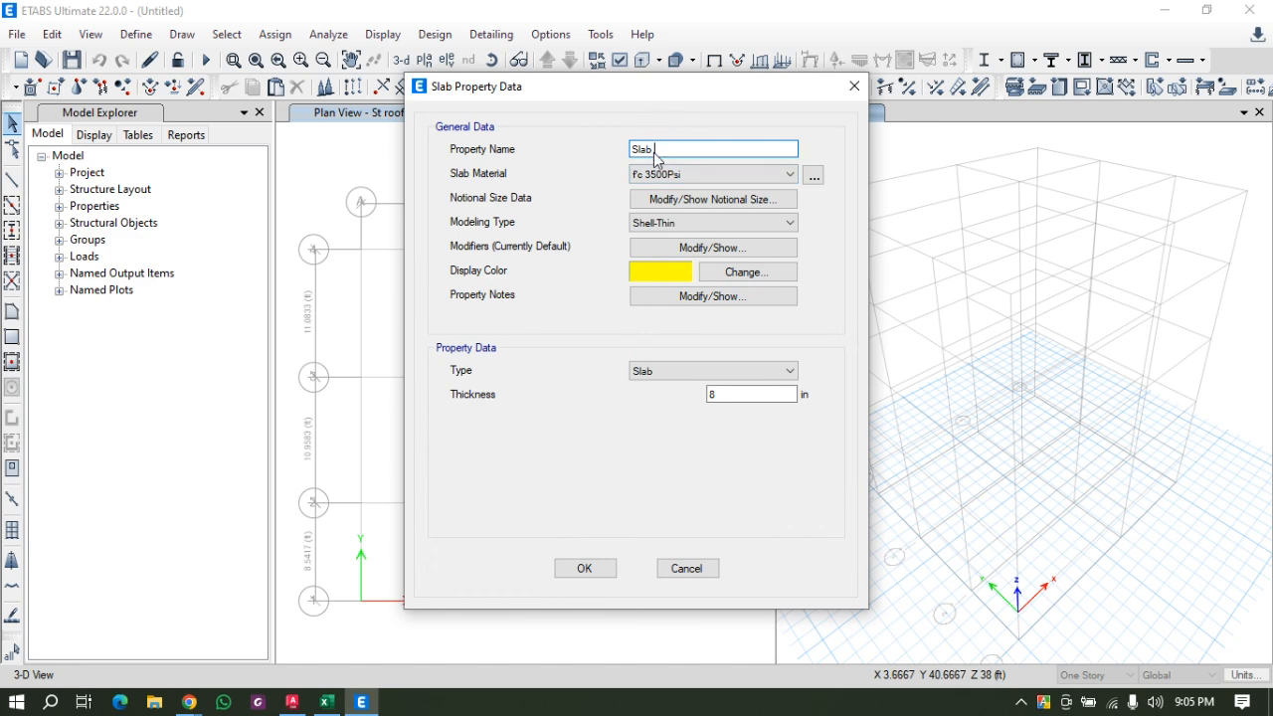
{"action": "right_click", "coordinate": [664, 159]}
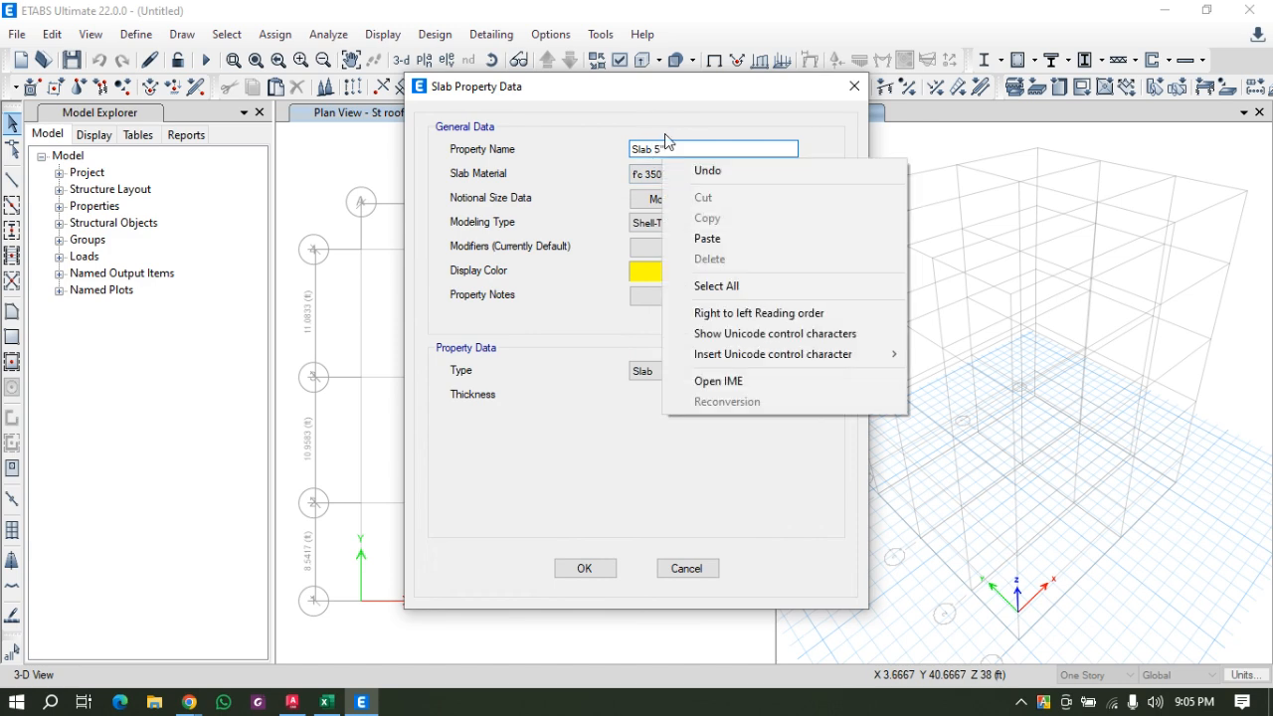
{"action": "left_click", "coordinate": [661, 129]}
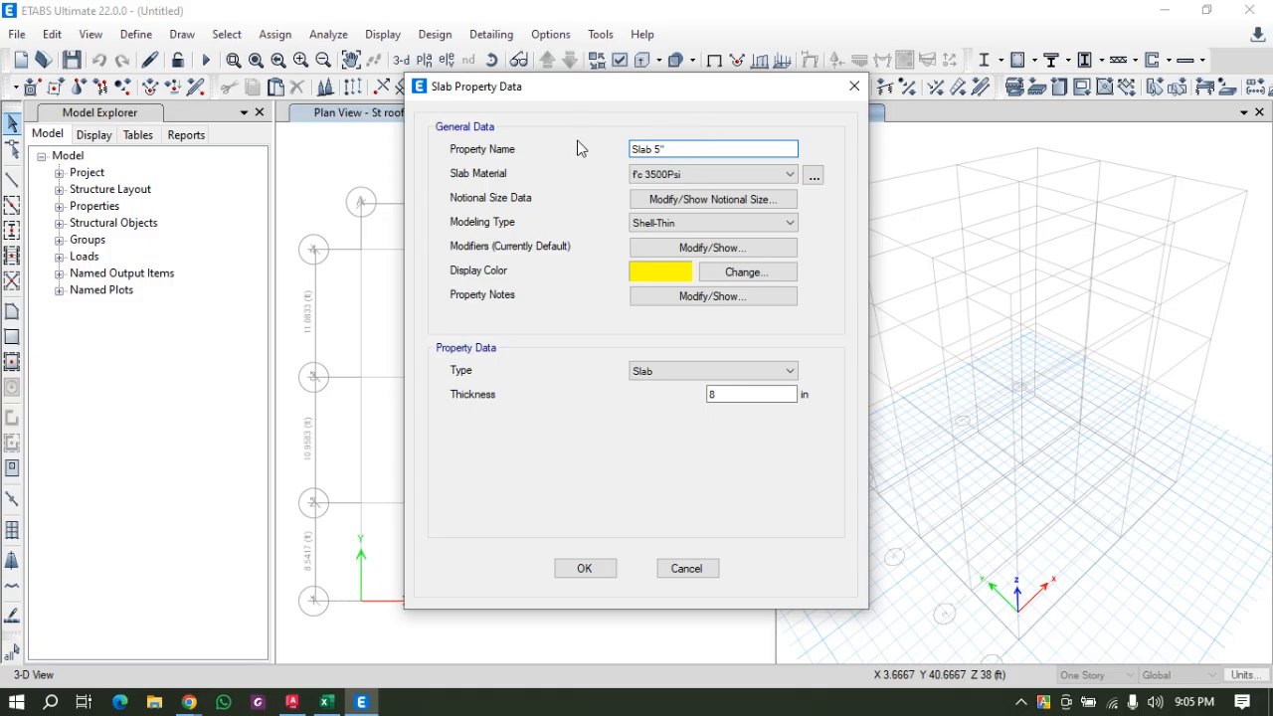
{"action": "double_click", "coordinate": [734, 394]}
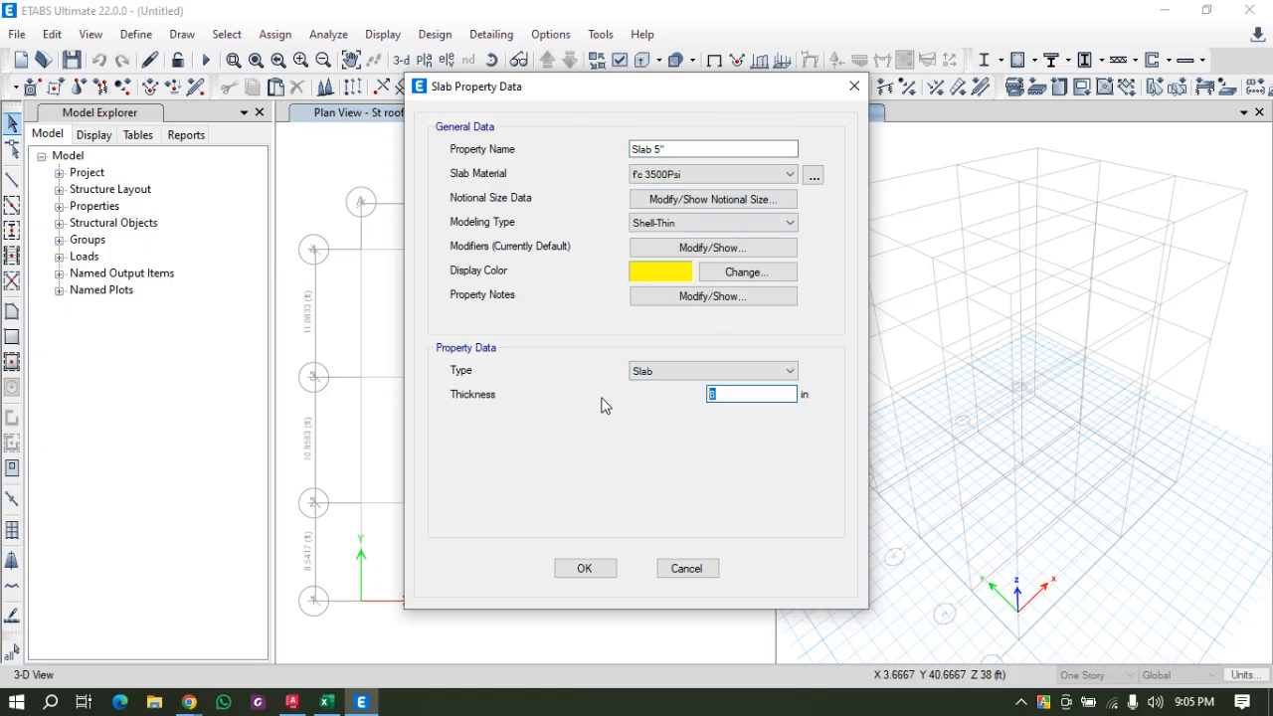
Keep the f'c 3500Psi material, Shell-Thin modeling type and Slab type for the Slab 5" property and save it.
{"action": "left_click", "coordinate": [704, 179]}
{"action": "left_click", "coordinate": [705, 180]}
{"action": "left_click", "coordinate": [644, 227]}
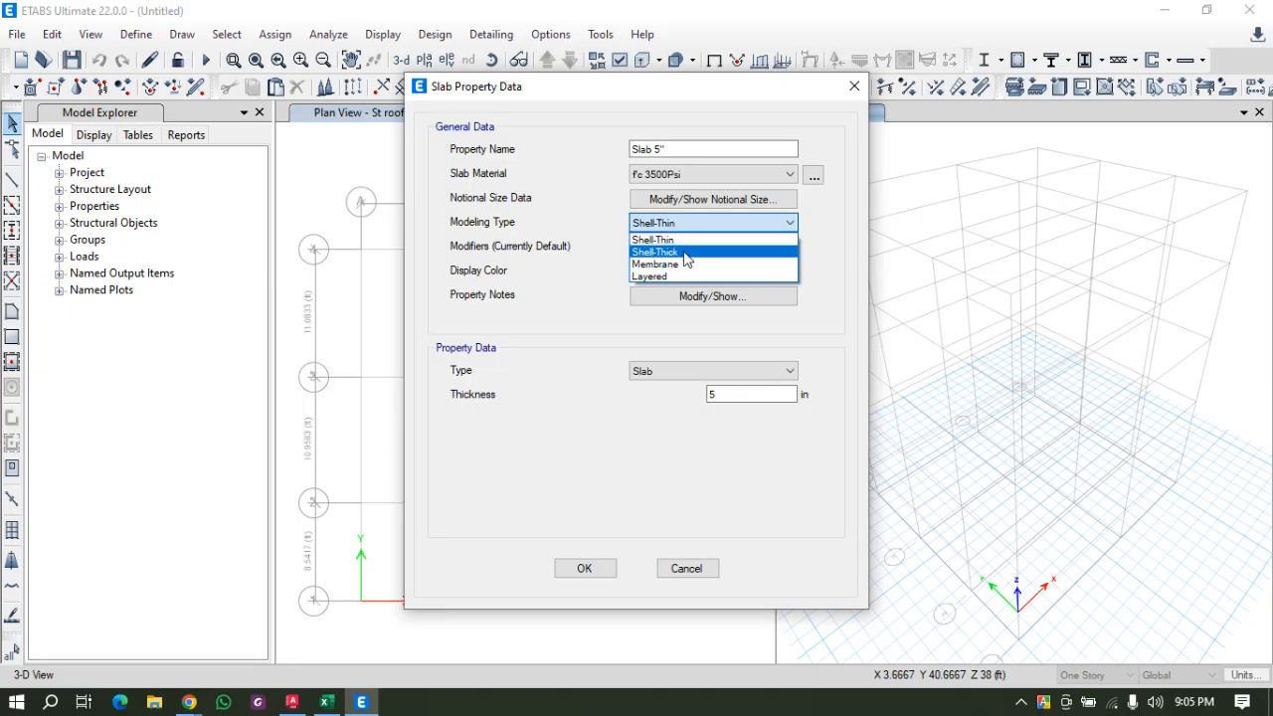
{"action": "left_click", "coordinate": [694, 240]}
{"action": "left_click", "coordinate": [694, 227]}
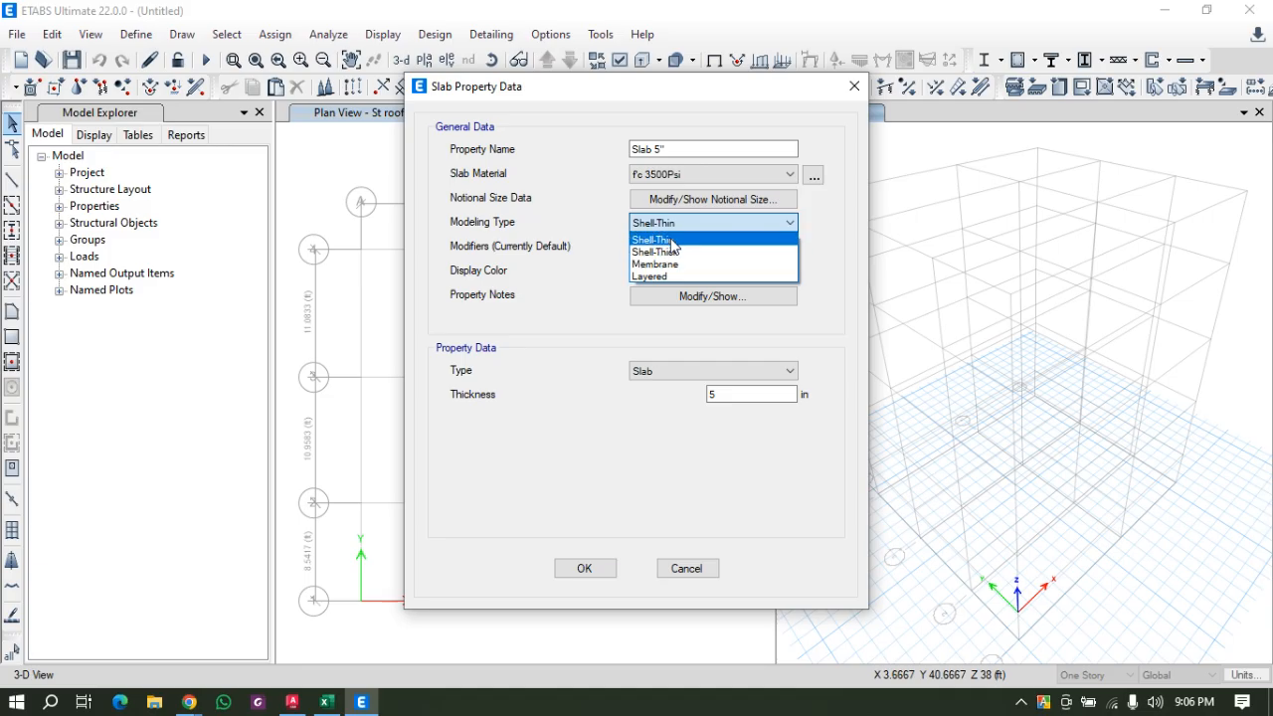
{"action": "left_click", "coordinate": [672, 241]}
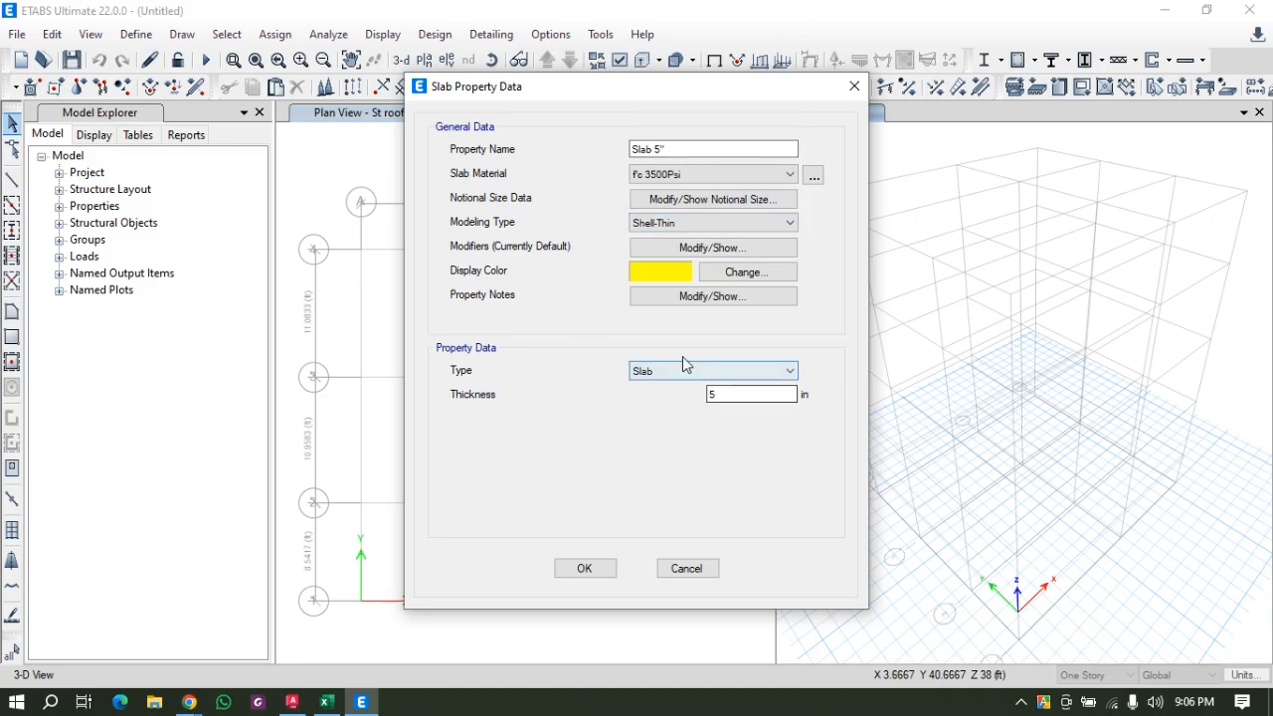
{"action": "left_click", "coordinate": [681, 373]}
{"action": "left_click", "coordinate": [684, 387]}
{"action": "left_click", "coordinate": [741, 394]}
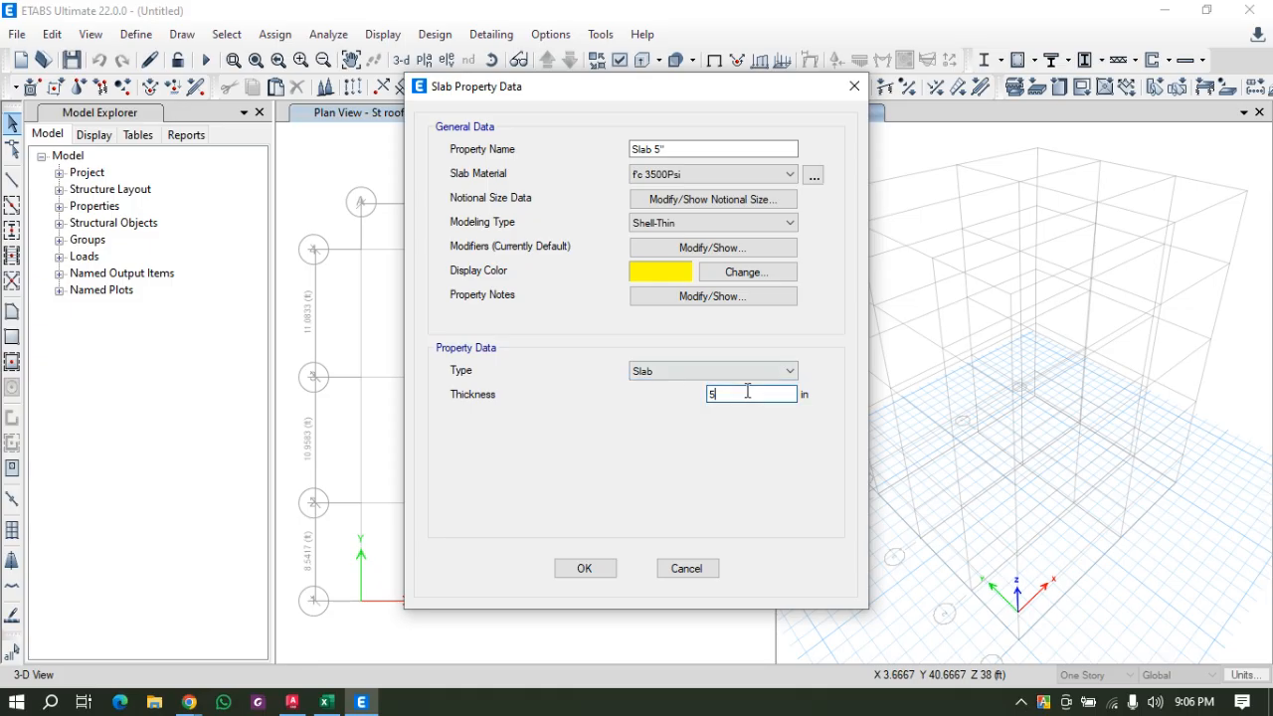
{"action": "left_click", "coordinate": [595, 570]}
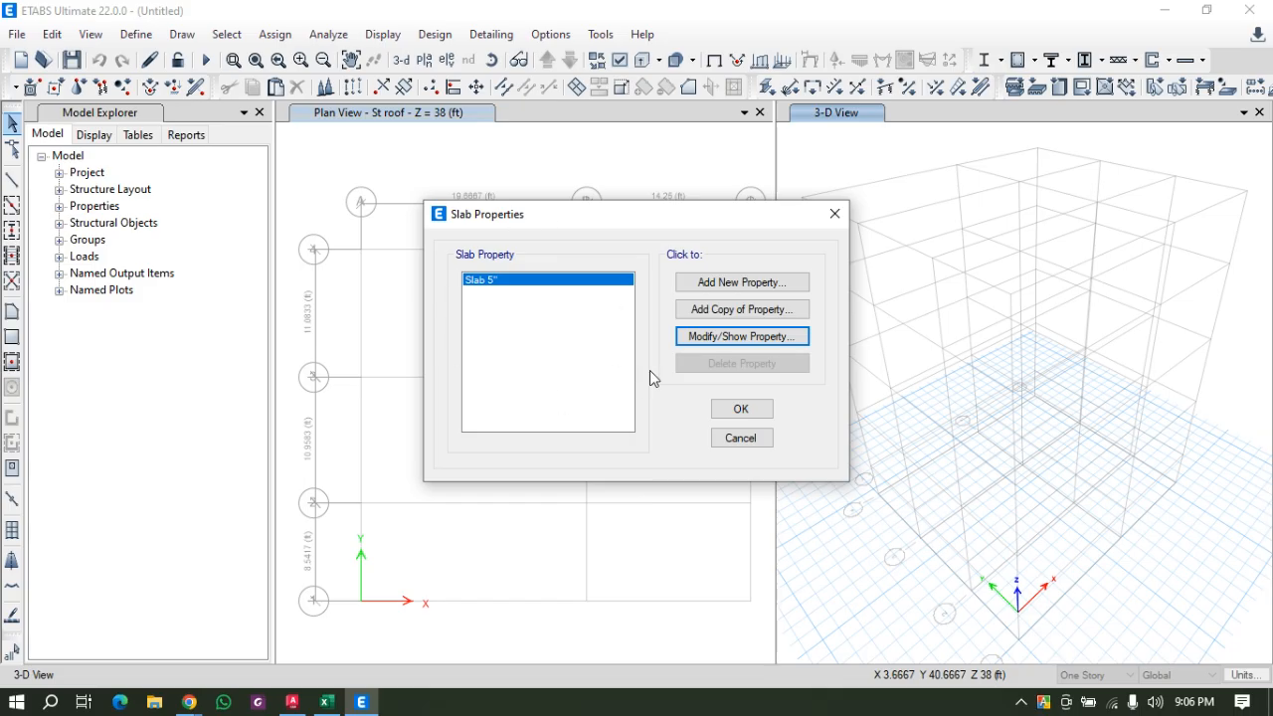
{"action": "left_click", "coordinate": [744, 310]}
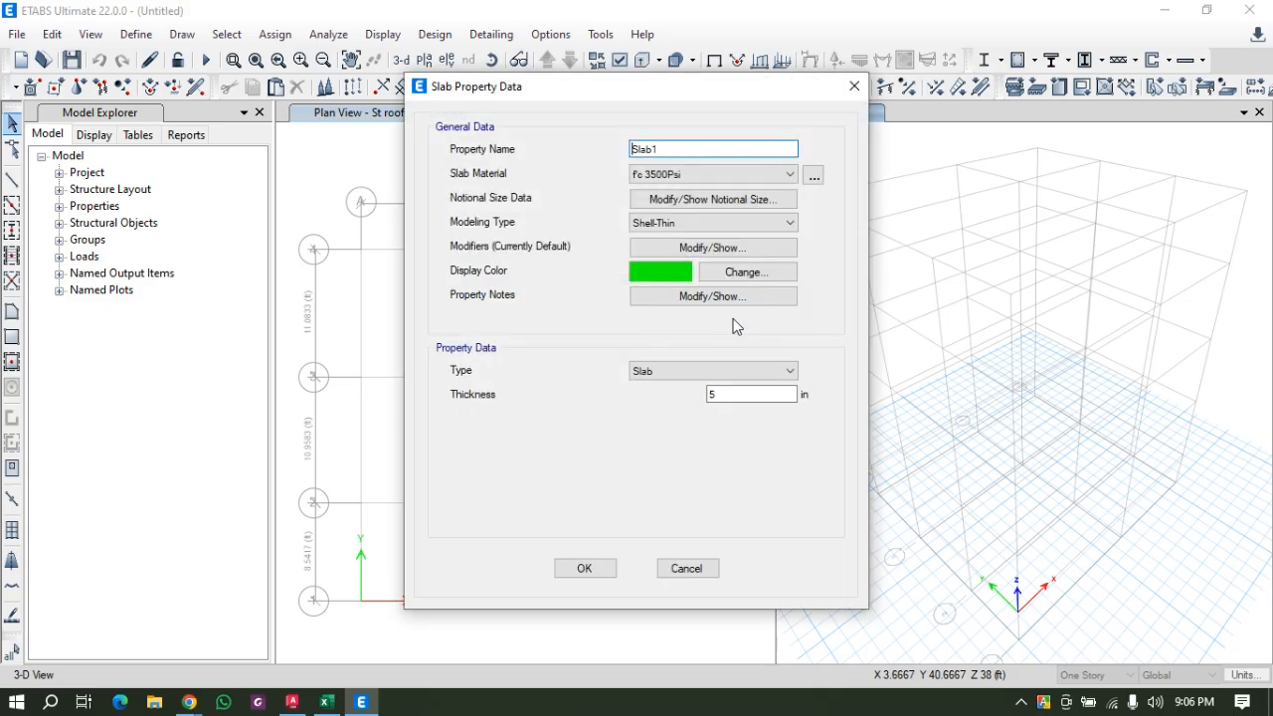
{"action": "left_click", "coordinate": [854, 86]}
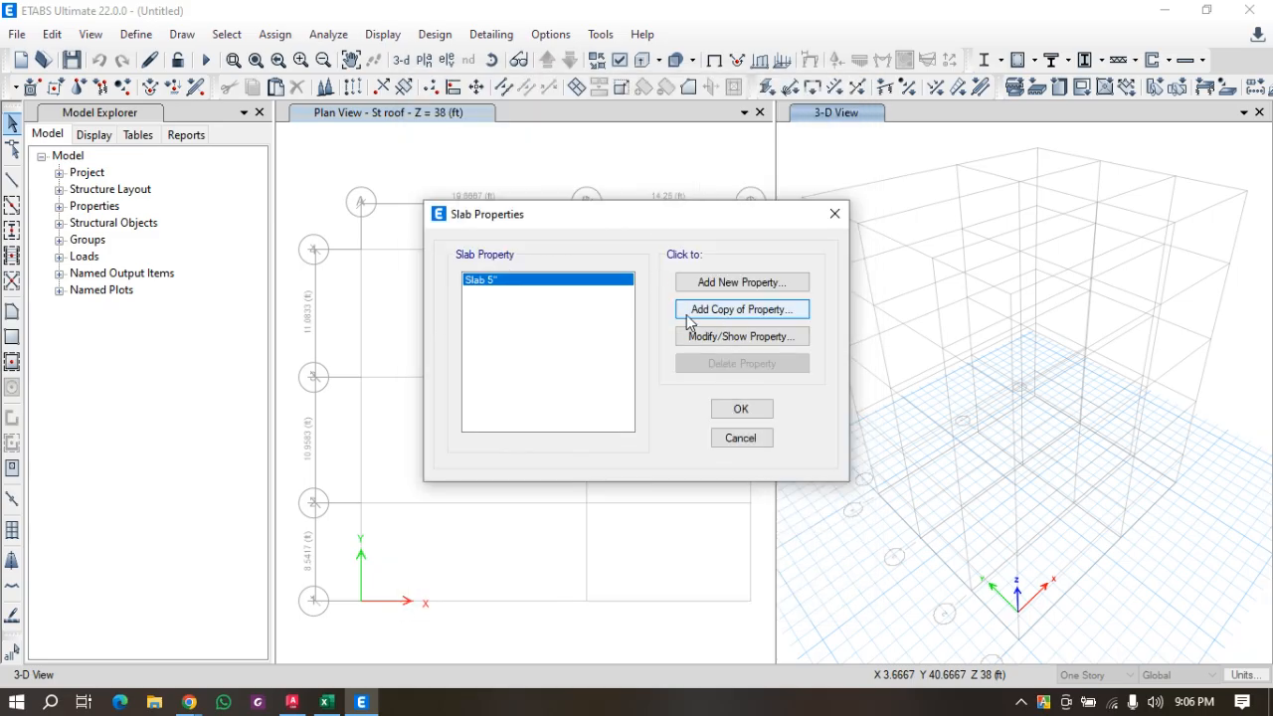
Copy the Slab 5" property as a new slab property named Slab 8" with a thickness of 8 in.
{"action": "left_click", "coordinate": [718, 310]}
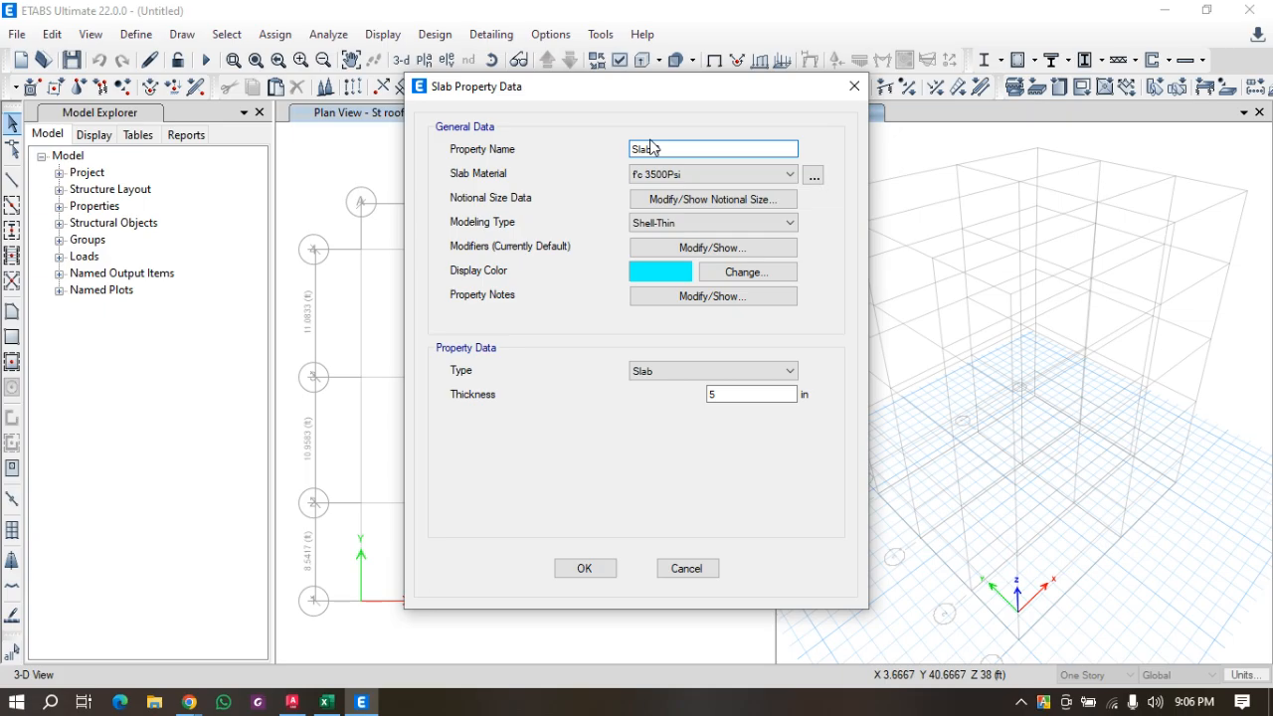
{"action": "left_click", "coordinate": [704, 372]}
{"action": "left_click", "coordinate": [718, 382]}
{"action": "key", "text": "Tab"}
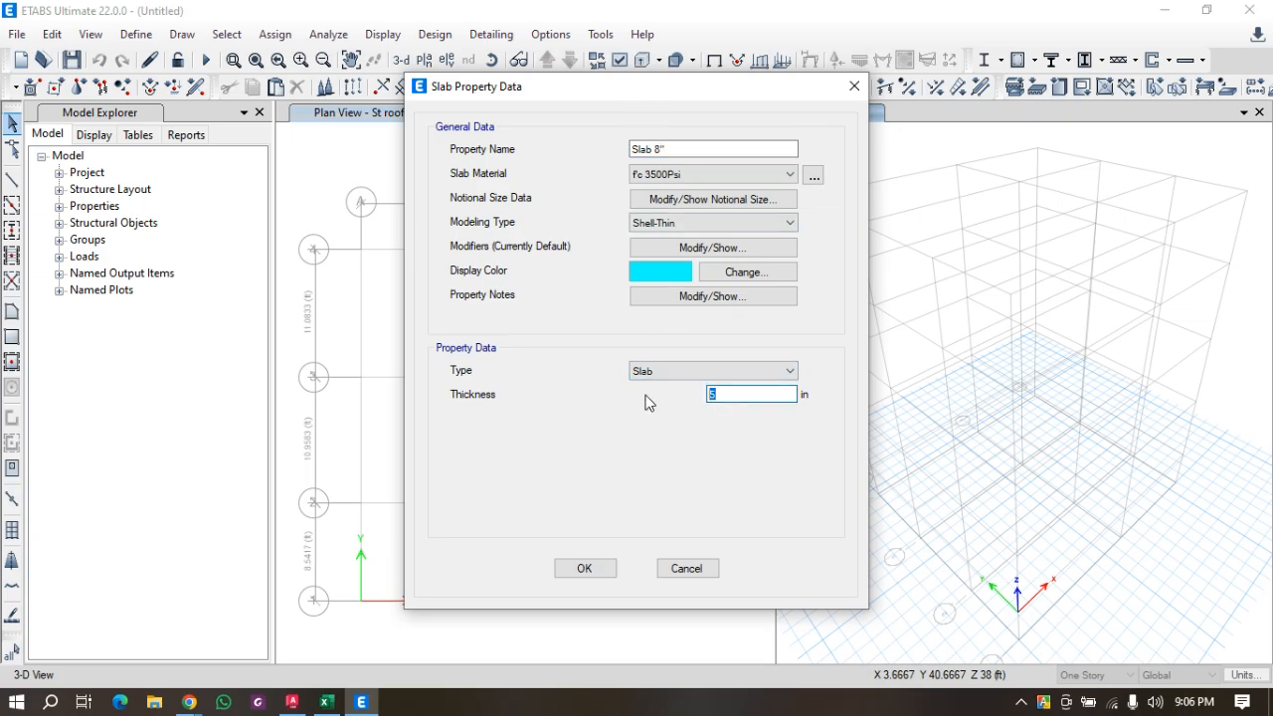
Check the floor plan in AutoCAD and set the Slab 8" modeling type to Membrane in ETABS, saving the slab properties.
{"action": "left_click", "coordinate": [684, 222]}
{"action": "left_click", "coordinate": [684, 228]}
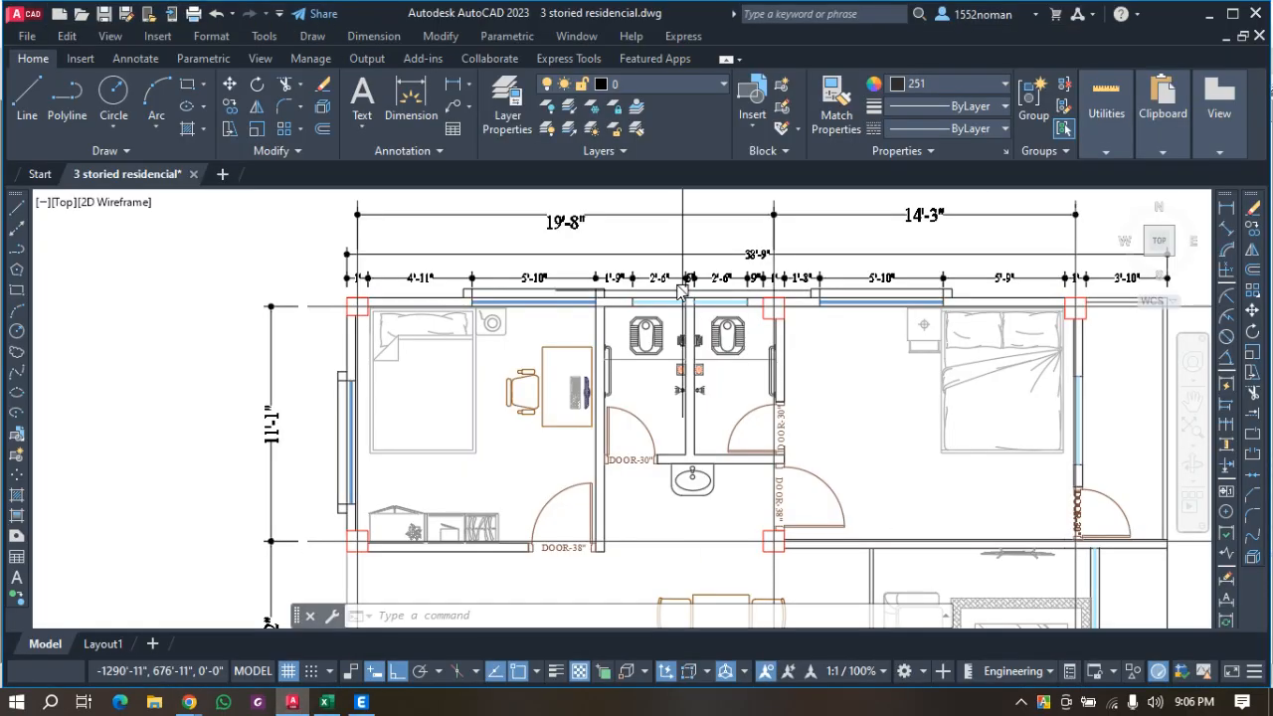
{"action": "scroll", "coordinate": [682, 290], "scroll_direction": "down", "scroll_amount": 5}
{"action": "scroll", "coordinate": [733, 431], "scroll_direction": "up", "scroll_amount": 6}
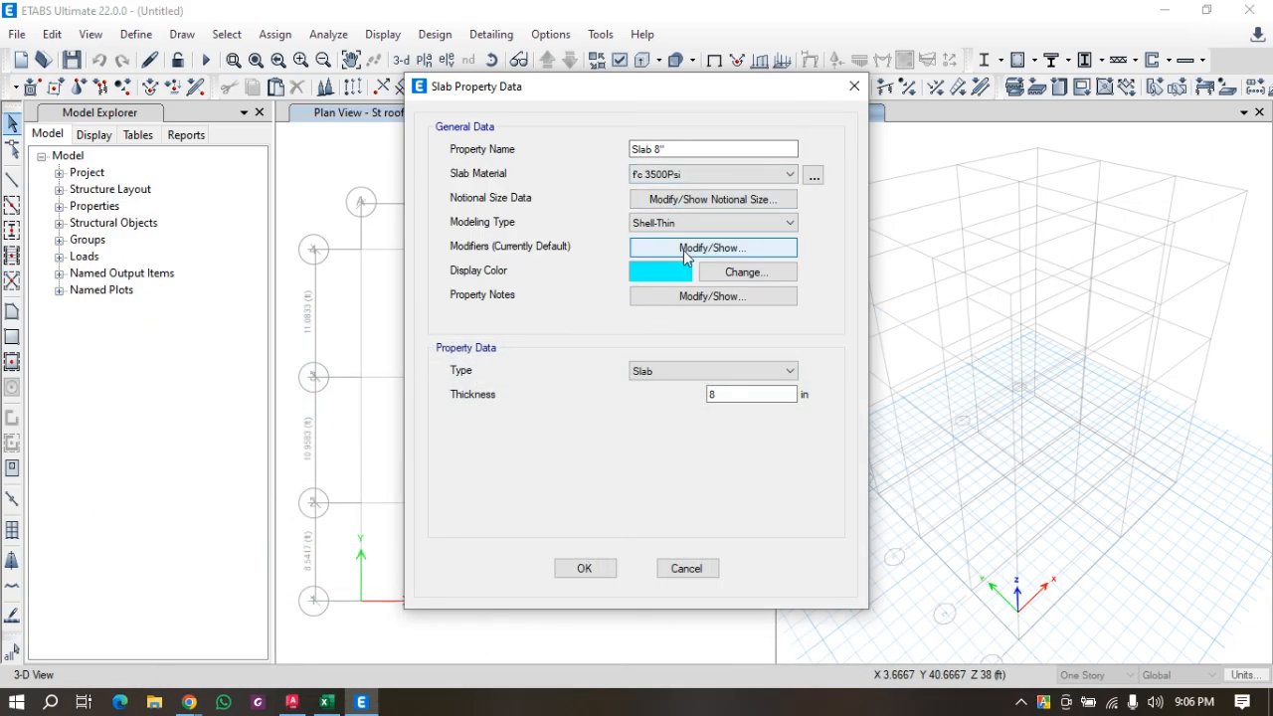
{"action": "left_click", "coordinate": [676, 223]}
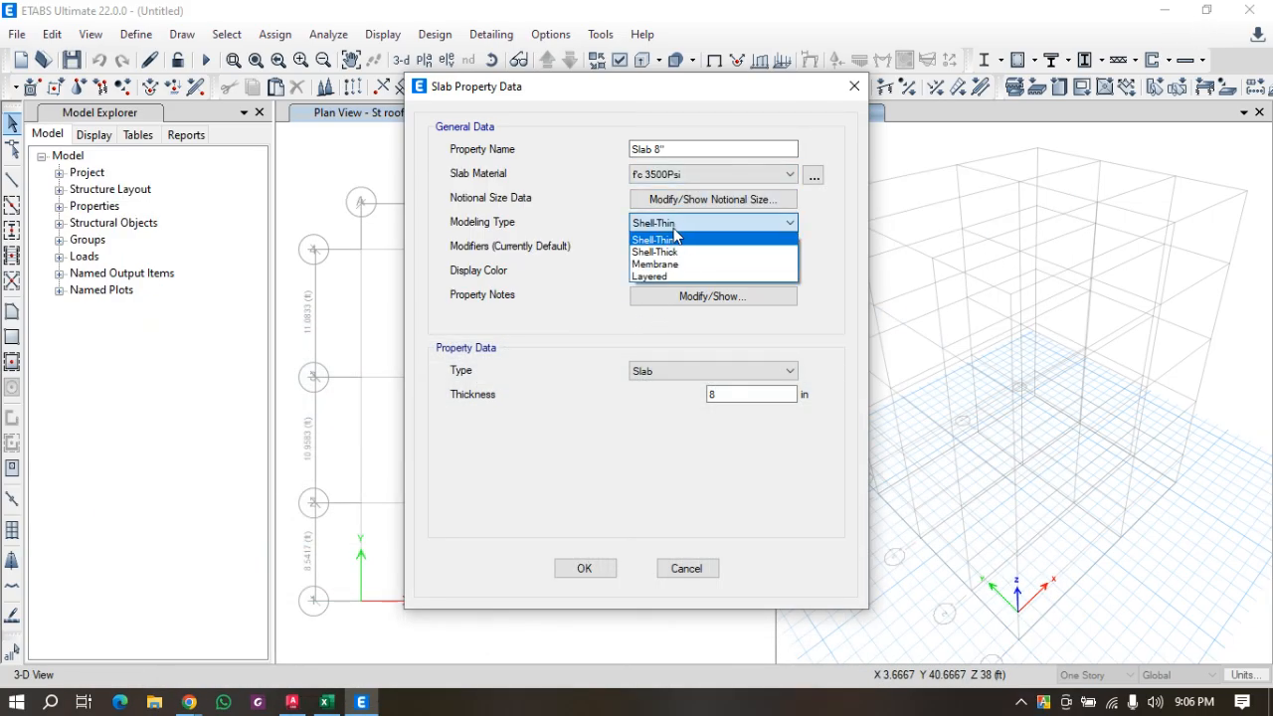
{"action": "left_click", "coordinate": [657, 264]}
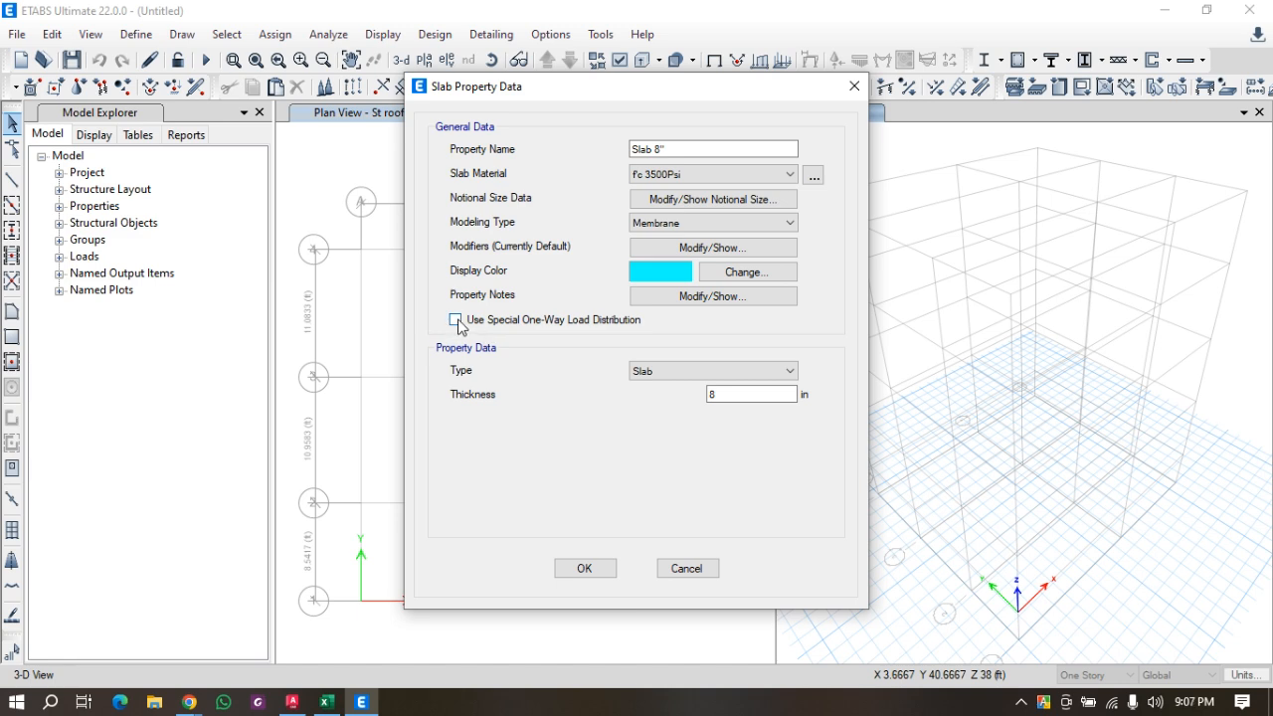
{"action": "left_click", "coordinate": [585, 571]}
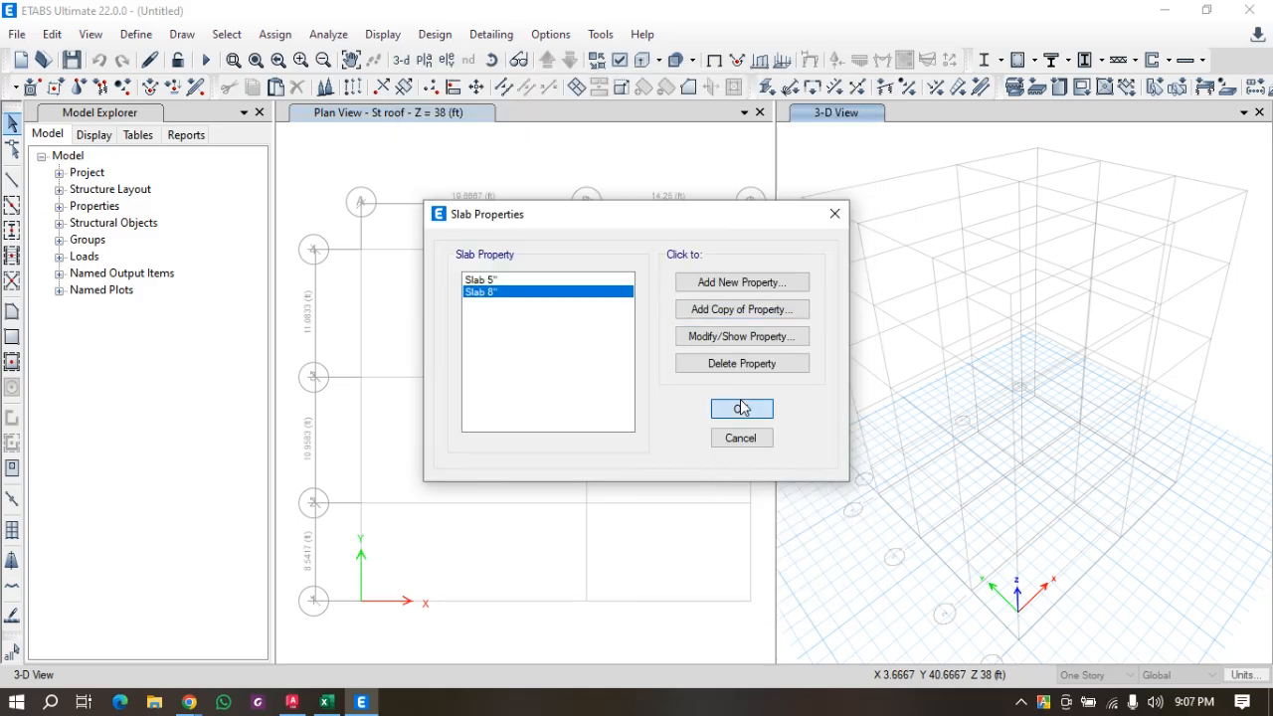
{"action": "left_click", "coordinate": [742, 409]}
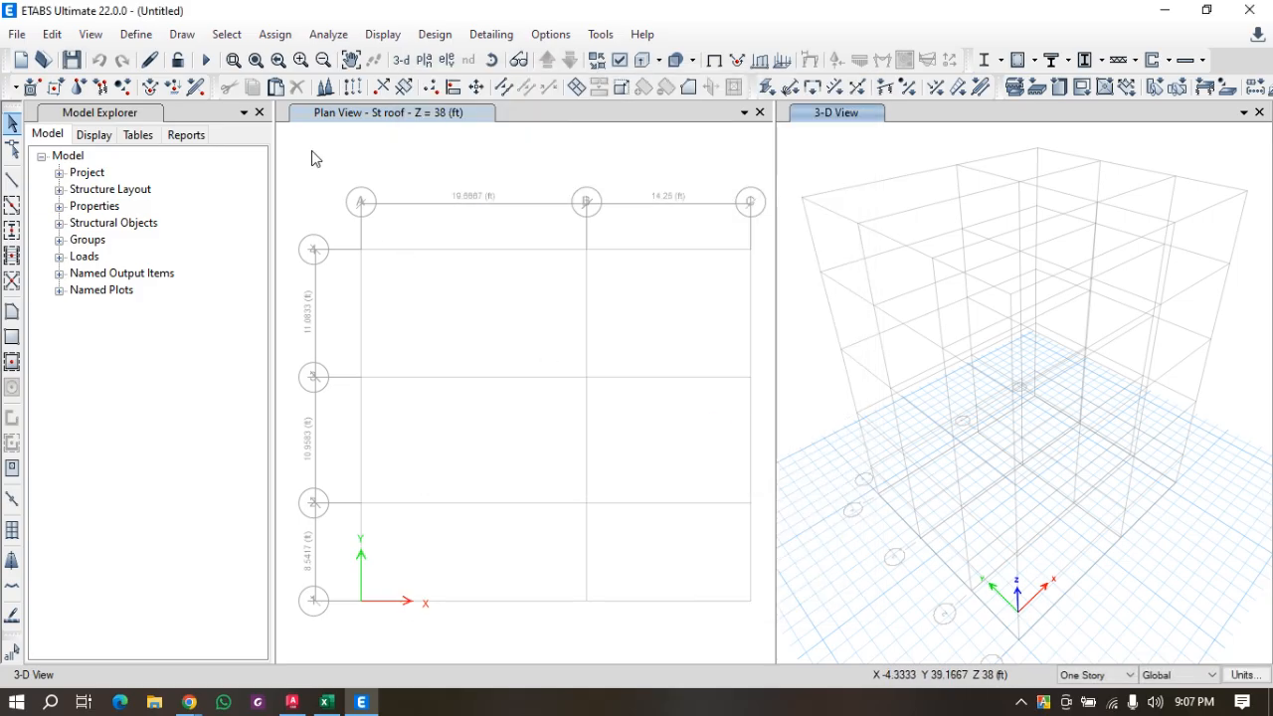
Open the load pattern definitions and review the settings of the Dead and Live patterns.
{"action": "left_click", "coordinate": [334, 176]}
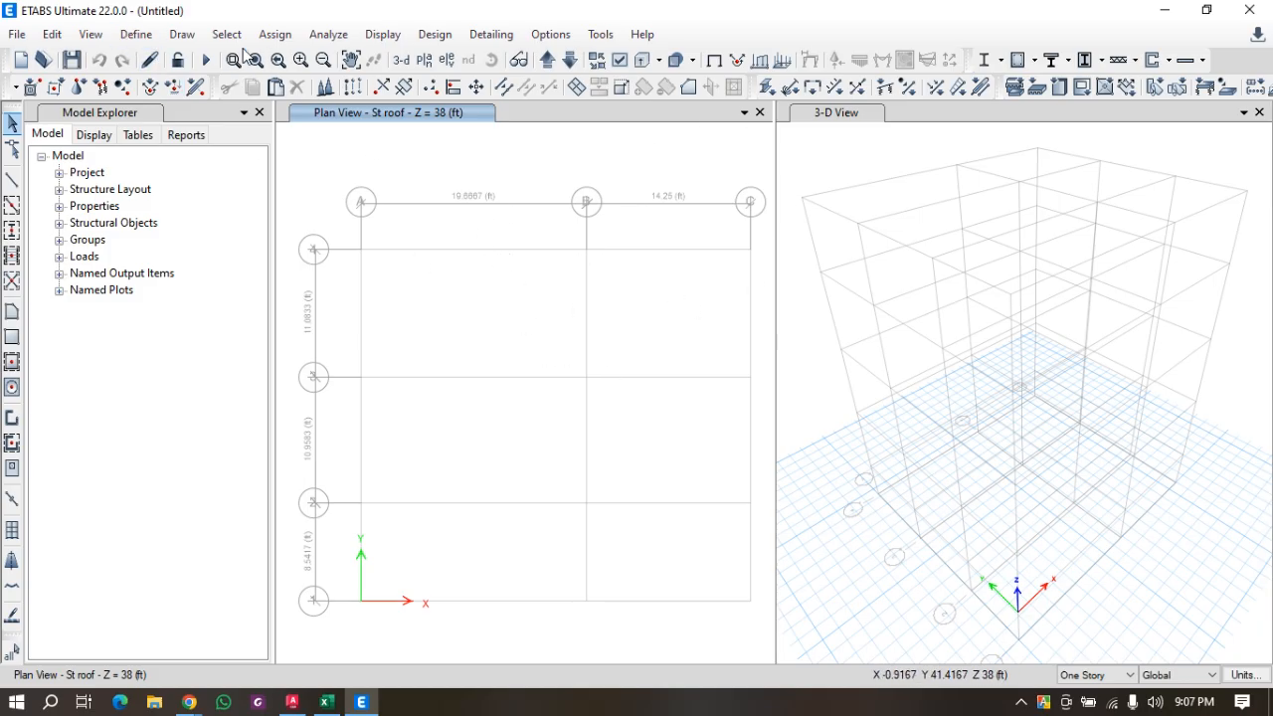
{"action": "left_click", "coordinate": [154, 36]}
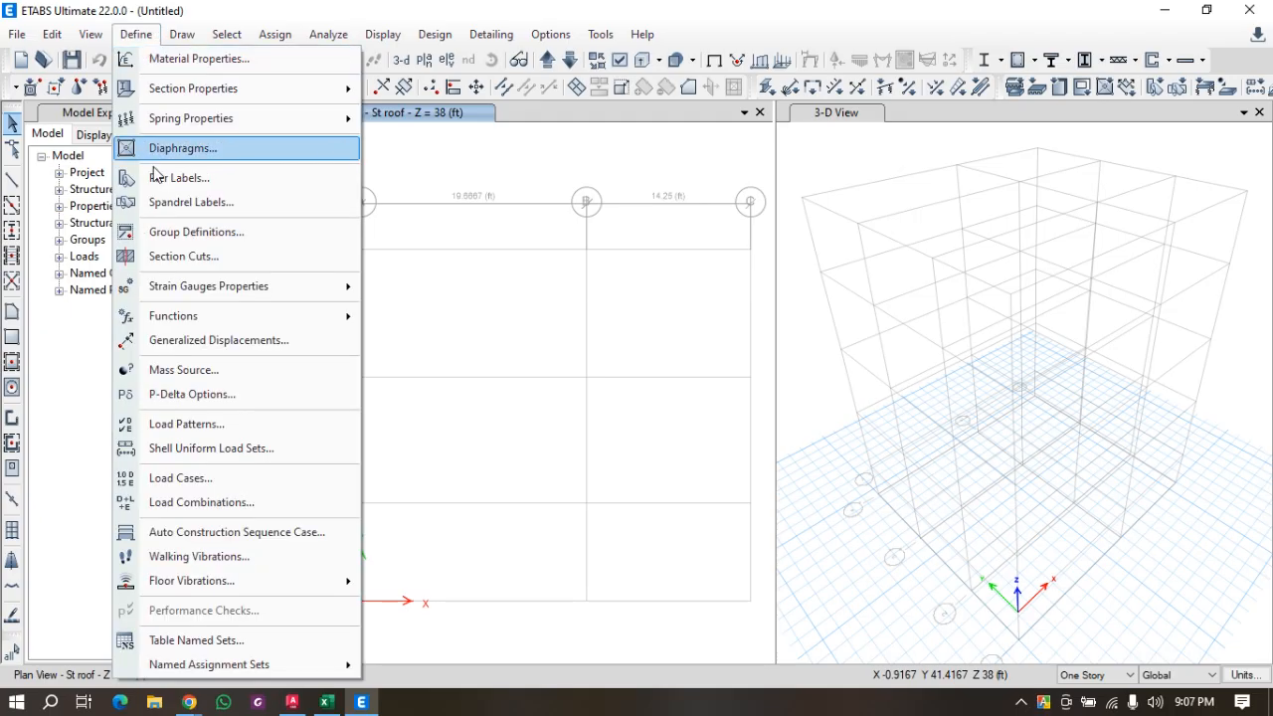
{"action": "left_click", "coordinate": [243, 430]}
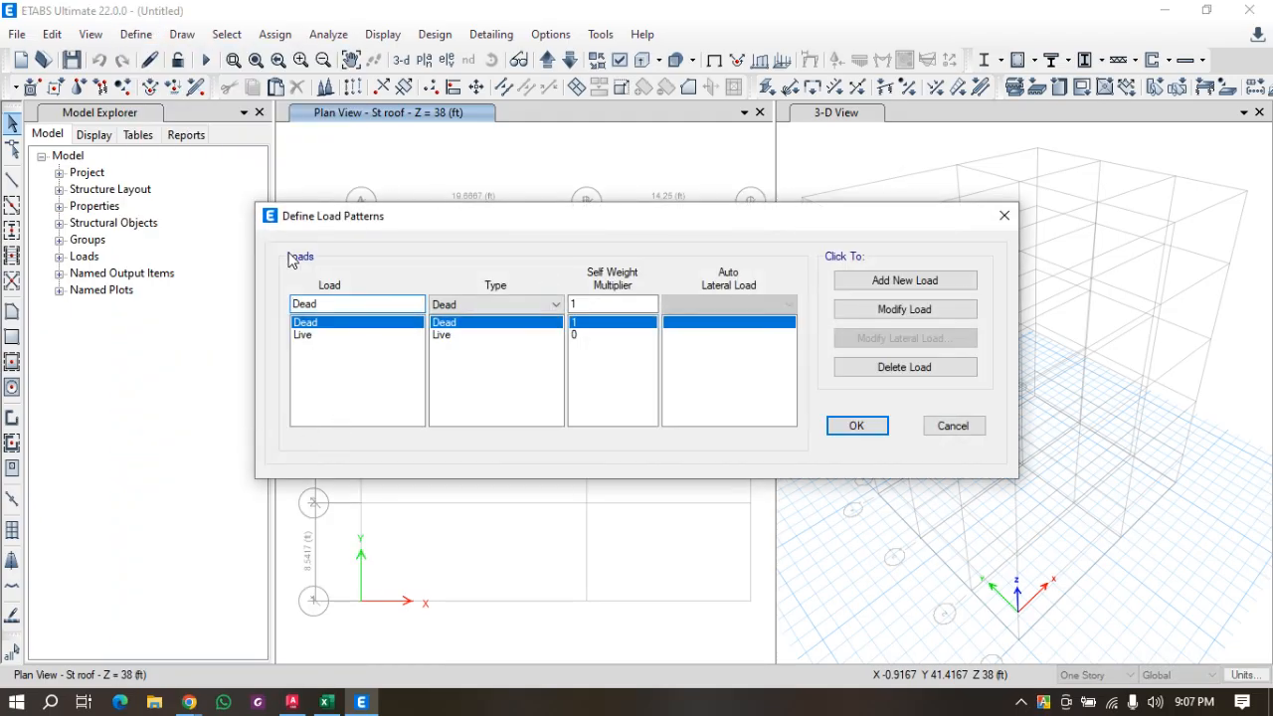
{"action": "left_click", "coordinate": [372, 336]}
{"action": "left_click", "coordinate": [367, 324]}
{"action": "left_click", "coordinate": [353, 336]}
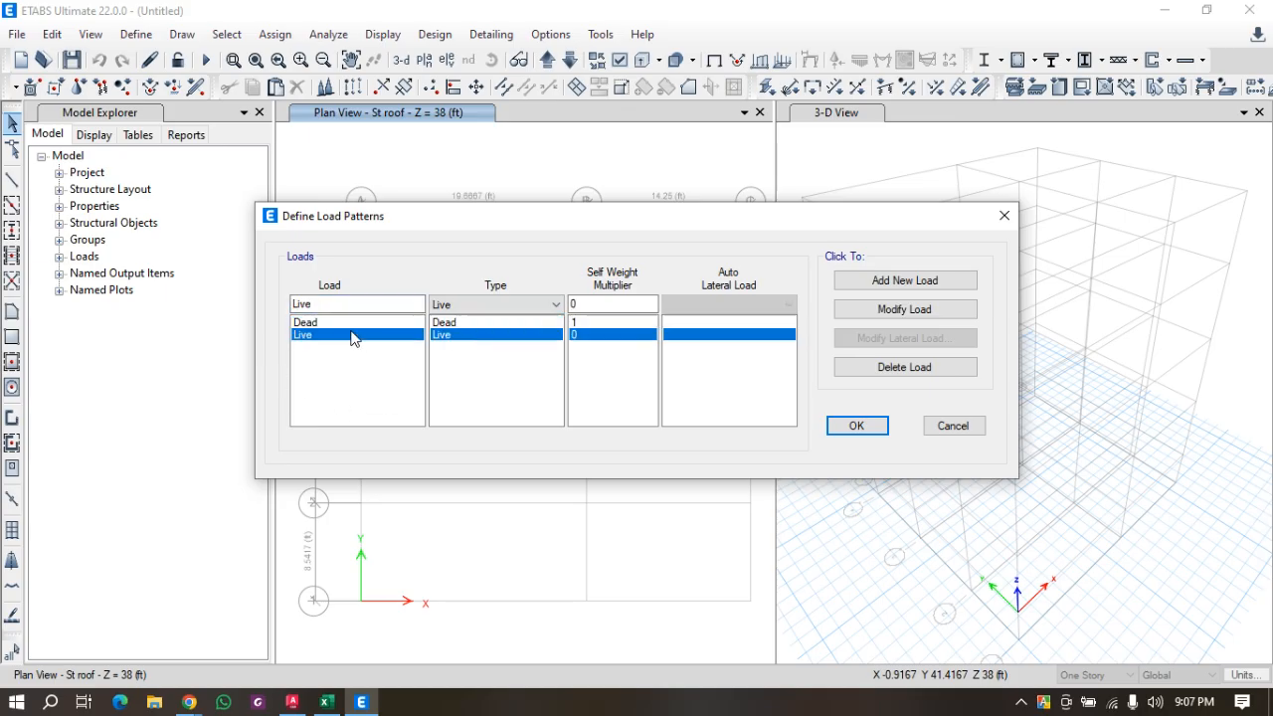
{"action": "left_click", "coordinate": [399, 323]}
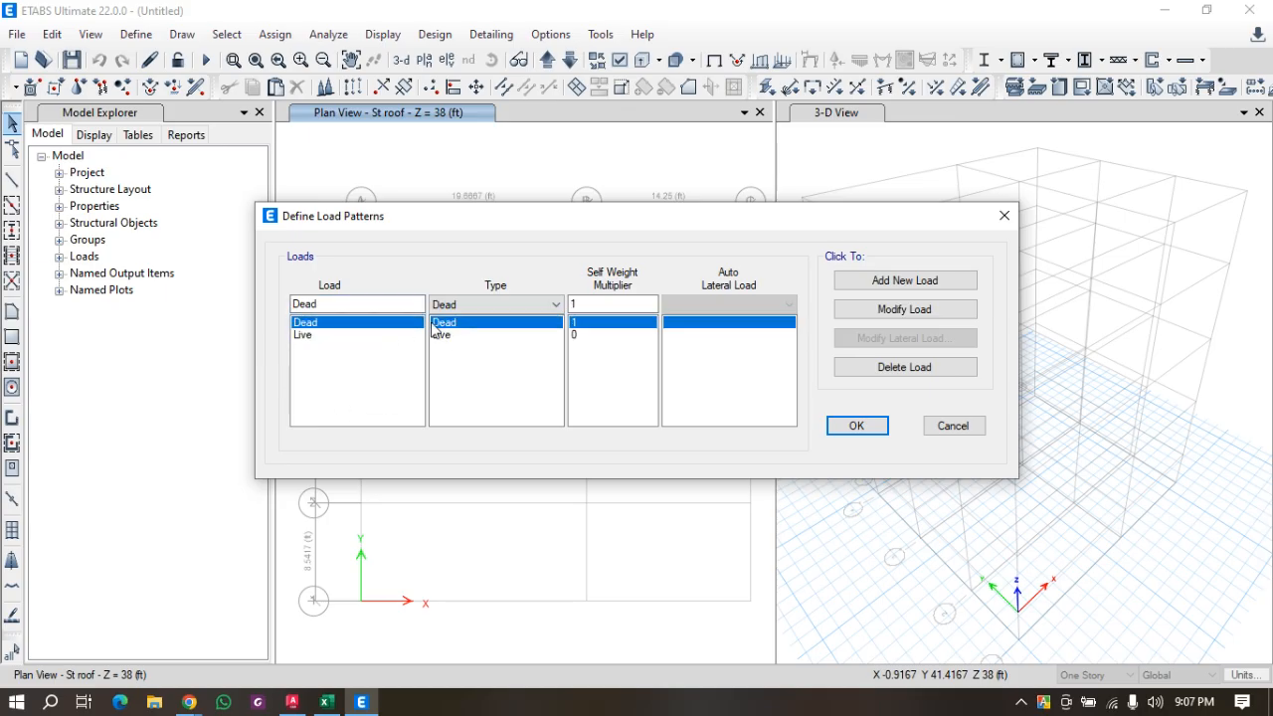
Add a load pattern named FF of type Super Dead with a self weight multiplier of 0.
{"action": "left_click_drag", "start_coordinate": [419, 304], "coordinate": [200, 320]}
{"action": "type", "text": "FF"}
{"action": "left_click", "coordinate": [593, 302]}
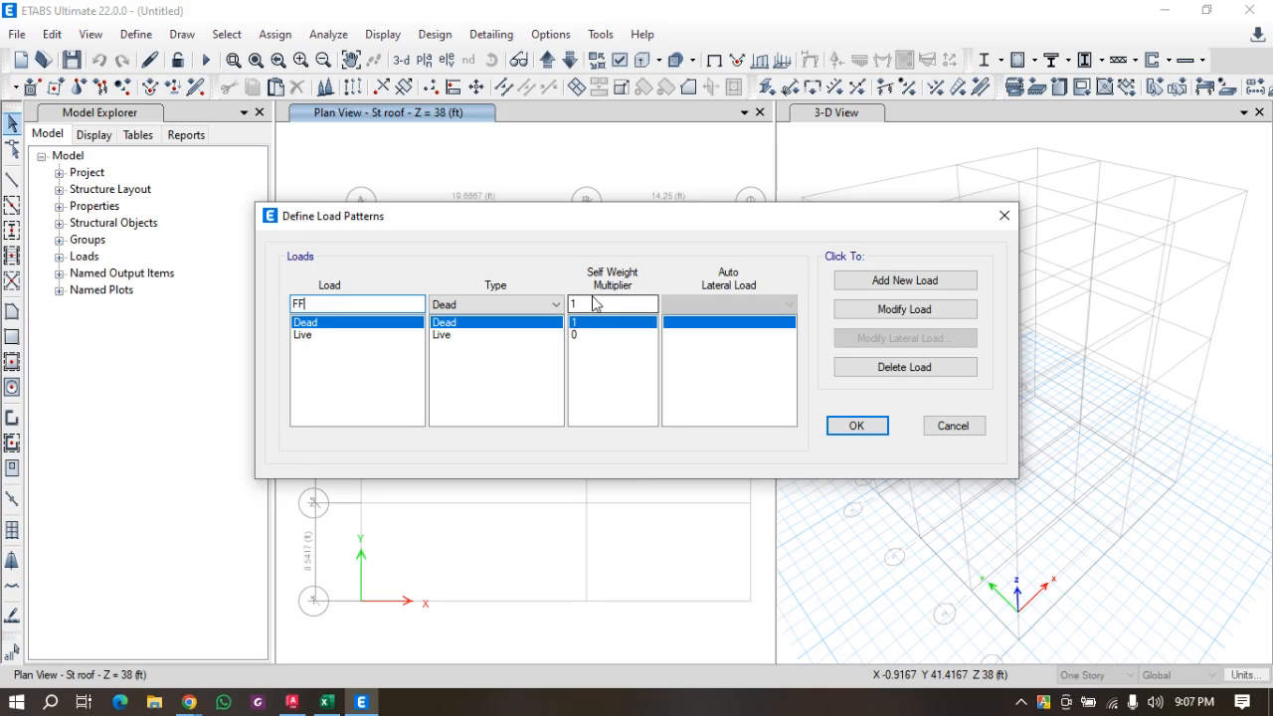
{"action": "key", "text": "BackSpace"}
{"action": "type", "text": "0"}
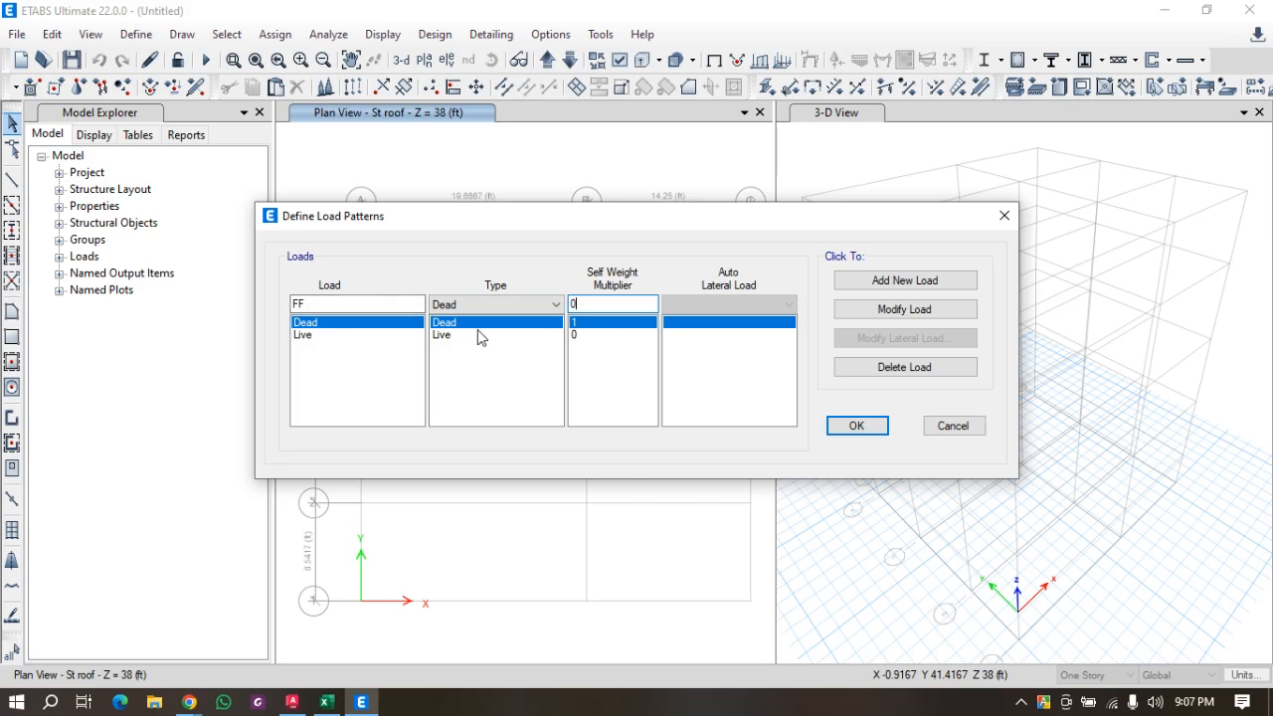
{"action": "left_click", "coordinate": [446, 307]}
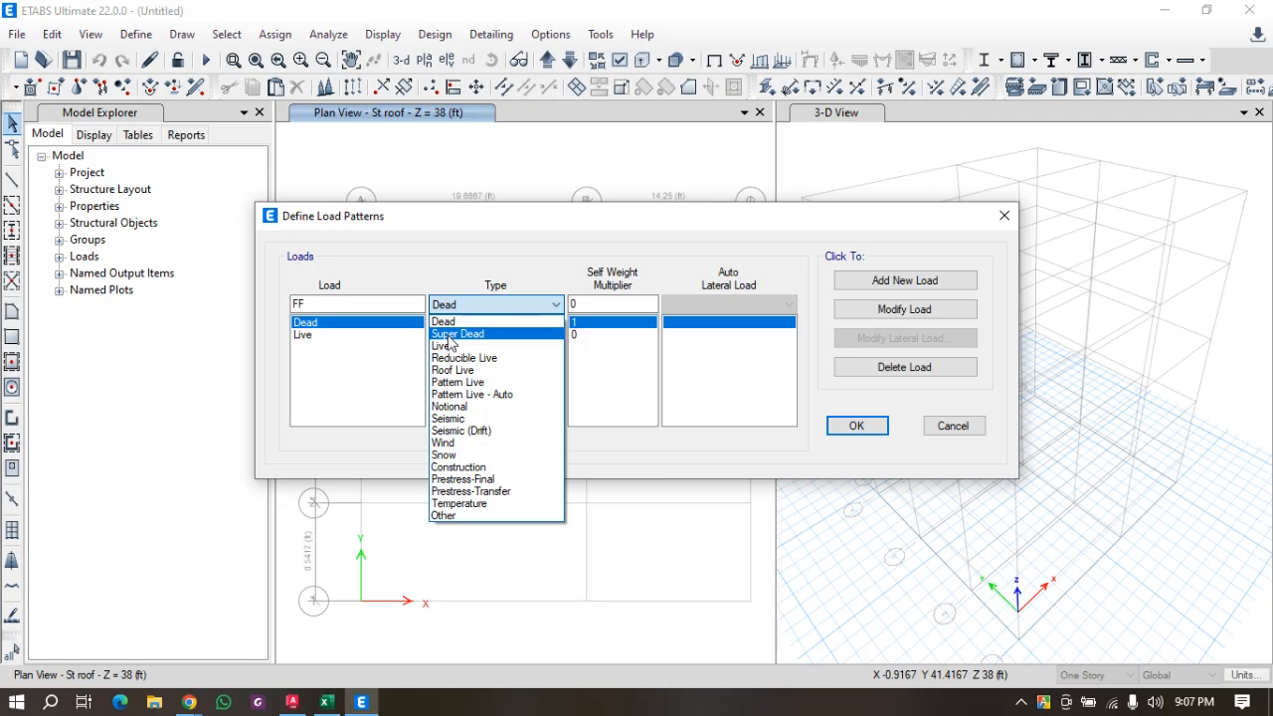
{"action": "left_click", "coordinate": [449, 335]}
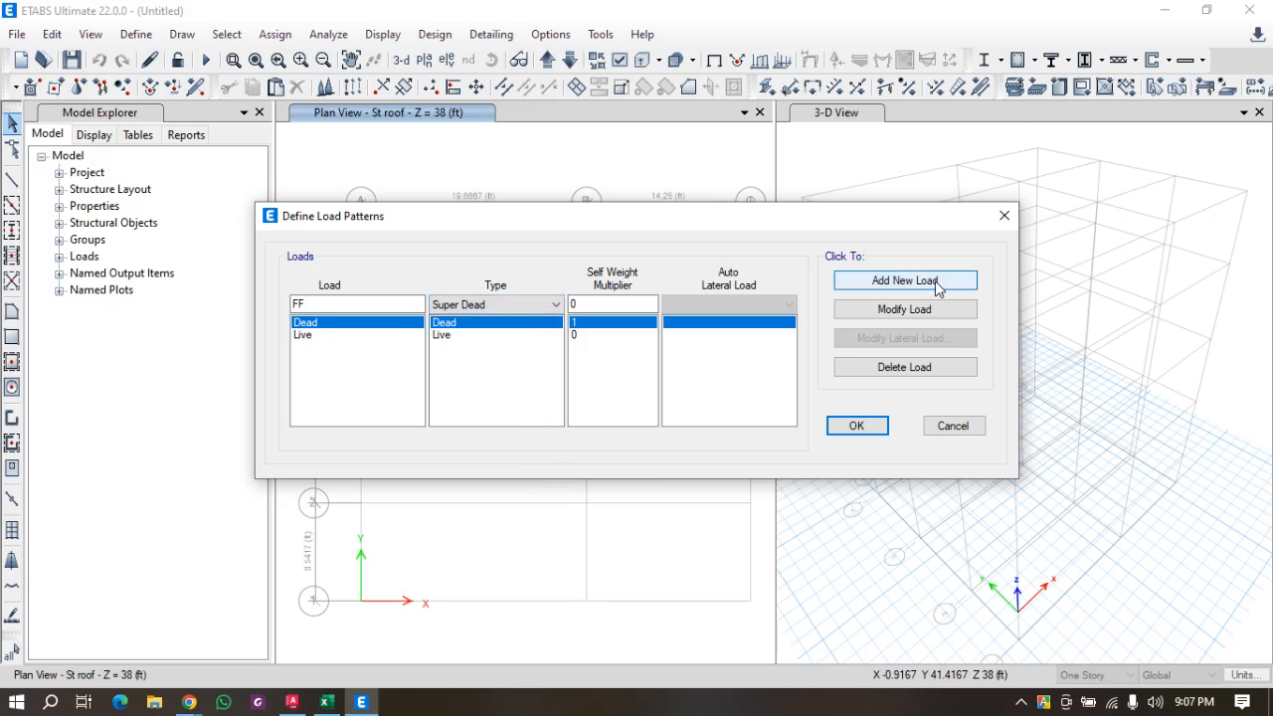
{"action": "left_click", "coordinate": [936, 283]}
Add a Super Dead load pattern named PW with a self weight multiplier of 0 and save the load patterns.
{"action": "left_click", "coordinate": [309, 346]}
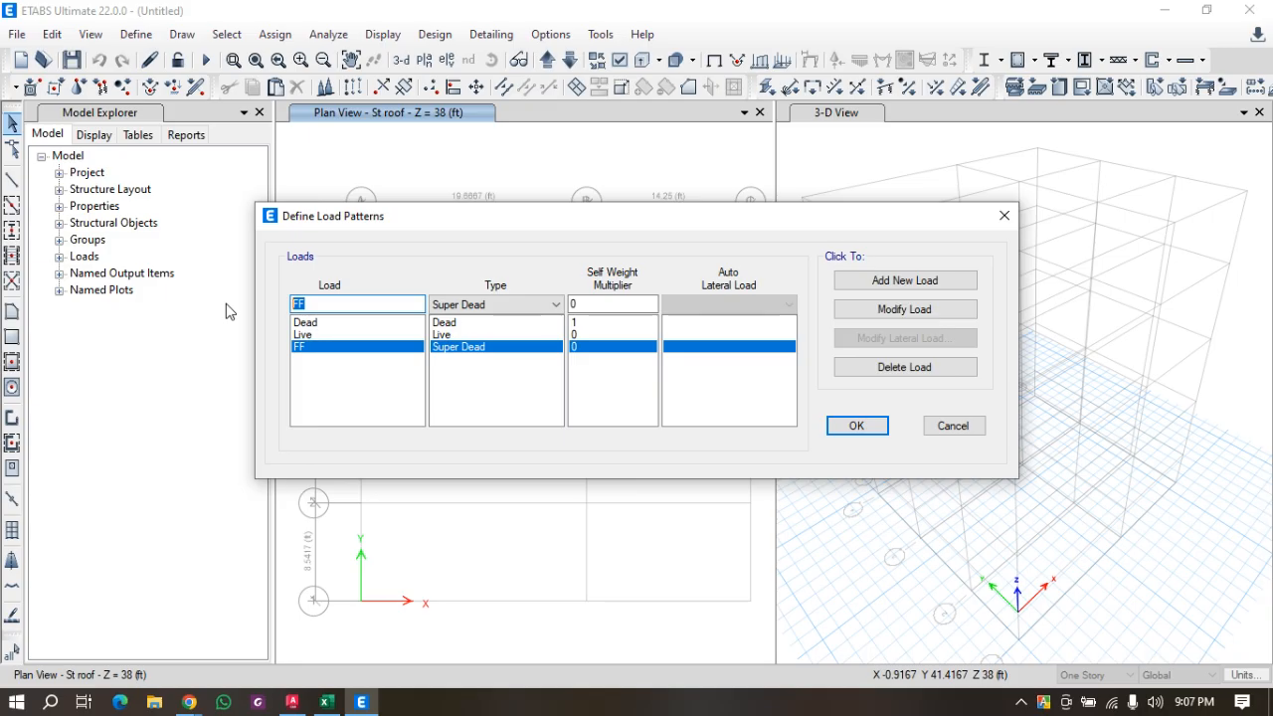
{"action": "type", "text": "PW"}
{"action": "left_click", "coordinate": [911, 282]}
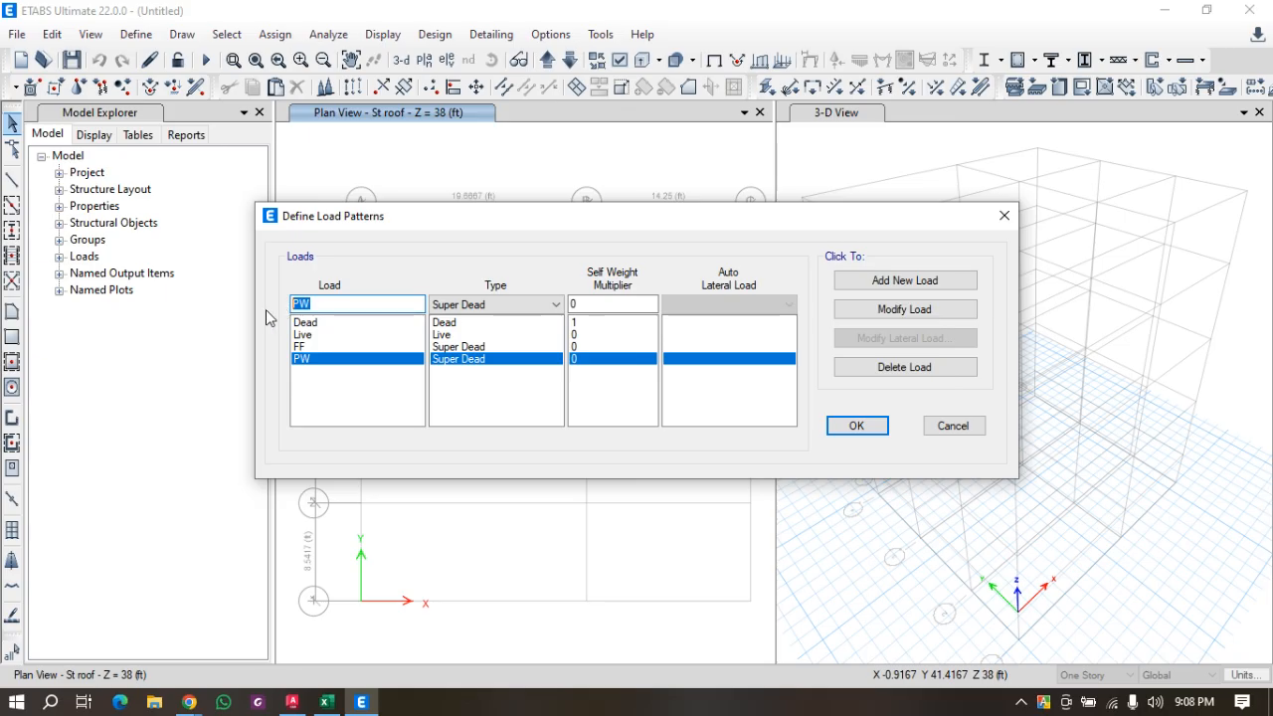
{"action": "left_click", "coordinate": [409, 418]}
{"action": "left_click", "coordinate": [856, 425]}
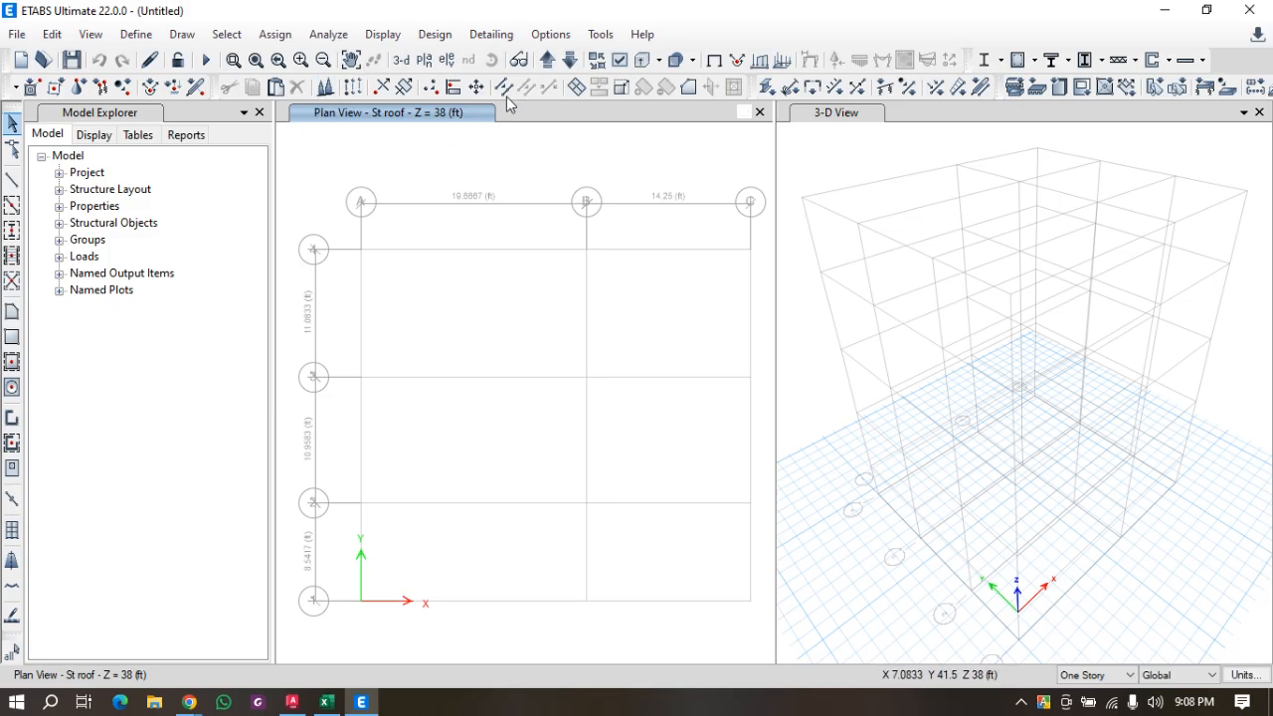
Lower the plan view to the Grade level at Z = 0 ft.
{"action": "left_click", "coordinate": [546, 61]}
{"action": "left_click", "coordinate": [547, 61]}
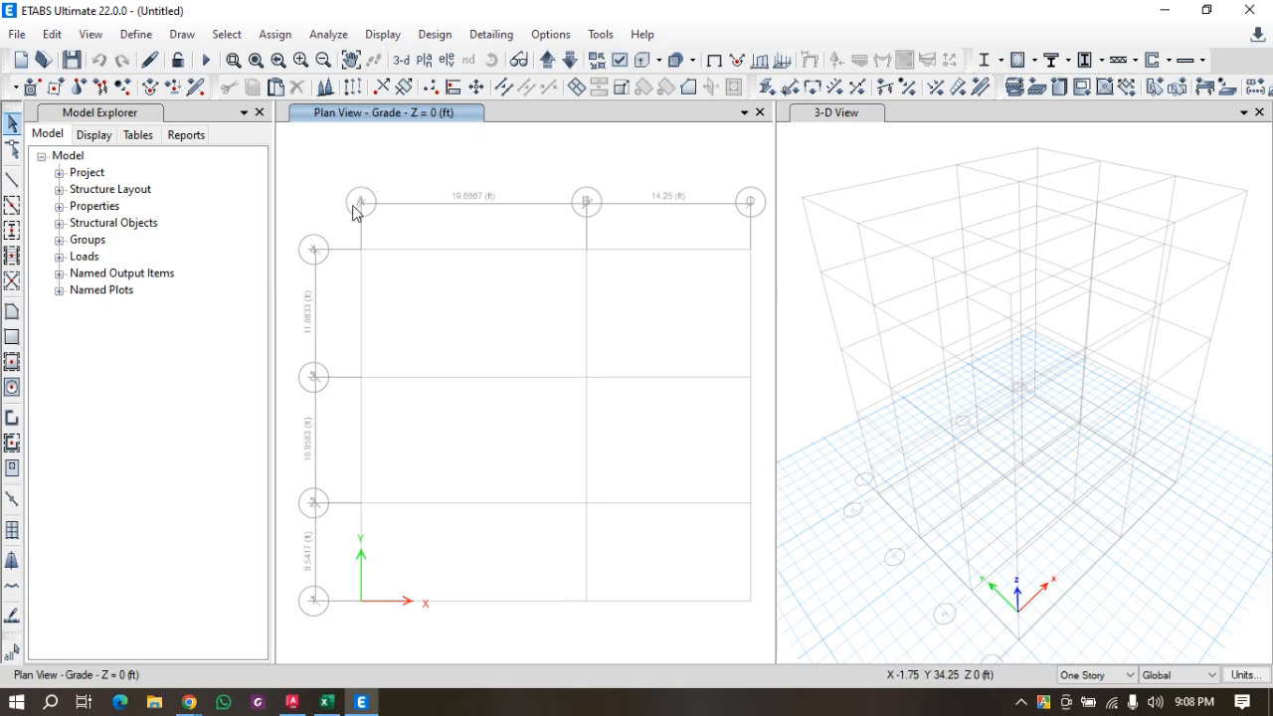
{"action": "scroll", "coordinate": [982, 428], "scroll_direction": "up", "scroll_amount": 2}
{"action": "scroll", "coordinate": [983, 428], "scroll_direction": "down", "scroll_amount": 4}
{"action": "scroll", "coordinate": [1020, 476], "scroll_direction": "up", "scroll_amount": 4}
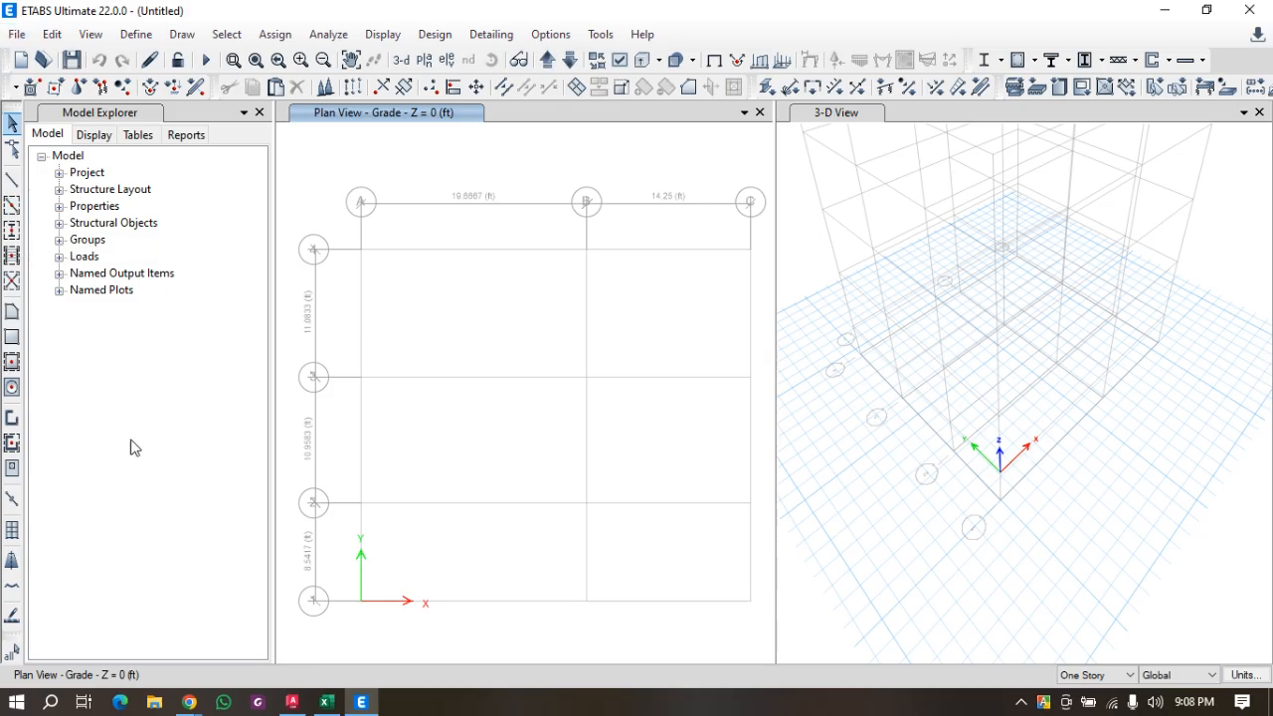
Draw C 12X12 columns at grid points A4, B4 and C4 on the Grade plan.
{"action": "left_click", "coordinate": [11, 231]}
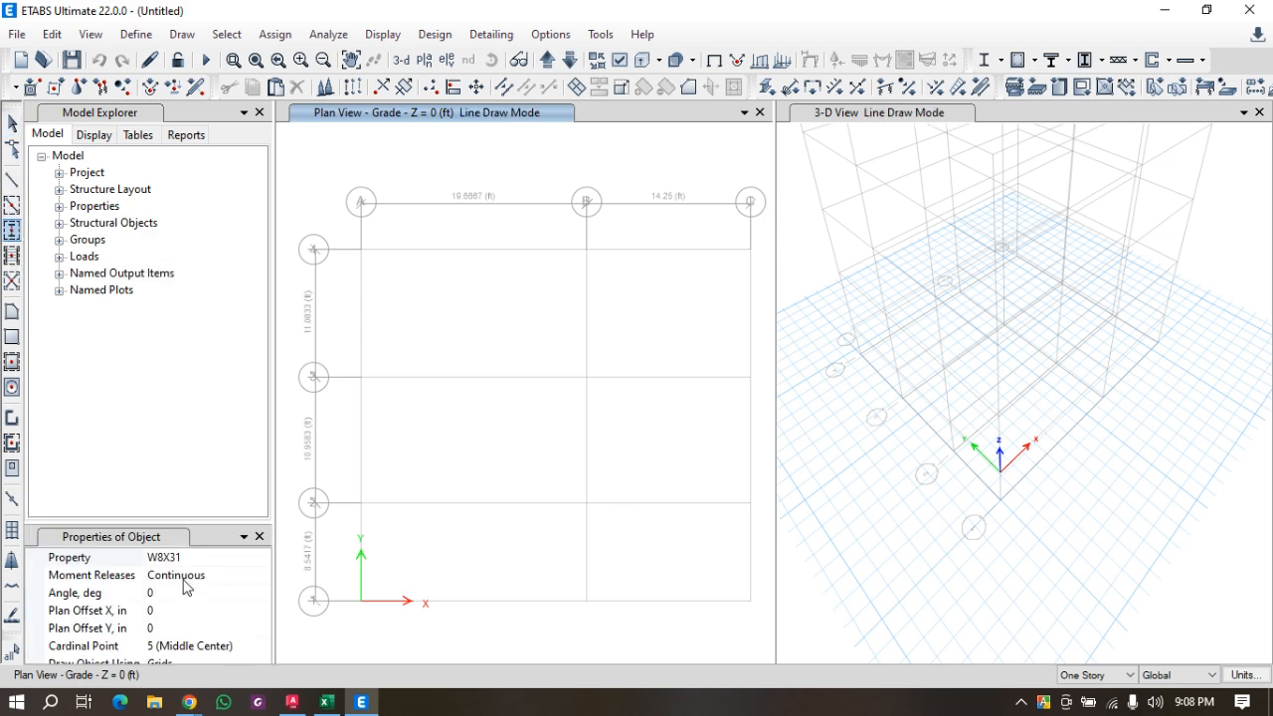
{"action": "left_click", "coordinate": [199, 558]}
{"action": "left_click", "coordinate": [263, 559]}
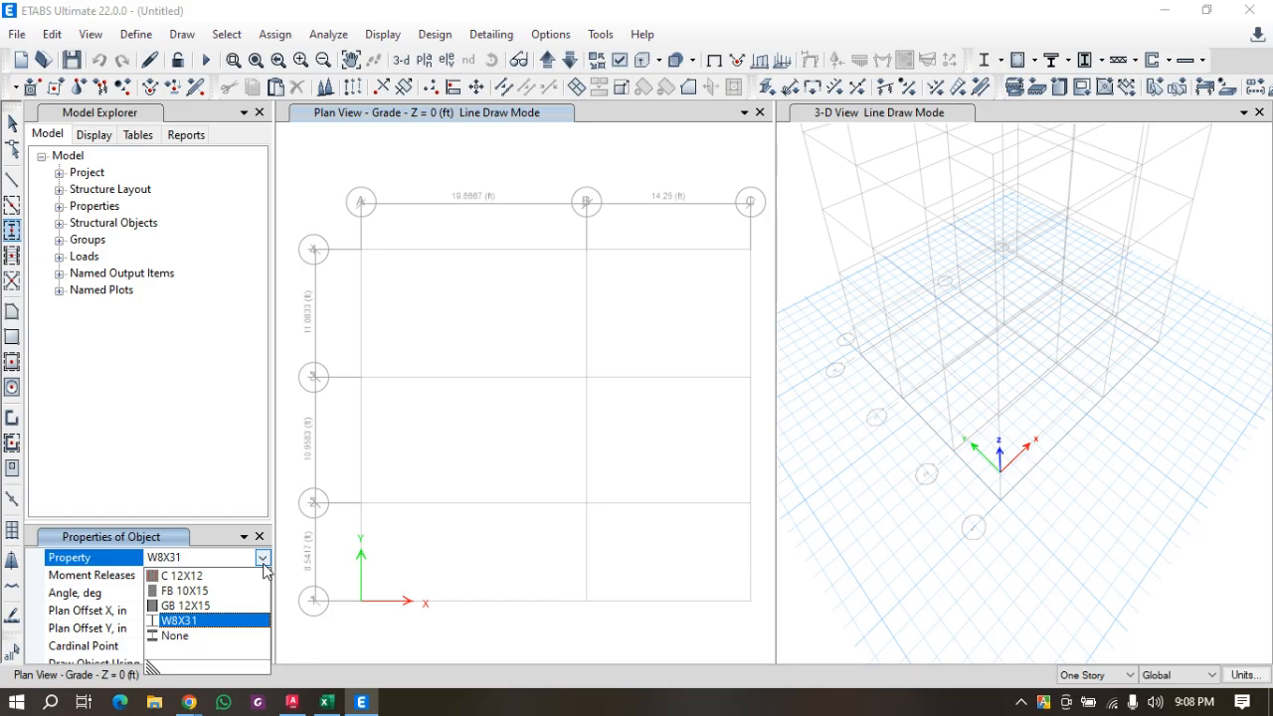
{"action": "left_click", "coordinate": [184, 575]}
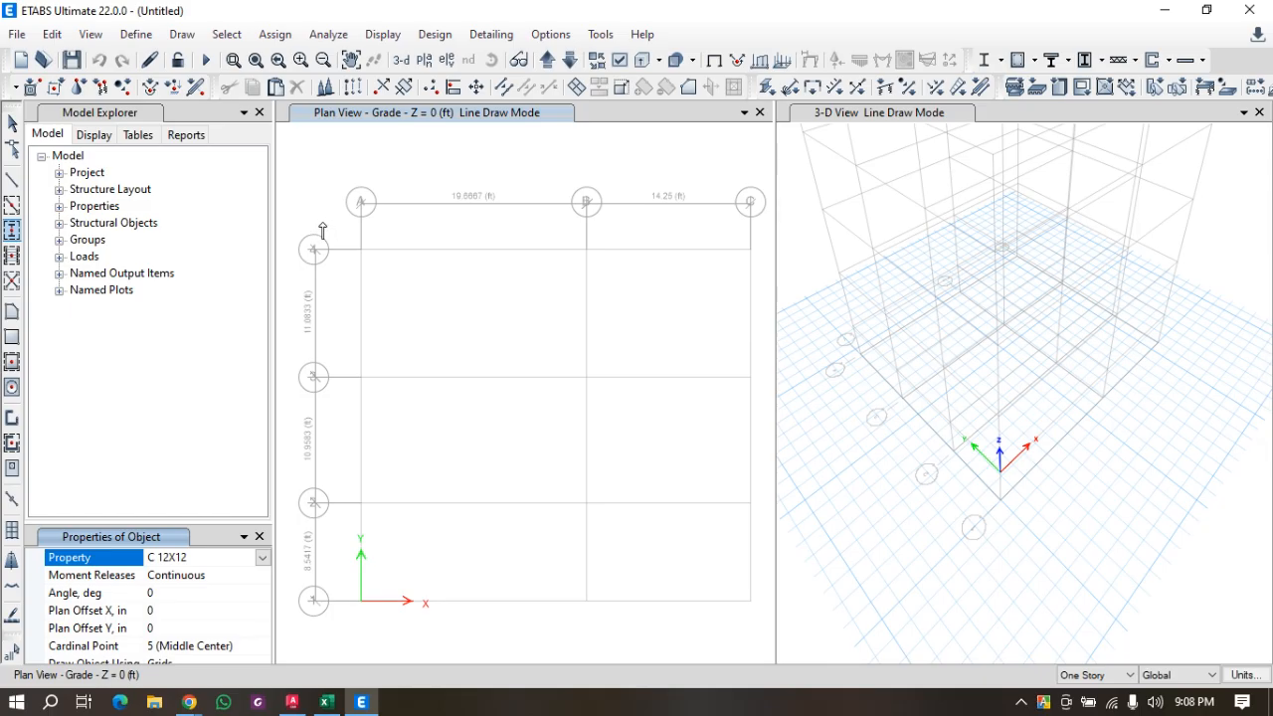
{"action": "left_click_drag", "start_coordinate": [322, 224], "coordinate": [782, 320]}
Draw C 12X12 columns at grid points A3, A1, B1, B3, C1 and C2.
{"action": "scroll", "coordinate": [417, 250], "scroll_direction": "down", "scroll_amount": 3}
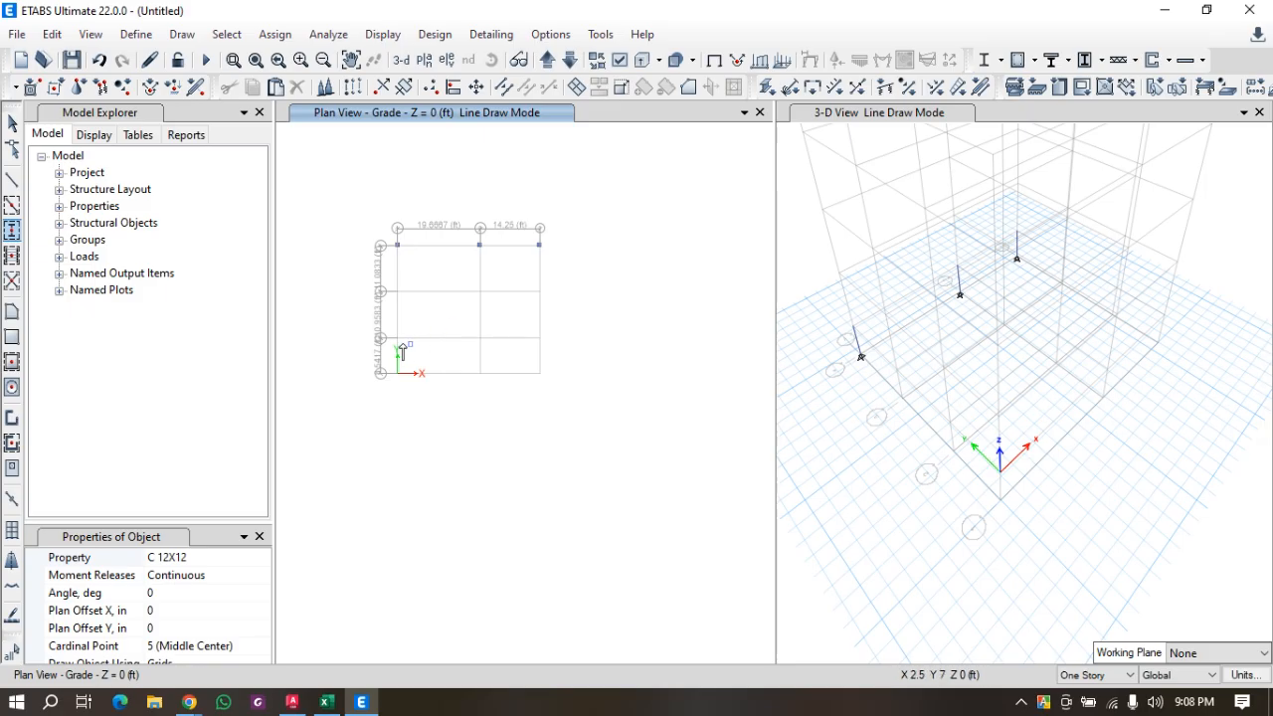
{"action": "scroll", "coordinate": [411, 351], "scroll_direction": "up", "scroll_amount": 2}
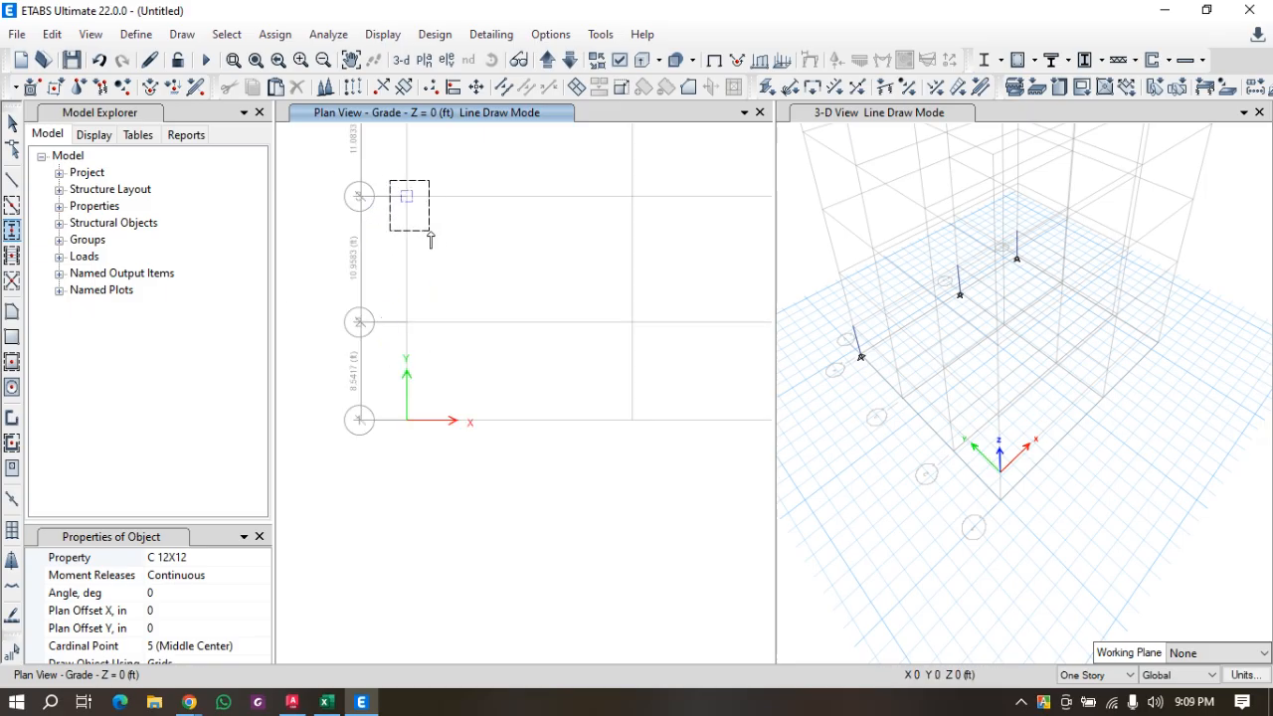
{"action": "left_click", "coordinate": [404, 412]}
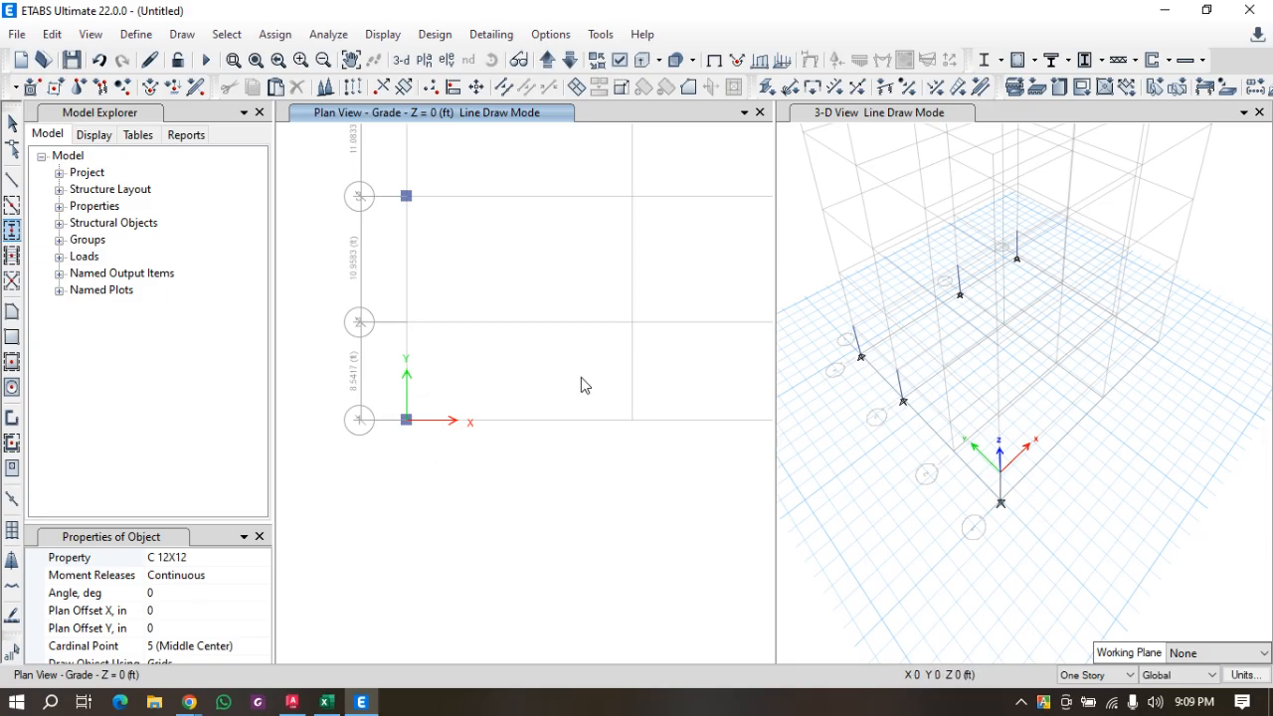
{"action": "left_click", "coordinate": [635, 436]}
{"action": "left_click", "coordinate": [637, 203]}
{"action": "scroll", "coordinate": [298, 303], "scroll_direction": "down", "scroll_amount": 3}
{"action": "scroll", "coordinate": [417, 340], "scroll_direction": "up", "scroll_amount": 3}
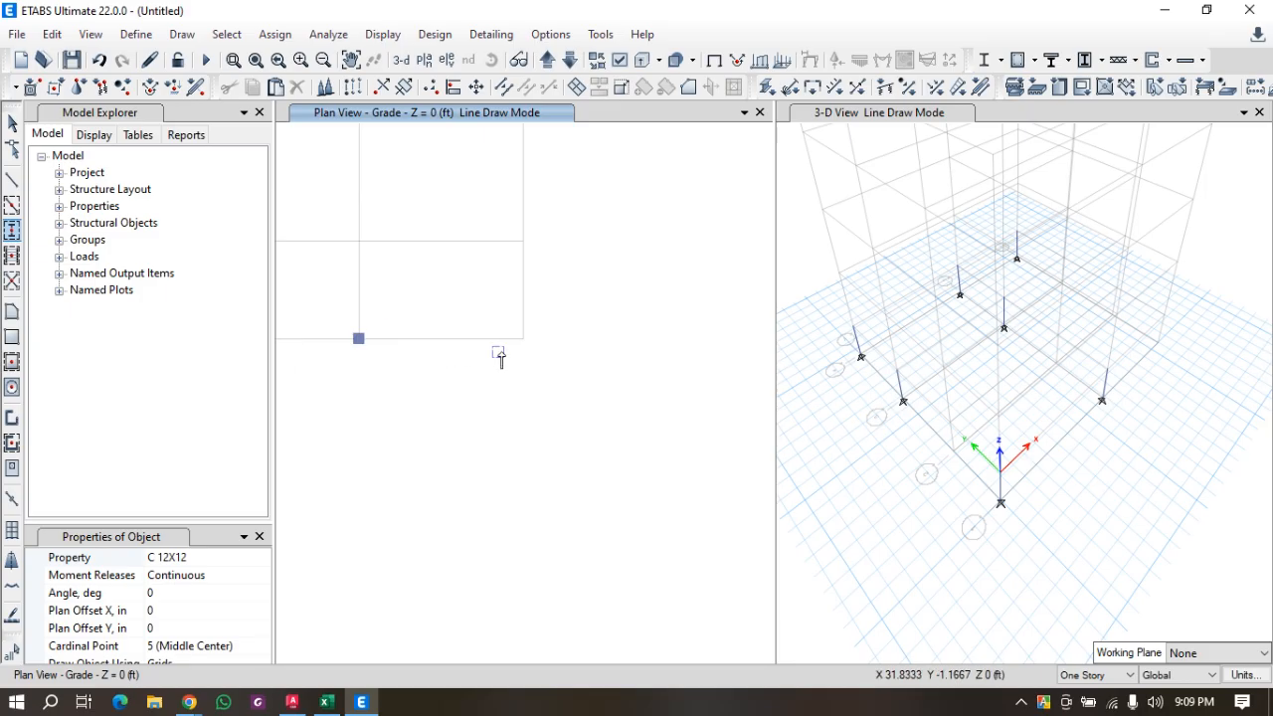
{"action": "left_click", "coordinate": [572, 396]}
{"action": "left_click", "coordinate": [577, 318]}
Switch to AutoCAD, examine the column positions on the floor plan and return to ETABS.
{"action": "left_click", "coordinate": [292, 702]}
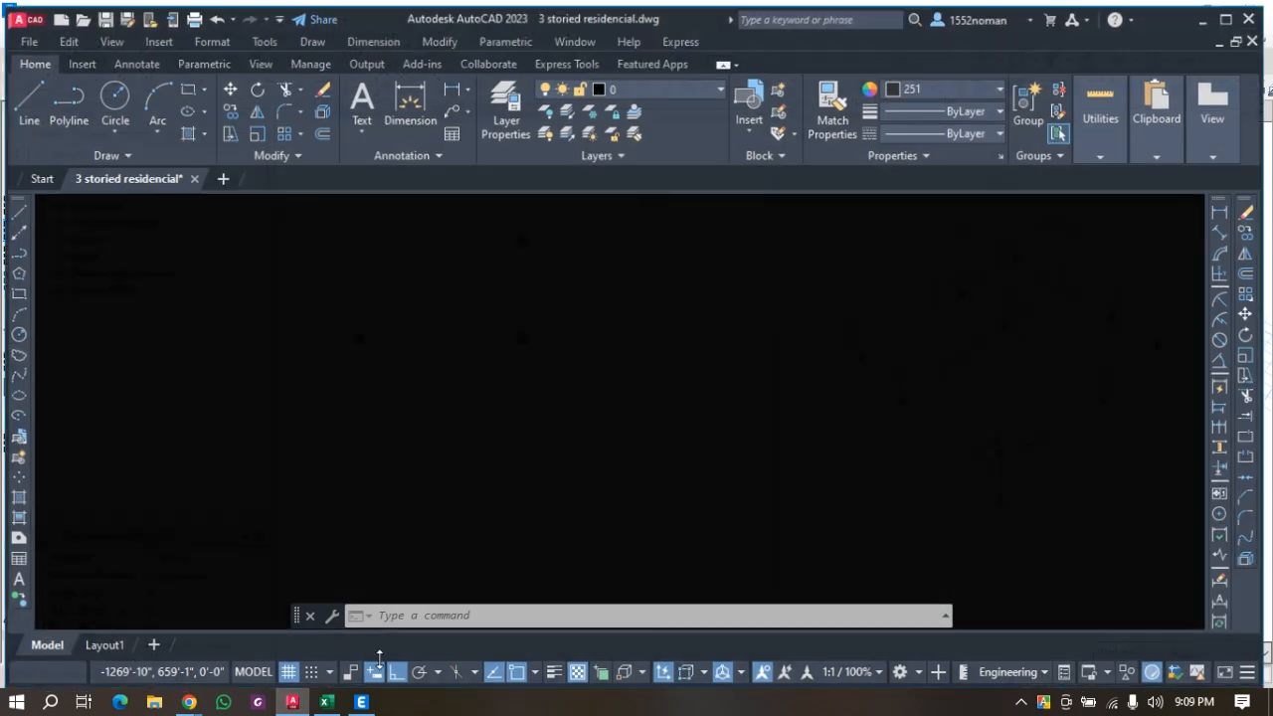
{"action": "scroll", "coordinate": [580, 458], "scroll_direction": "down", "scroll_amount": 2}
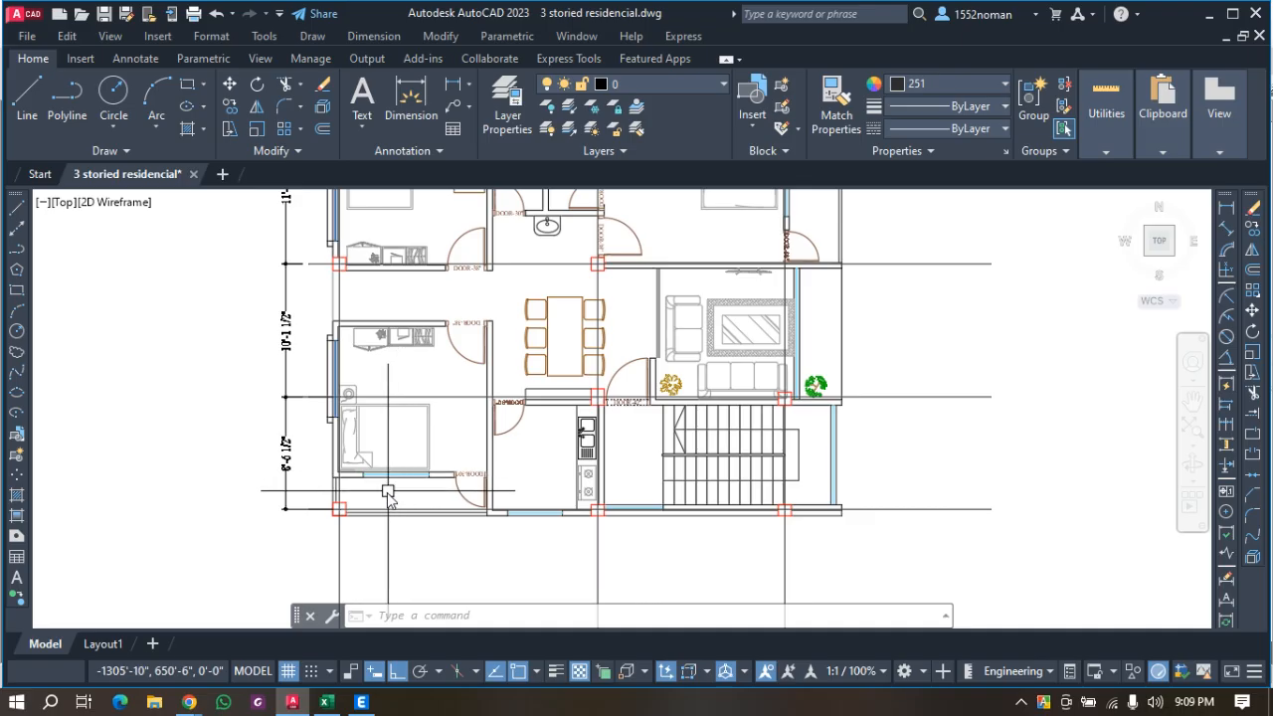
{"action": "scroll", "coordinate": [390, 497], "scroll_direction": "down", "scroll_amount": 2}
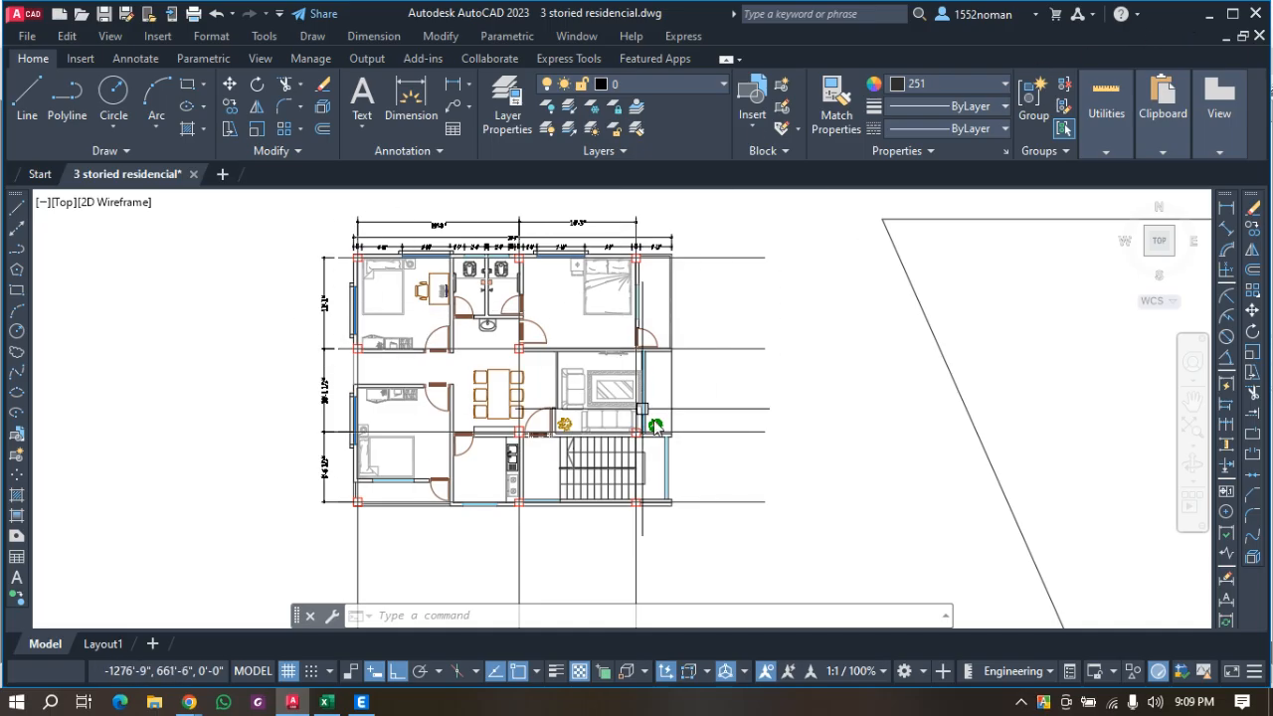
{"action": "left_click", "coordinate": [1220, 105]}
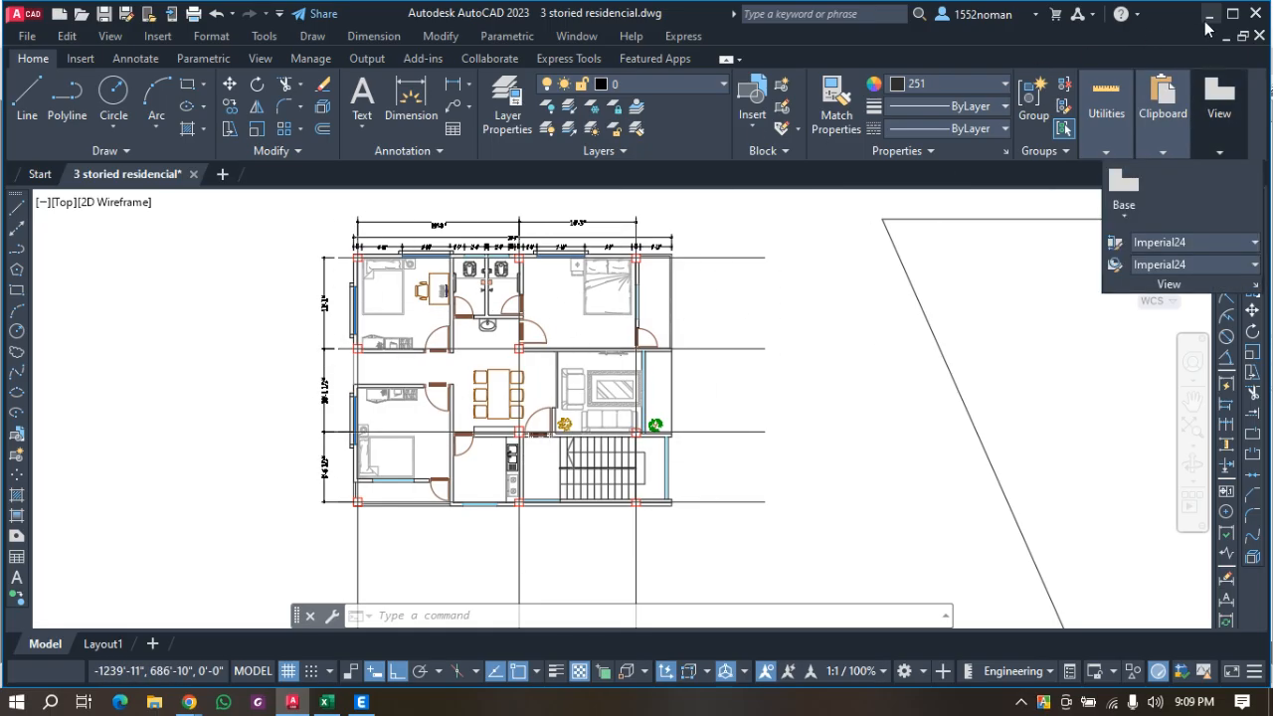
{"action": "left_click", "coordinate": [1210, 16]}
Draw a C 12X12 column at grid point B2 on the Grade plan.
{"action": "scroll", "coordinate": [537, 347], "scroll_direction": "up", "scroll_amount": 4}
{"action": "scroll", "coordinate": [540, 289], "scroll_direction": "down", "scroll_amount": 1}
{"action": "left_click_drag", "start_coordinate": [540, 289], "coordinate": [620, 389]}
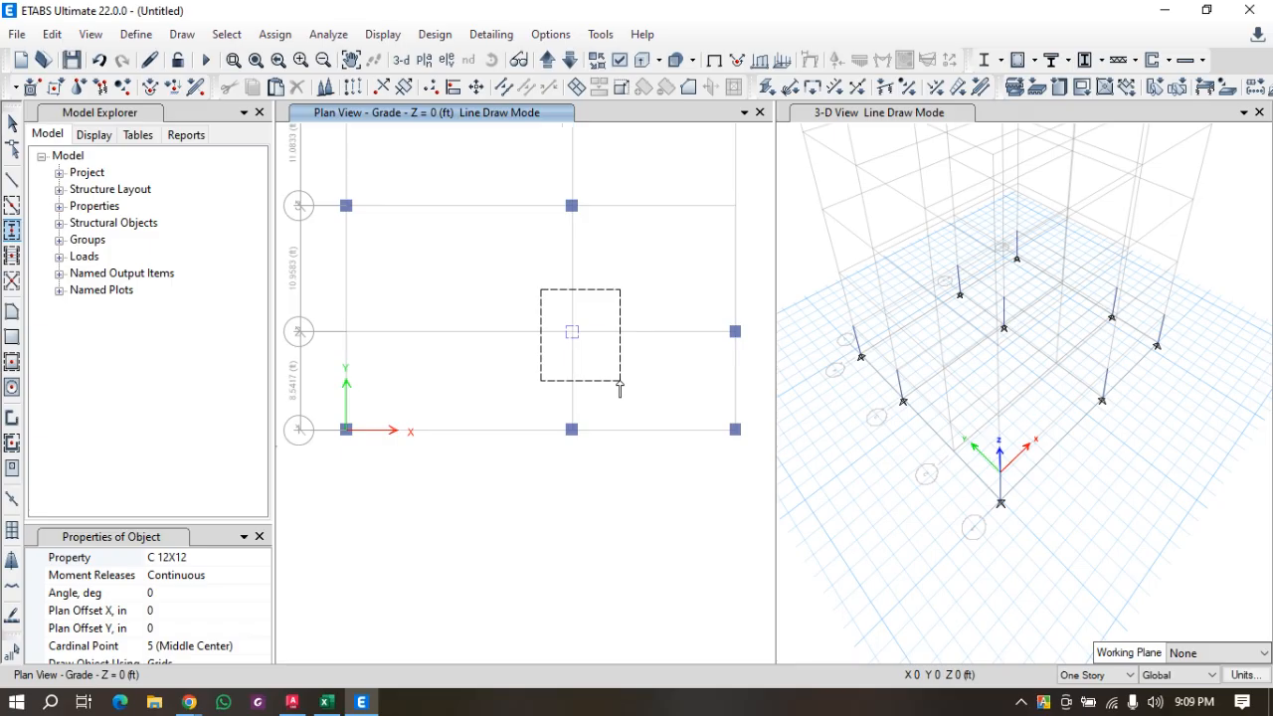
{"action": "left_click_drag", "start_coordinate": [620, 389], "coordinate": [620, 389]}
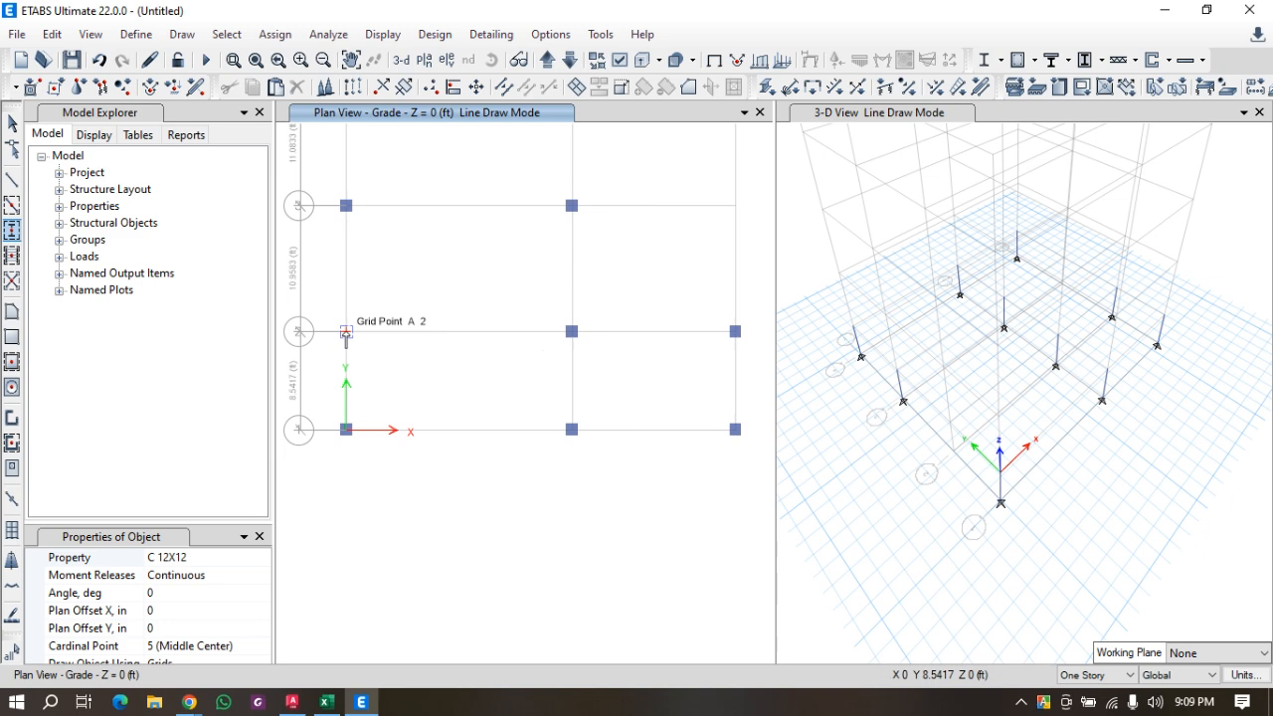
Examine the Grade plan around grid points A2 and C3 to check the column layout.
{"action": "scroll", "coordinate": [432, 362], "scroll_direction": "down", "scroll_amount": 3}
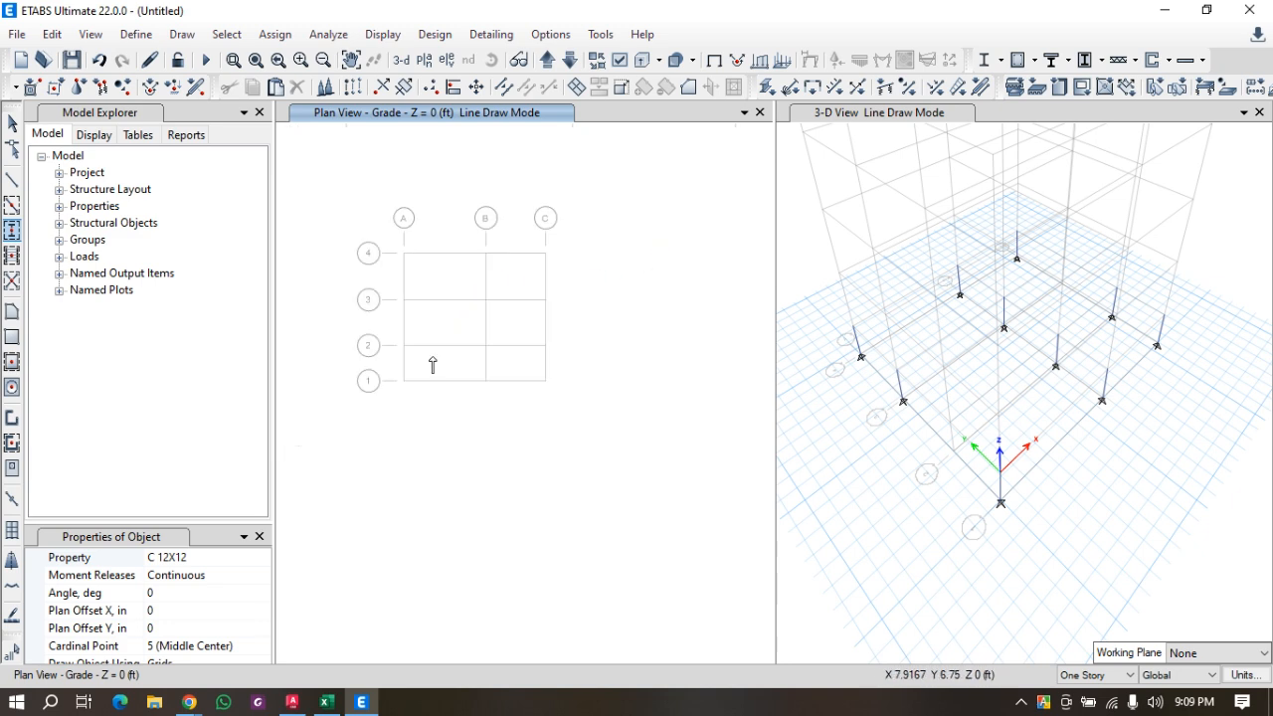
{"action": "scroll", "coordinate": [431, 364], "scroll_direction": "up", "scroll_amount": 3}
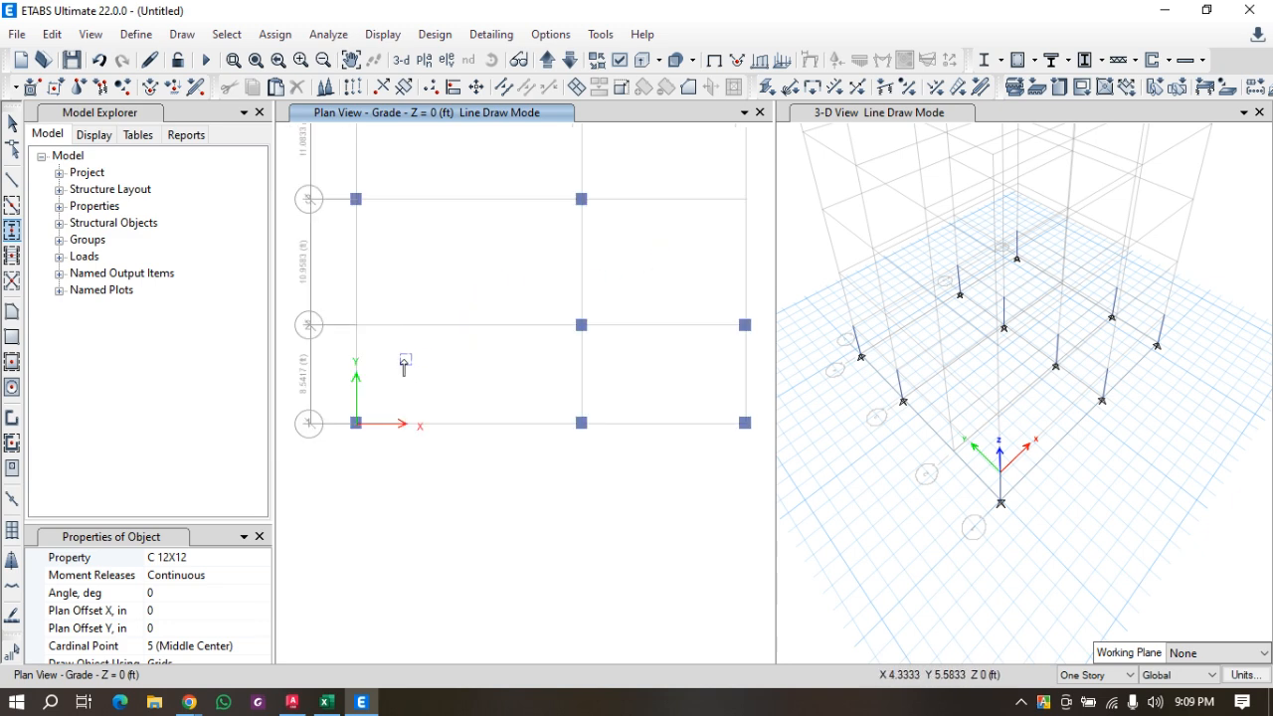
{"action": "scroll", "coordinate": [366, 362], "scroll_direction": "down", "scroll_amount": 3}
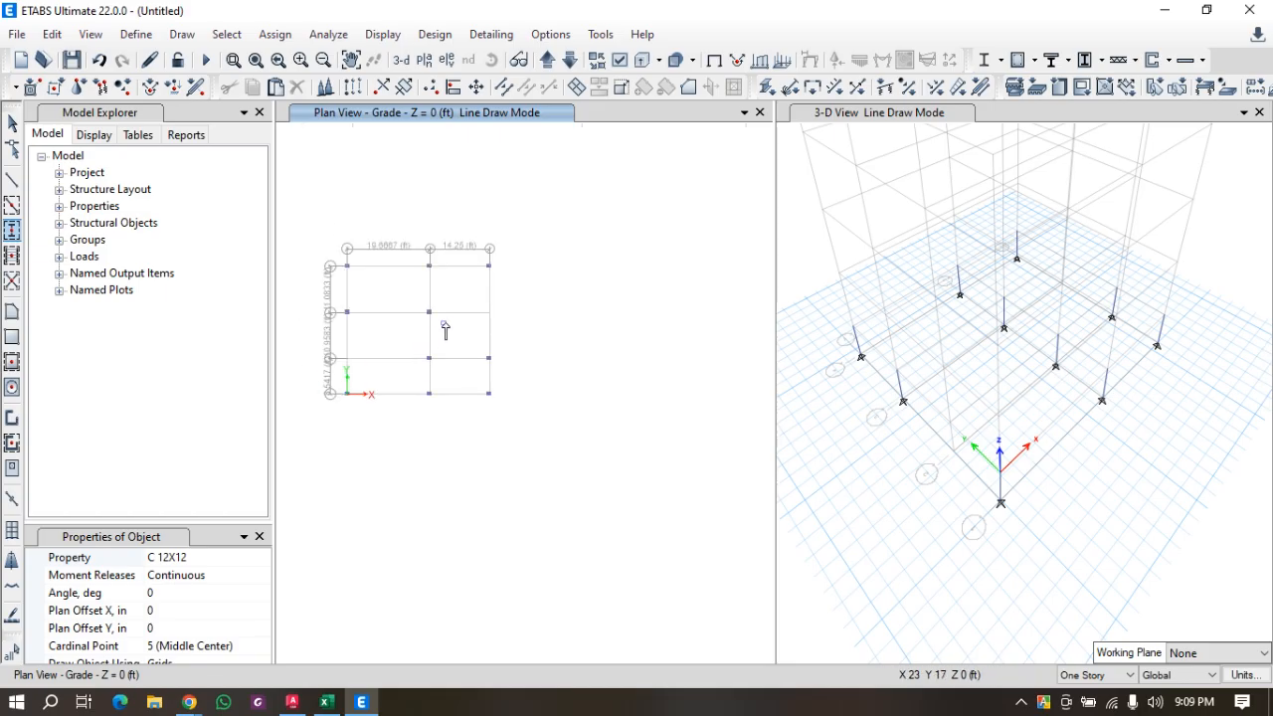
{"action": "scroll", "coordinate": [445, 336], "scroll_direction": "up", "scroll_amount": 3}
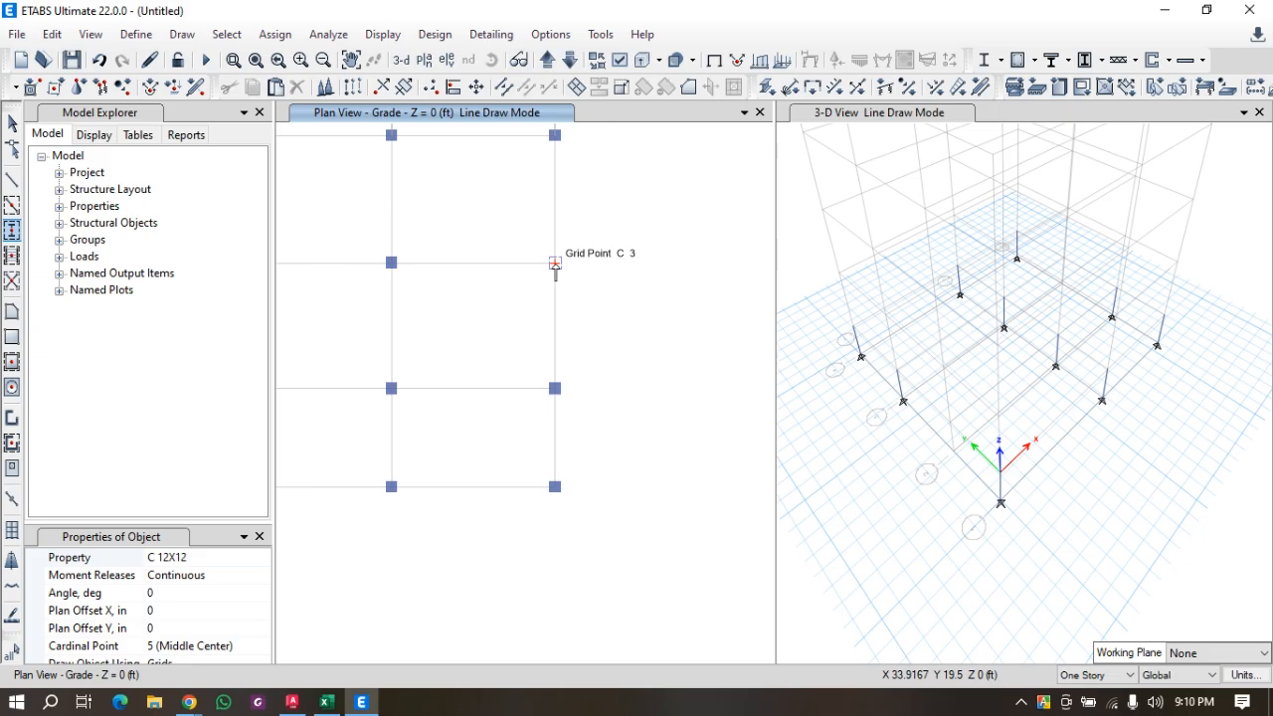
{"action": "scroll", "coordinate": [641, 348], "scroll_direction": "down", "scroll_amount": 3}
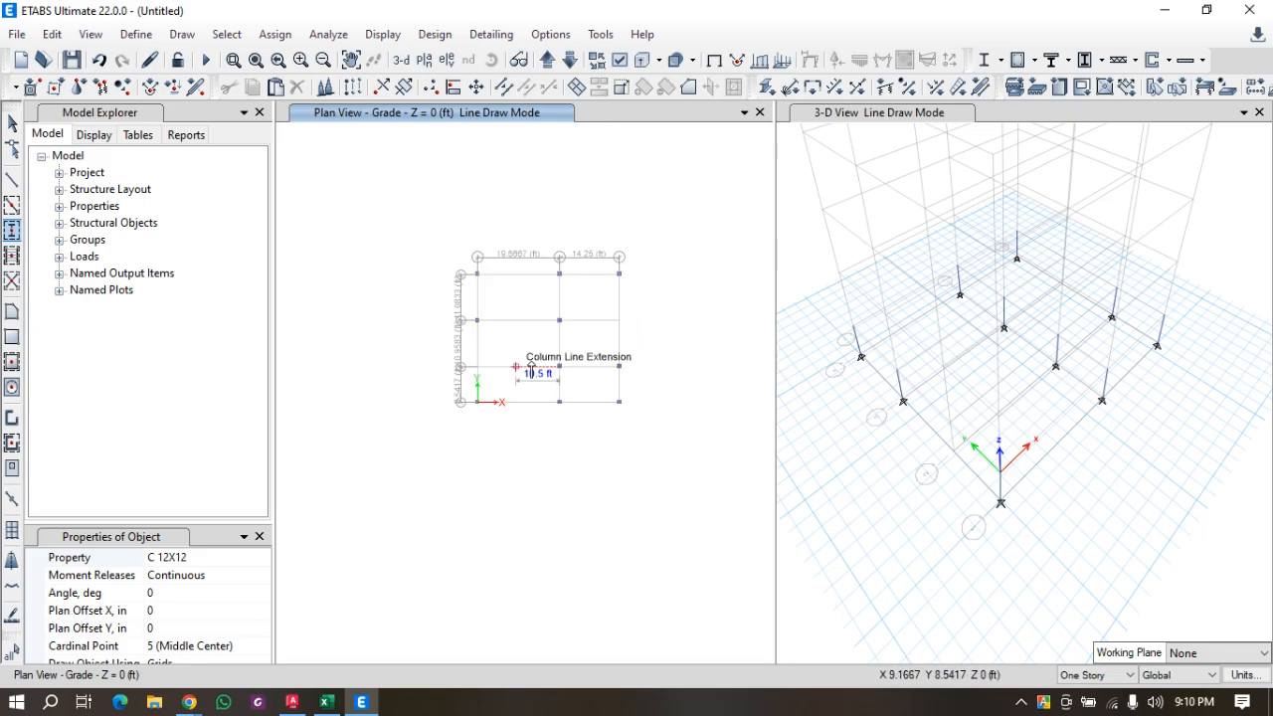
{"action": "scroll", "coordinate": [443, 429], "scroll_direction": "up", "scroll_amount": 2}
{"action": "scroll", "coordinate": [347, 432], "scroll_direction": "down", "scroll_amount": 2}
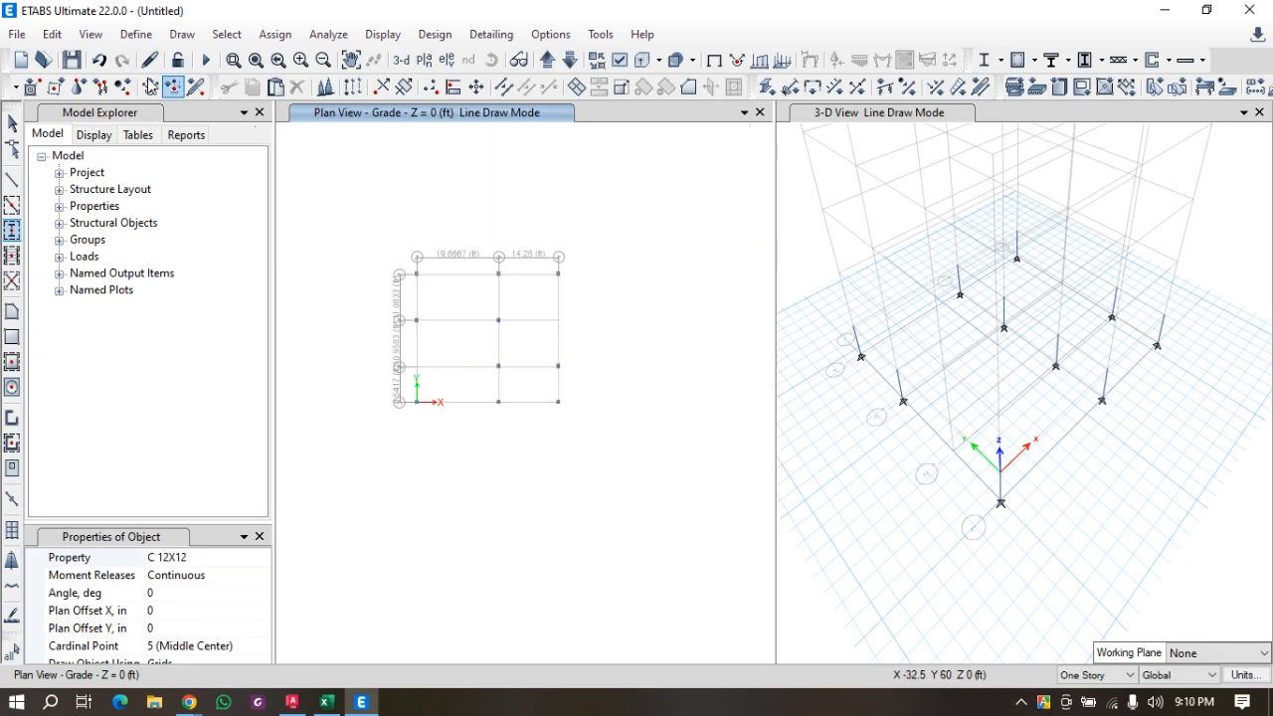
Save the model in the etabs folder under the file name 3 story building.
{"action": "left_click", "coordinate": [64, 63]}
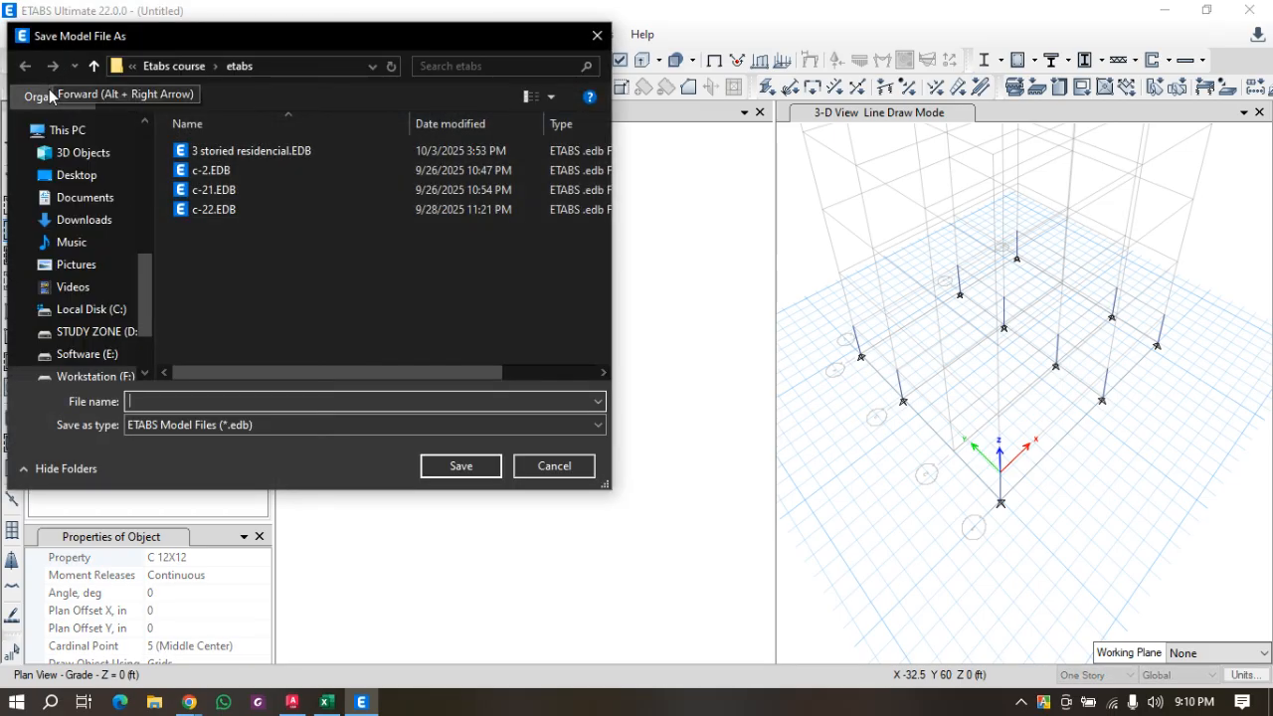
{"action": "type", "text": "3"}
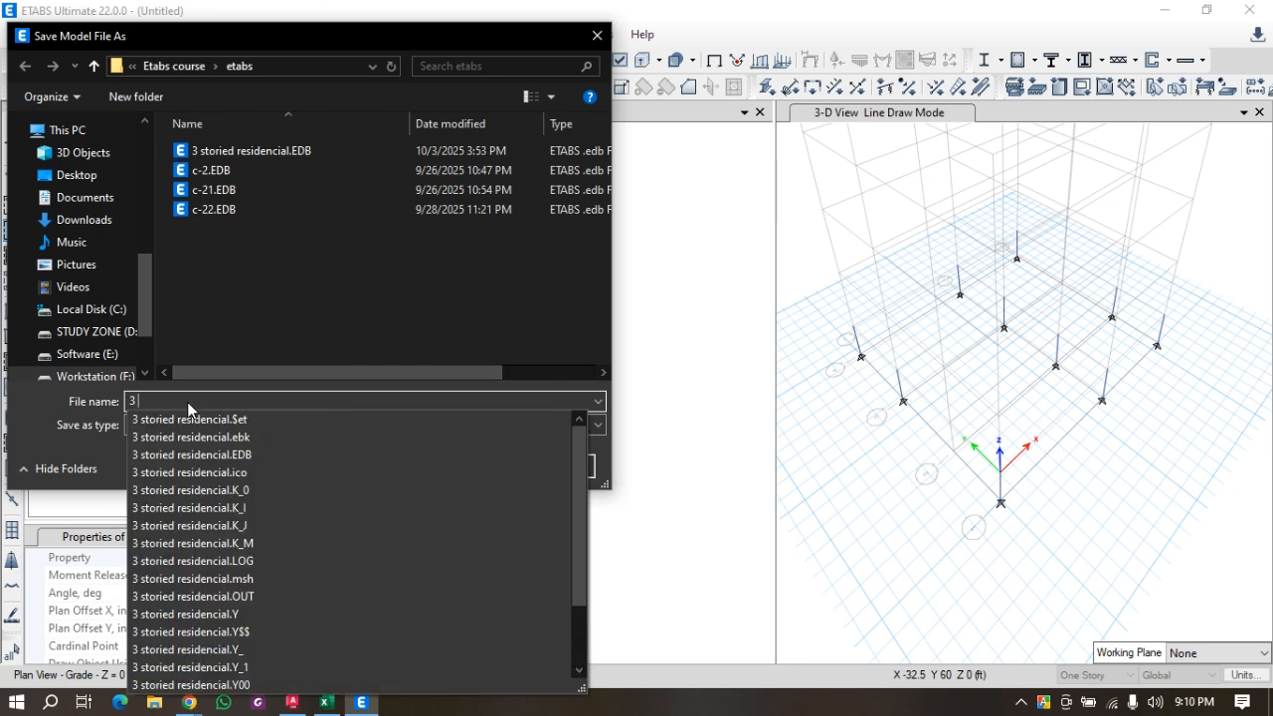
{"action": "type", "text": " story building"}
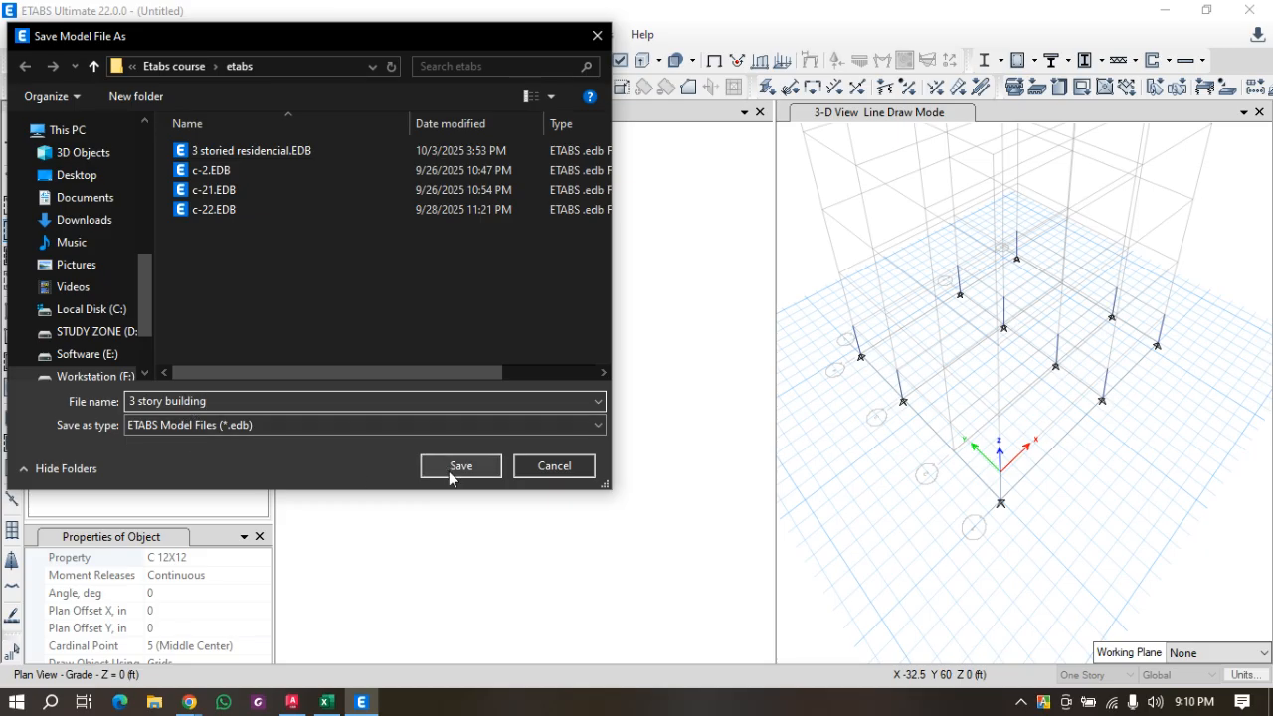
{"action": "left_click", "coordinate": [449, 471]}
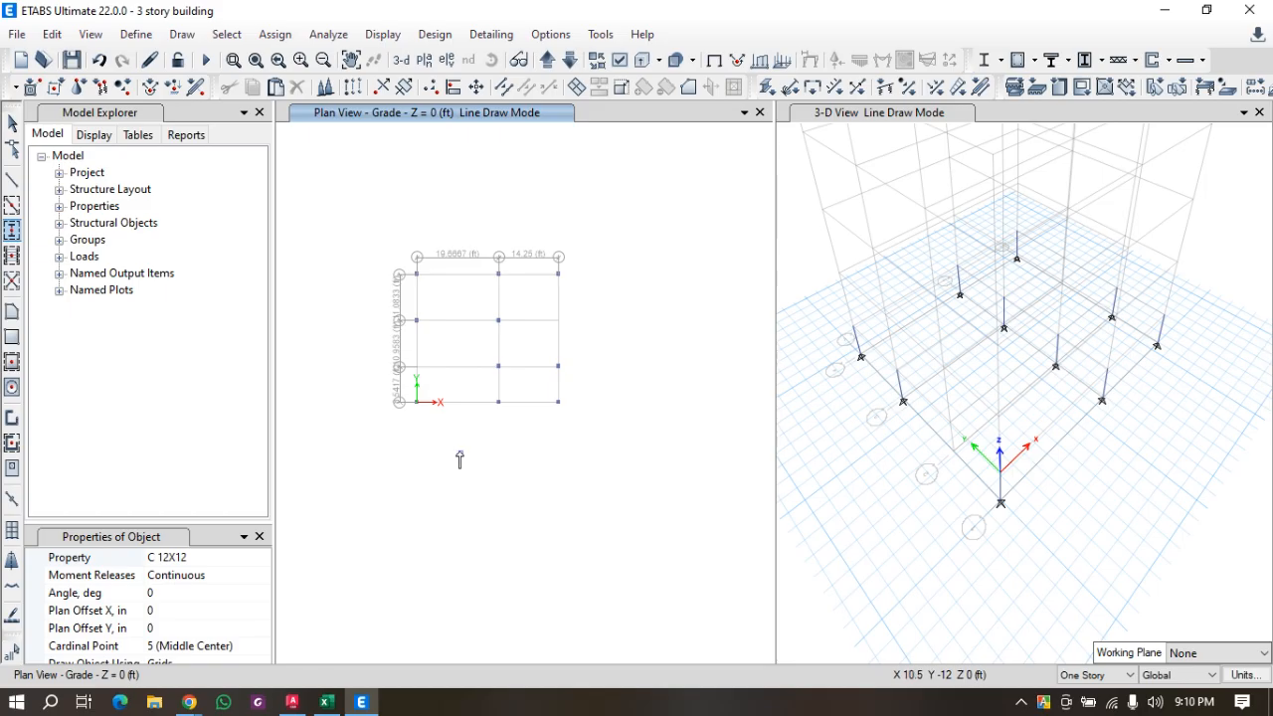
Draw a straight W8X31 frame beam from grid point A3 to A1 on the Grade plan.
{"action": "left_click", "coordinate": [14, 182]}
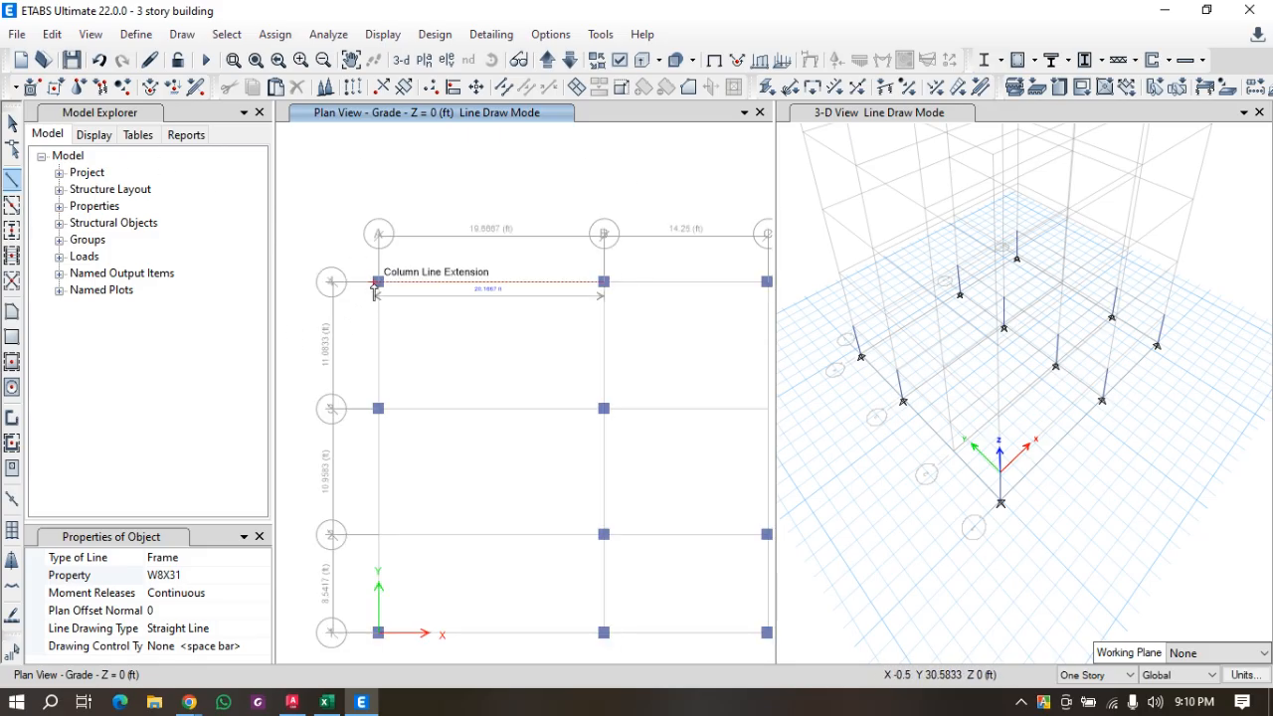
{"action": "scroll", "coordinate": [388, 407], "scroll_direction": "down", "scroll_amount": 2}
{"action": "scroll", "coordinate": [372, 405], "scroll_direction": "up", "scroll_amount": 2}
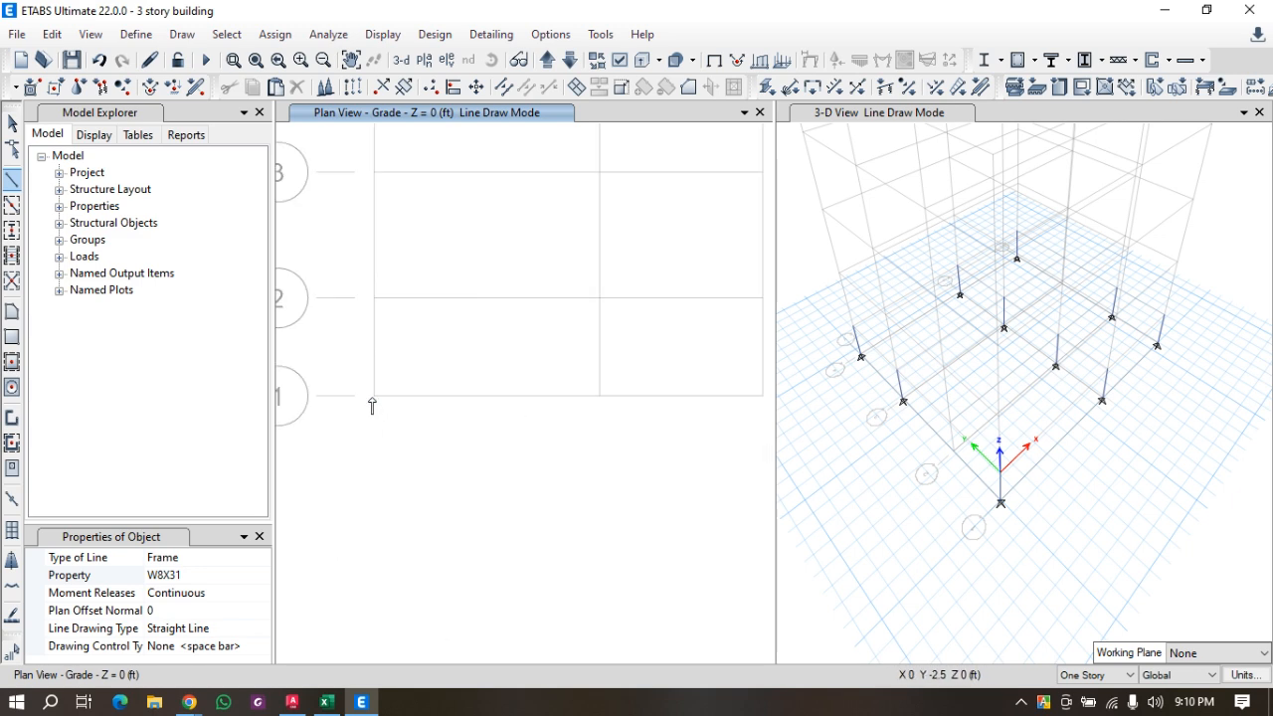
{"action": "left_click", "coordinate": [373, 172]}
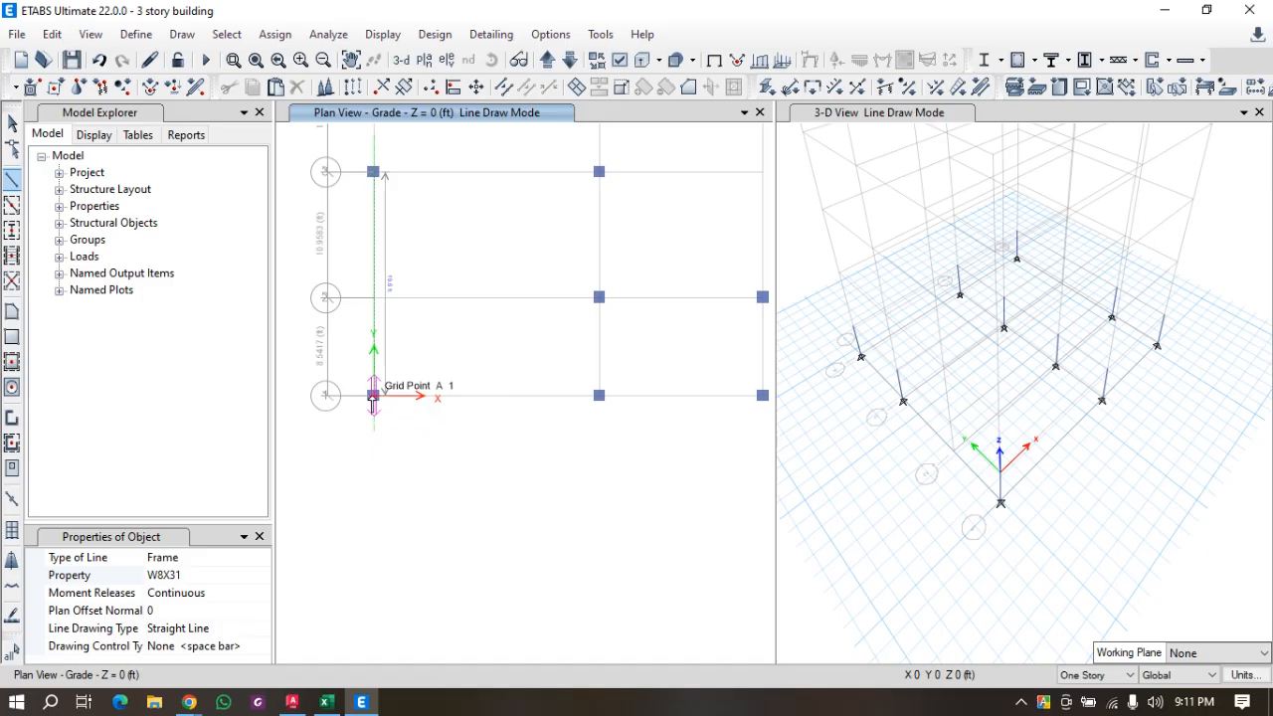
{"action": "left_click", "coordinate": [373, 396]}
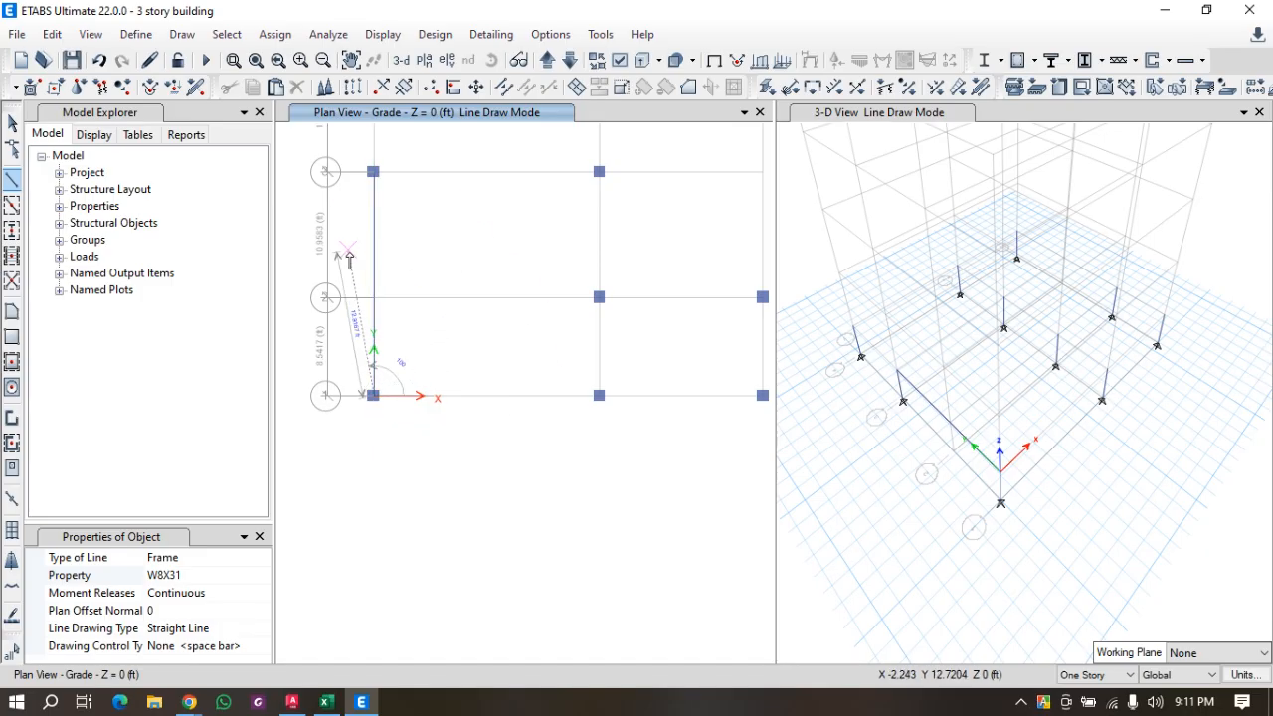
{"action": "key", "text": "Escape"}
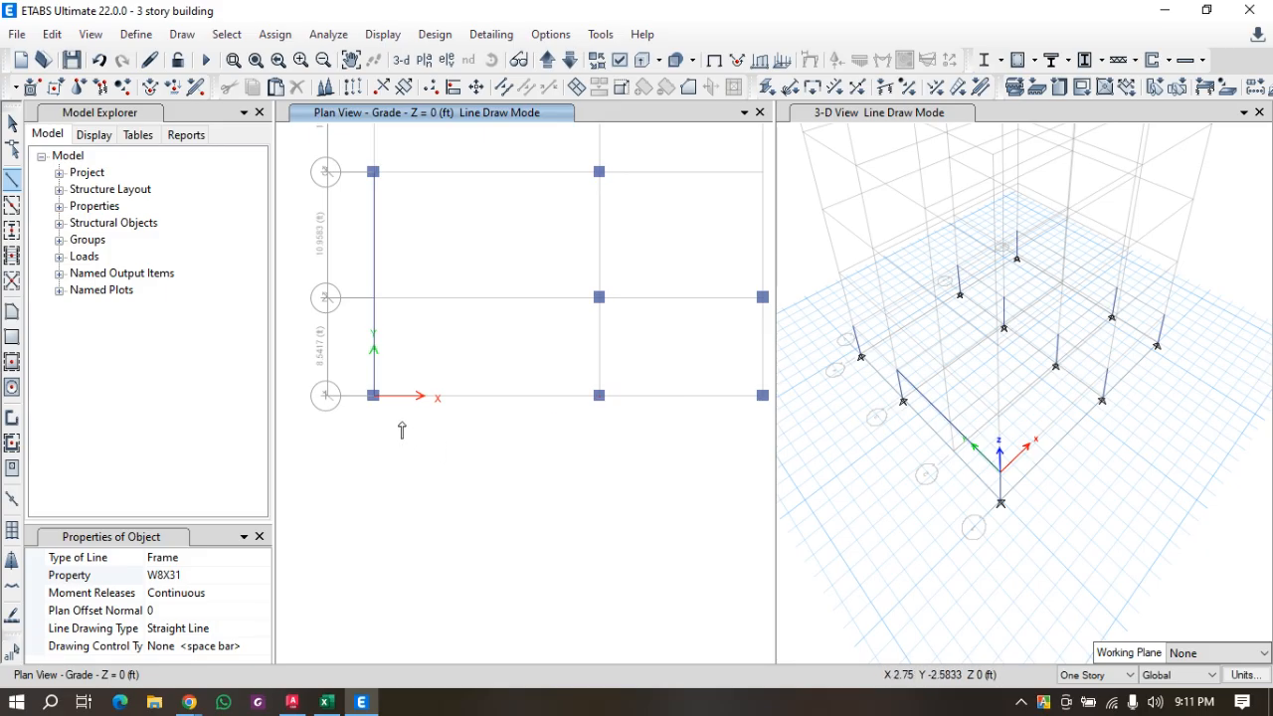
Draw a straight W8X31 frame beam from grid point C4 to C2 on the Grade plan.
{"action": "scroll", "coordinate": [422, 488], "scroll_direction": "down", "scroll_amount": 5}
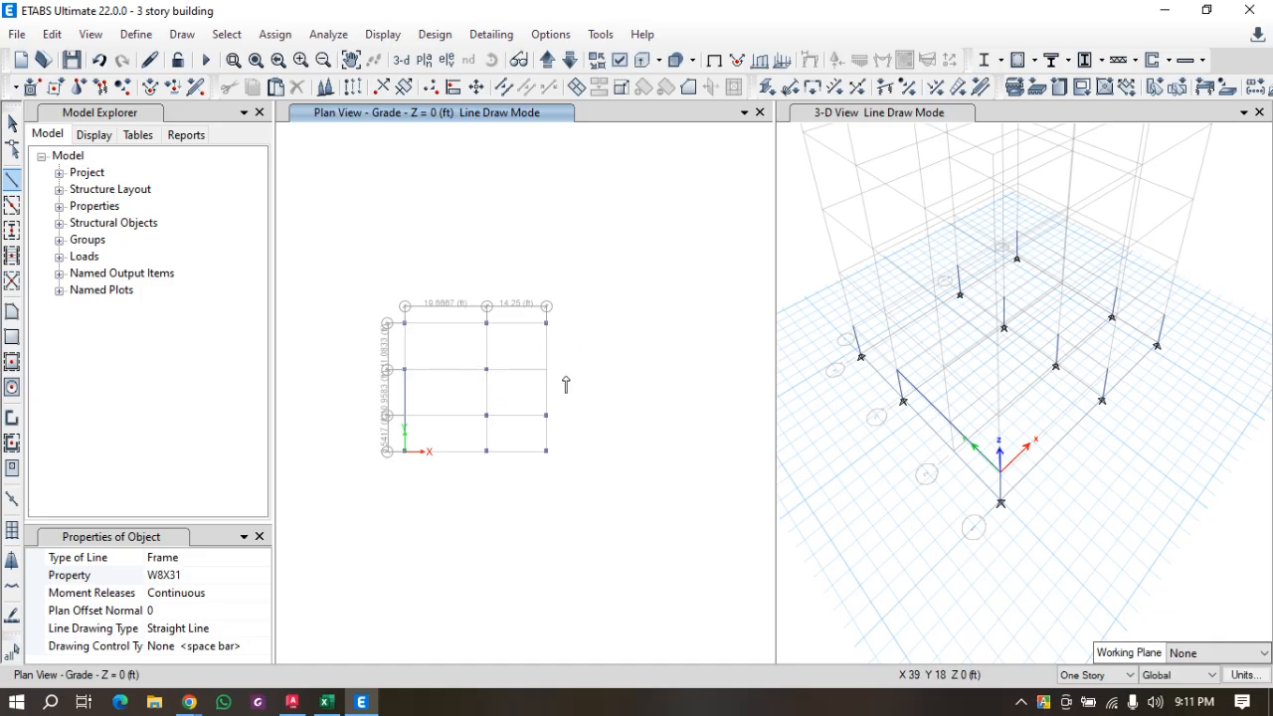
{"action": "scroll", "coordinate": [543, 363], "scroll_direction": "up", "scroll_amount": 4}
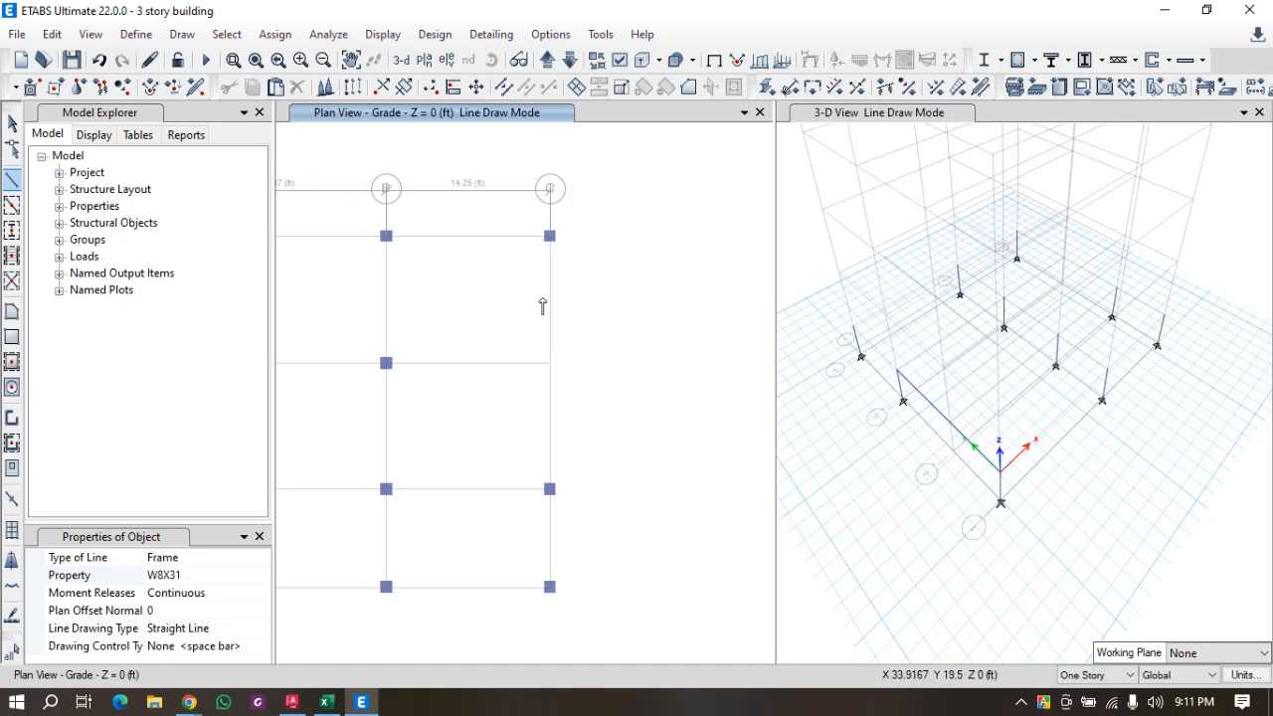
{"action": "left_click", "coordinate": [549, 237]}
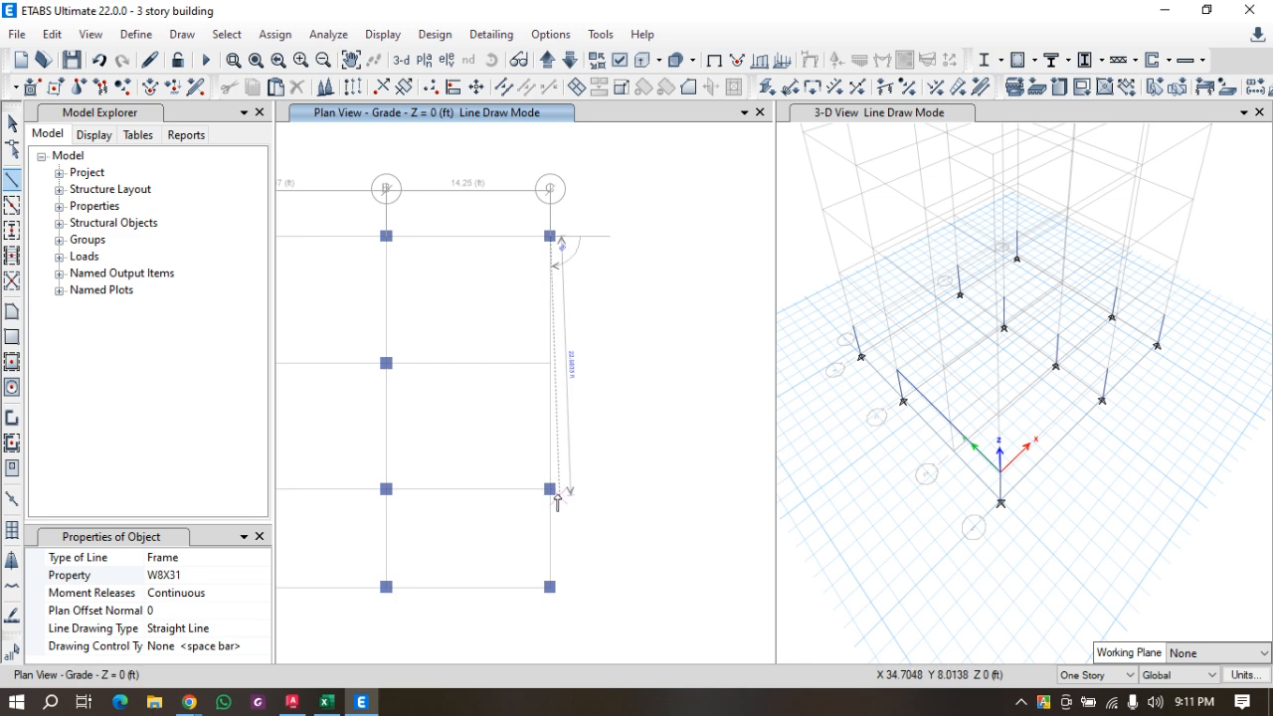
{"action": "double_click", "coordinate": [549, 489]}
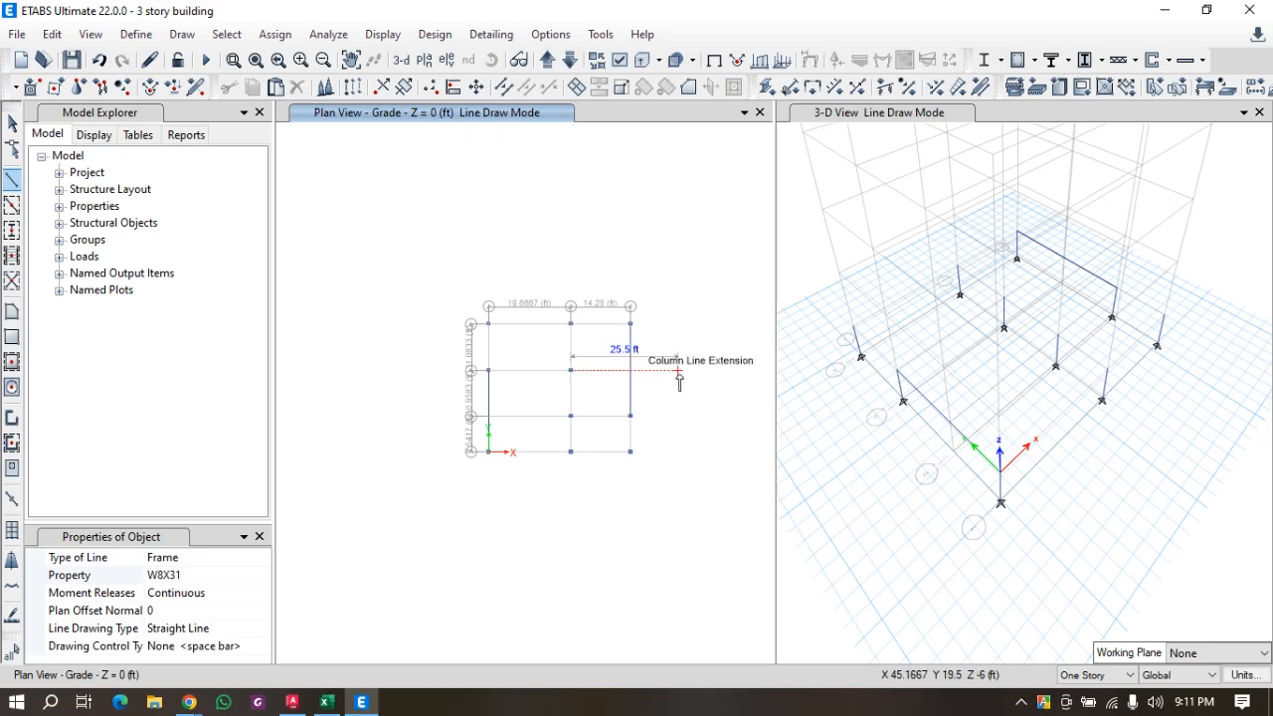
Undo the two W8X31 beams on grid lines A and C.
{"action": "left_click", "coordinate": [12, 204]}
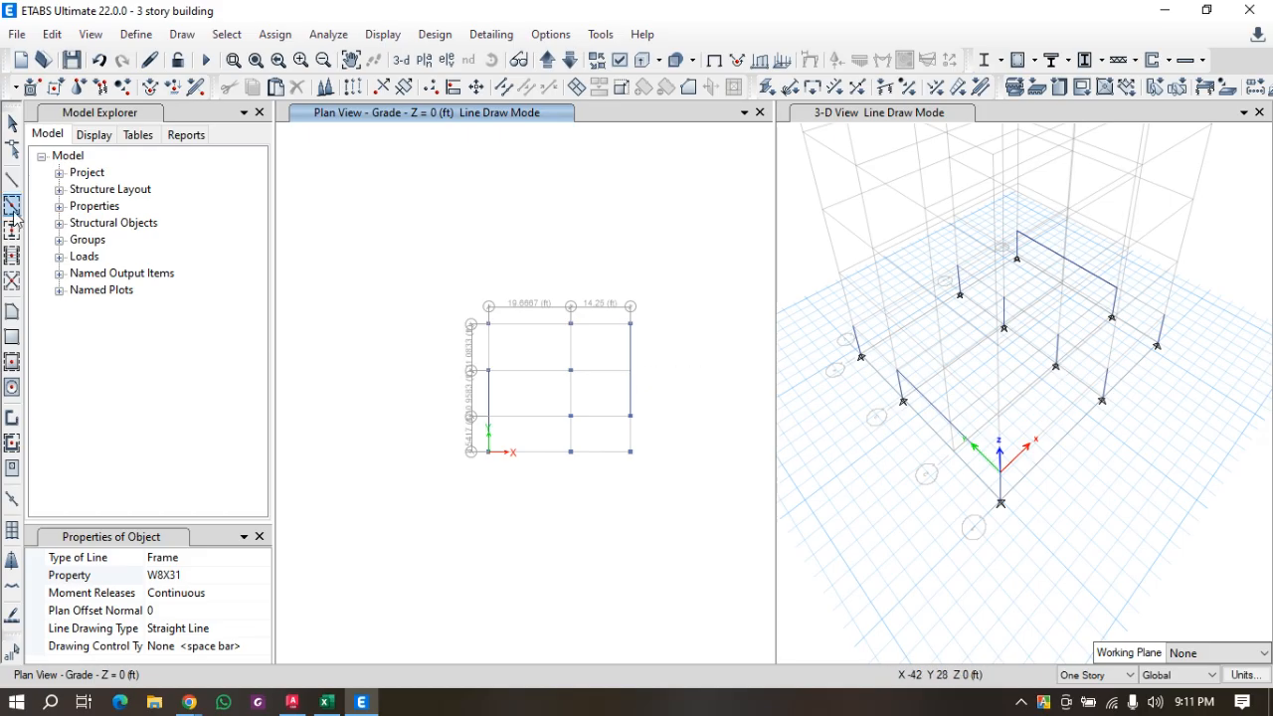
{"action": "left_click", "coordinate": [213, 575]}
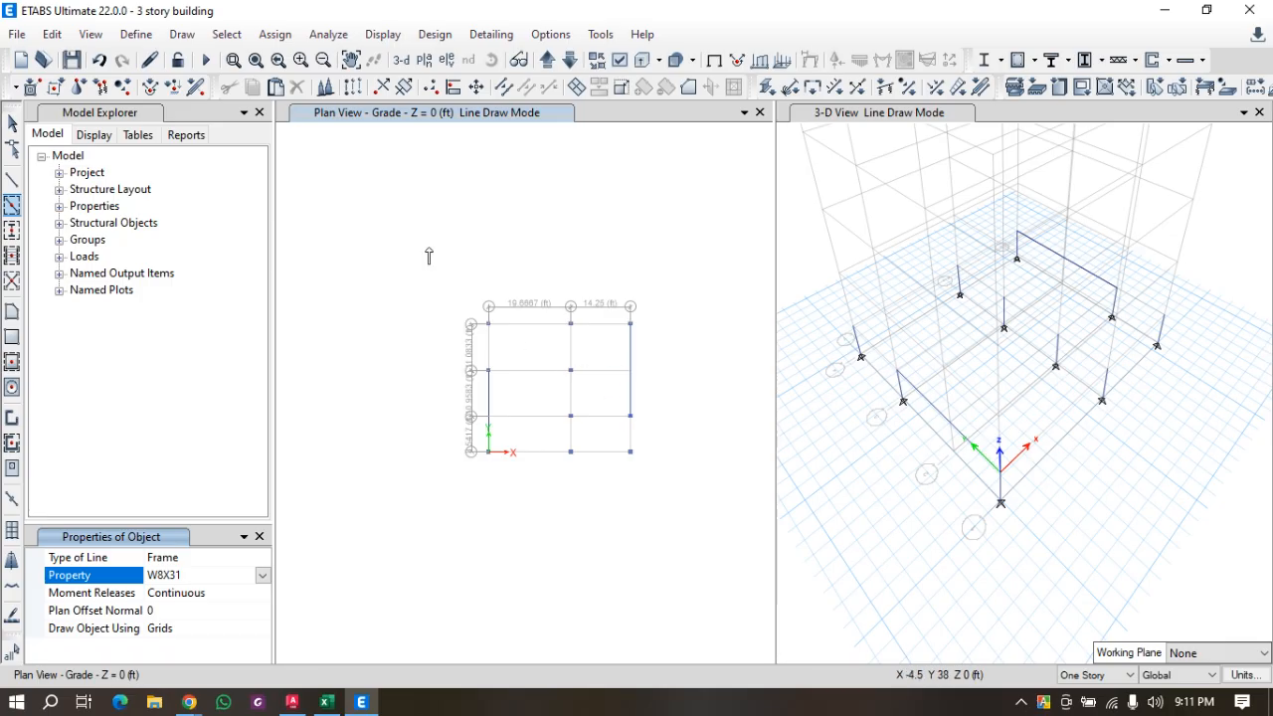
{"action": "left_click", "coordinate": [100, 60]}
{"action": "left_click", "coordinate": [101, 61]}
Try to quick-draw a GB 12X15 beam on grid line A from A3 towards A1, and undo it.
{"action": "left_click", "coordinate": [200, 575]}
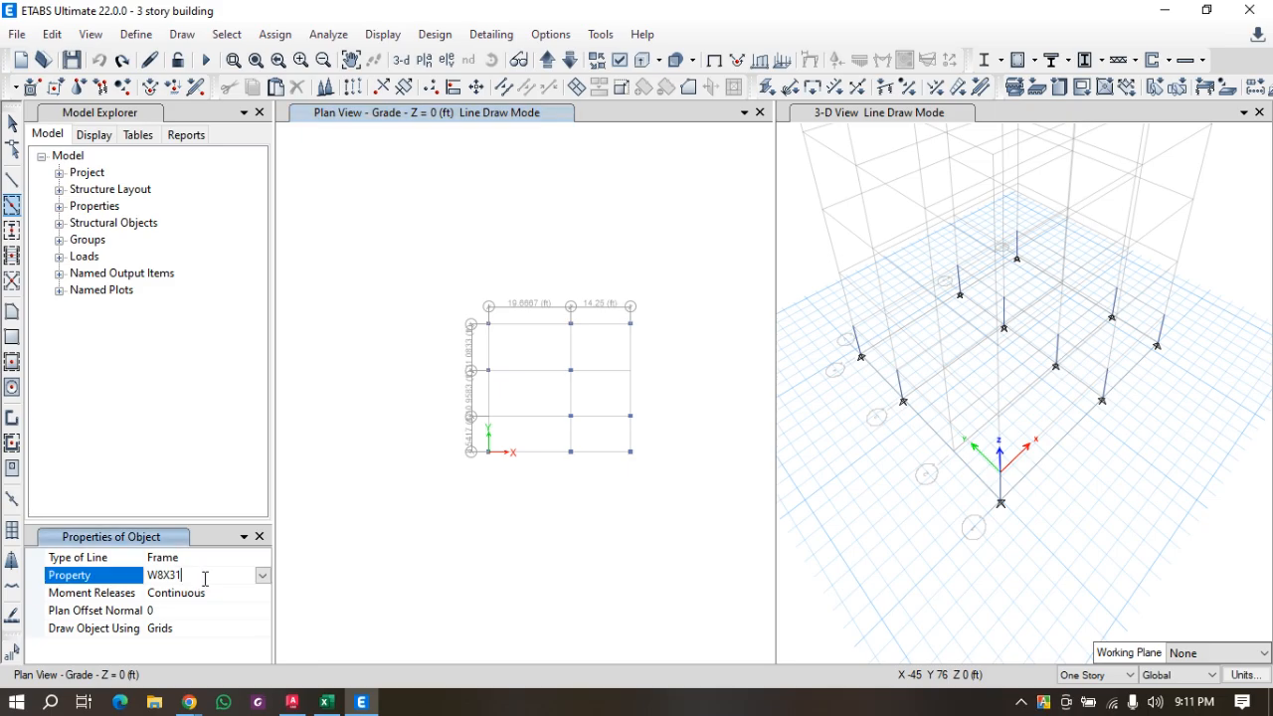
{"action": "left_click", "coordinate": [262, 577]}
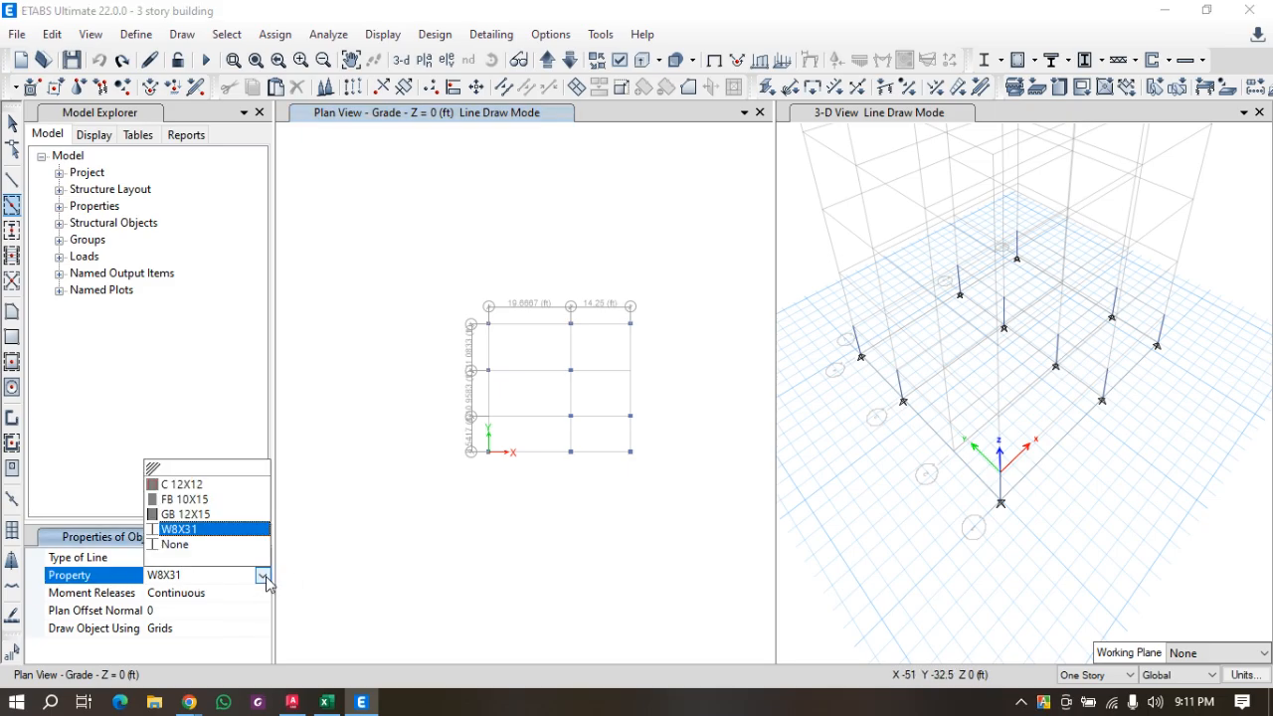
{"action": "left_click", "coordinate": [209, 515]}
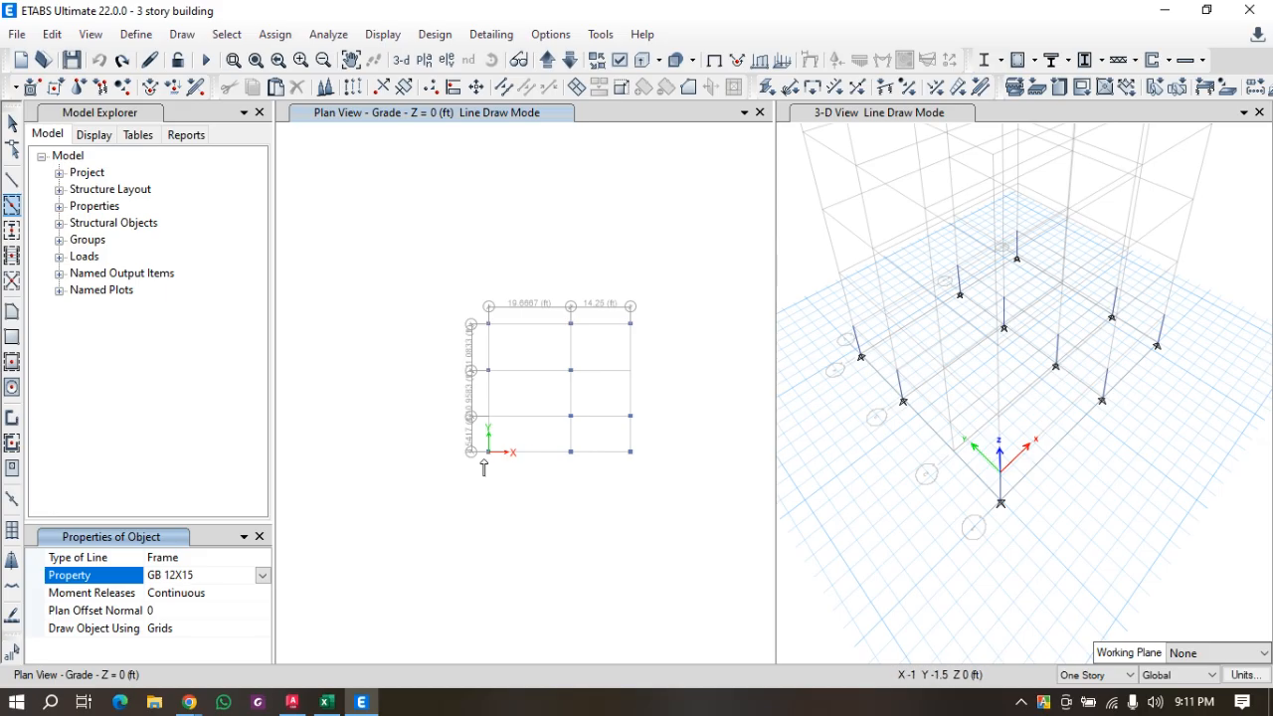
{"action": "scroll", "coordinate": [506, 503], "scroll_direction": "up", "scroll_amount": 3}
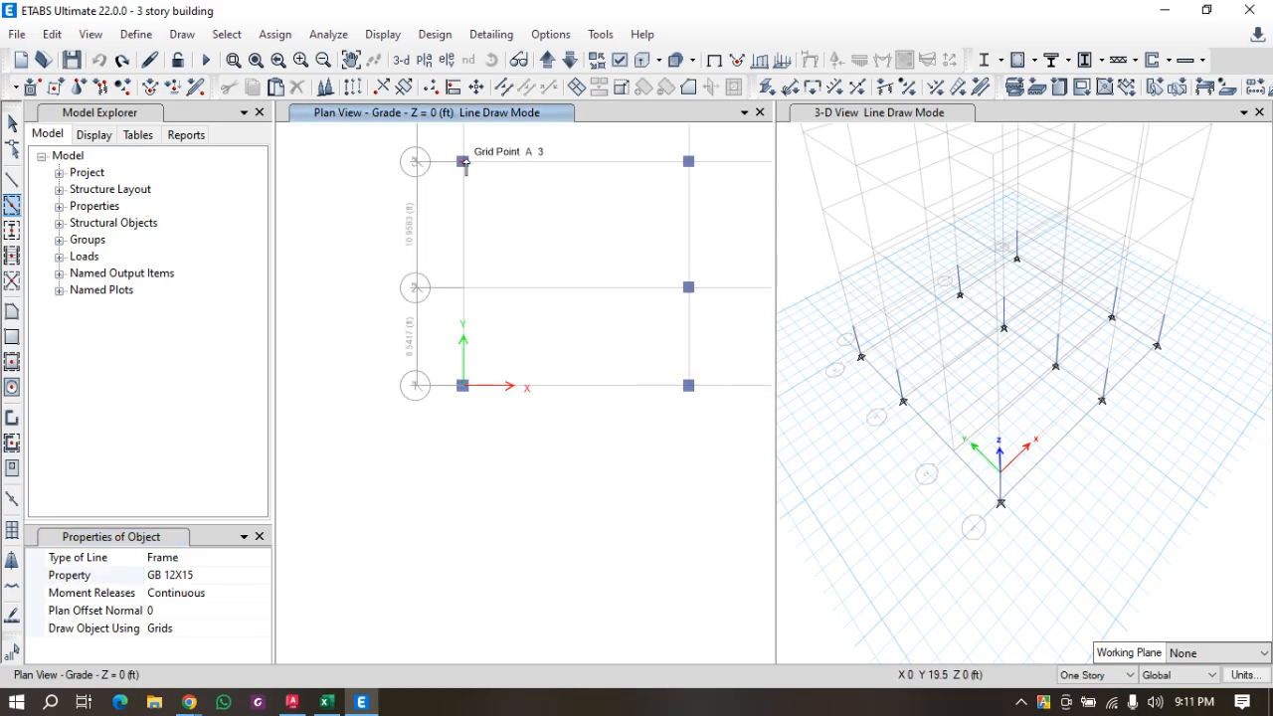
{"action": "left_click", "coordinate": [463, 171]}
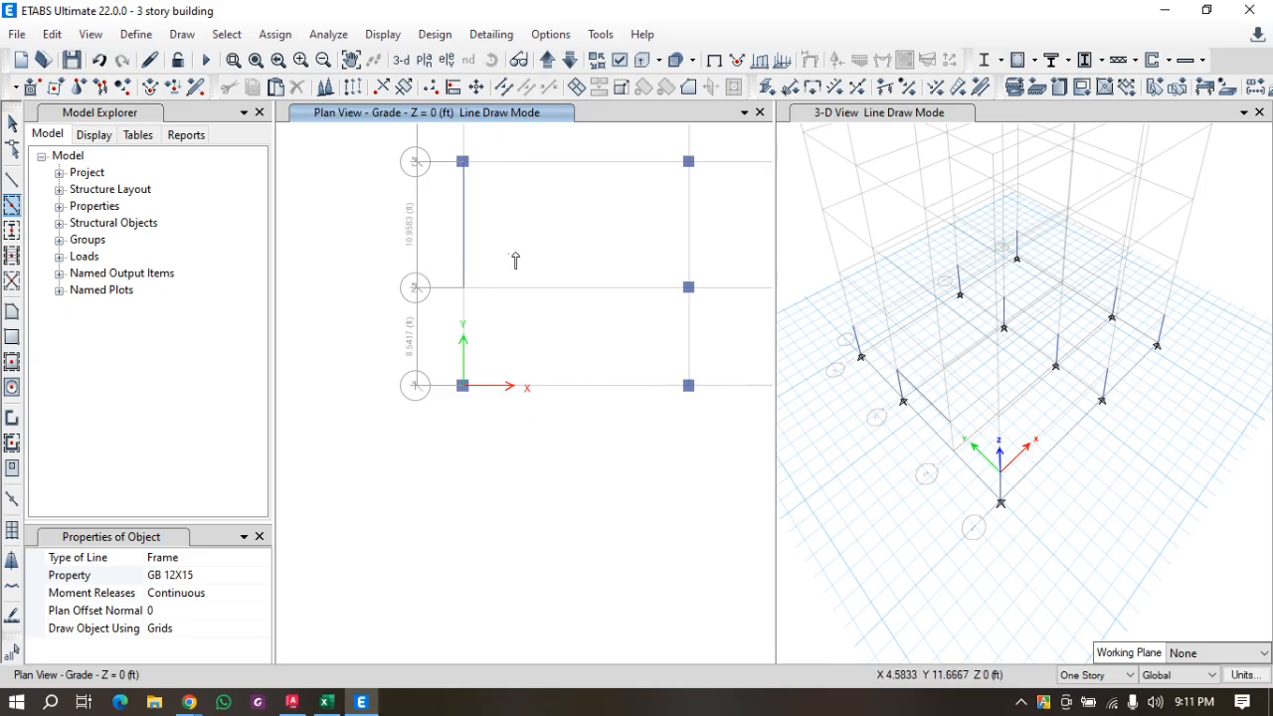
{"action": "left_click", "coordinate": [12, 206]}
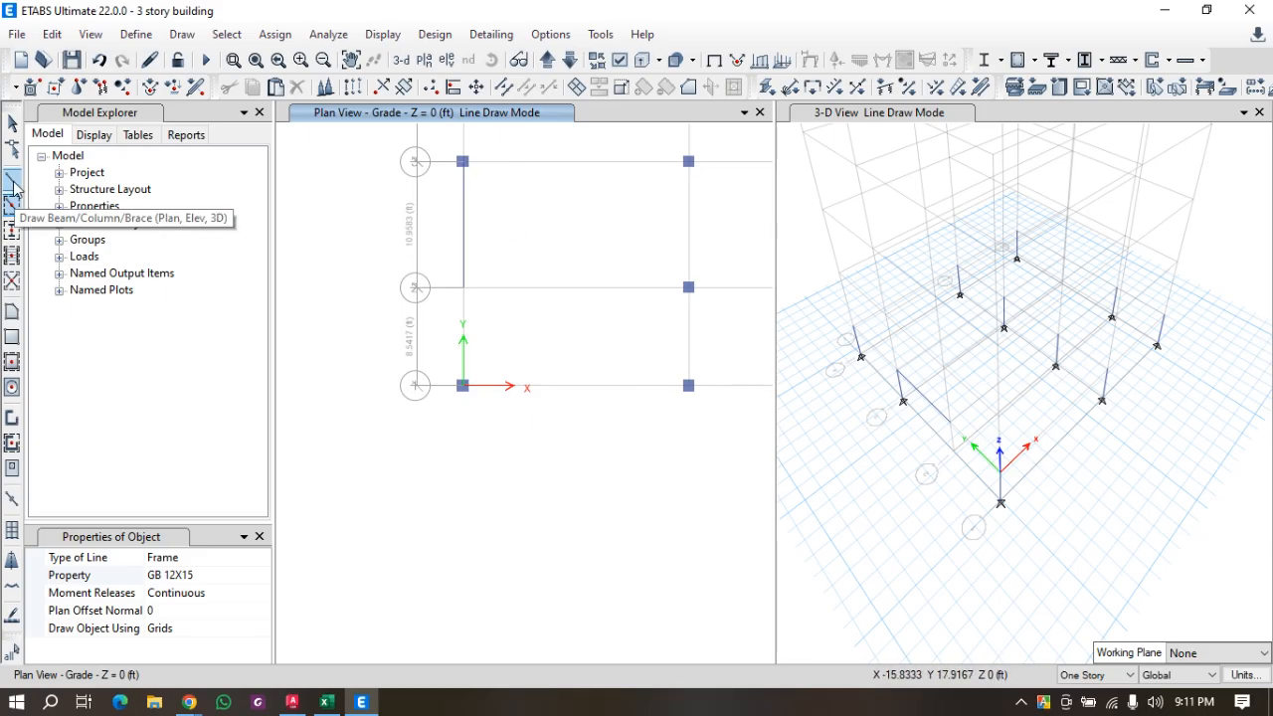
{"action": "left_click", "coordinate": [99, 62]}
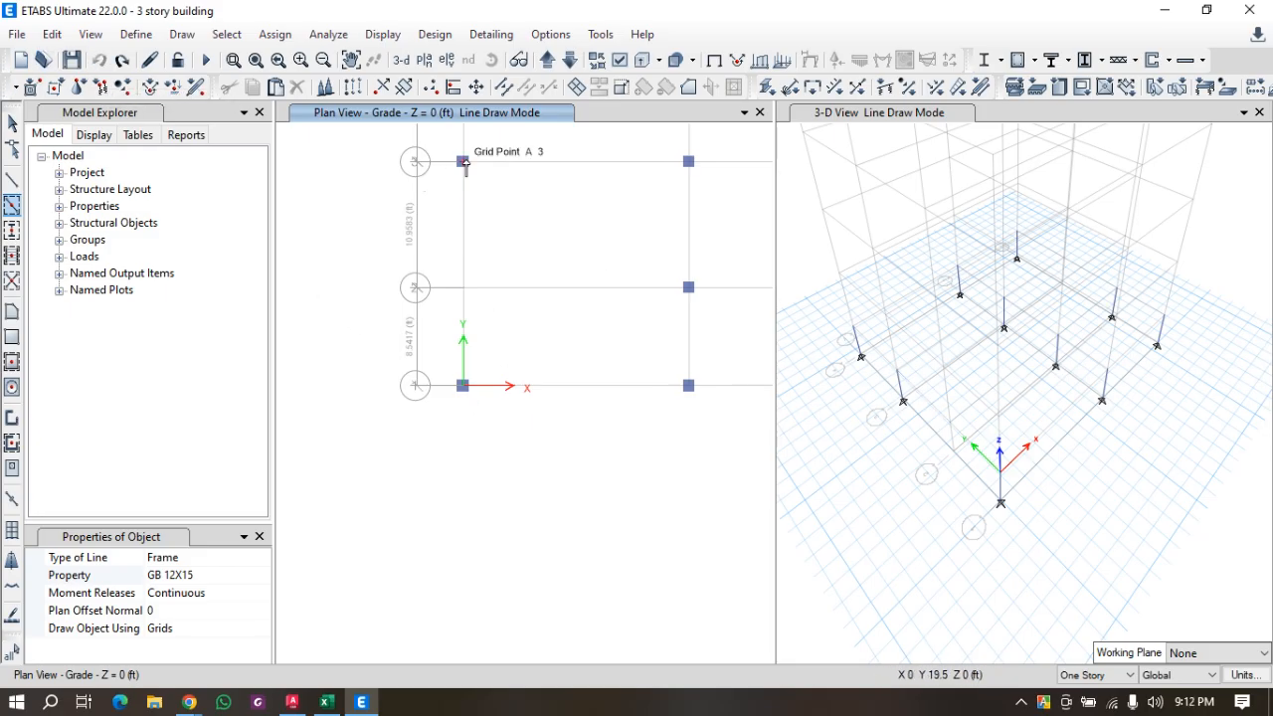
Draw a straight GB 12X15 grade beam point to point from grid point A3 to A1 on the Grade plan.
{"action": "left_click", "coordinate": [12, 179]}
{"action": "left_click", "coordinate": [195, 579]}
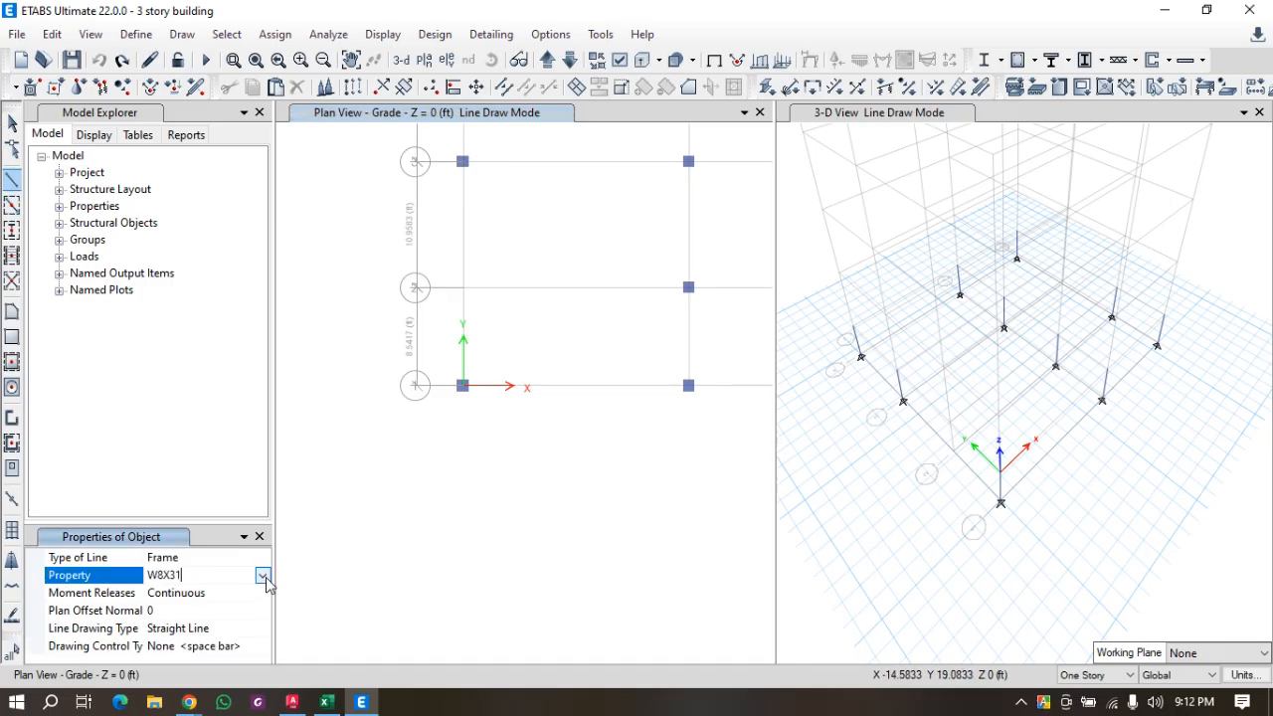
{"action": "left_click", "coordinate": [262, 575]}
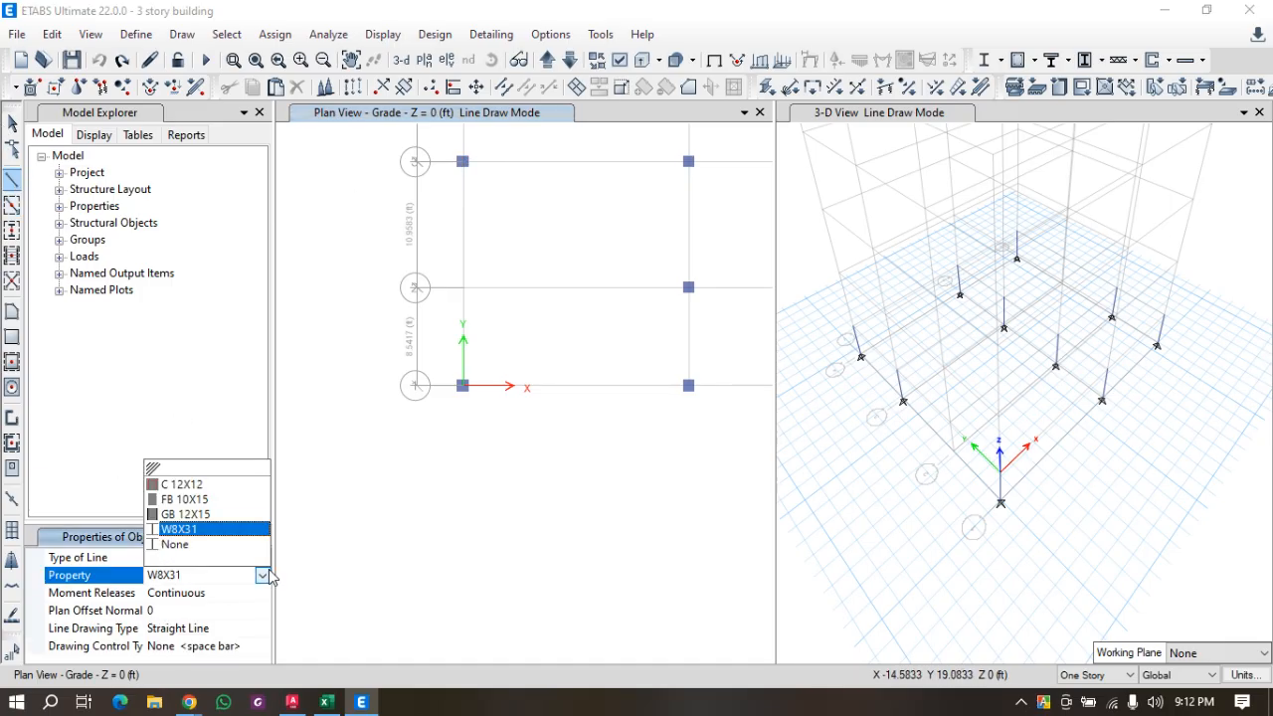
{"action": "left_click", "coordinate": [185, 515]}
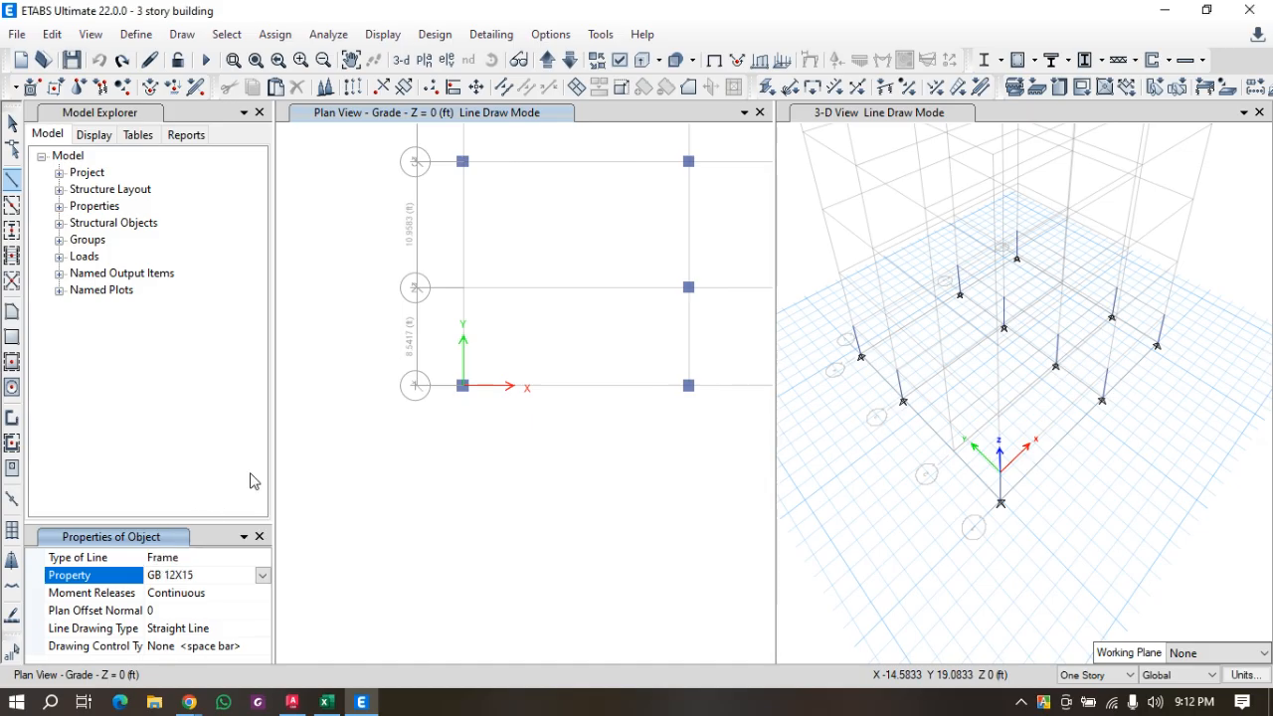
{"action": "left_click", "coordinate": [461, 162]}
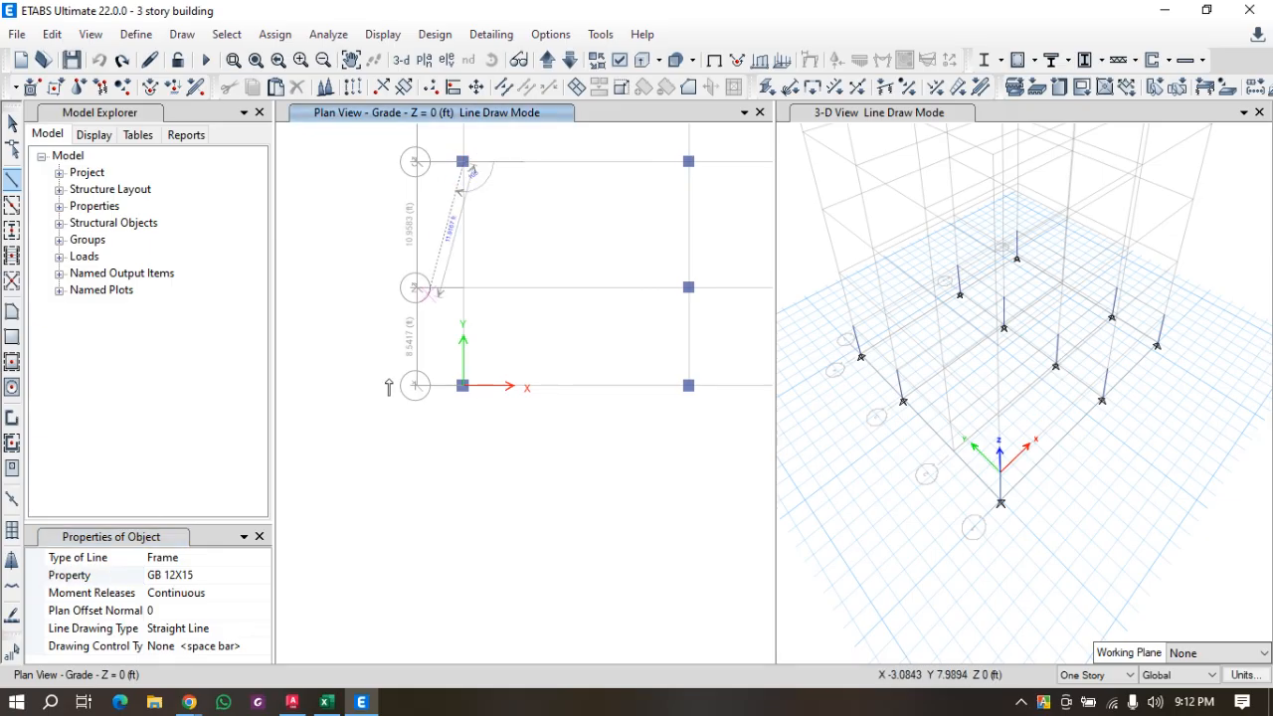
{"action": "left_click", "coordinate": [463, 388]}
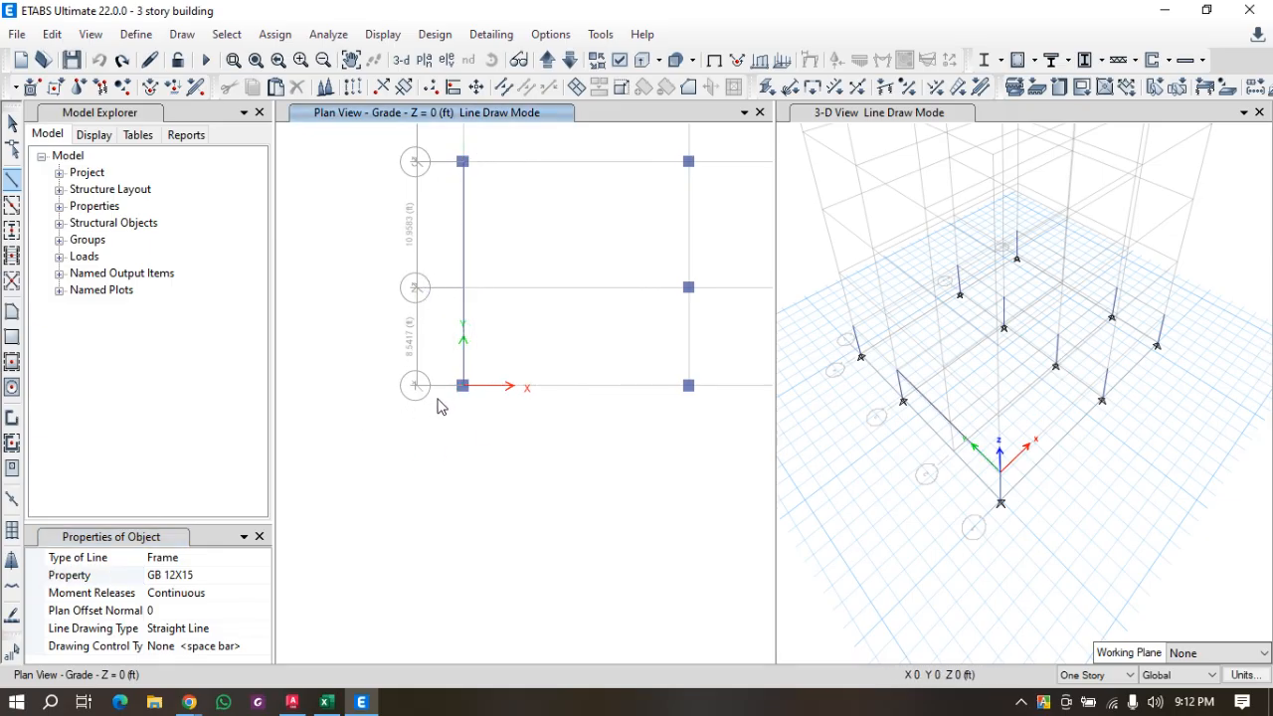
Draw a GB 12X15 grade beam from grid point C4 to C2 on the Grade plan.
{"action": "scroll", "coordinate": [361, 513], "scroll_direction": "down", "scroll_amount": 3}
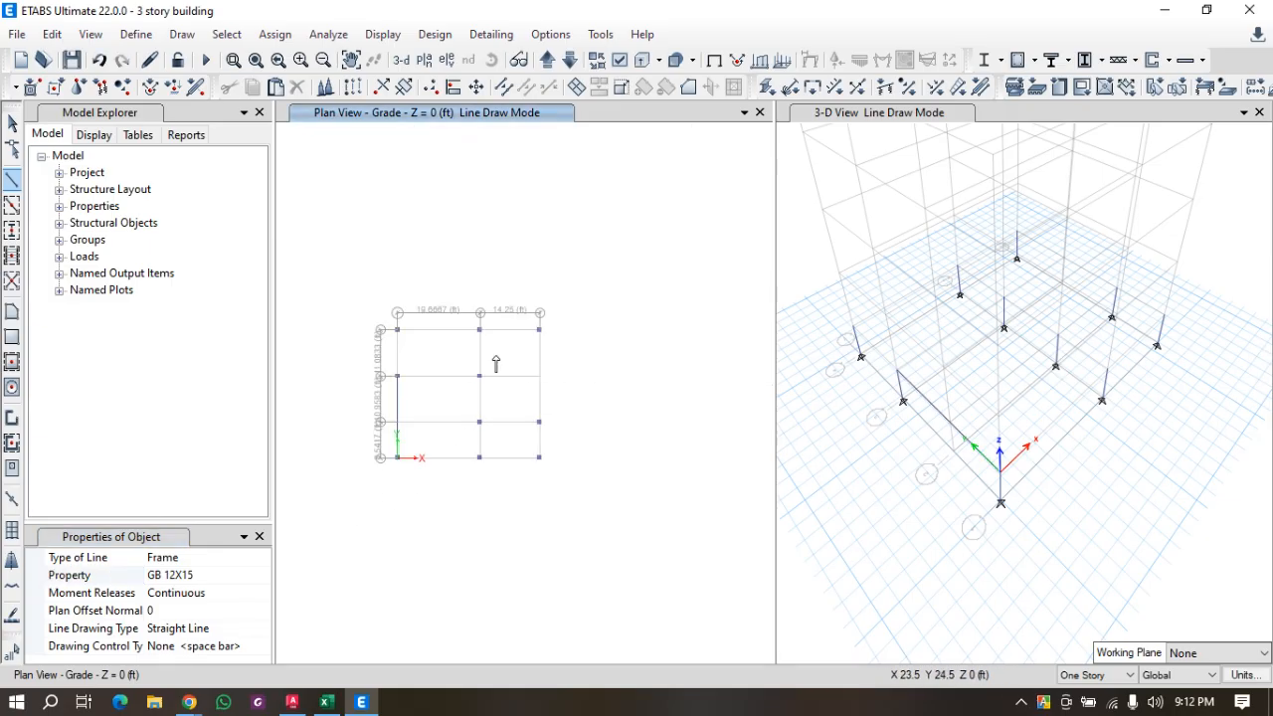
{"action": "scroll", "coordinate": [537, 336], "scroll_direction": "up", "scroll_amount": 3}
{"action": "left_click", "coordinate": [546, 312]}
{"action": "left_click", "coordinate": [546, 565]}
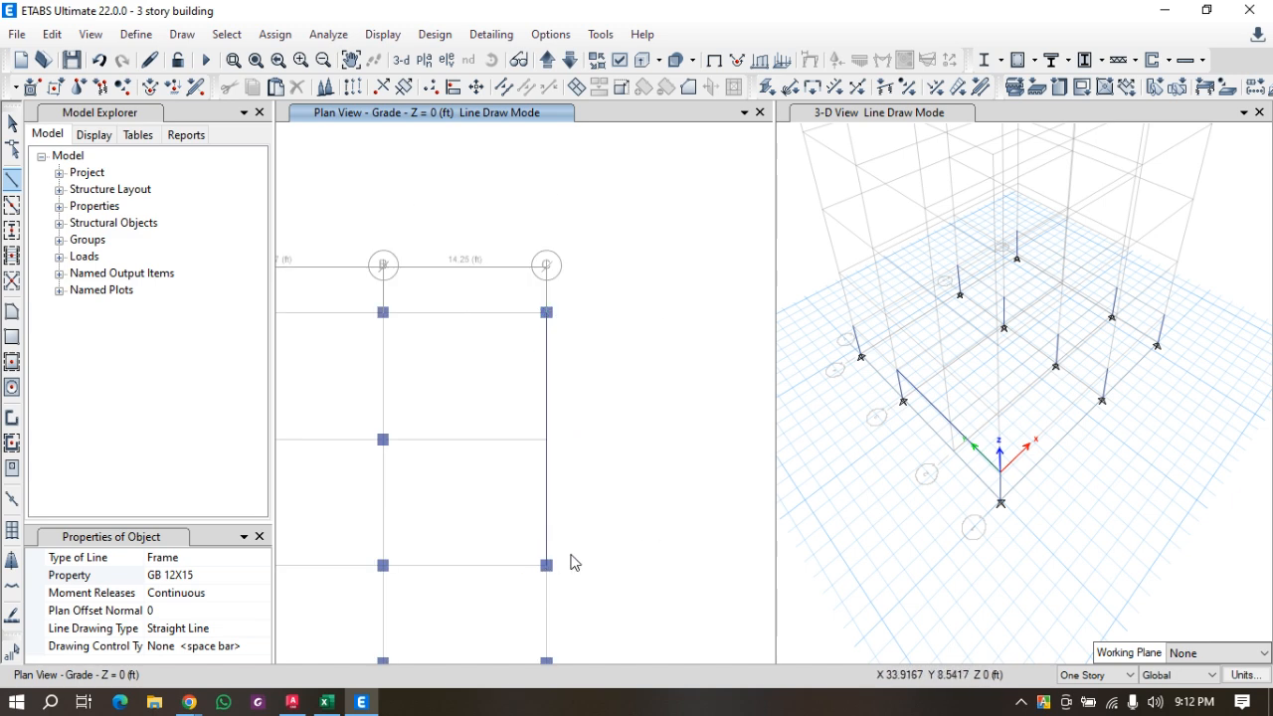
Quick-draw GB 12X15 beams on the open grid segments along lines 4 and 3 and between them on the Grade plan.
{"action": "scroll", "coordinate": [617, 366], "scroll_direction": "down", "scroll_amount": 3}
{"action": "scroll", "coordinate": [637, 372], "scroll_direction": "up", "scroll_amount": 5}
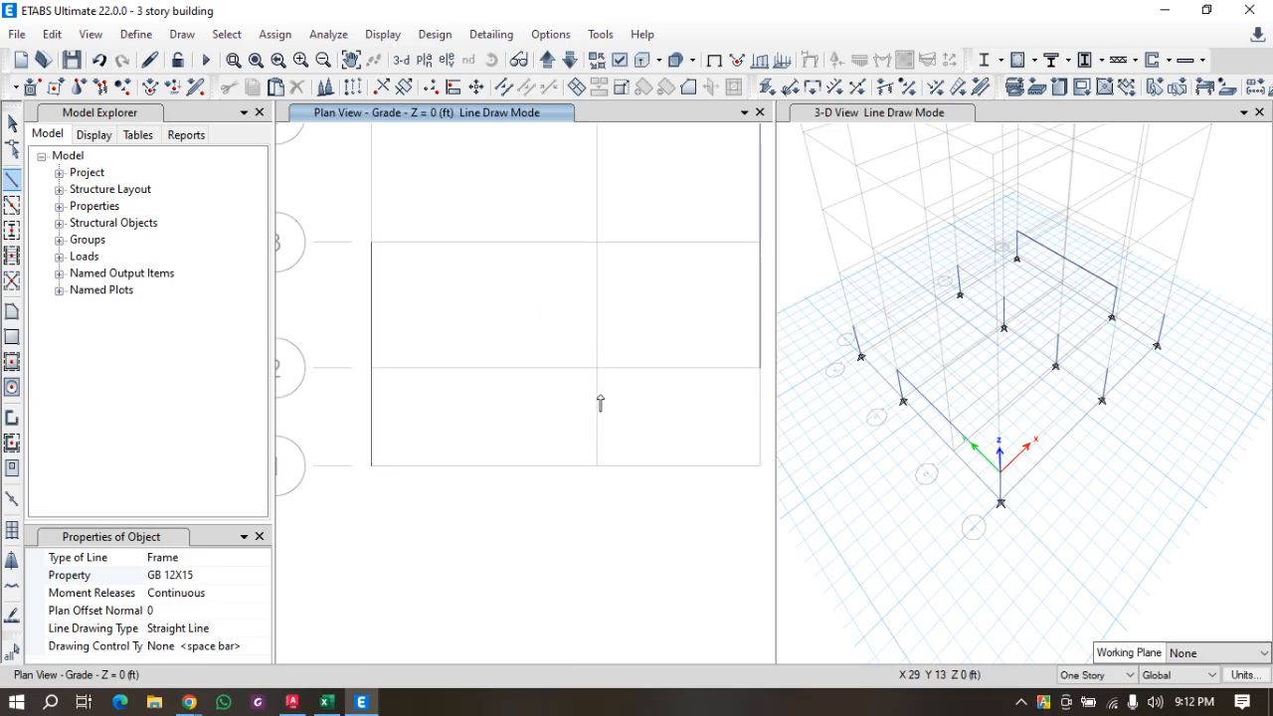
{"action": "scroll", "coordinate": [414, 493], "scroll_direction": "down", "scroll_amount": 3}
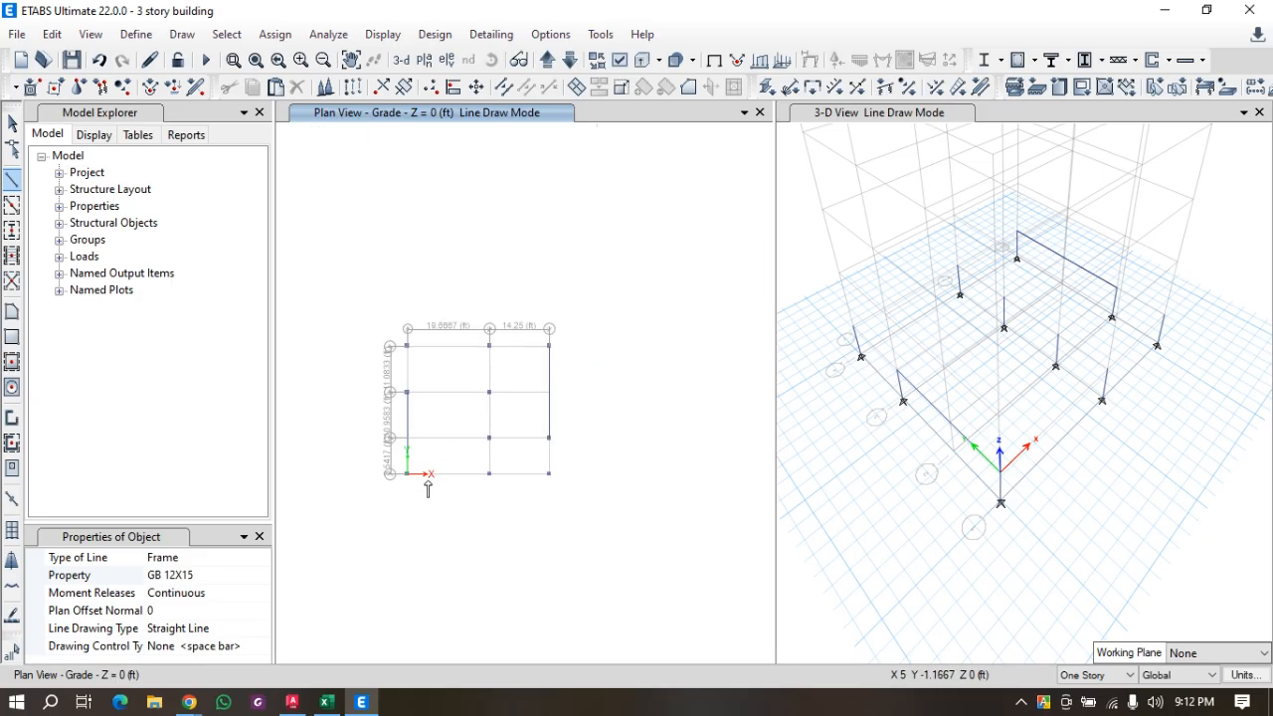
{"action": "left_click", "coordinate": [12, 204]}
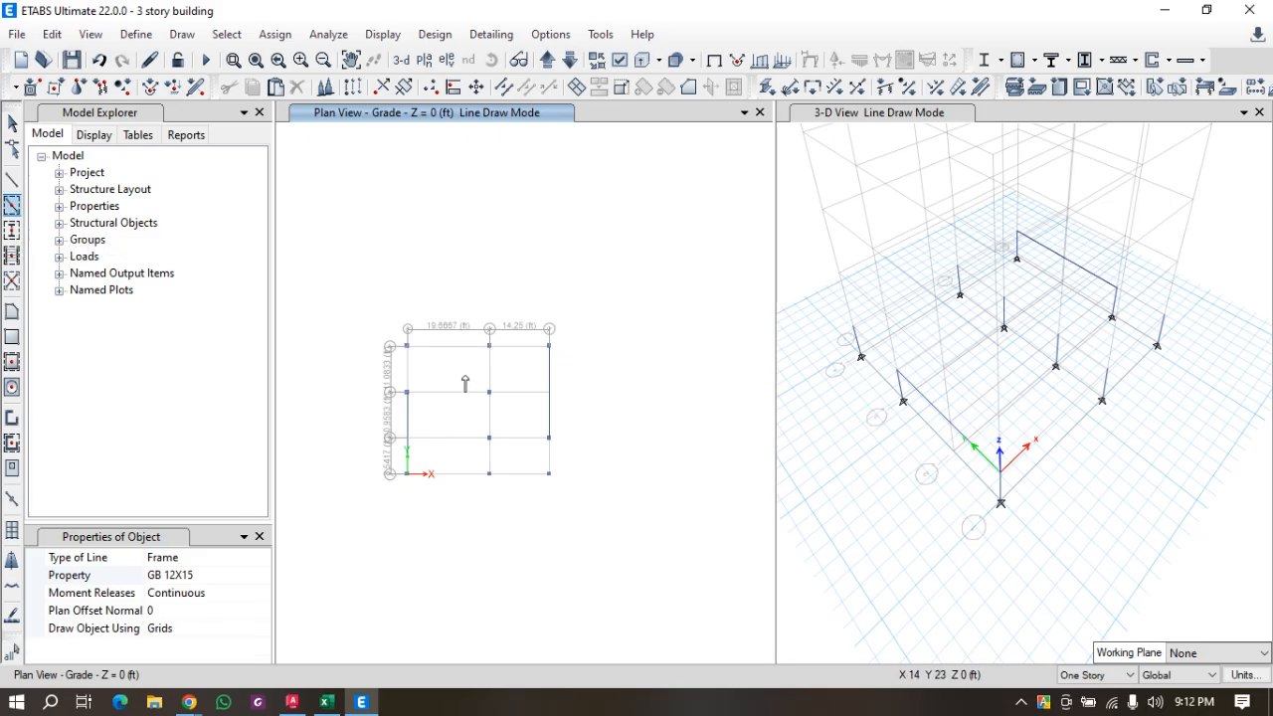
{"action": "scroll", "coordinate": [433, 379], "scroll_direction": "up", "scroll_amount": 3}
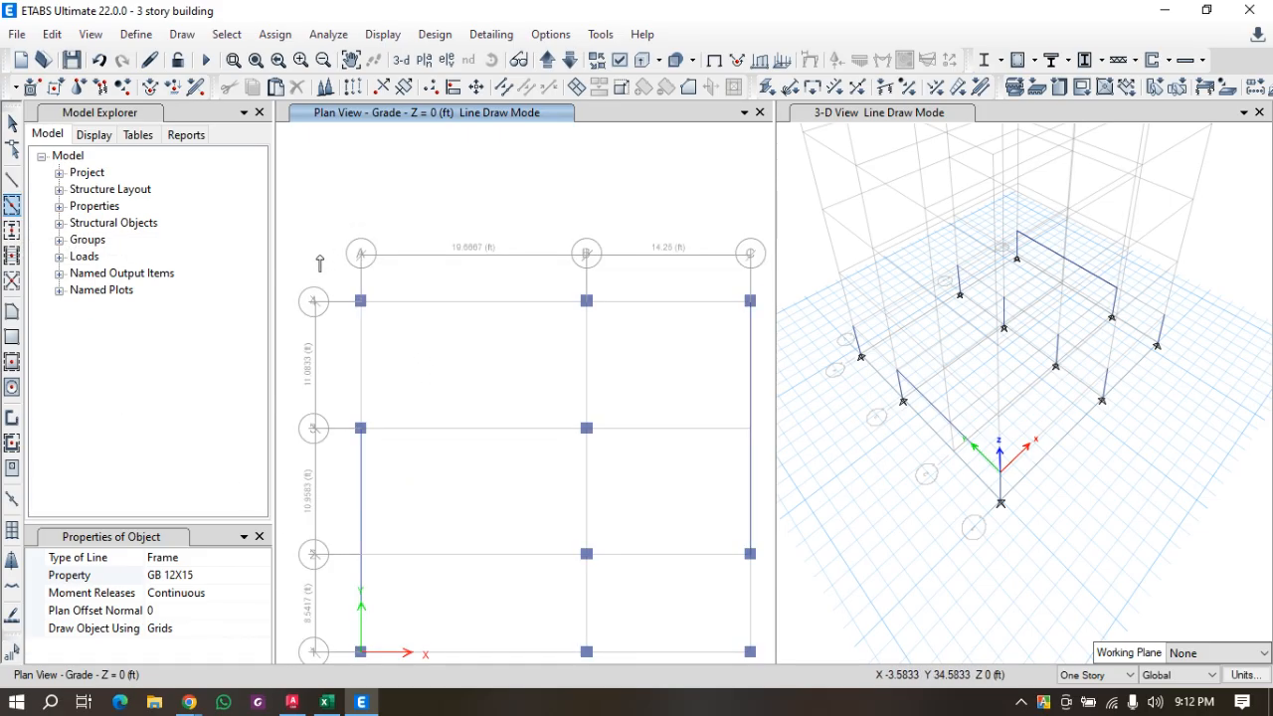
{"action": "scroll", "coordinate": [318, 255], "scroll_direction": "down", "scroll_amount": 3}
{"action": "mouse_move", "coordinate": [315, 251]}
{"action": "left_mouse_down"}
{"action": "mouse_move", "coordinate": [343, 289]}
{"action": "mouse_move", "coordinate": [465, 360]}
{"action": "mouse_move", "coordinate": [468, 343]}
{"action": "mouse_move", "coordinate": [266, 308]}
{"action": "mouse_move", "coordinate": [439, 336]}
{"action": "left_mouse_up"}
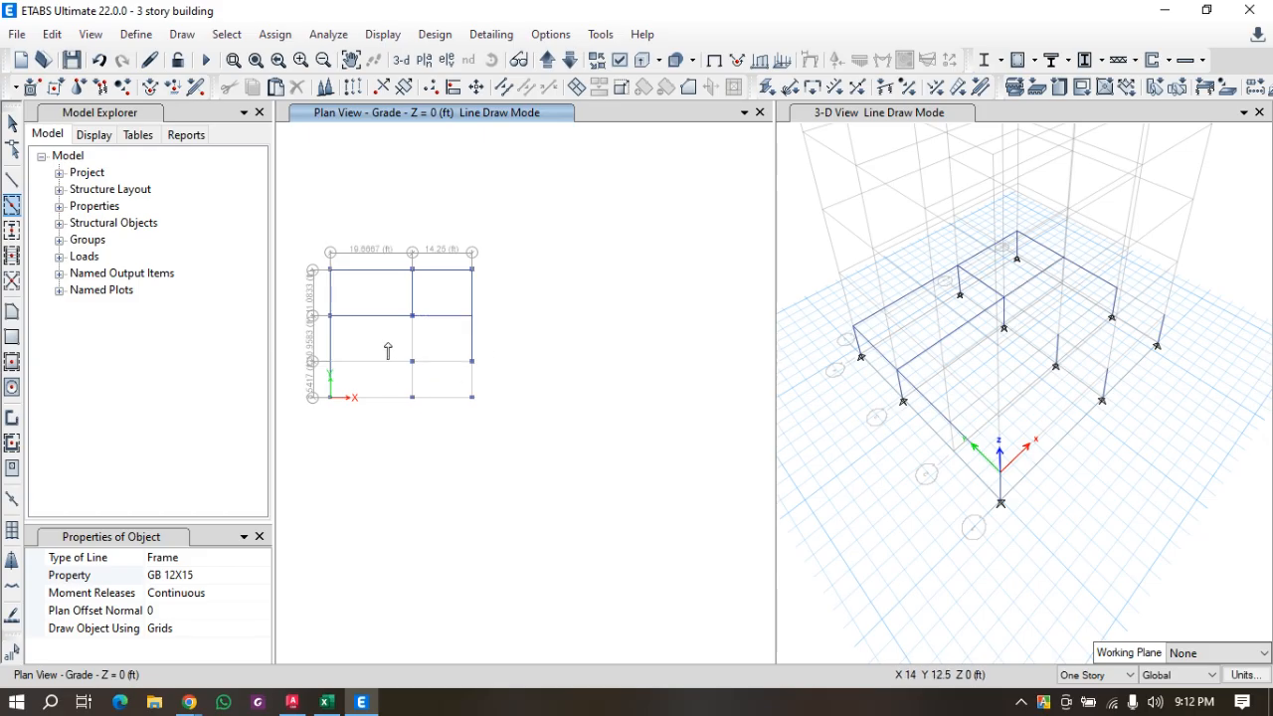
Quick-draw GB 12X15 beams on the remaining grid segments between lines 3 and 1, including grid line 2 from A to B.
{"action": "left_click_drag", "start_coordinate": [380, 335], "coordinate": [488, 431]}
{"action": "mouse_move", "coordinate": [398, 304]}
{"action": "left_mouse_down"}
{"action": "mouse_move", "coordinate": [437, 402]}
{"action": "mouse_move", "coordinate": [433, 391]}
{"action": "left_mouse_up"}
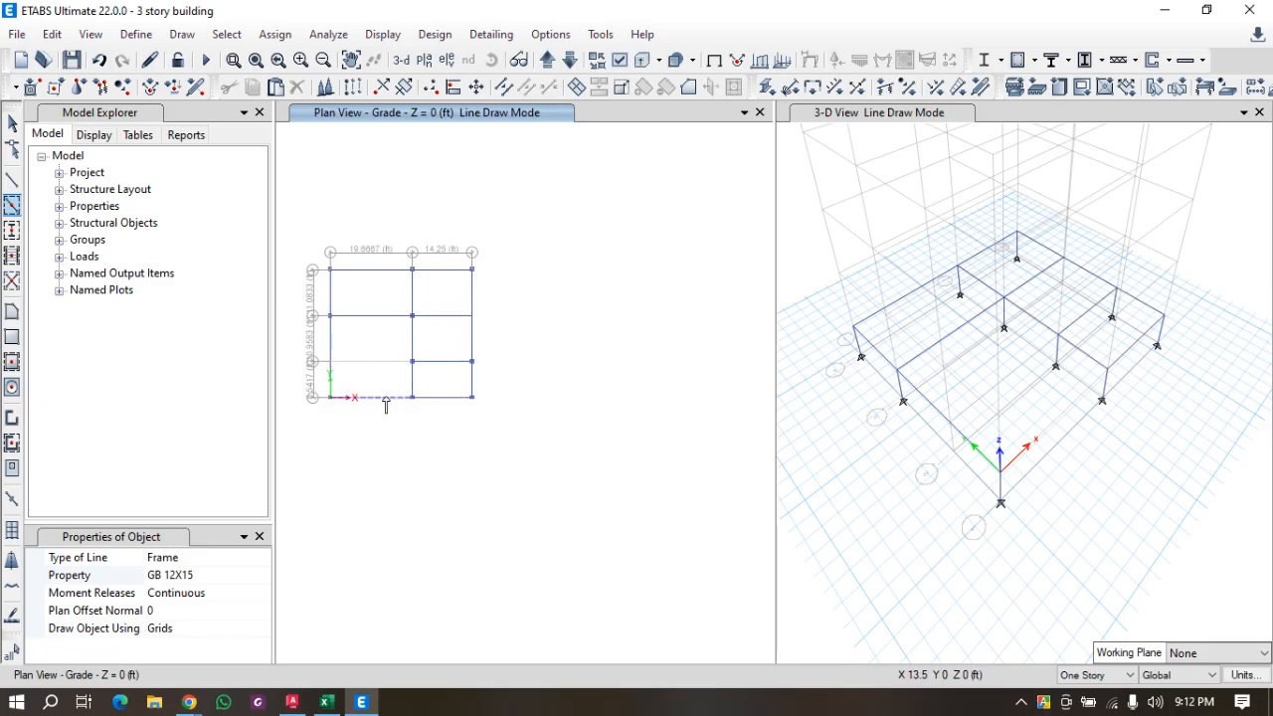
{"action": "left_click", "coordinate": [398, 401]}
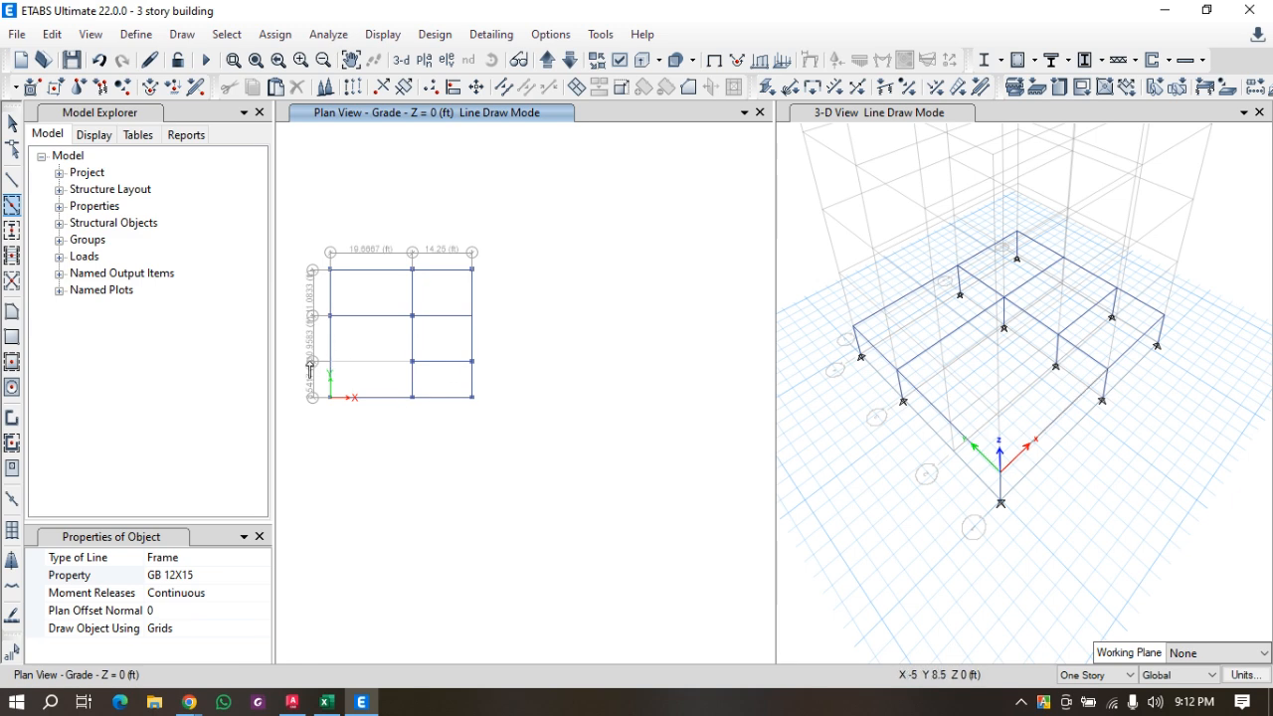
{"action": "scroll", "coordinate": [333, 393], "scroll_direction": "up", "scroll_amount": 3}
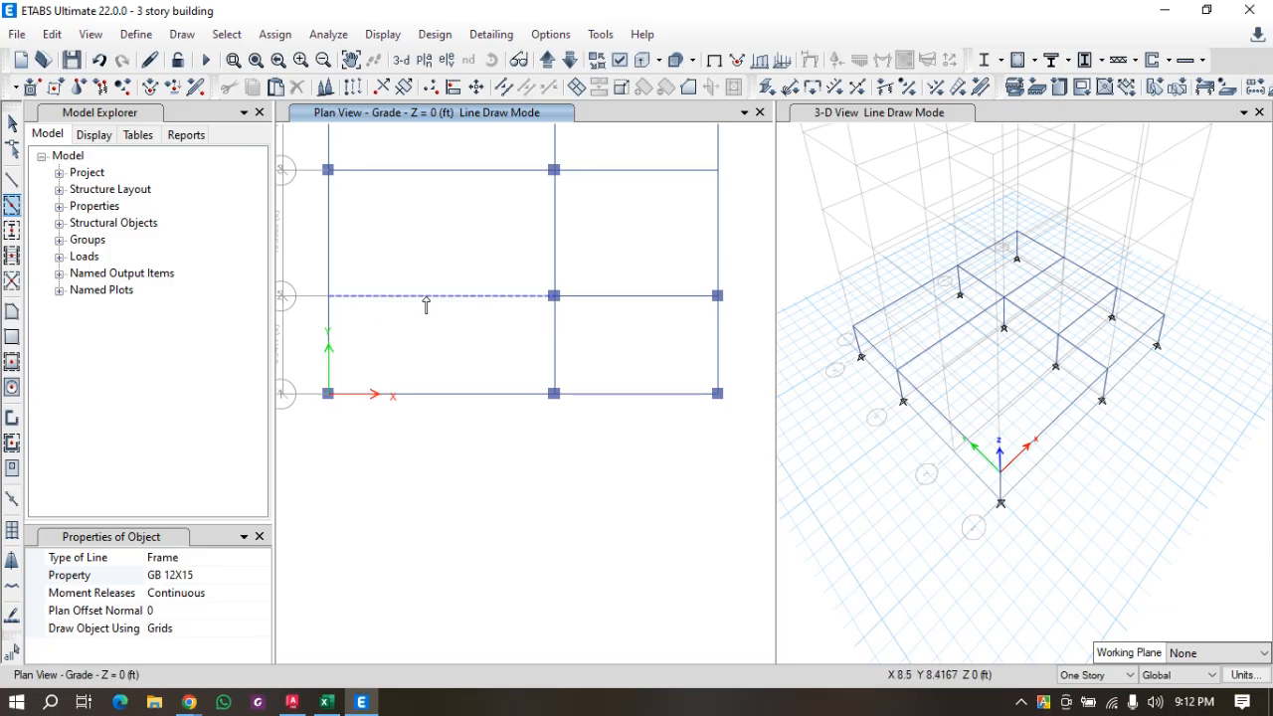
{"action": "scroll", "coordinate": [425, 309], "scroll_direction": "down", "scroll_amount": 3}
{"action": "scroll", "coordinate": [424, 311], "scroll_direction": "up", "scroll_amount": 3}
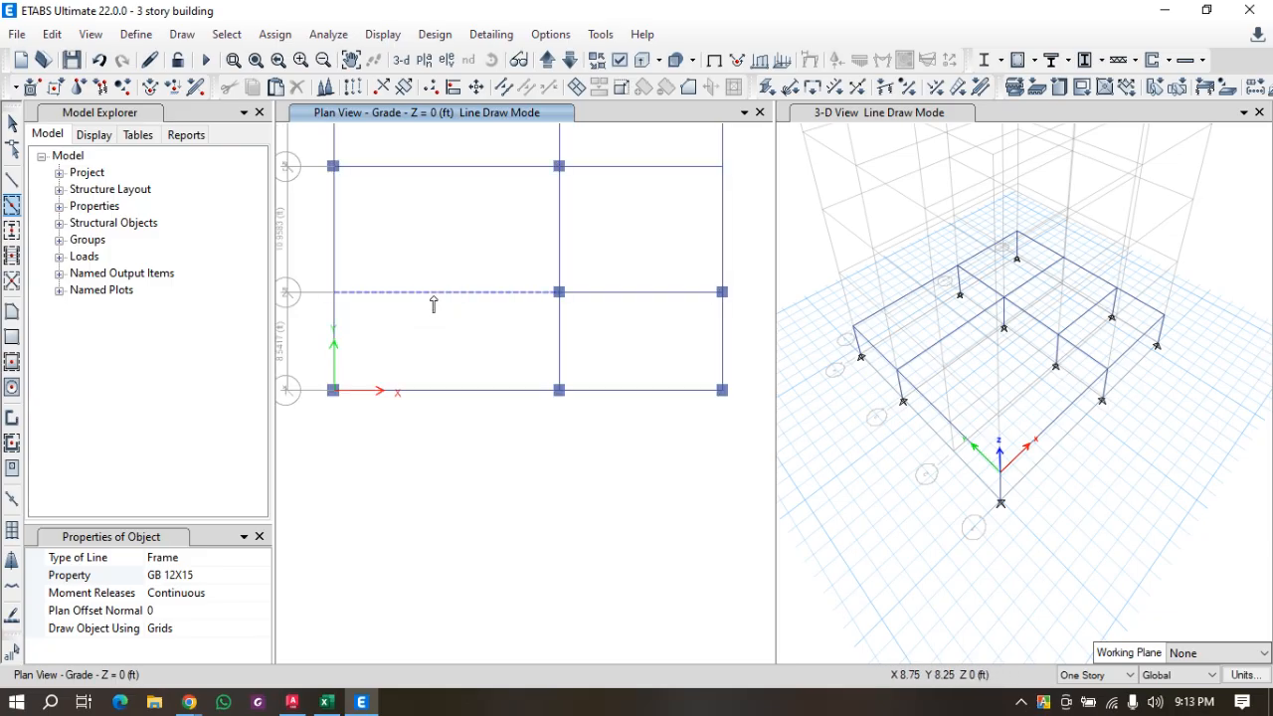
{"action": "scroll", "coordinate": [455, 455], "scroll_direction": "down", "scroll_amount": 3}
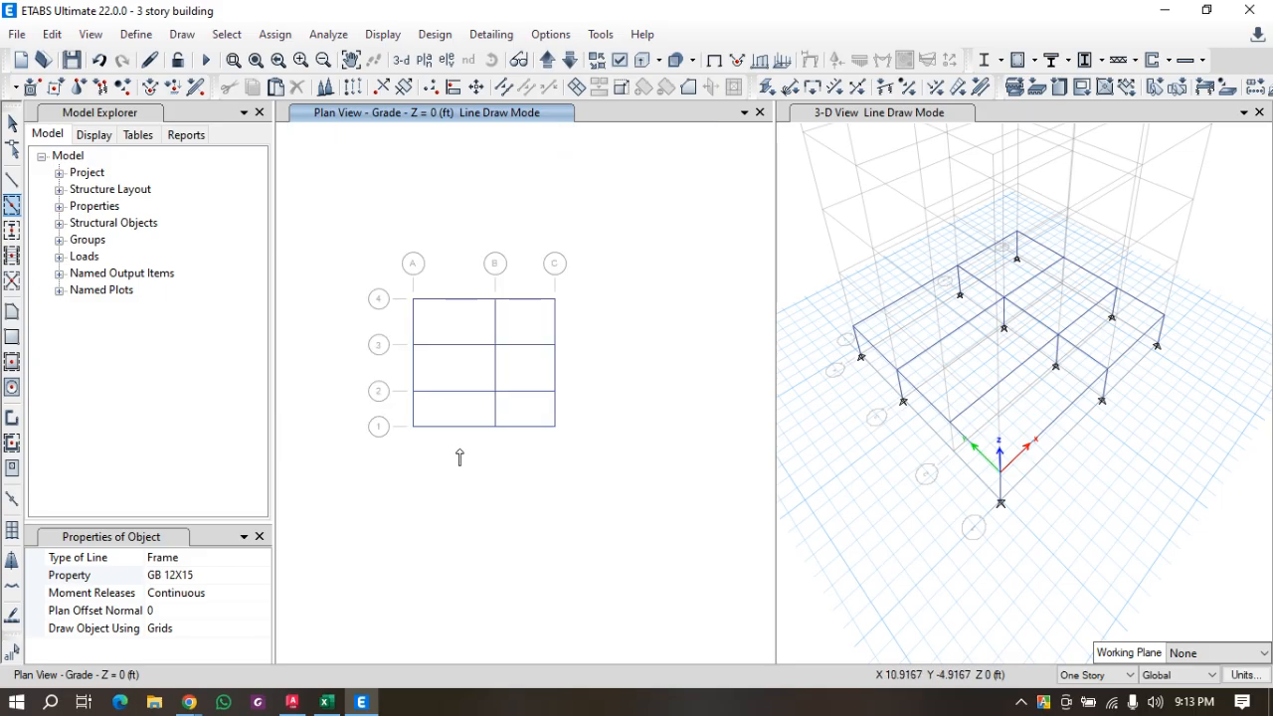
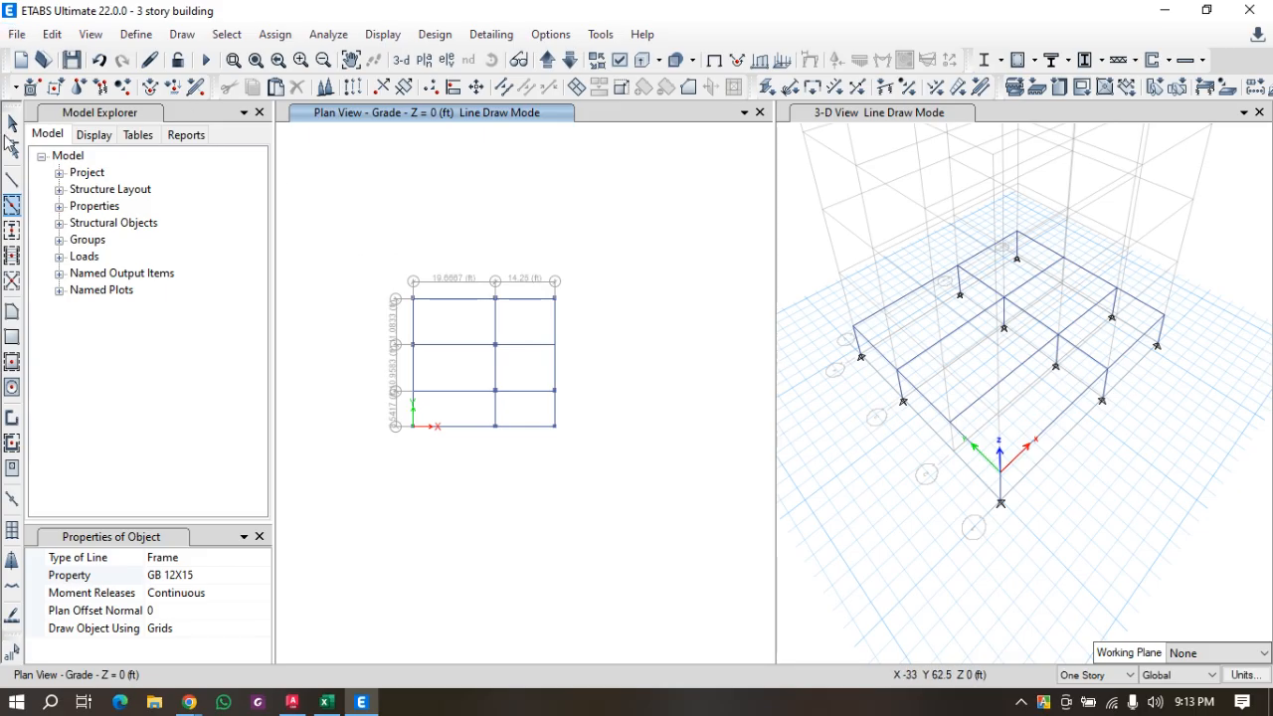
Select the whole Grade plan framing and replicate it to the GF story.
{"action": "left_click", "coordinate": [10, 124]}
{"action": "mouse_move", "coordinate": [370, 240]}
{"action": "left_mouse_down"}
{"action": "mouse_move", "coordinate": [497, 421]}
{"action": "mouse_move", "coordinate": [590, 469]}
{"action": "left_mouse_up"}
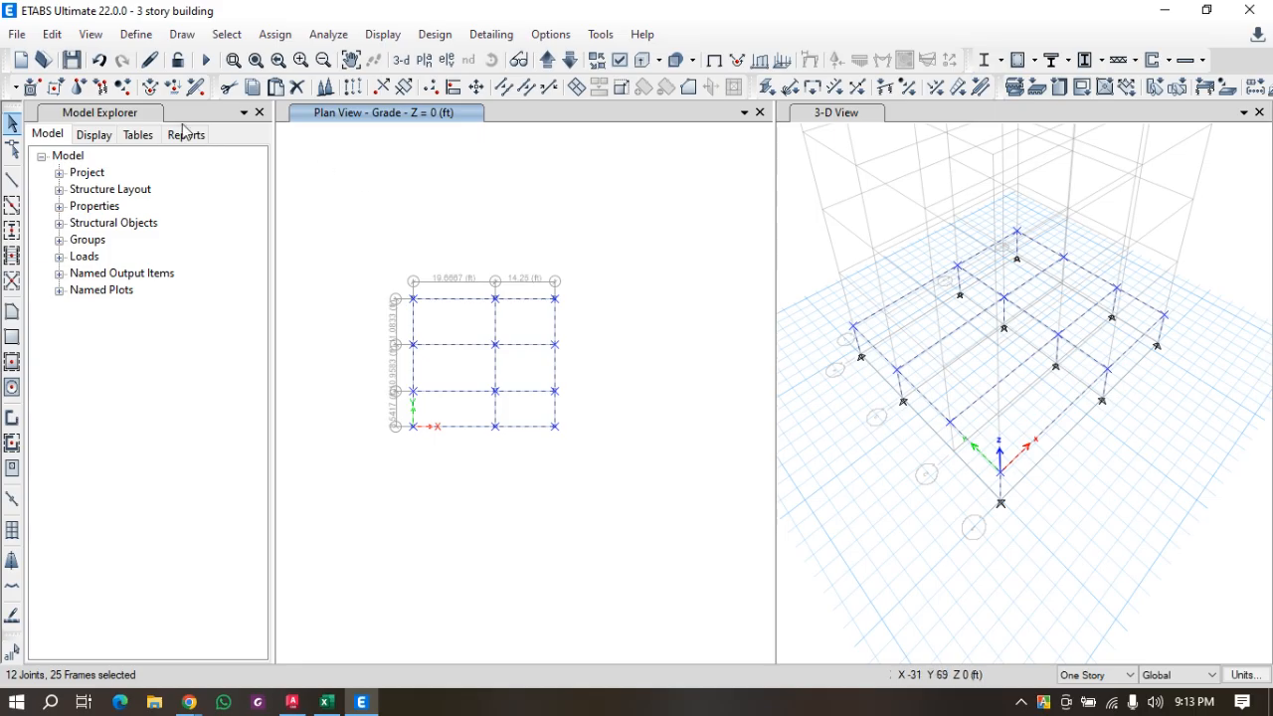
{"action": "left_click", "coordinate": [353, 87]}
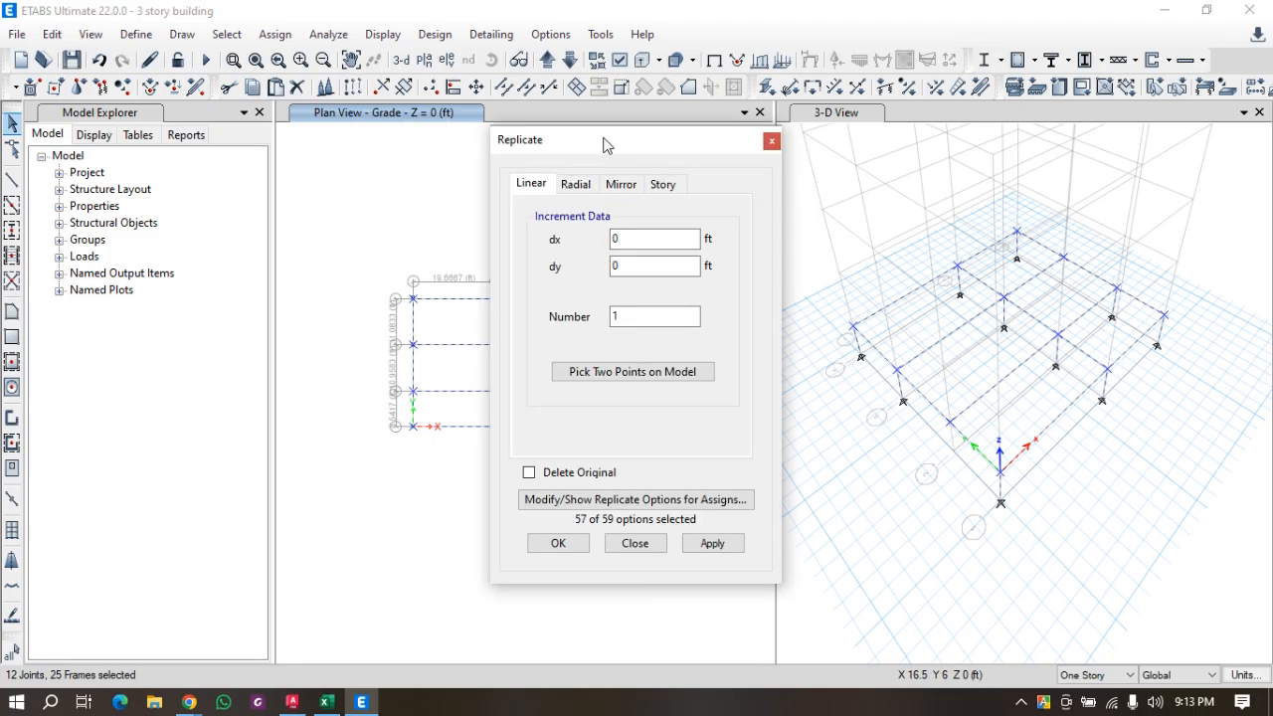
{"action": "left_click_drag", "start_coordinate": [605, 140], "coordinate": [879, 107]}
{"action": "left_click", "coordinate": [940, 150]}
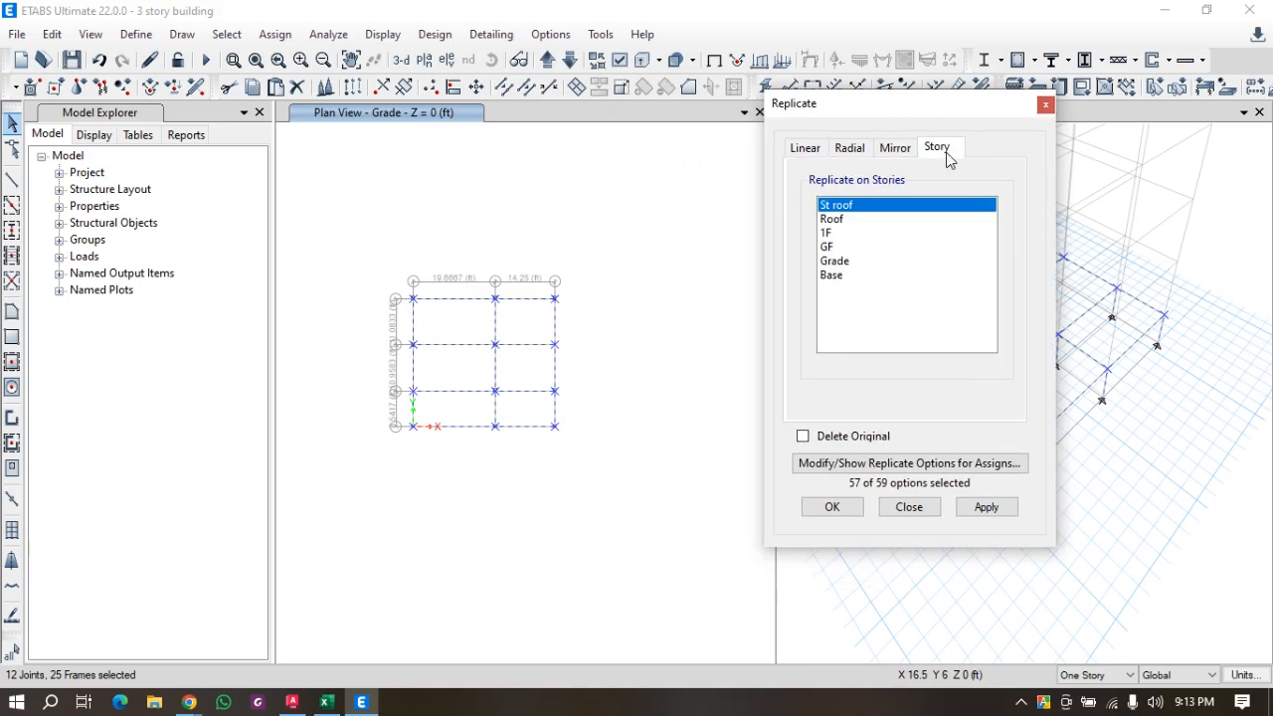
{"action": "left_click", "coordinate": [853, 249]}
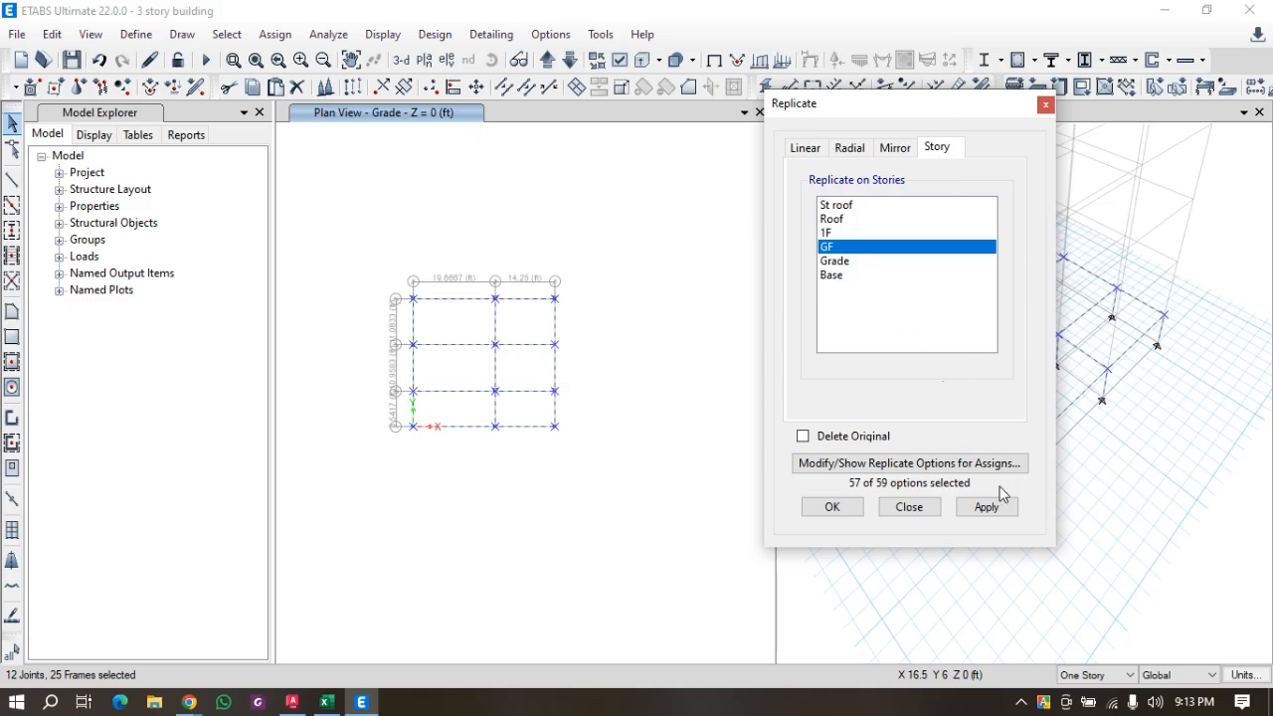
{"action": "left_click", "coordinate": [986, 508]}
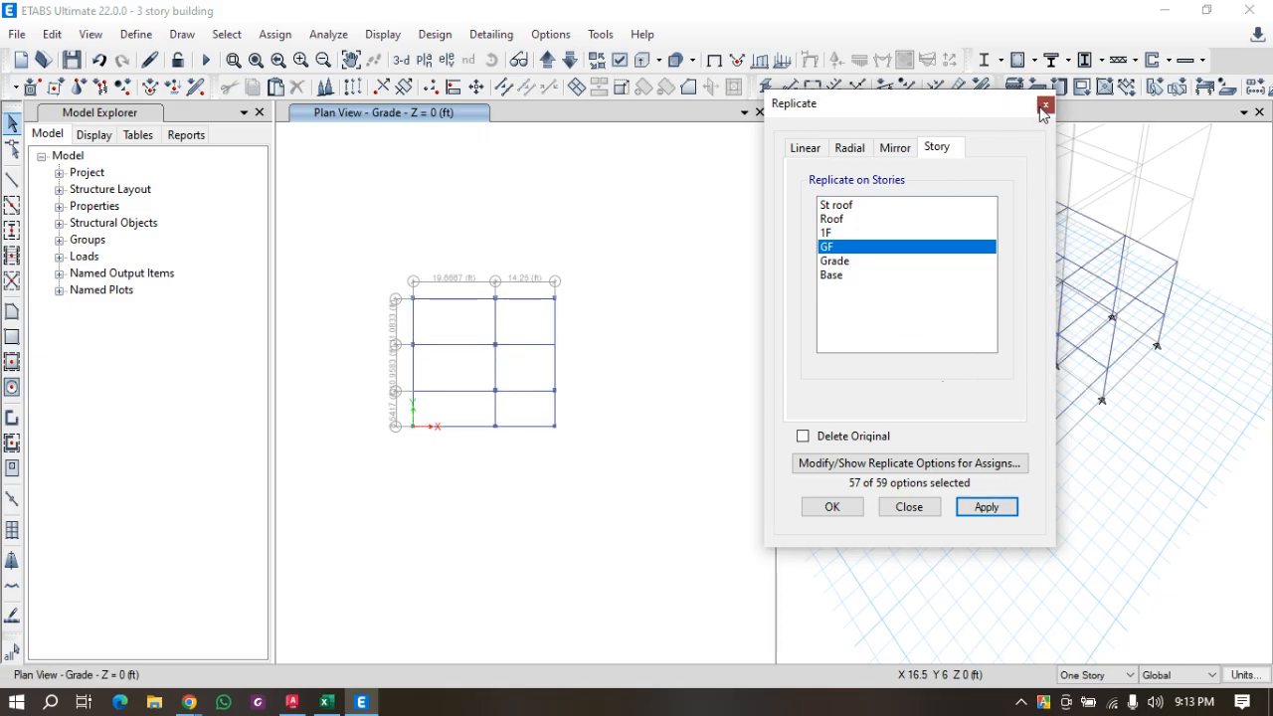
{"action": "left_click", "coordinate": [1045, 105]}
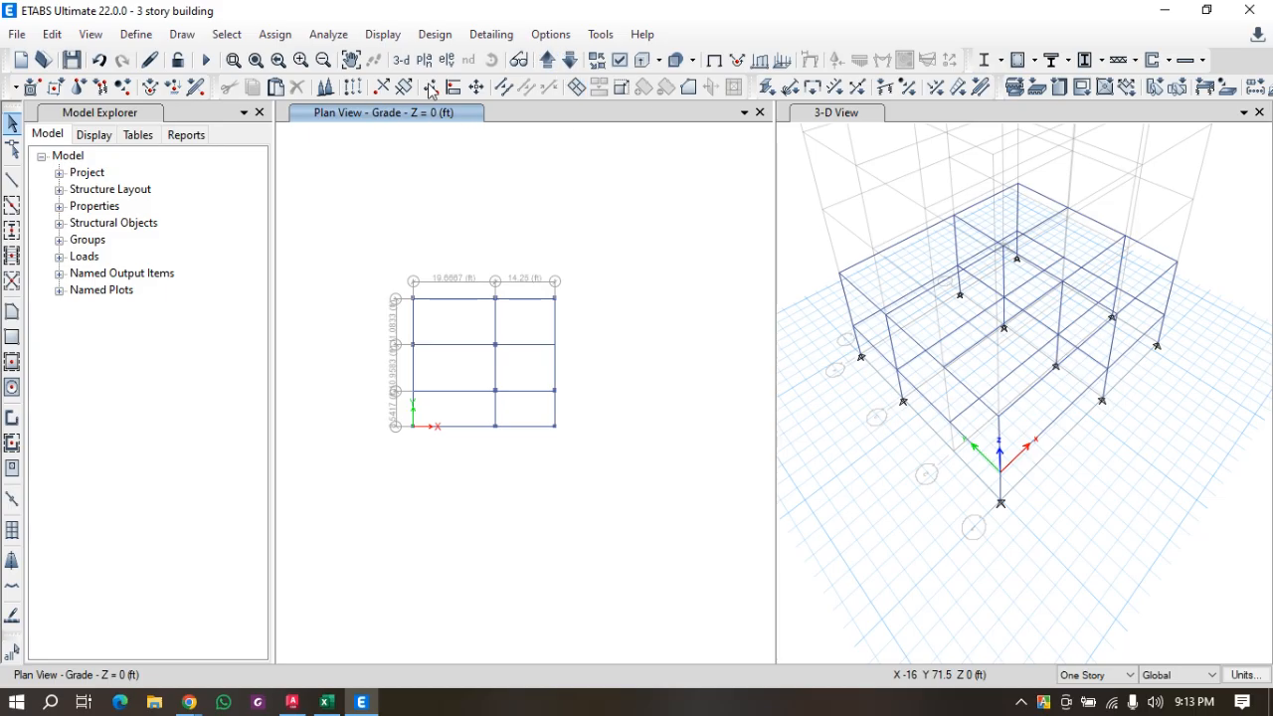
Go up to the GF plan and delete the beam on grid line 2 between A and B.
{"action": "left_click", "coordinate": [548, 59]}
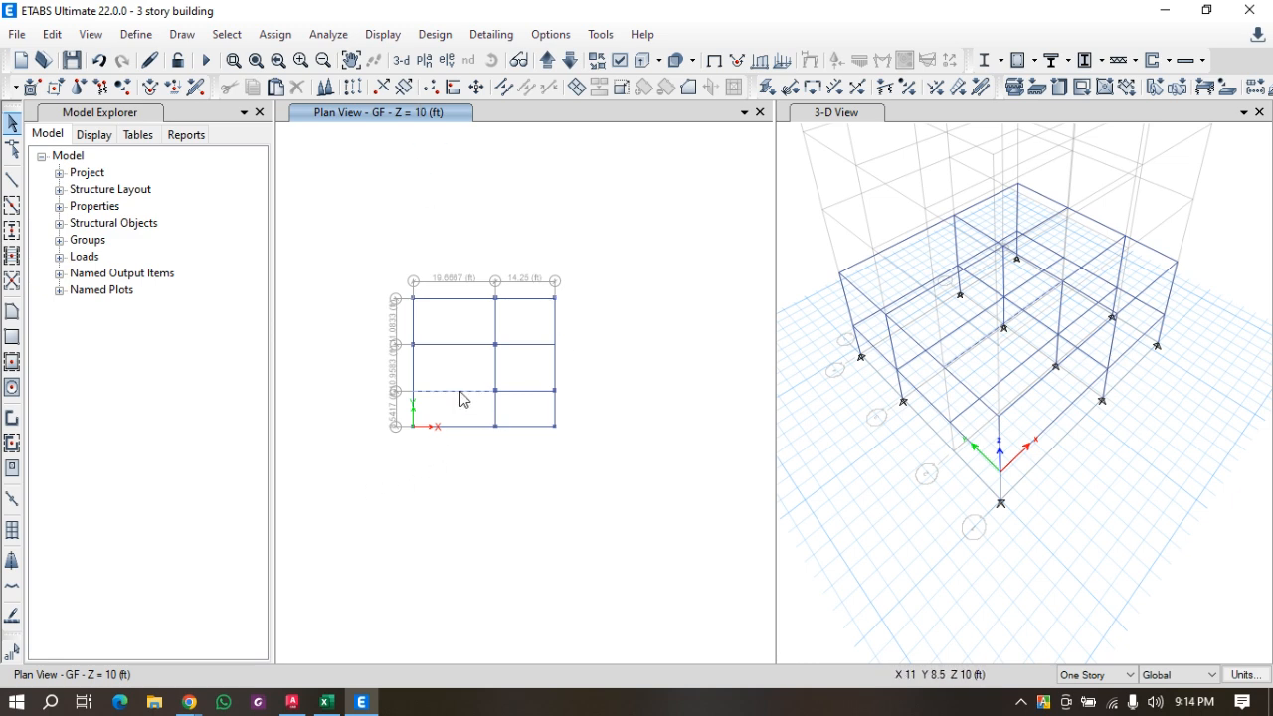
{"action": "key", "text": "Delete"}
{"action": "scroll", "coordinate": [485, 254], "scroll_direction": "down", "scroll_amount": 3}
{"action": "scroll", "coordinate": [487, 311], "scroll_direction": "up", "scroll_amount": 3}
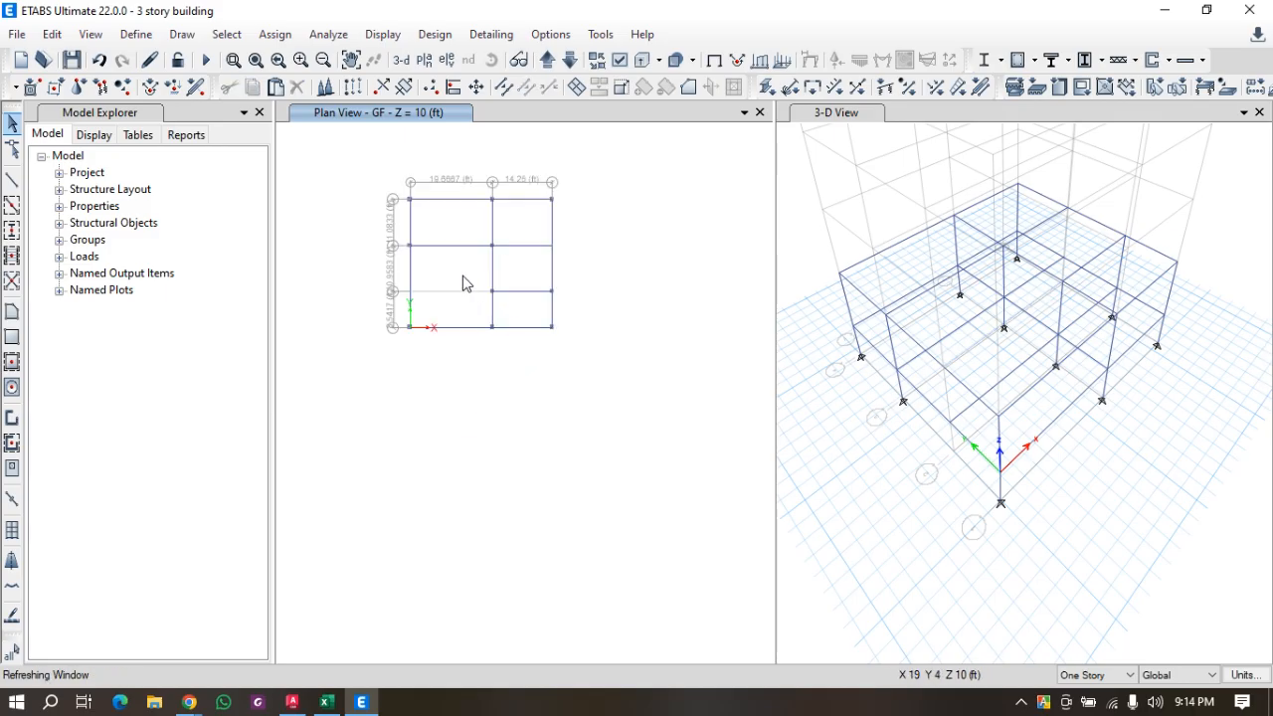
Select all beams on the GF plan and assign them the FB 10X15 frame section.
{"action": "left_click_drag", "start_coordinate": [470, 183], "coordinate": [435, 387]}
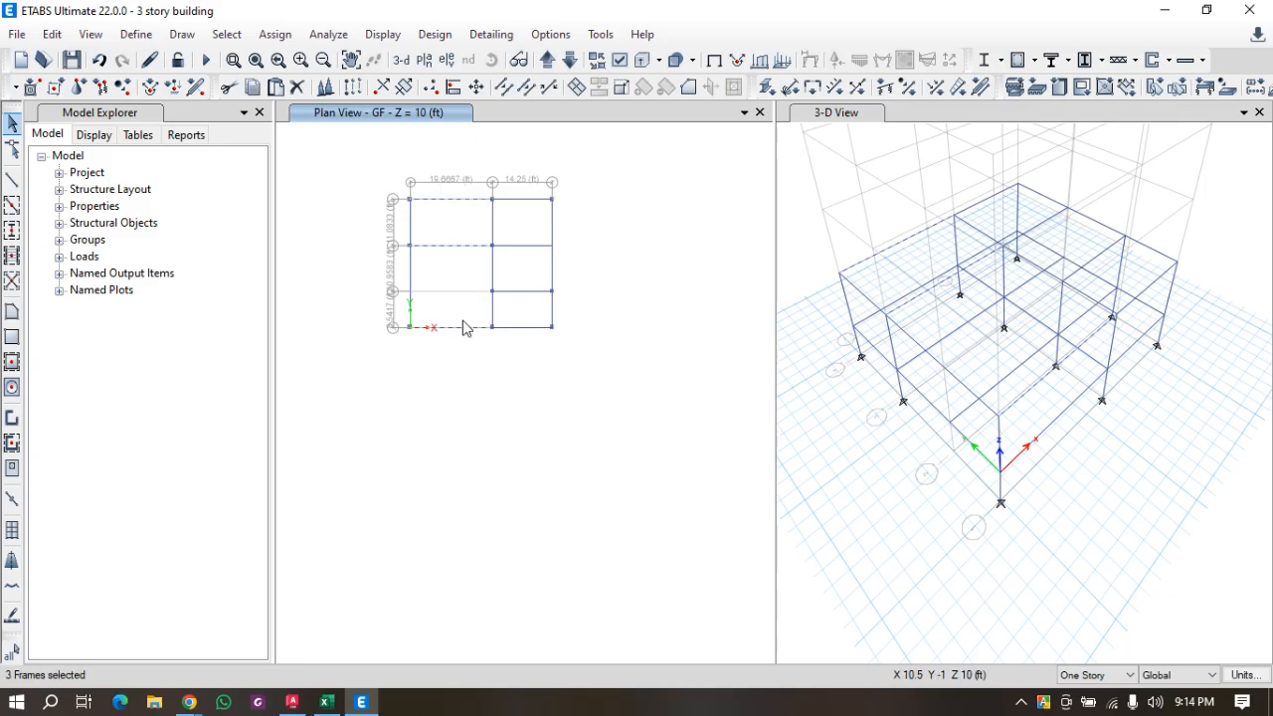
{"action": "left_click_drag", "start_coordinate": [527, 179], "coordinate": [505, 347]}
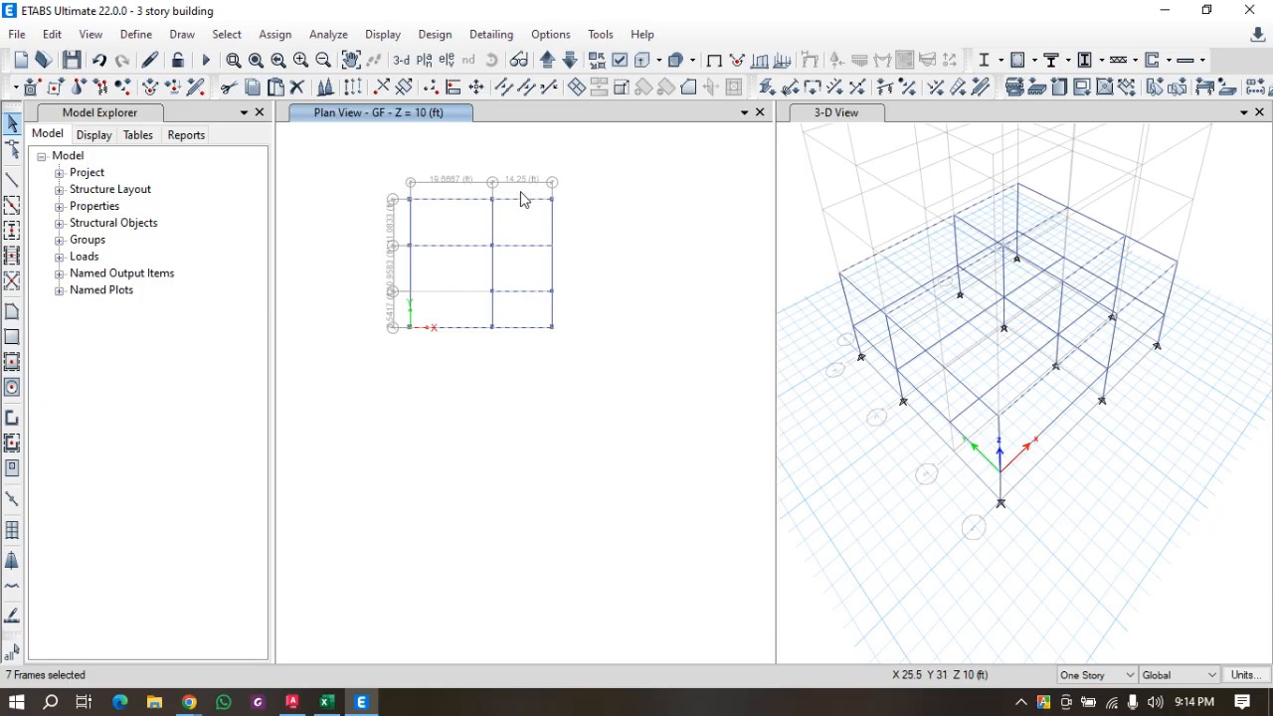
{"action": "left_click_drag", "start_coordinate": [535, 175], "coordinate": [514, 358]}
{"action": "left_click_drag", "start_coordinate": [588, 220], "coordinate": [390, 239]}
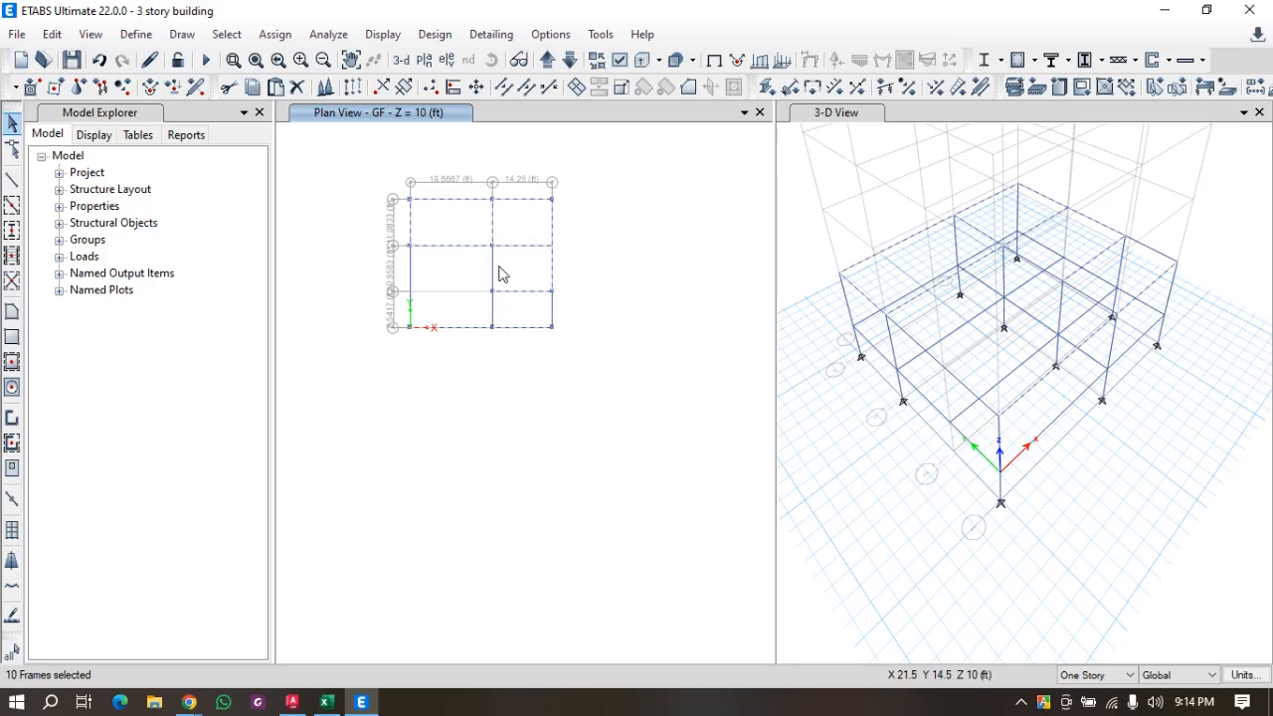
{"action": "left_click", "coordinate": [493, 311]}
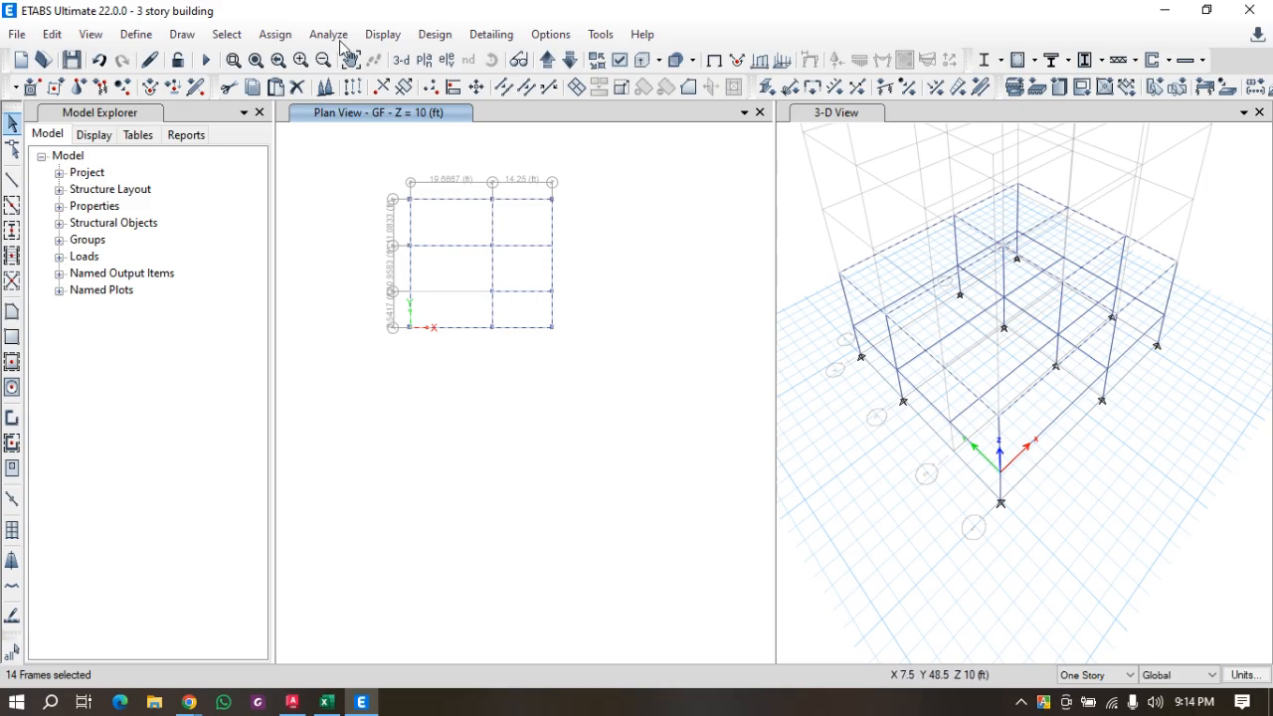
{"action": "left_click", "coordinate": [264, 38]}
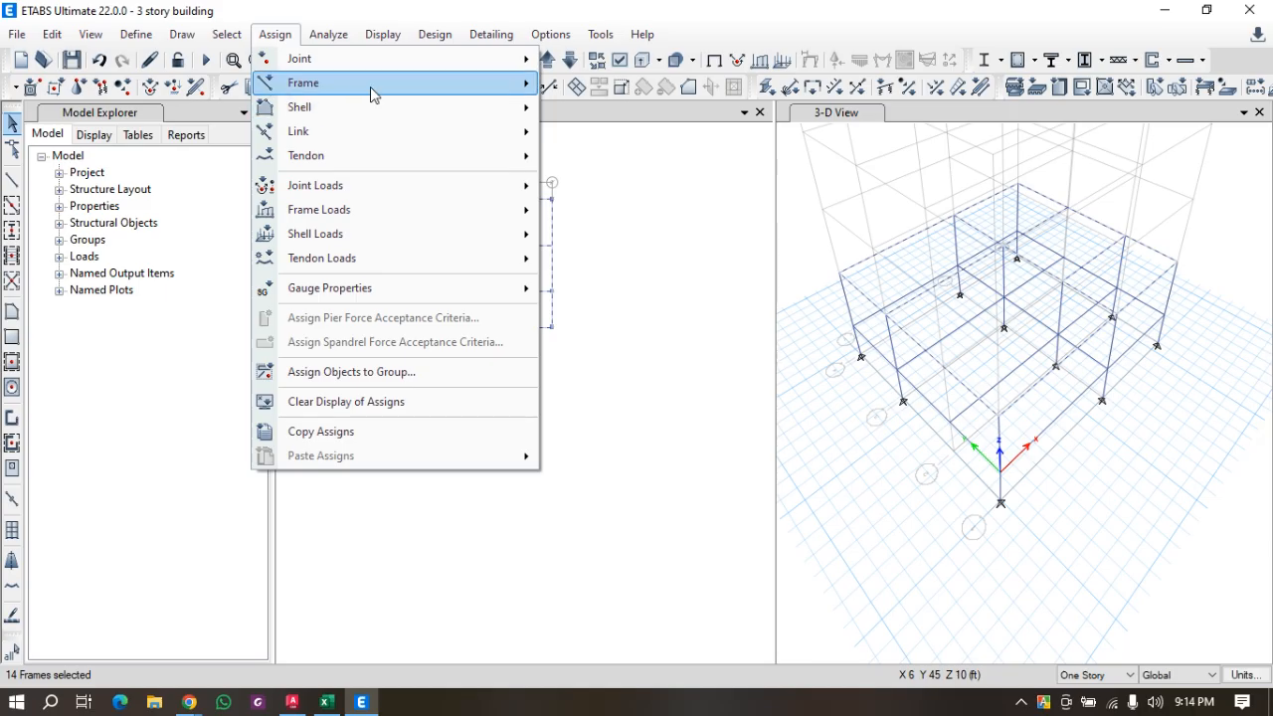
{"action": "mouse_move", "coordinate": [371, 89]}
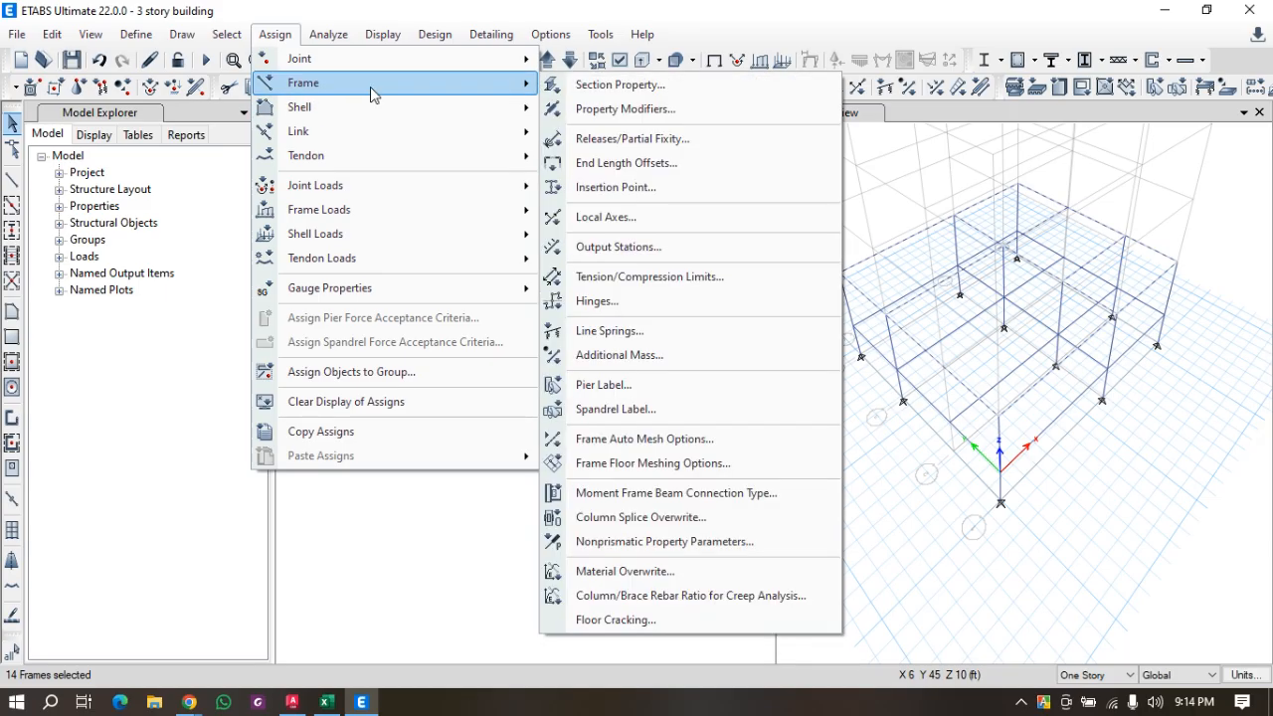
{"action": "left_click", "coordinate": [582, 88]}
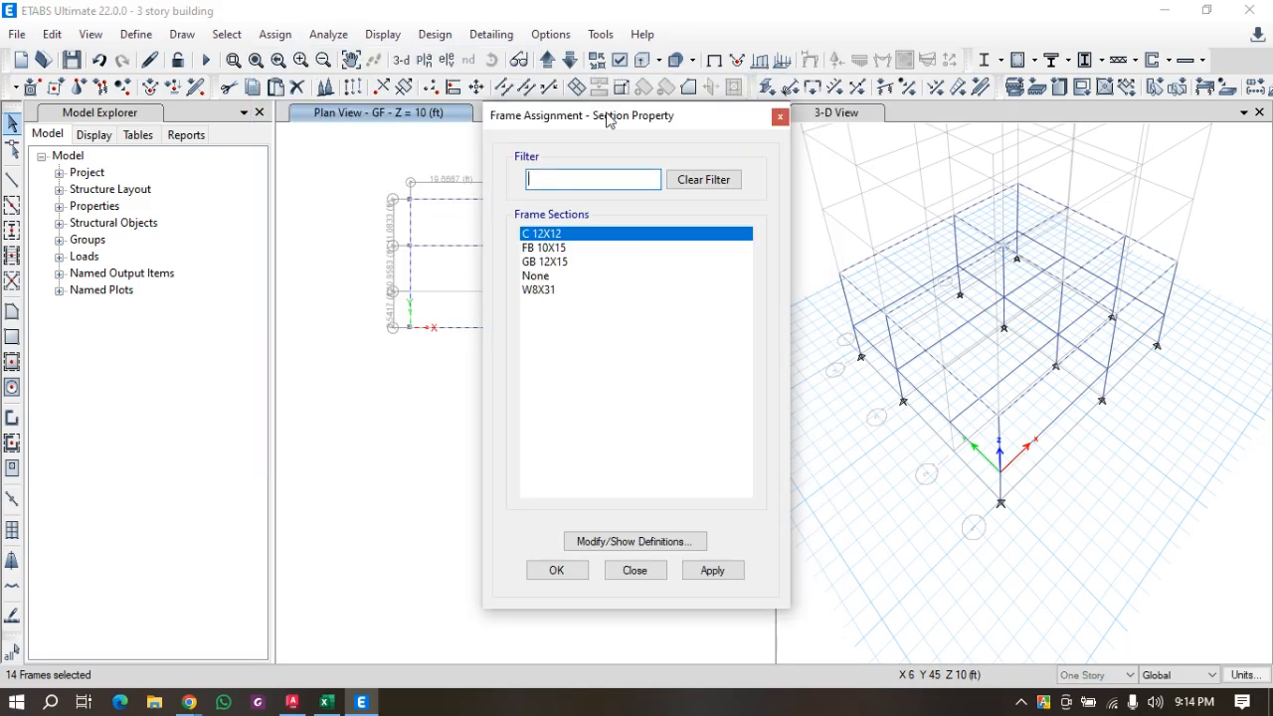
{"action": "left_click", "coordinate": [552, 249]}
{"action": "left_click", "coordinate": [716, 575]}
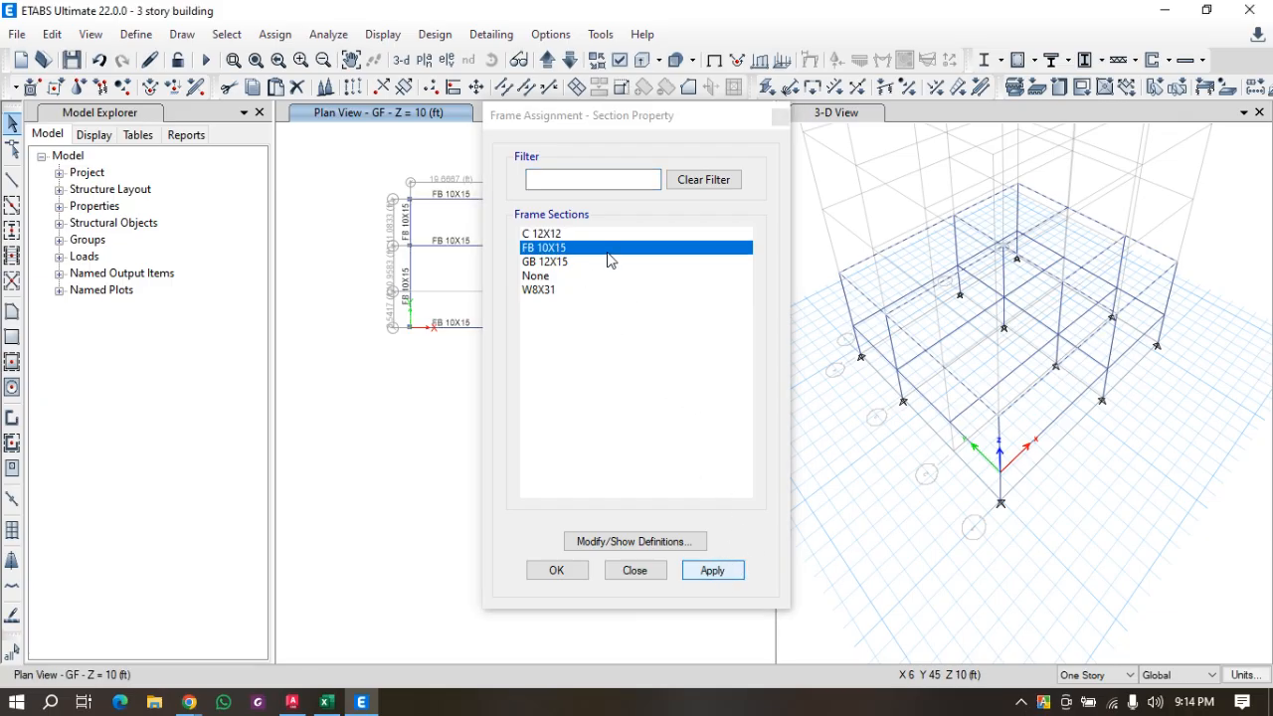
Show the frame section labels in the 3-D view and examine the sections of the columns, grade beams and floor beams.
{"action": "left_click_drag", "start_coordinate": [583, 118], "coordinate": [354, 285]}
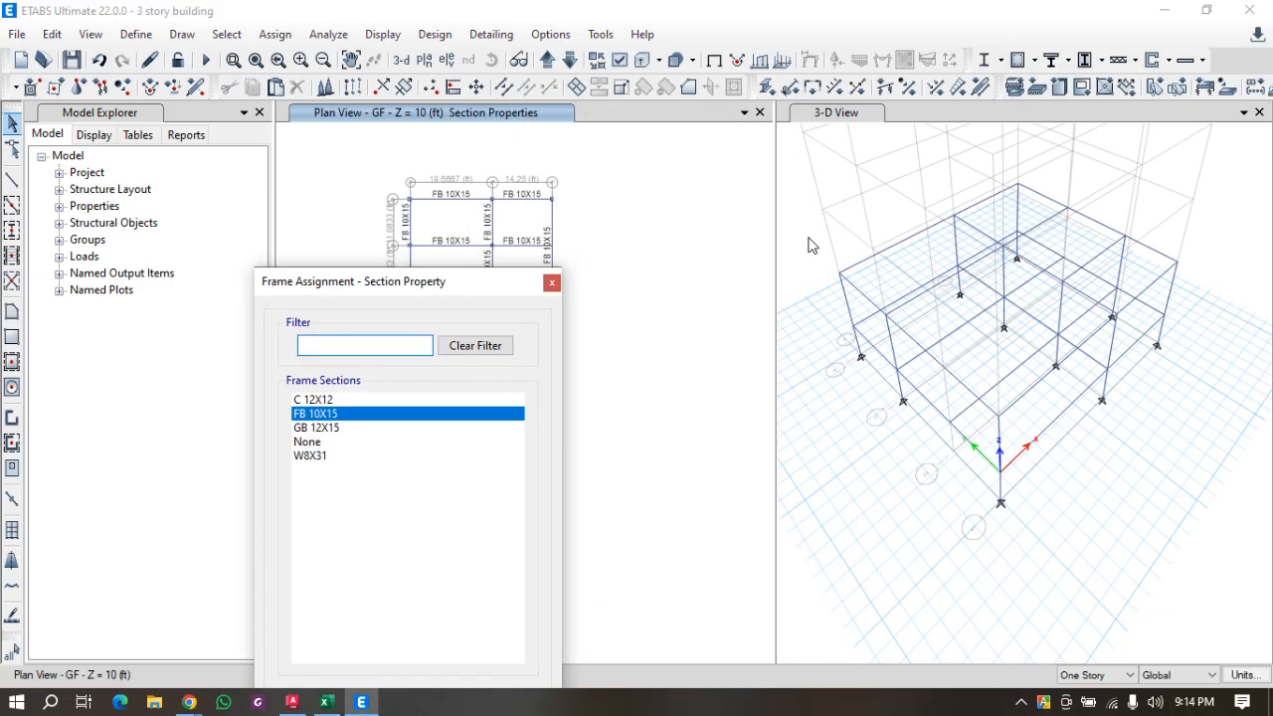
{"action": "left_click_drag", "start_coordinate": [452, 284], "coordinate": [461, 64]}
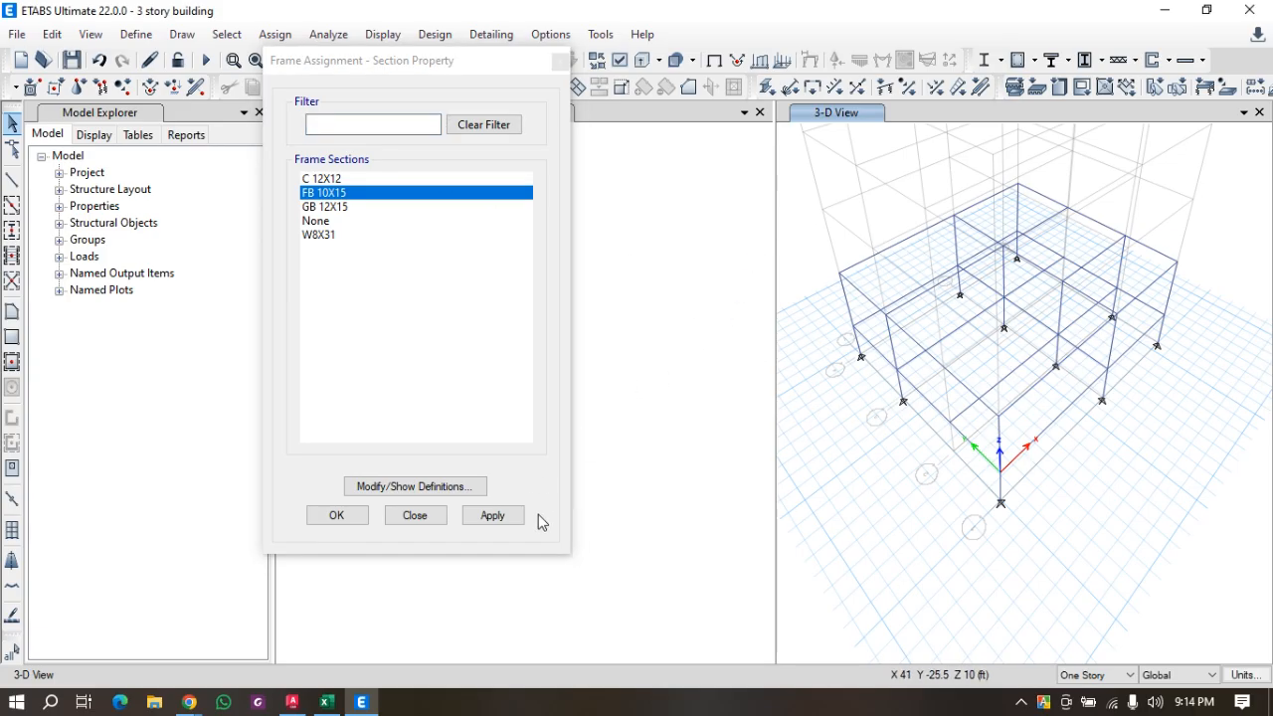
{"action": "left_click", "coordinate": [493, 517]}
{"action": "left_click", "coordinate": [493, 515]}
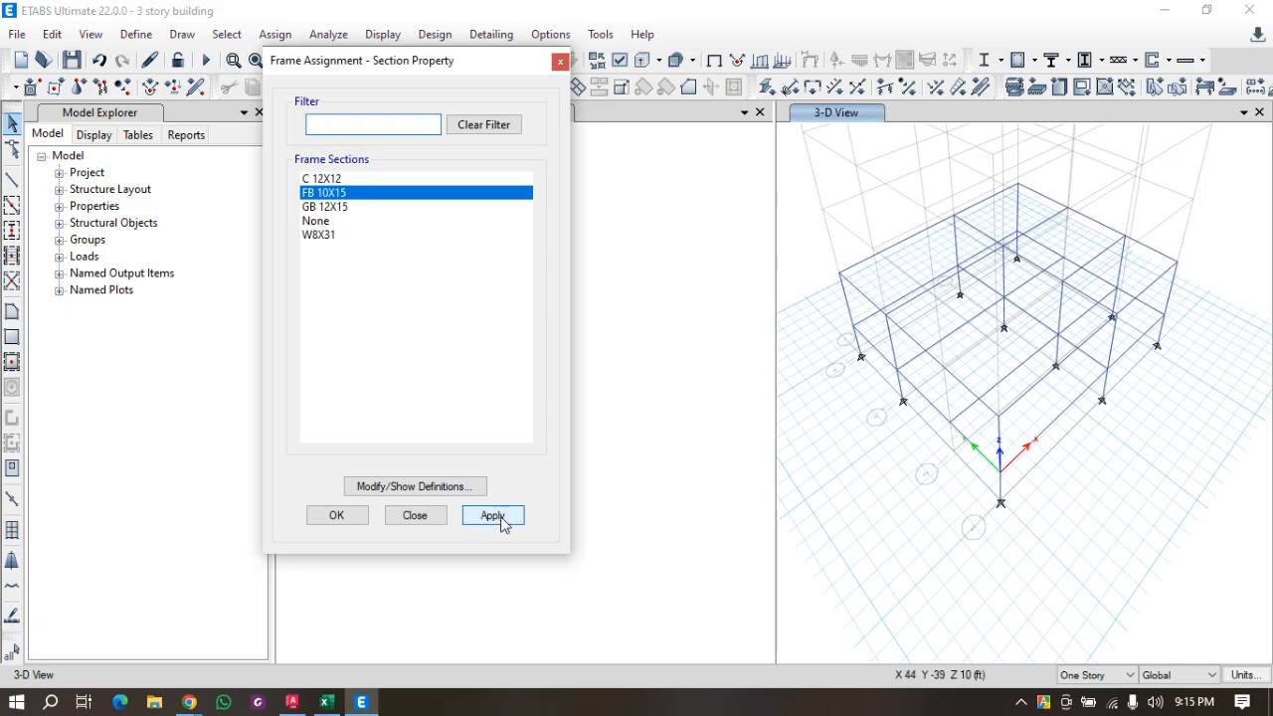
{"action": "left_click", "coordinate": [785, 420]}
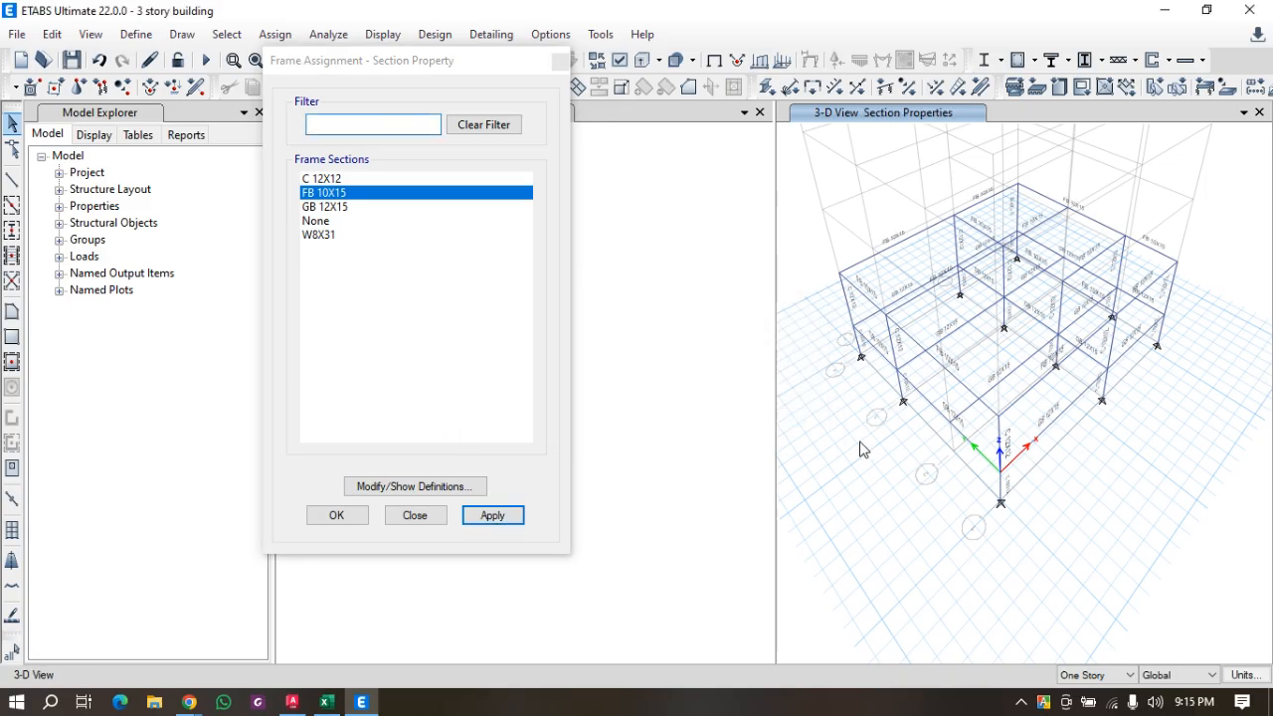
{"action": "scroll", "coordinate": [983, 507], "scroll_direction": "up", "scroll_amount": 3}
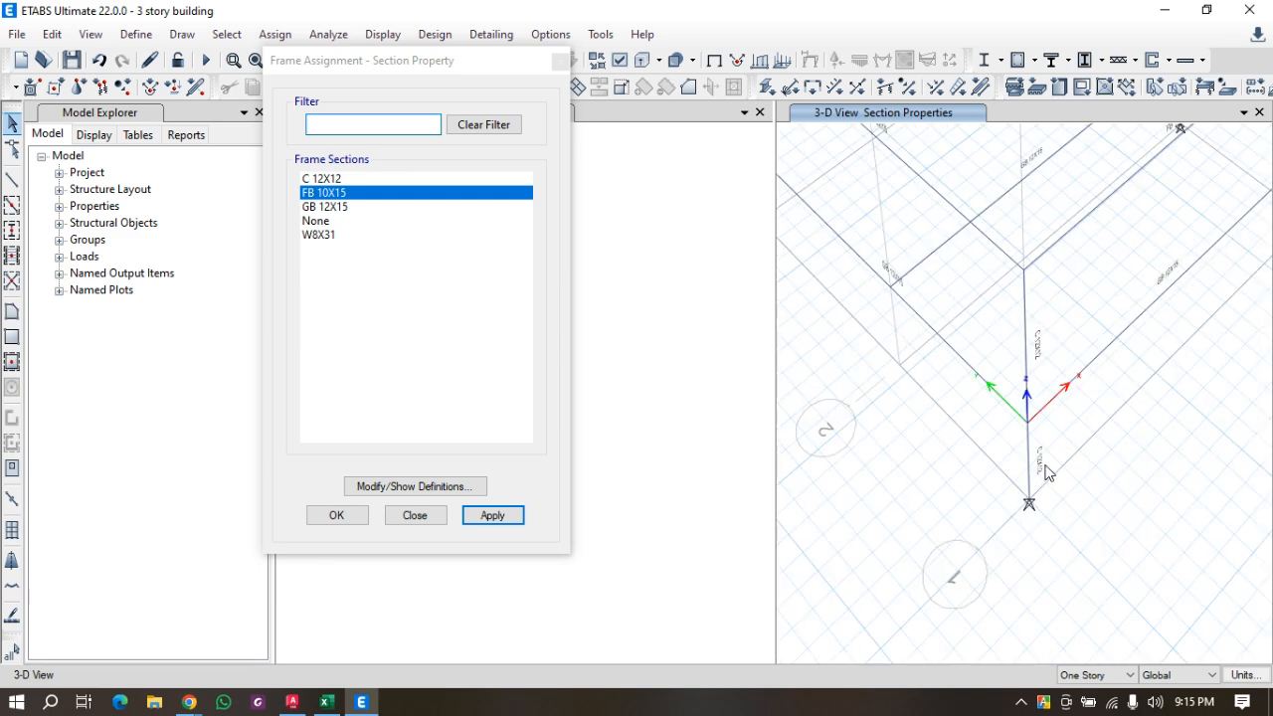
{"action": "scroll", "coordinate": [1026, 442], "scroll_direction": "down", "scroll_amount": 3}
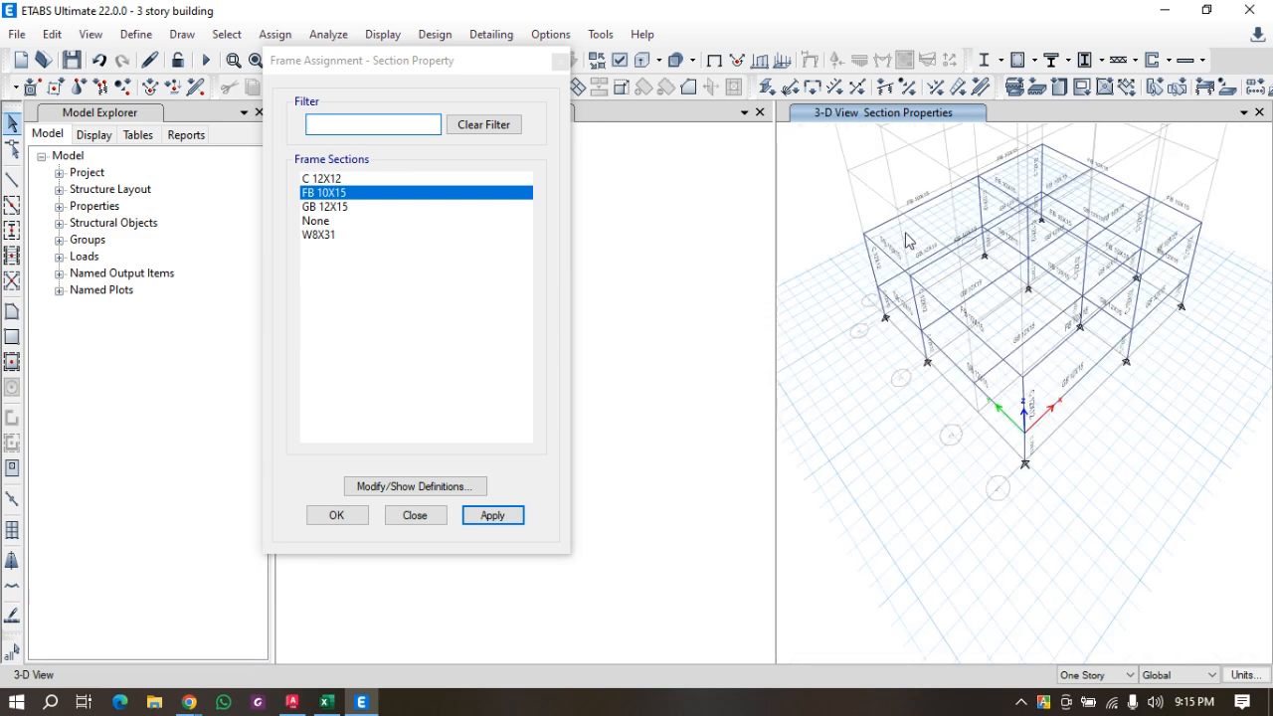
{"action": "scroll", "coordinate": [905, 238], "scroll_direction": "up", "scroll_amount": 3}
{"action": "scroll", "coordinate": [966, 193], "scroll_direction": "up", "scroll_amount": 3}
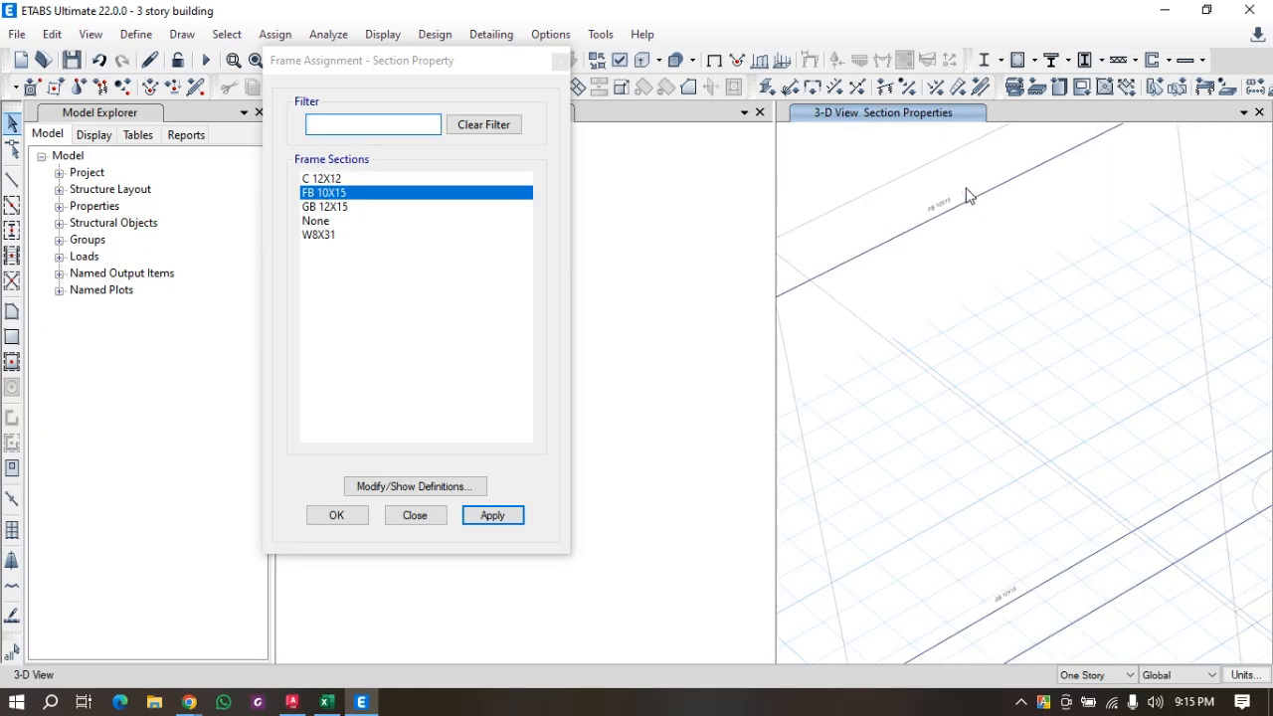
{"action": "scroll", "coordinate": [966, 193], "scroll_direction": "down", "scroll_amount": 2}
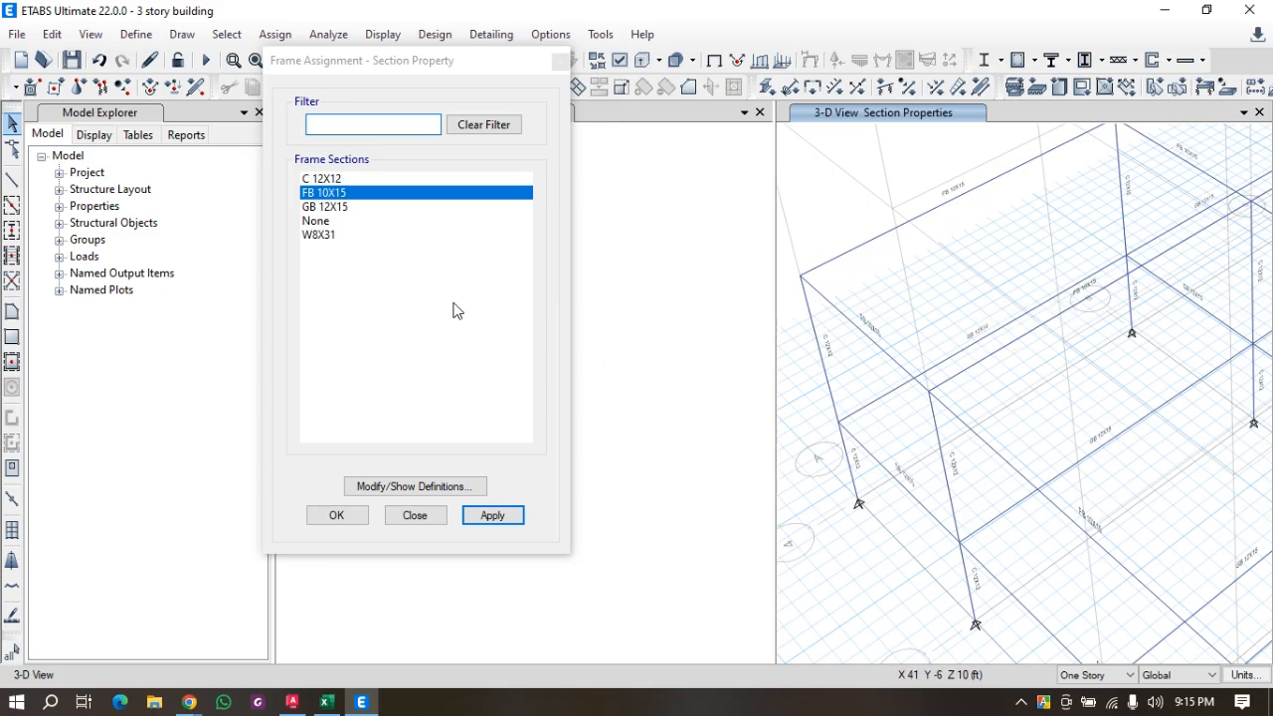
Draw two rectangular Slab 5" panels on the GF plan between grids 3 and 4, one spanning A to B and one B to C.
{"action": "left_click", "coordinate": [560, 63]}
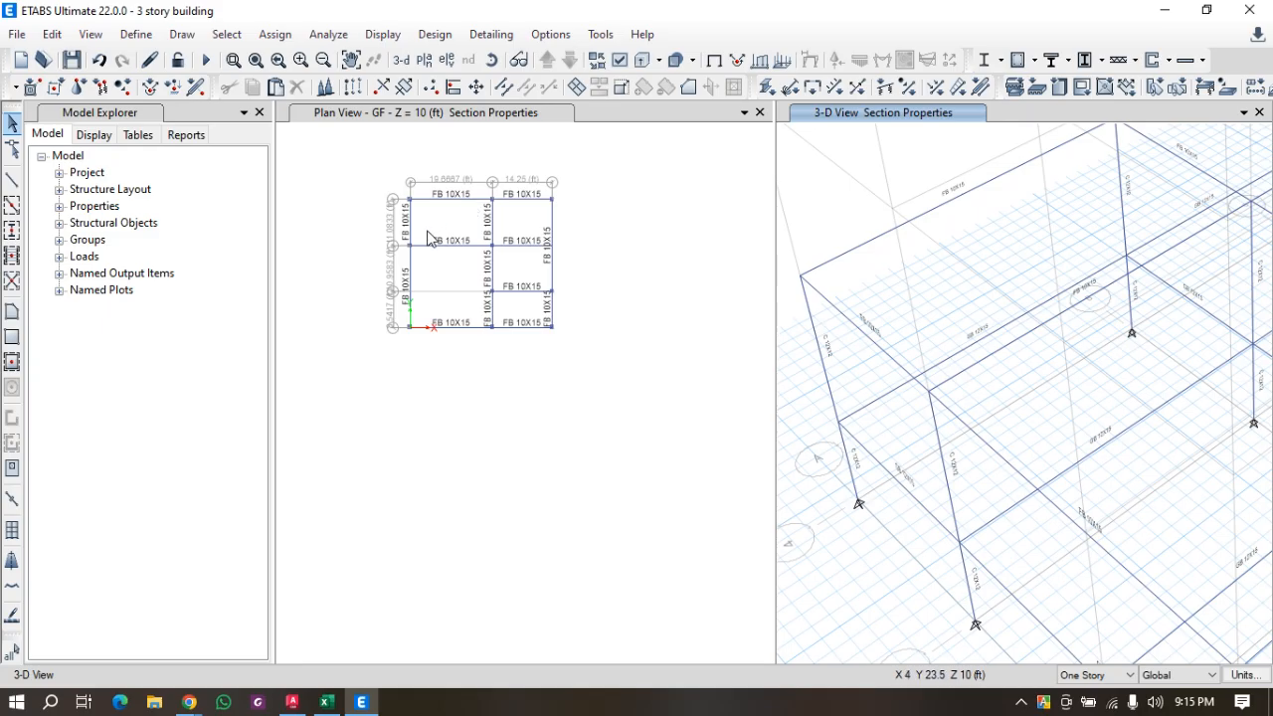
{"action": "left_click", "coordinate": [12, 338]}
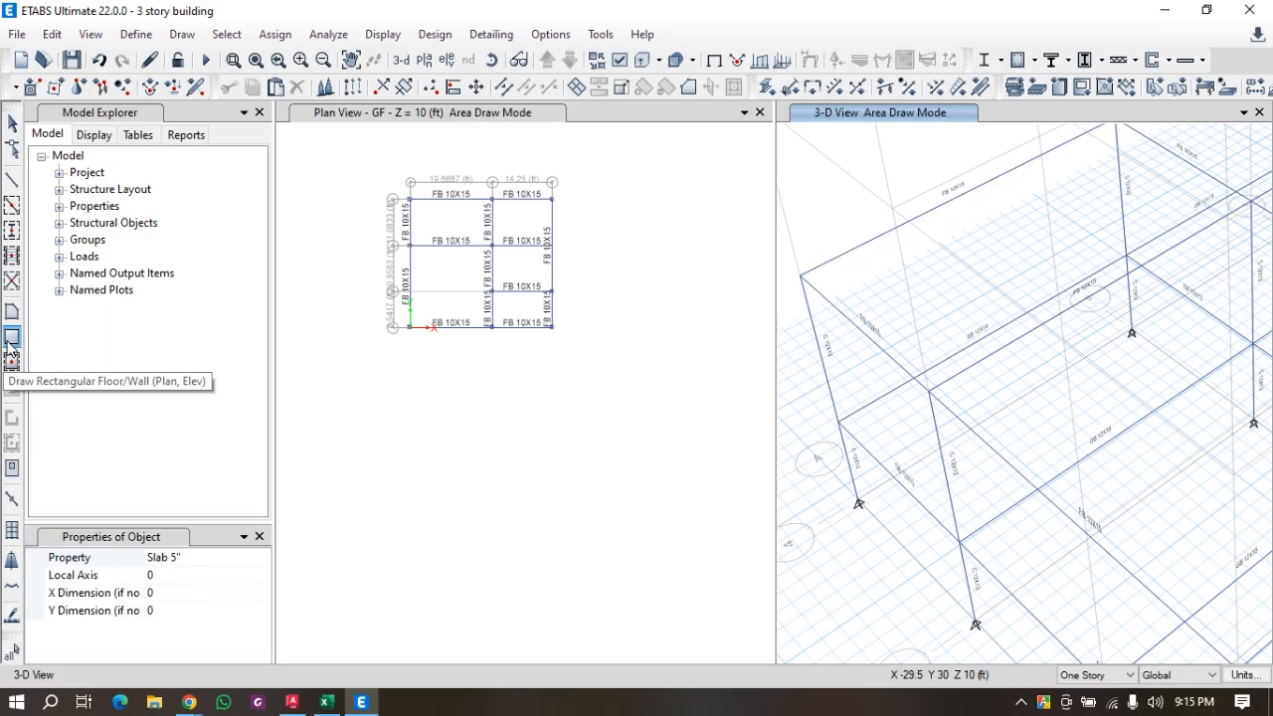
{"action": "left_click", "coordinate": [210, 558]}
{"action": "left_click", "coordinate": [262, 559]}
{"action": "left_click", "coordinate": [262, 559]}
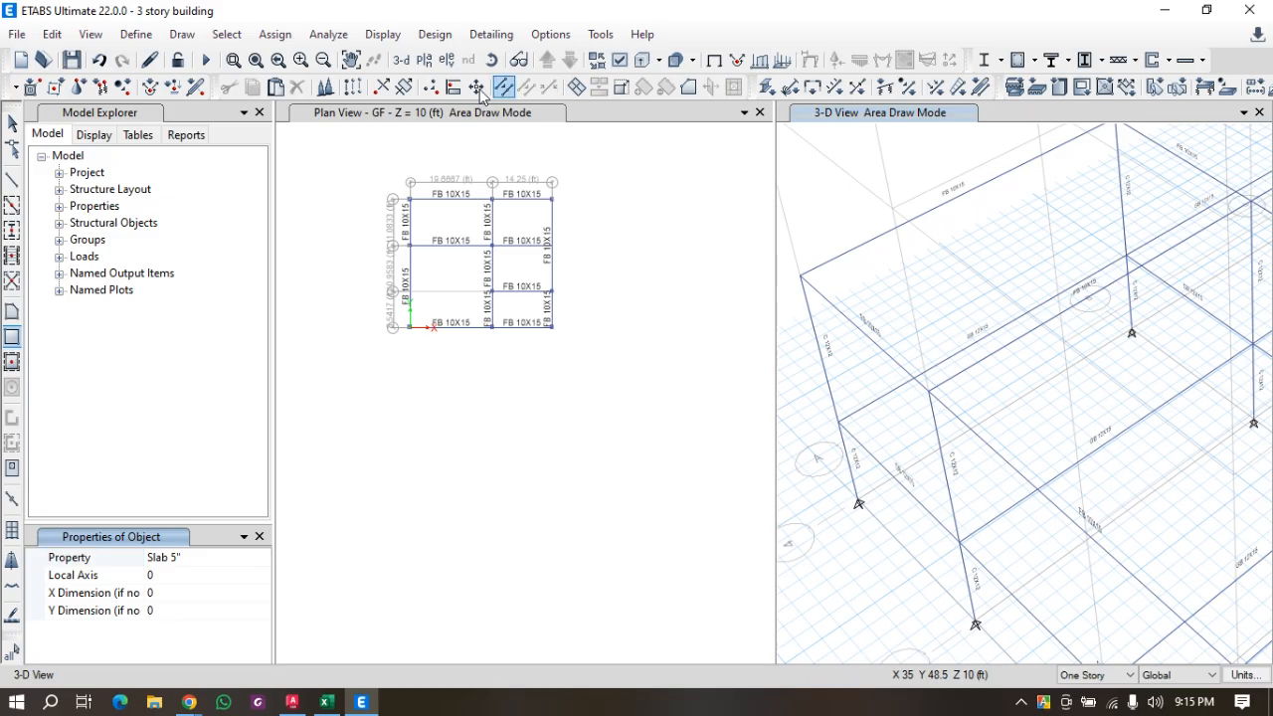
{"action": "scroll", "coordinate": [462, 196], "scroll_direction": "up", "scroll_amount": 3}
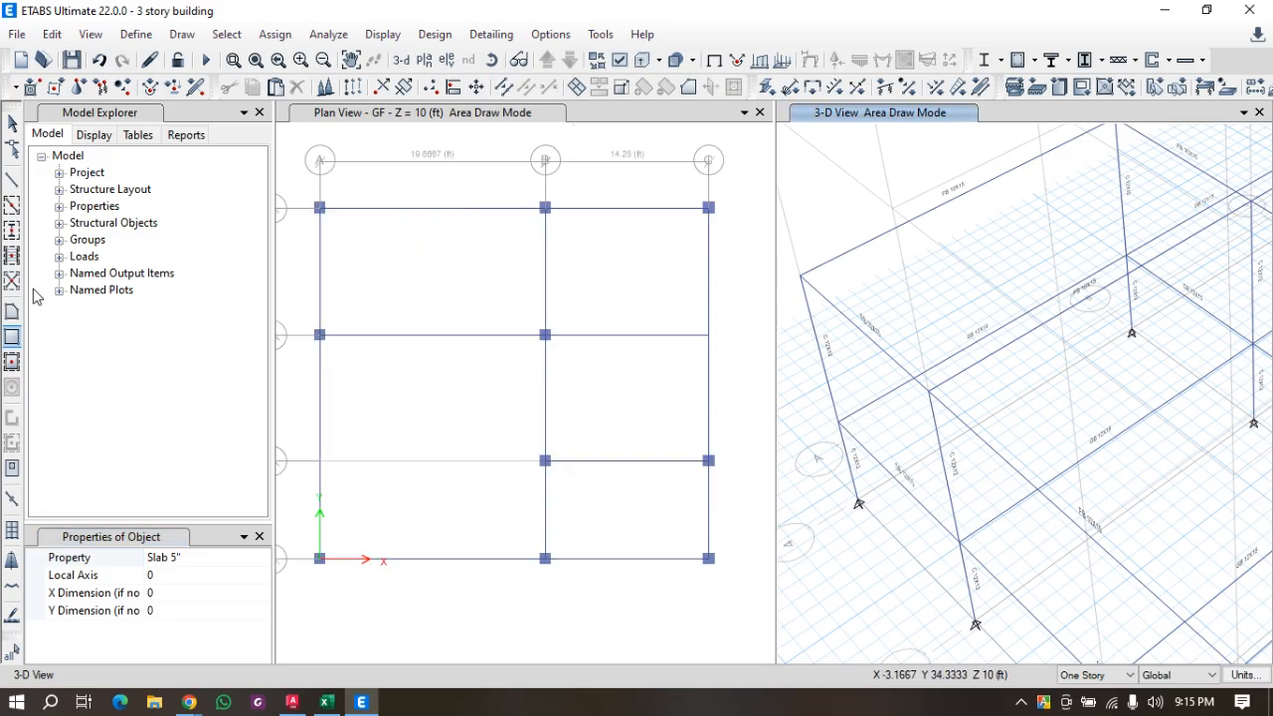
{"action": "left_click", "coordinate": [319, 208]}
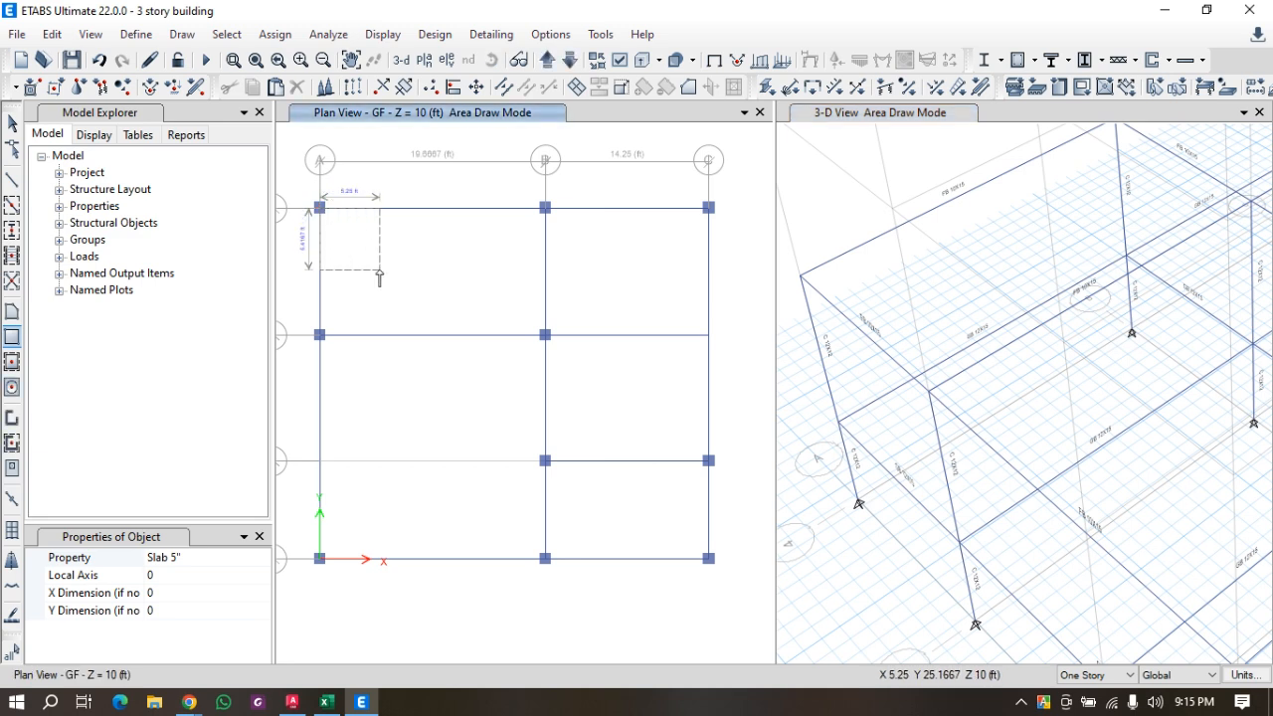
{"action": "left_click", "coordinate": [544, 335]}
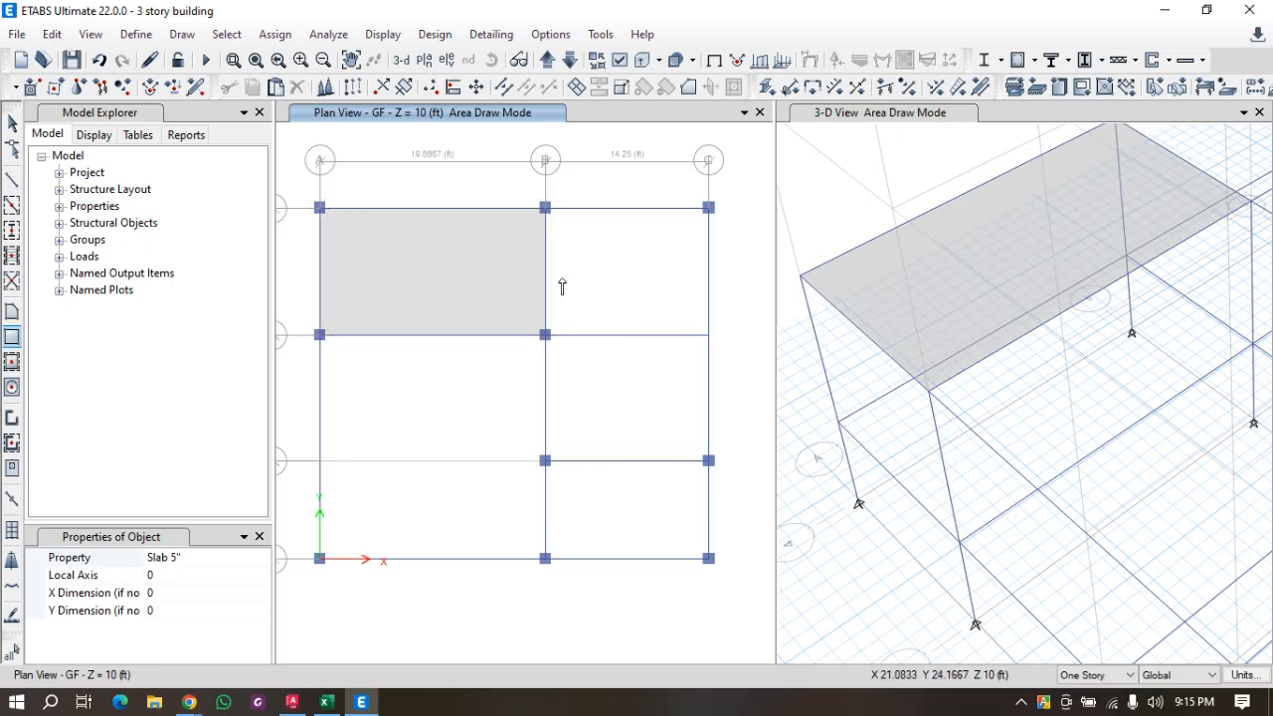
{"action": "left_click", "coordinate": [545, 209]}
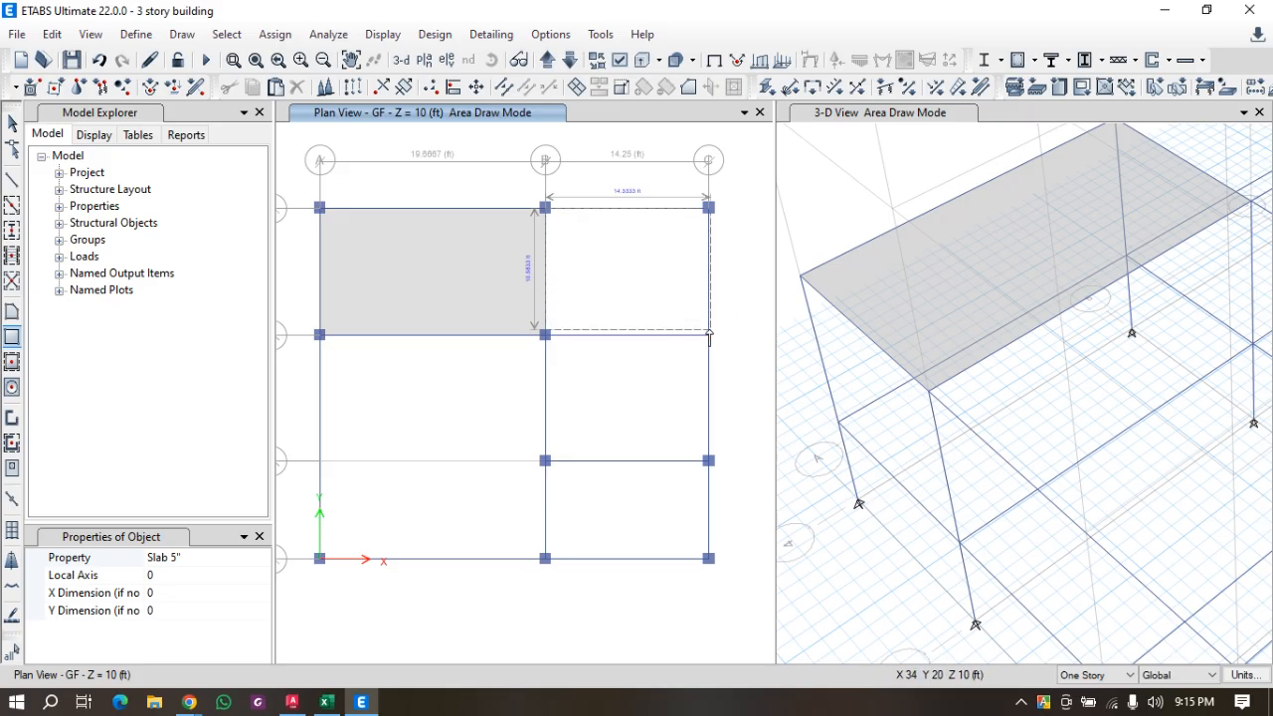
{"action": "left_click", "coordinate": [705, 338]}
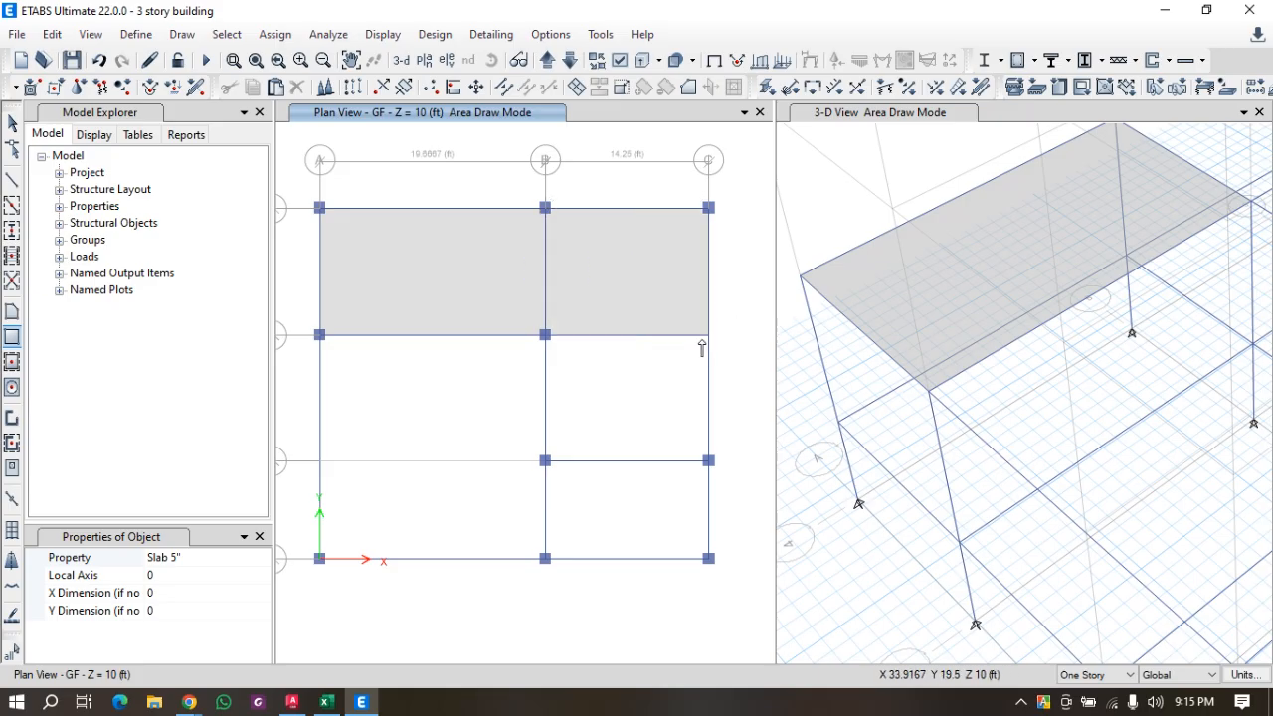
Draw Slab 5" panels on the GF plan from grid point A3 to B1 and from B3 to C2.
{"action": "left_click", "coordinate": [319, 335]}
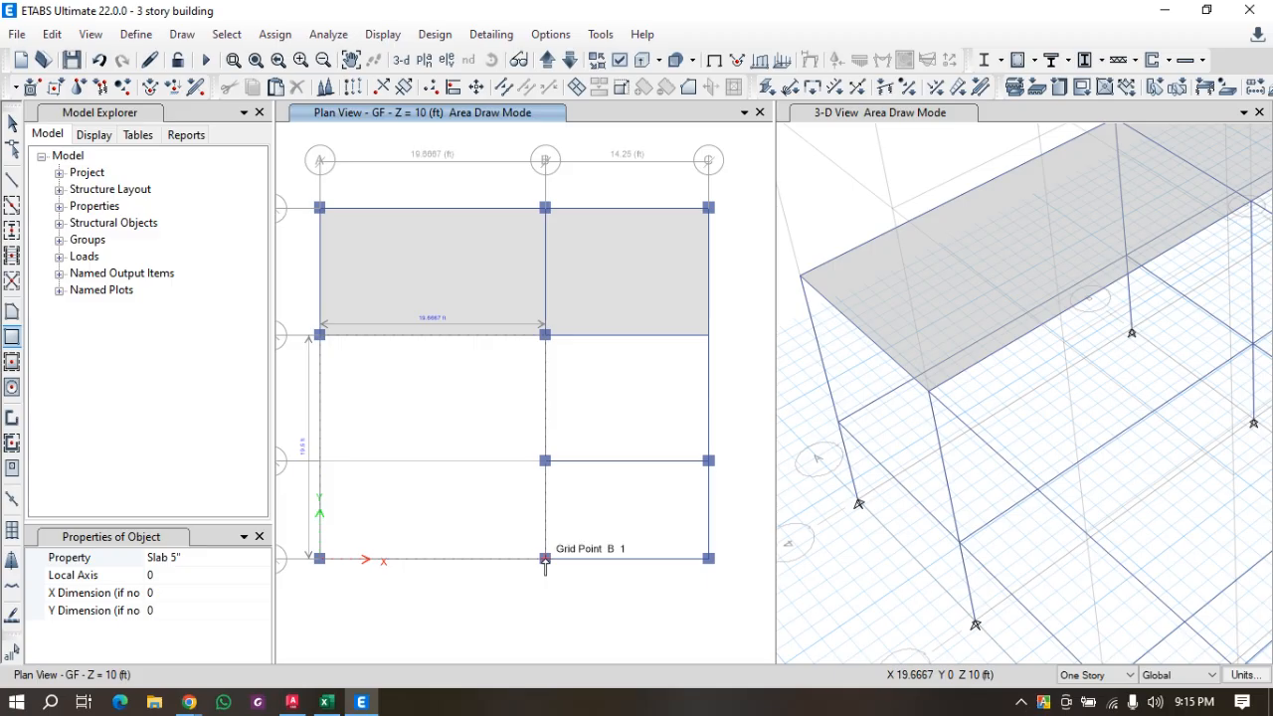
{"action": "left_click", "coordinate": [545, 559]}
{"action": "left_click", "coordinate": [545, 335]}
{"action": "left_click", "coordinate": [708, 460]}
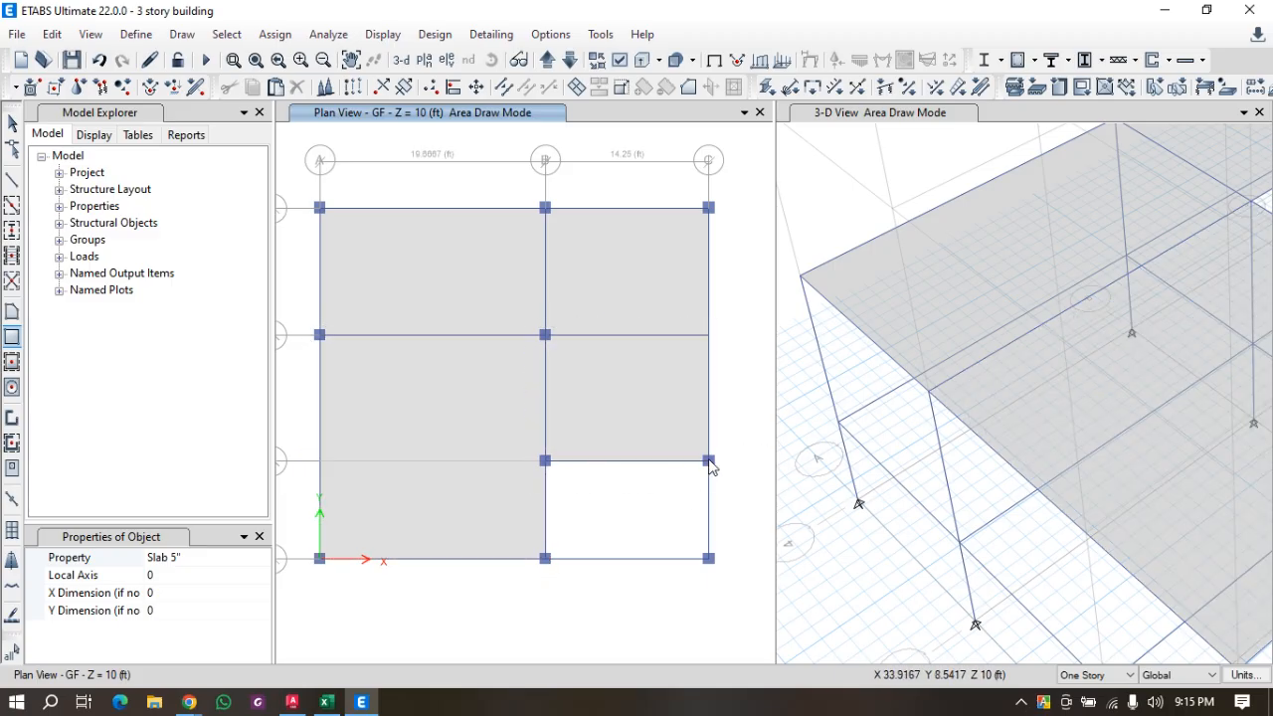
Draw a Slab 8" panel on the GF plan in the bay between grids B-C and 1-2, and leave drawing mode.
{"action": "scroll", "coordinate": [589, 490], "scroll_direction": "down", "scroll_amount": 5}
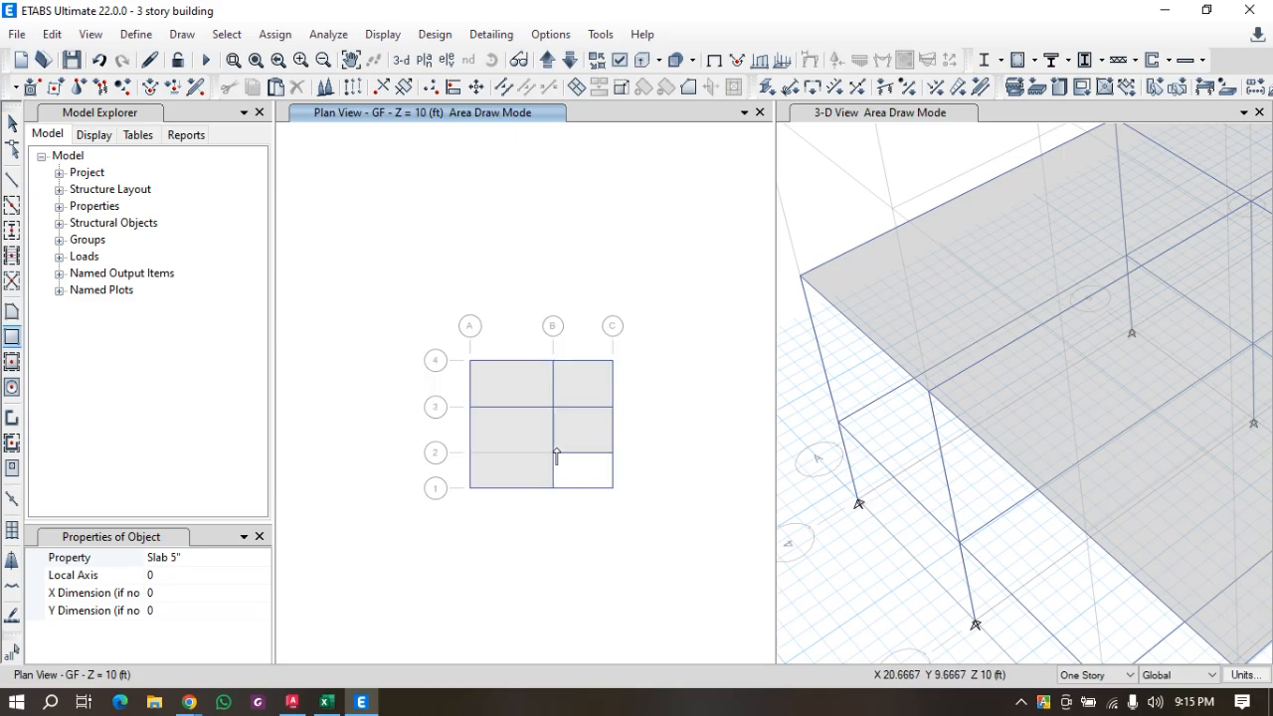
{"action": "scroll", "coordinate": [1005, 390], "scroll_direction": "down", "scroll_amount": 5}
{"action": "scroll", "coordinate": [1005, 390], "scroll_direction": "up", "scroll_amount": 5}
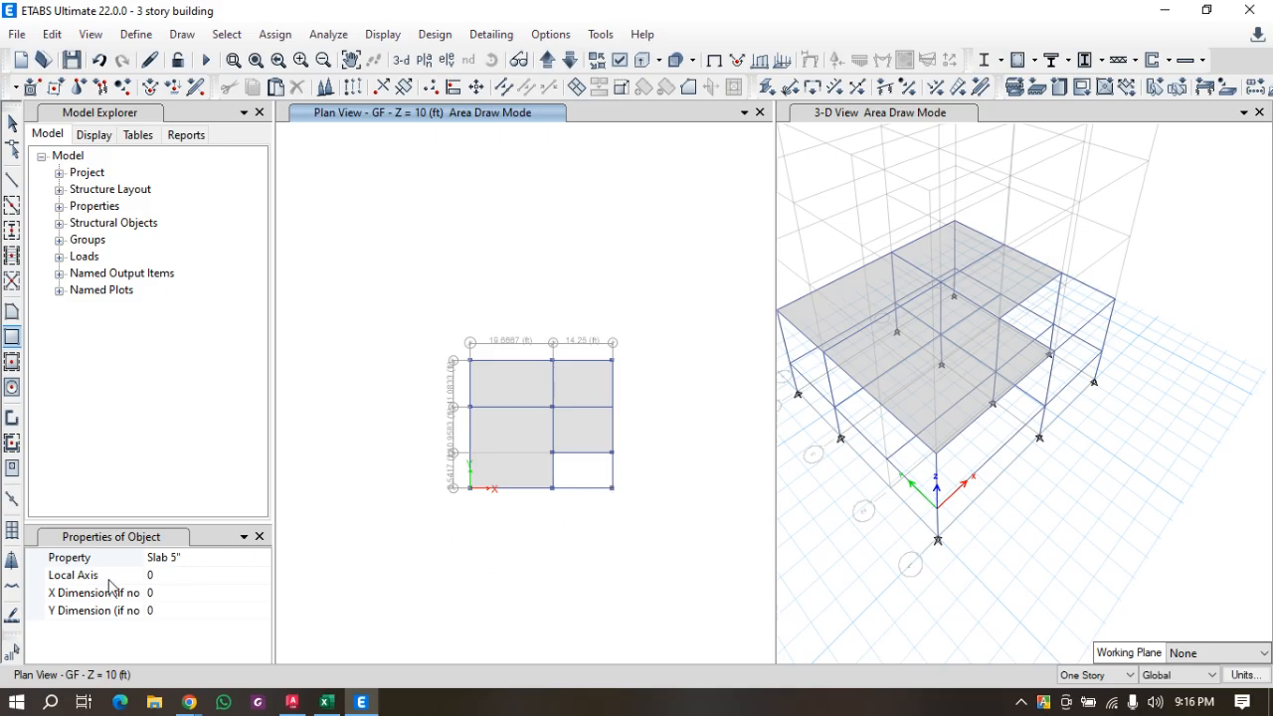
{"action": "left_click", "coordinate": [205, 558]}
{"action": "left_click", "coordinate": [262, 560]}
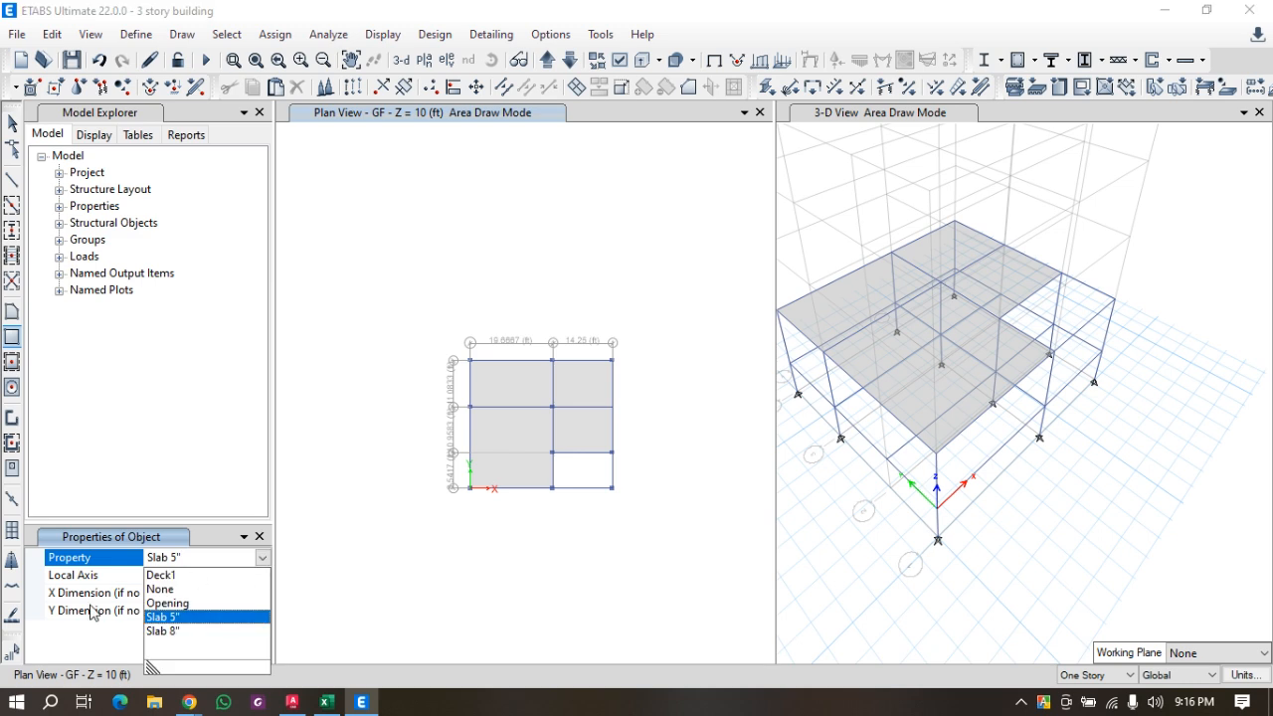
{"action": "left_click", "coordinate": [167, 632]}
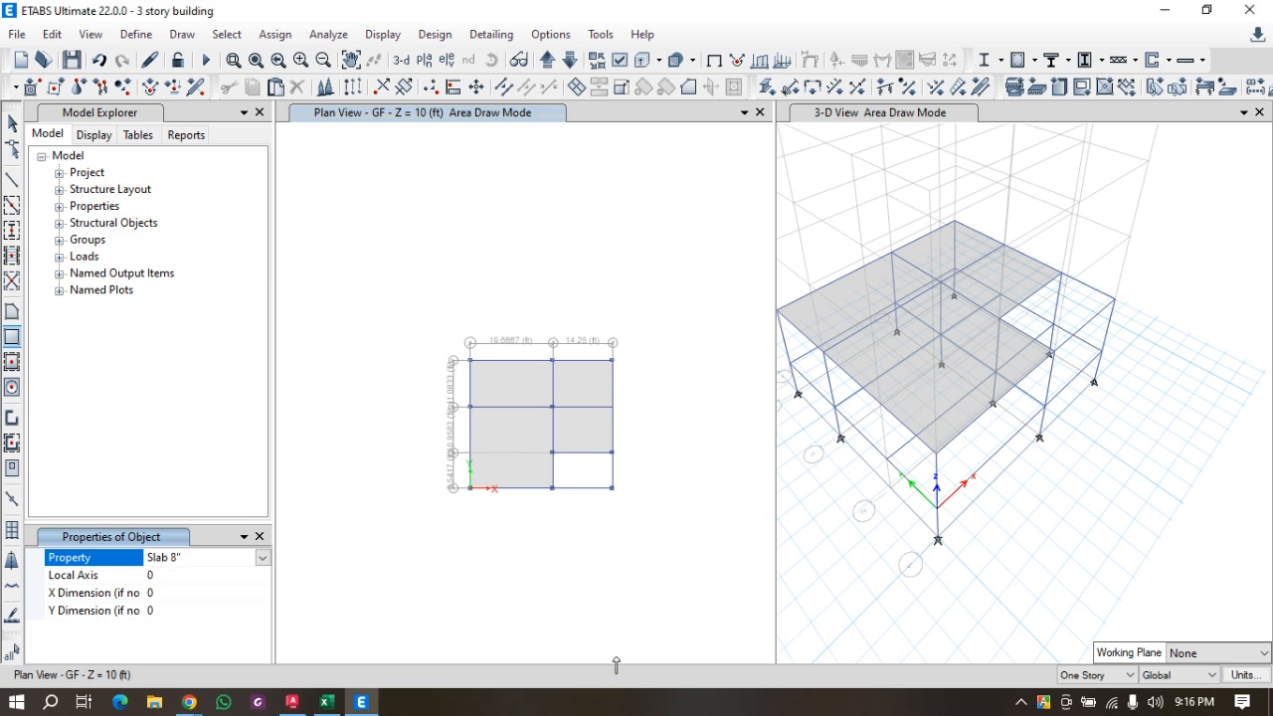
{"action": "scroll", "coordinate": [632, 542], "scroll_direction": "up", "scroll_amount": 3}
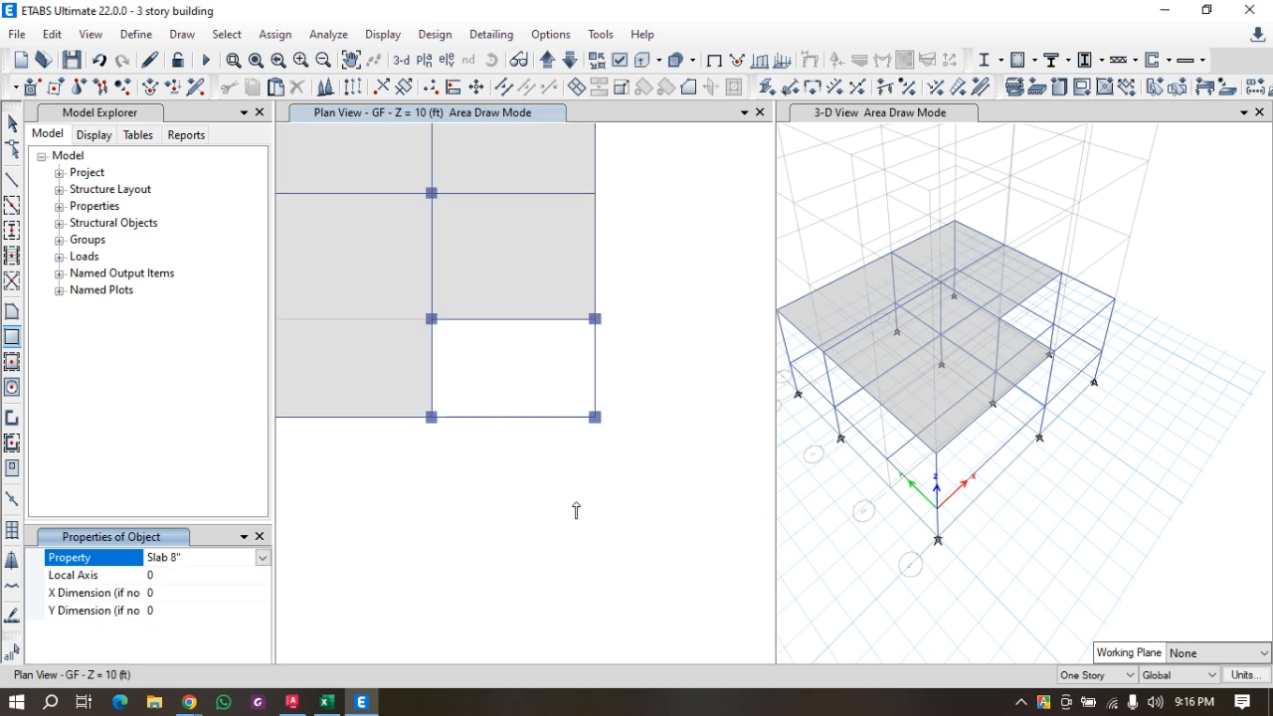
{"action": "left_click", "coordinate": [430, 319]}
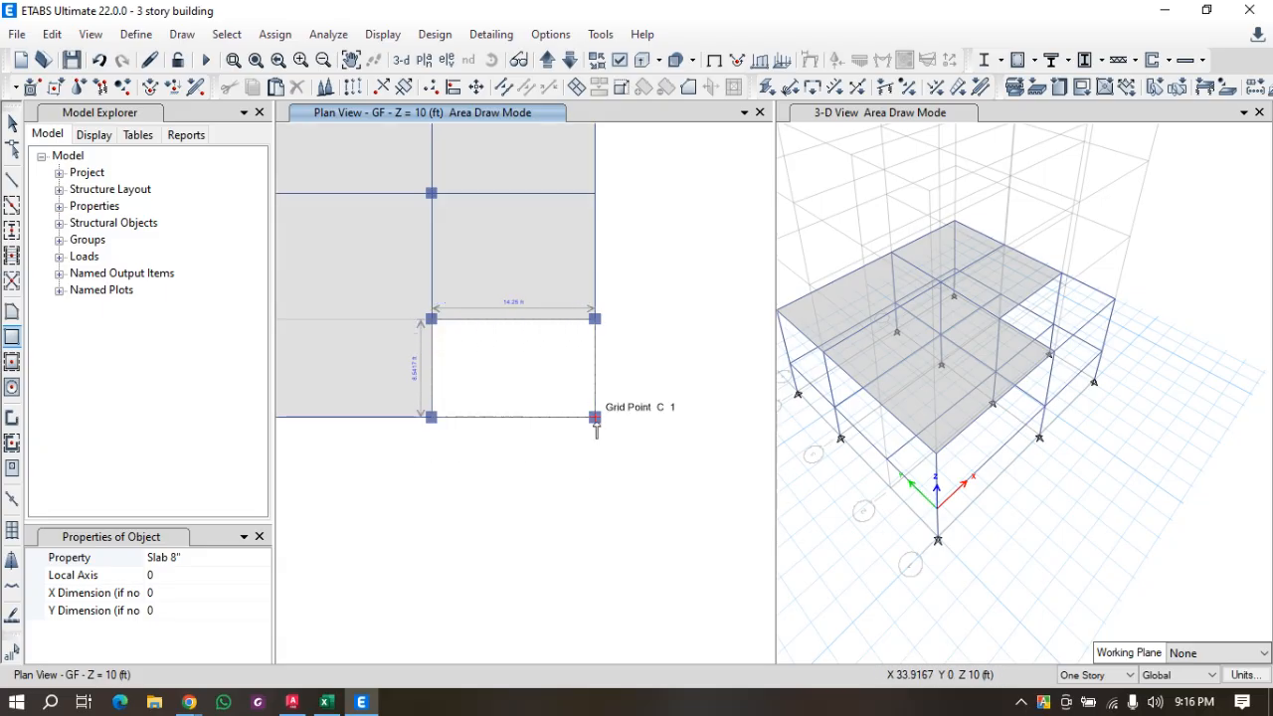
{"action": "left_click", "coordinate": [595, 418]}
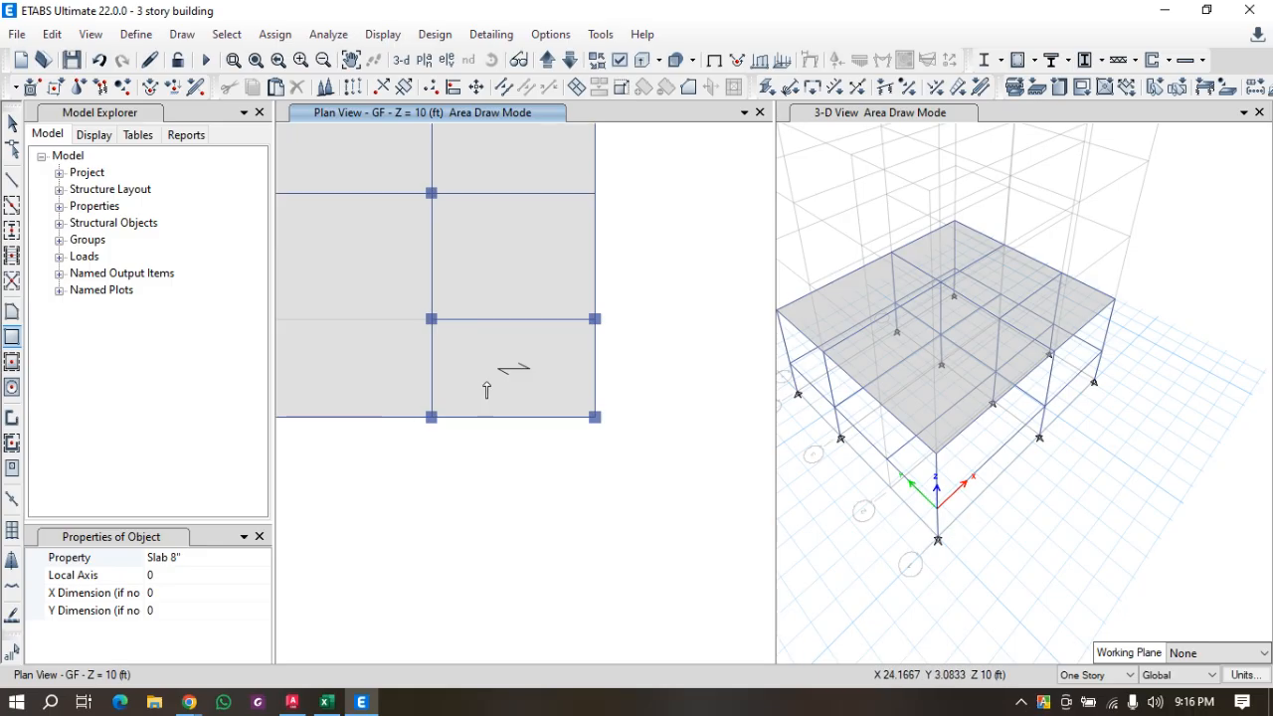
{"action": "left_click", "coordinate": [12, 121]}
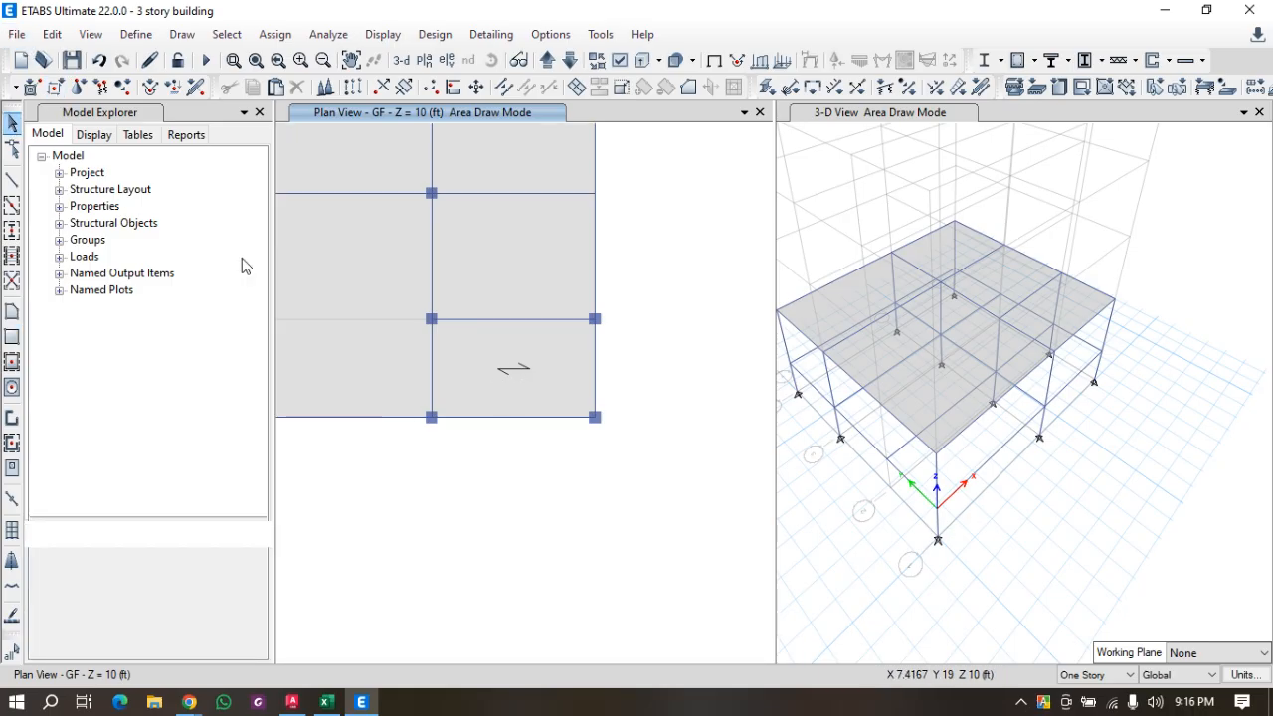
Rotate the local axes of the Slab 8" panel by 90 degrees from the default orientation.
{"action": "left_click", "coordinate": [559, 394]}
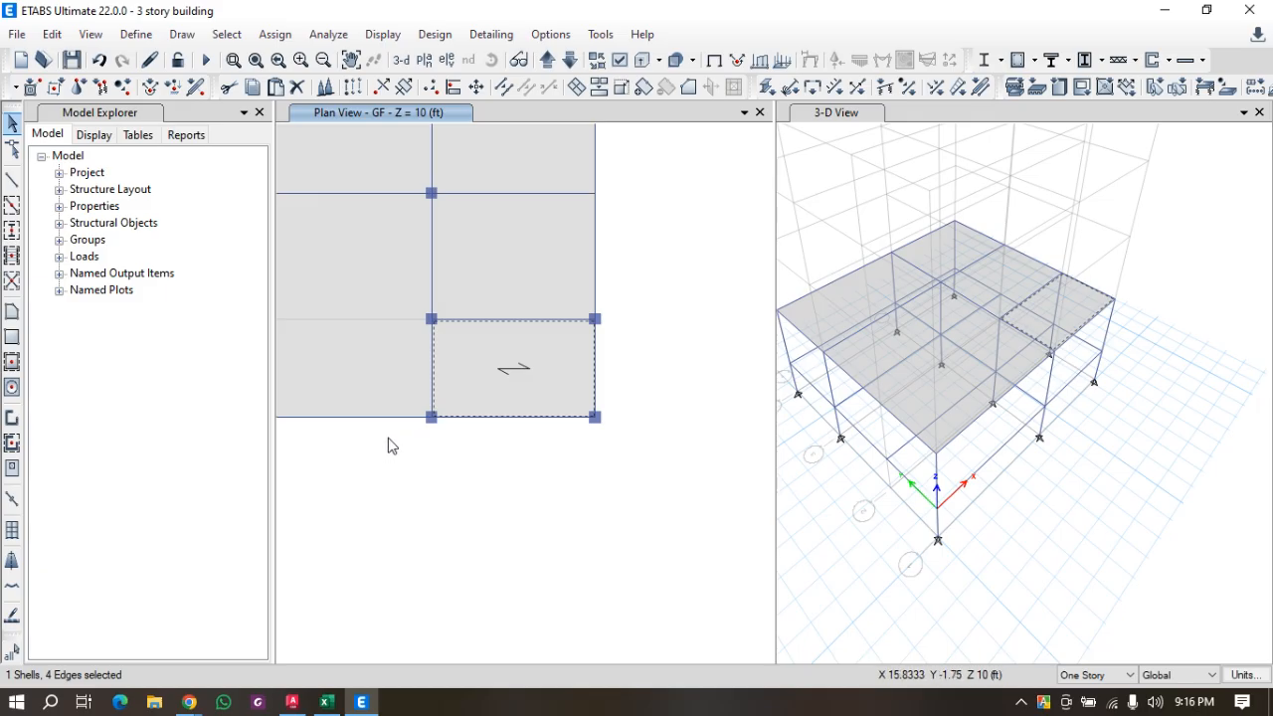
{"action": "left_click", "coordinate": [278, 35]}
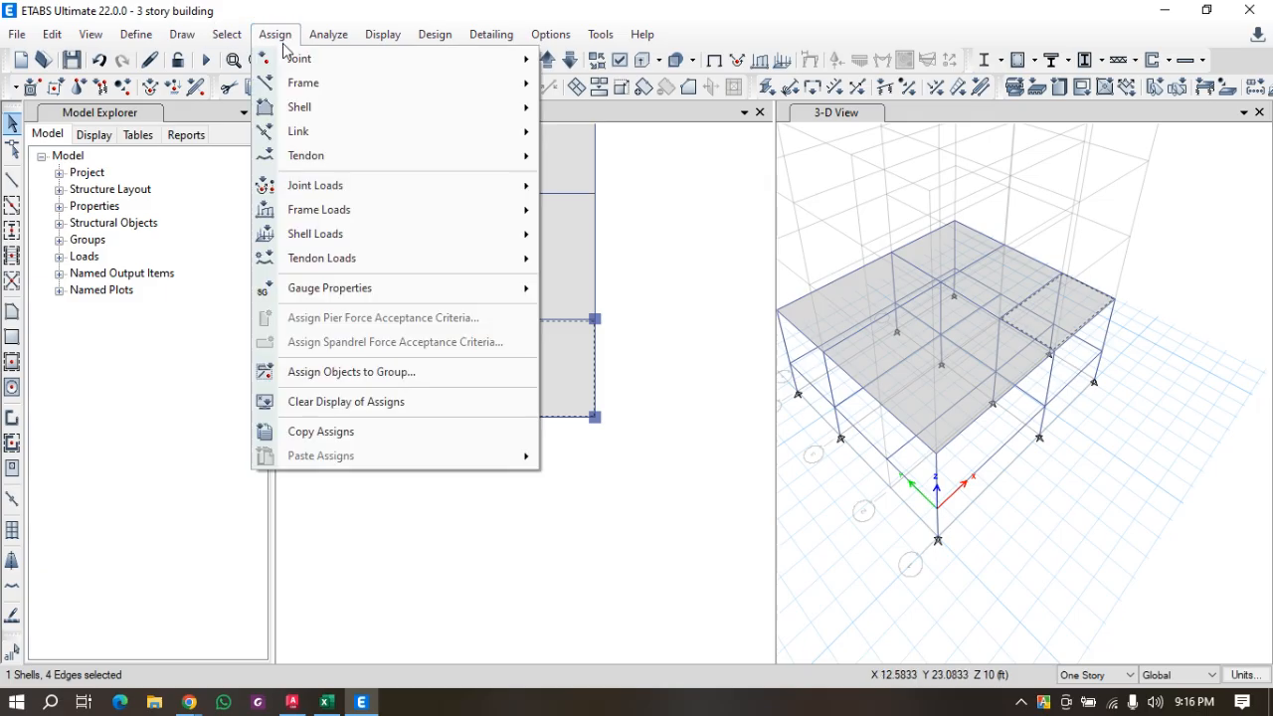
{"action": "mouse_move", "coordinate": [418, 117]}
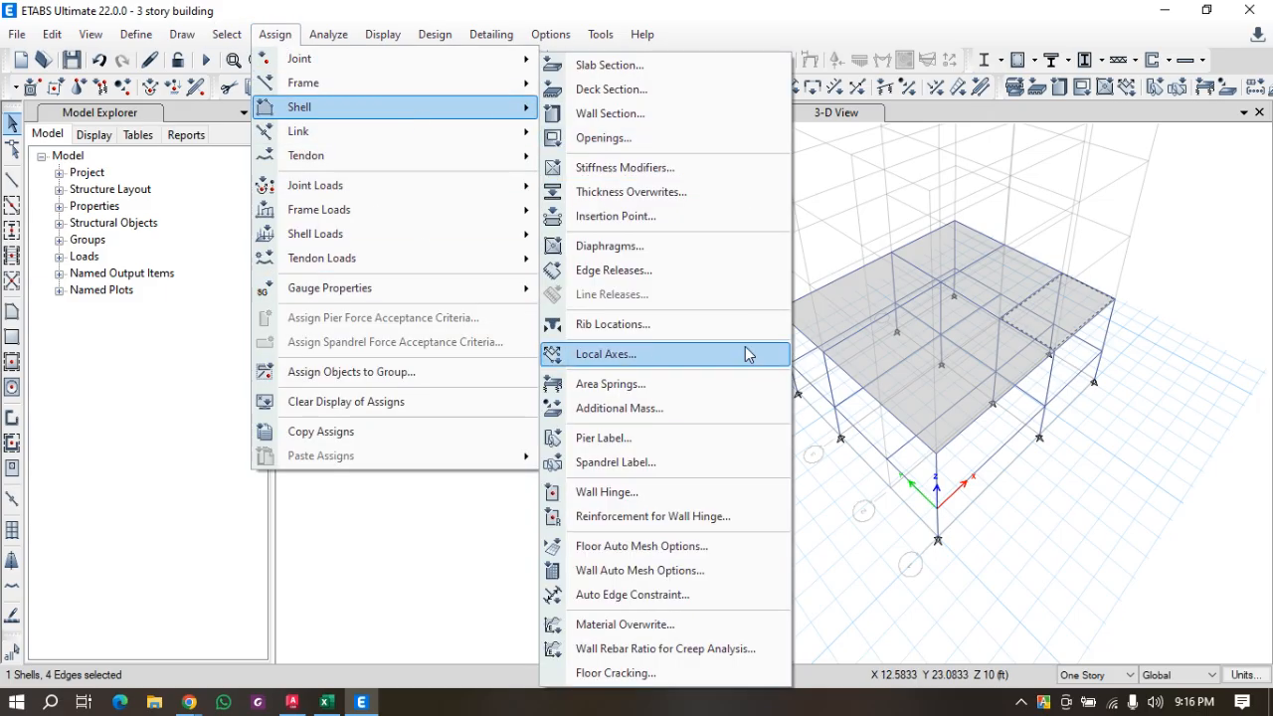
{"action": "left_click", "coordinate": [707, 355]}
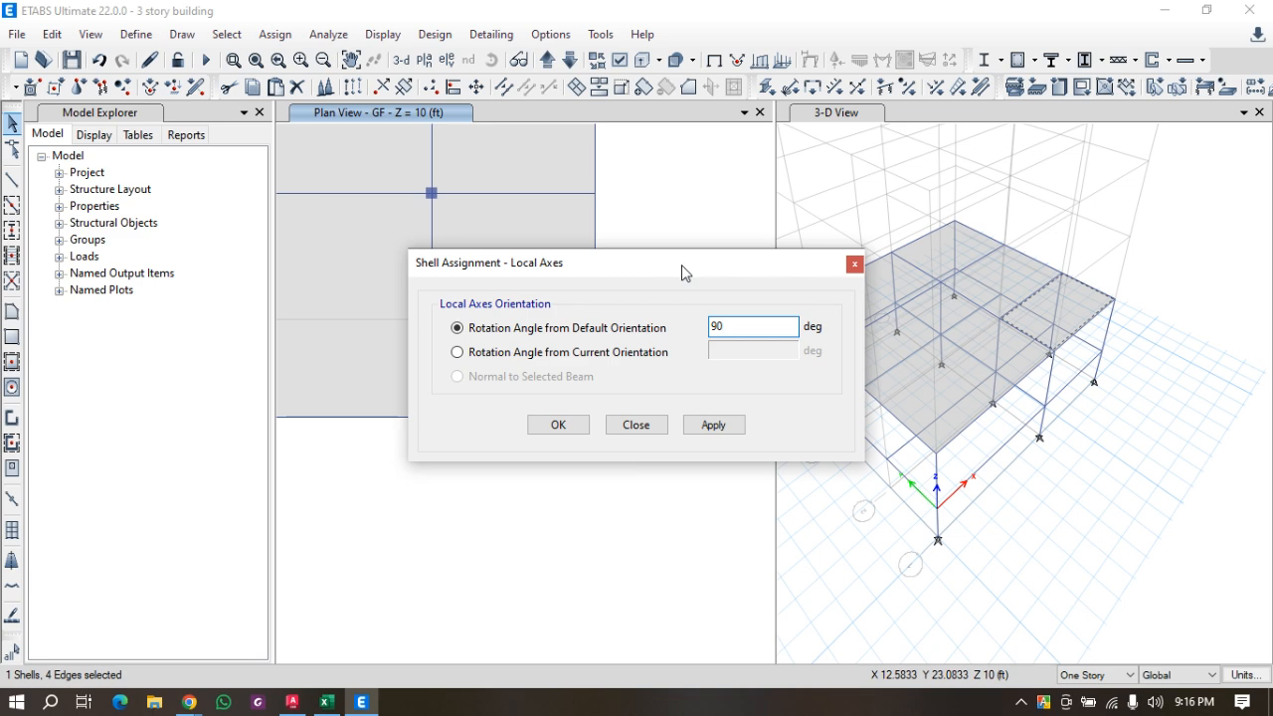
{"action": "left_click_drag", "start_coordinate": [671, 265], "coordinate": [963, 118]}
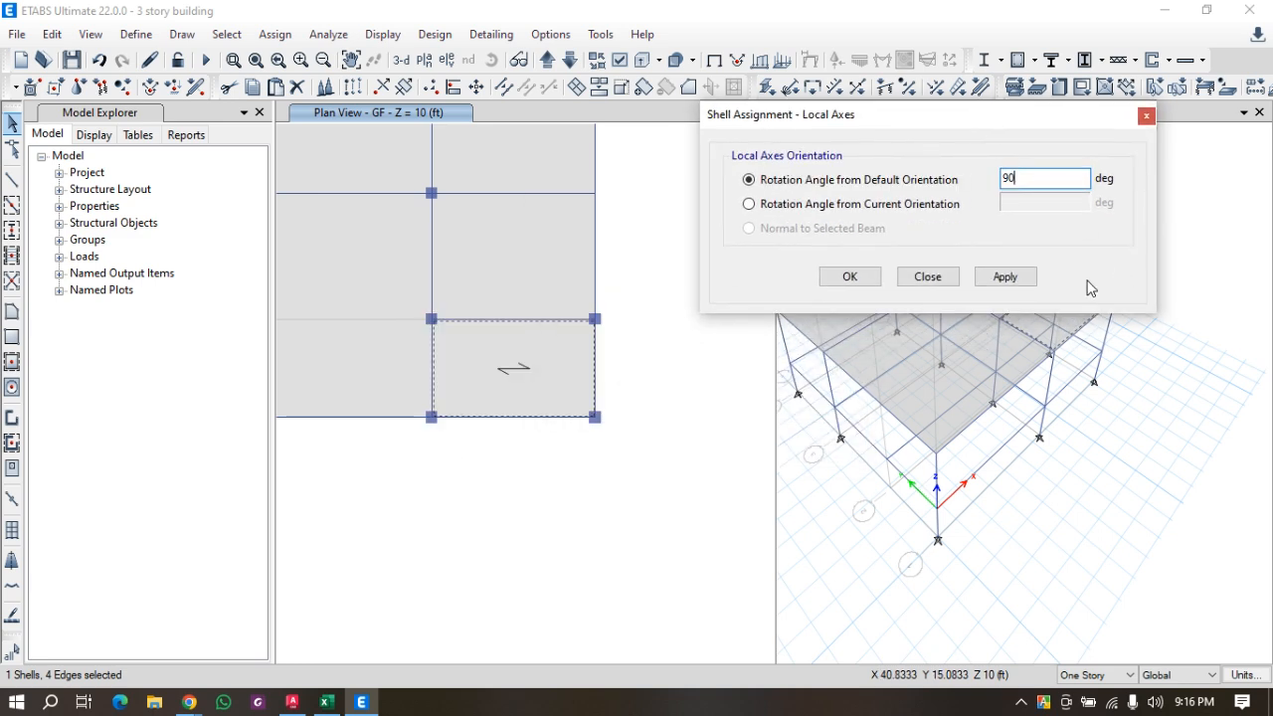
{"action": "left_click", "coordinate": [1034, 278]}
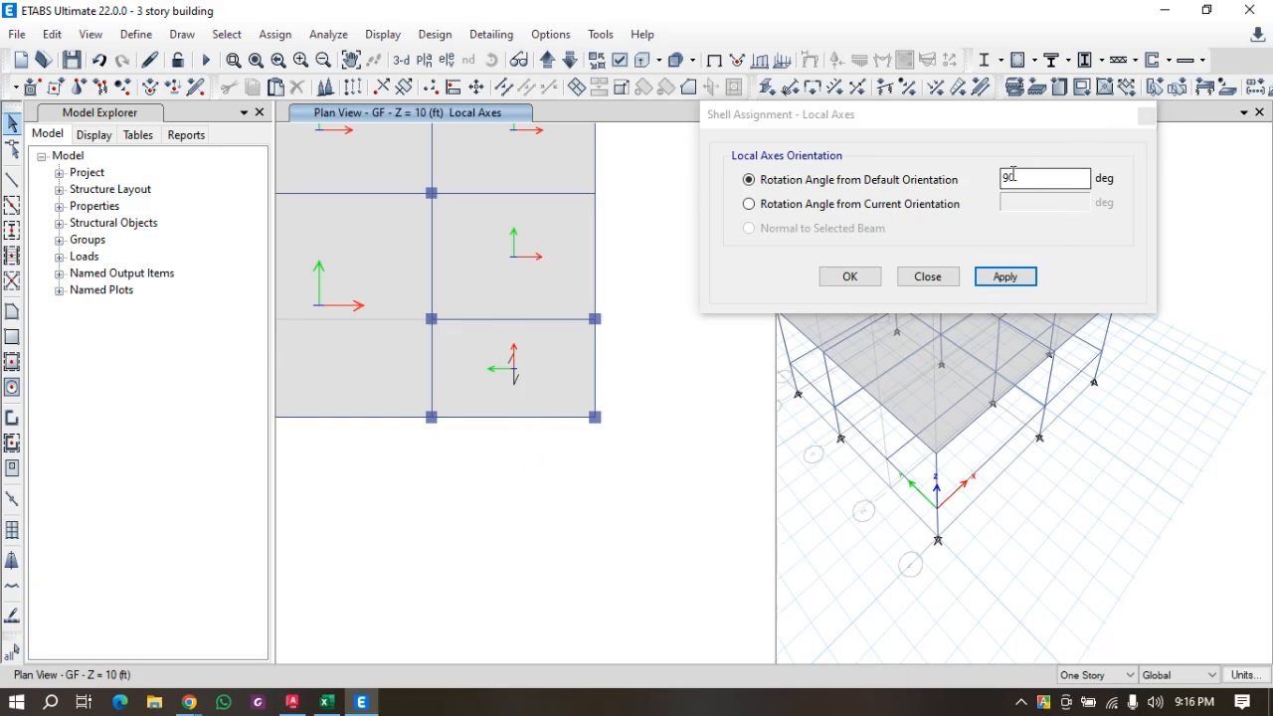
Reselect the Slab 8" panel in bay B-C/1-2 and reapply the 90-degree local axes rotation.
{"action": "left_click", "coordinate": [1016, 285]}
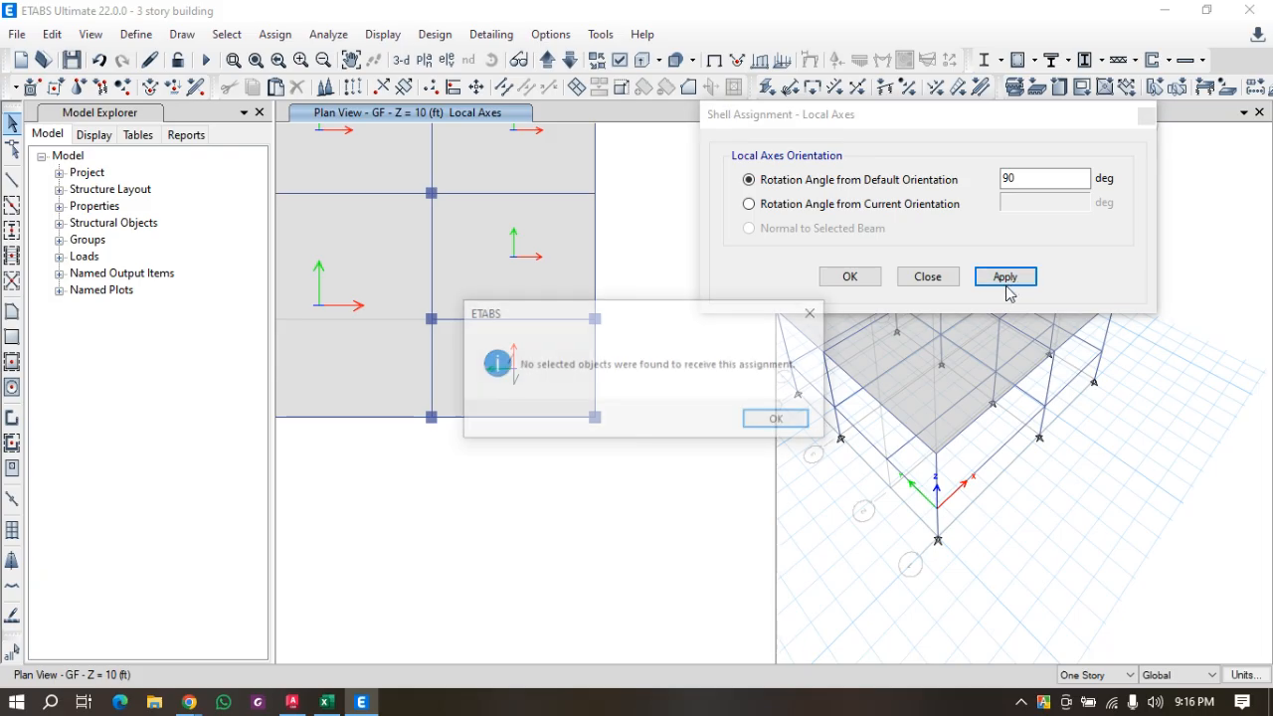
{"action": "left_click", "coordinate": [788, 419]}
{"action": "left_click", "coordinate": [533, 376]}
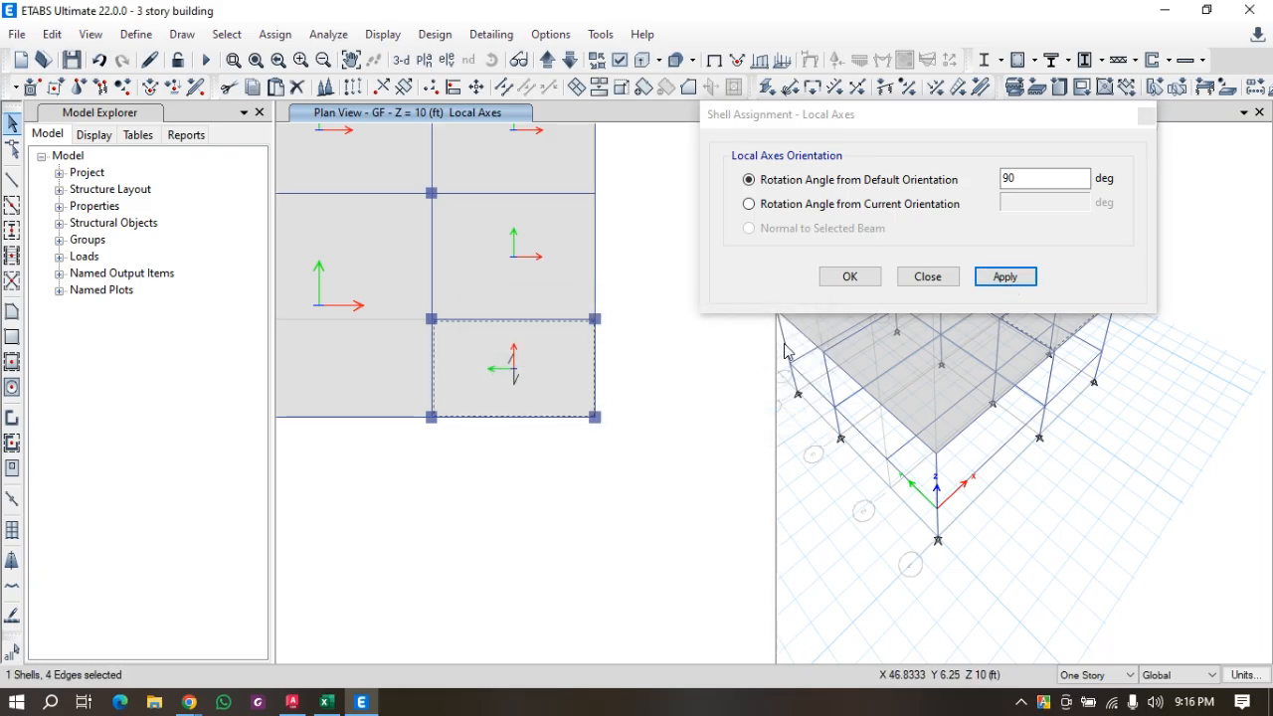
{"action": "left_click", "coordinate": [997, 283]}
{"action": "left_click", "coordinate": [953, 315]}
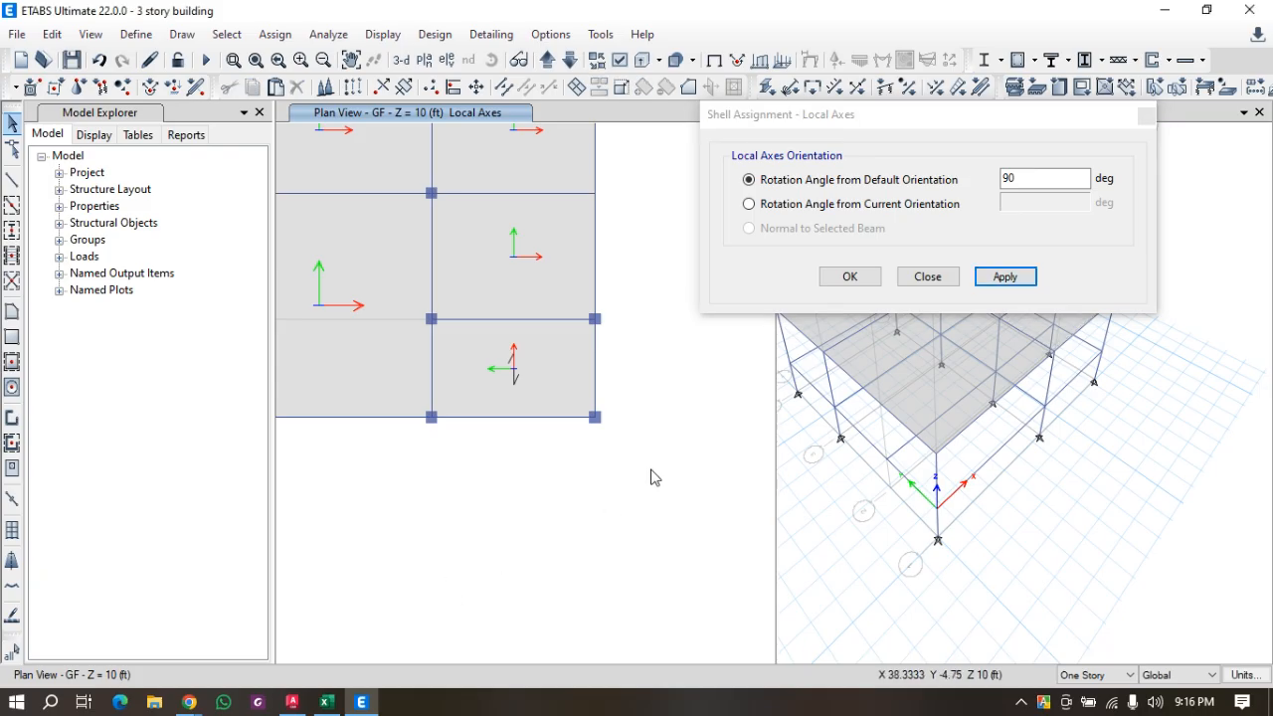
{"action": "left_click", "coordinate": [540, 362]}
{"action": "left_click", "coordinate": [1005, 278]}
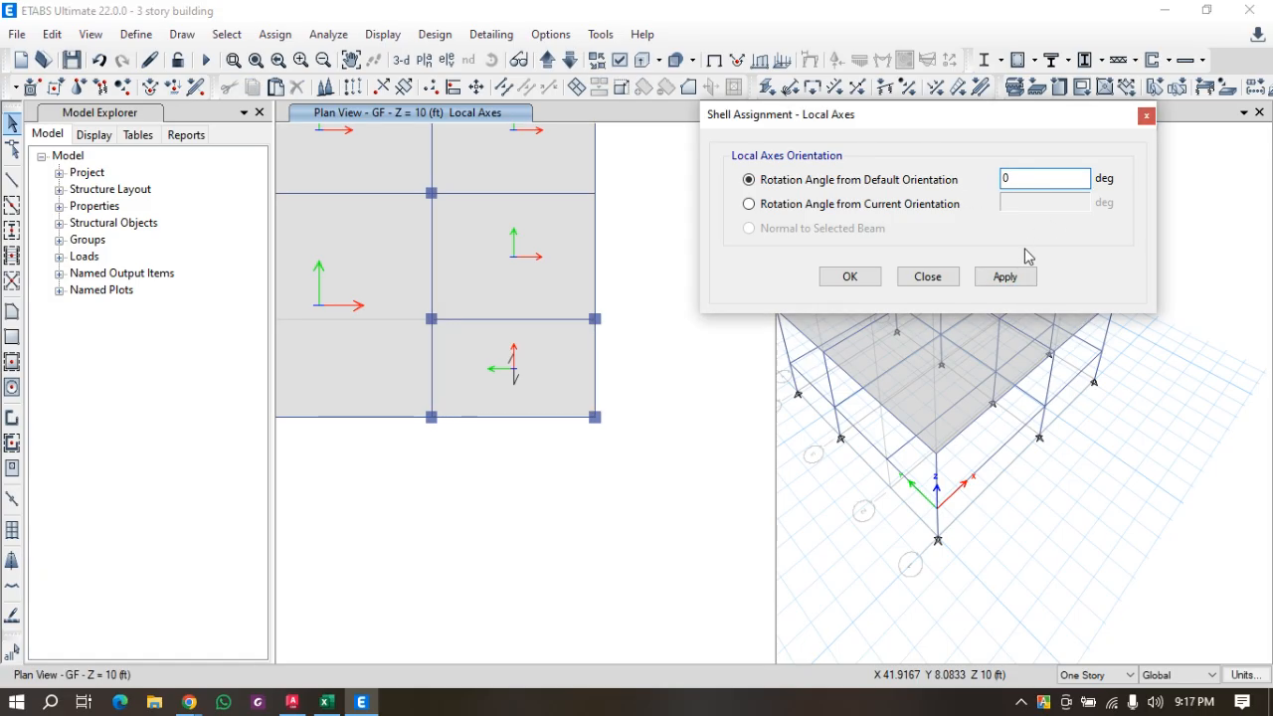
Reset the Slab 8" panel's local axes rotation to 0 degrees from the default orientation.
{"action": "left_click", "coordinate": [1006, 277]}
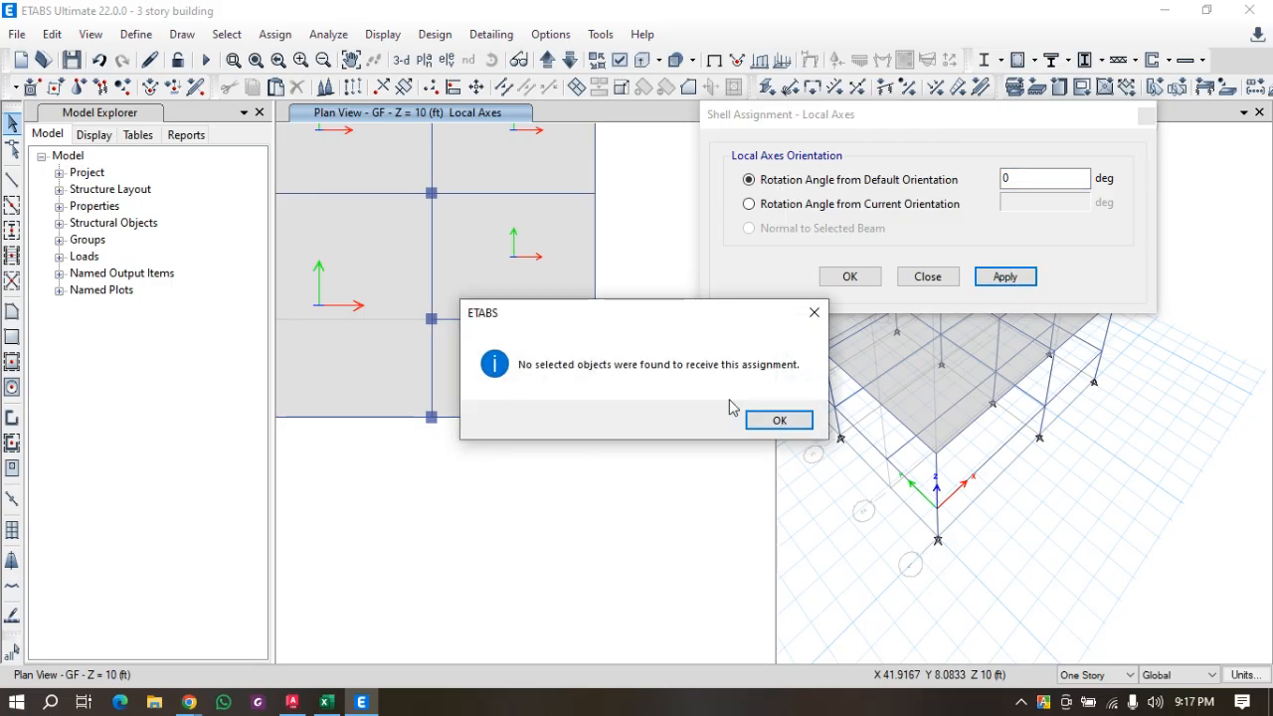
{"action": "left_click", "coordinate": [780, 420]}
{"action": "left_click", "coordinate": [557, 378]}
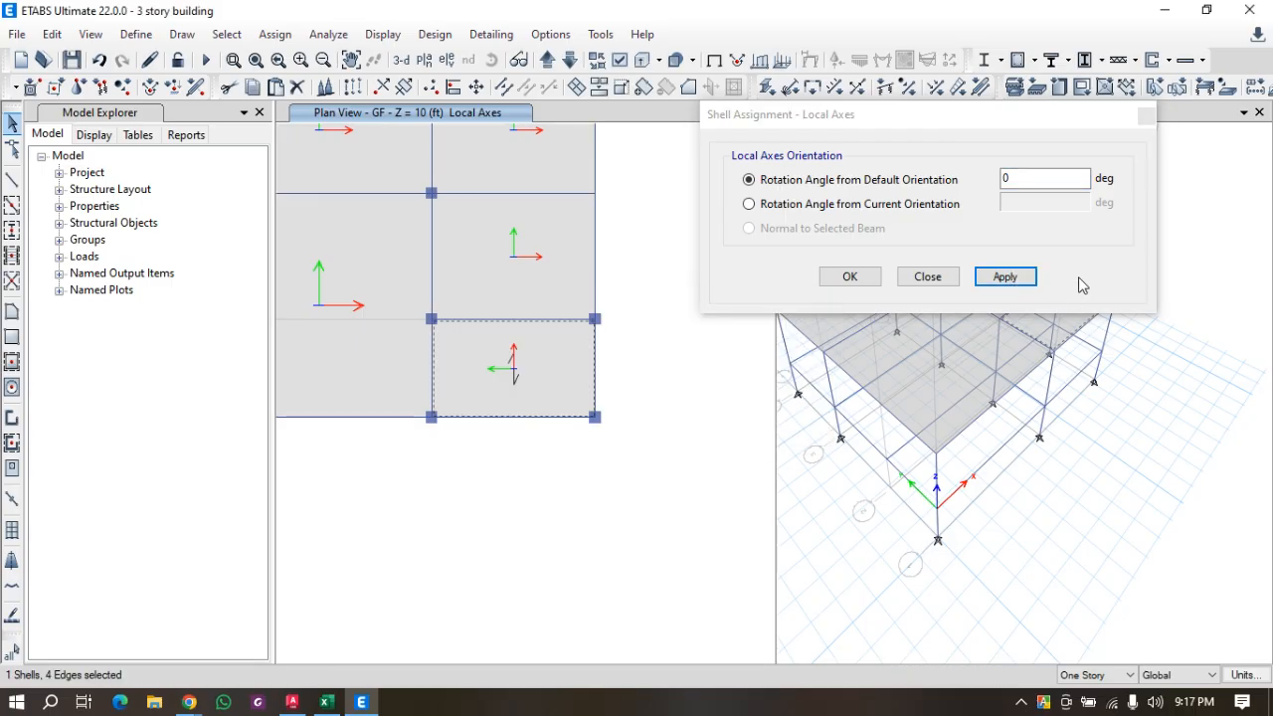
{"action": "left_click", "coordinate": [1005, 276]}
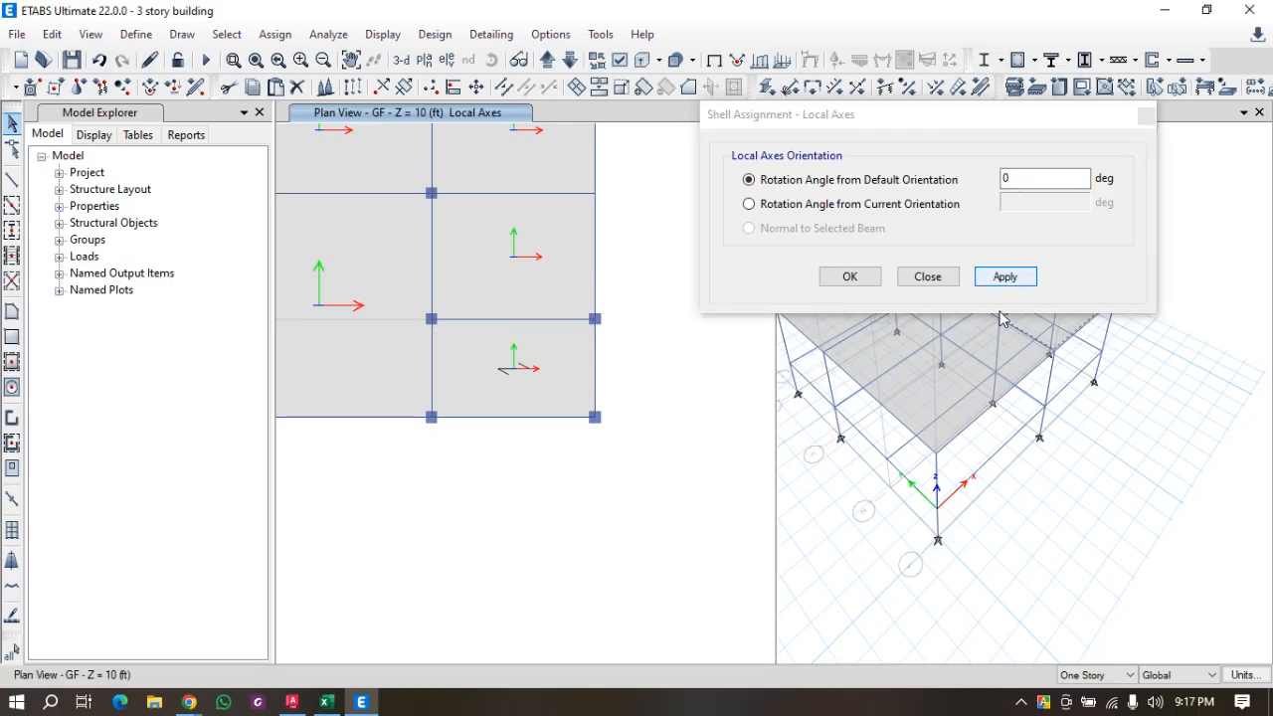
{"action": "left_click", "coordinate": [1147, 116]}
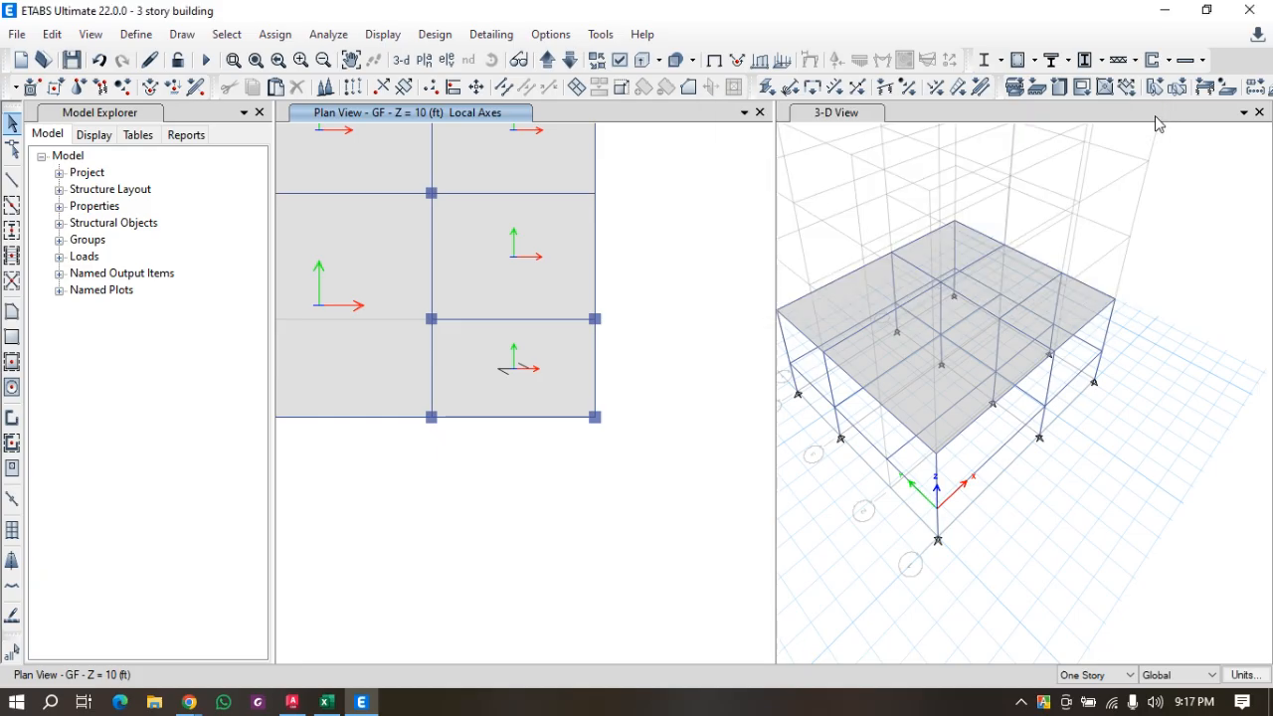
Switch to AutoCAD to view the floor plan in the 3 storied residencial drawing.
{"action": "scroll", "coordinate": [537, 525], "scroll_direction": "down", "scroll_amount": 3}
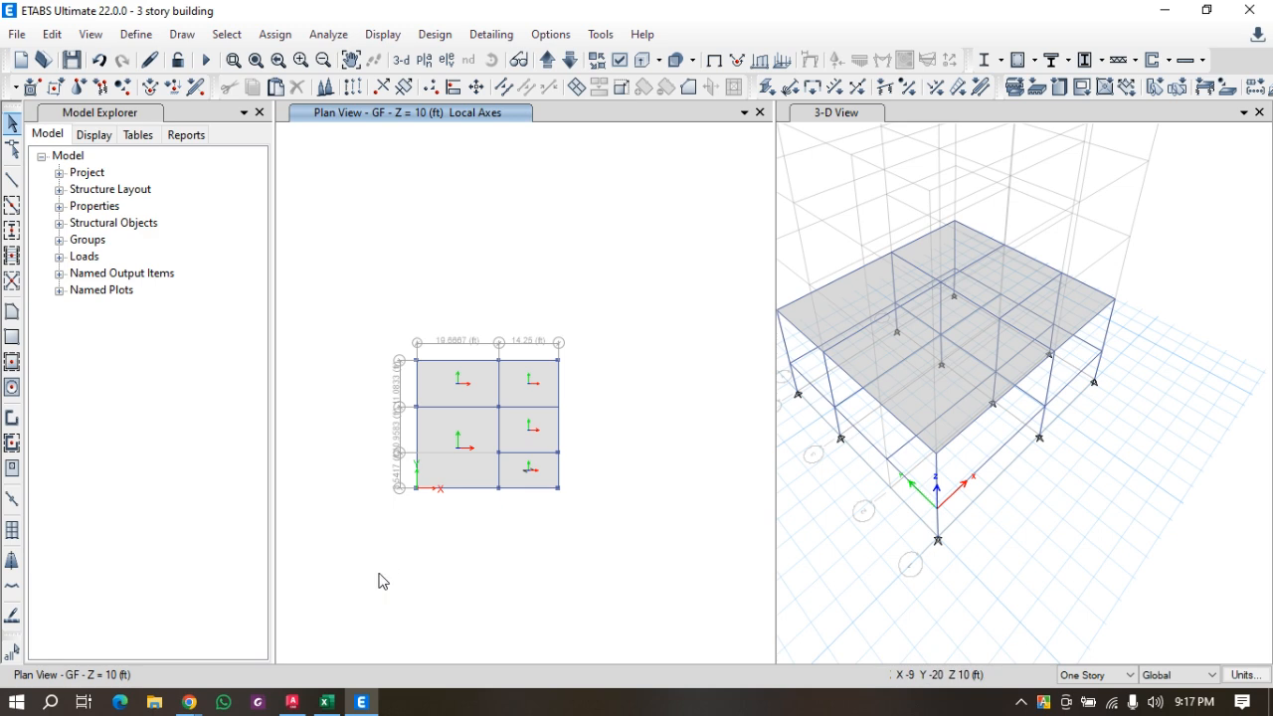
{"action": "mouse_move", "coordinate": [332, 705]}
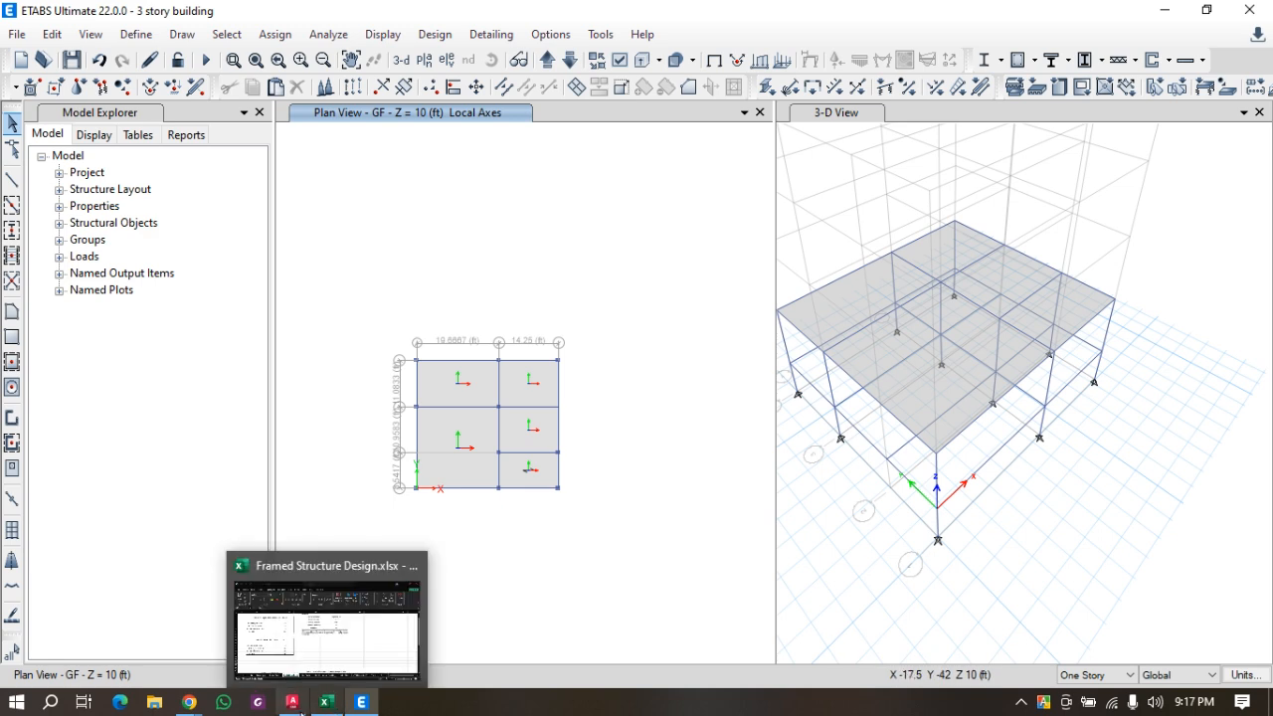
{"action": "left_click", "coordinate": [293, 702]}
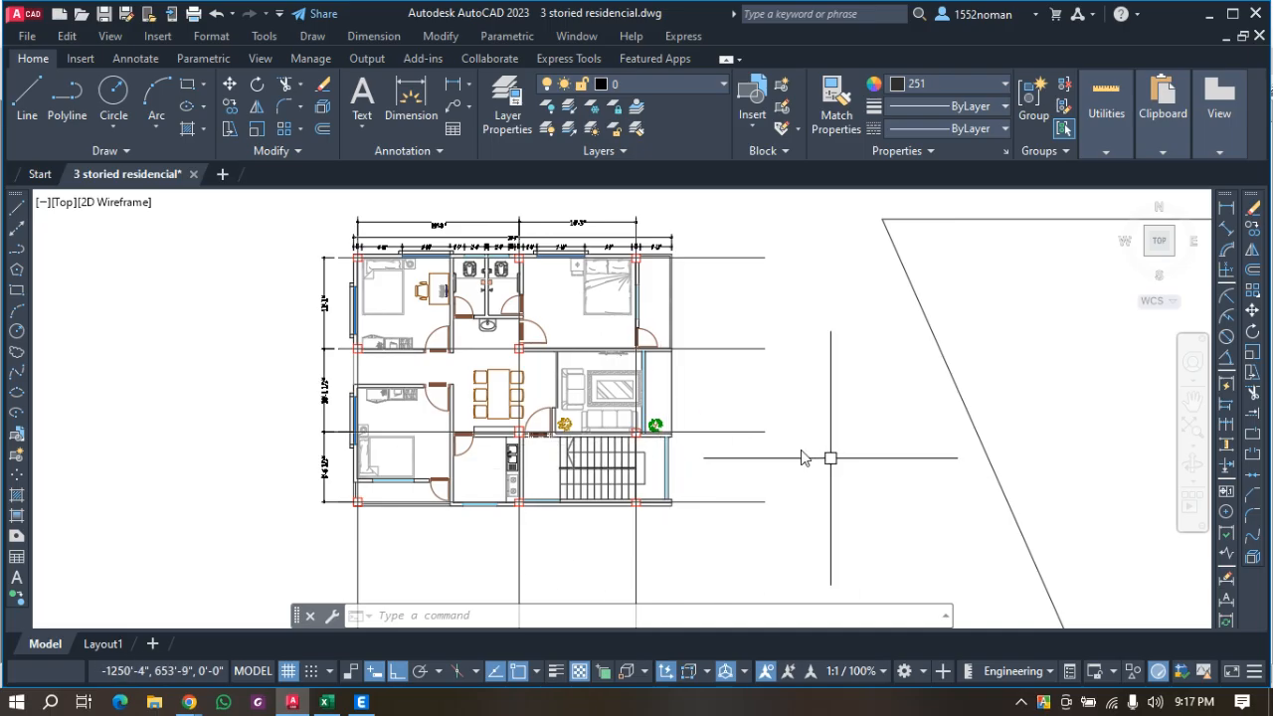
Measure the horizontal distance from the upper-right column's centre to the balcony's outer edge with a linear dimension, without placing it.
{"action": "scroll", "coordinate": [664, 311], "scroll_direction": "up", "scroll_amount": 2}
{"action": "scroll", "coordinate": [626, 391], "scroll_direction": "down", "scroll_amount": 2}
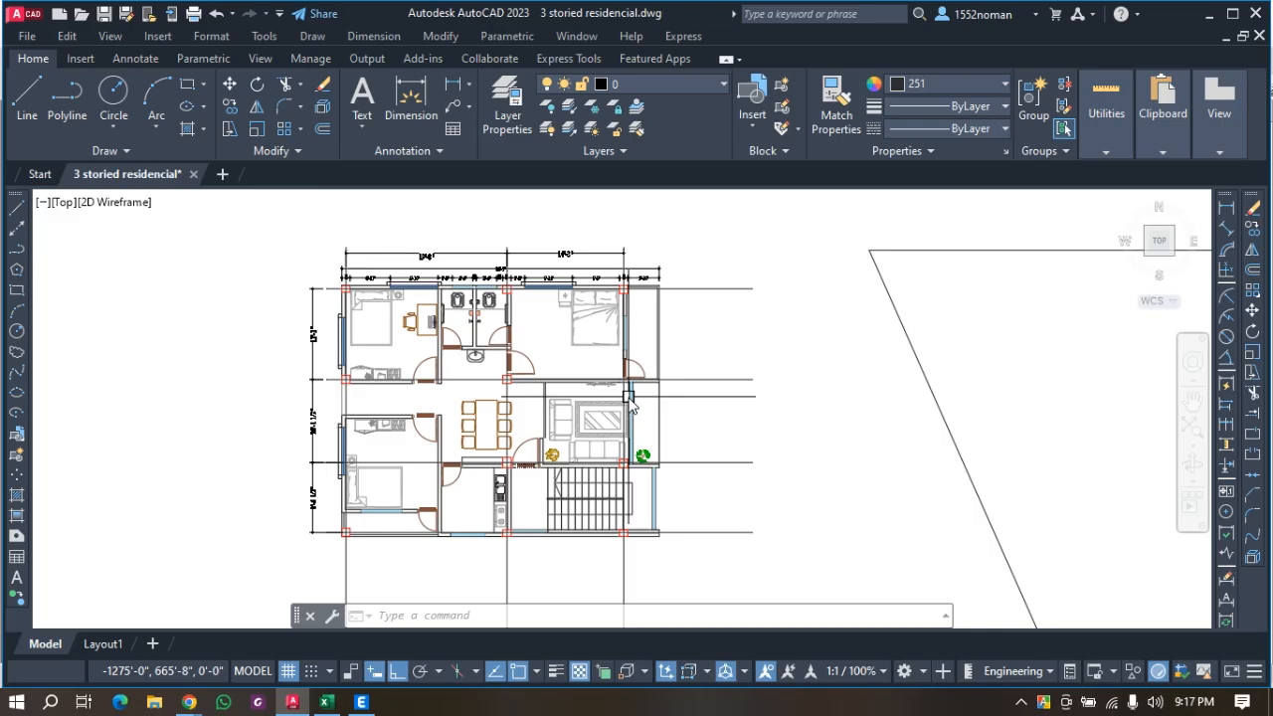
{"action": "left_click", "coordinate": [450, 94]}
{"action": "scroll", "coordinate": [636, 289], "scroll_direction": "up", "scroll_amount": 5}
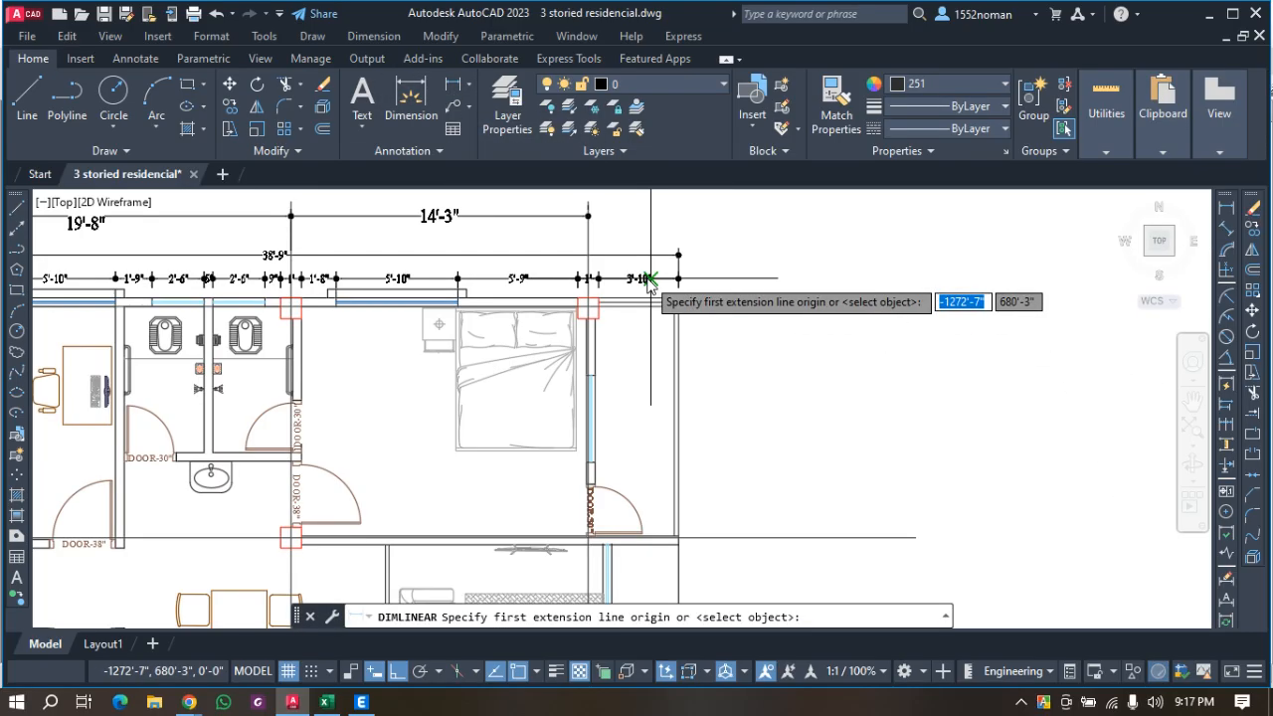
{"action": "left_click", "coordinate": [569, 322]}
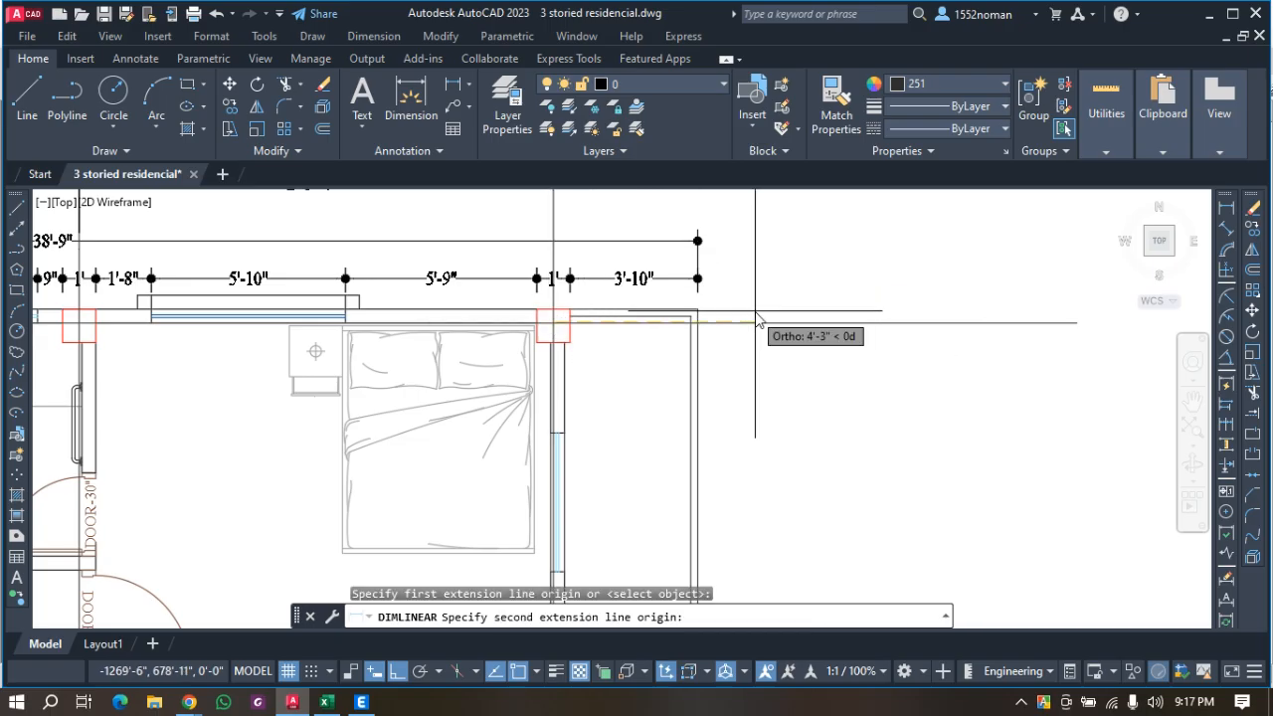
{"action": "left_click", "coordinate": [699, 322]}
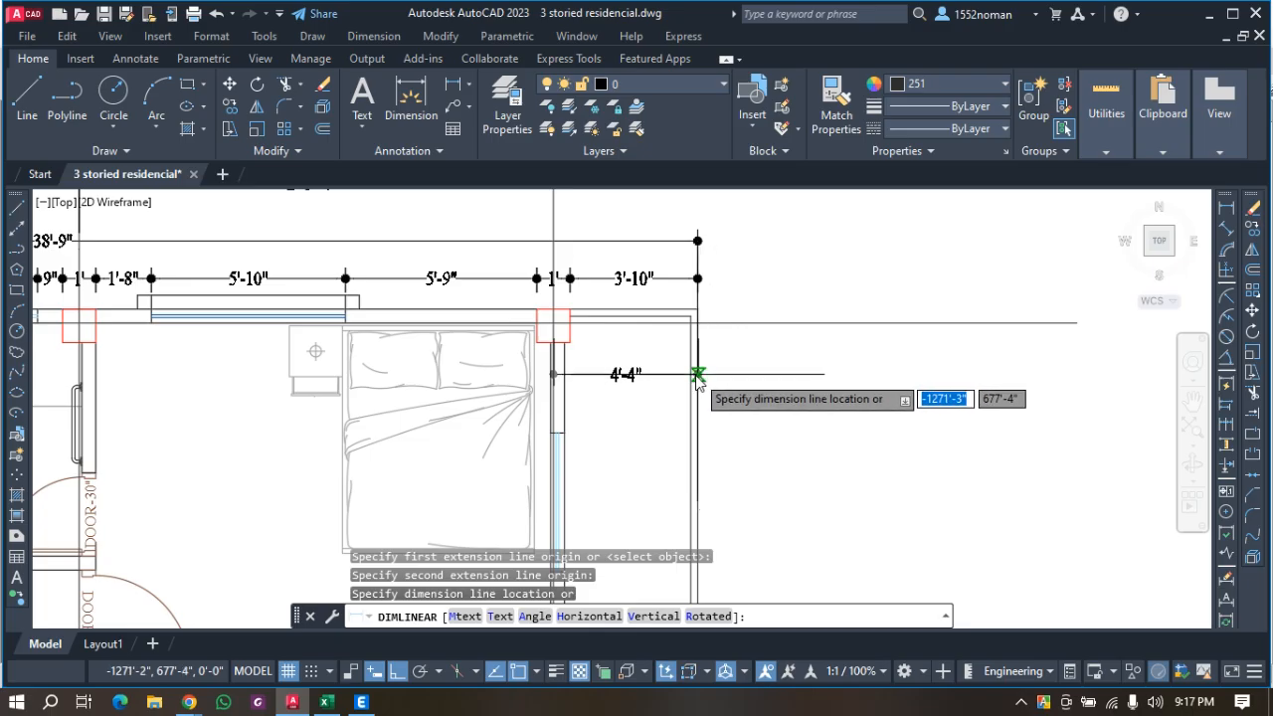
{"action": "key", "text": "Escape"}
Examine the floor plan's balcony strip beyond the right-hand columns, from the stair and living room up to the upper bedroom.
{"action": "scroll", "coordinate": [746, 497], "scroll_direction": "down", "scroll_amount": 3}
{"action": "scroll", "coordinate": [746, 510], "scroll_direction": "up", "scroll_amount": 2}
{"action": "scroll", "coordinate": [825, 344], "scroll_direction": "up", "scroll_amount": 2}
{"action": "scroll", "coordinate": [830, 350], "scroll_direction": "down", "scroll_amount": 5}
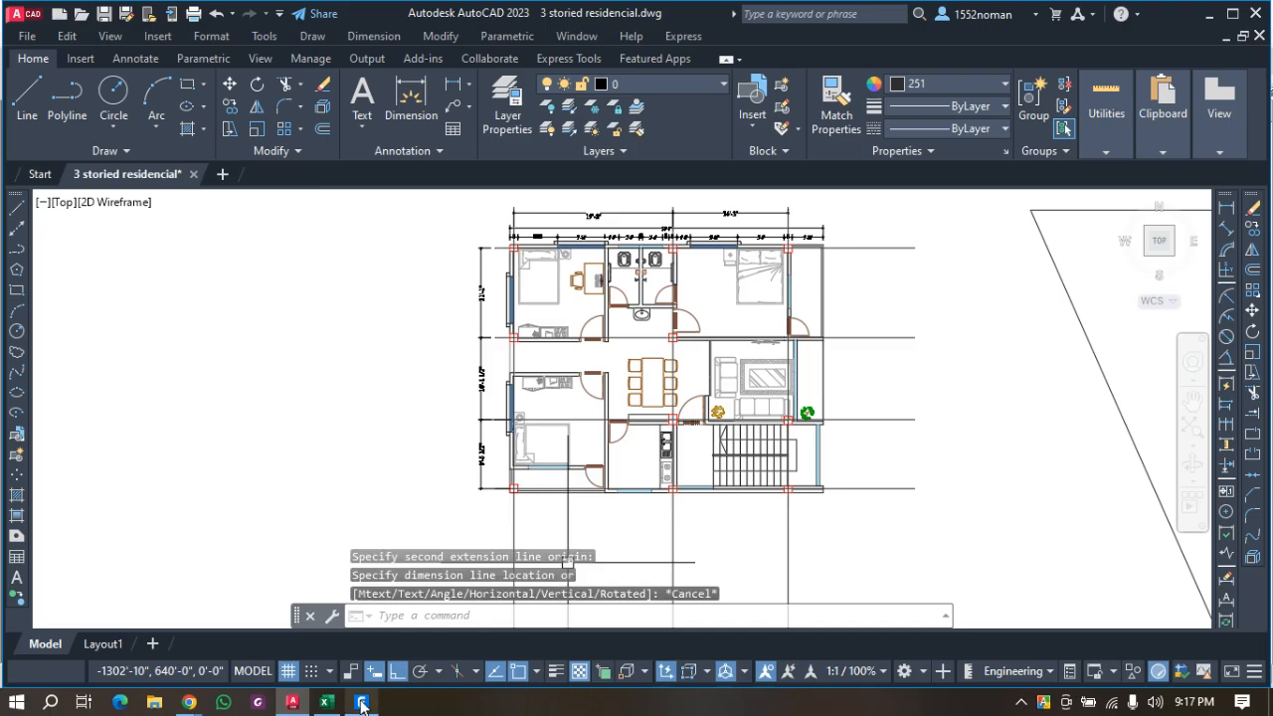
{"action": "scroll", "coordinate": [829, 415], "scroll_direction": "up", "scroll_amount": 2}
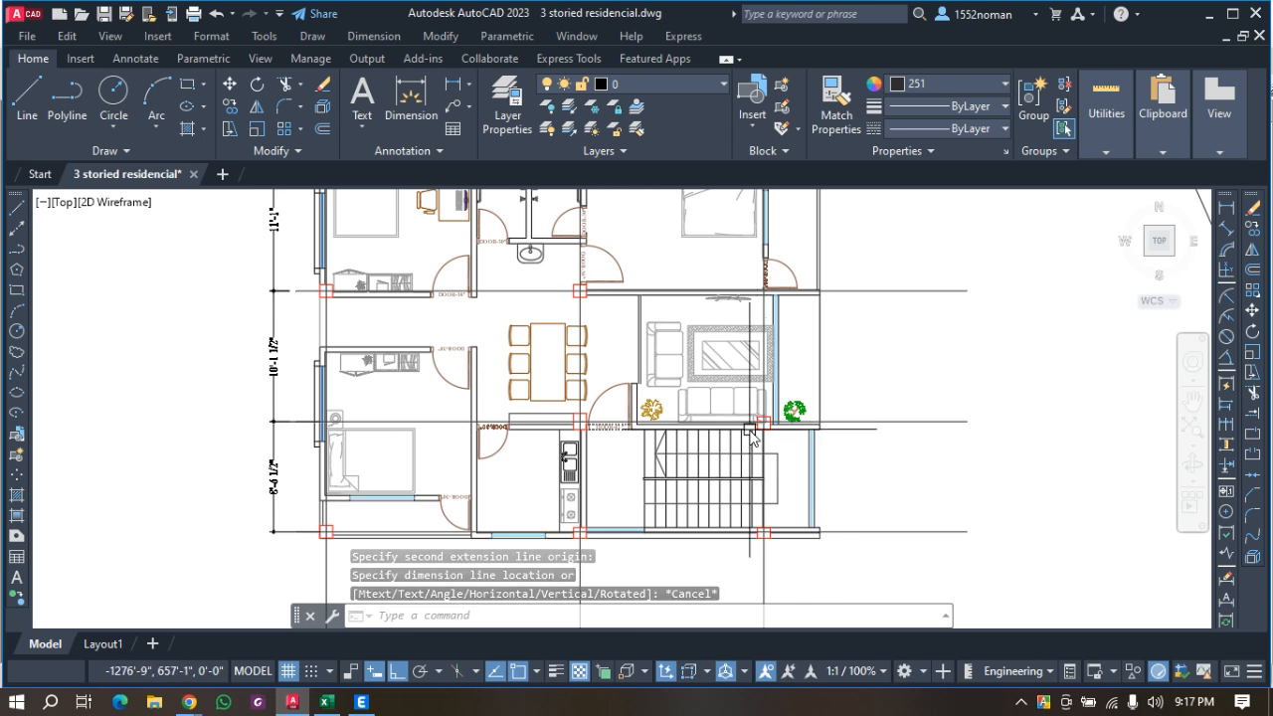
{"action": "scroll", "coordinate": [809, 401], "scroll_direction": "up", "scroll_amount": 6}
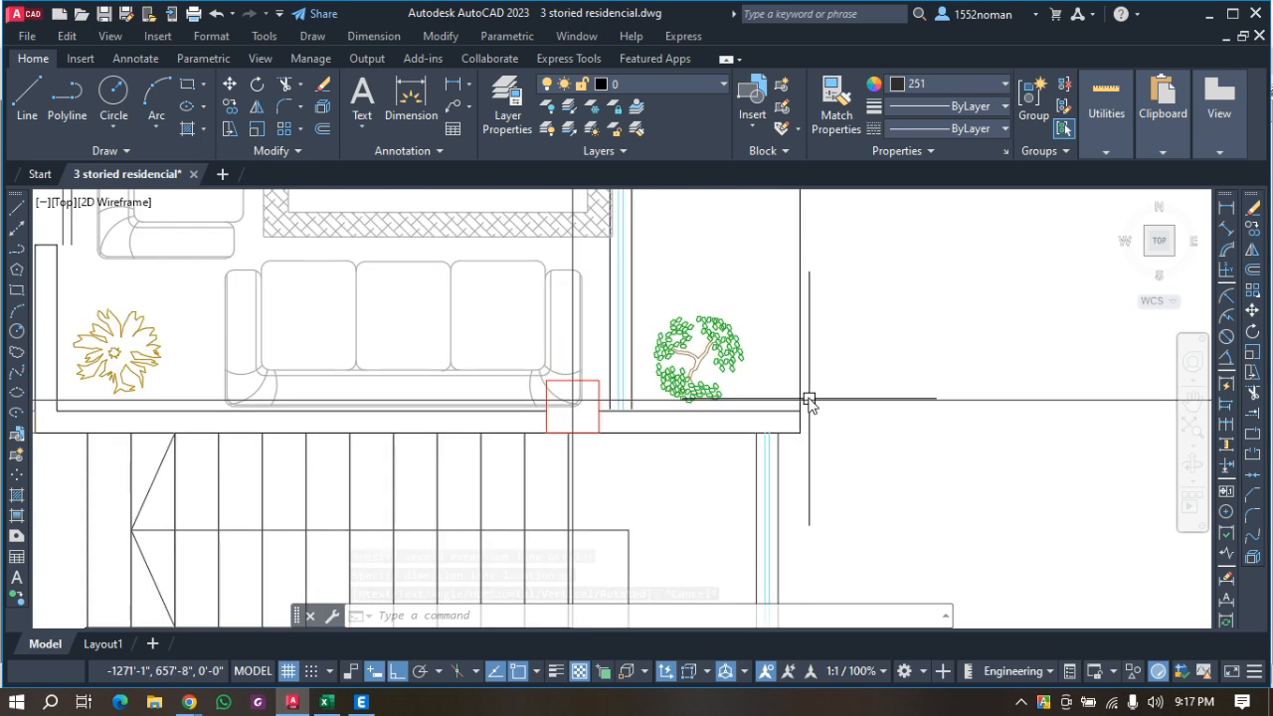
{"action": "scroll", "coordinate": [796, 406], "scroll_direction": "down", "scroll_amount": 6}
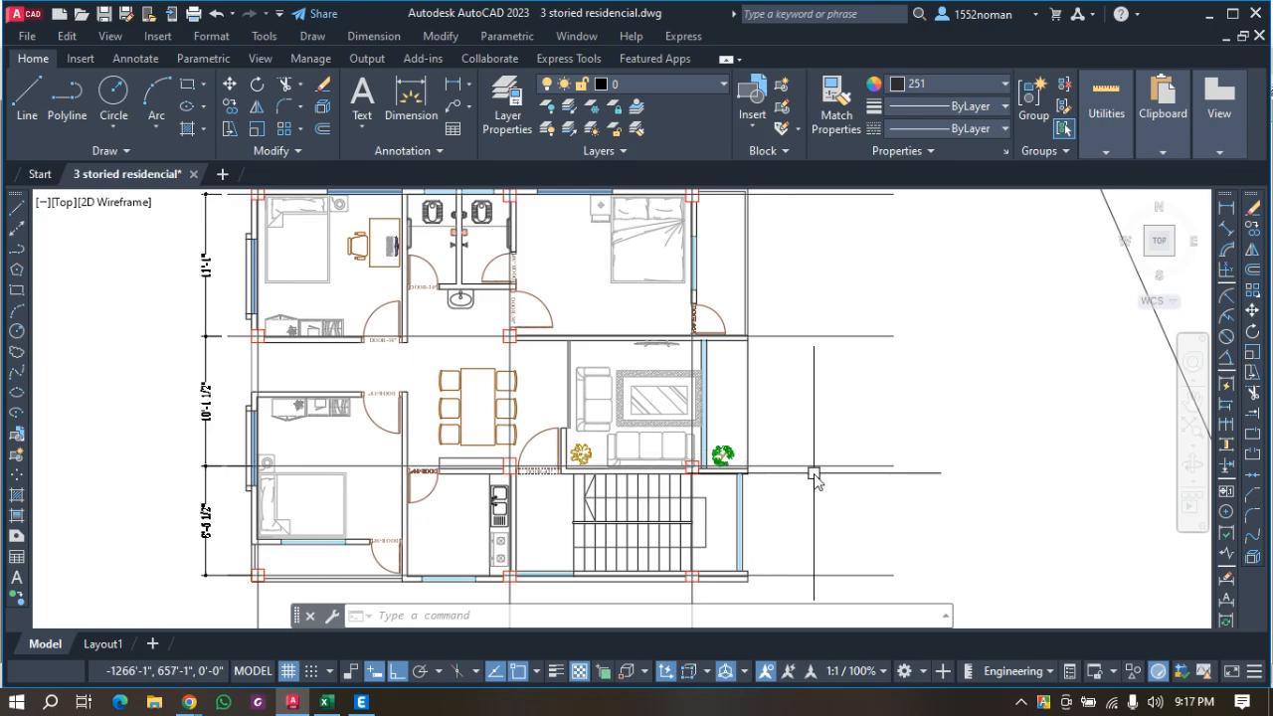
{"action": "scroll", "coordinate": [692, 525], "scroll_direction": "down", "scroll_amount": 2}
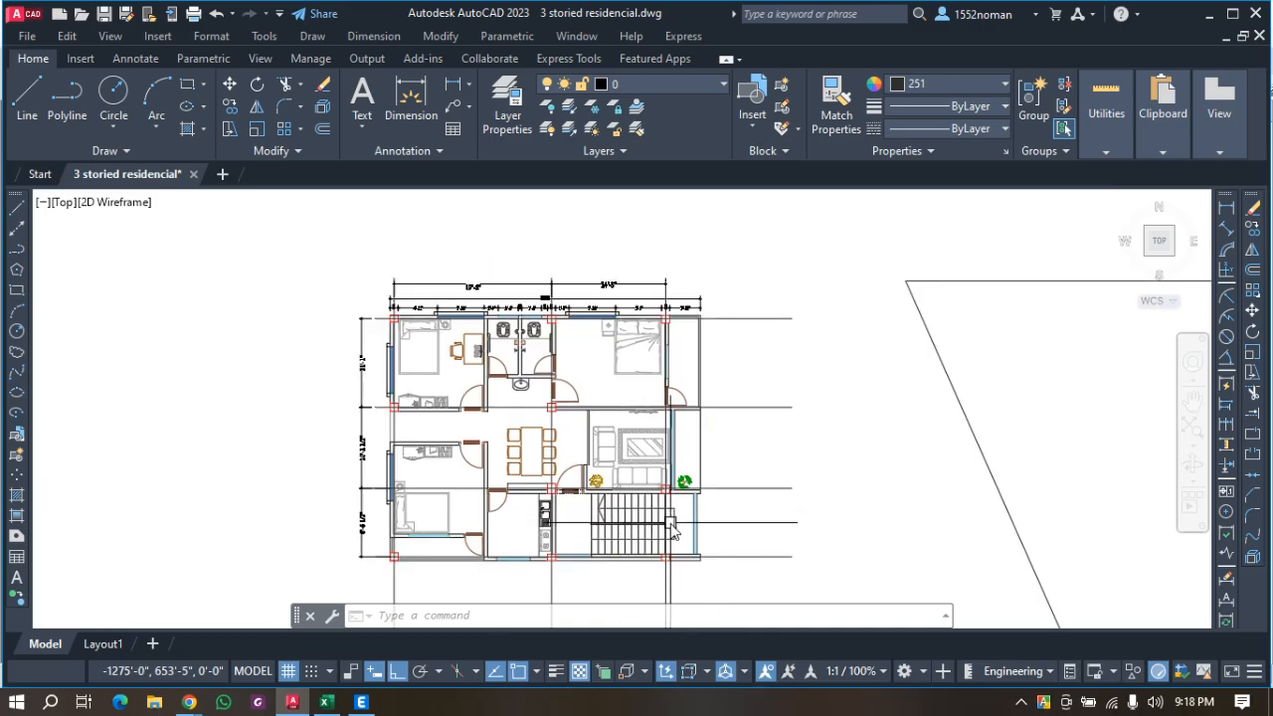
{"action": "scroll", "coordinate": [672, 289], "scroll_direction": "up", "scroll_amount": 4}
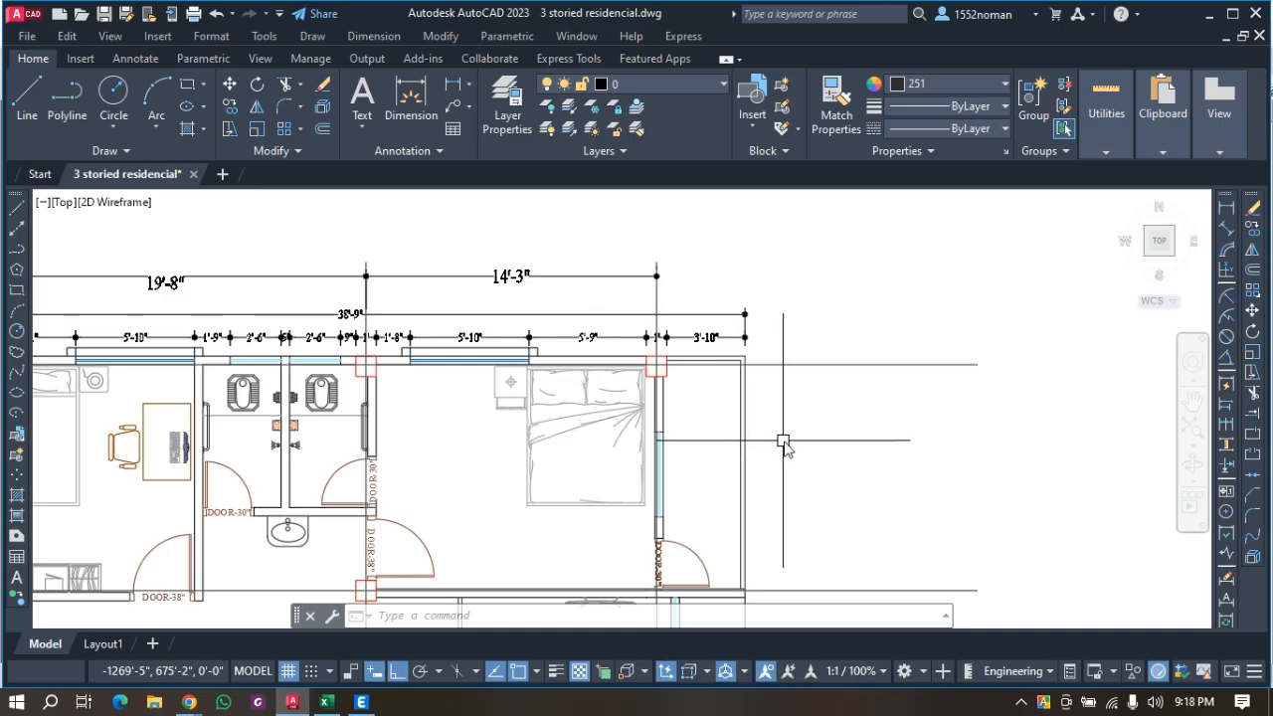
{"action": "scroll", "coordinate": [757, 449], "scroll_direction": "down", "scroll_amount": 2}
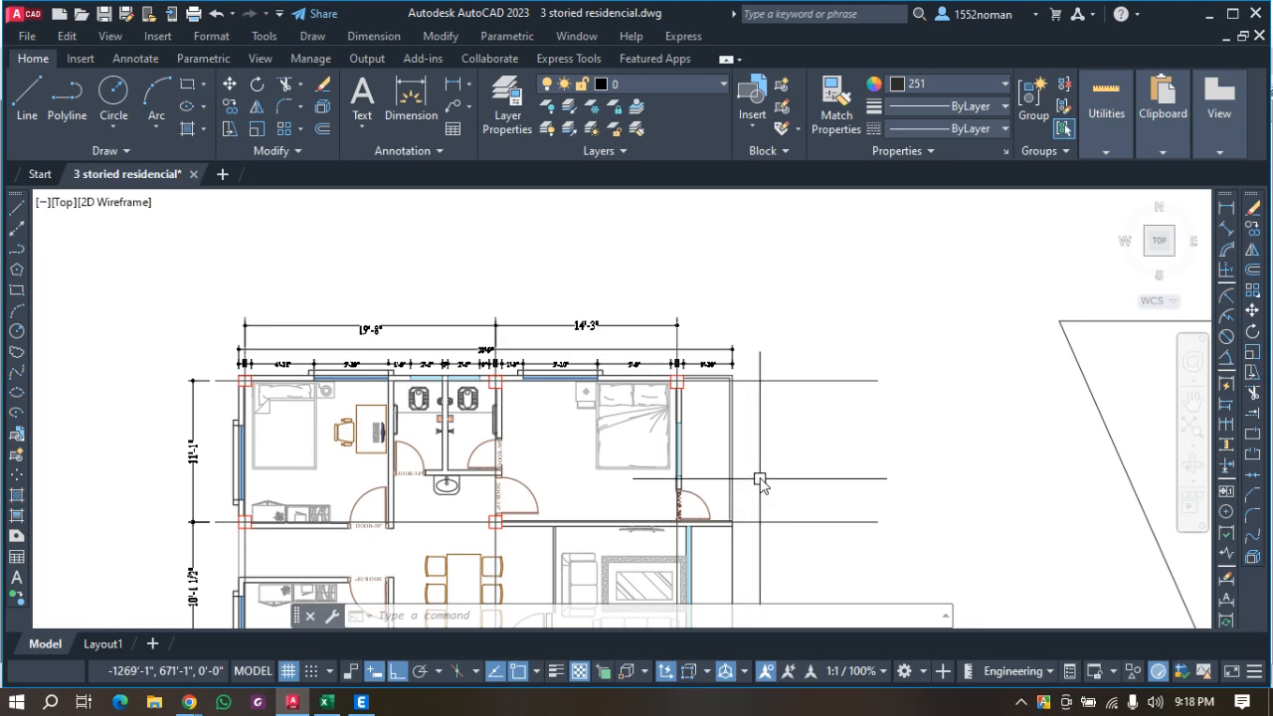
{"action": "scroll", "coordinate": [762, 478], "scroll_direction": "down", "scroll_amount": 4}
{"action": "scroll", "coordinate": [762, 452], "scroll_direction": "up", "scroll_amount": 2}
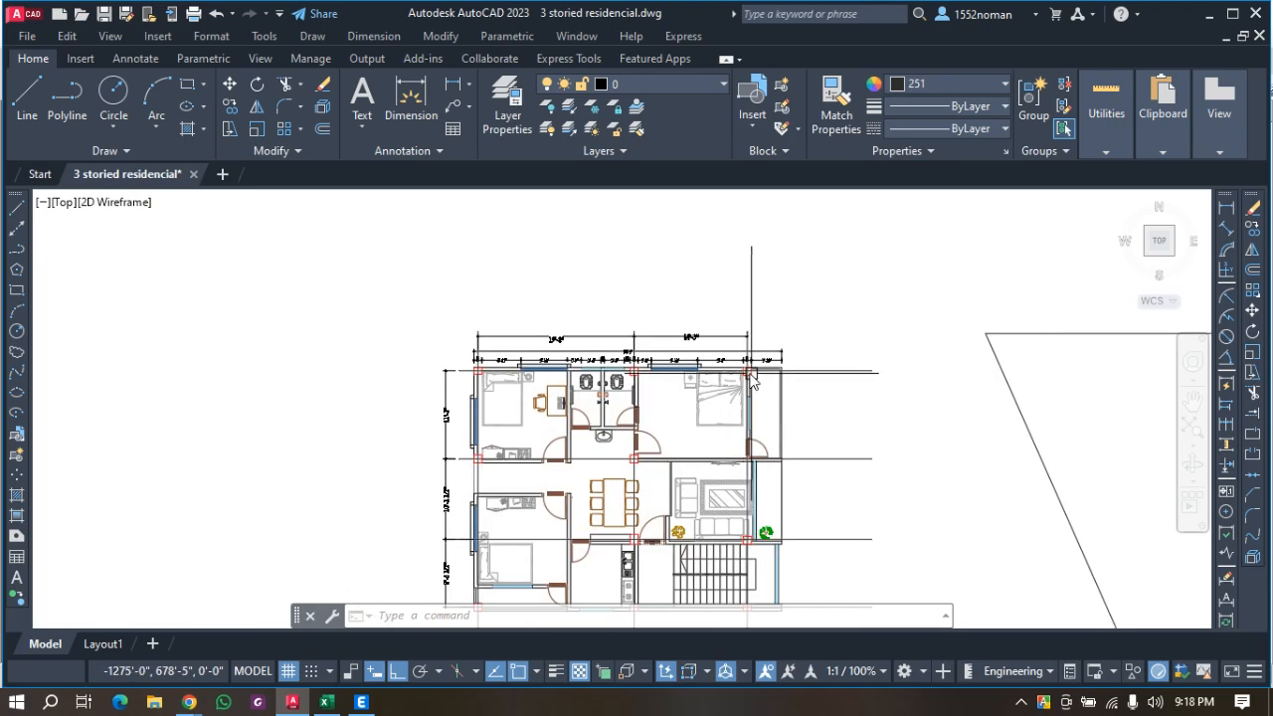
Measure the clear balcony width from the upper-right column's outer face to the outer edge with a linear dimension, without placing it.
{"action": "scroll", "coordinate": [749, 377], "scroll_direction": "up", "scroll_amount": 4}
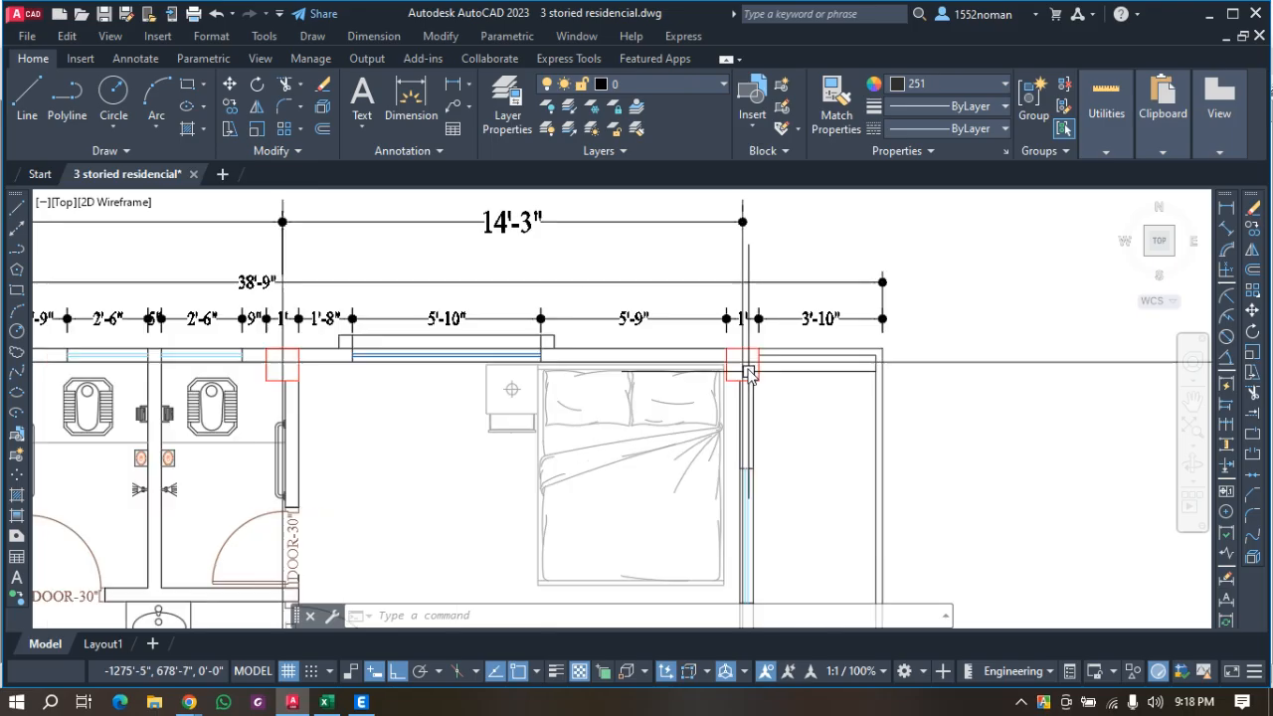
{"action": "left_click", "coordinate": [453, 85]}
{"action": "left_click", "coordinate": [766, 388]}
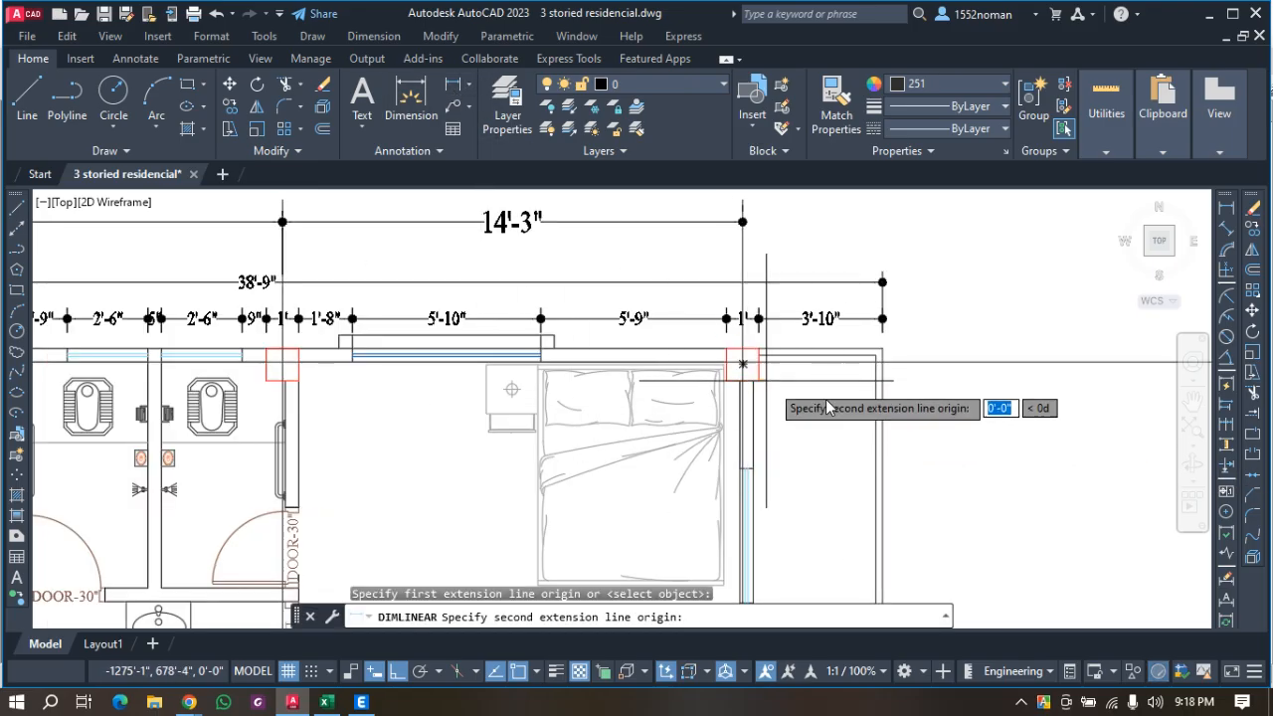
{"action": "left_click", "coordinate": [883, 382]}
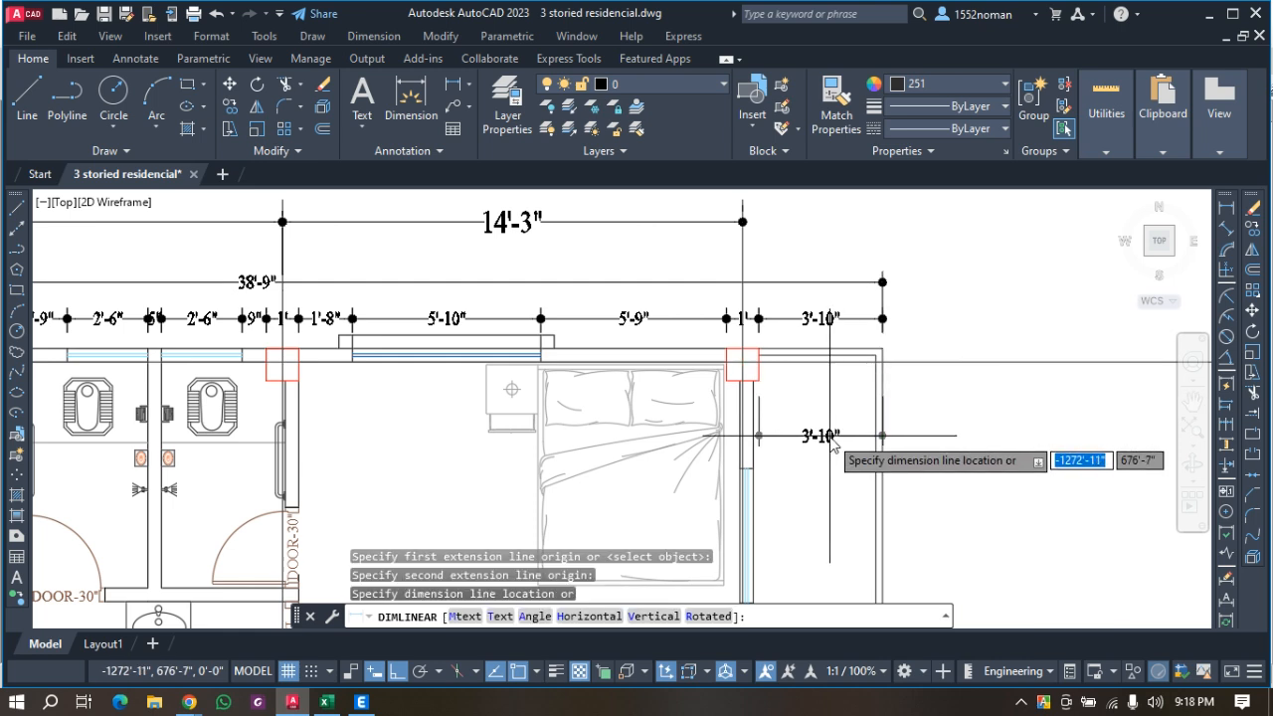
{"action": "key", "text": "Escape"}
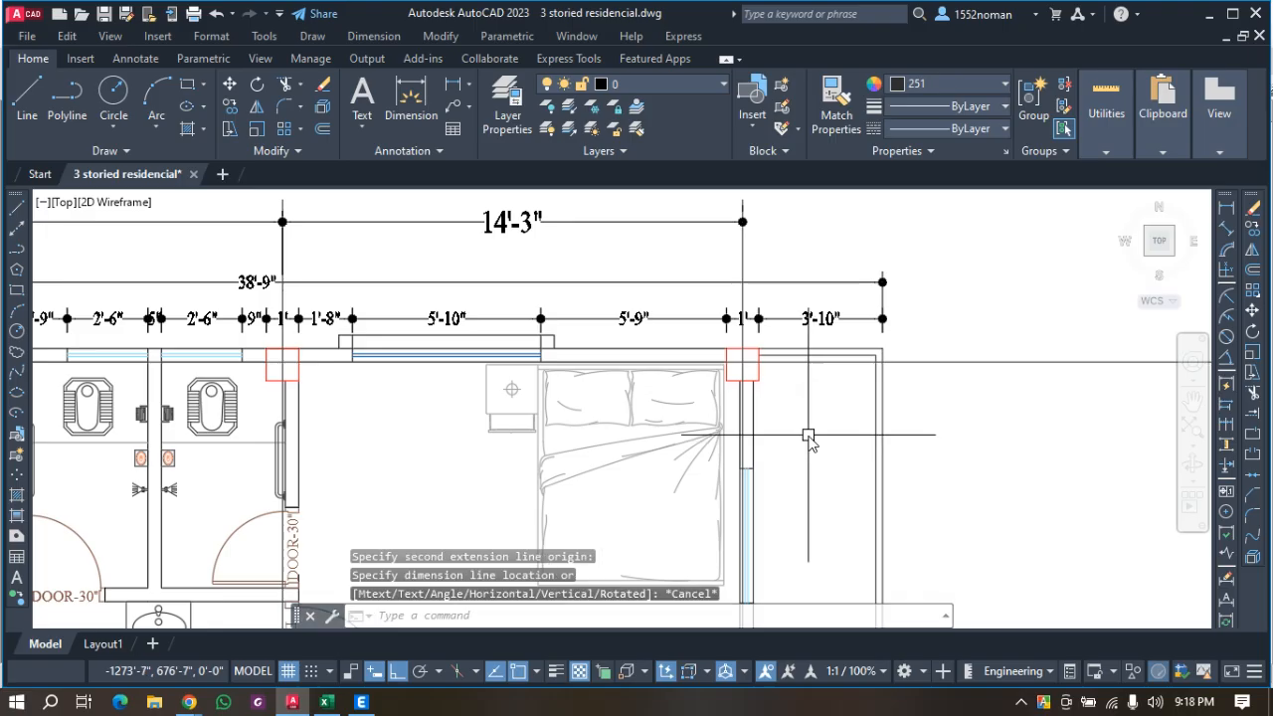
{"action": "scroll", "coordinate": [865, 353], "scroll_direction": "down", "scroll_amount": 4}
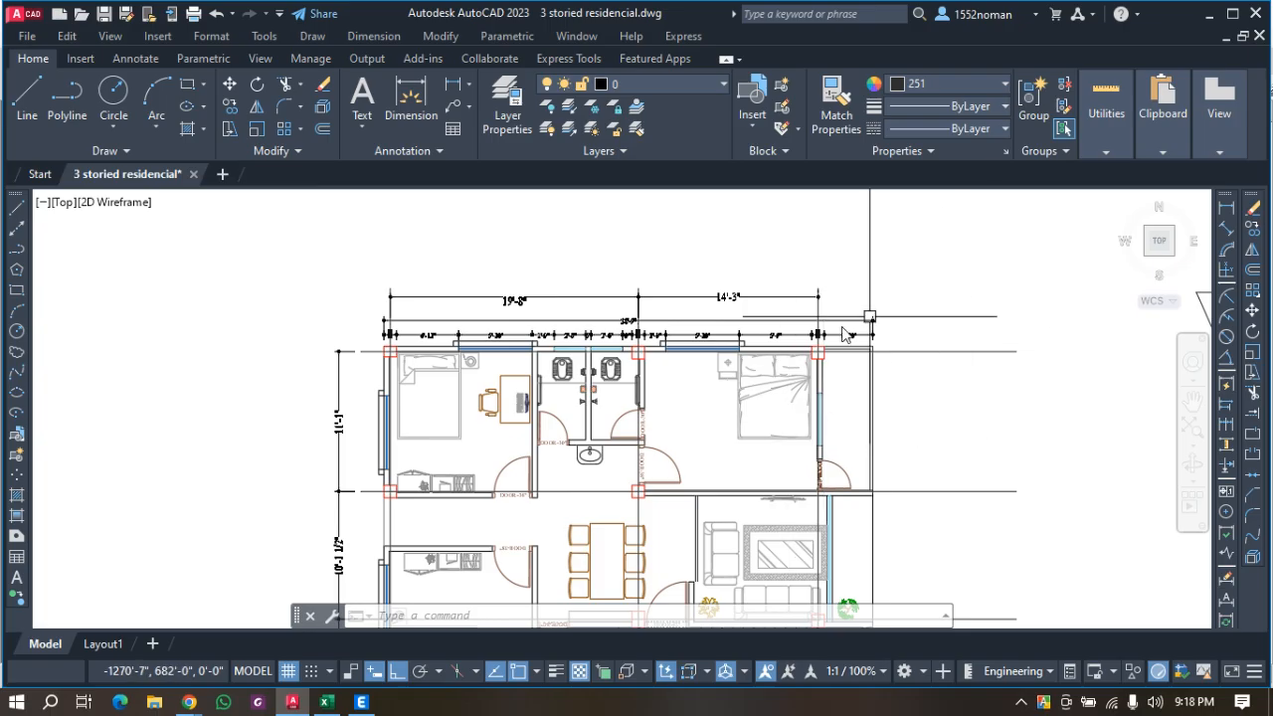
{"action": "scroll", "coordinate": [866, 314], "scroll_direction": "up", "scroll_amount": 5}
{"action": "scroll", "coordinate": [909, 312], "scroll_direction": "down", "scroll_amount": 5}
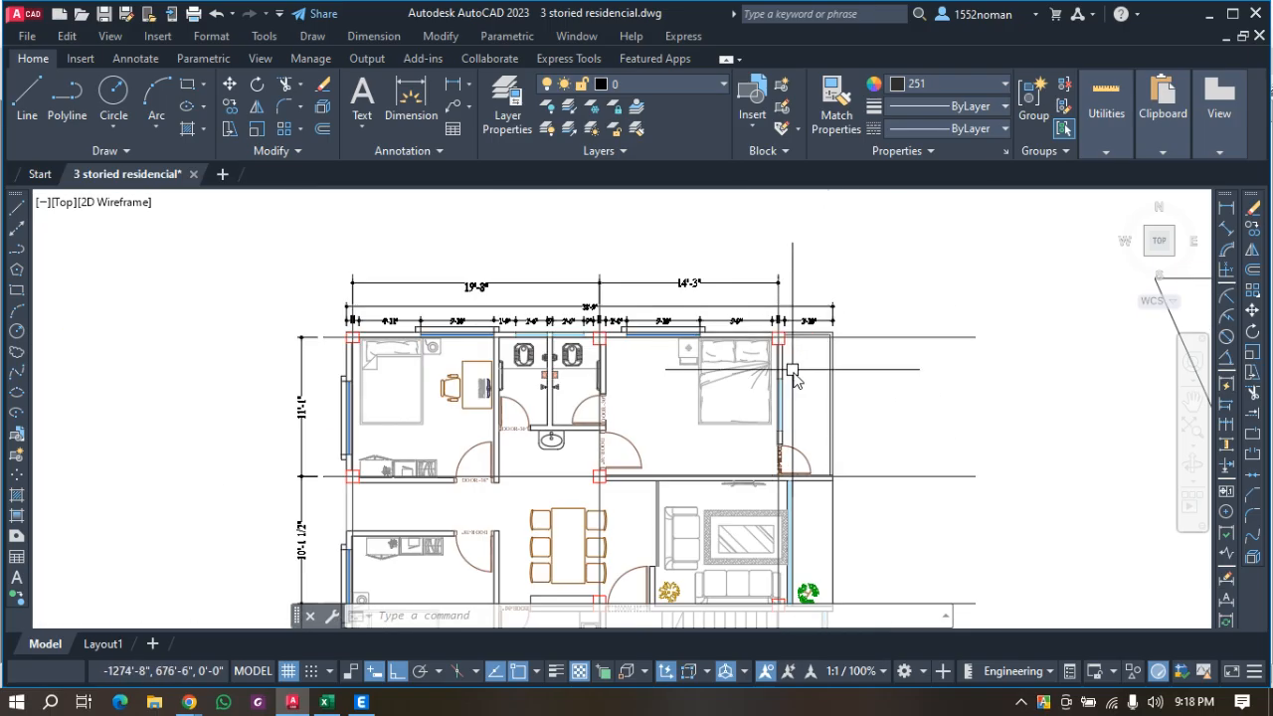
{"action": "scroll", "coordinate": [793, 373], "scroll_direction": "down", "scroll_amount": 4}
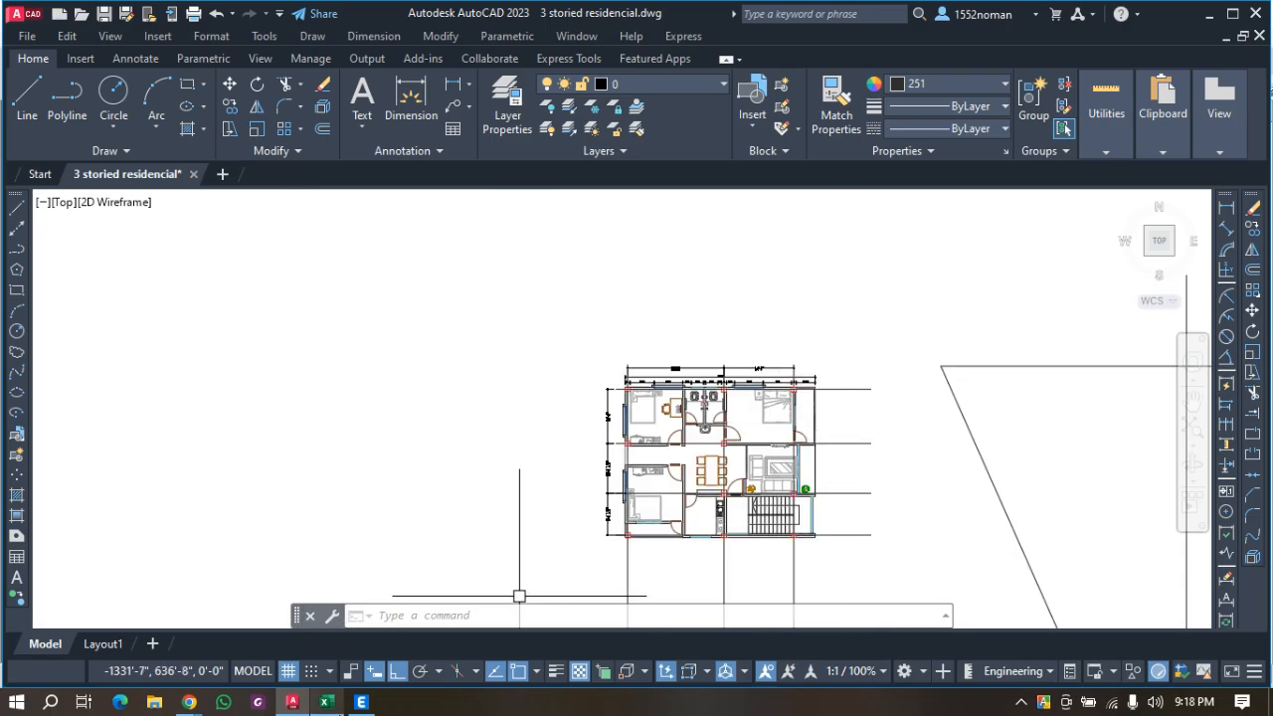
Switch to ETABS and draw a joint offset 54 in in X from grid point C-2 on the GF plan.
{"action": "left_click", "coordinate": [362, 702]}
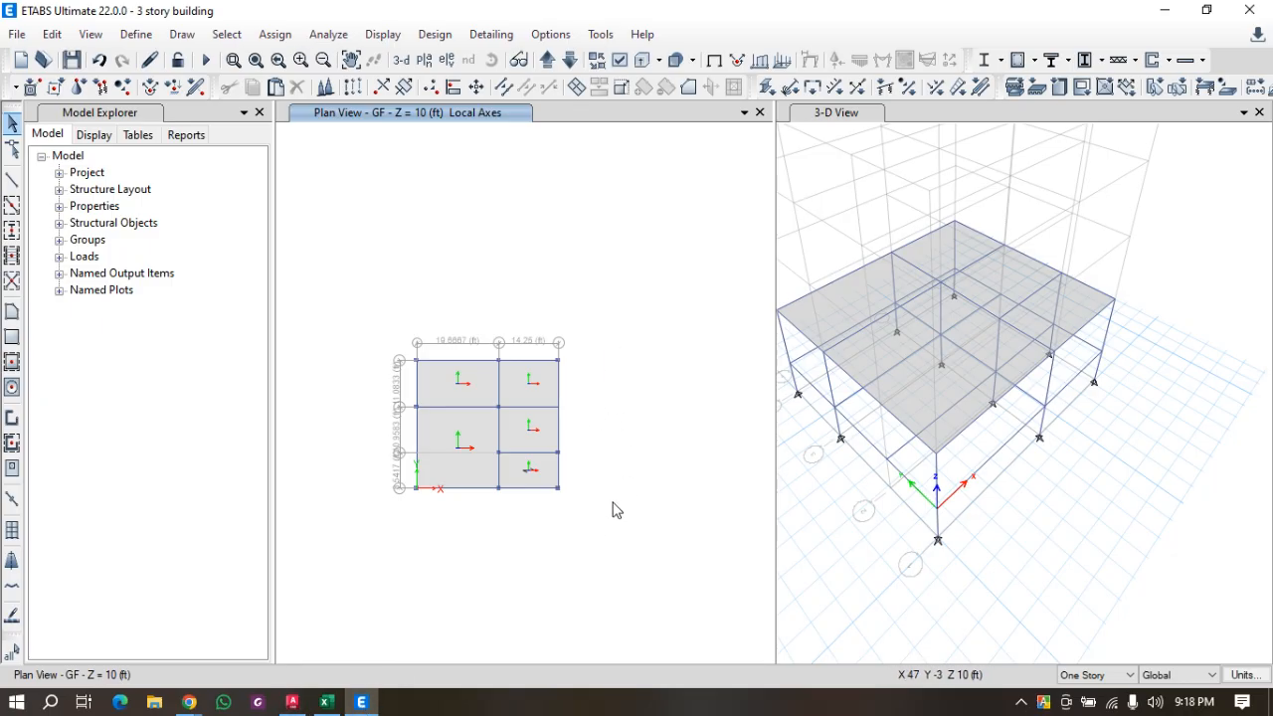
{"action": "left_click", "coordinate": [182, 34]}
{"action": "left_click", "coordinate": [244, 112]}
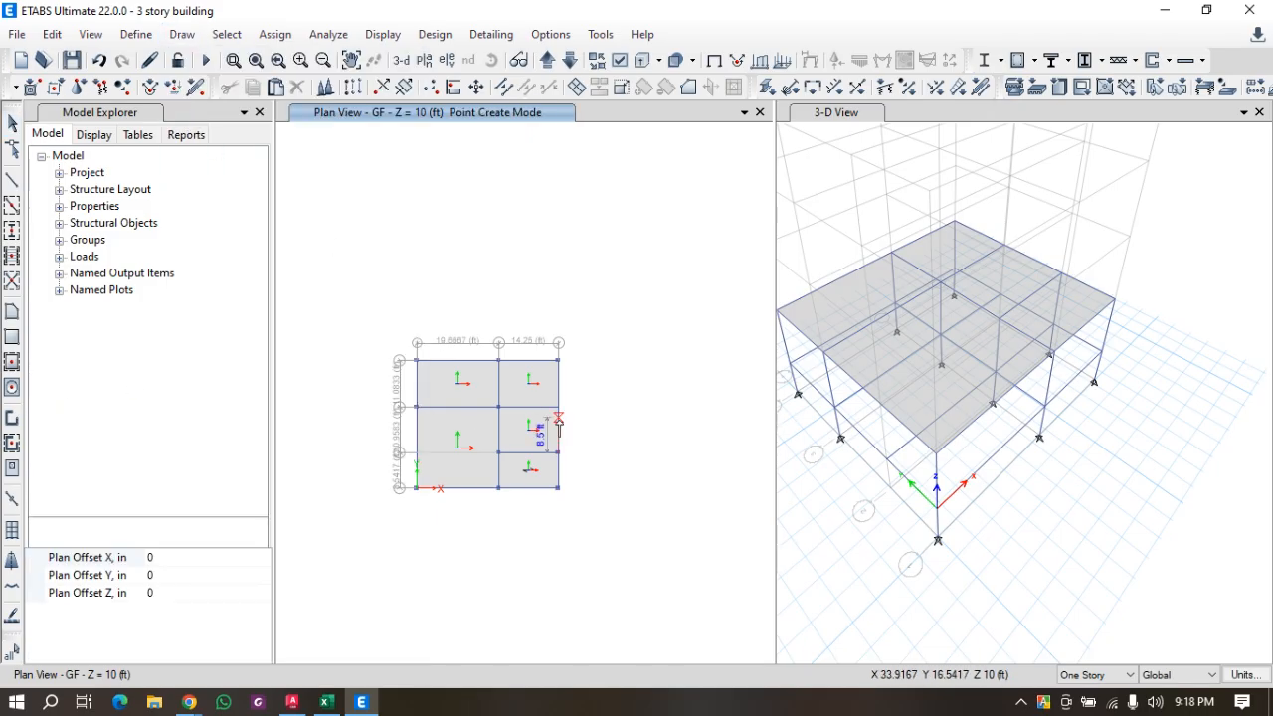
{"action": "scroll", "coordinate": [552, 457], "scroll_direction": "up", "scroll_amount": 5}
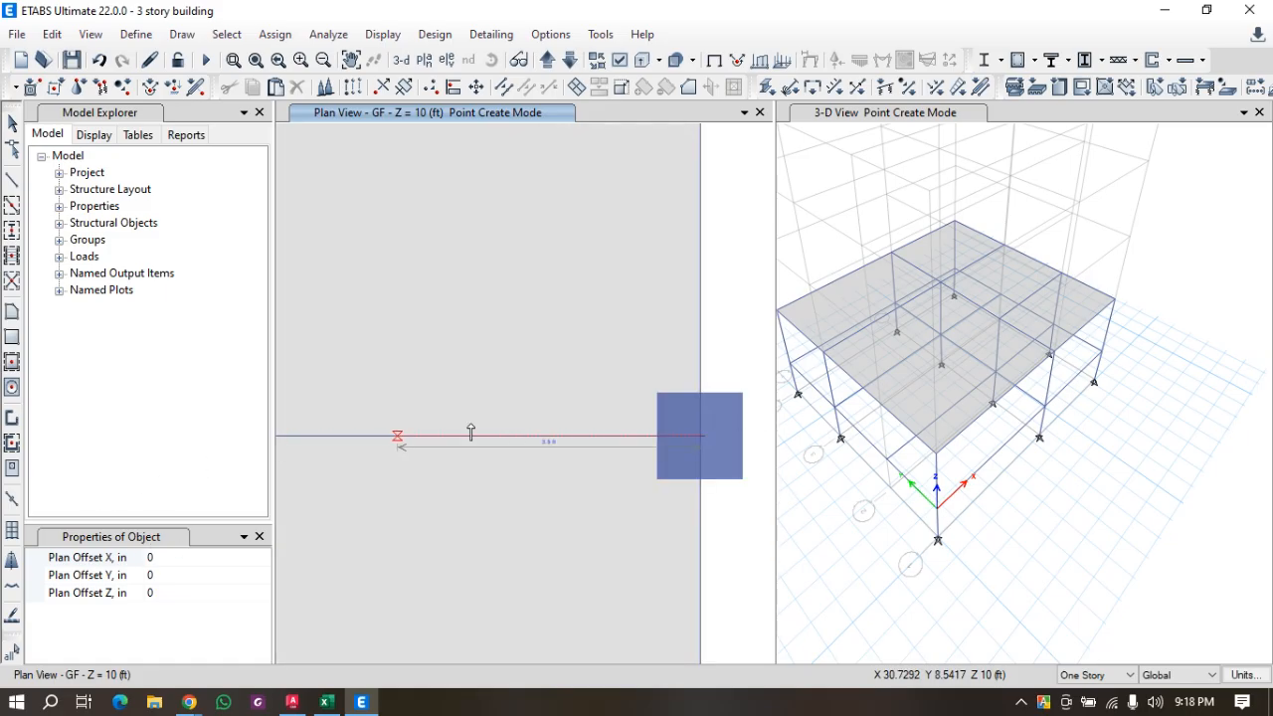
{"action": "scroll", "coordinate": [462, 417], "scroll_direction": "down", "scroll_amount": 4}
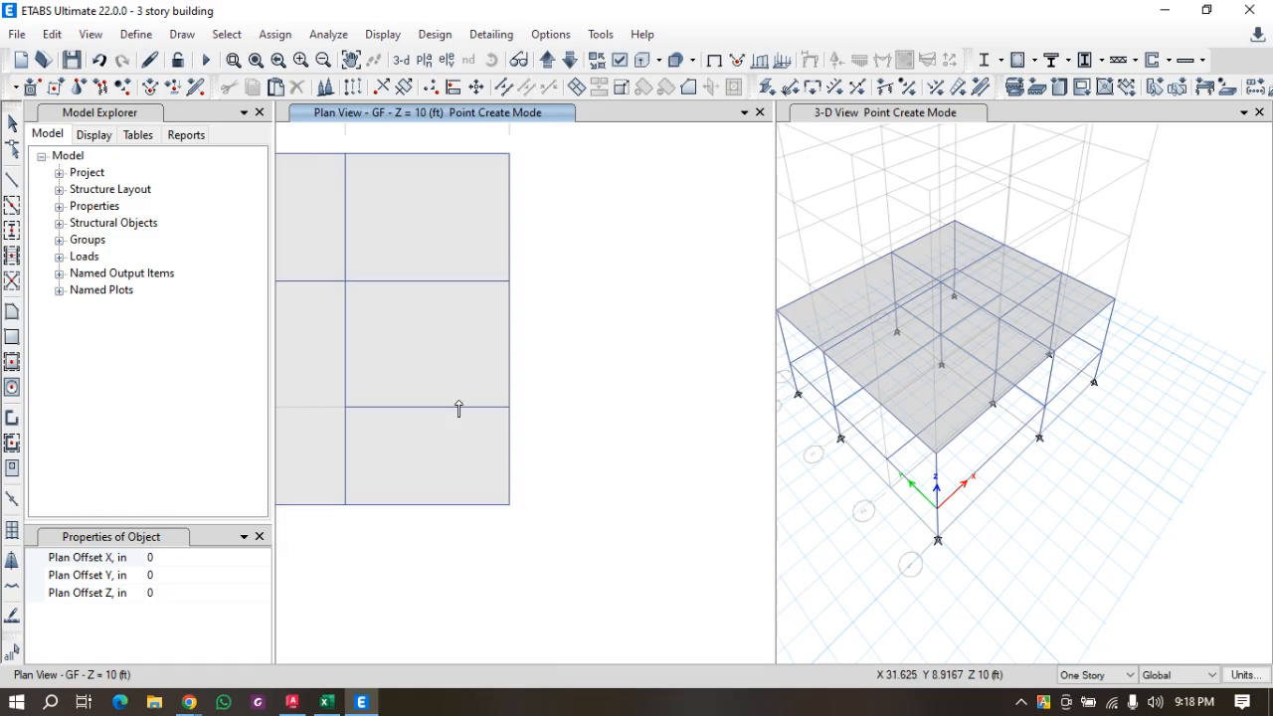
{"action": "left_click", "coordinate": [171, 558]}
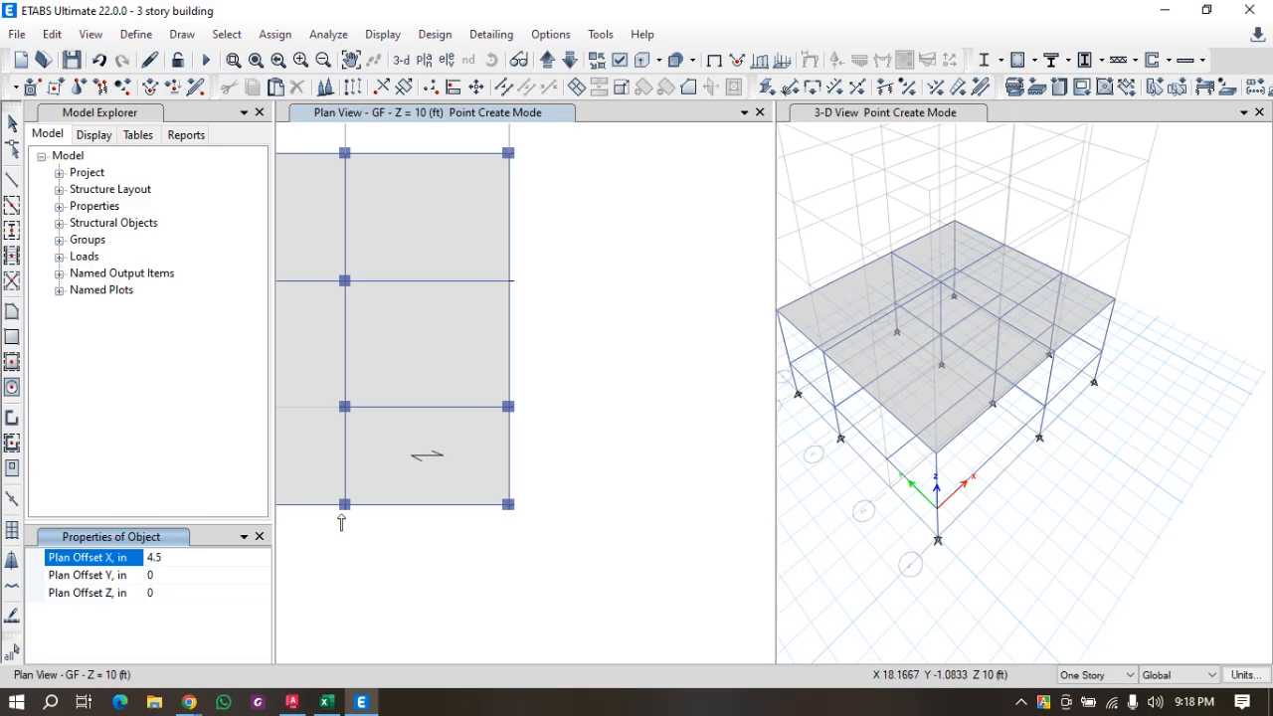
{"action": "key", "text": "Return"}
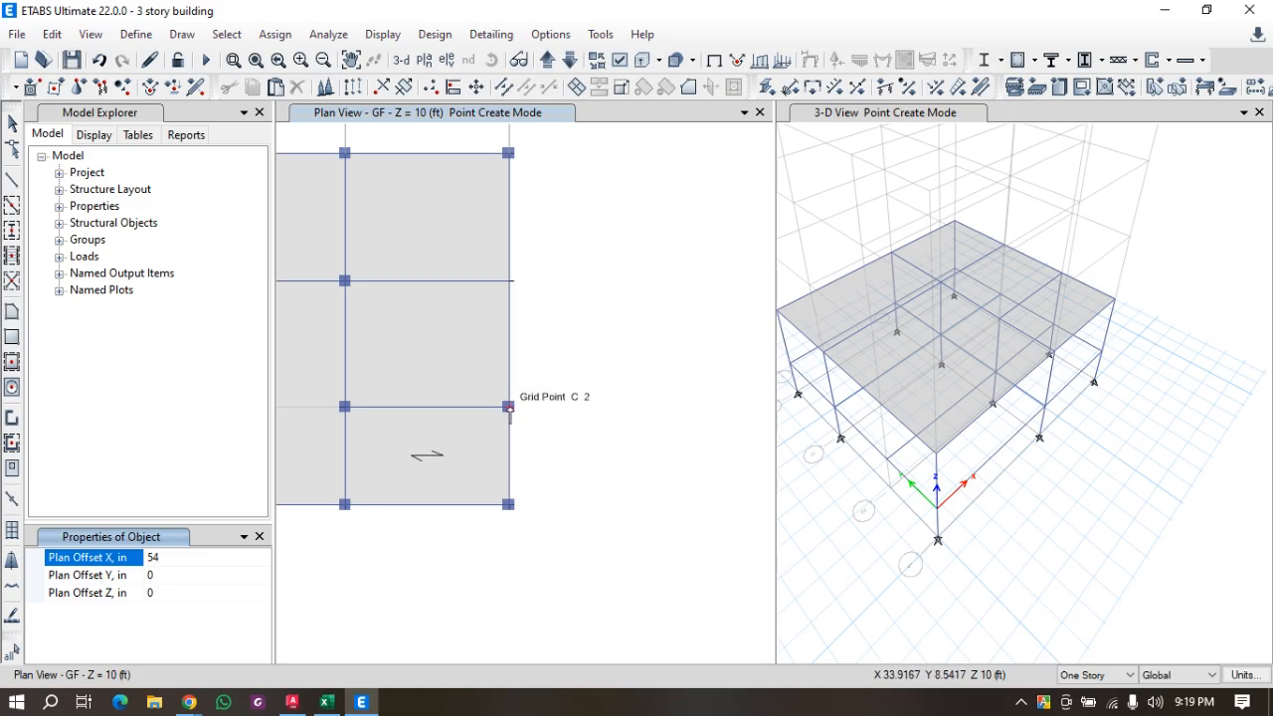
{"action": "left_click", "coordinate": [508, 408]}
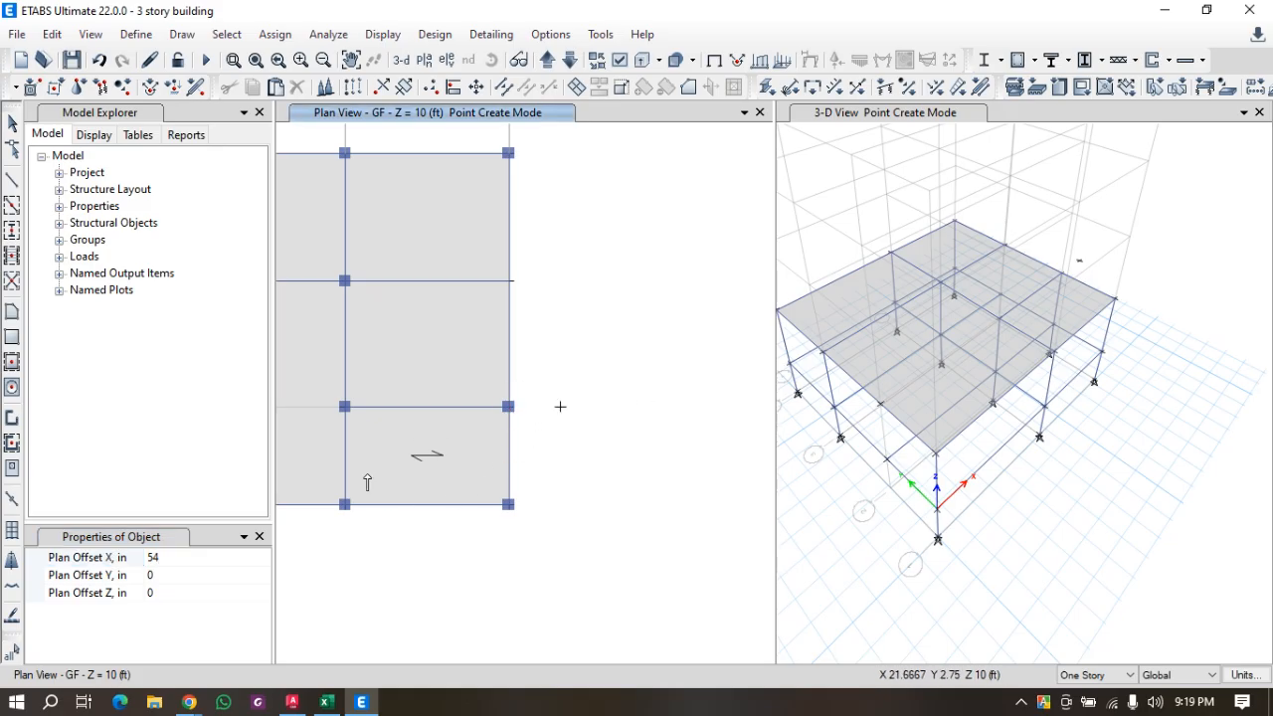
Draw a rectangular Slab 5" cantilever panel from the building's upper corner on grid C to the offset joint beside C-2.
{"action": "left_click", "coordinate": [12, 339]}
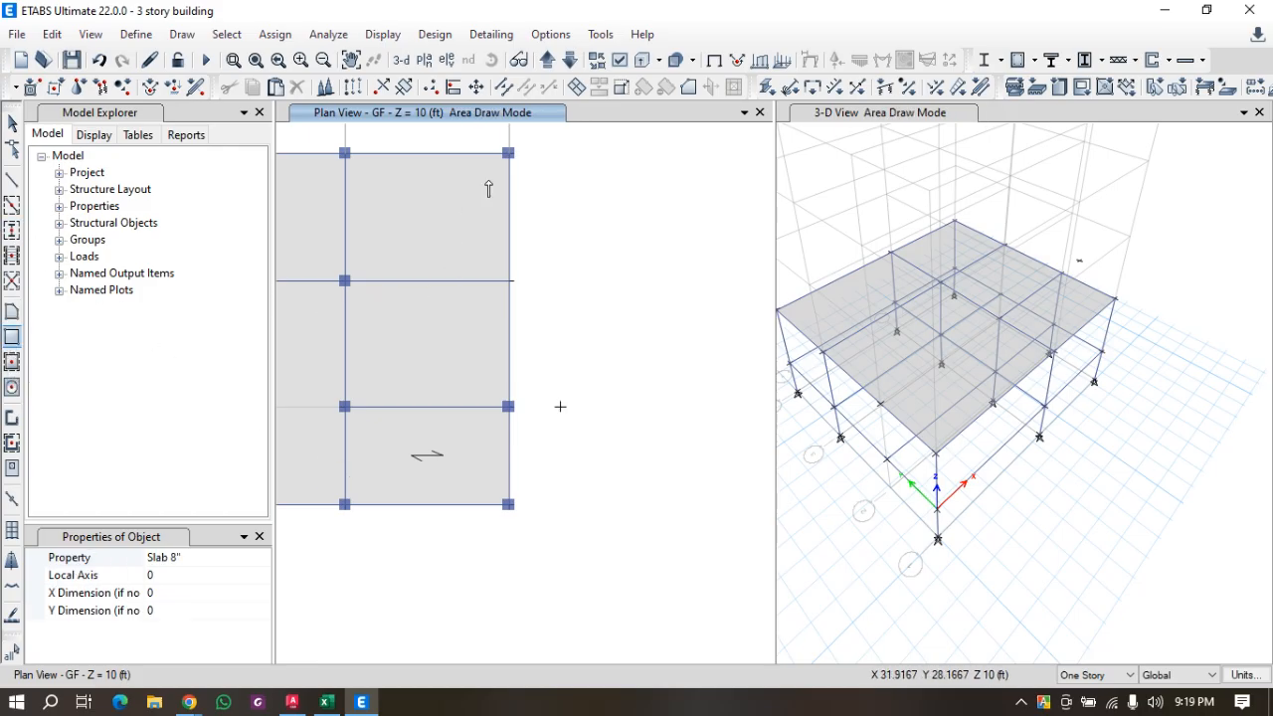
{"action": "left_click", "coordinate": [242, 559]}
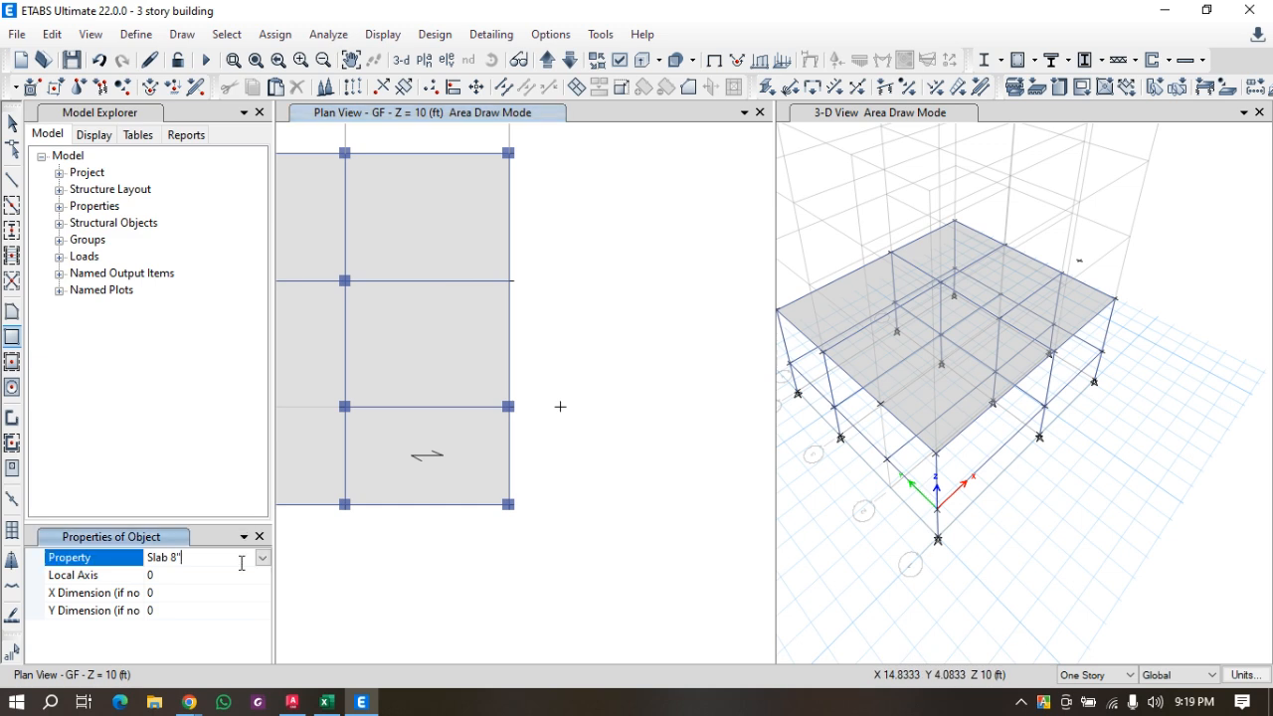
{"action": "left_click", "coordinate": [263, 559]}
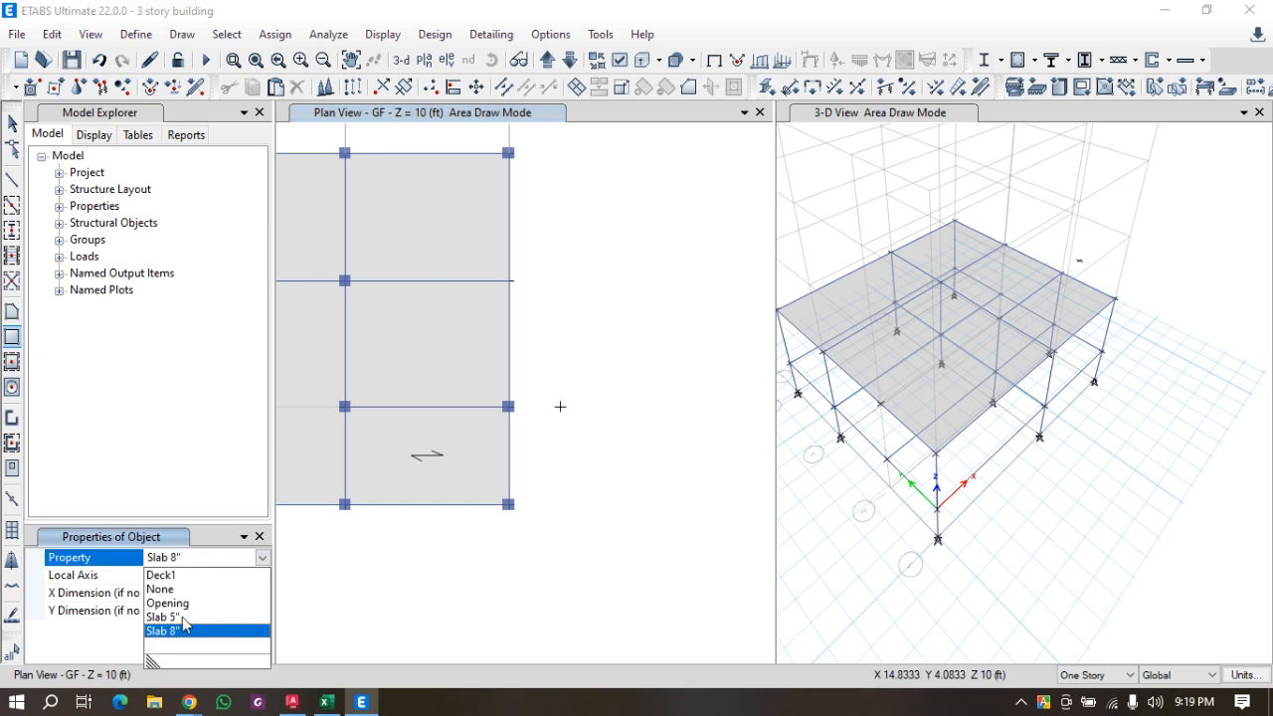
{"action": "left_click", "coordinate": [169, 617]}
{"action": "left_click", "coordinate": [508, 153]}
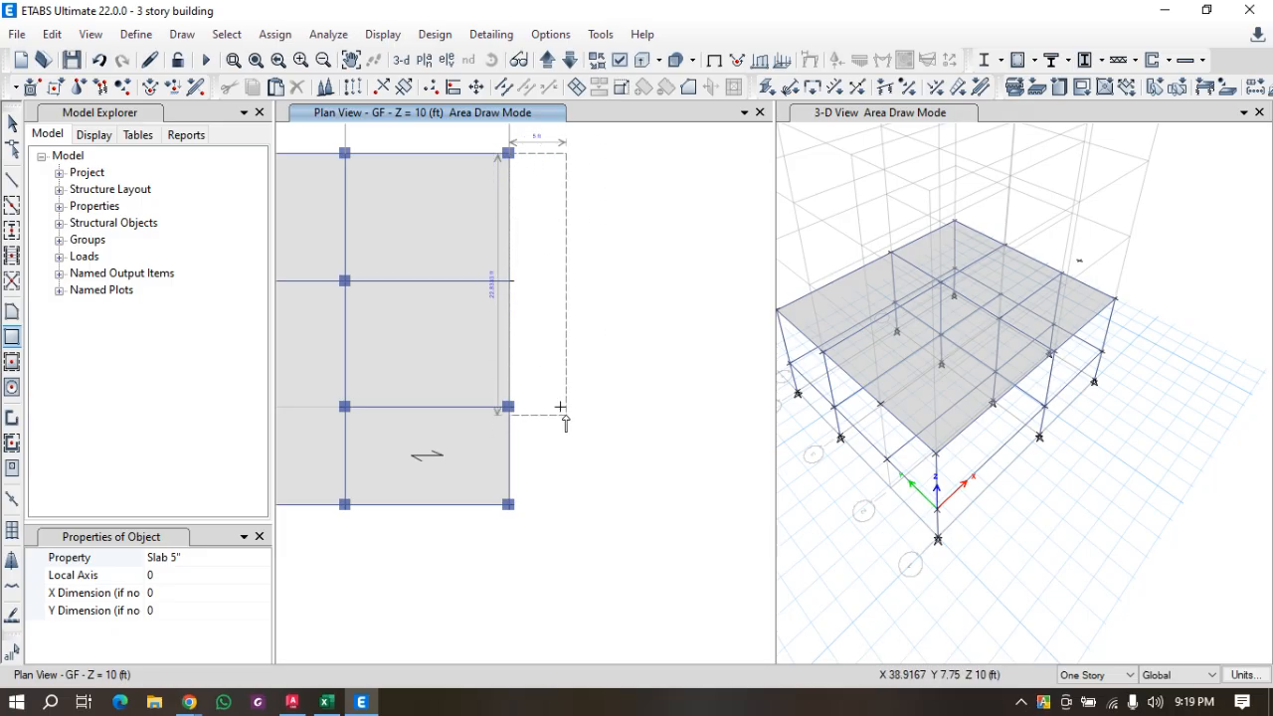
{"action": "left_click", "coordinate": [560, 406]}
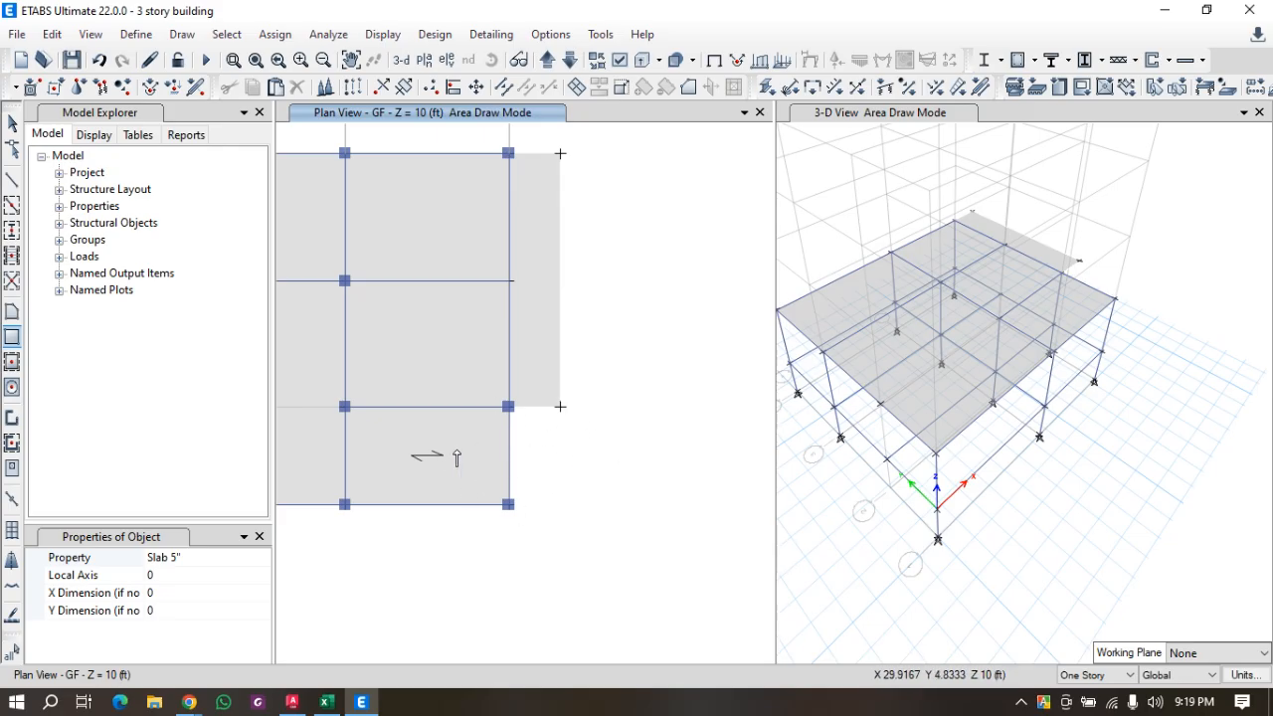
Reshape the stair-bay slab panel on the GF plan, extending its grid C edge outward to the offset joint beside C-2.
{"action": "left_click", "coordinate": [12, 123]}
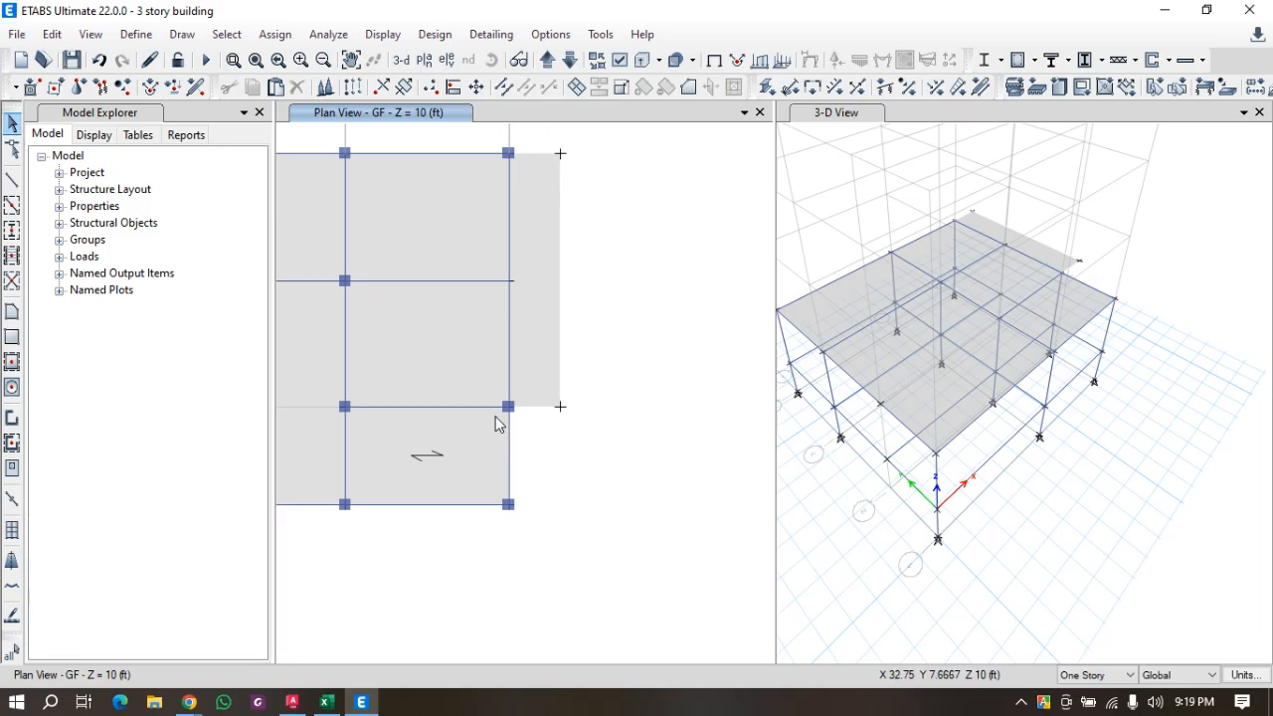
{"action": "left_click", "coordinate": [459, 457]}
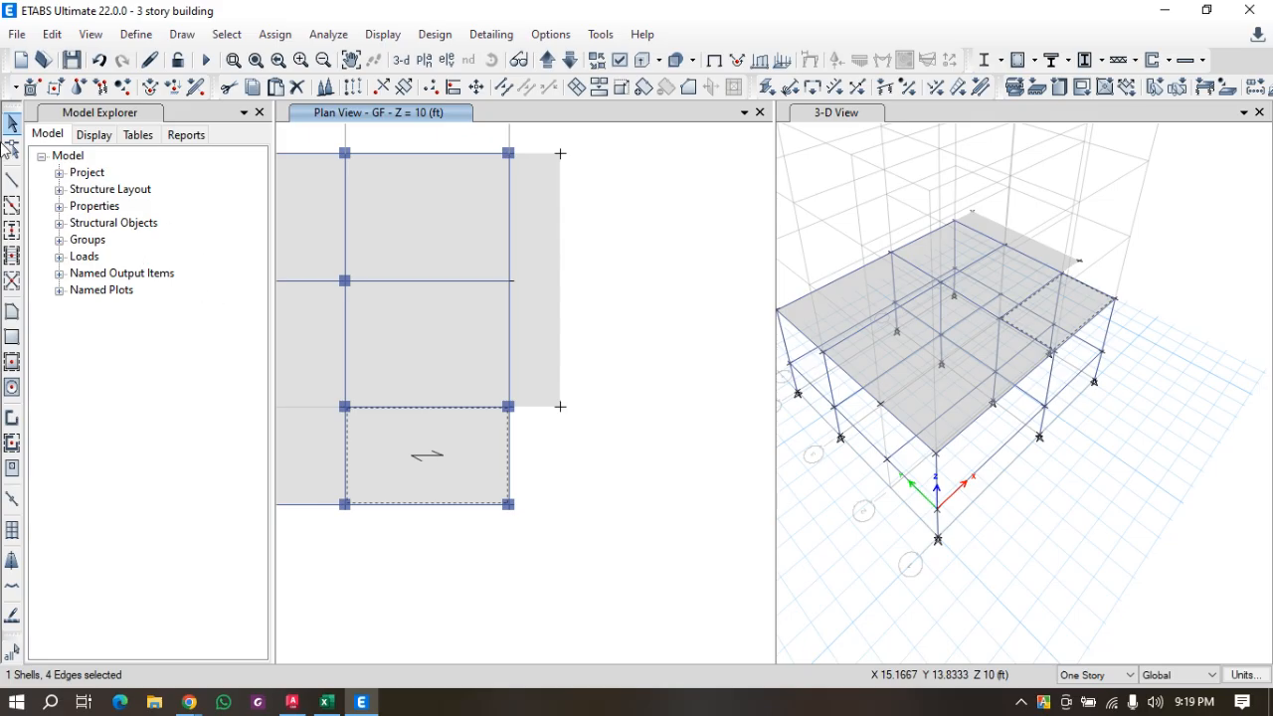
{"action": "left_click", "coordinate": [12, 151]}
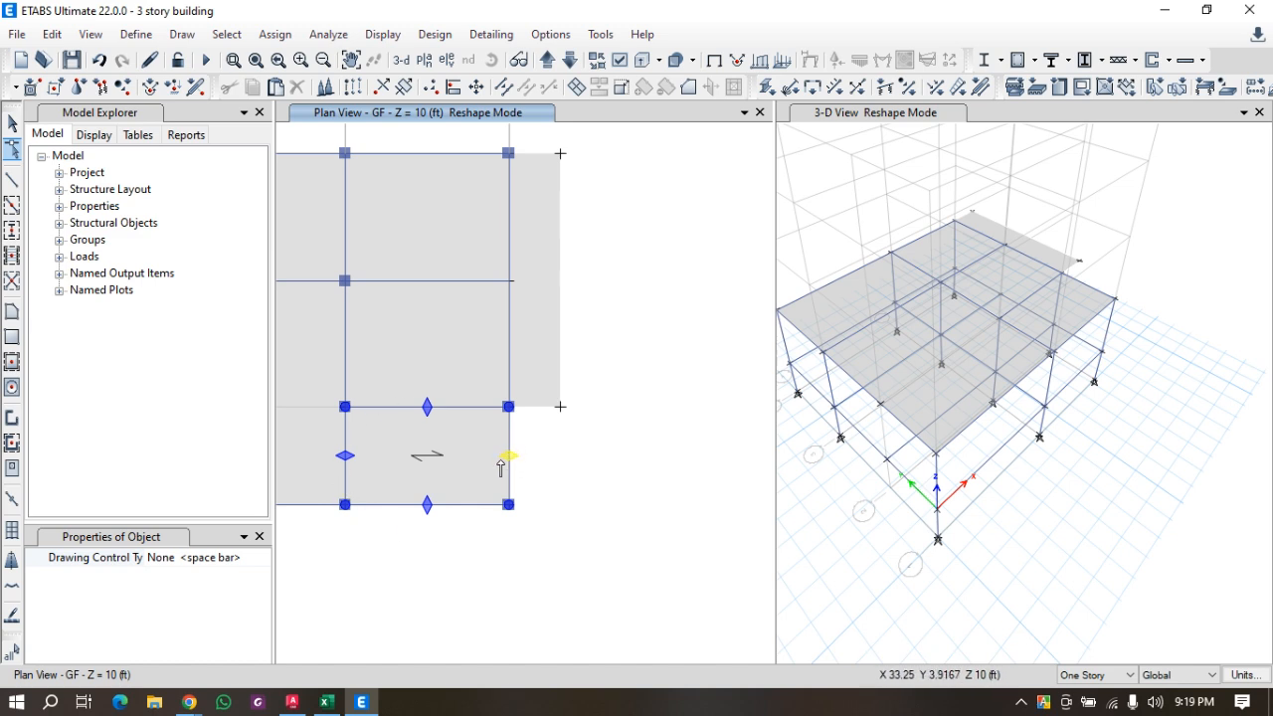
{"action": "left_click_drag", "start_coordinate": [508, 457], "coordinate": [555, 428]}
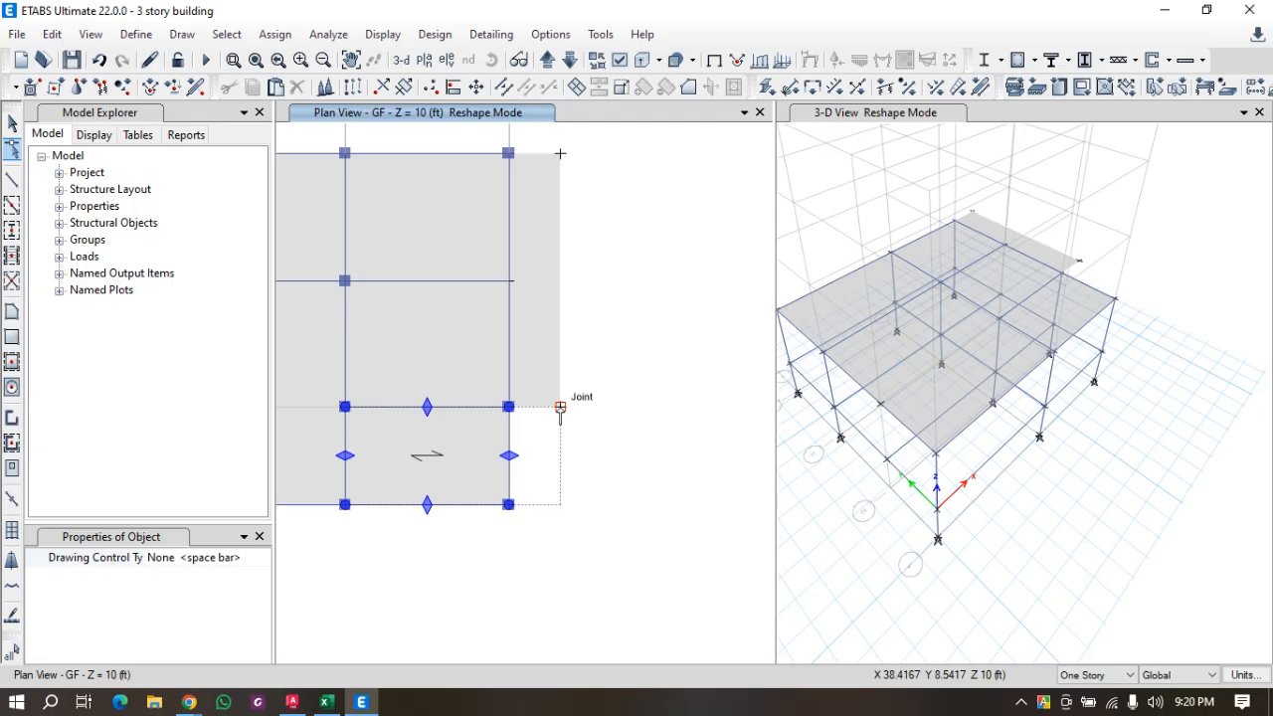
{"action": "left_click_drag", "start_coordinate": [560, 408], "coordinate": [560, 408]}
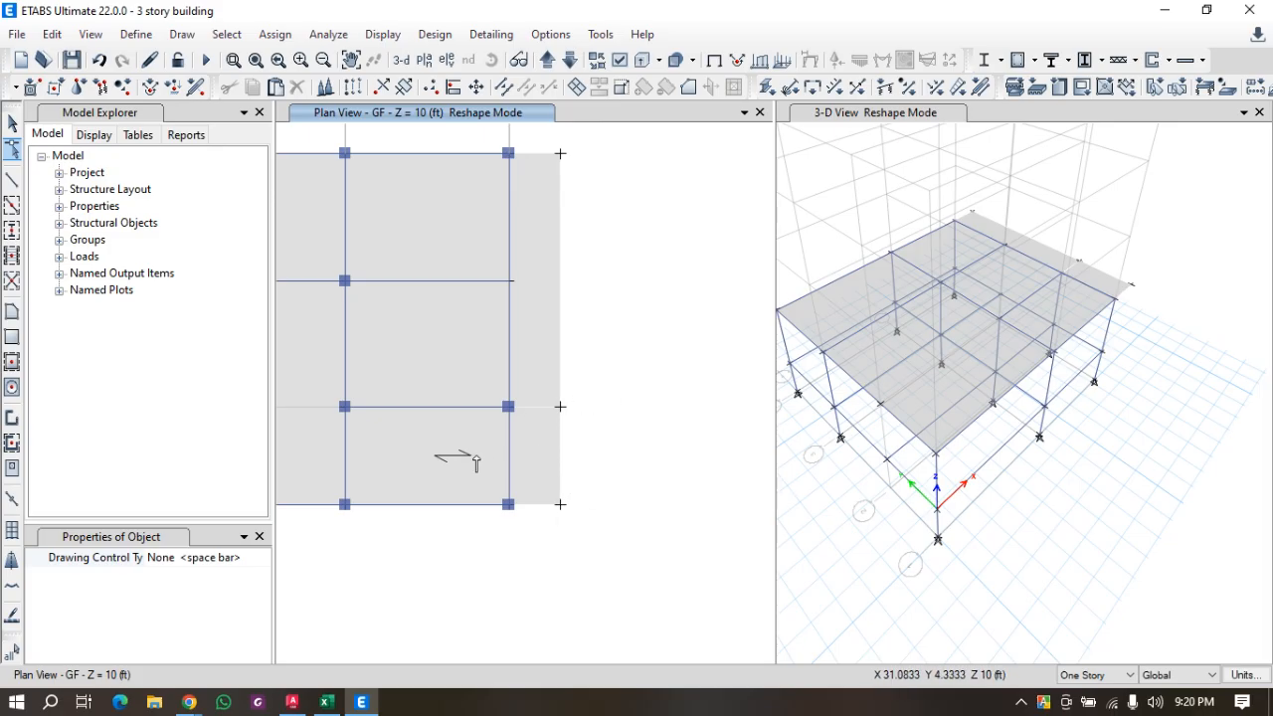
Switch to AutoCAD and examine the floor plan's stair, balcony strip, living room and the toilet block between the upper bedrooms.
{"action": "left_click", "coordinate": [293, 704]}
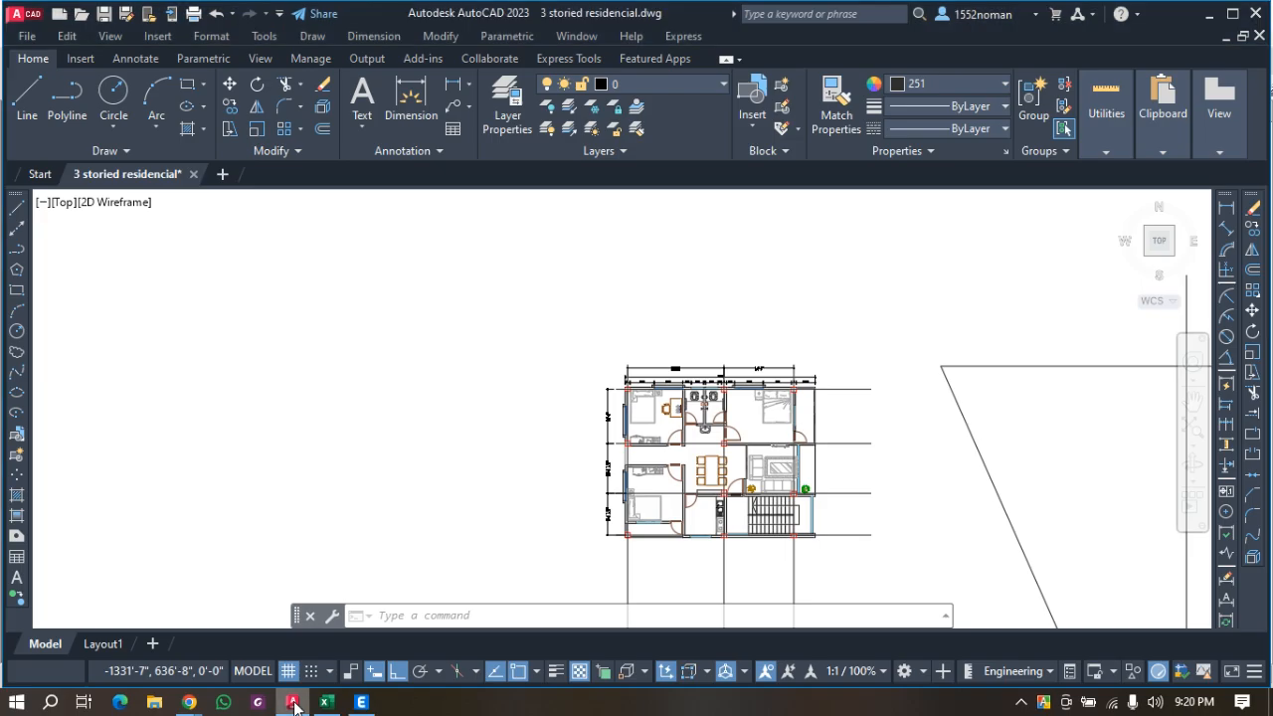
{"action": "scroll", "coordinate": [766, 460], "scroll_direction": "up", "scroll_amount": 5}
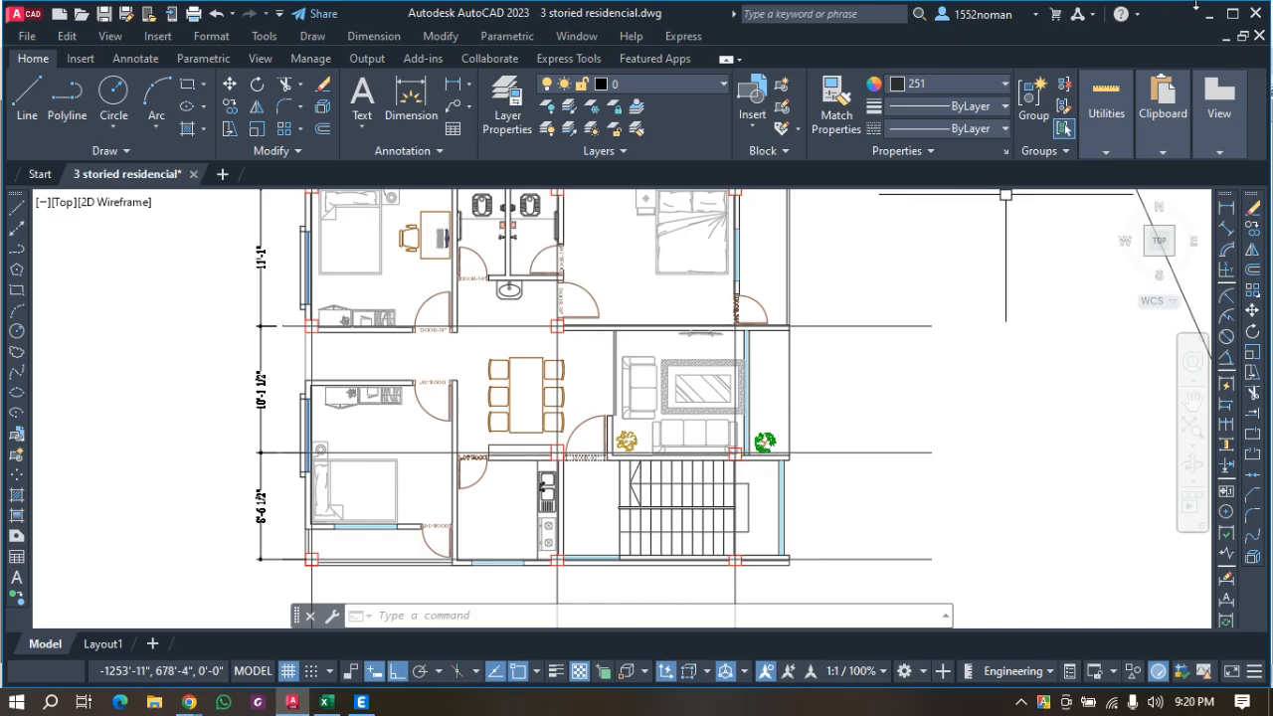
{"action": "scroll", "coordinate": [378, 428], "scroll_direction": "down", "scroll_amount": 2}
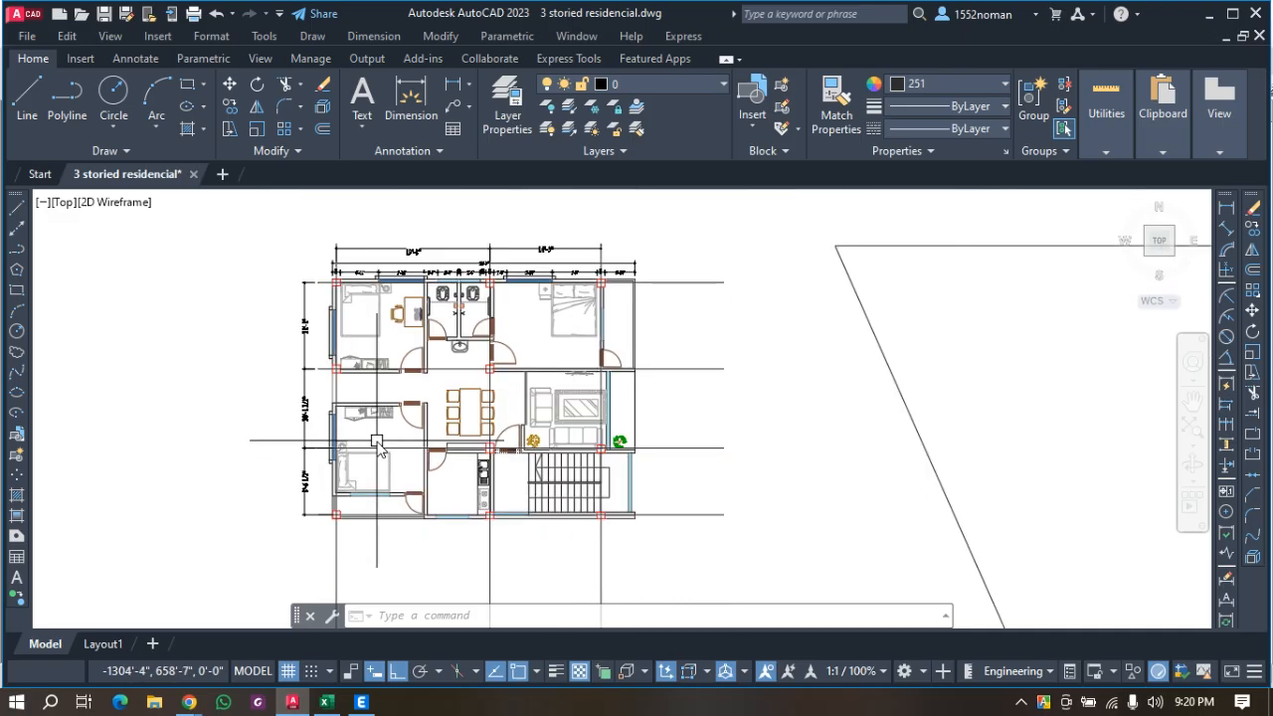
{"action": "left_click", "coordinate": [1207, 16]}
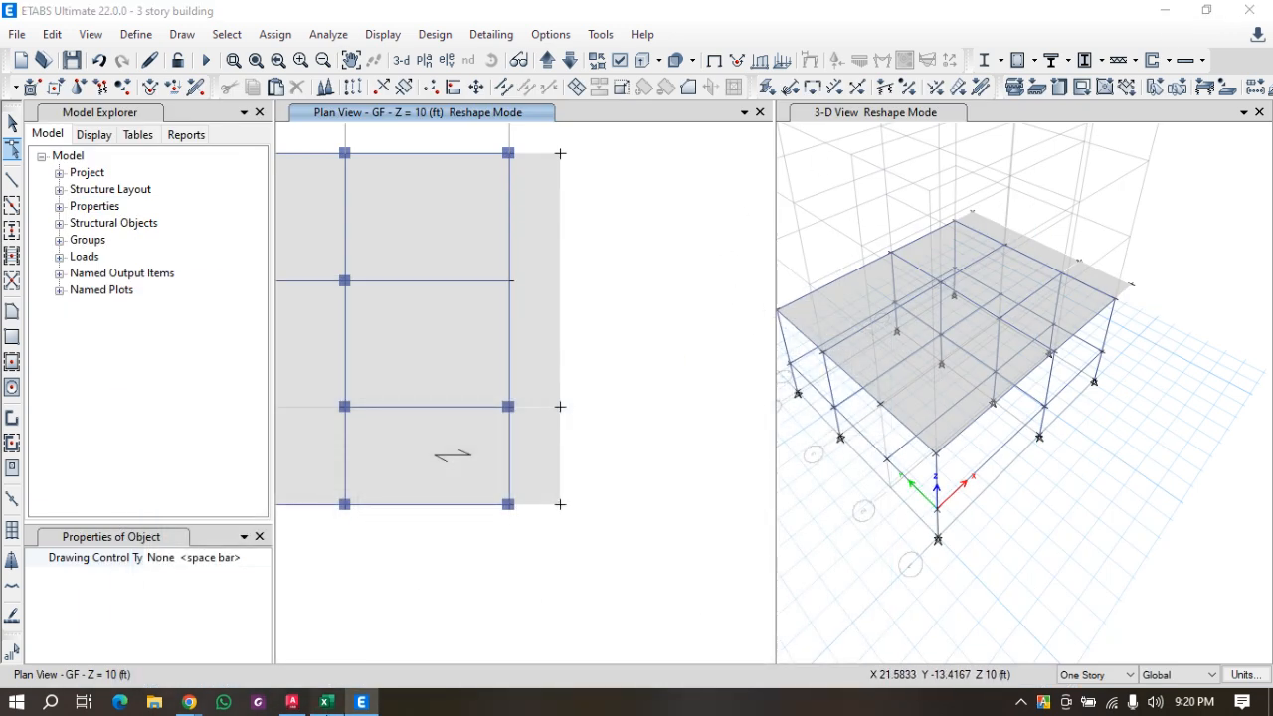
{"action": "left_click", "coordinate": [327, 702]}
{"action": "left_click", "coordinate": [364, 703]}
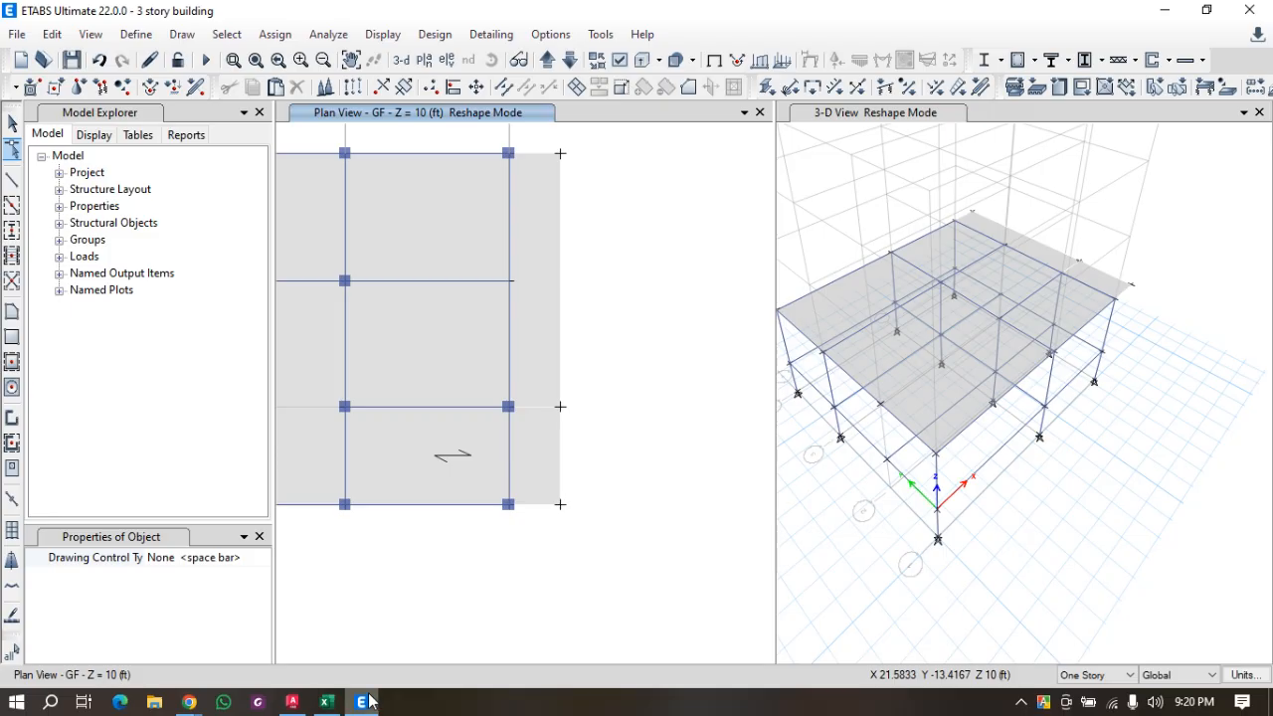
{"action": "left_click", "coordinate": [291, 702]}
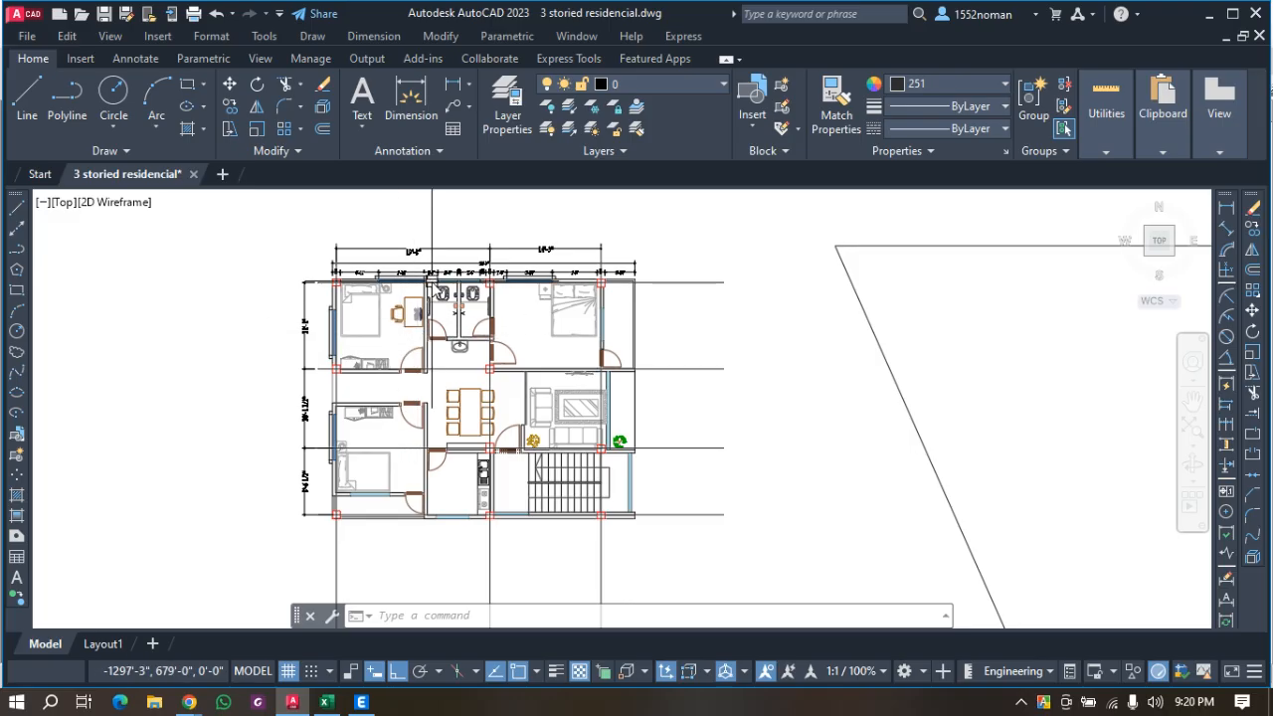
{"action": "right_click", "coordinate": [435, 285]}
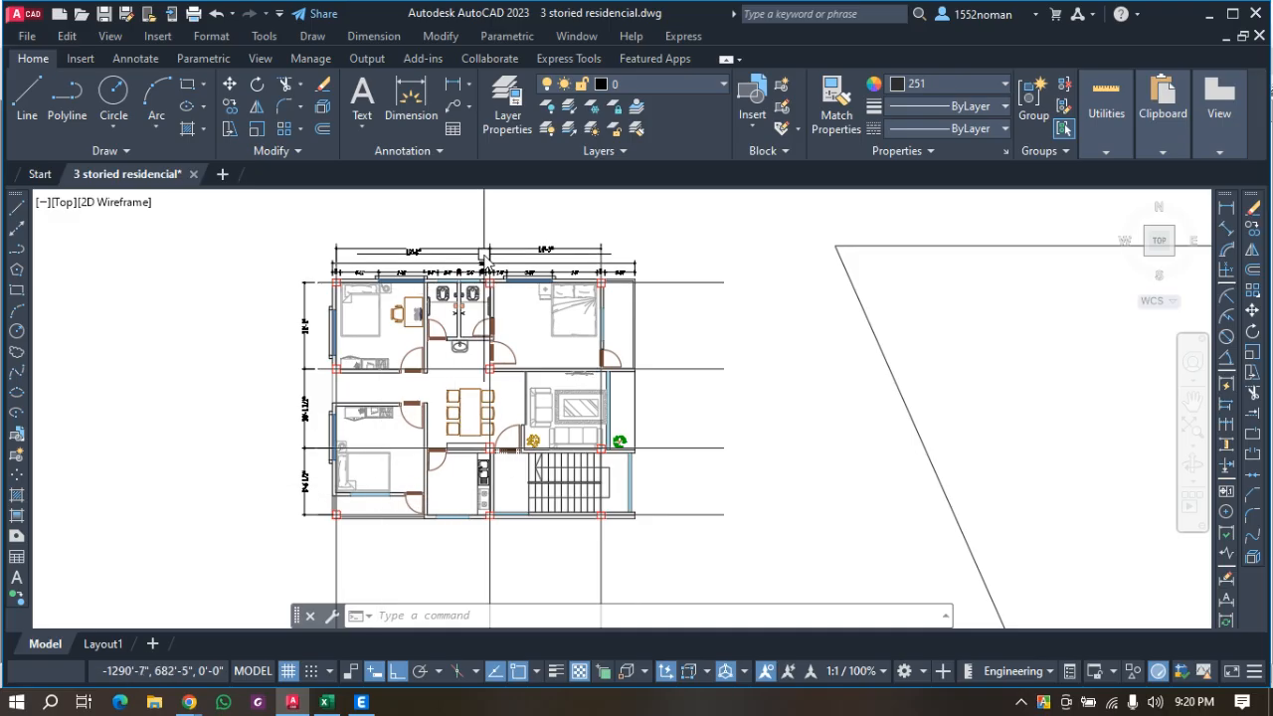
{"action": "scroll", "coordinate": [438, 339], "scroll_direction": "up", "scroll_amount": 2}
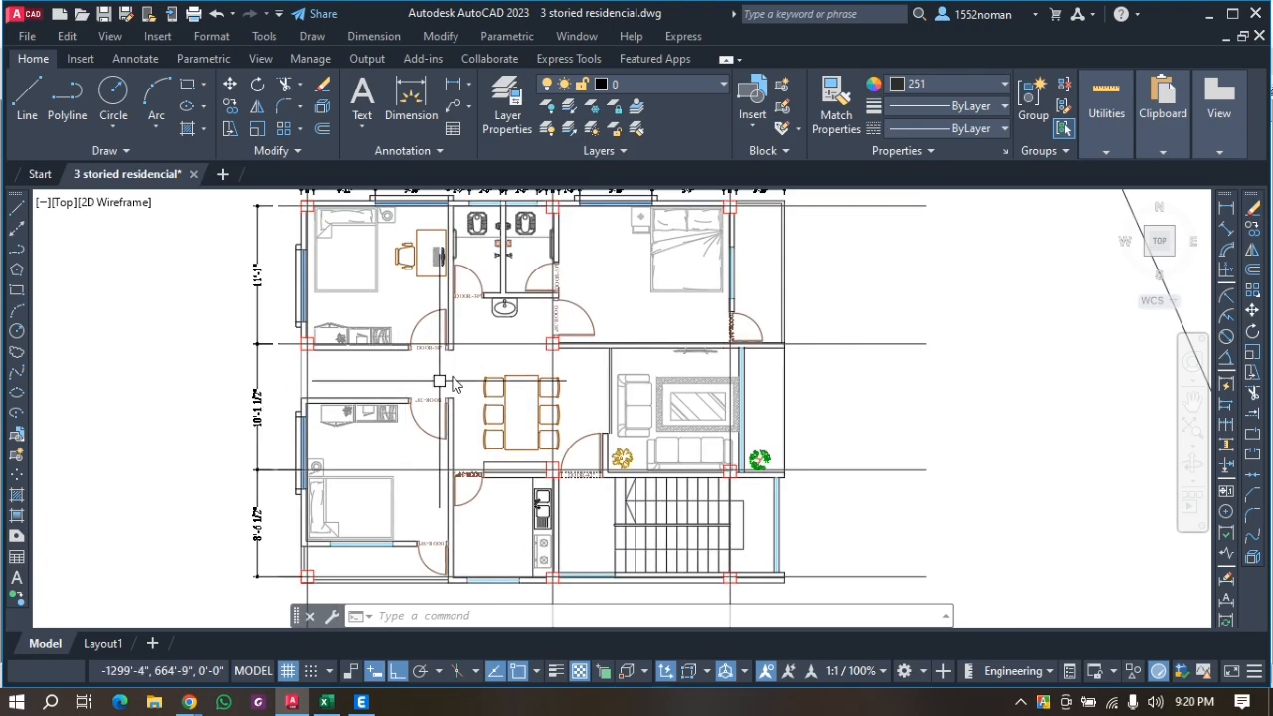
{"action": "scroll", "coordinate": [461, 293], "scroll_direction": "down", "scroll_amount": 2}
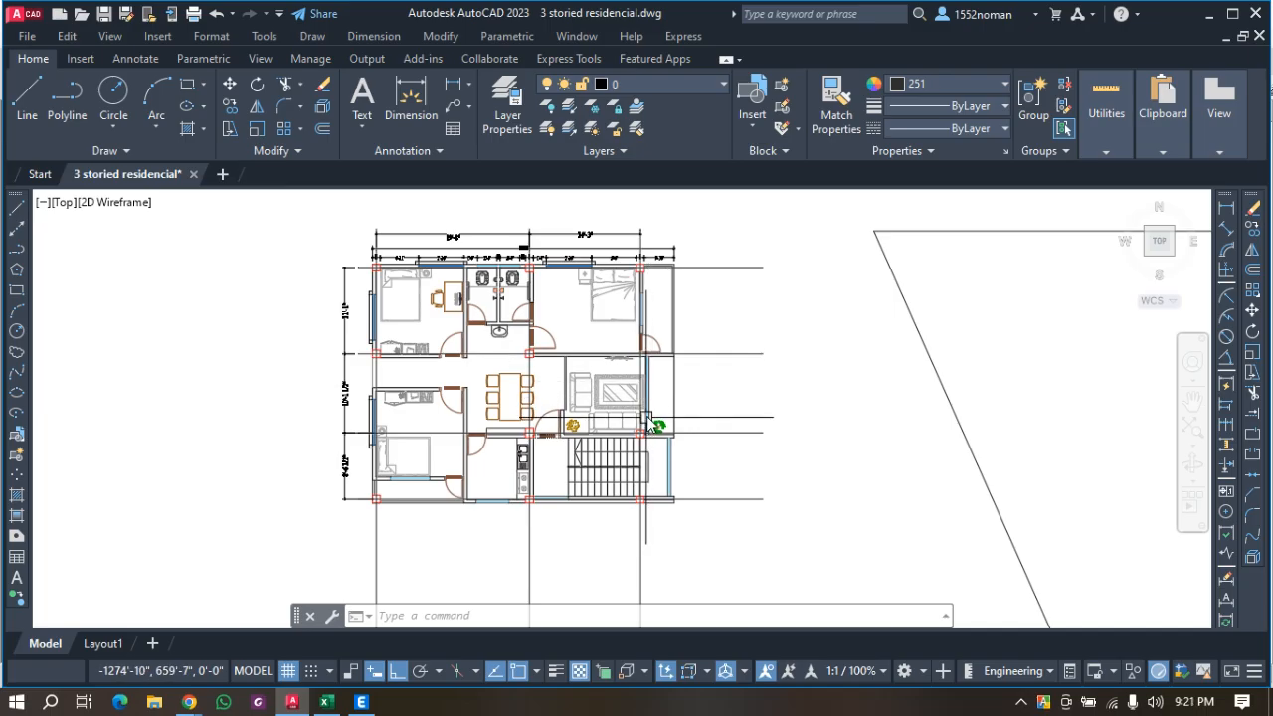
{"action": "scroll", "coordinate": [651, 263], "scroll_direction": "up", "scroll_amount": 2}
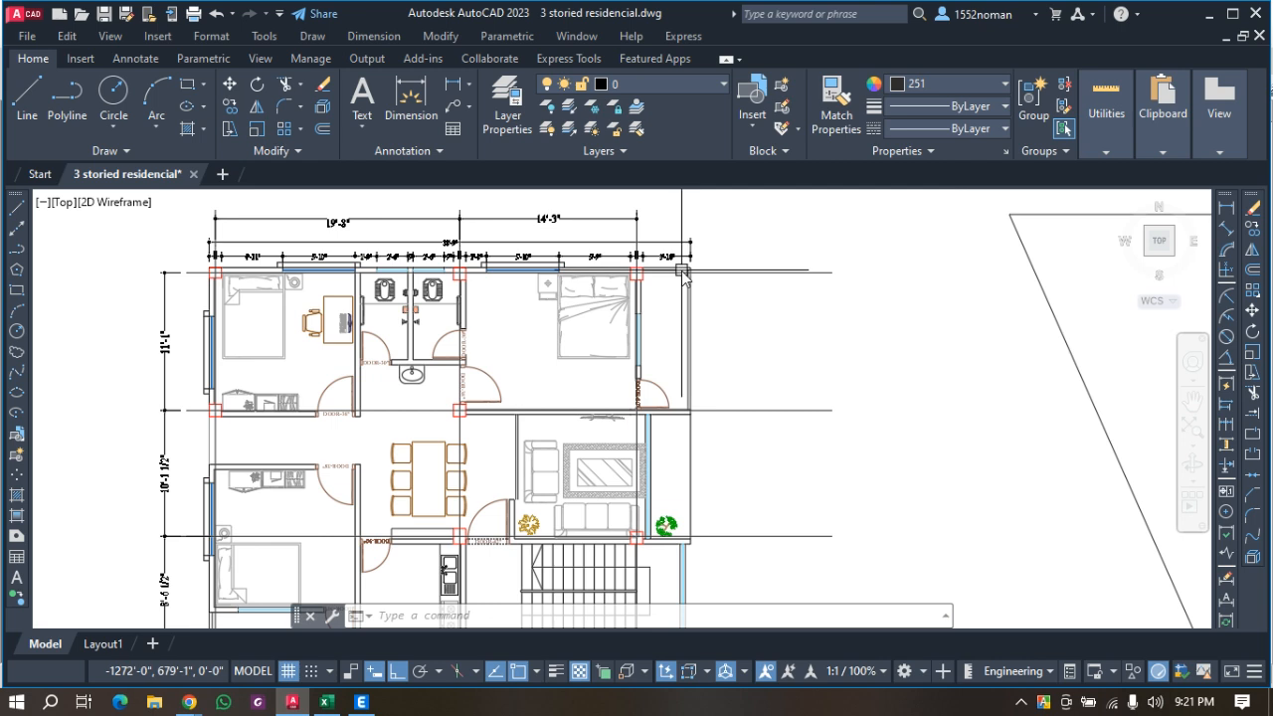
{"action": "scroll", "coordinate": [651, 288], "scroll_direction": "down", "scroll_amount": 2}
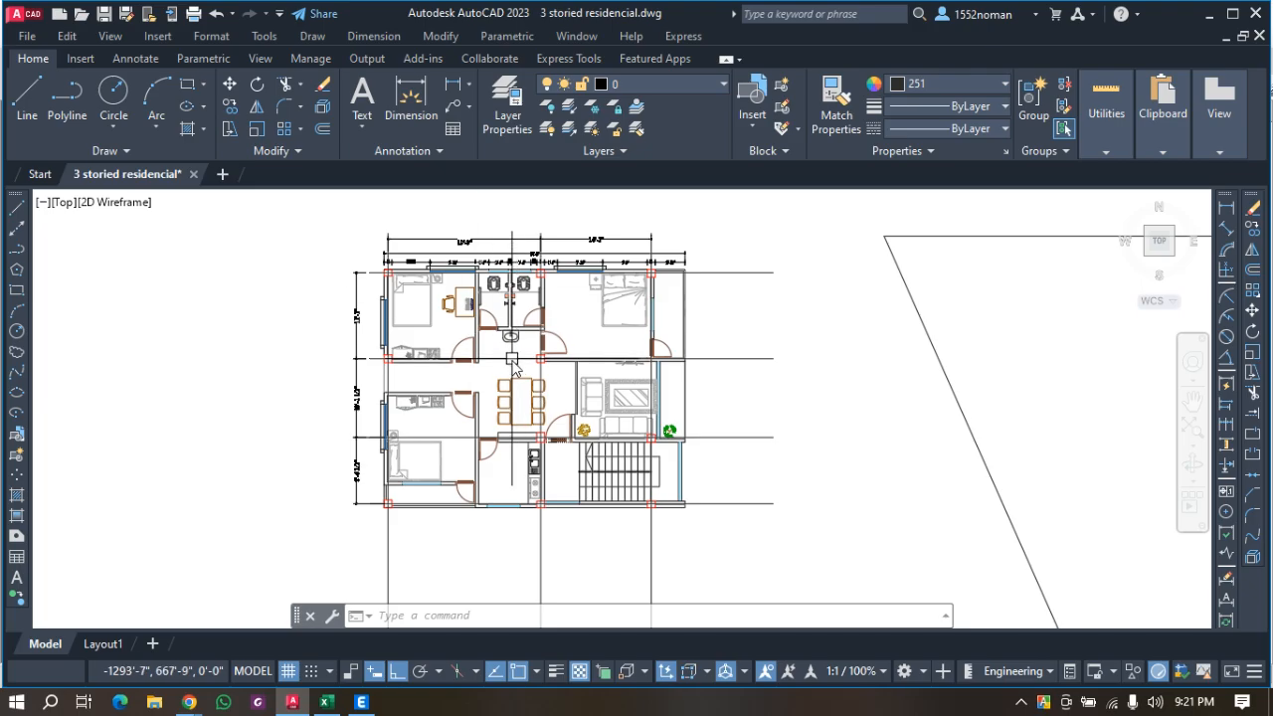
{"action": "mouse_move", "coordinate": [514, 364]}
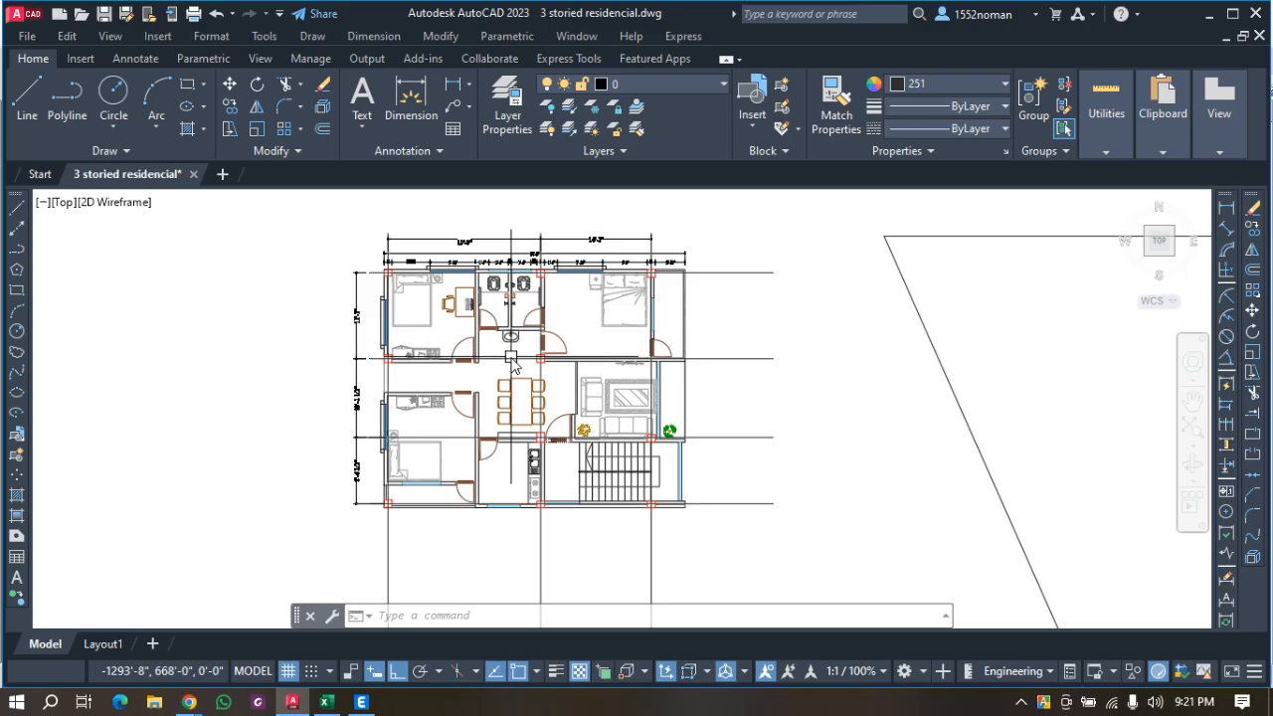
{"action": "scroll", "coordinate": [366, 277], "scroll_direction": "up", "scroll_amount": 4}
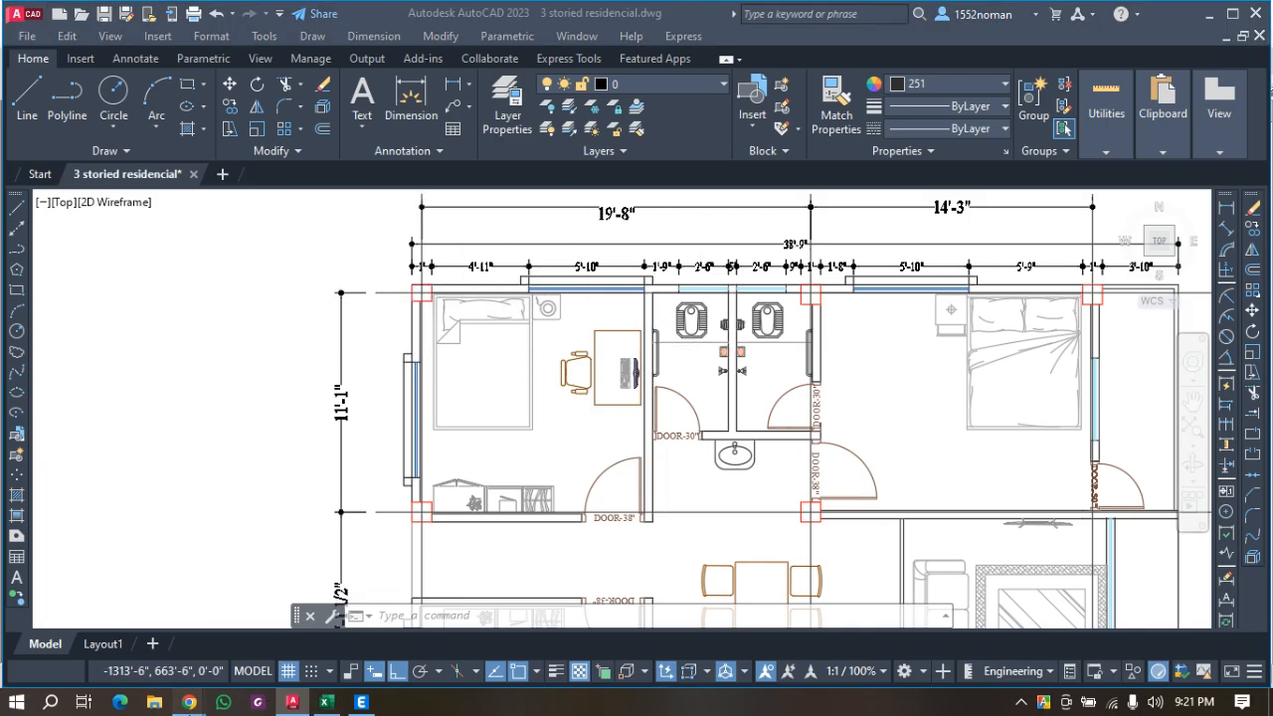
{"action": "mouse_move", "coordinate": [189, 703]}
{"action": "left_click", "coordinate": [102, 652]}
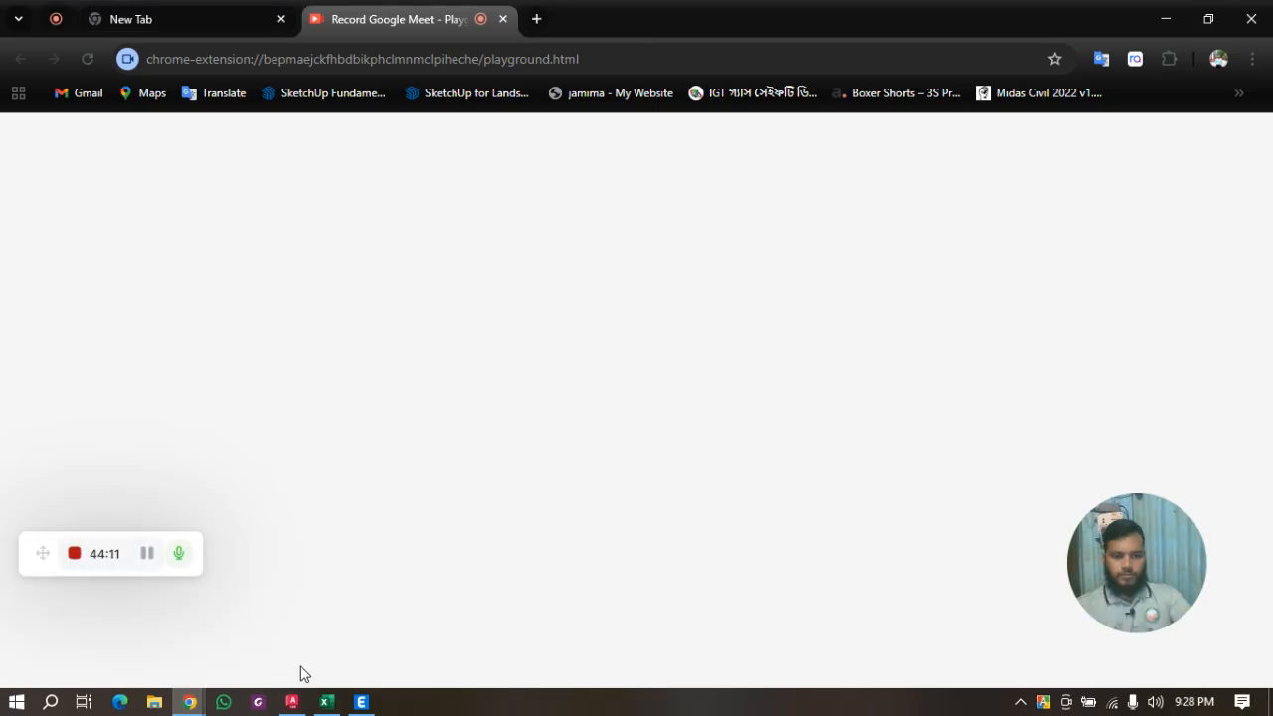
Switch to ETABS and leave the reshape mode on the GF plan.
{"action": "left_click", "coordinate": [364, 704]}
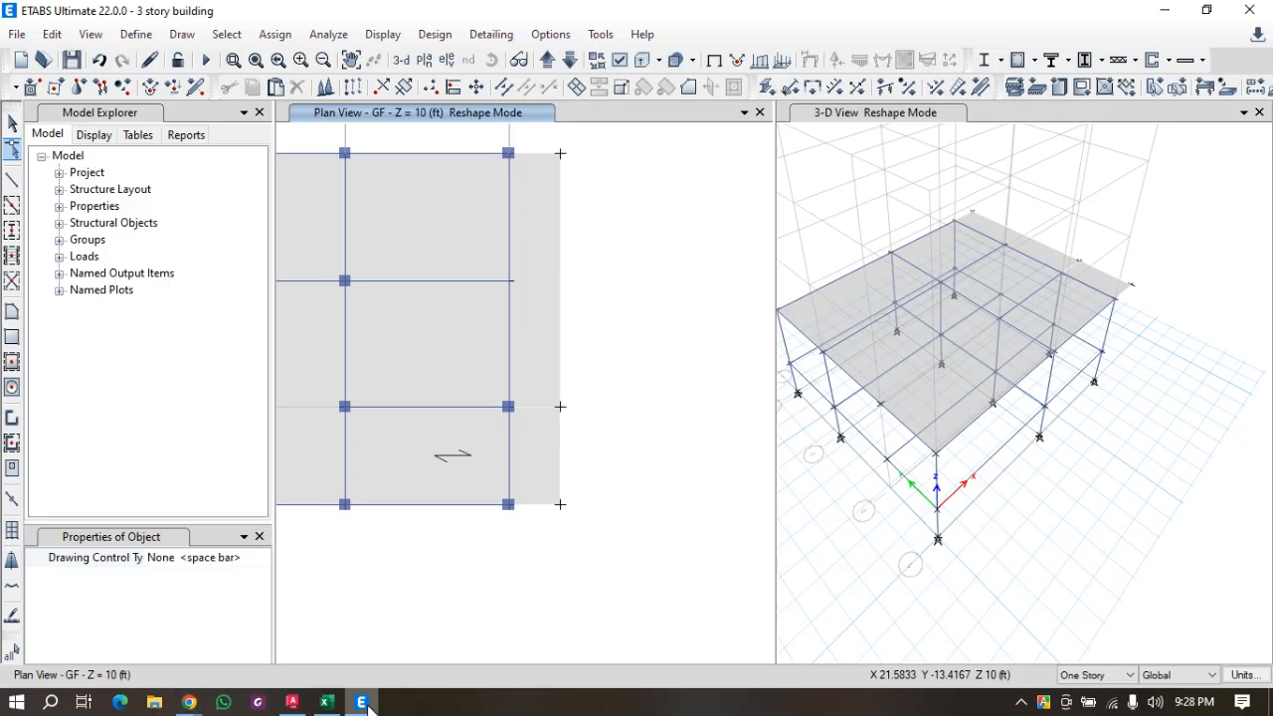
{"action": "scroll", "coordinate": [642, 386], "scroll_direction": "down", "scroll_amount": 3}
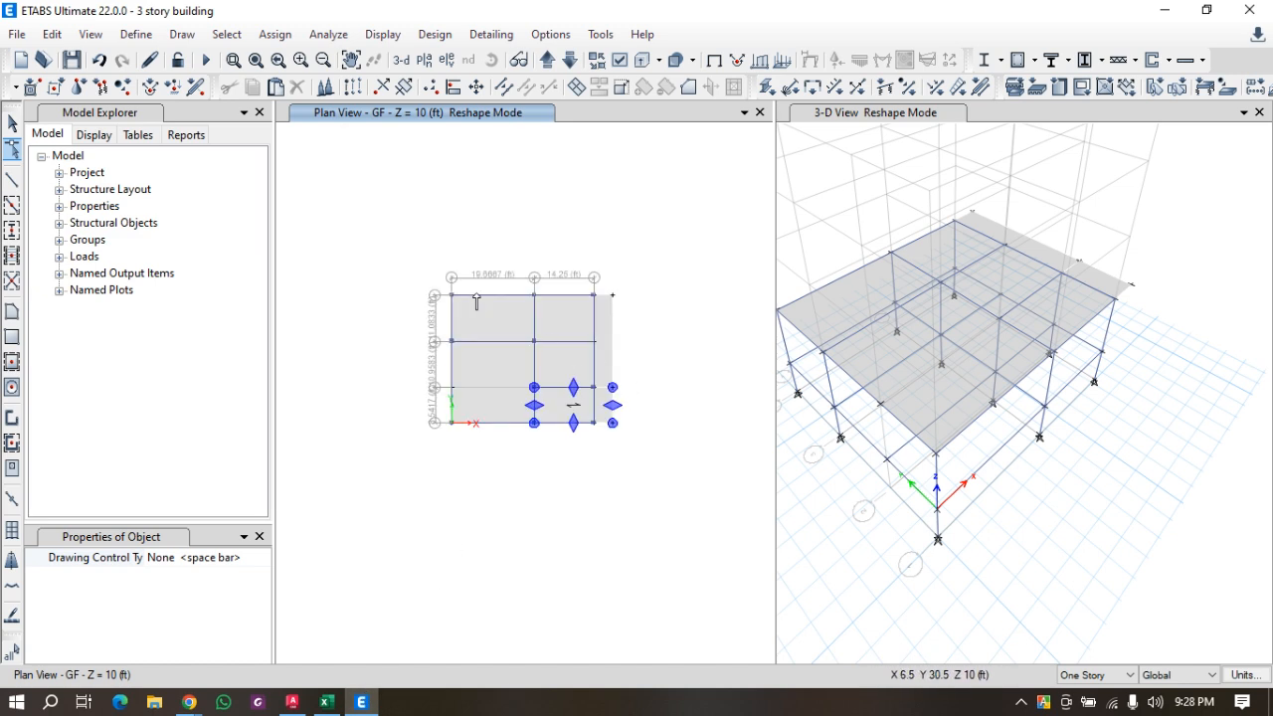
{"action": "scroll", "coordinate": [570, 405], "scroll_direction": "up", "scroll_amount": 3}
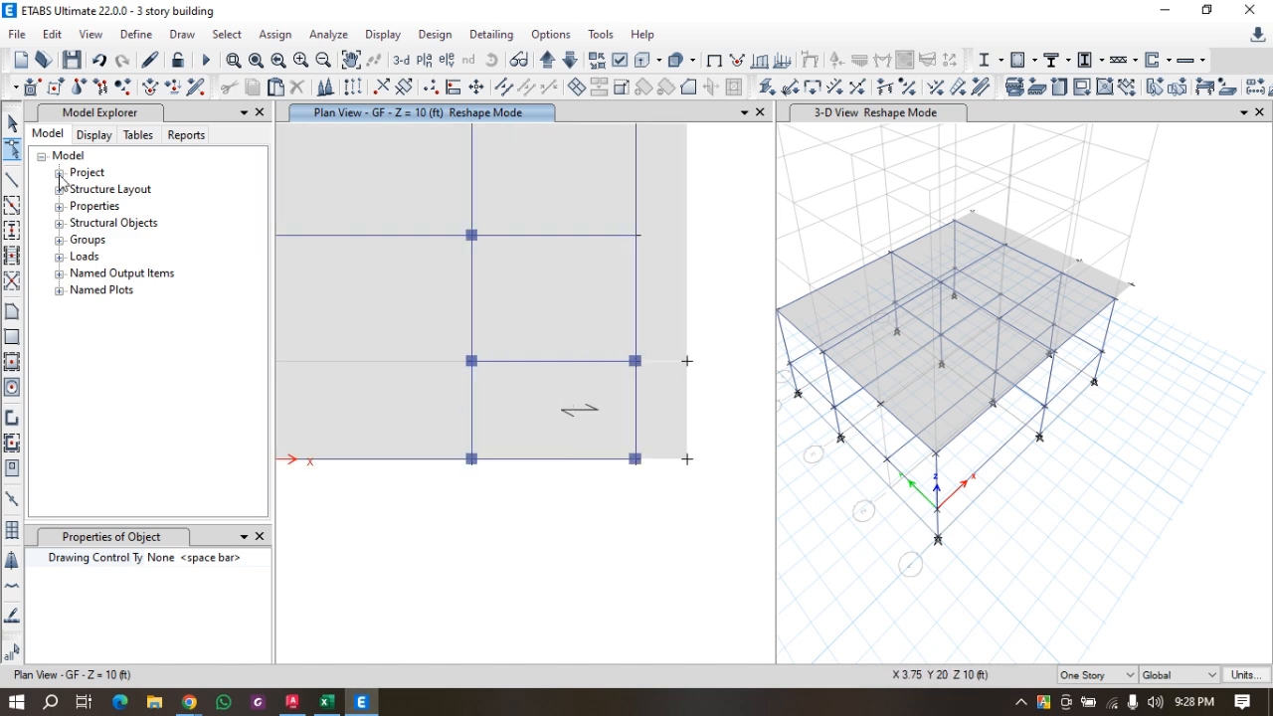
{"action": "left_click", "coordinate": [12, 129]}
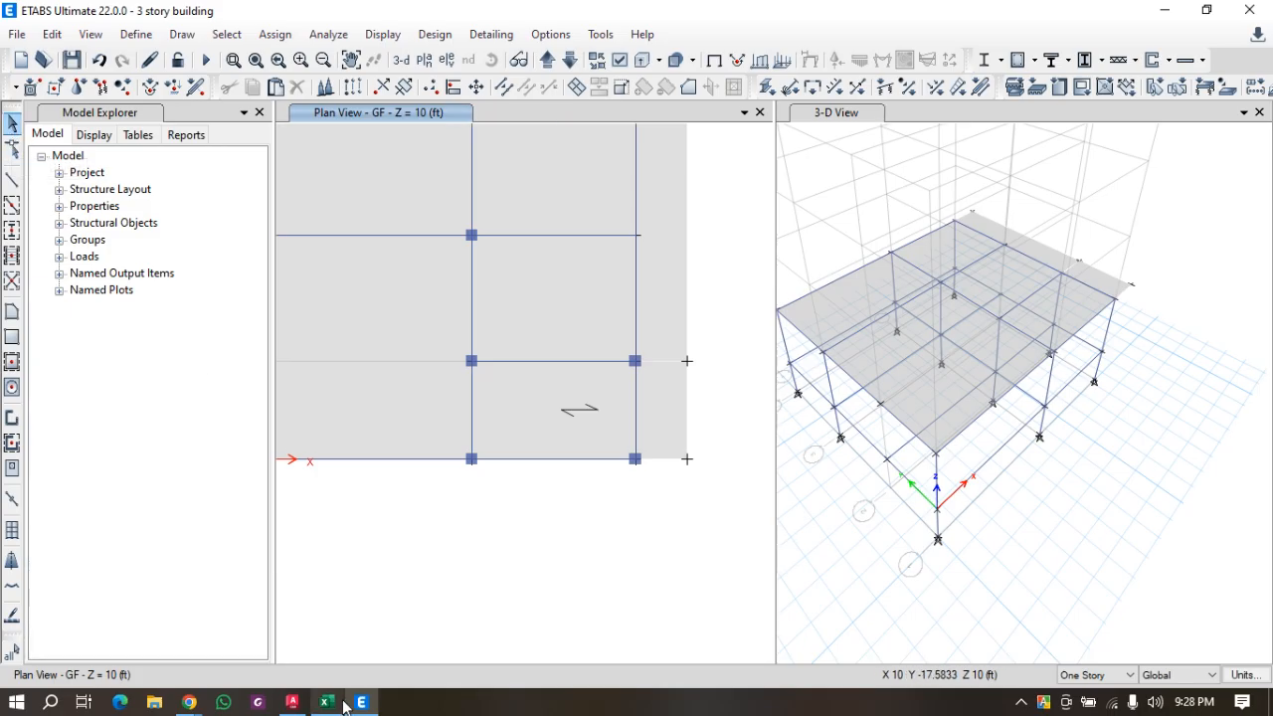
Switch to AutoCAD and measure from the upper-left column's centre to the toilet-side face of the bedroom partition wall, without placing the dimension.
{"action": "left_click", "coordinate": [294, 704]}
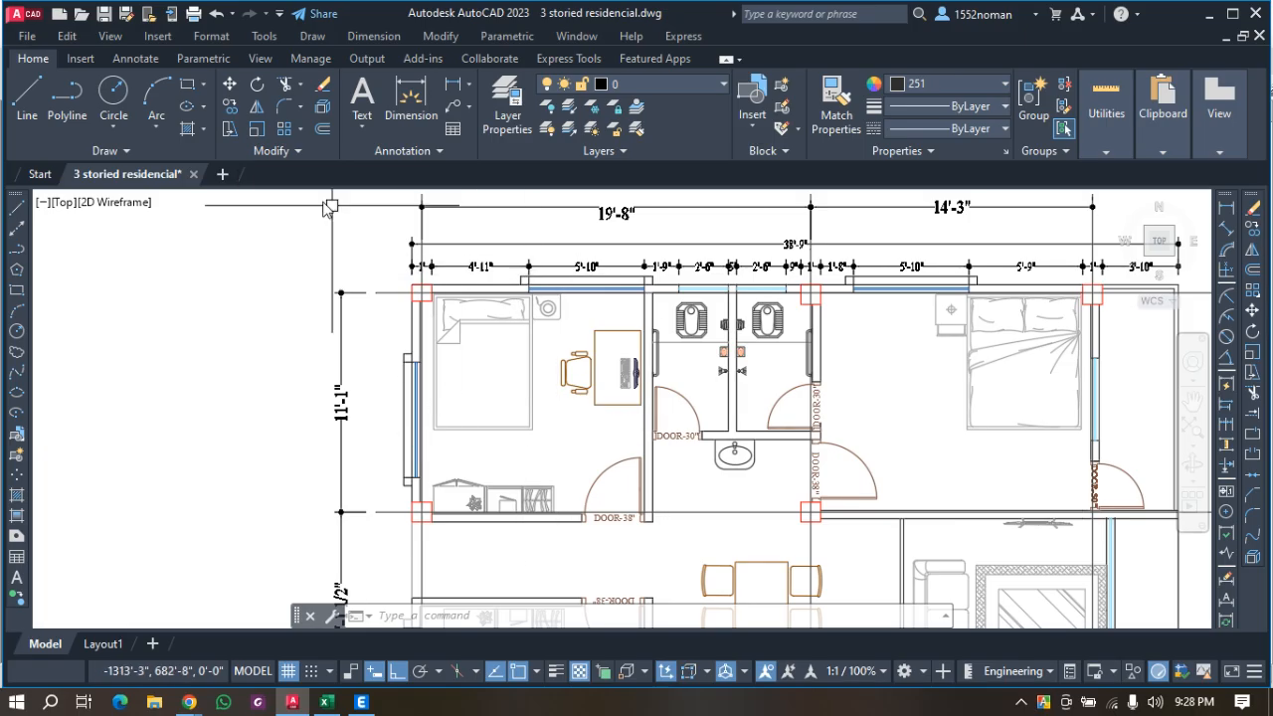
{"action": "left_click", "coordinate": [456, 92]}
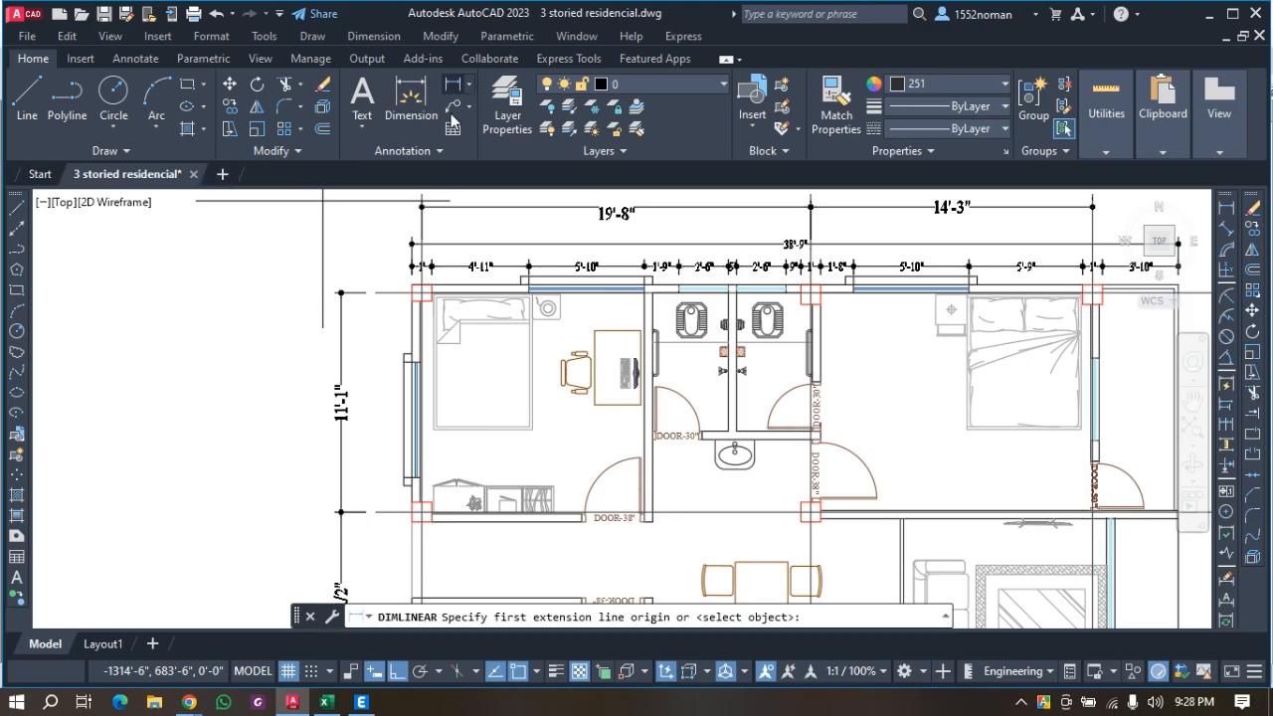
{"action": "scroll", "coordinate": [421, 289], "scroll_direction": "up", "scroll_amount": 2}
{"action": "left_click", "coordinate": [418, 289]}
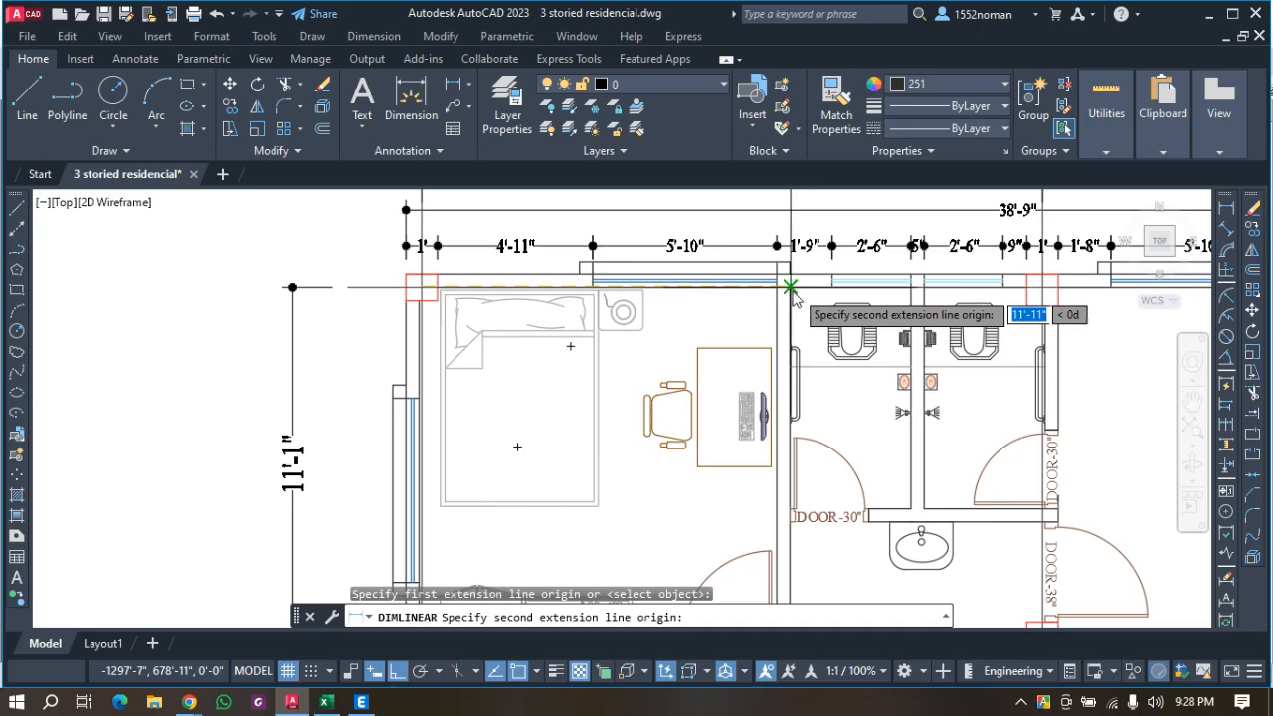
{"action": "left_click", "coordinate": [790, 289]}
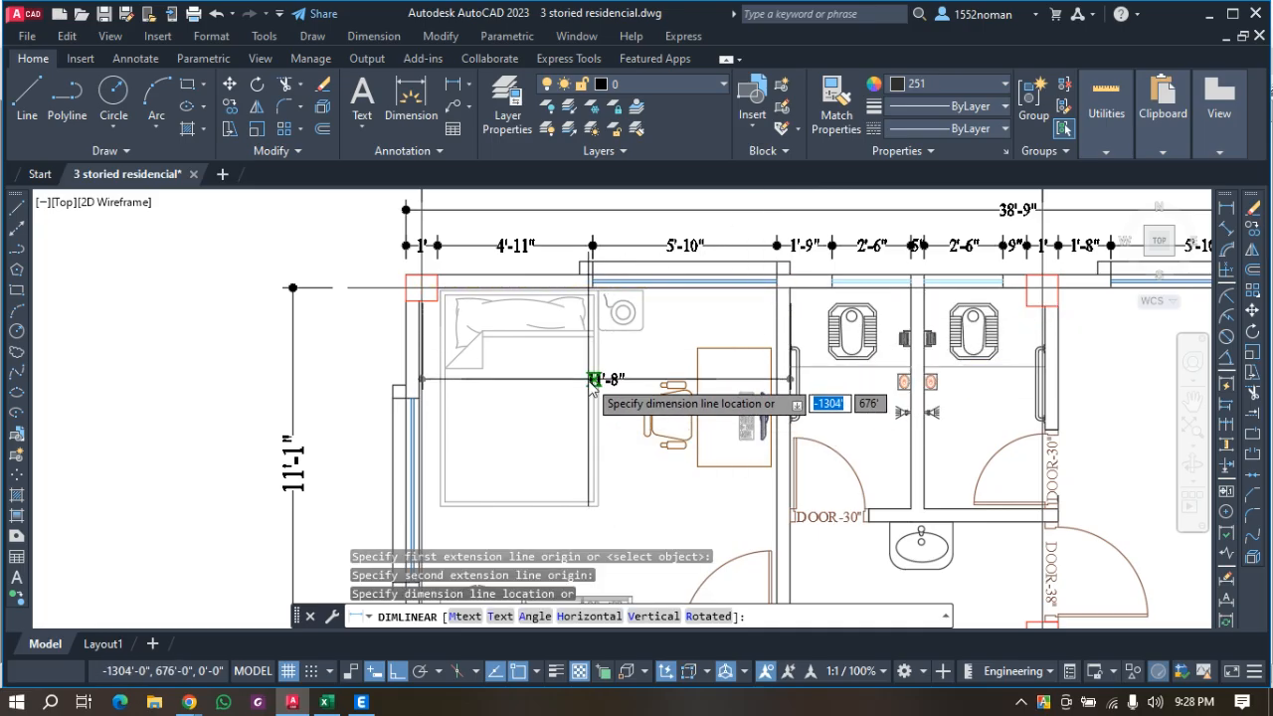
{"action": "key", "text": "Escape"}
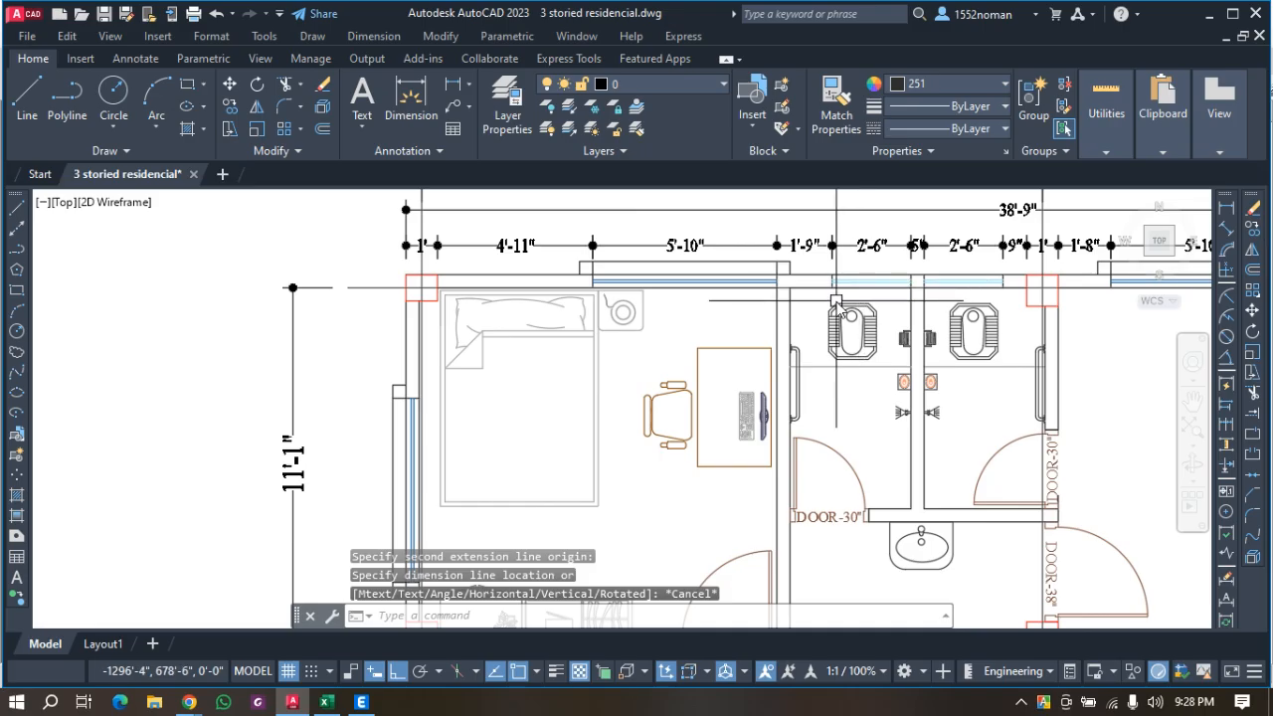
Measure from the upper-left column's centre to the centre of the wall between the two toilets, without placing the dimension.
{"action": "key", "text": "space"}
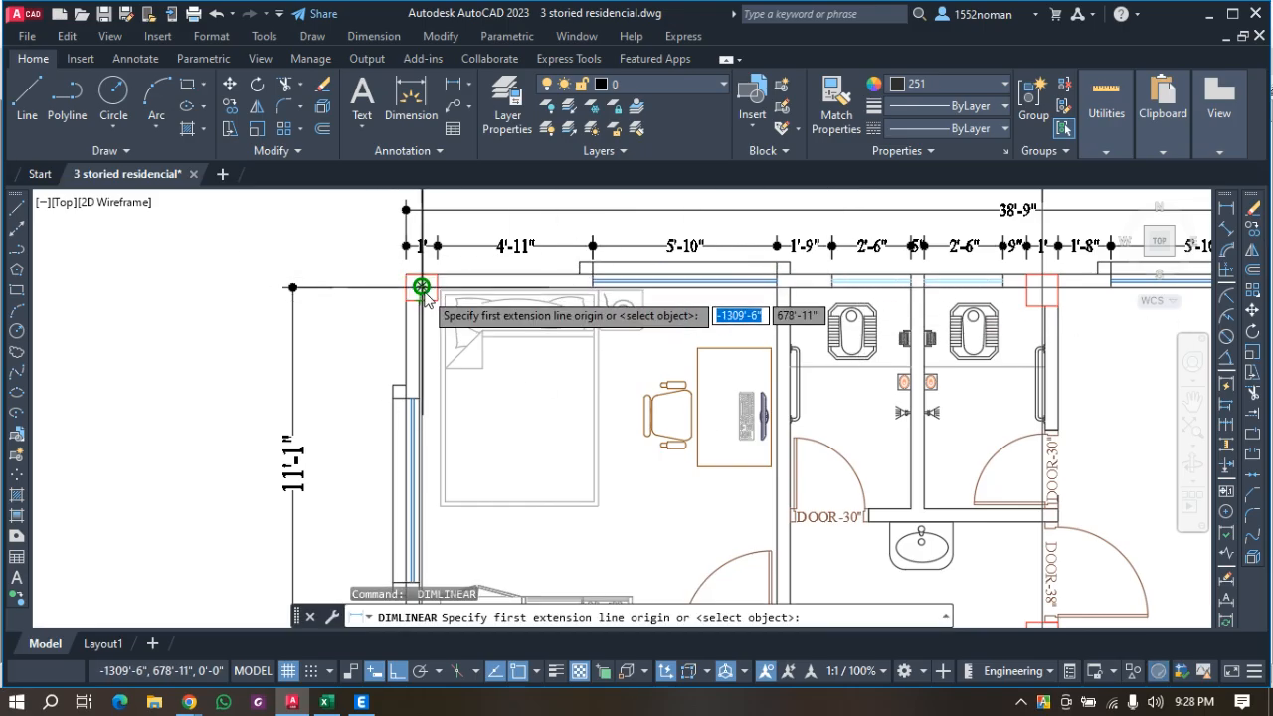
{"action": "left_click", "coordinate": [406, 290]}
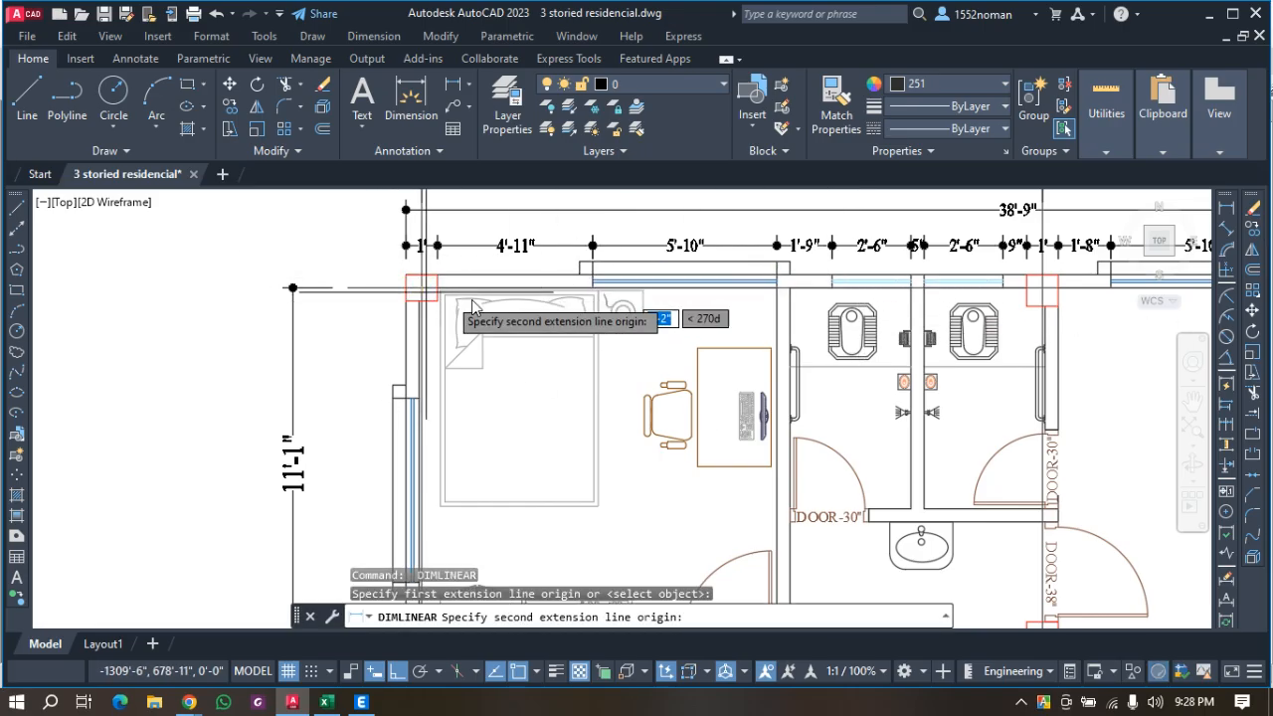
{"action": "left_click", "coordinate": [924, 283]}
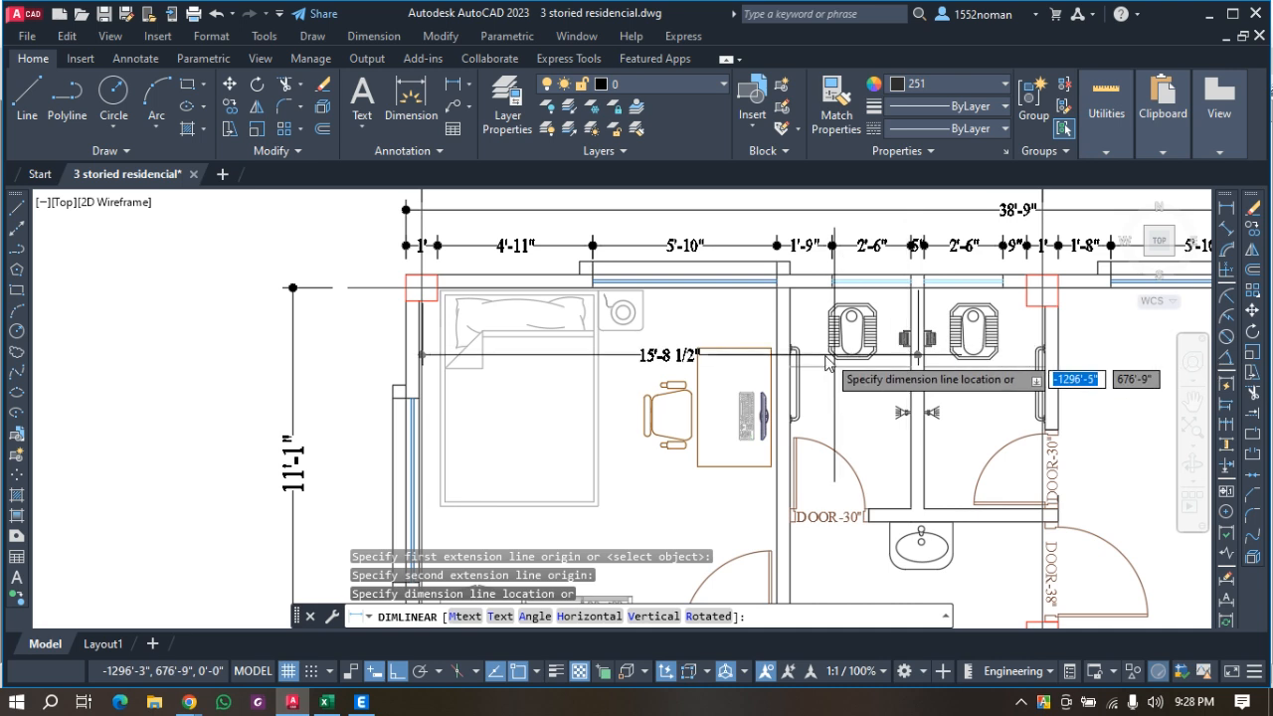
{"action": "key", "text": "Escape"}
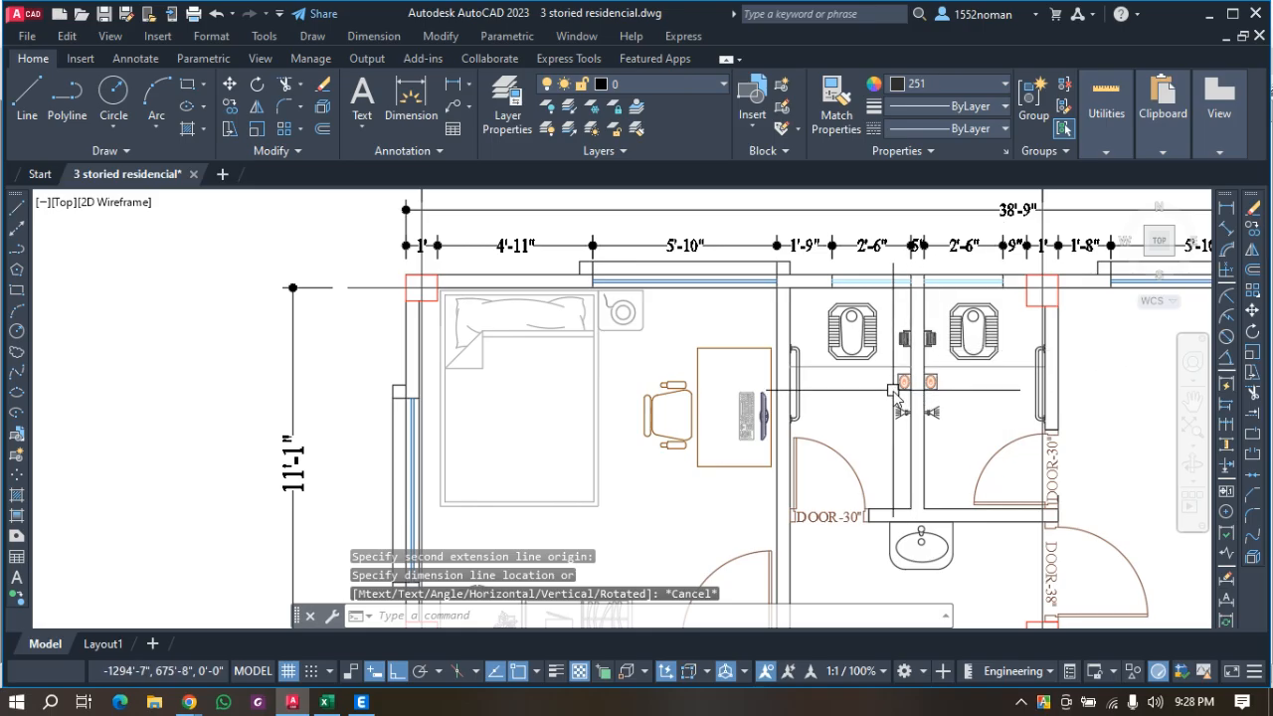
Measure the vertical length of the partition wall between the two toilets, without placing the dimension.
{"action": "scroll", "coordinate": [975, 418], "scroll_direction": "down", "scroll_amount": 3}
{"action": "scroll", "coordinate": [978, 420], "scroll_direction": "up", "scroll_amount": 1}
{"action": "scroll", "coordinate": [978, 420], "scroll_direction": "up", "scroll_amount": 2}
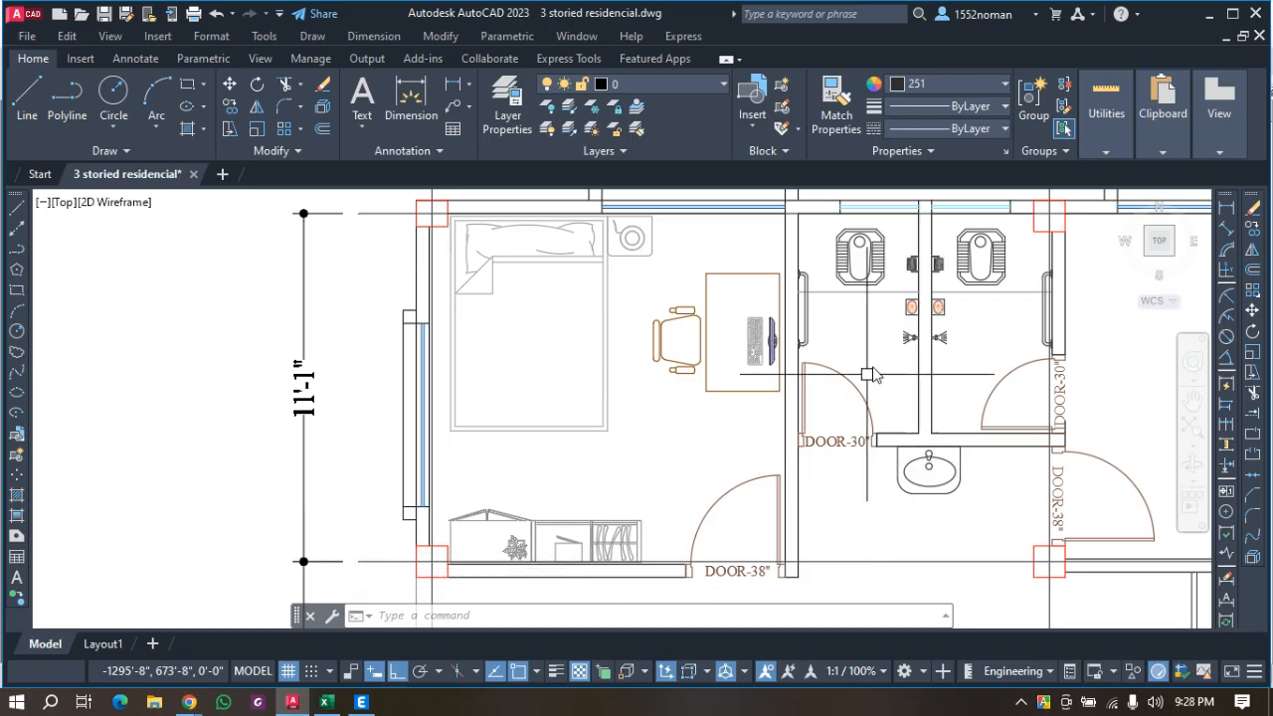
{"action": "left_click", "coordinate": [410, 99]}
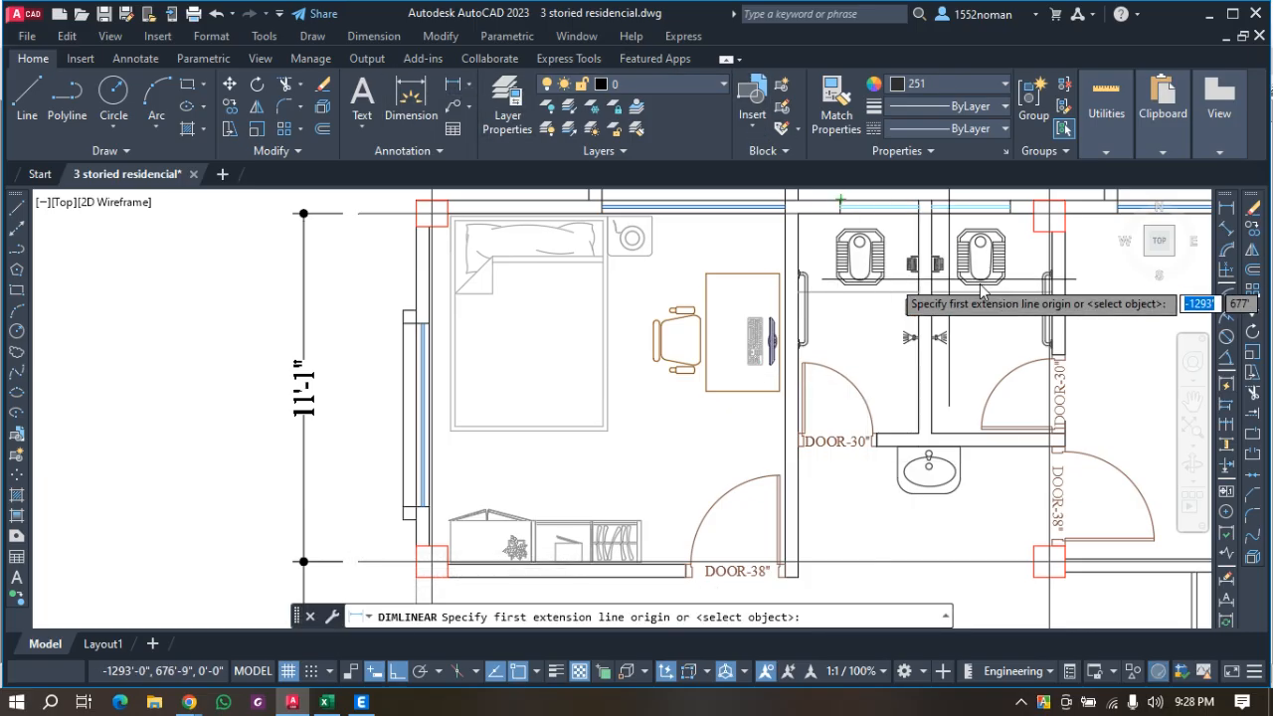
{"action": "left_click", "coordinate": [921, 203]}
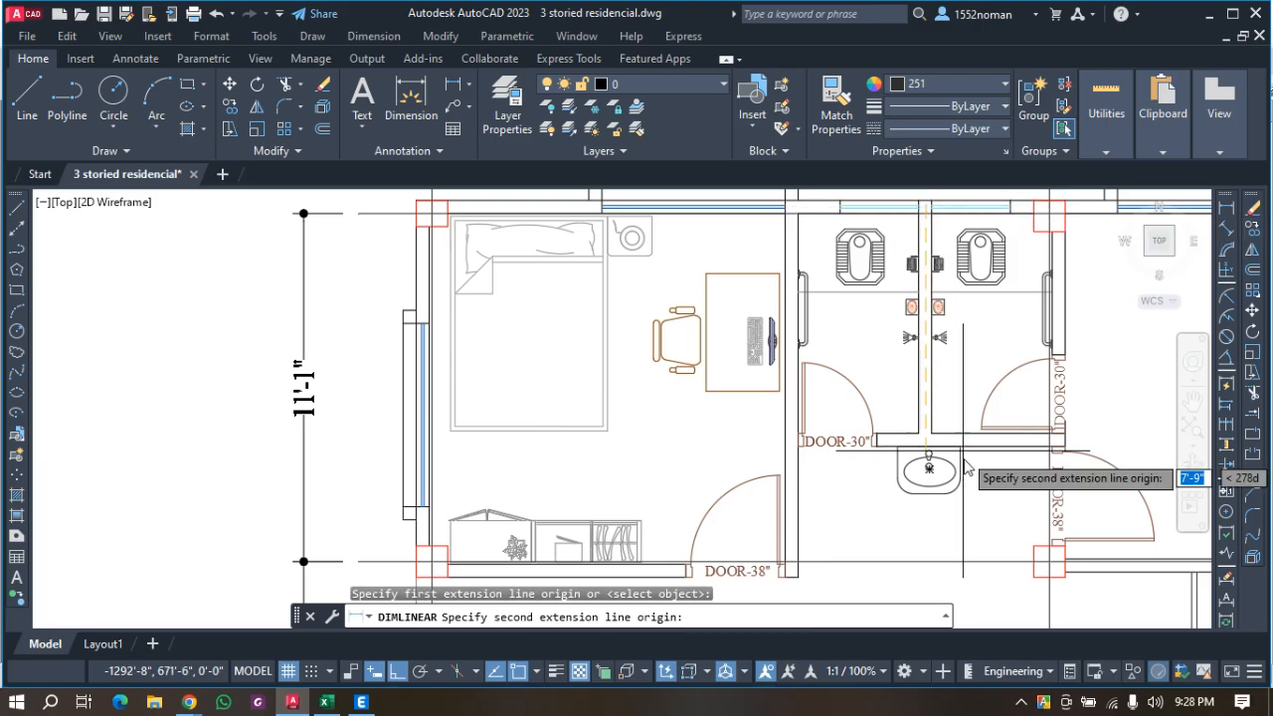
{"action": "left_click", "coordinate": [931, 434]}
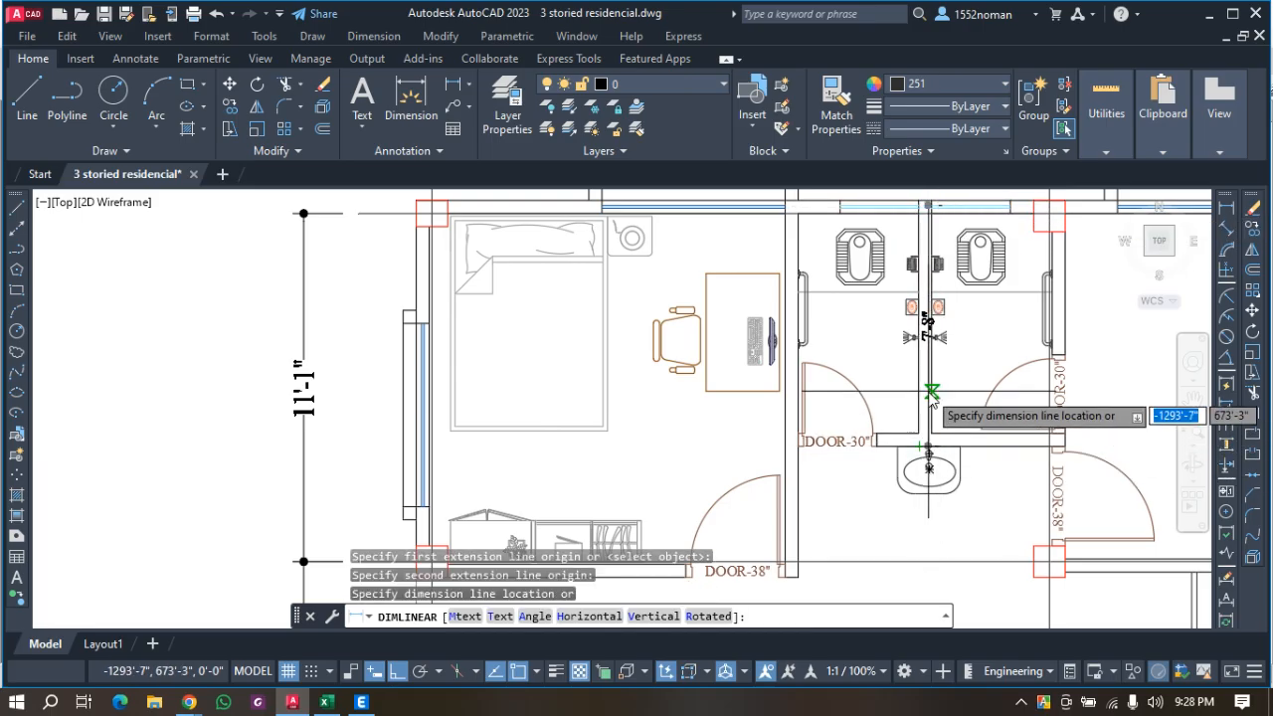
{"action": "key", "text": "Escape"}
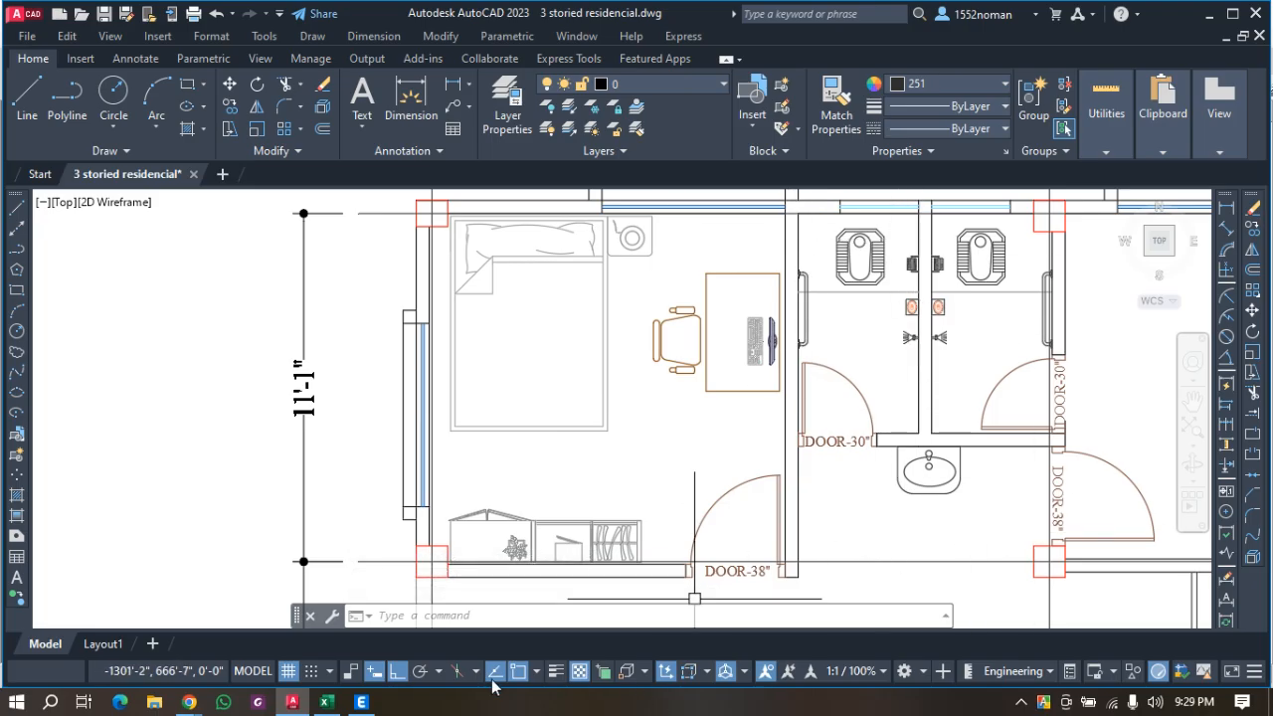
Switch to ETABS and start drawing frame lines on the GF plan with the property set to None.
{"action": "left_click", "coordinate": [362, 702]}
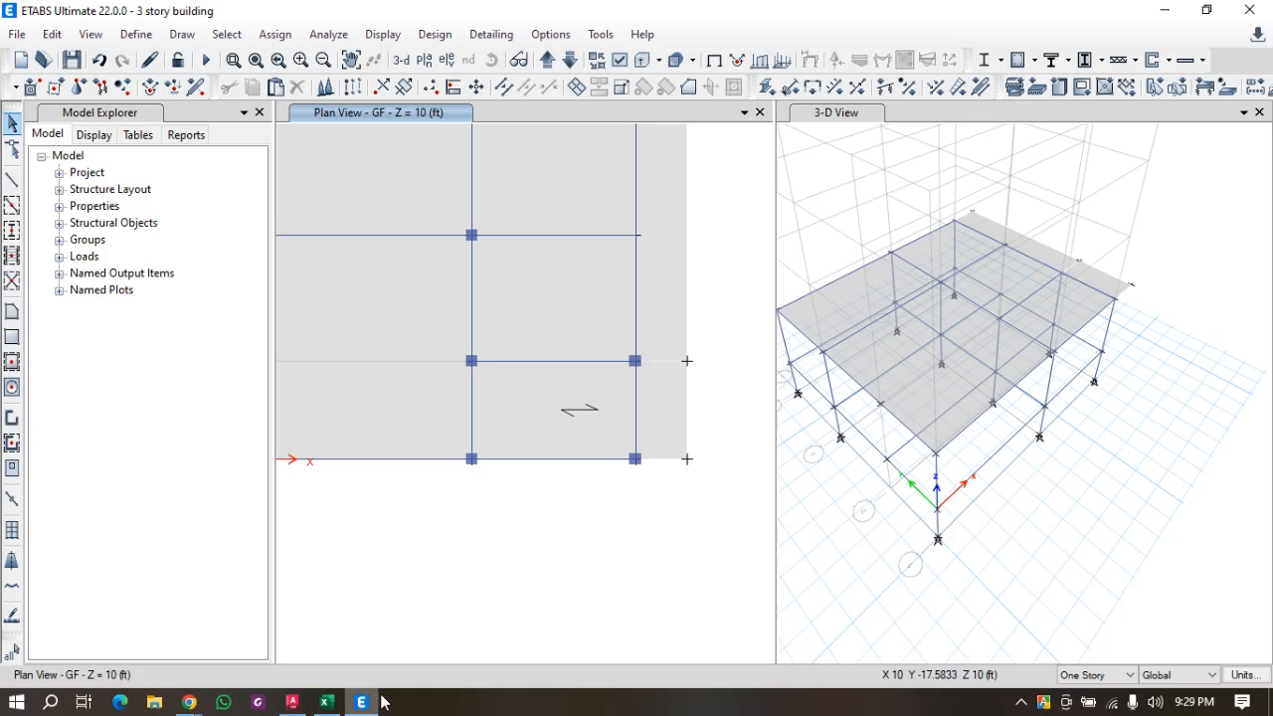
{"action": "scroll", "coordinate": [819, 534], "scroll_direction": "down", "scroll_amount": 3}
{"action": "scroll", "coordinate": [810, 532], "scroll_direction": "up", "scroll_amount": 4}
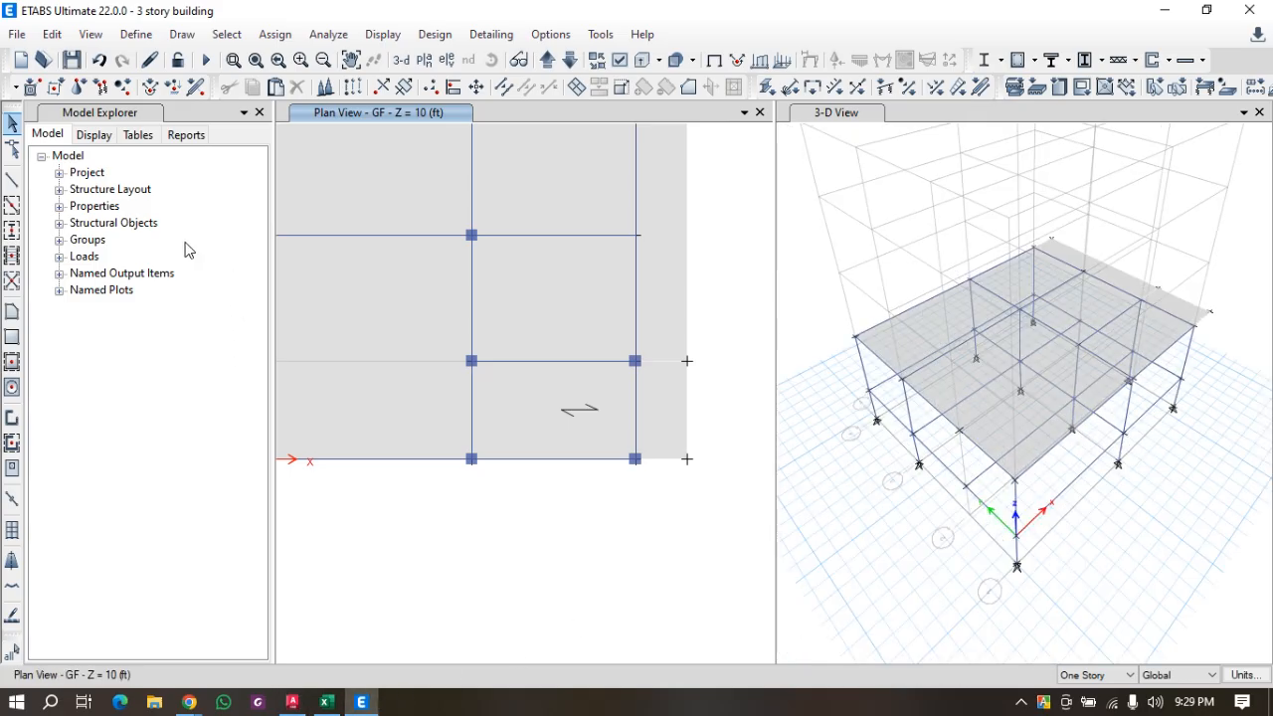
{"action": "left_click", "coordinate": [13, 183]}
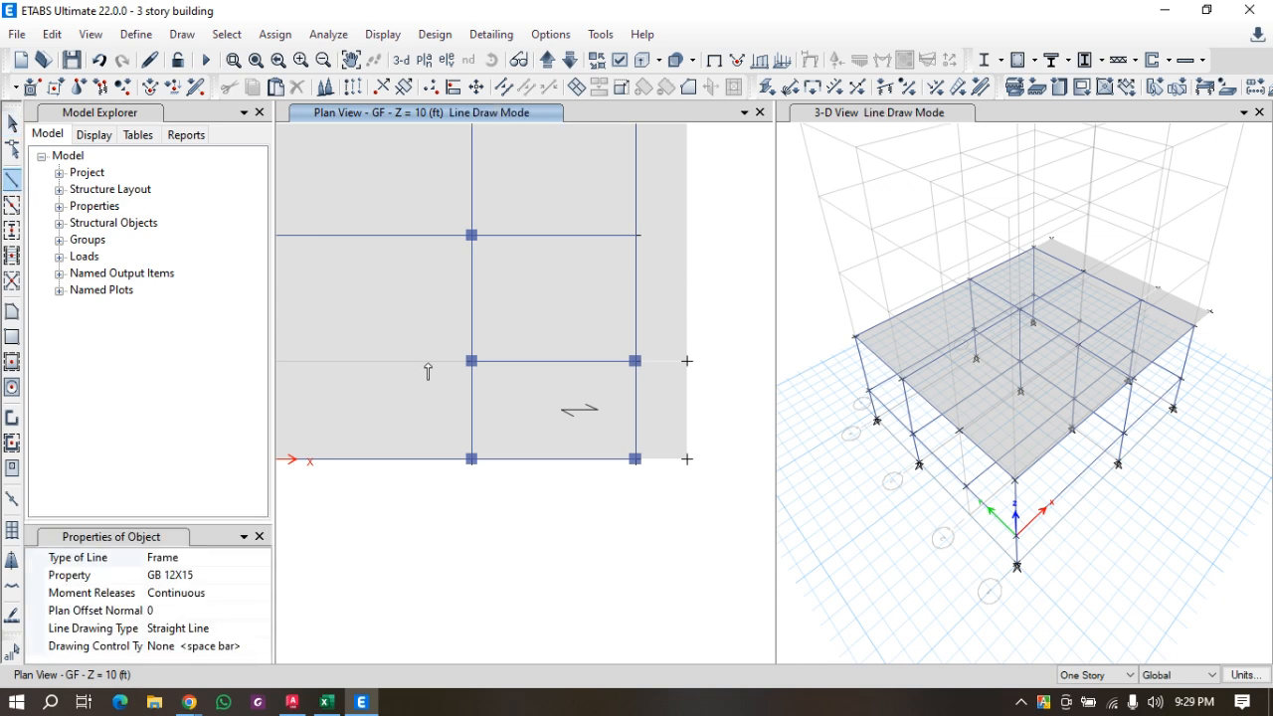
{"action": "scroll", "coordinate": [485, 439], "scroll_direction": "down", "scroll_amount": 3}
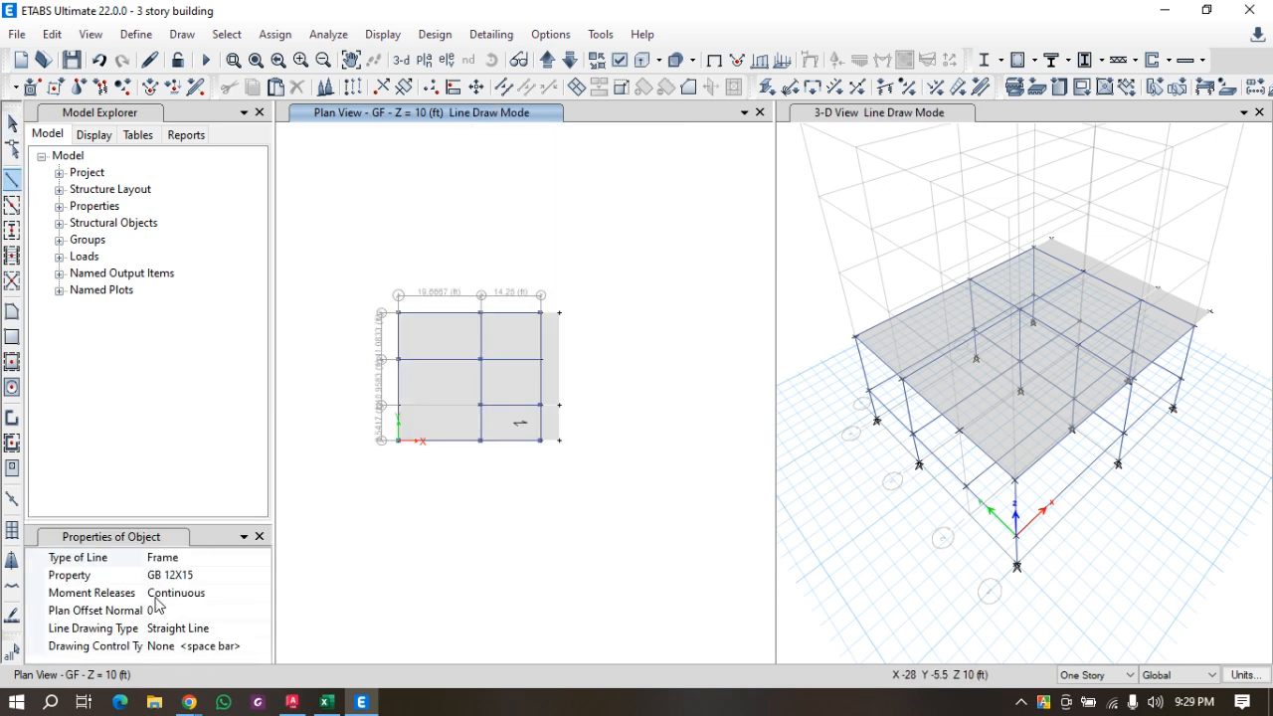
{"action": "left_click", "coordinate": [235, 574]}
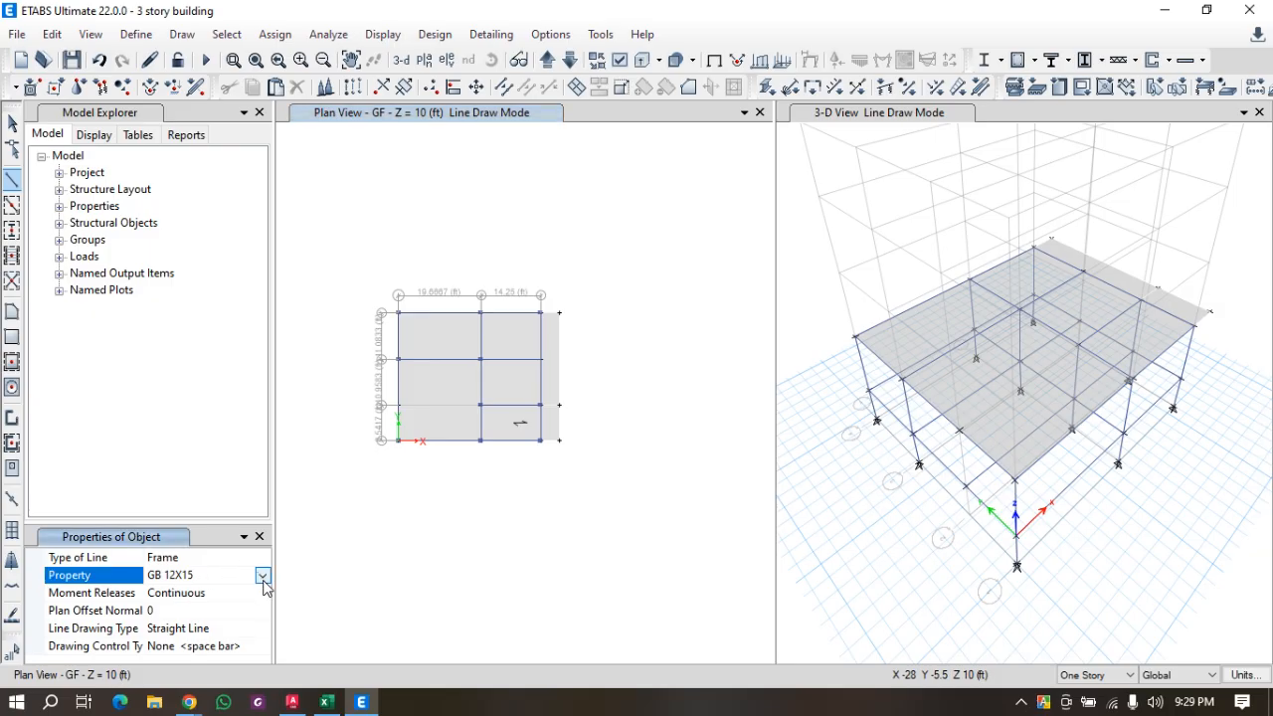
{"action": "left_click", "coordinate": [263, 578]}
{"action": "left_click", "coordinate": [202, 554]}
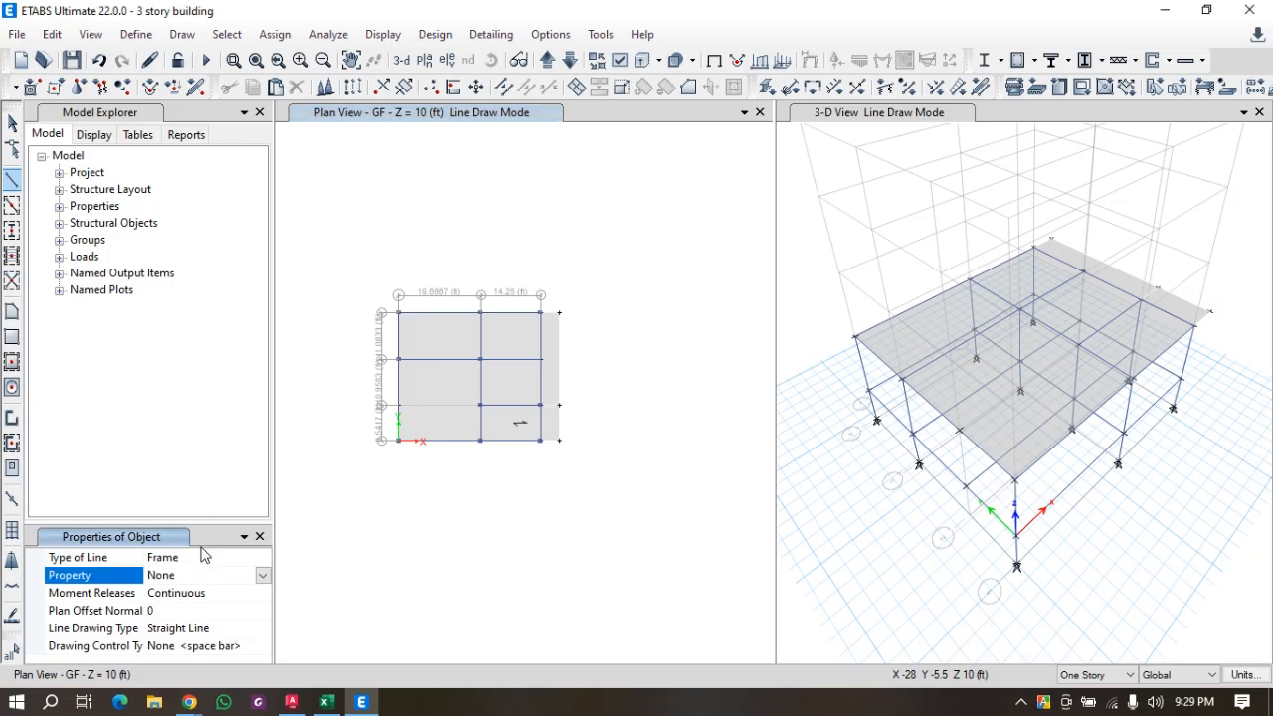
Draw a line along grid A from grid 4 to grid 3 with a plan offset normal of 137 in.
{"action": "left_click", "coordinate": [175, 611]}
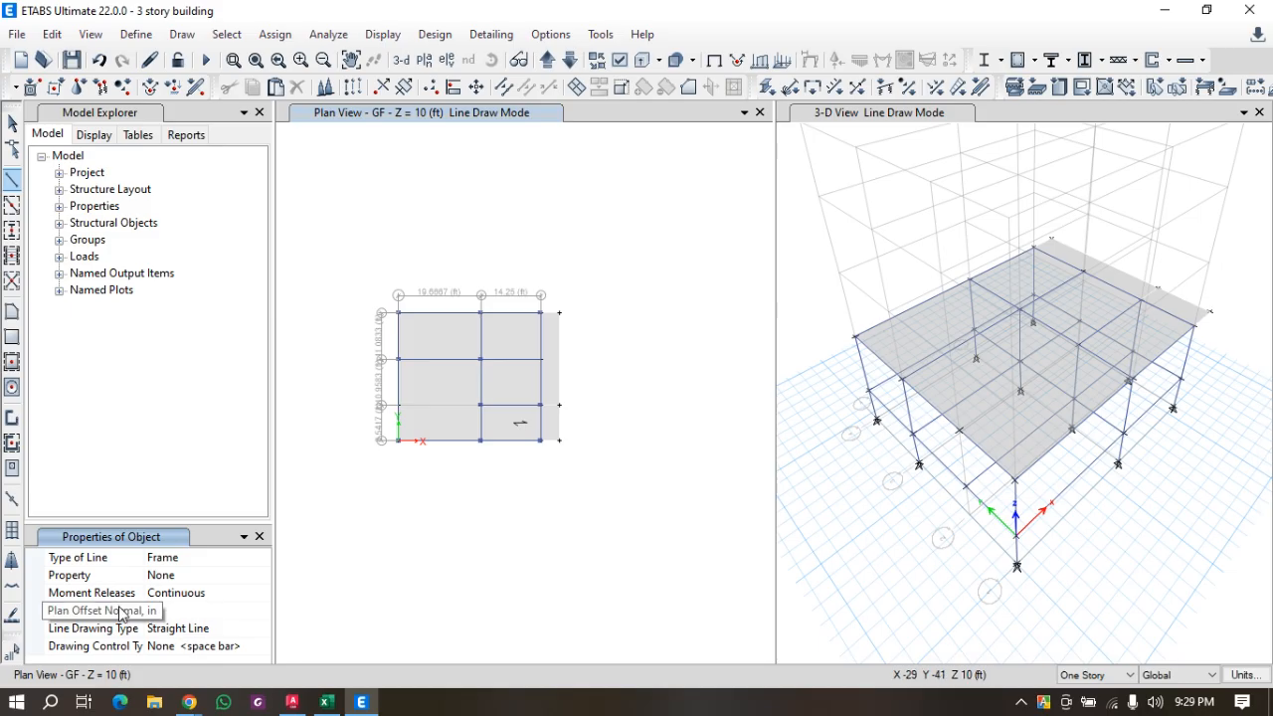
{"action": "left_click", "coordinate": [154, 611]}
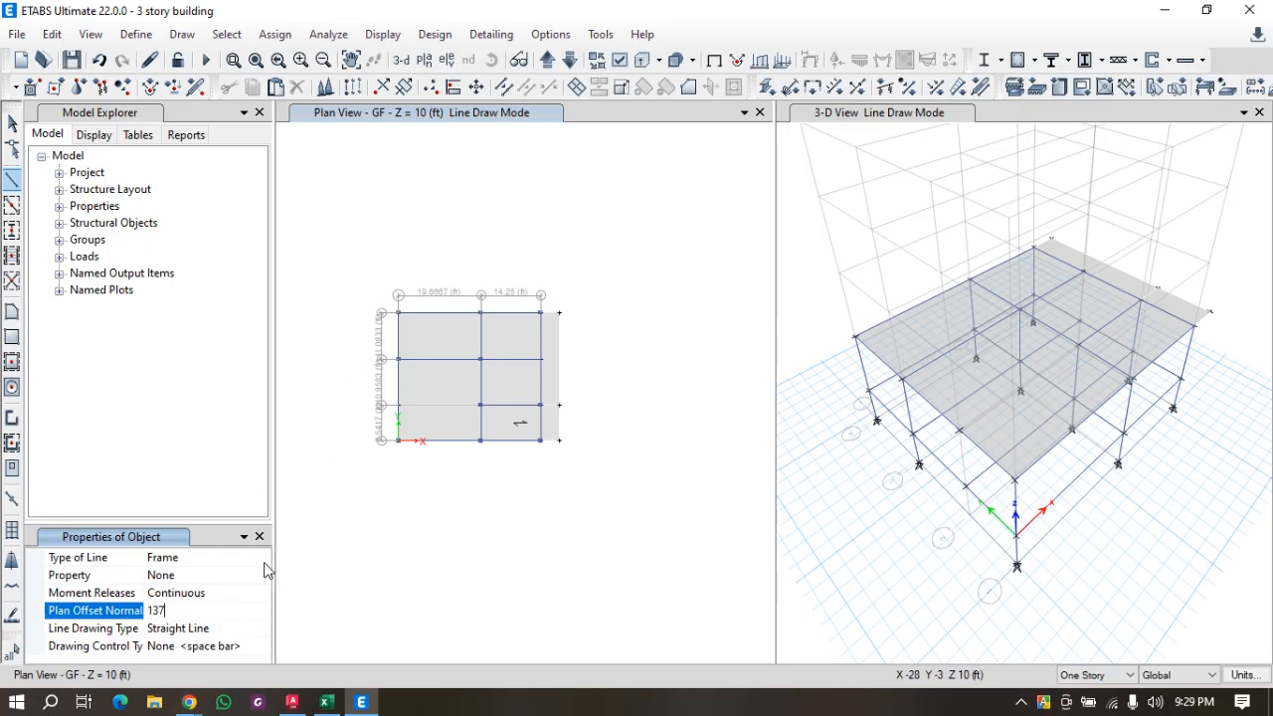
{"action": "scroll", "coordinate": [383, 324], "scroll_direction": "up", "scroll_amount": 3}
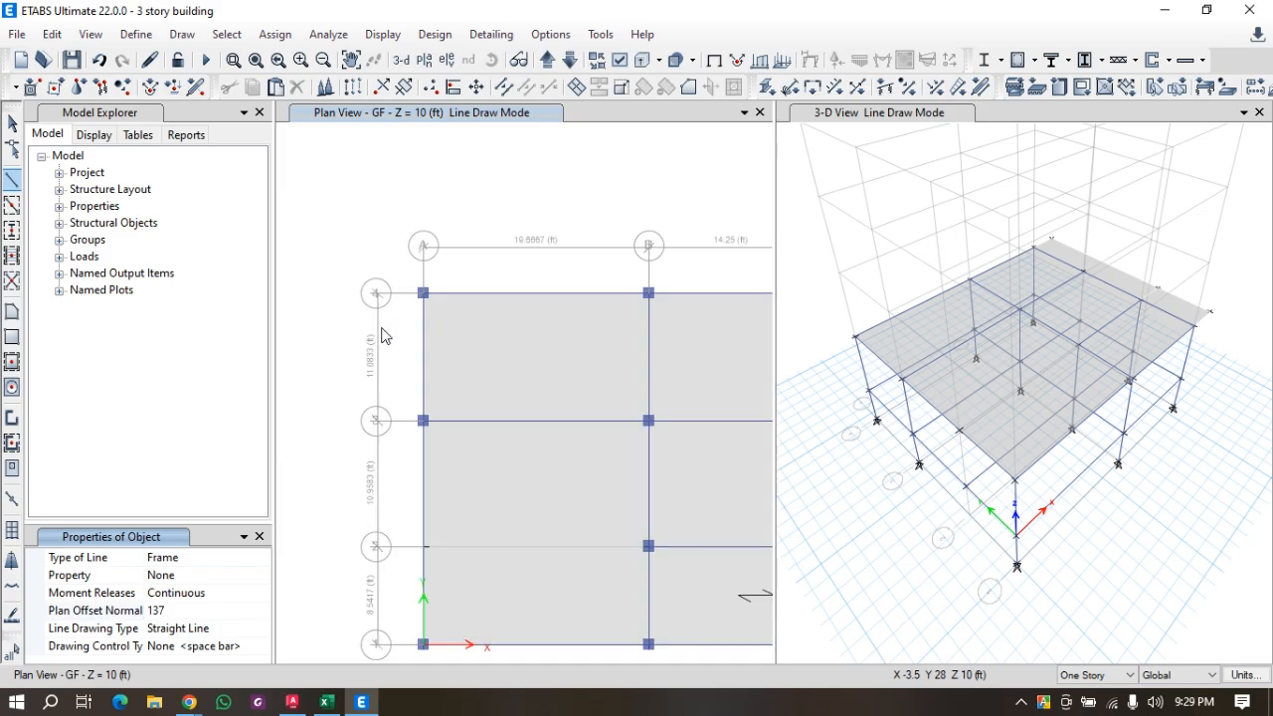
{"action": "left_click", "coordinate": [422, 294]}
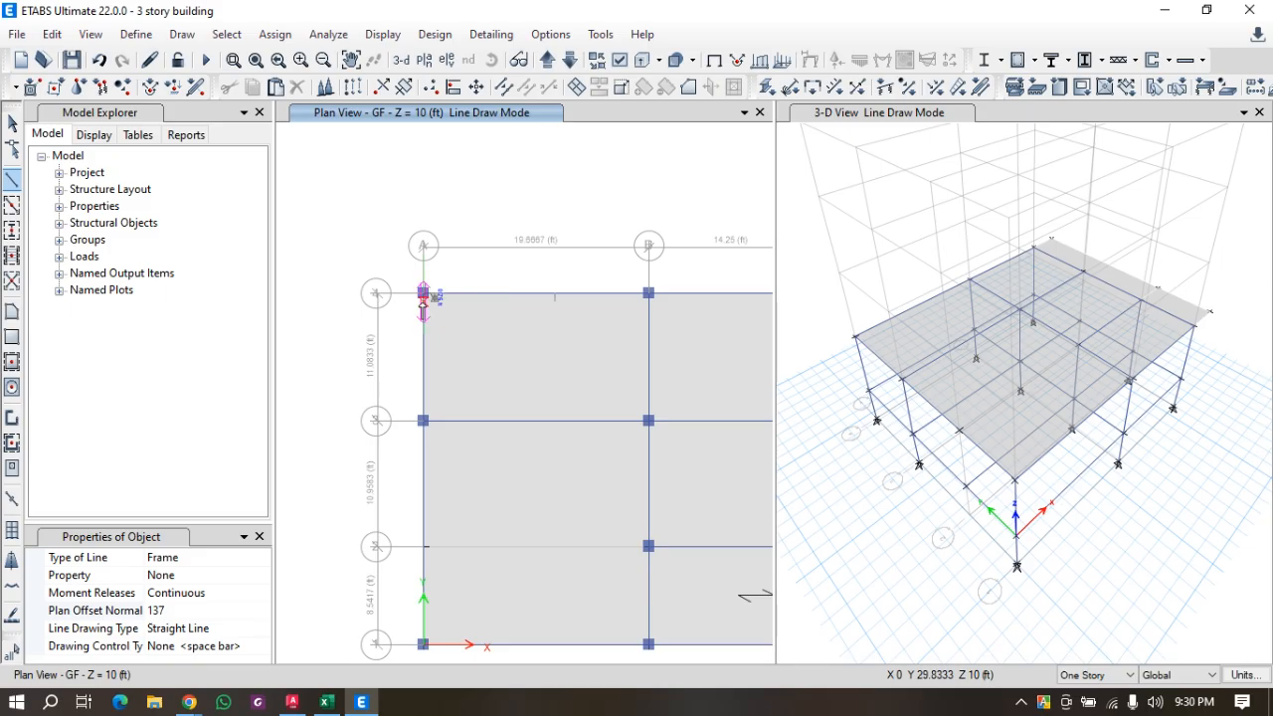
{"action": "left_click", "coordinate": [423, 420]}
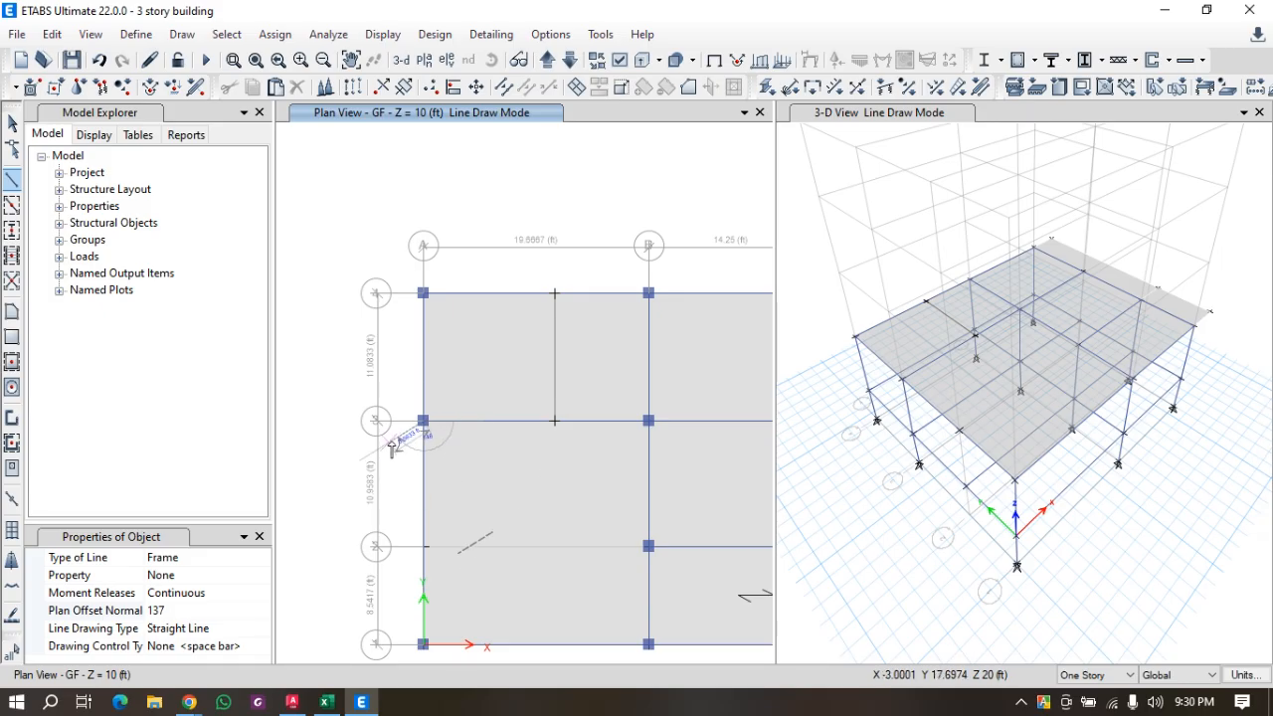
Draw a second line from grid intersection A-4 towards grid 3, 7.5 ft long, with a plan offset normal of 188 in.
{"action": "left_click", "coordinate": [177, 610]}
{"action": "left_click_drag", "start_coordinate": [161, 610], "coordinate": [136, 611]}
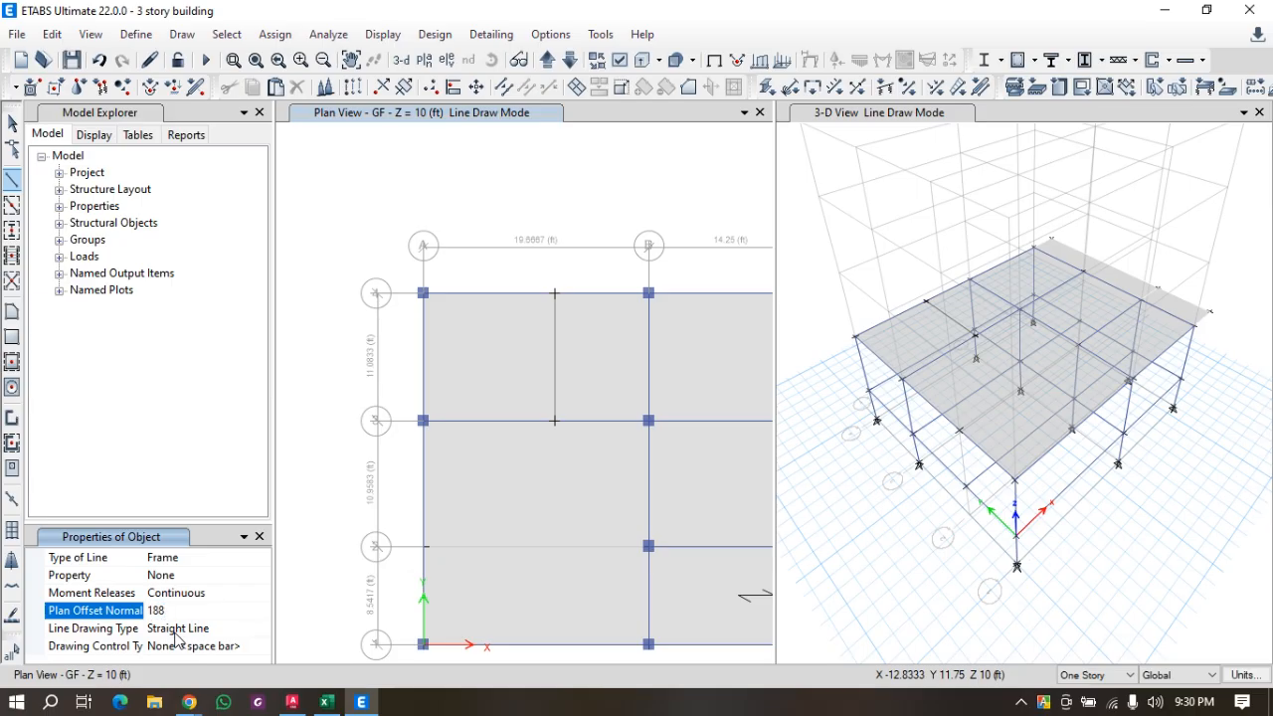
{"action": "left_click", "coordinate": [422, 293]}
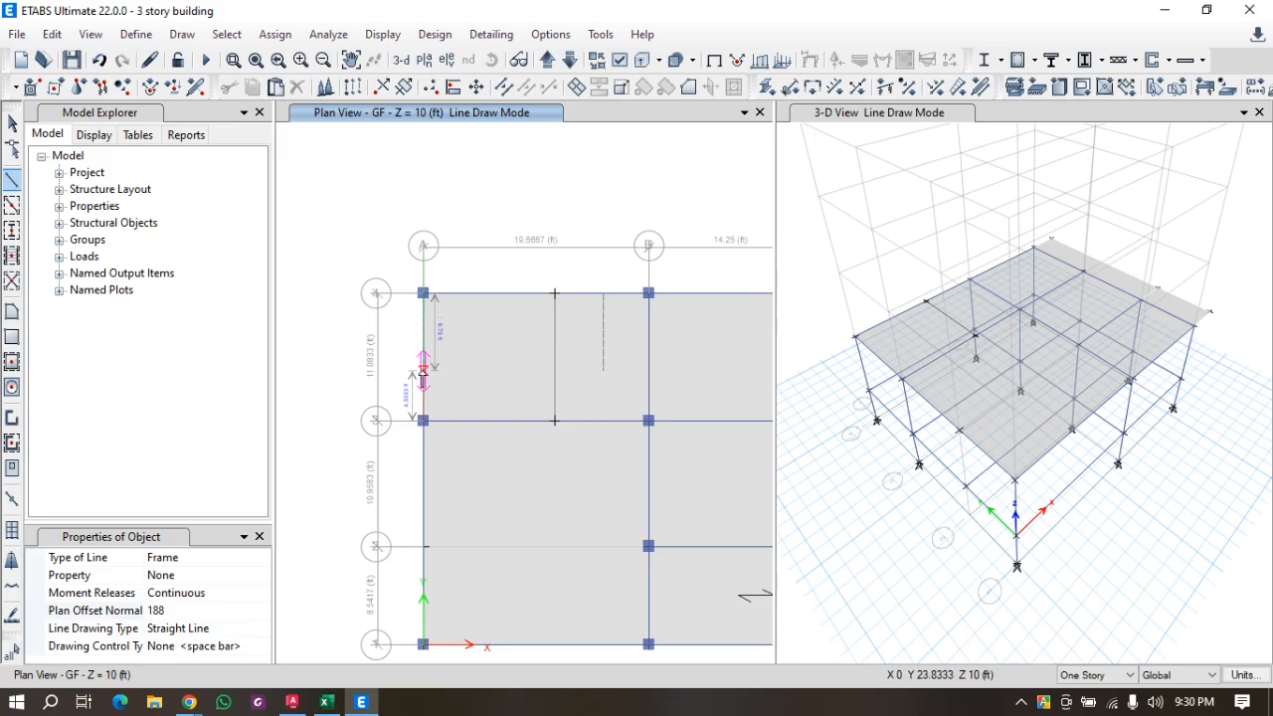
{"action": "scroll", "coordinate": [422, 378], "scroll_direction": "up", "scroll_amount": 3}
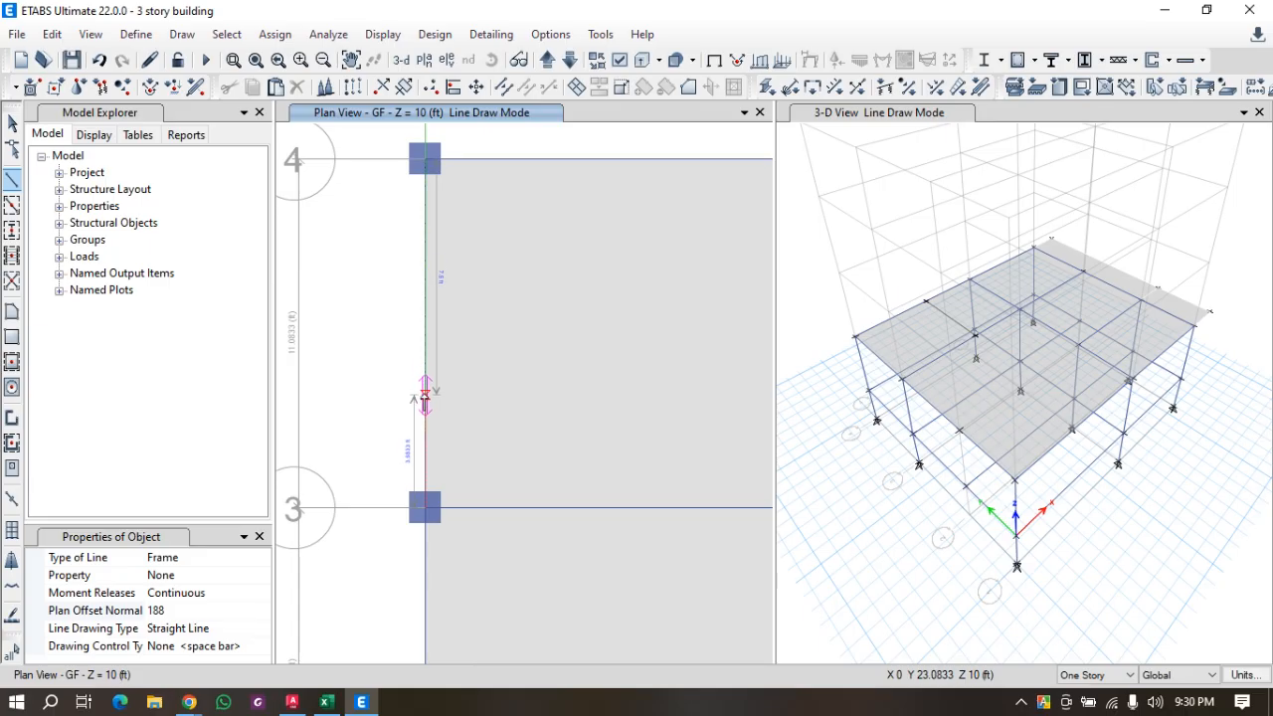
{"action": "key", "text": "Escape"}
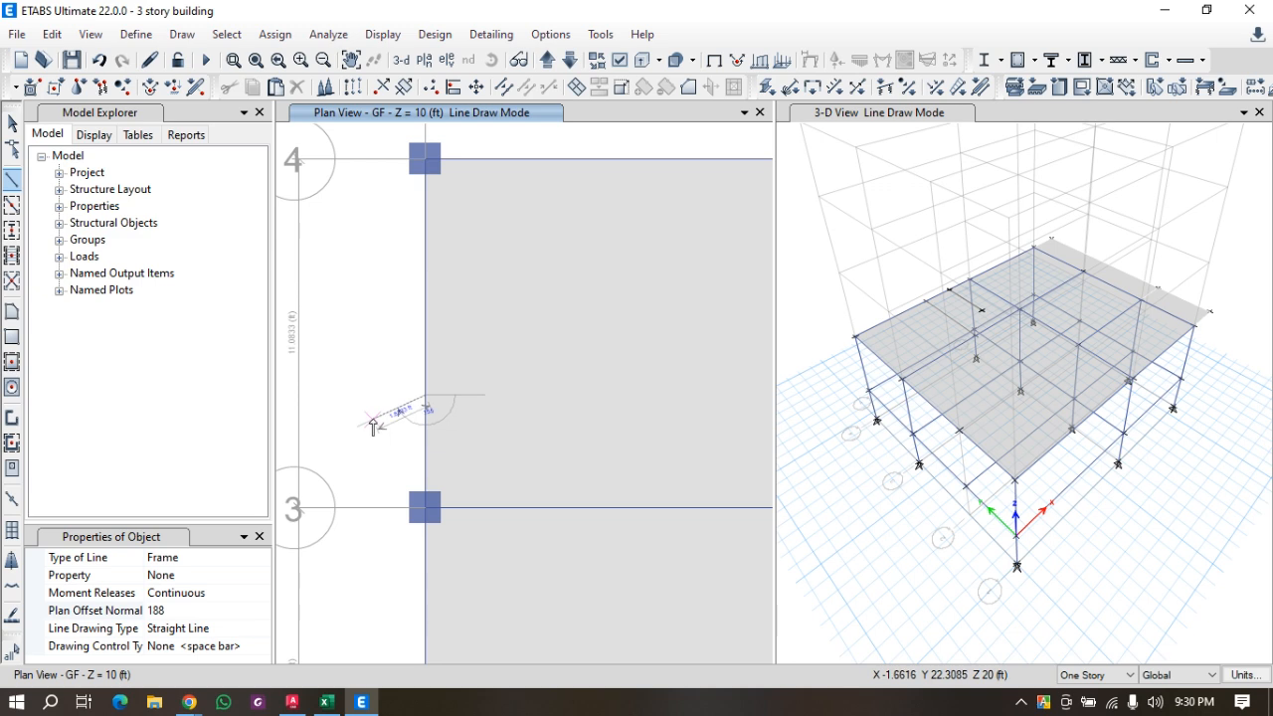
{"action": "scroll", "coordinate": [338, 420], "scroll_direction": "down", "scroll_amount": 3}
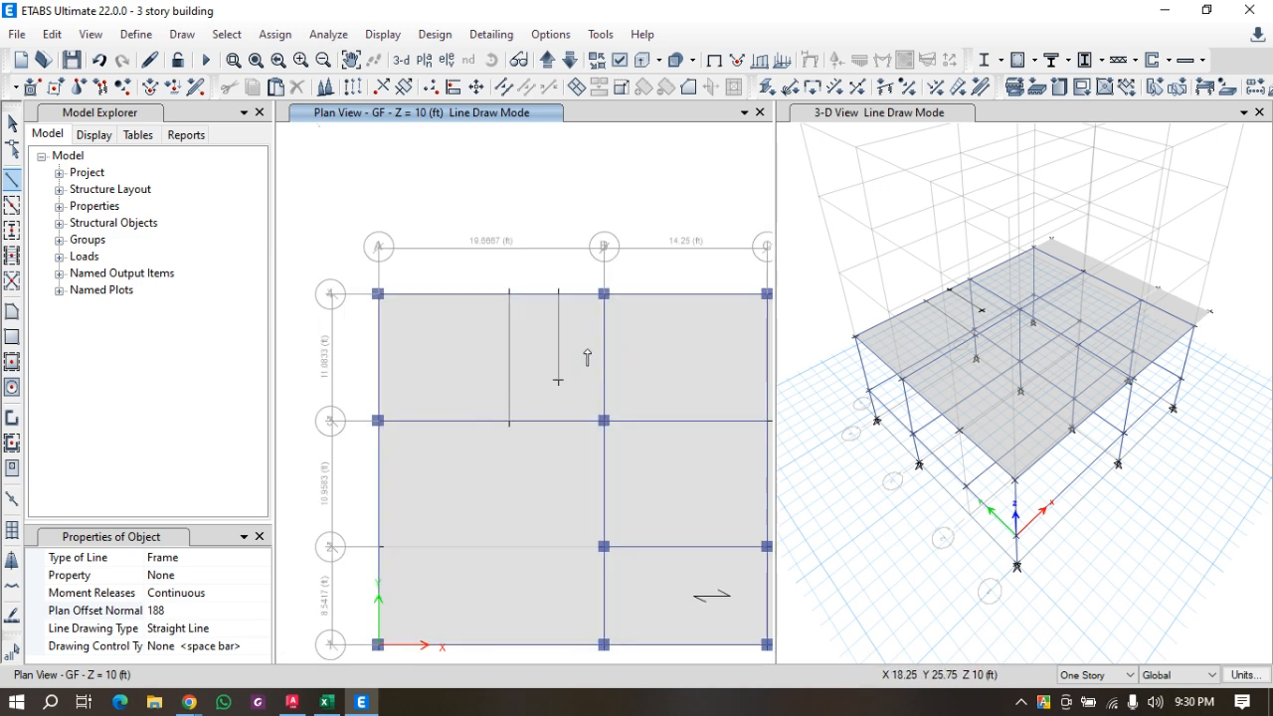
Toggle Intelligent Snaps in the snap options and apply the settings.
{"action": "scroll", "coordinate": [570, 391], "scroll_direction": "up", "scroll_amount": 3}
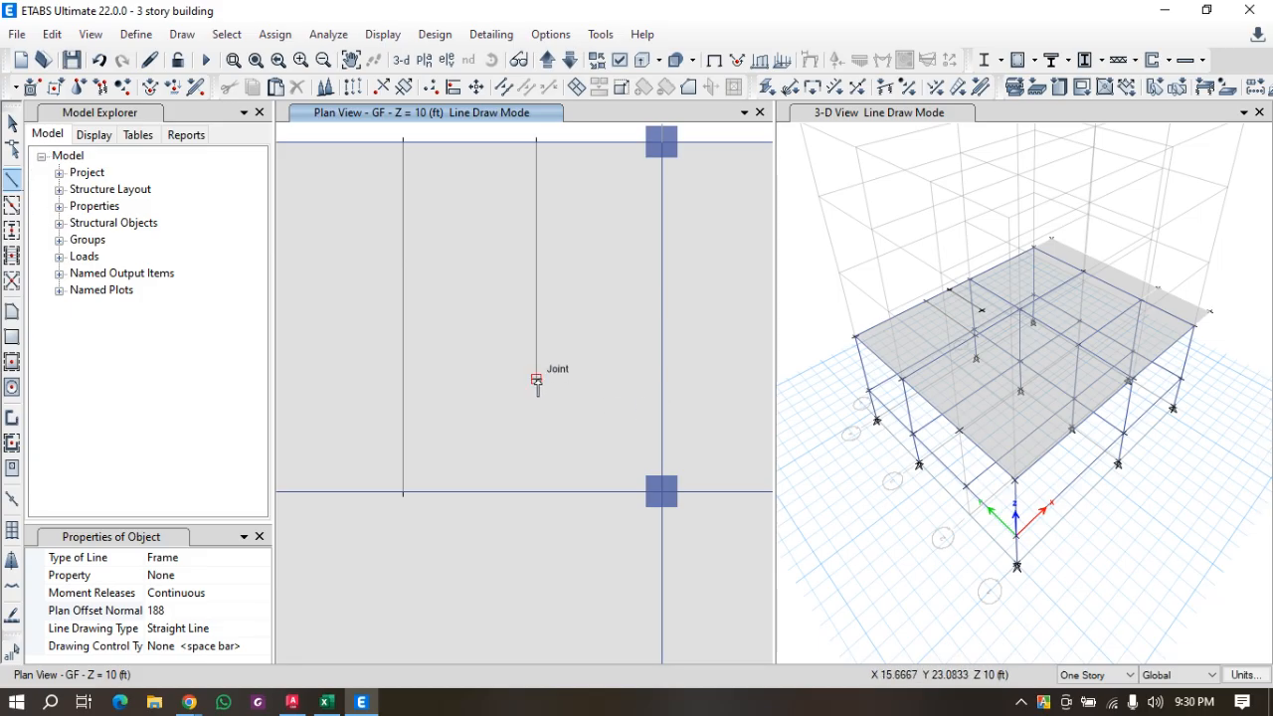
{"action": "left_click", "coordinate": [536, 380]}
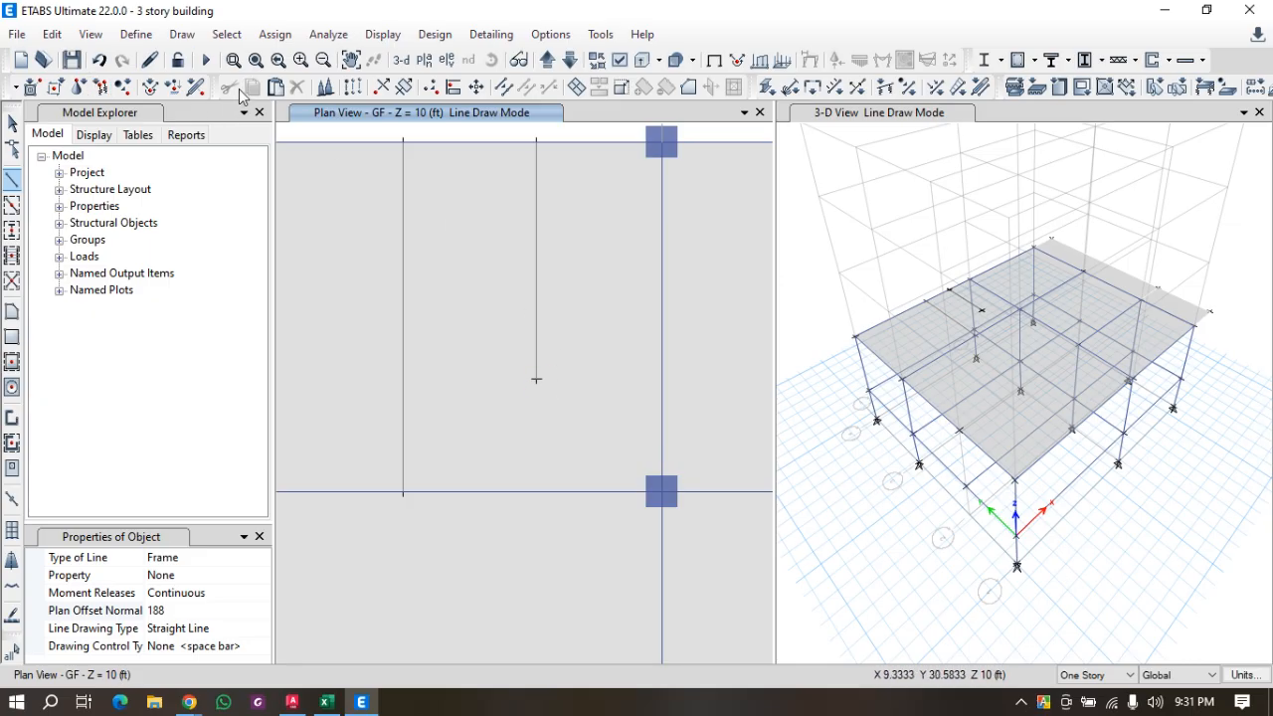
{"action": "left_click", "coordinate": [183, 34]}
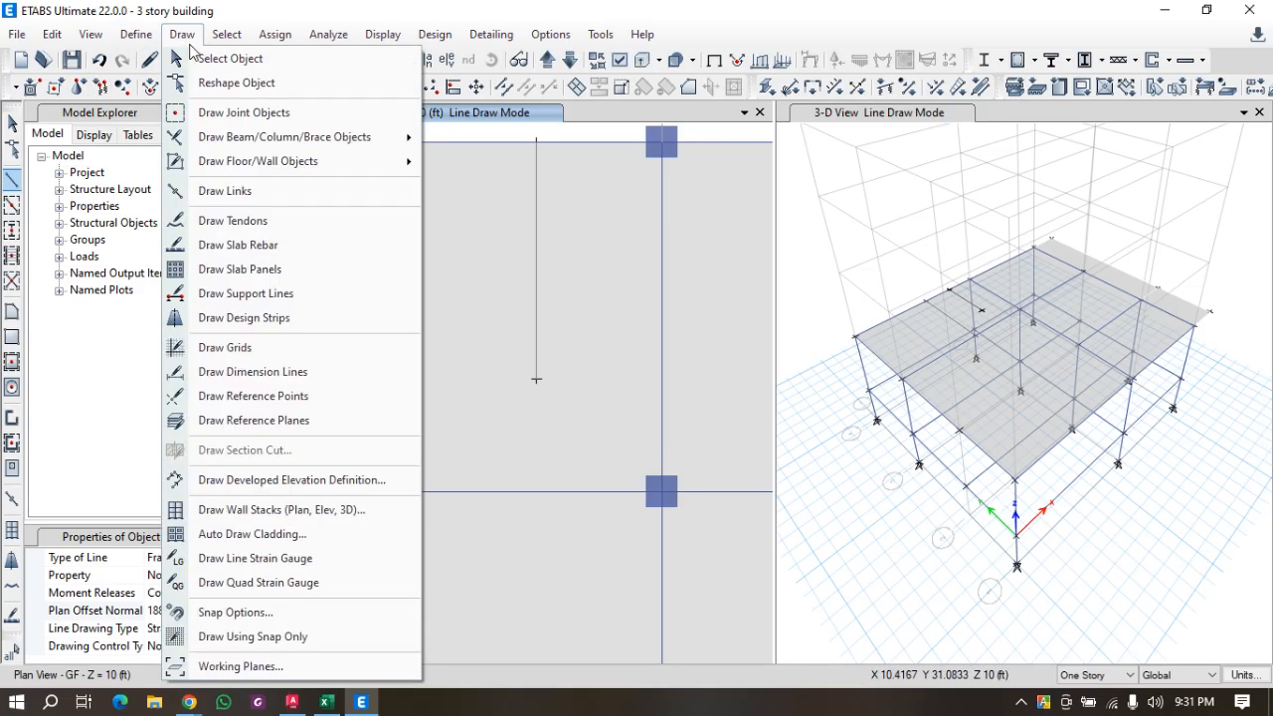
{"action": "left_click", "coordinate": [237, 614]}
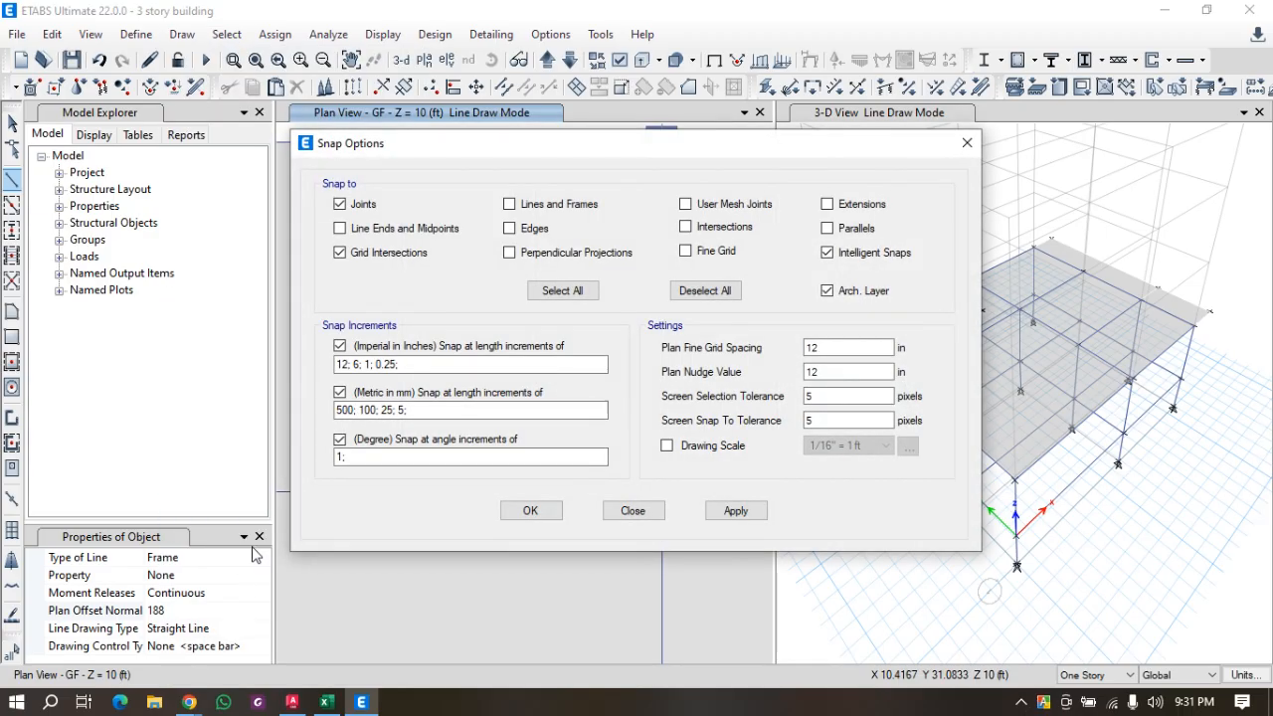
{"action": "left_click", "coordinate": [731, 510]}
{"action": "left_click", "coordinate": [828, 254]}
{"action": "left_click", "coordinate": [736, 510]}
{"action": "left_click", "coordinate": [966, 142]}
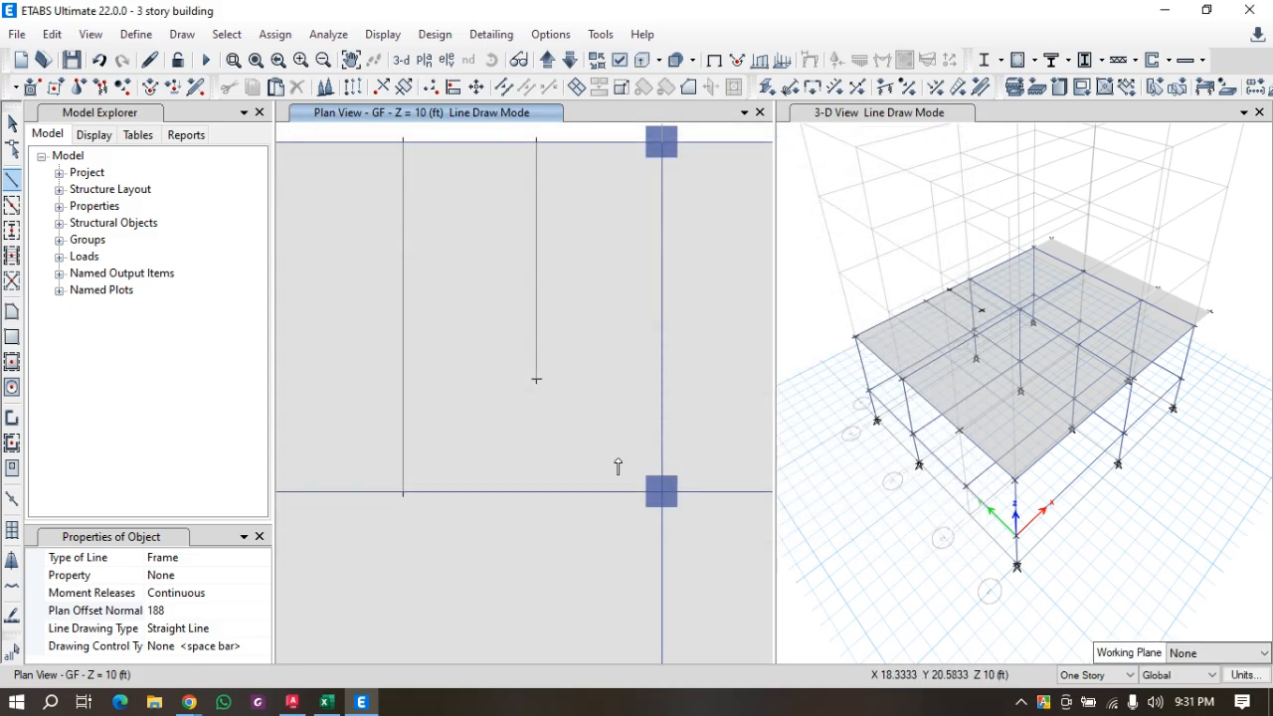
Try to draw a line from the free end of the 7.5 ft line perpendicular to the beam on grid B.
{"action": "left_click", "coordinate": [537, 380]}
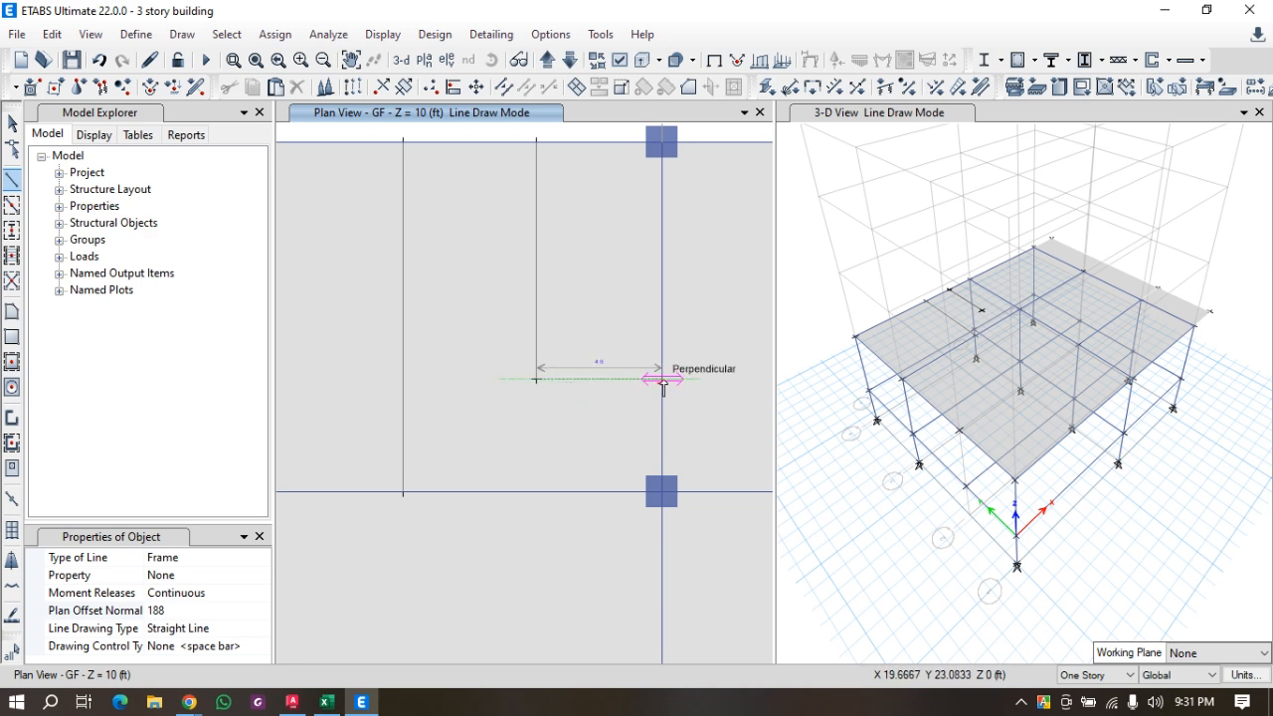
{"action": "left_click", "coordinate": [663, 384]}
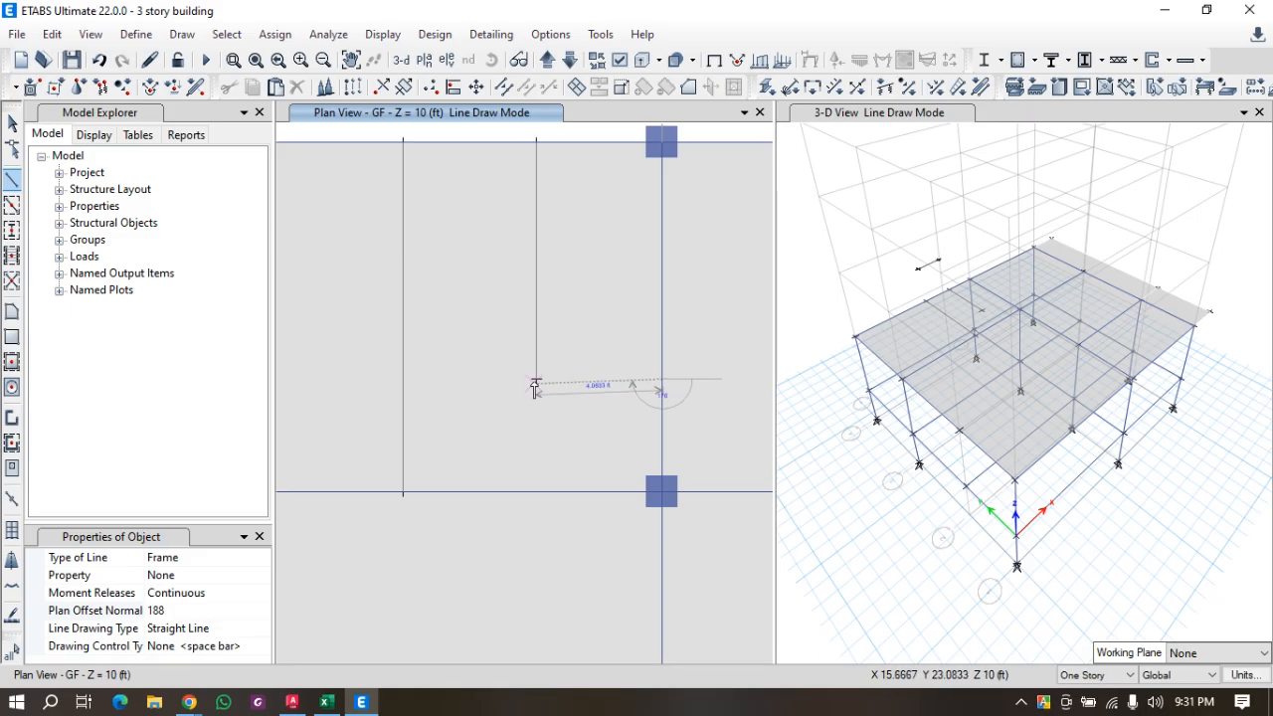
{"action": "right_click", "coordinate": [606, 407]}
{"action": "left_click", "coordinate": [536, 380]}
{"action": "right_click", "coordinate": [663, 386]}
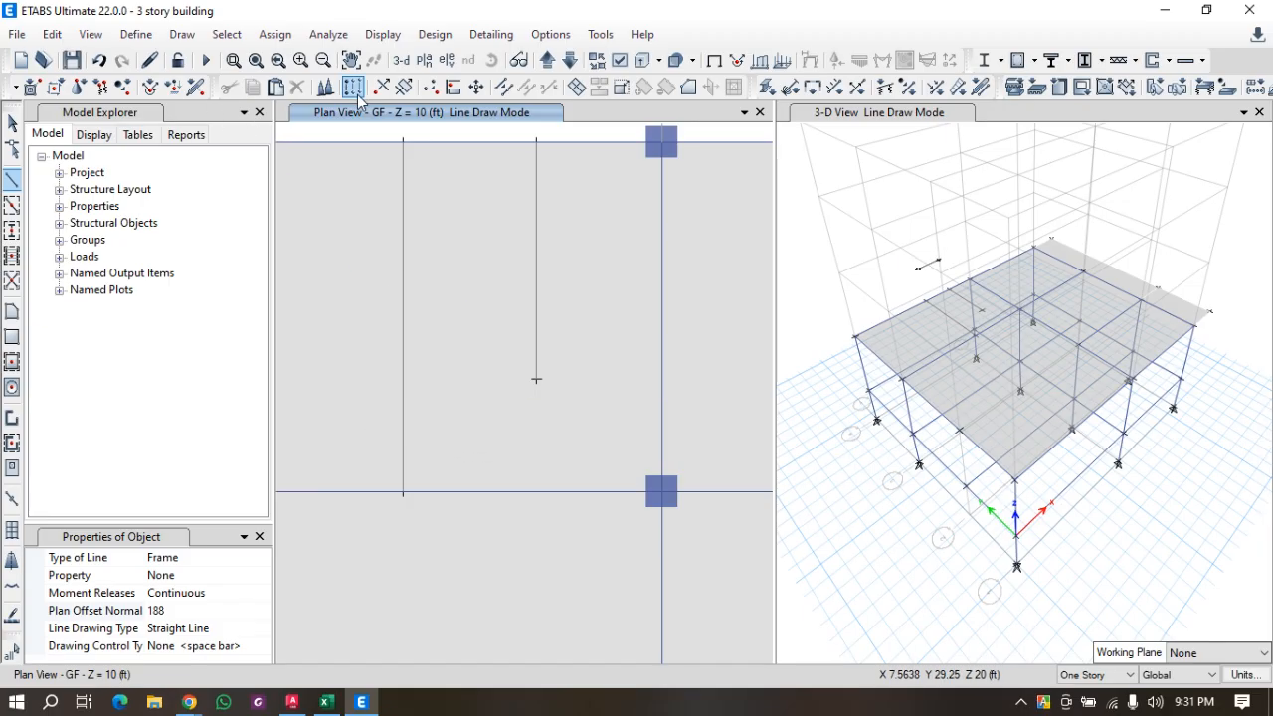
Leave line drawing and delete the stray line floating off the GF level in the 3-D view.
{"action": "left_click", "coordinate": [96, 63]}
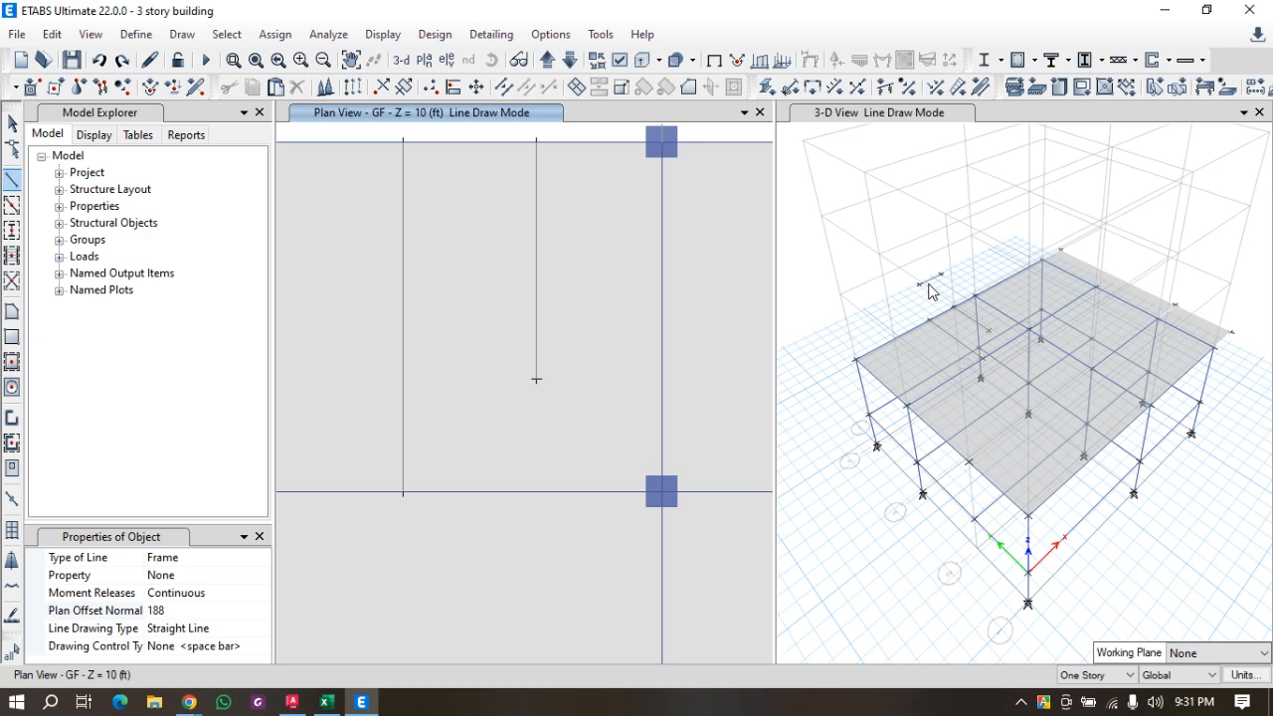
{"action": "scroll", "coordinate": [929, 290], "scroll_direction": "up", "scroll_amount": 5}
{"action": "scroll", "coordinate": [929, 292], "scroll_direction": "down", "scroll_amount": 3}
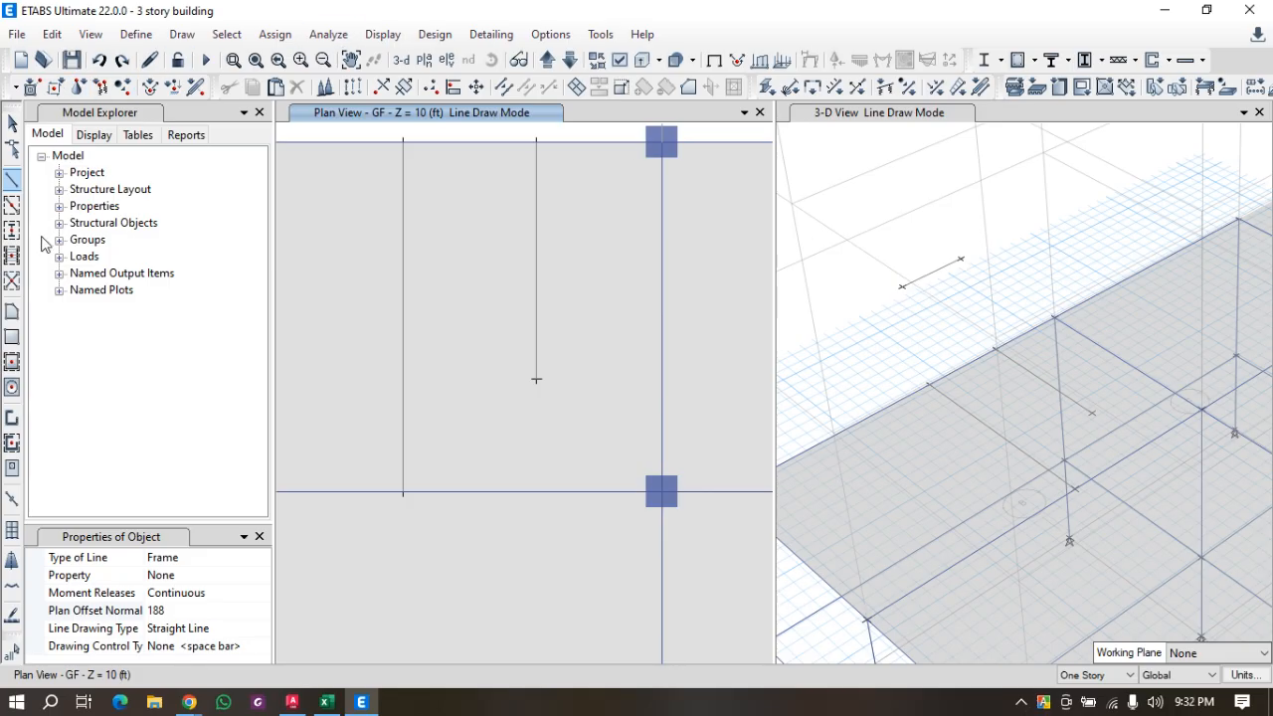
{"action": "left_click", "coordinate": [12, 122]}
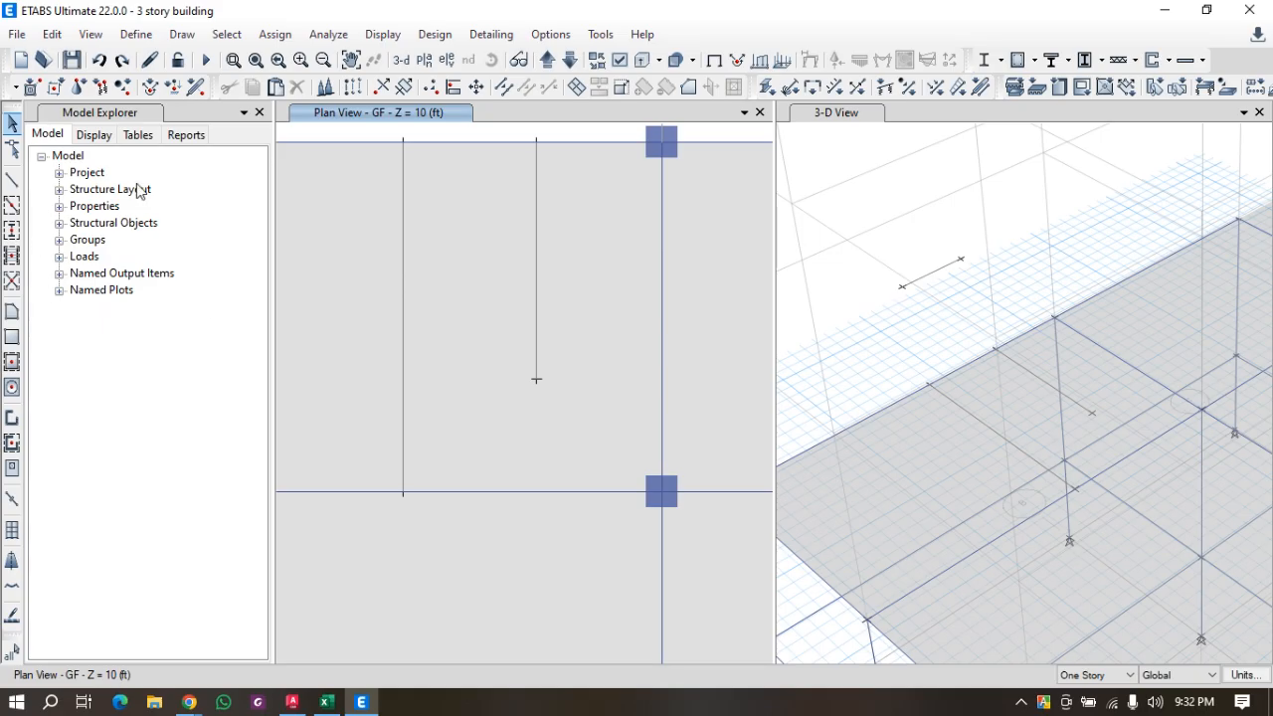
{"action": "left_click_drag", "start_coordinate": [858, 226], "coordinate": [979, 317]}
{"action": "key", "text": "Delete"}
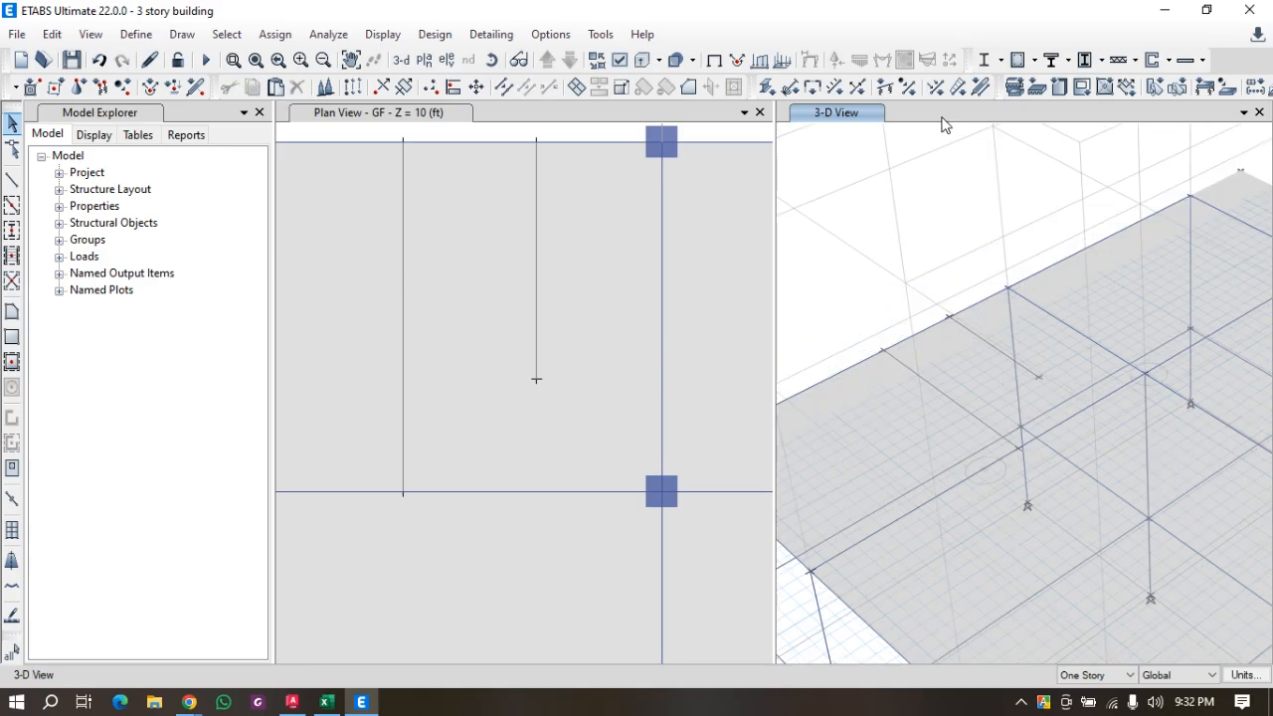
Draw a straight frame line from the free end of the 7.5 ft line perpendicular to the beam on grid B.
{"action": "left_click", "coordinate": [12, 180]}
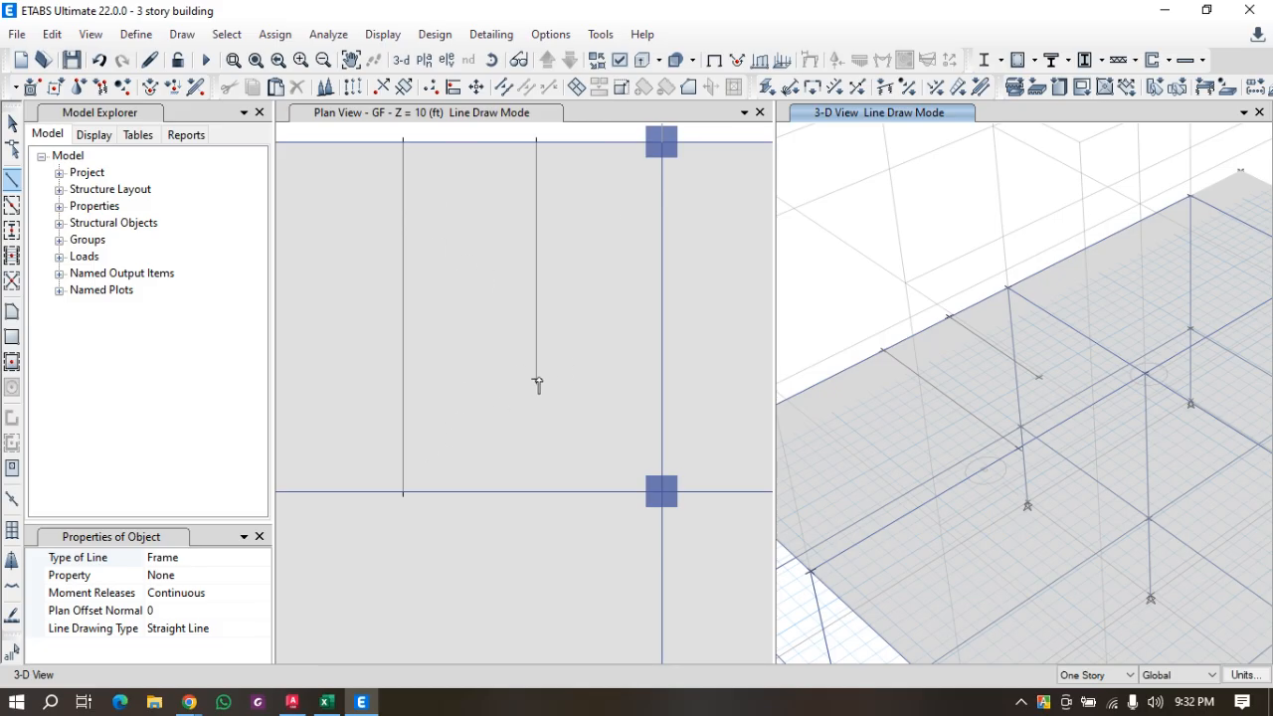
{"action": "right_click", "coordinate": [536, 383]}
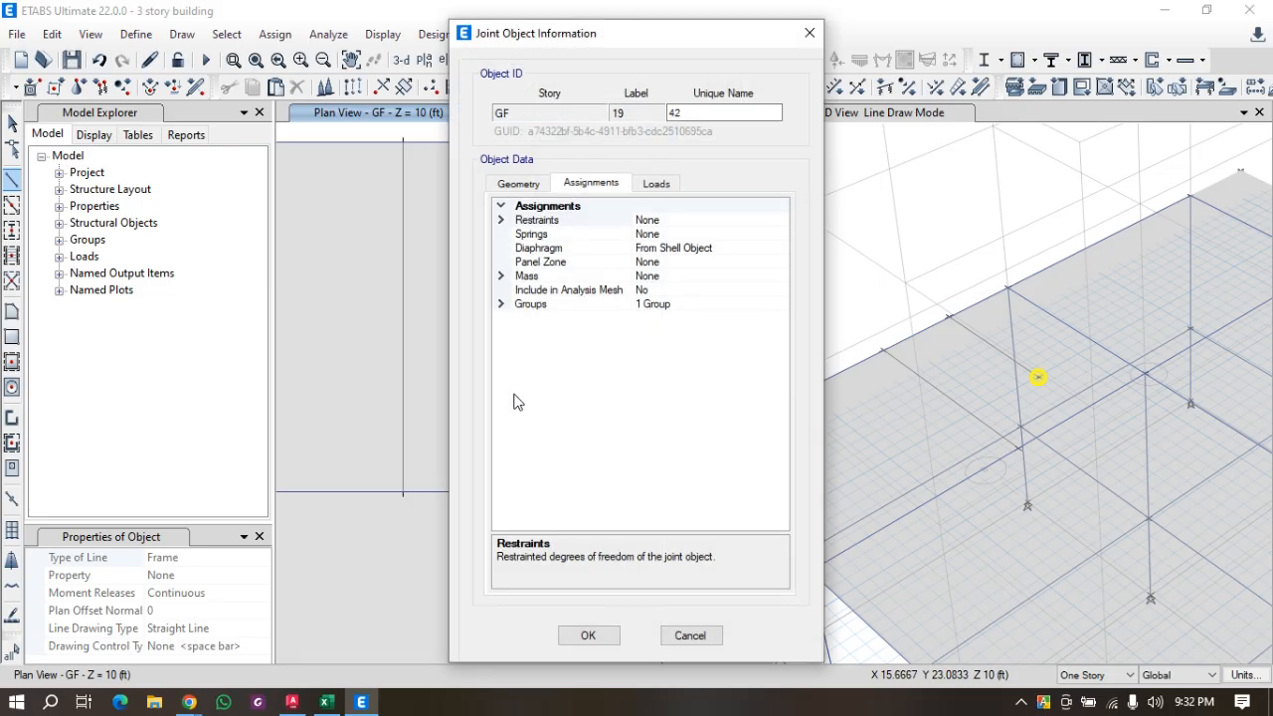
{"action": "left_click", "coordinate": [811, 34]}
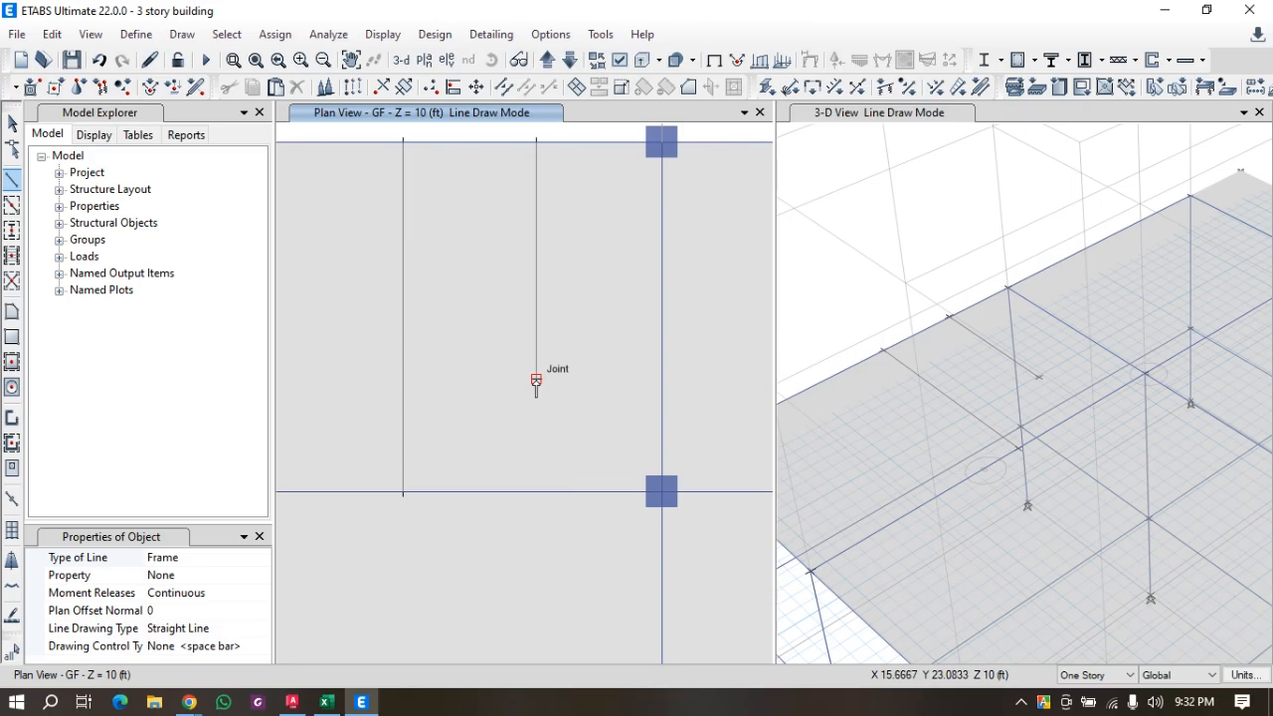
{"action": "left_click", "coordinate": [161, 610]}
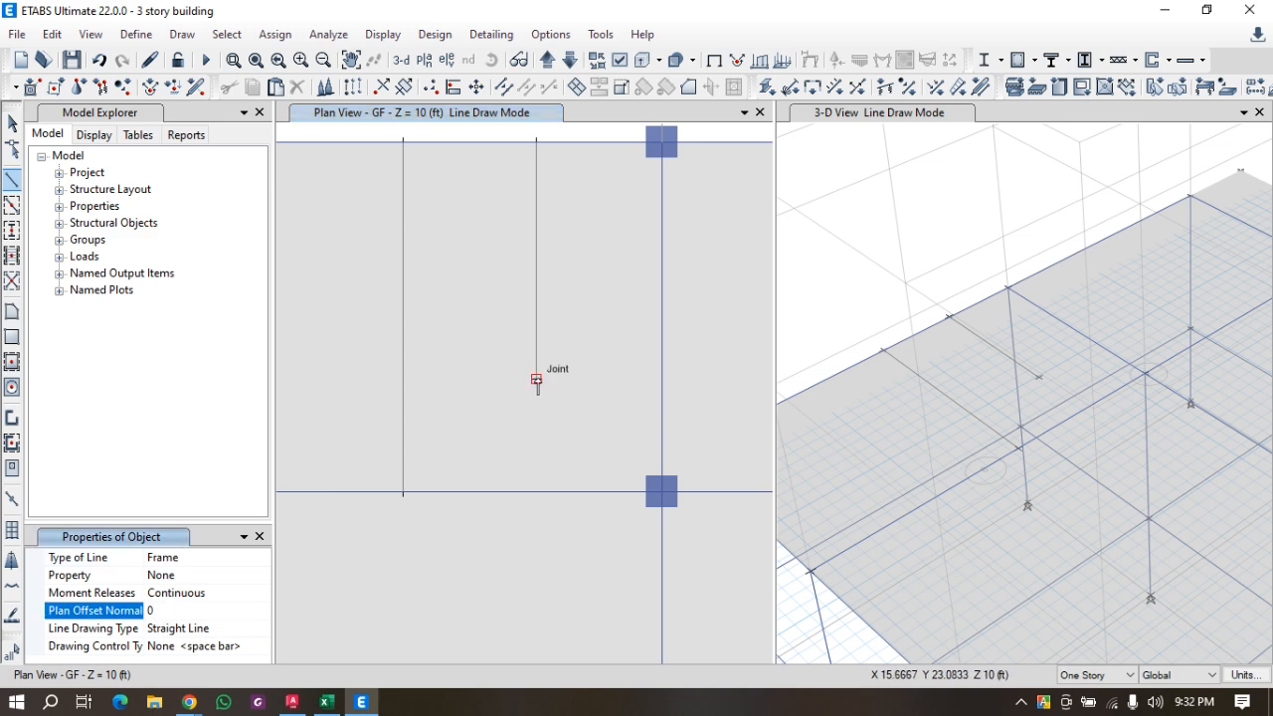
{"action": "left_click", "coordinate": [536, 381]}
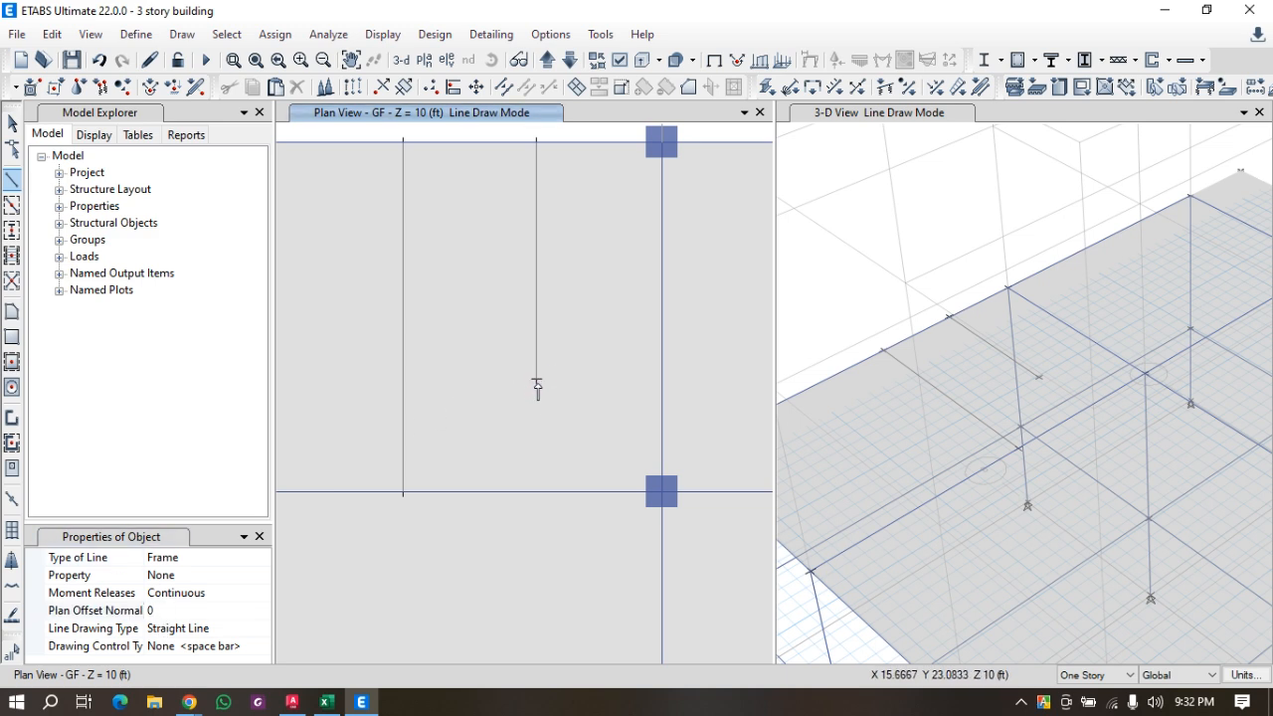
{"action": "left_click", "coordinate": [663, 381]}
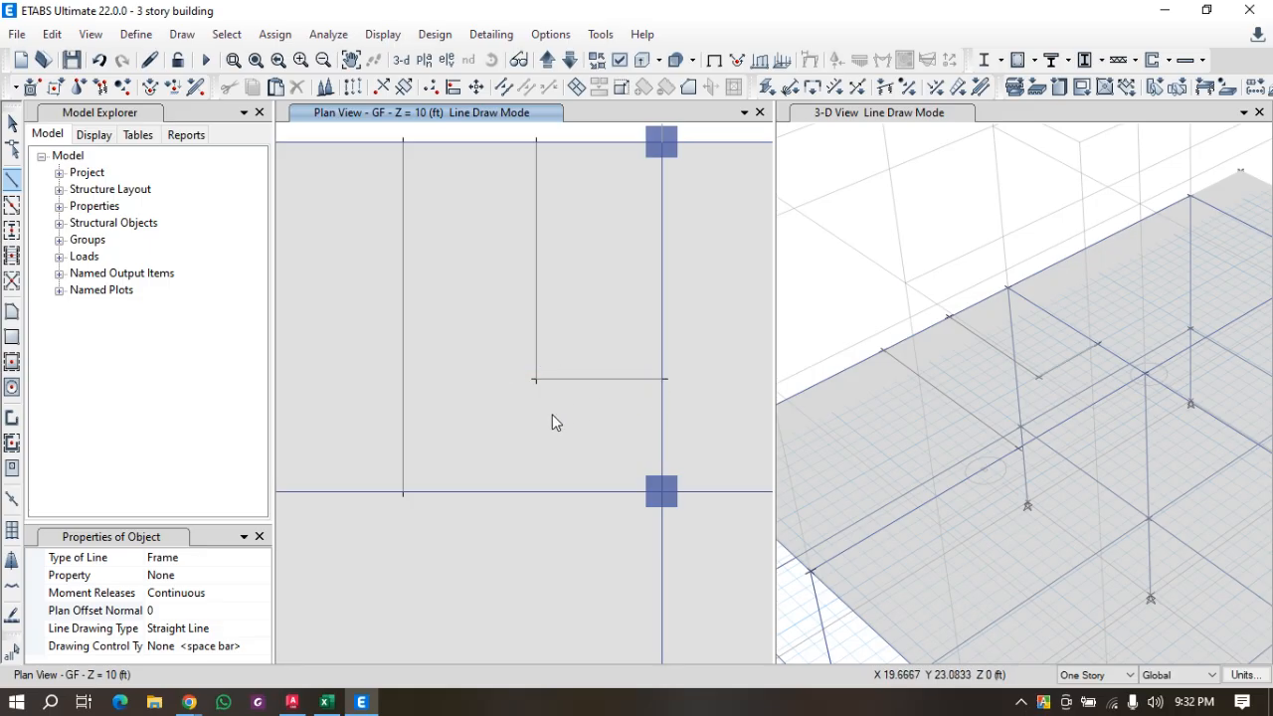
Reshape the short cross line by extending its free end to meet the longer toilet line nearer grid A.
{"action": "left_click", "coordinate": [13, 151]}
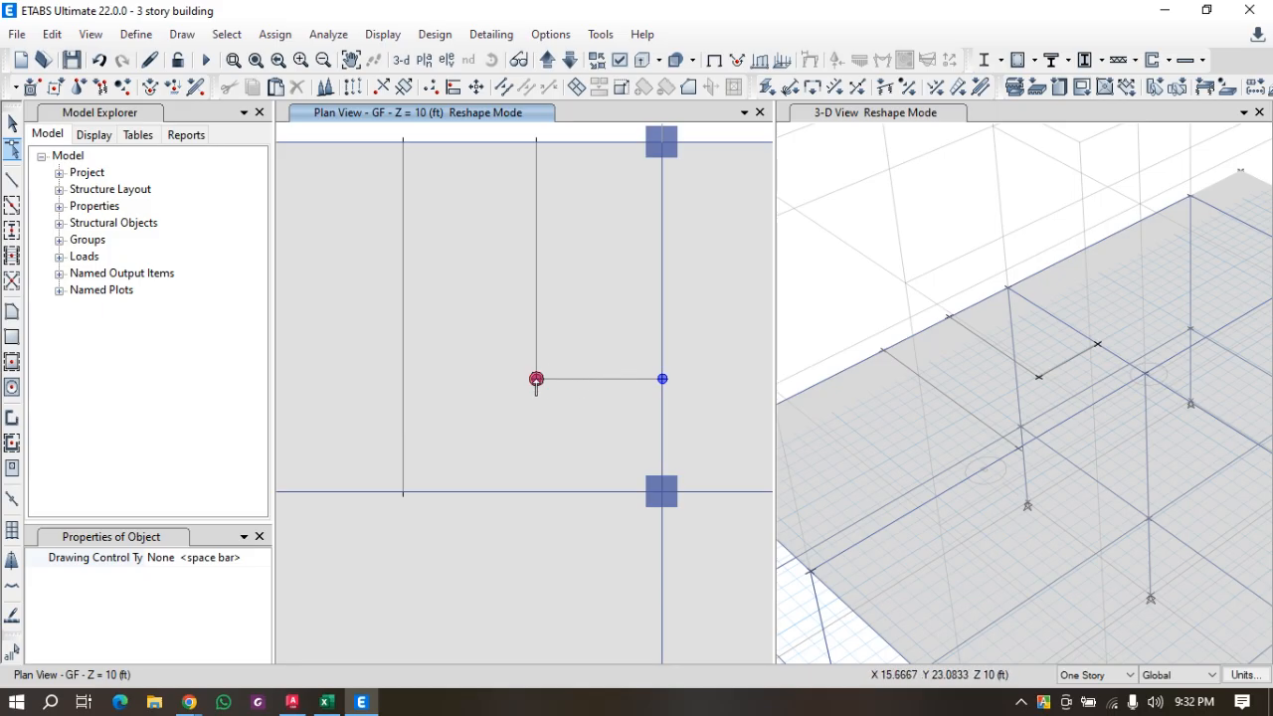
{"action": "left_click_drag", "start_coordinate": [536, 379], "coordinate": [401, 379]}
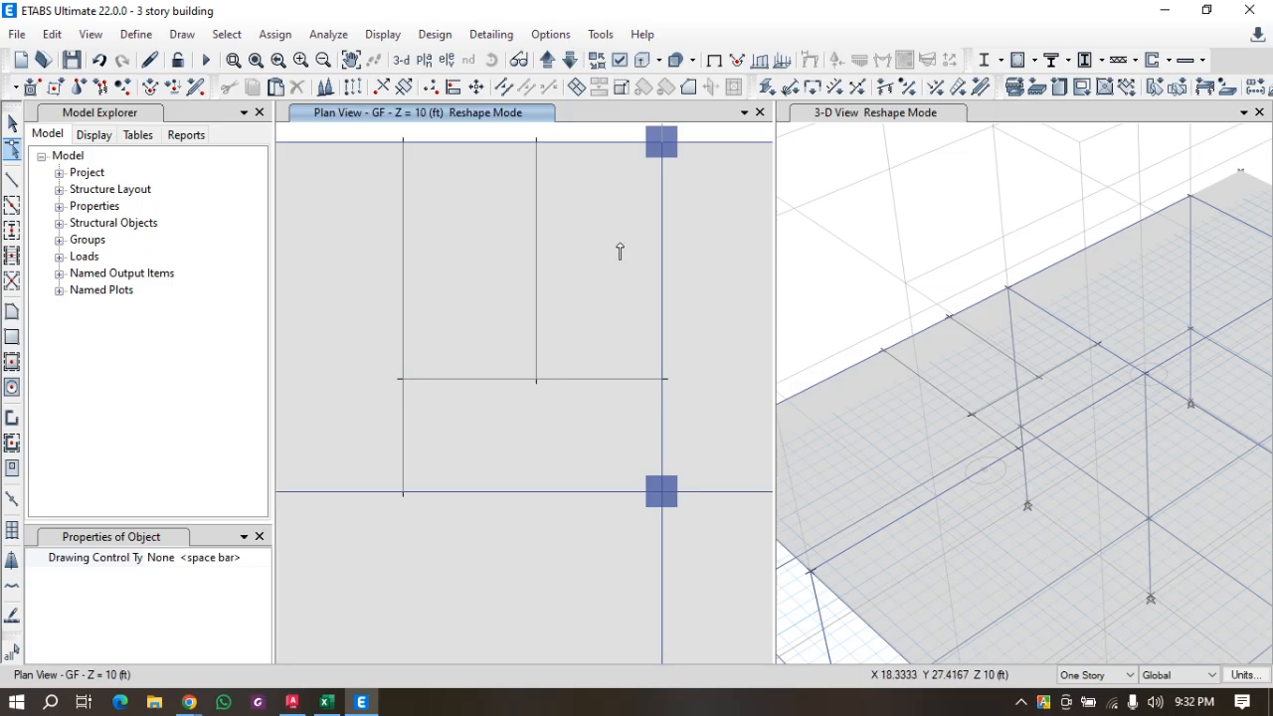
{"action": "scroll", "coordinate": [470, 441], "scroll_direction": "down", "scroll_amount": 3}
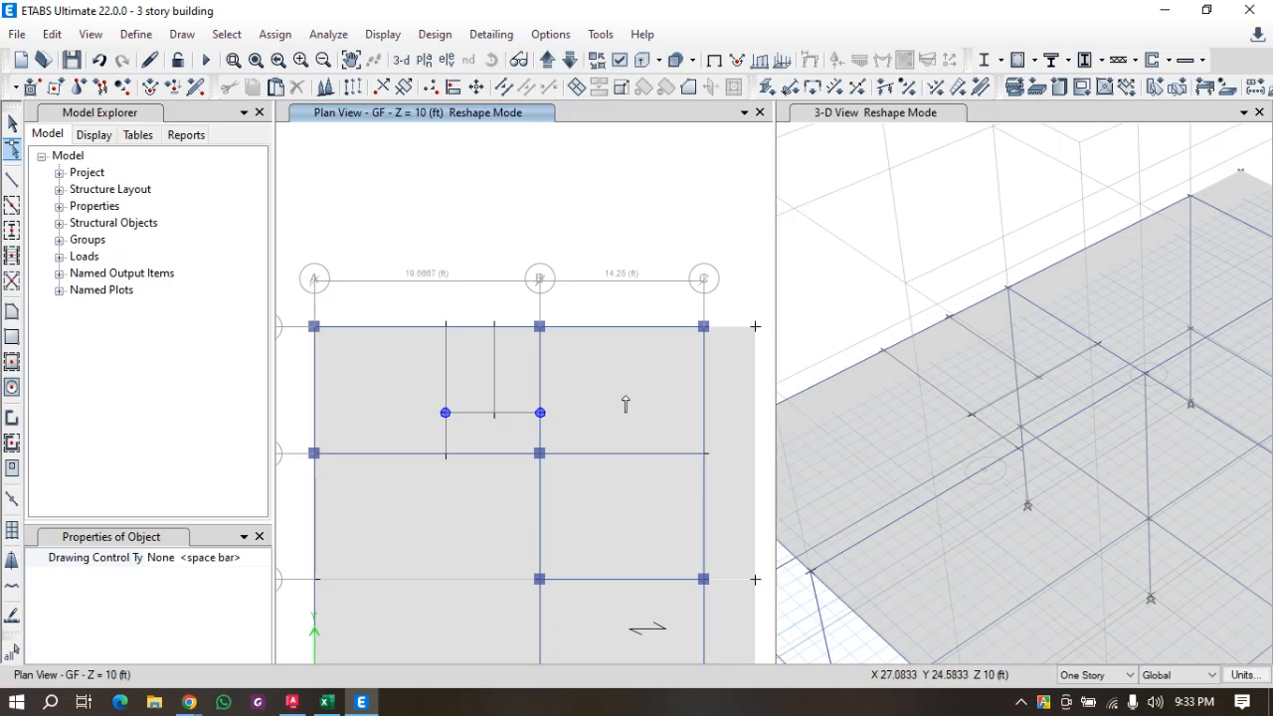
{"action": "key", "text": "Escape"}
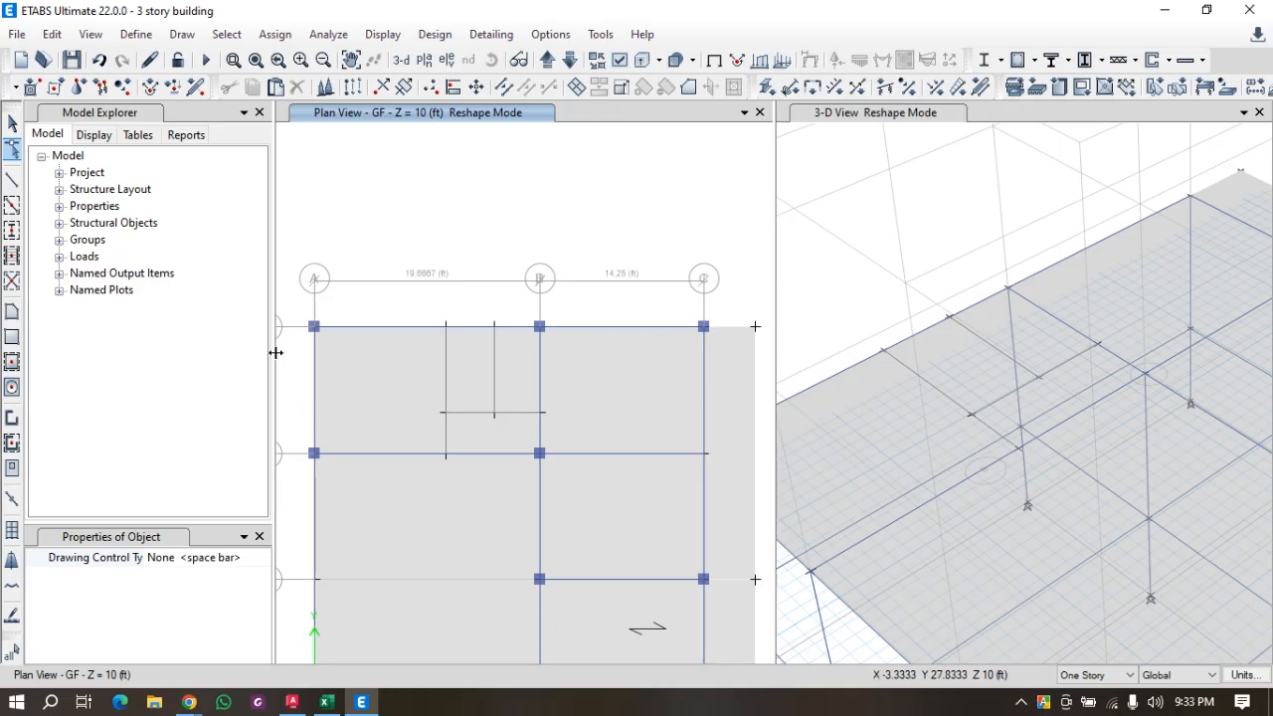
Draw 4.5 ft frame lines from grid intersections C-4 and C-3 out to the cantilever slab's outer edge.
{"action": "scroll", "coordinate": [421, 328], "scroll_direction": "down", "scroll_amount": 3}
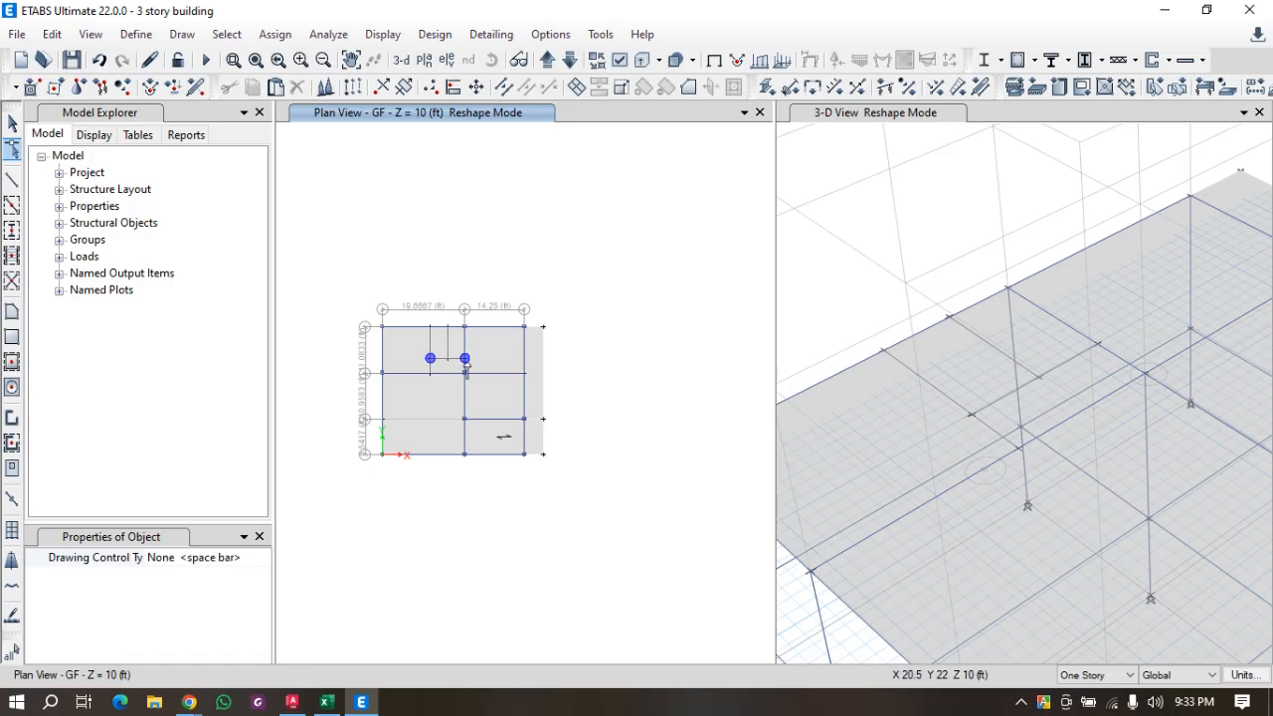
{"action": "scroll", "coordinate": [465, 368], "scroll_direction": "up", "scroll_amount": 3}
{"action": "scroll", "coordinate": [370, 485], "scroll_direction": "down", "scroll_amount": 3}
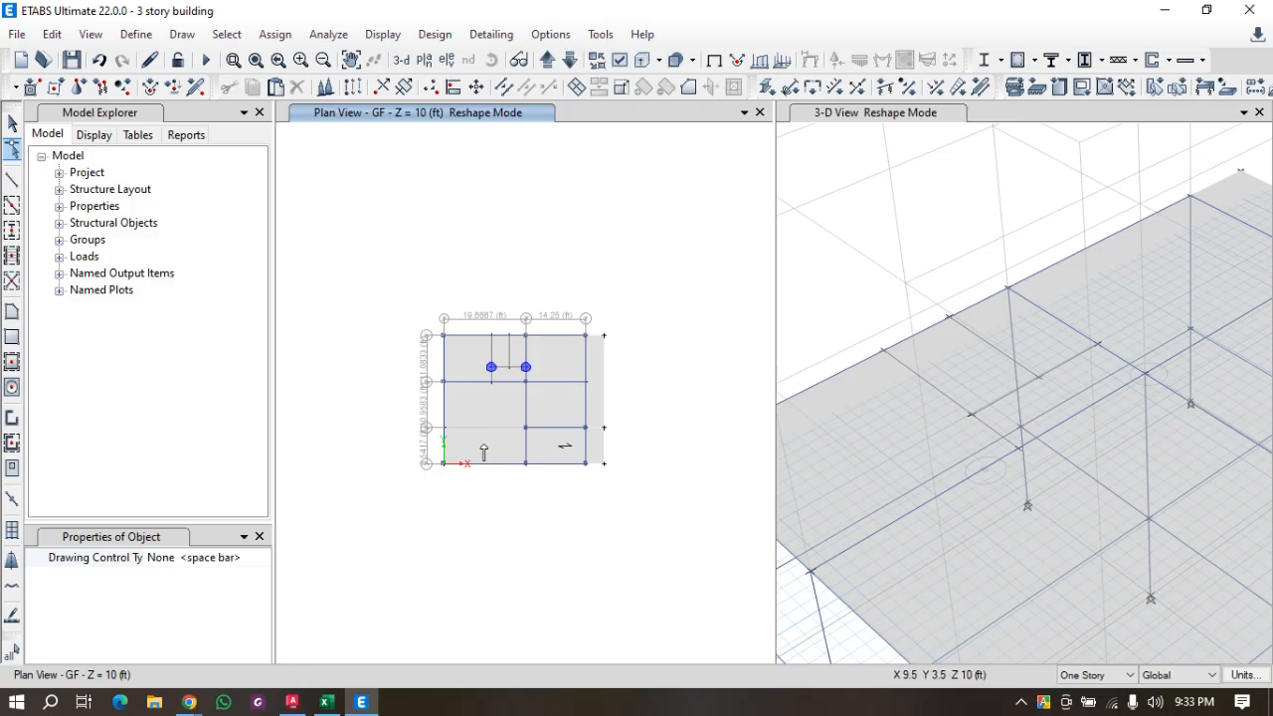
{"action": "scroll", "coordinate": [605, 336], "scroll_direction": "up", "scroll_amount": 3}
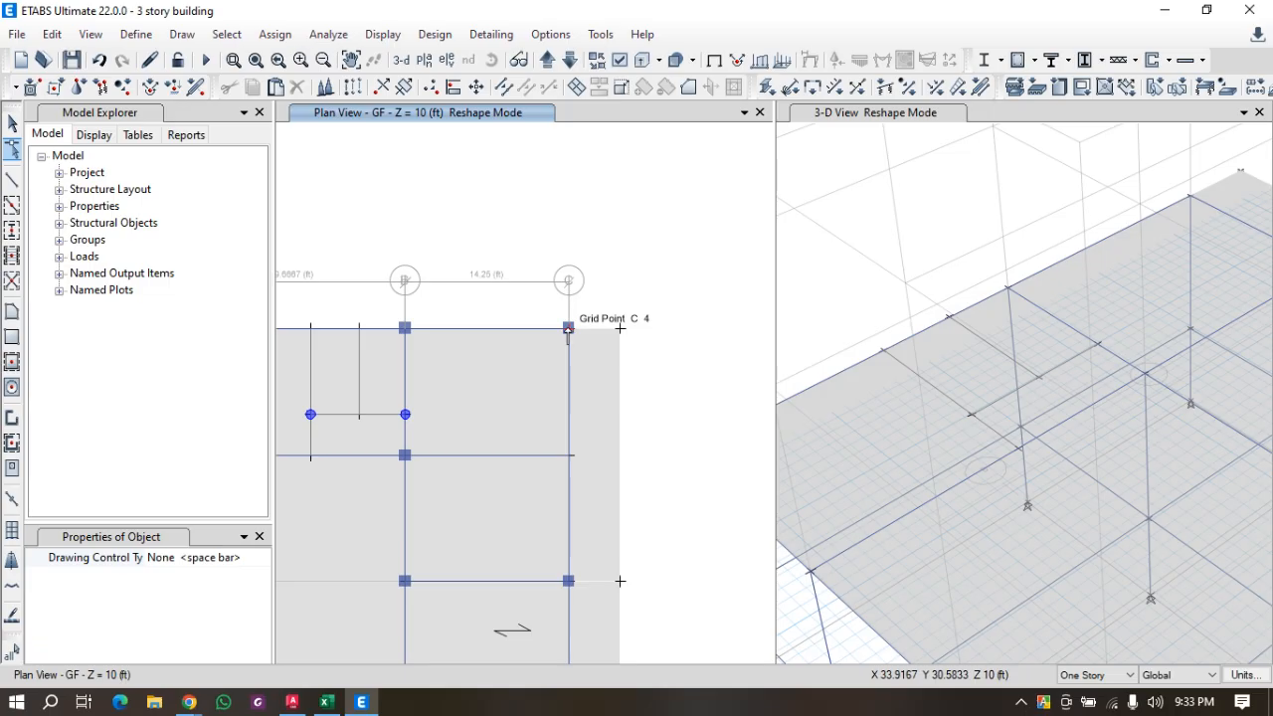
{"action": "left_click", "coordinate": [568, 330]}
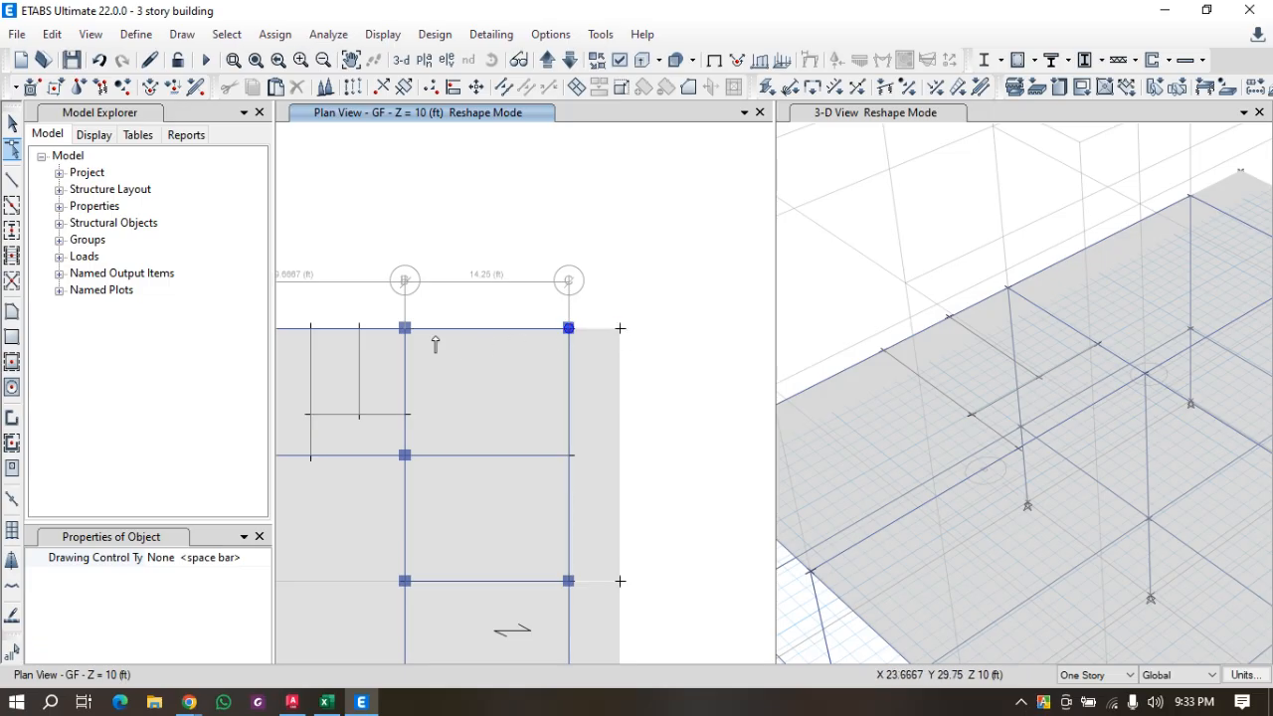
{"action": "left_click", "coordinate": [12, 180]}
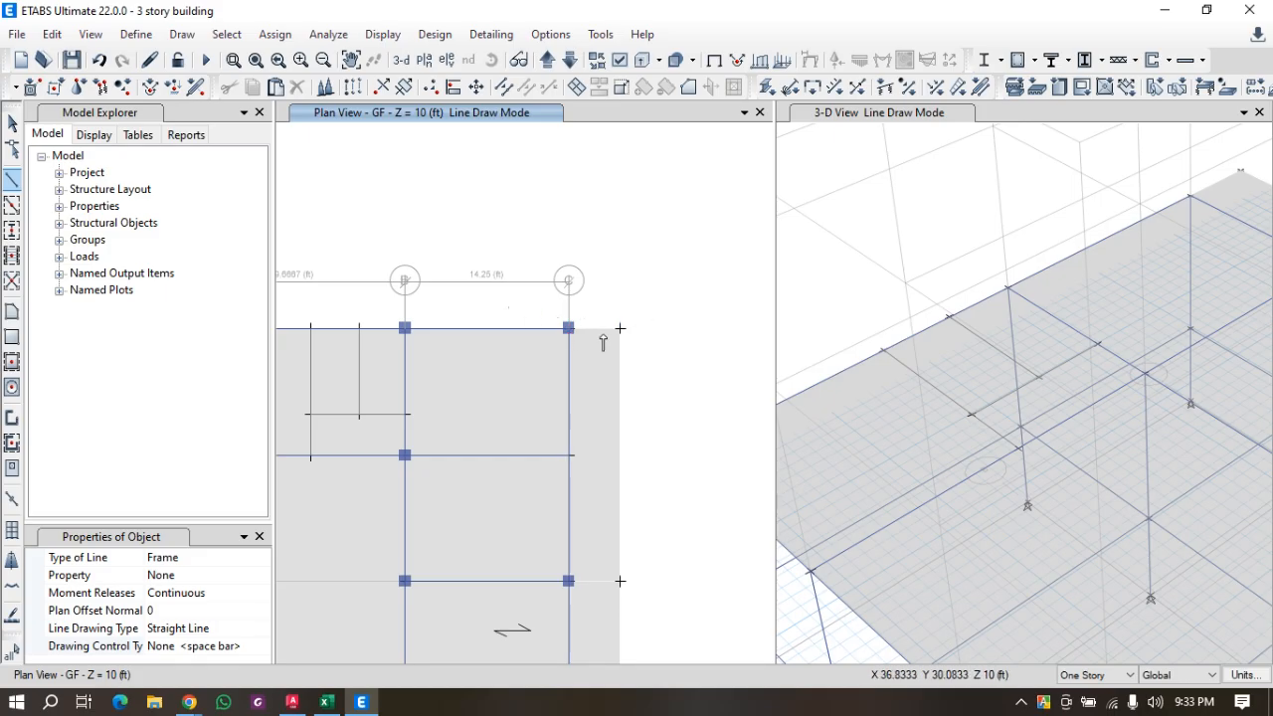
{"action": "left_click", "coordinate": [568, 329]}
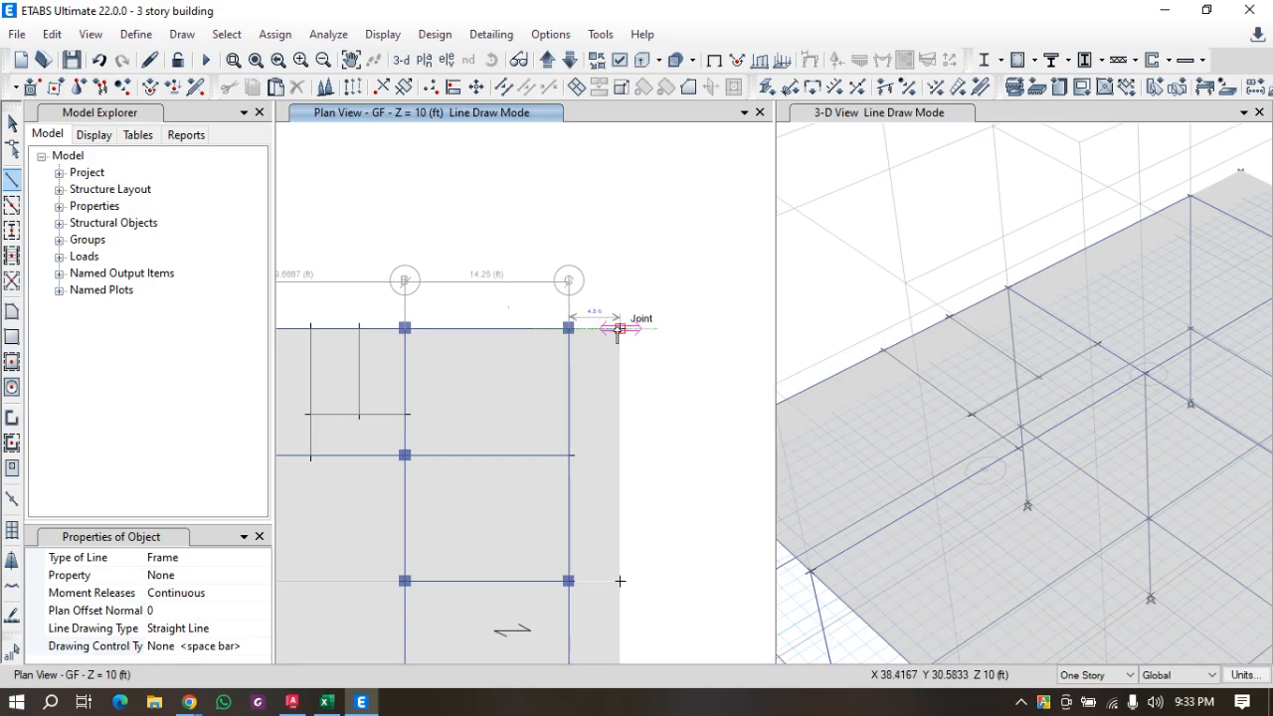
{"action": "left_click", "coordinate": [620, 330]}
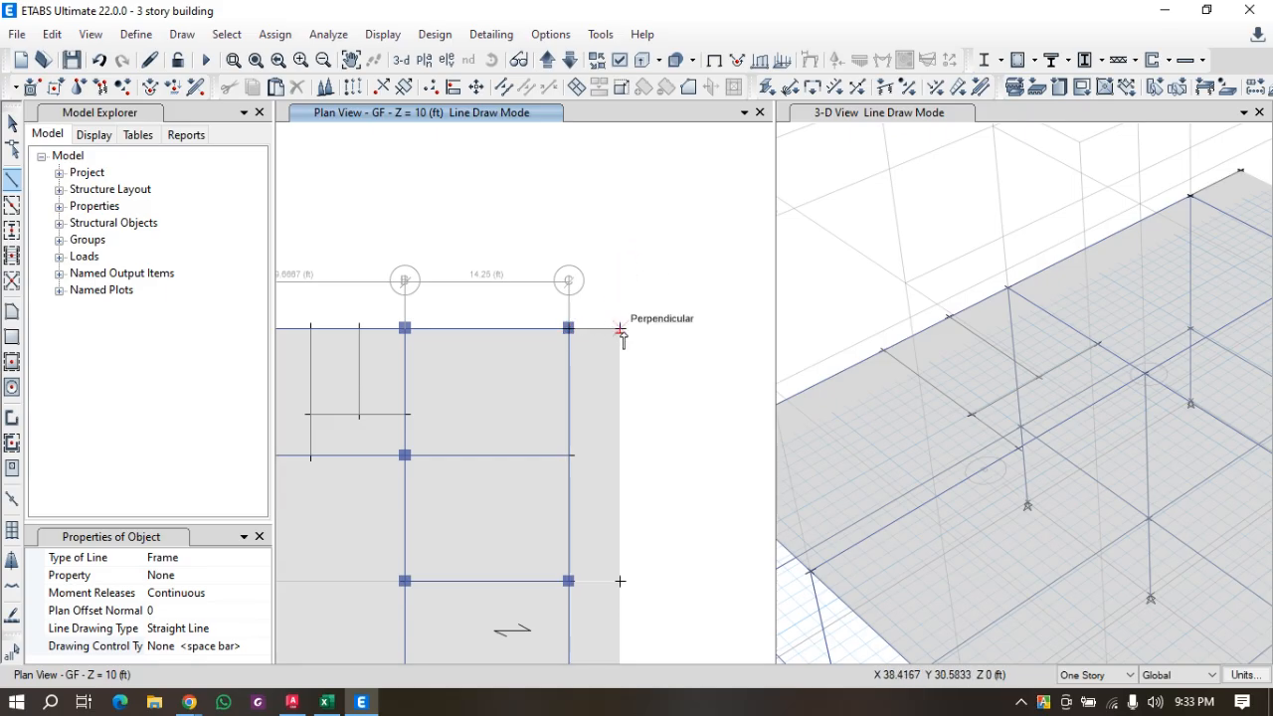
{"action": "left_click", "coordinate": [568, 455]}
{"action": "left_click", "coordinate": [620, 457]}
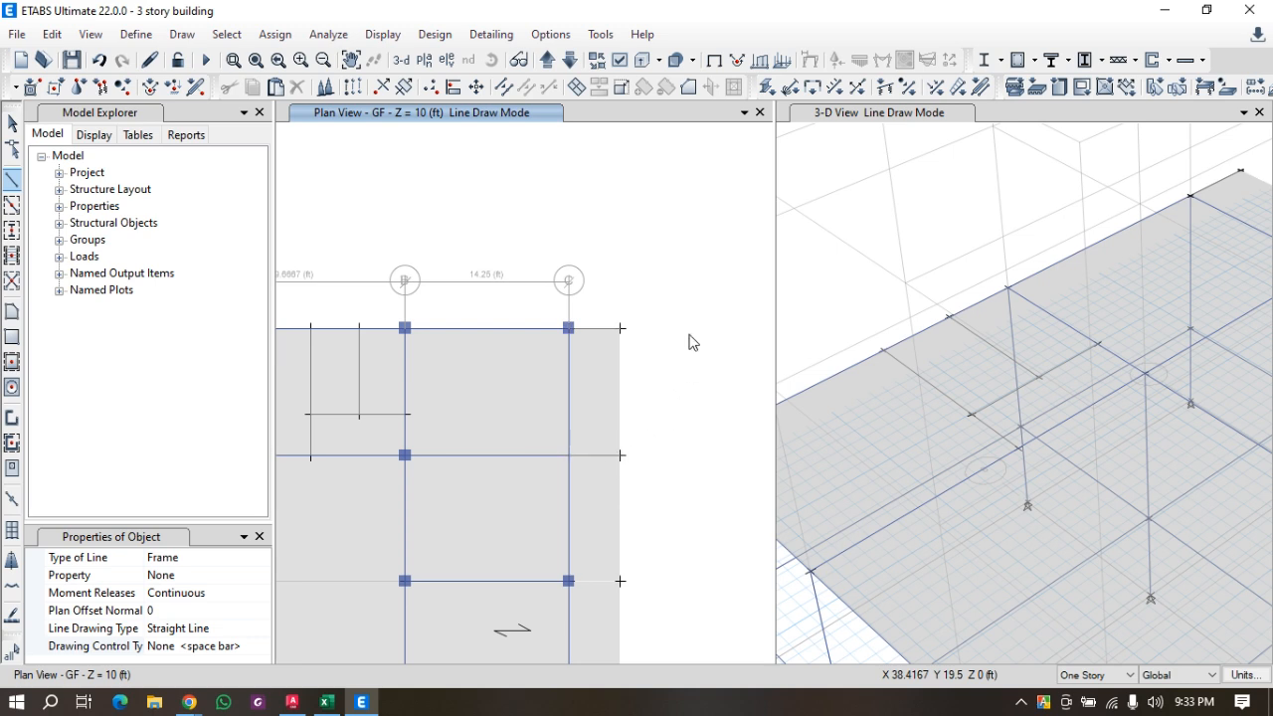
Draw 4.5 ft frame lines from grid intersections C-2 and C-1 out to the cantilever slab's outer edge.
{"action": "scroll", "coordinate": [647, 261], "scroll_direction": "down", "scroll_amount": 3}
{"action": "scroll", "coordinate": [626, 375], "scroll_direction": "up", "scroll_amount": 5}
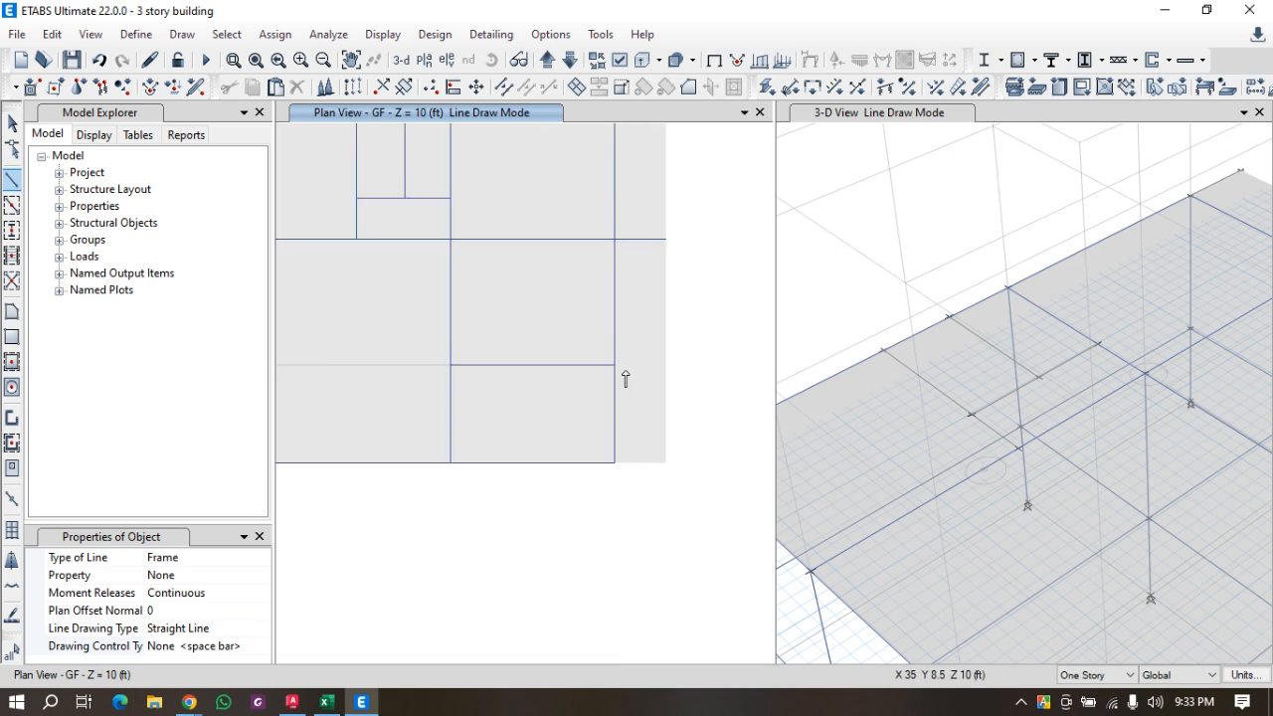
{"action": "left_click", "coordinate": [600, 358]}
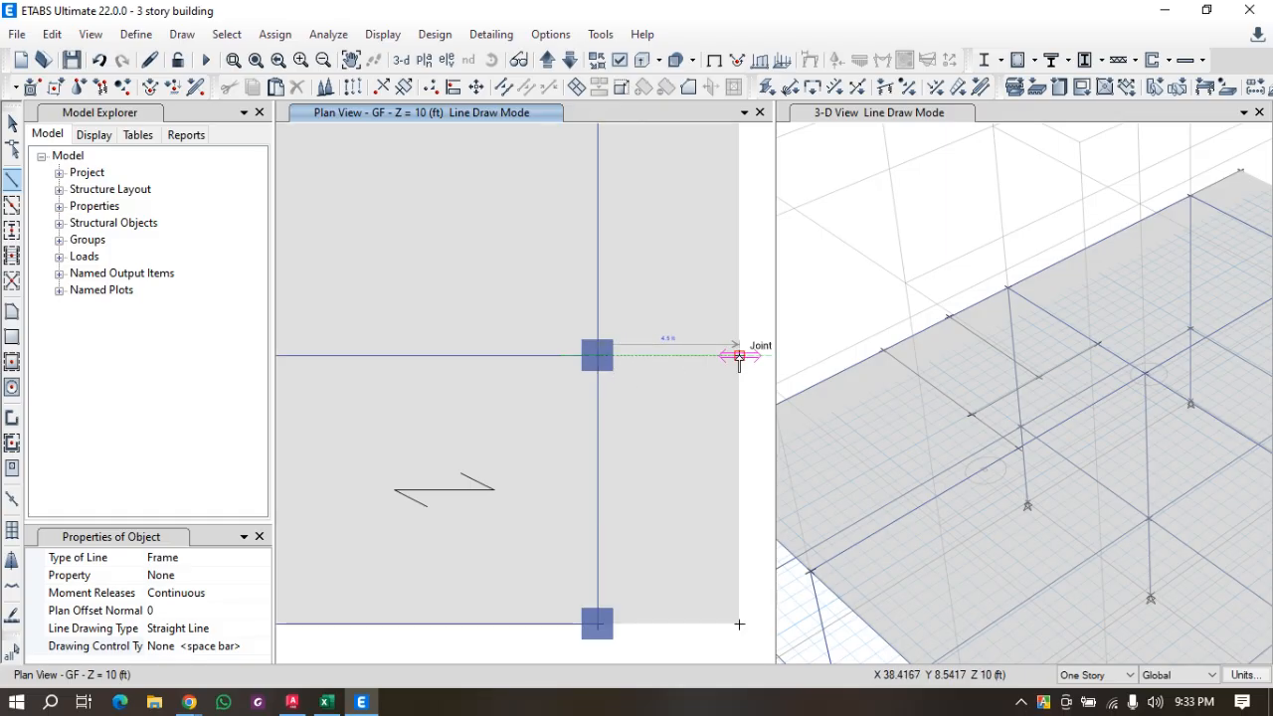
{"action": "left_click", "coordinate": [739, 358]}
{"action": "scroll", "coordinate": [547, 344], "scroll_direction": "down", "scroll_amount": 3}
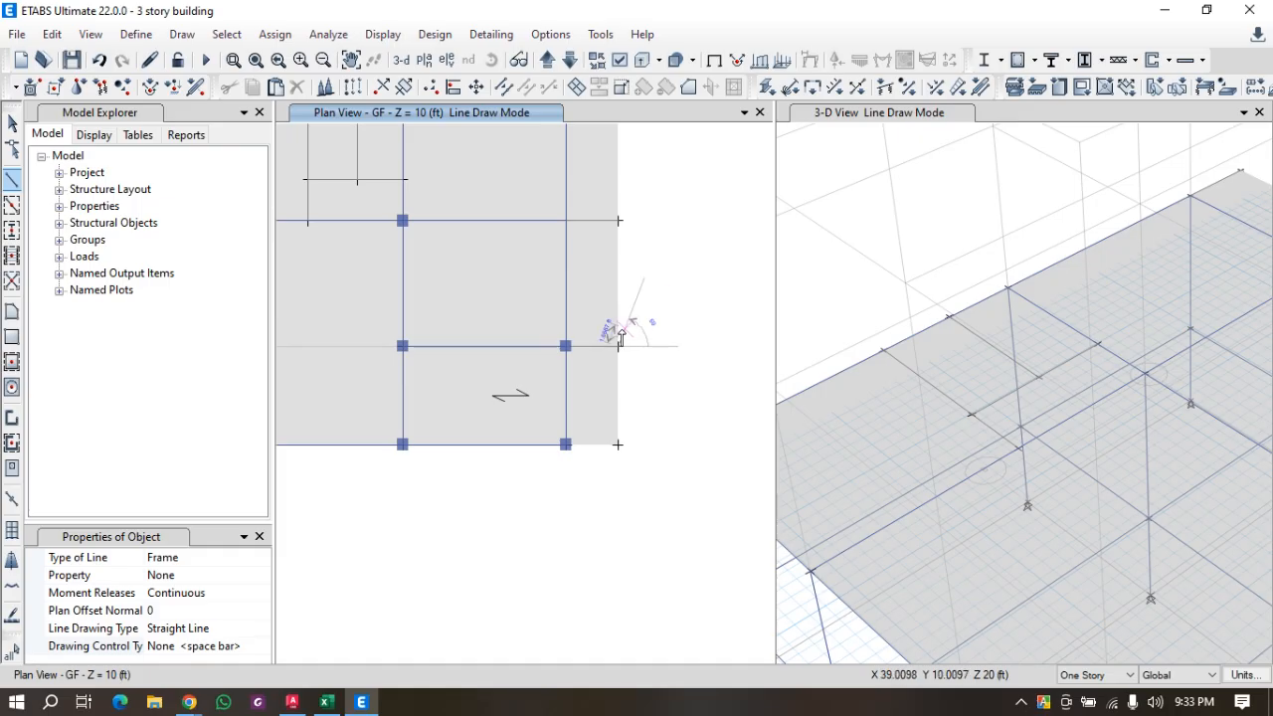
{"action": "right_click", "coordinate": [672, 249]}
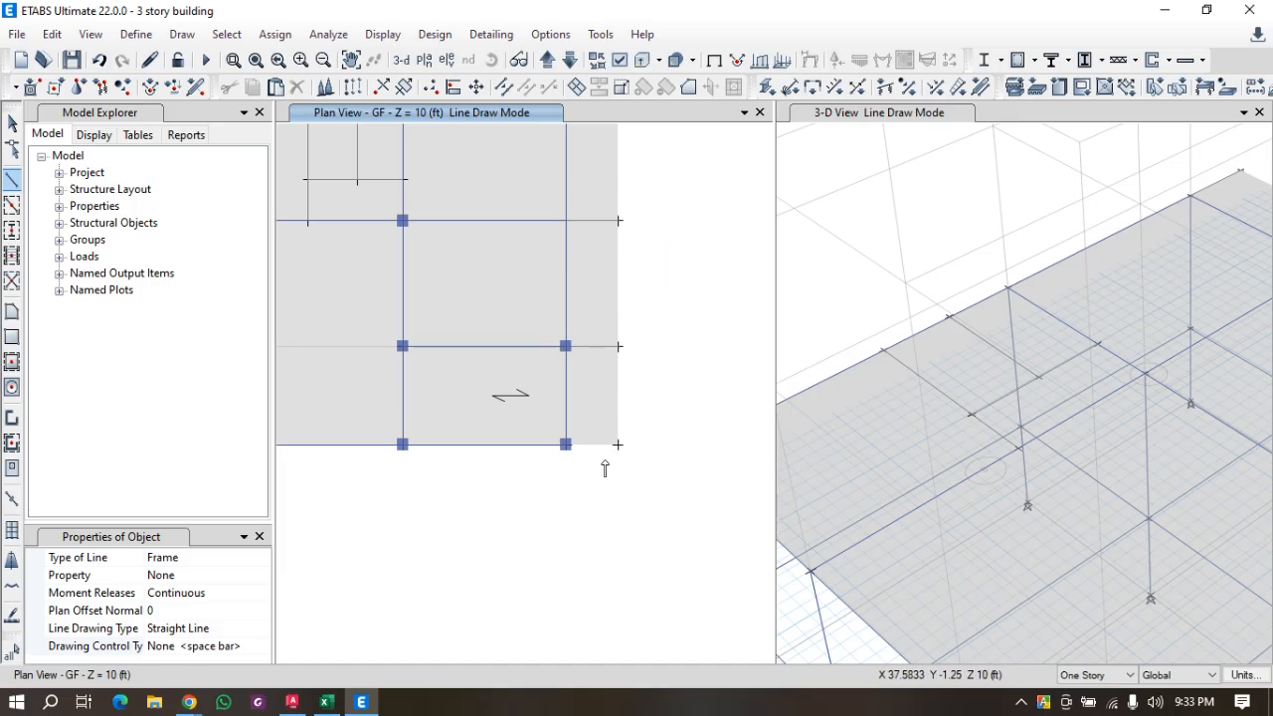
{"action": "left_click", "coordinate": [566, 445]}
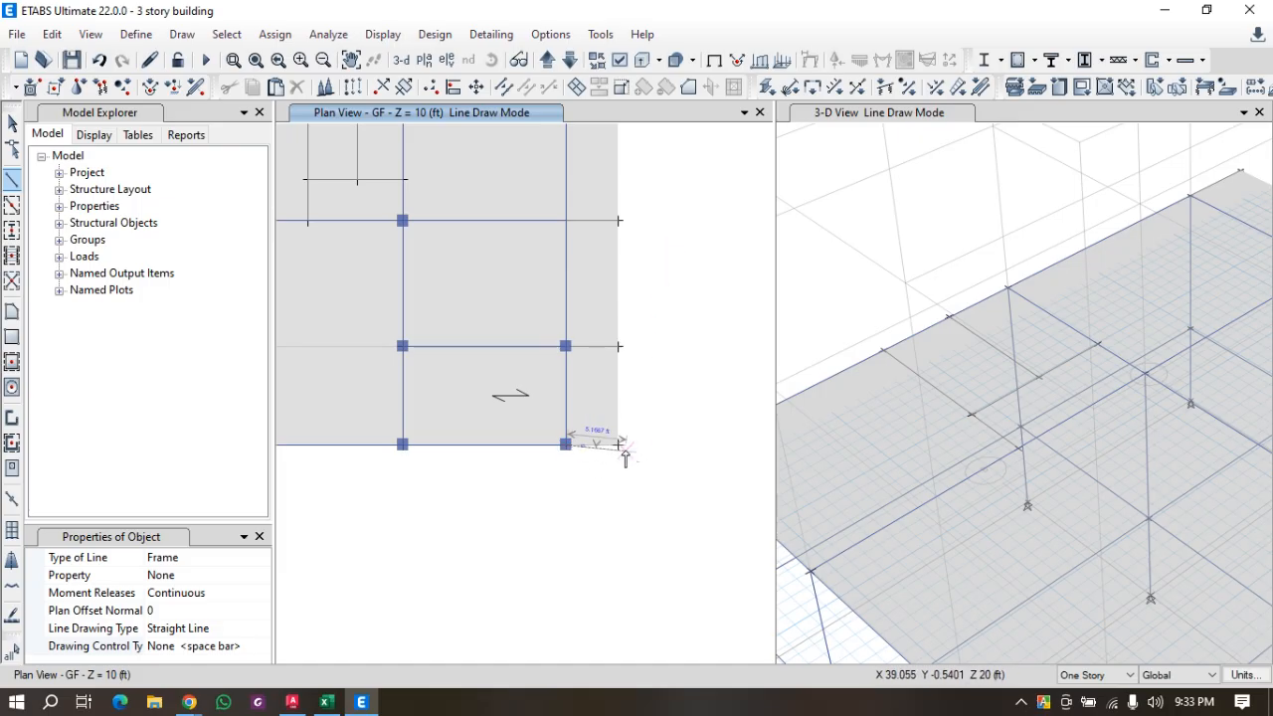
{"action": "left_click", "coordinate": [620, 447]}
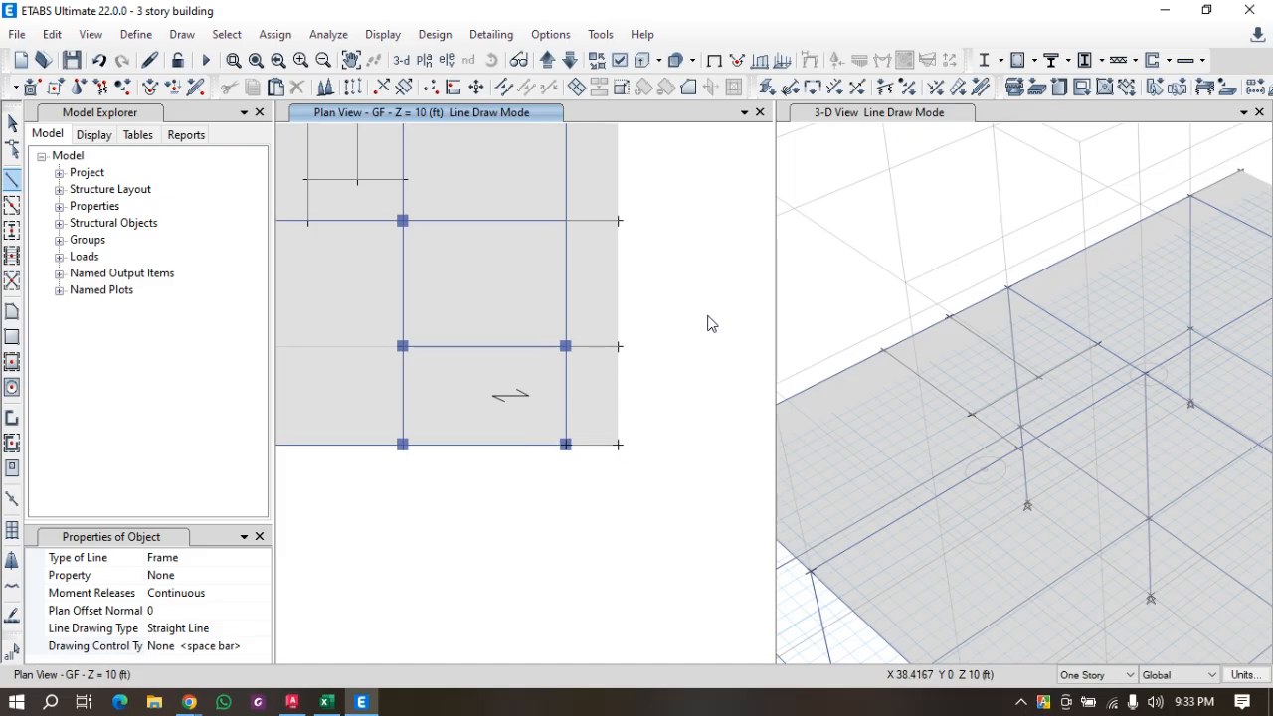
{"action": "right_click", "coordinate": [627, 423]}
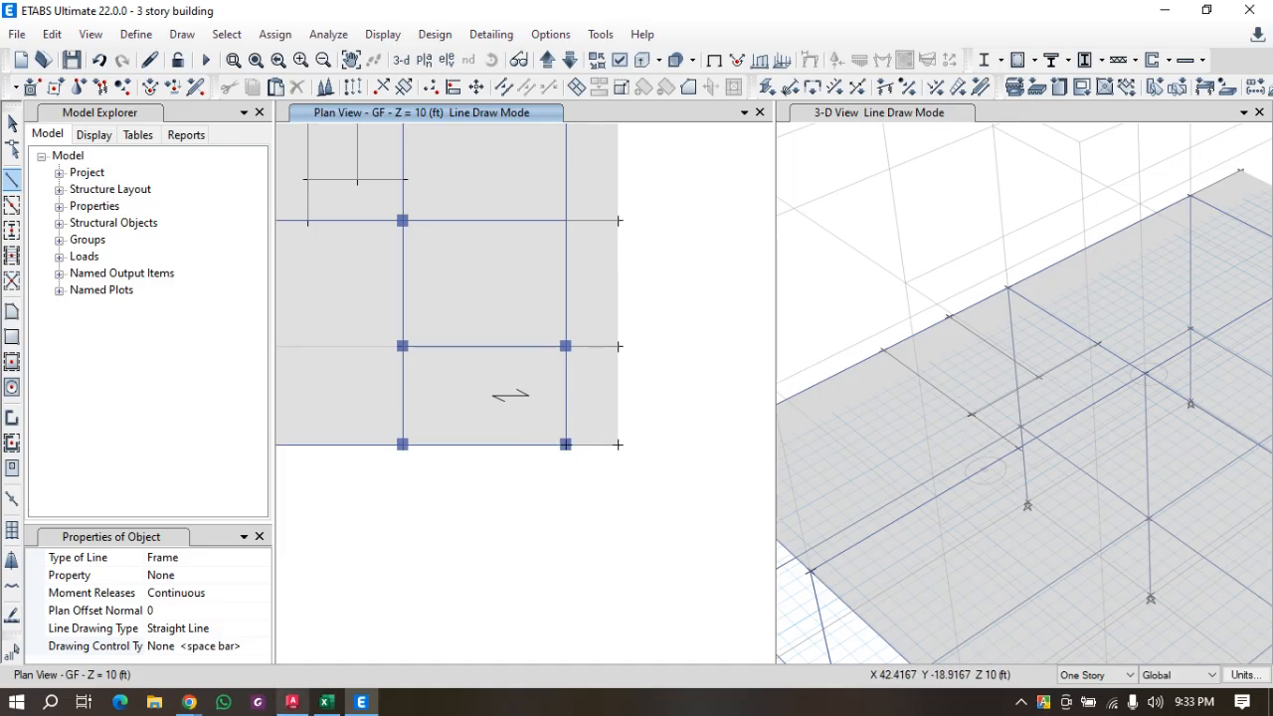
Check the stair area in the AutoCAD floor plan, and in ETABS draw the cantilever's outer edge line between grids 2 and 1.
{"action": "left_click", "coordinate": [292, 702]}
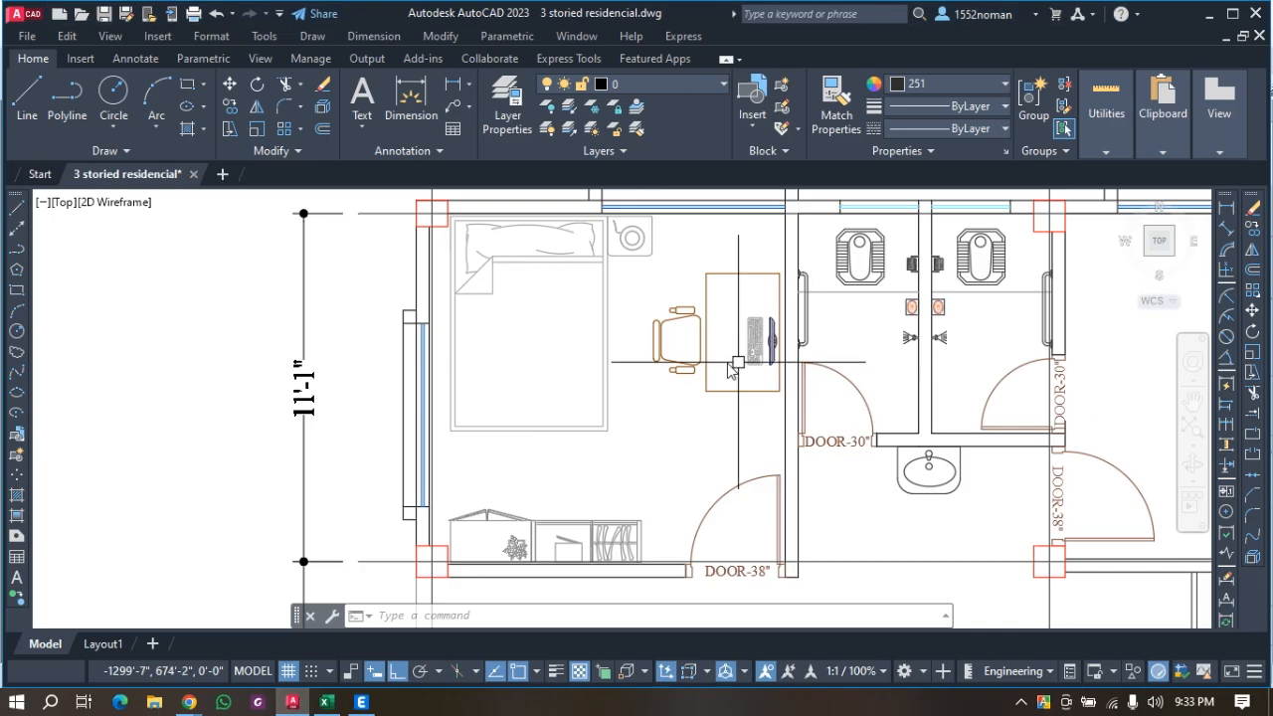
{"action": "scroll", "coordinate": [875, 478], "scroll_direction": "down", "scroll_amount": 8}
{"action": "scroll", "coordinate": [833, 540], "scroll_direction": "up", "scroll_amount": 2}
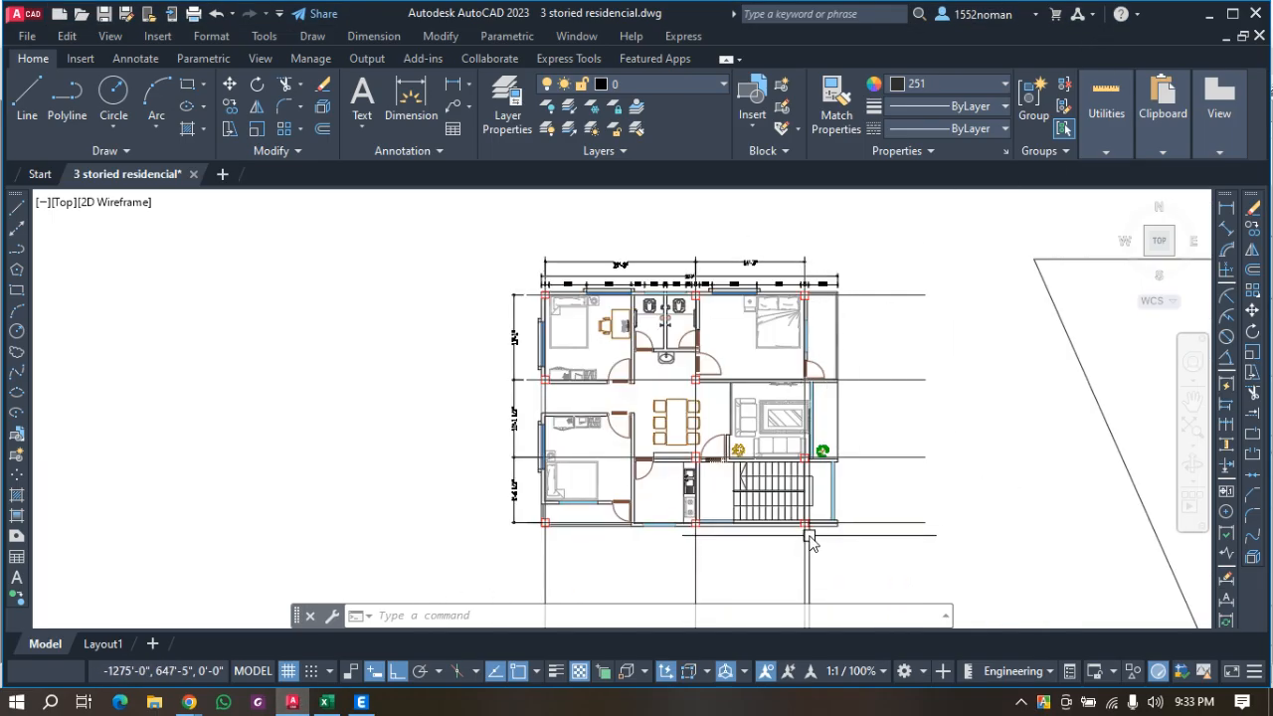
{"action": "scroll", "coordinate": [811, 519], "scroll_direction": "up", "scroll_amount": 2}
{"action": "left_click", "coordinate": [1203, 15]}
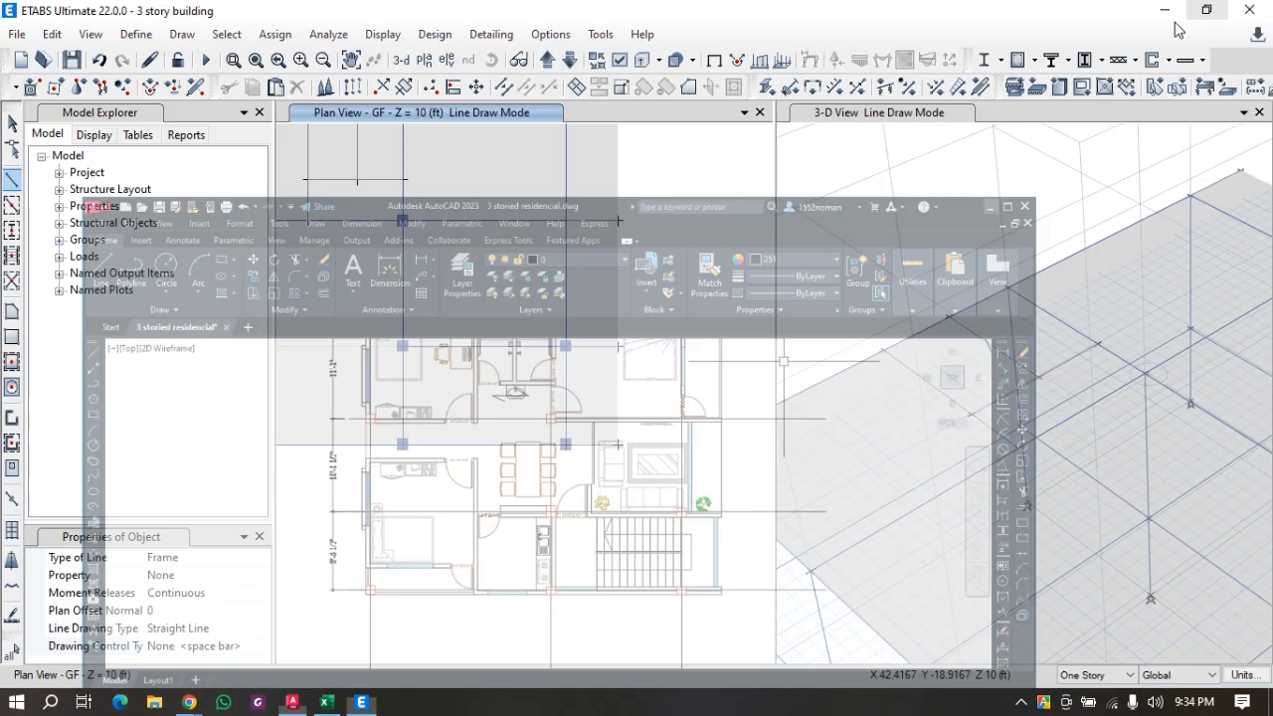
{"action": "scroll", "coordinate": [626, 374], "scroll_direction": "up", "scroll_amount": 4}
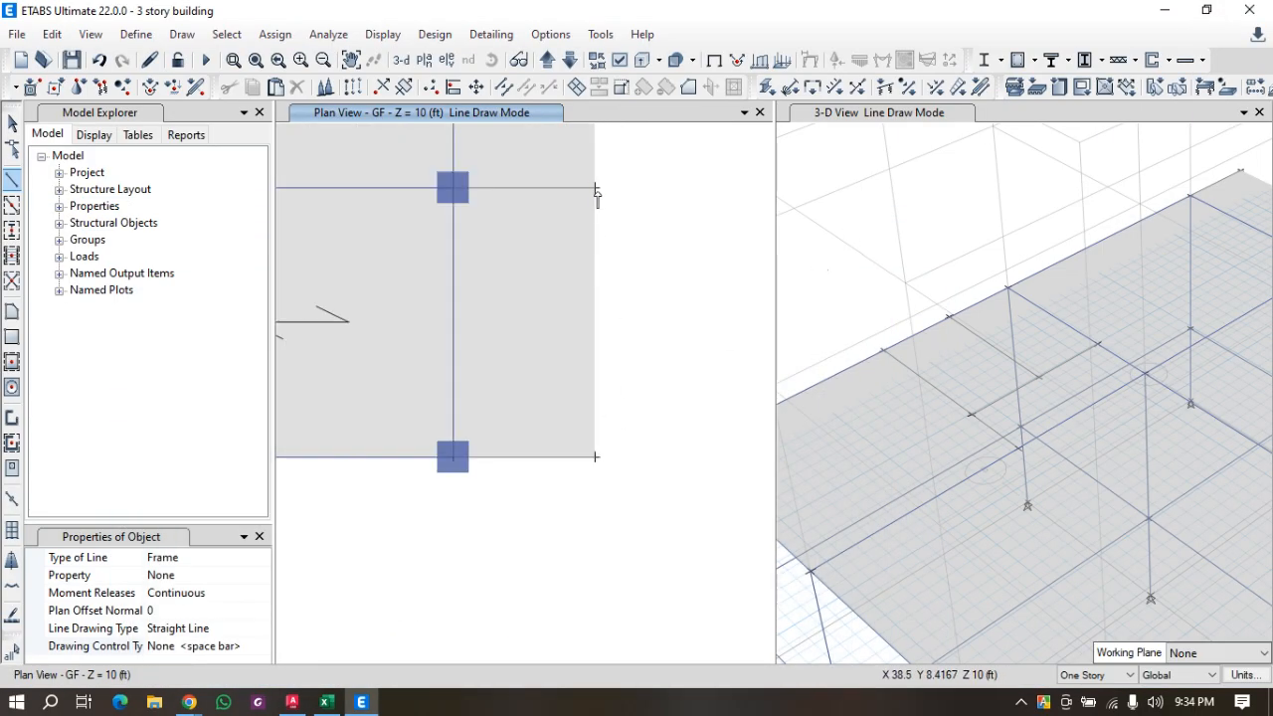
{"action": "left_click", "coordinate": [596, 188]}
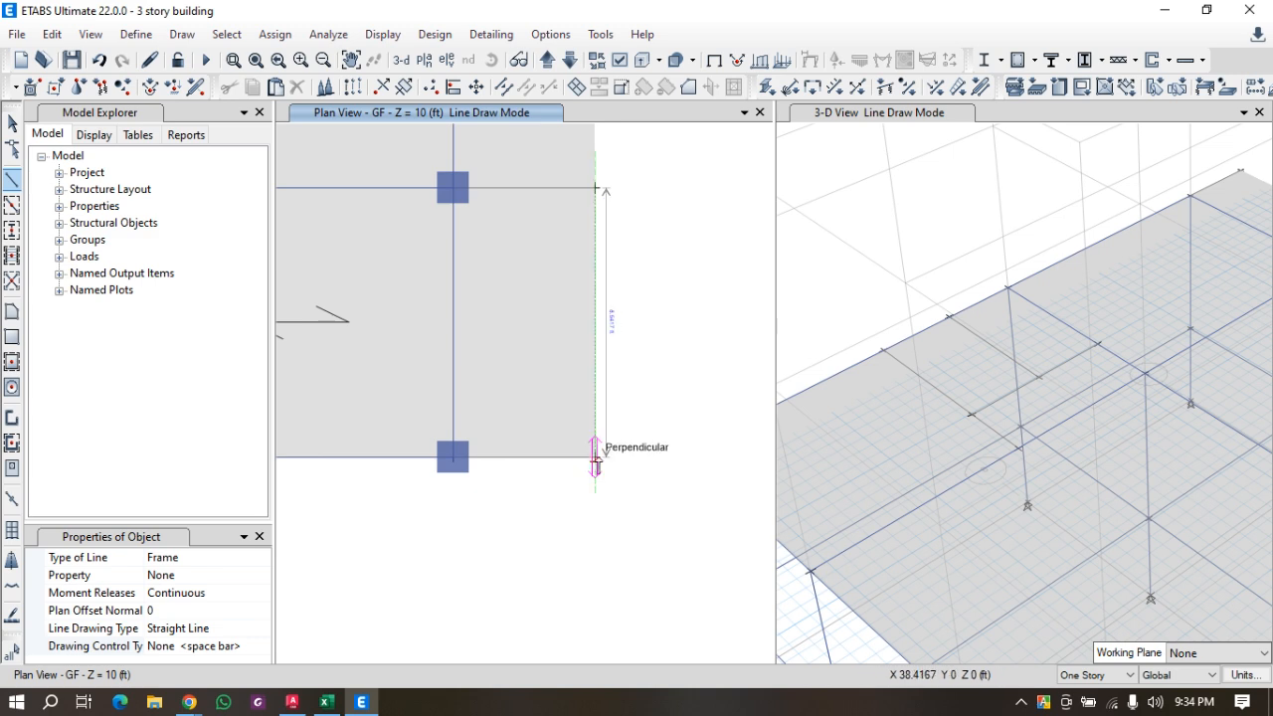
{"action": "left_click", "coordinate": [595, 457]}
{"action": "key", "text": "Escape"}
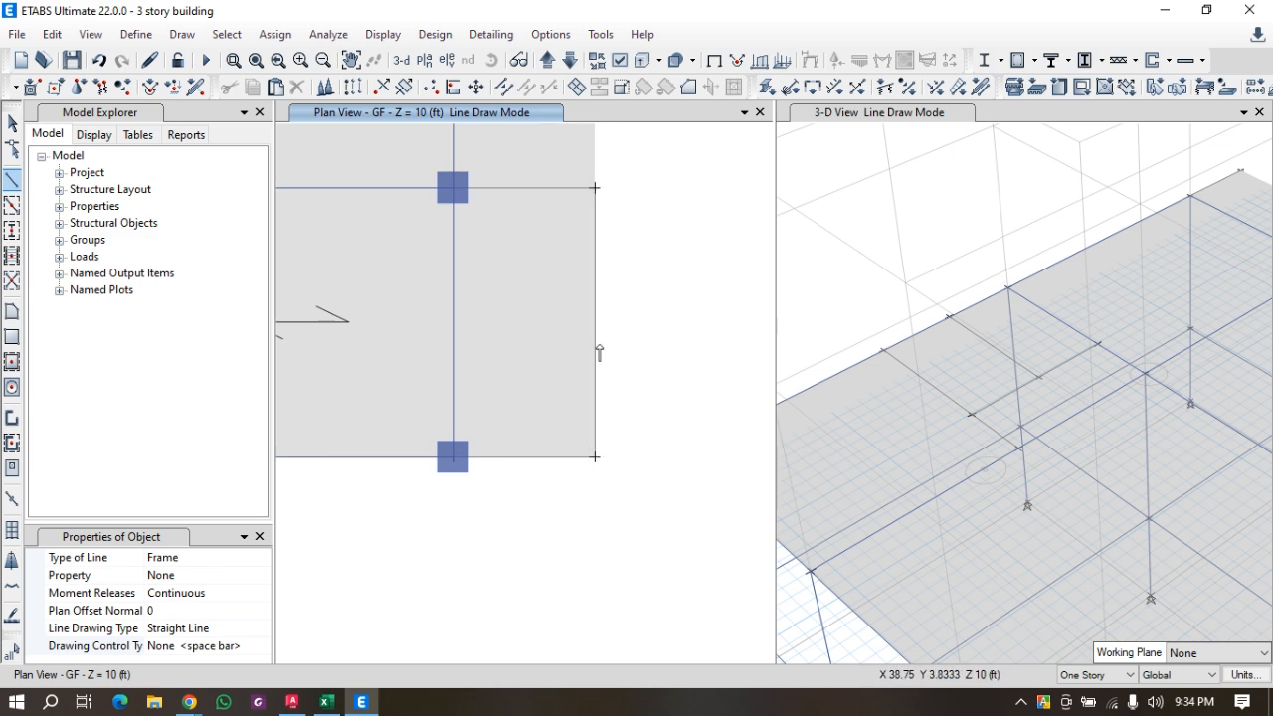
Switch to the AutoCAD floor plan and measure the passage distance from the lower bedroom's wall centreline to grid line 3.
{"action": "key", "text": "alt+Tab"}
{"action": "scroll", "coordinate": [483, 454], "scroll_direction": "down", "scroll_amount": 2}
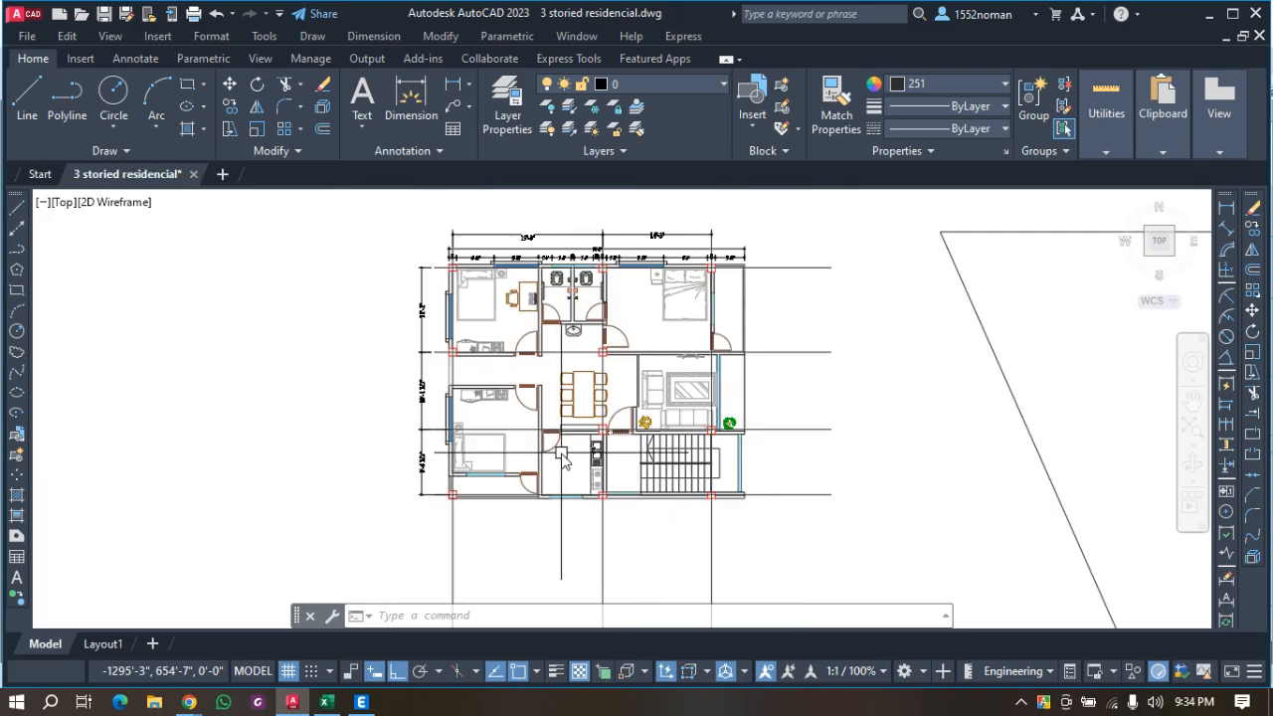
{"action": "scroll", "coordinate": [475, 454], "scroll_direction": "up", "scroll_amount": 2}
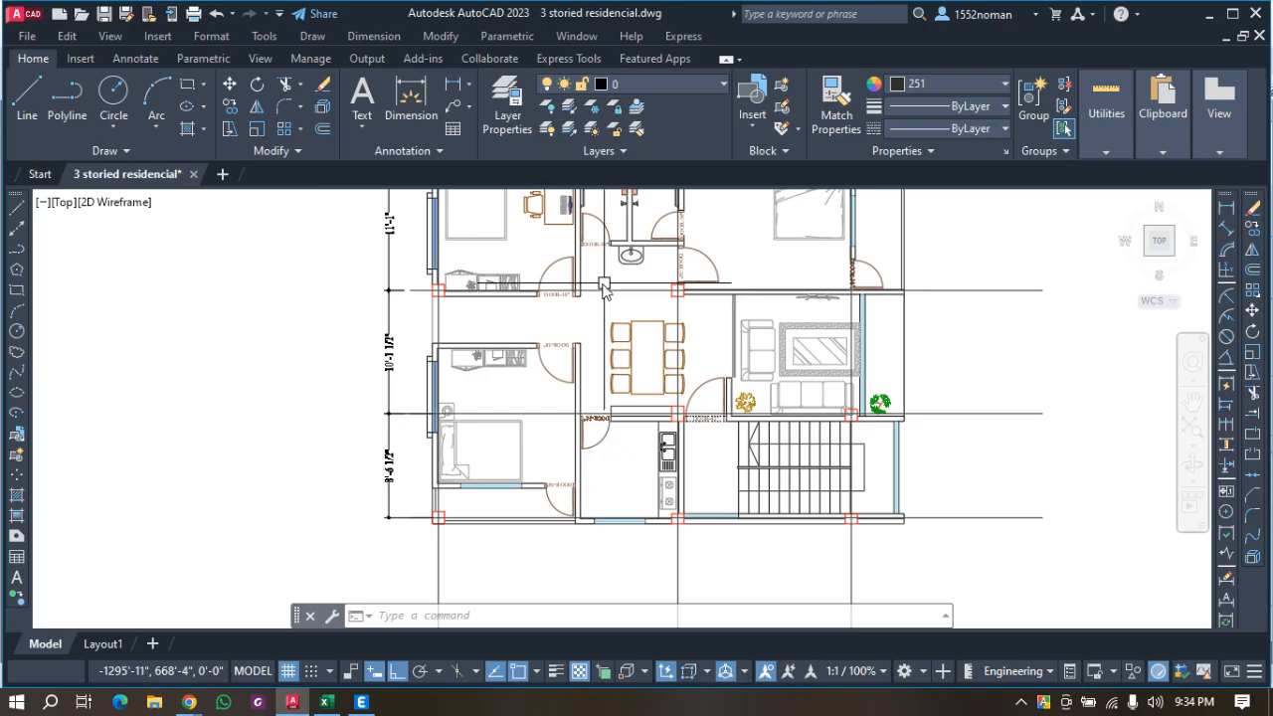
{"action": "left_click", "coordinate": [453, 85]}
{"action": "scroll", "coordinate": [562, 388], "scroll_direction": "up", "scroll_amount": 8}
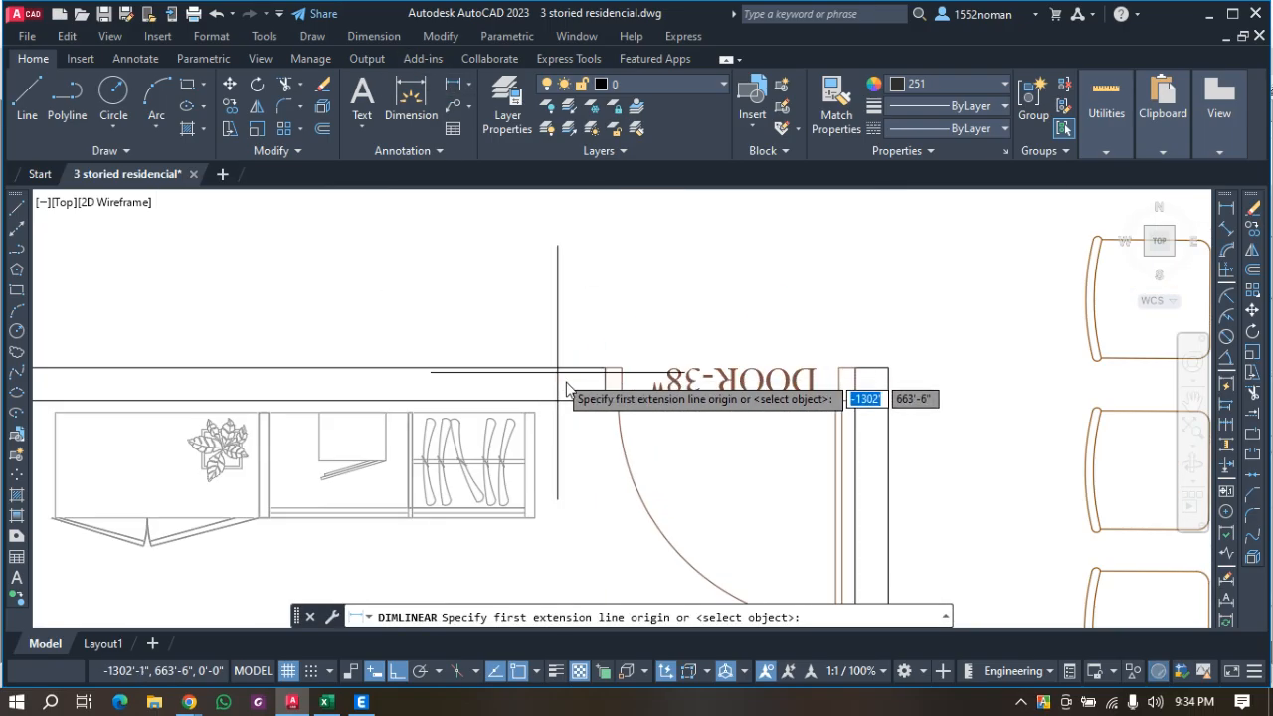
{"action": "left_click", "coordinate": [626, 393]}
{"action": "scroll", "coordinate": [568, 468], "scroll_direction": "down", "scroll_amount": 4}
{"action": "scroll", "coordinate": [583, 335], "scroll_direction": "up", "scroll_amount": 6}
{"action": "scroll", "coordinate": [600, 310], "scroll_direction": "down", "scroll_amount": 2}
{"action": "scroll", "coordinate": [599, 310], "scroll_direction": "down", "scroll_amount": 4}
{"action": "scroll", "coordinate": [606, 287], "scroll_direction": "up", "scroll_amount": 3}
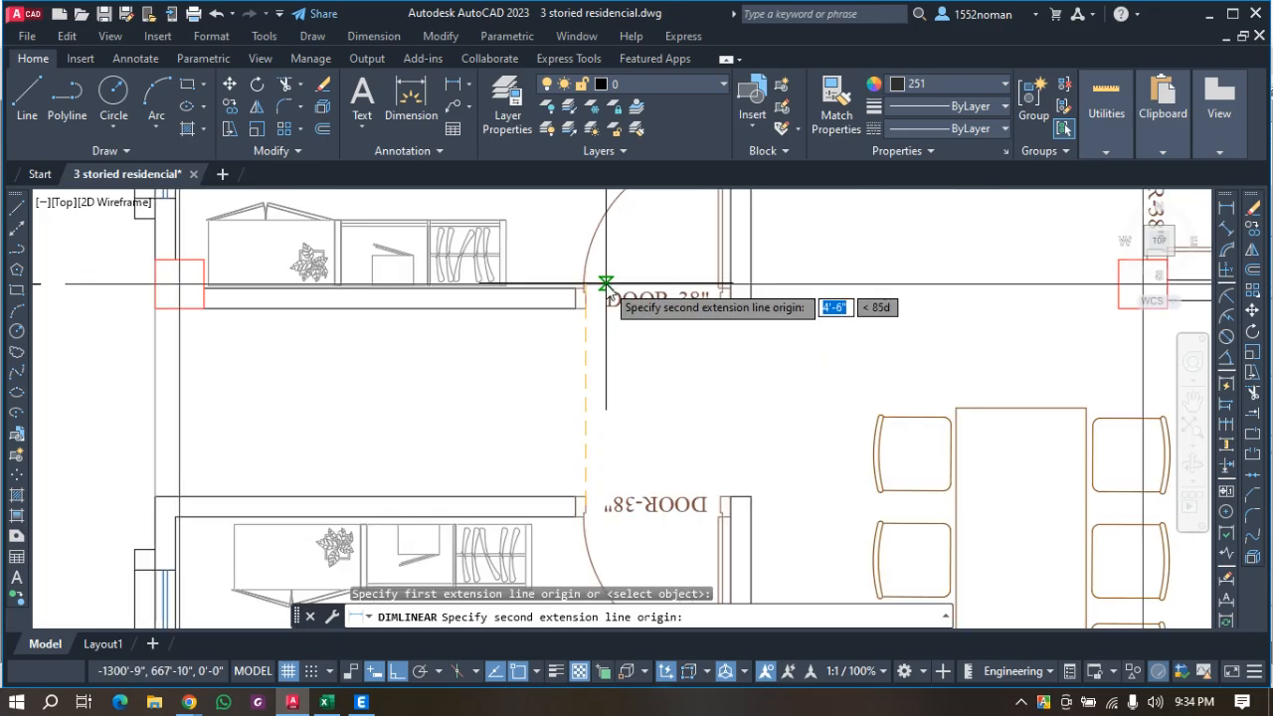
{"action": "left_click", "coordinate": [605, 286]}
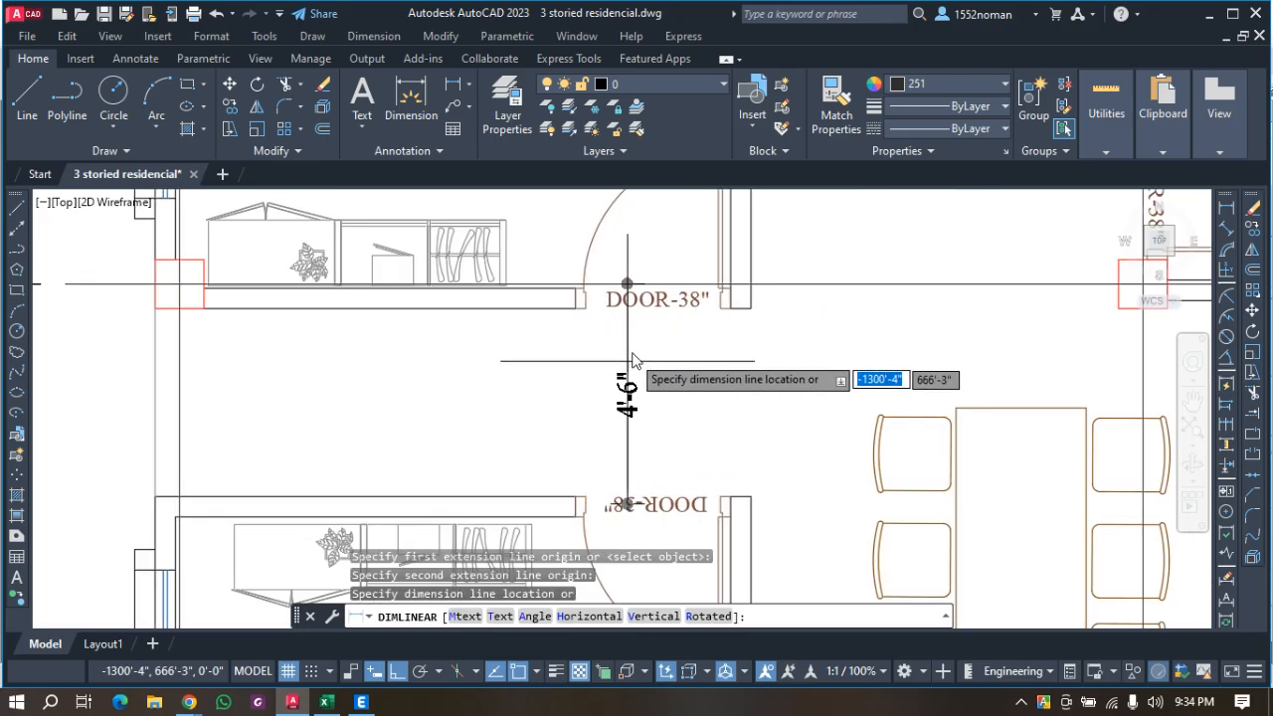
{"action": "right_click", "coordinate": [638, 344]}
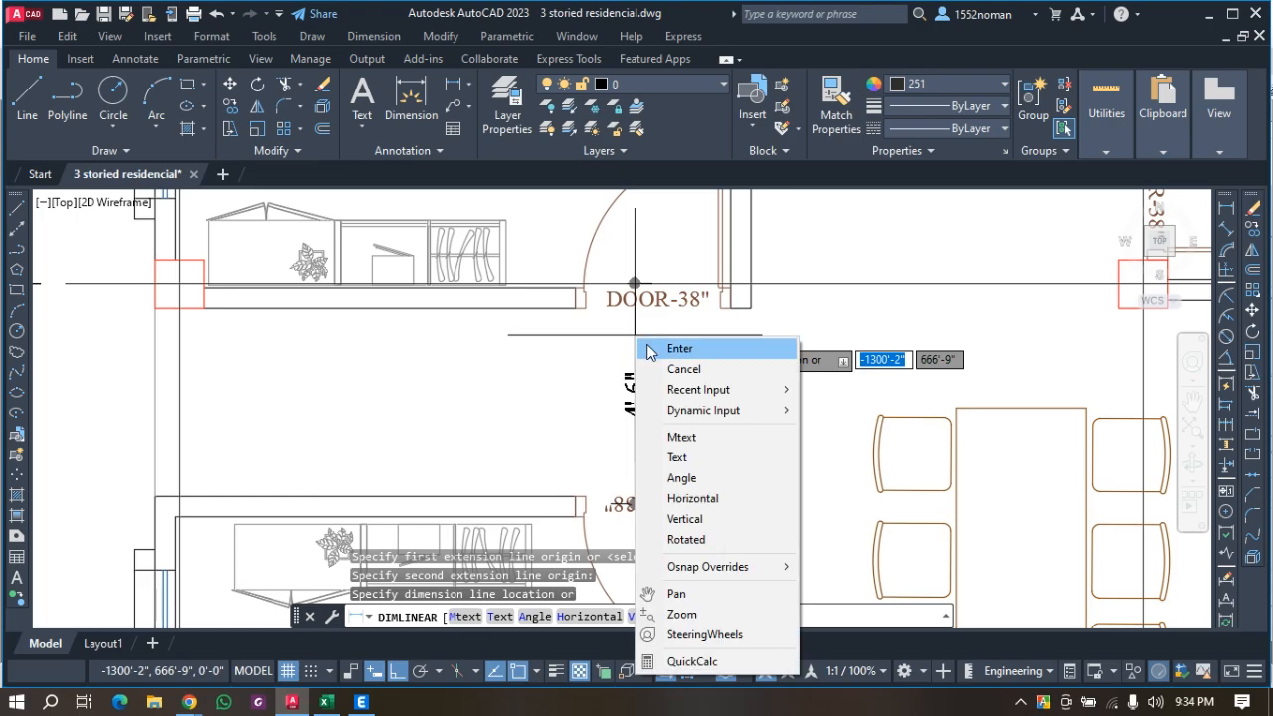
{"action": "left_click", "coordinate": [681, 348]}
{"action": "scroll", "coordinate": [607, 299], "scroll_direction": "down", "scroll_amount": 3}
{"action": "scroll", "coordinate": [607, 298], "scroll_direction": "up", "scroll_amount": 2}
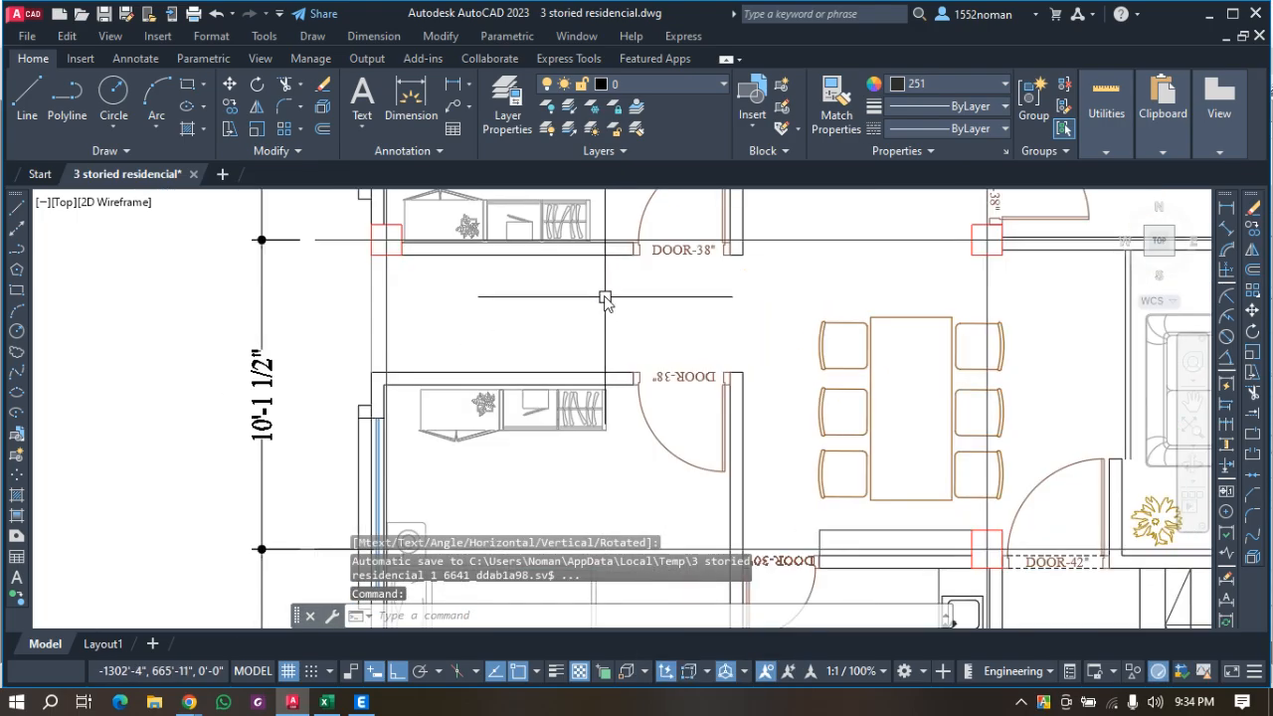
Measure the distance from grid line 1 to the centreline of the lower bedroom's window wall beside the balcony.
{"action": "key", "text": "Return"}
{"action": "scroll", "coordinate": [609, 303], "scroll_direction": "down", "scroll_amount": 5}
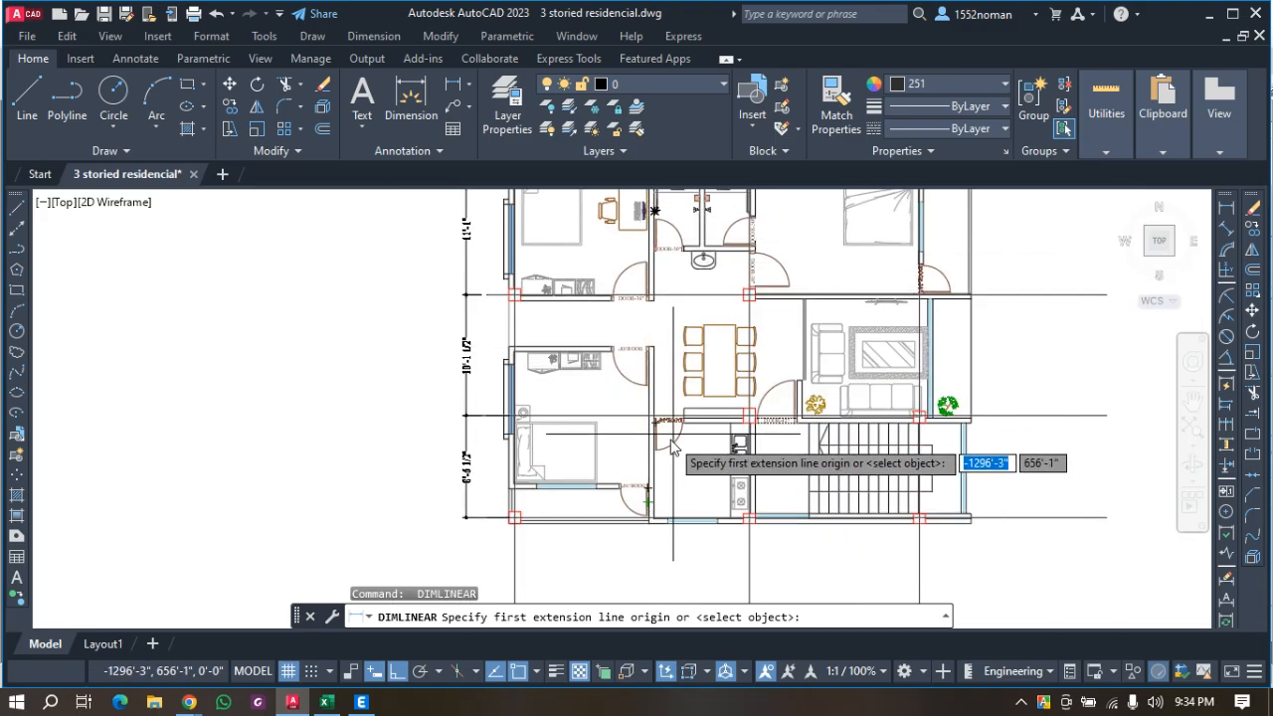
{"action": "scroll", "coordinate": [558, 538], "scroll_direction": "up", "scroll_amount": 2}
{"action": "scroll", "coordinate": [558, 538], "scroll_direction": "up", "scroll_amount": 2}
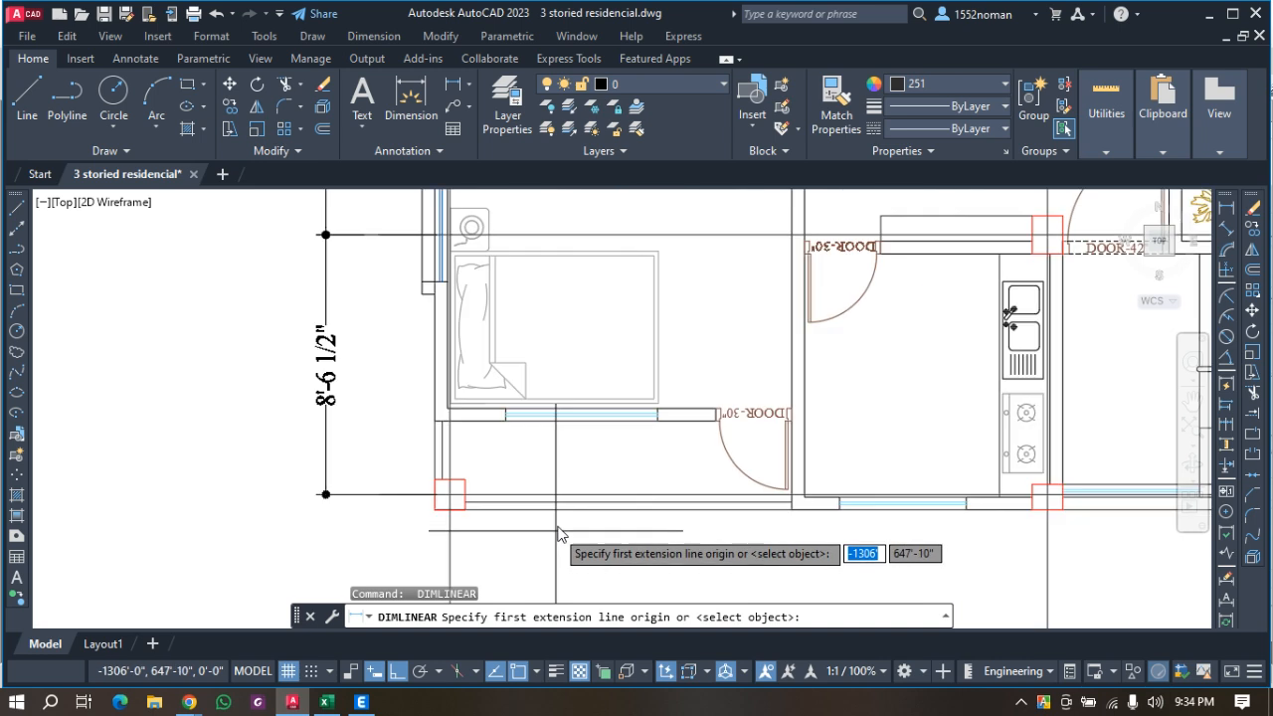
{"action": "left_click", "coordinate": [449, 494]}
{"action": "scroll", "coordinate": [448, 420], "scroll_direction": "up", "scroll_amount": 4}
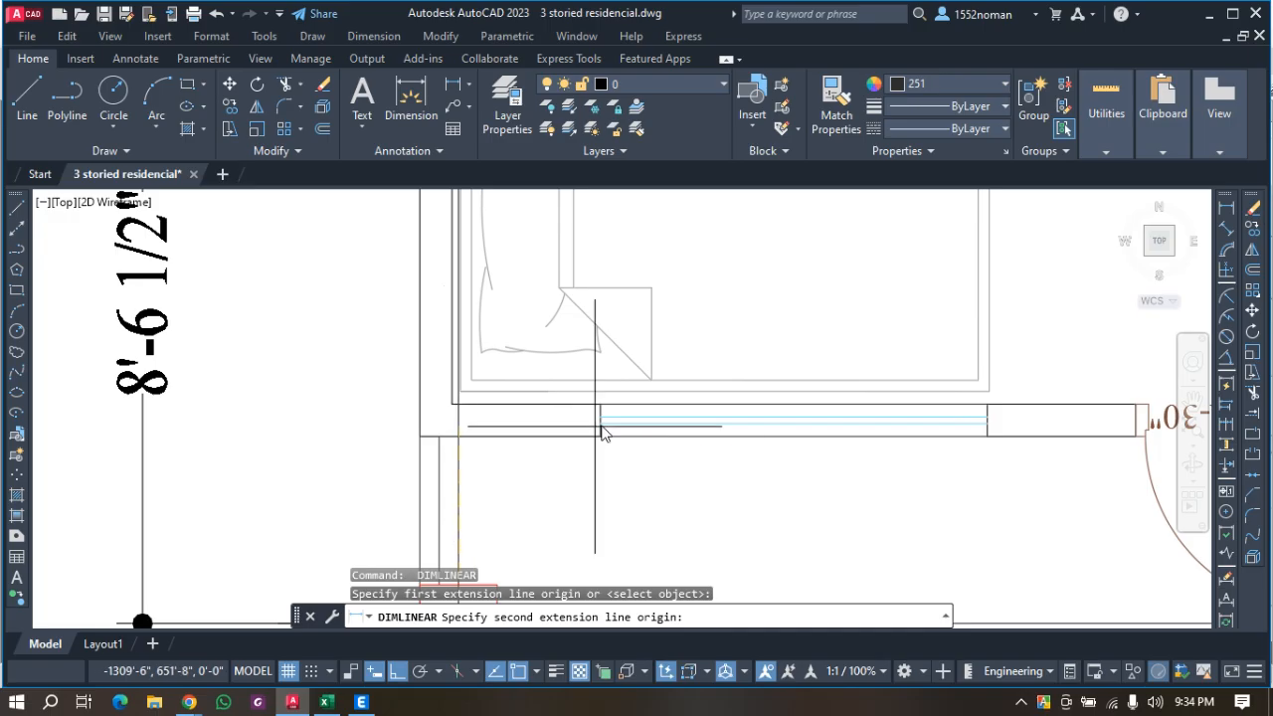
{"action": "left_click", "coordinate": [600, 425]}
{"action": "scroll", "coordinate": [539, 425], "scroll_direction": "down", "scroll_amount": 2}
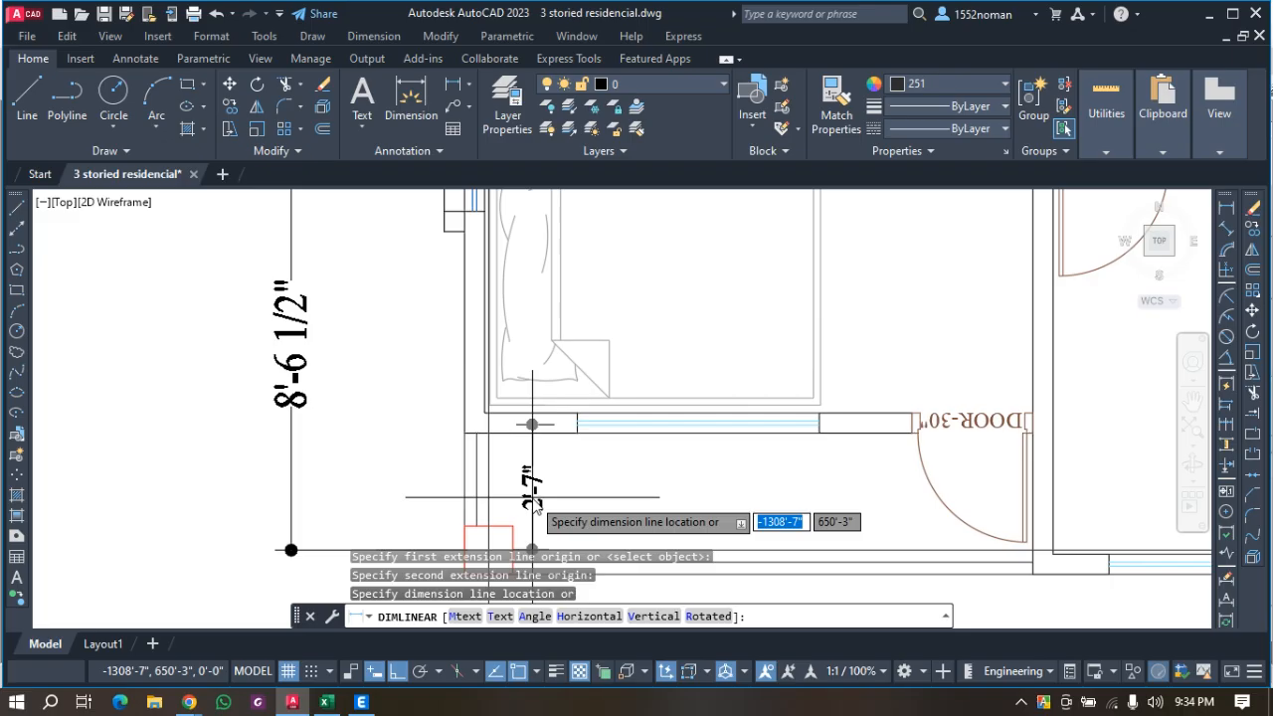
{"action": "key", "text": "Escape"}
{"action": "scroll", "coordinate": [517, 505], "scroll_direction": "down", "scroll_amount": 2}
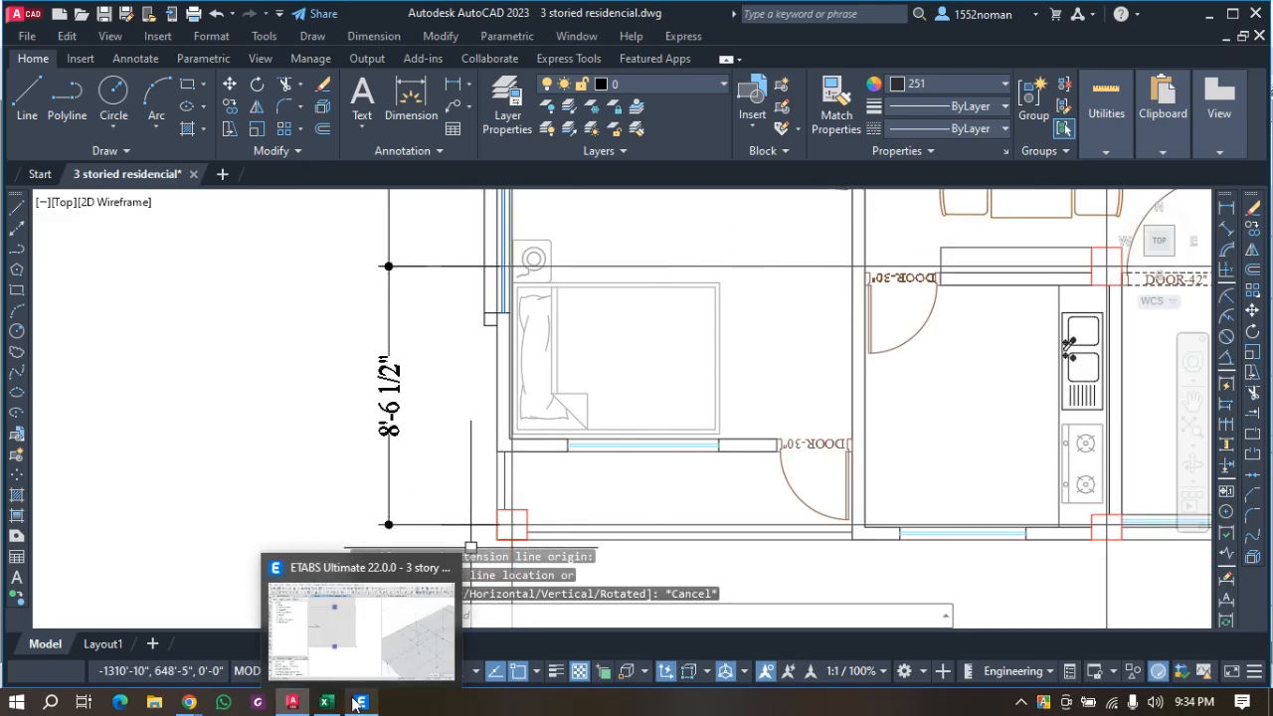
Switch to ETABS and, with a plan offset of 54, draw a frame line parallel to grid 3 between the longer toilet line and grid A.
{"action": "left_click", "coordinate": [365, 622]}
{"action": "scroll", "coordinate": [656, 423], "scroll_direction": "down", "scroll_amount": 4}
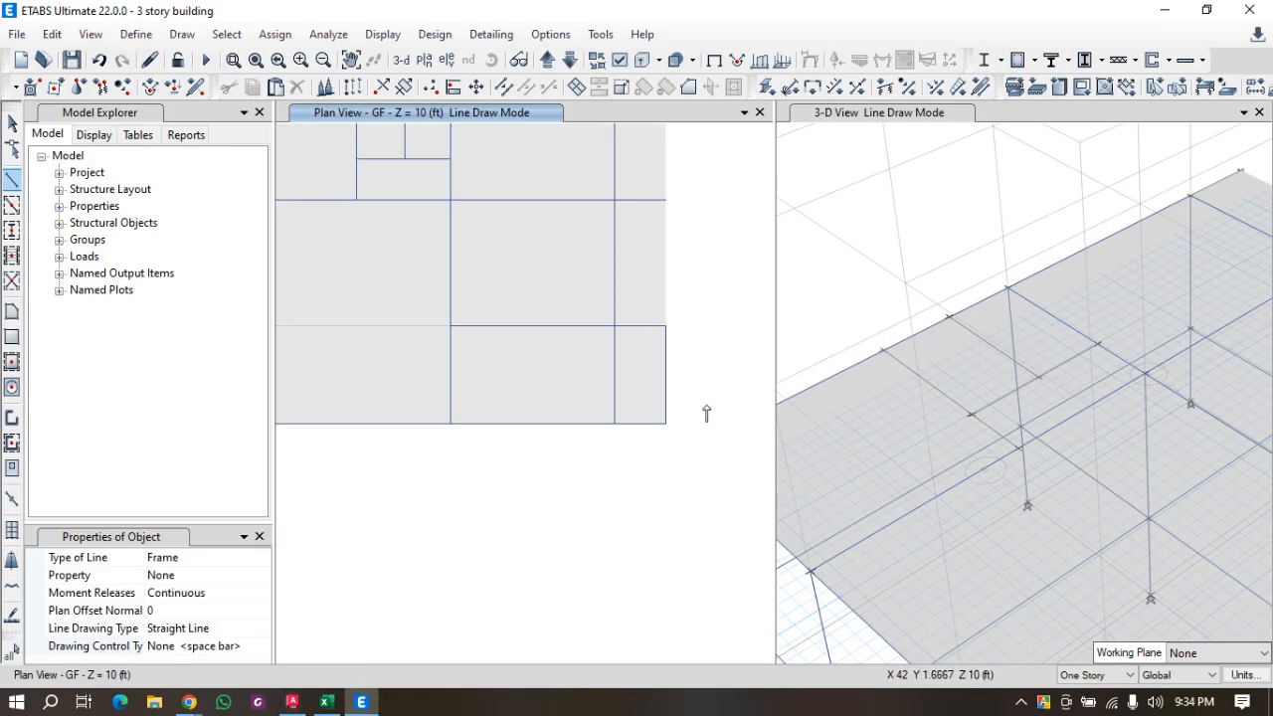
{"action": "scroll", "coordinate": [490, 370], "scroll_direction": "up", "scroll_amount": 3}
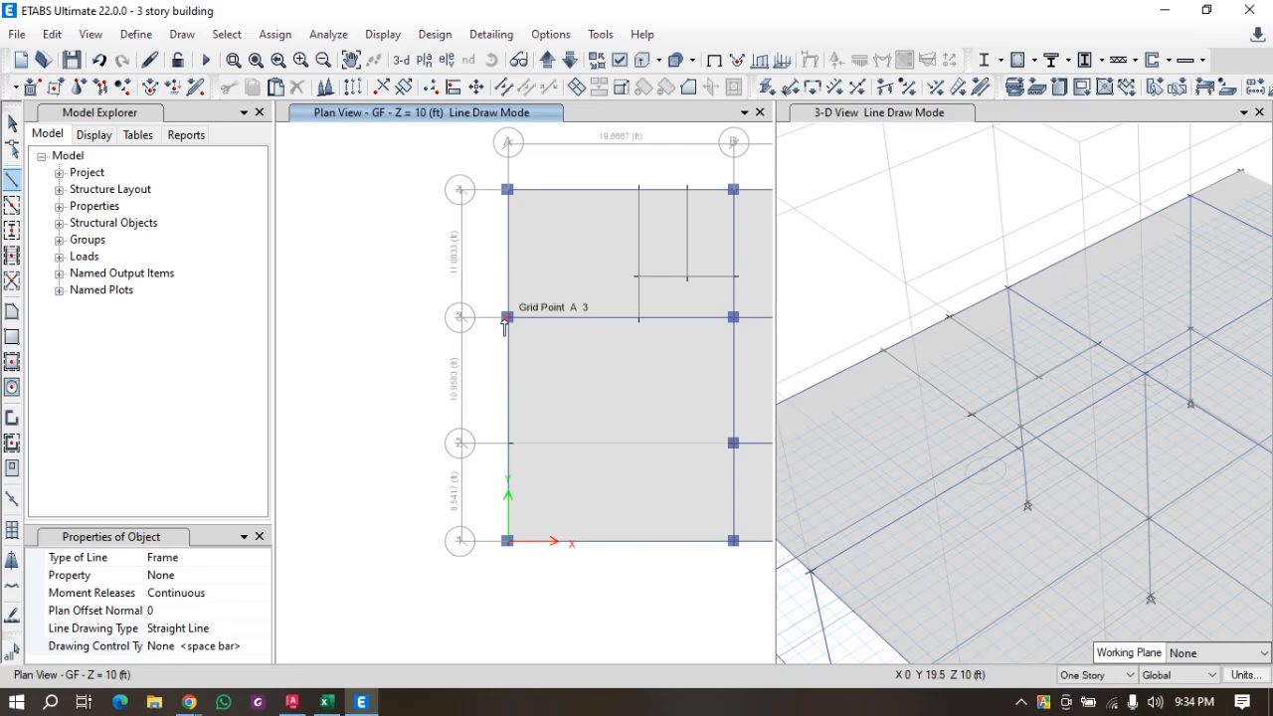
{"action": "left_click", "coordinate": [169, 611]}
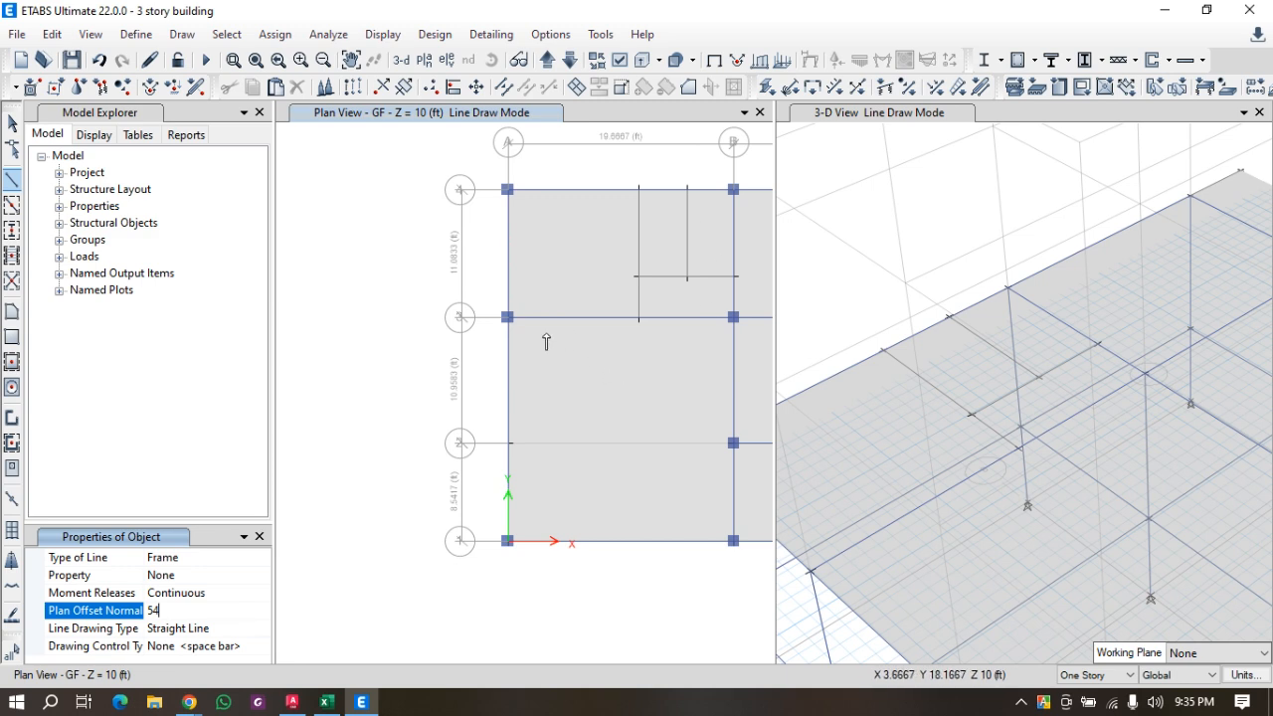
{"action": "left_click", "coordinate": [507, 316]}
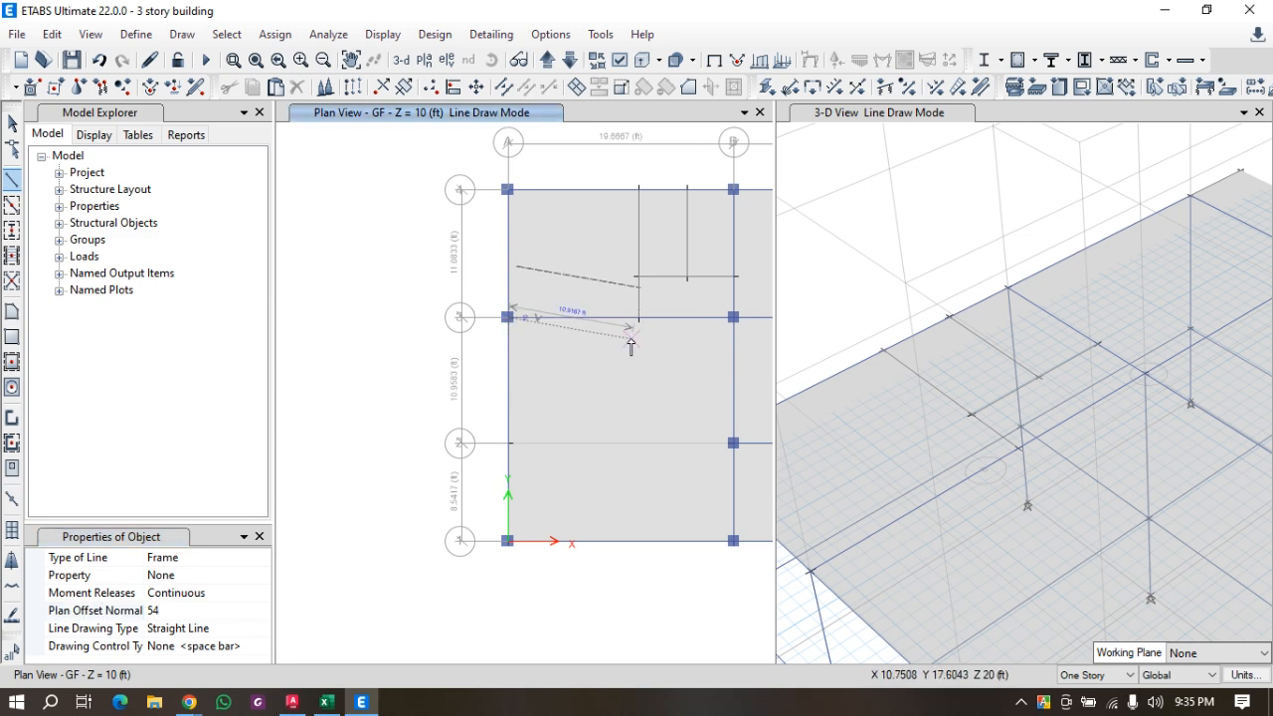
{"action": "key", "text": "Escape"}
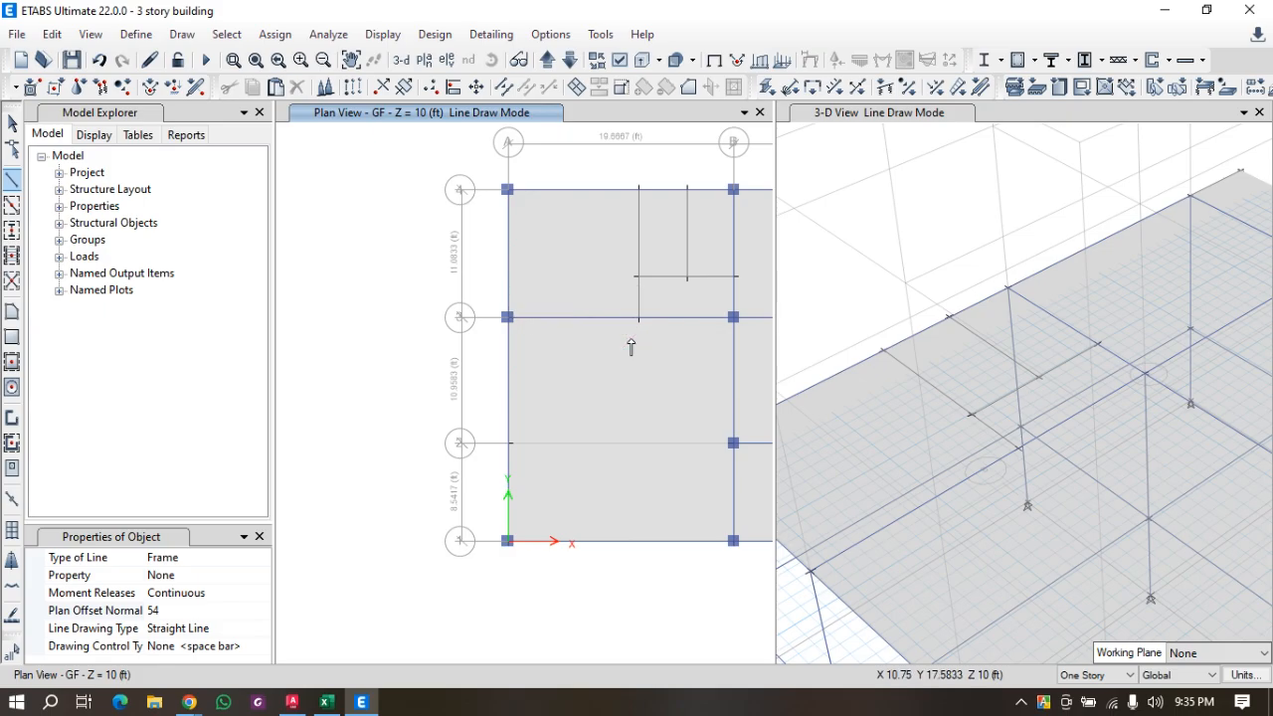
{"action": "left_click", "coordinate": [638, 319]}
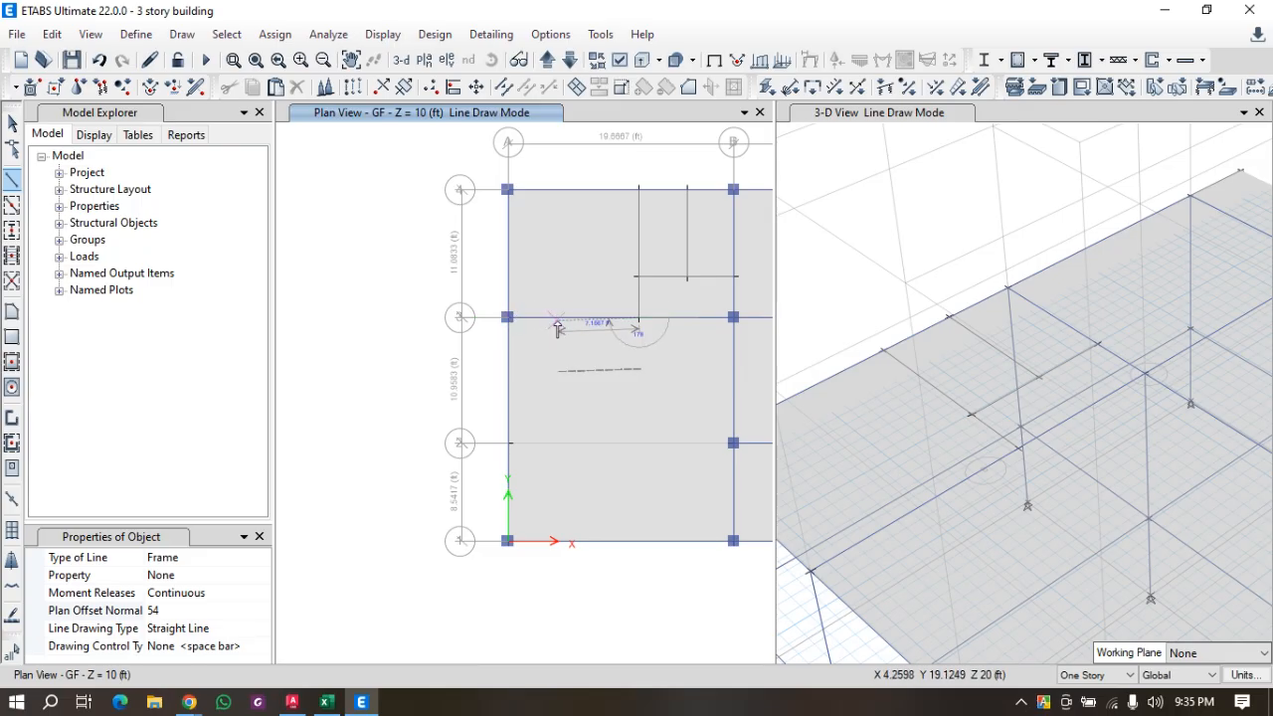
{"action": "left_click", "coordinate": [508, 316]}
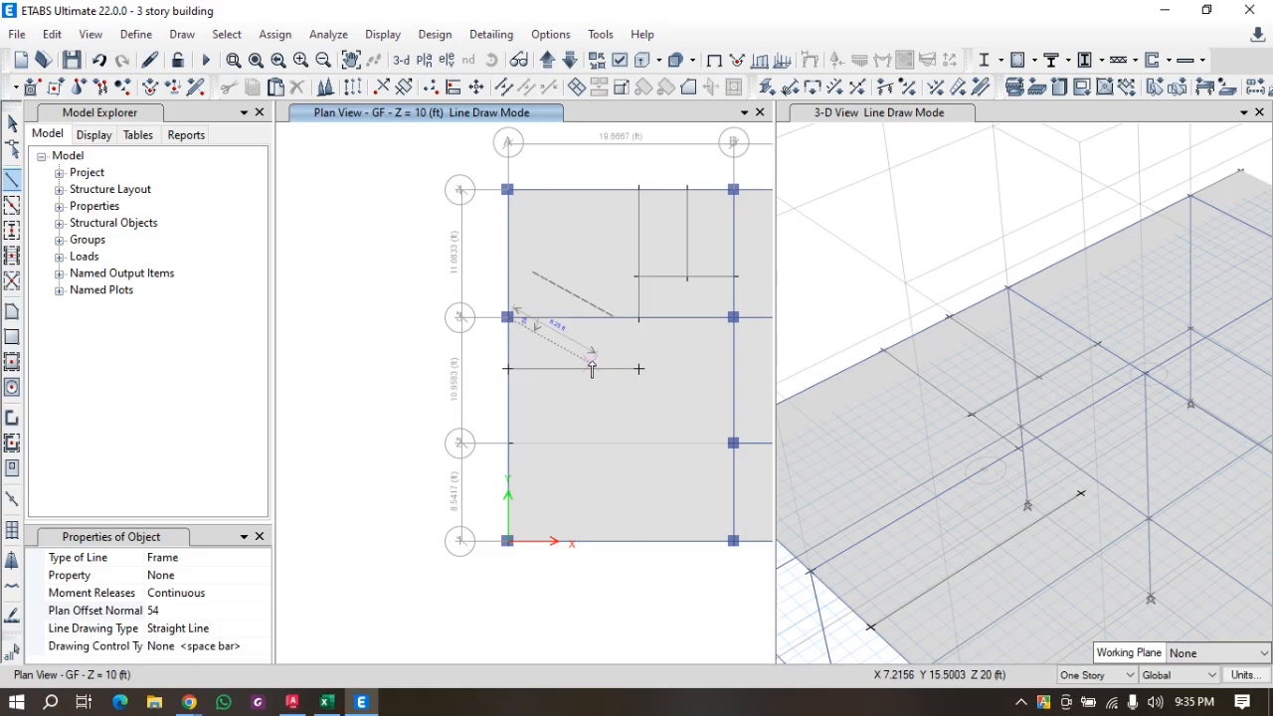
{"action": "right_click", "coordinate": [603, 298]}
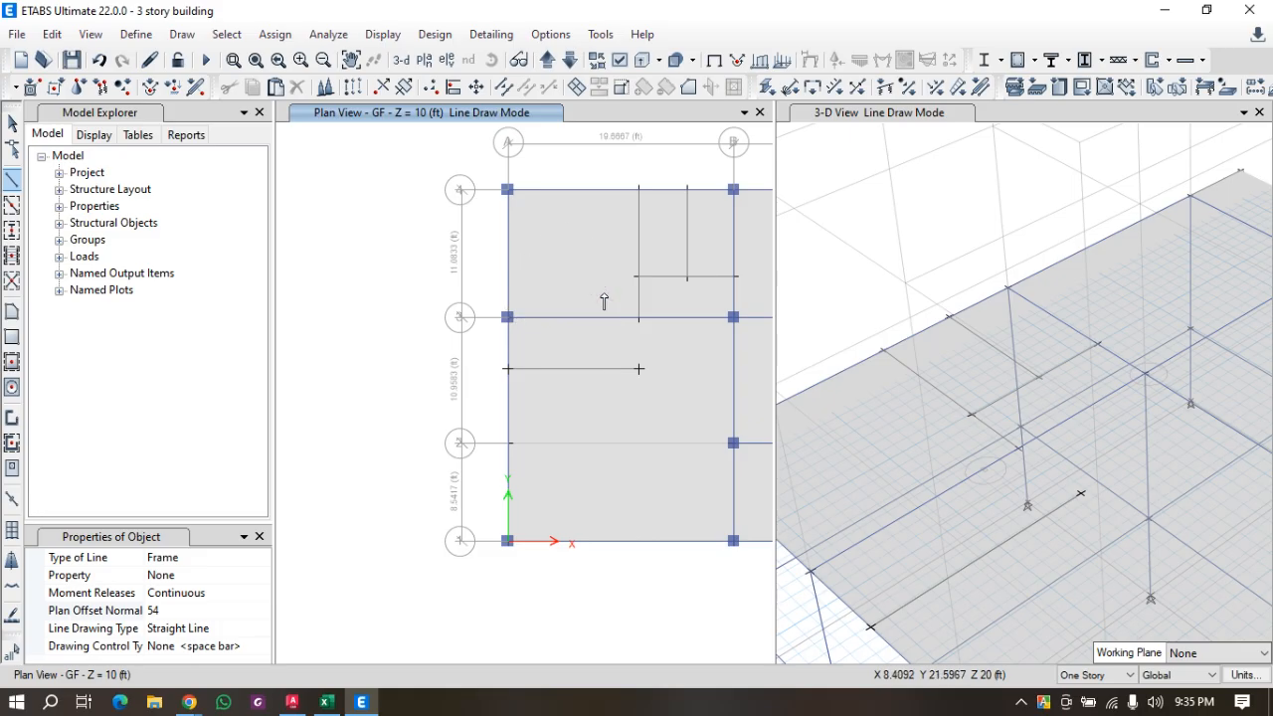
Reset the plan offset to 0 and draw a perpendicular frame line from the passage wall line's free end to grid 1.
{"action": "left_click", "coordinate": [638, 369]}
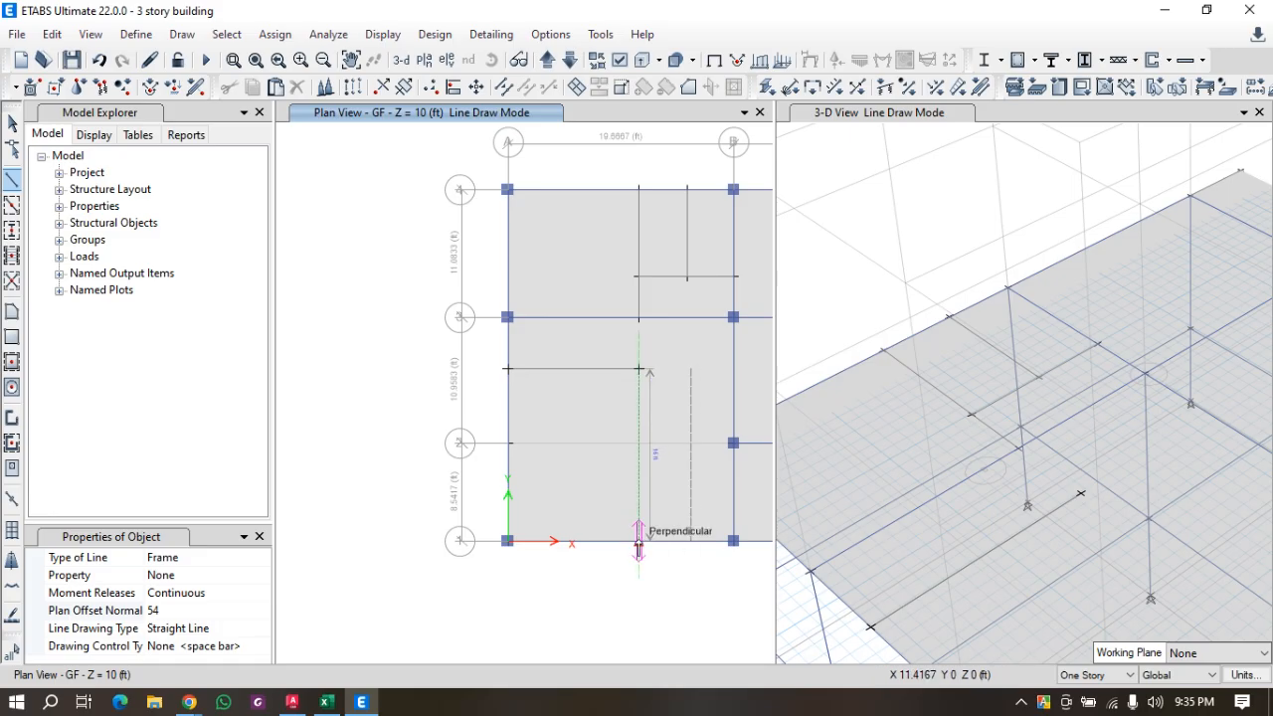
{"action": "right_click", "coordinate": [582, 509]}
{"action": "left_click", "coordinate": [165, 609]}
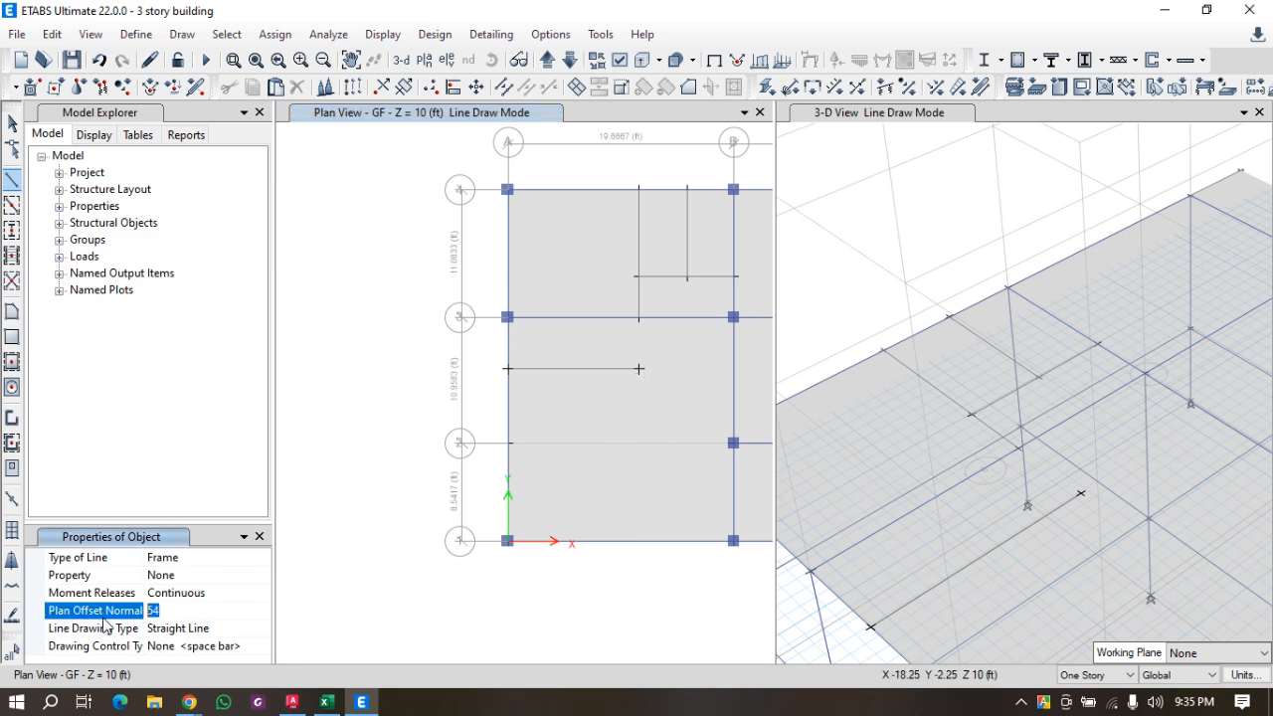
{"action": "type", "text": "0"}
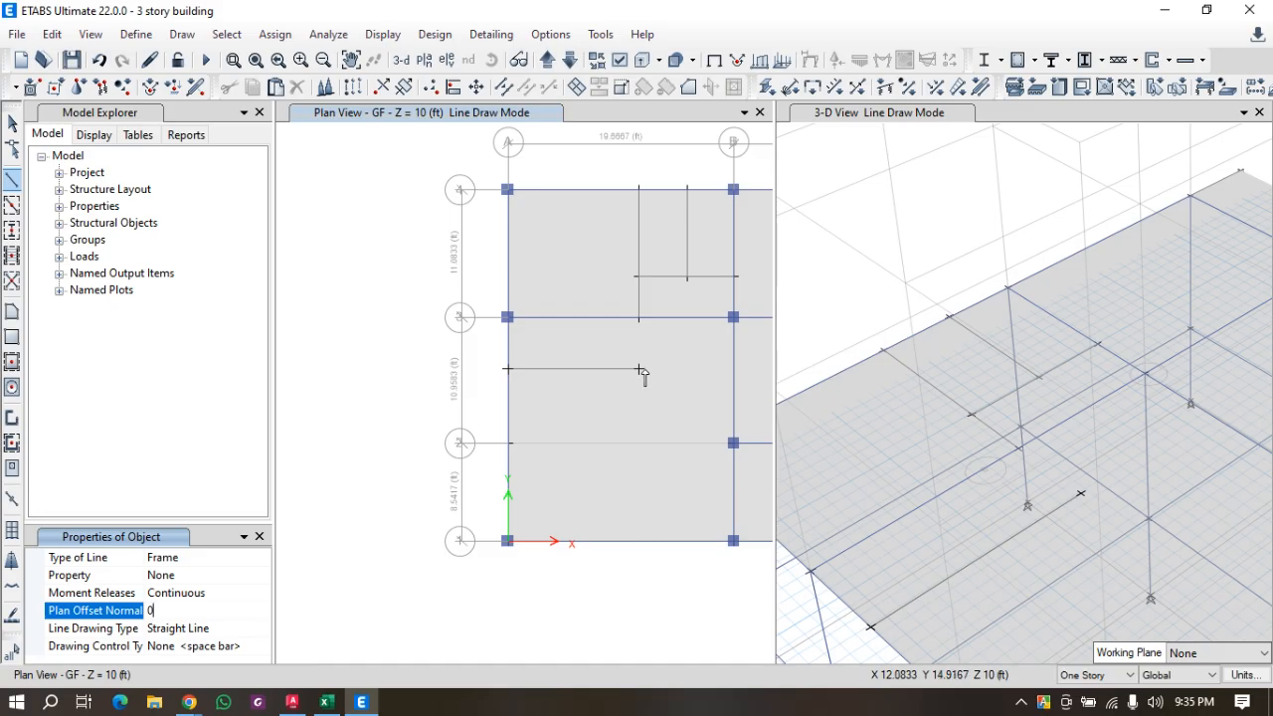
{"action": "left_click", "coordinate": [639, 369]}
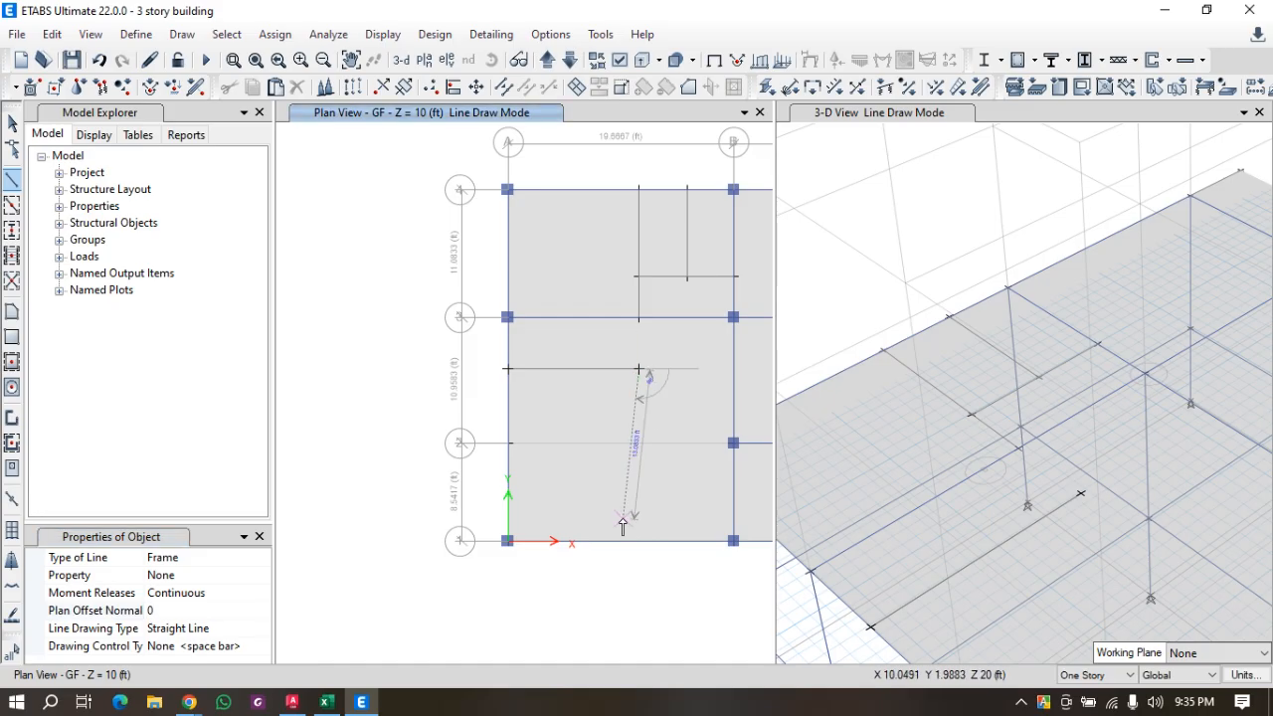
{"action": "left_click", "coordinate": [638, 550]}
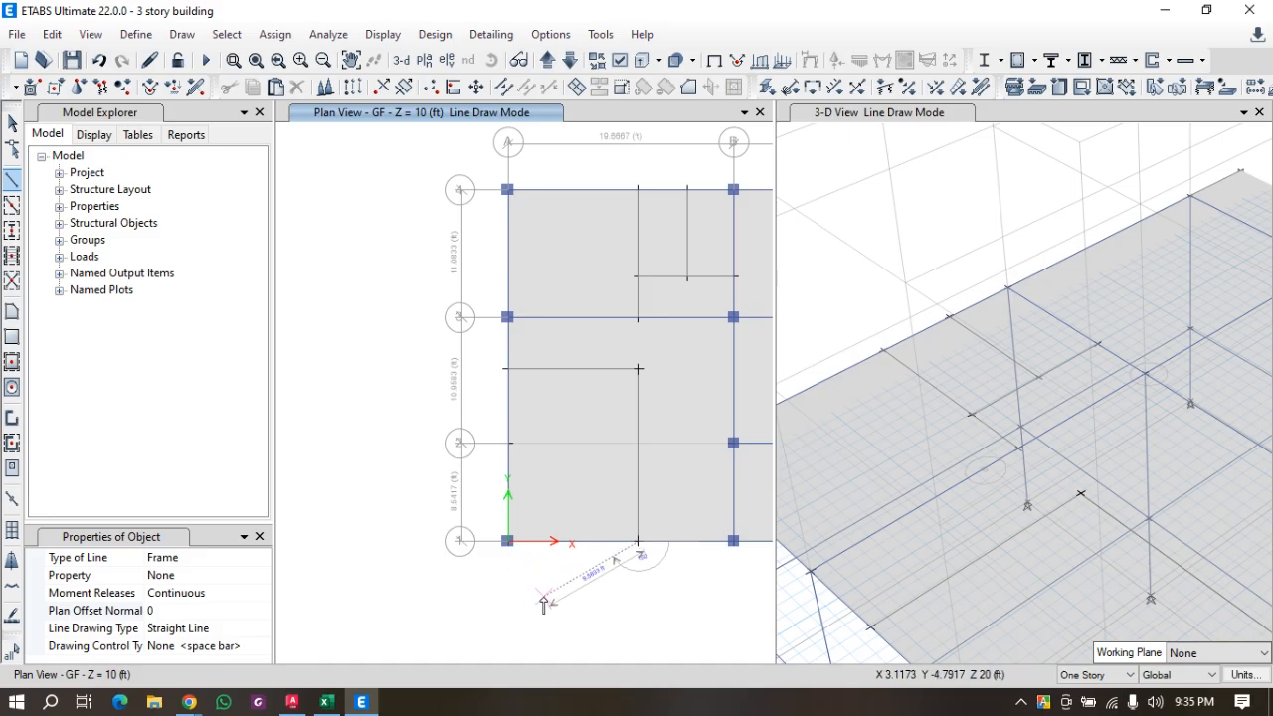
{"action": "right_click", "coordinate": [543, 605]}
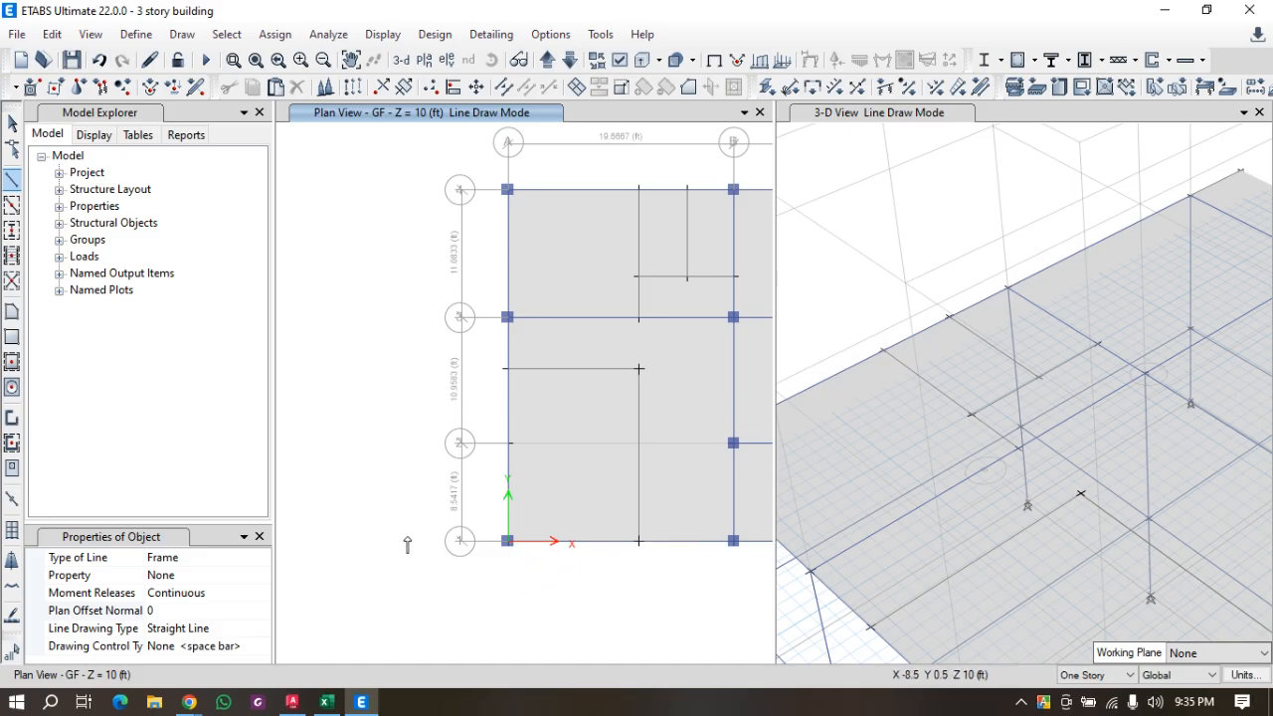
Draw a straight frame line with no property from column A-1 to the joint 11.4167 ft along grid 1, using a plan offset of 30.
{"action": "left_click", "coordinate": [159, 615]}
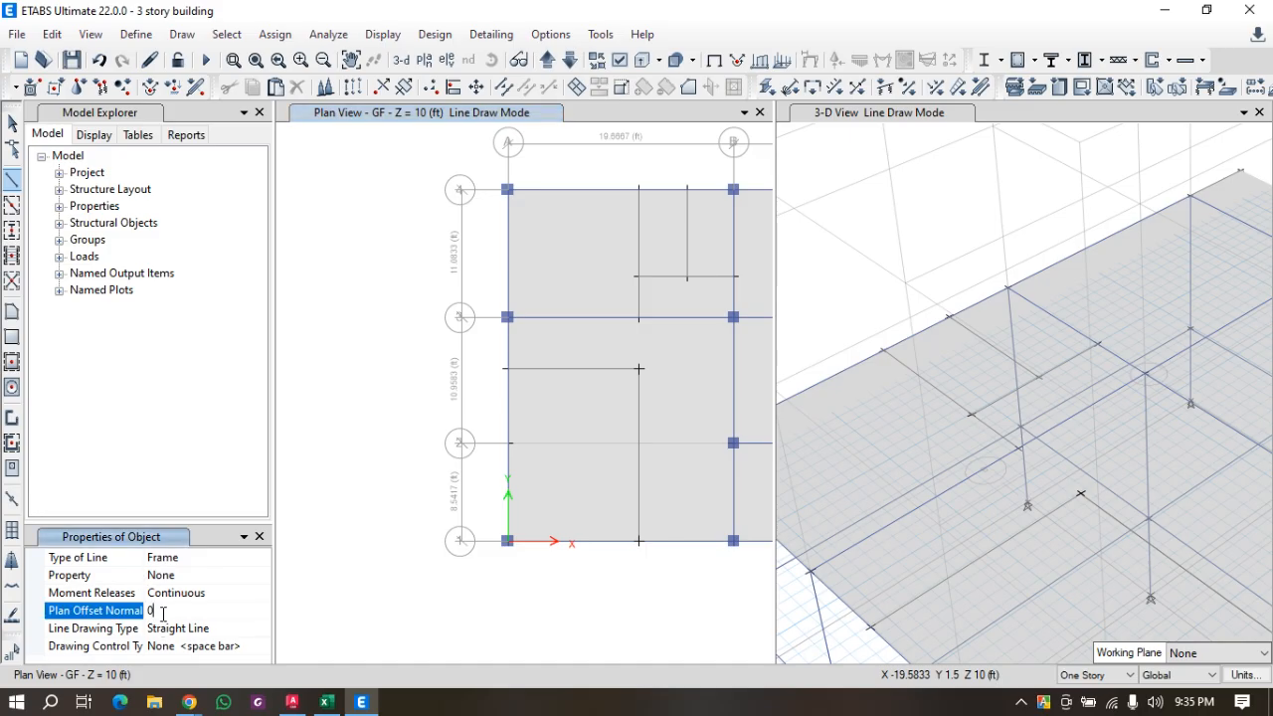
{"action": "type", "text": "2"}
{"action": "type", "text": "0"}
{"action": "left_click", "coordinate": [508, 542]}
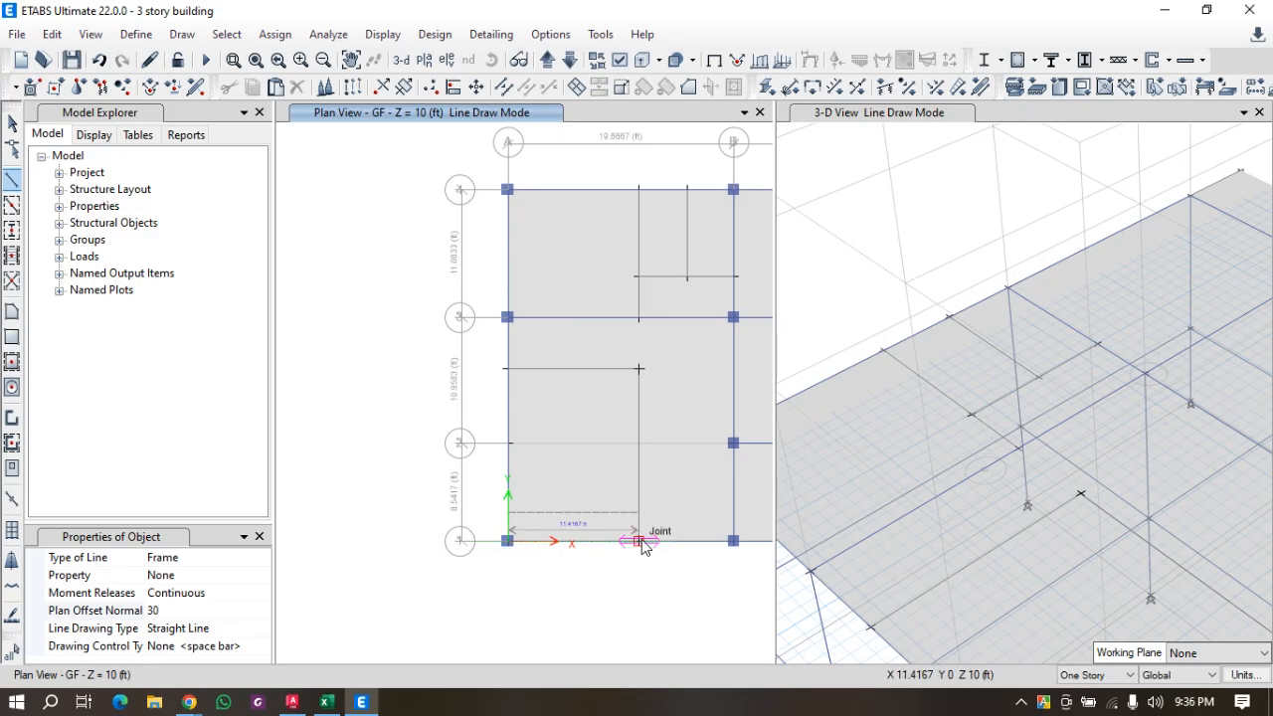
{"action": "left_click", "coordinate": [639, 541]}
{"action": "right_click", "coordinate": [547, 565]}
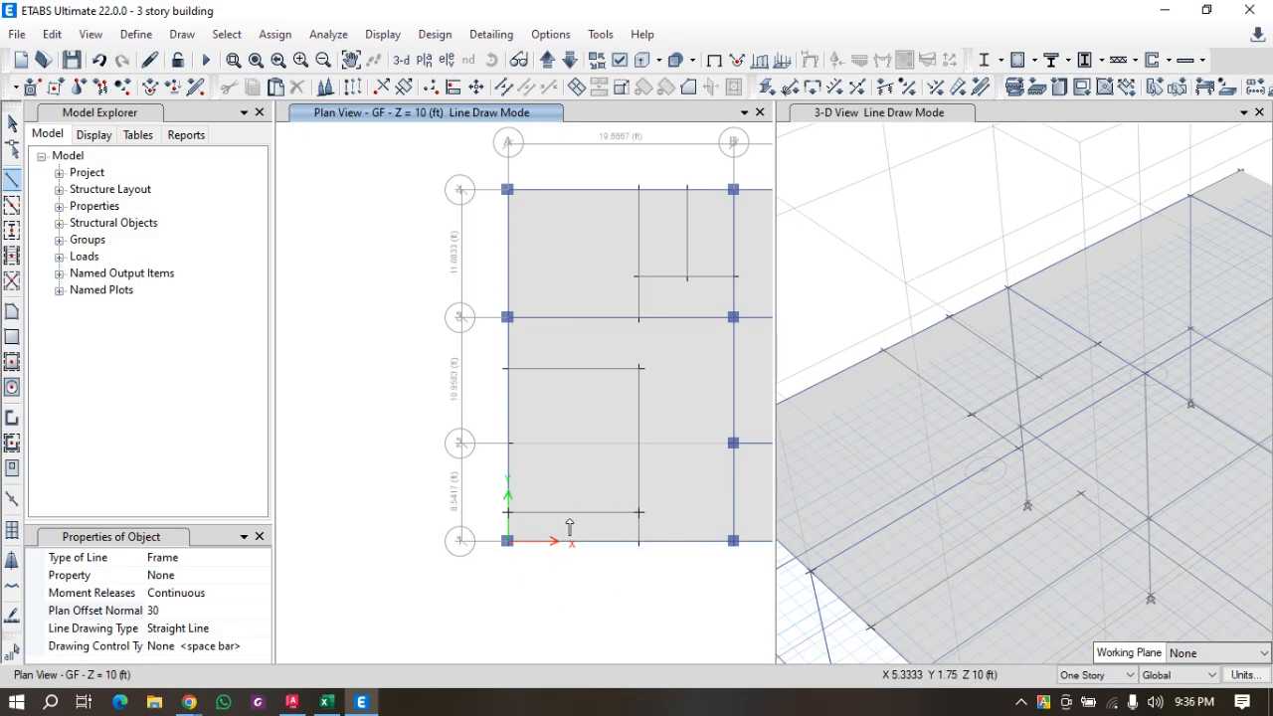
Switch to the AutoCAD drawing and examine the wall layout around the lower bedroom, kitchen and dining area.
{"action": "scroll", "coordinate": [511, 450], "scroll_direction": "down", "scroll_amount": 3}
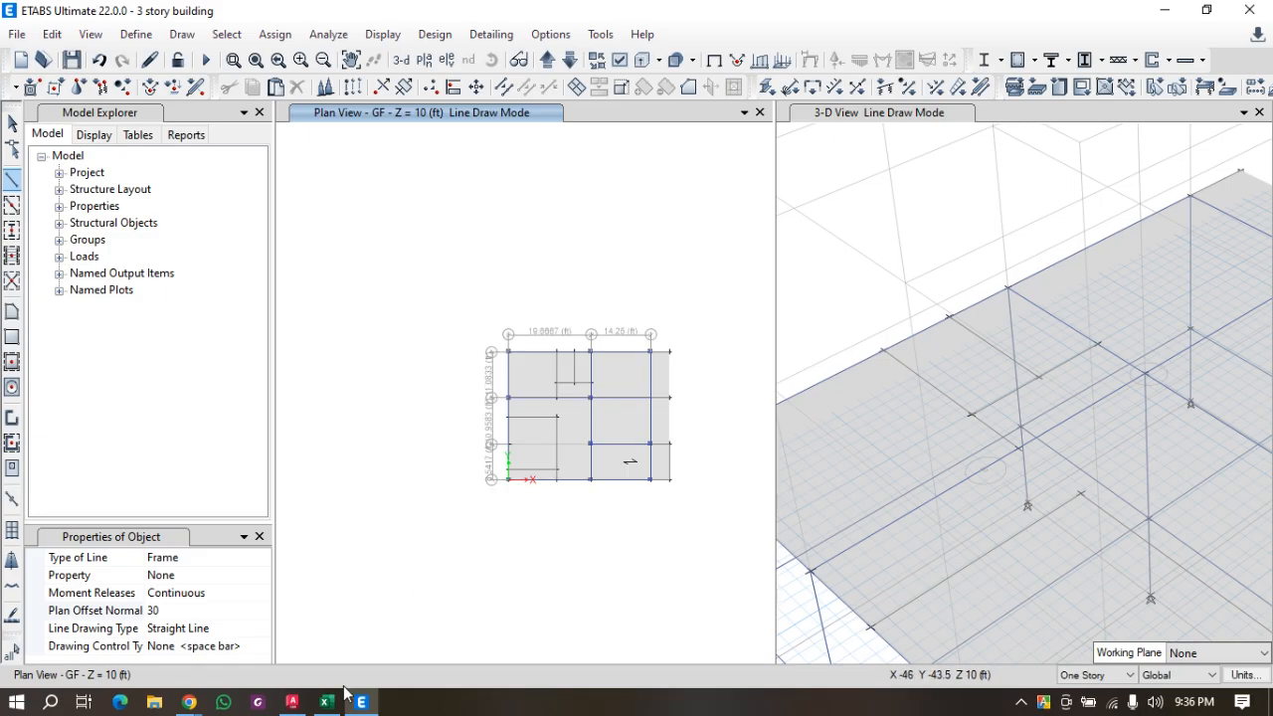
{"action": "left_click", "coordinate": [293, 702]}
{"action": "scroll", "coordinate": [505, 533], "scroll_direction": "down", "scroll_amount": 4}
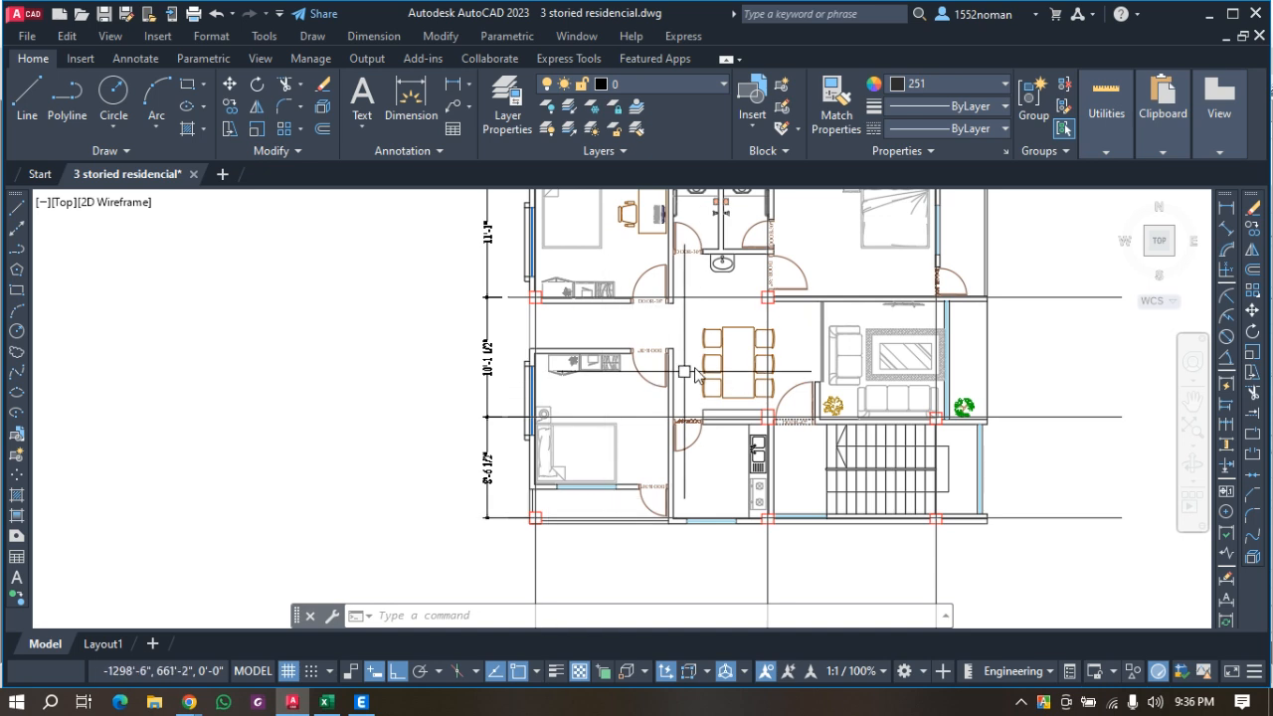
{"action": "scroll", "coordinate": [712, 443], "scroll_direction": "up", "scroll_amount": 2}
{"action": "scroll", "coordinate": [713, 443], "scroll_direction": "up", "scroll_amount": 2}
{"action": "scroll", "coordinate": [712, 441], "scroll_direction": "down", "scroll_amount": 2}
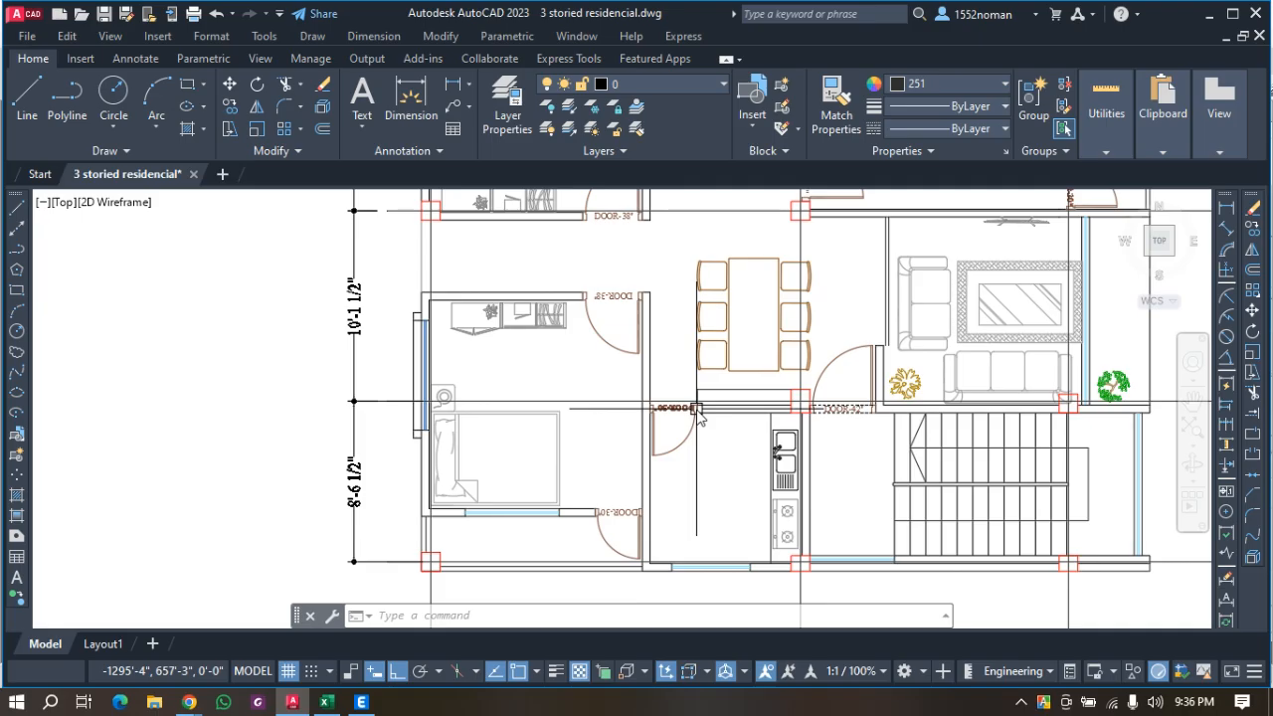
{"action": "scroll", "coordinate": [696, 412], "scroll_direction": "down", "scroll_amount": 2}
{"action": "scroll", "coordinate": [741, 400], "scroll_direction": "up", "scroll_amount": 2}
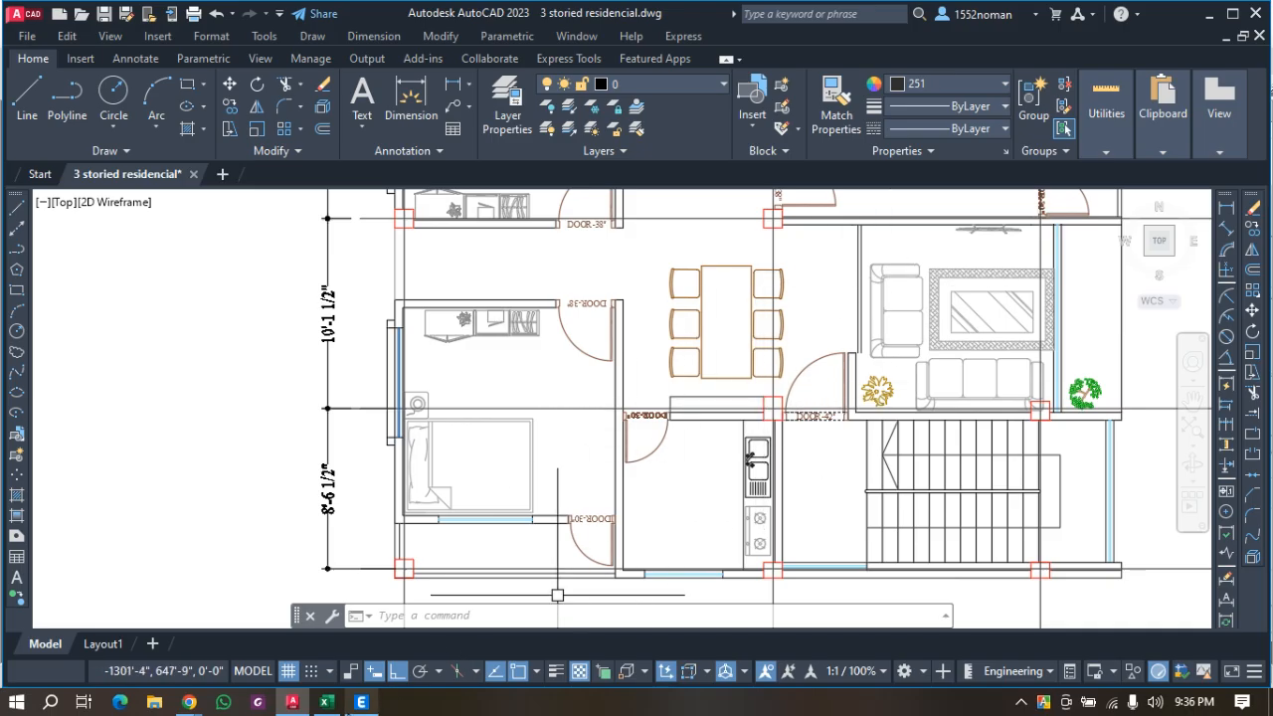
Return to ETABS and draw a line with zero plan offset along grid 2 from column B-2 to the interior wall line, 8.25 ft away.
{"action": "left_click", "coordinate": [361, 702]}
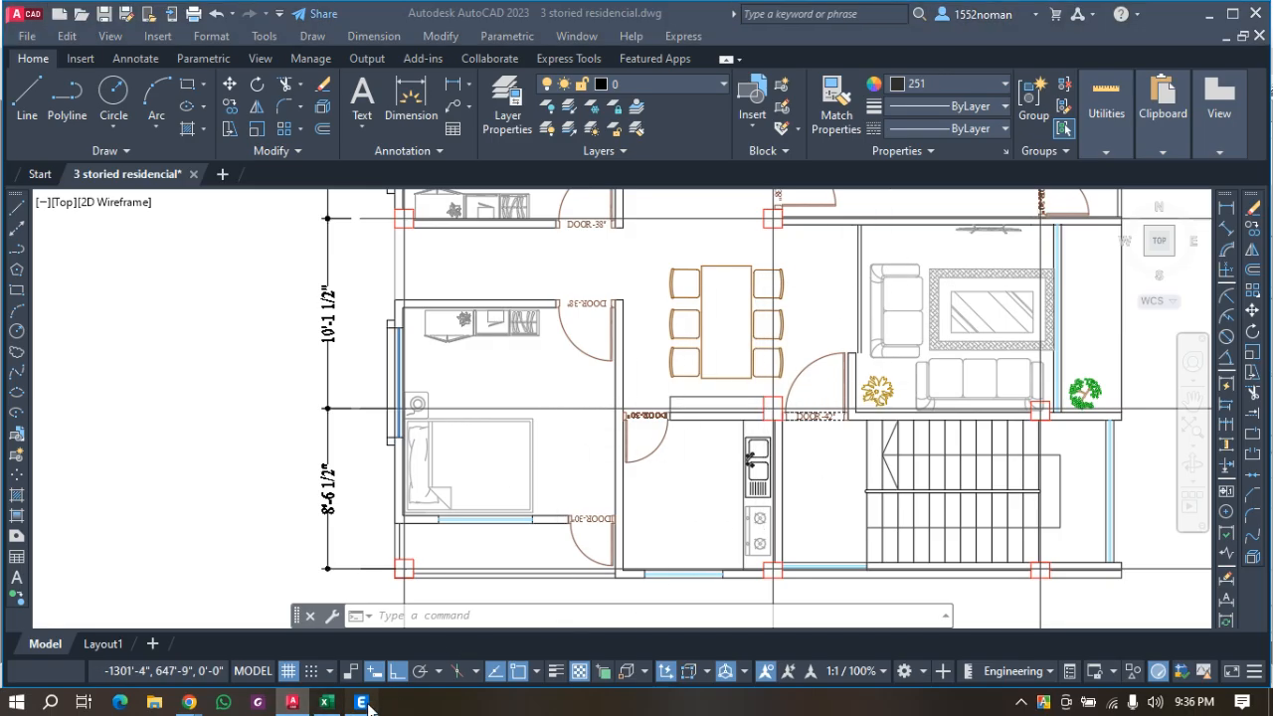
{"action": "scroll", "coordinate": [591, 445], "scroll_direction": "up", "scroll_amount": 5}
{"action": "scroll", "coordinate": [577, 442], "scroll_direction": "down", "scroll_amount": 2}
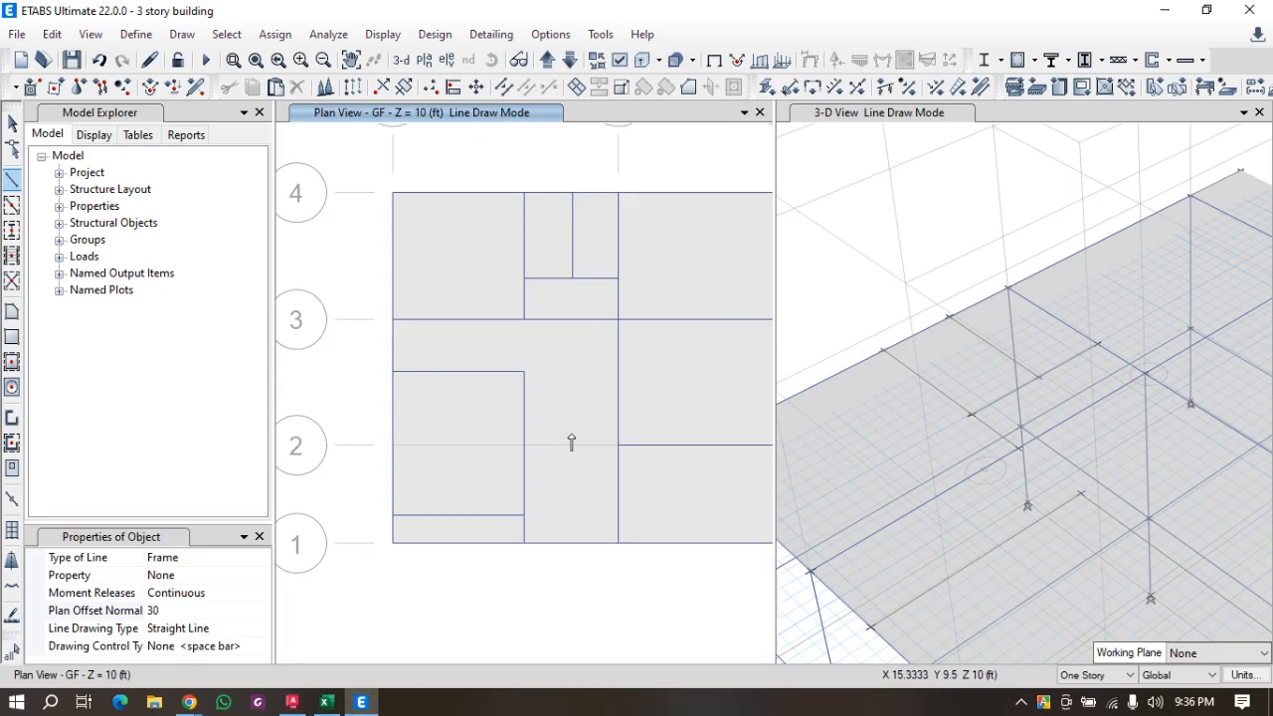
{"action": "left_click", "coordinate": [199, 612]}
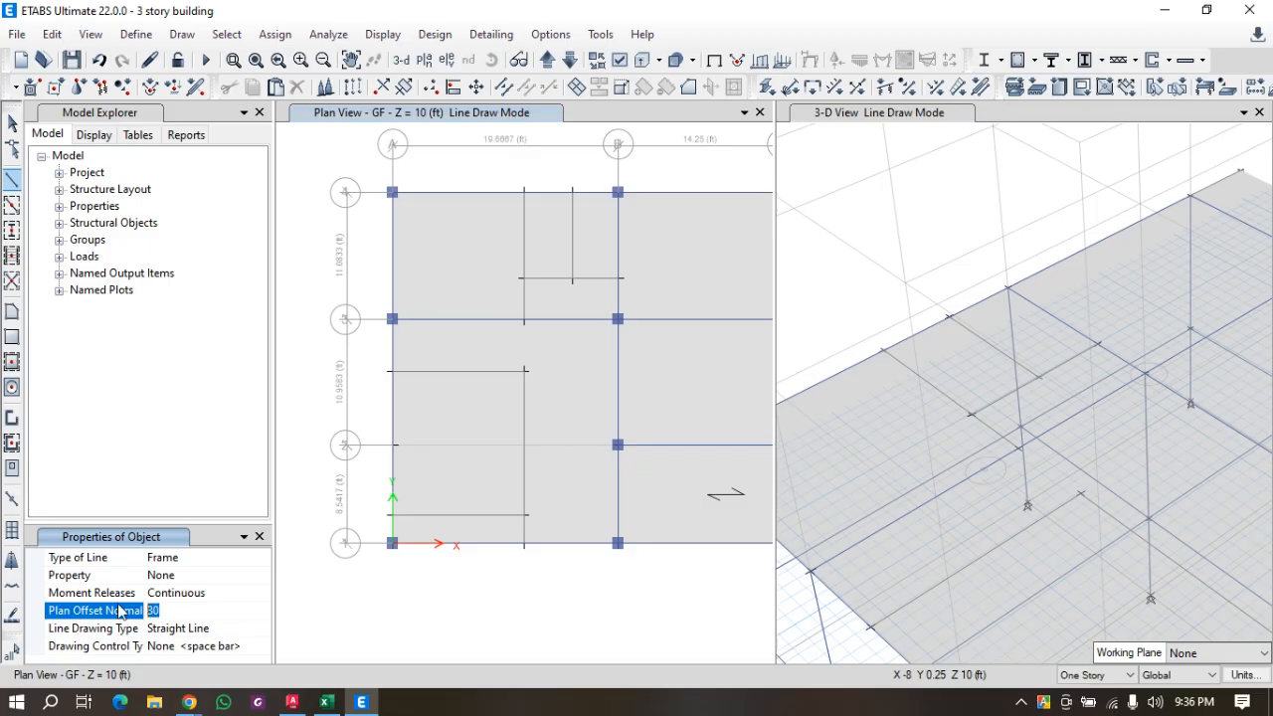
{"action": "left_click", "coordinate": [616, 445]}
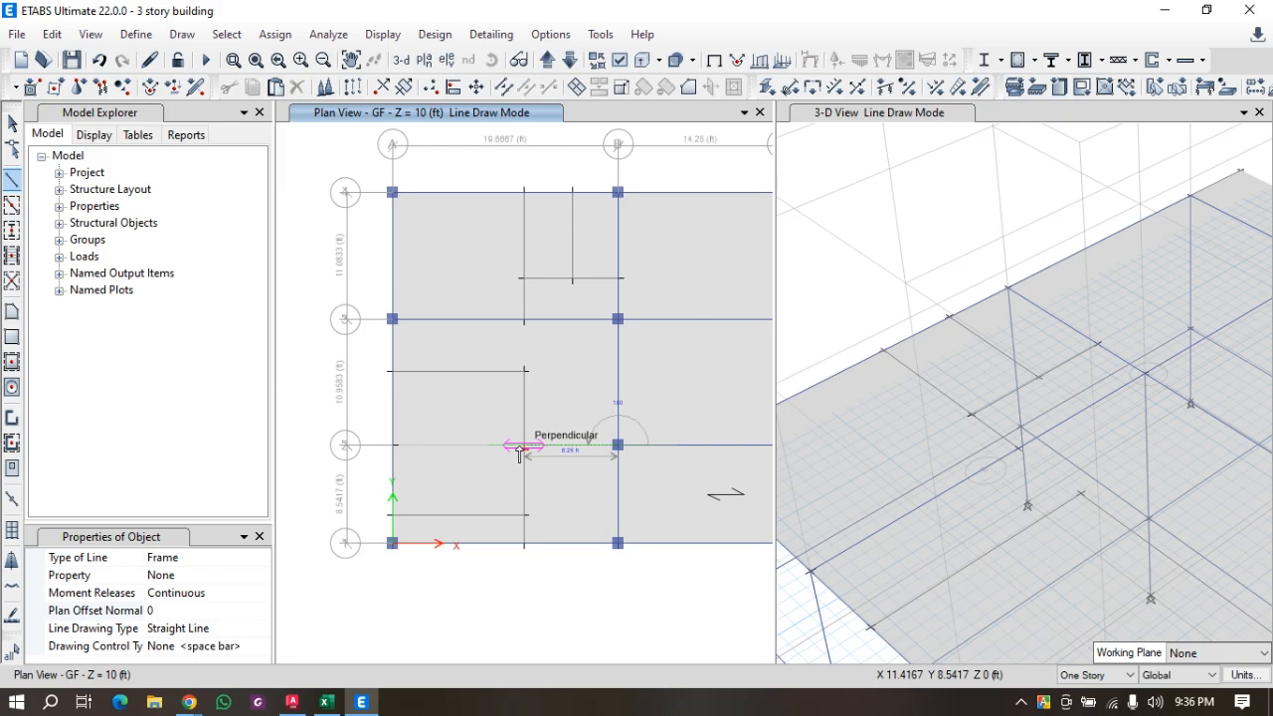
{"action": "left_click", "coordinate": [527, 447]}
{"action": "right_click", "coordinate": [445, 453]}
{"action": "scroll", "coordinate": [910, 370], "scroll_direction": "down", "scroll_amount": 4}
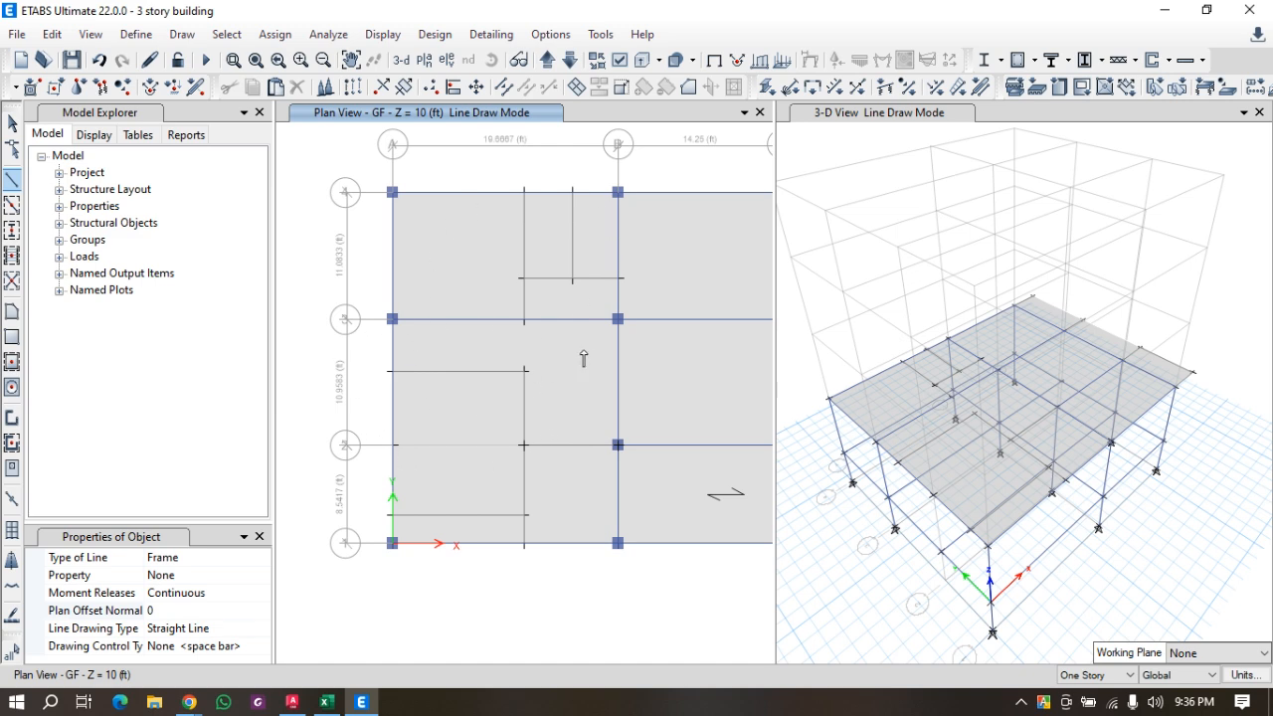
{"action": "scroll", "coordinate": [589, 358], "scroll_direction": "down", "scroll_amount": 2}
{"action": "scroll", "coordinate": [502, 388], "scroll_direction": "up", "scroll_amount": 4}
{"action": "scroll", "coordinate": [513, 398], "scroll_direction": "down", "scroll_amount": 2}
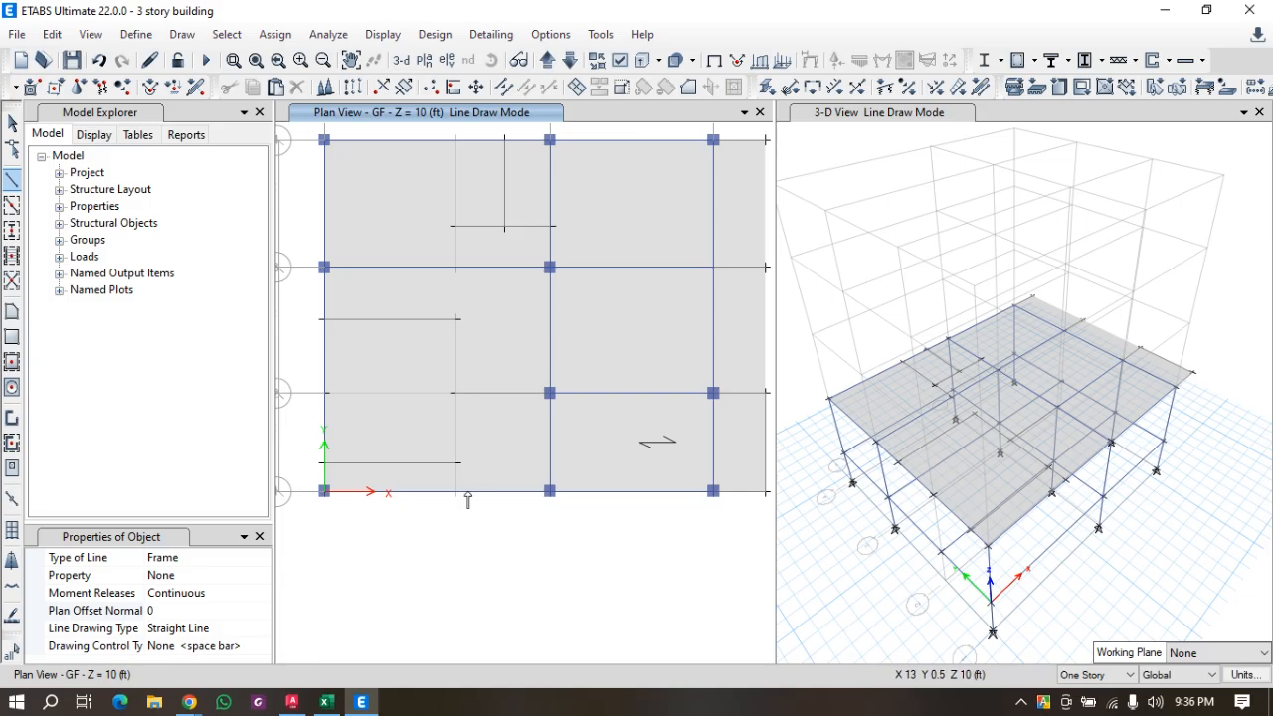
{"action": "left_click", "coordinate": [12, 123]}
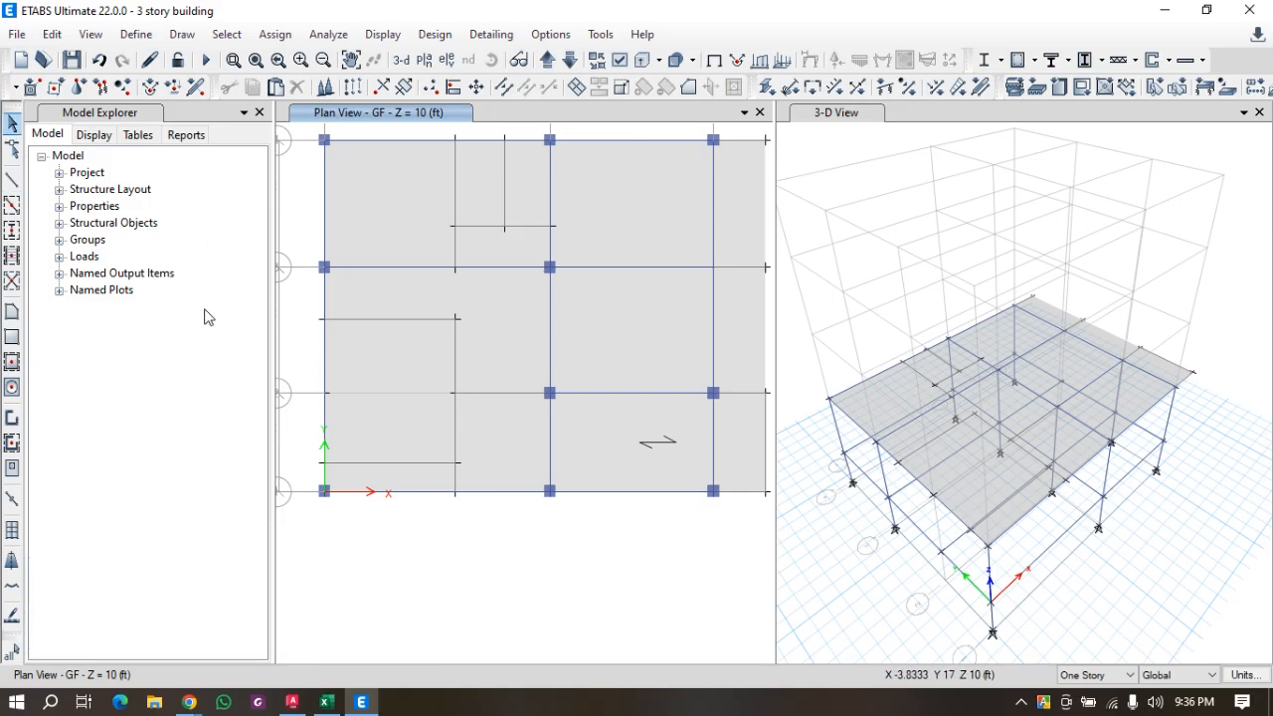
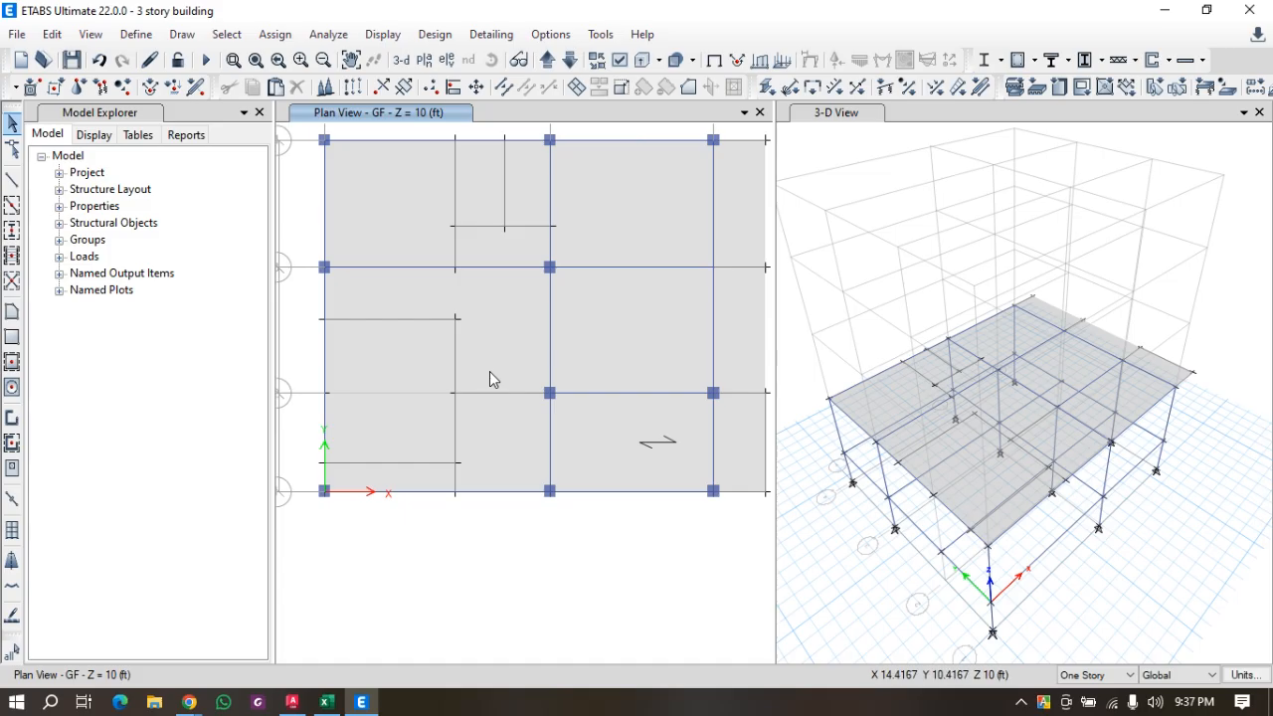
Select the five ground-floor slab panels in plan, leaving out the stair-bay slab between grids 1 and 2 beyond grid B.
{"action": "left_click", "coordinate": [401, 248]}
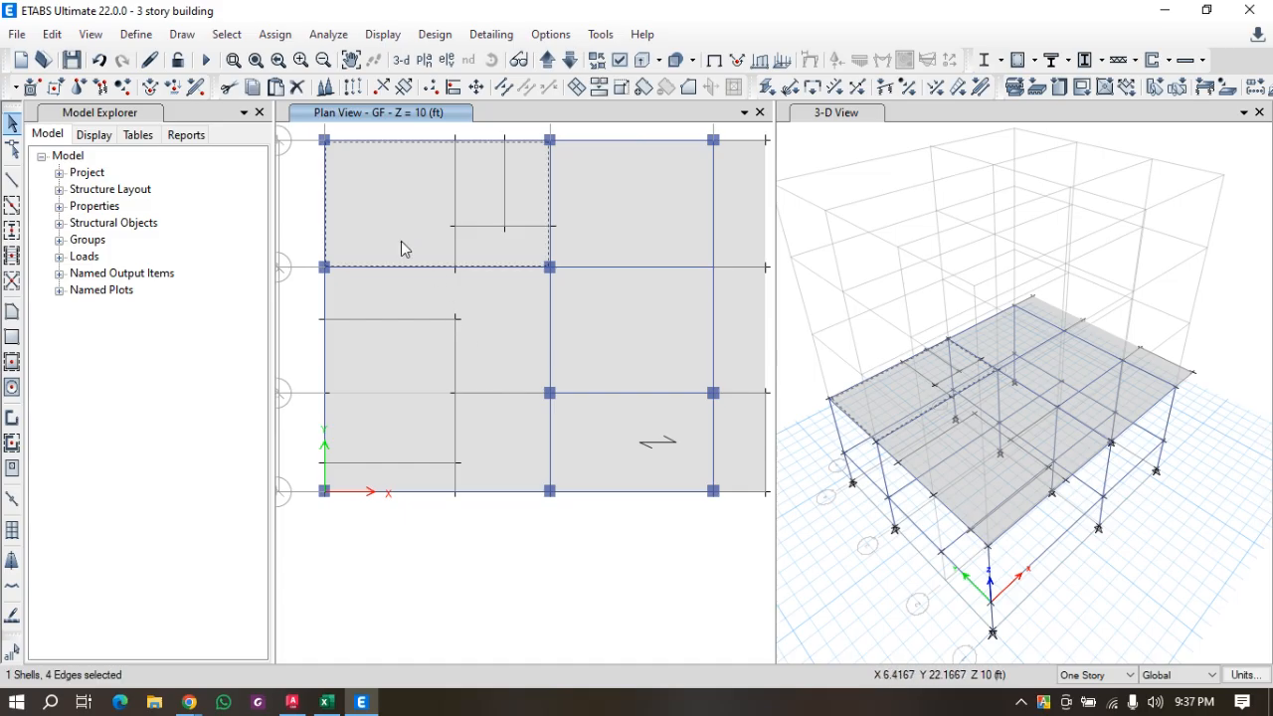
{"action": "left_click", "coordinate": [608, 195]}
{"action": "scroll", "coordinate": [462, 213], "scroll_direction": "down", "scroll_amount": 3}
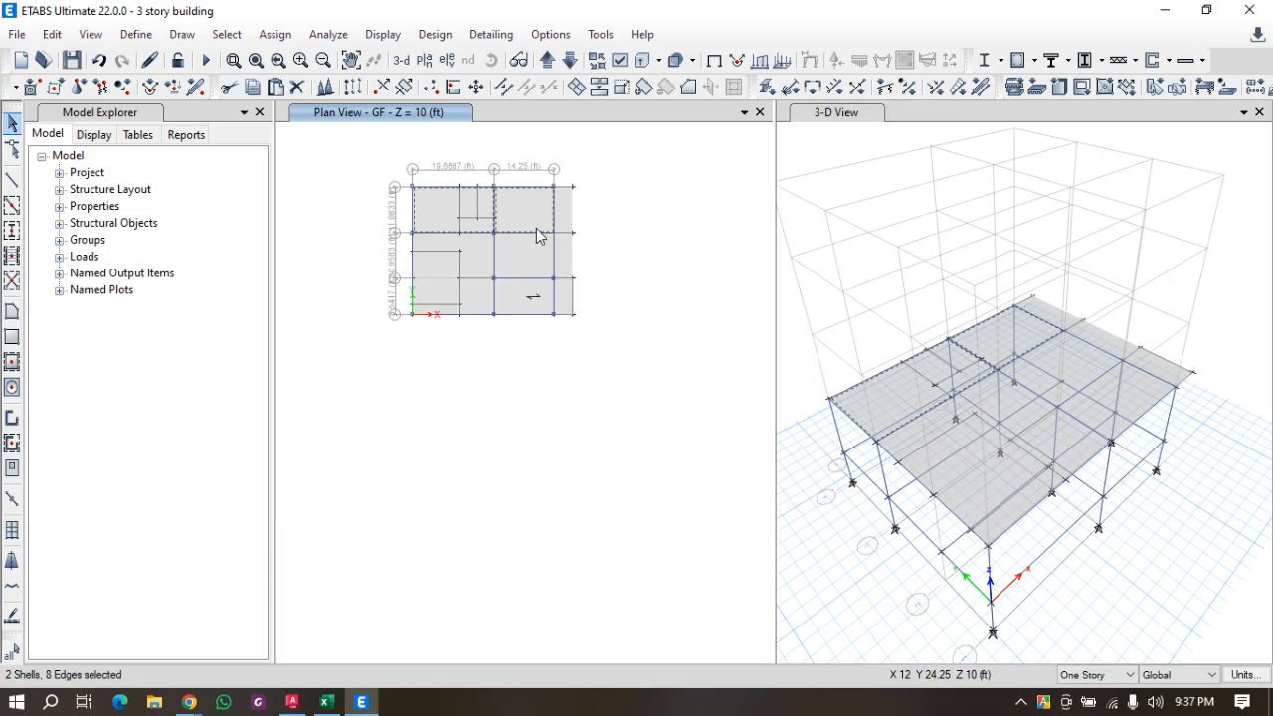
{"action": "scroll", "coordinate": [564, 224], "scroll_direction": "up", "scroll_amount": 3}
{"action": "left_click", "coordinate": [566, 281]}
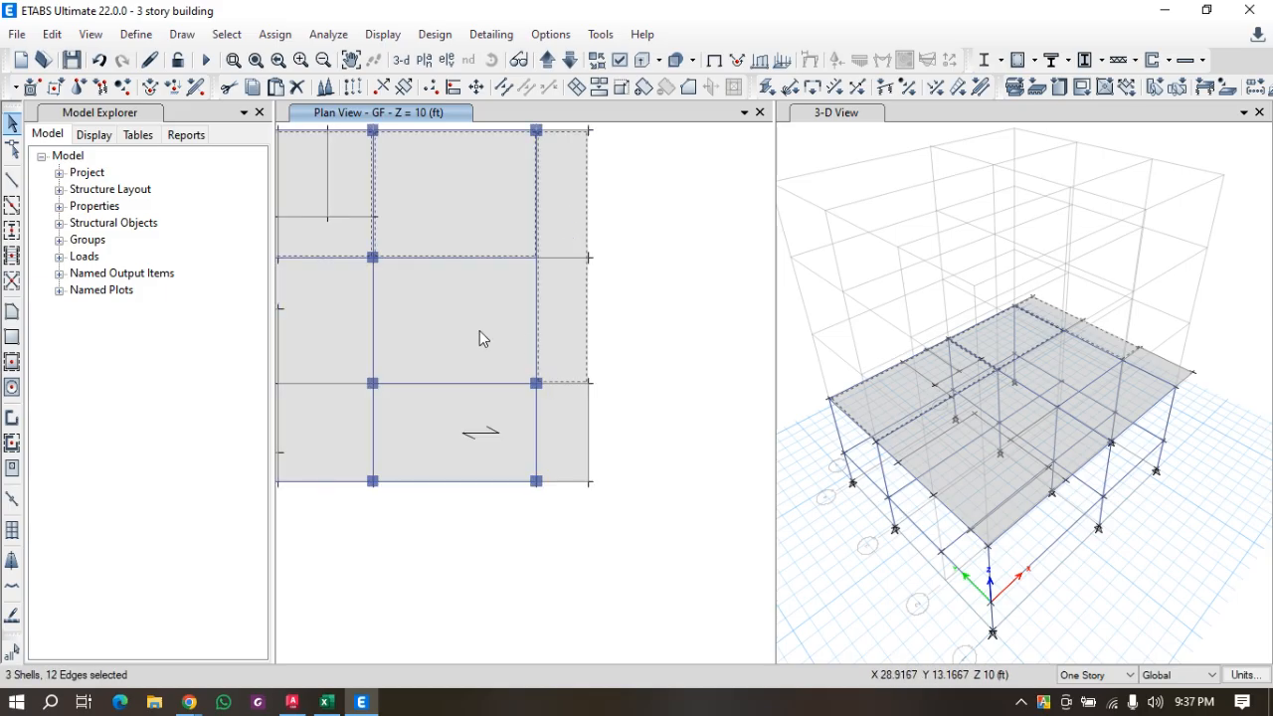
{"action": "left_click", "coordinate": [474, 327]}
{"action": "scroll", "coordinate": [627, 327], "scroll_direction": "down", "scroll_amount": 3}
{"action": "scroll", "coordinate": [520, 330], "scroll_direction": "up", "scroll_amount": 3}
{"action": "left_click", "coordinate": [550, 304]}
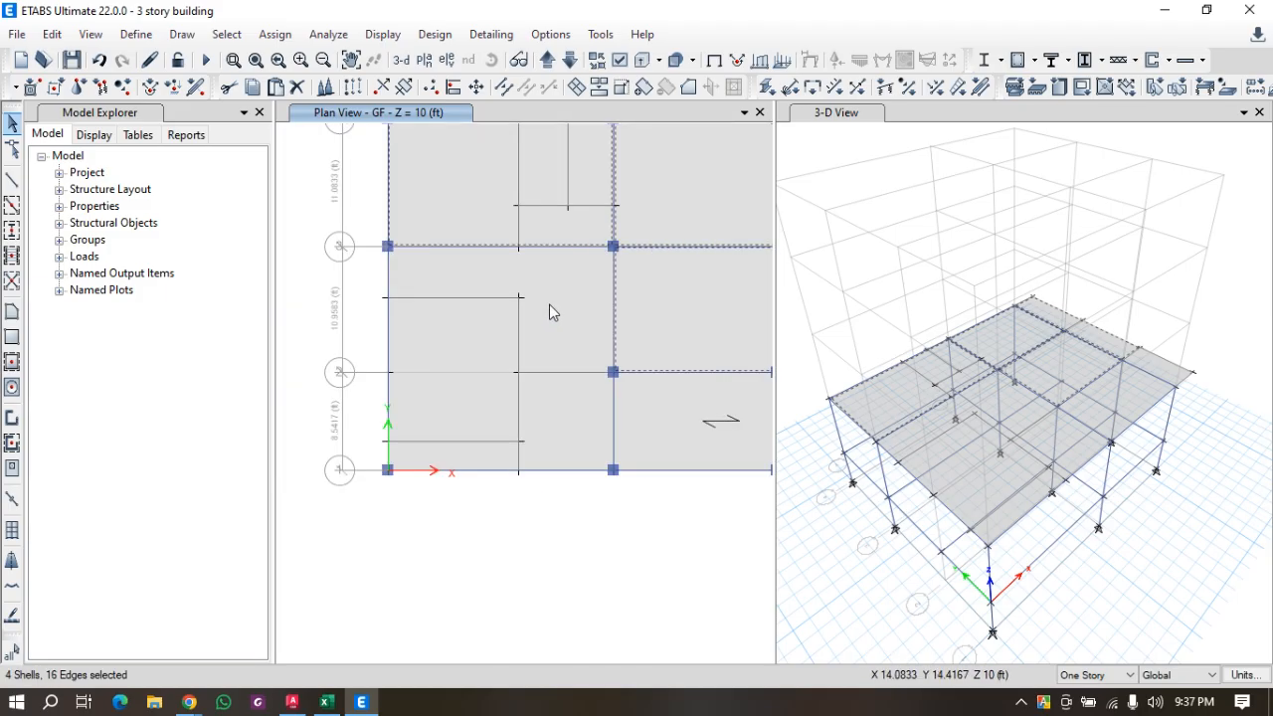
{"action": "scroll", "coordinate": [537, 333], "scroll_direction": "down", "scroll_amount": 3}
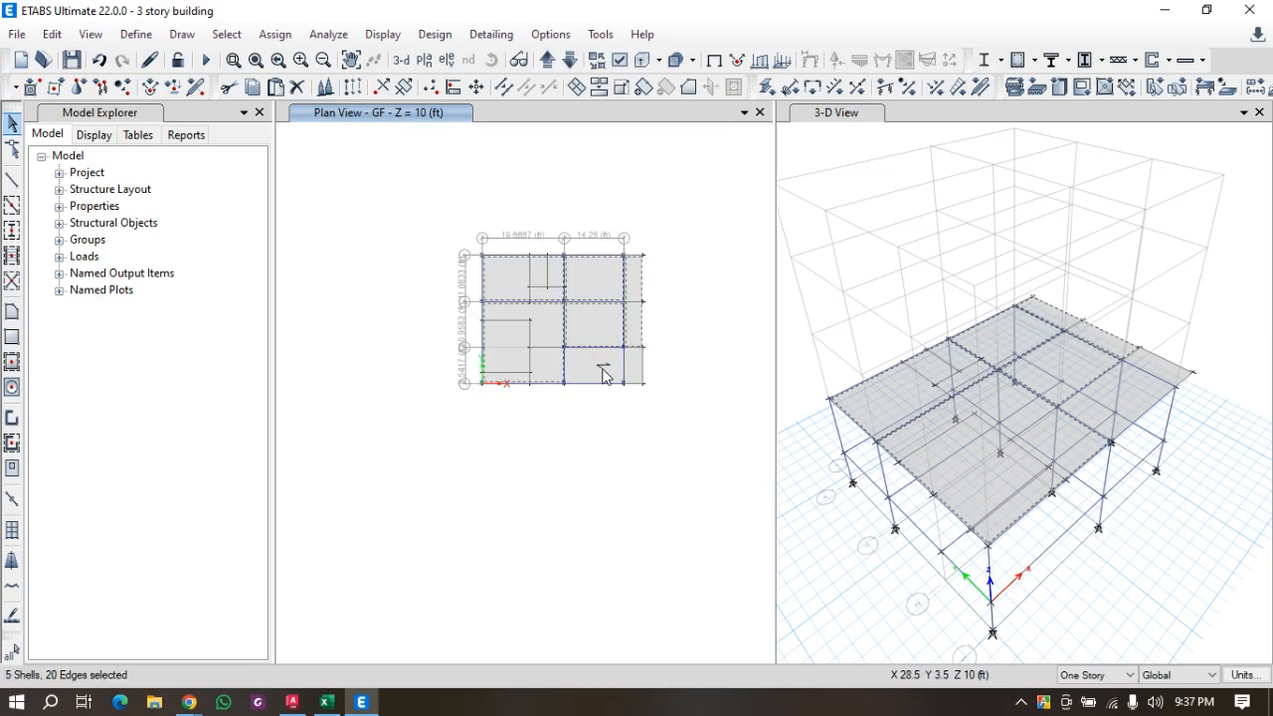
{"action": "scroll", "coordinate": [637, 366], "scroll_direction": "up", "scroll_amount": 3}
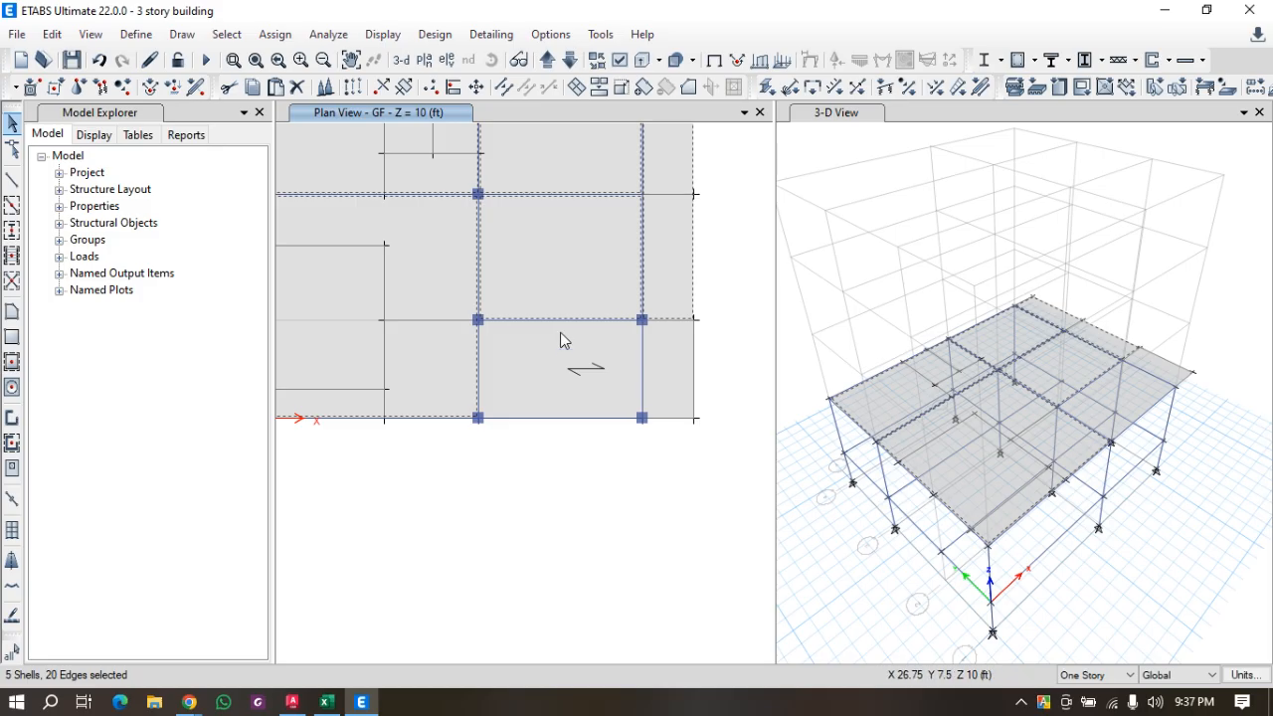
{"action": "scroll", "coordinate": [577, 366], "scroll_direction": "down", "scroll_amount": 3}
{"action": "scroll", "coordinate": [500, 318], "scroll_direction": "up", "scroll_amount": 3}
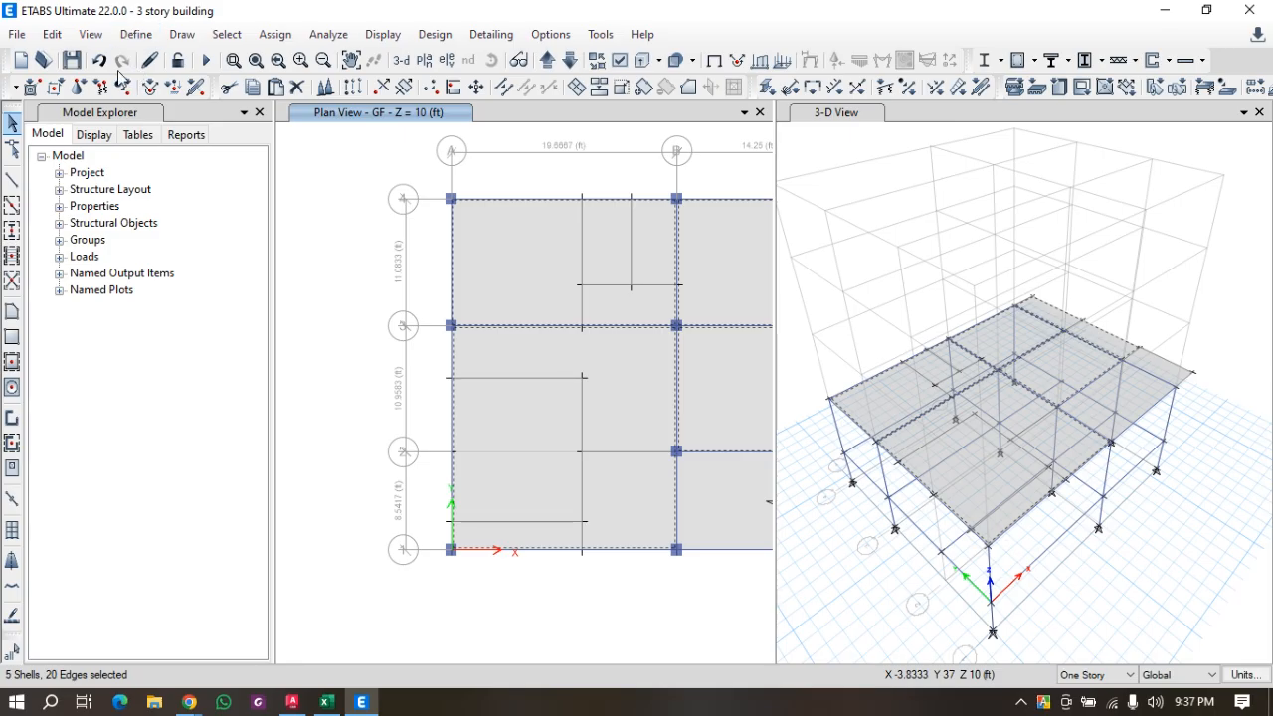
Assign a uniform gravity load of 42 lb/ft² in the Live pattern to the selected slabs, and uncover the plan view.
{"action": "left_click", "coordinate": [275, 34]}
{"action": "mouse_move", "coordinate": [451, 220]}
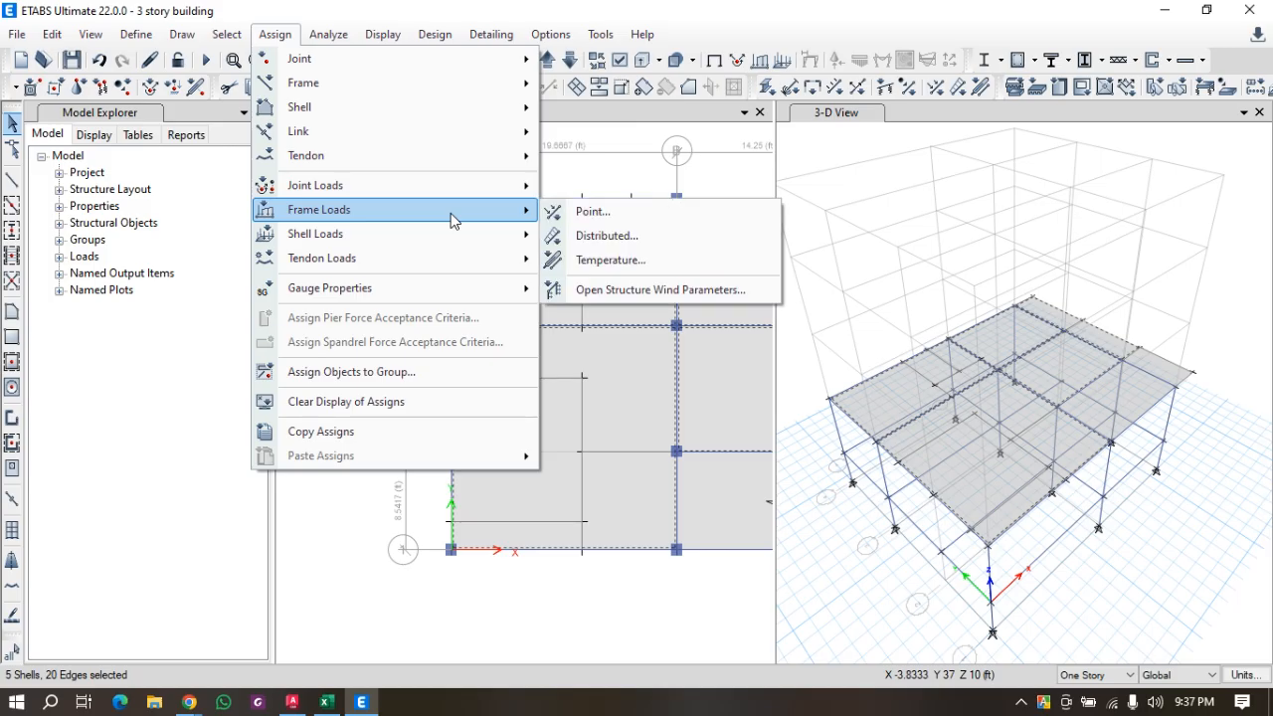
{"action": "mouse_move", "coordinate": [439, 243]}
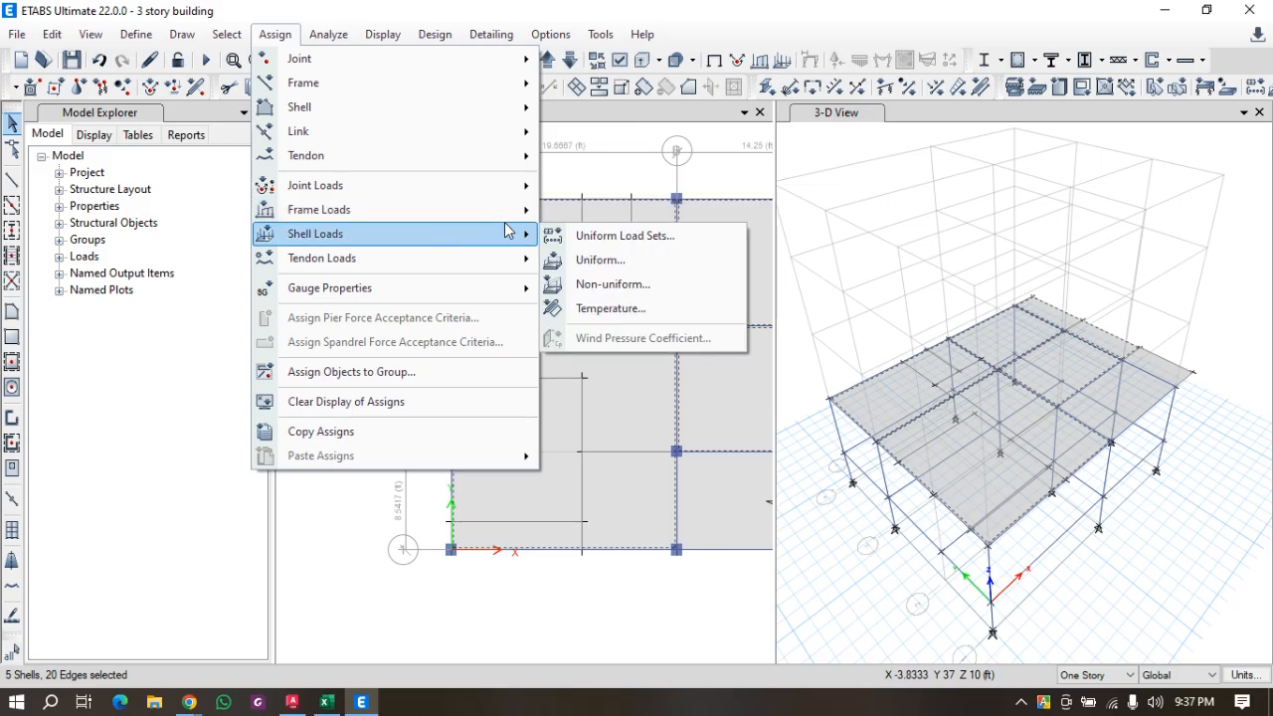
{"action": "left_click", "coordinate": [591, 260]}
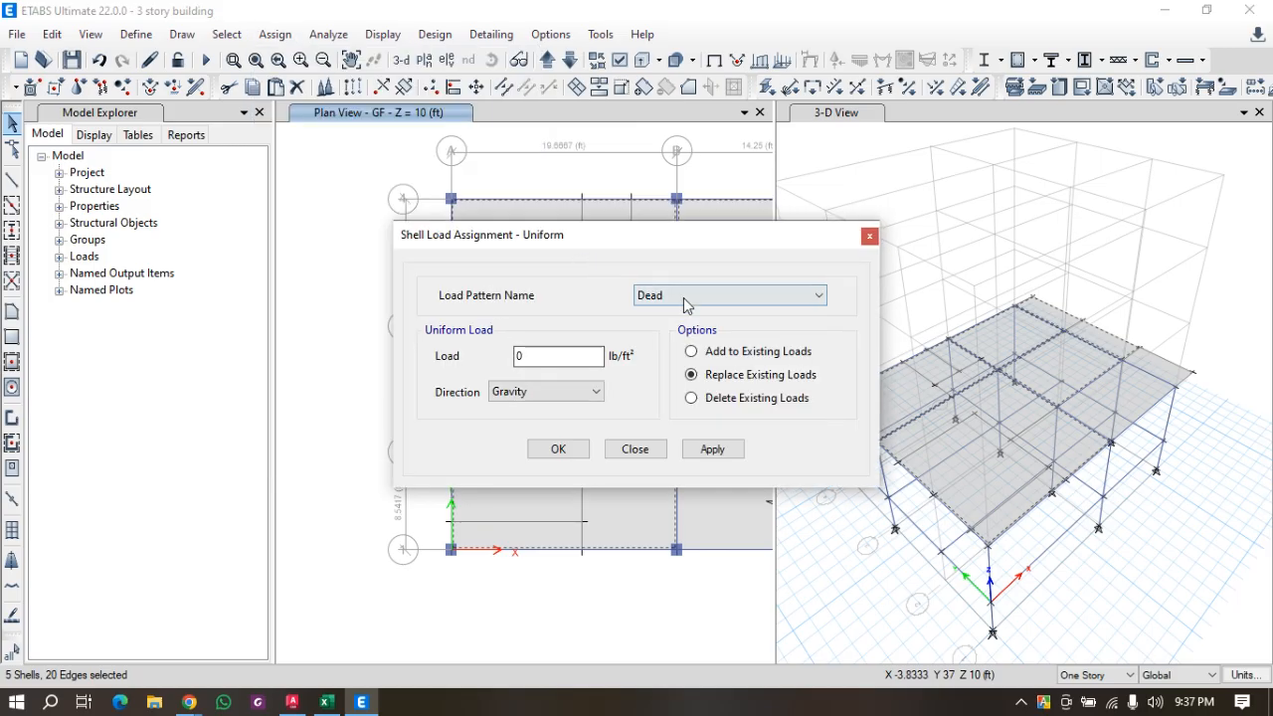
{"action": "left_click", "coordinate": [729, 295]}
{"action": "left_click", "coordinate": [662, 324]}
{"action": "double_click", "coordinate": [583, 355]}
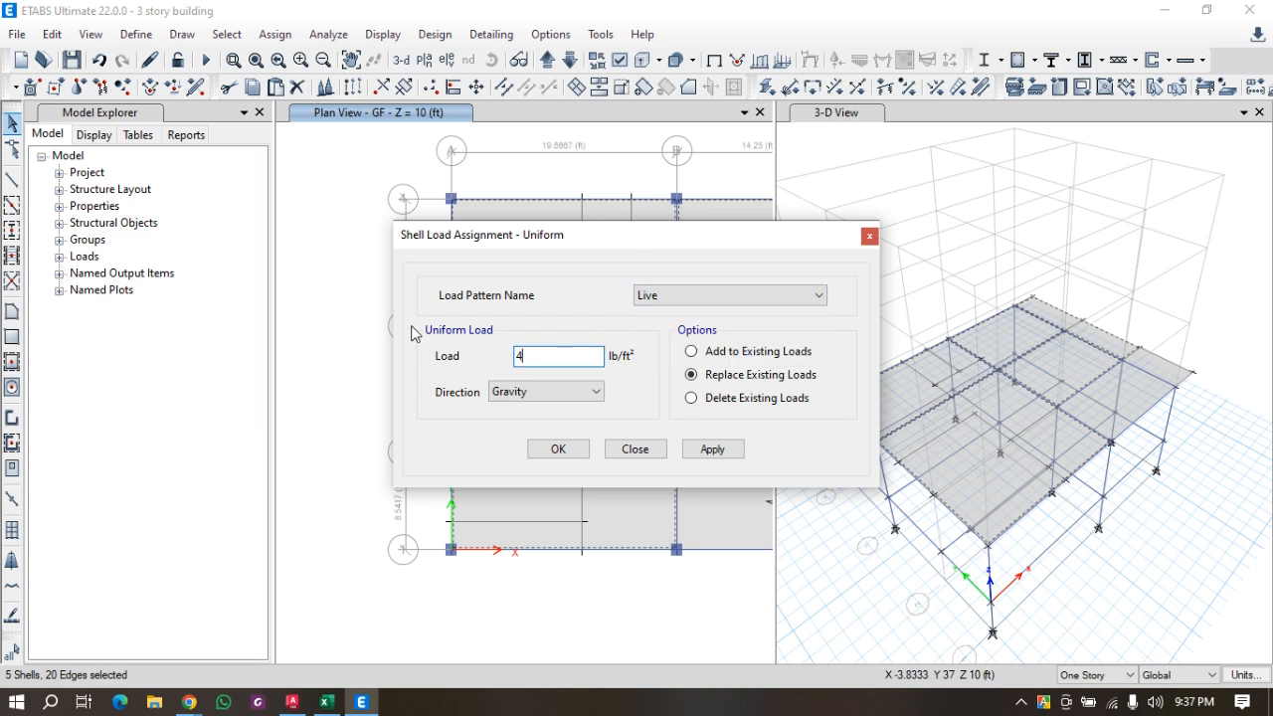
{"action": "left_click", "coordinate": [724, 454]}
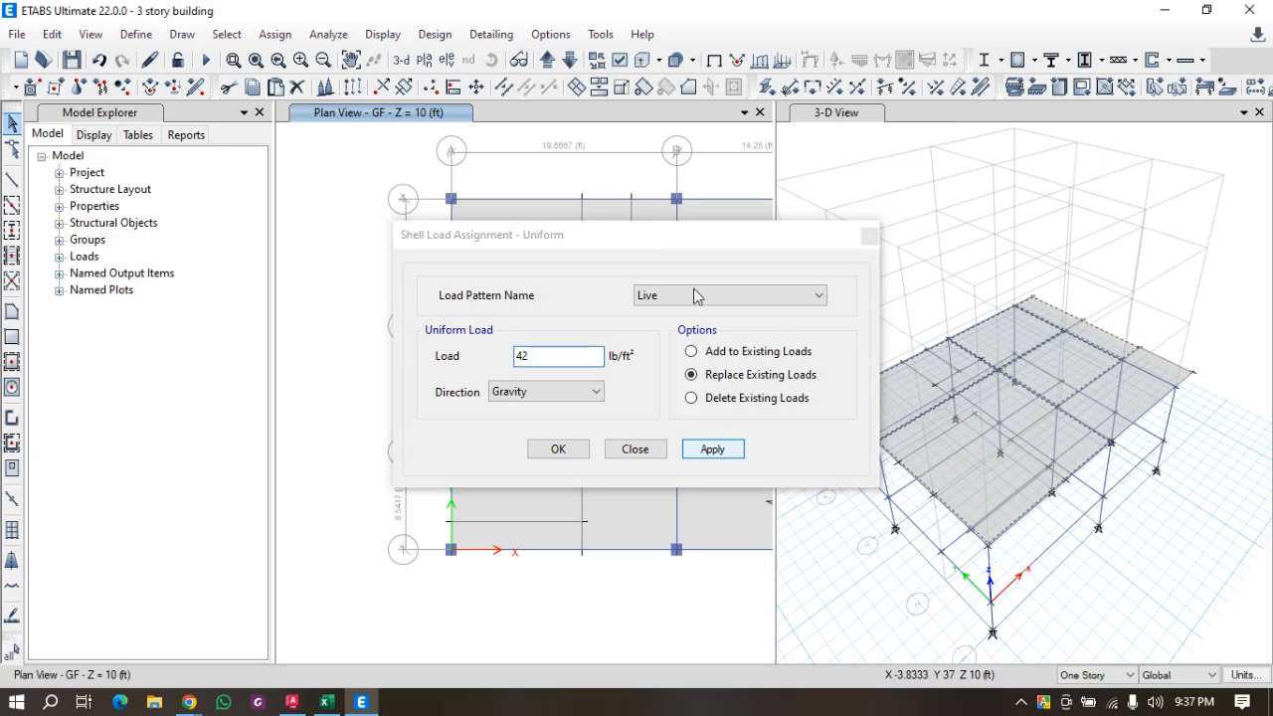
{"action": "left_click_drag", "start_coordinate": [652, 242], "coordinate": [1054, 165]}
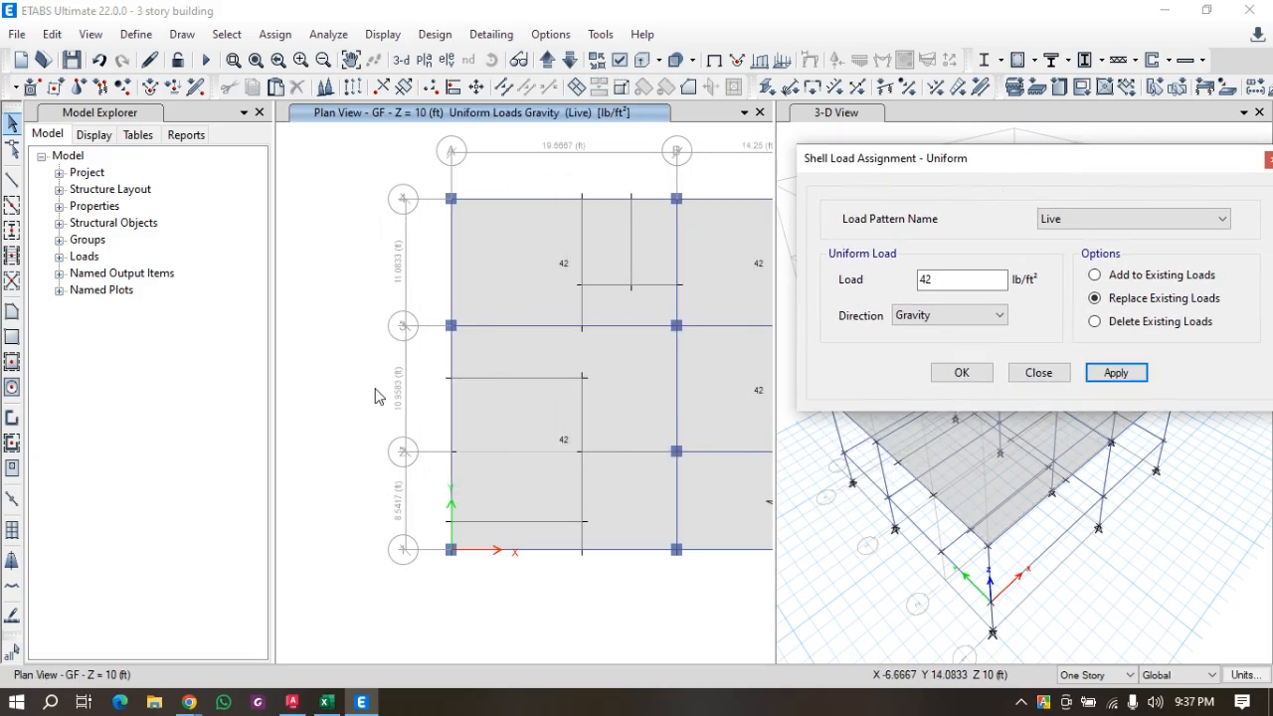
Assign a uniform Live load of 100 lb/ft² to the stair-bay slab between grids 1 and 2 beyond grid B.
{"action": "scroll", "coordinate": [378, 396], "scroll_direction": "down", "scroll_amount": 3}
{"action": "scroll", "coordinate": [537, 408], "scroll_direction": "up", "scroll_amount": 3}
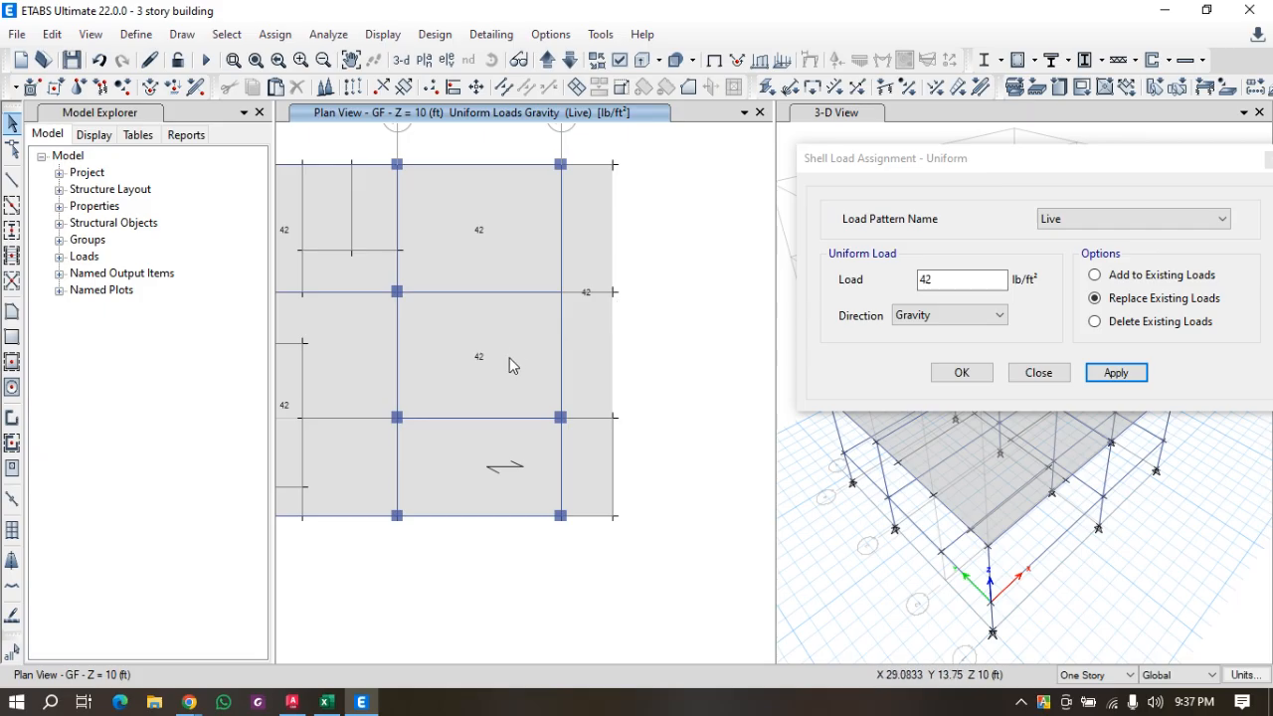
{"action": "left_click_drag", "start_coordinate": [946, 279], "coordinate": [907, 284]}
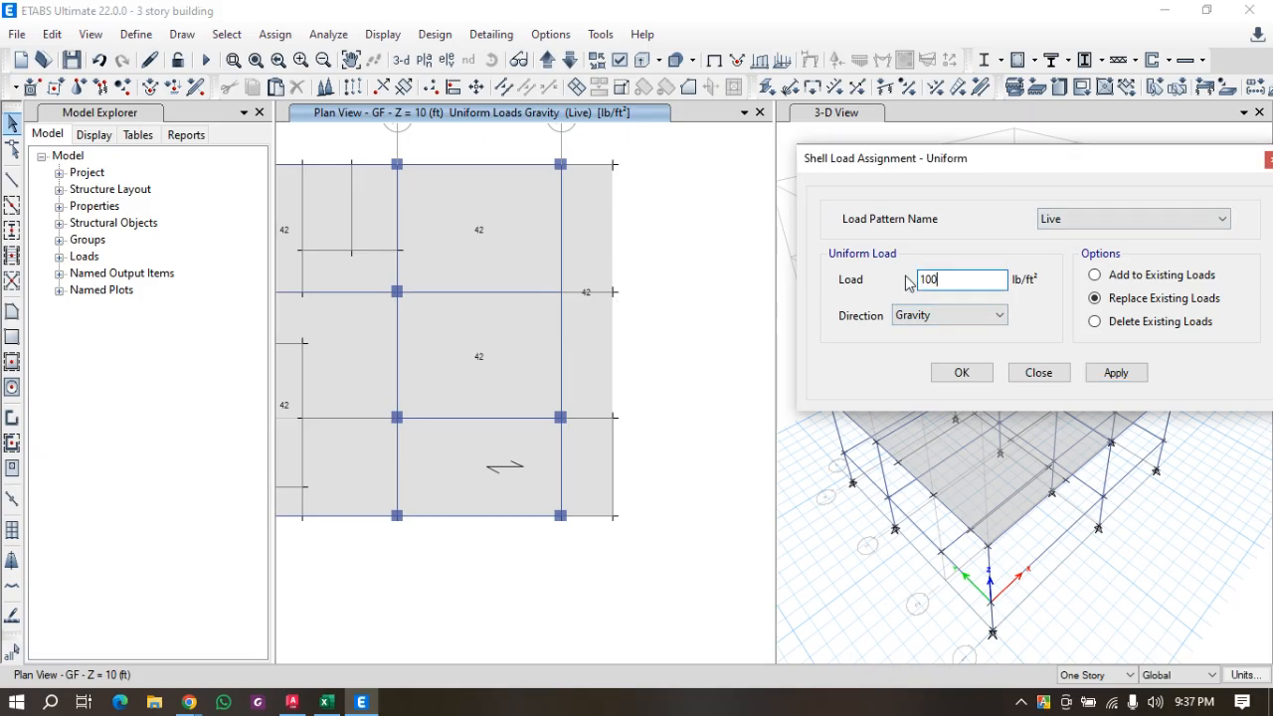
{"action": "left_click", "coordinate": [446, 471]}
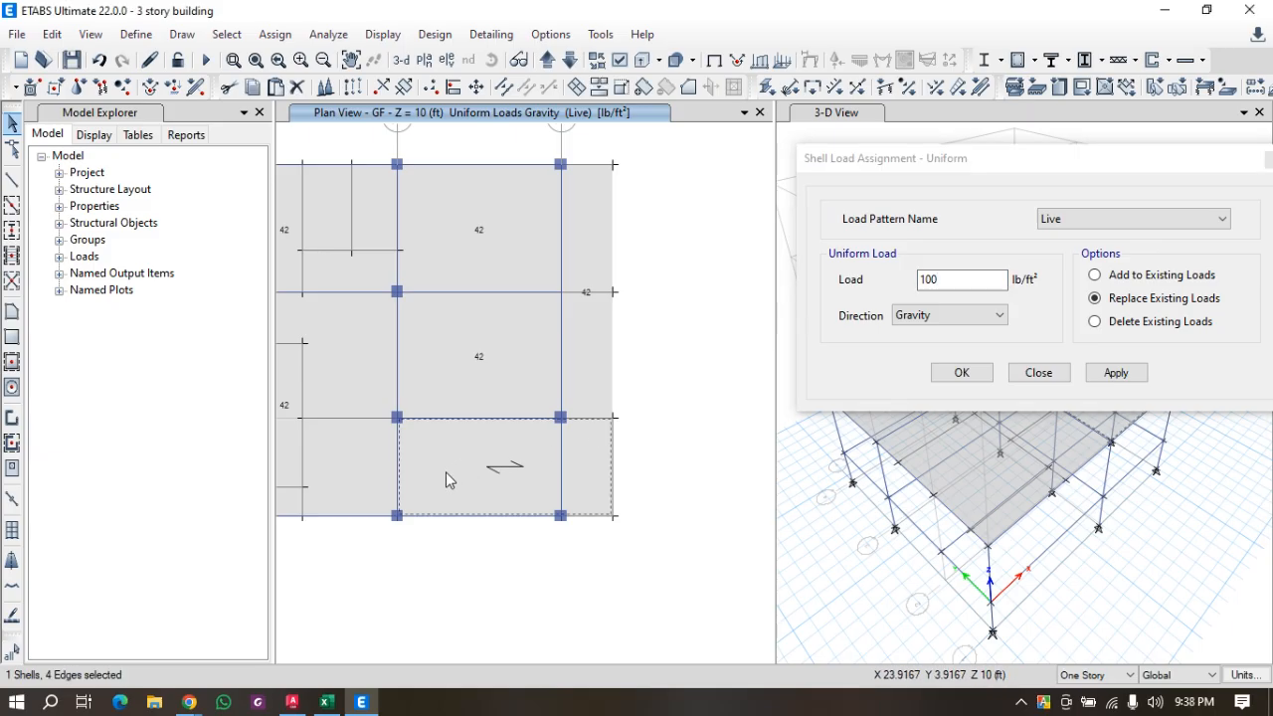
{"action": "left_click", "coordinate": [1116, 374]}
{"action": "scroll", "coordinate": [642, 514], "scroll_direction": "down", "scroll_amount": 3}
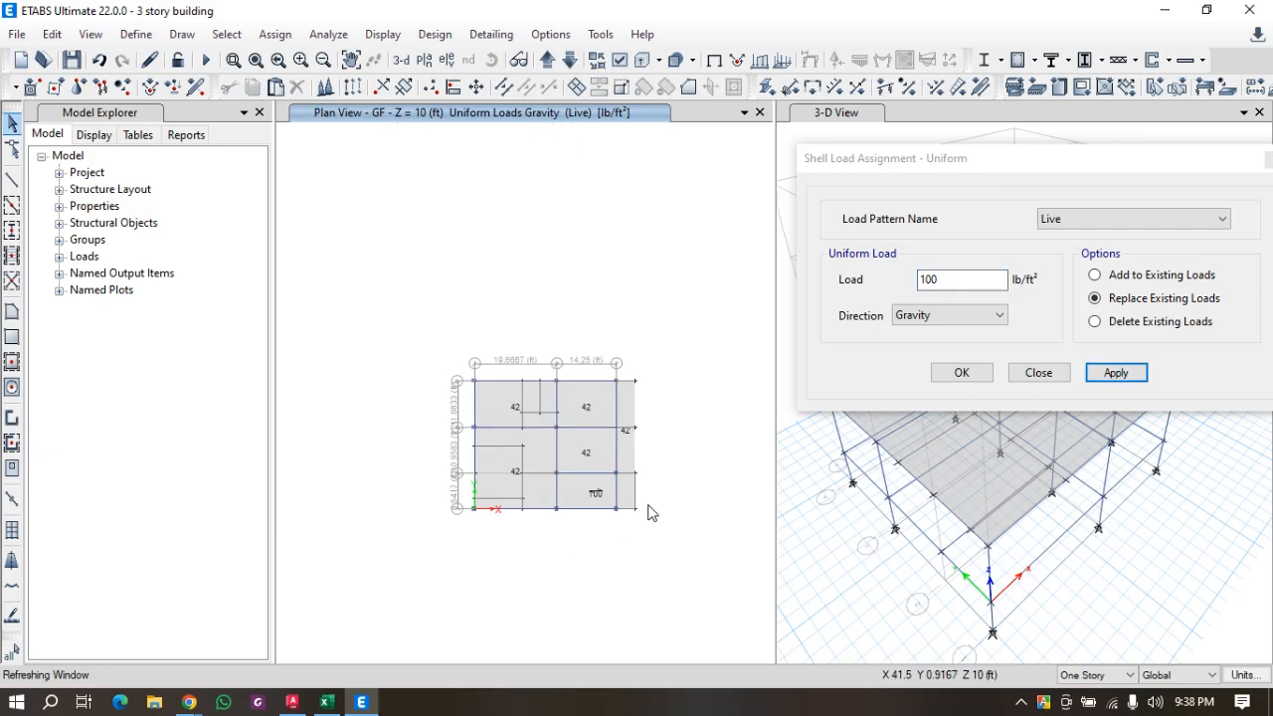
Set the uniform shell load to 25 lb/ft² in the FF pattern, keeping the gravity direction.
{"action": "left_click", "coordinate": [1071, 223]}
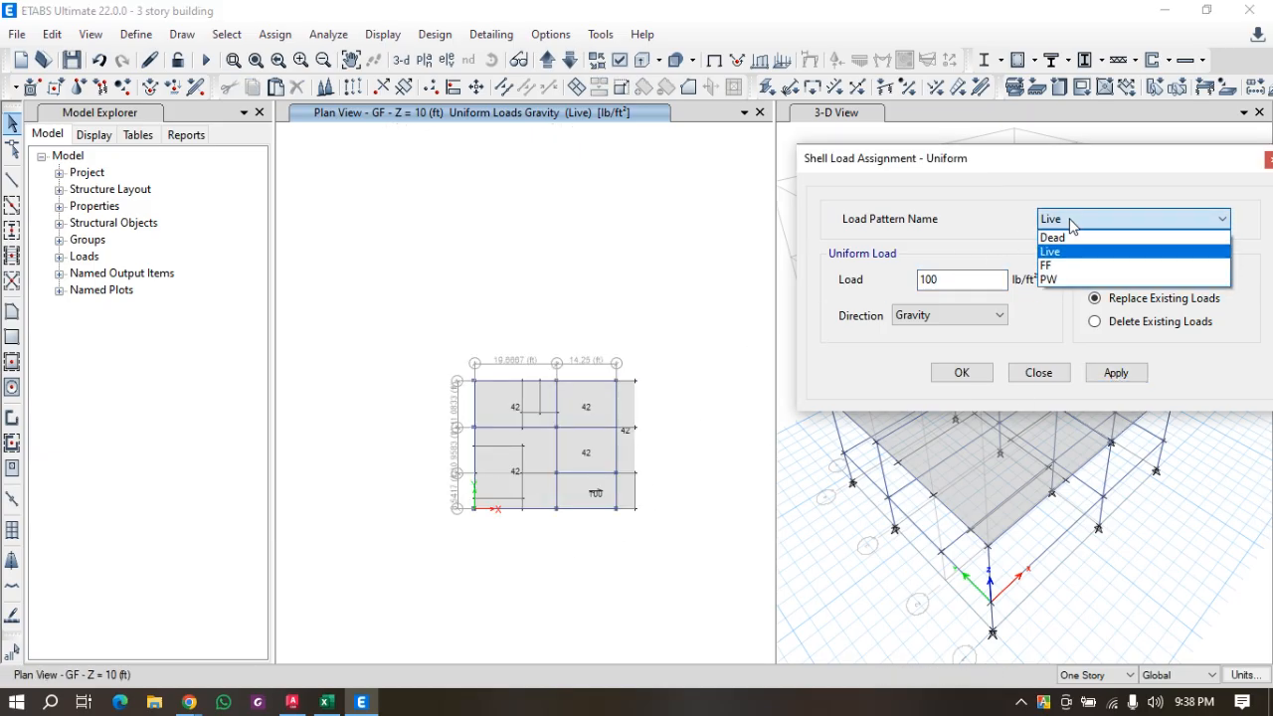
{"action": "left_click", "coordinate": [1046, 265]}
{"action": "key", "text": "Tab"}
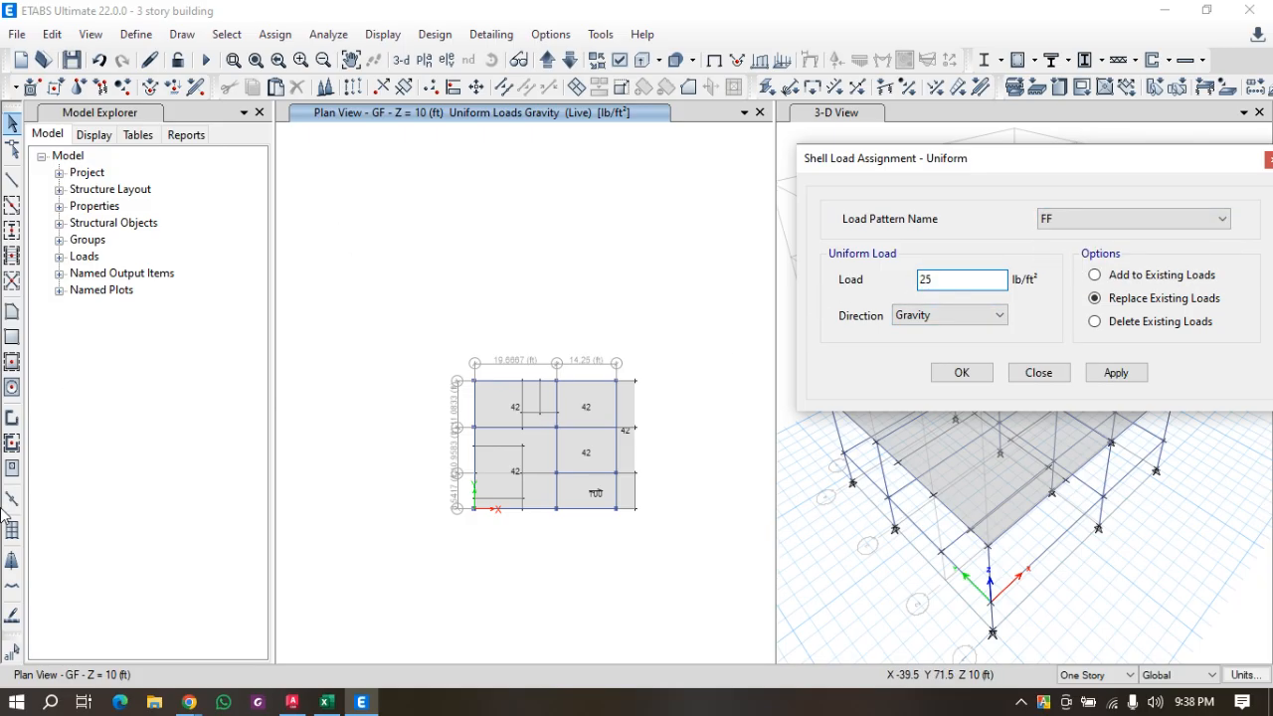
Switch to Excel, open Gravity Load Calculation.xlsx, and check the floor finish unit load on the FF sheet before returning to ETABS.
{"action": "left_click", "coordinate": [326, 703]}
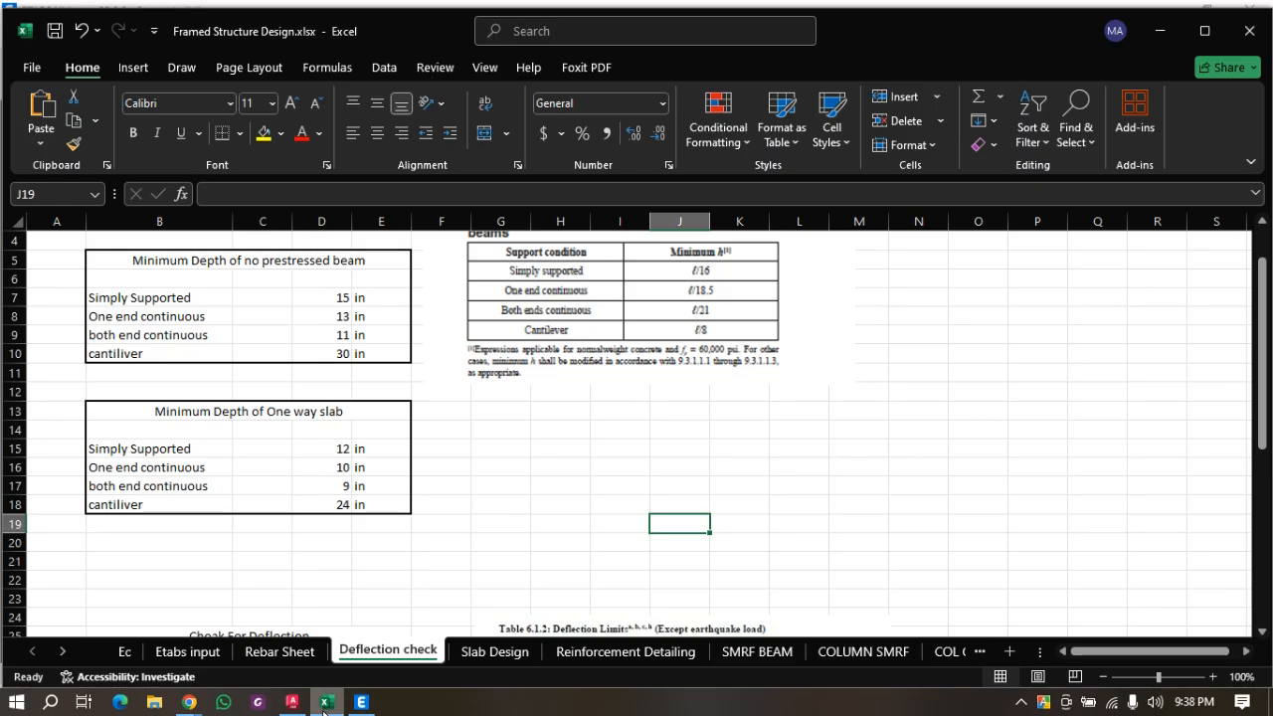
{"action": "left_click", "coordinate": [31, 62]}
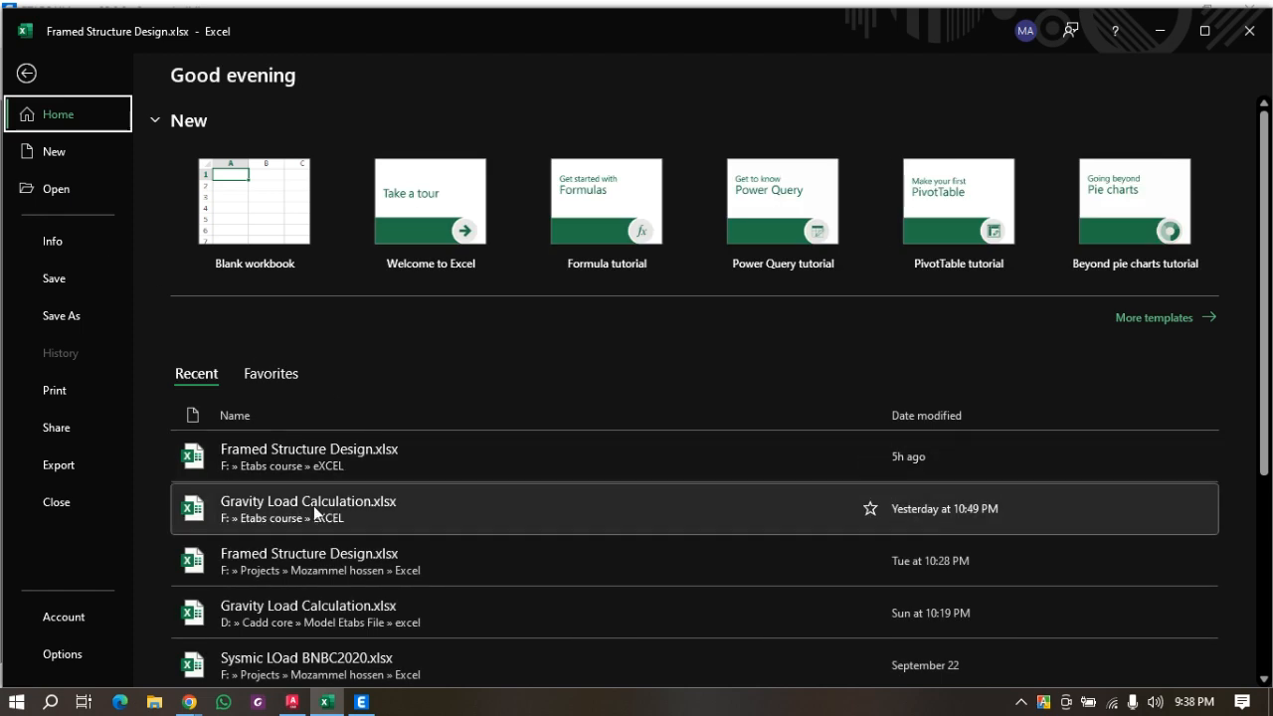
{"action": "left_click", "coordinate": [317, 501]}
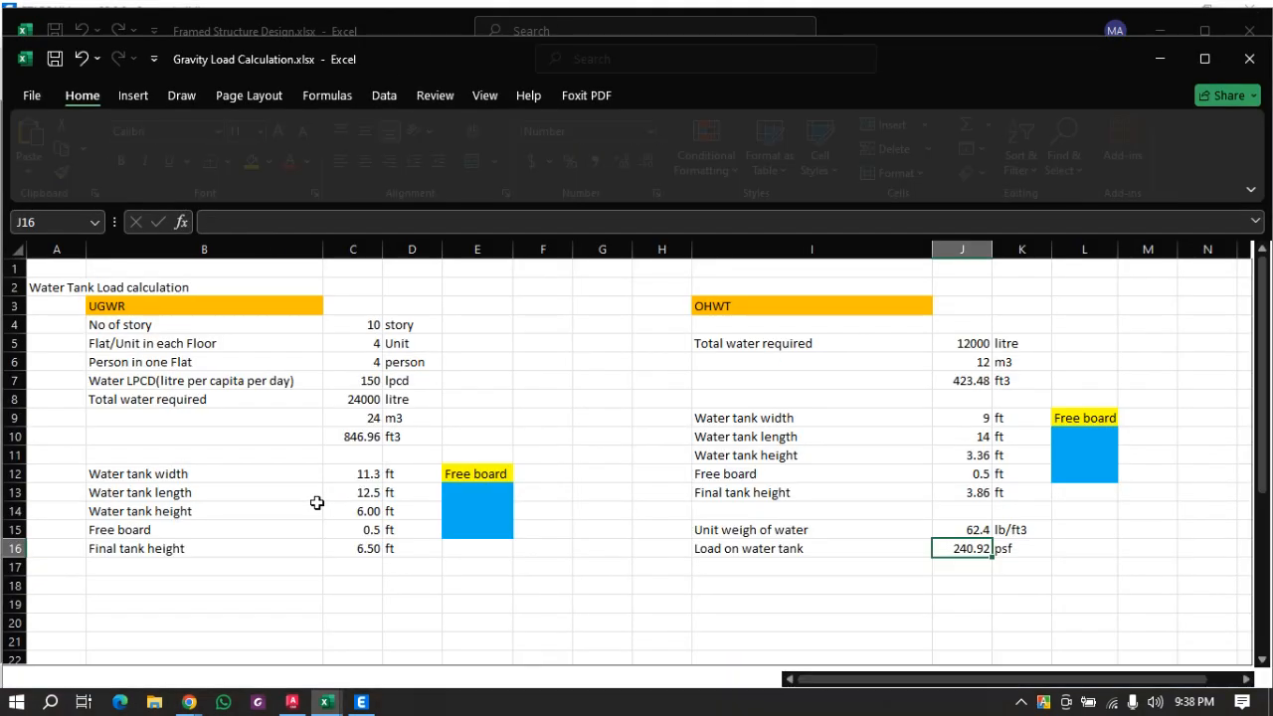
{"action": "left_click", "coordinate": [128, 681]}
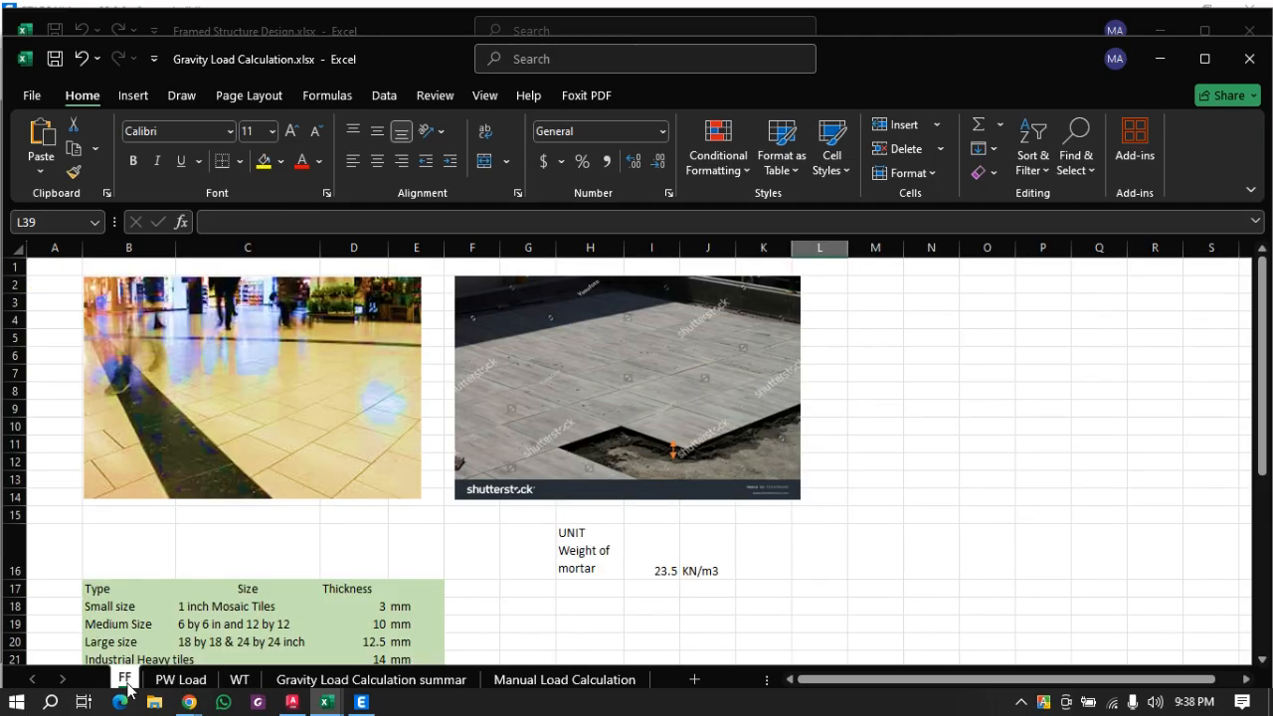
{"action": "scroll", "coordinate": [571, 488], "scroll_direction": "down", "scroll_amount": 8}
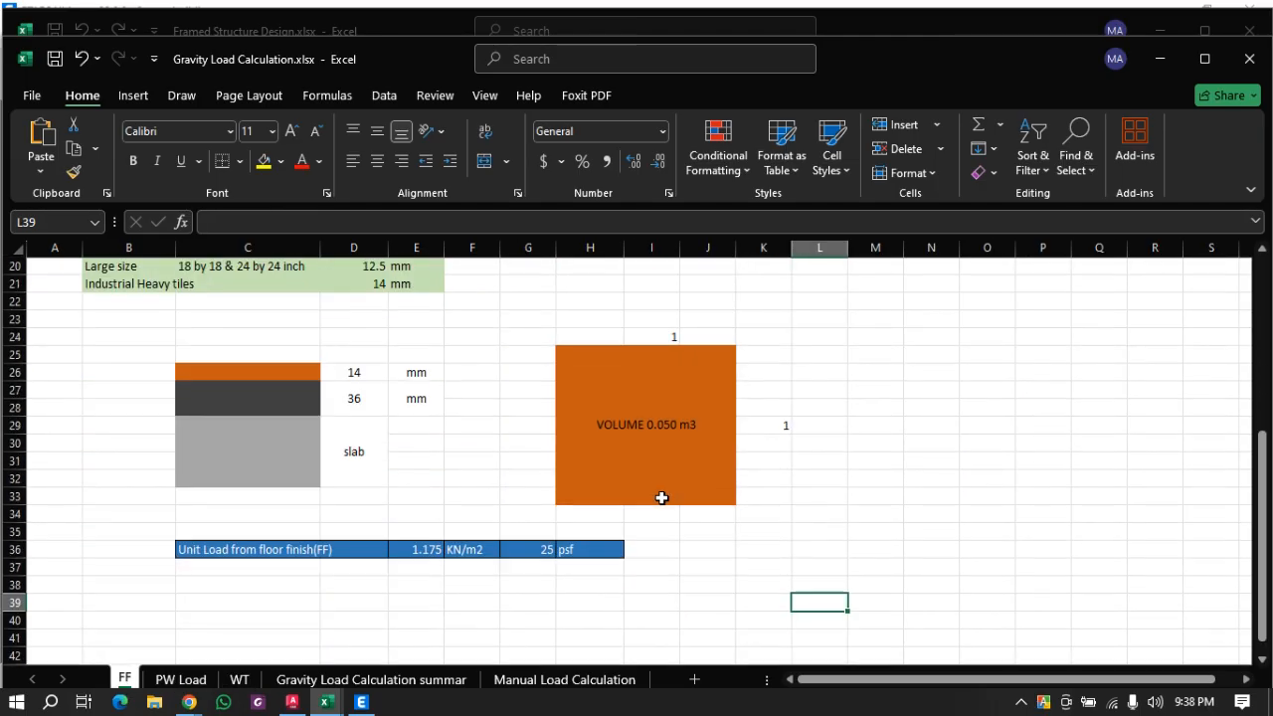
{"action": "left_click", "coordinate": [1160, 59]}
{"action": "left_click", "coordinate": [1160, 31]}
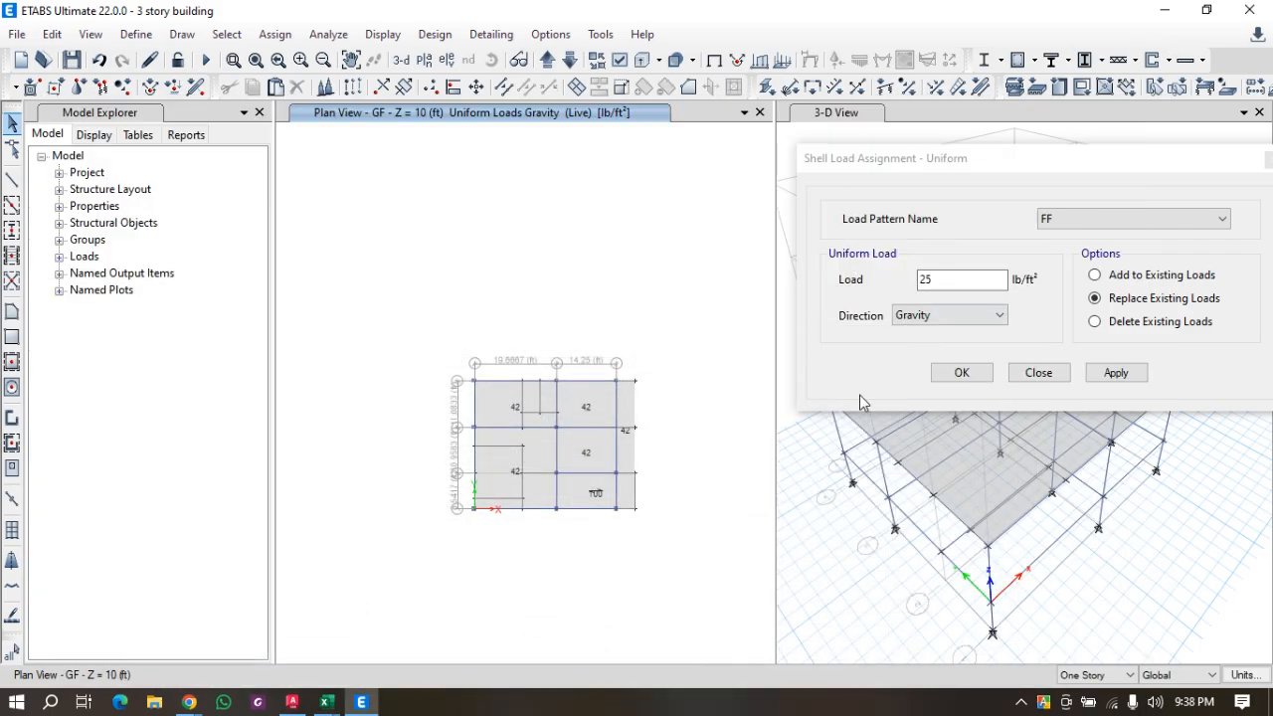
Assign the 25 lb/ft² FF load to all six ground-floor slab panels, including the stair bay, and finish the shell load assignment.
{"action": "scroll", "coordinate": [488, 520], "scroll_direction": "up", "scroll_amount": 3}
{"action": "scroll", "coordinate": [378, 471], "scroll_direction": "down", "scroll_amount": 3}
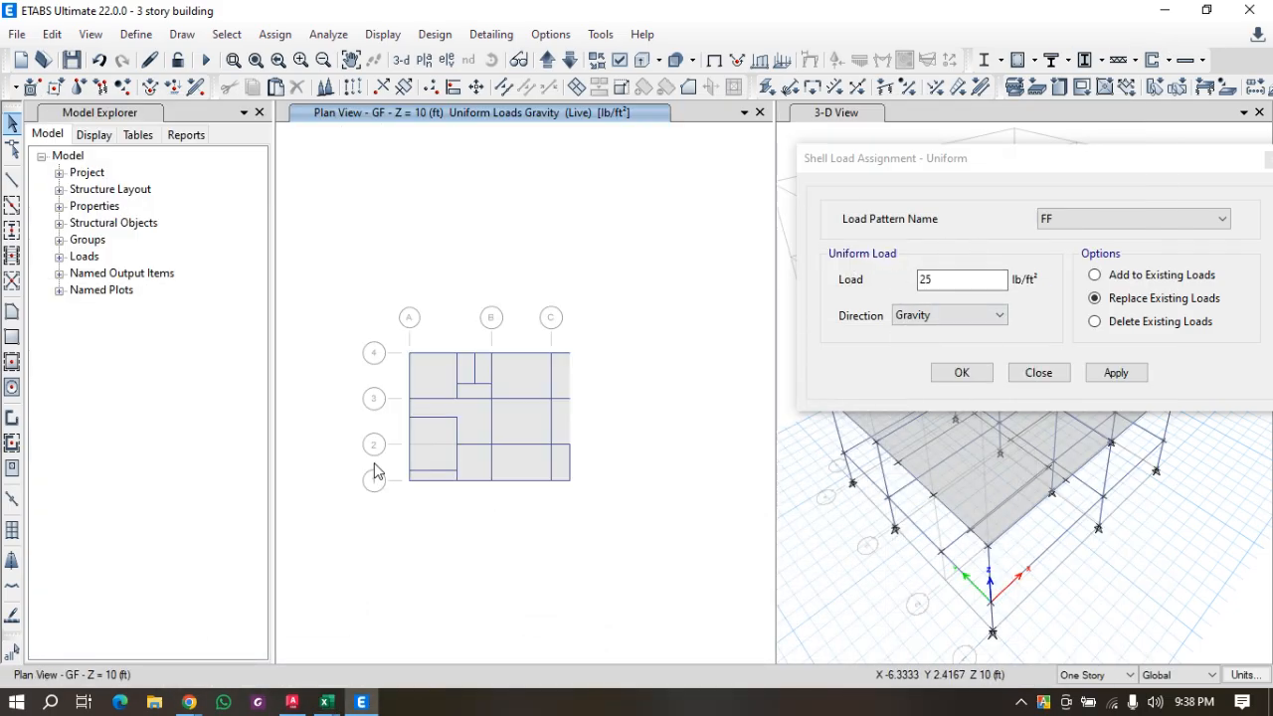
{"action": "left_click", "coordinate": [429, 380]}
{"action": "left_click", "coordinate": [529, 371]}
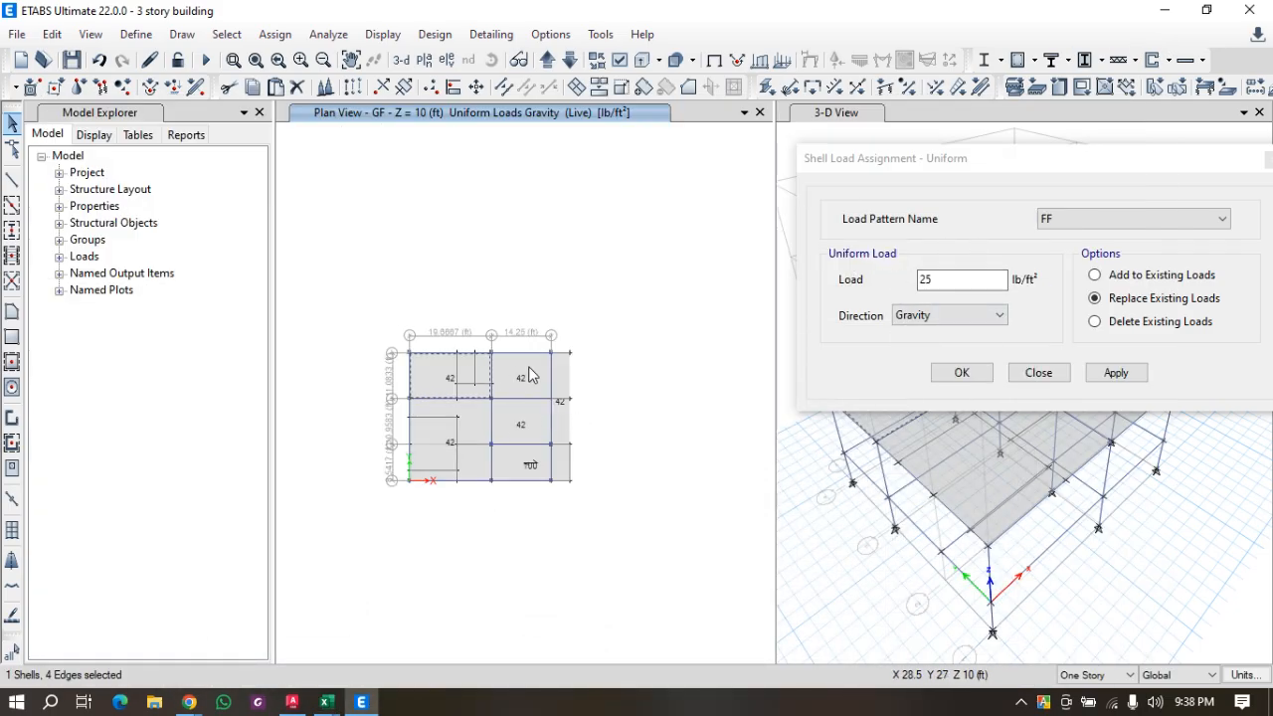
{"action": "left_click", "coordinate": [562, 383]}
{"action": "left_click", "coordinate": [529, 427]}
{"action": "left_click", "coordinate": [445, 443]}
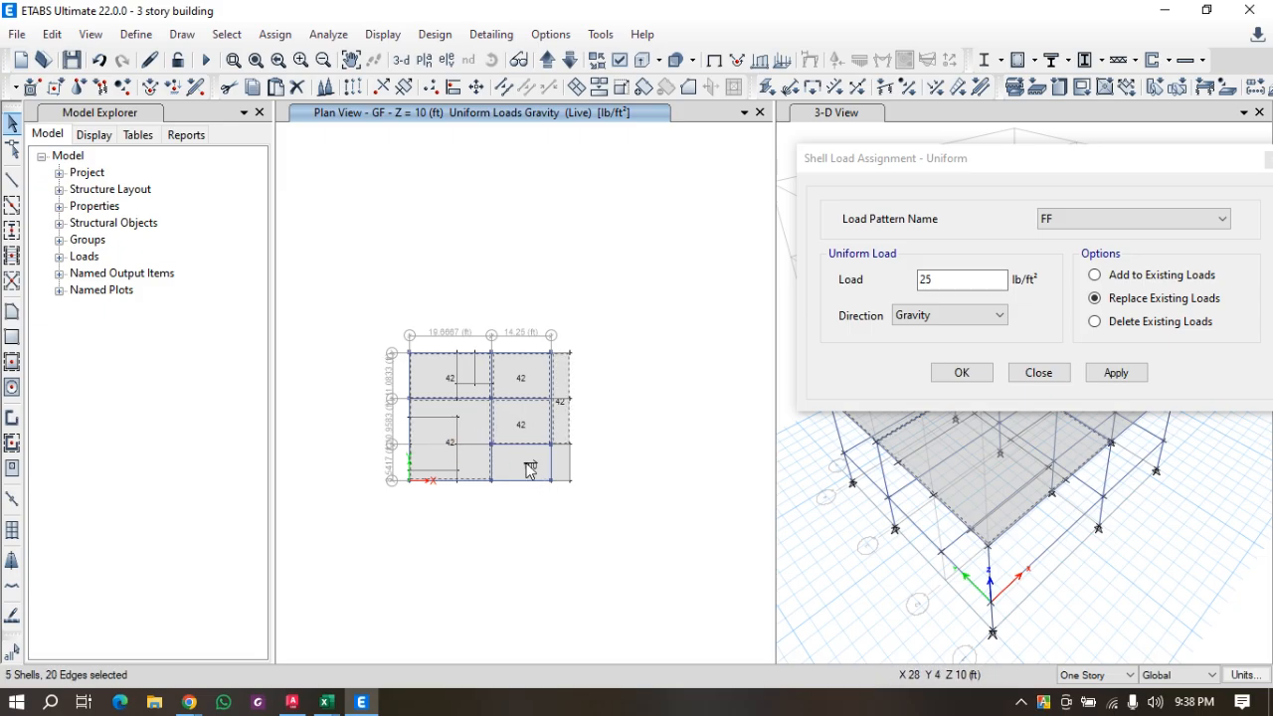
{"action": "left_click", "coordinate": [509, 471]}
{"action": "left_click", "coordinate": [1091, 373]}
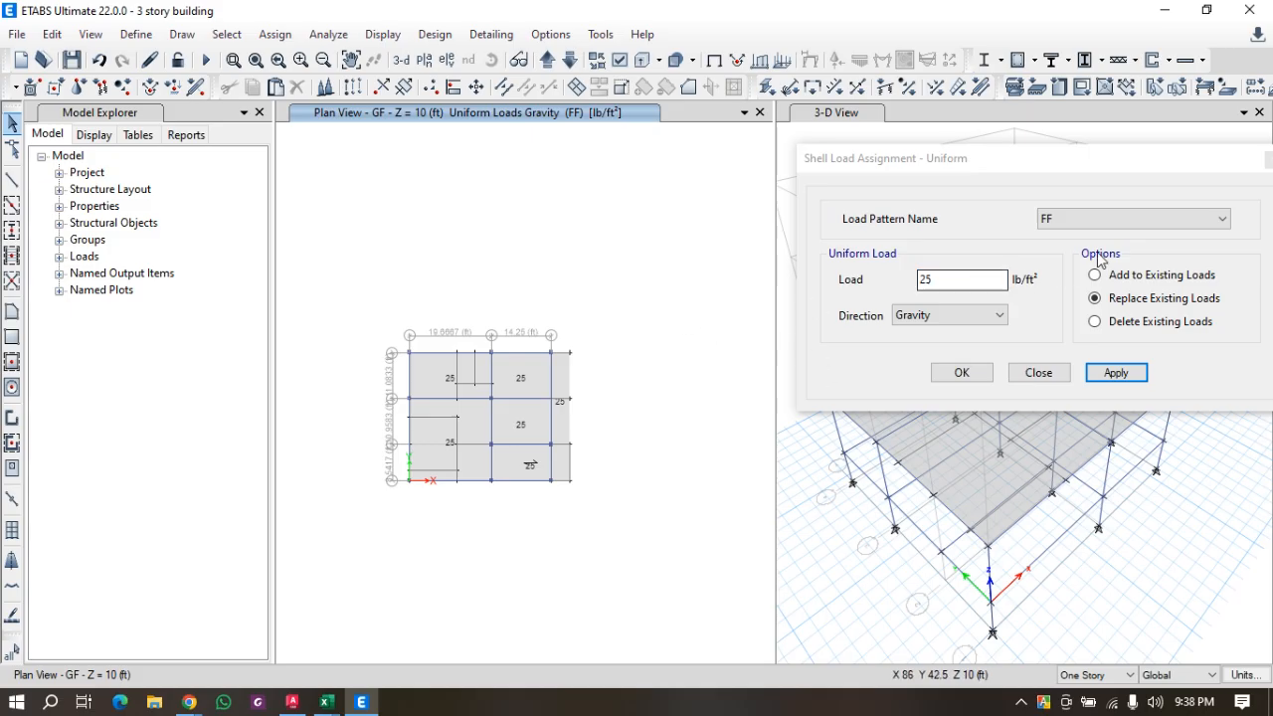
{"action": "left_click", "coordinate": [1081, 221]}
{"action": "left_click", "coordinate": [1081, 223]}
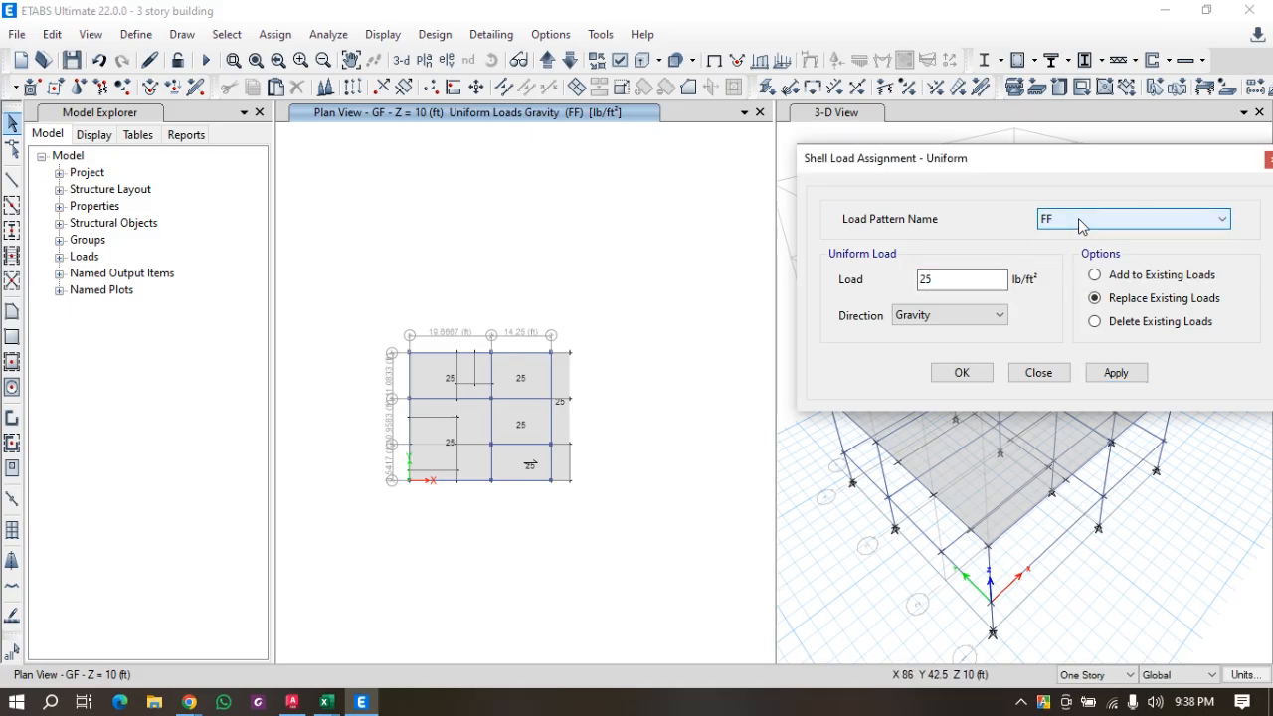
{"action": "left_click_drag", "start_coordinate": [1143, 161], "coordinate": [947, 162]}
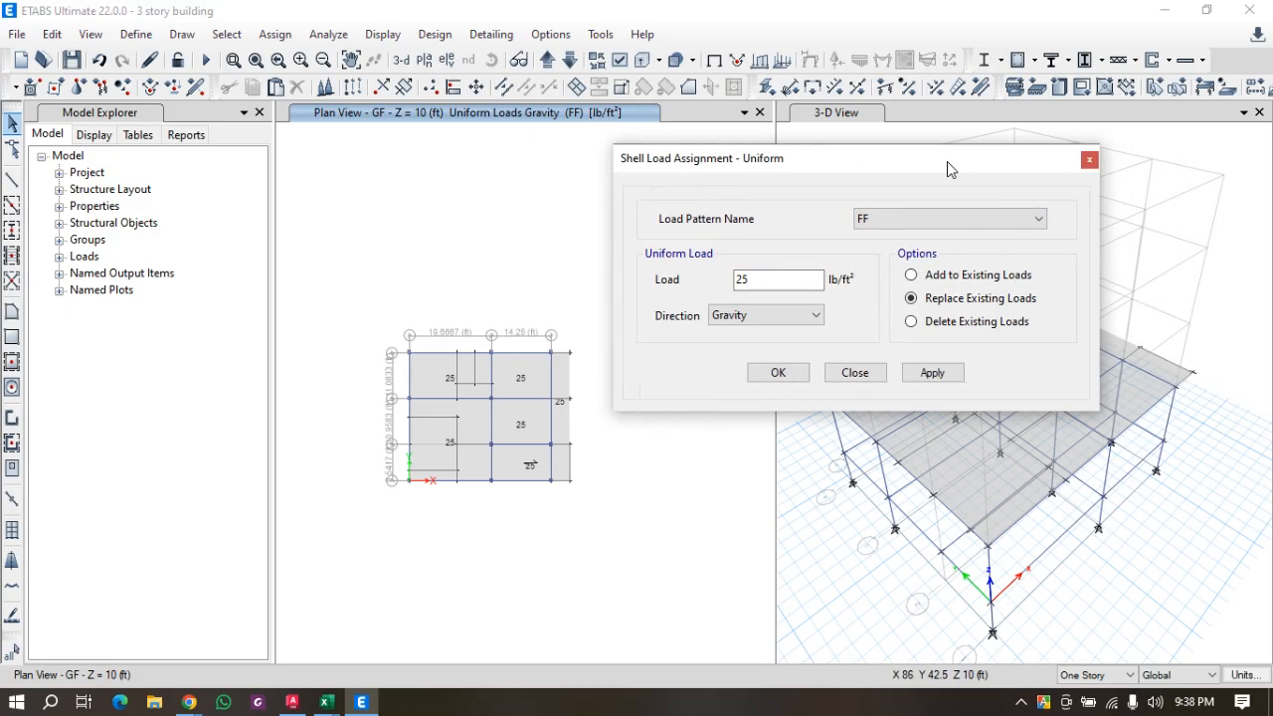
{"action": "left_click", "coordinate": [1090, 160]}
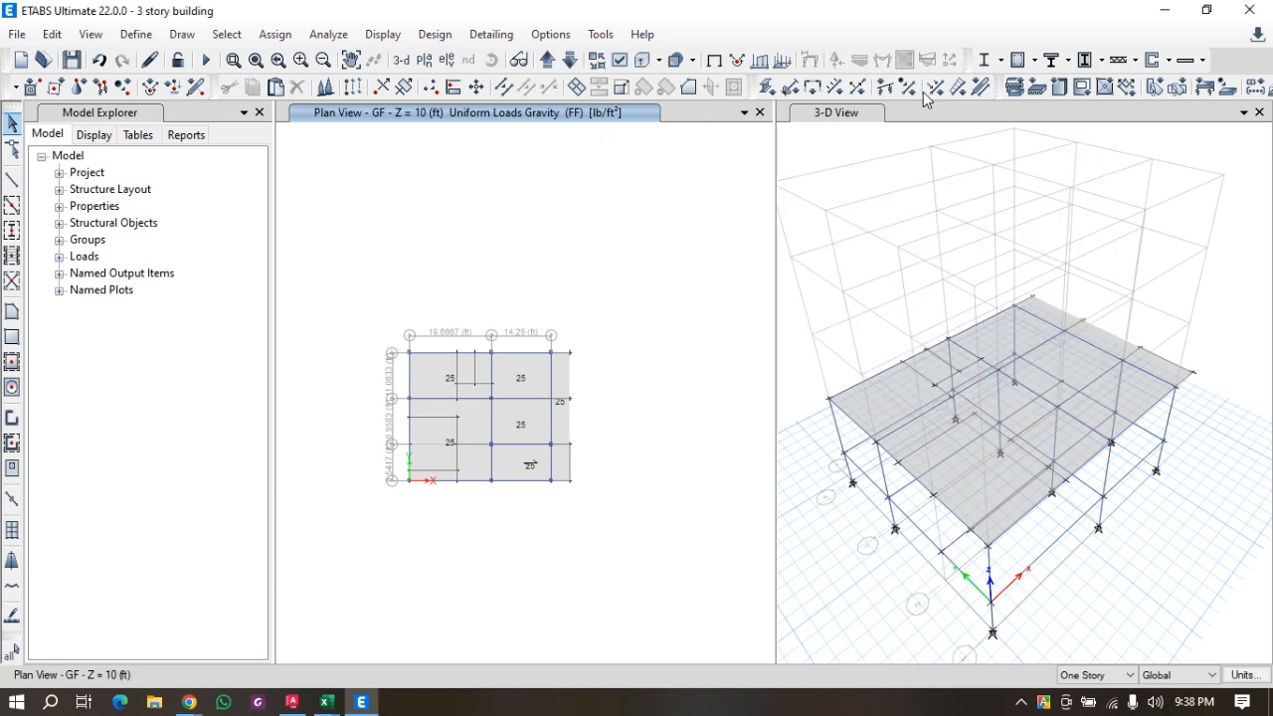
Start a distributed frame load assignment in the PW pattern with gravity direction, keeping the plan's partition lines in view.
{"action": "left_click", "coordinate": [271, 31]}
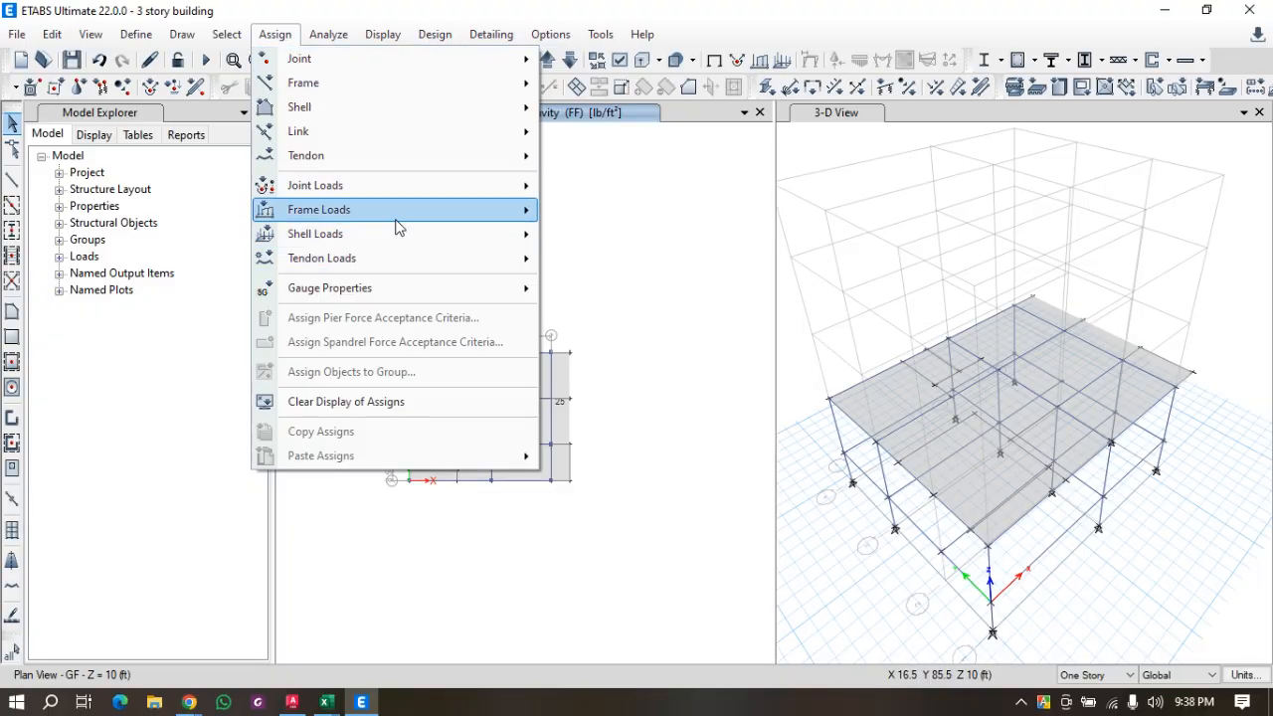
{"action": "mouse_move", "coordinate": [396, 221]}
{"action": "left_click", "coordinate": [608, 237]}
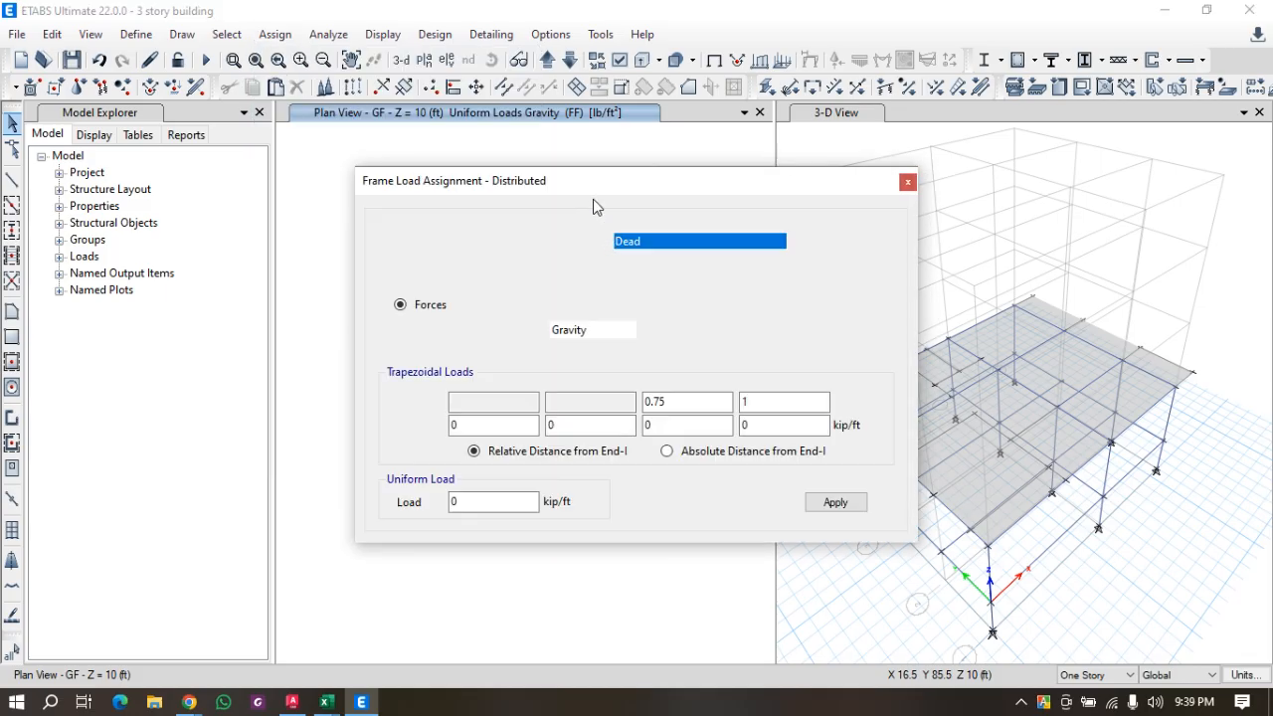
{"action": "left_click_drag", "start_coordinate": [573, 195], "coordinate": [831, 72]}
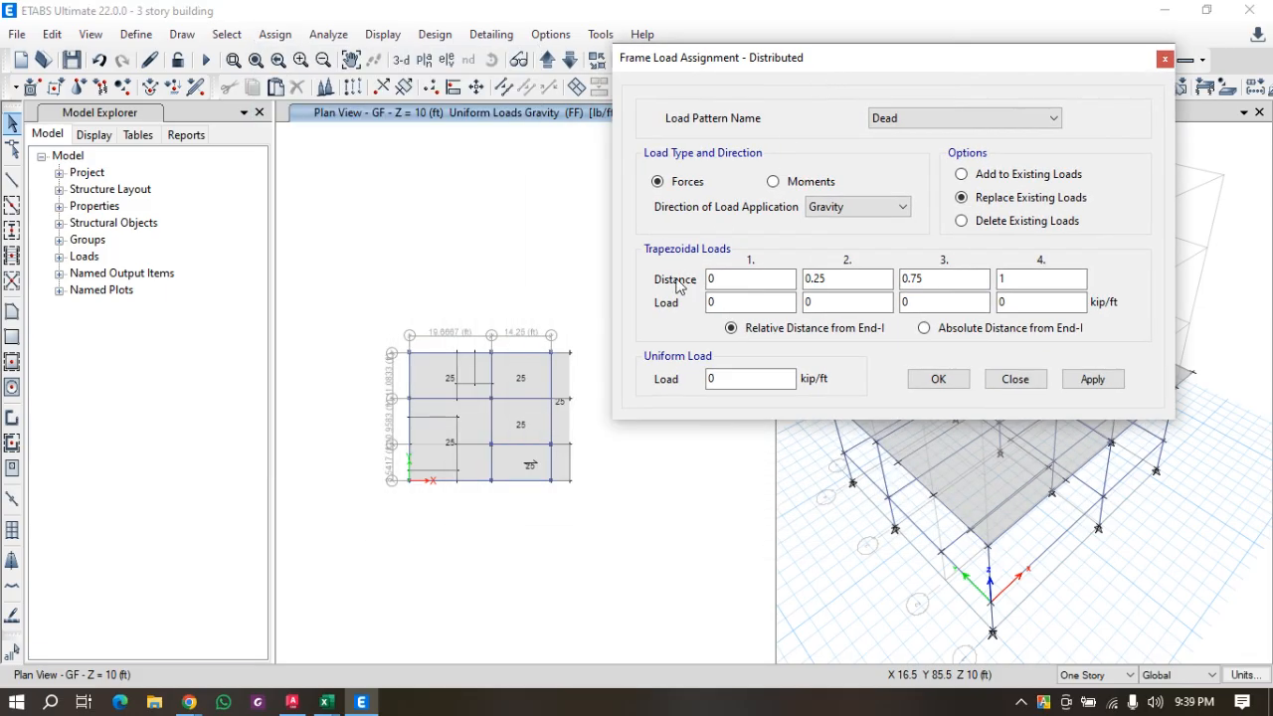
{"action": "left_click", "coordinate": [708, 382]}
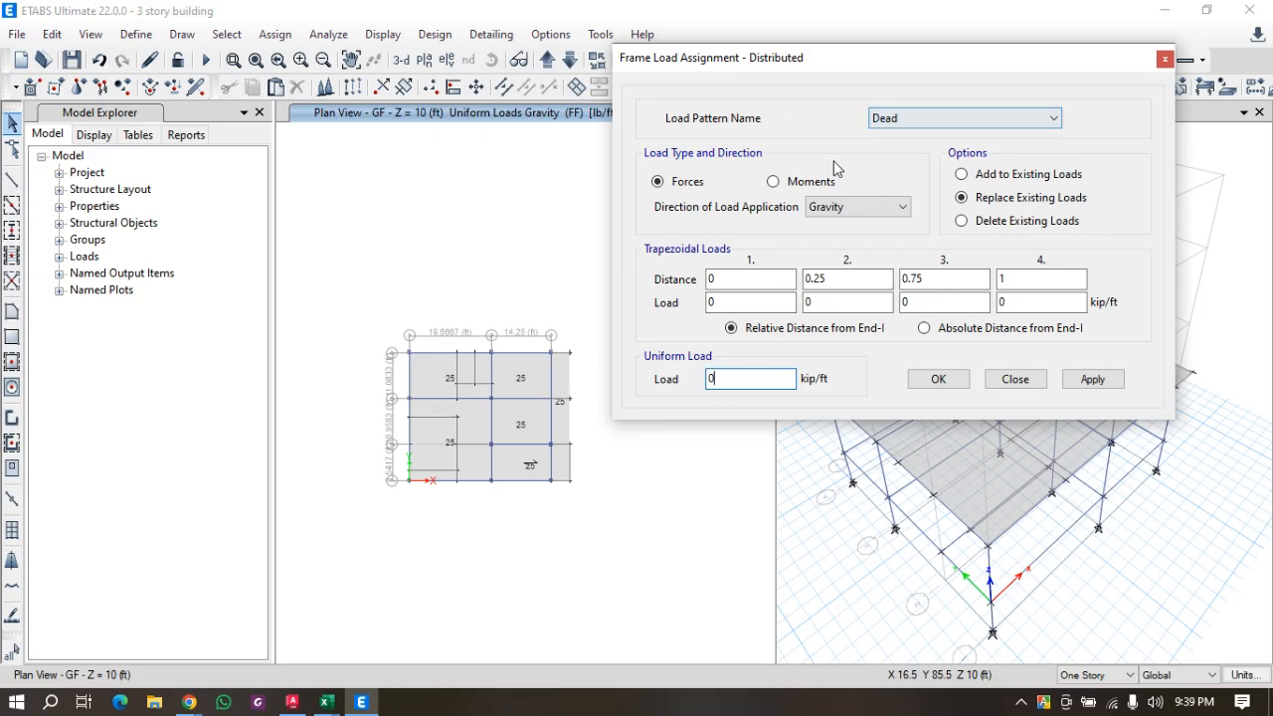
{"action": "left_click", "coordinate": [925, 120]}
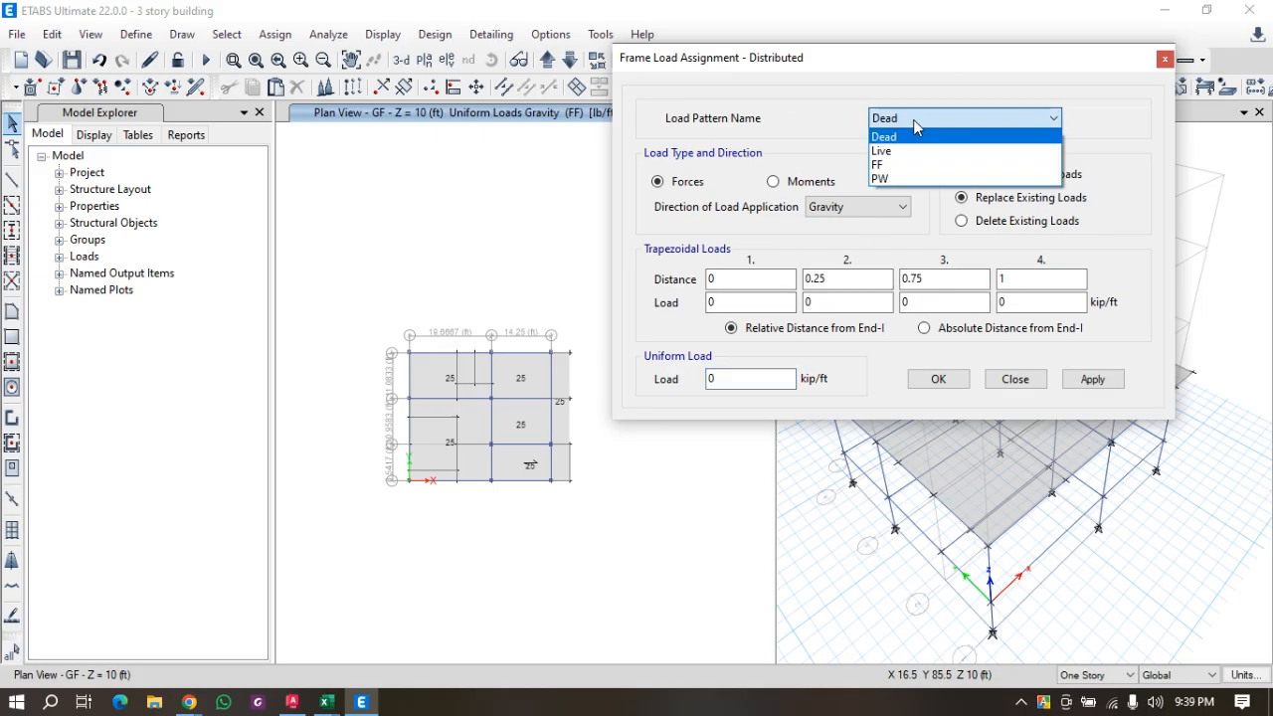
{"action": "left_click", "coordinate": [892, 177]}
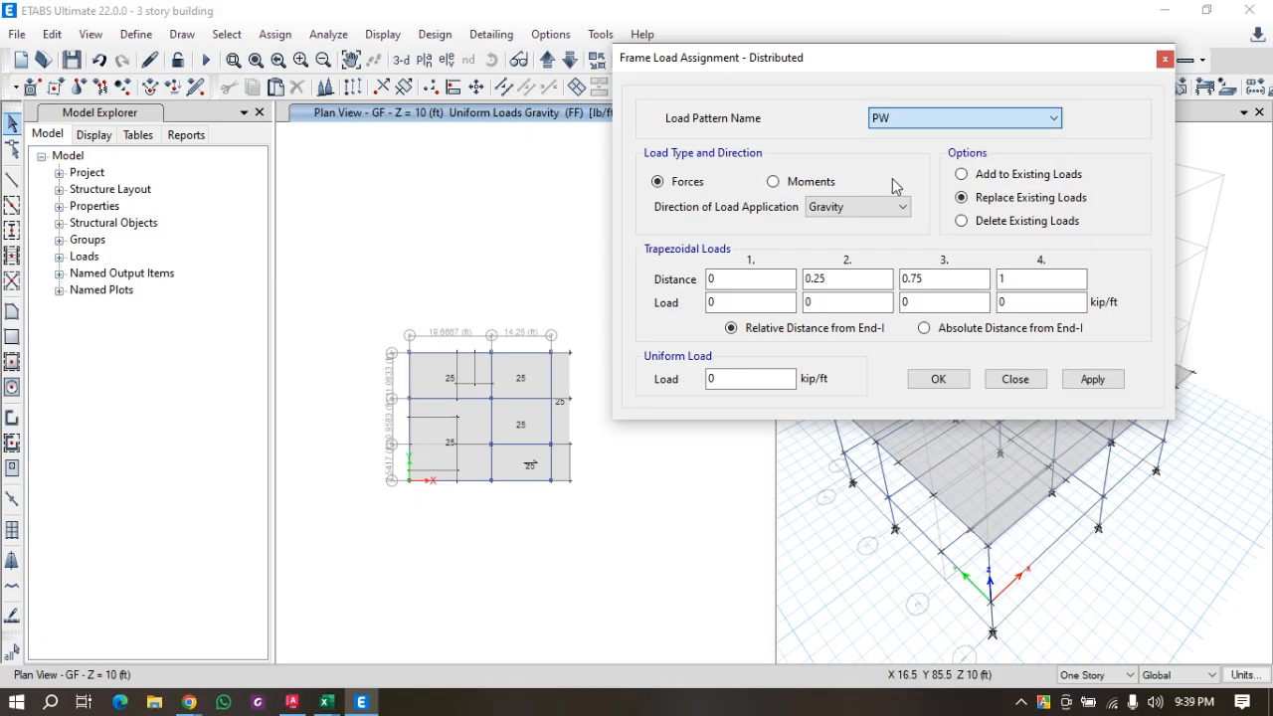
{"action": "double_click", "coordinate": [723, 382]}
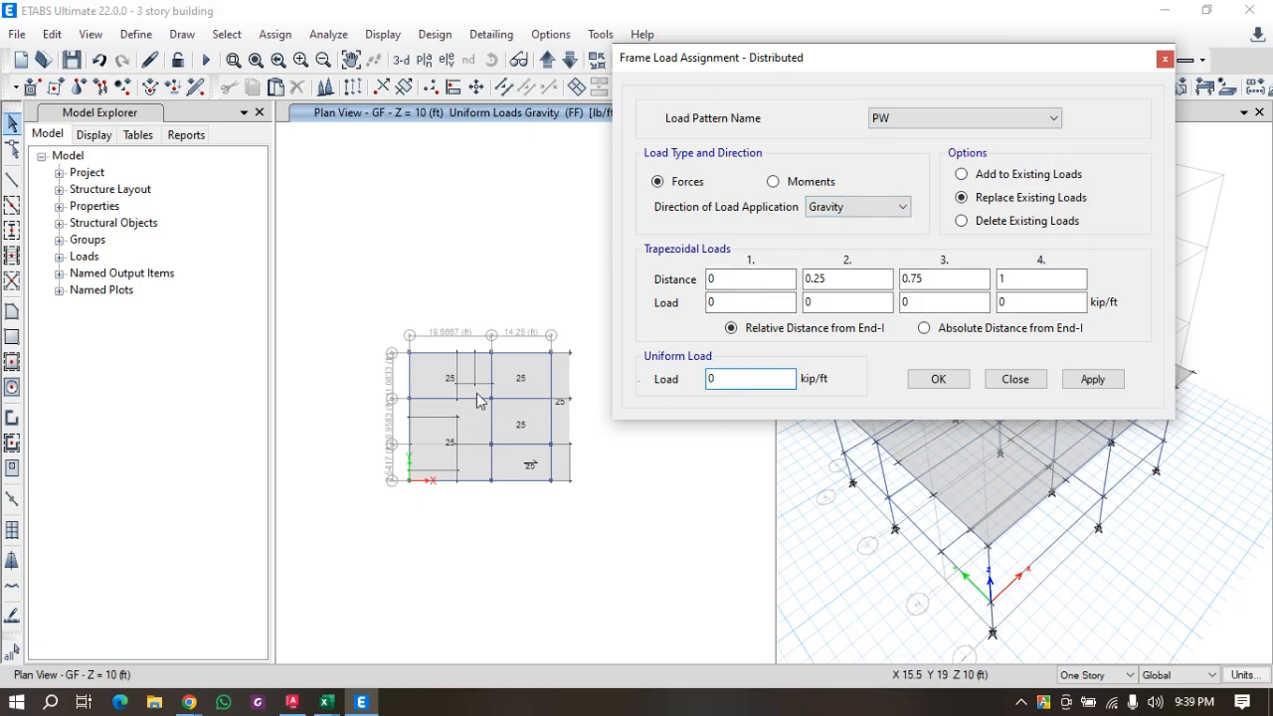
{"action": "scroll", "coordinate": [563, 402], "scroll_direction": "up", "scroll_amount": 3}
{"action": "scroll", "coordinate": [558, 398], "scroll_direction": "down", "scroll_amount": 2}
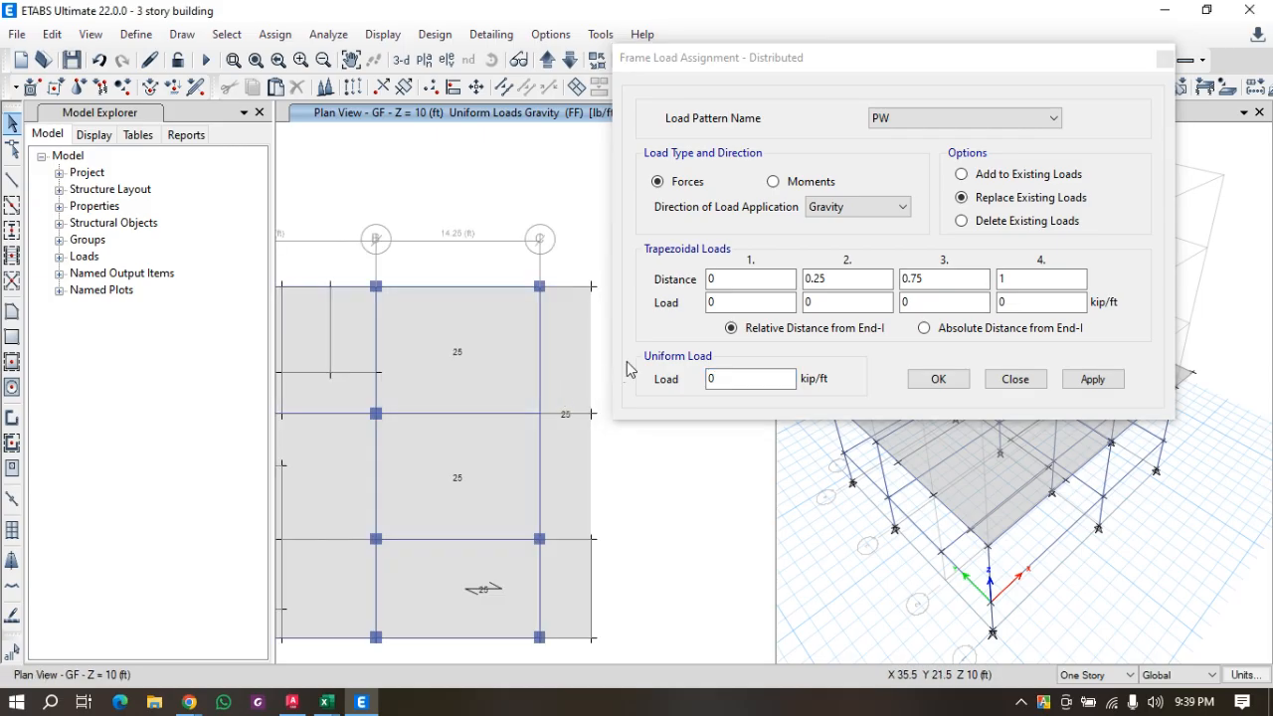
{"action": "scroll", "coordinate": [411, 360], "scroll_direction": "down", "scroll_amount": 3}
{"action": "scroll", "coordinate": [486, 340], "scroll_direction": "up", "scroll_amount": 3}
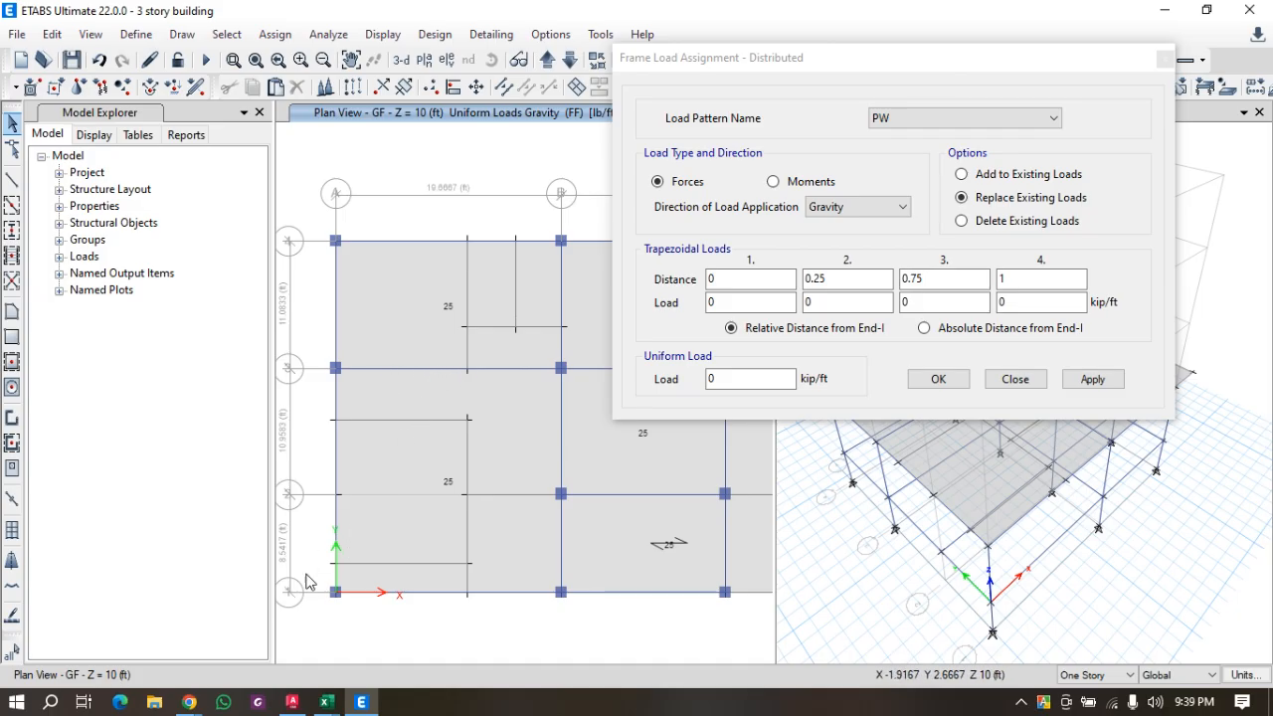
Switch to the Gravity Load Calculation workbook in Excel and set the floor height on the PW Load sheet to 10 ft.
{"action": "mouse_move", "coordinate": [328, 704]}
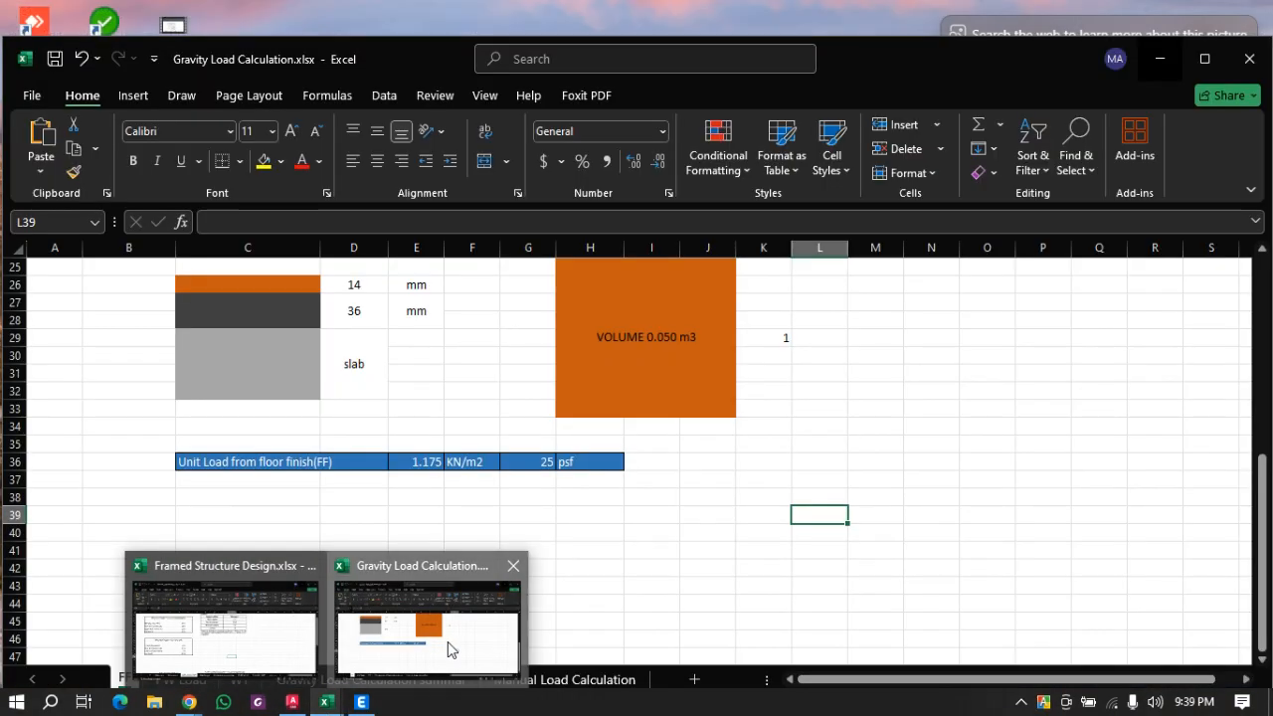
{"action": "left_click", "coordinate": [447, 642]}
{"action": "left_click", "coordinate": [200, 683]}
{"action": "left_click", "coordinate": [434, 518]}
{"action": "scroll", "coordinate": [441, 534], "scroll_direction": "up", "scroll_amount": 2}
{"action": "scroll", "coordinate": [442, 534], "scroll_direction": "up", "scroll_amount": 1}
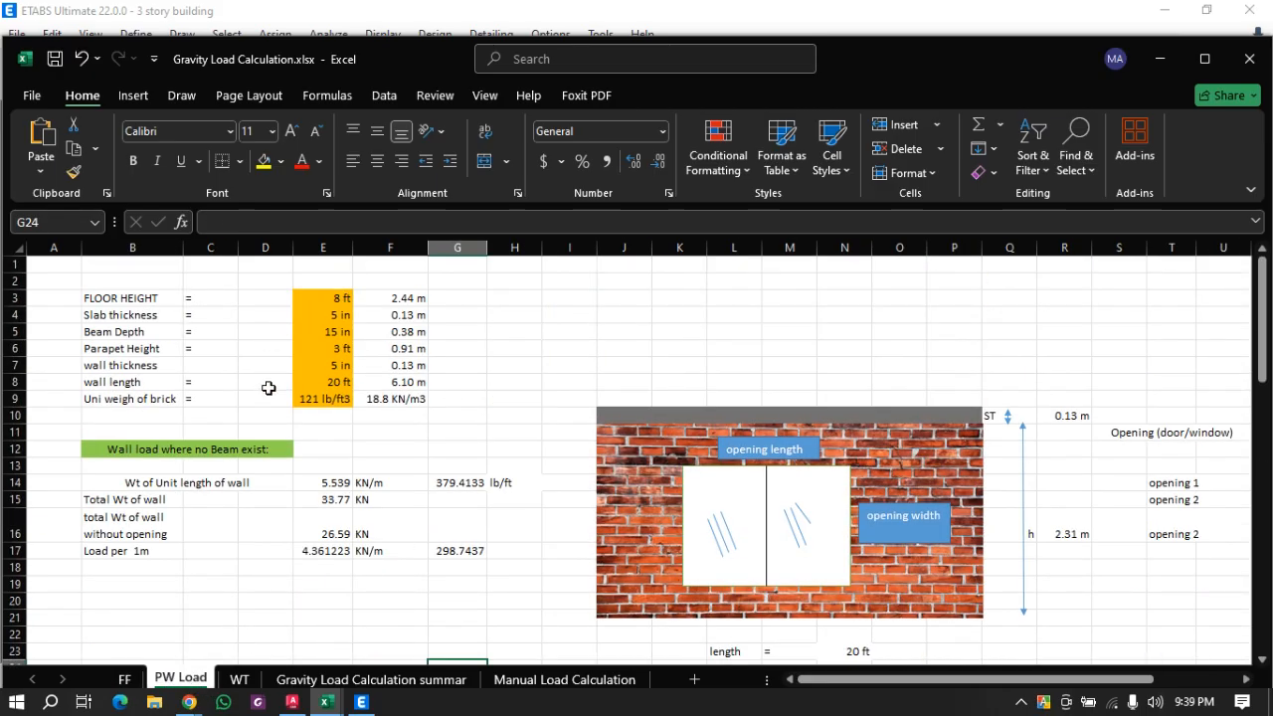
{"action": "left_click", "coordinate": [331, 291]}
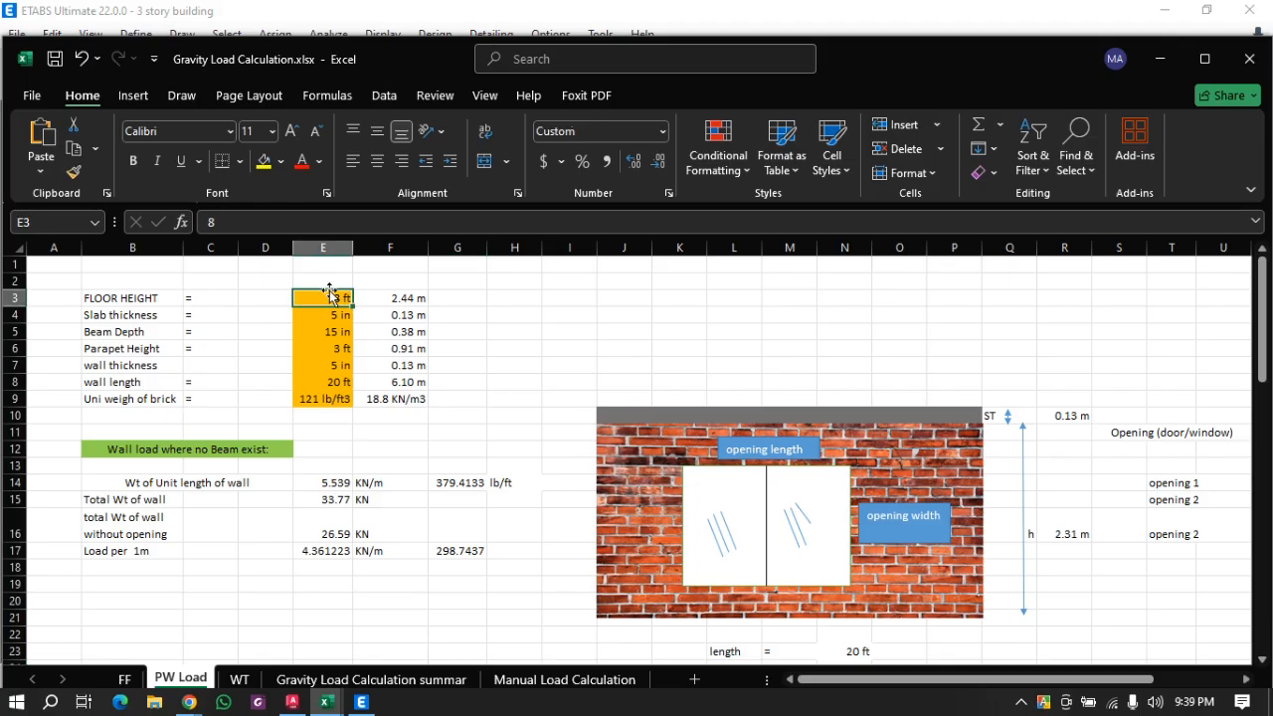
{"action": "type", "text": "10"}
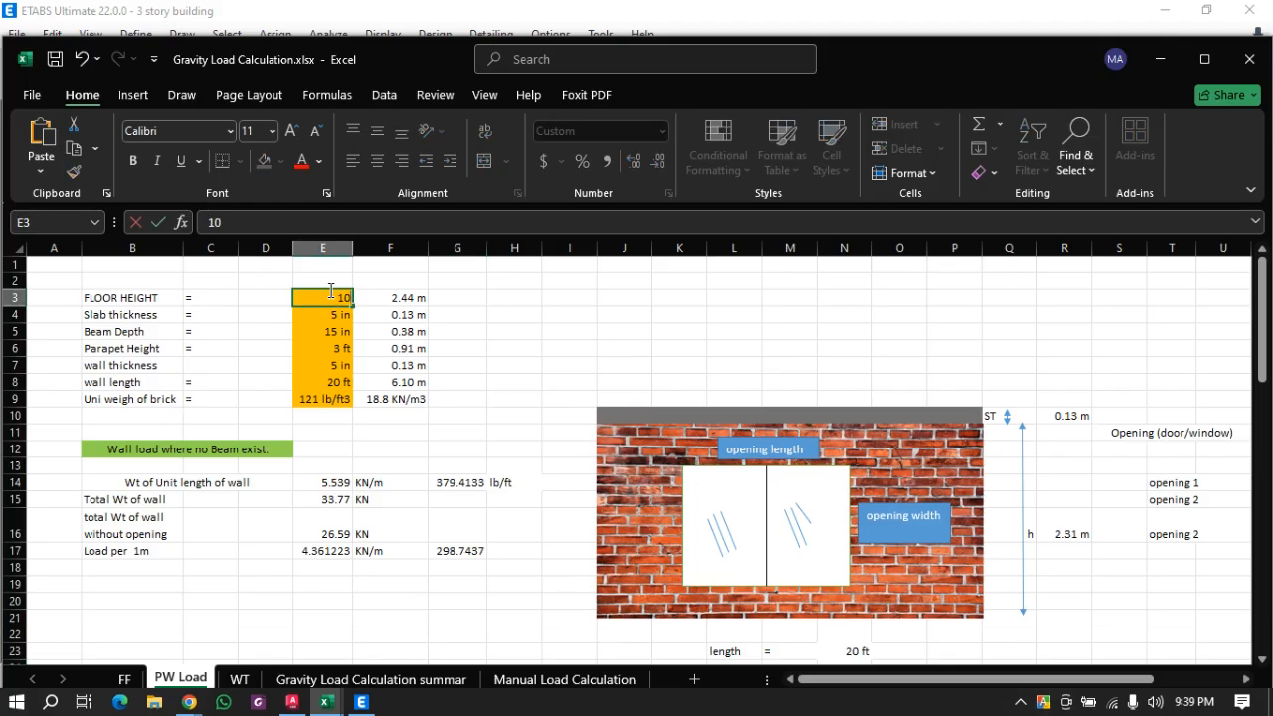
{"action": "key", "text": "Return"}
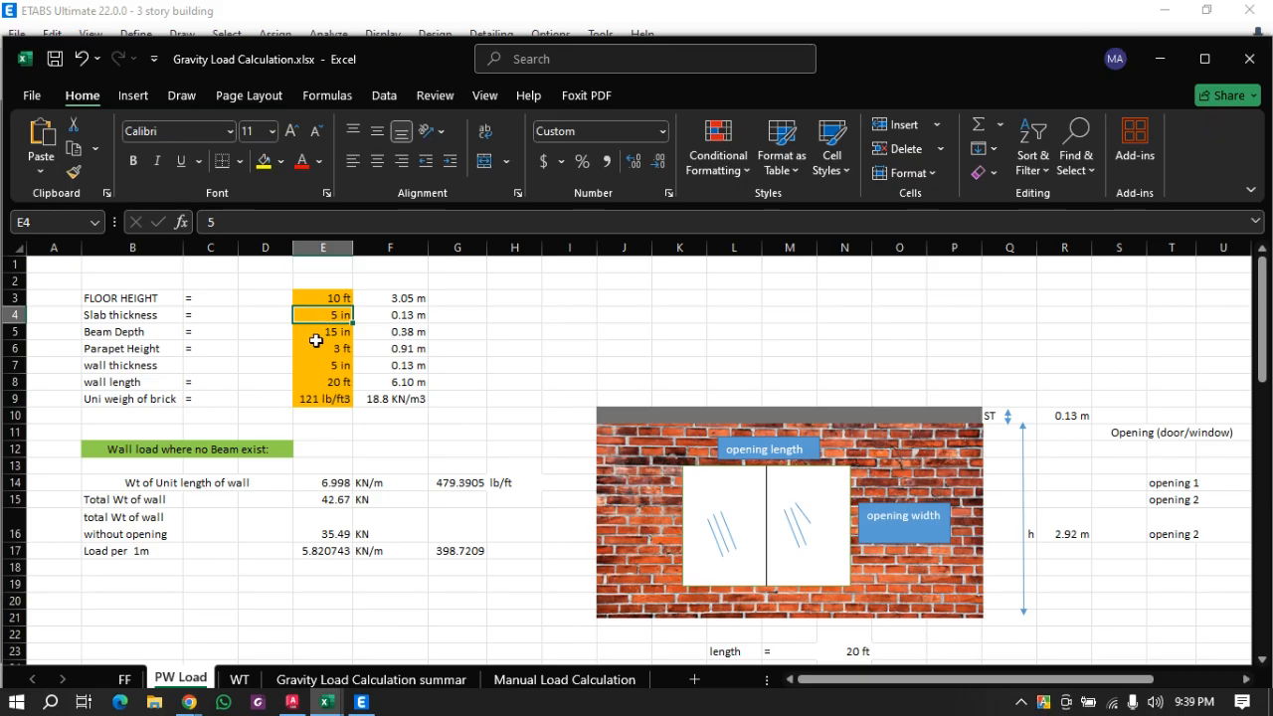
Review the beam depth, parapet height and wall thickness inputs, and examine the wall load calculation for walls without a beam.
{"action": "left_click", "coordinate": [320, 334]}
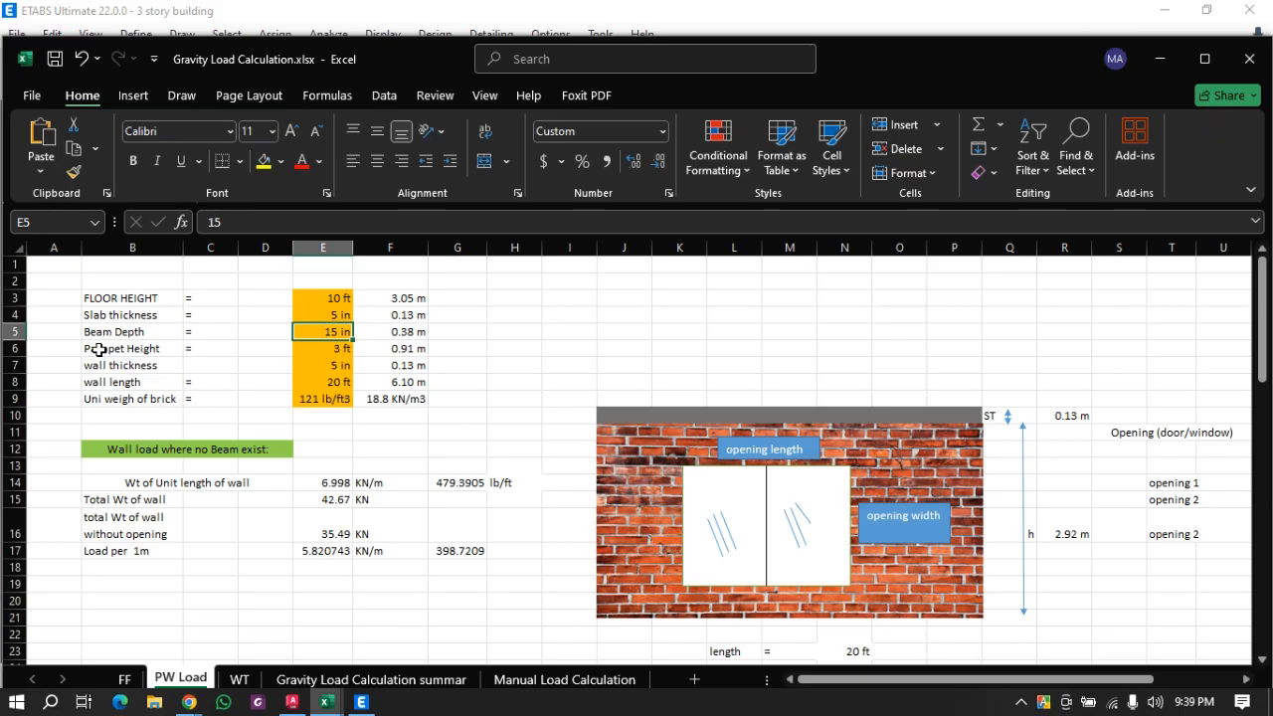
{"action": "left_click", "coordinate": [343, 349]}
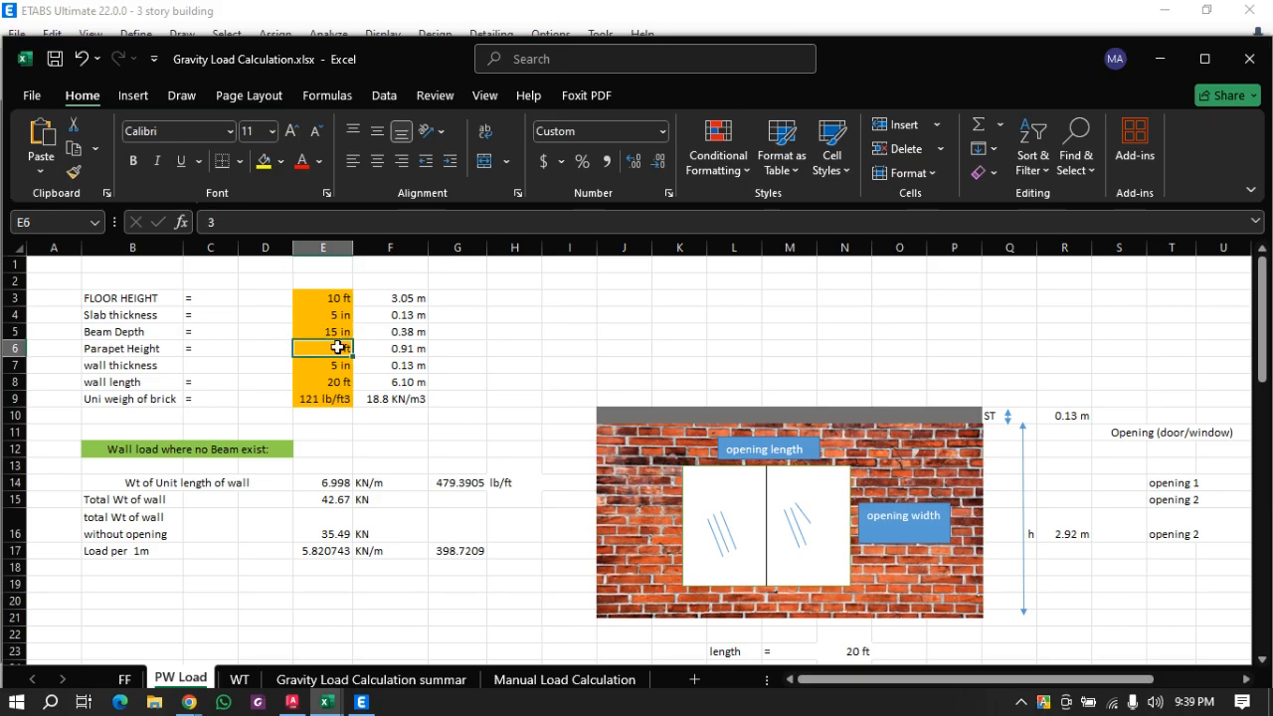
{"action": "left_click", "coordinate": [308, 370]}
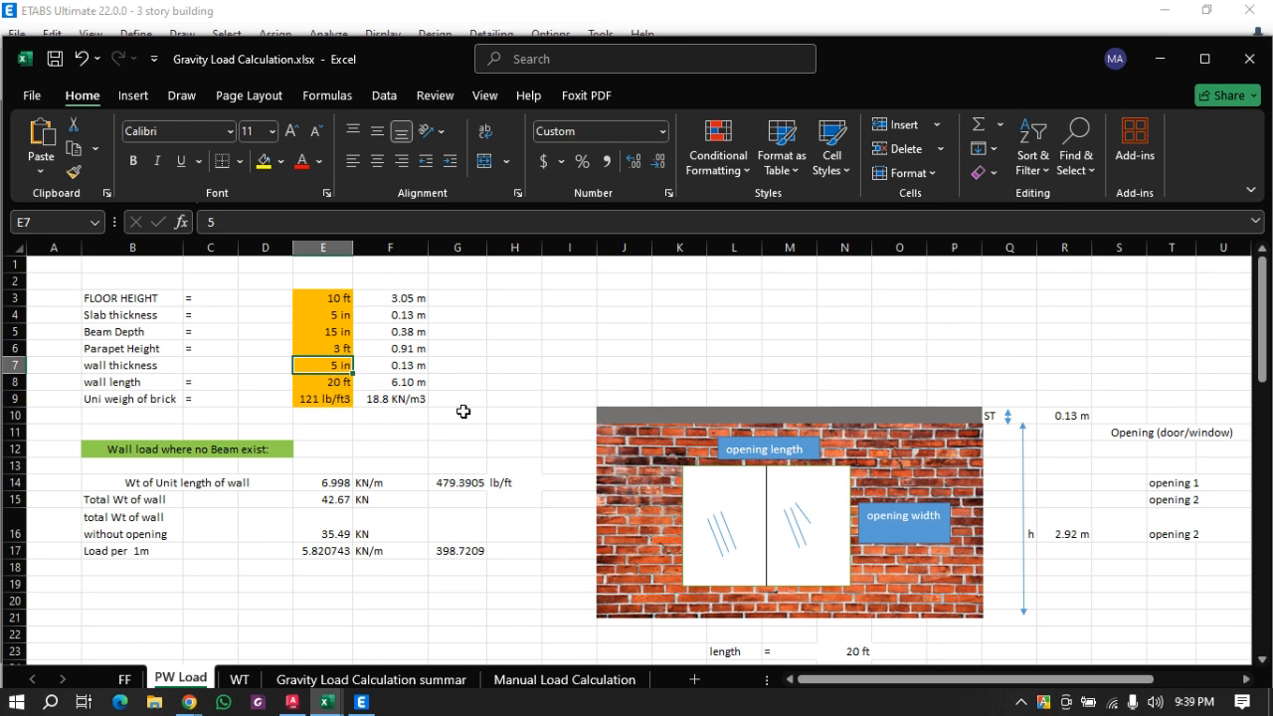
{"action": "left_click", "coordinate": [548, 397]}
{"action": "scroll", "coordinate": [480, 376], "scroll_direction": "down", "scroll_amount": 1}
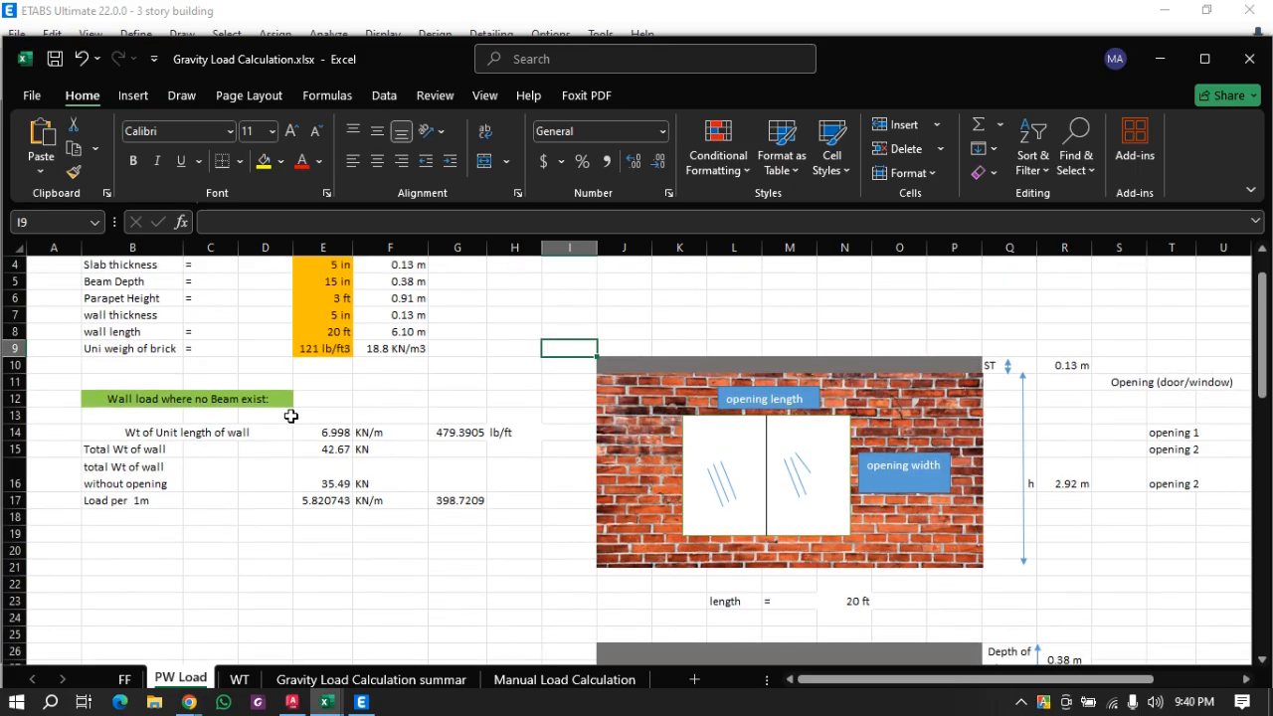
{"action": "left_click", "coordinate": [798, 364]}
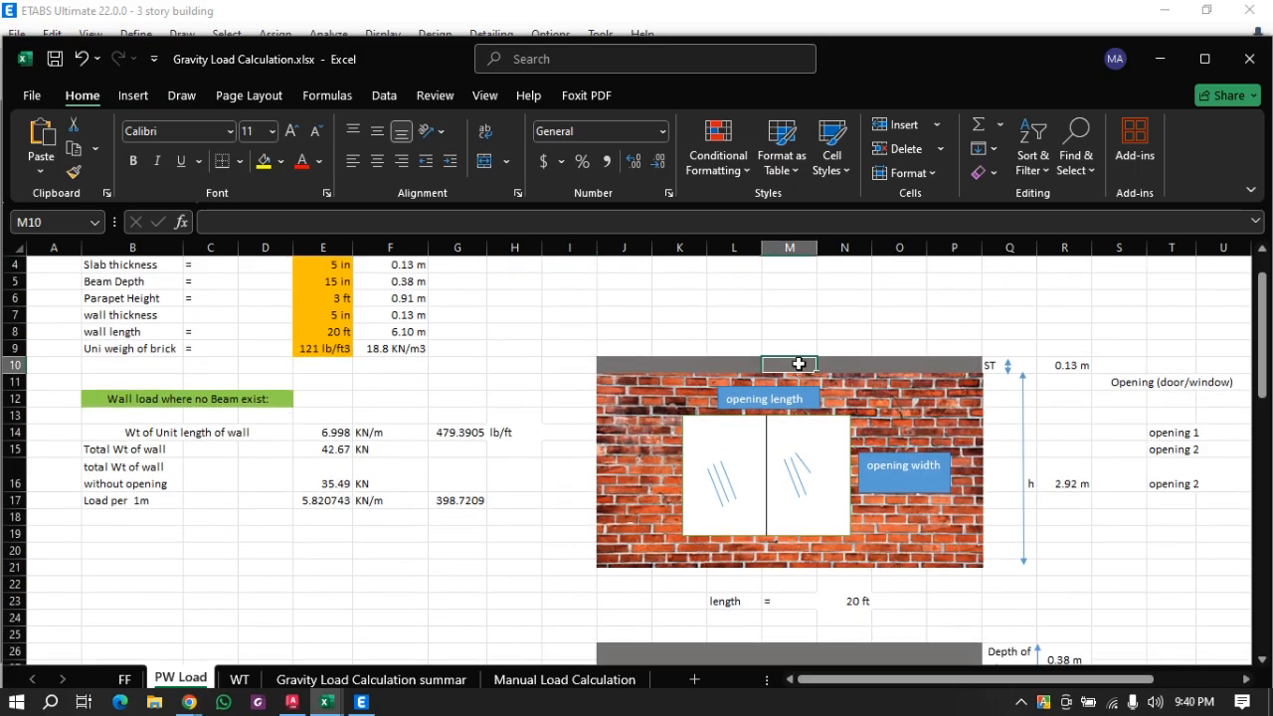
{"action": "left_click", "coordinate": [716, 335]}
{"action": "scroll", "coordinate": [659, 363], "scroll_direction": "down", "scroll_amount": 1}
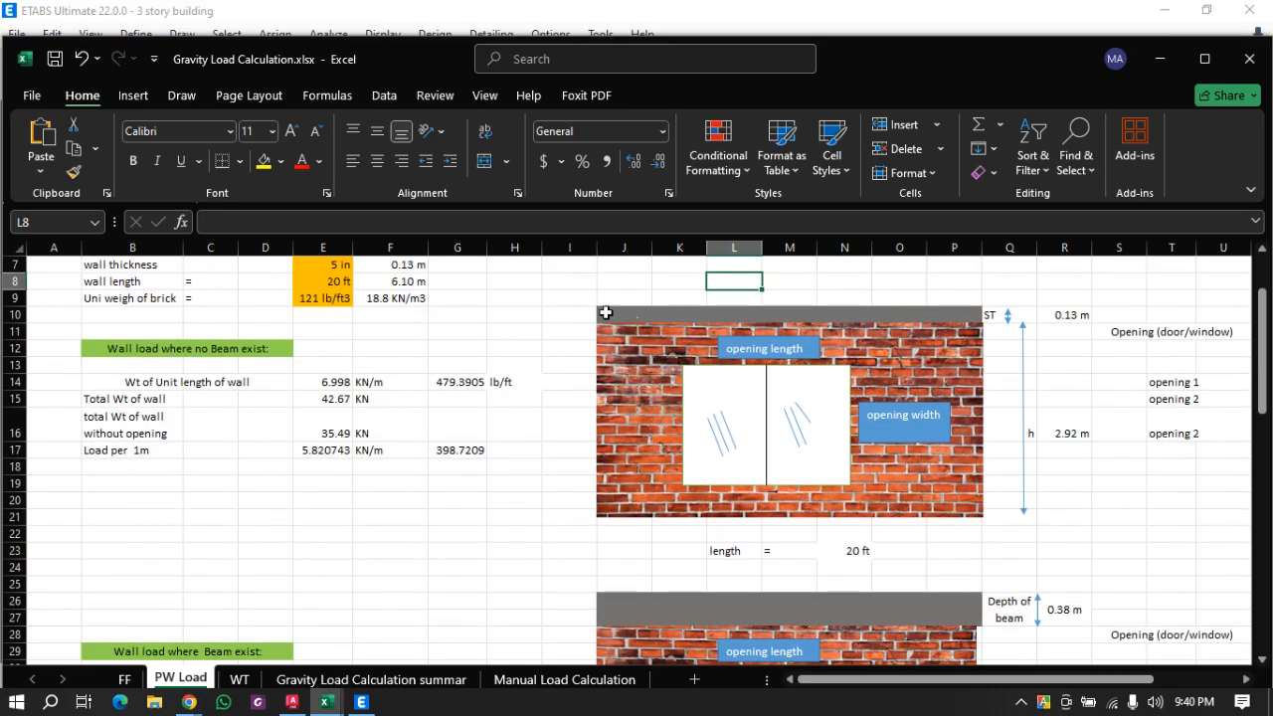
Examine the calculation for walls under a beam on the PW Load sheet, including its load with openings deducted.
{"action": "left_click", "coordinate": [521, 483]}
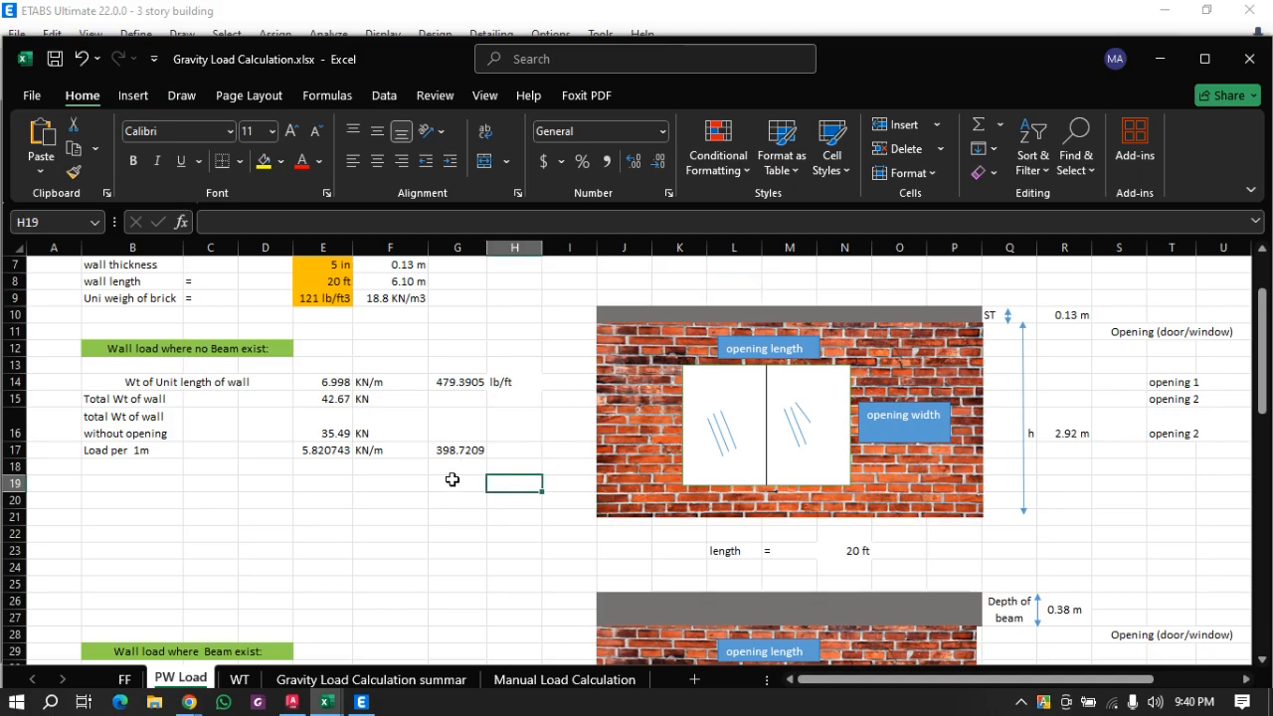
{"action": "scroll", "coordinate": [523, 482], "scroll_direction": "down", "scroll_amount": 1}
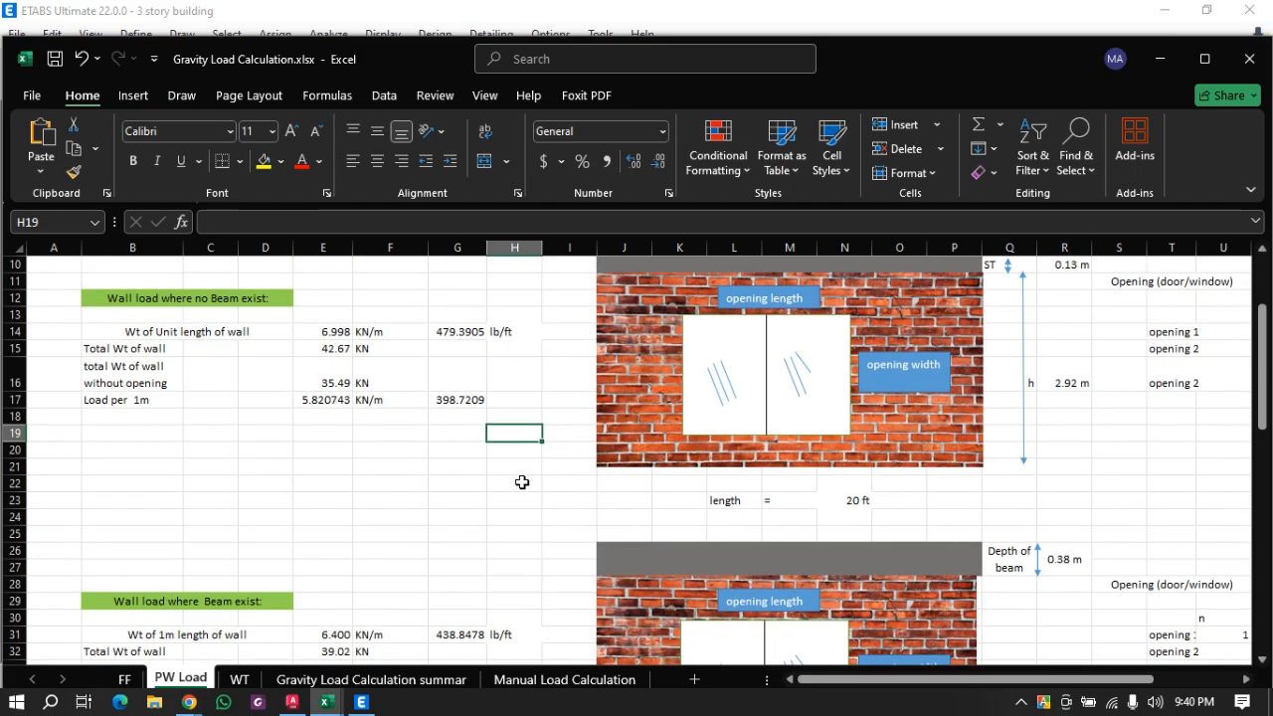
{"action": "scroll", "coordinate": [494, 456], "scroll_direction": "down", "scroll_amount": 5}
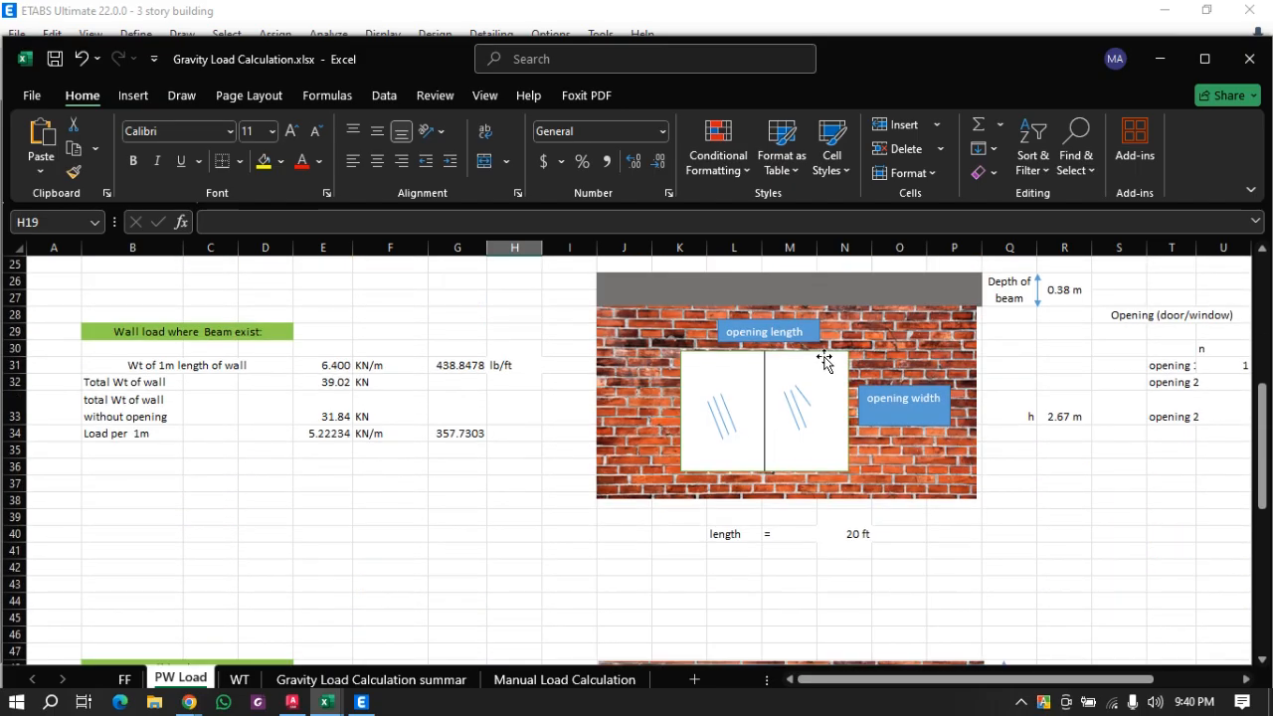
{"action": "scroll", "coordinate": [624, 388], "scroll_direction": "up", "scroll_amount": 3}
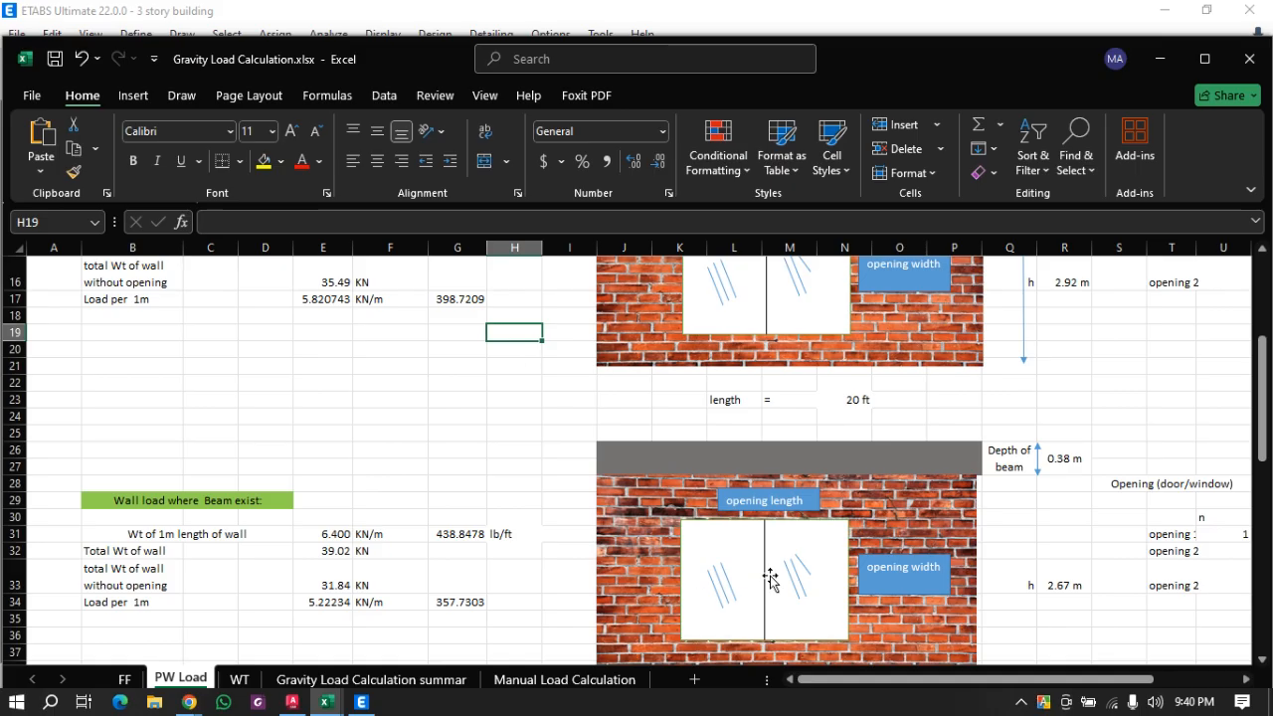
{"action": "scroll", "coordinate": [772, 581], "scroll_direction": "down", "scroll_amount": 2}
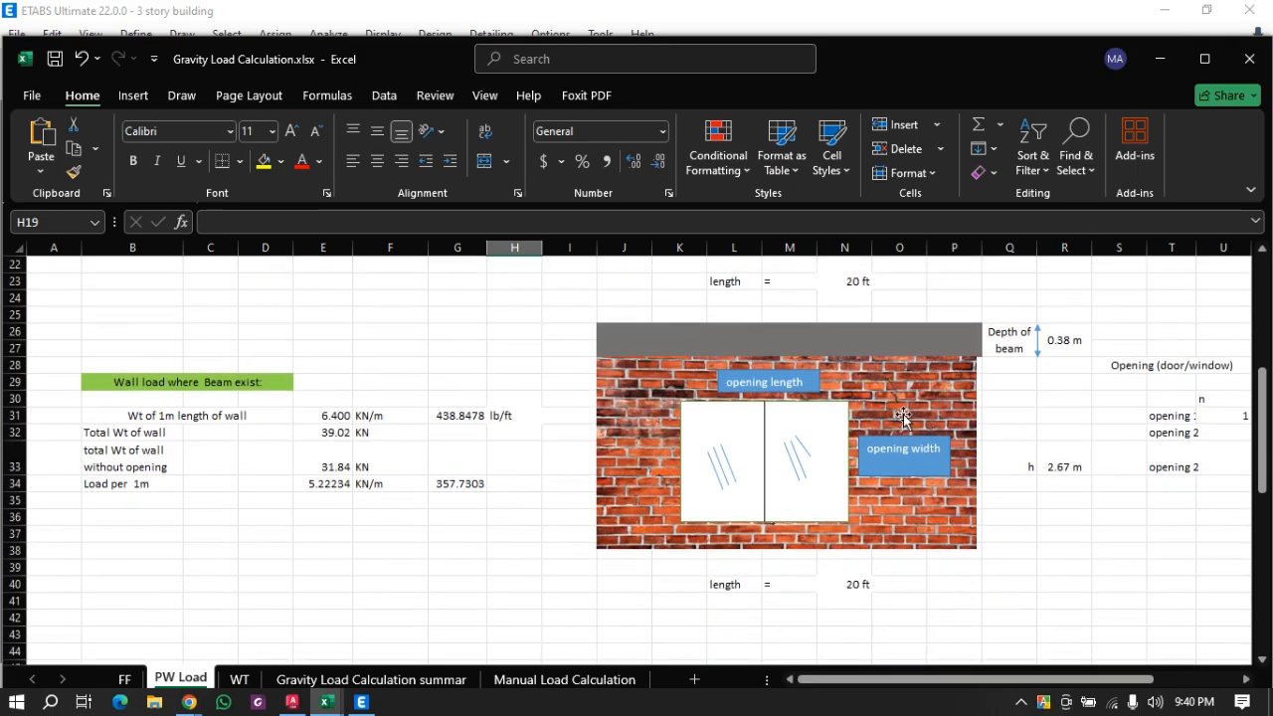
{"action": "left_click", "coordinate": [456, 484]}
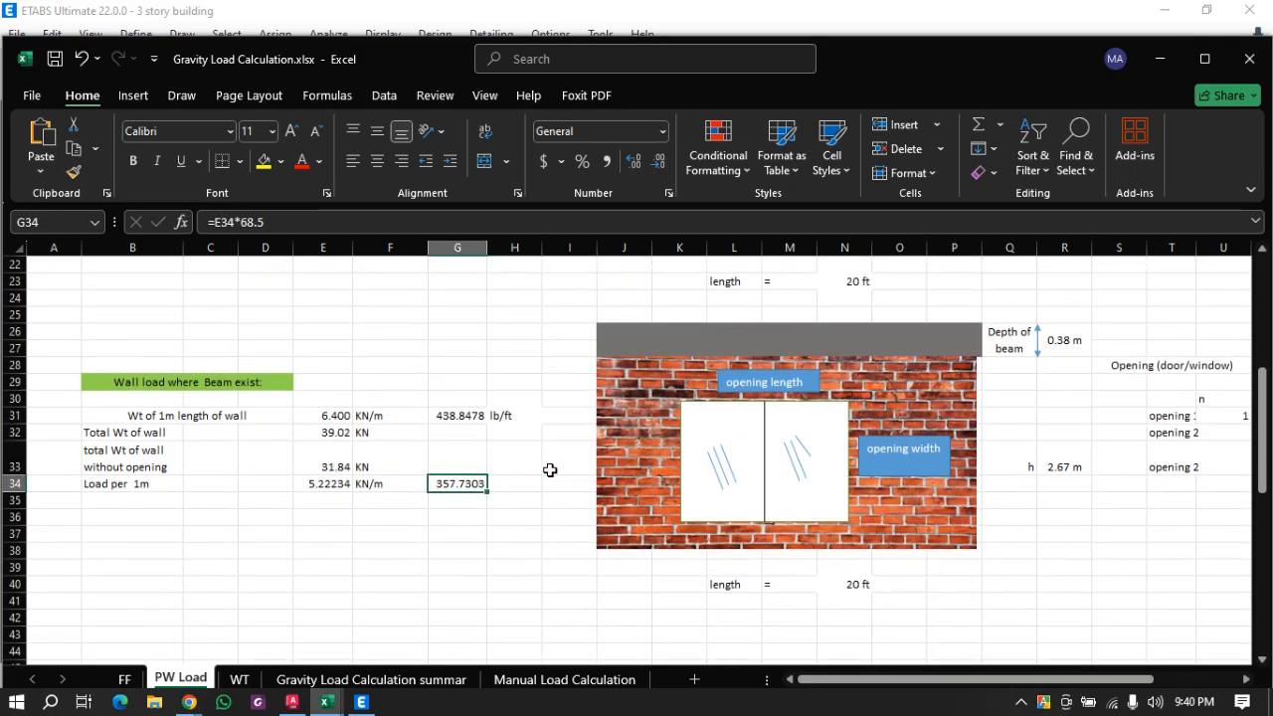
Return to ETABS, select the beams along grid A and on grids 4 and 3 between A and B, and check wall positions in AutoCAD.
{"action": "left_click", "coordinate": [1162, 58]}
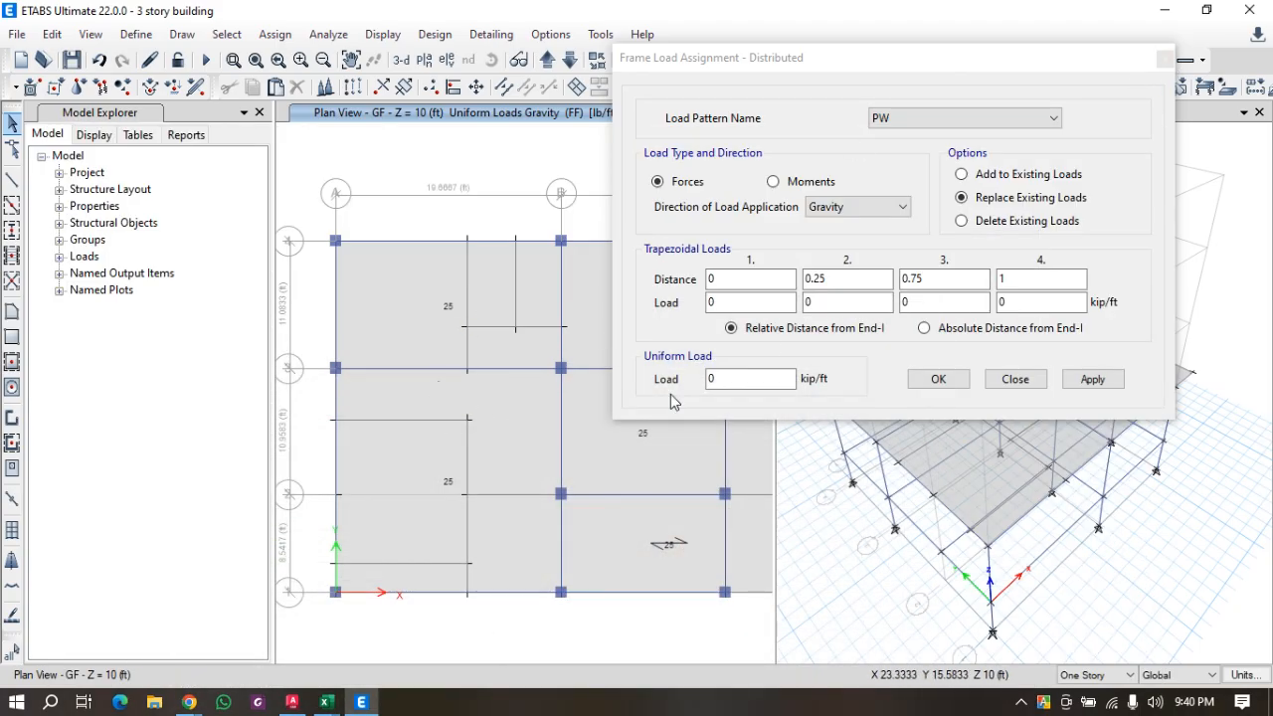
{"action": "left_click", "coordinate": [737, 378]}
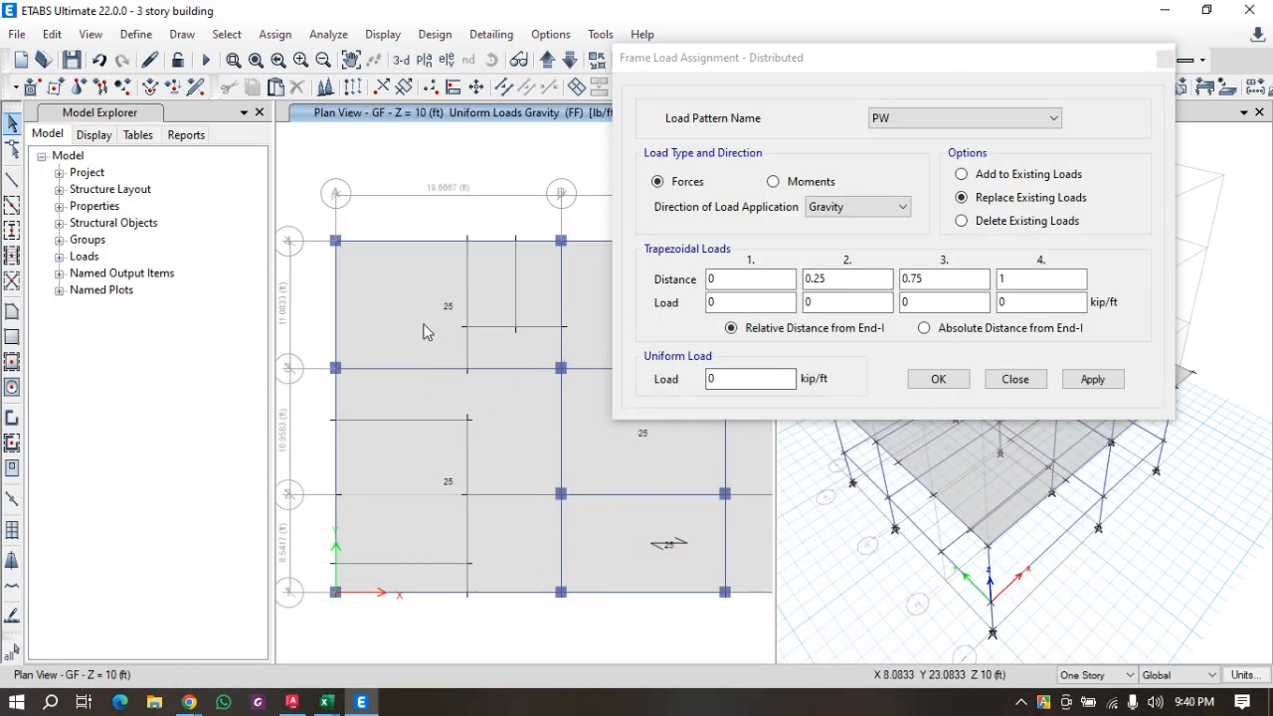
{"action": "left_click", "coordinate": [335, 335]}
{"action": "left_click", "coordinate": [390, 241]}
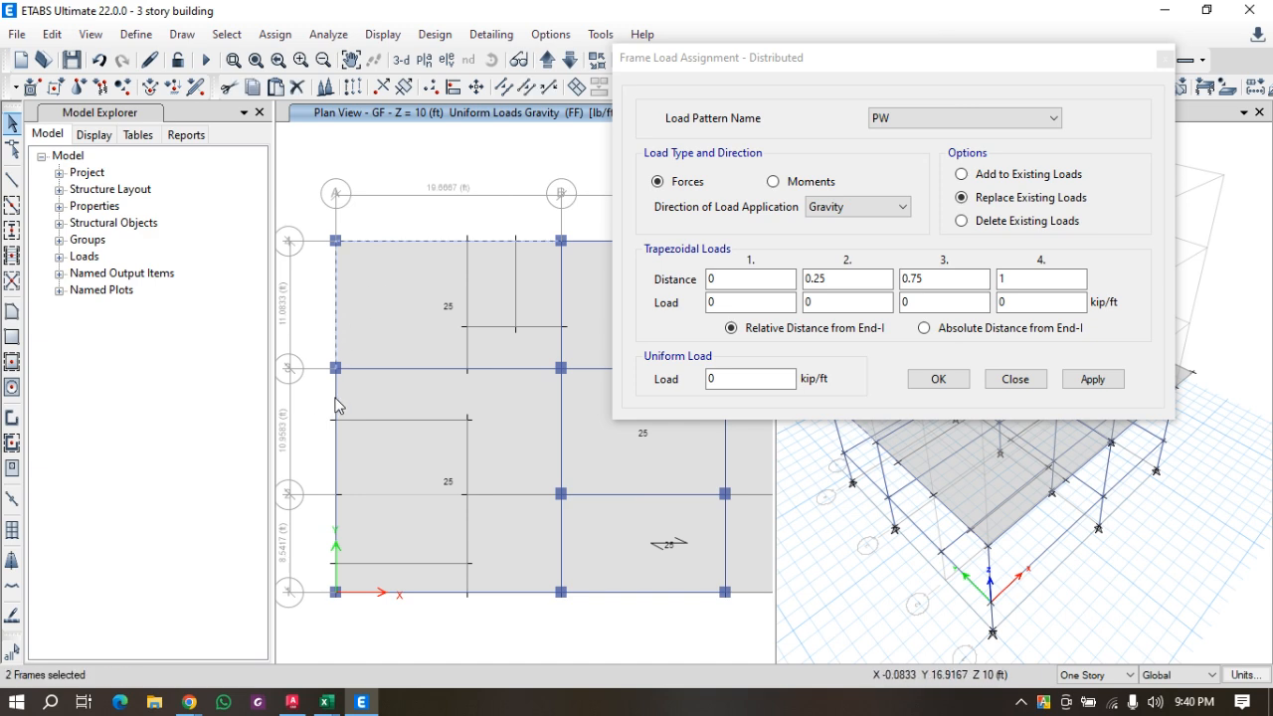
{"action": "left_click", "coordinate": [397, 369]}
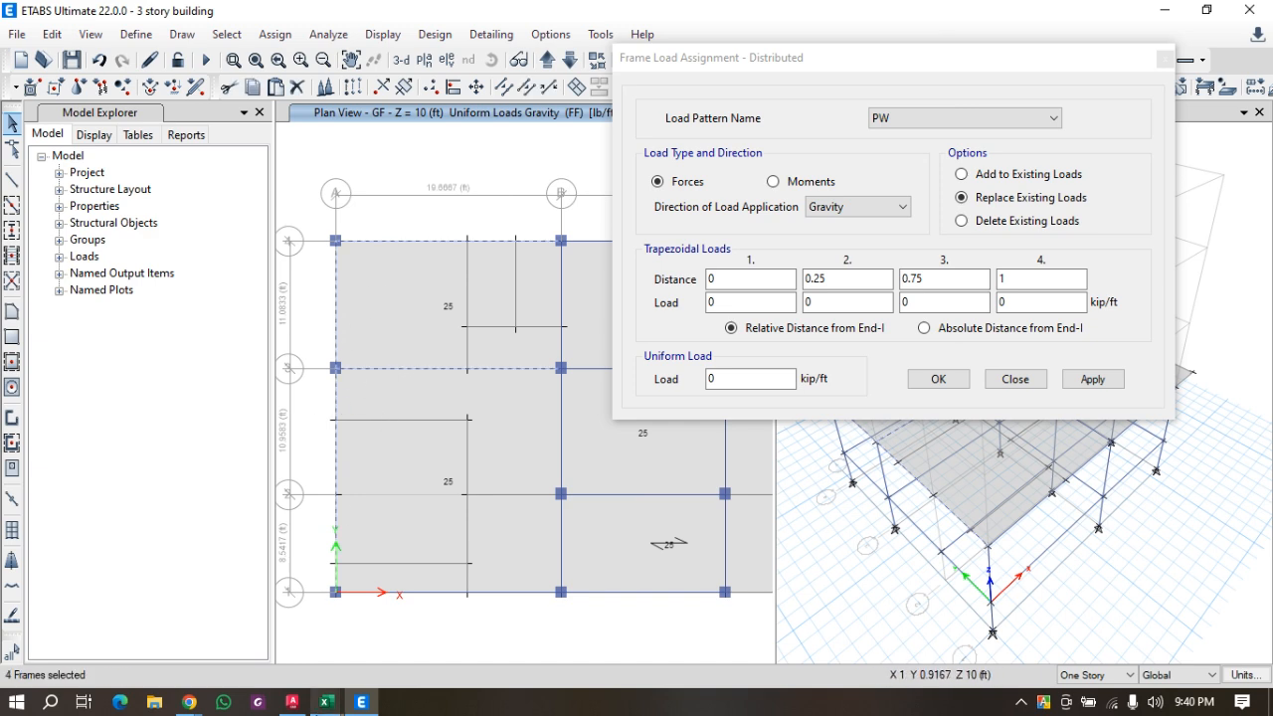
{"action": "left_click", "coordinate": [292, 702]}
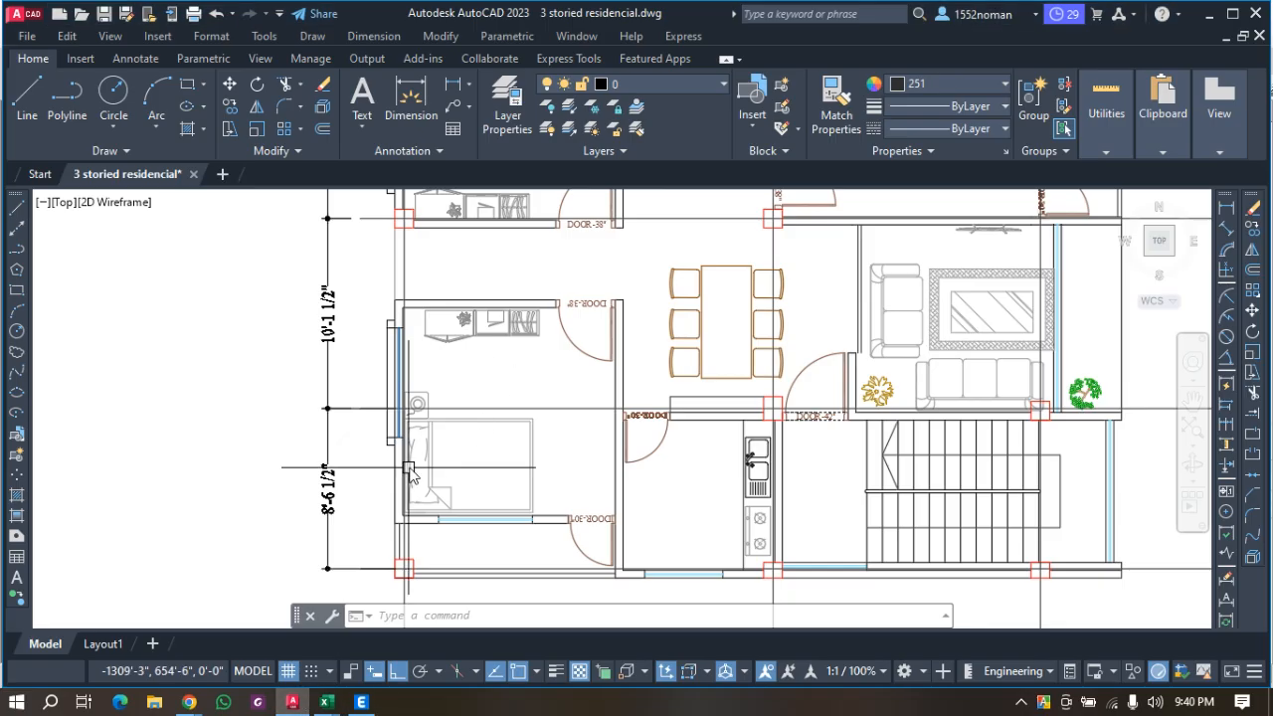
{"action": "scroll", "coordinate": [428, 517], "scroll_direction": "down", "scroll_amount": 2}
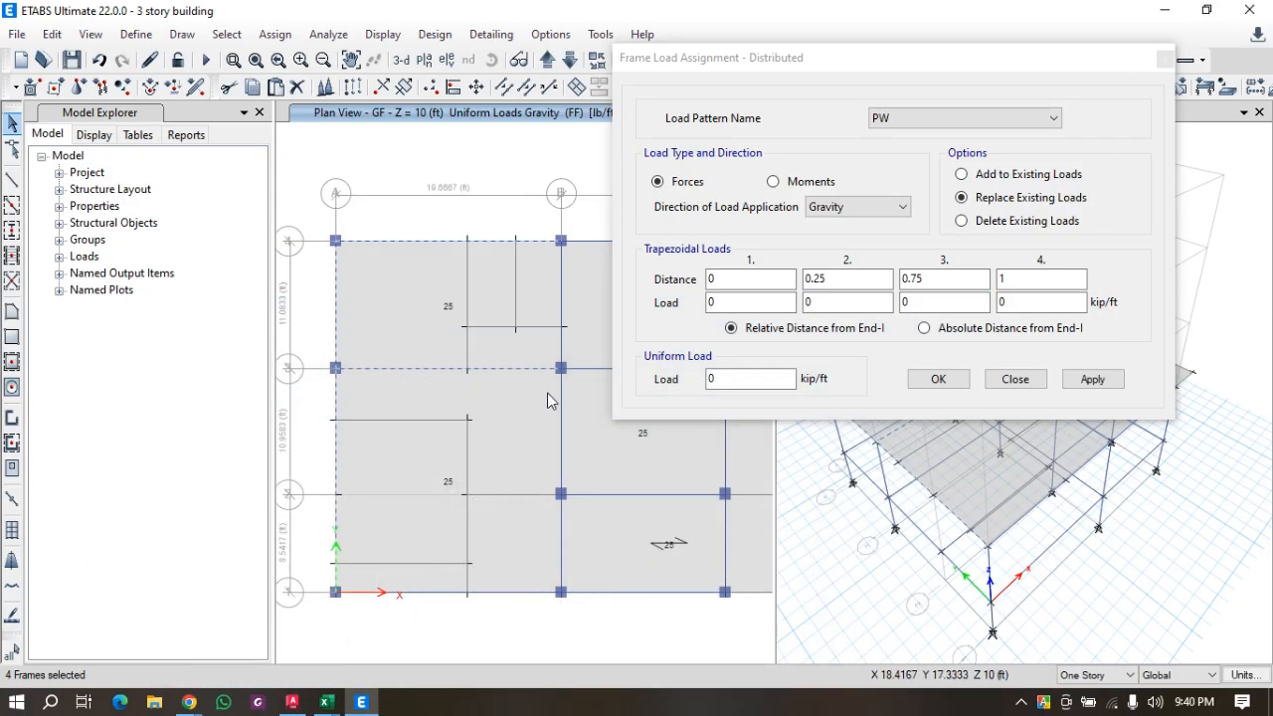
Assign a 0.36 kip/ft uniform PW load to the selection plus the remaining grid beams, excluding B between 2–3 and C between 1–2.
{"action": "double_click", "coordinate": [726, 379]}
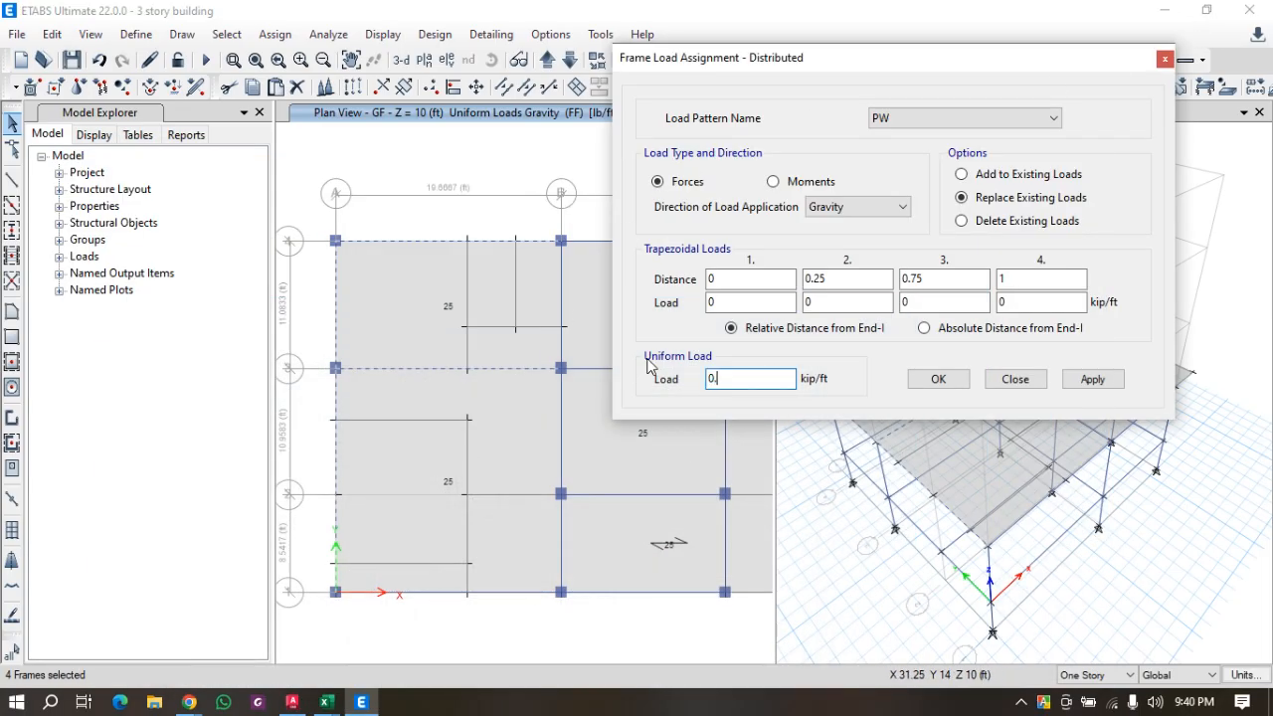
{"action": "left_click_drag", "start_coordinate": [746, 62], "coordinate": [912, 38]}
{"action": "left_click", "coordinate": [654, 241]}
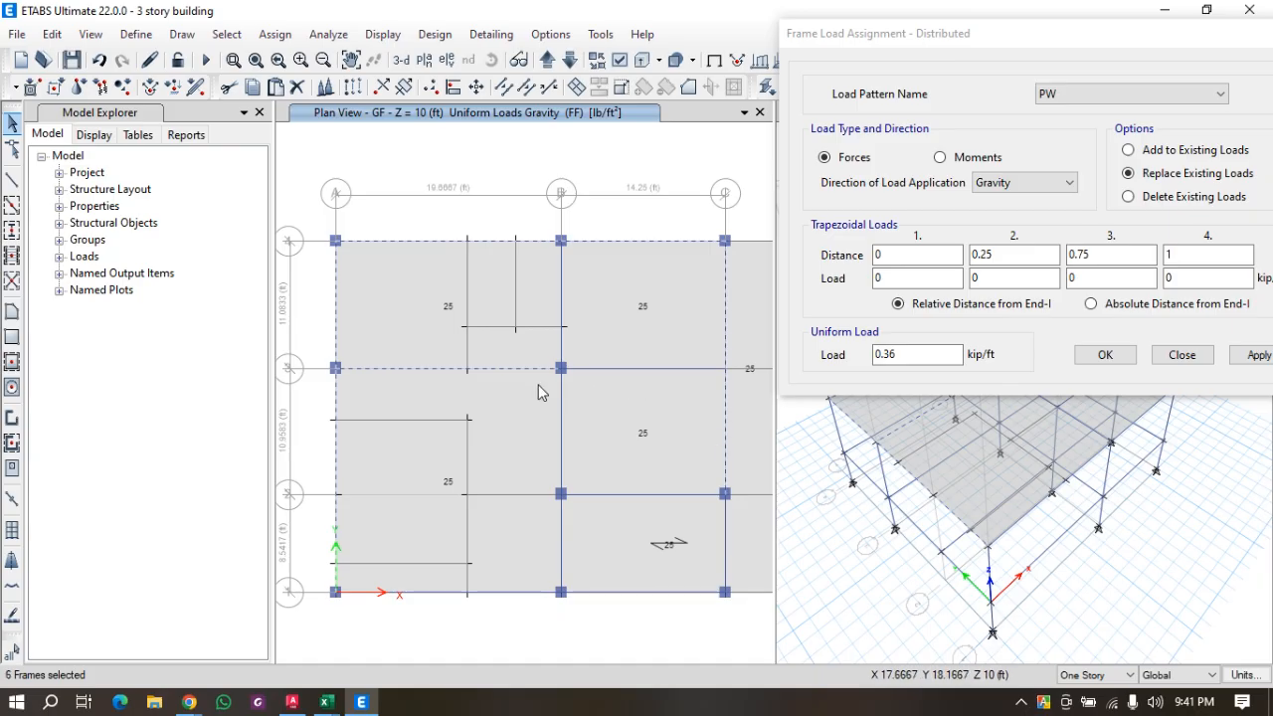
{"action": "left_click", "coordinate": [645, 592]}
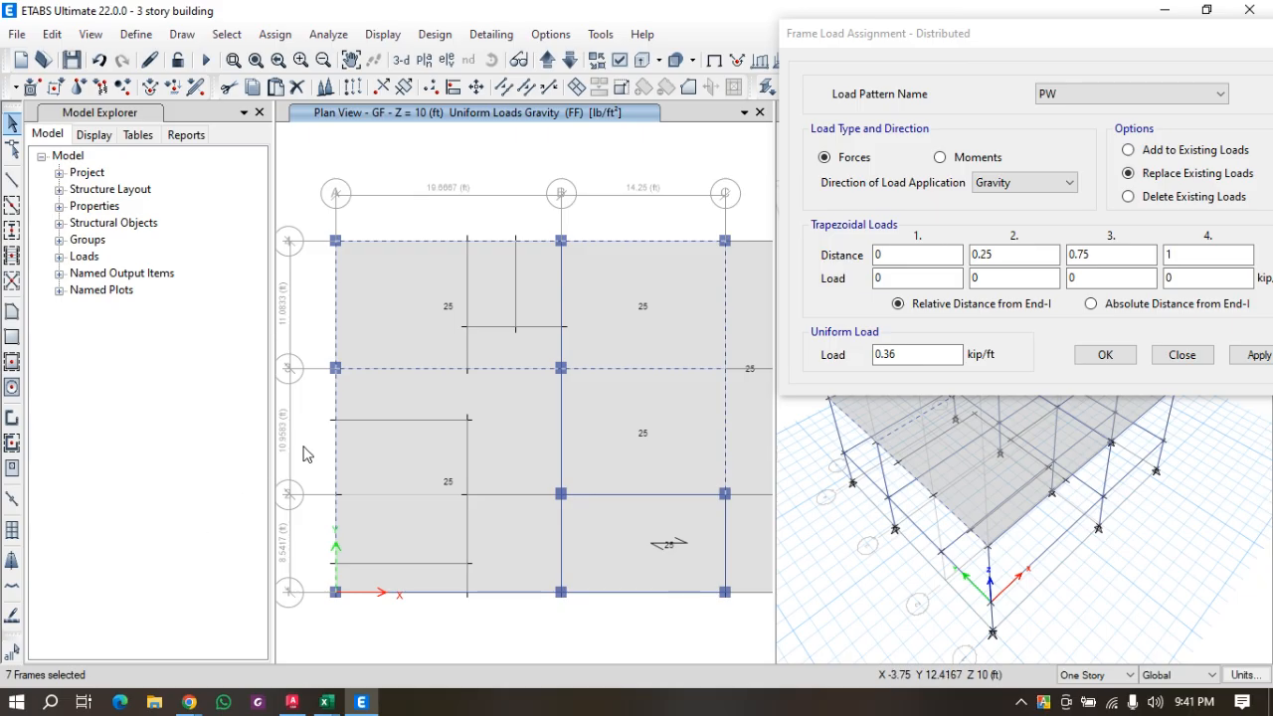
{"action": "left_click", "coordinate": [562, 317]}
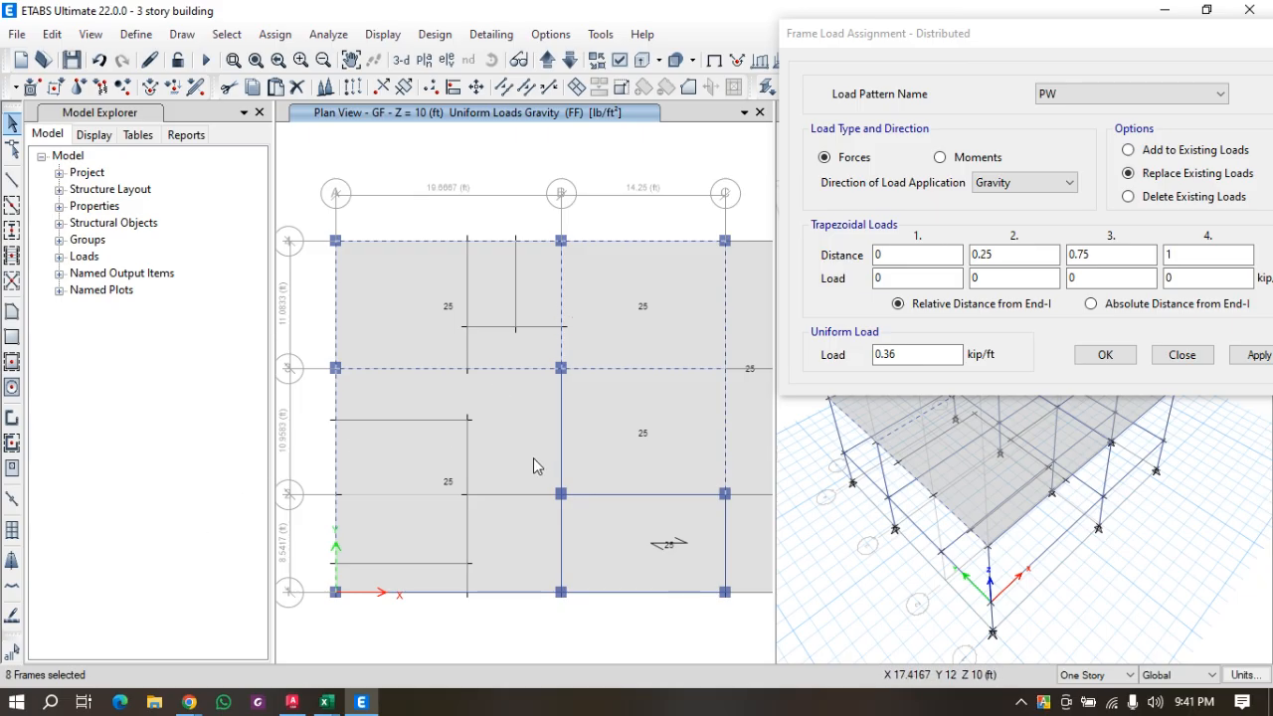
{"action": "left_click", "coordinate": [561, 557]}
{"action": "left_click", "coordinate": [488, 595]}
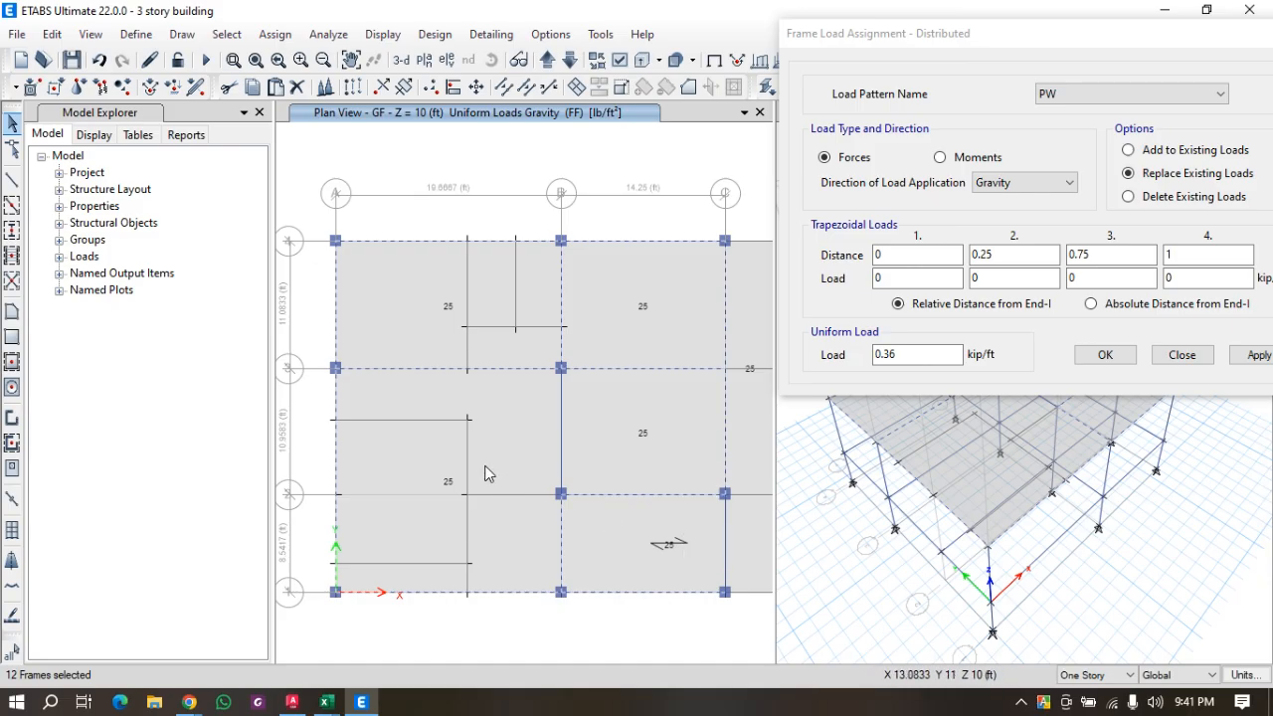
{"action": "scroll", "coordinate": [489, 471], "scroll_direction": "down", "scroll_amount": 3}
{"action": "scroll", "coordinate": [552, 509], "scroll_direction": "up", "scroll_amount": 3}
{"action": "scroll", "coordinate": [616, 488], "scroll_direction": "down", "scroll_amount": 3}
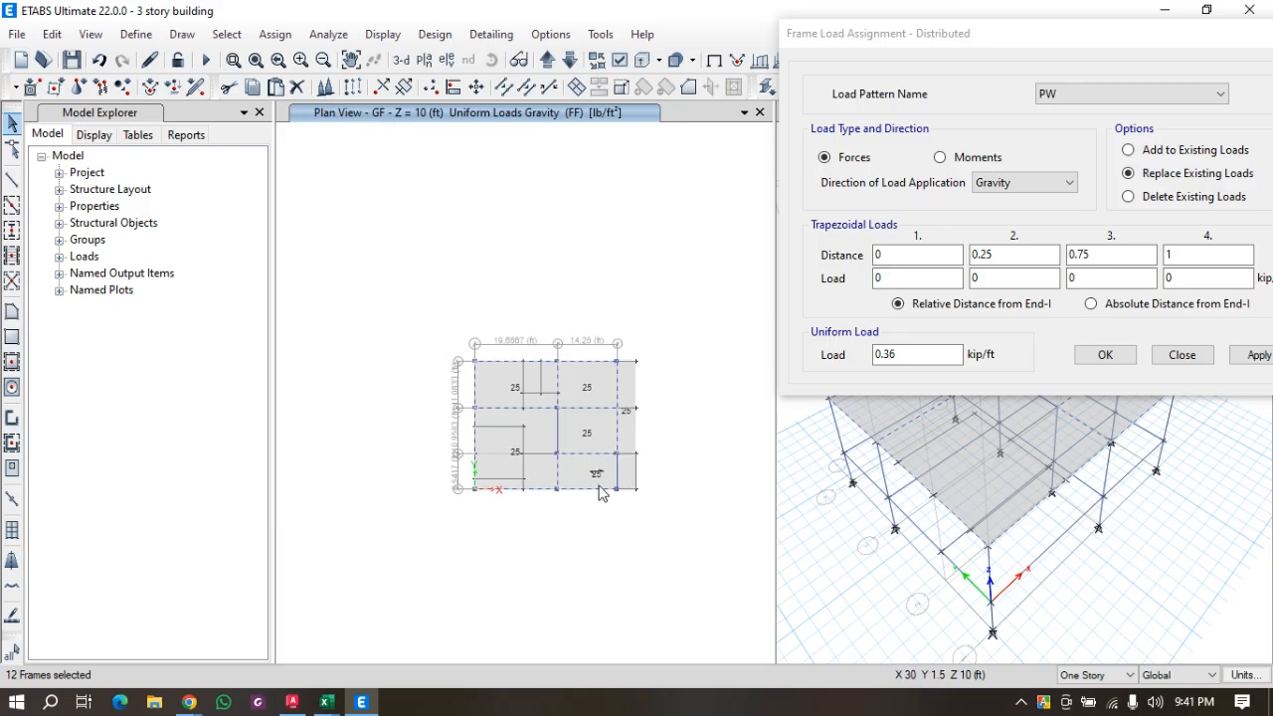
{"action": "scroll", "coordinate": [506, 434], "scroll_direction": "up", "scroll_amount": 3}
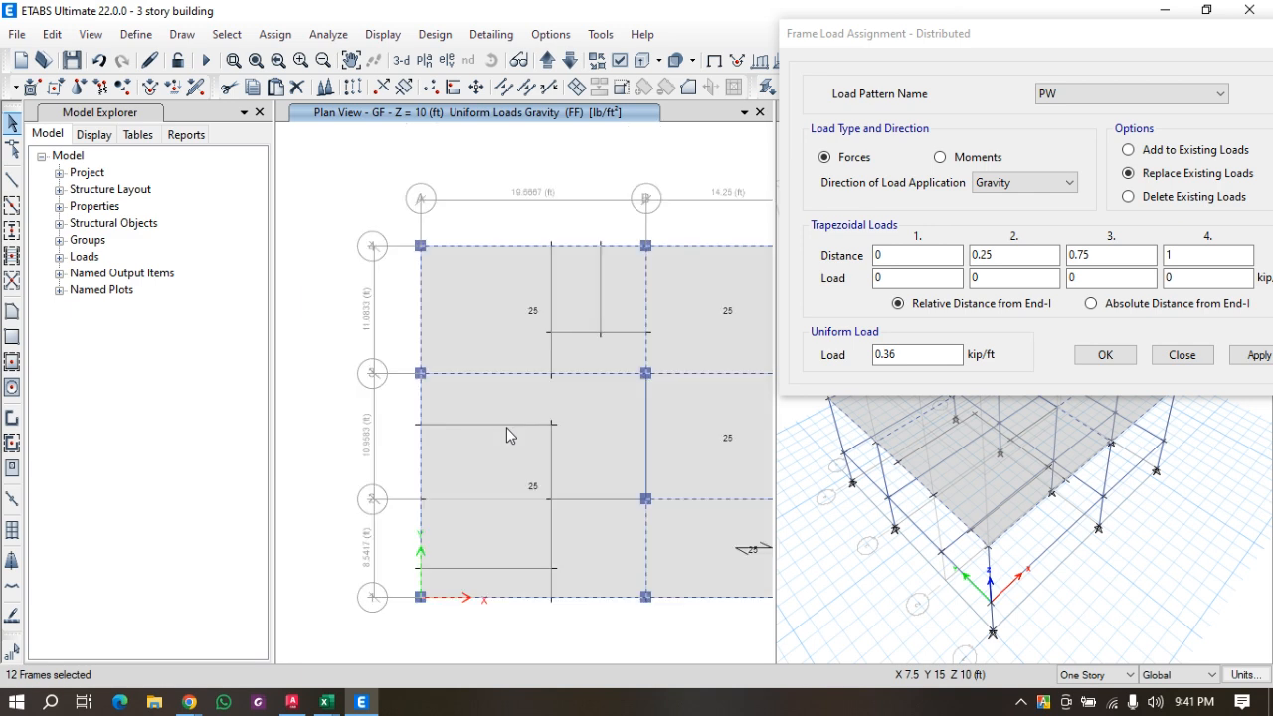
{"action": "scroll", "coordinate": [567, 430], "scroll_direction": "down", "scroll_amount": 3}
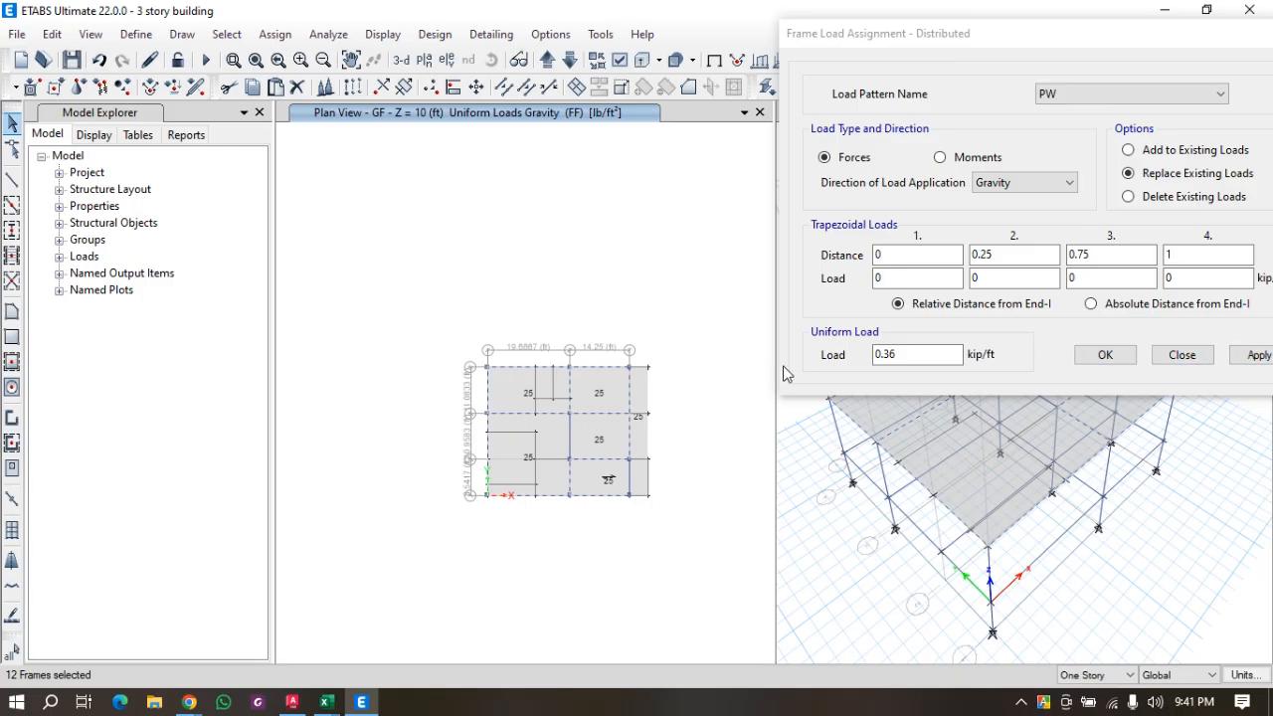
{"action": "left_click", "coordinate": [1259, 357]}
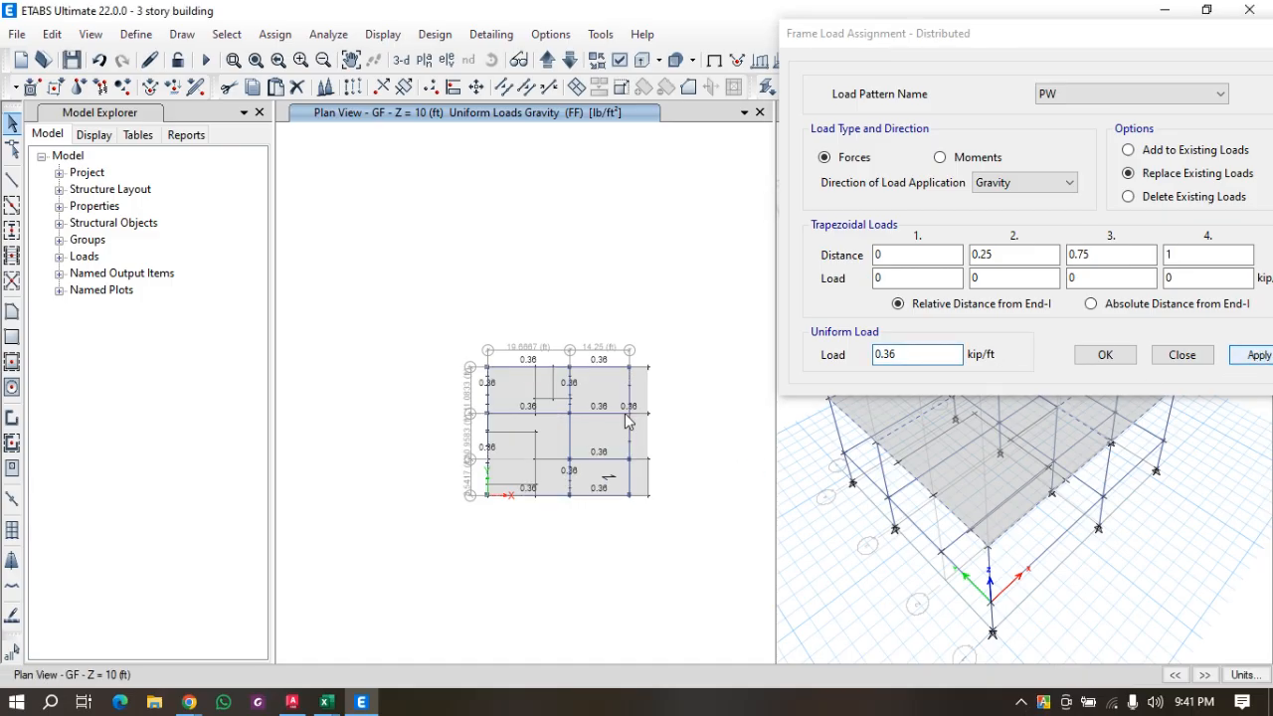
Set the uniform load to 0.4 kip/ft and select the three secondary beams inside bay A–B between grids 3 and 4.
{"action": "left_click_drag", "start_coordinate": [930, 355], "coordinate": [808, 365]}
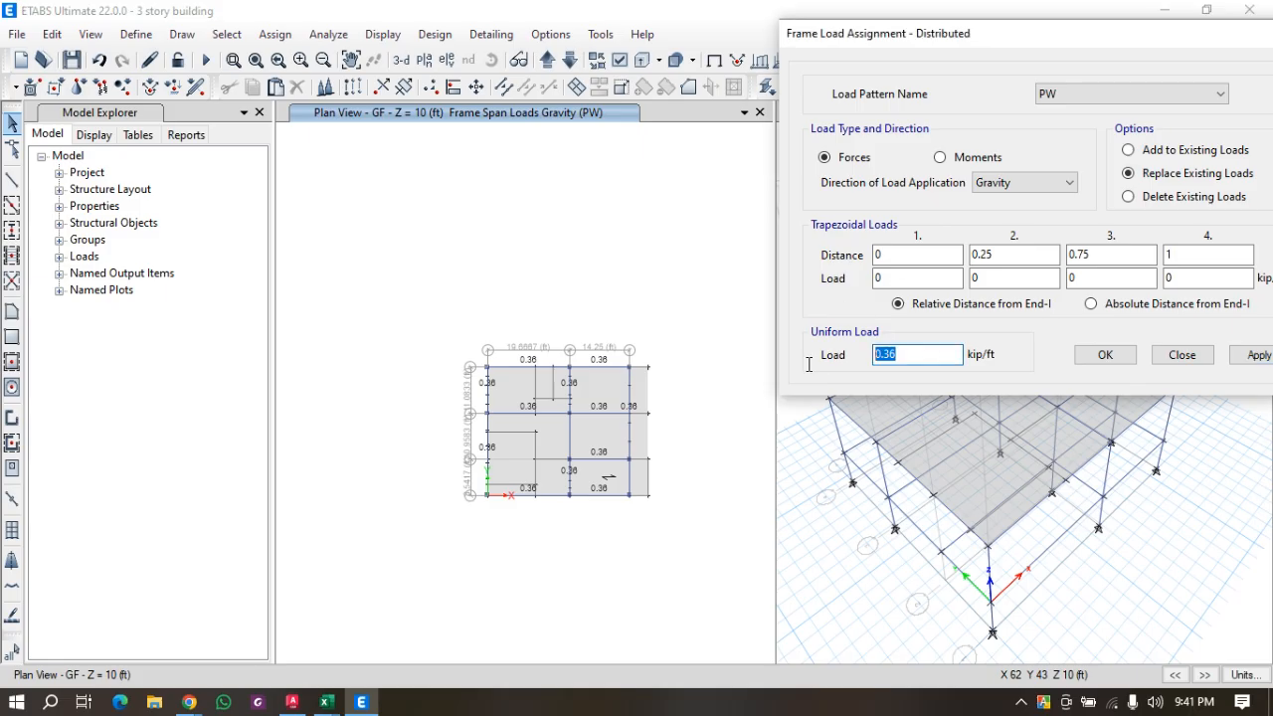
{"action": "type", "text": "40"}
{"action": "key", "text": "BackSpace"}
{"action": "key", "text": "BackSpace"}
{"action": "type", "text": ".4"}
{"action": "scroll", "coordinate": [527, 408], "scroll_direction": "up", "scroll_amount": 3}
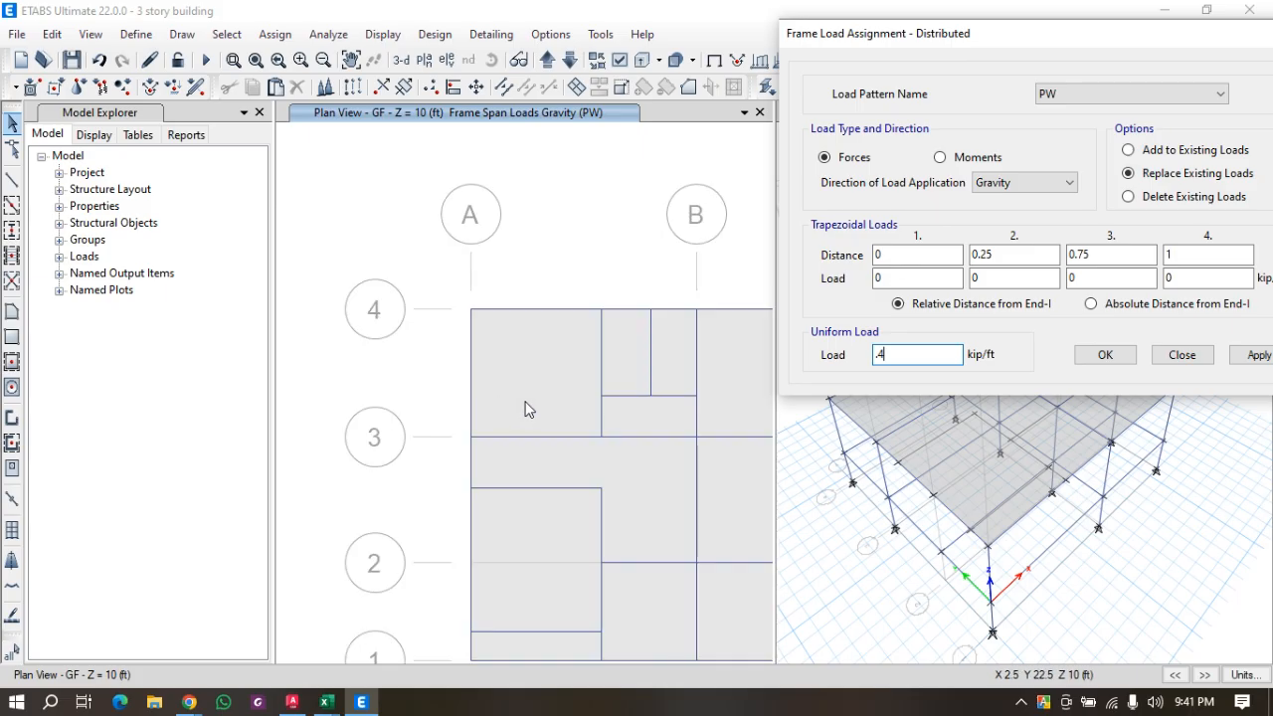
{"action": "scroll", "coordinate": [527, 408], "scroll_direction": "up", "scroll_amount": 4}
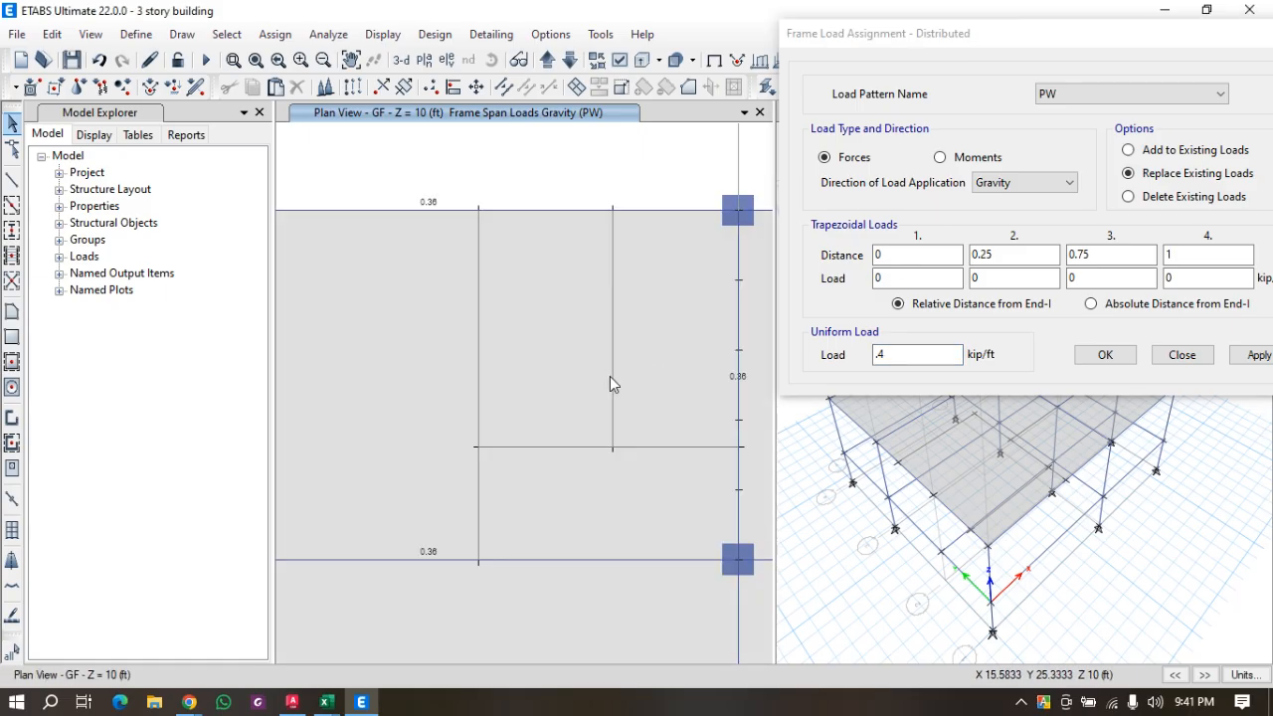
{"action": "left_click", "coordinate": [611, 378]}
{"action": "left_click", "coordinate": [562, 446]}
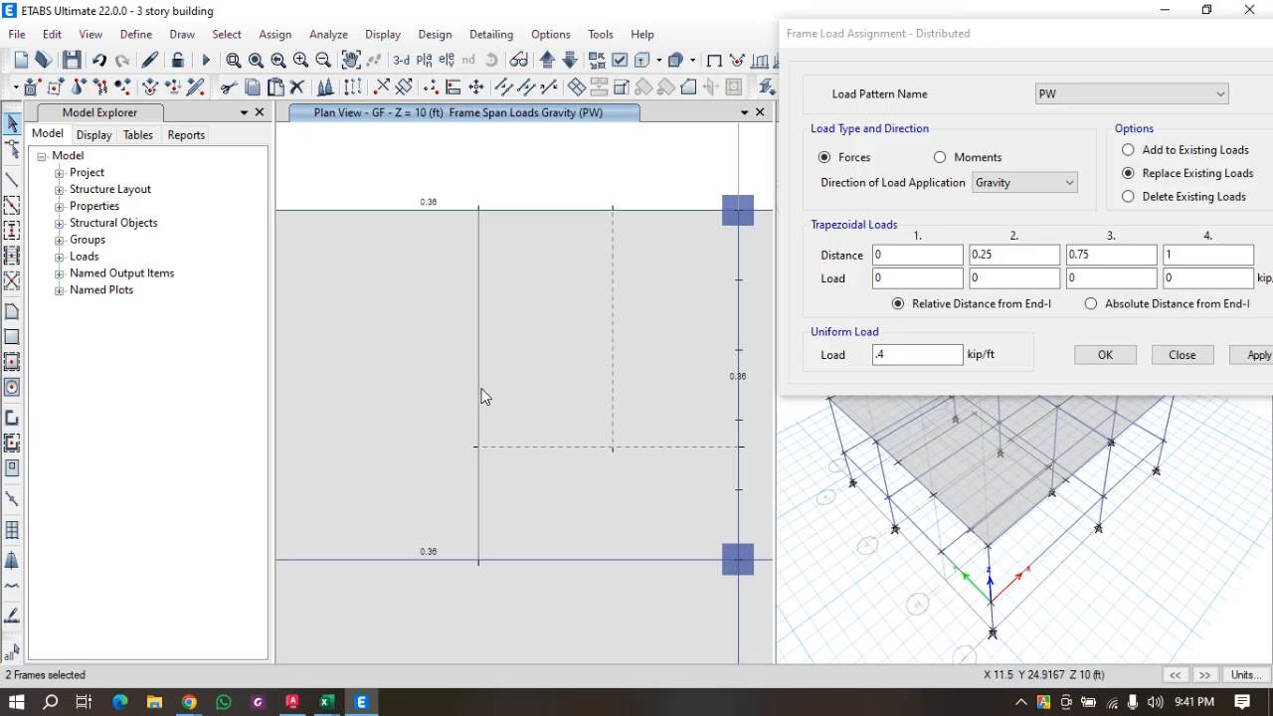
{"action": "scroll", "coordinate": [523, 348], "scroll_direction": "down", "scroll_amount": 3}
Add the four secondary beams inside bay A–B between grids 1 and 3 to the selection.
{"action": "left_click", "coordinate": [490, 460]}
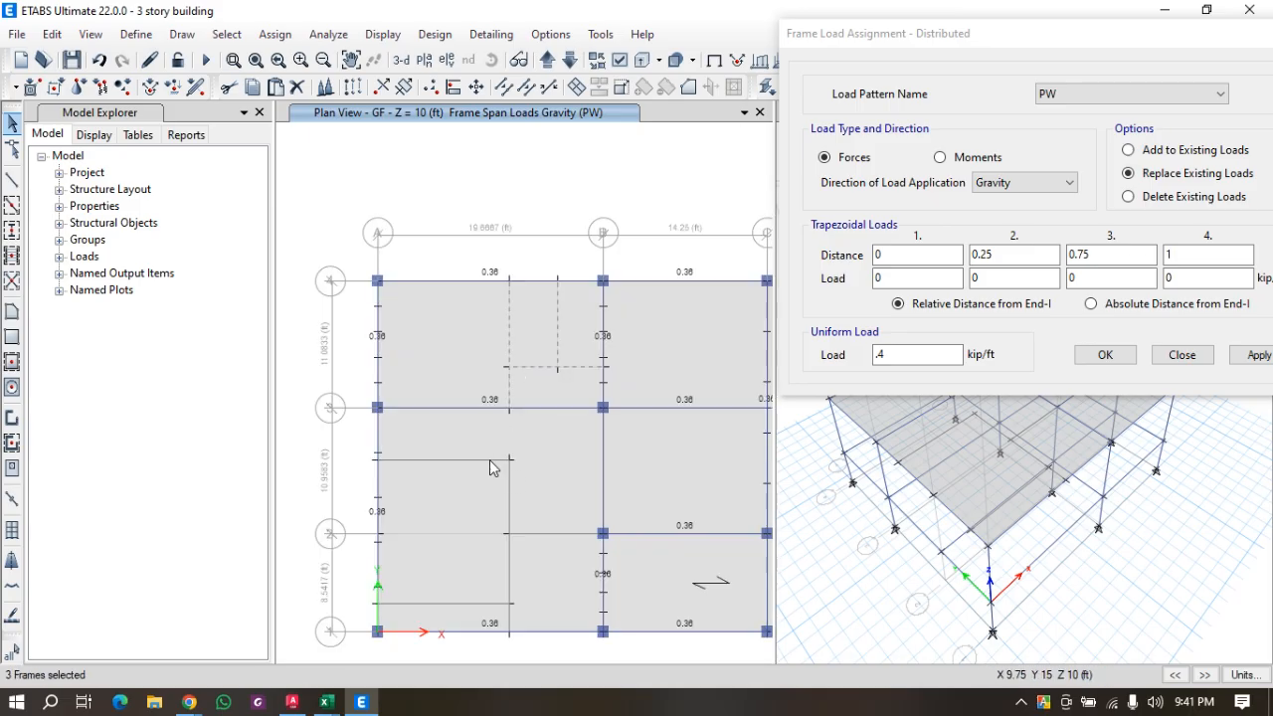
{"action": "left_click", "coordinate": [509, 487]}
{"action": "left_click", "coordinate": [550, 536]}
{"action": "scroll", "coordinate": [613, 447], "scroll_direction": "down", "scroll_amount": 3}
{"action": "scroll", "coordinate": [571, 515], "scroll_direction": "up", "scroll_amount": 3}
{"action": "left_click", "coordinate": [552, 489]}
{"action": "scroll", "coordinate": [433, 445], "scroll_direction": "down", "scroll_amount": 3}
{"action": "scroll", "coordinate": [585, 437], "scroll_direction": "up", "scroll_amount": 3}
Add the four overhang beams beyond grid C and the outer edge beam, apply the 0.4 kip/ft PW load, and finish the assignment.
{"action": "left_click", "coordinate": [605, 436]}
{"action": "left_click", "coordinate": [621, 306]}
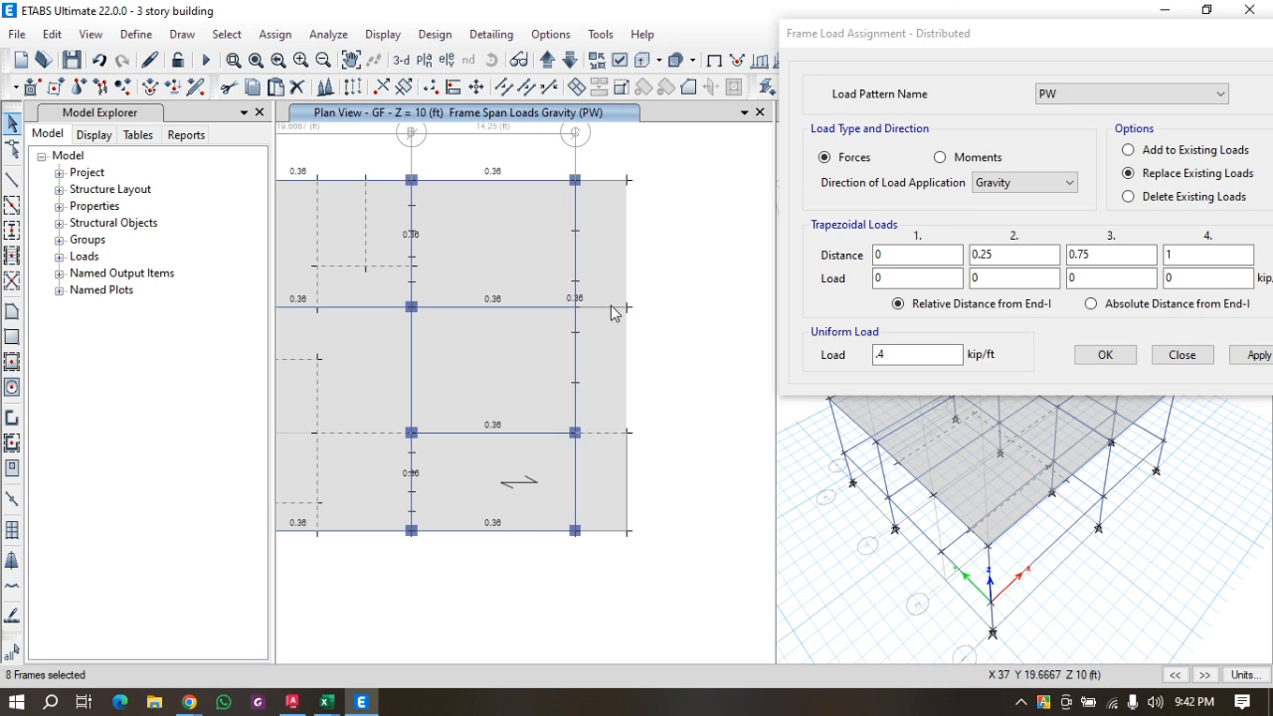
{"action": "left_click", "coordinate": [615, 181]}
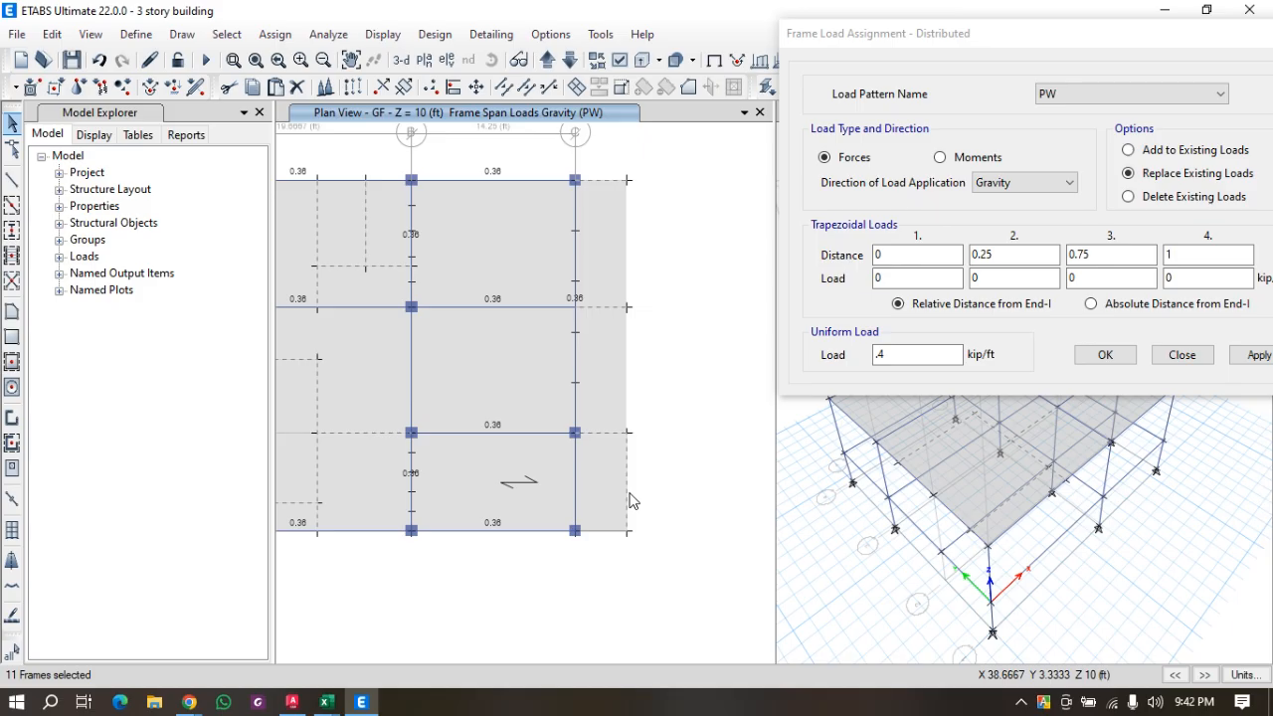
{"action": "left_click", "coordinate": [609, 531]}
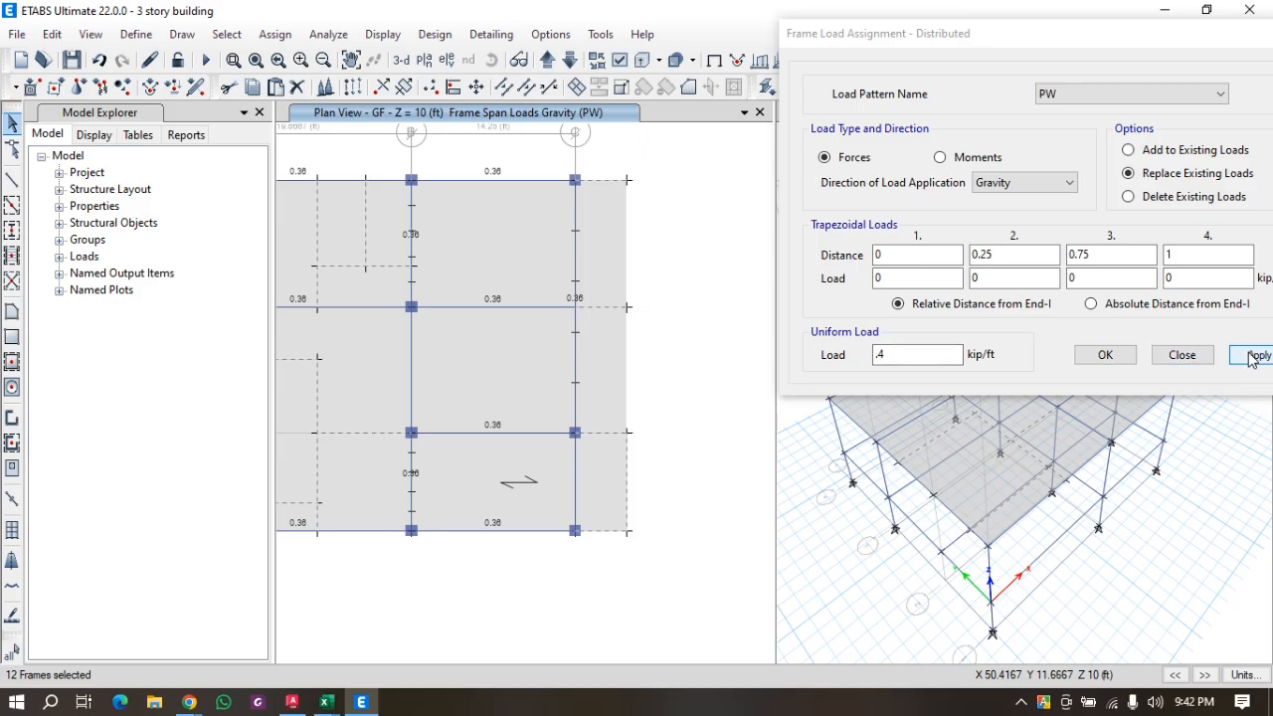
{"action": "left_click", "coordinate": [896, 357]}
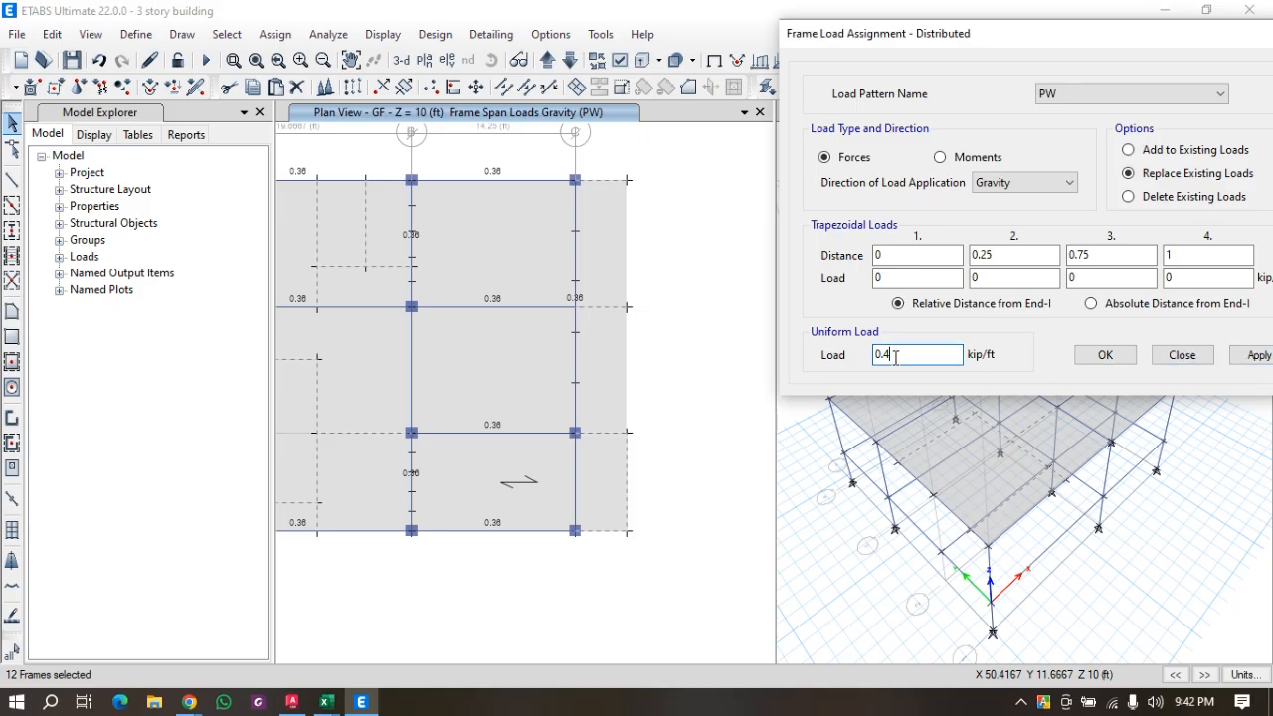
{"action": "left_click", "coordinate": [1254, 356]}
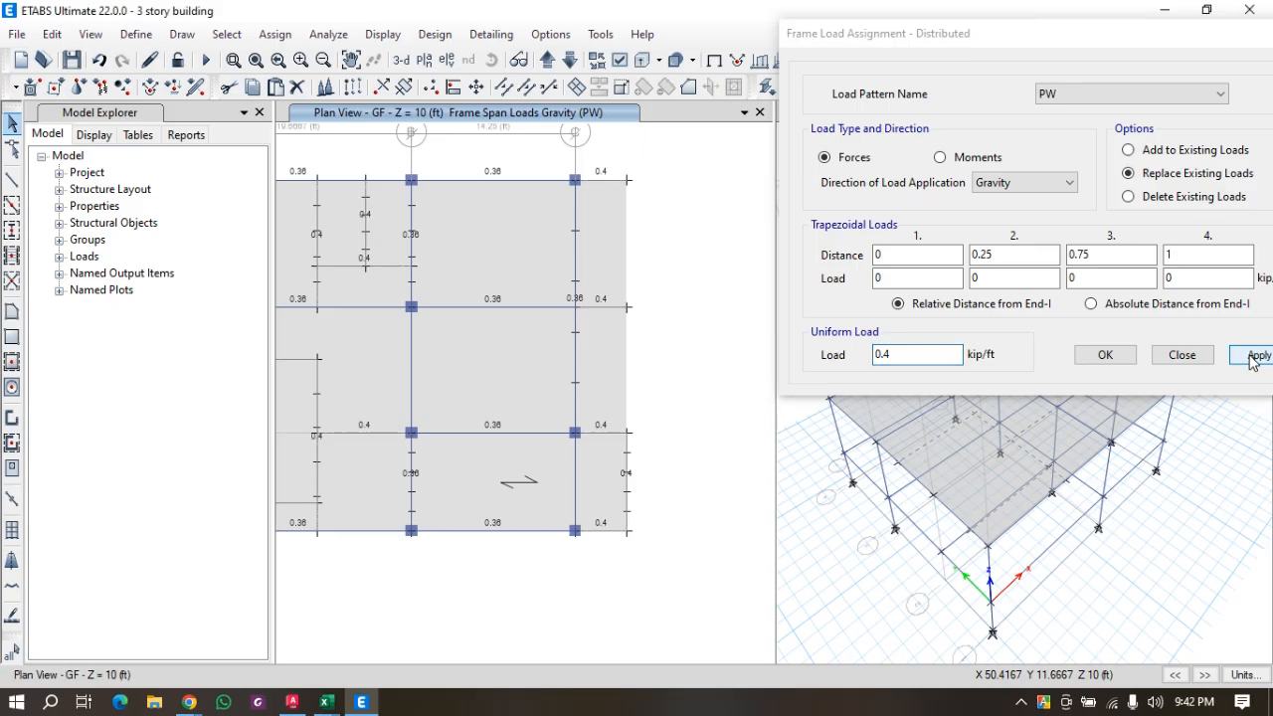
{"action": "scroll", "coordinate": [685, 315], "scroll_direction": "down", "scroll_amount": 2}
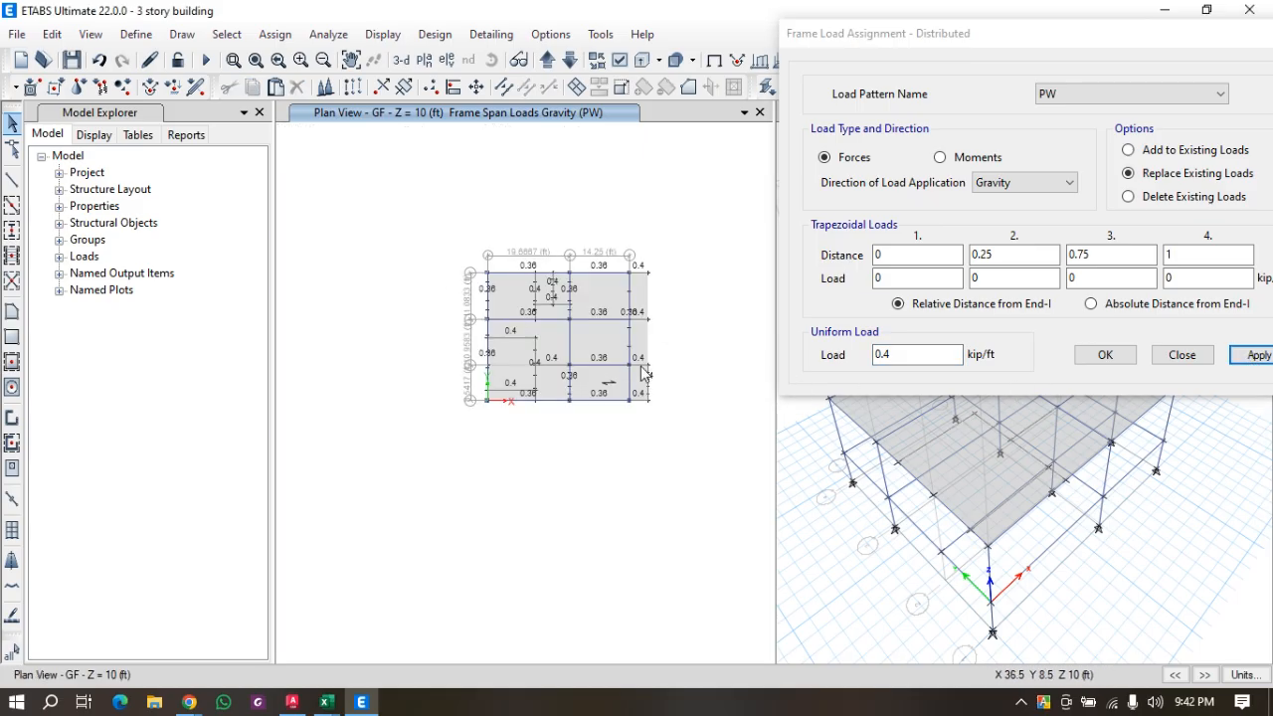
{"action": "scroll", "coordinate": [647, 370], "scroll_direction": "up", "scroll_amount": 2}
{"action": "scroll", "coordinate": [693, 366], "scroll_direction": "down", "scroll_amount": 3}
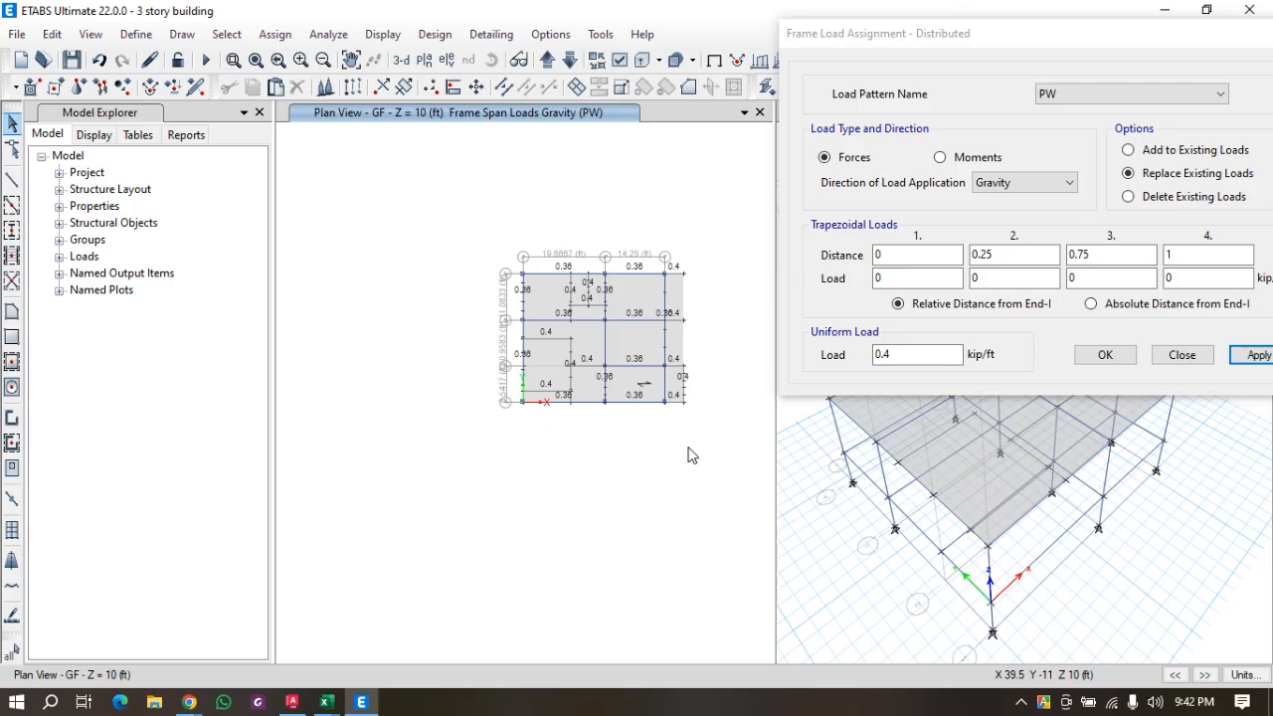
{"action": "left_click_drag", "start_coordinate": [1030, 42], "coordinate": [808, 101]}
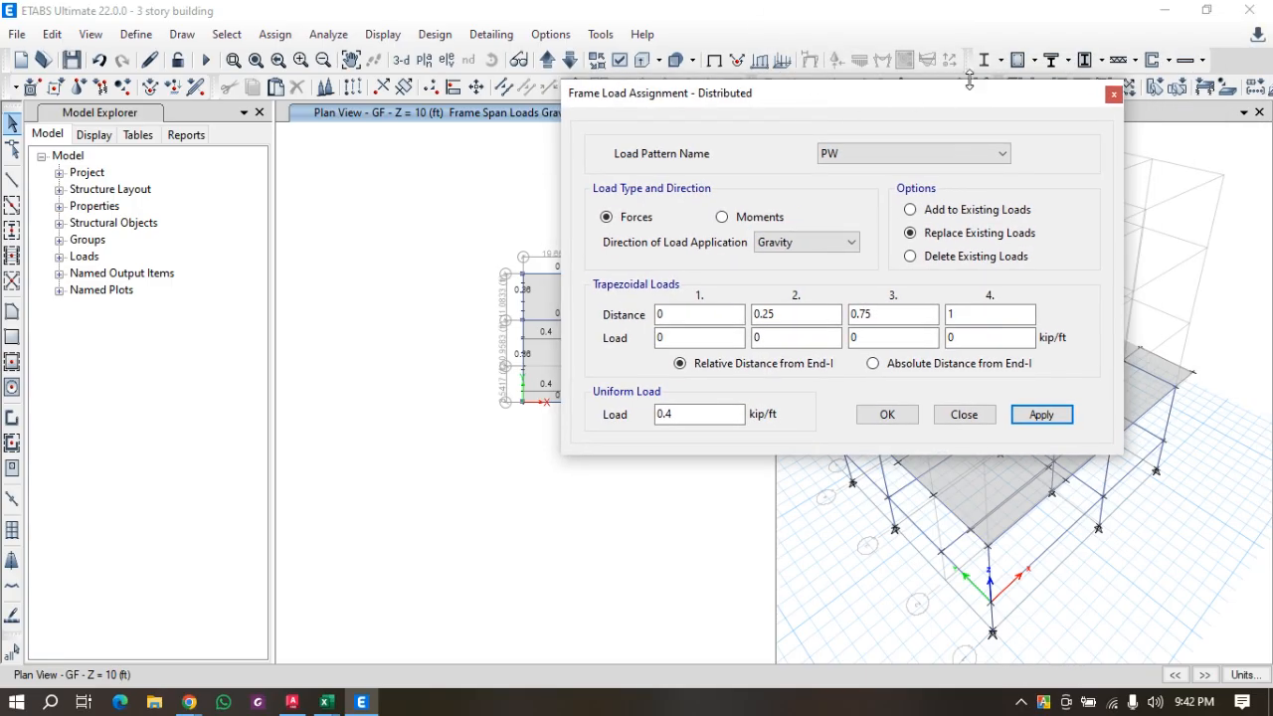
{"action": "left_click", "coordinate": [1113, 95]}
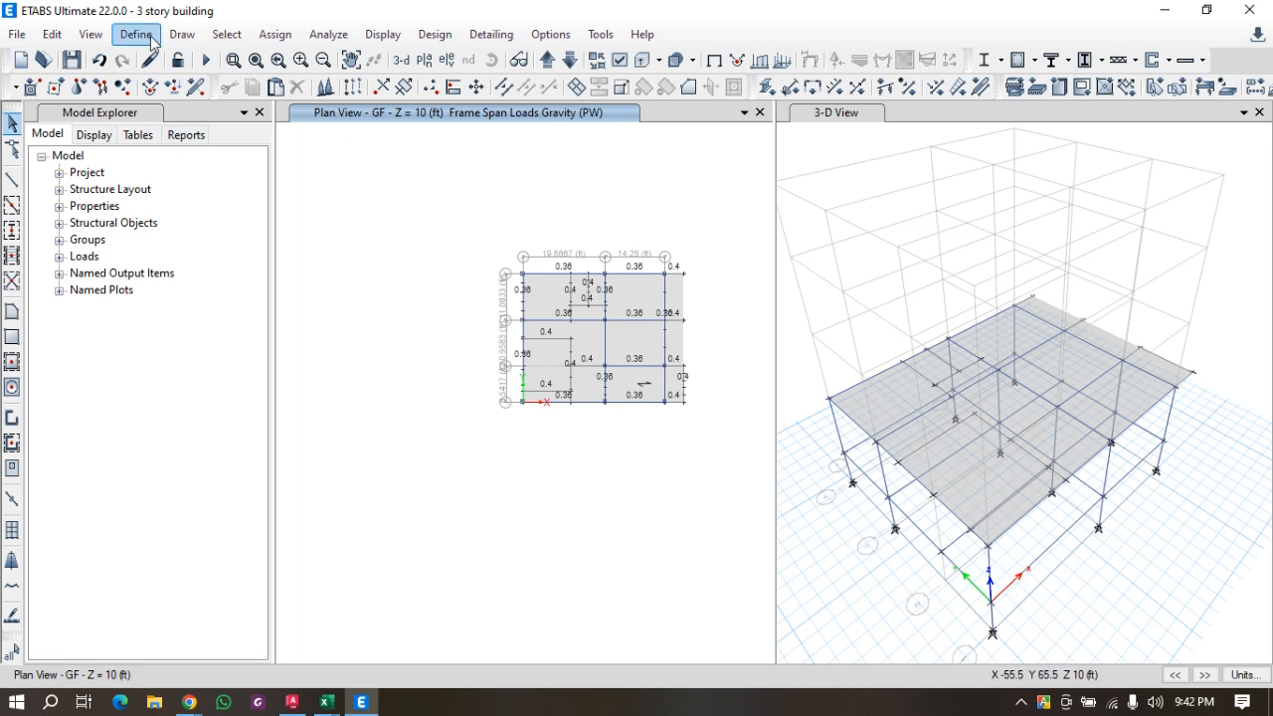
Select all objects on story GF using selection by stories.
{"action": "left_click", "coordinate": [227, 34]}
{"action": "mouse_move", "coordinate": [289, 71]}
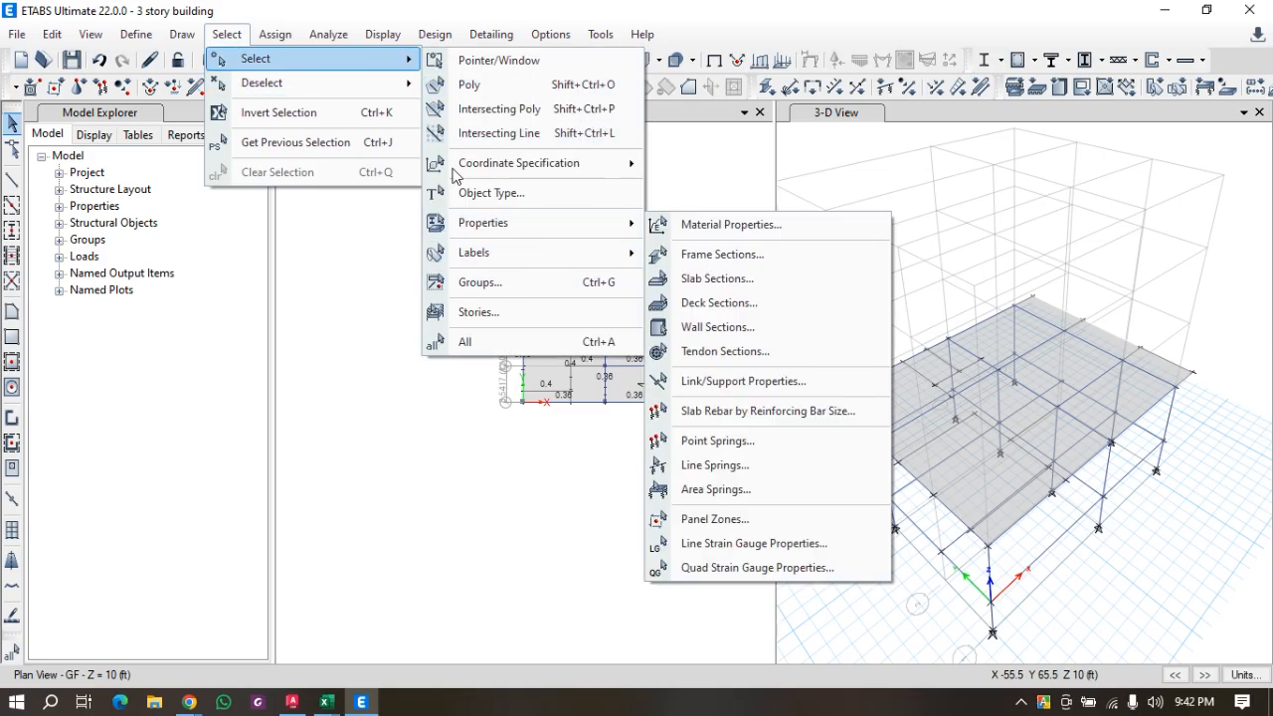
{"action": "left_click", "coordinate": [559, 314]}
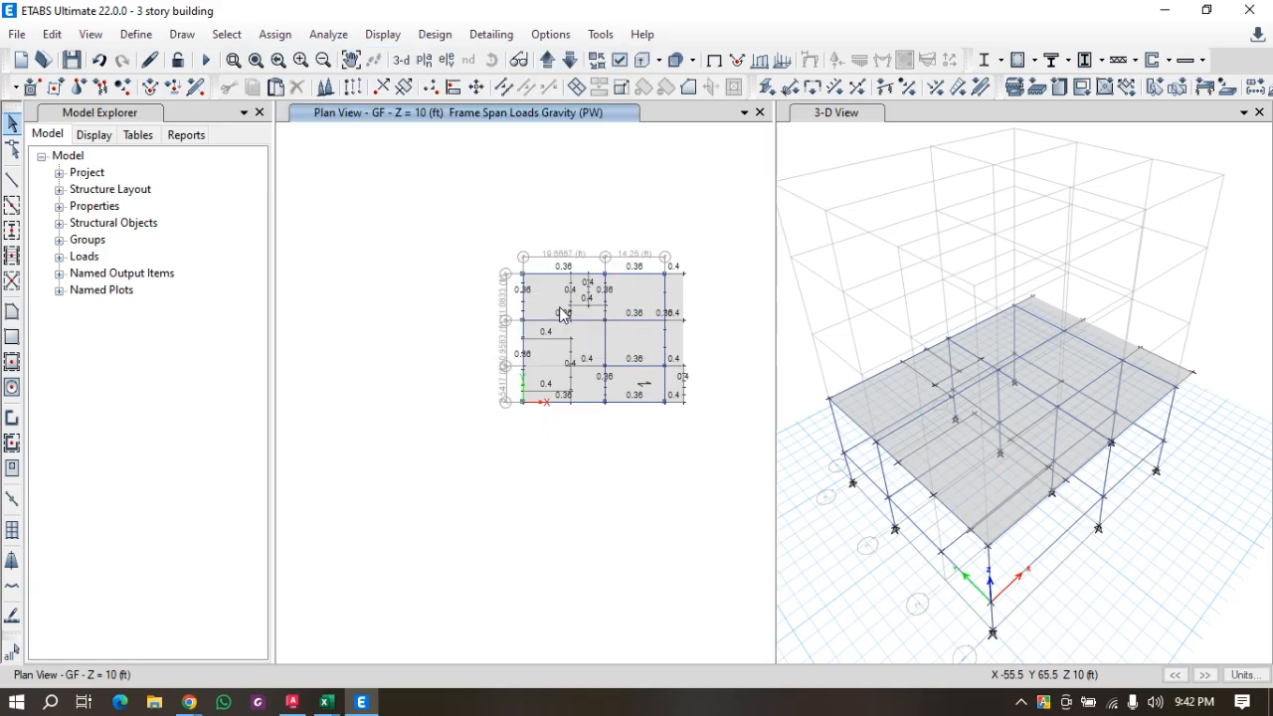
{"action": "left_click", "coordinate": [546, 253]}
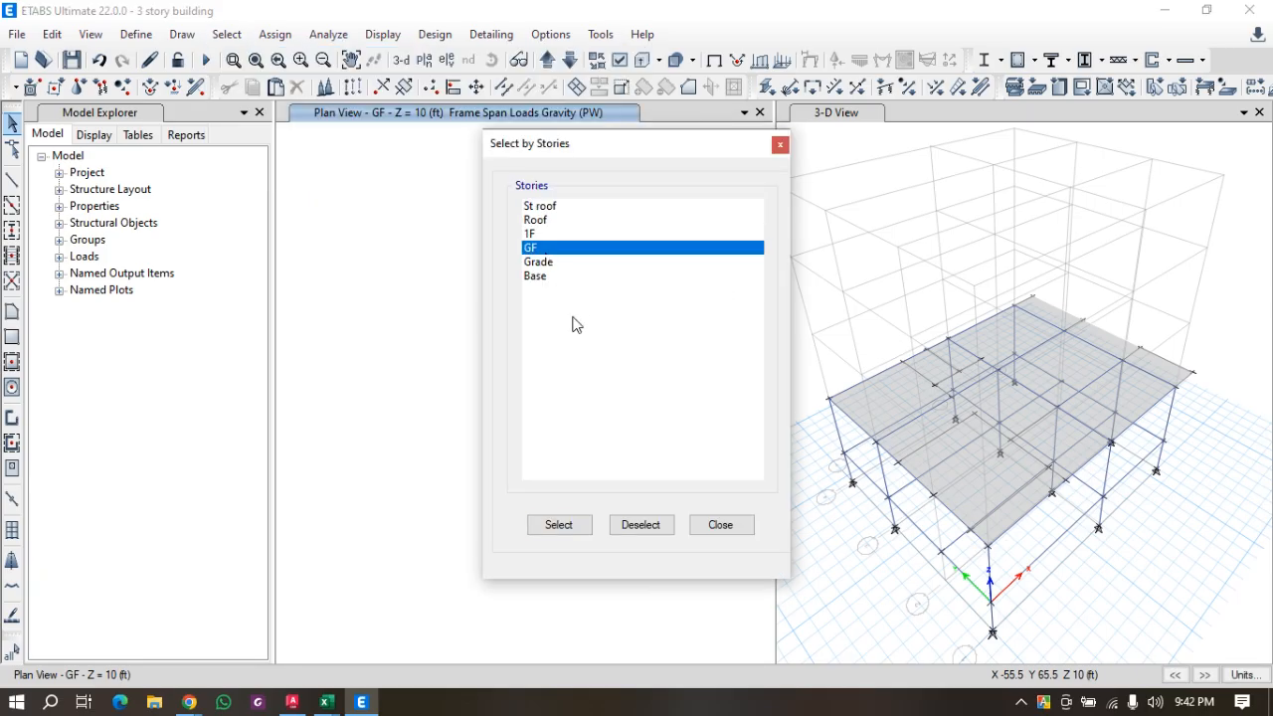
{"action": "left_click", "coordinate": [565, 532]}
{"action": "left_click_drag", "start_coordinate": [587, 153], "coordinate": [194, 254]}
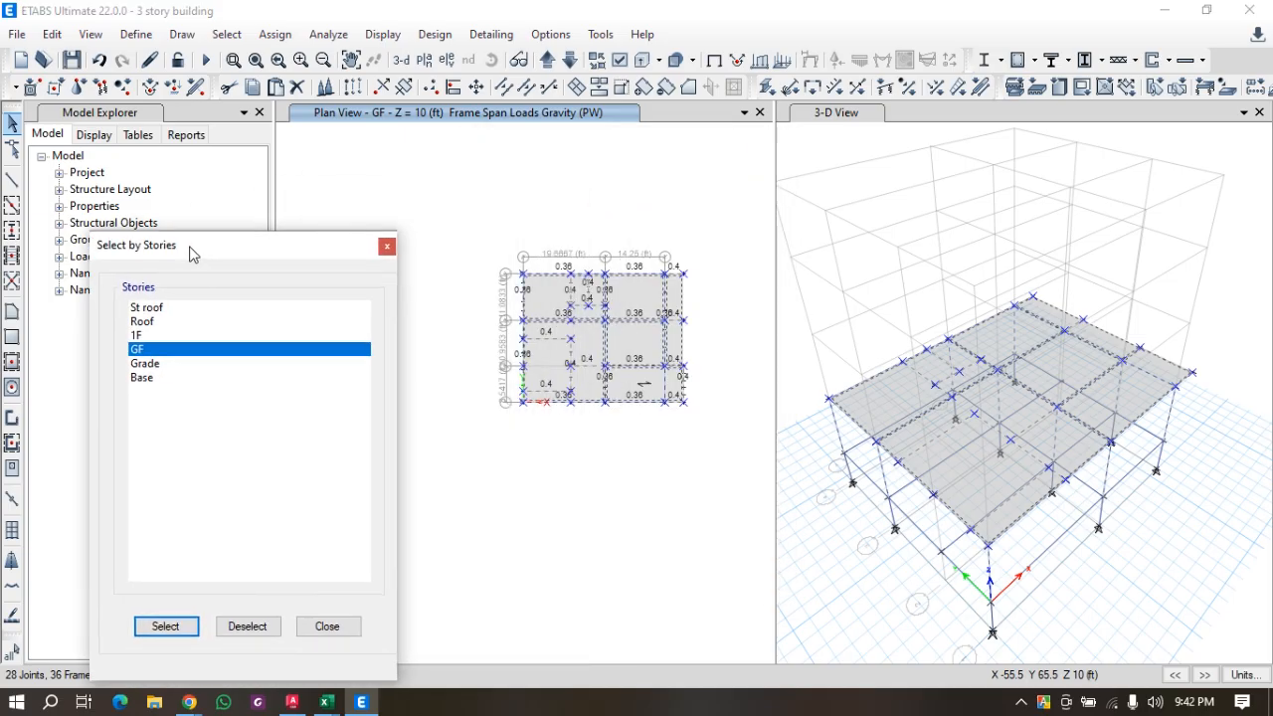
Open the Replicate settings for copying the selected GF objects by story.
{"action": "left_click", "coordinate": [512, 89]}
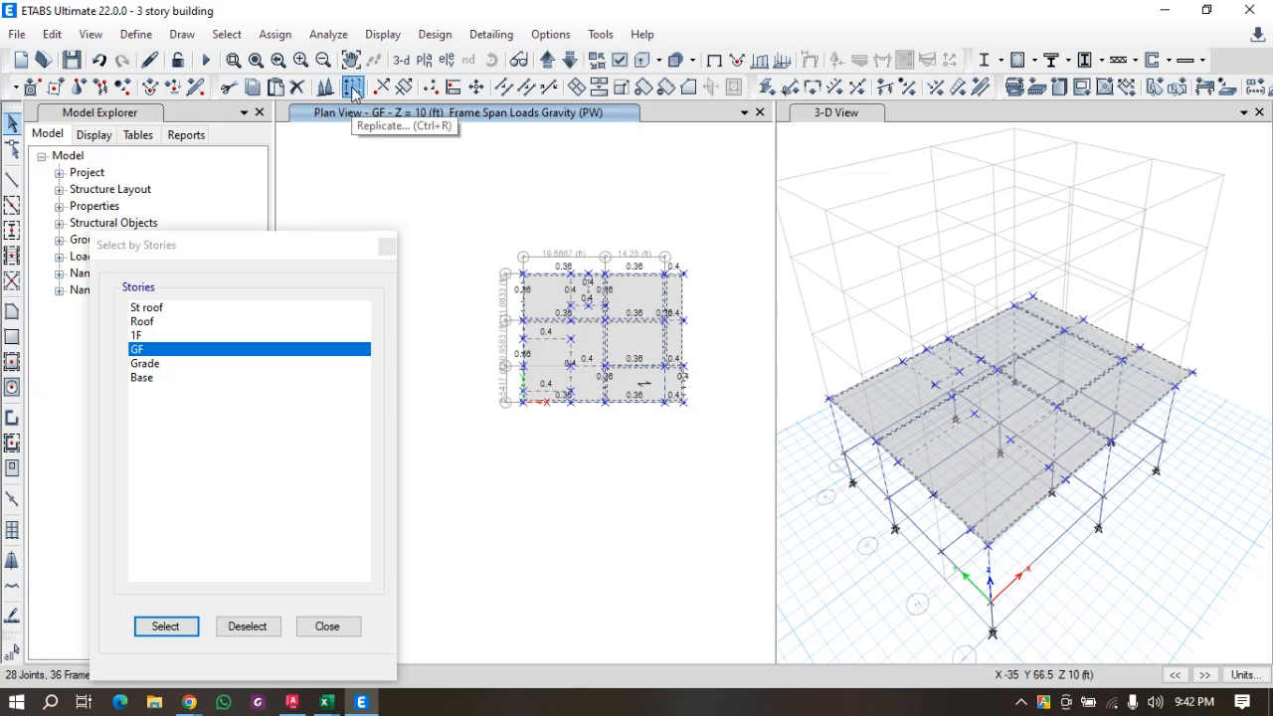
{"action": "left_click", "coordinate": [91, 34]}
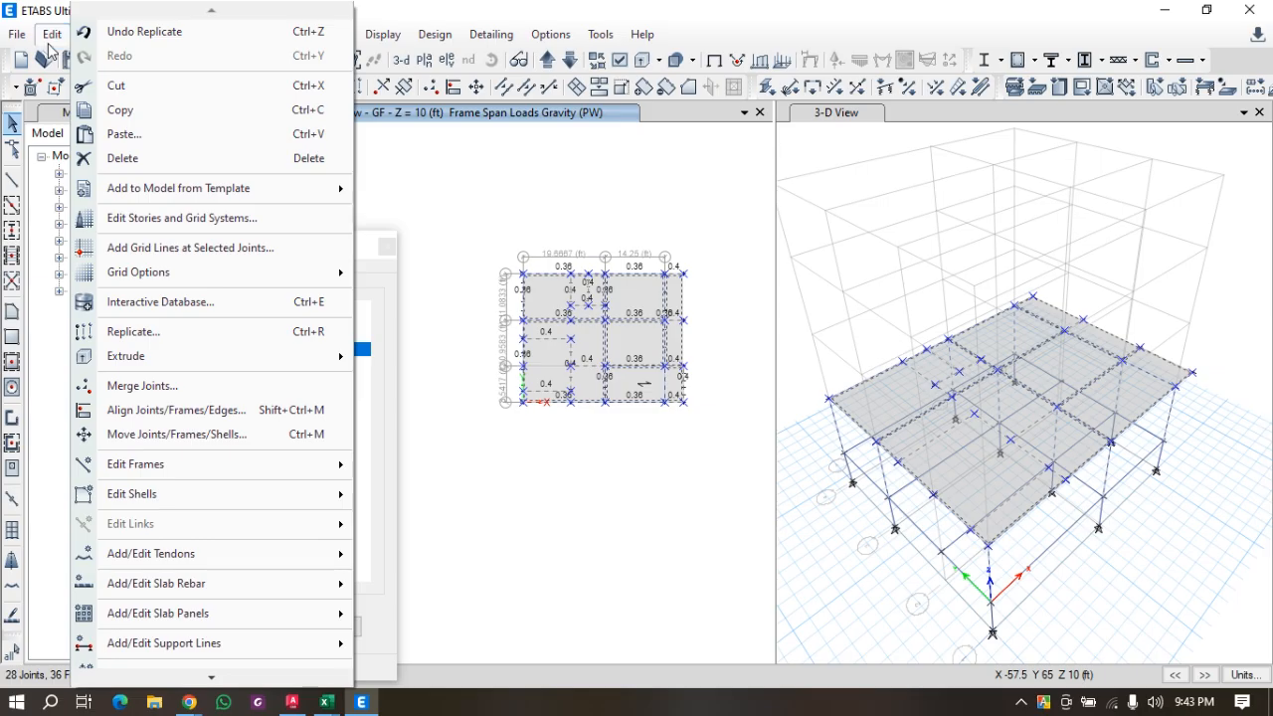
{"action": "left_click", "coordinate": [176, 332]}
{"action": "left_click_drag", "start_coordinate": [887, 104], "coordinate": [1054, 63]}
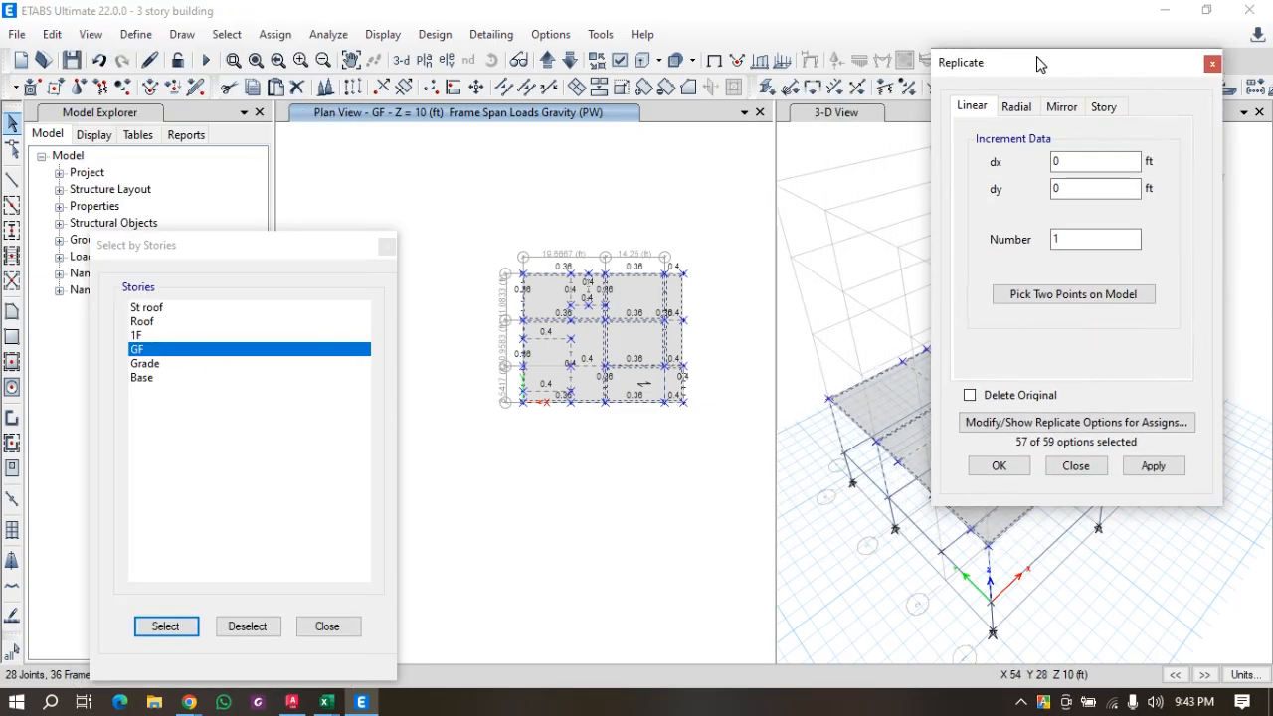
{"action": "left_click", "coordinate": [1104, 108]}
Try to replicate the selected GF objects onto the Roof and 1F stories, and undo the replication.
{"action": "left_click_drag", "start_coordinate": [1012, 193], "coordinate": [1013, 185]}
{"action": "left_click", "coordinate": [1149, 470]}
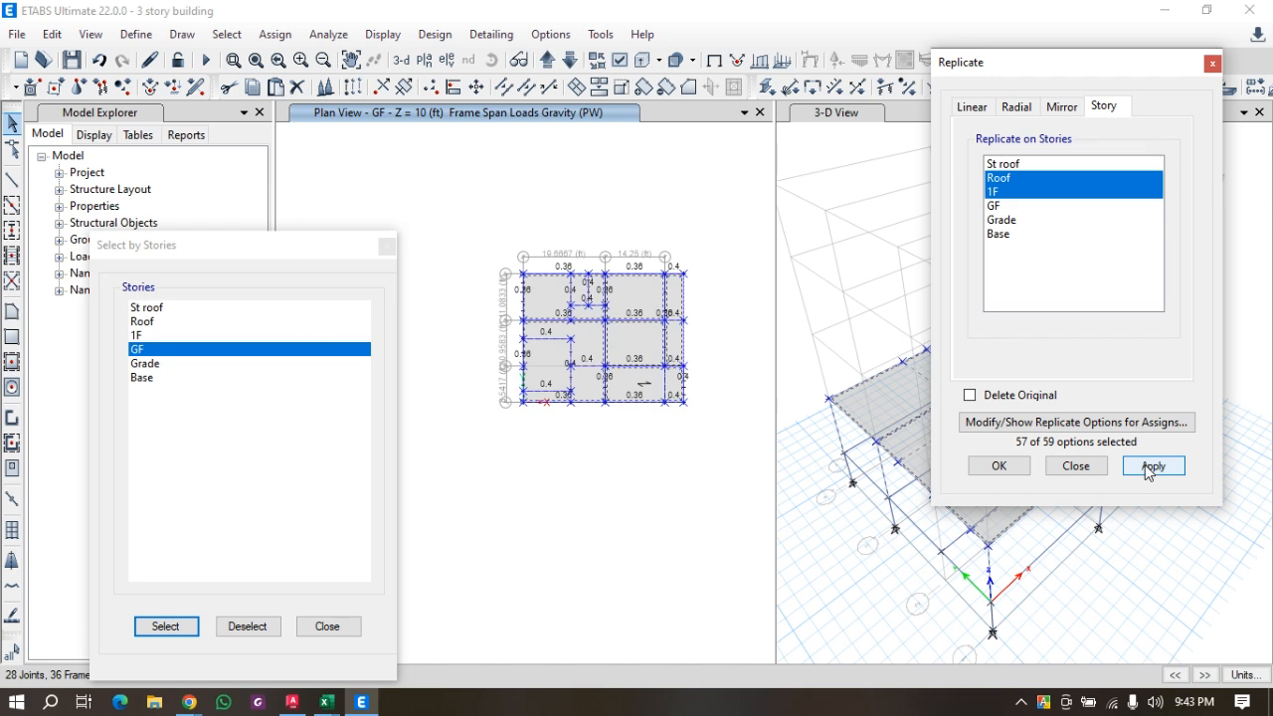
{"action": "left_click", "coordinate": [844, 117]}
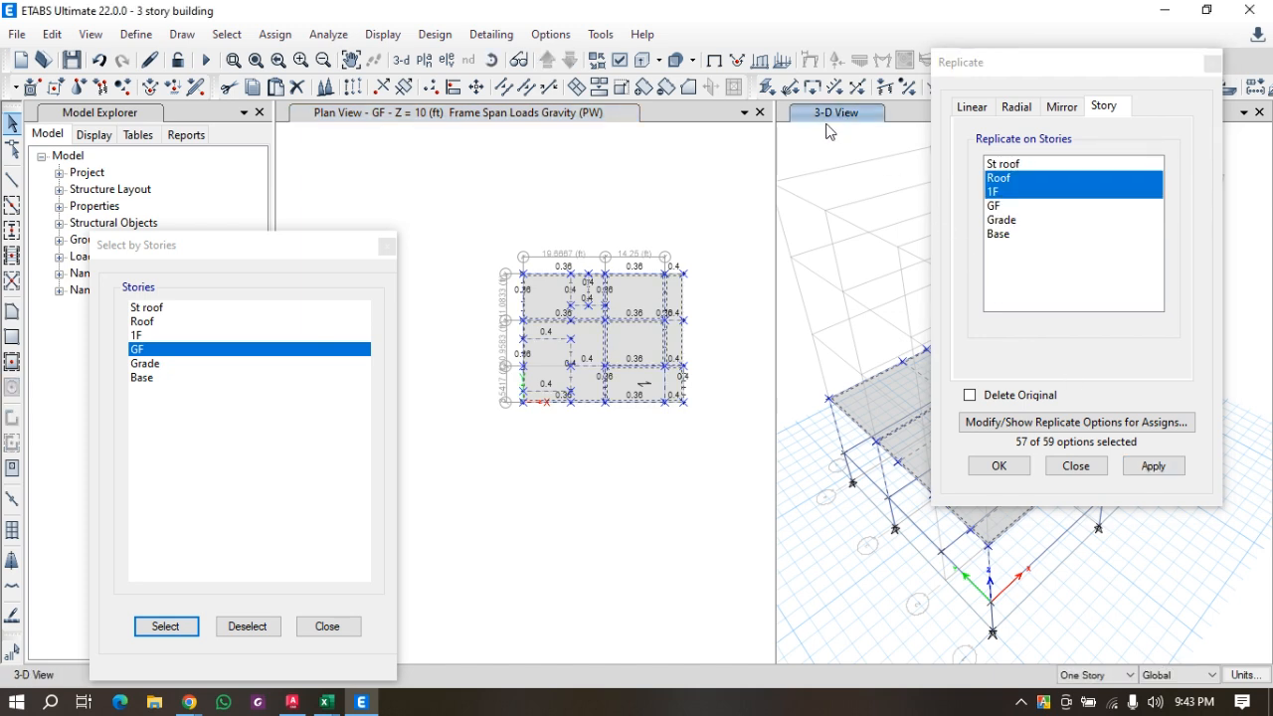
{"action": "left_click", "coordinate": [1152, 468]}
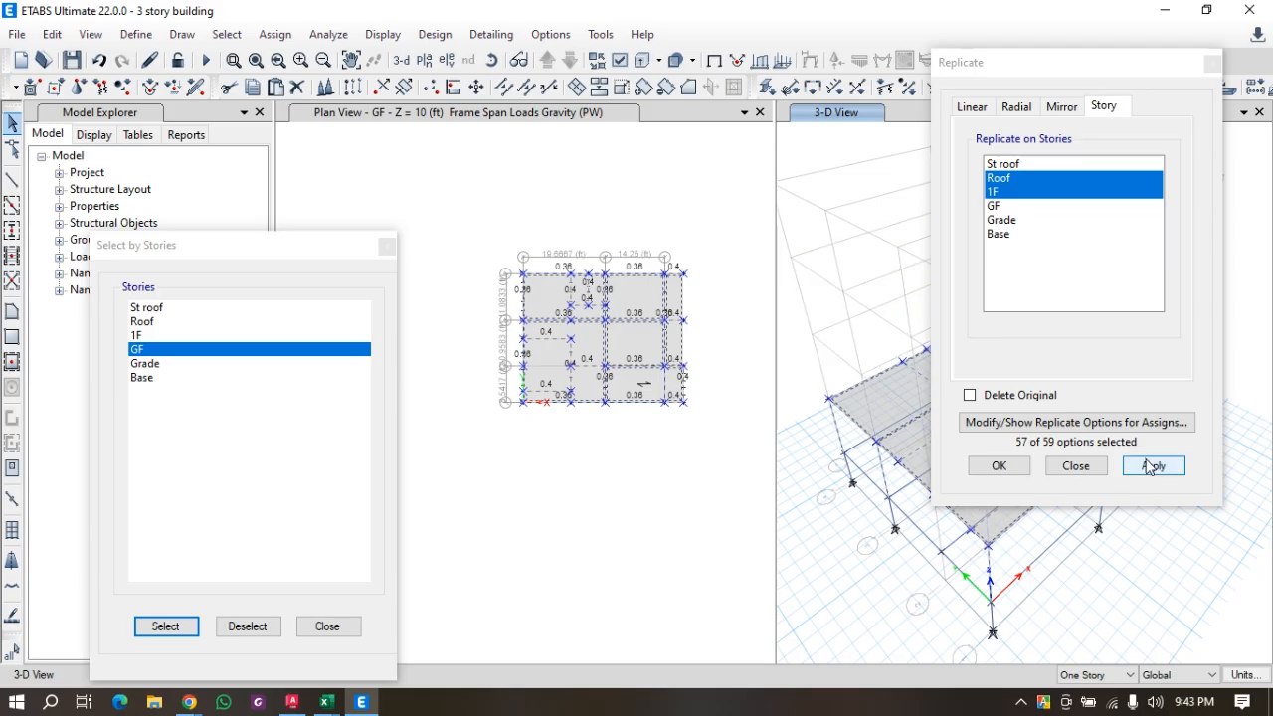
{"action": "left_click", "coordinate": [1154, 467]}
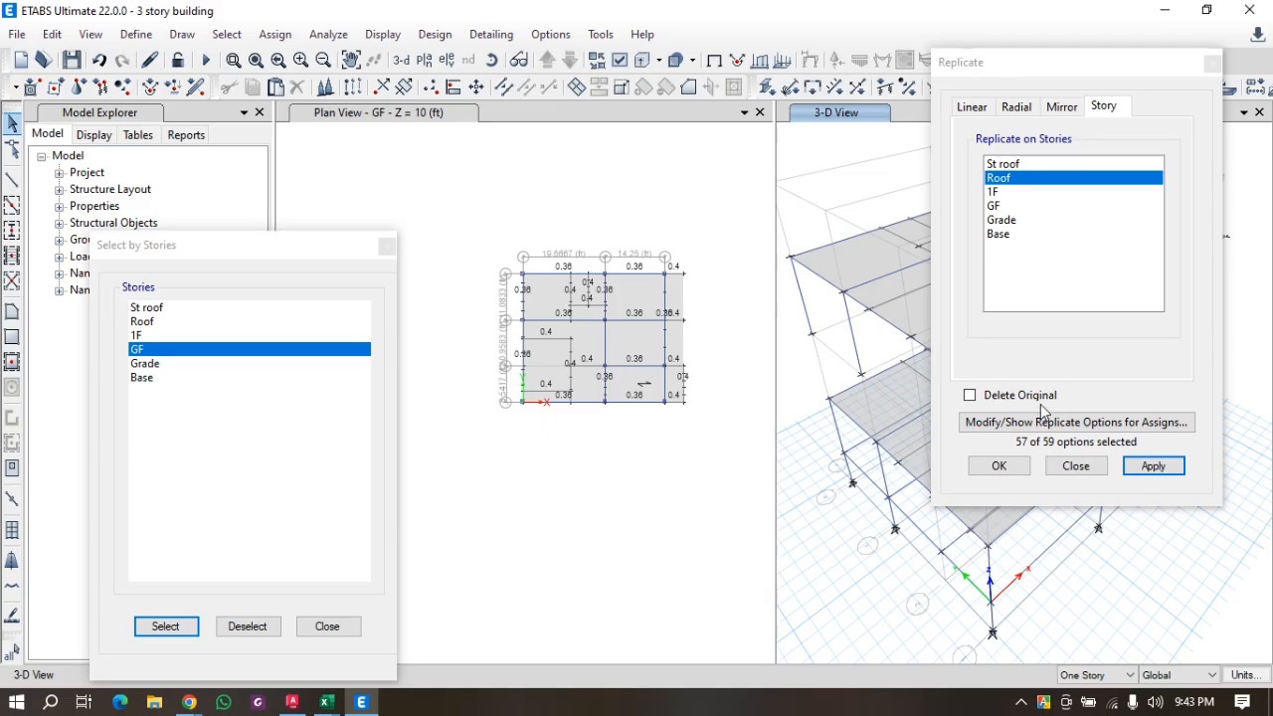
{"action": "left_click", "coordinate": [98, 60]}
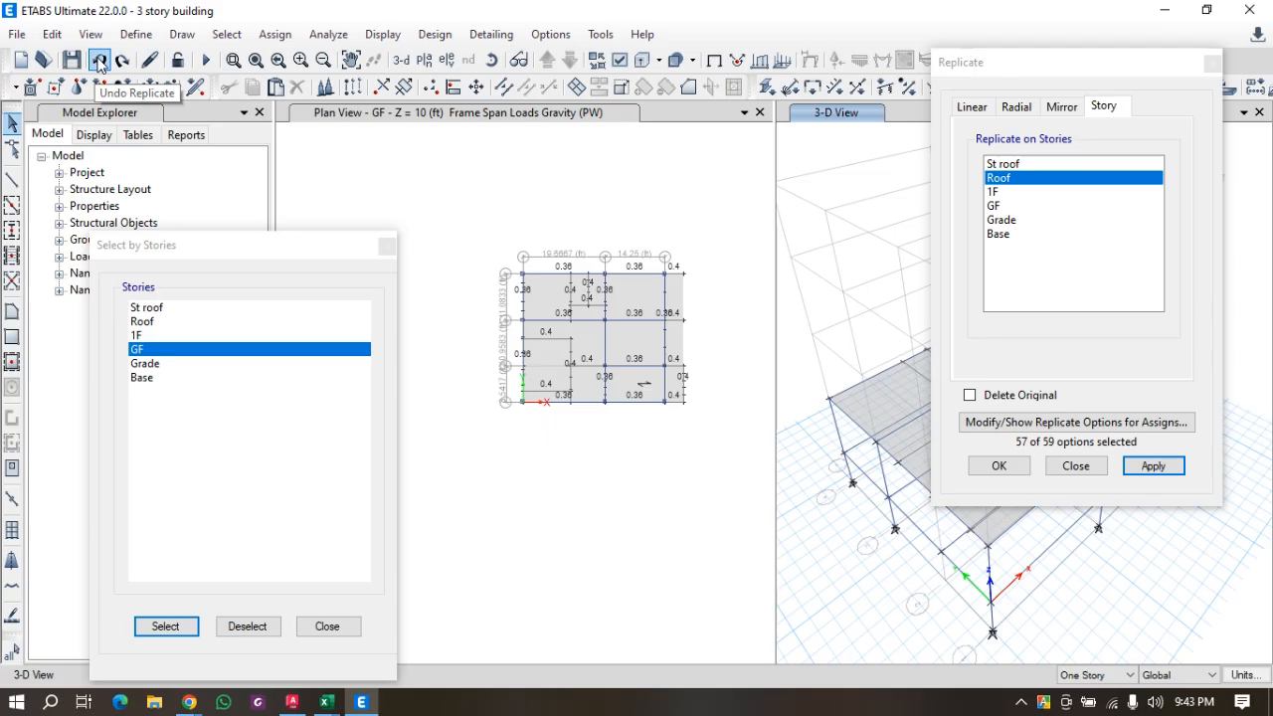
Restore the previous selection of GF objects, replicate it onto the 1F and Roof stories, and close the replication settings.
{"action": "left_click", "coordinate": [139, 35]}
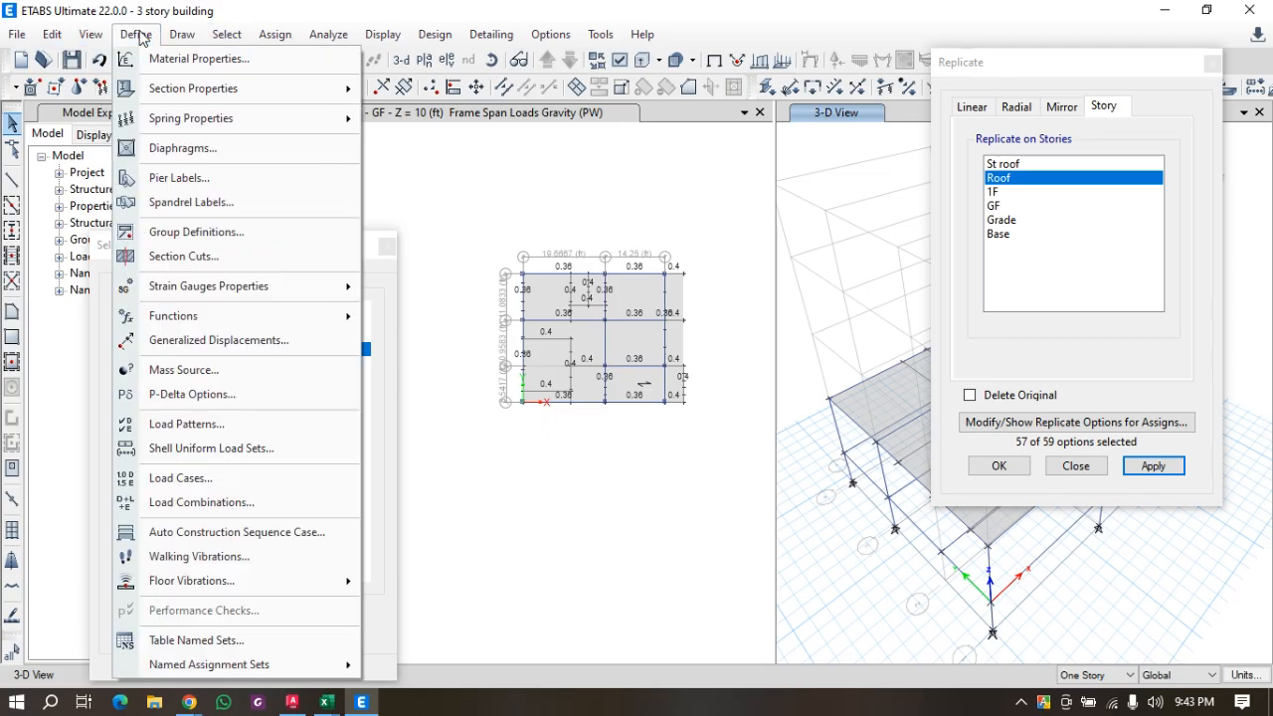
{"action": "left_click", "coordinate": [139, 35]}
{"action": "left_click", "coordinate": [226, 35]}
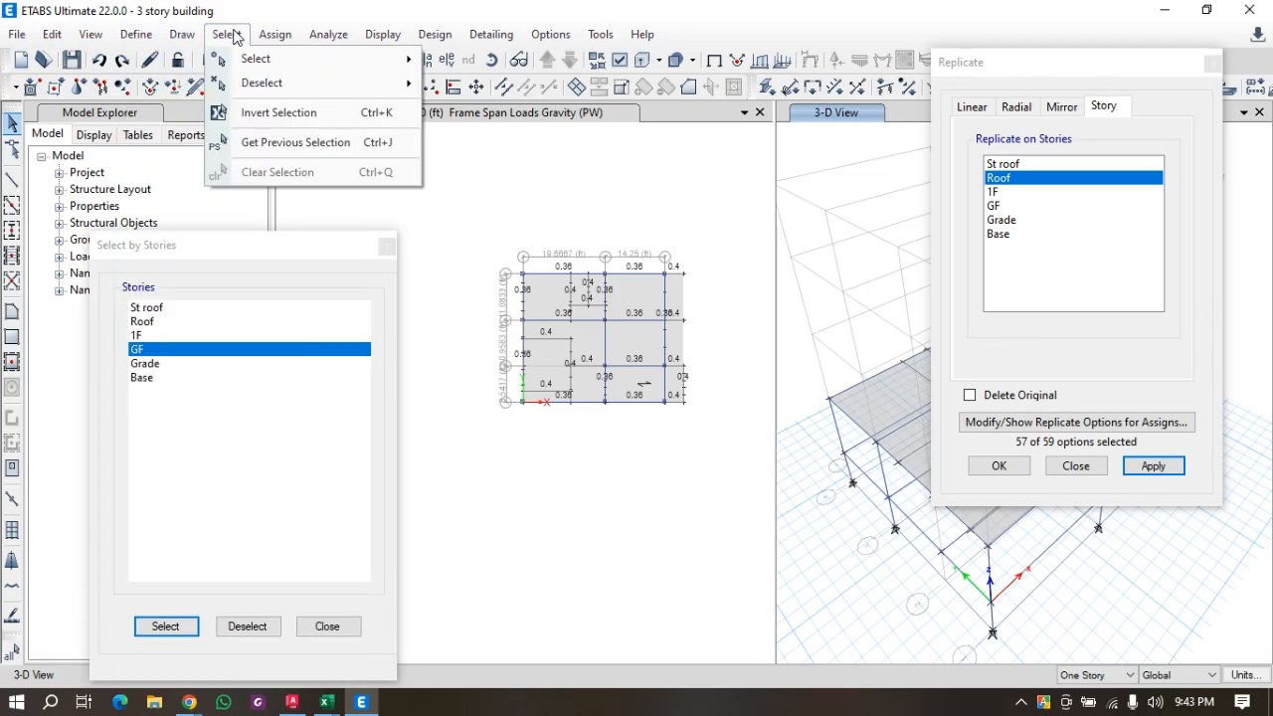
{"action": "mouse_move", "coordinate": [281, 71]}
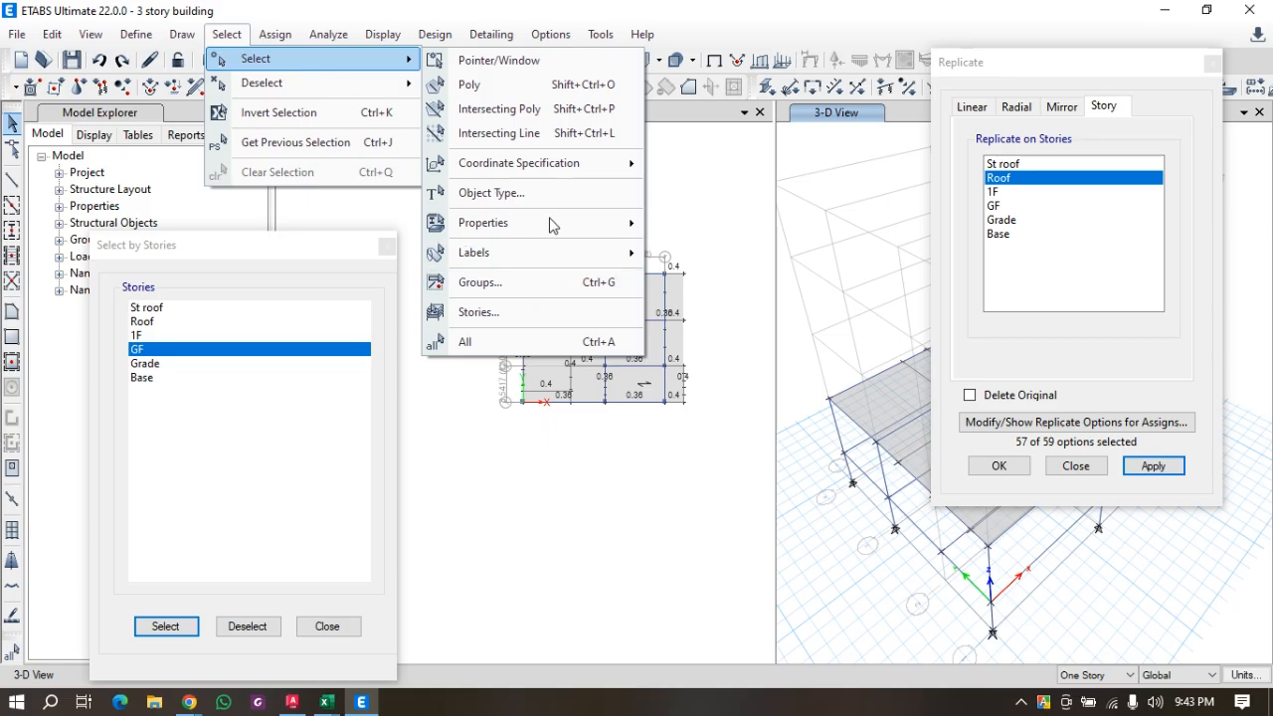
{"action": "left_click", "coordinate": [367, 146]}
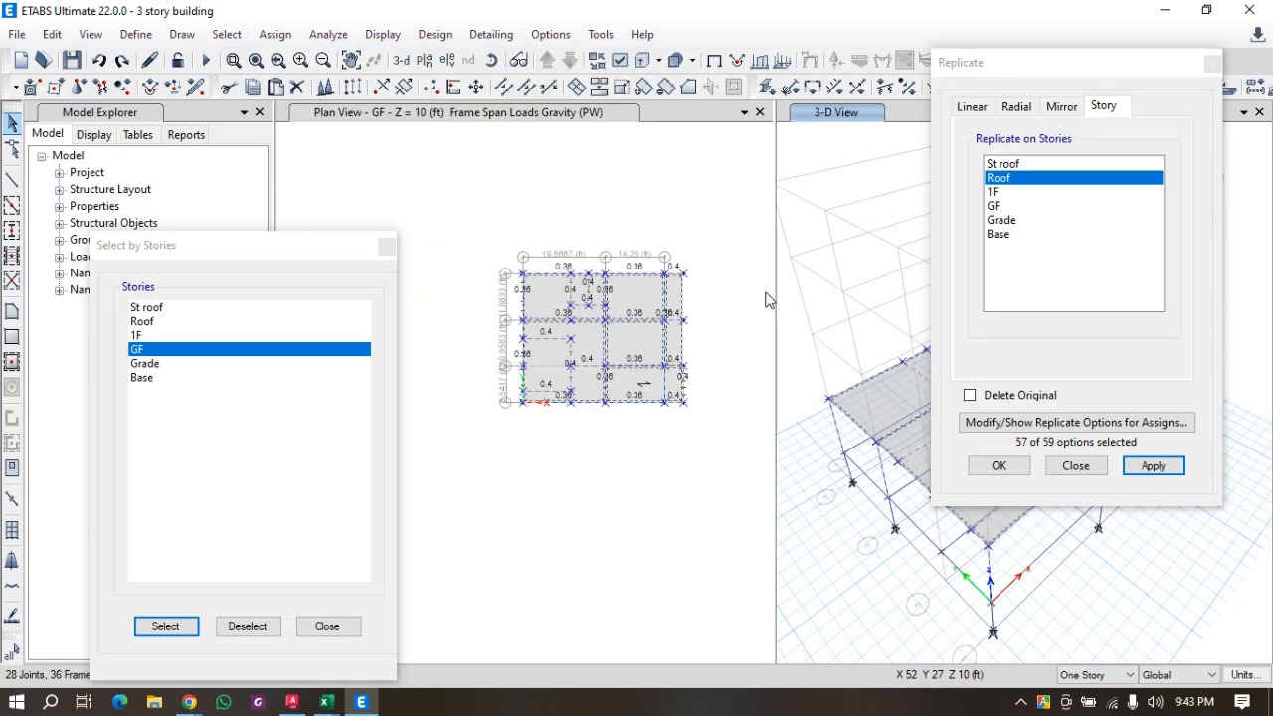
{"action": "left_click", "coordinate": [1015, 191], "text": "ctrl"}
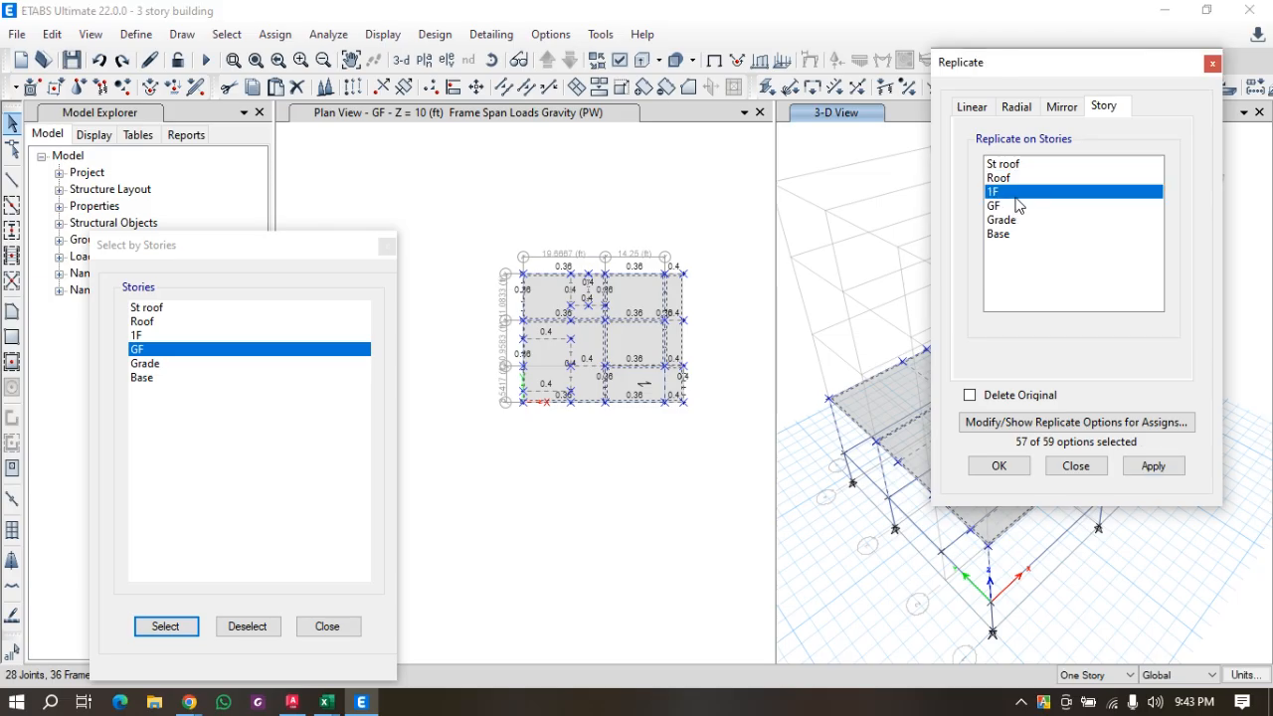
{"action": "left_click", "coordinate": [1154, 468]}
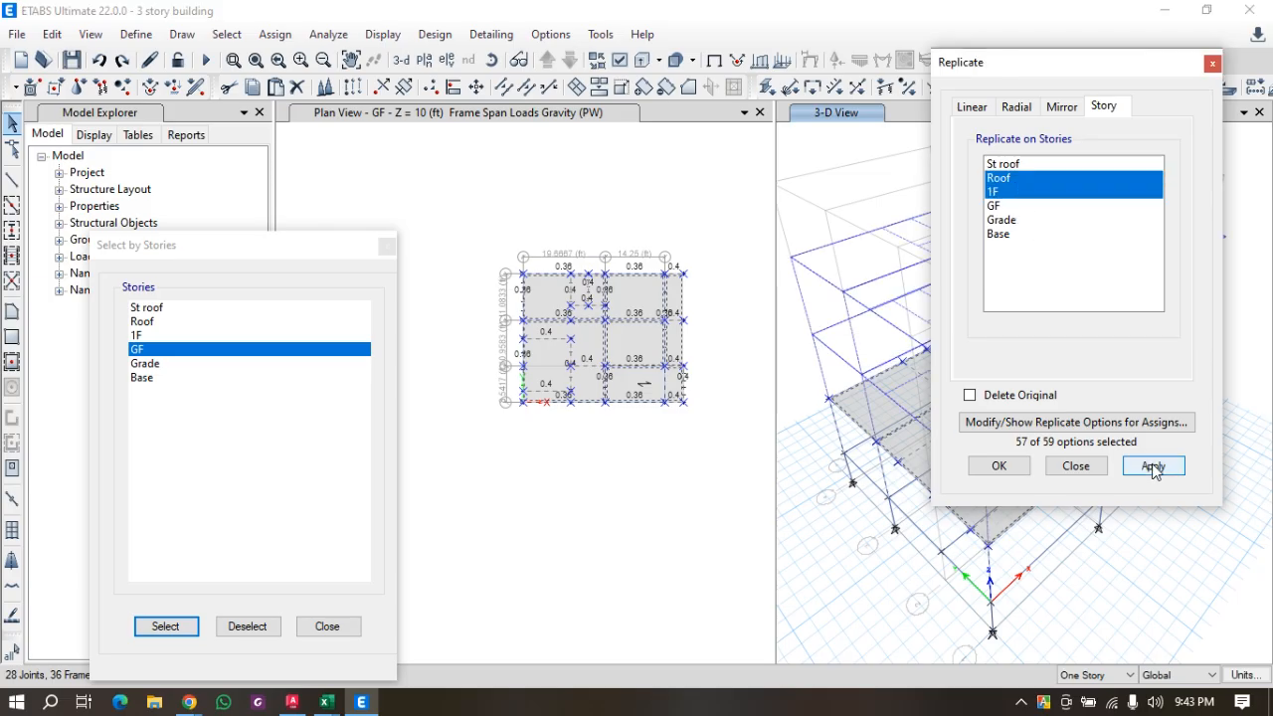
{"action": "left_click", "coordinate": [1154, 468]}
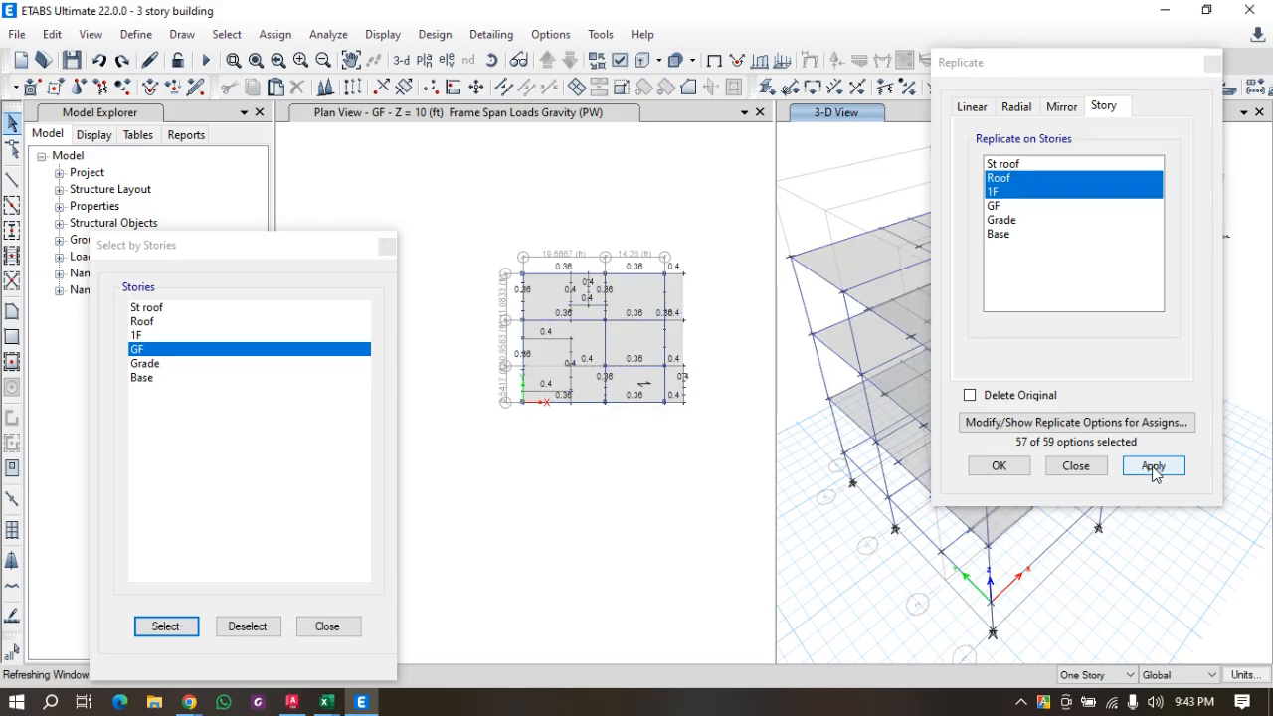
{"action": "left_click", "coordinate": [1212, 61]}
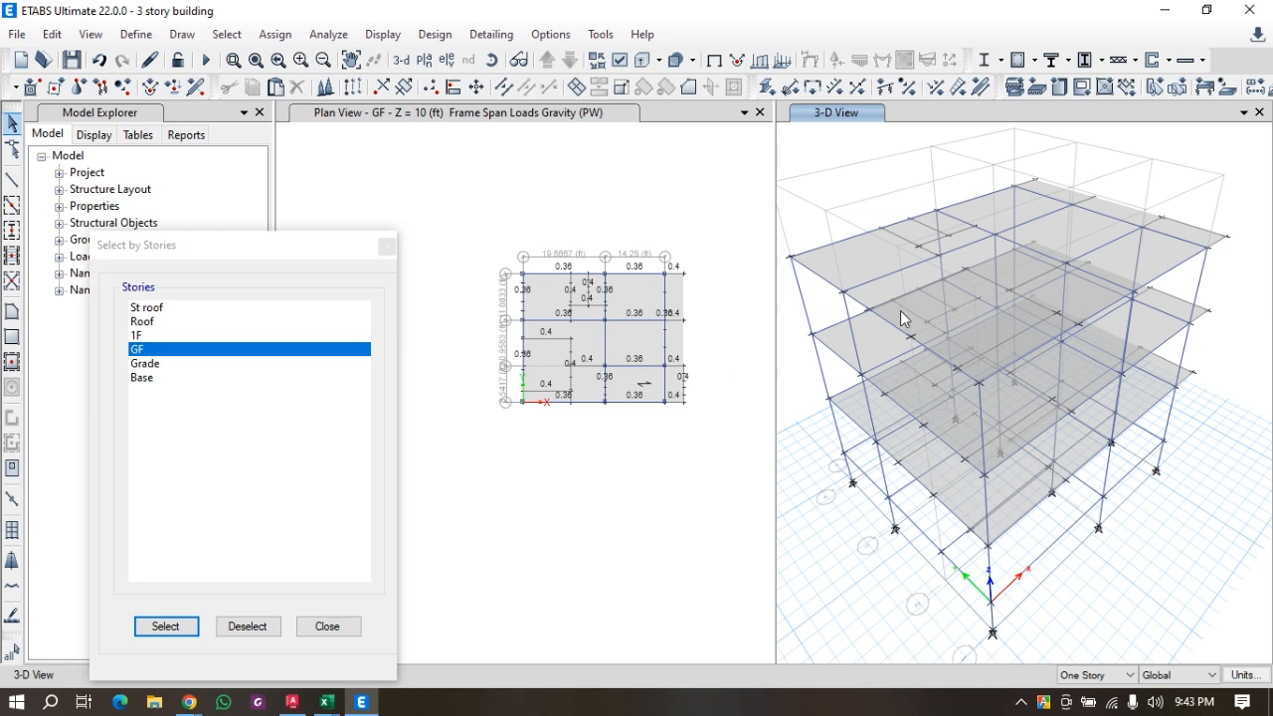
Bring the plan view up to the Roof story and examine the replicated secondary beams and their PW loads.
{"action": "left_click", "coordinate": [649, 162]}
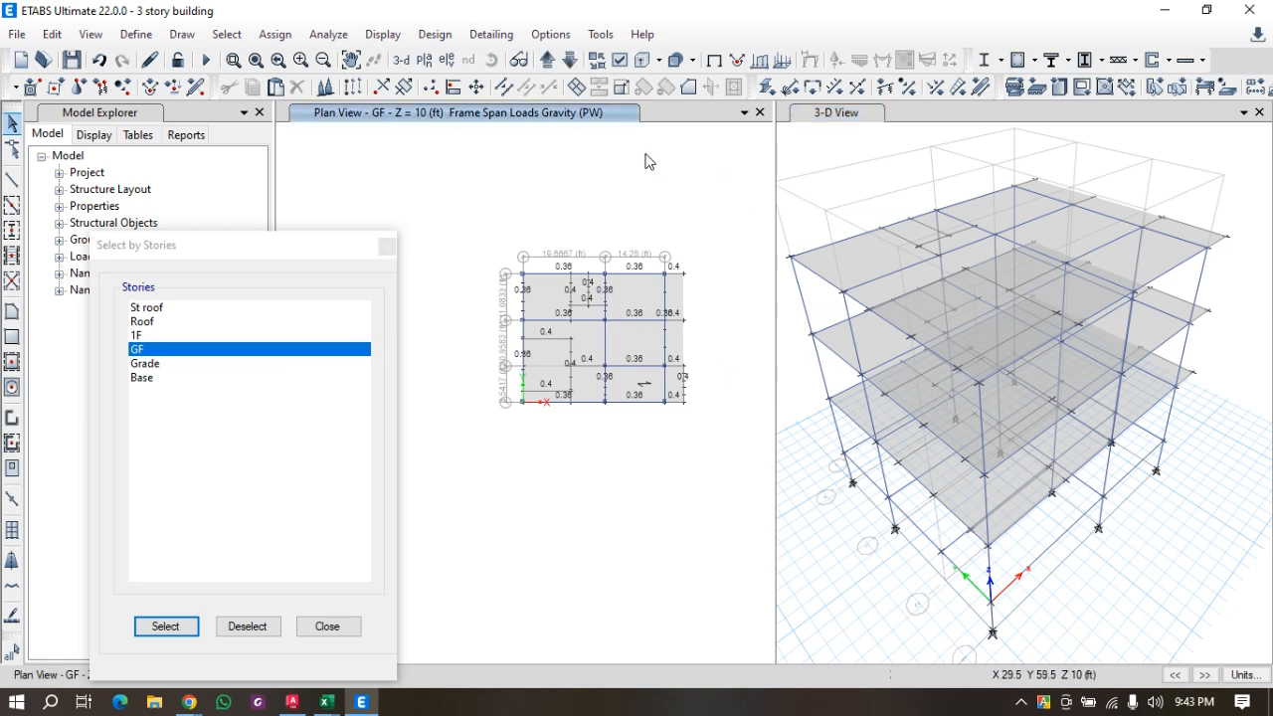
{"action": "left_click", "coordinate": [546, 63]}
{"action": "left_click", "coordinate": [546, 63]}
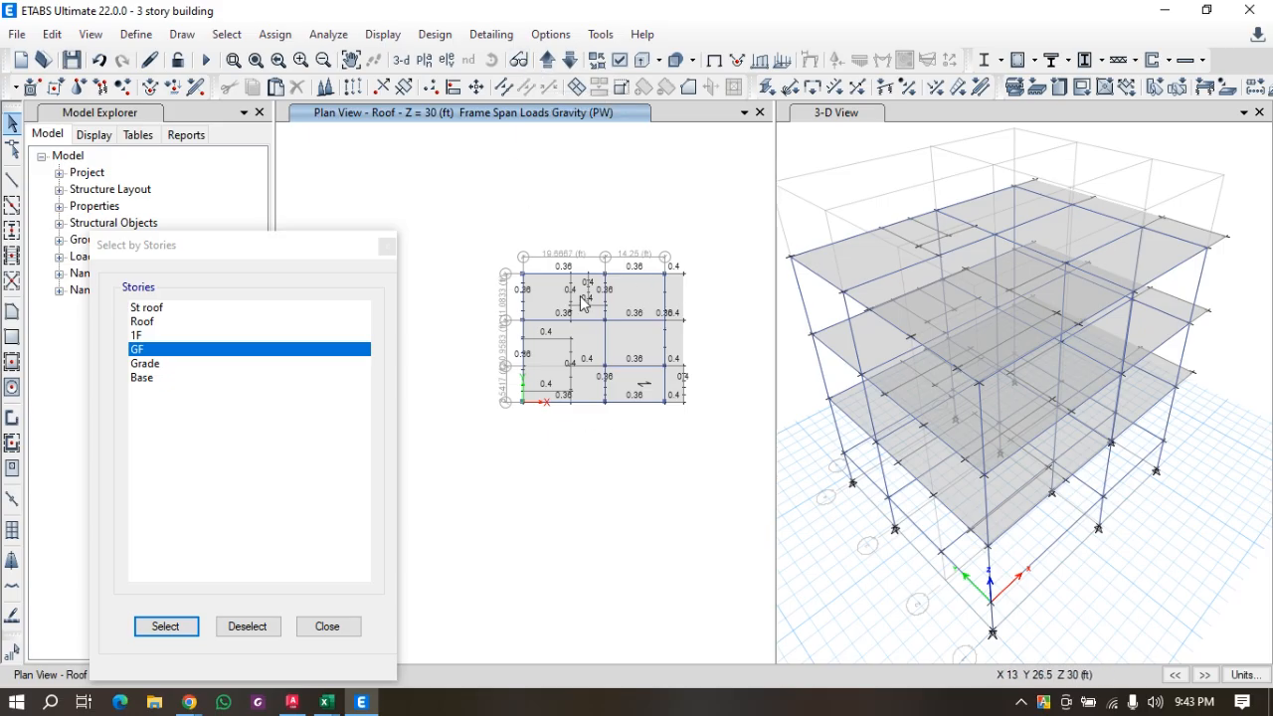
{"action": "scroll", "coordinate": [586, 320], "scroll_direction": "up", "scroll_amount": 3}
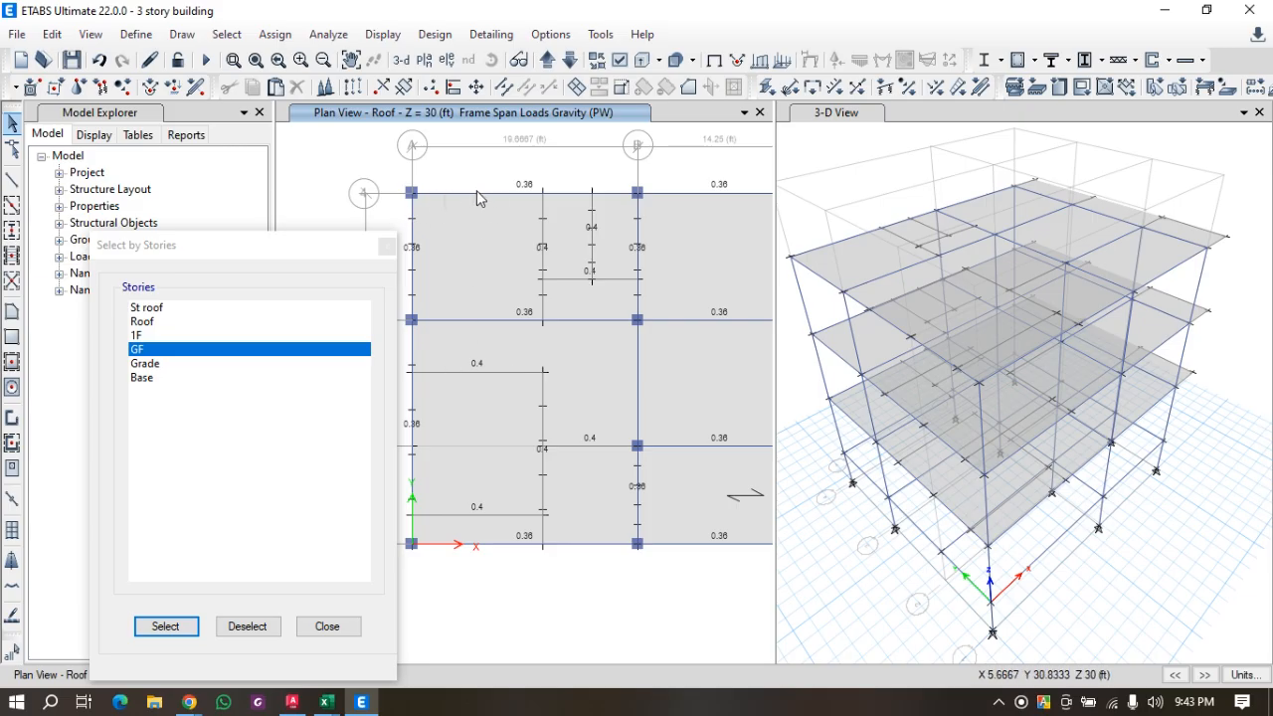
{"action": "scroll", "coordinate": [475, 194], "scroll_direction": "down", "scroll_amount": 3}
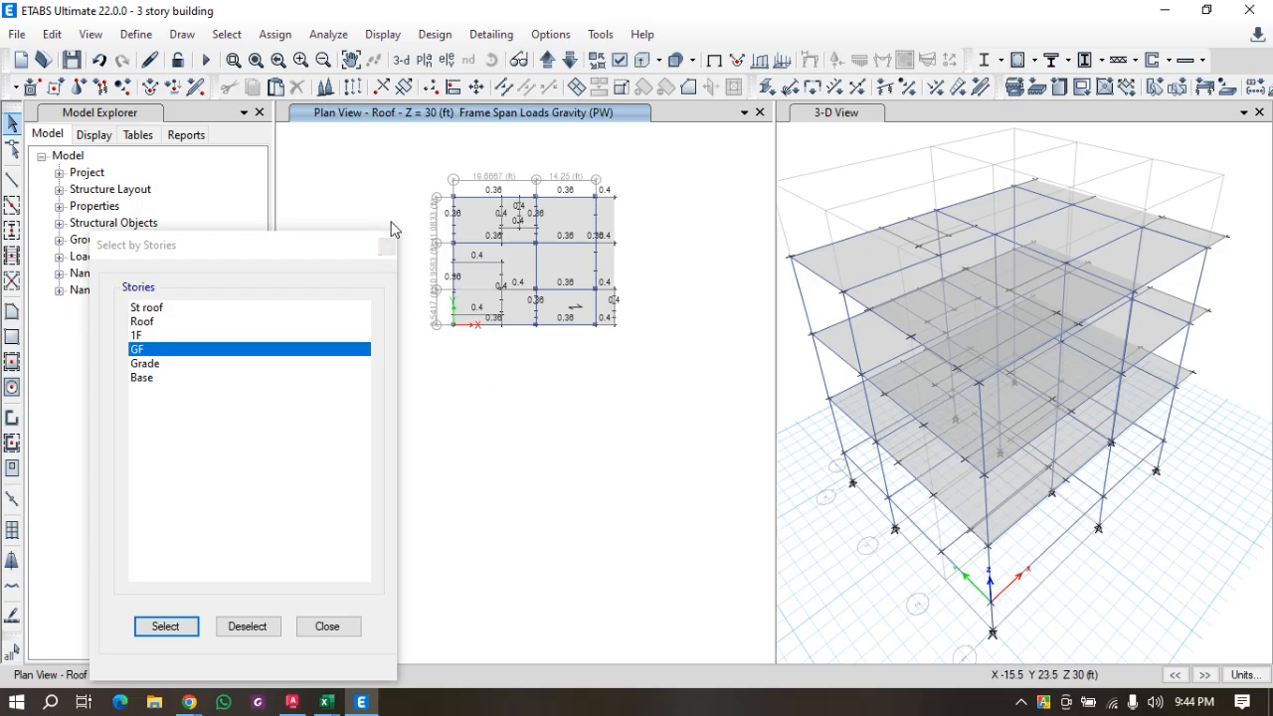
{"action": "scroll", "coordinate": [485, 268], "scroll_direction": "up", "scroll_amount": 3}
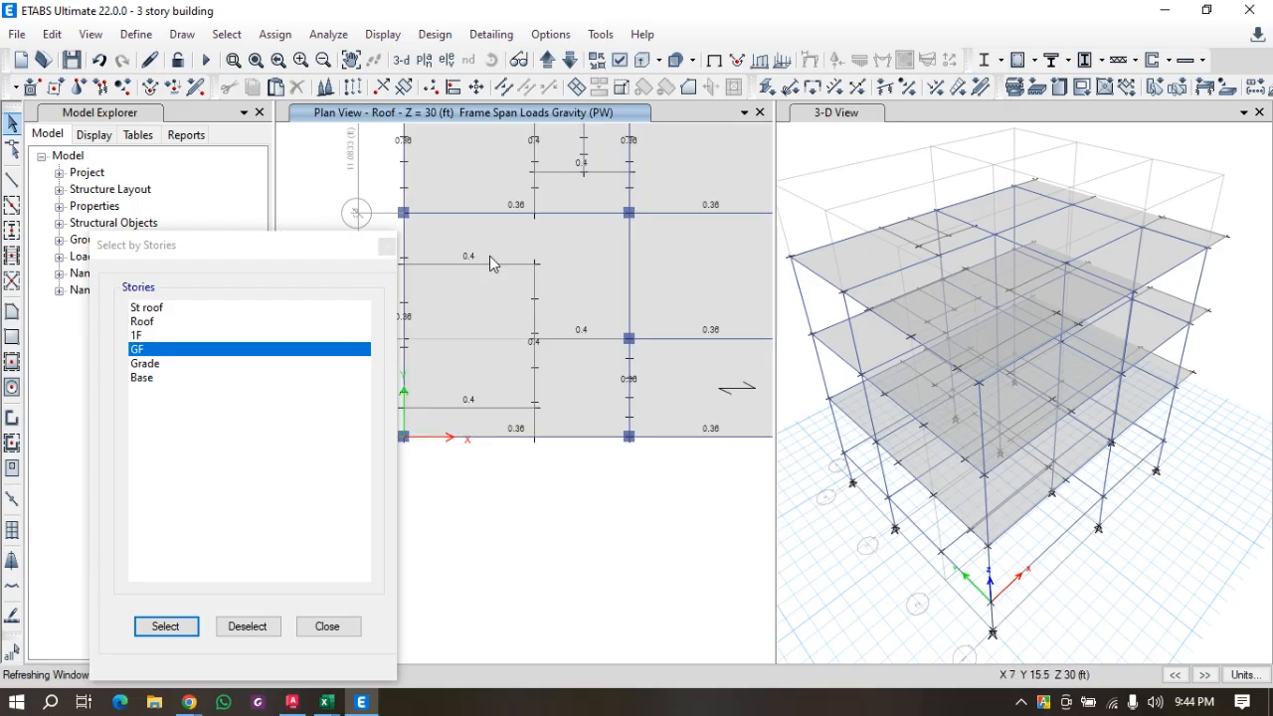
{"action": "scroll", "coordinate": [489, 261], "scroll_direction": "down", "scroll_amount": 3}
{"action": "scroll", "coordinate": [579, 307], "scroll_direction": "up", "scroll_amount": 4}
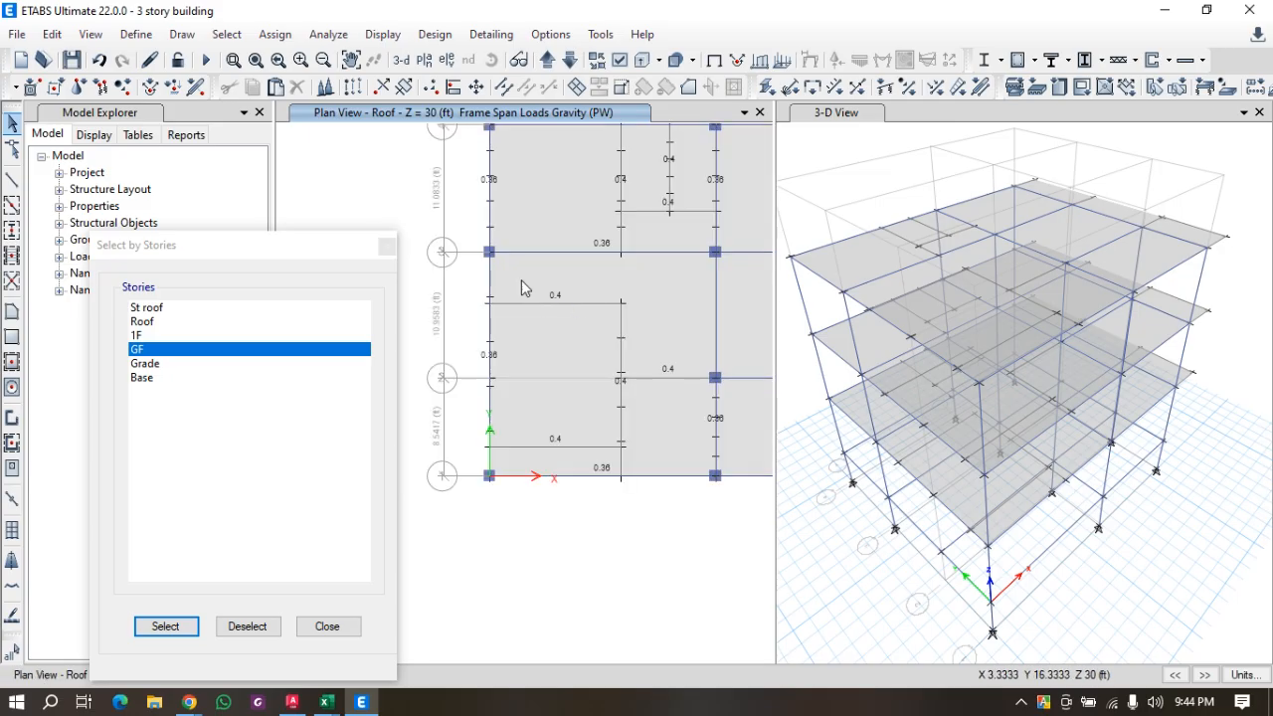
{"action": "scroll", "coordinate": [509, 298], "scroll_direction": "down", "scroll_amount": 2}
{"action": "scroll", "coordinate": [579, 242], "scroll_direction": "up", "scroll_amount": 5}
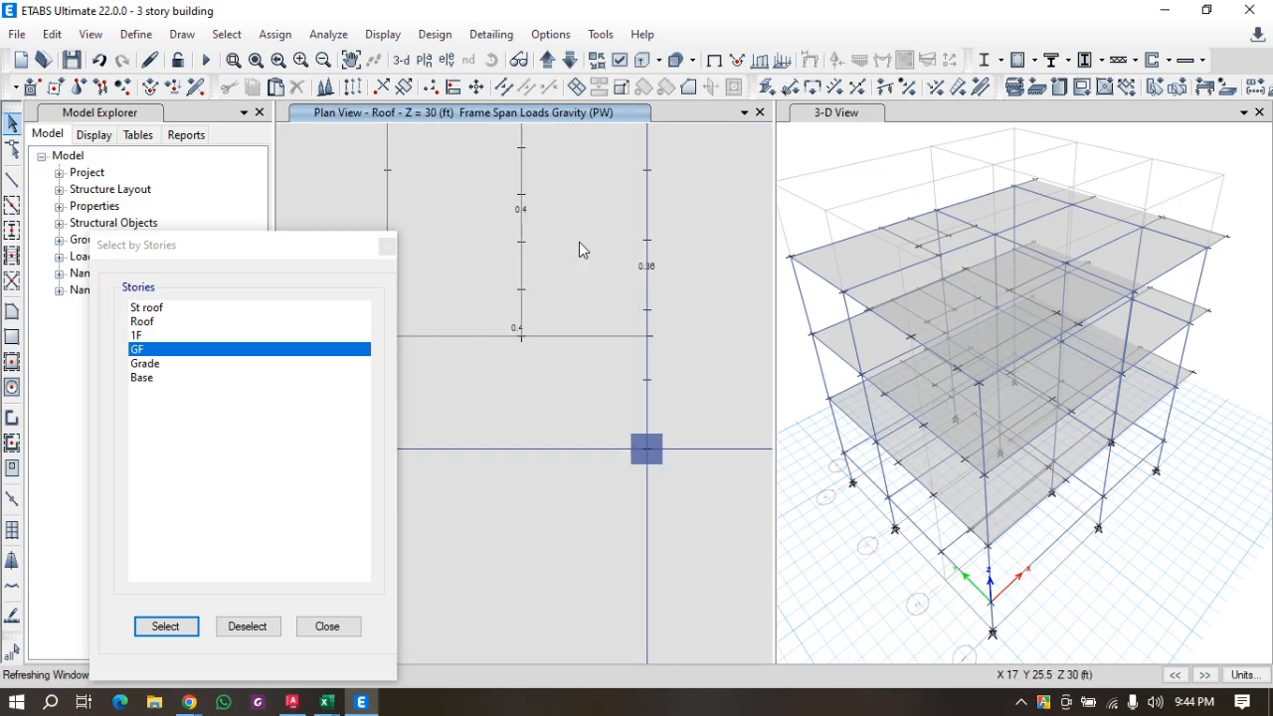
Delete all seven secondary beams inside bay A–B of the Roof plan: three between grids 3 and 4, four between grids 1 and 3.
{"action": "left_click_drag", "start_coordinate": [581, 224], "coordinate": [488, 295]}
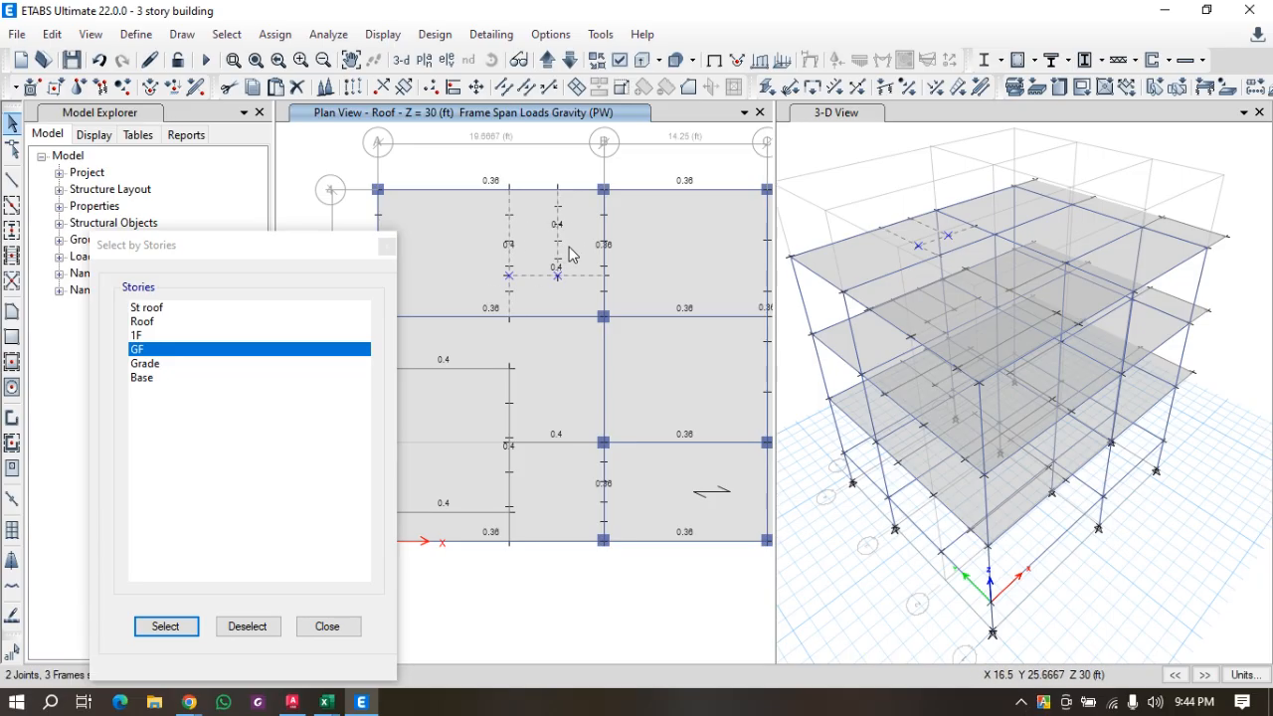
{"action": "key", "text": "Delete"}
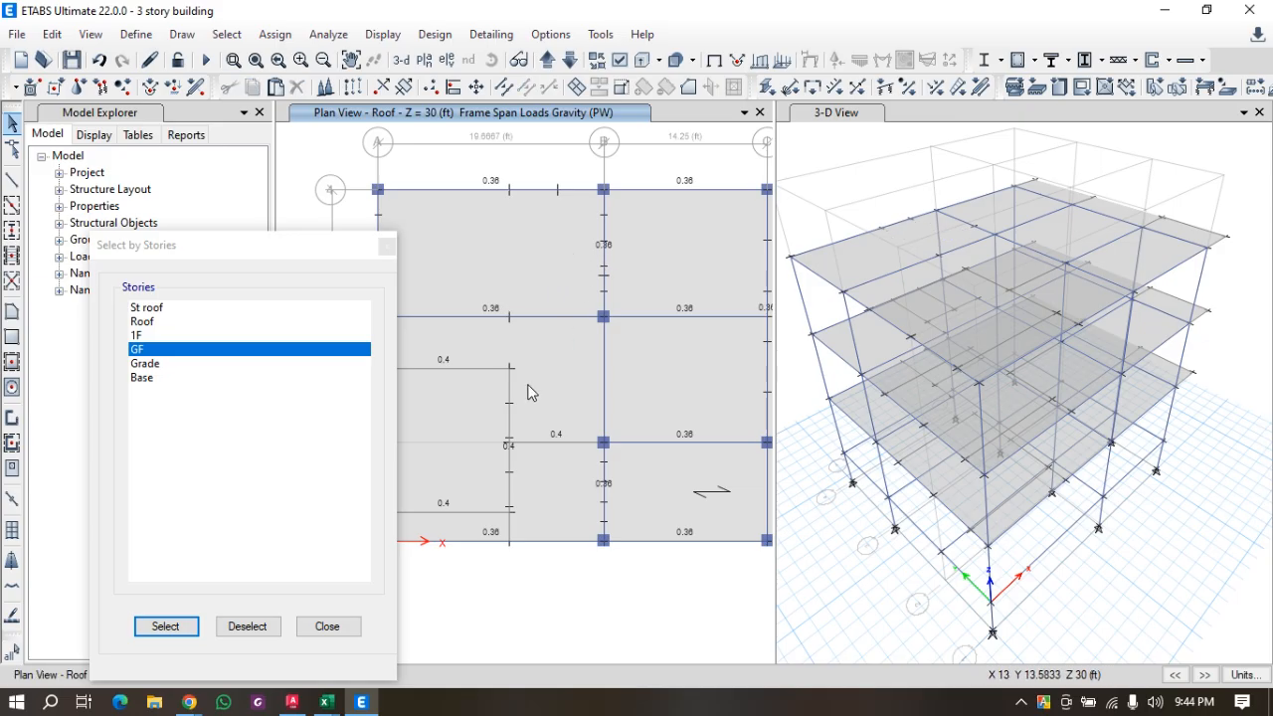
{"action": "left_click_drag", "start_coordinate": [513, 384], "coordinate": [455, 484]}
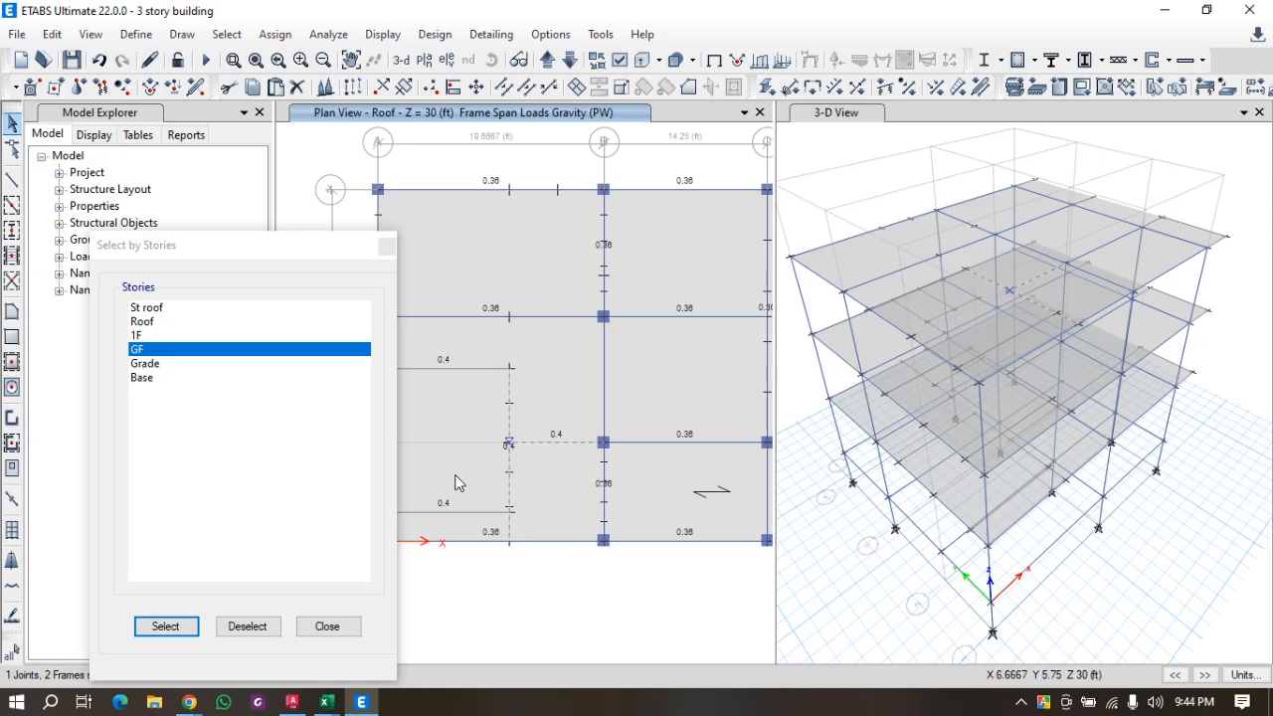
{"action": "key", "text": "Delete"}
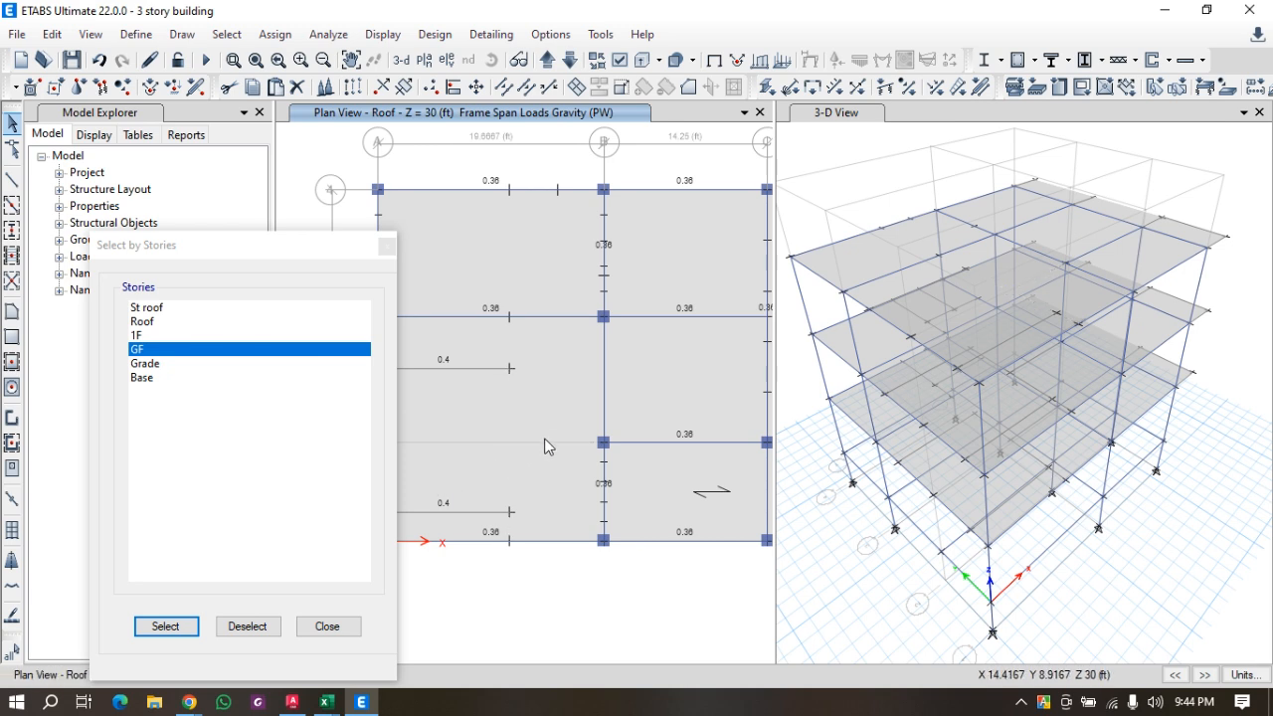
{"action": "left_click_drag", "start_coordinate": [531, 359], "coordinate": [482, 400]}
{"action": "key", "text": "Delete"}
{"action": "left_click_drag", "start_coordinate": [534, 483], "coordinate": [486, 516]}
{"action": "key", "text": "Delete"}
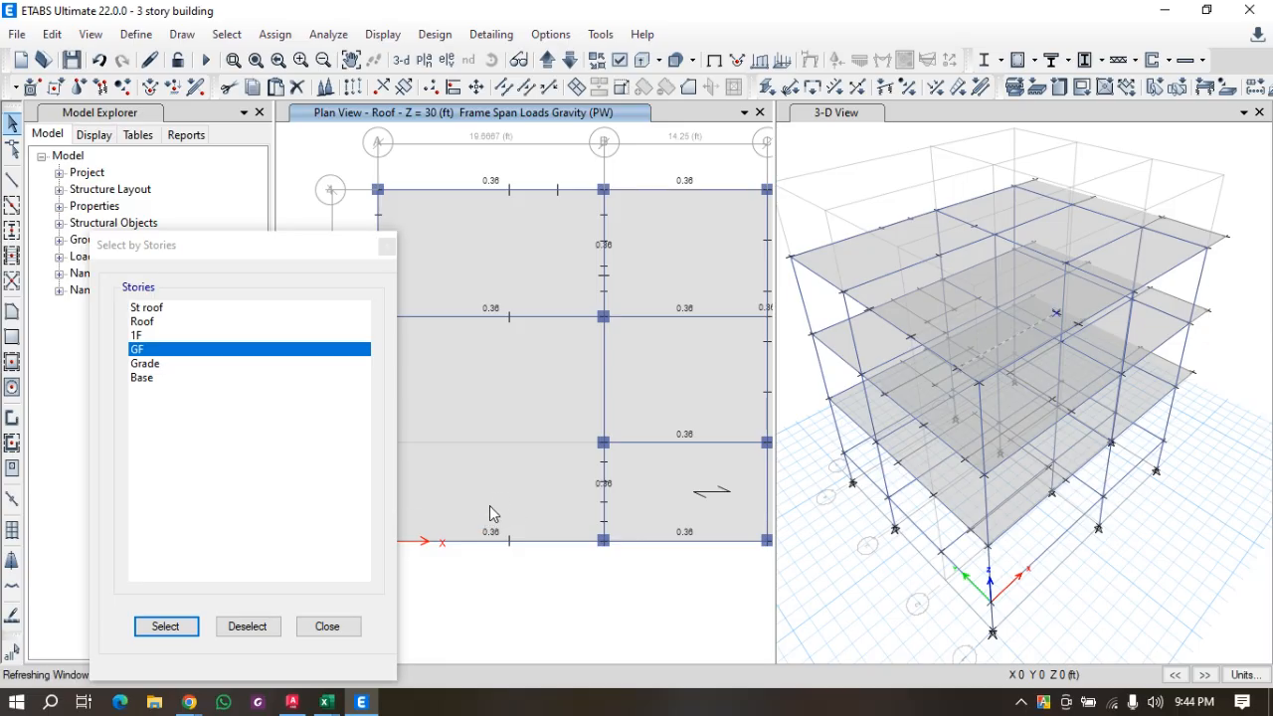
Delete the Roof overhang beam that extends beyond grid C along grid line 3.
{"action": "scroll", "coordinate": [552, 425], "scroll_direction": "down", "scroll_amount": 1}
{"action": "scroll", "coordinate": [639, 390], "scroll_direction": "up", "scroll_amount": 1}
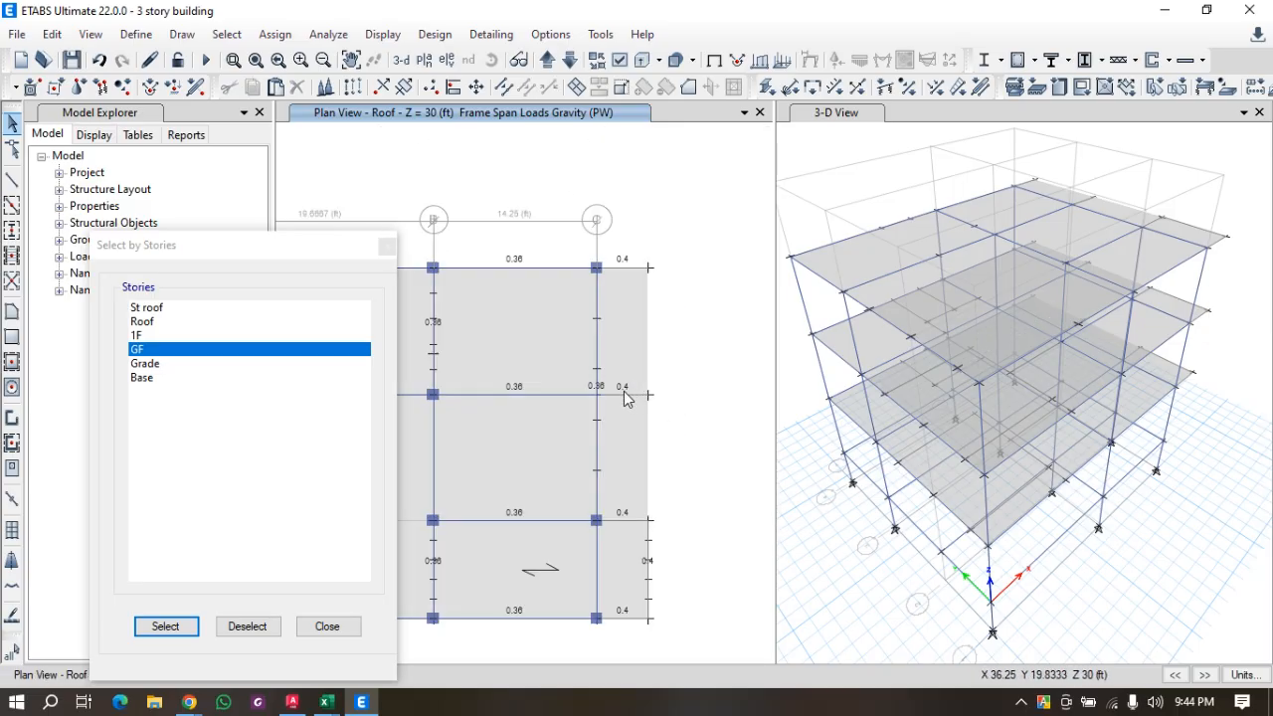
{"action": "left_click", "coordinate": [623, 397]}
{"action": "key", "text": "Delete"}
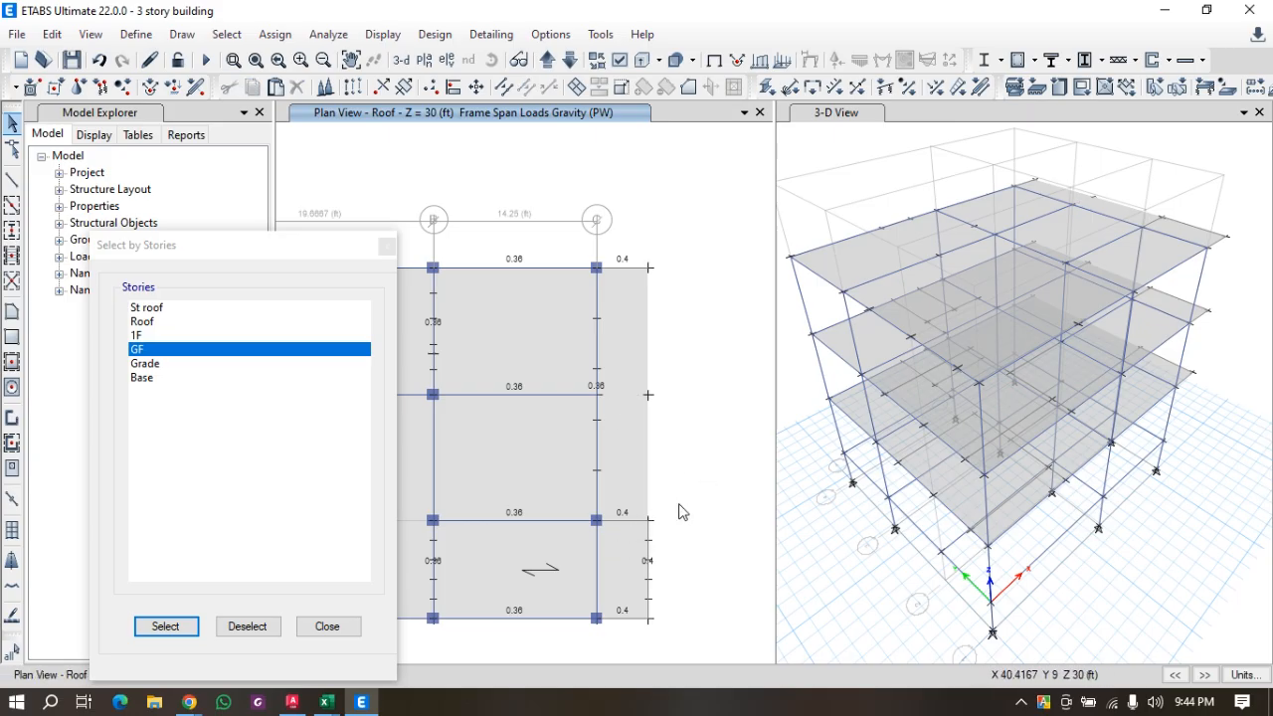
{"action": "scroll", "coordinate": [682, 513], "scroll_direction": "down", "scroll_amount": 3}
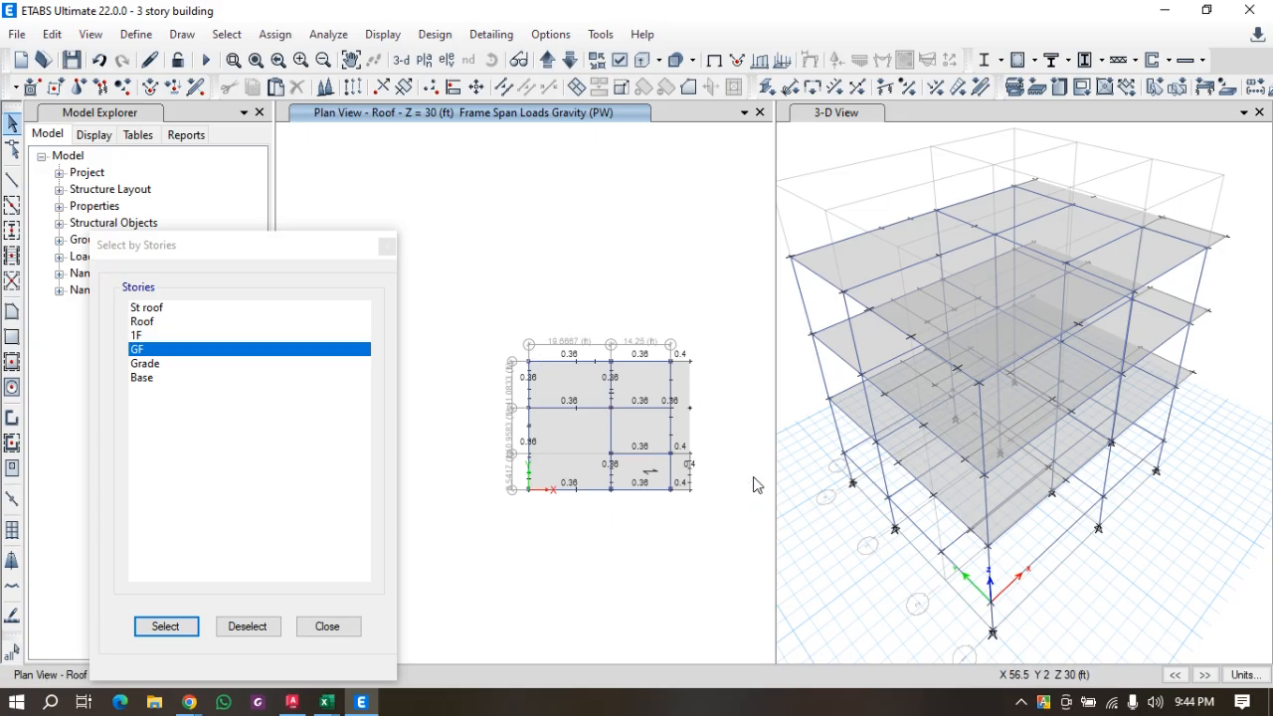
Delete the PW distributed loads from the Roof beam on grid B between lines 3 and 4 and from both beams along line 3.
{"action": "left_click", "coordinate": [386, 246]}
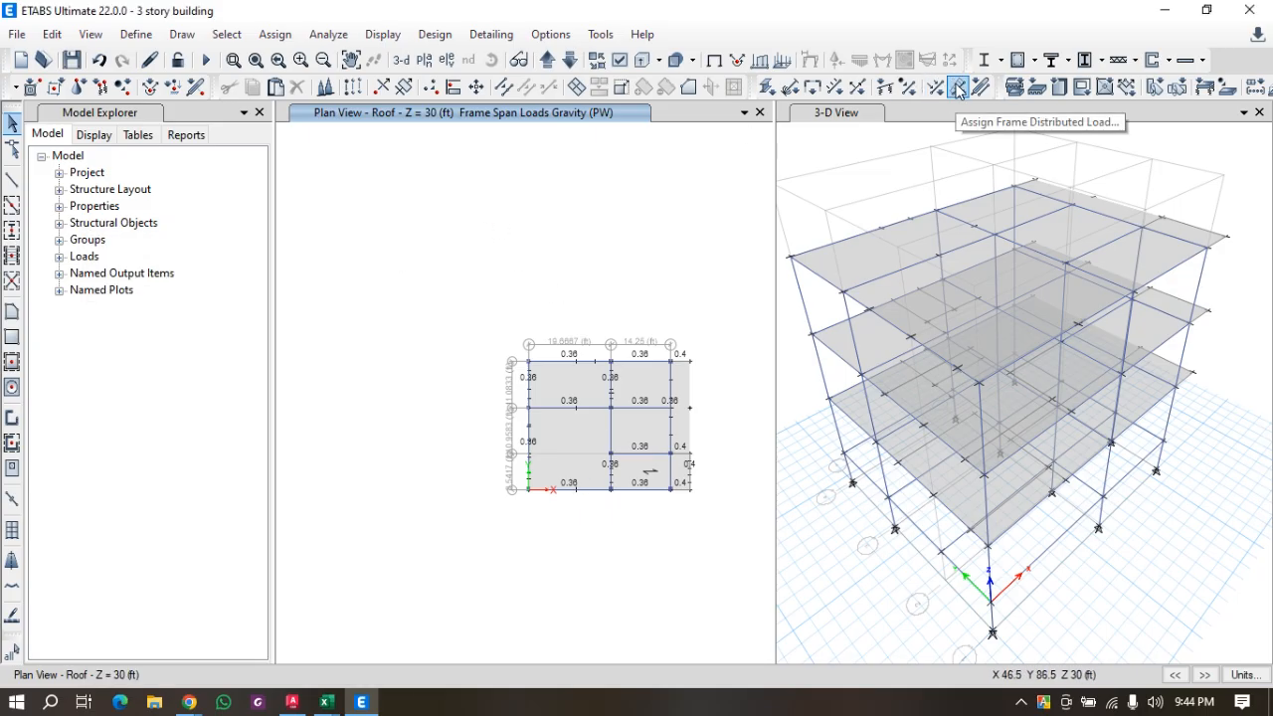
{"action": "left_click", "coordinate": [254, 38]}
{"action": "mouse_move", "coordinate": [333, 88]}
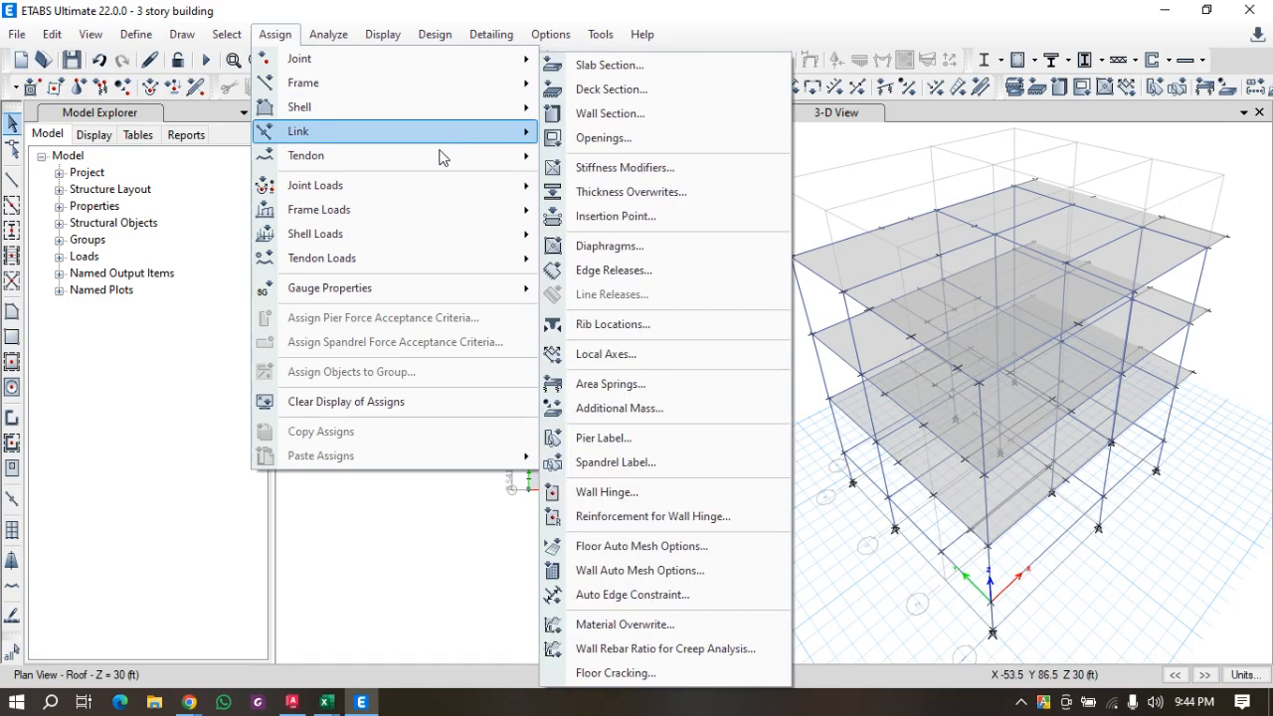
{"action": "mouse_move", "coordinate": [440, 211]}
{"action": "left_click", "coordinate": [580, 239]}
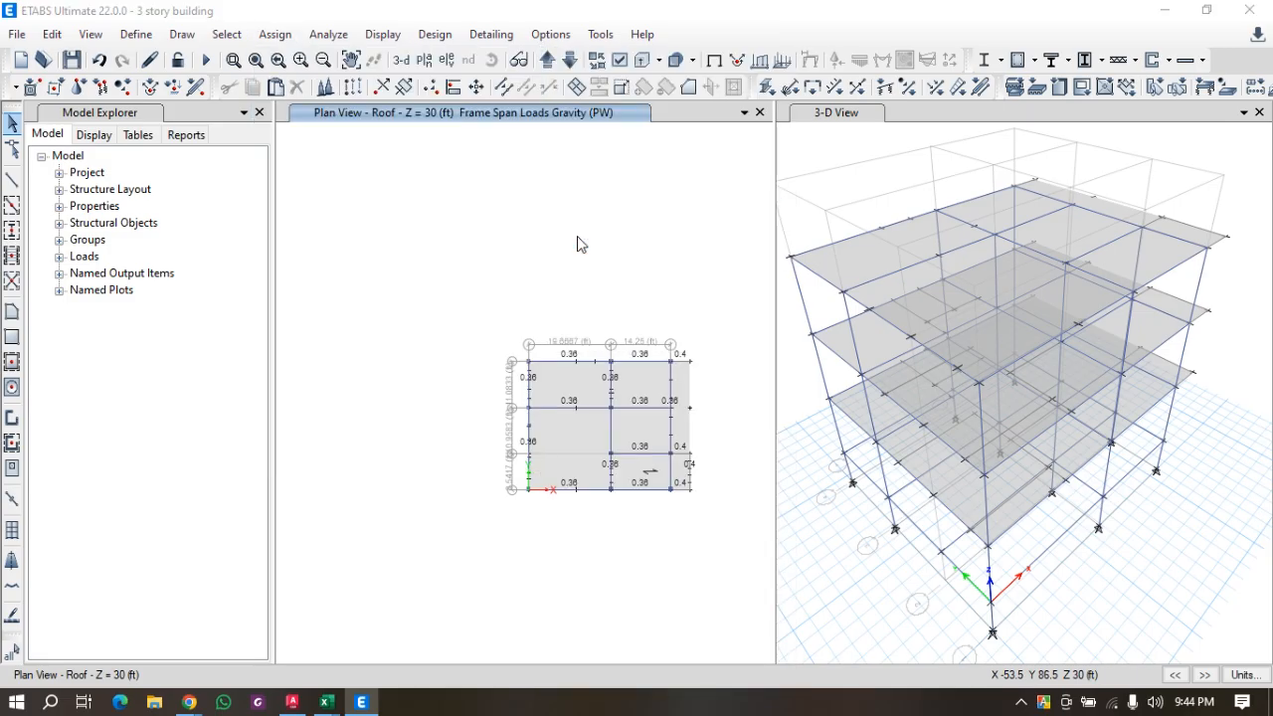
{"action": "left_click_drag", "start_coordinate": [764, 107], "coordinate": [873, 61]}
{"action": "left_click", "coordinate": [1033, 214]}
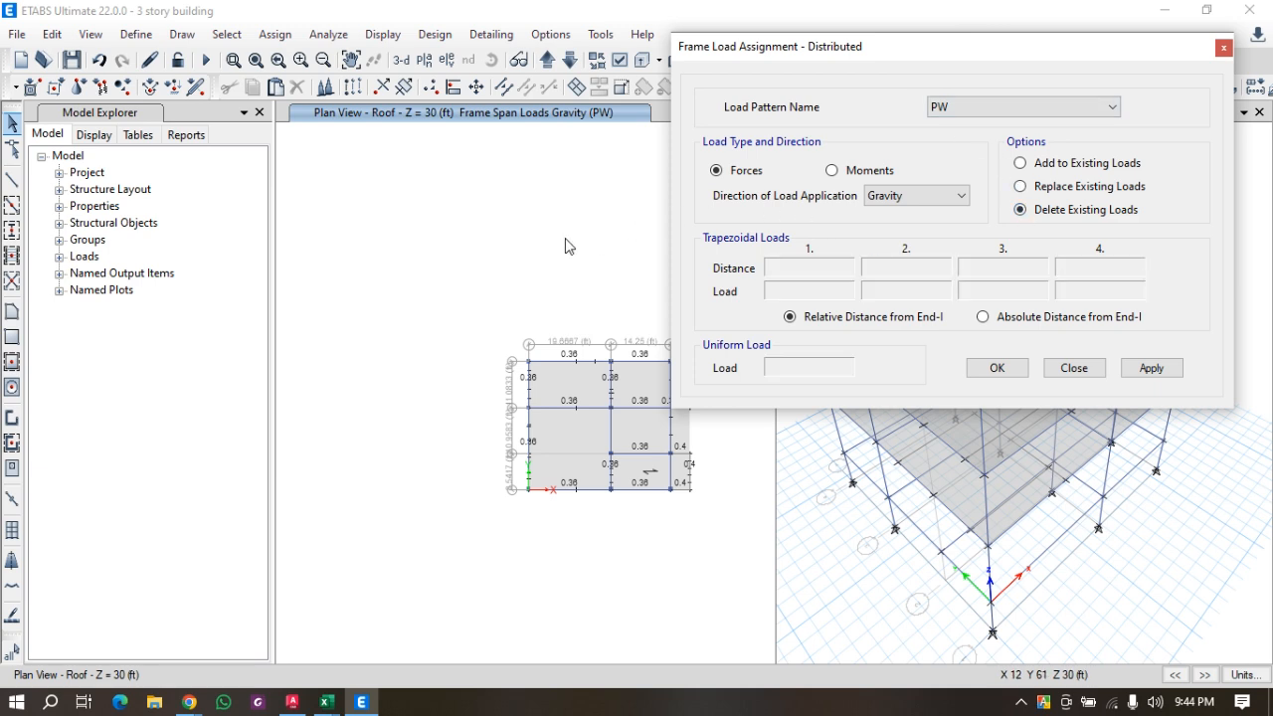
{"action": "scroll", "coordinate": [427, 246], "scroll_direction": "down", "scroll_amount": 3}
{"action": "scroll", "coordinate": [510, 300], "scroll_direction": "up", "scroll_amount": 6}
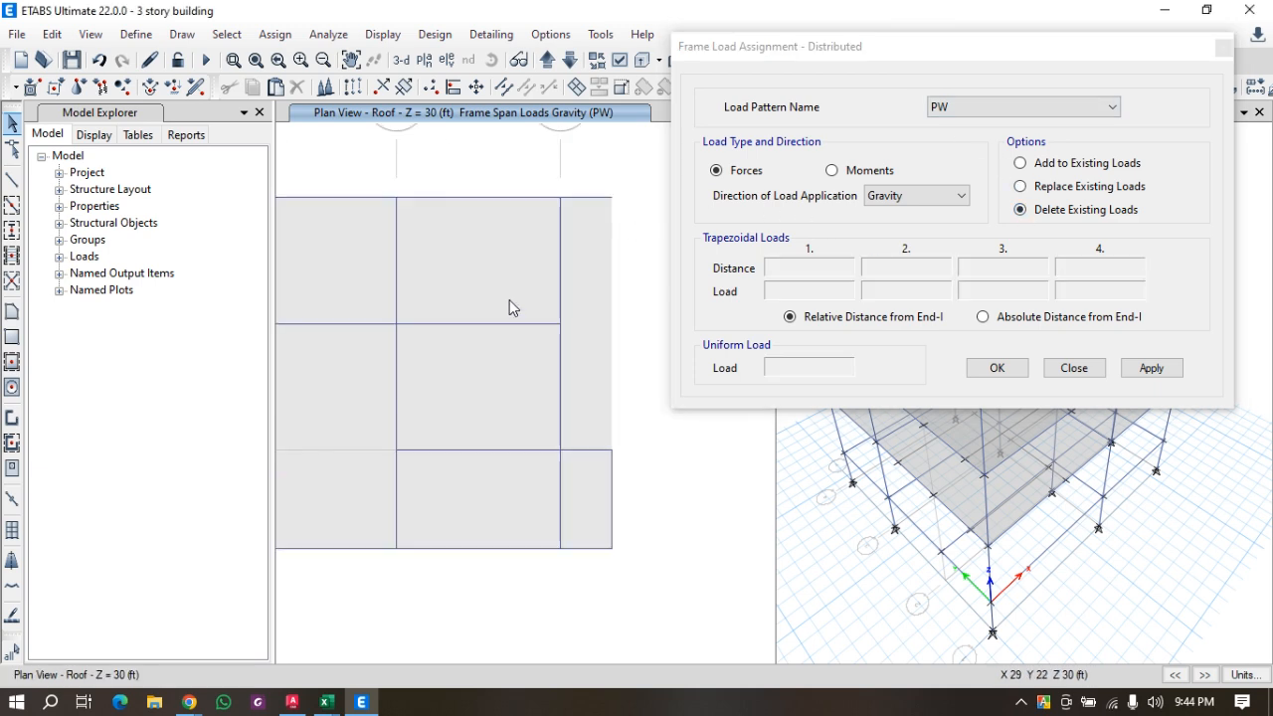
{"action": "left_click", "coordinate": [397, 274]}
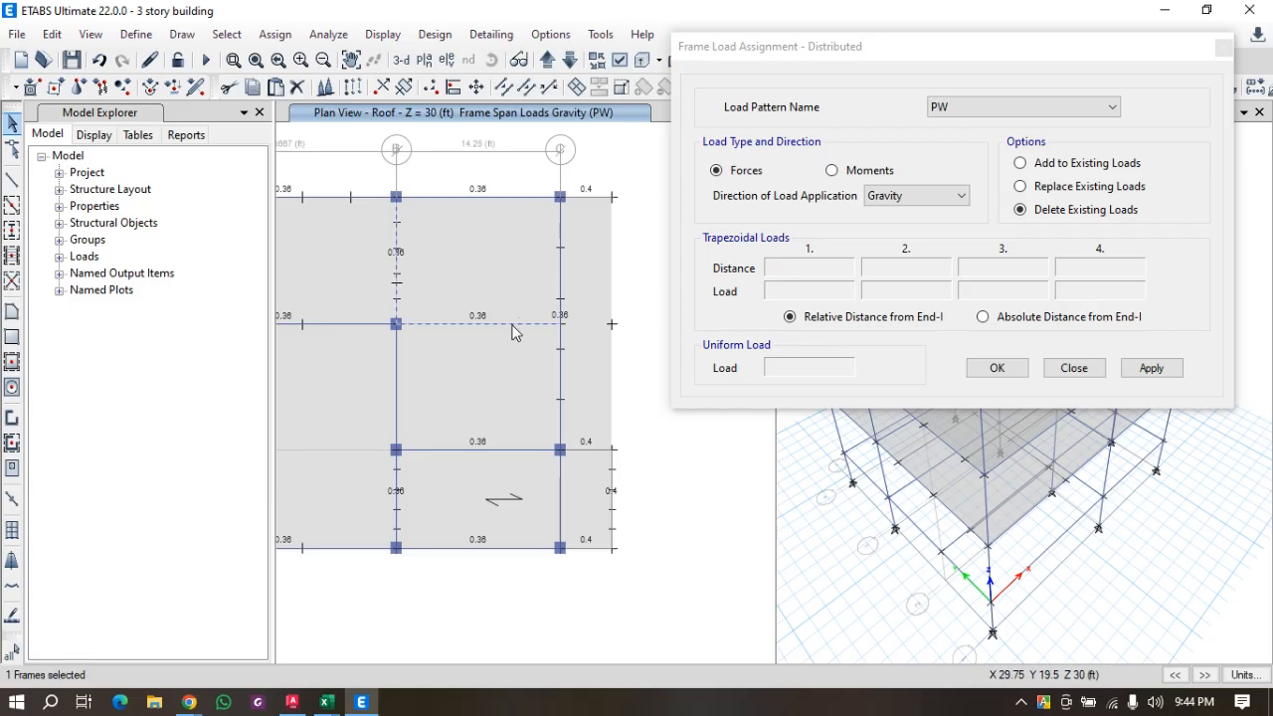
{"action": "left_click", "coordinate": [351, 323]}
{"action": "left_click", "coordinate": [1150, 370]}
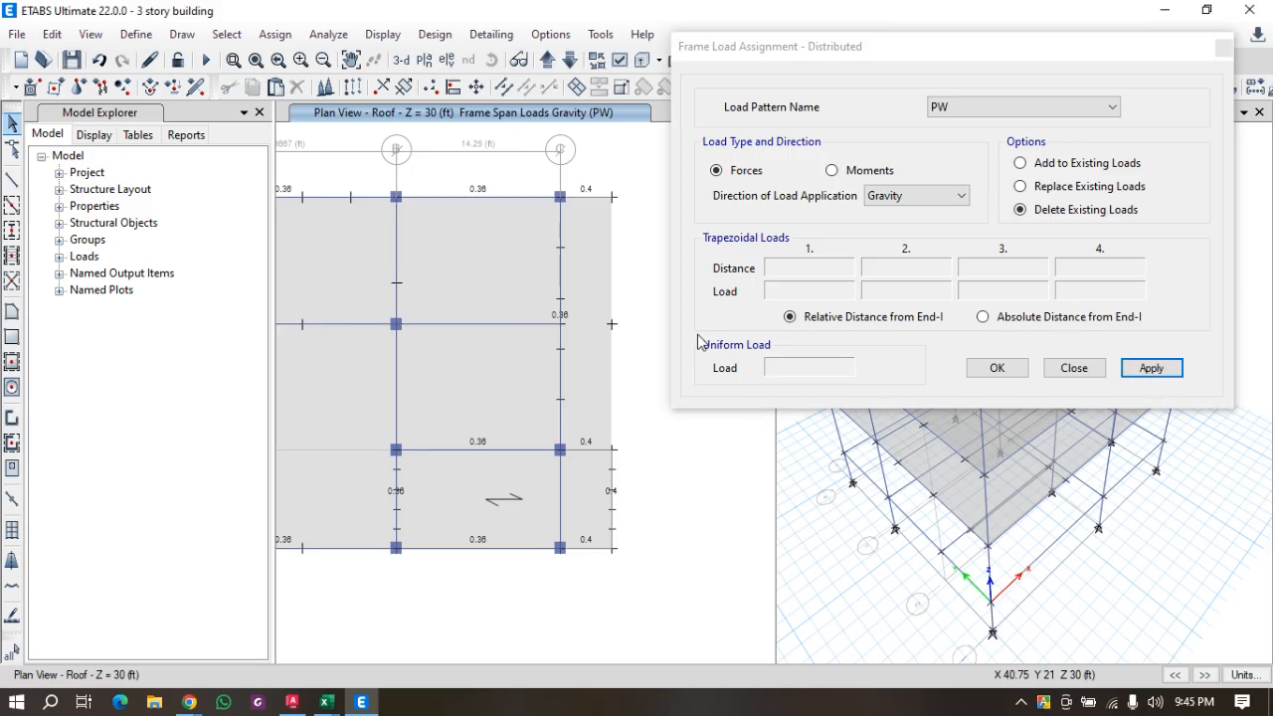
{"action": "scroll", "coordinate": [522, 374], "scroll_direction": "down", "scroll_amount": 3}
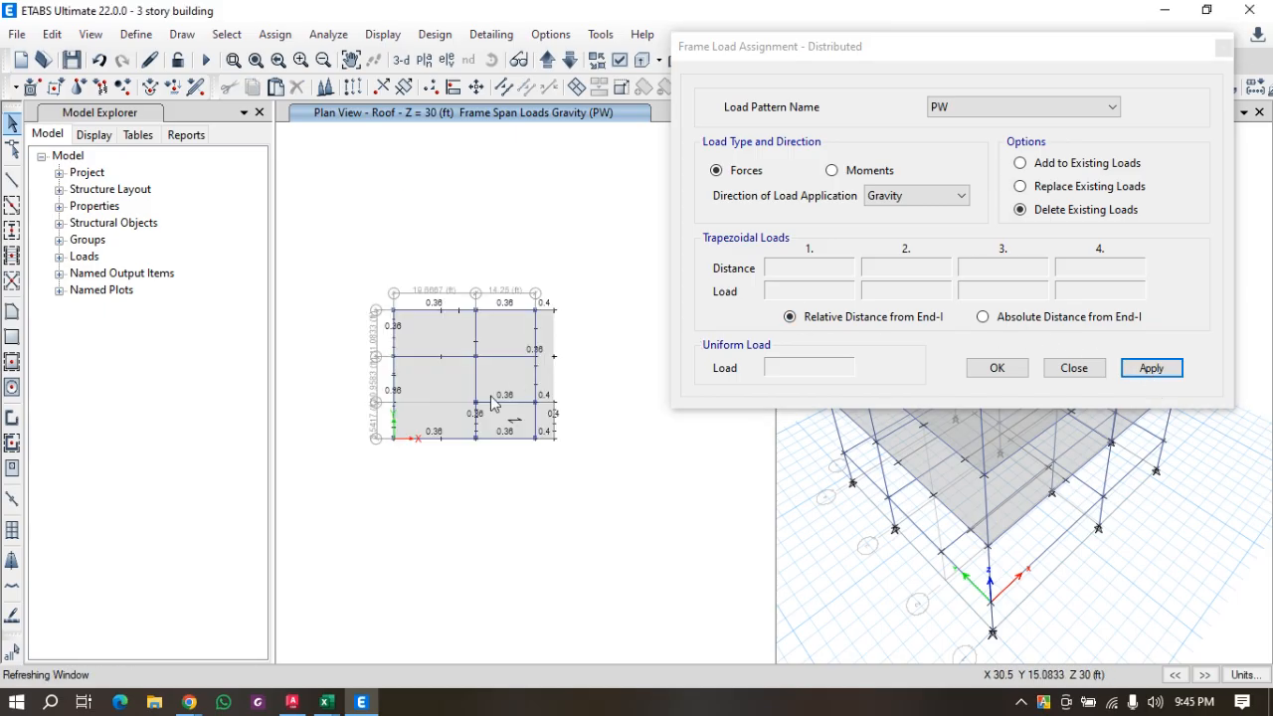
Delete the PW distributed load from the Roof beam on grid C between grid lines 2 and 4.
{"action": "left_click", "coordinate": [995, 110]}
{"action": "left_click", "coordinate": [994, 109]}
{"action": "scroll", "coordinate": [500, 400], "scroll_direction": "up", "scroll_amount": 3}
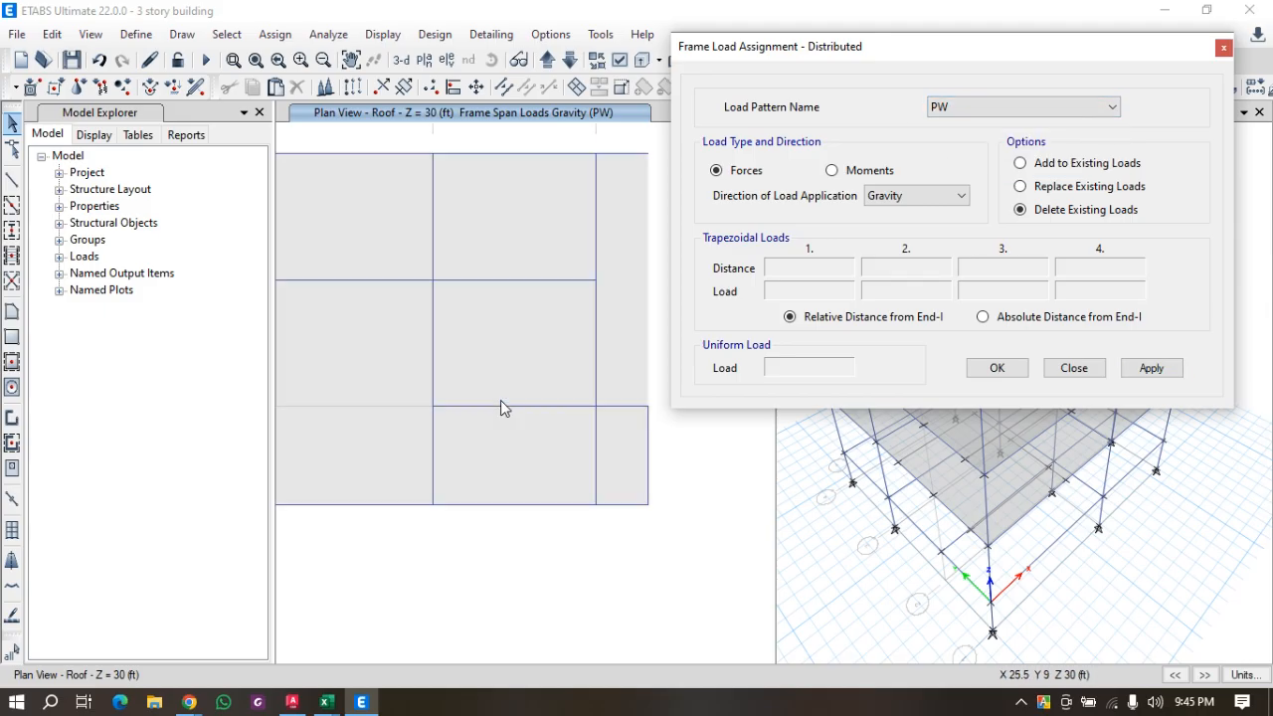
{"action": "scroll", "coordinate": [622, 279], "scroll_direction": "down", "scroll_amount": 3}
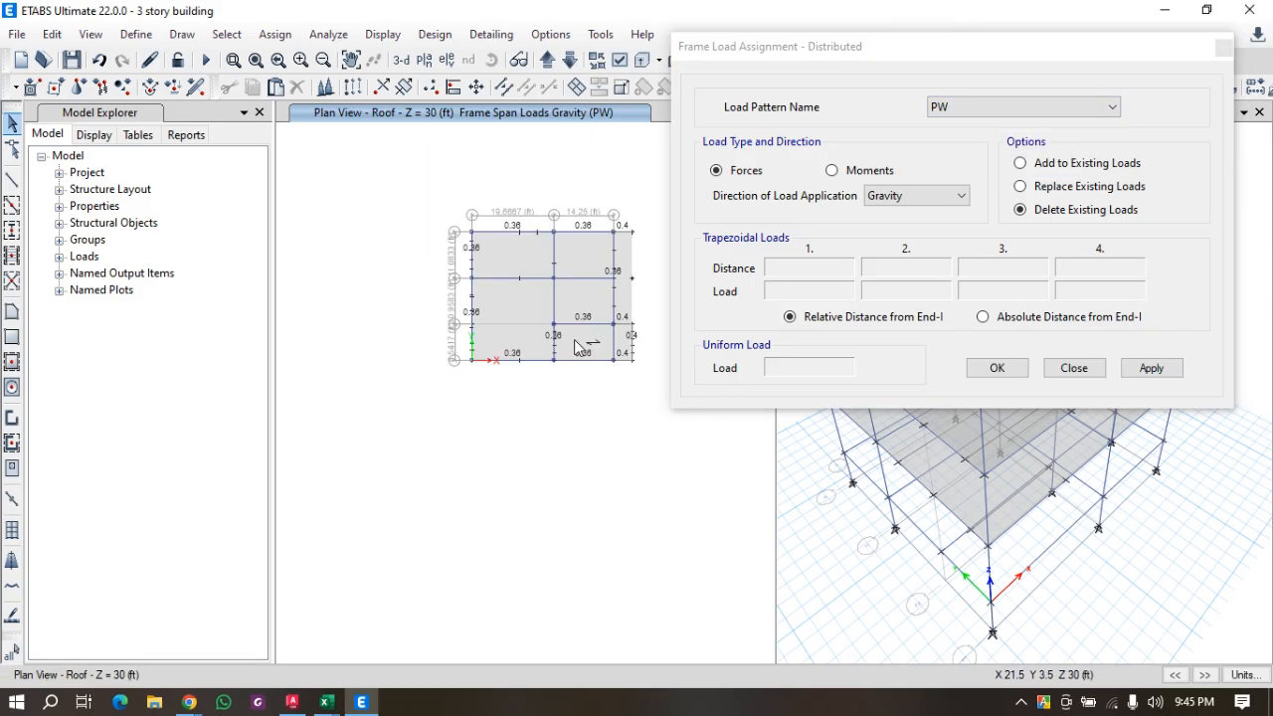
{"action": "scroll", "coordinate": [619, 261], "scroll_direction": "up", "scroll_amount": 3}
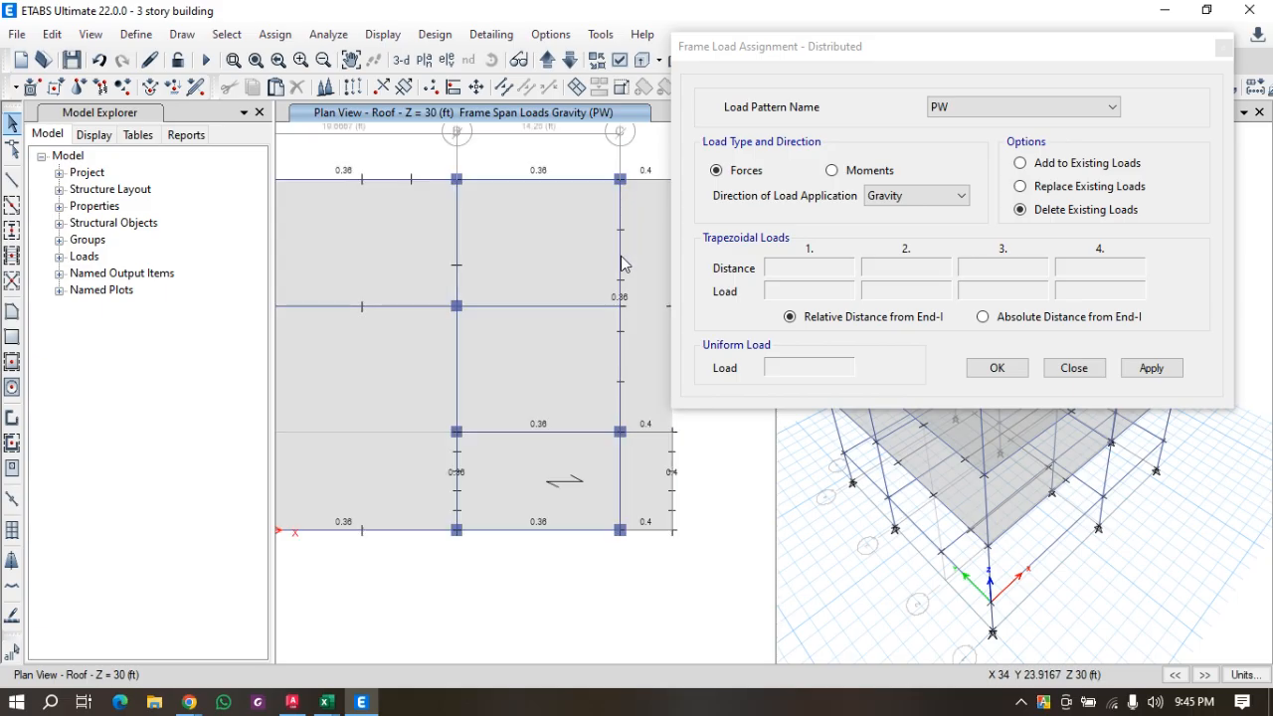
{"action": "left_click", "coordinate": [620, 261]}
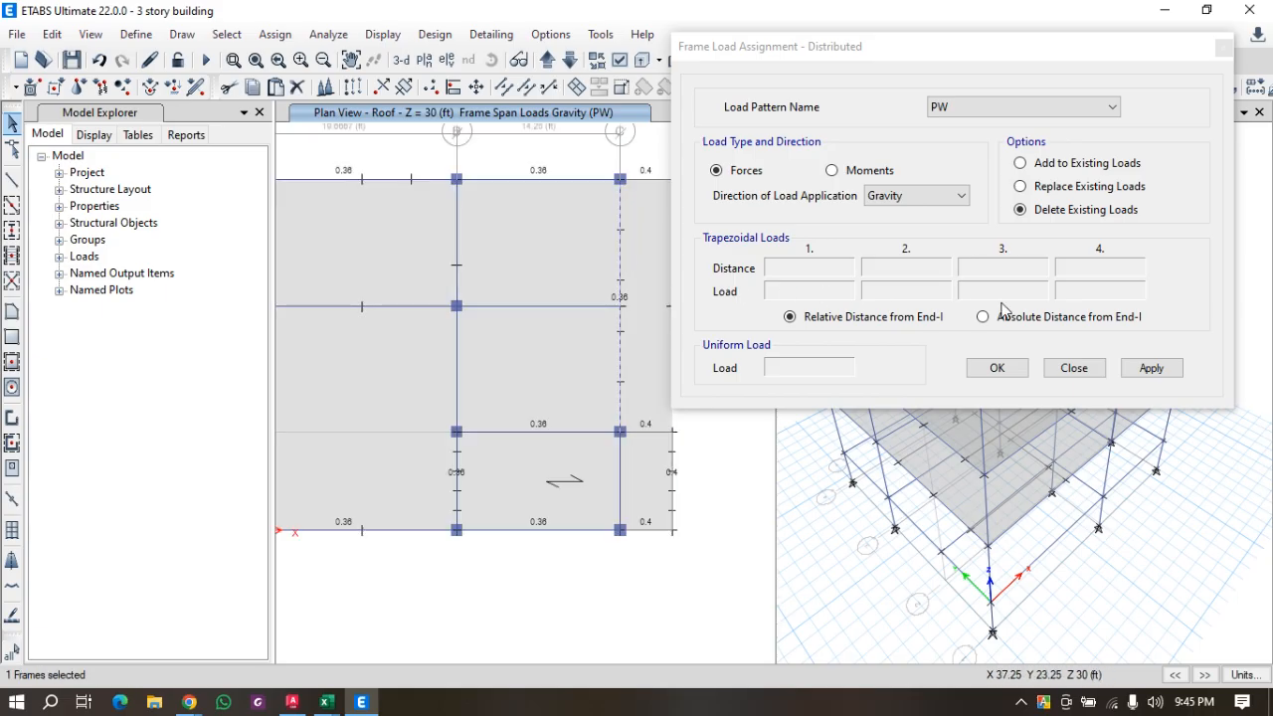
{"action": "left_click", "coordinate": [1152, 370]}
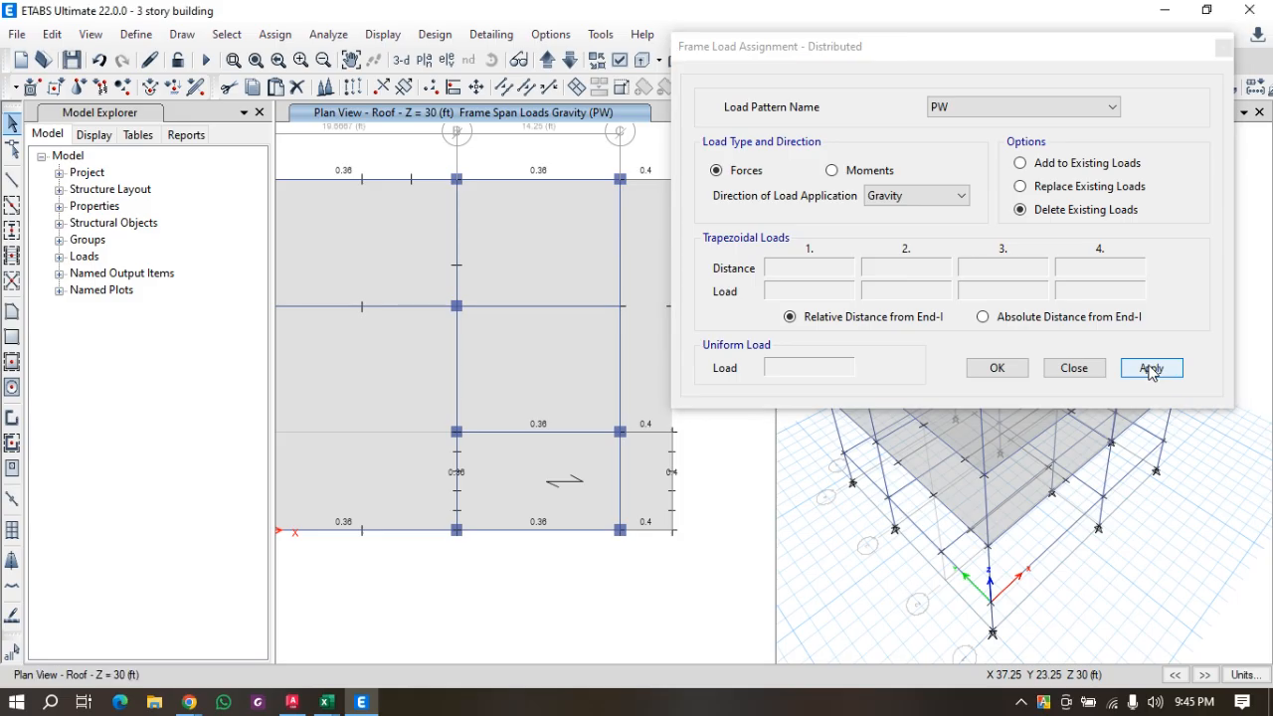
{"action": "scroll", "coordinate": [579, 361], "scroll_direction": "down", "scroll_amount": 5}
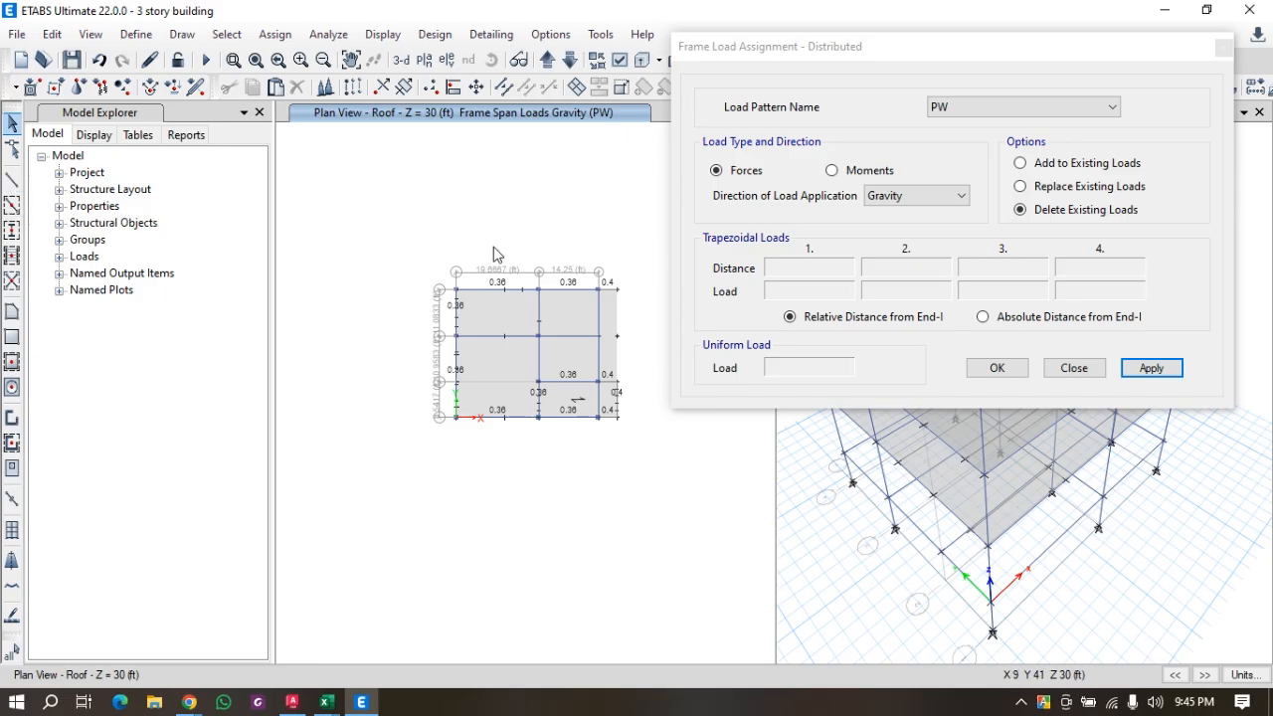
Draw a straight frame line with property None along the Roof slab edge beyond grid C, from grid line 4 to grid line 2.
{"action": "left_click", "coordinate": [12, 185]}
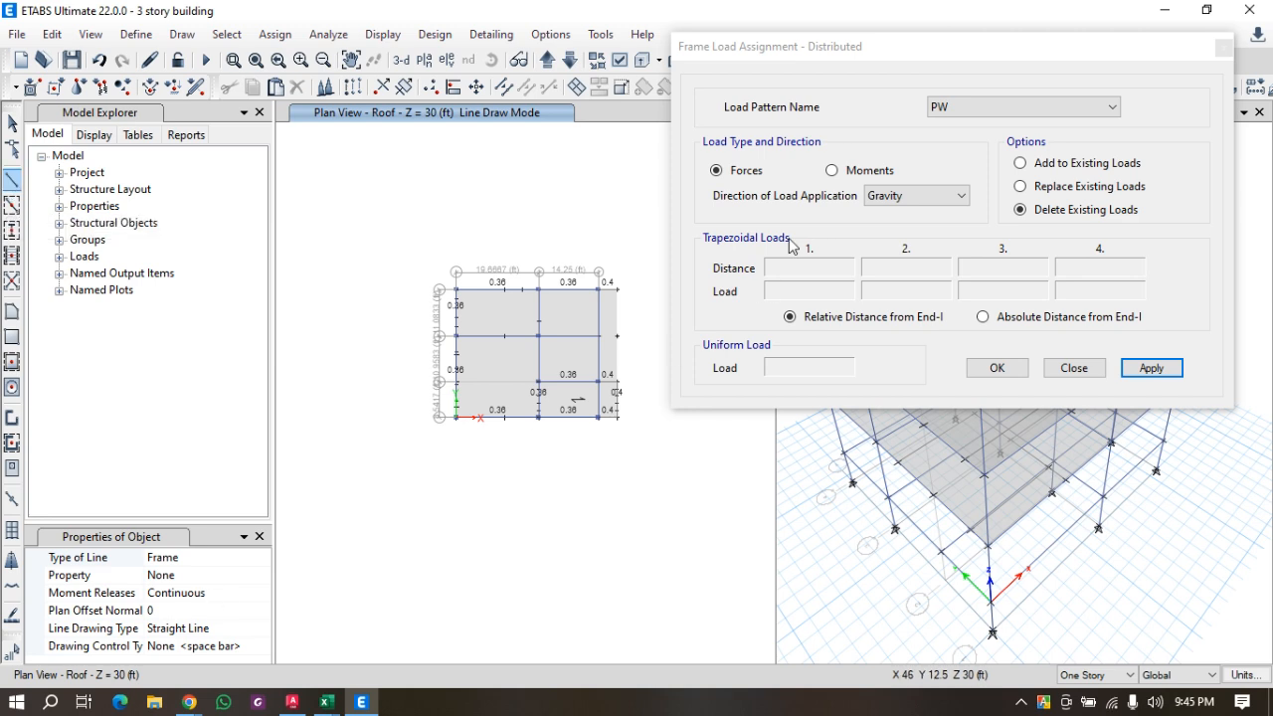
{"action": "scroll", "coordinate": [566, 259], "scroll_direction": "up", "scroll_amount": 3}
{"action": "left_click", "coordinate": [540, 247]}
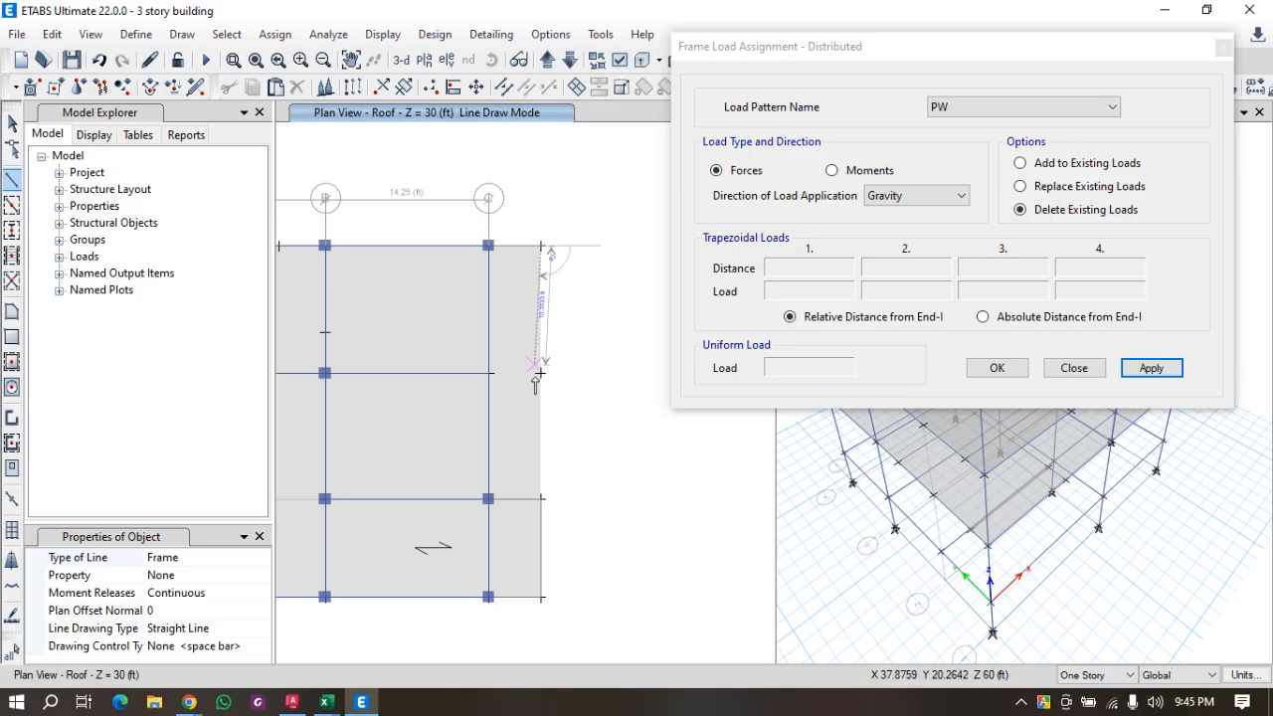
{"action": "right_click", "coordinate": [540, 500]}
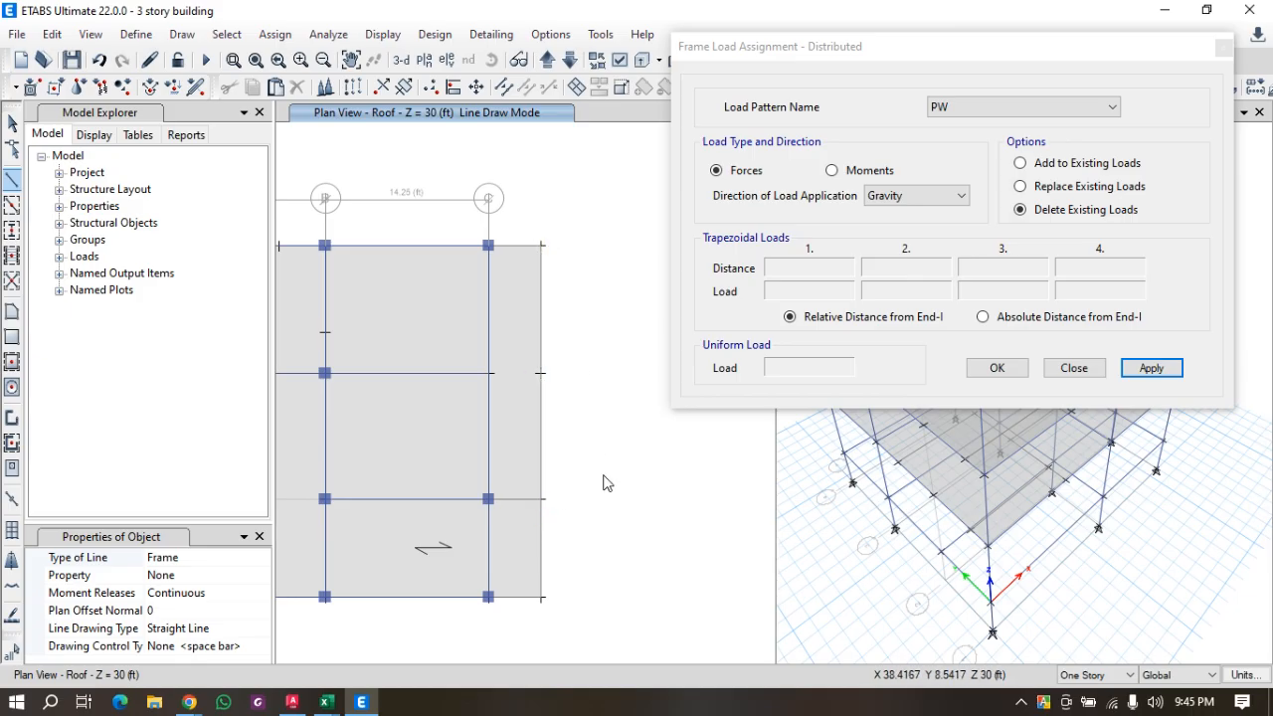
{"action": "scroll", "coordinate": [584, 287], "scroll_direction": "down", "scroll_amount": 3}
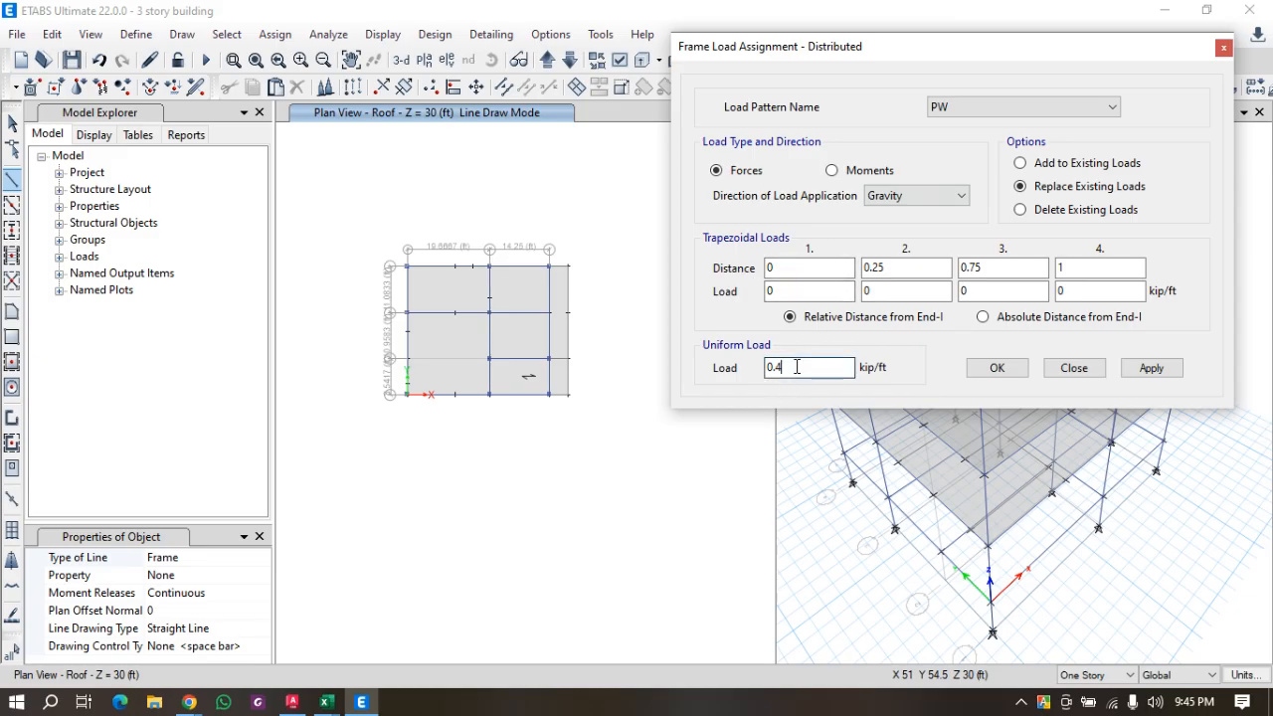
Switch to Gravity Load Calculation.xlsx in Excel and look up the parapet wall load per unit length on the PW Load sheet.
{"action": "left_click", "coordinate": [326, 704]}
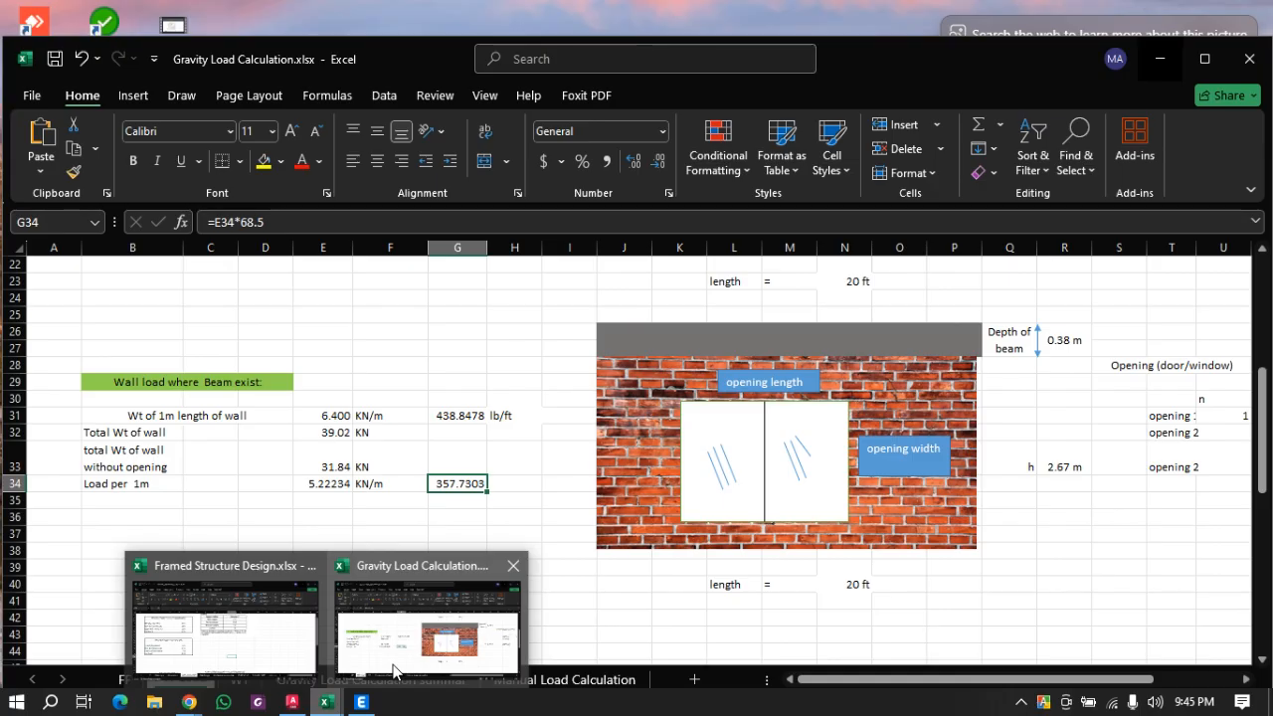
{"action": "left_click", "coordinate": [433, 642]}
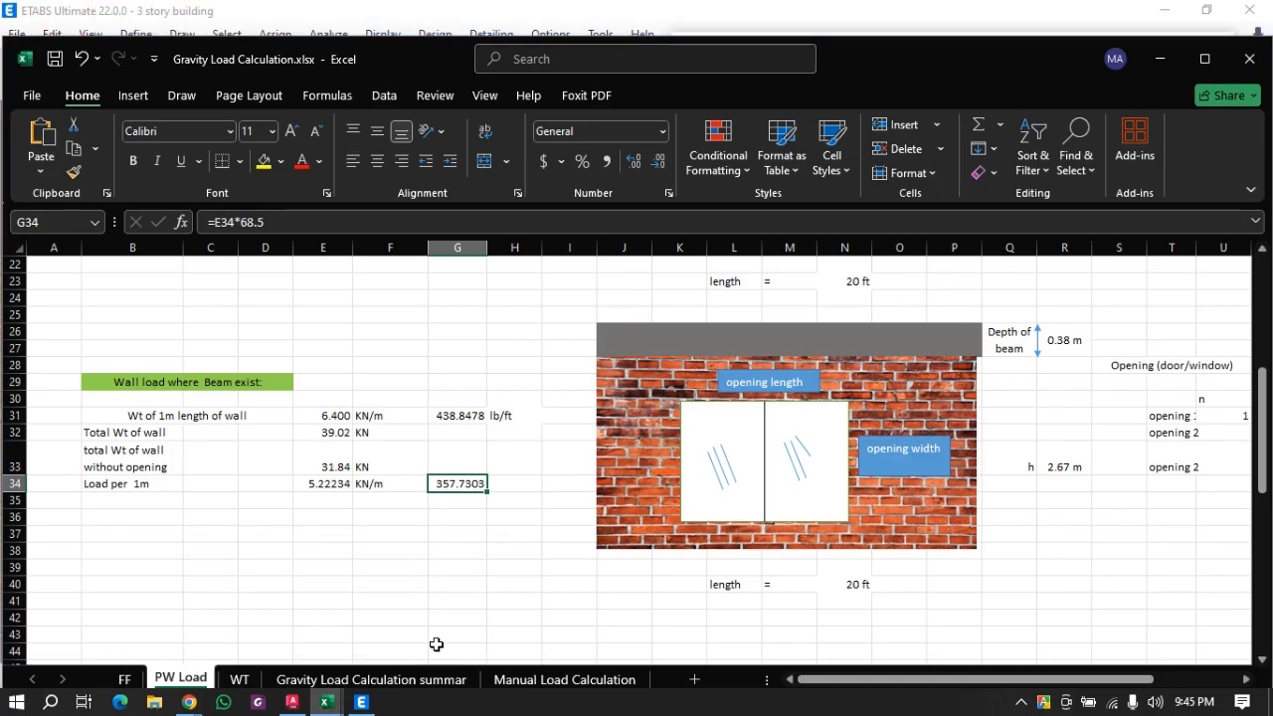
{"action": "scroll", "coordinate": [484, 567], "scroll_direction": "up", "scroll_amount": 2}
{"action": "scroll", "coordinate": [420, 434], "scroll_direction": "down", "scroll_amount": 6}
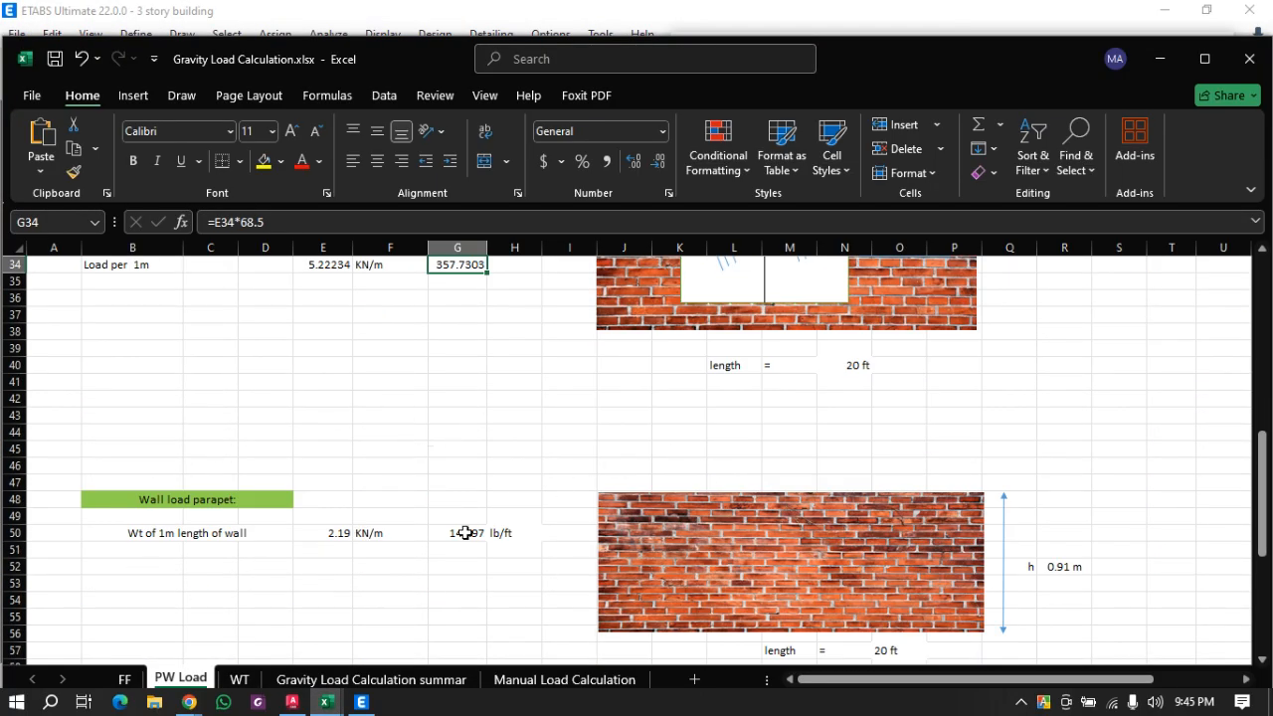
{"action": "scroll", "coordinate": [465, 533], "scroll_direction": "down", "scroll_amount": 1}
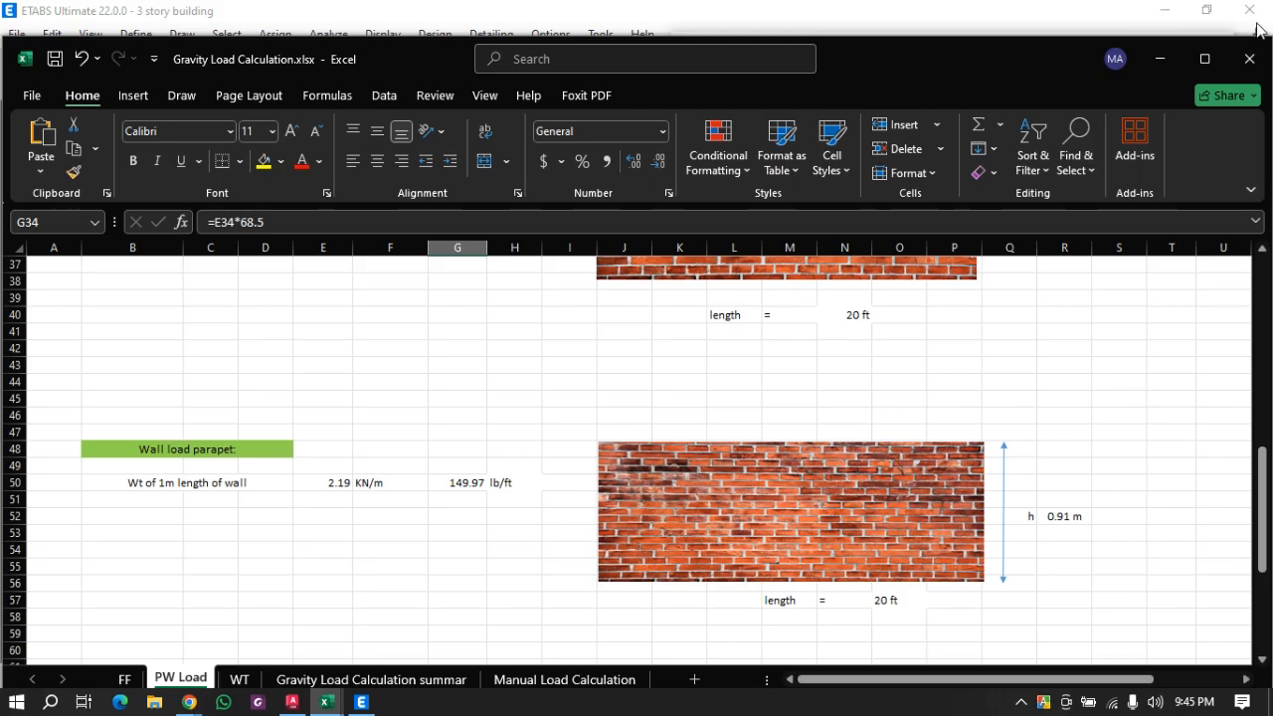
{"action": "left_click", "coordinate": [1160, 59]}
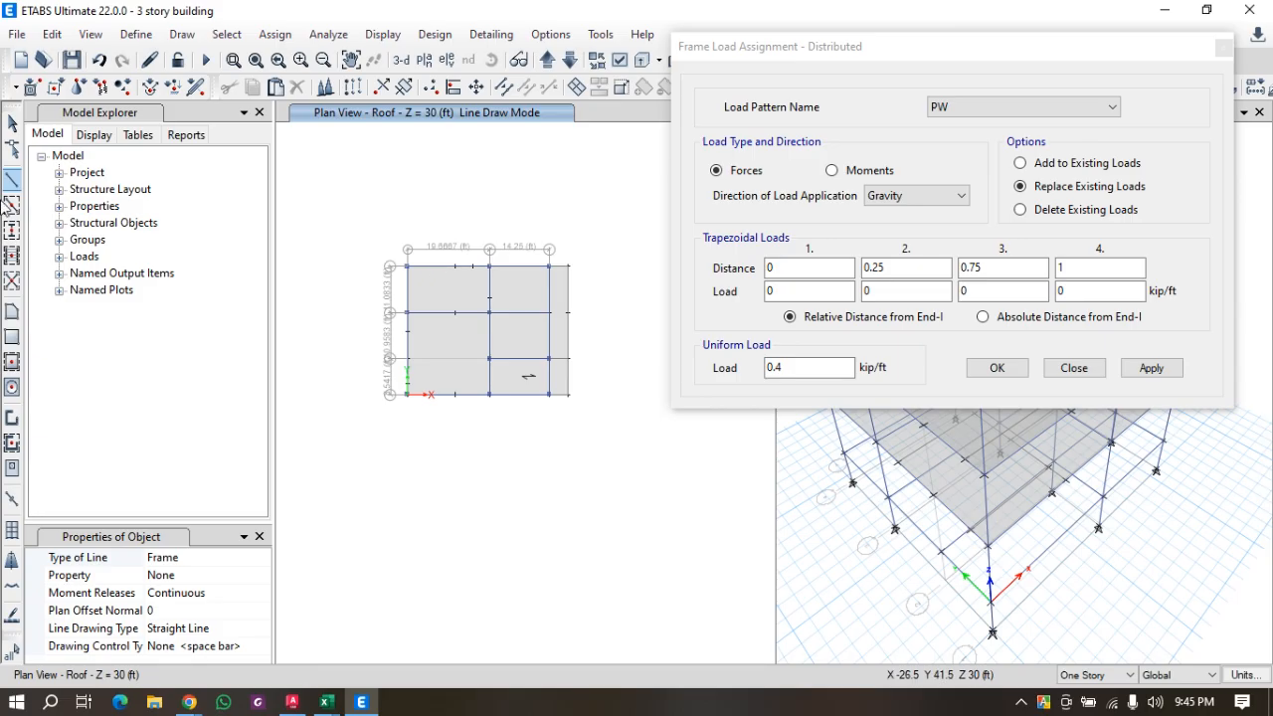
Replace the PW load with 0.15 kip/ft uniform on seven Roof frames: all along line 4, all along grid A, line 1 between A–B, and the None edge line.
{"action": "left_click", "coordinate": [12, 122]}
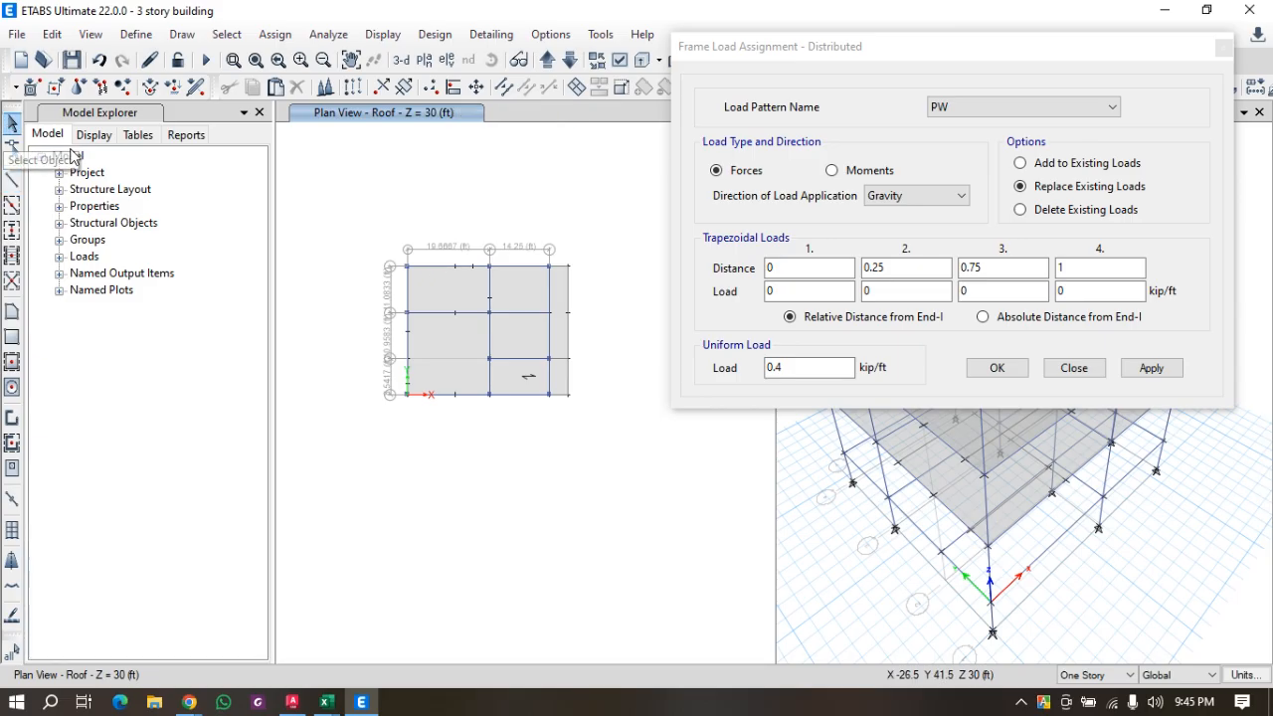
{"action": "left_click", "coordinate": [434, 267]}
{"action": "left_click", "coordinate": [521, 268]}
{"action": "left_click", "coordinate": [560, 268]}
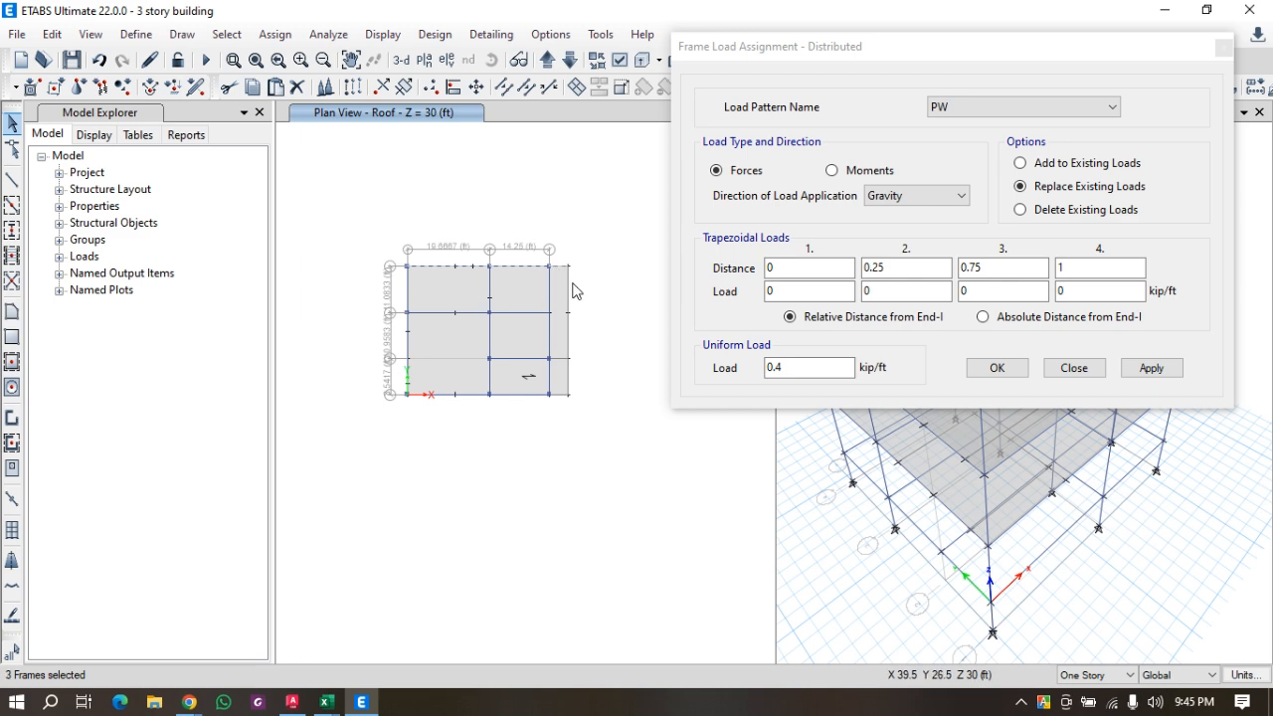
{"action": "left_click", "coordinate": [568, 297]}
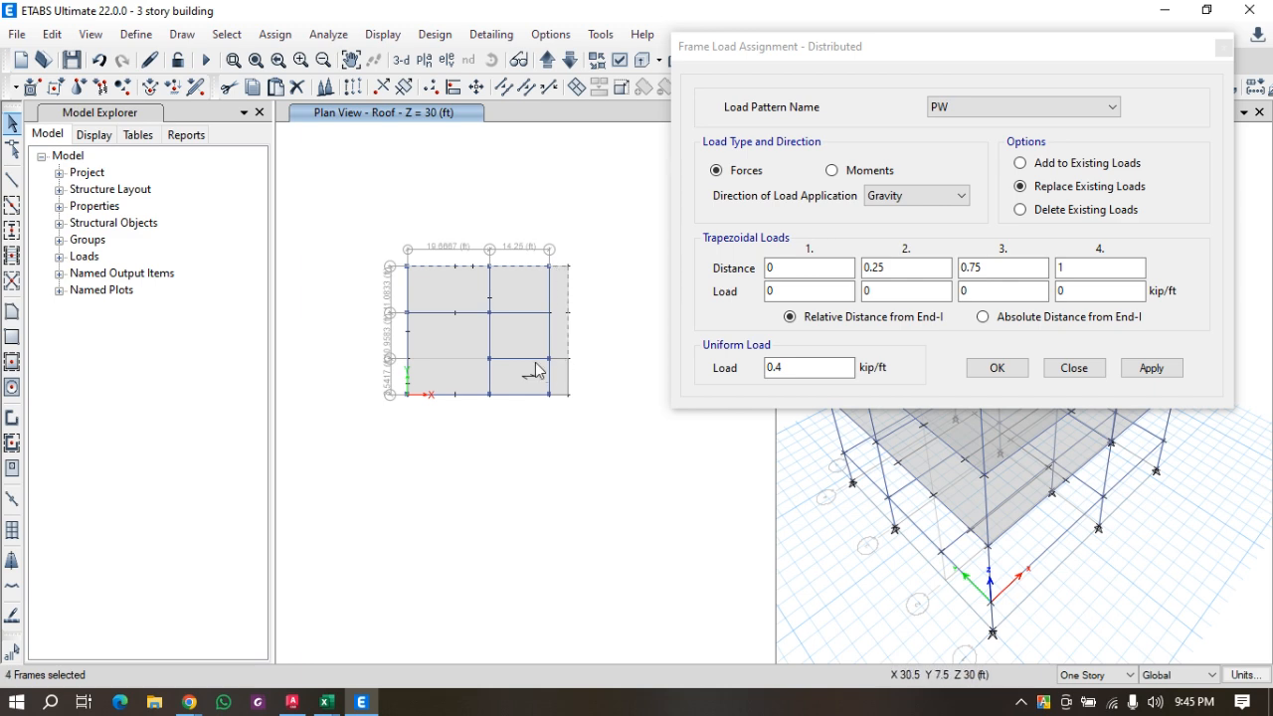
{"action": "left_click", "coordinate": [466, 395]}
{"action": "left_click", "coordinate": [407, 373]}
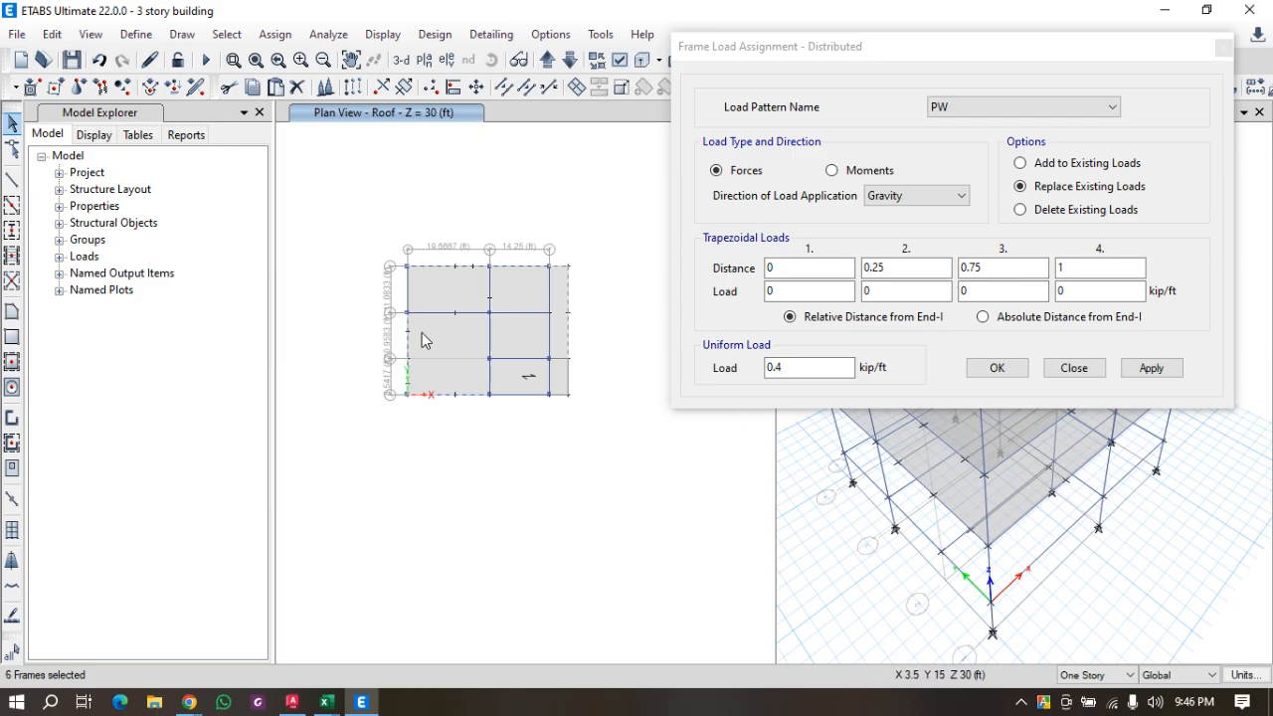
{"action": "left_click", "coordinate": [408, 298]}
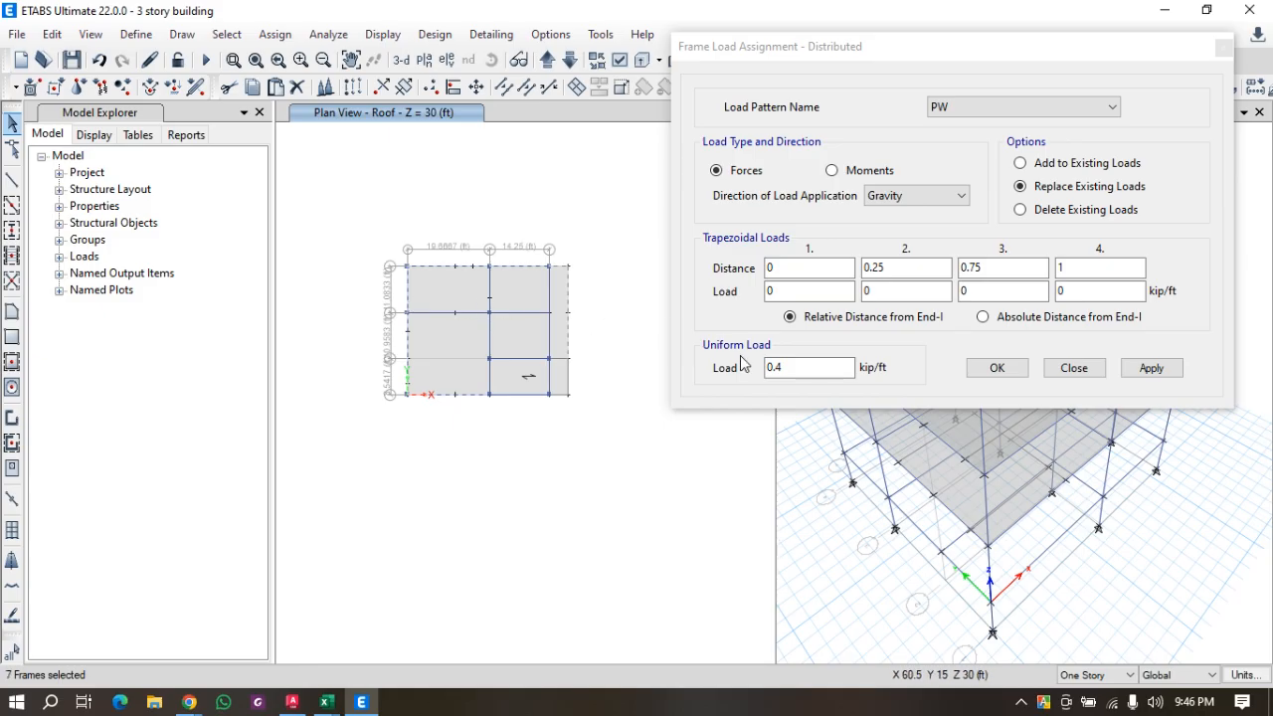
{"action": "left_click", "coordinate": [1151, 368]}
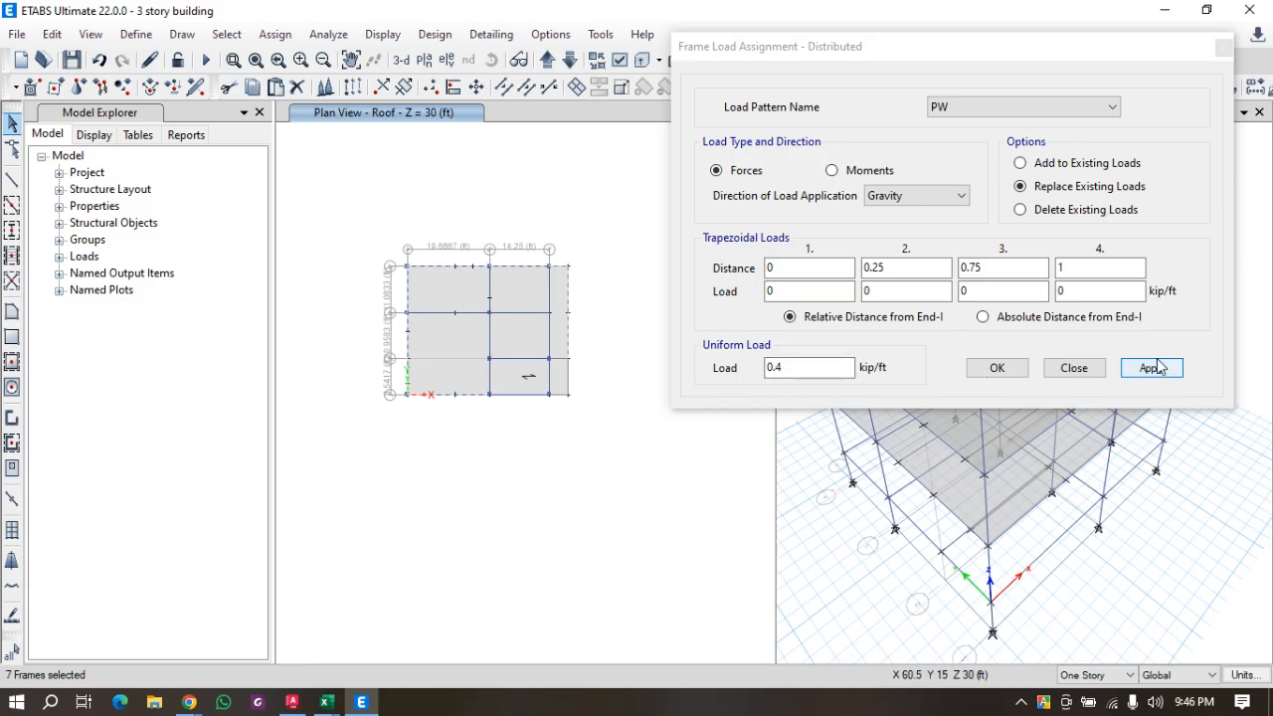
{"action": "left_click_drag", "start_coordinate": [783, 370], "coordinate": [768, 367]}
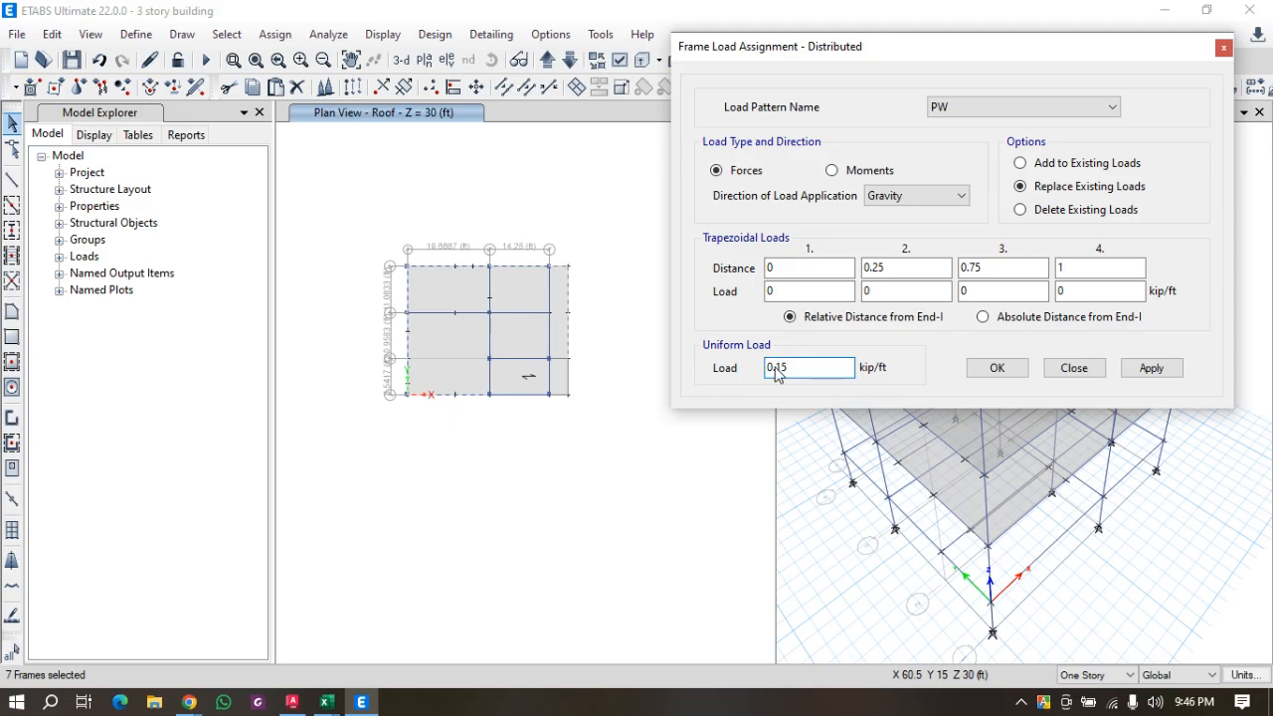
{"action": "left_click", "coordinate": [1168, 369]}
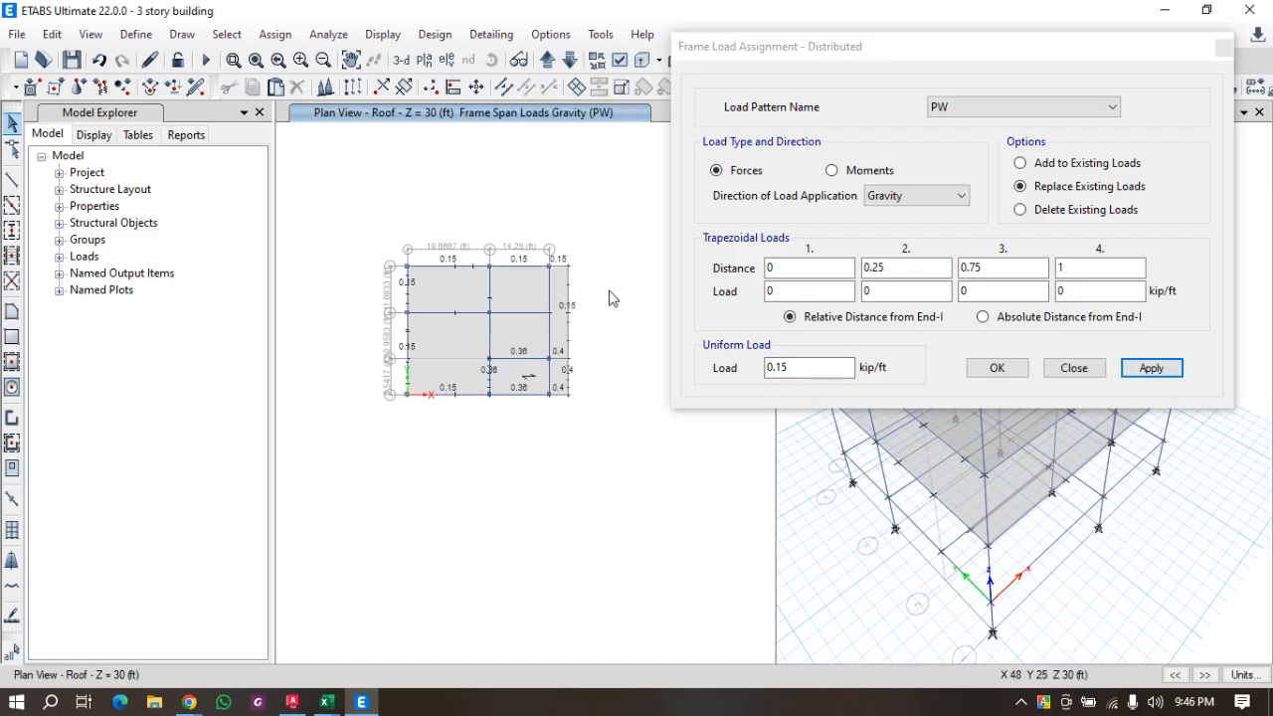
Switch to Gravity Load Calculation.xlsx in Excel and set the floor height on the PW Load sheet to 8 ft.
{"action": "scroll", "coordinate": [537, 403], "scroll_direction": "up", "scroll_amount": 3}
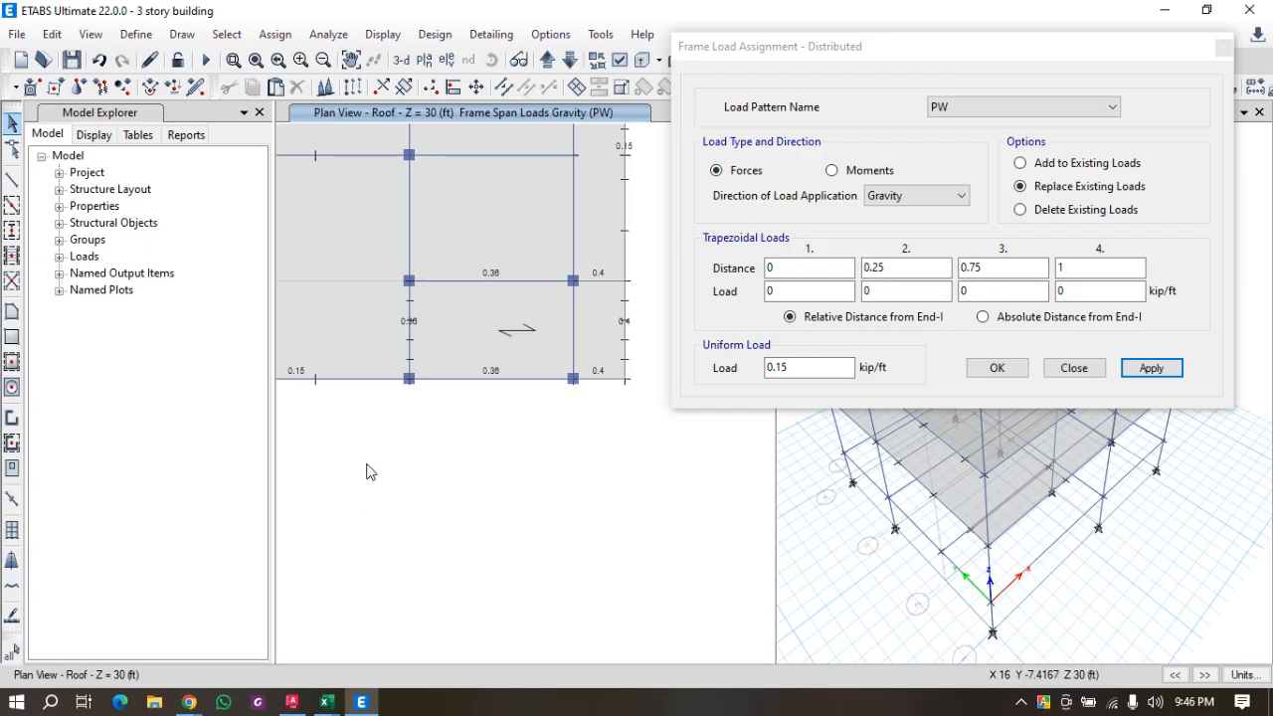
{"action": "mouse_move", "coordinate": [335, 701]}
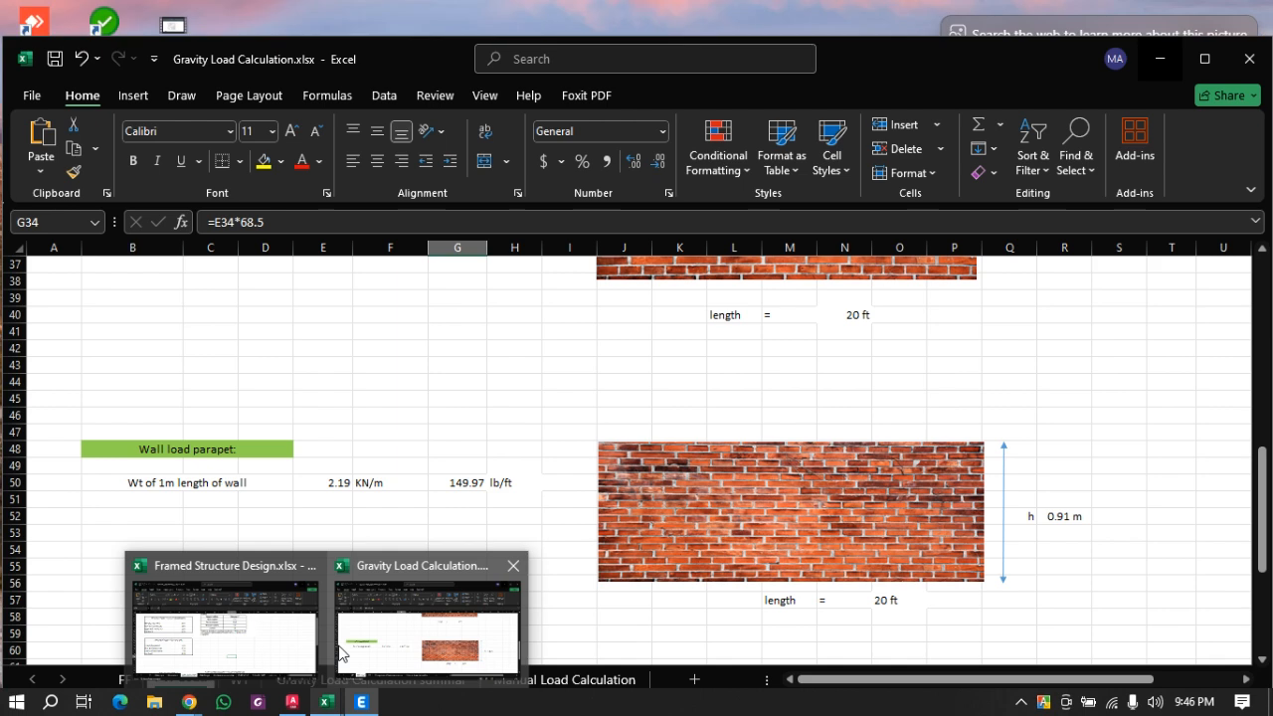
{"action": "left_click", "coordinate": [378, 647]}
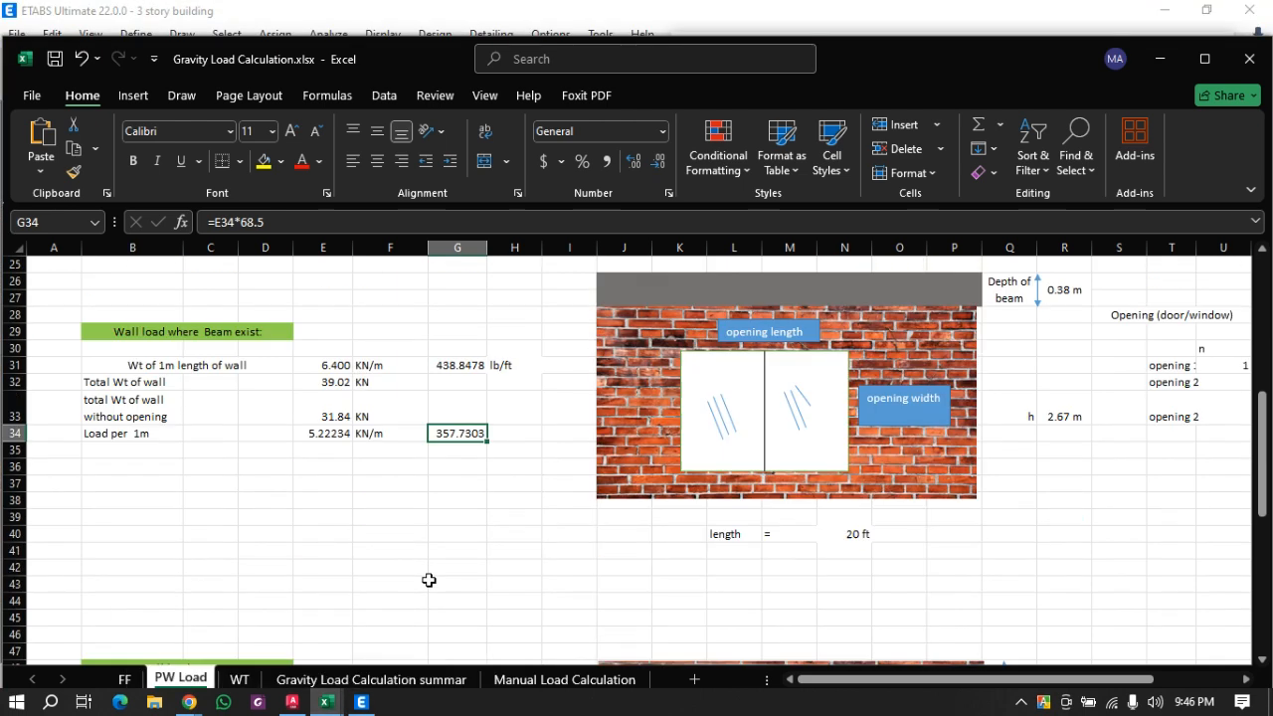
{"action": "scroll", "coordinate": [428, 580], "scroll_direction": "up", "scroll_amount": 8}
{"action": "left_click", "coordinate": [514, 365]}
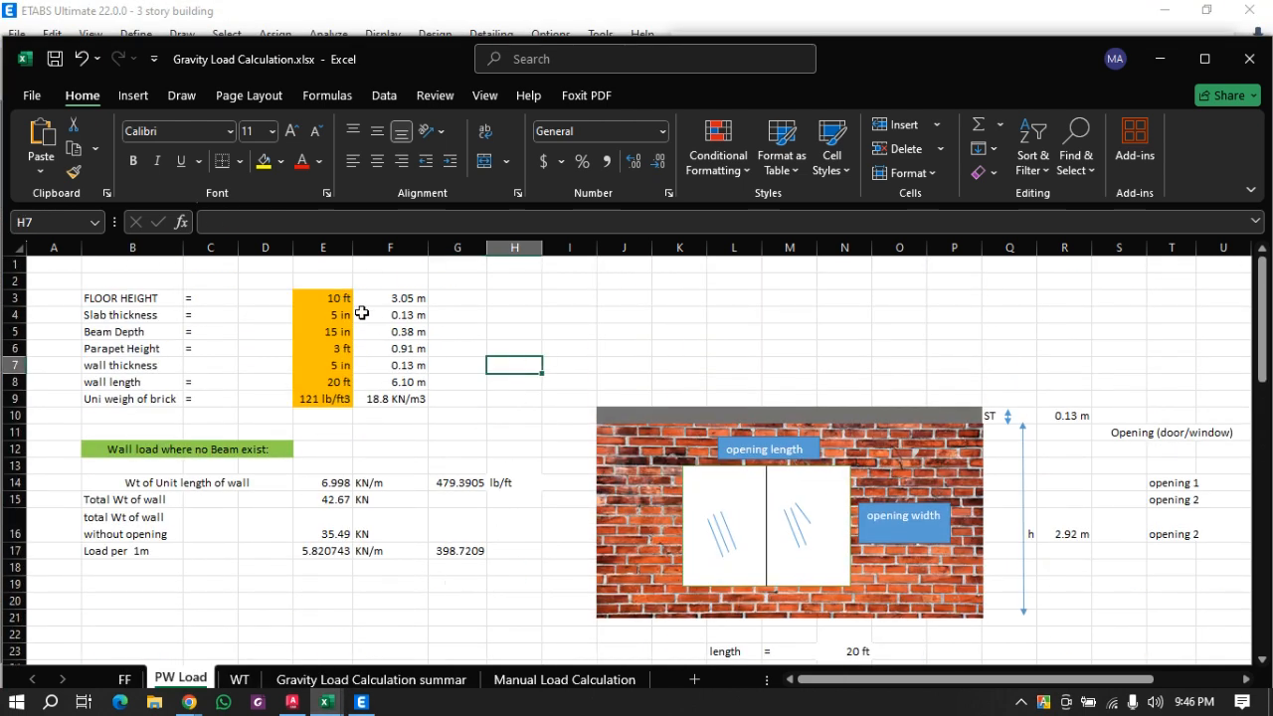
{"action": "left_click", "coordinate": [315, 294]}
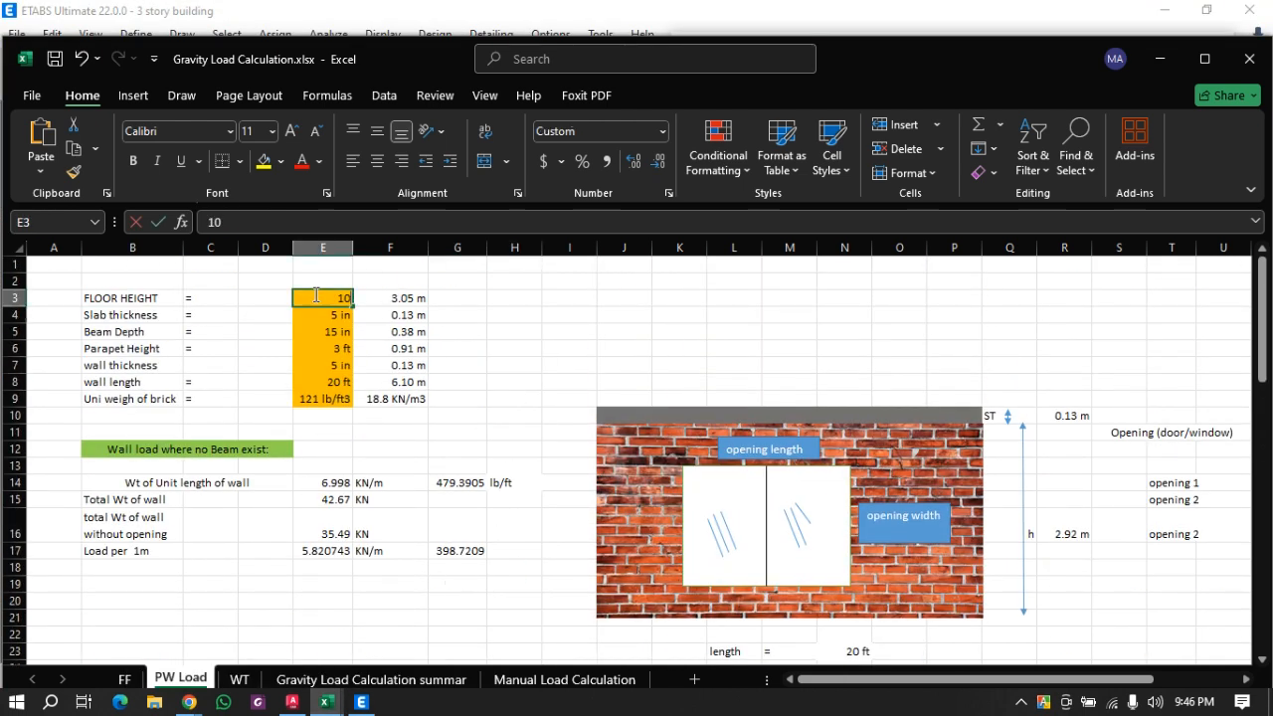
{"action": "type", "text": "8"}
{"action": "key", "text": "Return"}
Look up the wall loads per unit length with openings for the no-beam and beam cases, and return to ETABS.
{"action": "scroll", "coordinate": [585, 346], "scroll_direction": "down", "scroll_amount": 4}
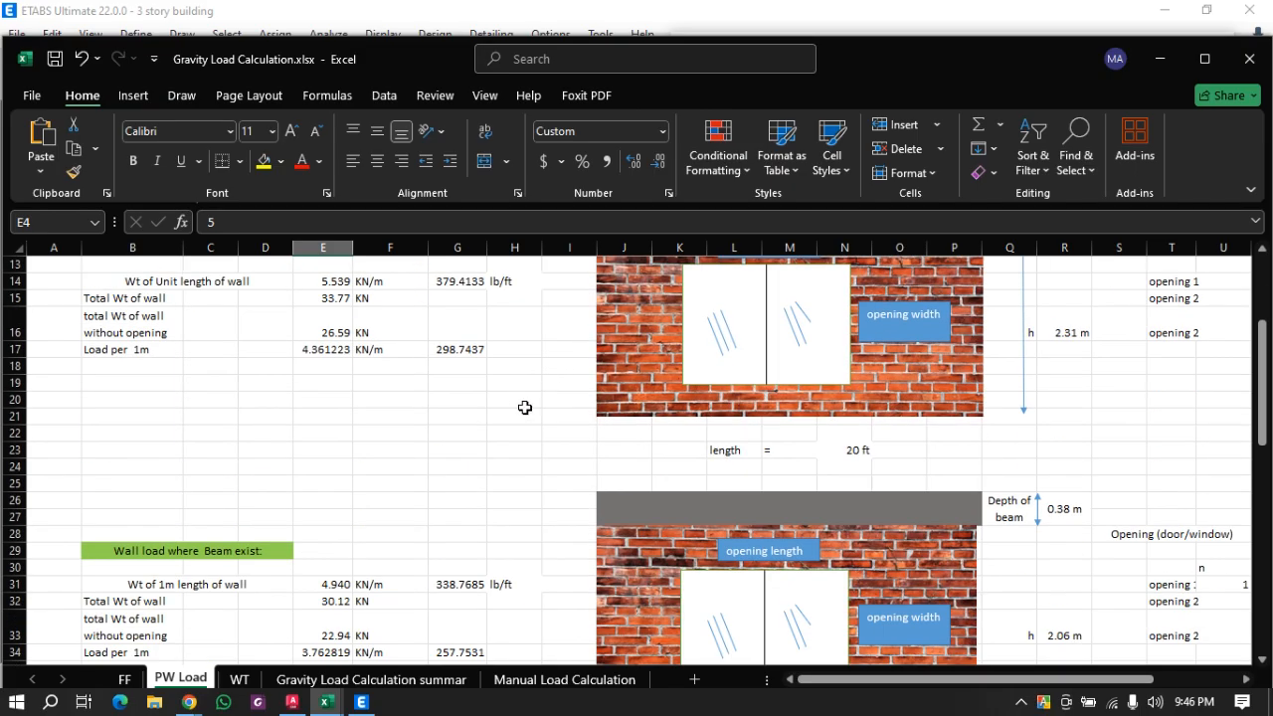
{"action": "scroll", "coordinate": [441, 348], "scroll_direction": "up", "scroll_amount": 2}
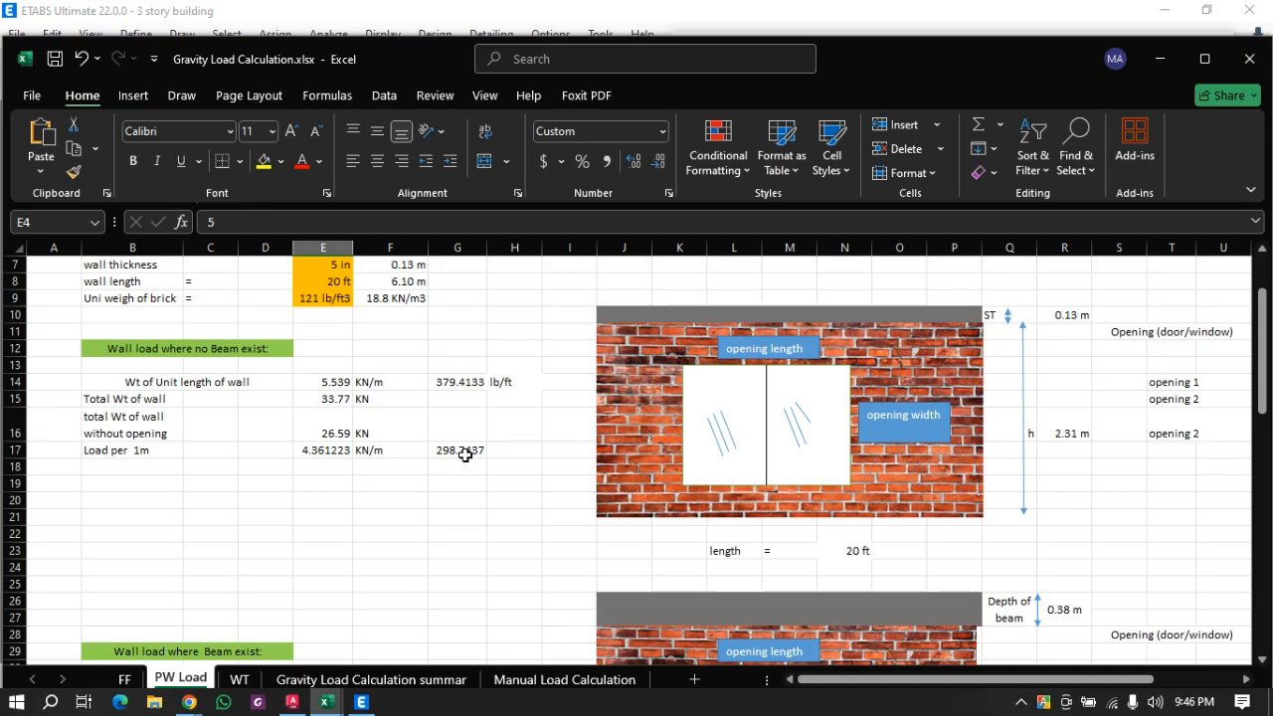
{"action": "scroll", "coordinate": [465, 455], "scroll_direction": "down", "scroll_amount": 4}
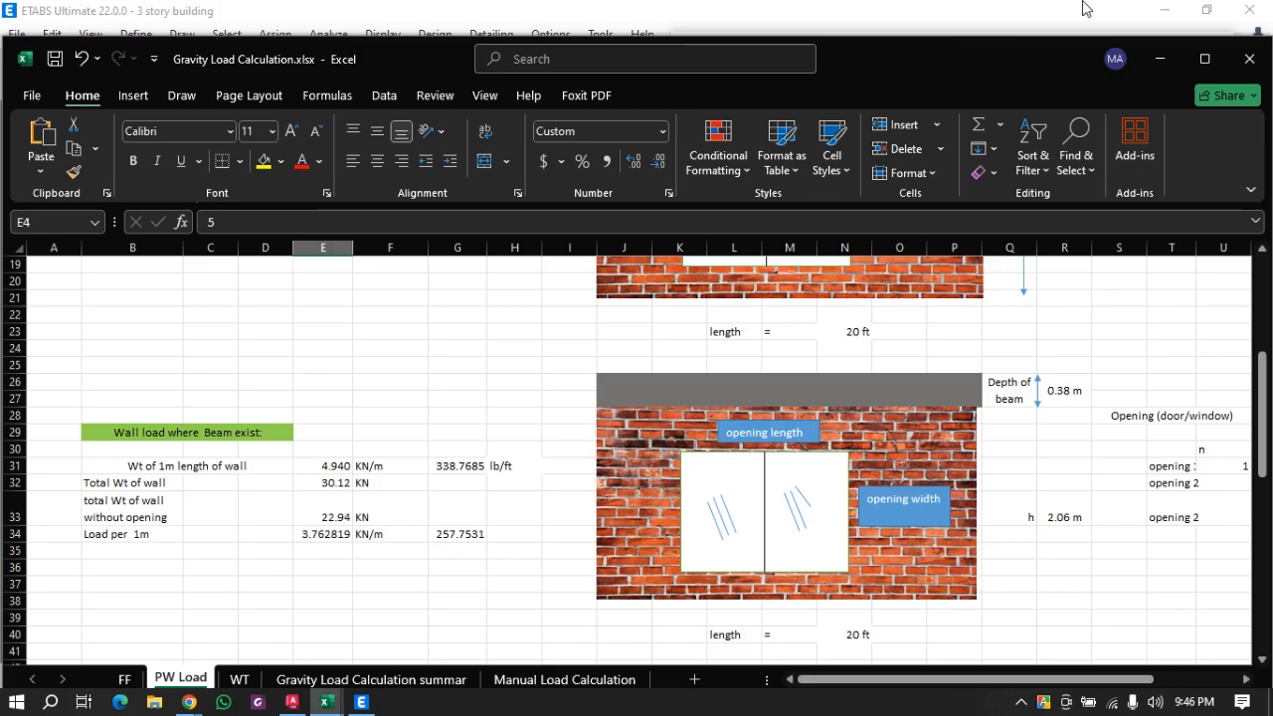
{"action": "left_click", "coordinate": [1159, 58]}
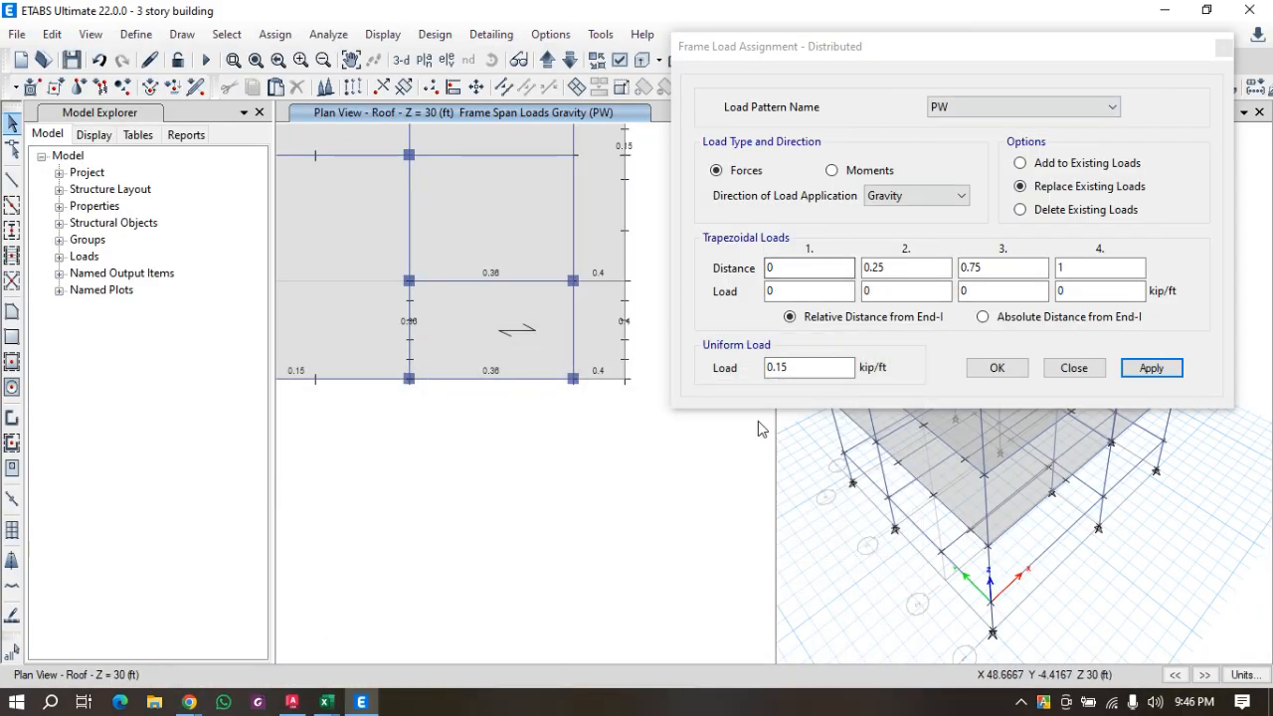
Replace the PW load with 0.3 kip/ft uniform on the three Roof overhang frames beyond grid C between lines 1 and 2.
{"action": "left_click", "coordinate": [788, 368]}
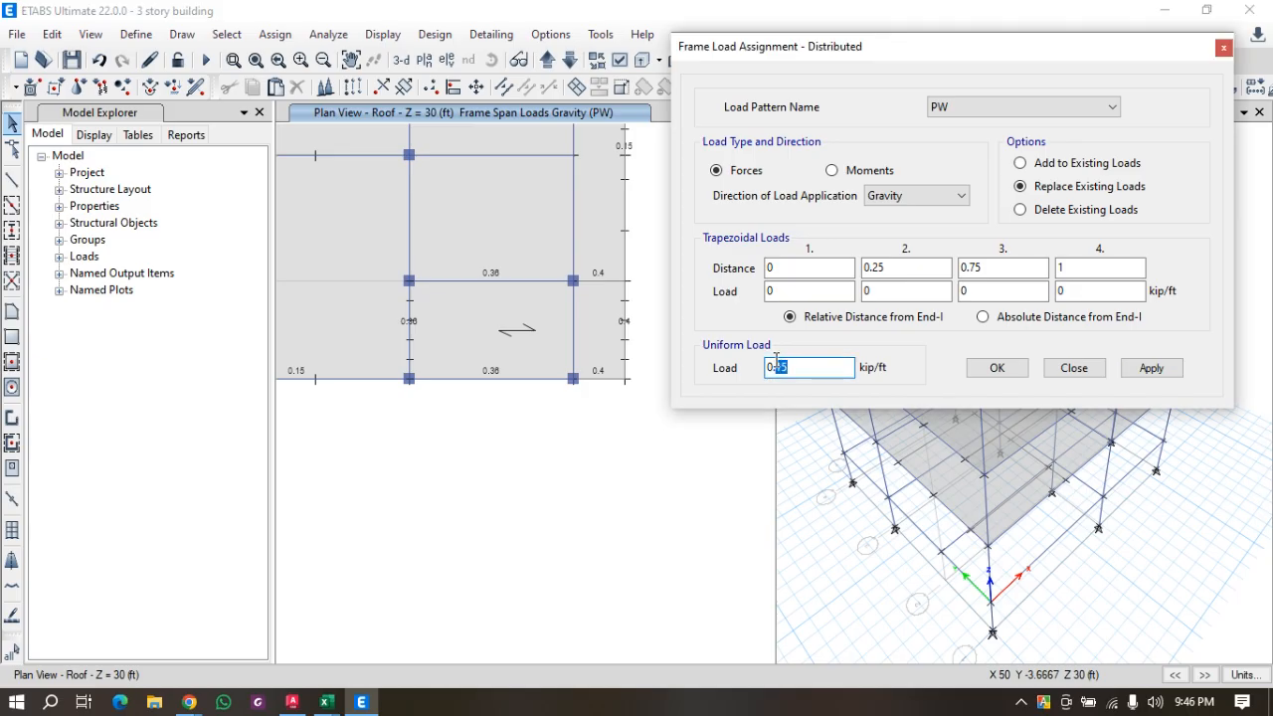
{"action": "left_click", "coordinate": [609, 282]}
{"action": "left_click", "coordinate": [624, 308]}
{"action": "left_click", "coordinate": [611, 378]}
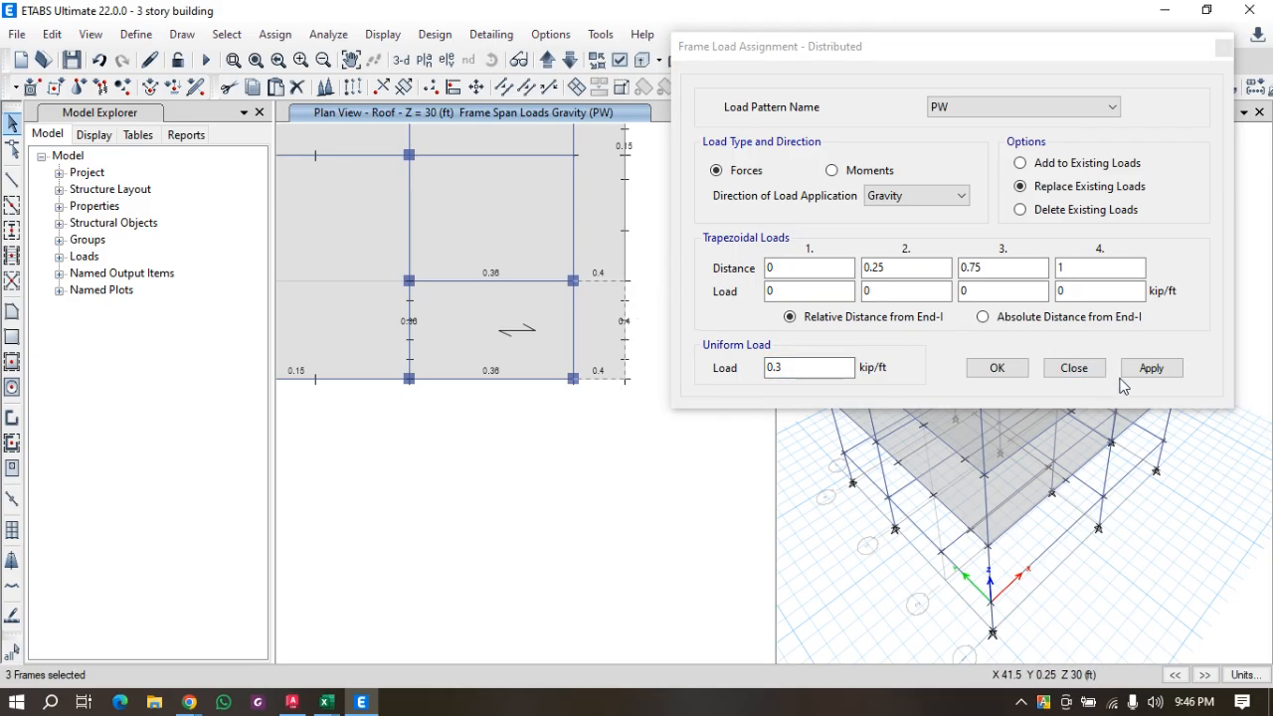
{"action": "left_click", "coordinate": [1151, 369]}
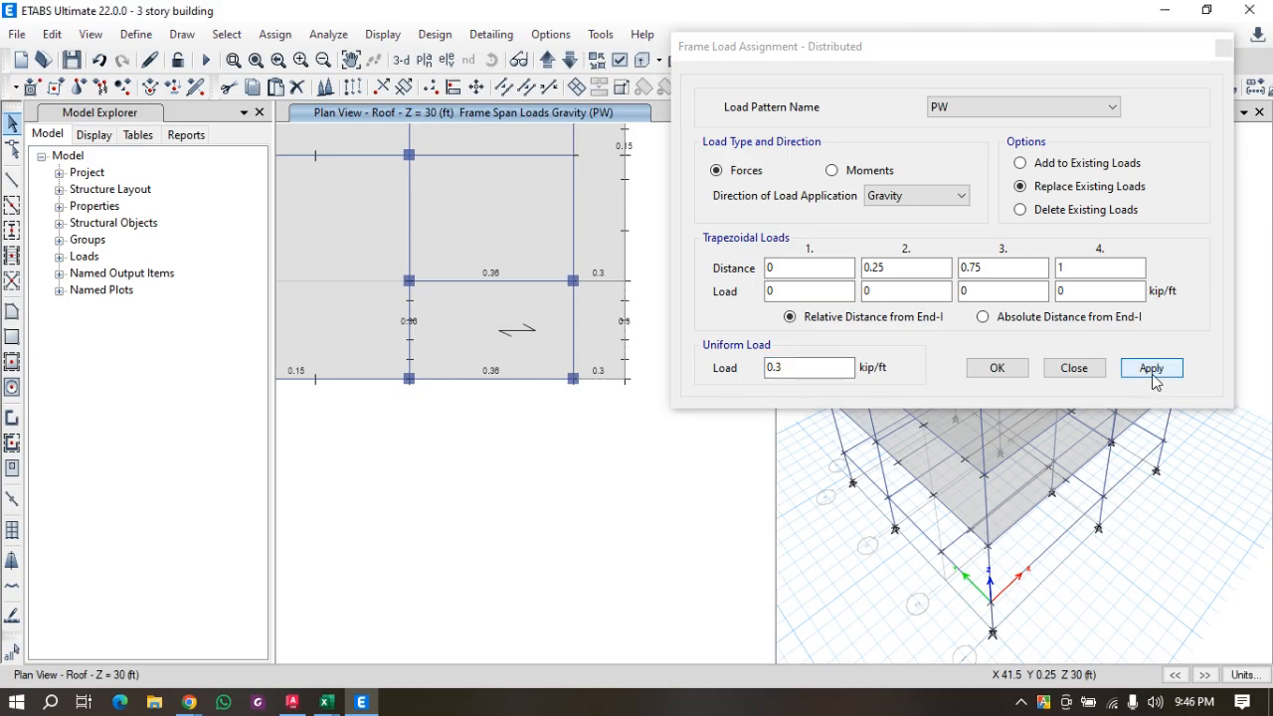
Replace the PW load with 0.26 kip/ft uniform on the Roof beams along lines 1 and 2 between B–C and grid B between 1–2.
{"action": "left_click", "coordinate": [502, 281]}
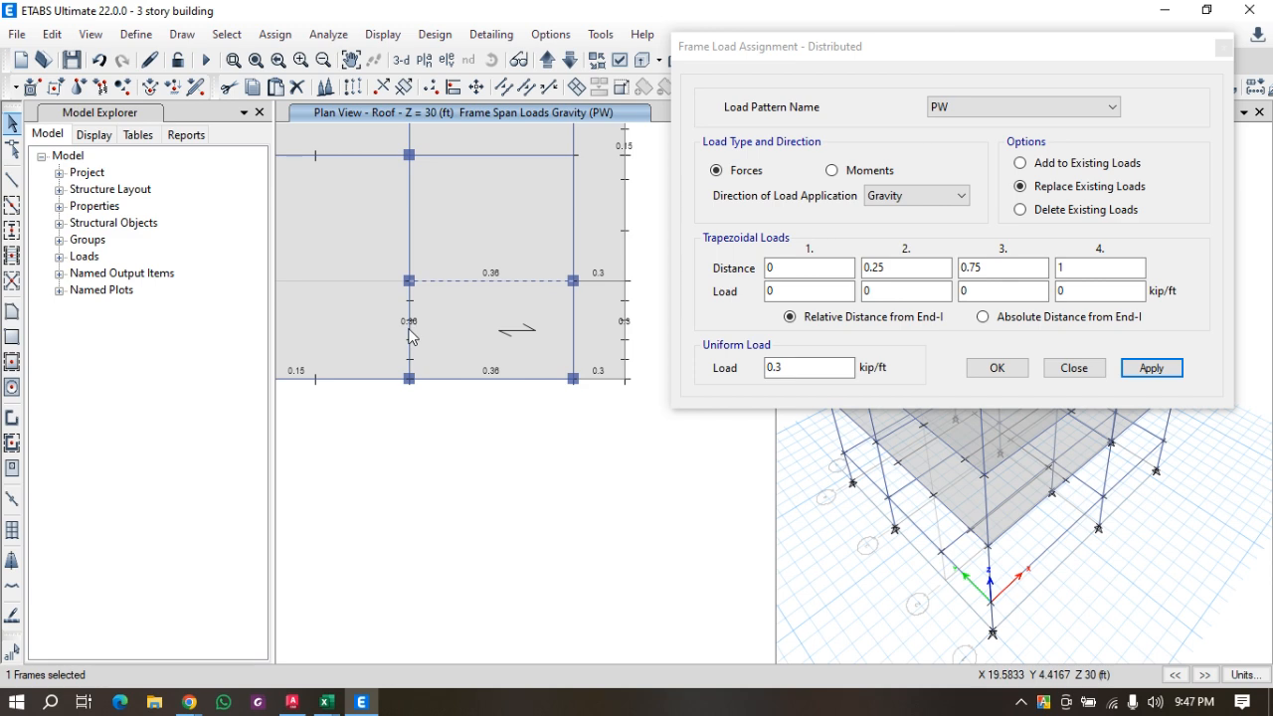
{"action": "left_click", "coordinate": [474, 379]}
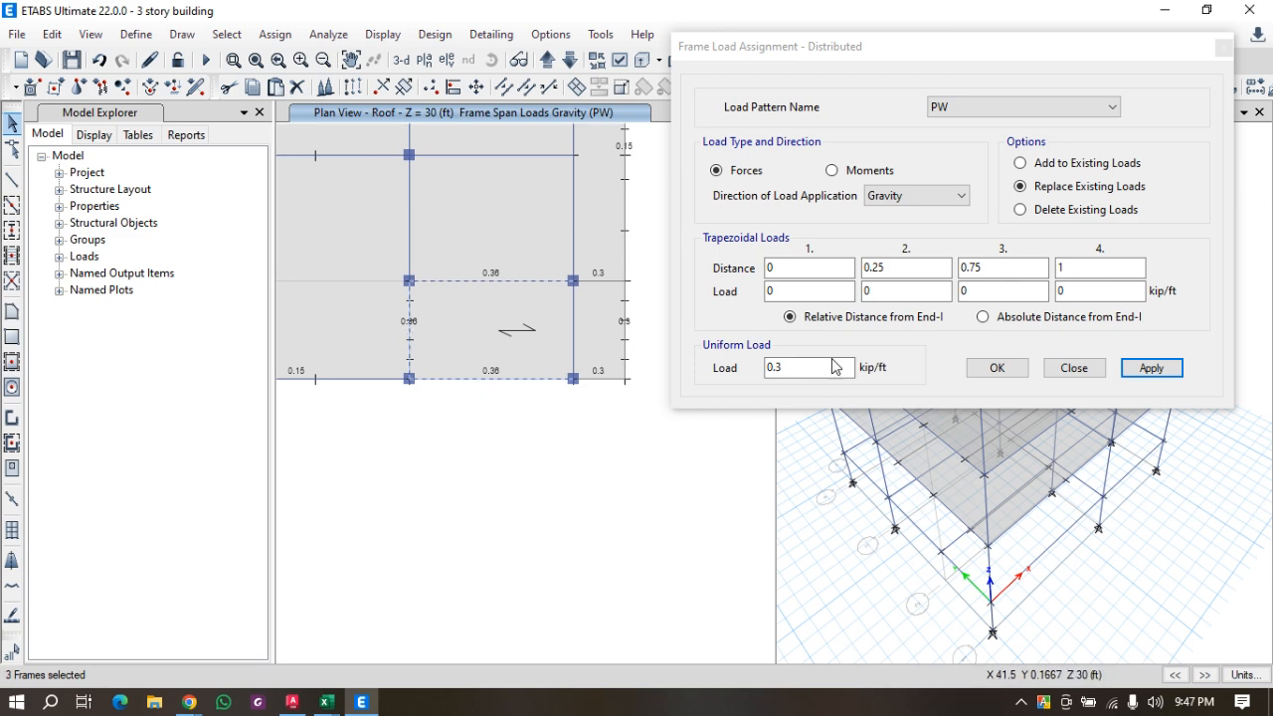
{"action": "left_click", "coordinate": [787, 366]}
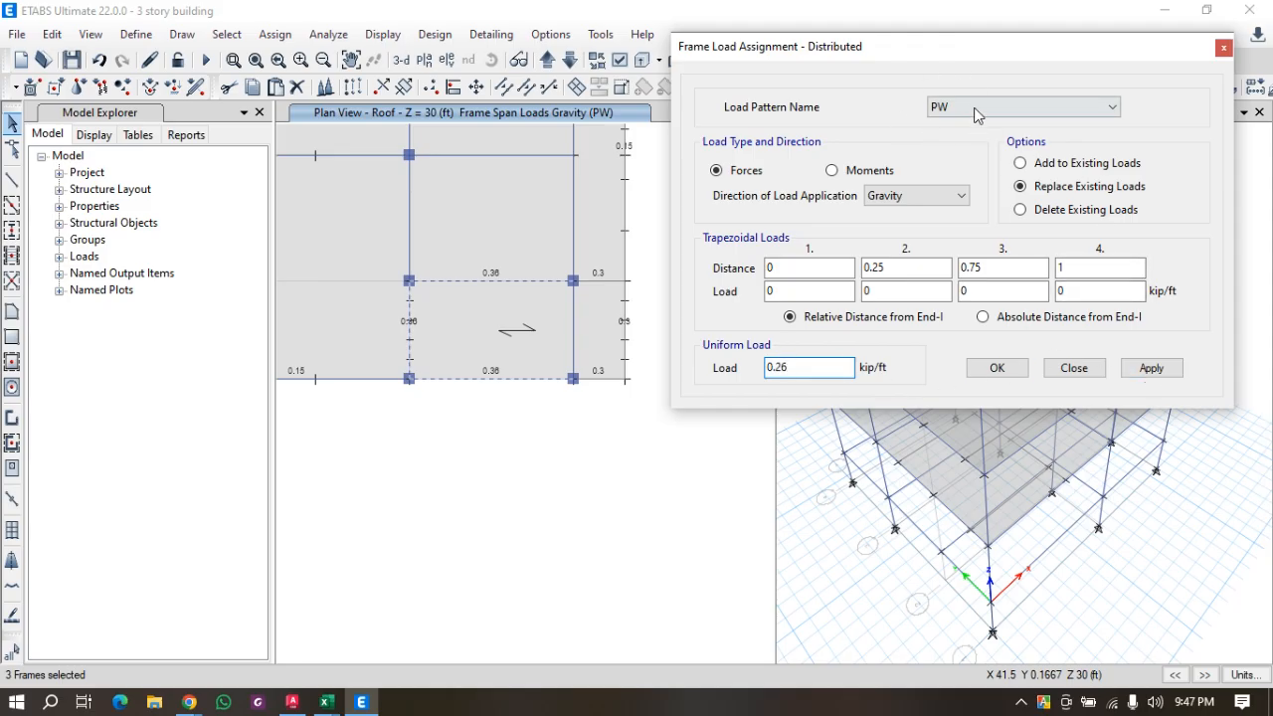
{"action": "left_click", "coordinate": [1151, 368]}
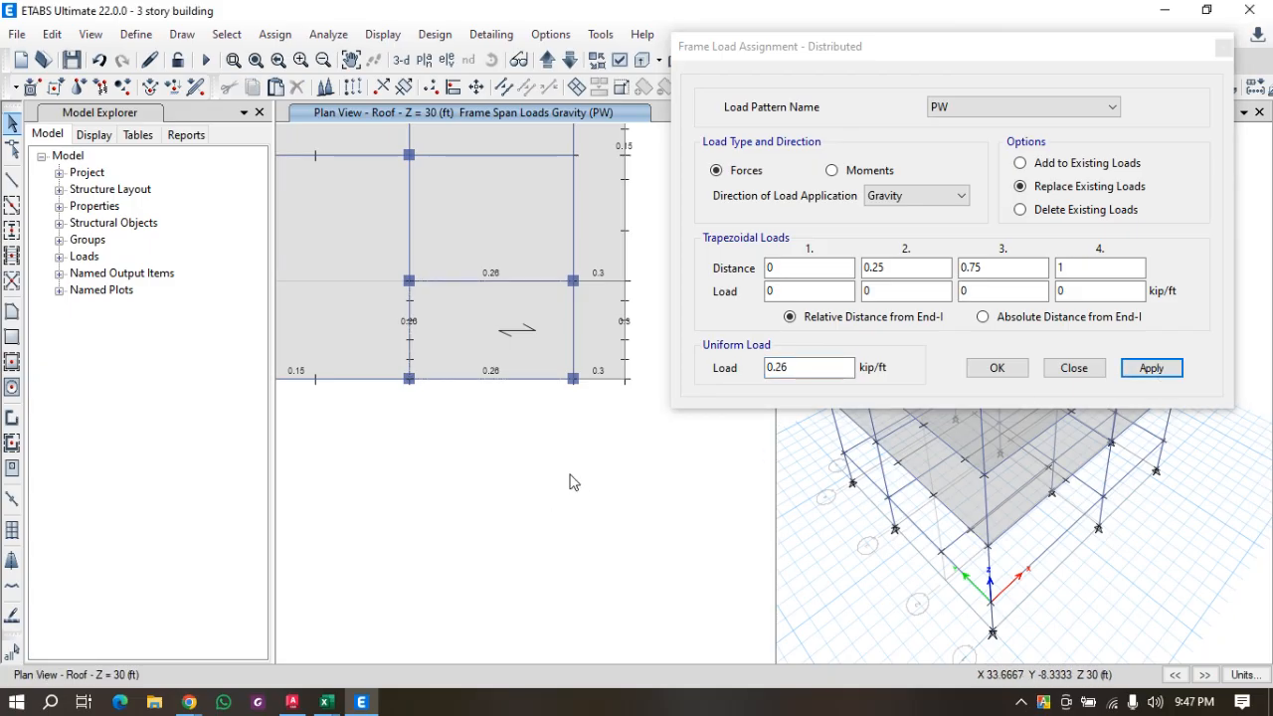
{"action": "left_click", "coordinate": [1223, 47]}
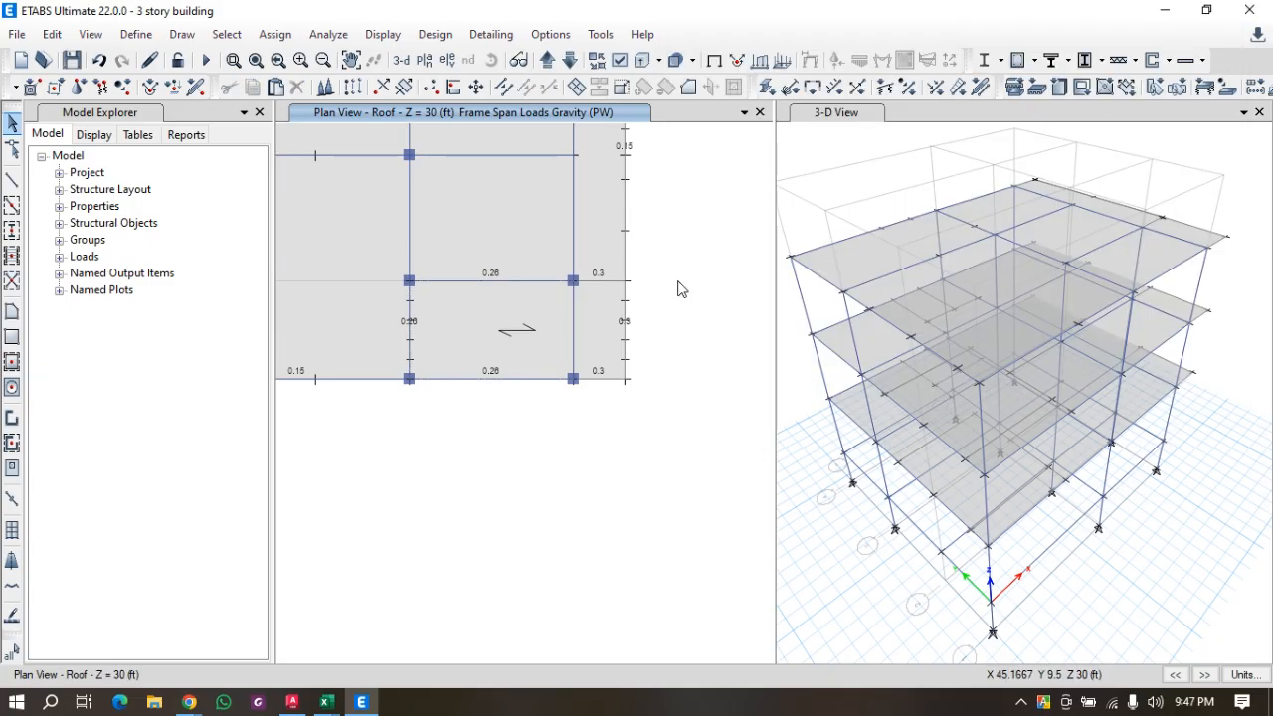
{"action": "left_click_drag", "start_coordinate": [371, 247], "coordinate": [668, 434]}
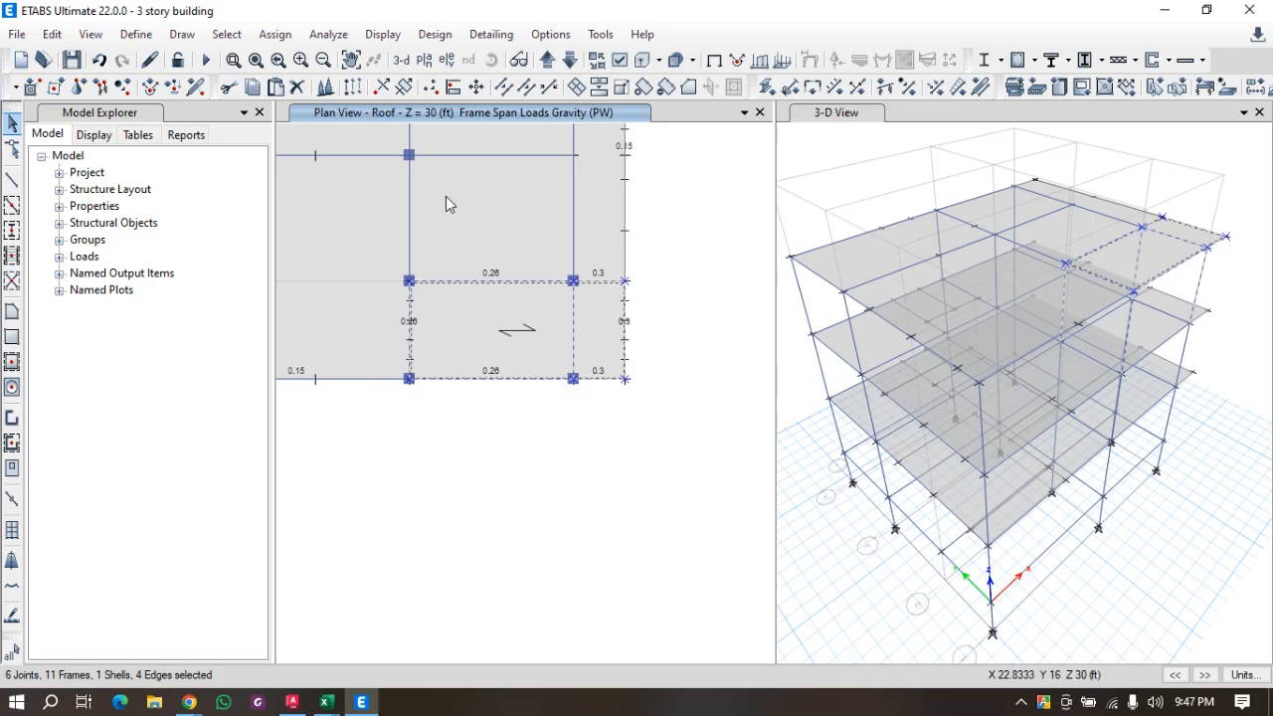
{"action": "left_click", "coordinate": [349, 93]}
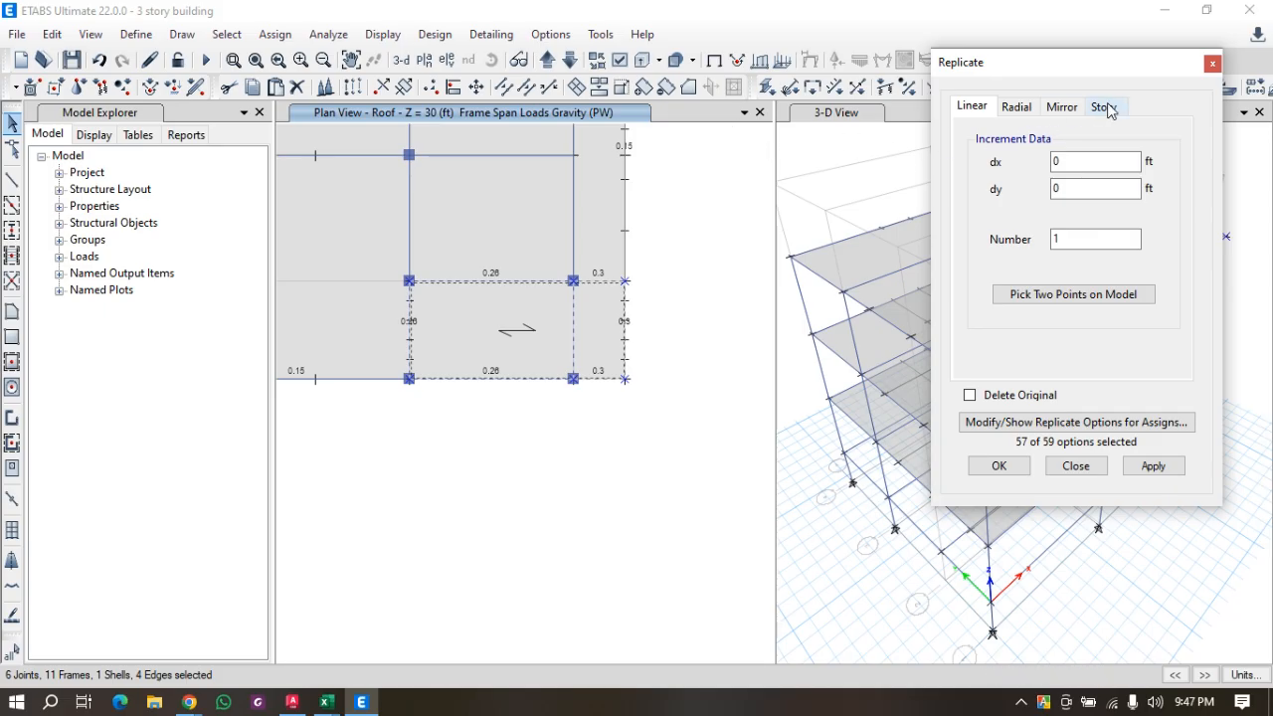
{"action": "left_click", "coordinate": [1212, 65]}
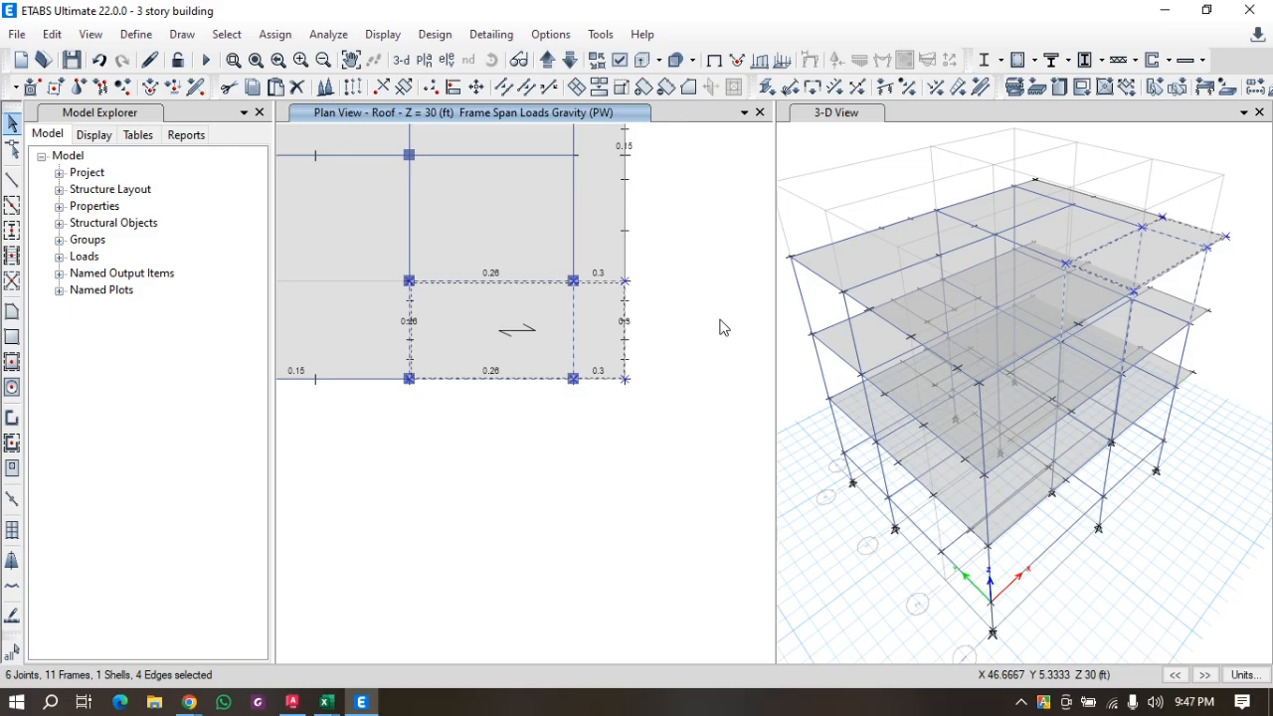
{"action": "key", "text": "F4"}
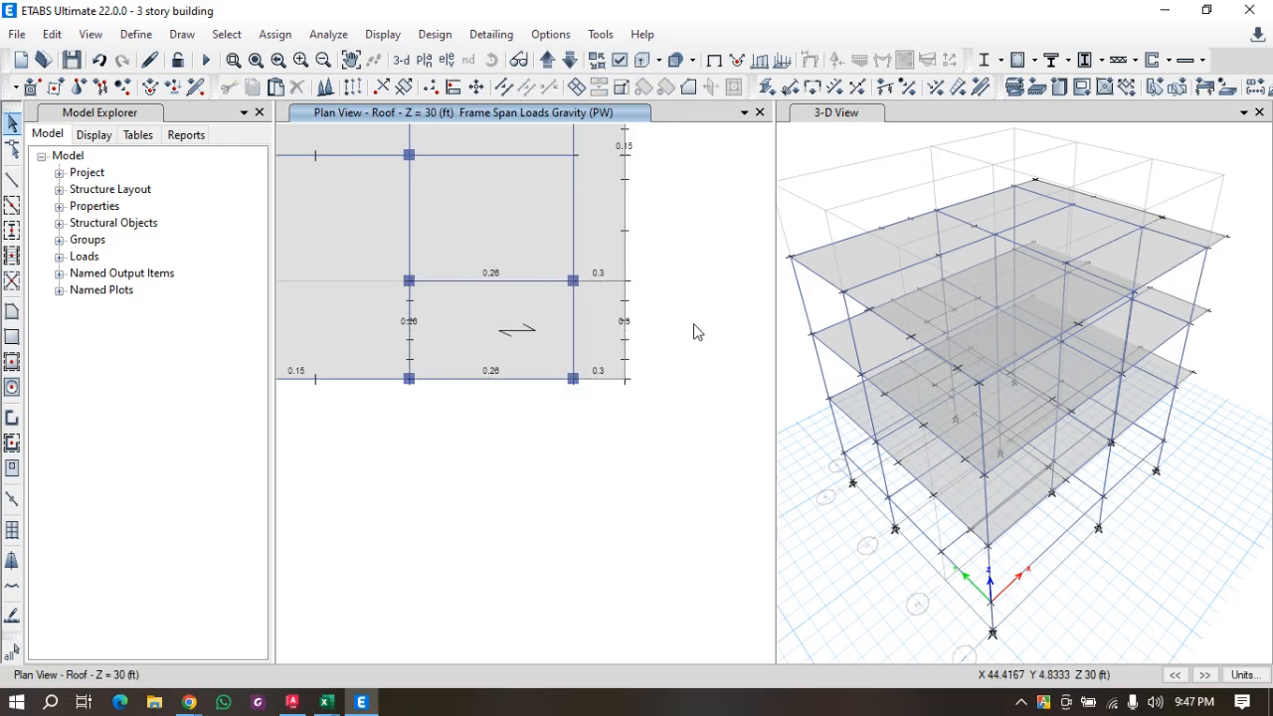
Replace the Live load with 30 lb/ft² uniform gravity on the five Roof slabs outside the stair bay at B–C/1–2.
{"action": "scroll", "coordinate": [567, 278], "scroll_direction": "up", "scroll_amount": 3}
{"action": "scroll", "coordinate": [468, 209], "scroll_direction": "down", "scroll_amount": 3}
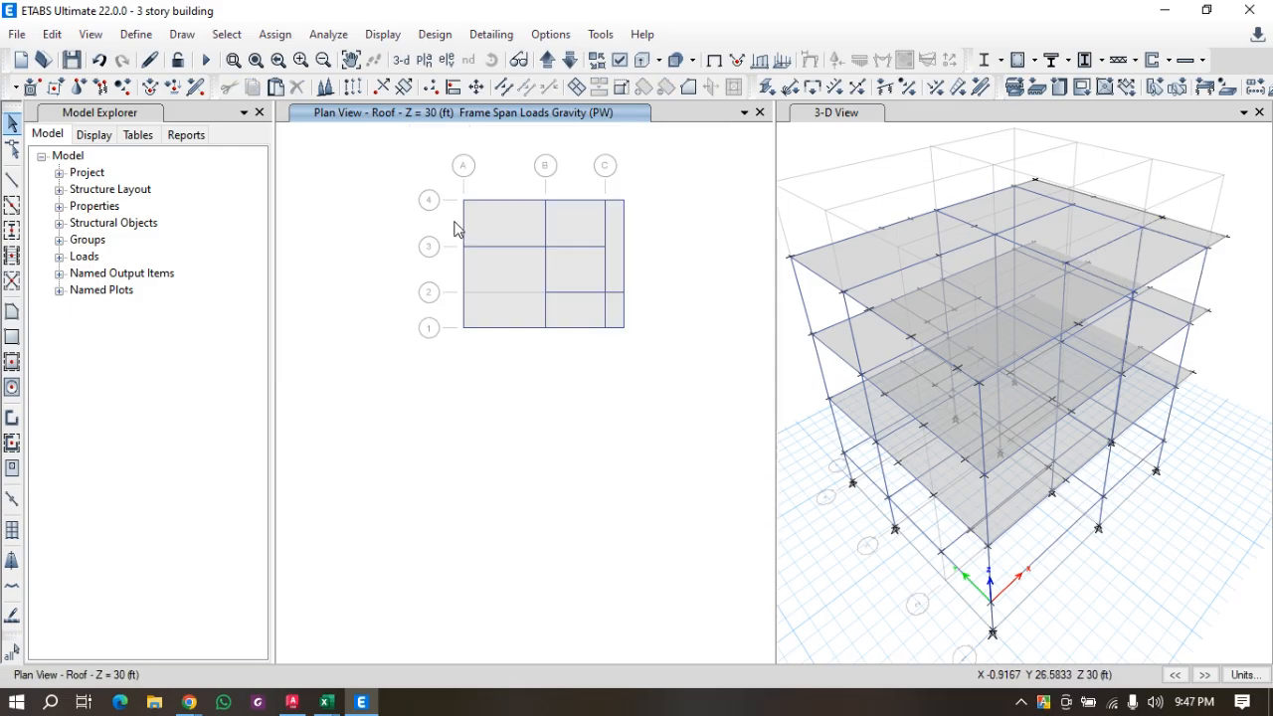
{"action": "left_click", "coordinate": [506, 274]}
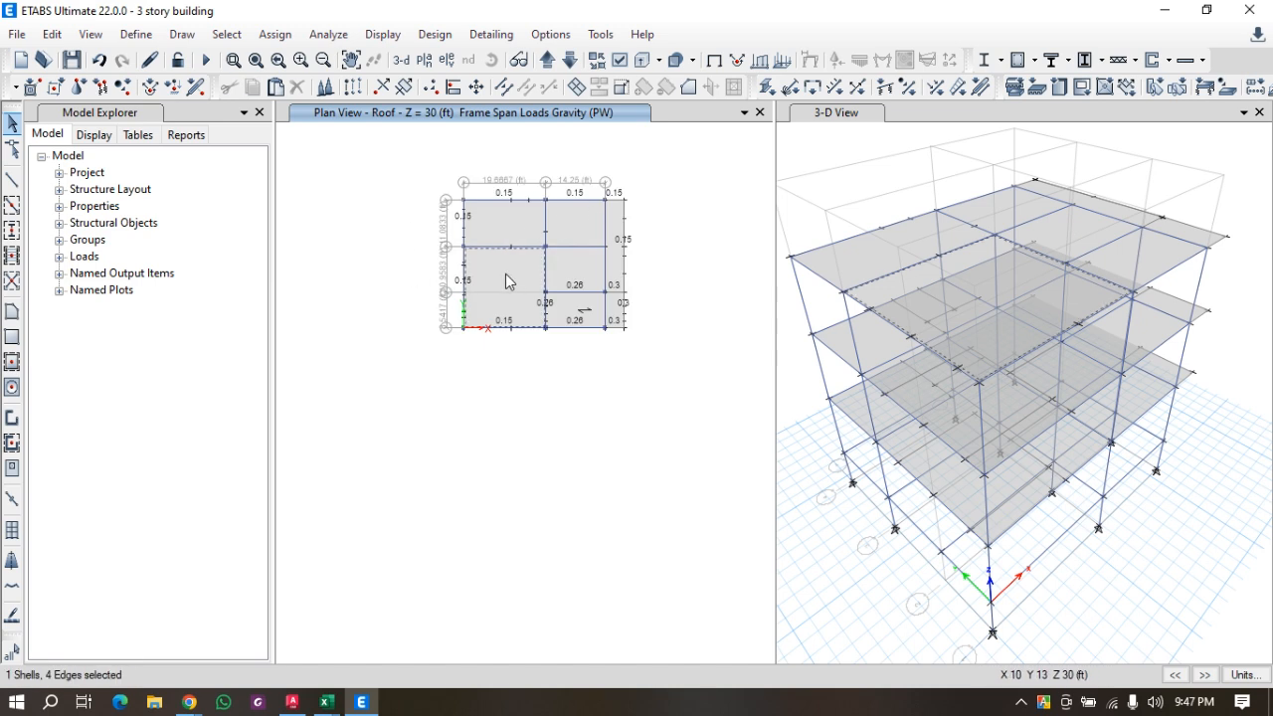
{"action": "left_click", "coordinate": [570, 274]}
{"action": "left_click", "coordinate": [588, 253]}
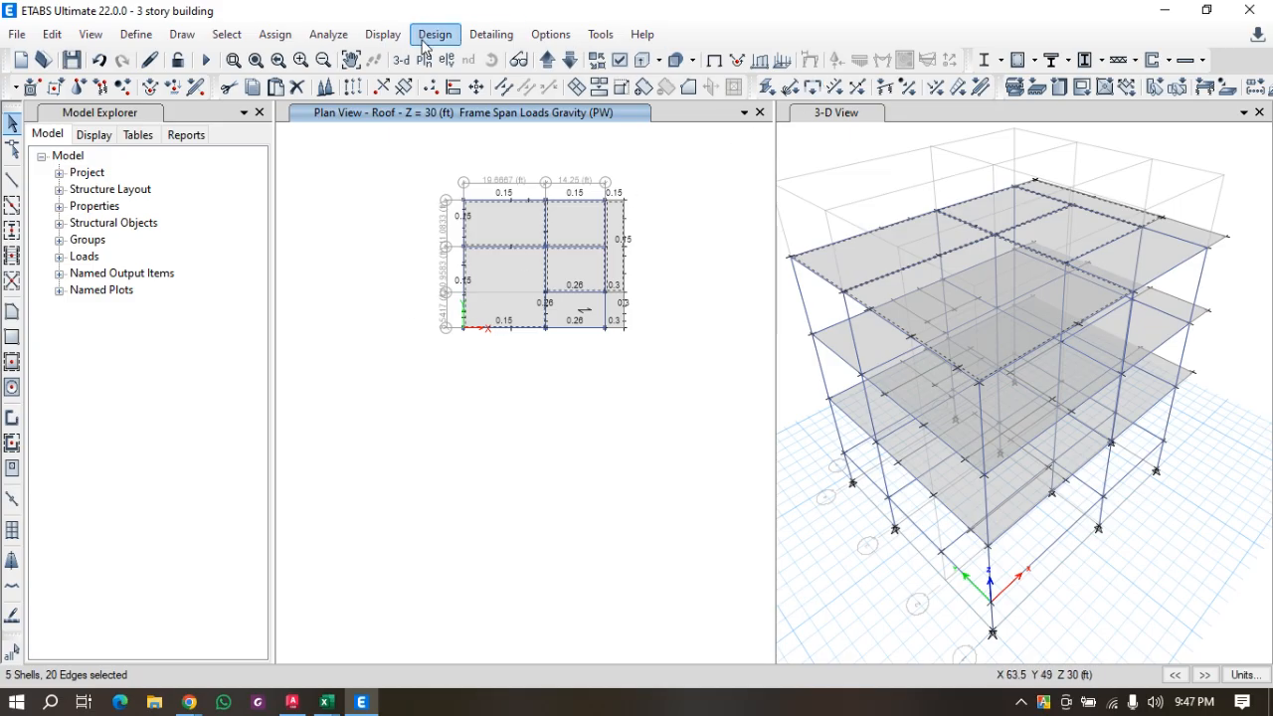
{"action": "left_click", "coordinate": [261, 36]}
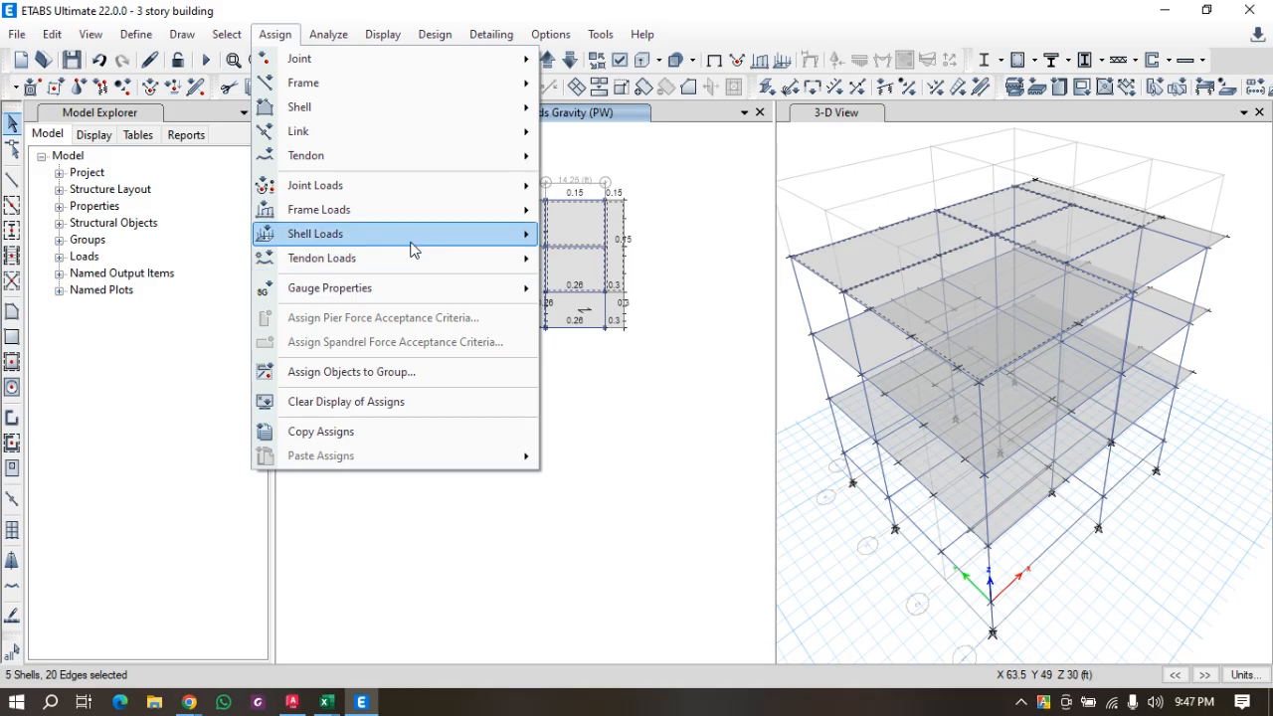
{"action": "mouse_move", "coordinate": [441, 250]}
{"action": "left_click", "coordinate": [604, 260]}
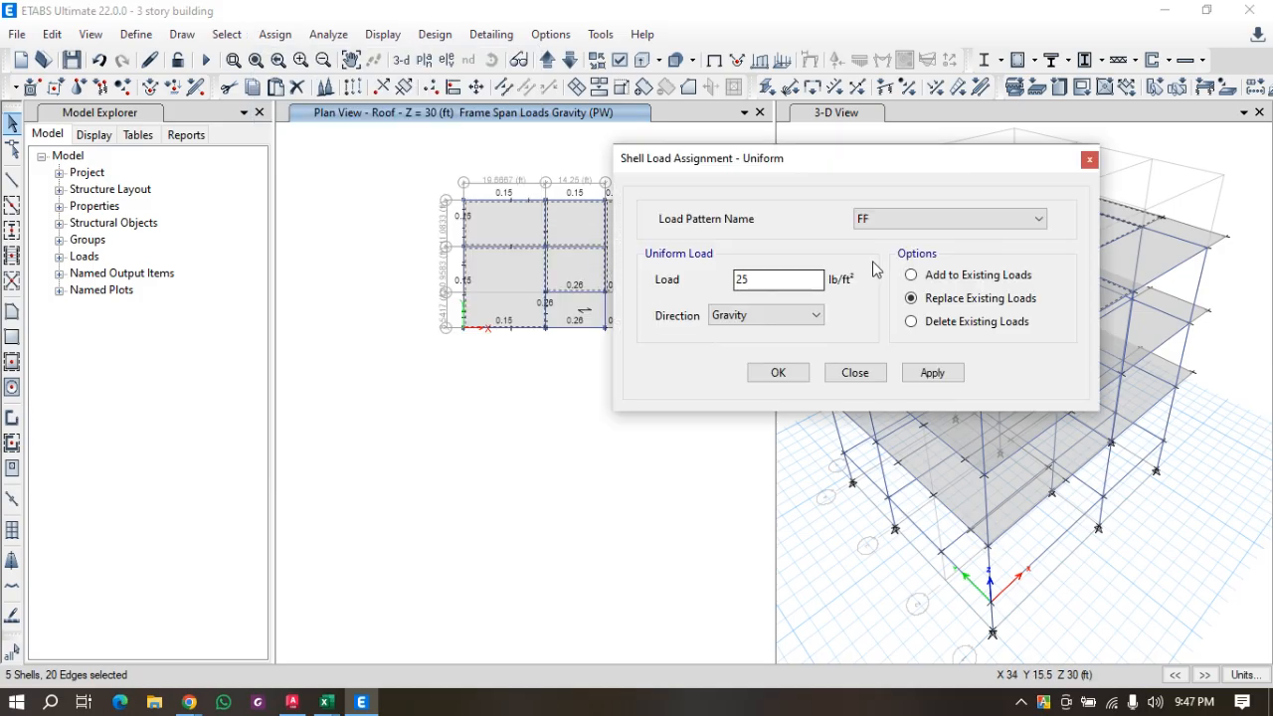
{"action": "left_click", "coordinate": [890, 219]}
{"action": "left_click", "coordinate": [879, 252]}
{"action": "key", "text": "Tab"}
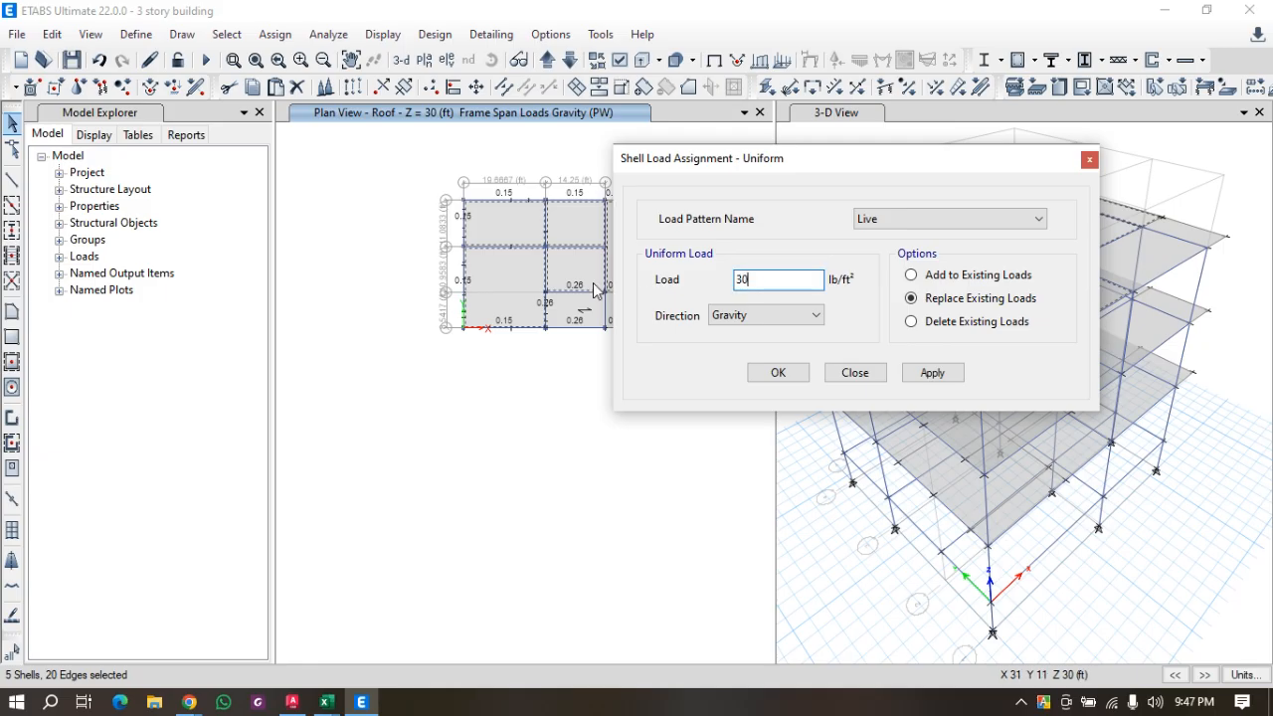
{"action": "left_click_drag", "start_coordinate": [793, 169], "coordinate": [900, 98]}
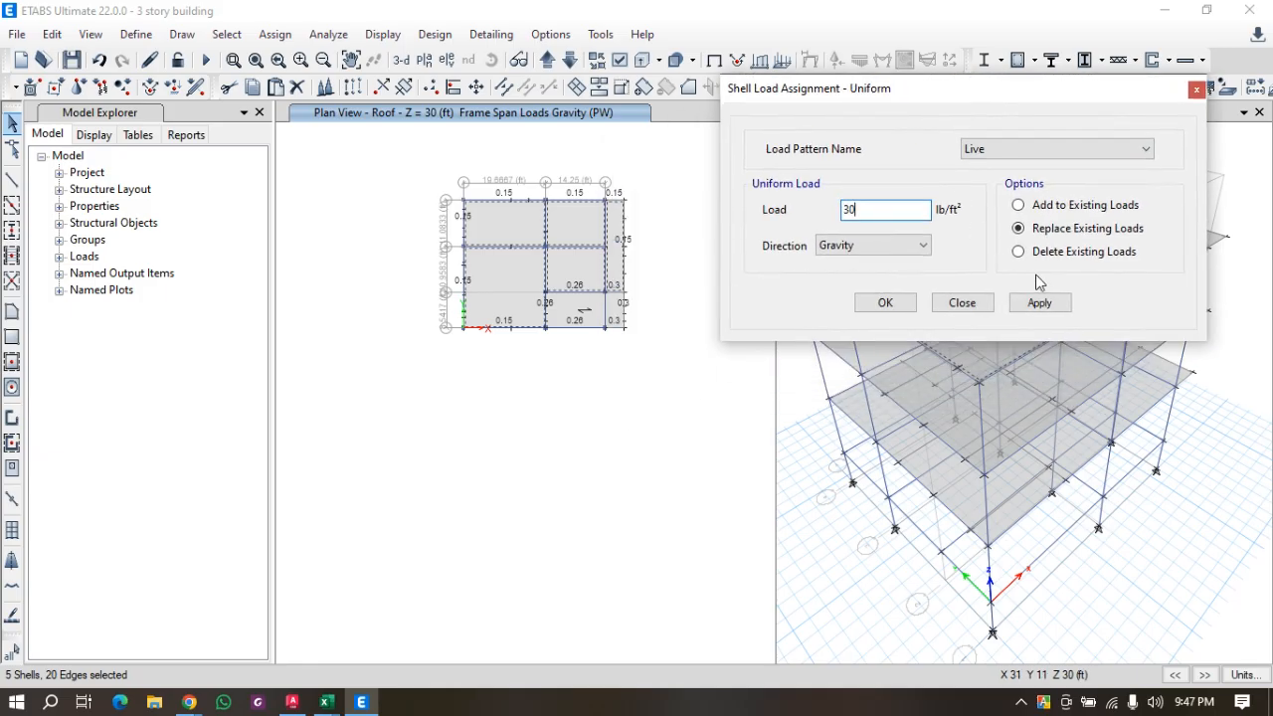
{"action": "left_click", "coordinate": [1036, 307]}
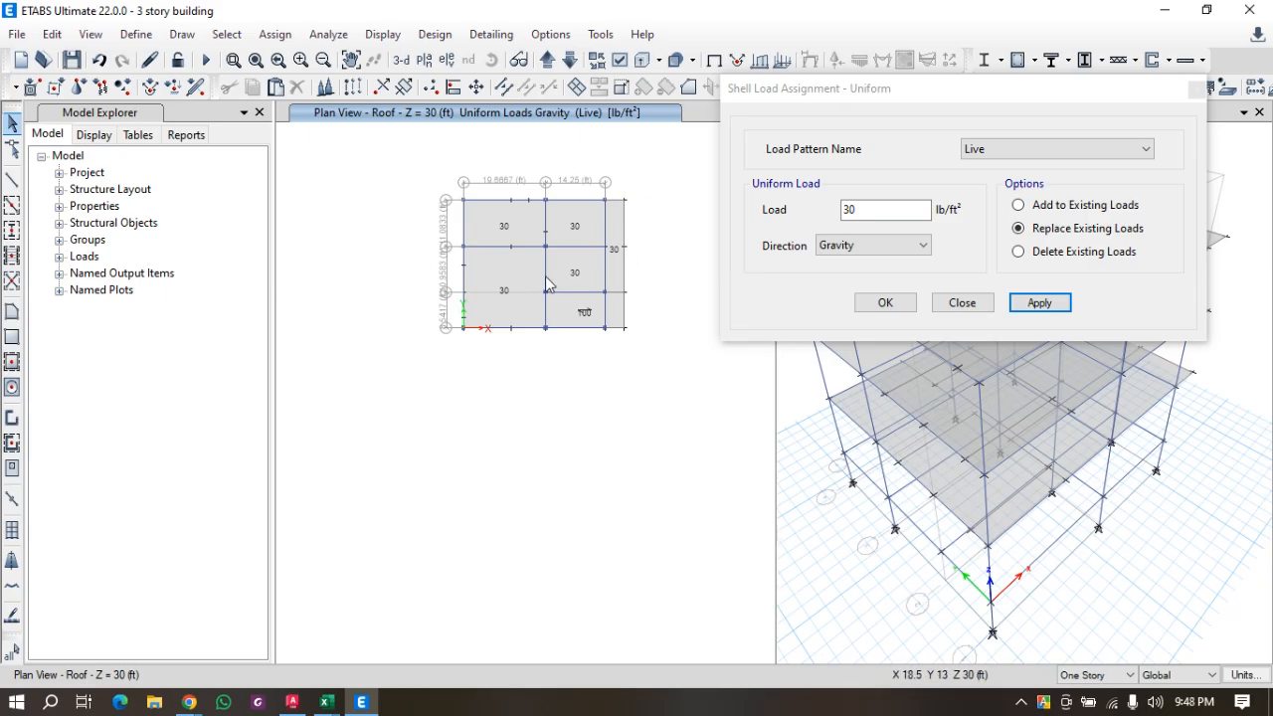
Replicate the Roof stair bay between grids B–C and lines 1–2, including its overhang, to the St roof story and show that story's plan.
{"action": "scroll", "coordinate": [551, 270], "scroll_direction": "up", "scroll_amount": 2}
{"action": "scroll", "coordinate": [537, 264], "scroll_direction": "down", "scroll_amount": 2}
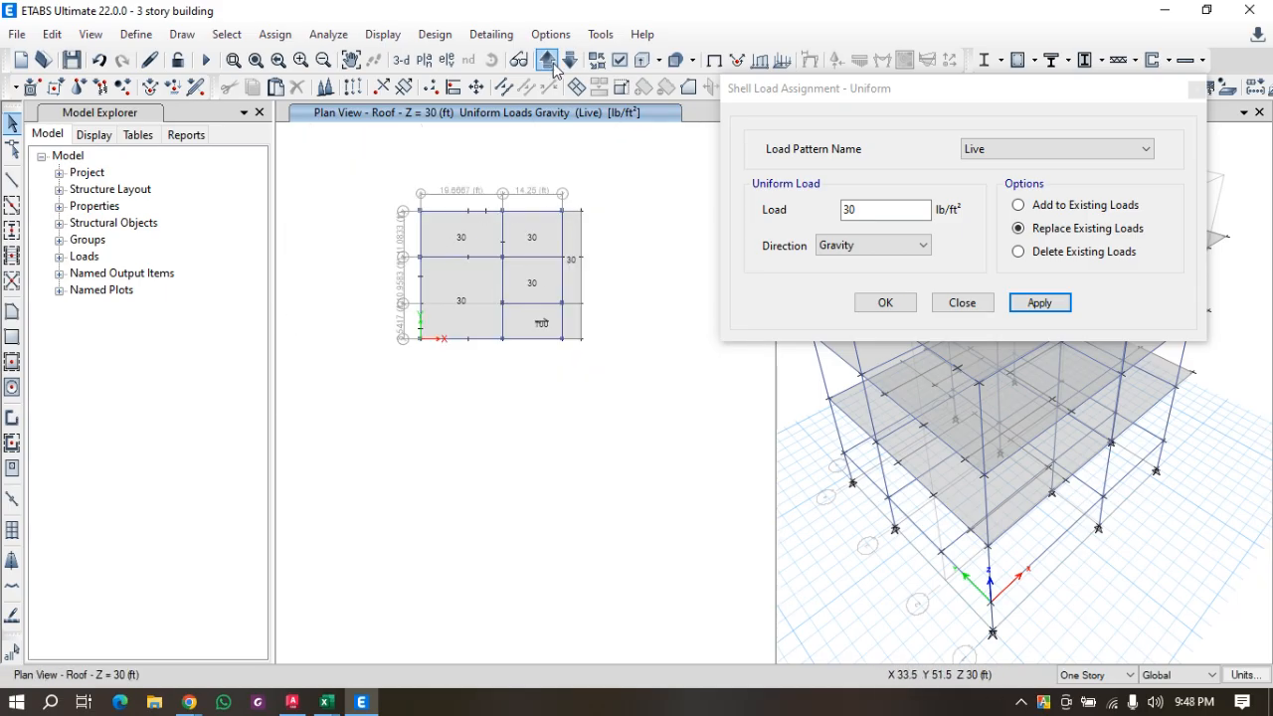
{"action": "left_click_drag", "start_coordinate": [479, 287], "coordinate": [601, 362]}
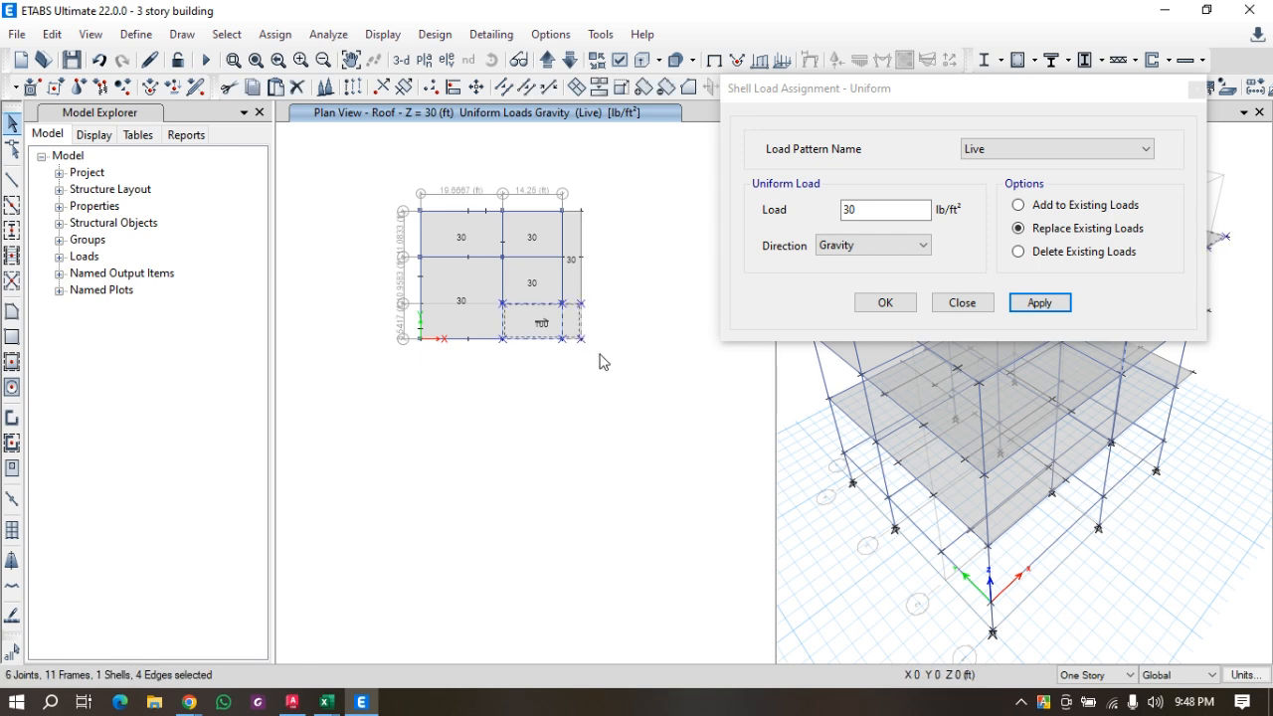
{"action": "left_click", "coordinate": [351, 89]}
{"action": "left_click_drag", "start_coordinate": [1038, 74], "coordinate": [357, 121]}
{"action": "left_click", "coordinate": [413, 152]}
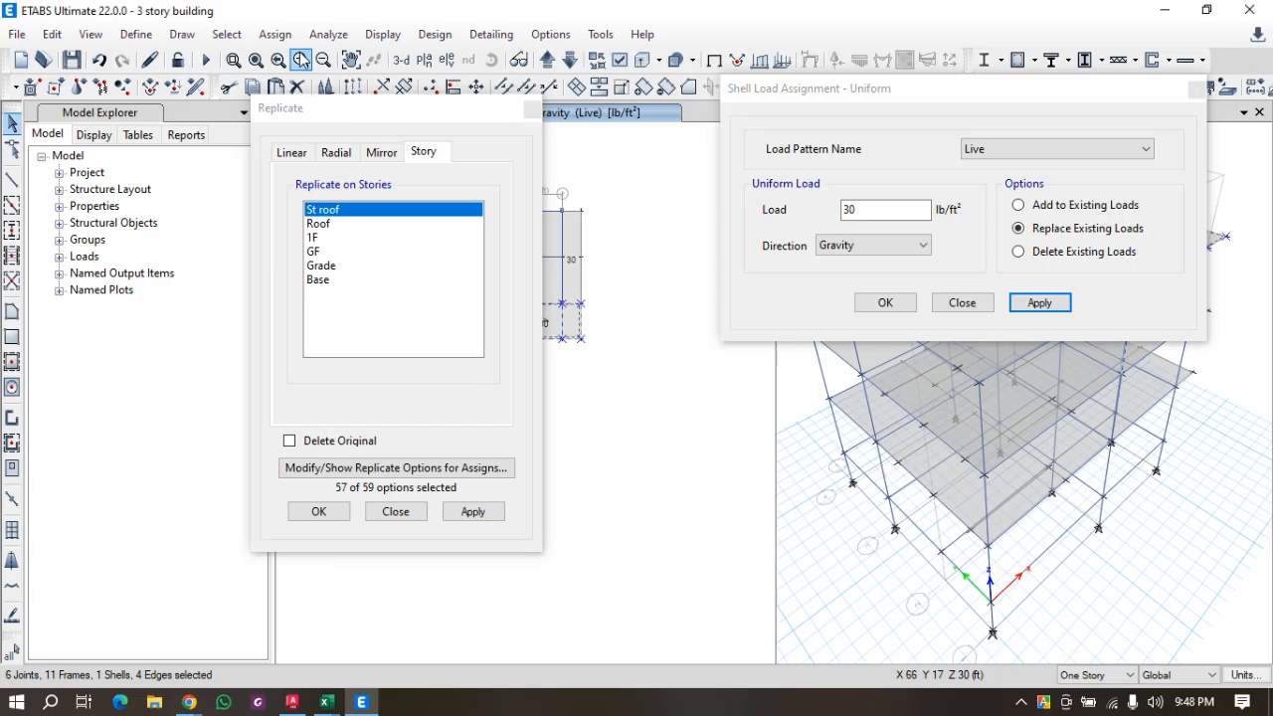
{"action": "left_click_drag", "start_coordinate": [348, 117], "coordinate": [848, 31]}
{"action": "left_click", "coordinate": [967, 418]}
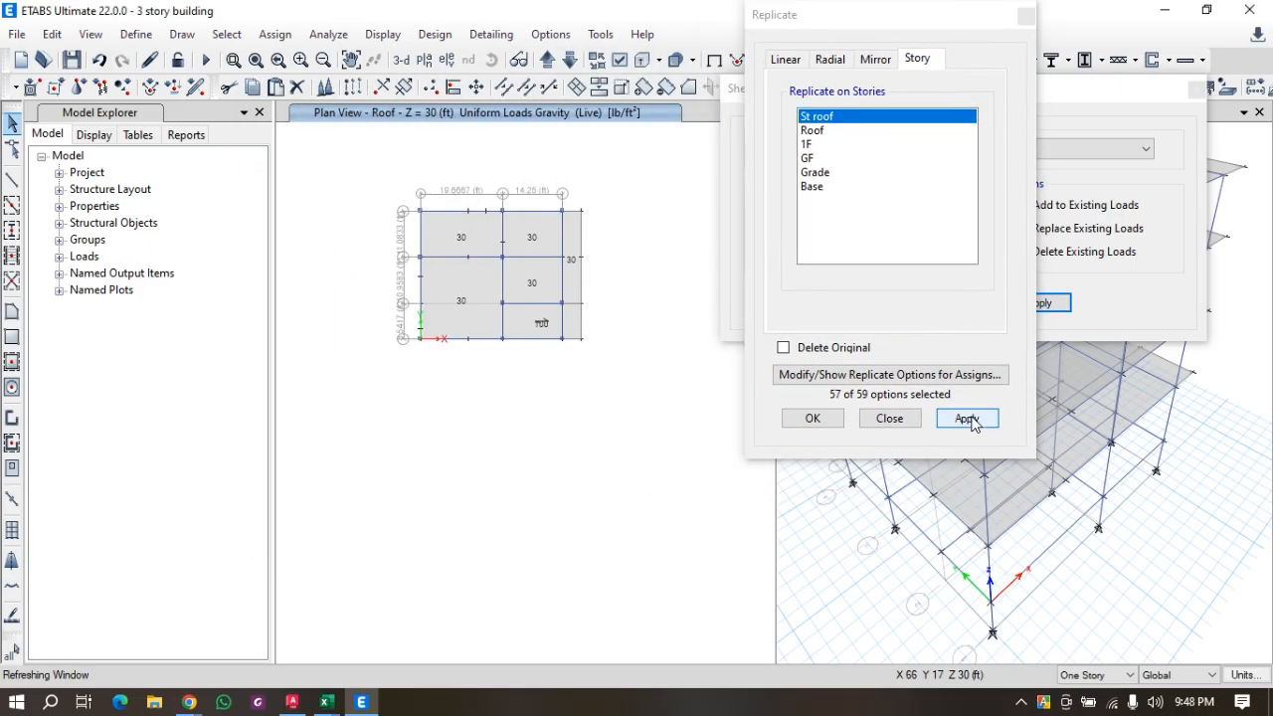
{"action": "left_click_drag", "start_coordinate": [846, 19], "coordinate": [826, 317]}
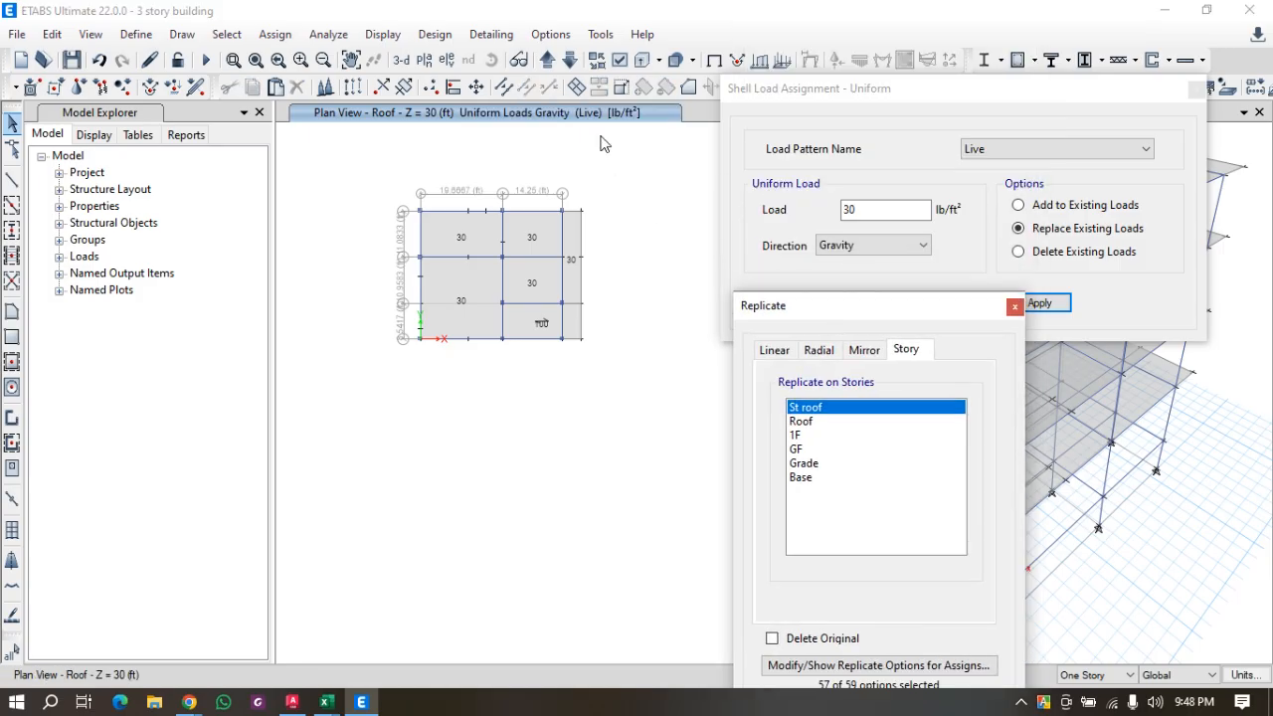
{"action": "left_click", "coordinate": [547, 60]}
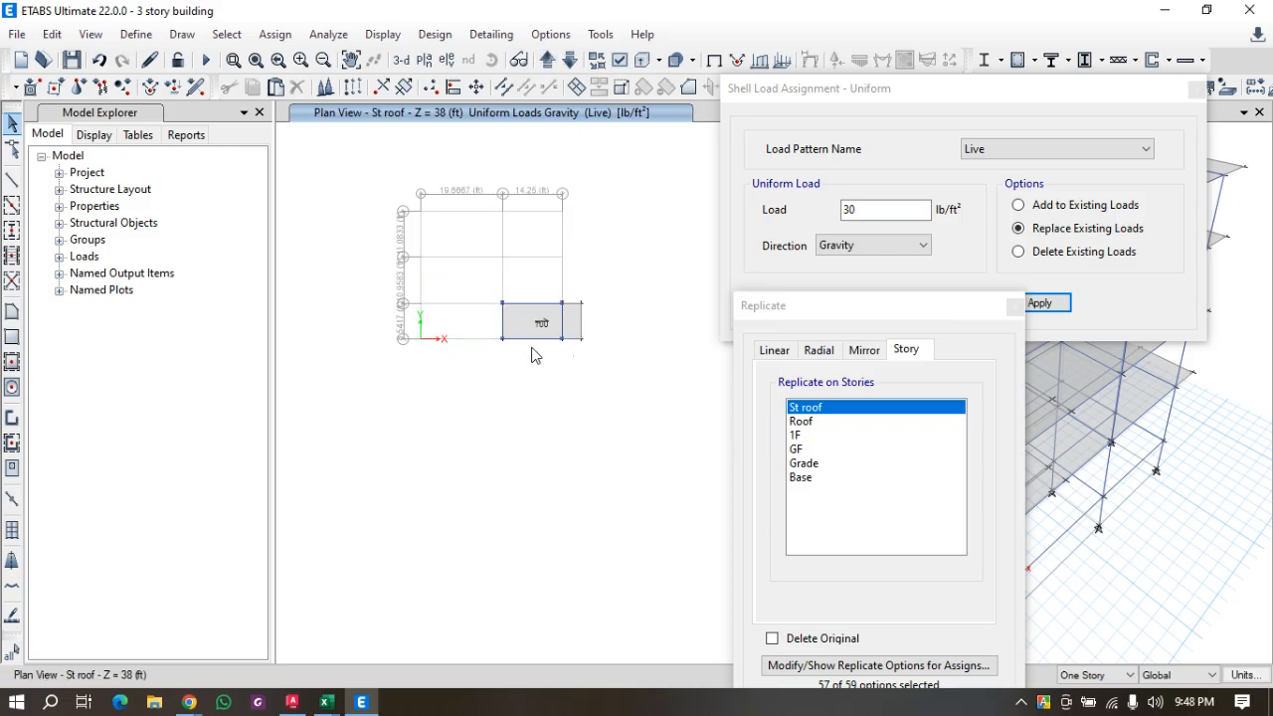
Change the section property of the St roof slab over the stair bay to Slab 5" and close the open load and replicate dialogs.
{"action": "scroll", "coordinate": [541, 342], "scroll_direction": "up", "scroll_amount": 3}
{"action": "left_click_drag", "start_coordinate": [858, 104], "coordinate": [326, 428]}
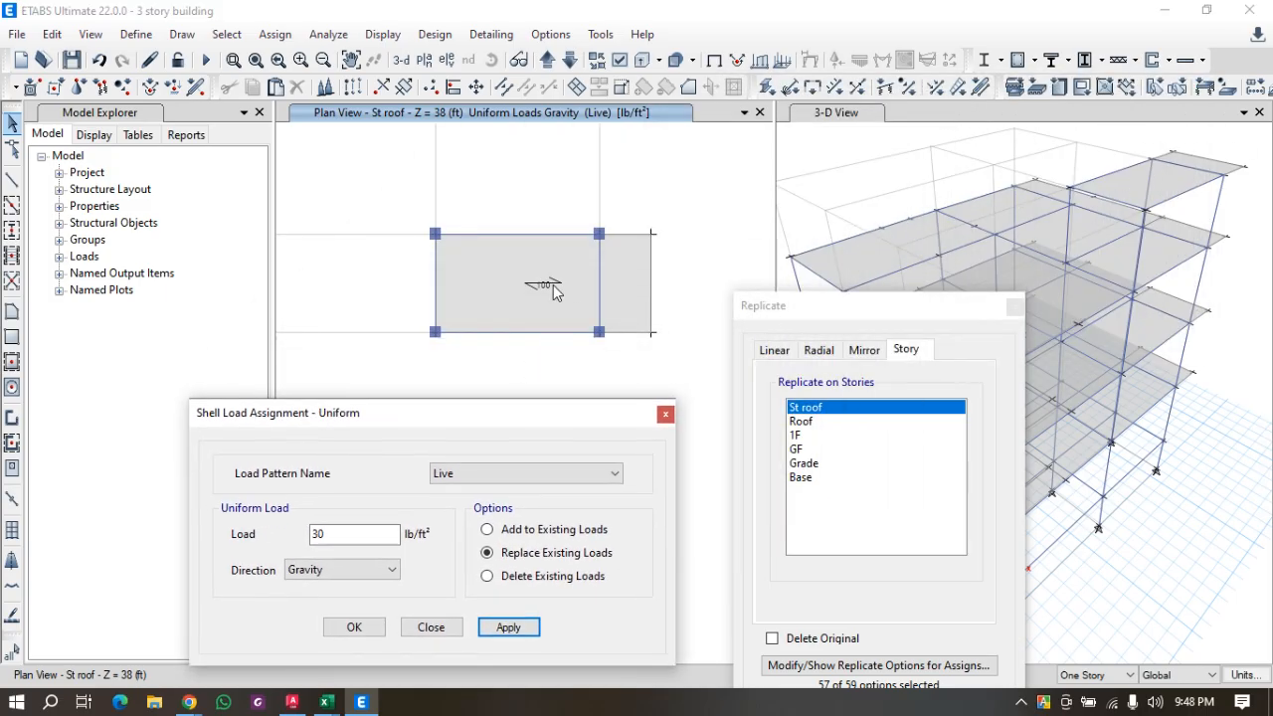
{"action": "left_click", "coordinate": [665, 413]}
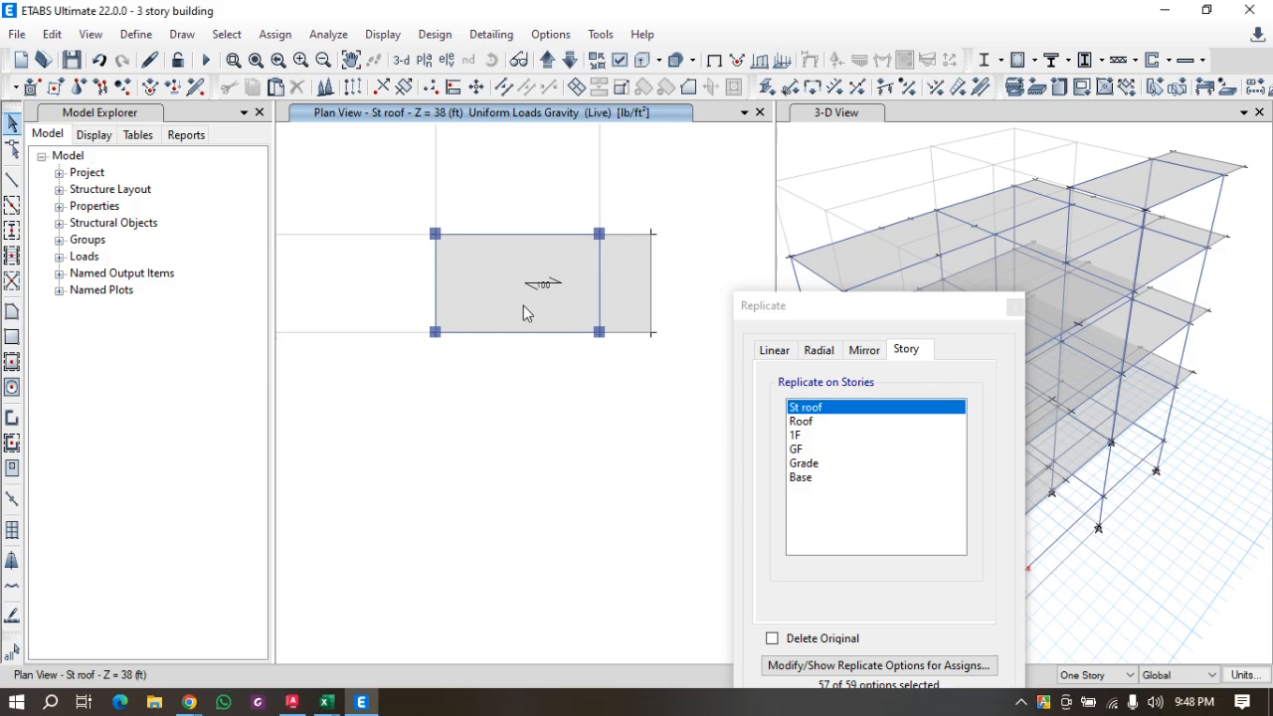
{"action": "right_click", "coordinate": [516, 291]}
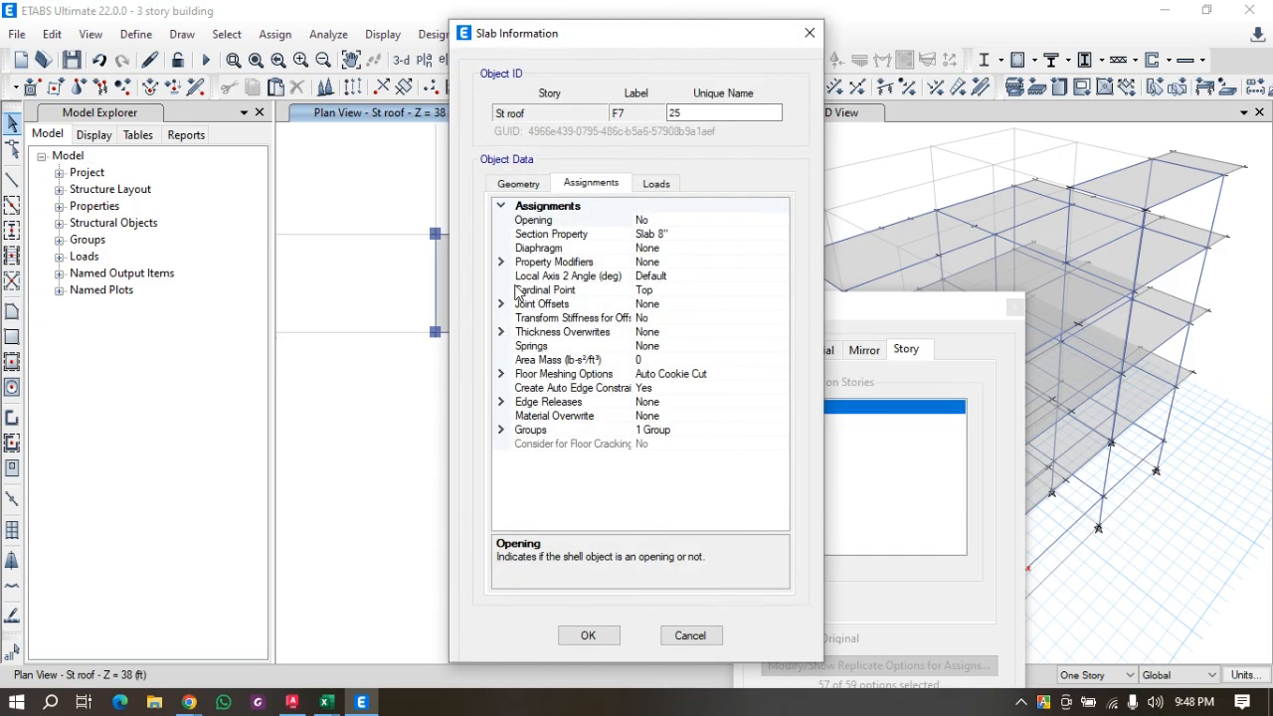
{"action": "left_click", "coordinate": [808, 34]}
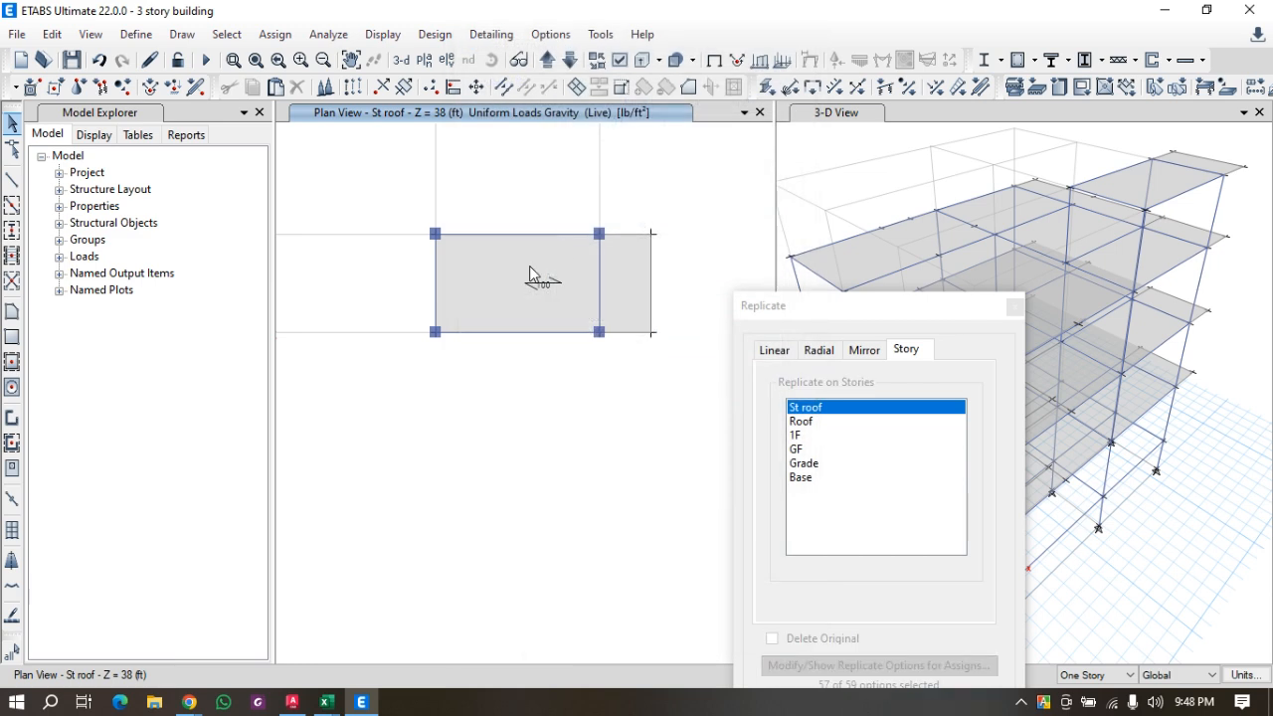
{"action": "right_click", "coordinate": [534, 276]}
{"action": "left_click", "coordinate": [711, 237]}
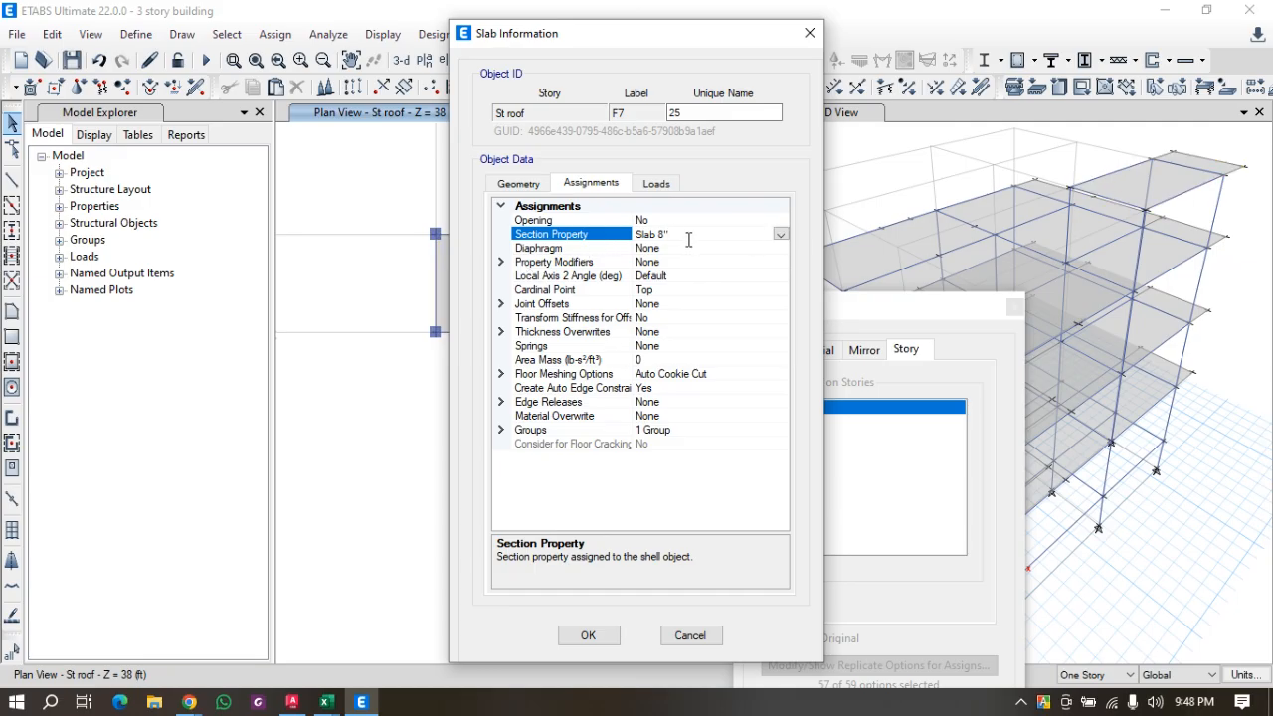
{"action": "left_click", "coordinate": [782, 235]}
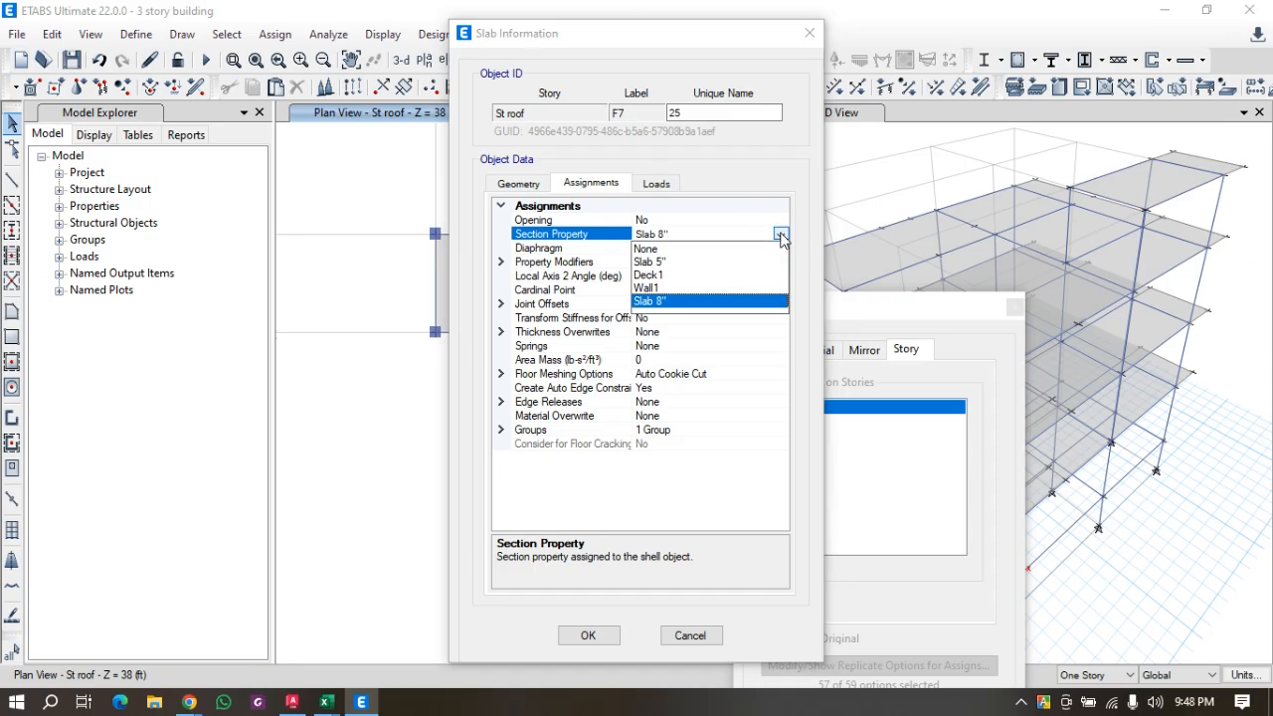
{"action": "left_click", "coordinate": [661, 249]}
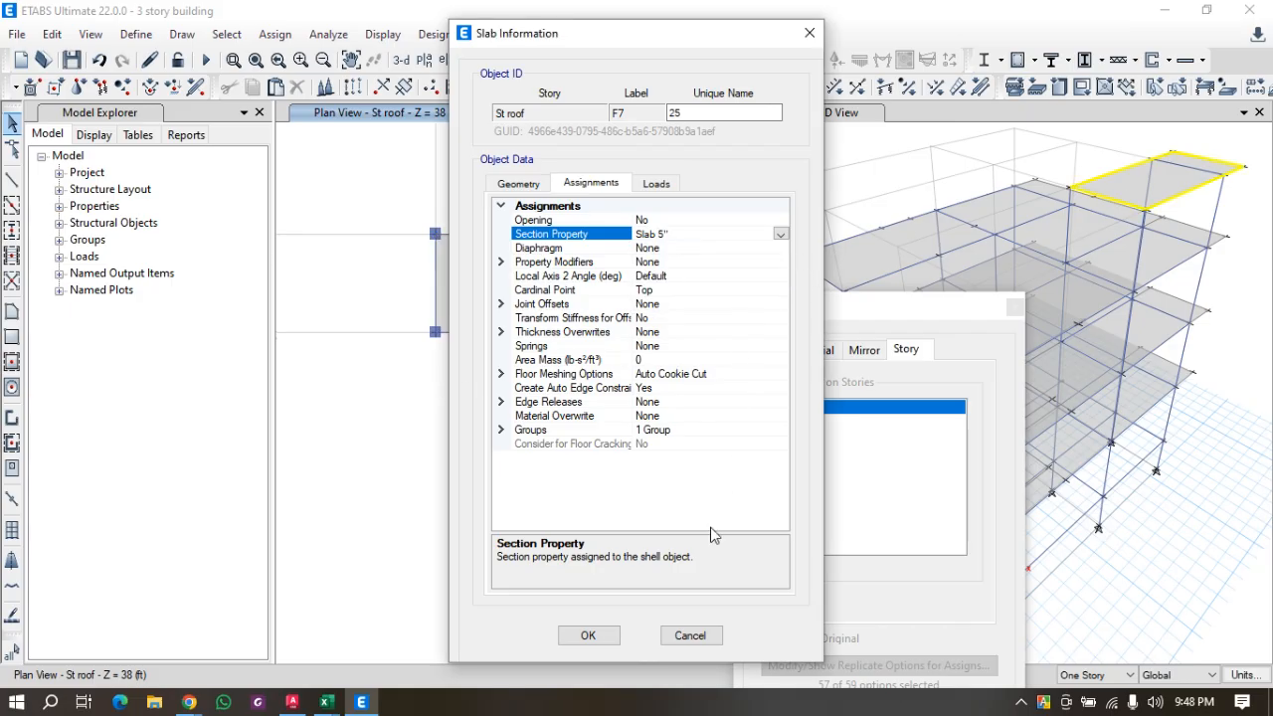
{"action": "left_click", "coordinate": [588, 635]}
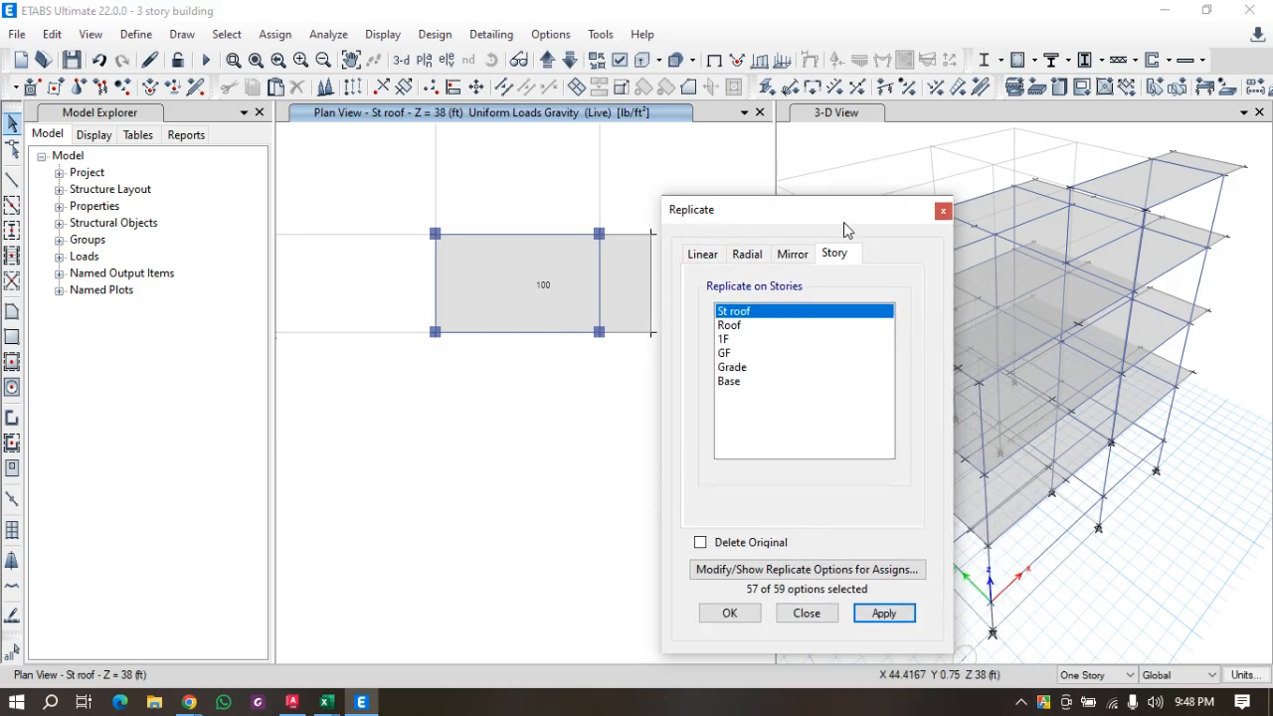
{"action": "left_click", "coordinate": [943, 212]}
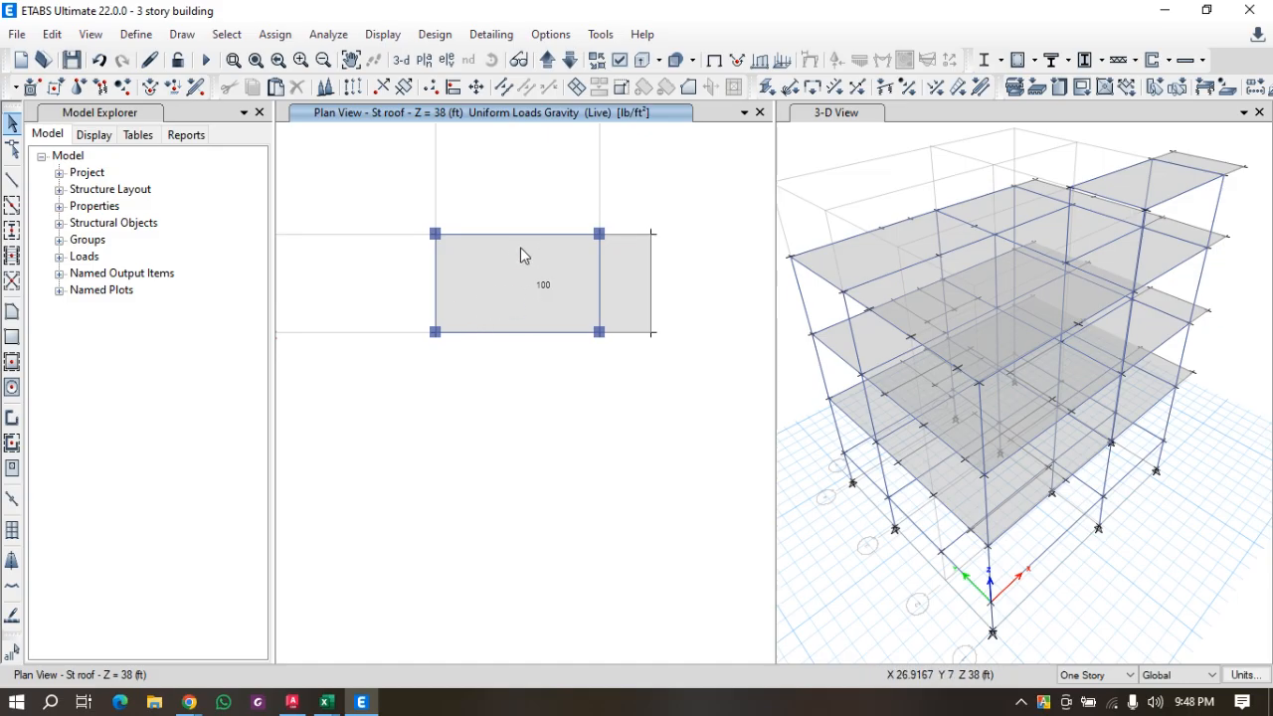
Check the loads assigned to the St roof beam along line 2 between grids B and C.
{"action": "right_click", "coordinate": [494, 232]}
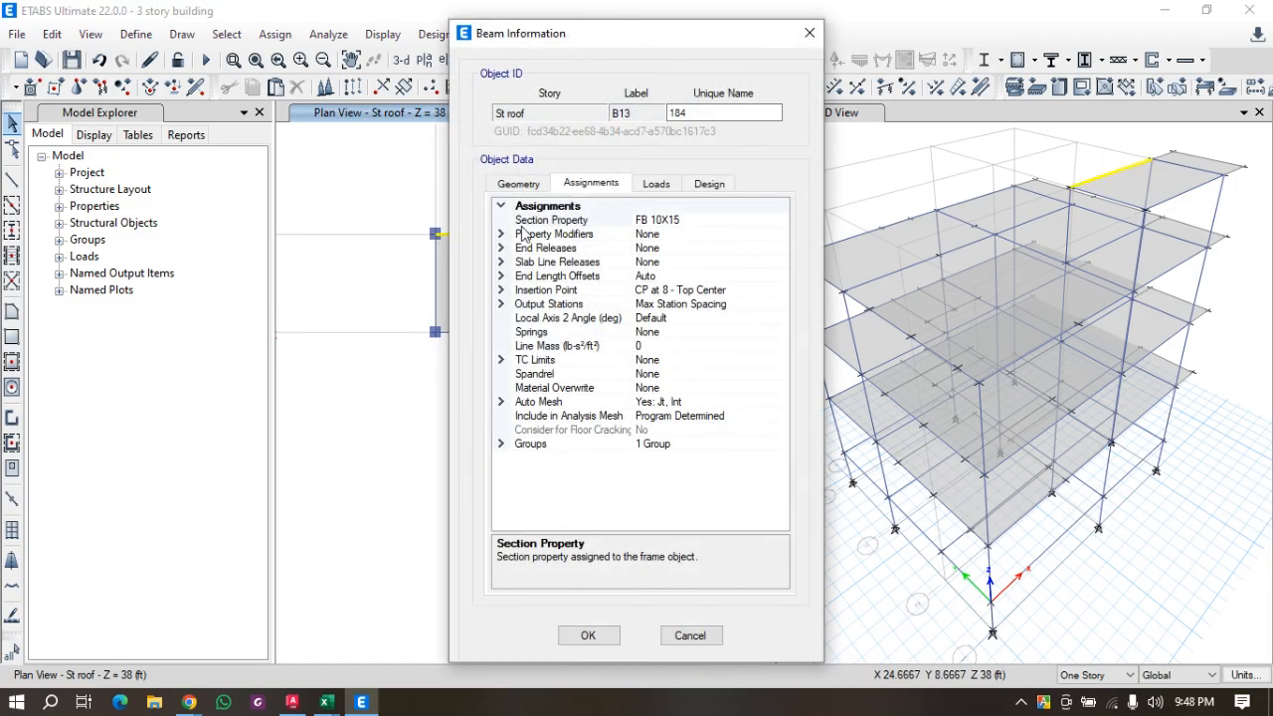
{"action": "left_click", "coordinate": [707, 183]}
{"action": "left_click", "coordinate": [656, 184]}
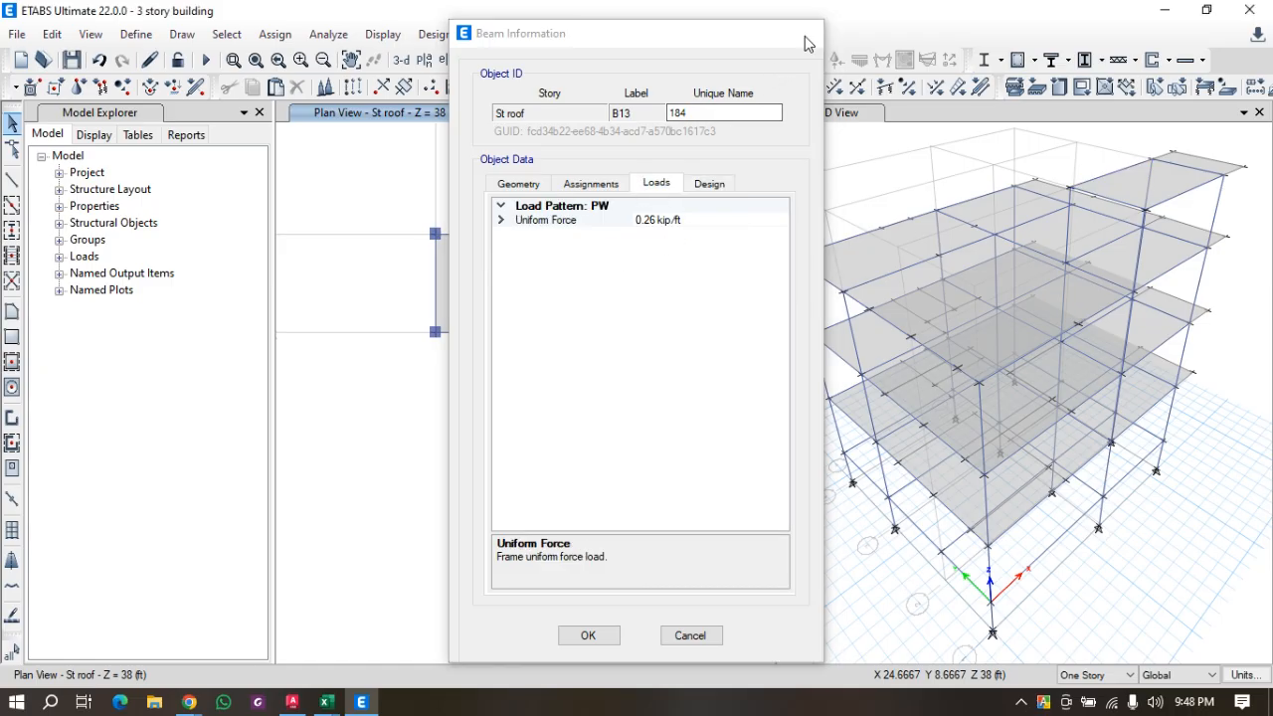
{"action": "left_click", "coordinate": [809, 34]}
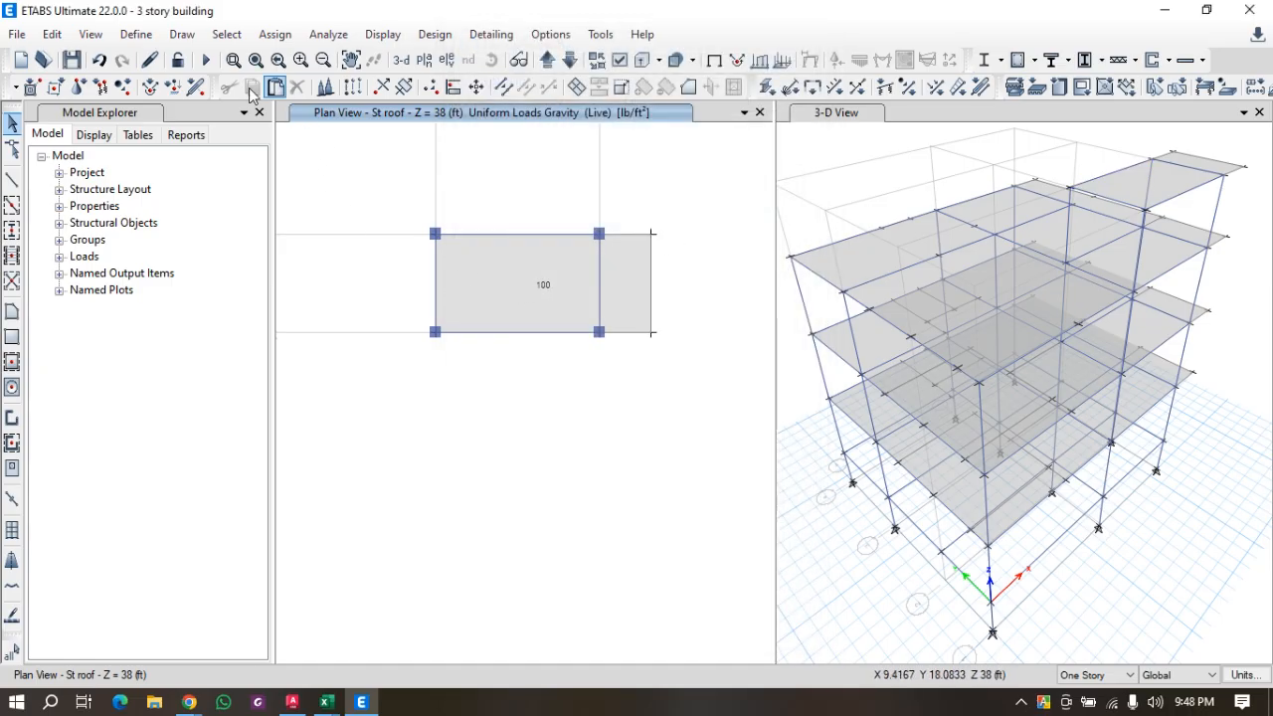
Replace the Live load with 30 lb/ft² uniform gravity on the St roof slab.
{"action": "left_click", "coordinate": [275, 34]}
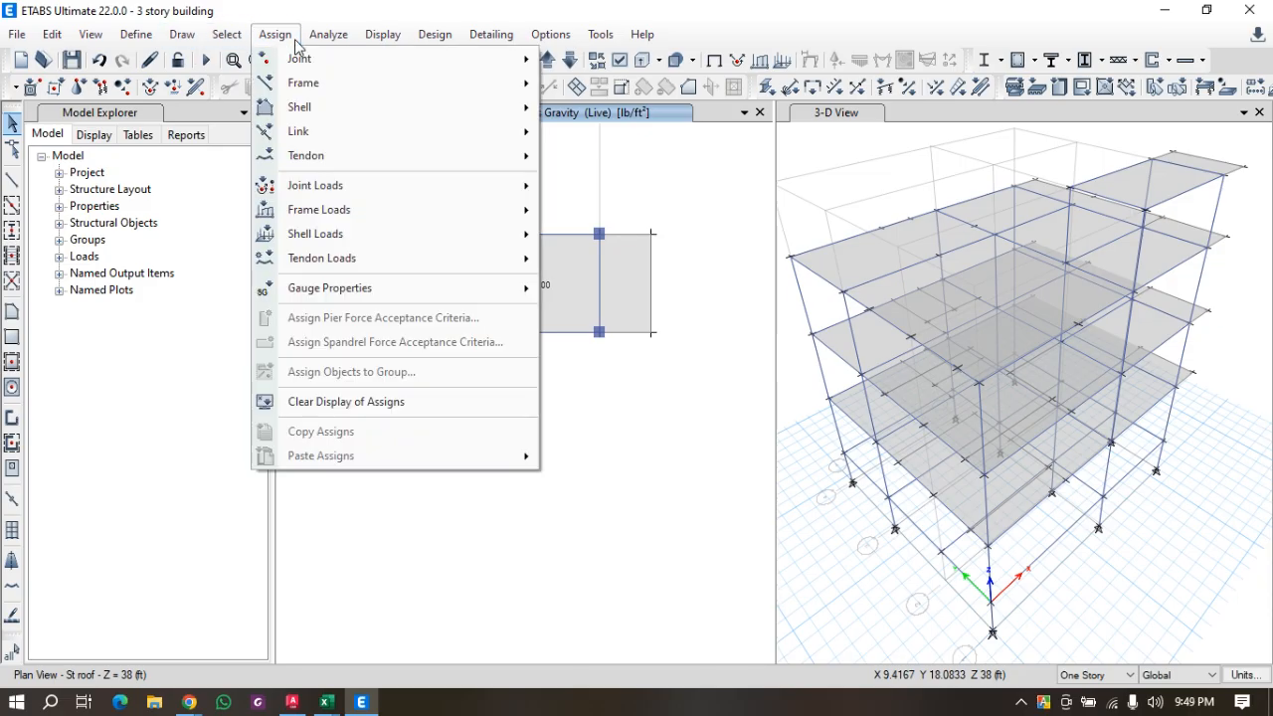
{"action": "mouse_move", "coordinate": [369, 235]}
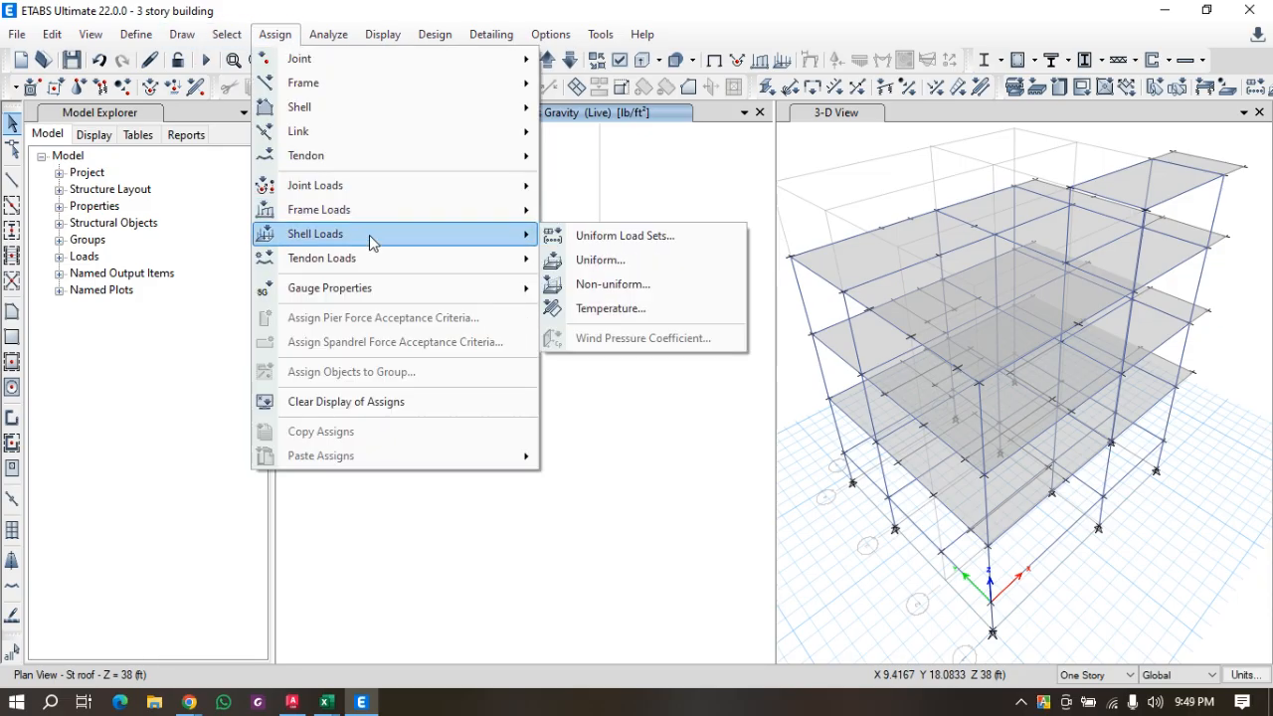
{"action": "left_click", "coordinate": [609, 263]}
{"action": "left_click_drag", "start_coordinate": [417, 418], "coordinate": [948, 165]}
{"action": "left_click", "coordinate": [535, 273]}
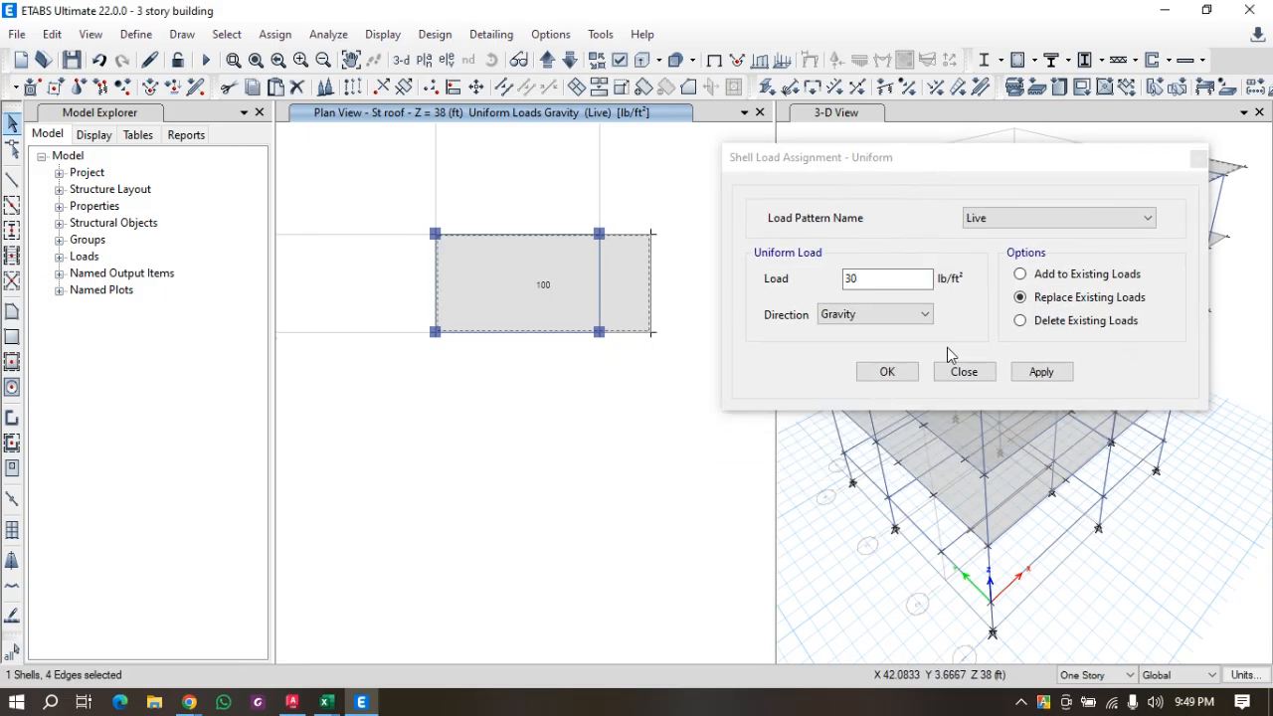
{"action": "left_click", "coordinate": [1041, 373]}
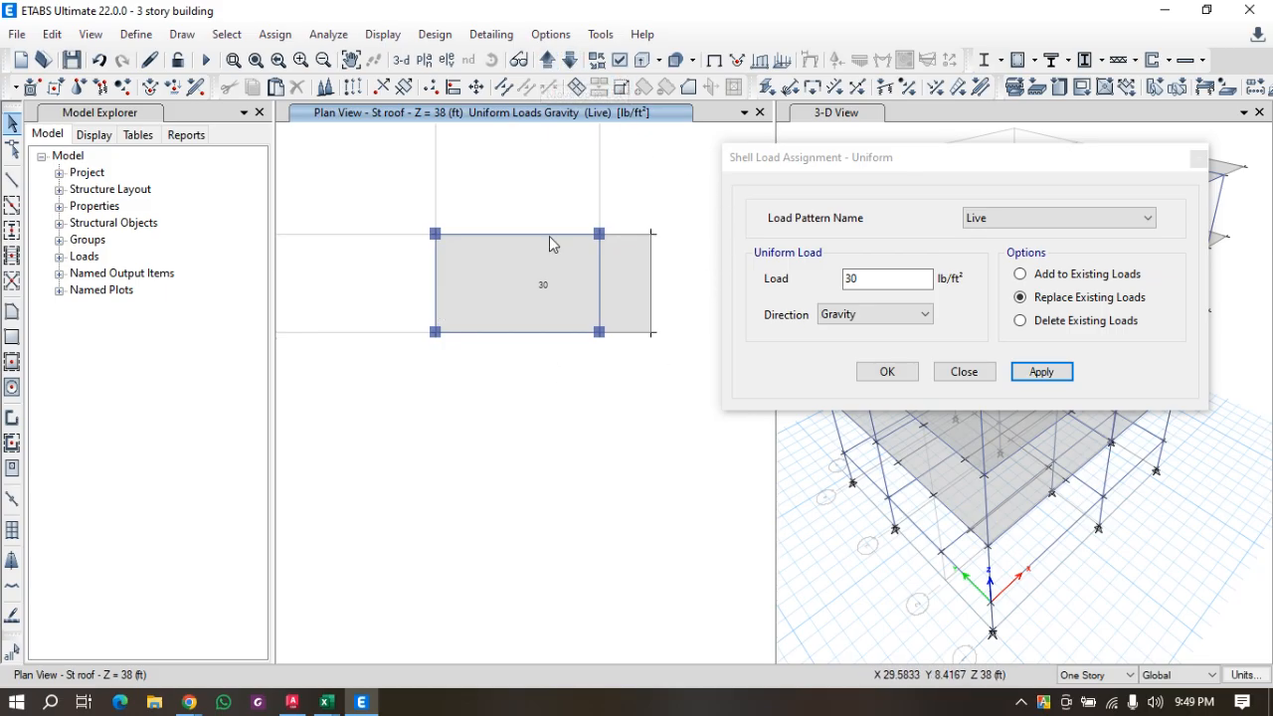
{"action": "left_click", "coordinate": [1198, 159]}
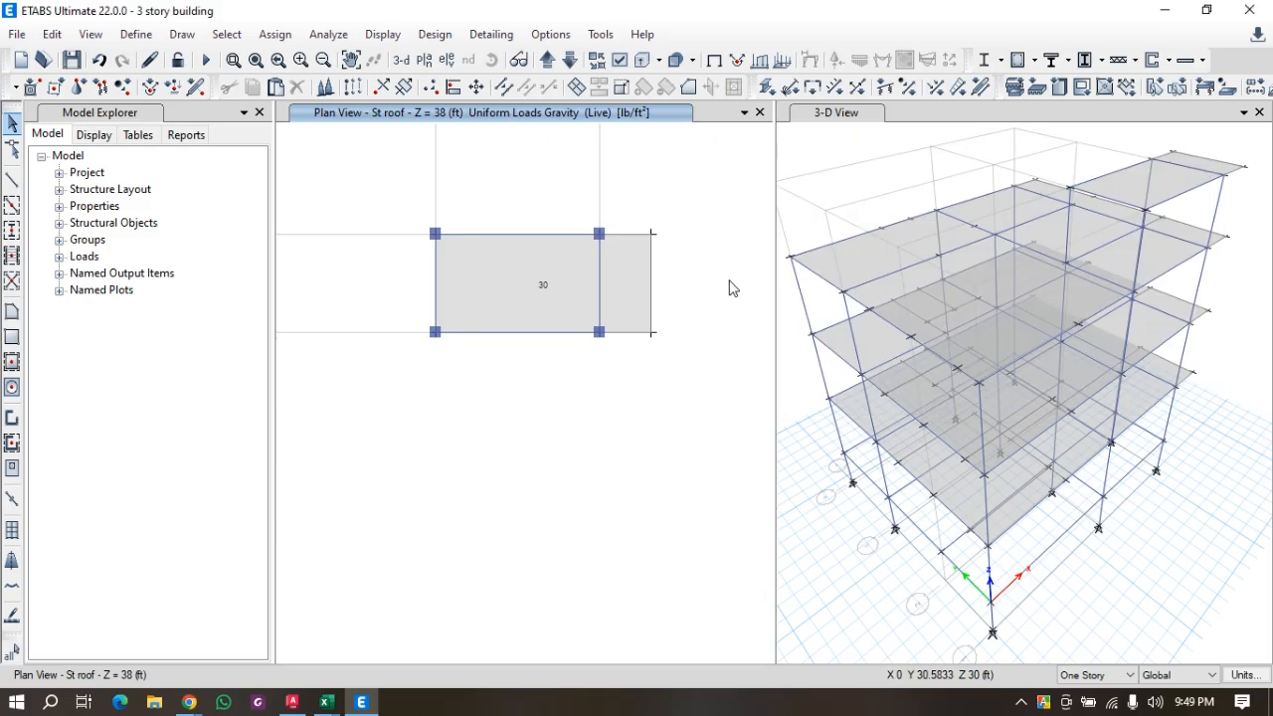
Delete the existing PW loads from the six perimeter frames of the St roof, including its overhang edges.
{"action": "left_click", "coordinate": [626, 236]}
{"action": "left_click", "coordinate": [653, 273]}
{"action": "left_click", "coordinate": [635, 333]}
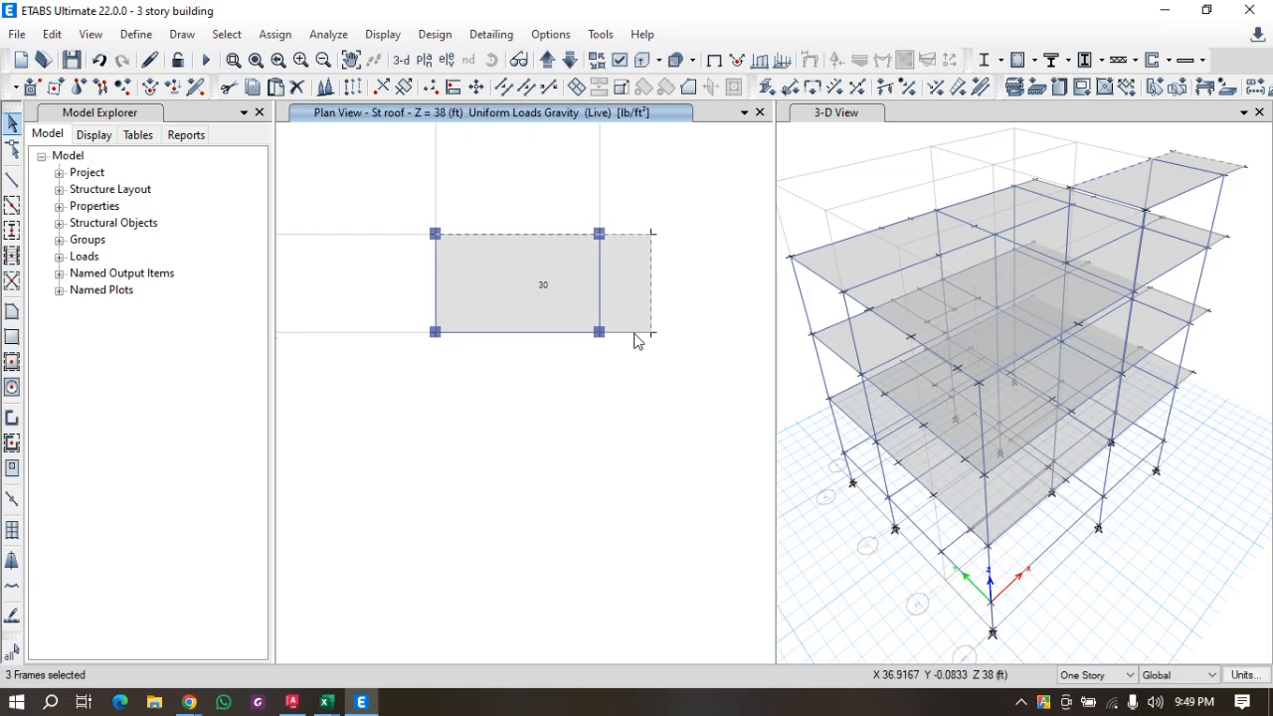
{"action": "left_click", "coordinate": [560, 334]}
{"action": "left_click", "coordinate": [435, 309]}
{"action": "left_click", "coordinate": [434, 306]}
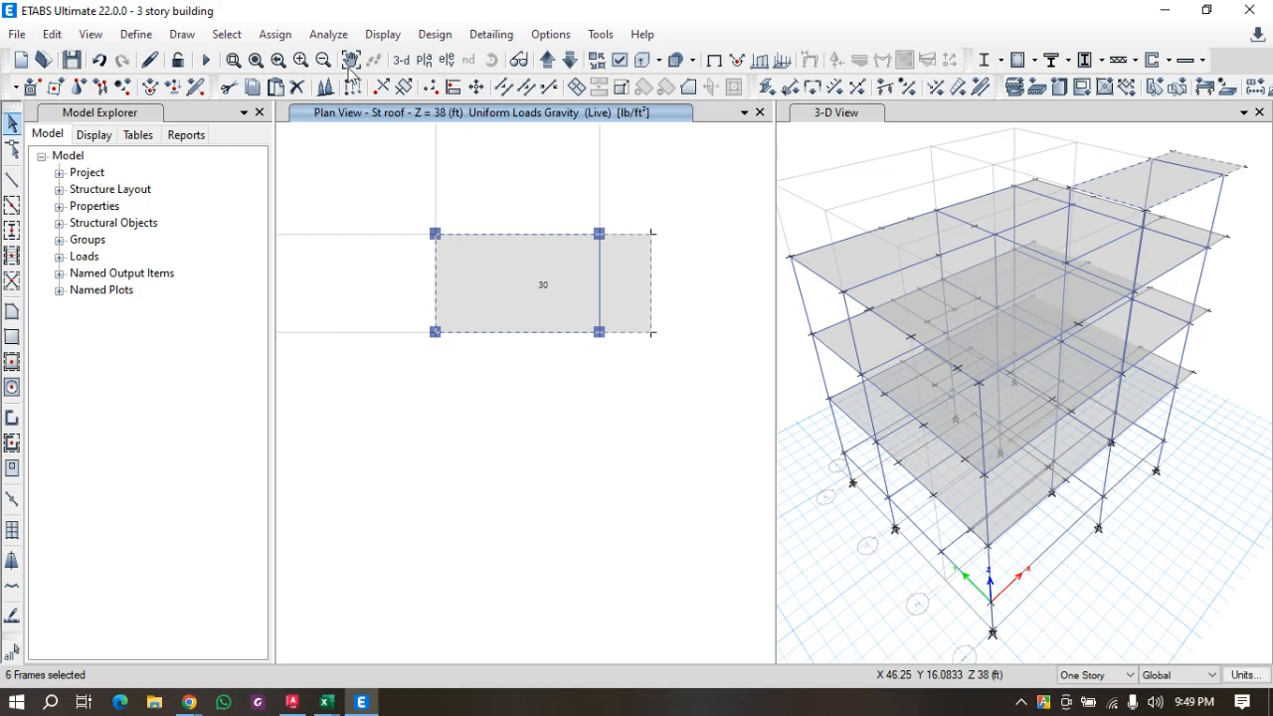
{"action": "left_click", "coordinate": [274, 33]}
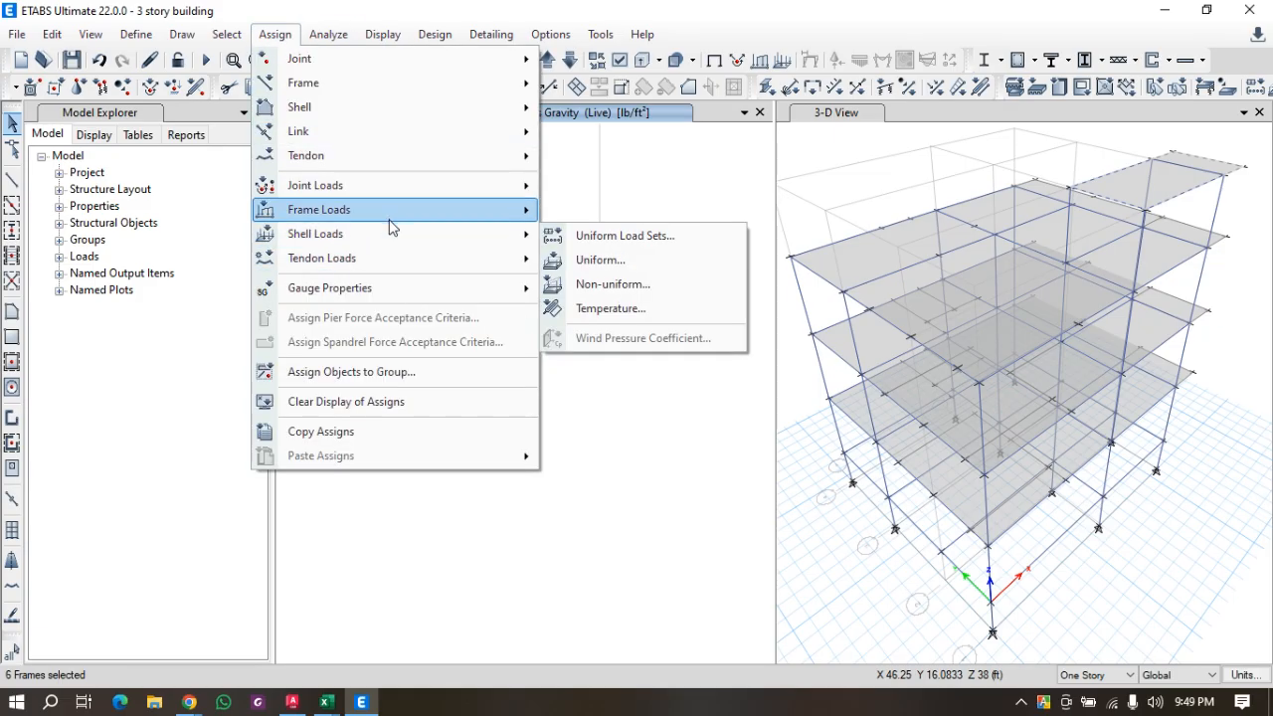
{"action": "mouse_move", "coordinate": [404, 221]}
{"action": "left_click", "coordinate": [576, 233]}
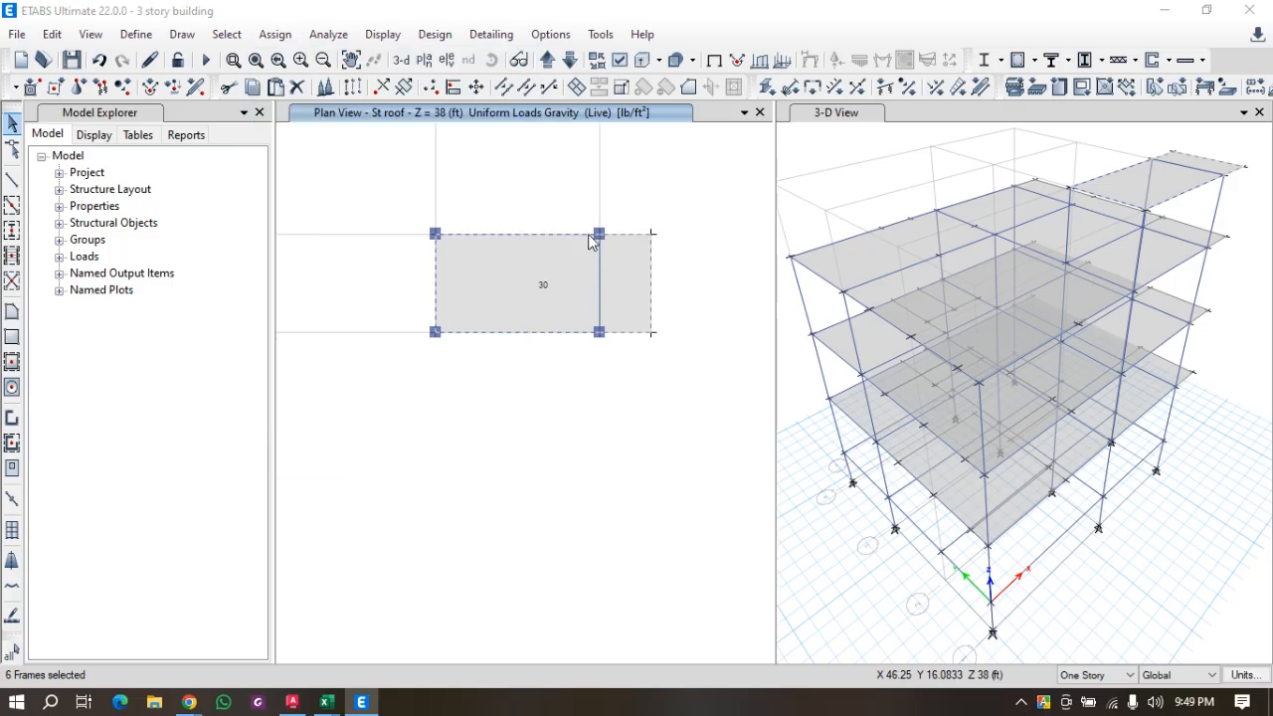
{"action": "left_click", "coordinate": [1051, 211]}
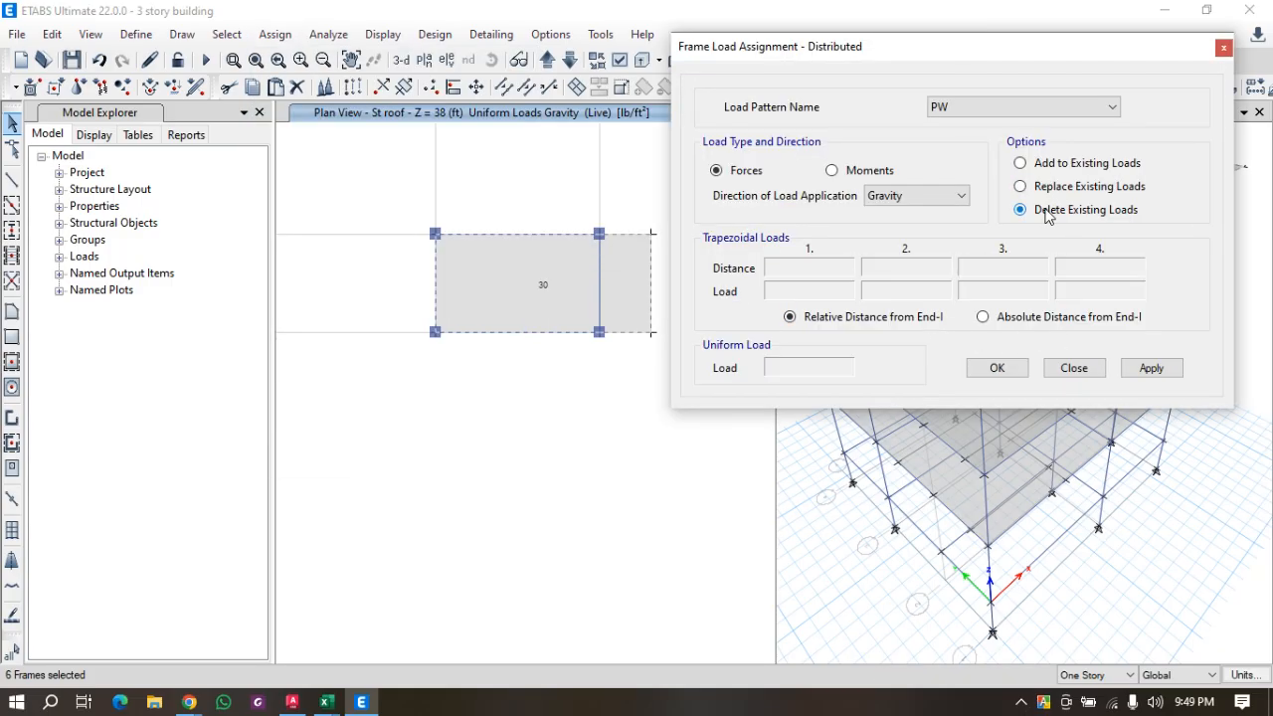
{"action": "left_click", "coordinate": [945, 110]}
{"action": "left_click", "coordinate": [952, 165]}
{"action": "left_click", "coordinate": [1152, 368]}
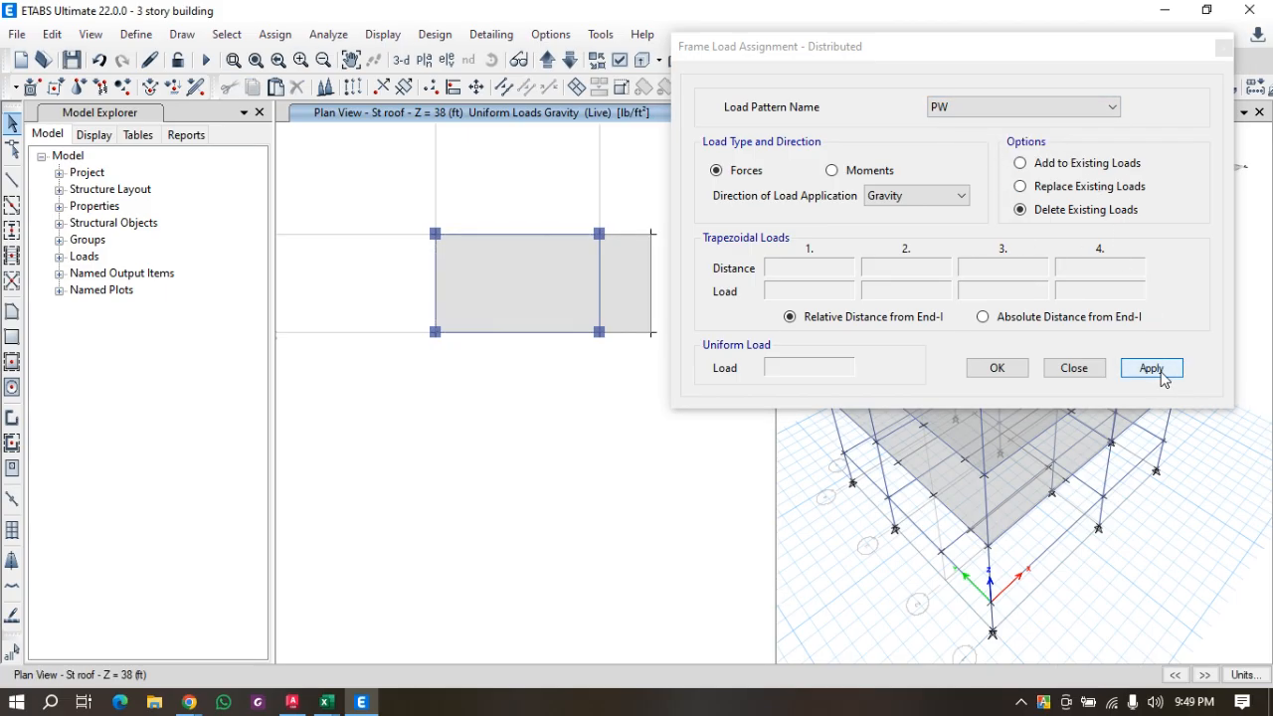
{"action": "left_click", "coordinate": [1223, 47]}
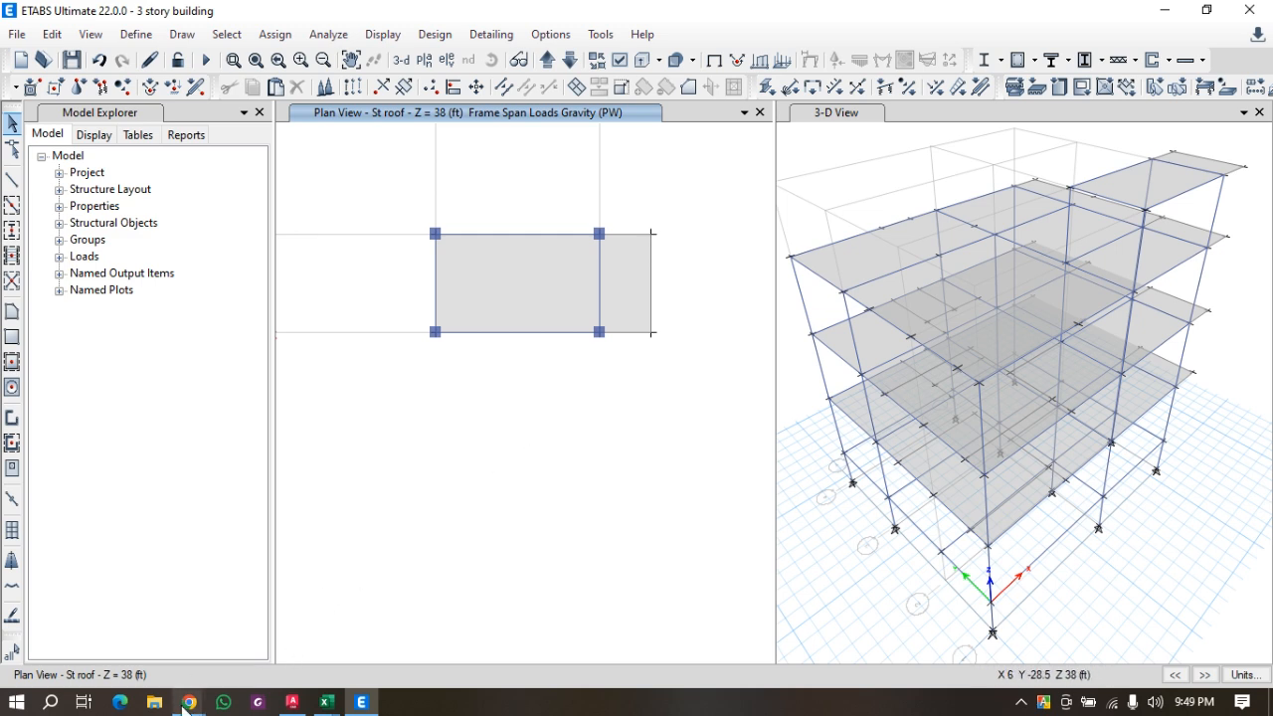
{"action": "mouse_move", "coordinate": [186, 704]}
{"action": "left_click", "coordinate": [123, 661]}
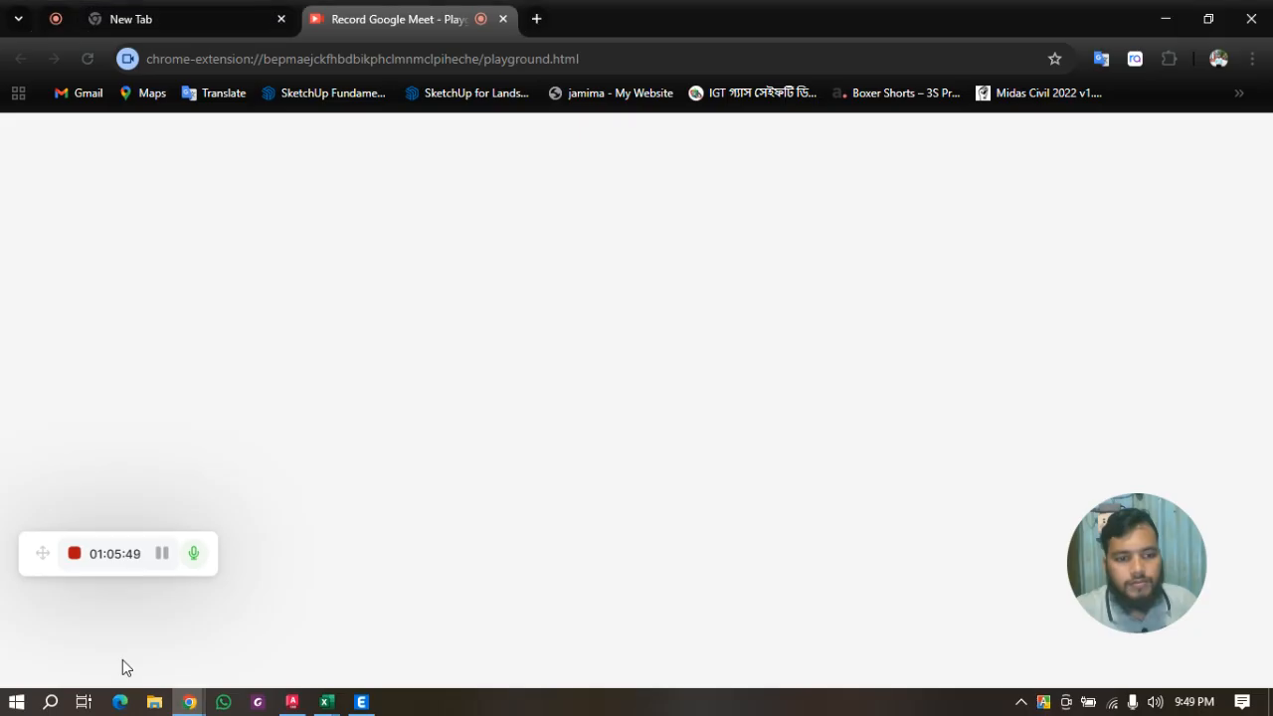
{"action": "left_click", "coordinate": [289, 705]}
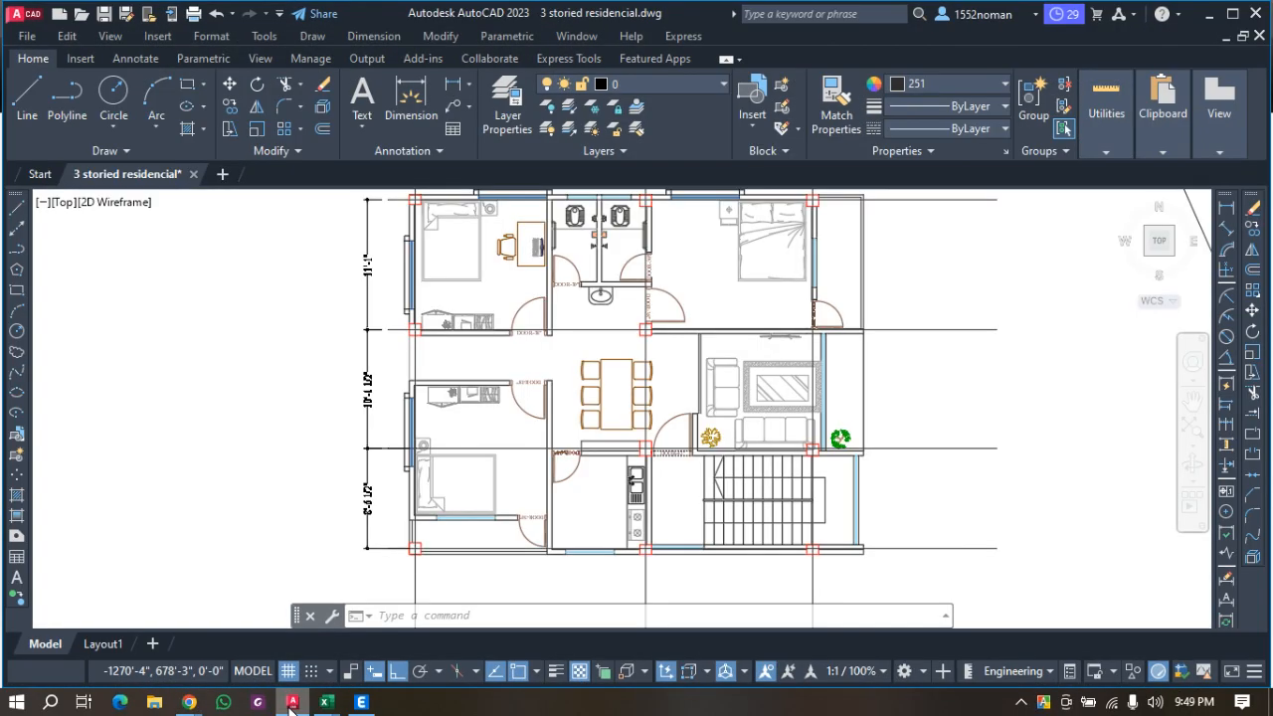
{"action": "left_click", "coordinate": [361, 702]}
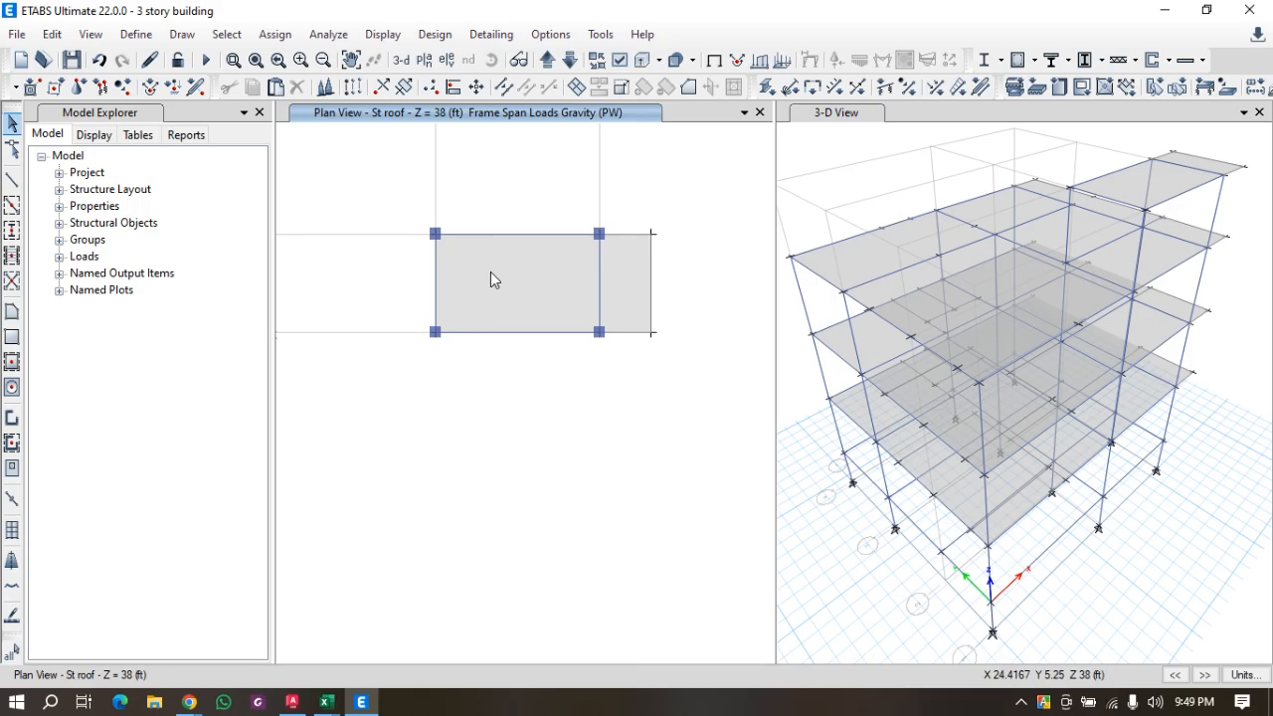
Start a new load combination and name it 1.2DL+1.6LL.
{"action": "left_click", "coordinate": [126, 37]}
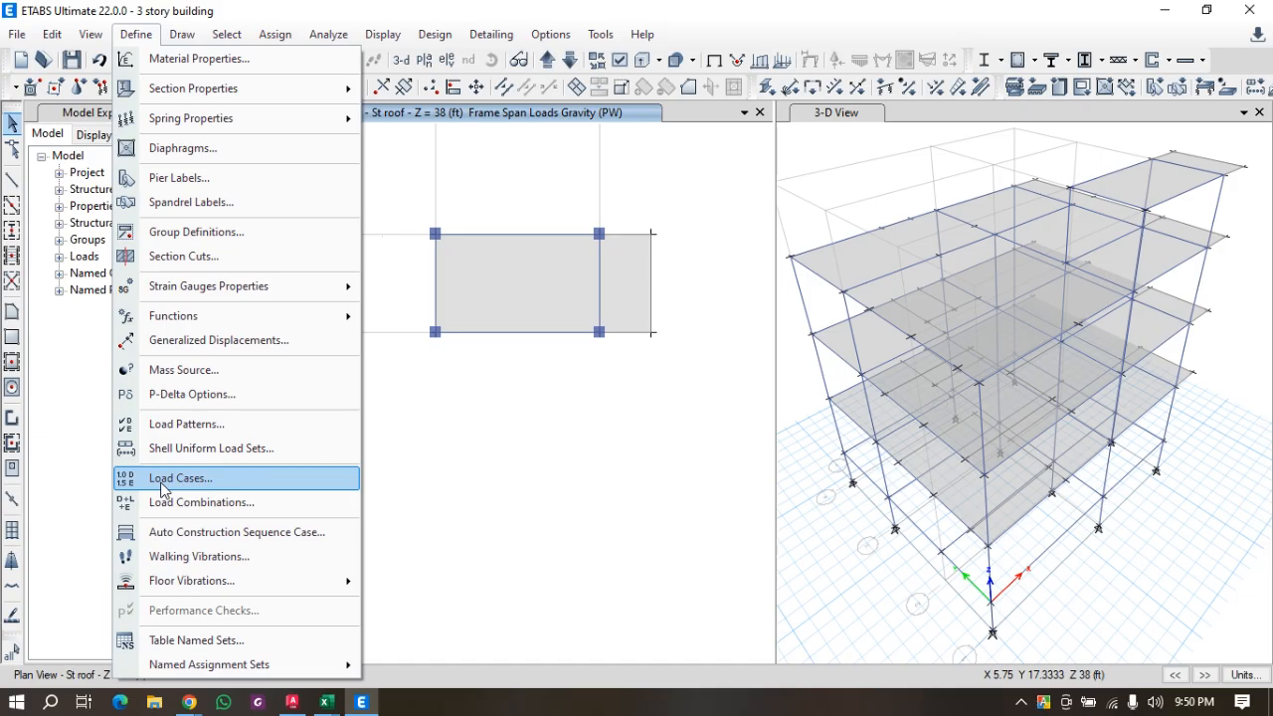
{"action": "left_click", "coordinate": [178, 504]}
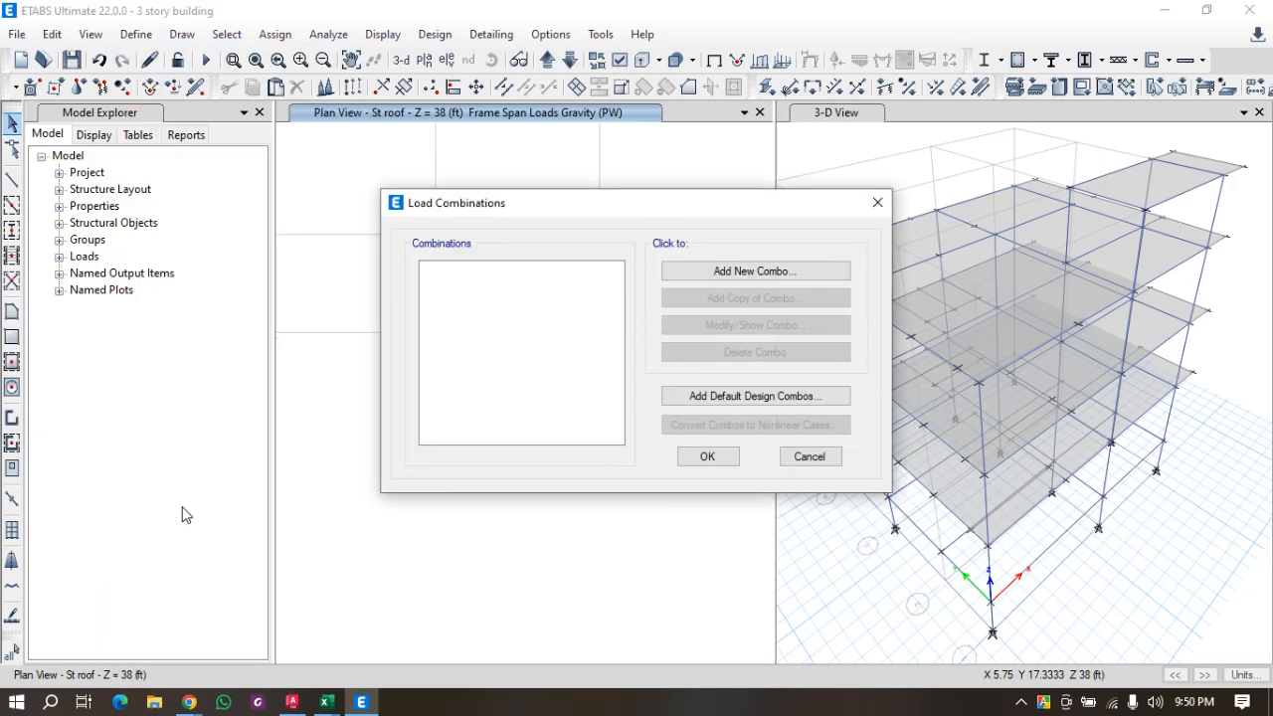
{"action": "left_click", "coordinate": [727, 276]}
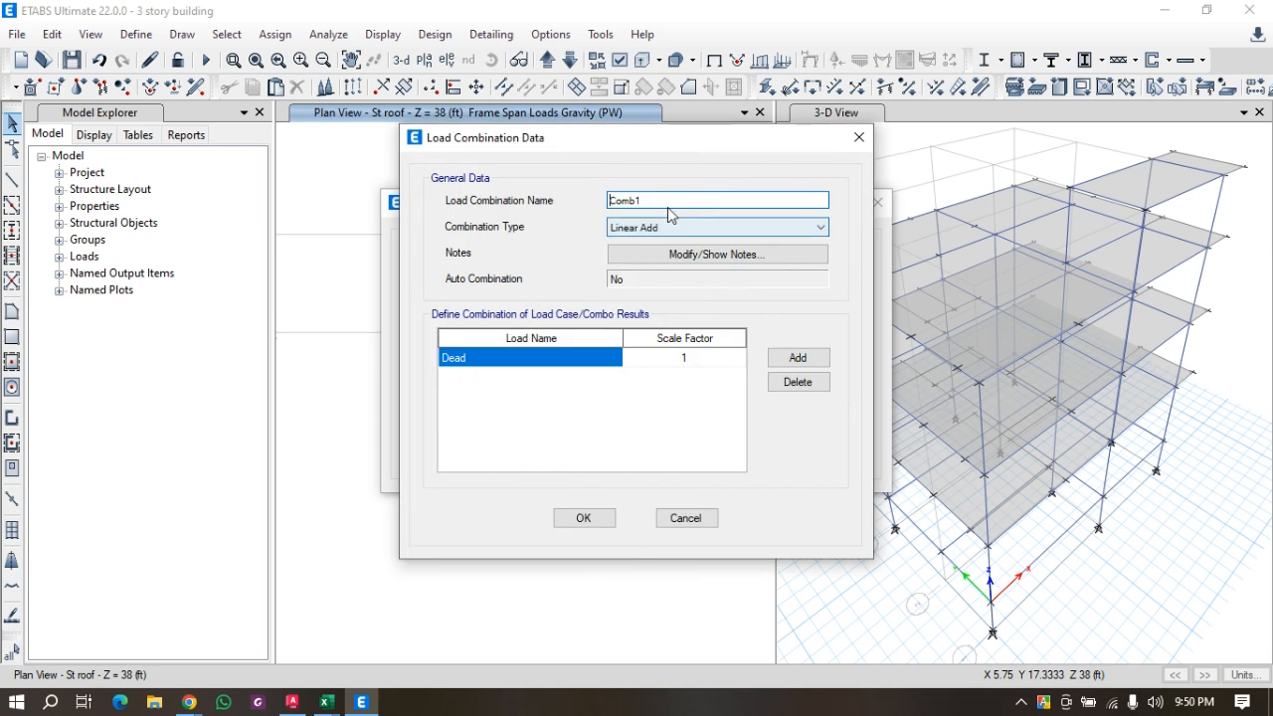
{"action": "left_click_drag", "start_coordinate": [663, 202], "coordinate": [537, 212]}
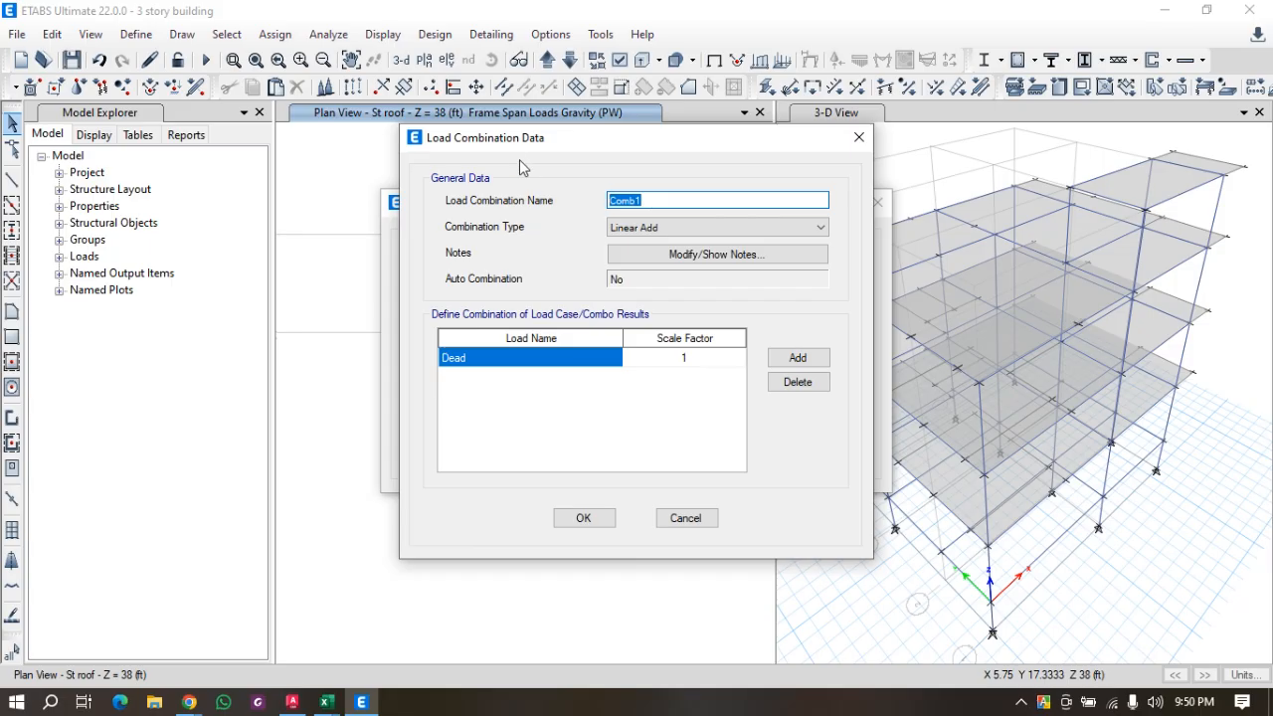
{"action": "left_click_drag", "start_coordinate": [504, 145], "coordinate": [422, 209]}
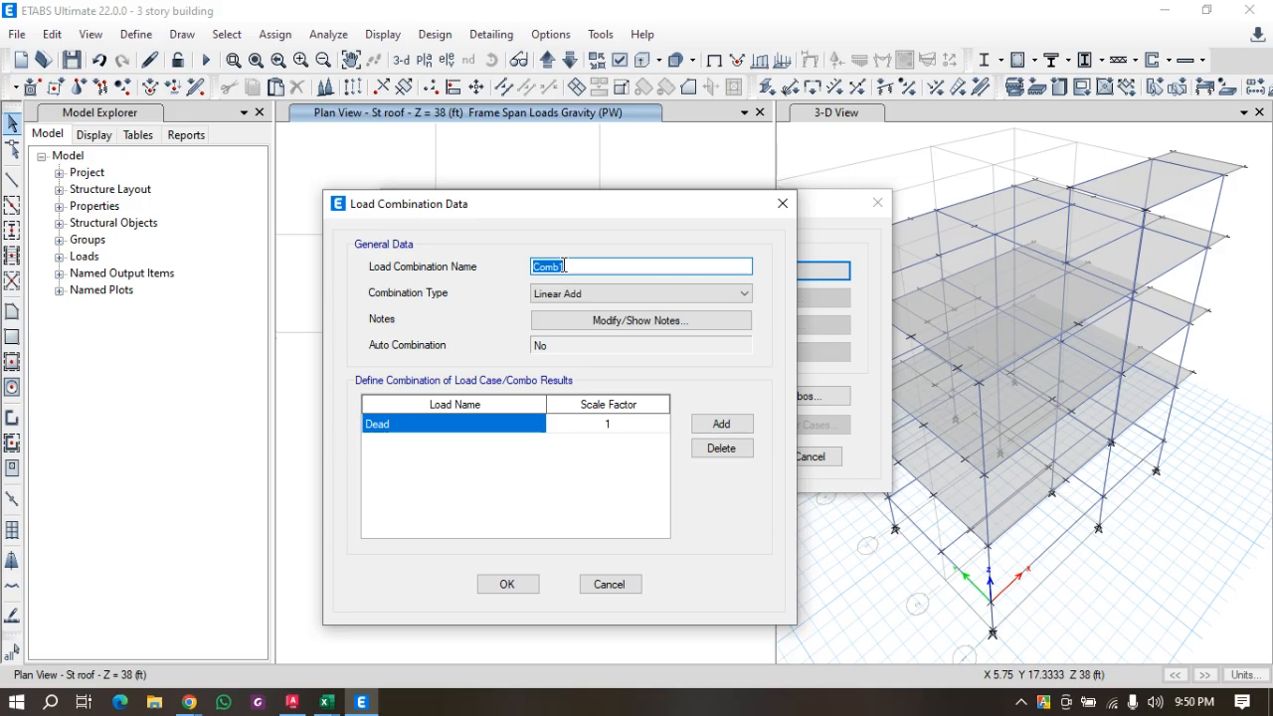
{"action": "type", "text": "1.2DL+1.6LL"}
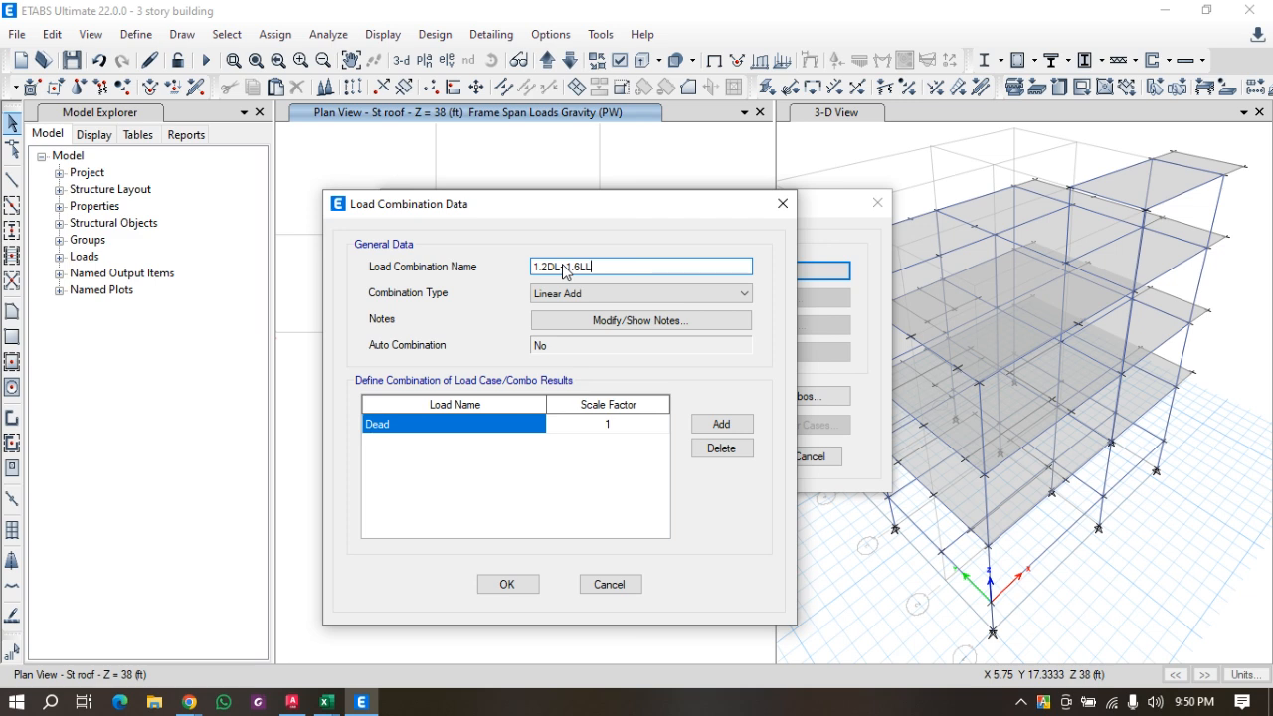
{"action": "left_click_drag", "start_coordinate": [551, 208], "coordinate": [314, 130]}
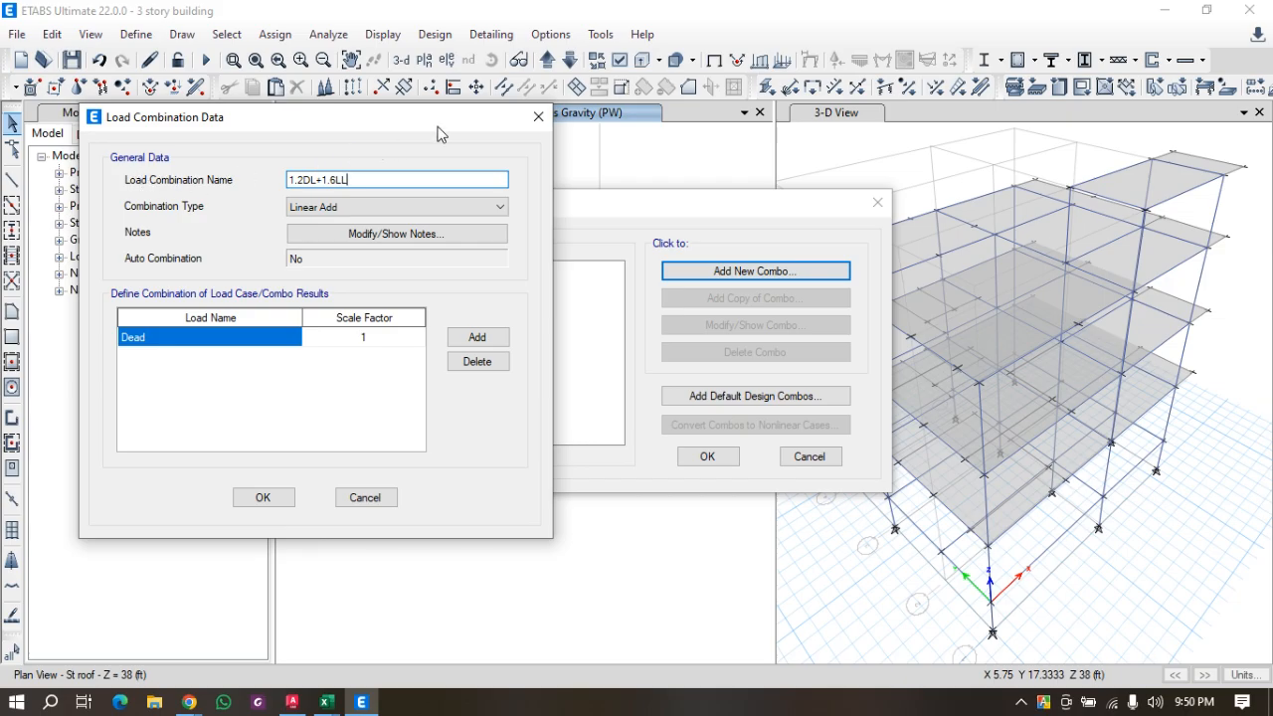
Keep Dead as the first load of the combination and set its scale factor to 1.2.
{"action": "left_click", "coordinate": [239, 340]}
{"action": "left_click", "coordinate": [234, 336]}
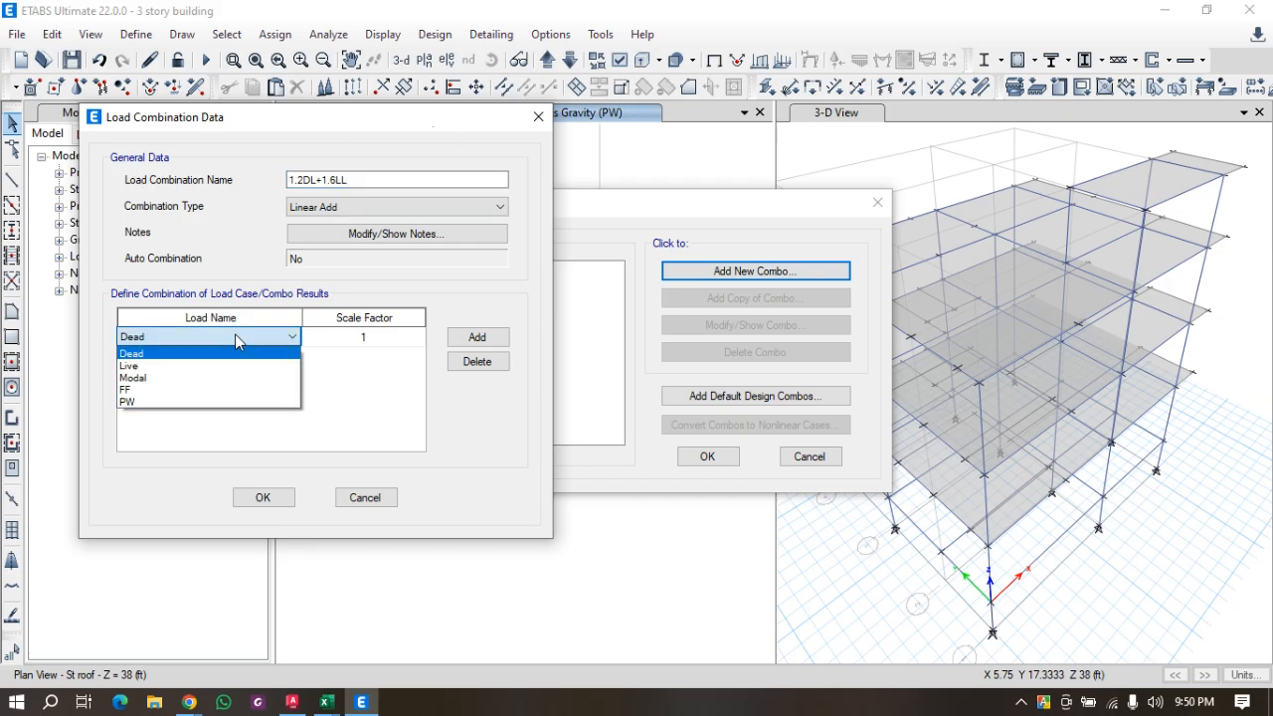
{"action": "left_click", "coordinate": [207, 354]}
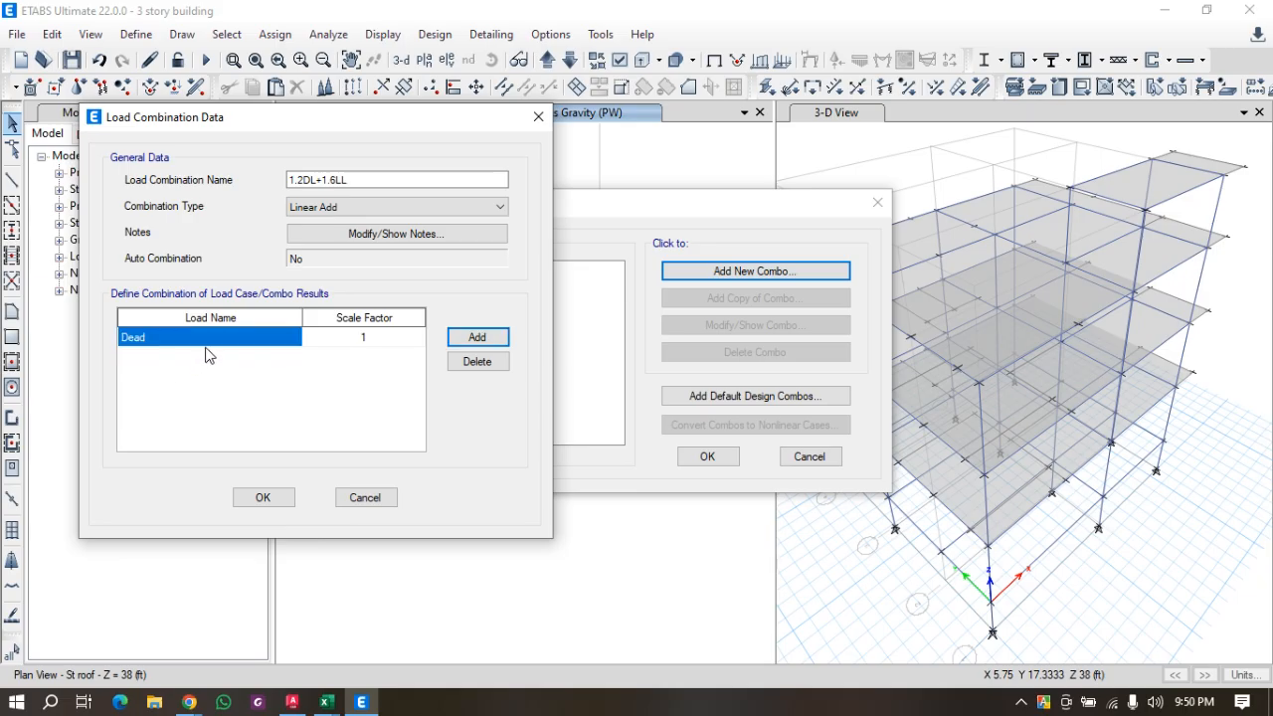
{"action": "left_click", "coordinate": [375, 340]}
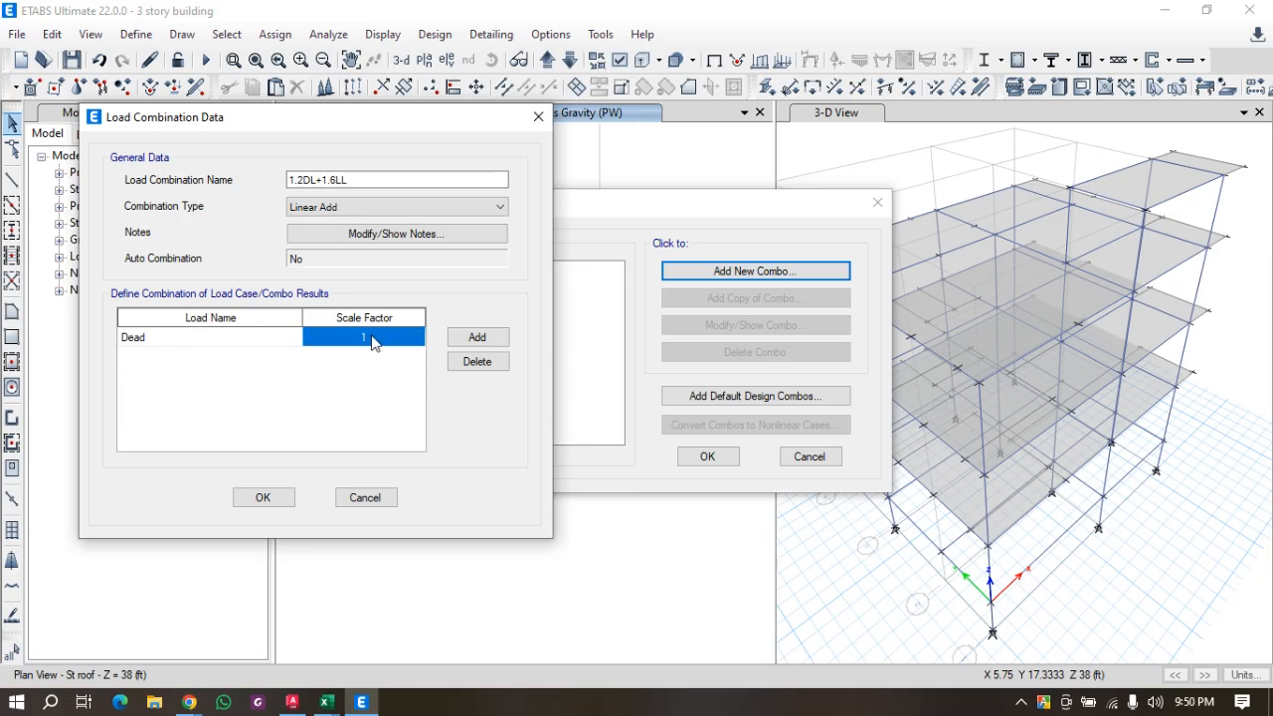
{"action": "type", "text": "1."}
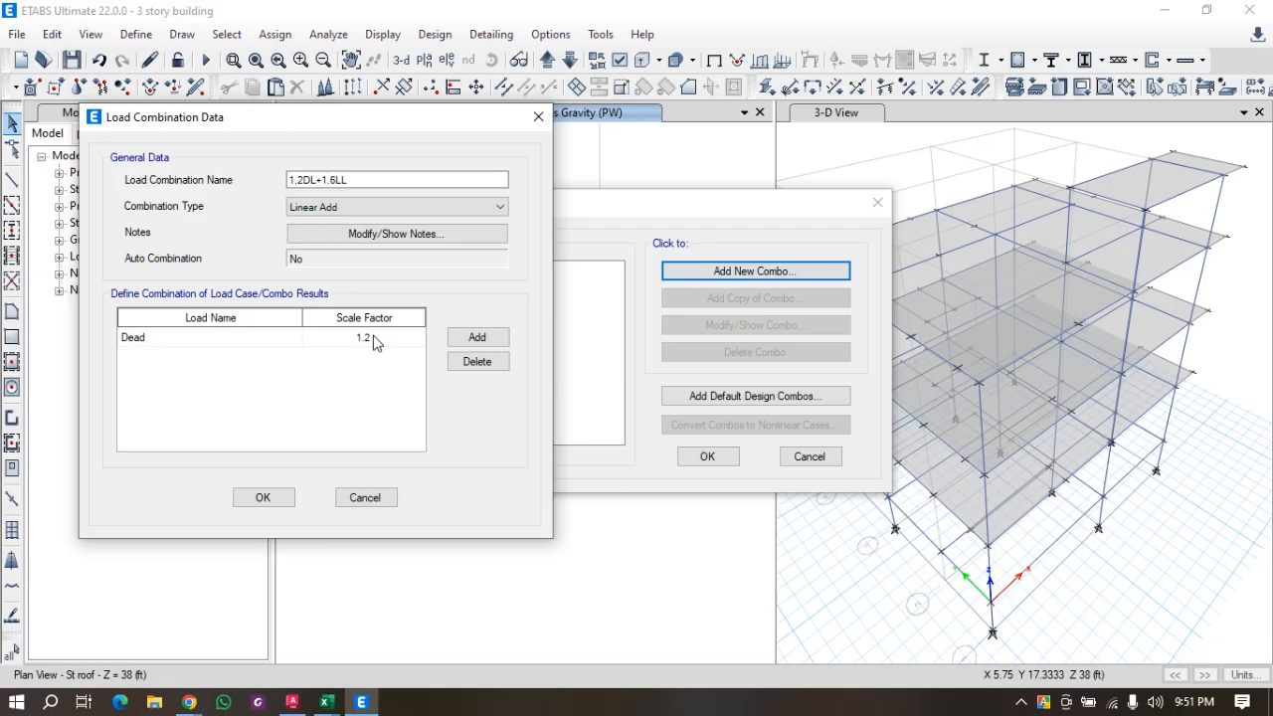
{"action": "type", "text": "2"}
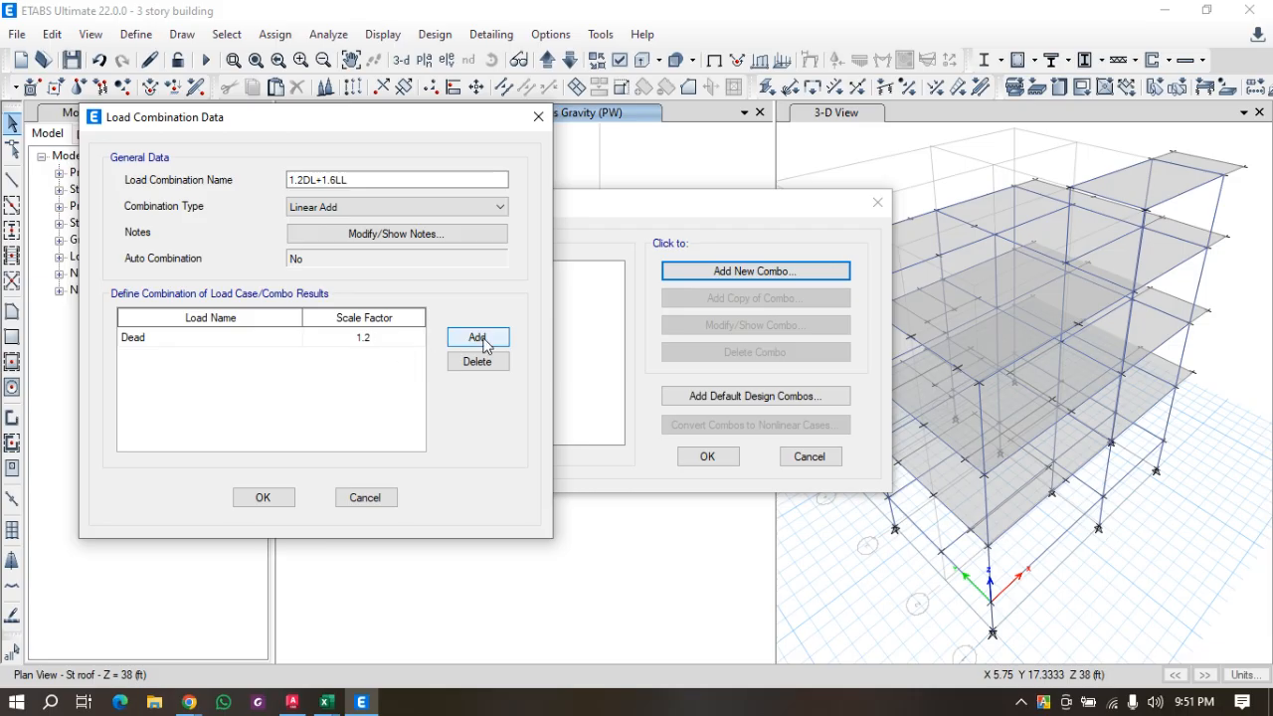
Add the FF load to the 1.2DL+1.6LL combination with a scale factor of 1.2.
{"action": "left_click", "coordinate": [468, 340]}
{"action": "left_click", "coordinate": [260, 356]}
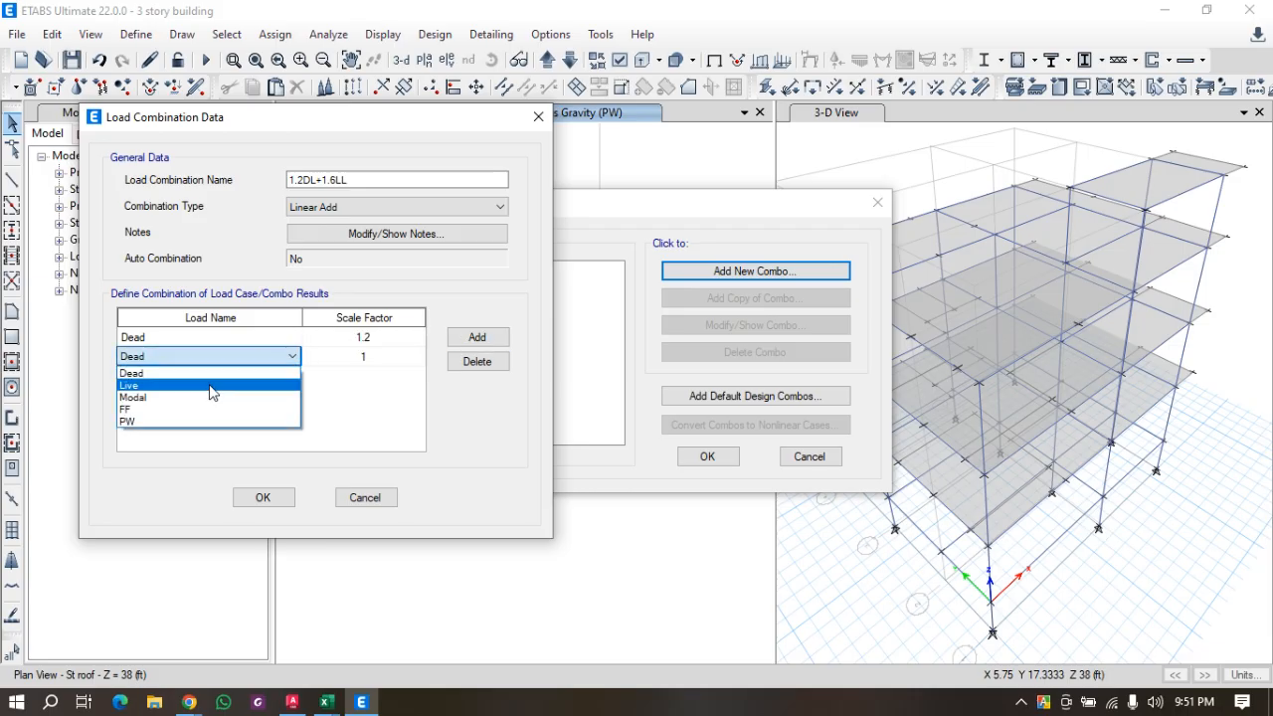
{"action": "left_click", "coordinate": [165, 410]}
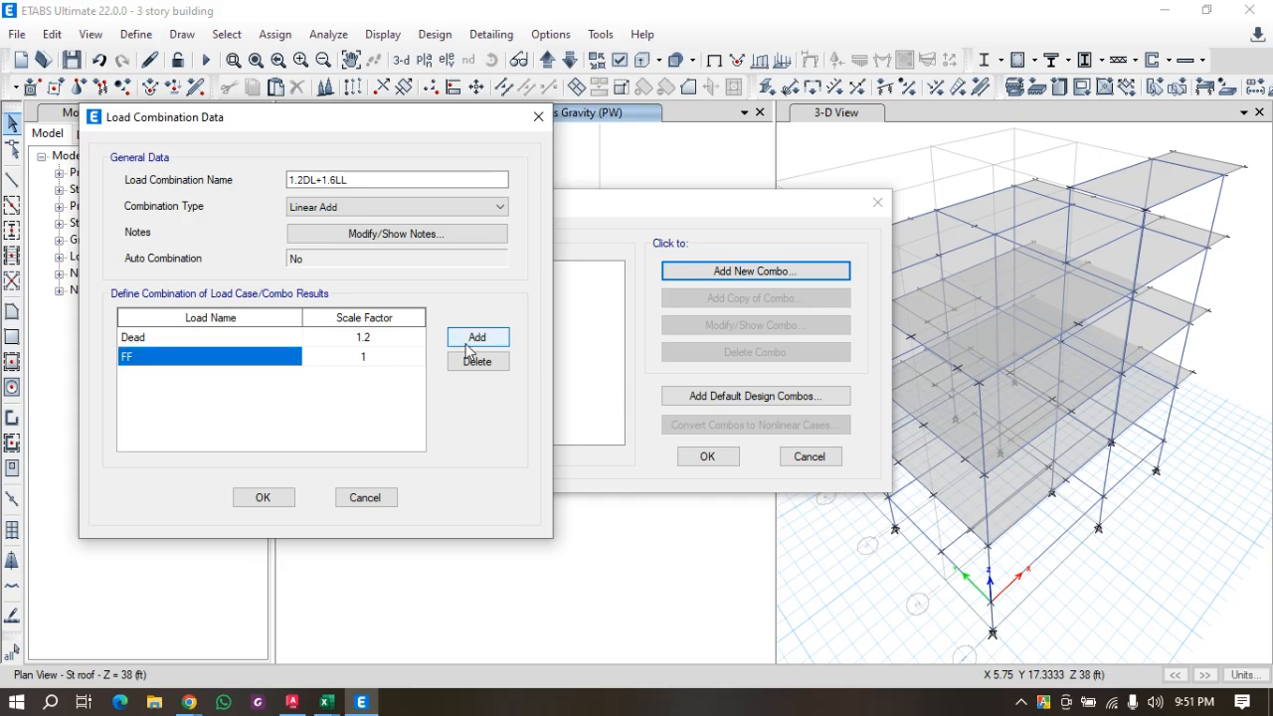
{"action": "left_click", "coordinate": [384, 367]}
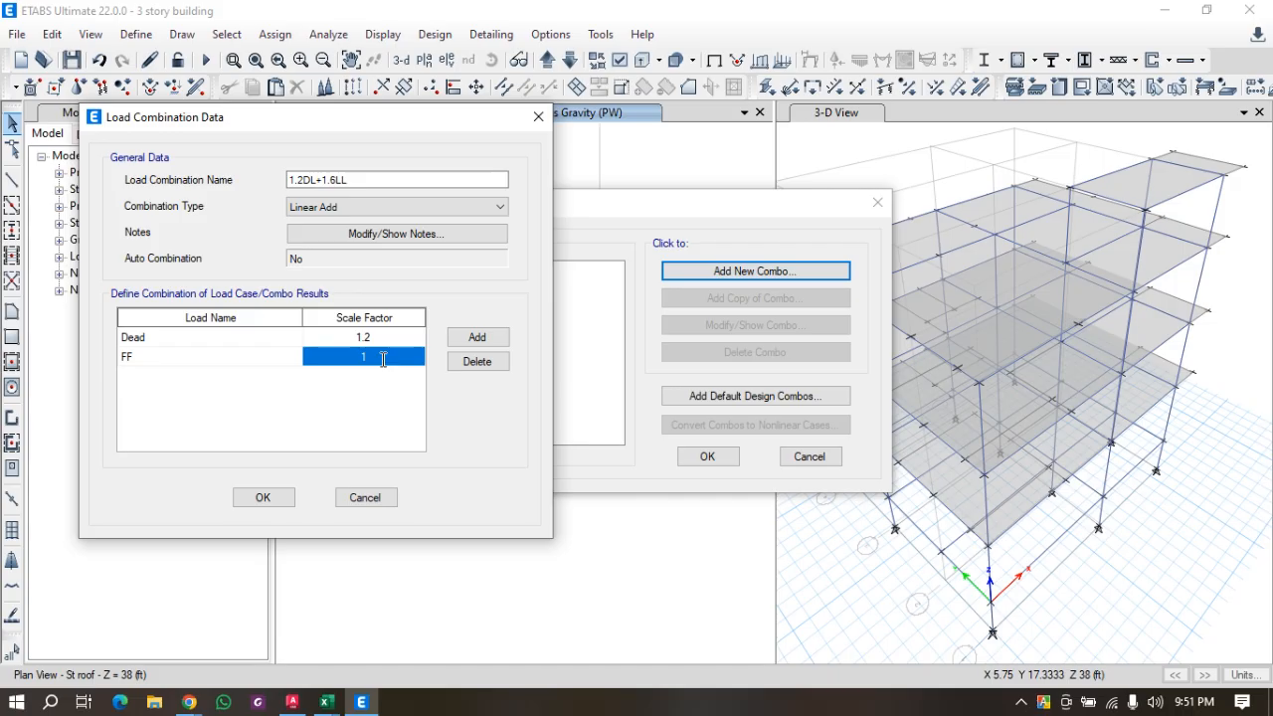
{"action": "type", "text": "12"}
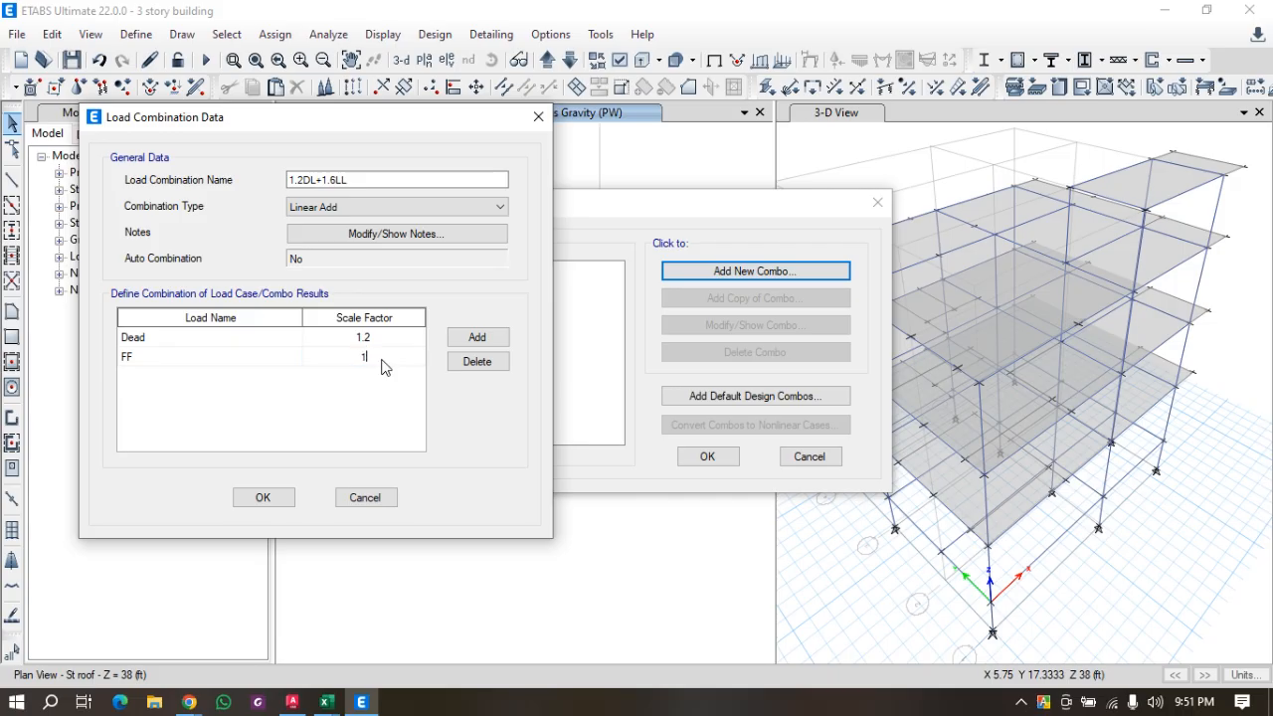
Add the PW load to the 1.2DL+1.6LL combination with a scale factor of 1.2.
{"action": "left_click", "coordinate": [488, 343]}
{"action": "left_click", "coordinate": [236, 374]}
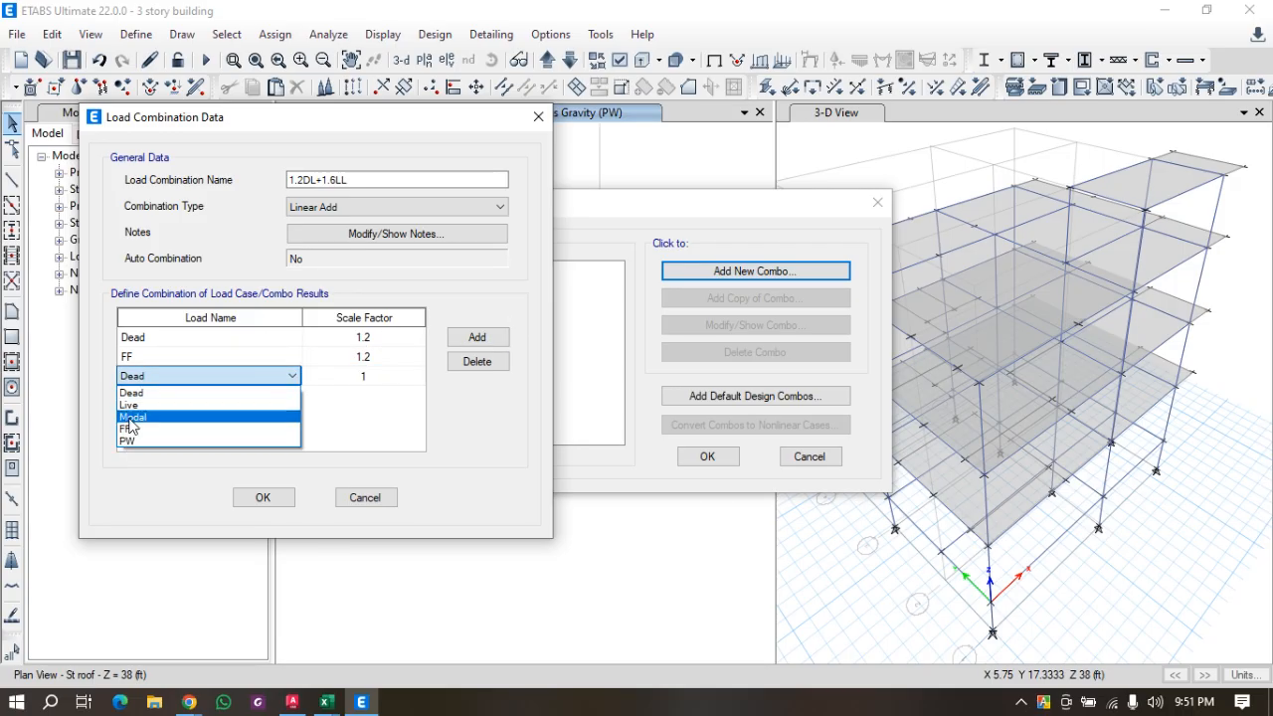
{"action": "left_click", "coordinate": [138, 441]}
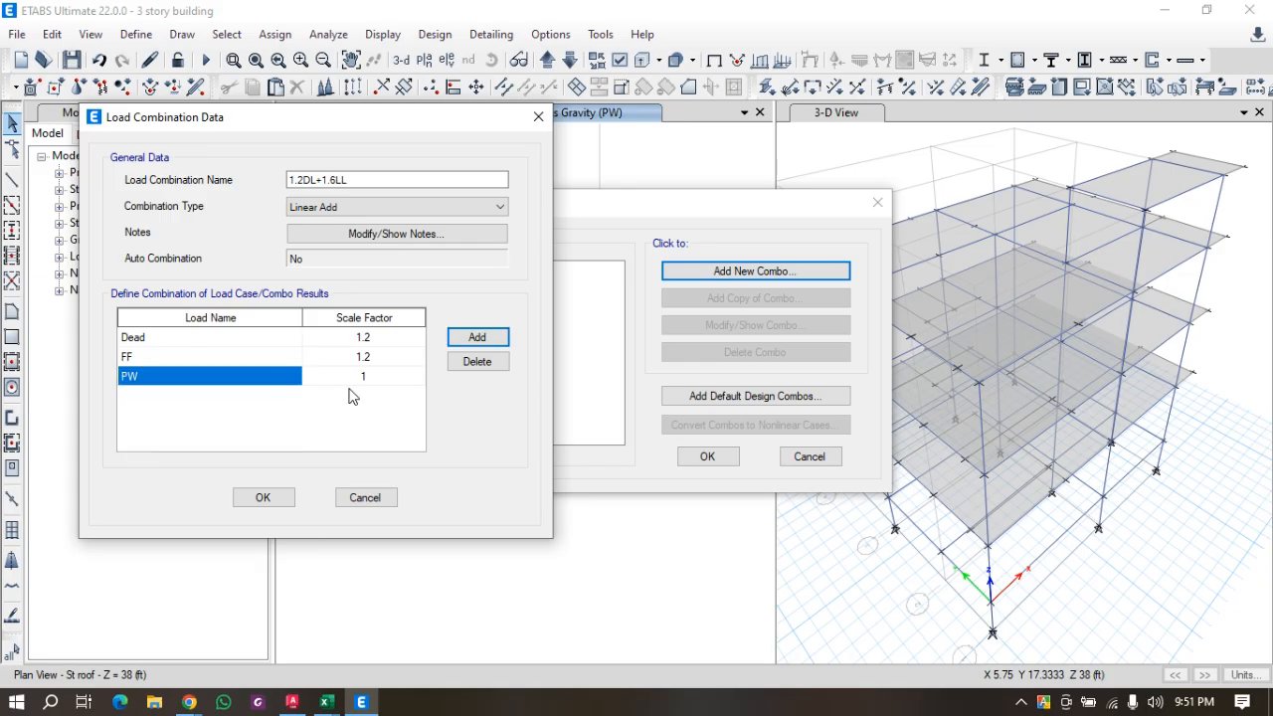
{"action": "left_click", "coordinate": [365, 383]}
{"action": "left_click", "coordinate": [365, 383]}
{"action": "type", "text": ".2"}
Add the Live load with a scale factor of 1.6 and save the 1.2DL+1.6LL combination.
{"action": "left_click", "coordinate": [474, 338]}
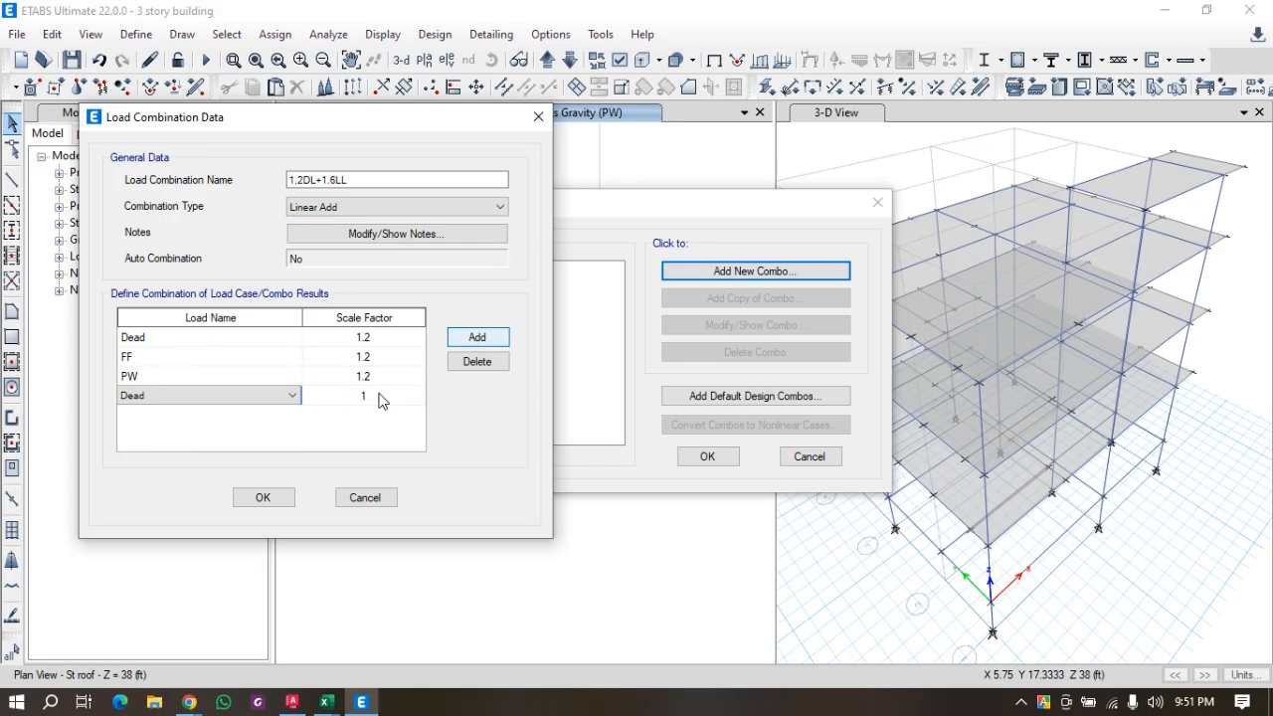
{"action": "left_click", "coordinate": [168, 394]}
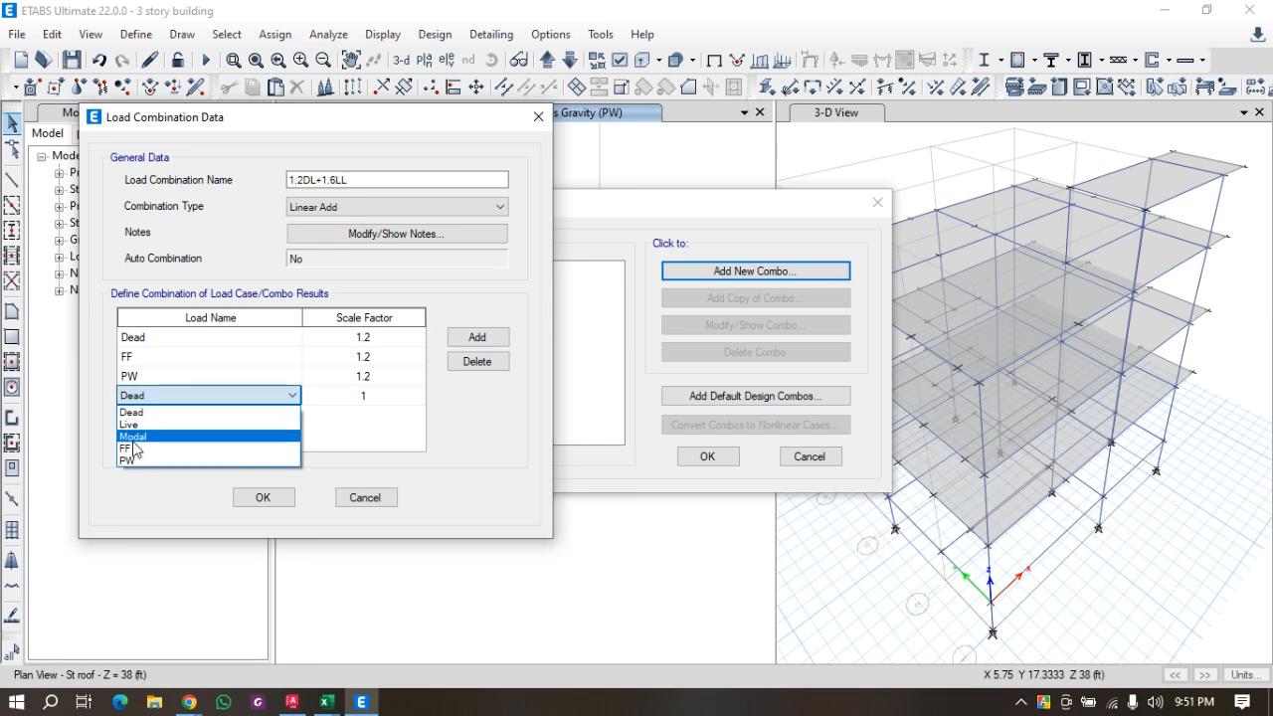
{"action": "left_click", "coordinate": [130, 423]}
{"action": "left_click", "coordinate": [346, 398]}
{"action": "type", "text": "1.6"}
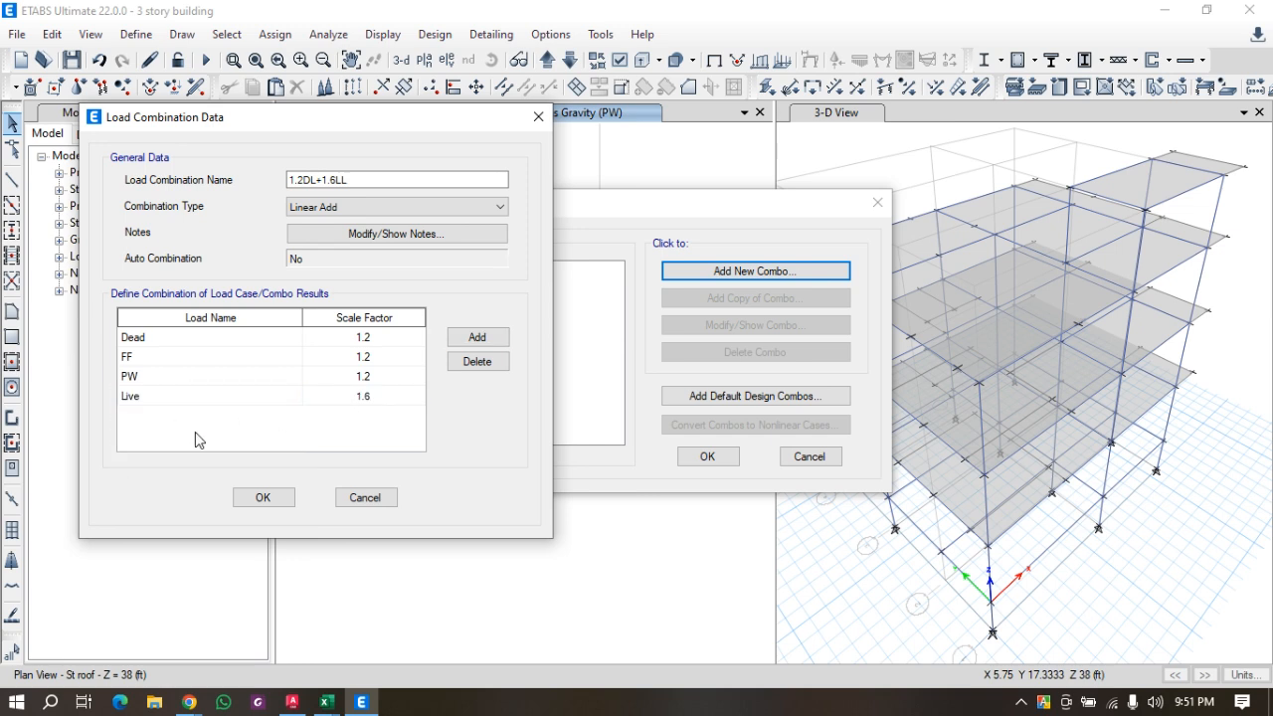
{"action": "left_click", "coordinate": [247, 505]}
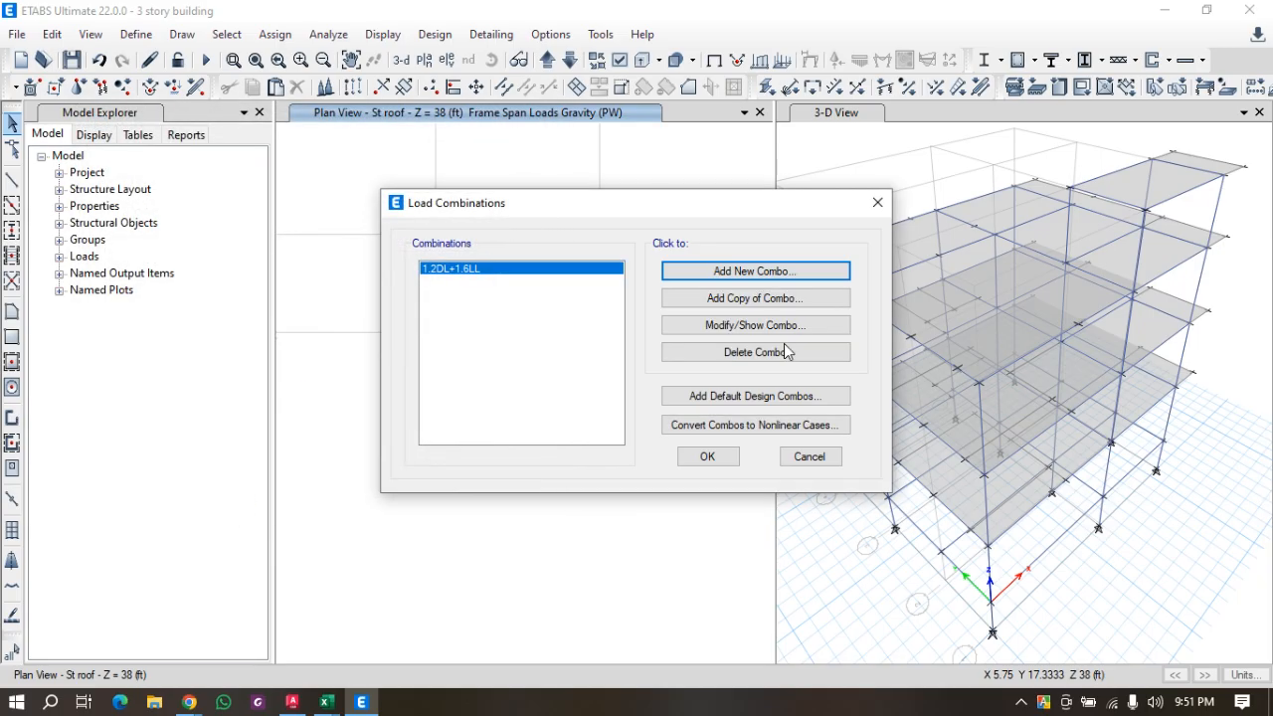
Add a copy of the 1.2DL+1.6LL combination and name the copy 1.4DL.
{"action": "left_click", "coordinate": [746, 298]}
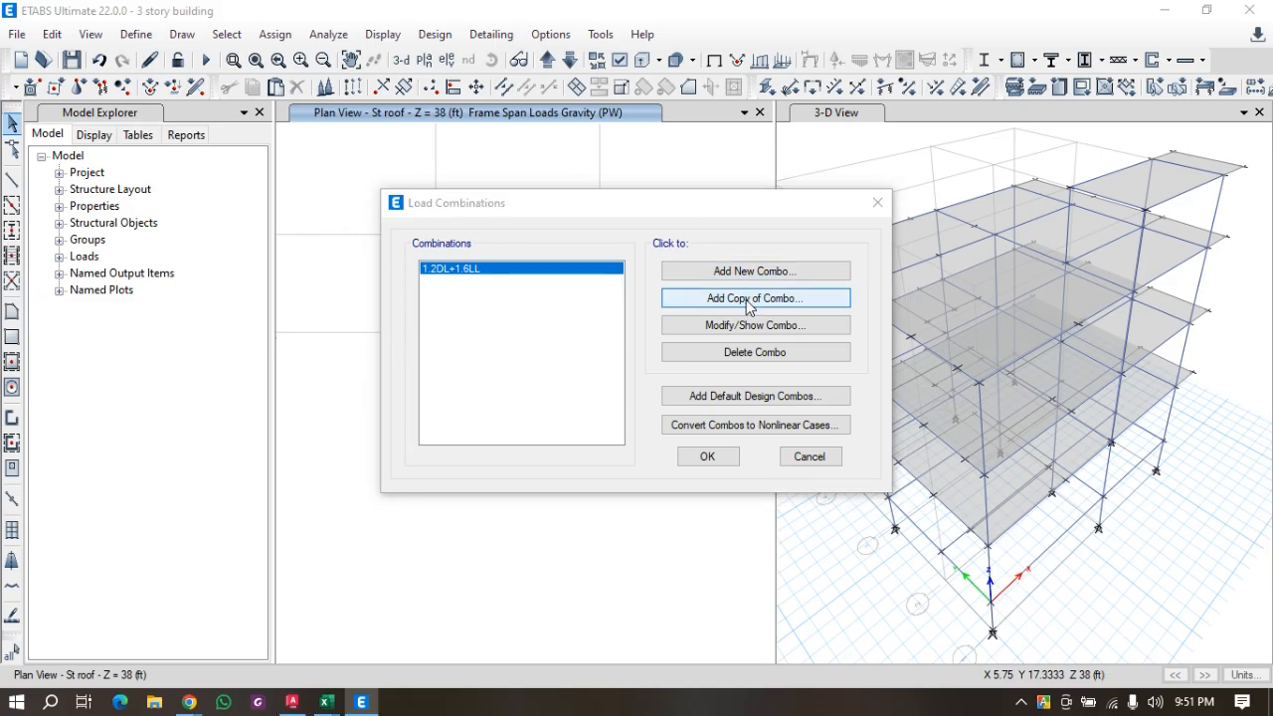
{"action": "left_click_drag", "start_coordinate": [675, 199], "coordinate": [637, 202]}
{"action": "key", "text": "BackSpace"}
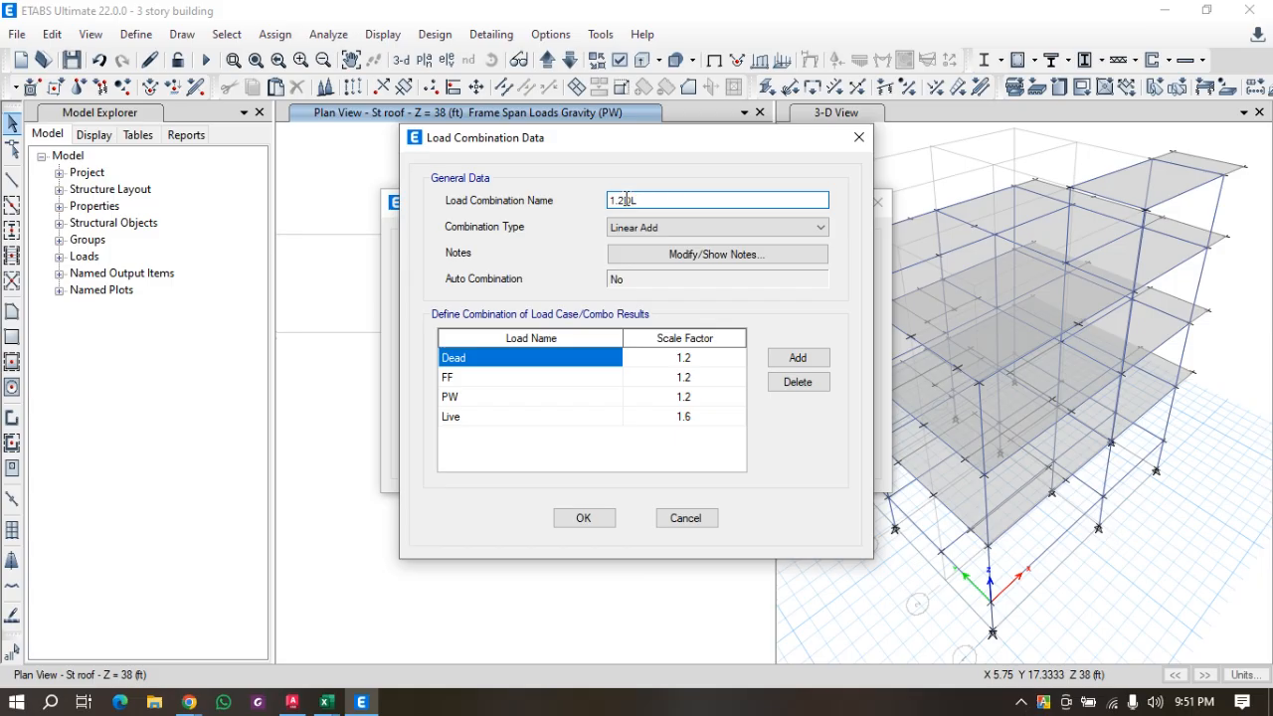
{"action": "left_click", "coordinate": [622, 200]}
{"action": "key", "text": "BackSpace"}
{"action": "type", "text": "4"}
Delete the Live load from the 1.4DL combination.
{"action": "left_click", "coordinate": [681, 420]}
{"action": "left_click", "coordinate": [531, 416]}
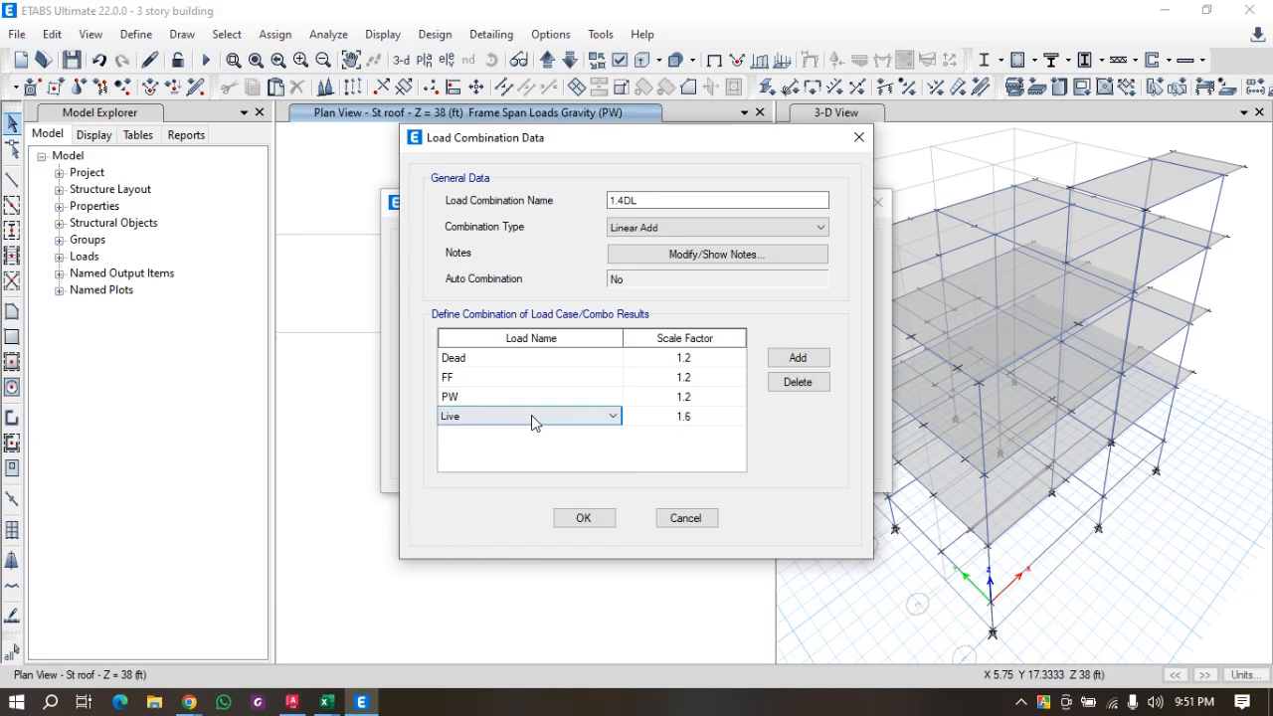
{"action": "left_click", "coordinate": [785, 388]}
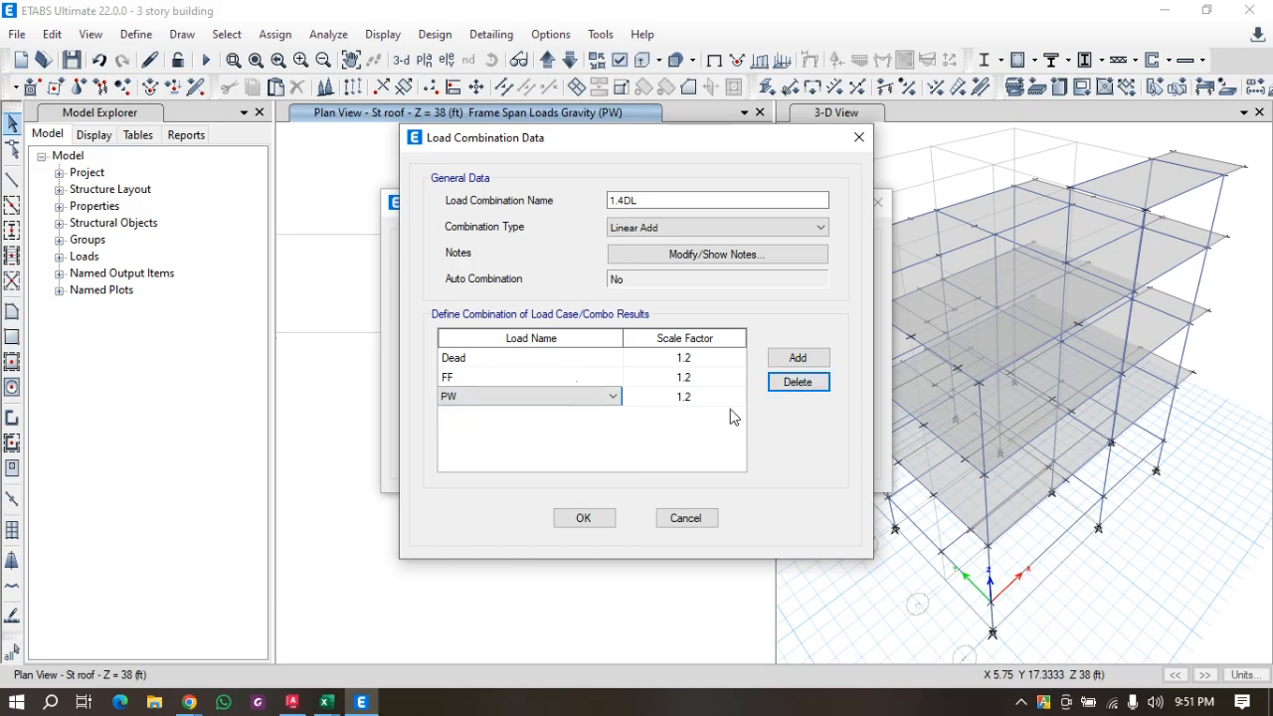
Set the scale factors of Dead, FF and PW to 1.4 and save the 1.4DL combination.
{"action": "left_click", "coordinate": [709, 360]}
{"action": "type", "text": "1.4"}
{"action": "left_click", "coordinate": [693, 378]}
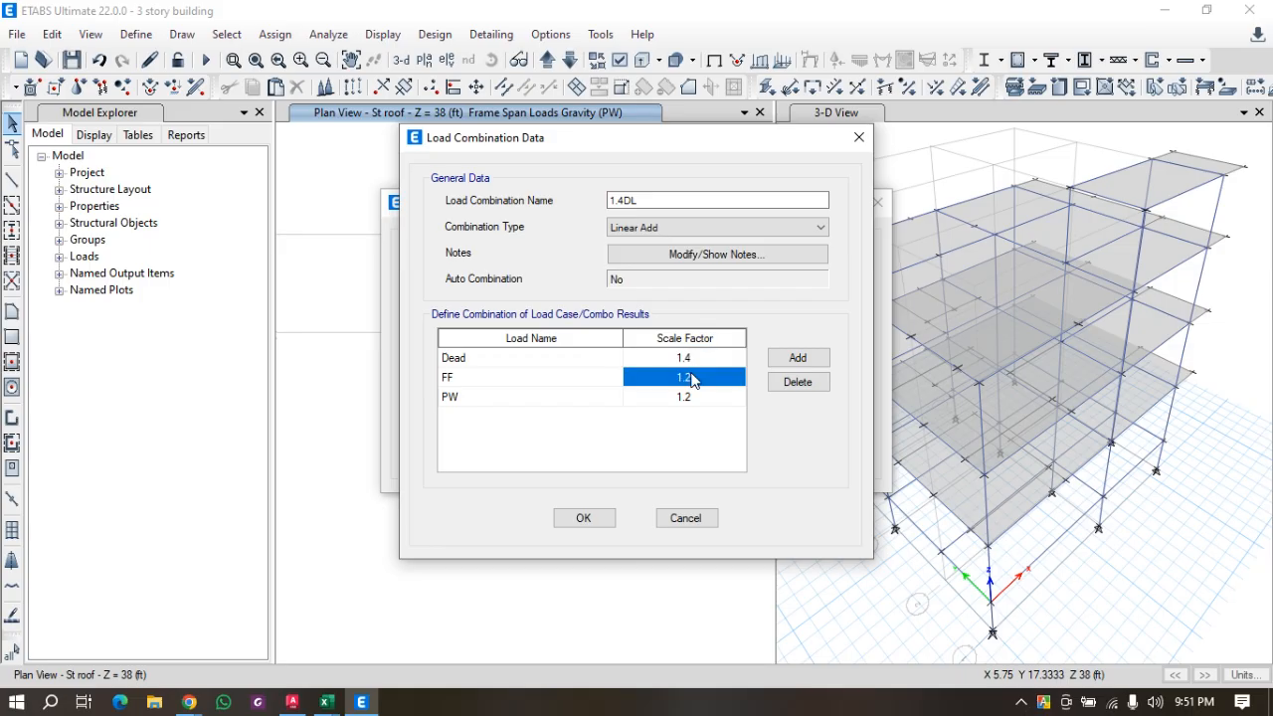
{"action": "type", "text": "1.4"}
{"action": "left_click", "coordinate": [703, 398]}
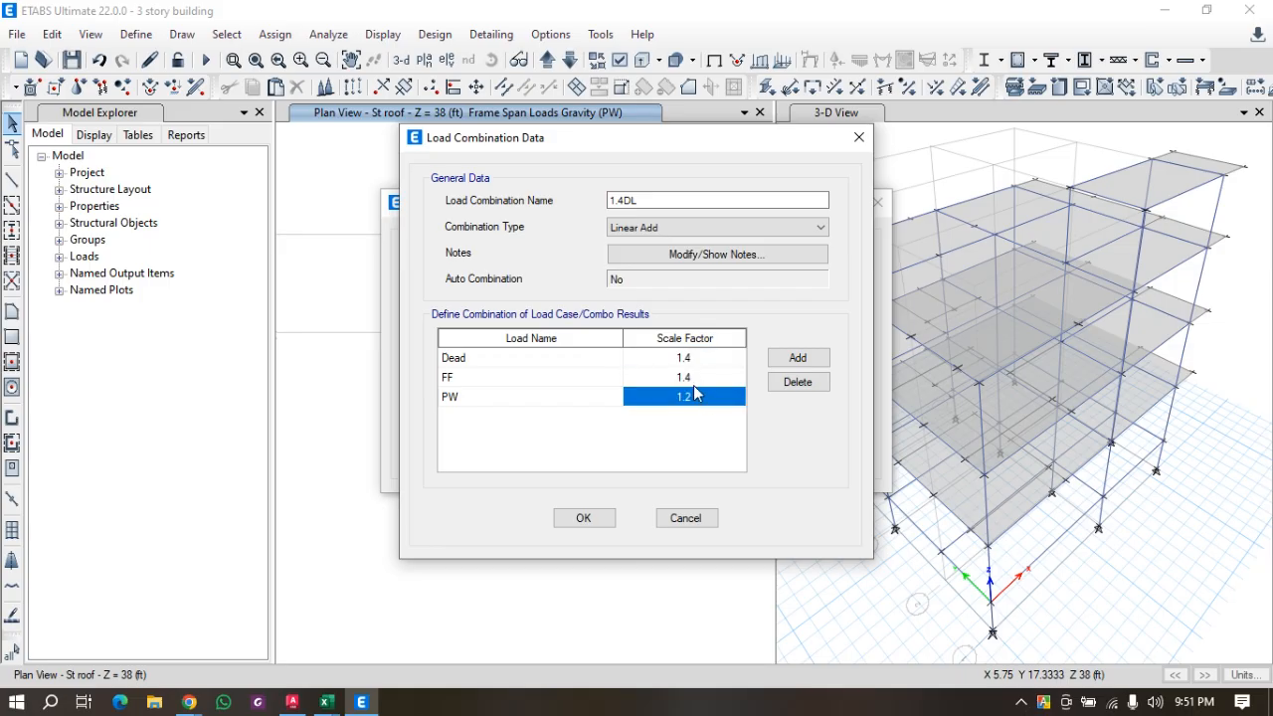
{"action": "type", "text": "1.4"}
{"action": "left_click", "coordinate": [604, 518]}
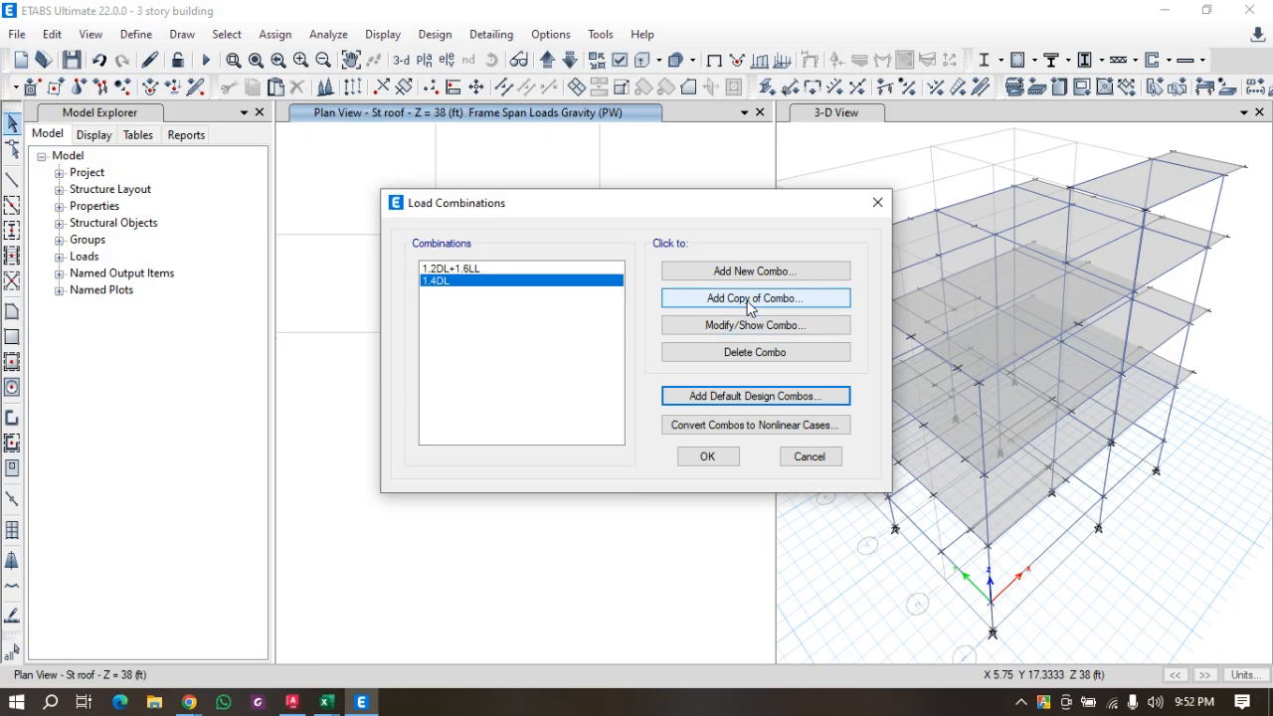
Modify the 1.2DL+1.6LL combination so that Dead, FF, PW and Live each have a scale factor of 1.
{"action": "left_click", "coordinate": [570, 269]}
{"action": "left_click", "coordinate": [741, 325]}
{"action": "left_click", "coordinate": [691, 361]}
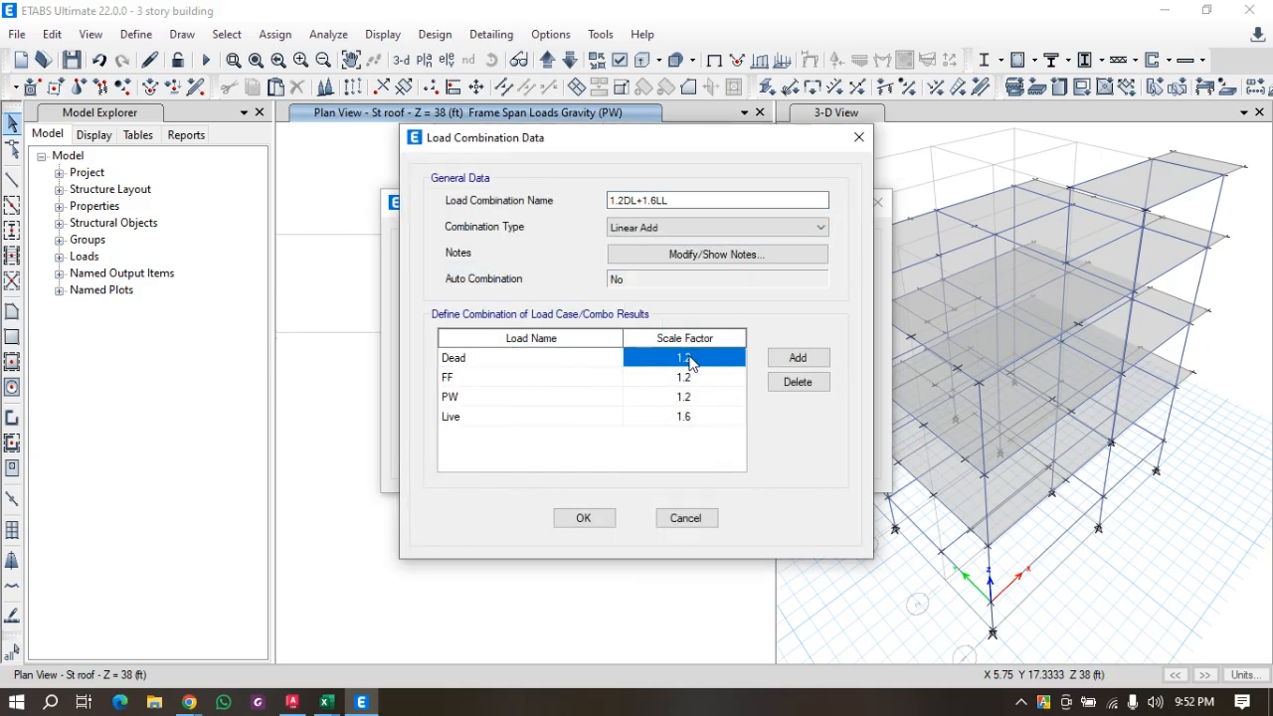
{"action": "type", "text": "1"}
{"action": "left_click", "coordinate": [707, 376]}
{"action": "type", "text": "1"}
{"action": "left_click", "coordinate": [697, 395]}
{"action": "type", "text": "1"}
{"action": "left_click", "coordinate": [702, 418]}
{"action": "type", "text": "1"}
Rename the edited combination Service Load Combo and save the load combinations.
{"action": "left_click_drag", "start_coordinate": [712, 207], "coordinate": [553, 209]}
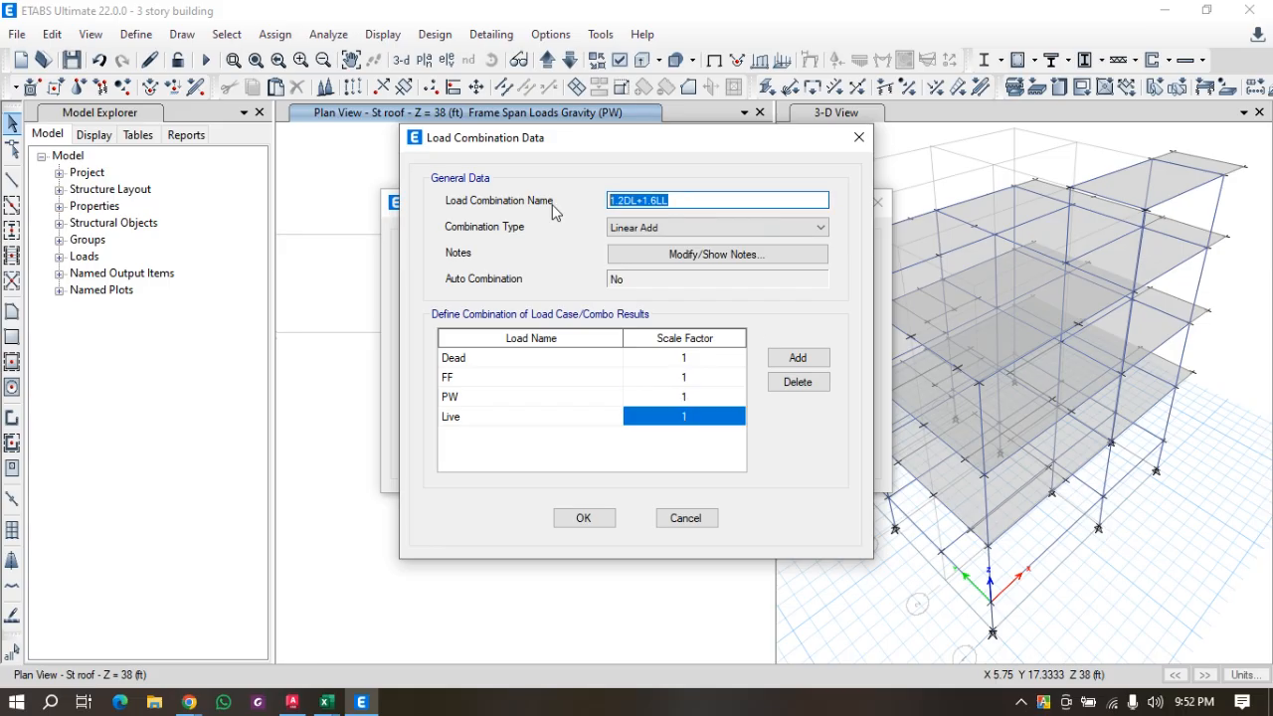
{"action": "type", "text": "Service Load Combo"}
{"action": "left_click", "coordinate": [583, 519]}
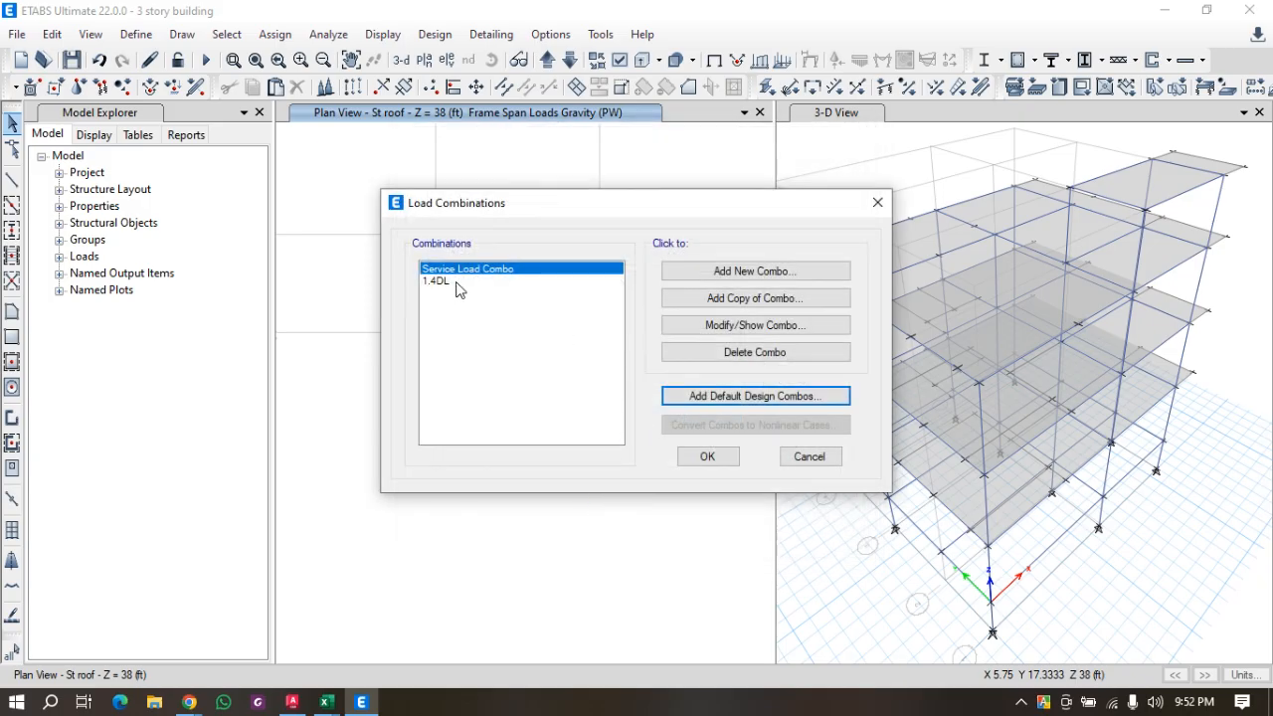
{"action": "left_click", "coordinate": [457, 283]}
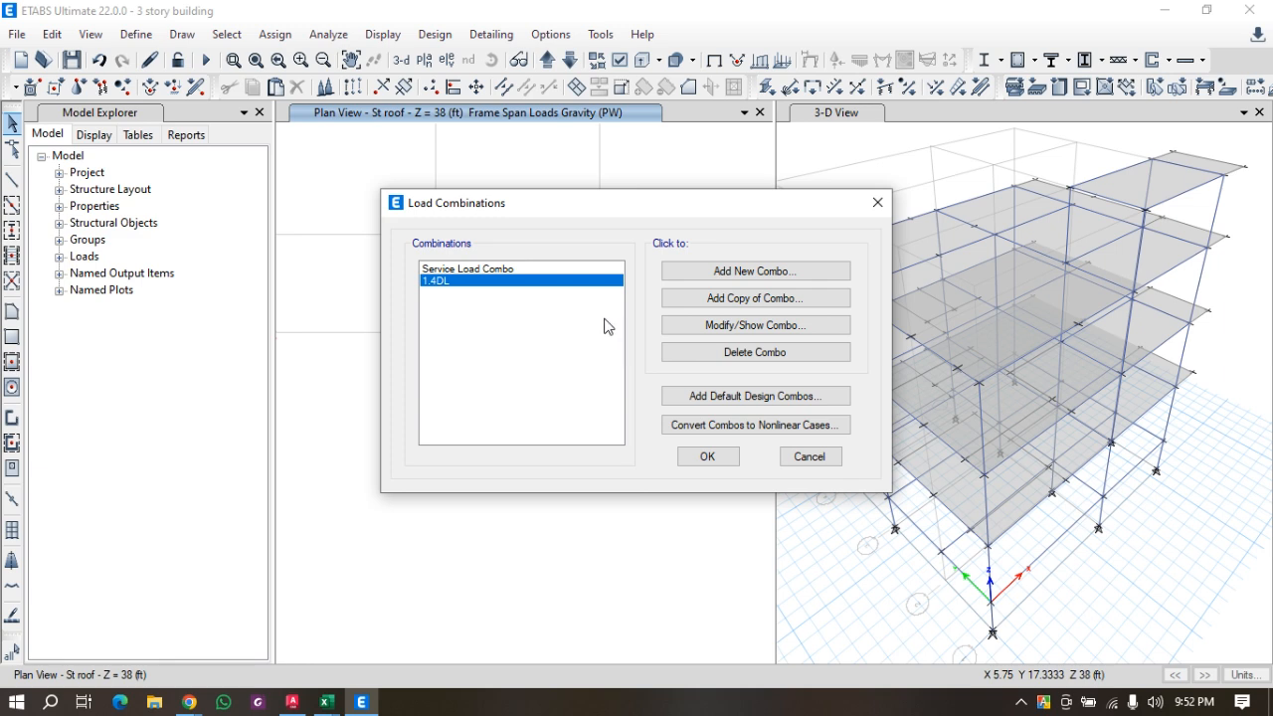
{"action": "left_click", "coordinate": [707, 459]}
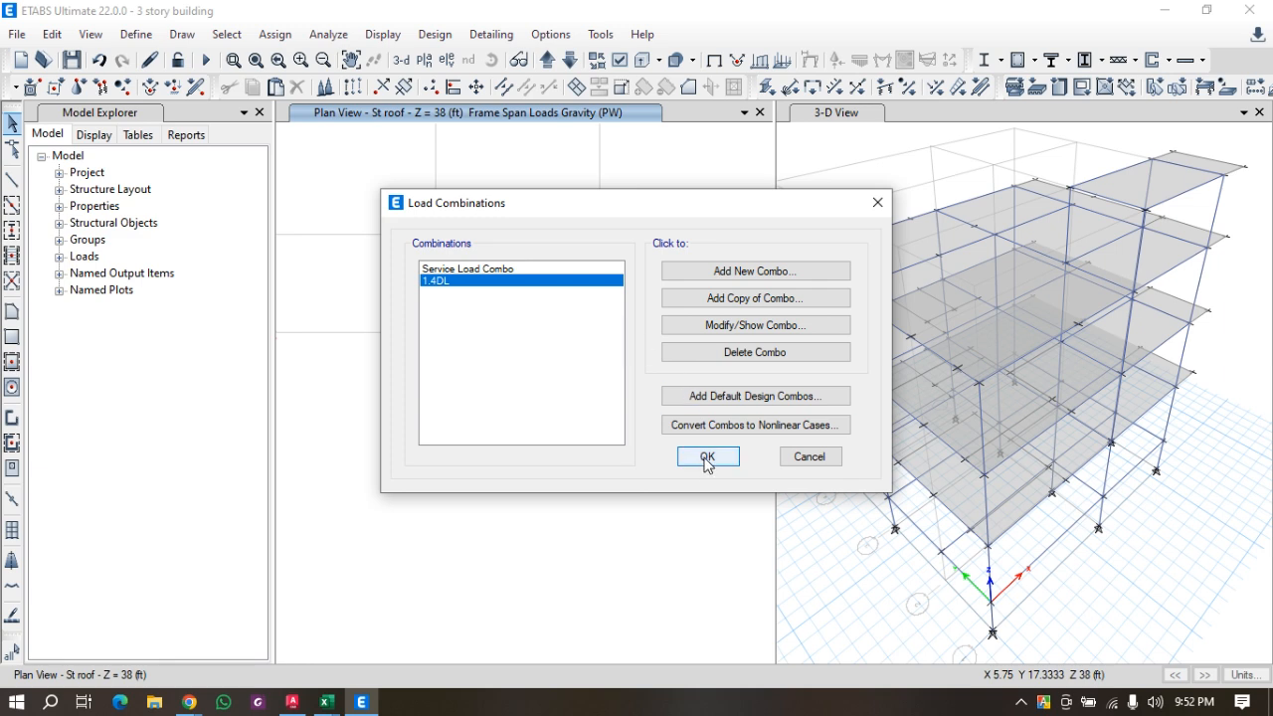
{"action": "left_click", "coordinate": [707, 458]}
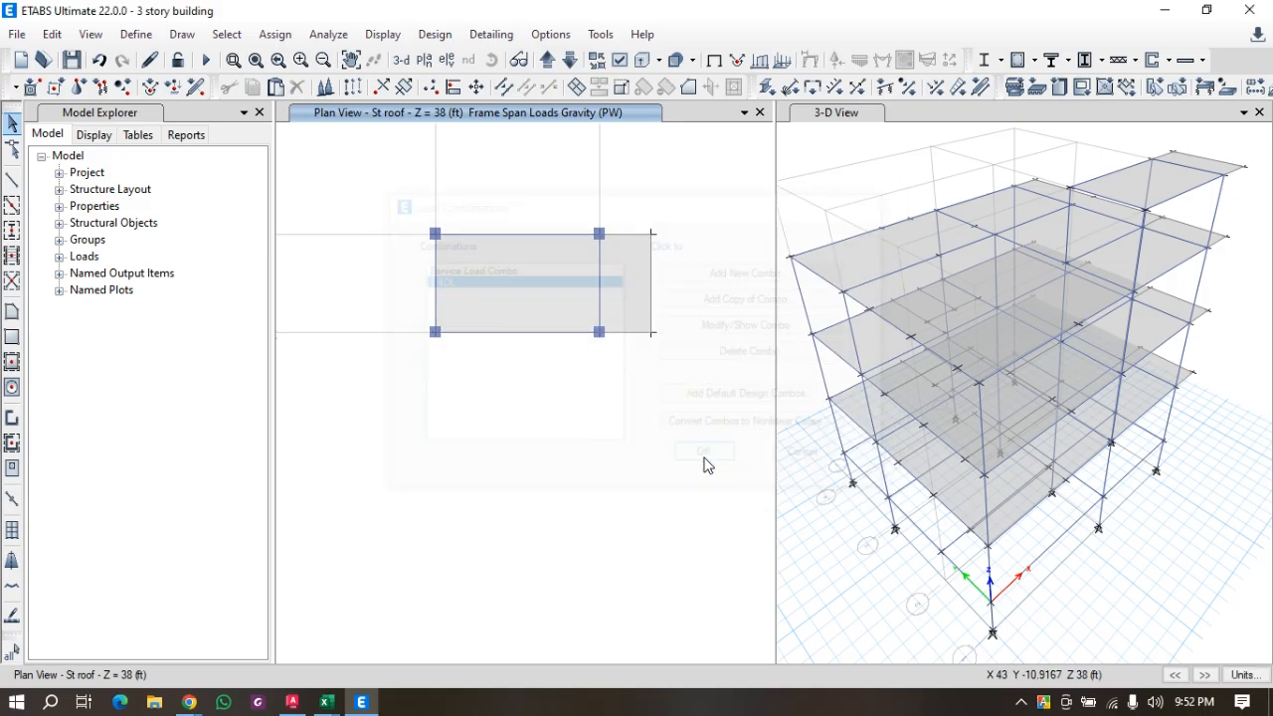
Reopen the load combinations, add a copy of Service Load Combo and name it 1.2DL+1.6LL.
{"action": "left_click", "coordinate": [140, 35]}
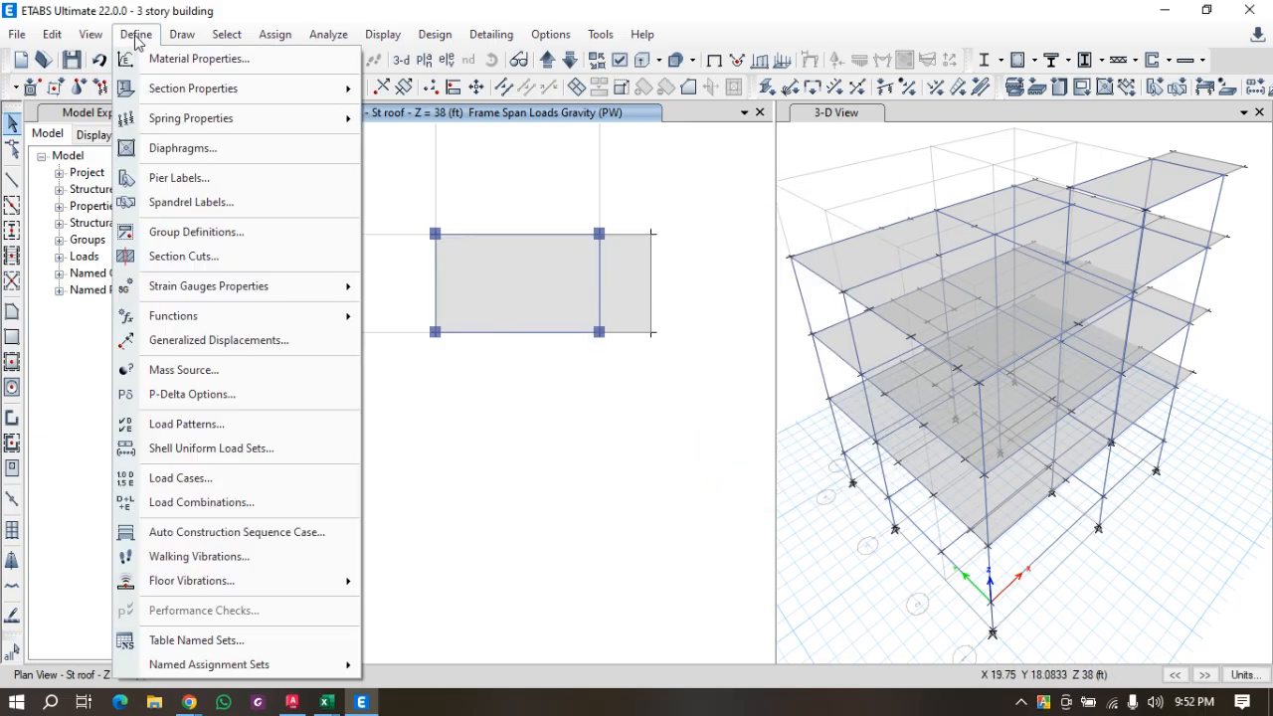
{"action": "left_click", "coordinate": [216, 508]}
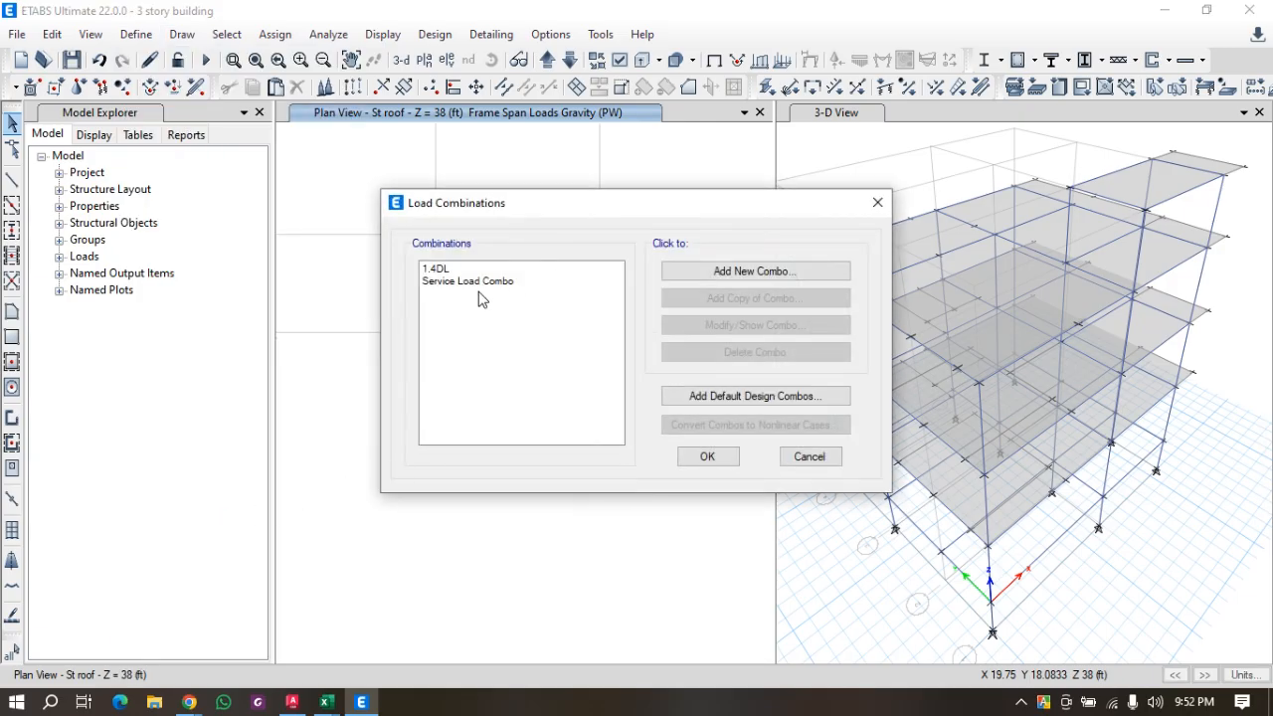
{"action": "left_click", "coordinate": [477, 285]}
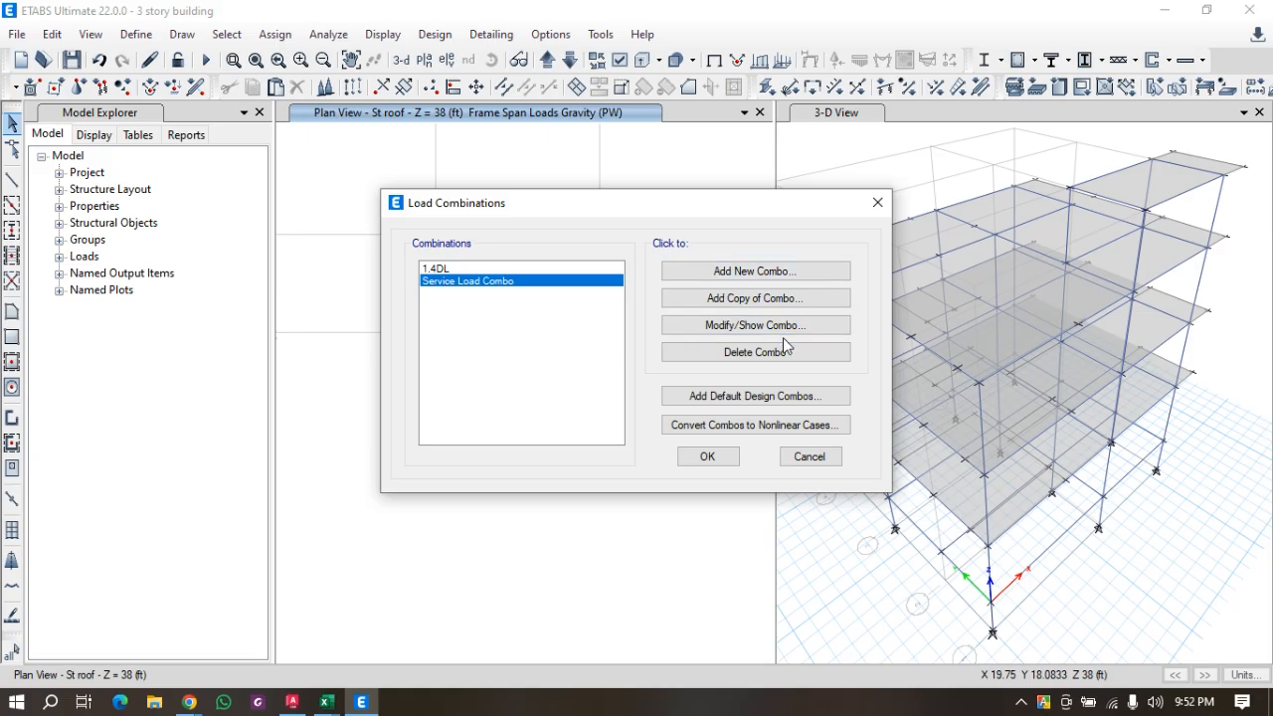
{"action": "left_click", "coordinate": [761, 300]}
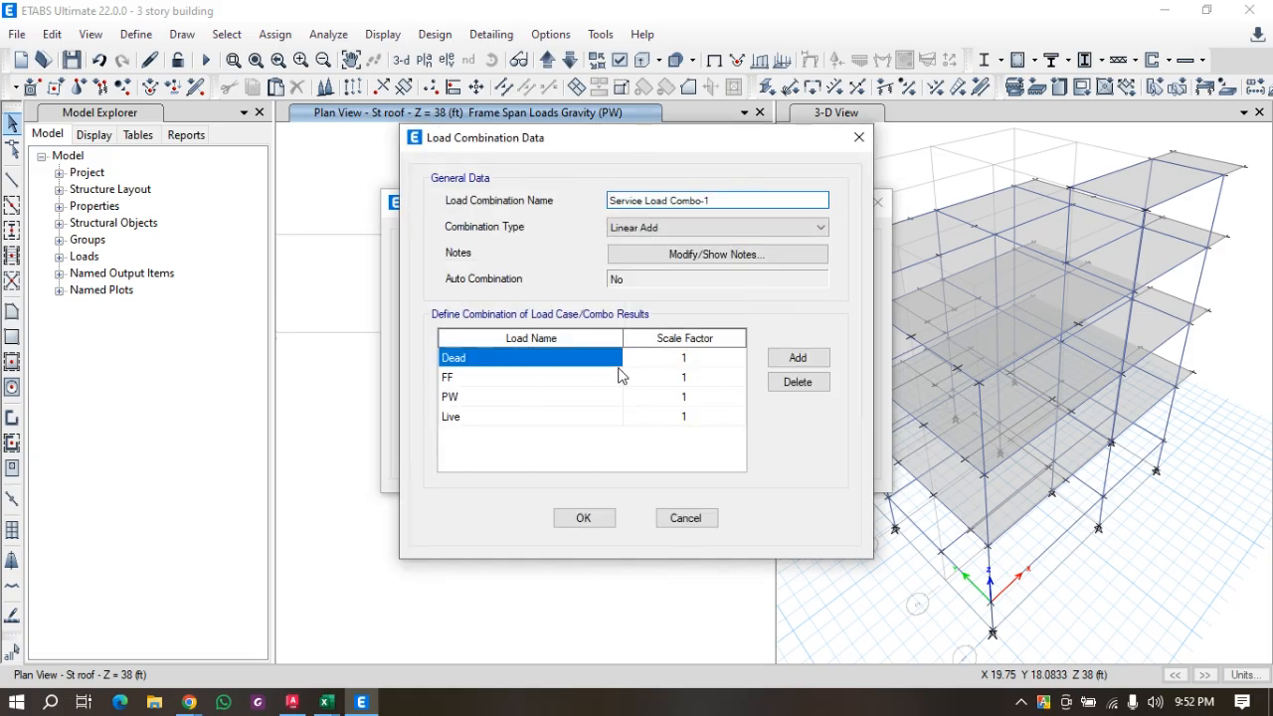
{"action": "left_click_drag", "start_coordinate": [736, 200], "coordinate": [496, 207]}
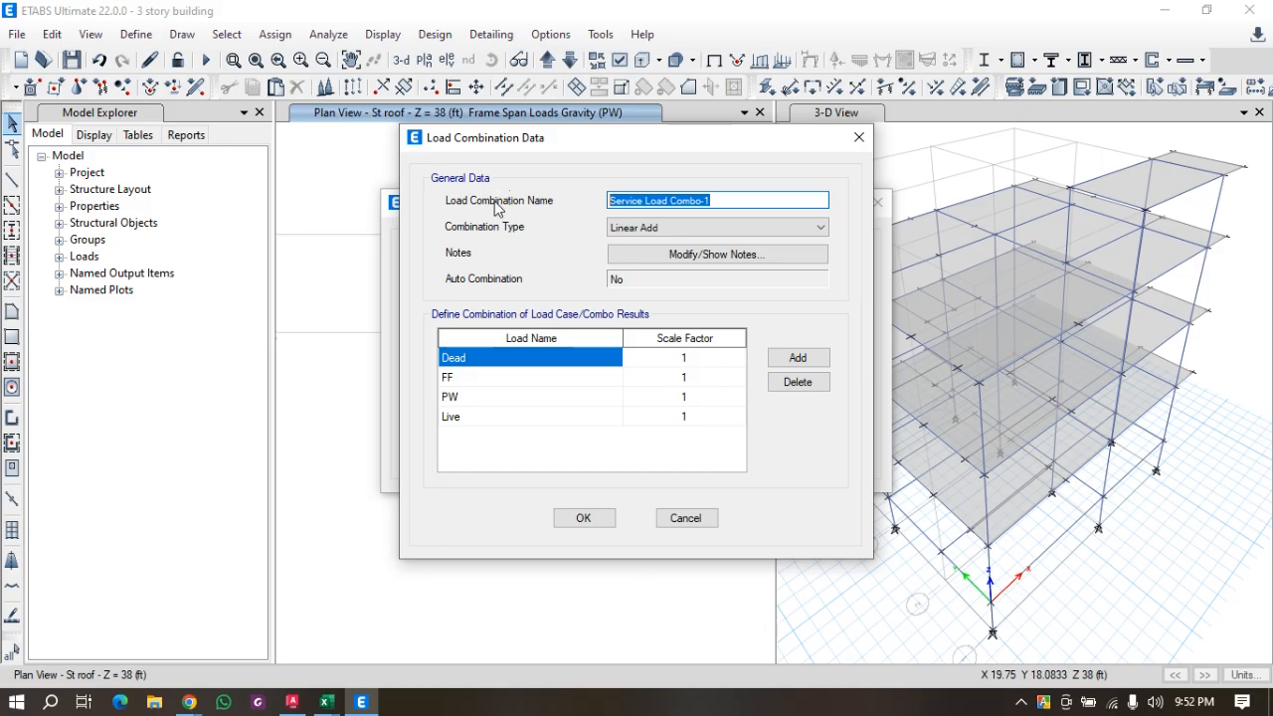
{"action": "type", "text": "1."}
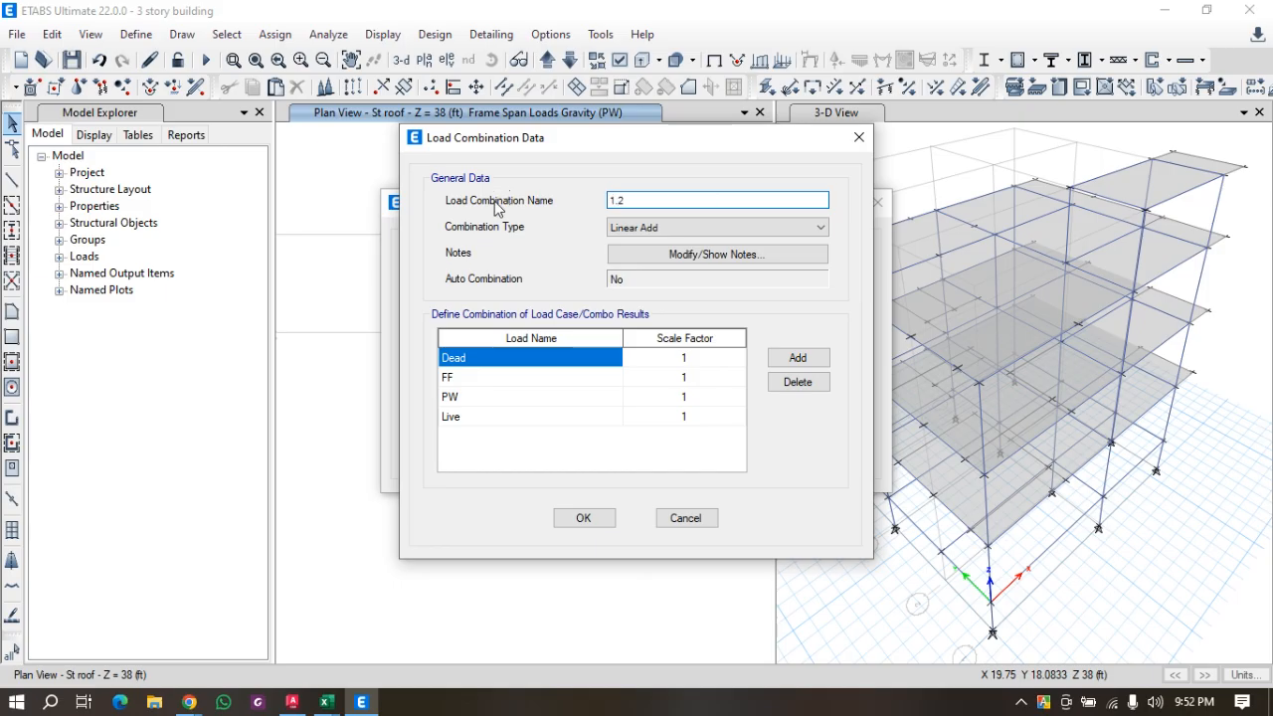
{"action": "type", "text": "2DL+1.6LL"}
Set the scale factors of Dead, FF and PW to 1.2 and Live to 1.6, and save the 1.2DL+1.6LL combination.
{"action": "left_click", "coordinate": [698, 365]}
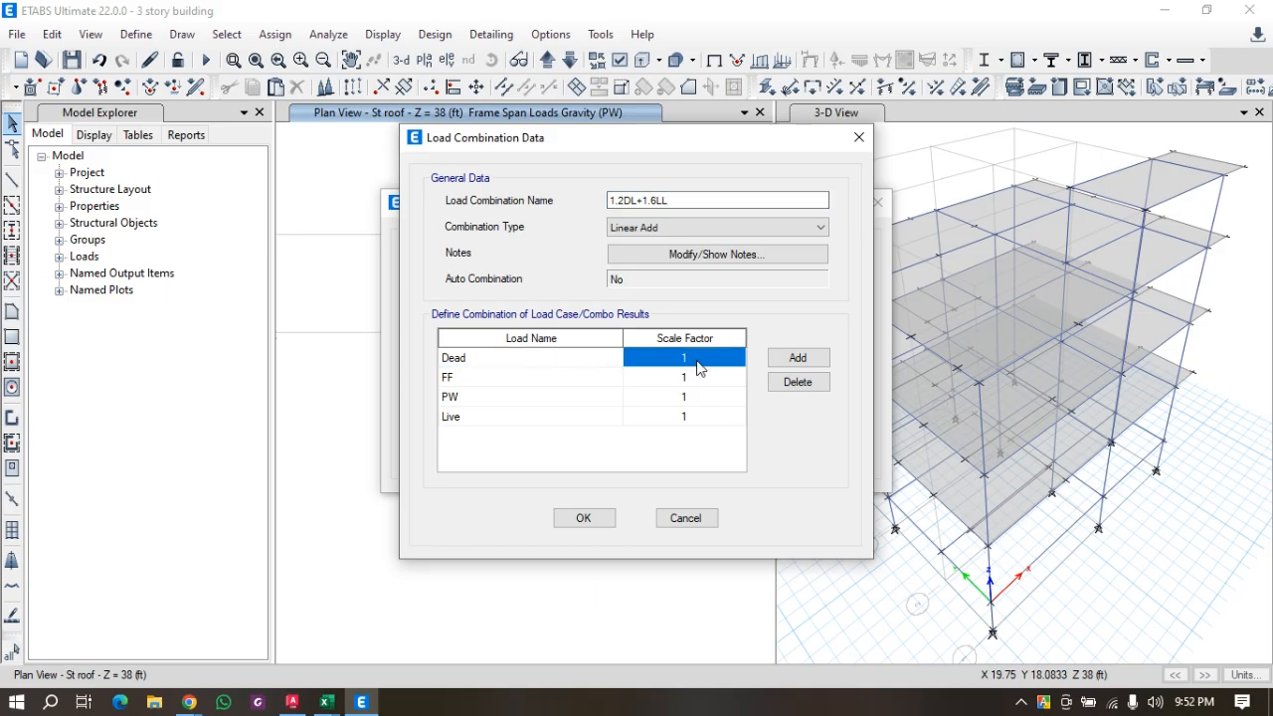
{"action": "type", "text": "1.2"}
{"action": "left_click", "coordinate": [682, 375]}
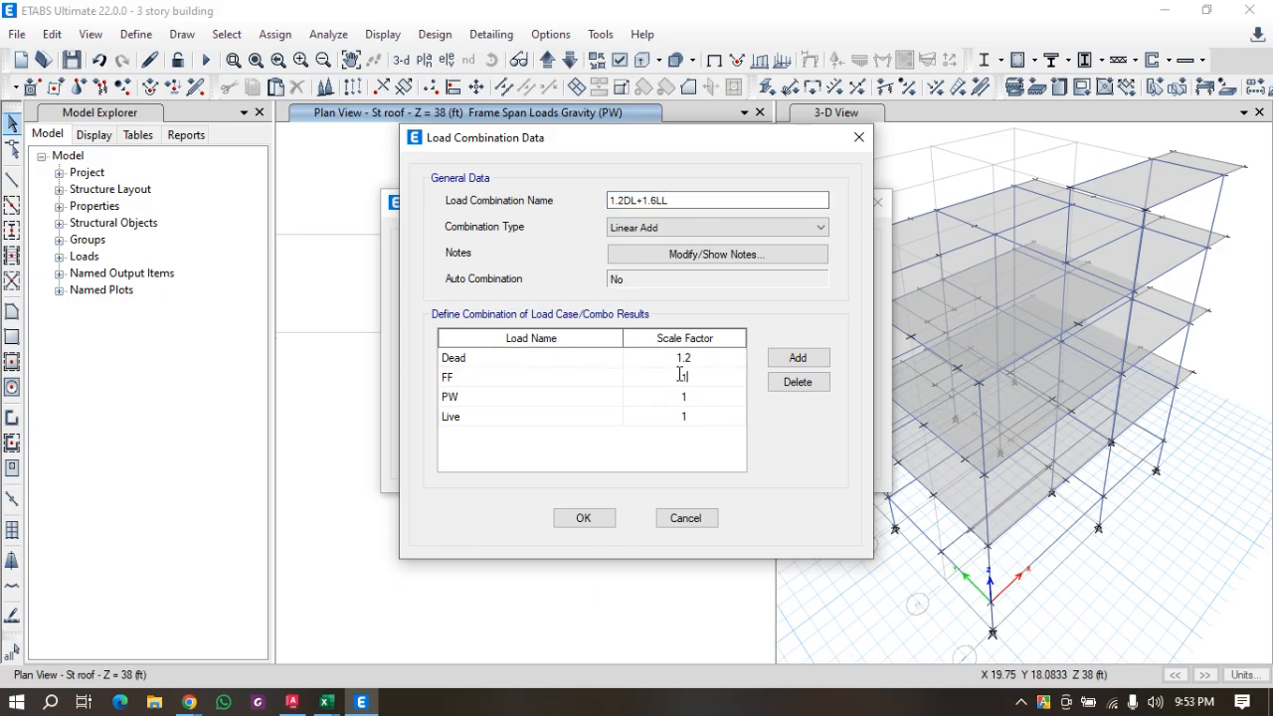
{"action": "type", "text": ".2"}
{"action": "left_click", "coordinate": [691, 401]}
{"action": "type", "text": "1.2"}
{"action": "left_click", "coordinate": [690, 416]}
{"action": "type", "text": "1.2"}
{"action": "key", "text": "BackSpace"}
{"action": "type", "text": "6"}
{"action": "left_click", "coordinate": [585, 518]}
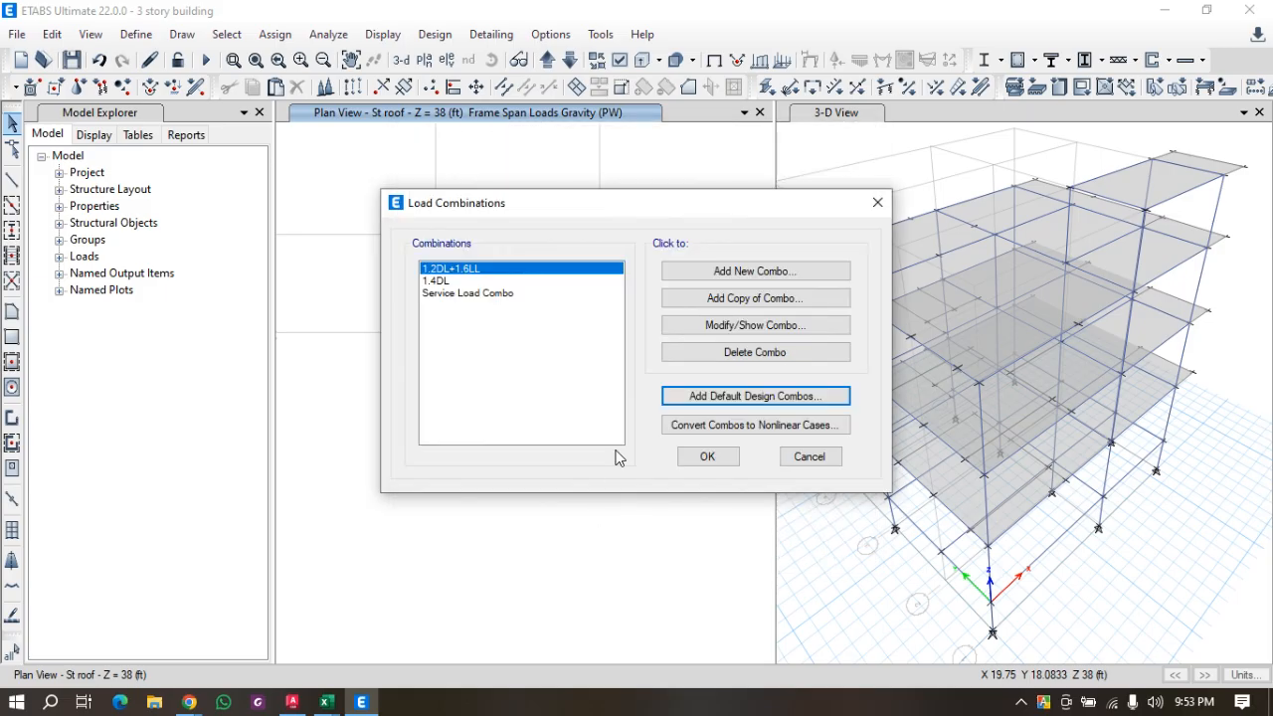
Add a copy of the 1.4DL load combination and name it TDL.
{"action": "left_click", "coordinate": [460, 293]}
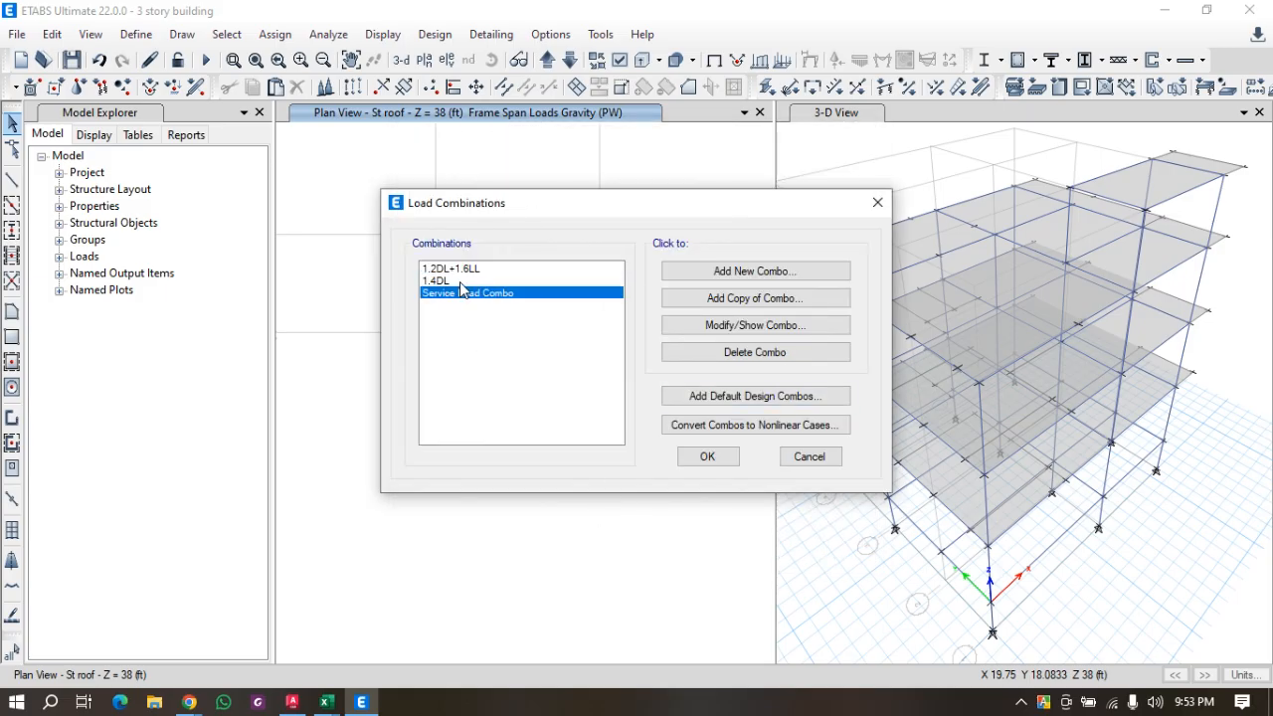
{"action": "left_click", "coordinate": [462, 281]}
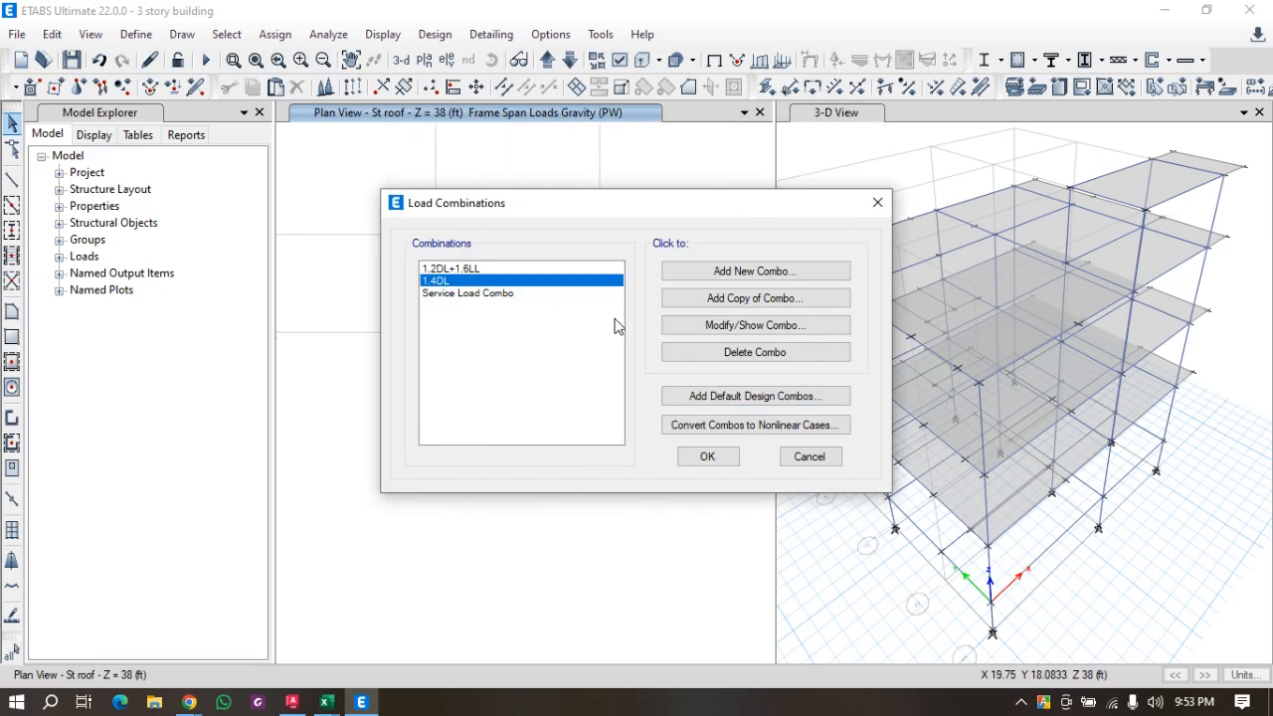
{"action": "left_click", "coordinate": [730, 298]}
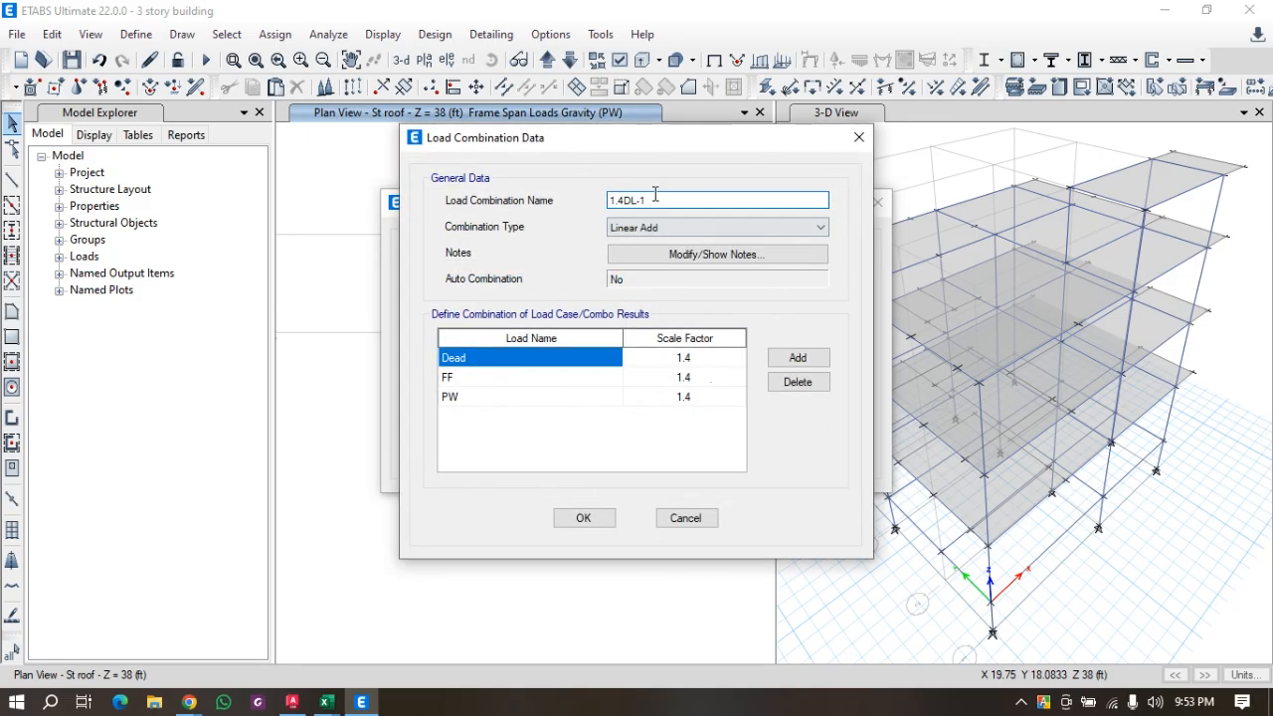
{"action": "left_click_drag", "start_coordinate": [658, 199], "coordinate": [578, 194]}
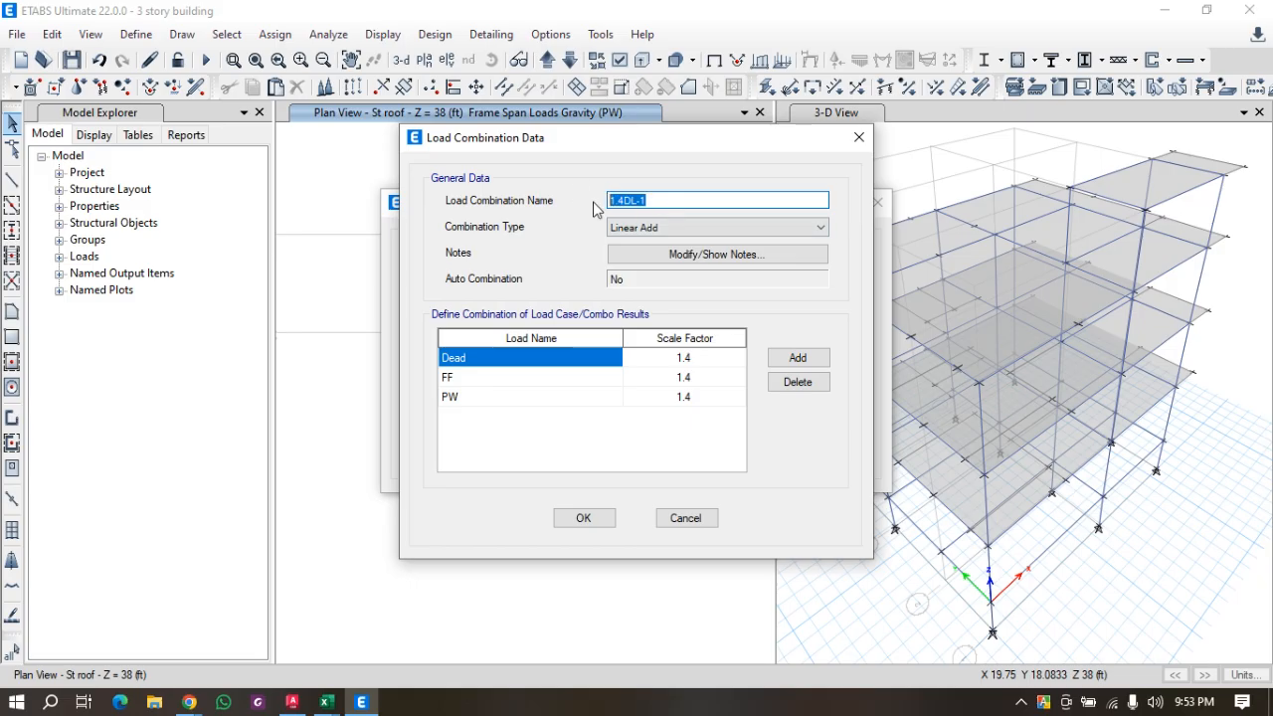
{"action": "type", "text": "TDL"}
Set the TDL scale factors of Dead, FF and PW to 1 and save the load combinations.
{"action": "left_click", "coordinate": [670, 364]}
{"action": "type", "text": "1"}
{"action": "left_click", "coordinate": [660, 379]}
{"action": "type", "text": "1"}
{"action": "left_click", "coordinate": [669, 396]}
{"action": "type", "text": "1"}
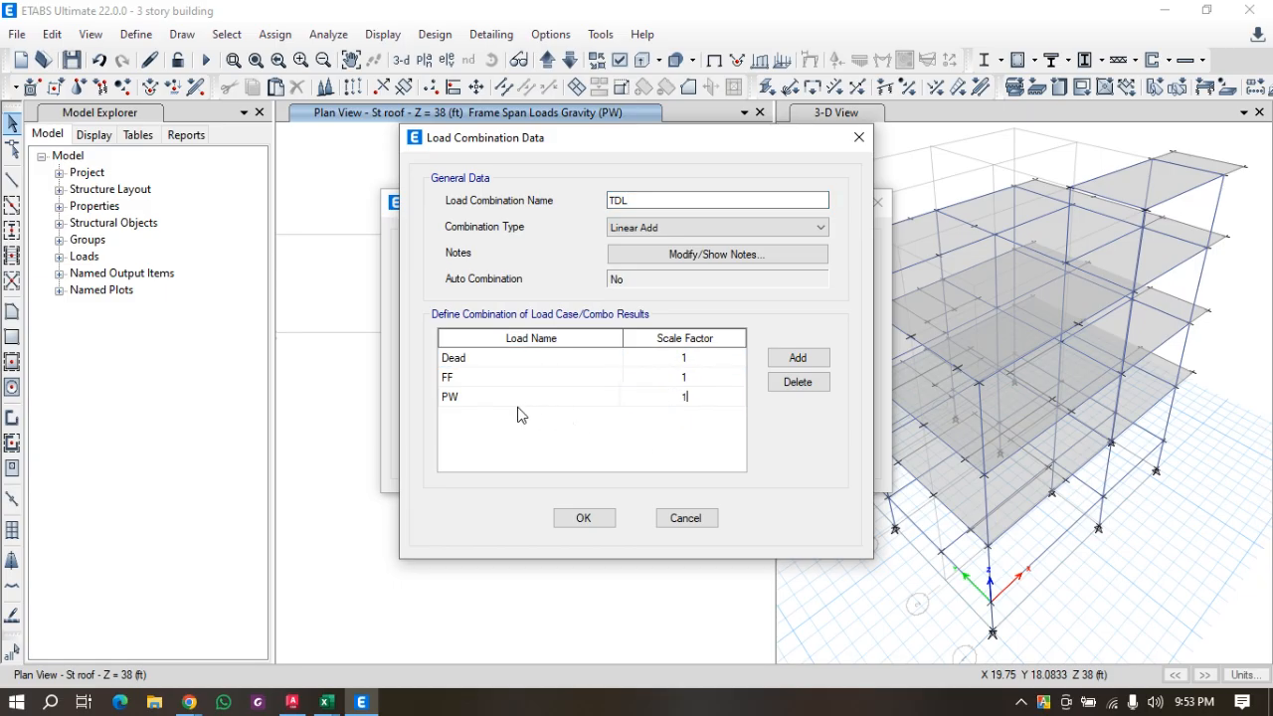
{"action": "left_click", "coordinate": [584, 518]}
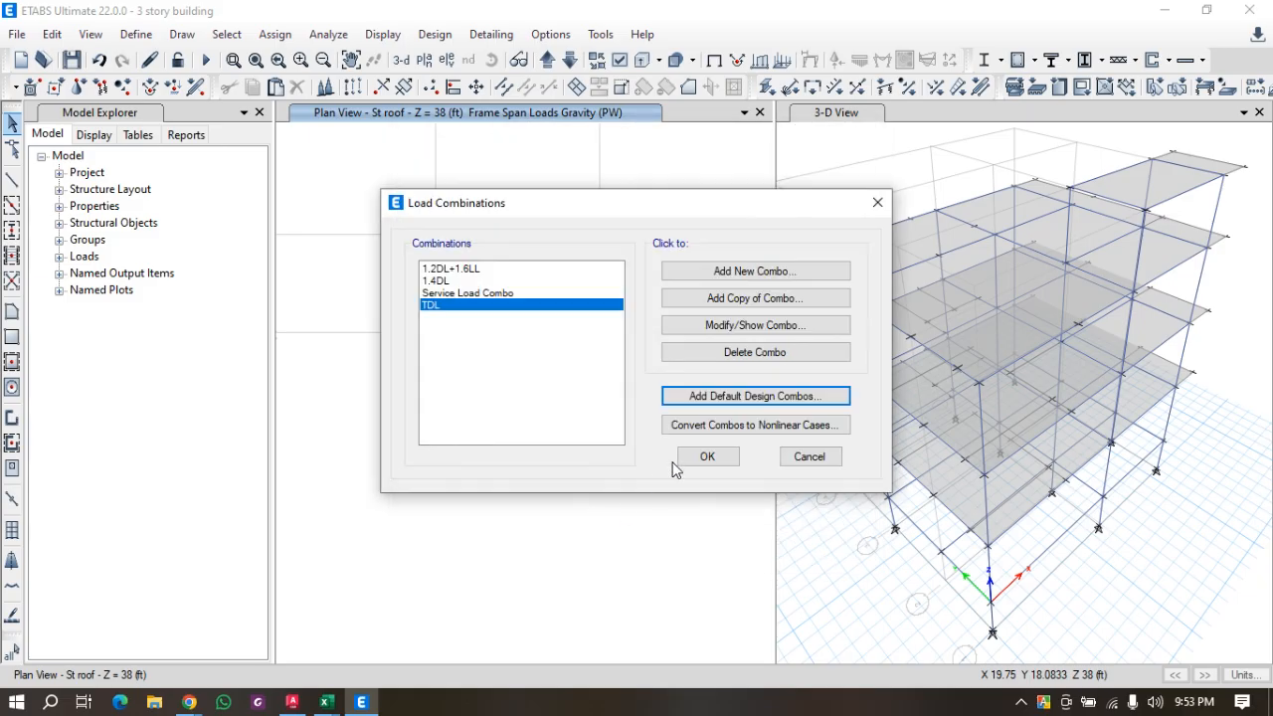
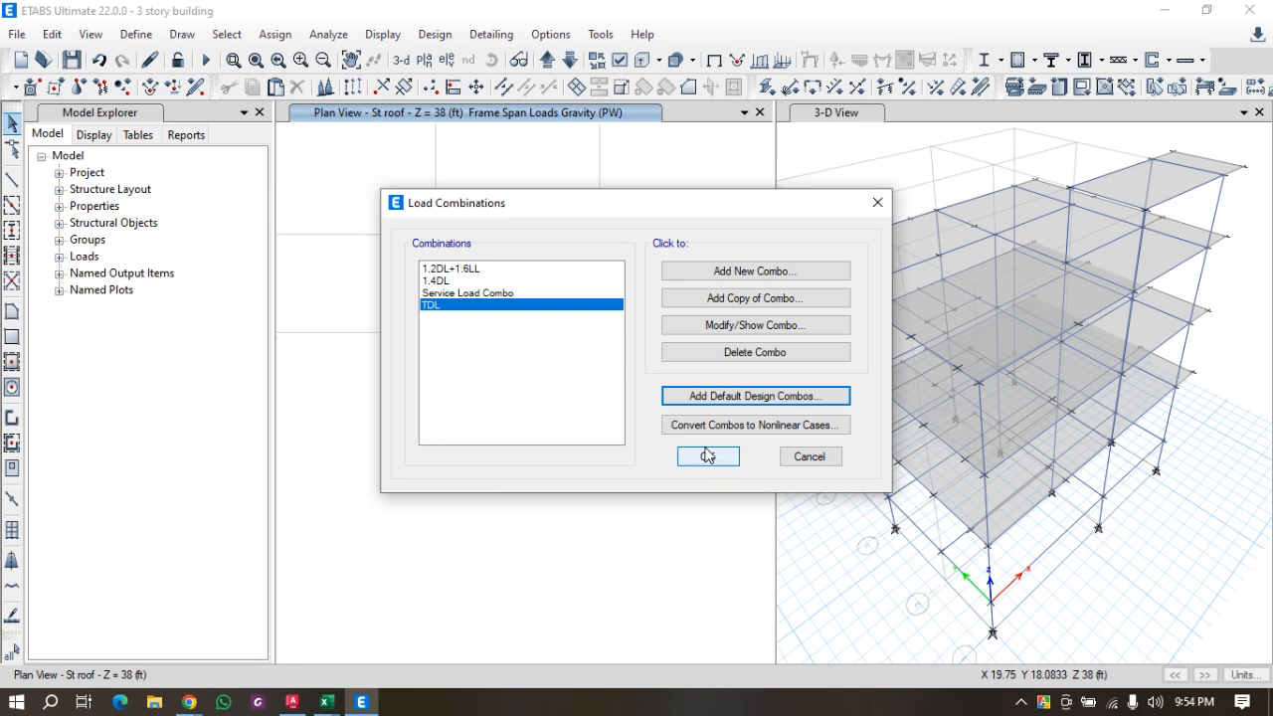
{"action": "left_click", "coordinate": [707, 456]}
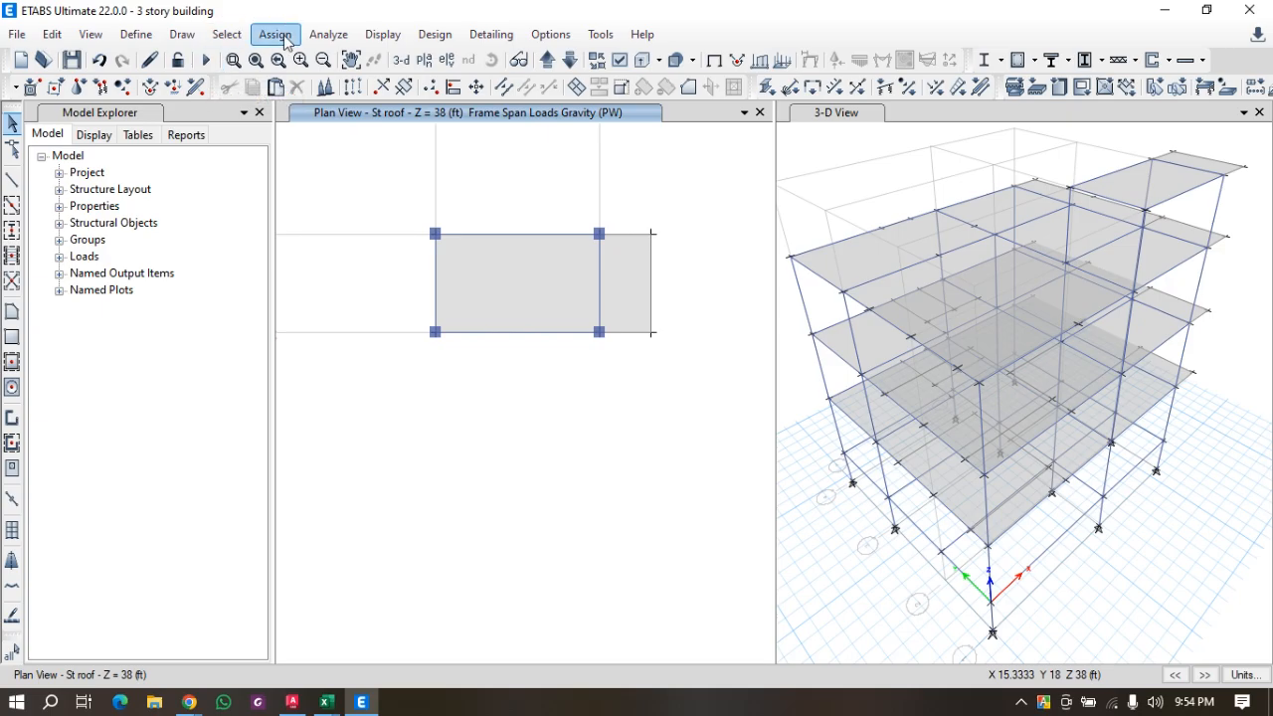
Check the model with every check and fix option enabled, close the report and run the analysis.
{"action": "left_click", "coordinate": [326, 33]}
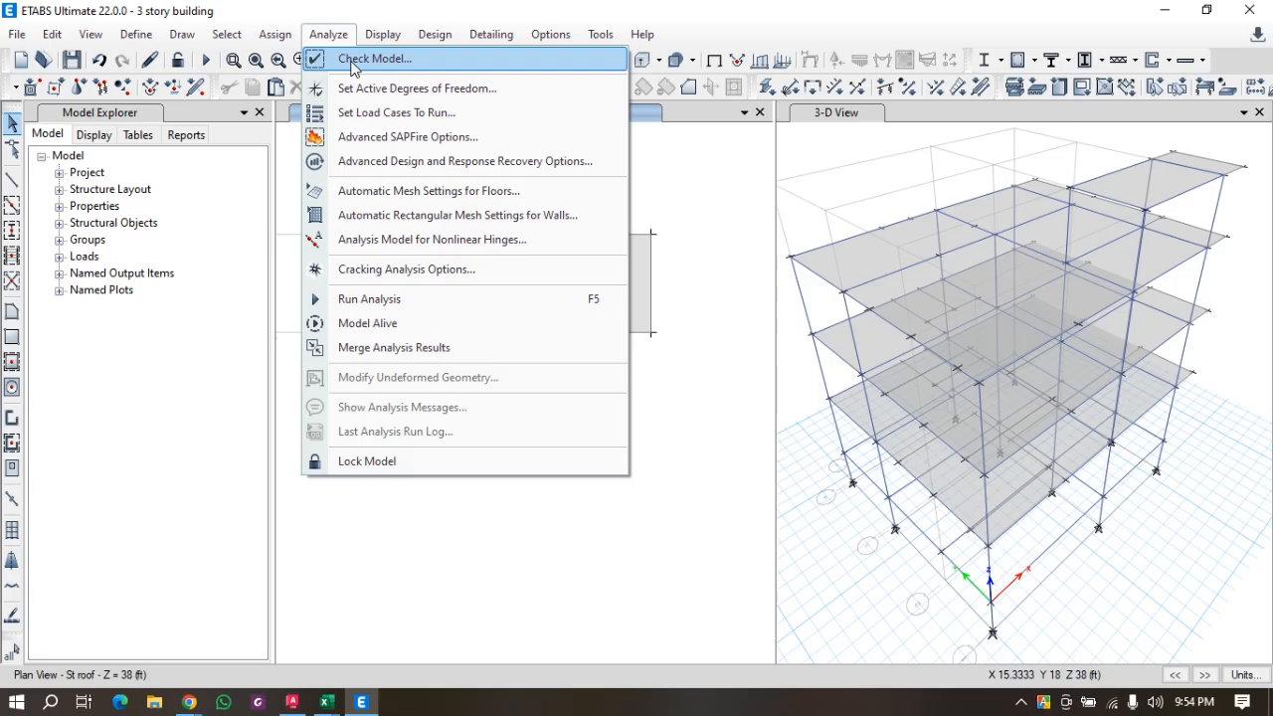
{"action": "left_click", "coordinate": [334, 33]}
{"action": "left_click", "coordinate": [333, 34]}
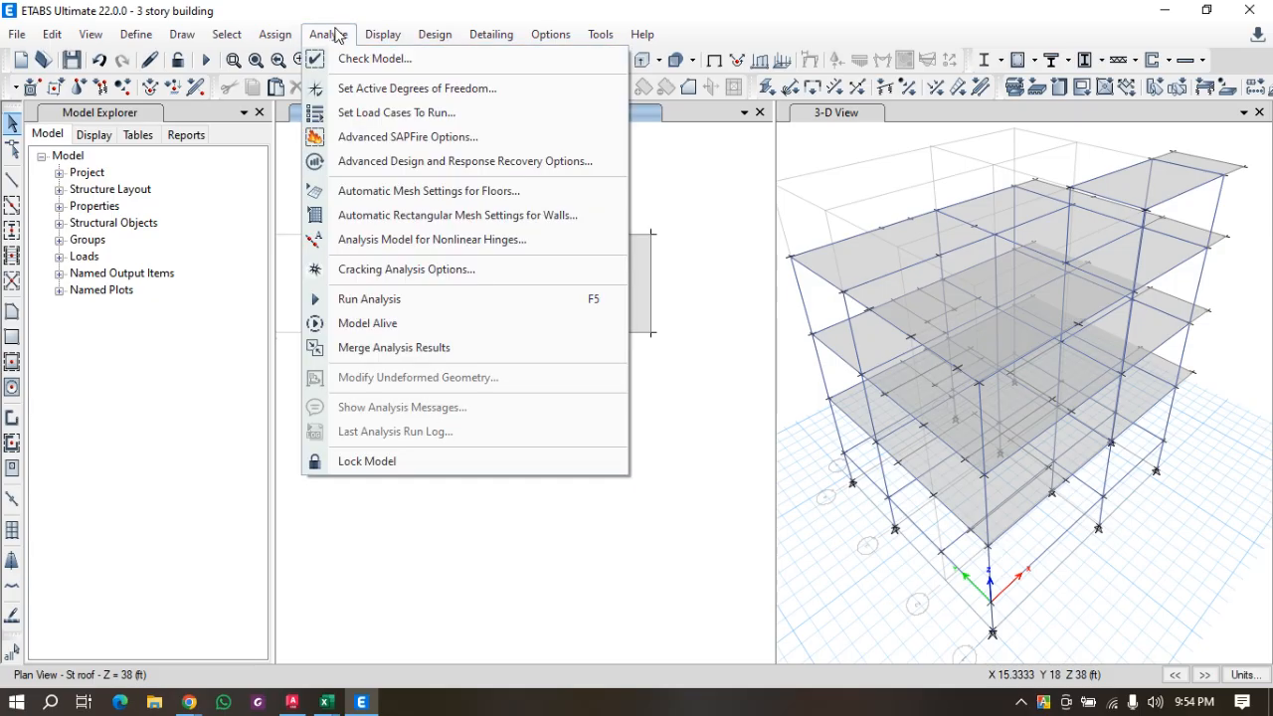
{"action": "left_click", "coordinate": [364, 58]}
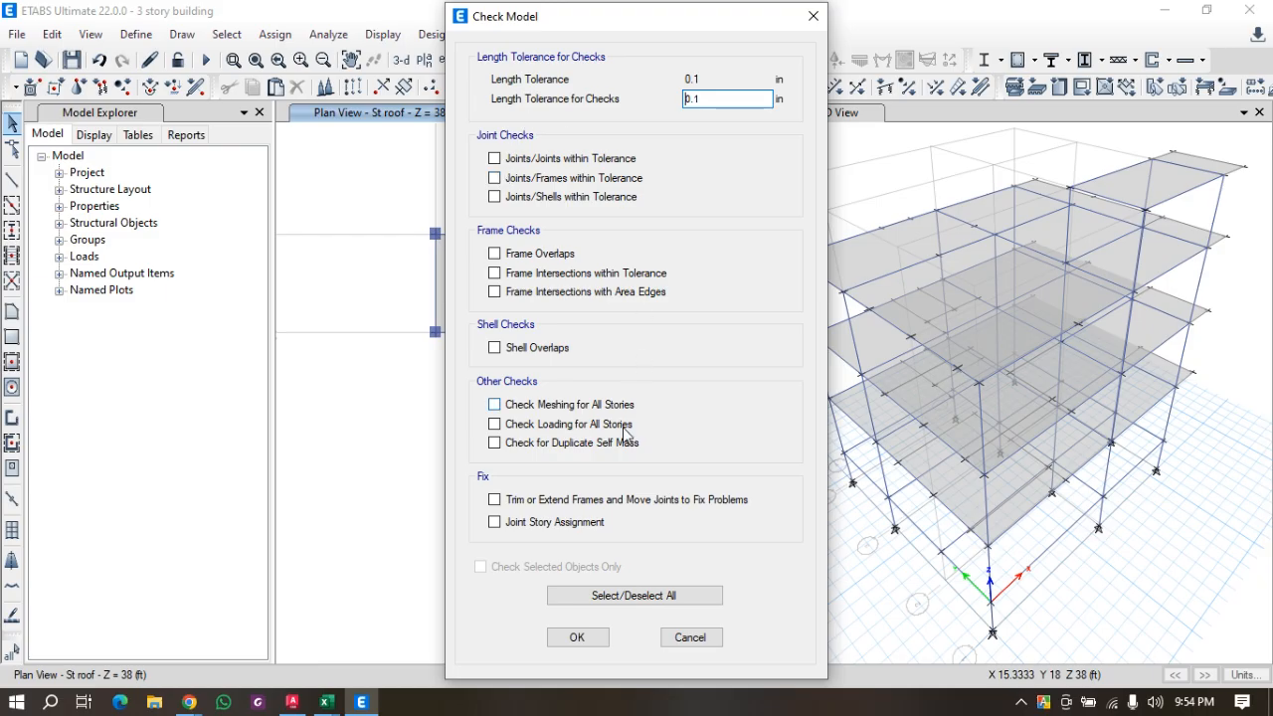
{"action": "left_click", "coordinate": [585, 600]}
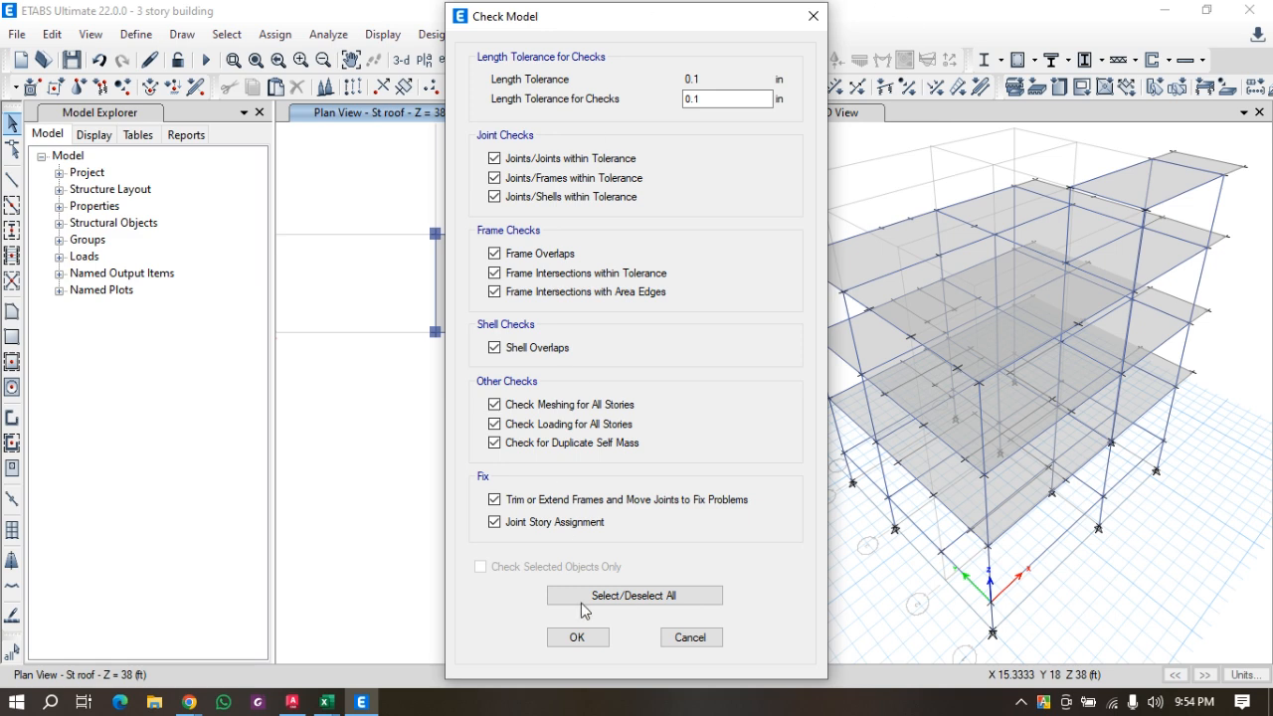
{"action": "left_click", "coordinate": [567, 641]}
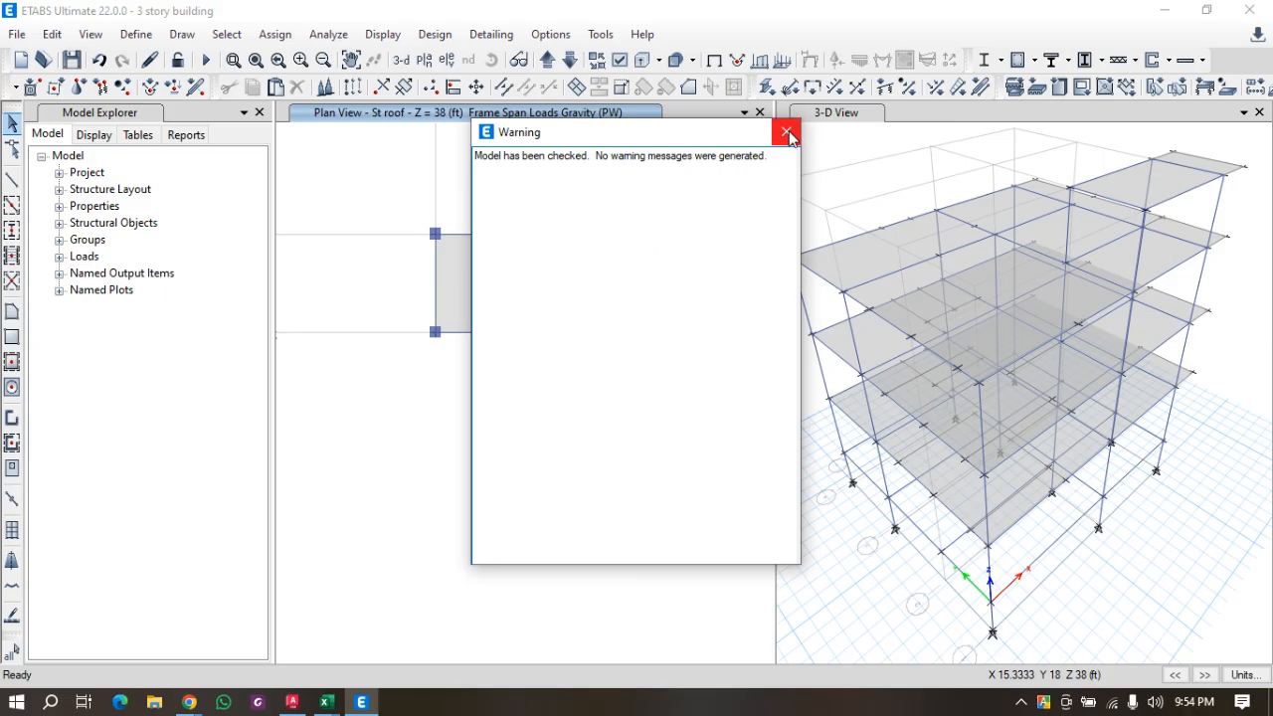
{"action": "left_click", "coordinate": [787, 133]}
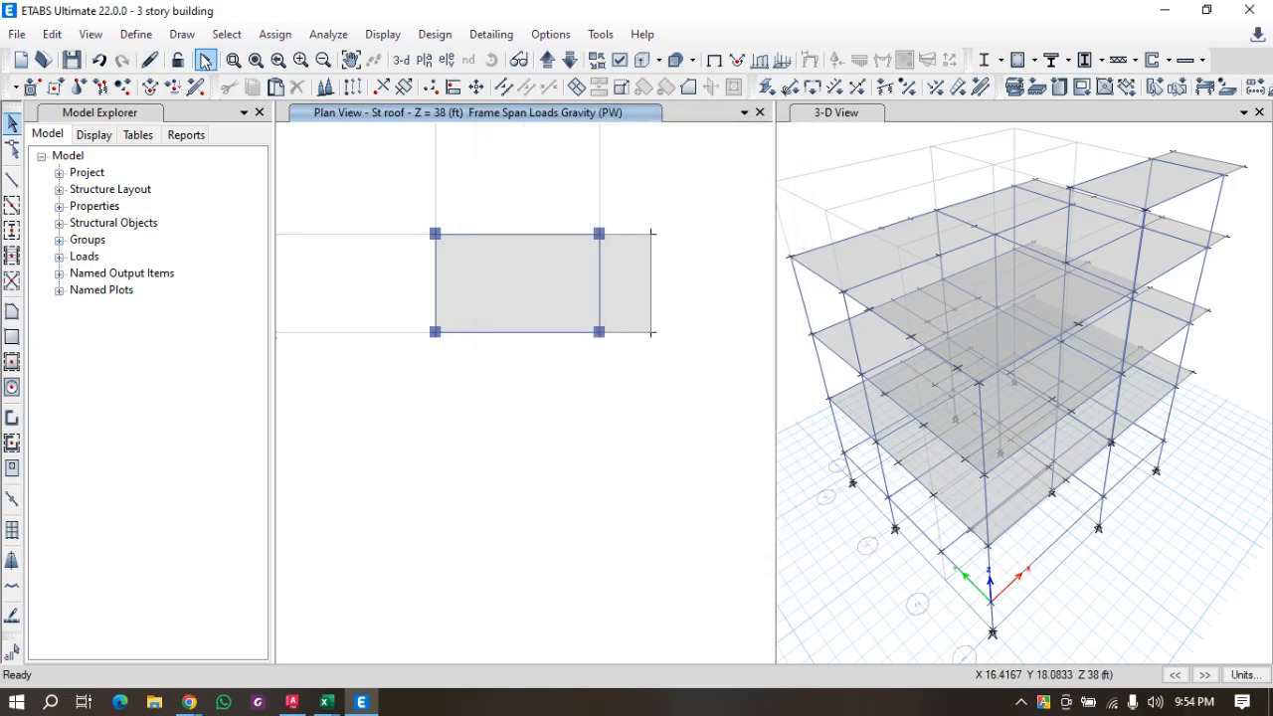
{"action": "left_click", "coordinate": [205, 59]}
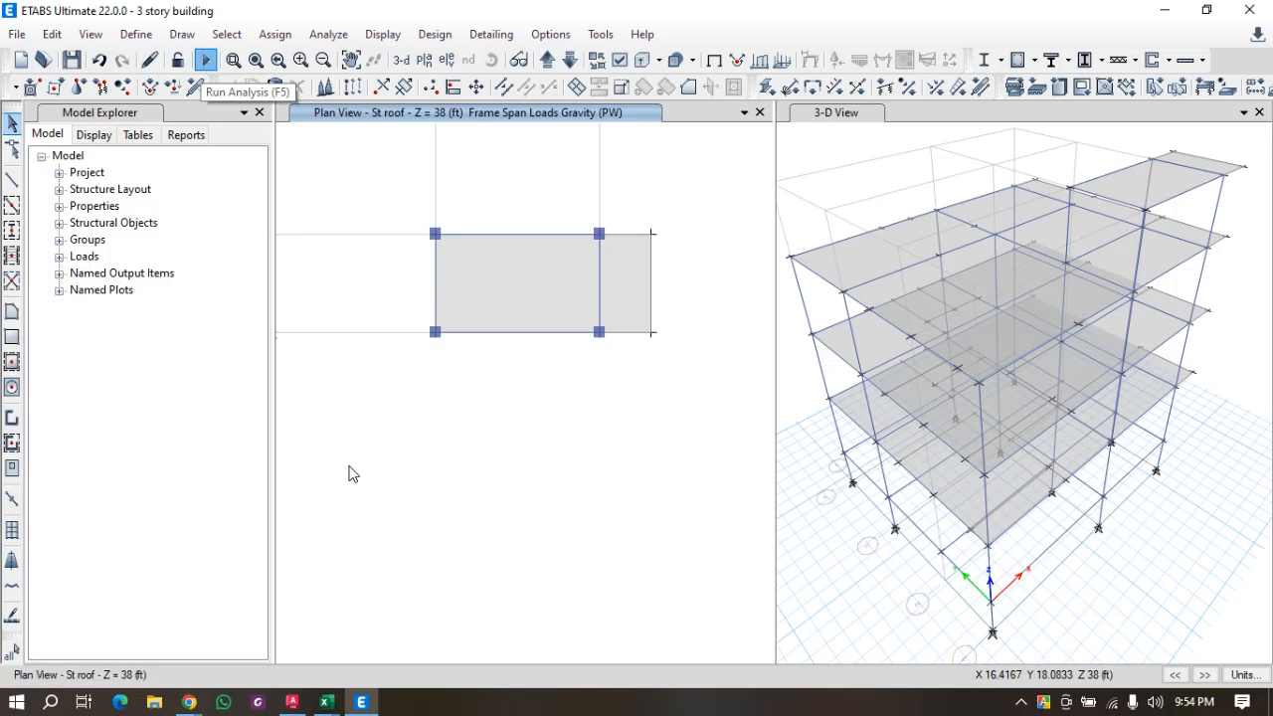
Switch to the Framed Structure Design workbook in Excel and review the minimum depths and deflection limits on the Deflection check sheet.
{"action": "mouse_move", "coordinate": [331, 694]}
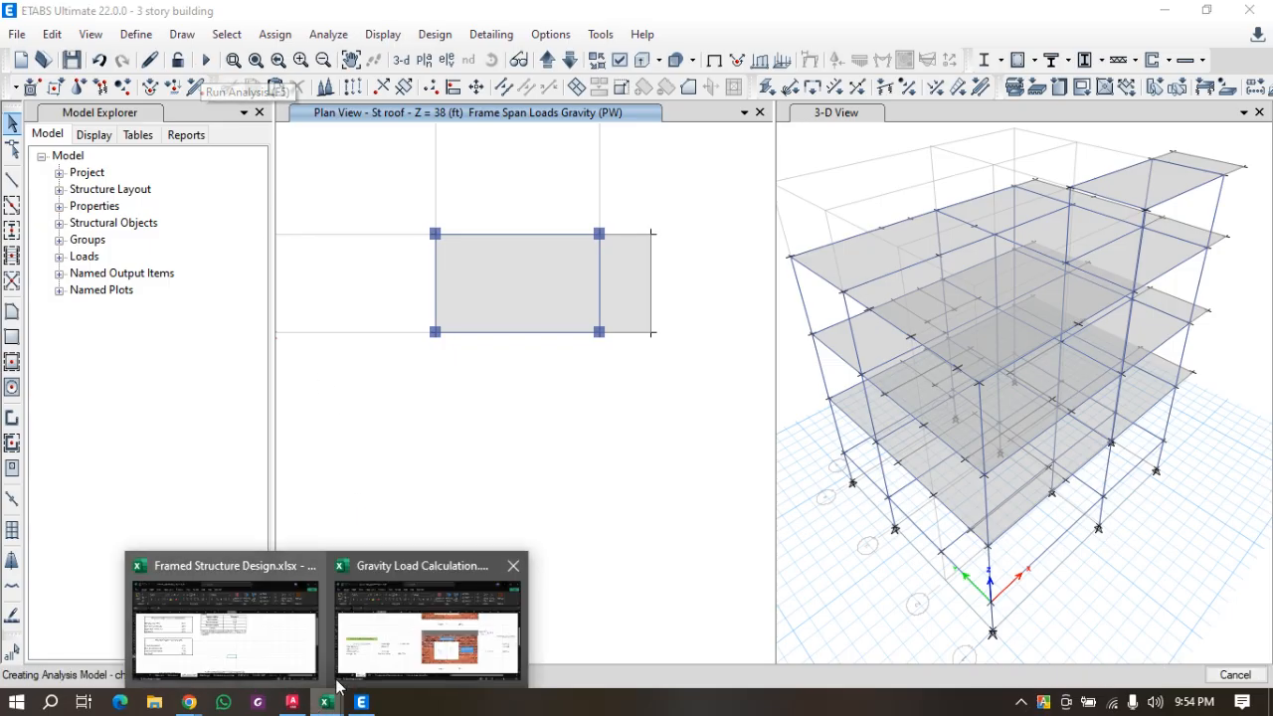
{"action": "left_click", "coordinate": [265, 641]}
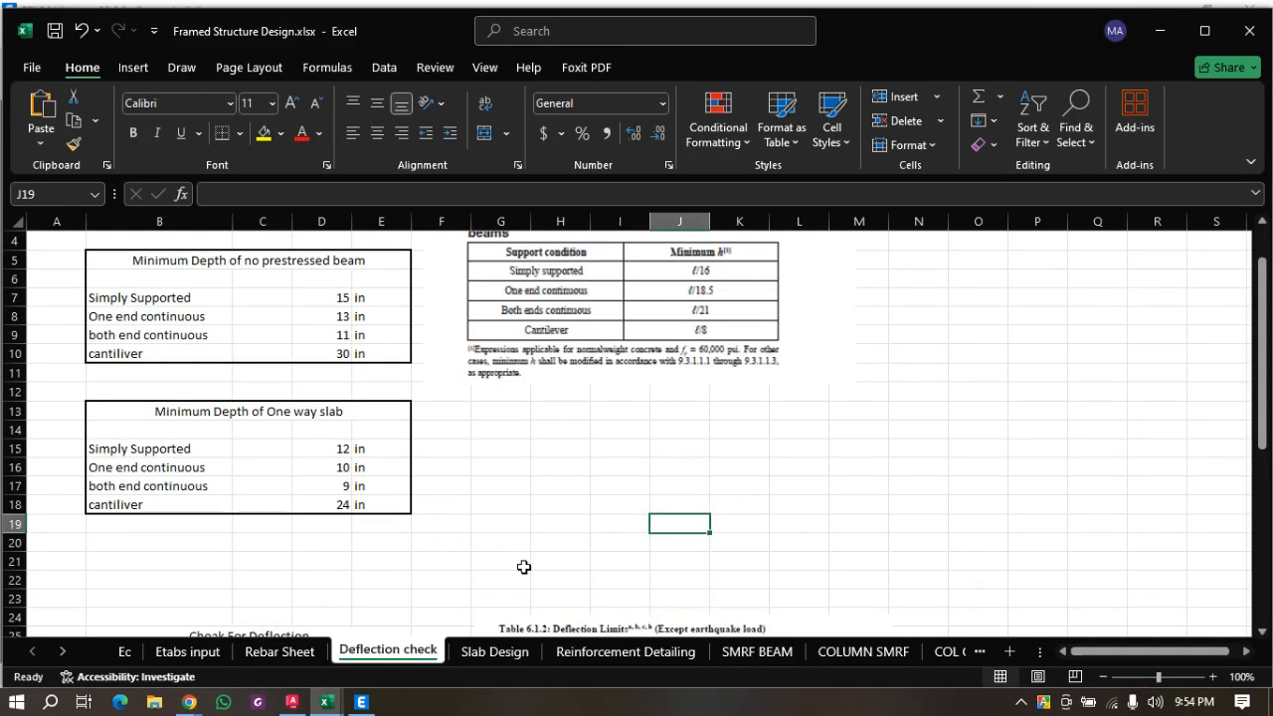
{"action": "scroll", "coordinate": [443, 589], "scroll_direction": "up", "scroll_amount": 1}
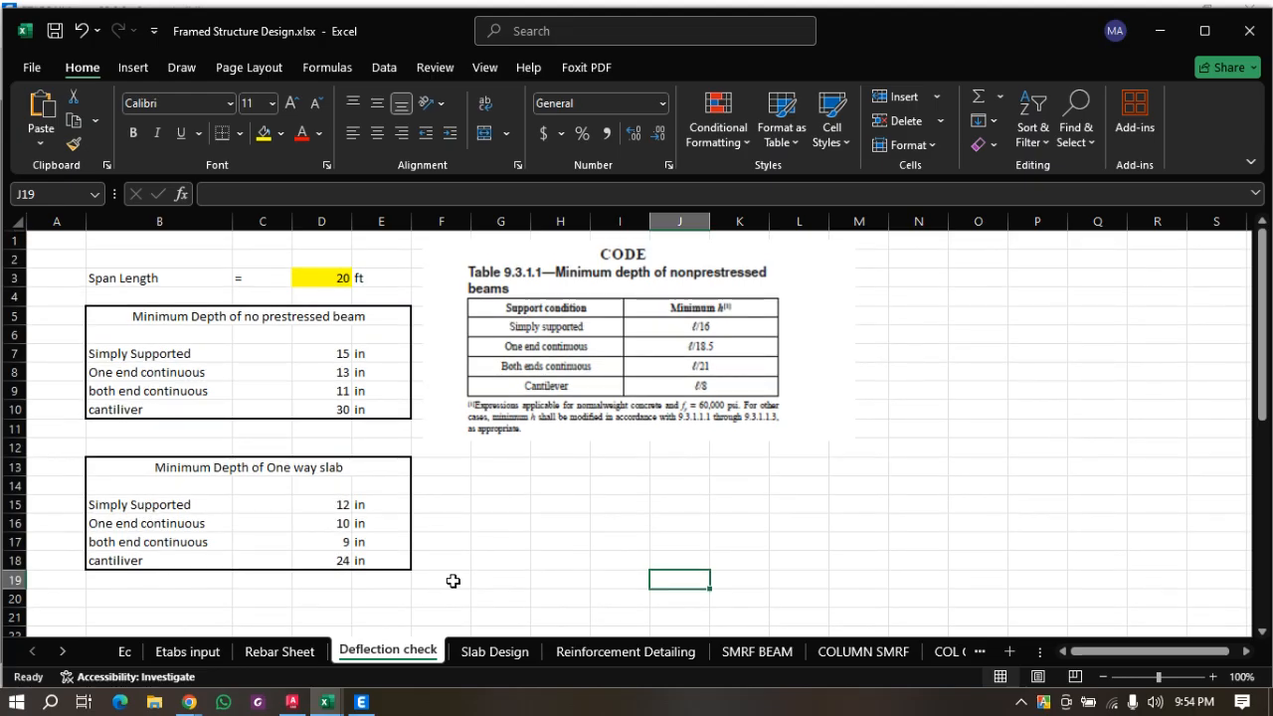
{"action": "scroll", "coordinate": [450, 582], "scroll_direction": "down", "scroll_amount": 7}
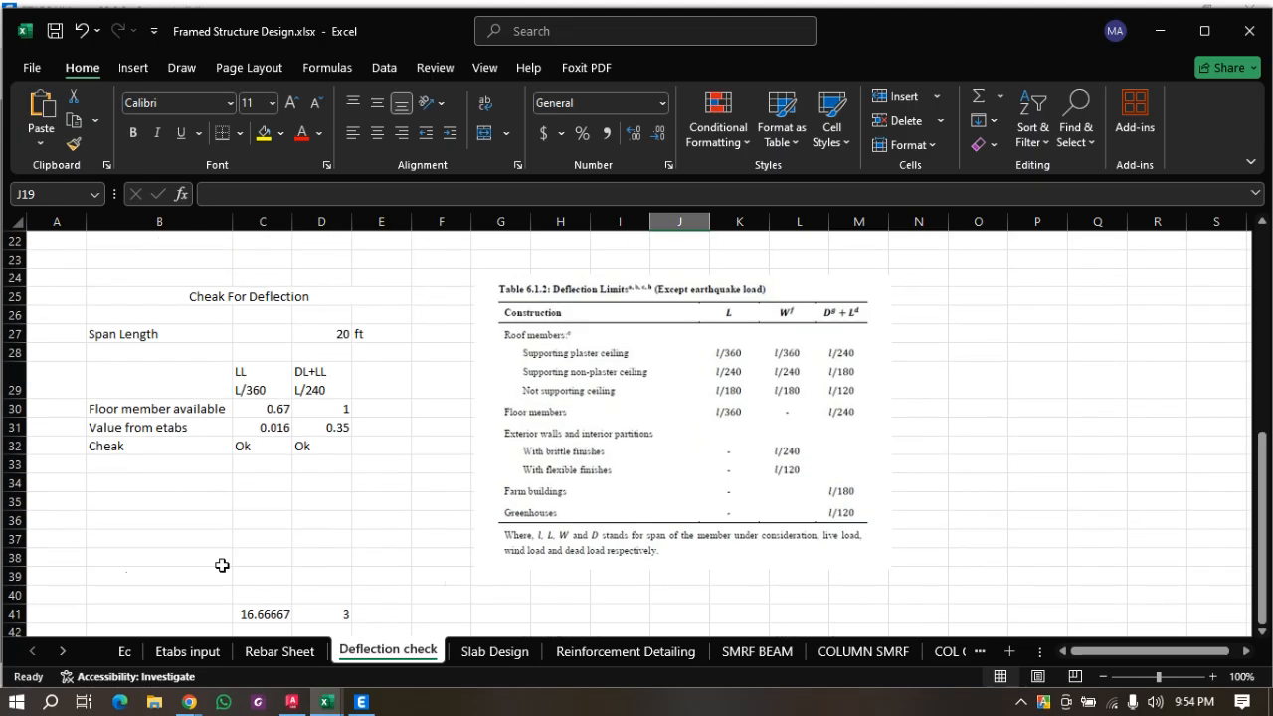
{"action": "left_click", "coordinate": [299, 521]}
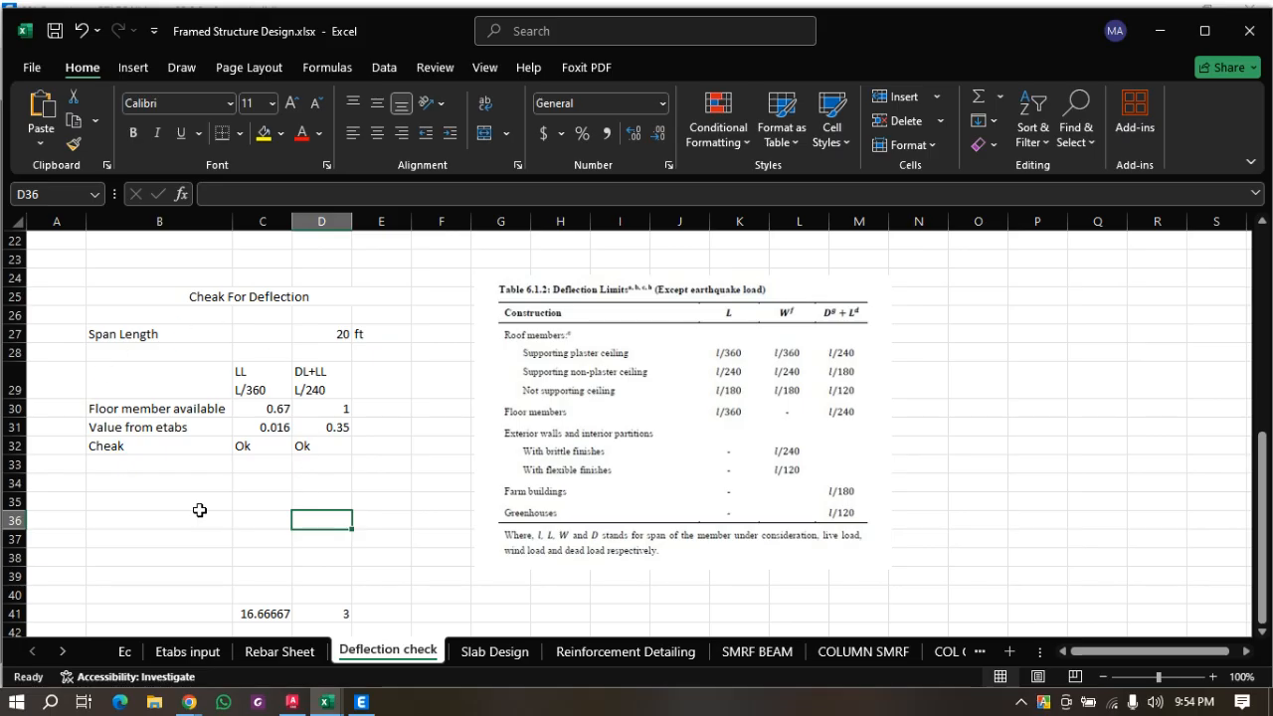
{"action": "left_click", "coordinate": [239, 522]}
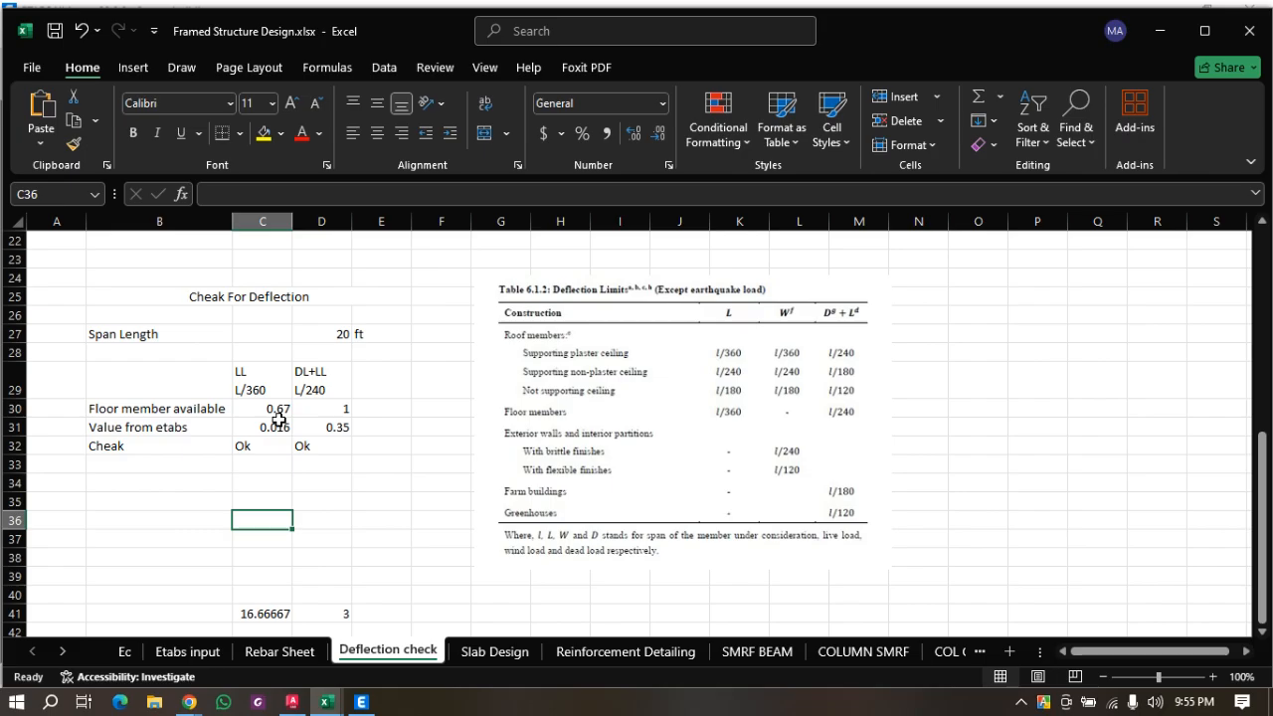
Examine the allowable LL (L/360) and DL+LL (L/240) floor member deflections against the values from ETABS.
{"action": "left_click", "coordinate": [348, 408]}
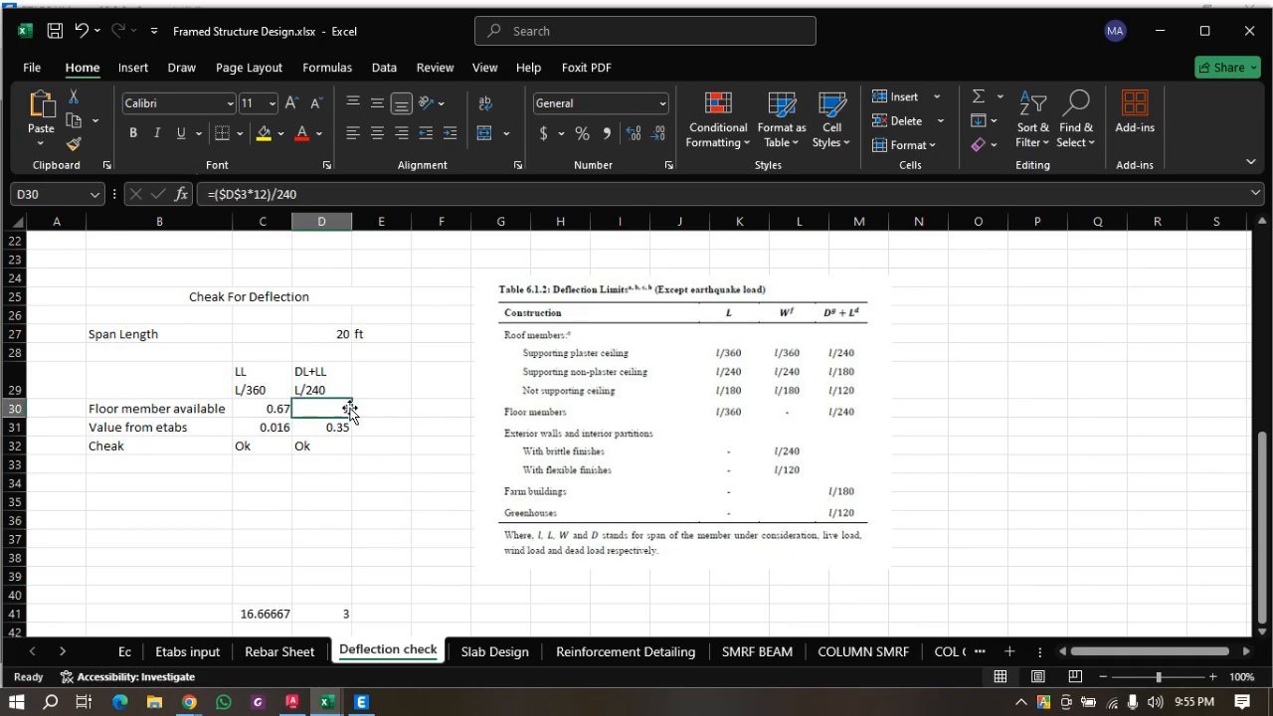
{"action": "left_click", "coordinate": [271, 408]}
{"action": "left_click", "coordinate": [314, 411]}
{"action": "left_click", "coordinate": [252, 414]}
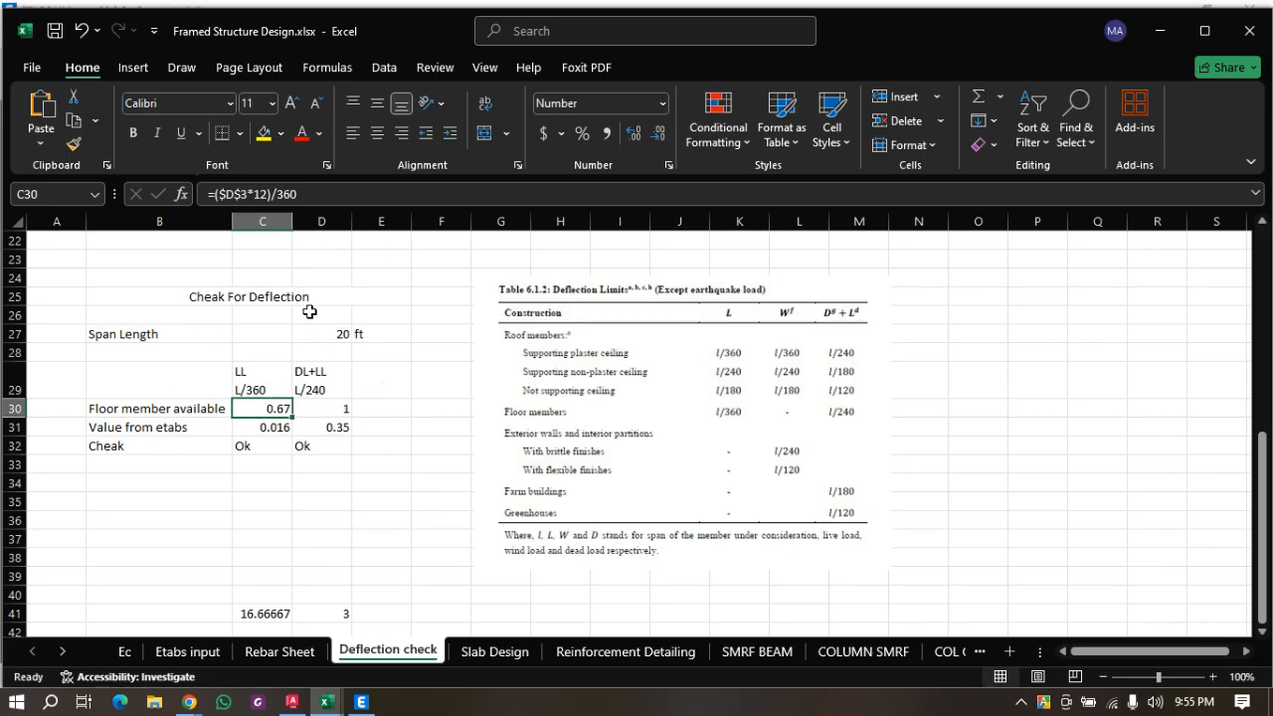
{"action": "double_click", "coordinate": [192, 411]}
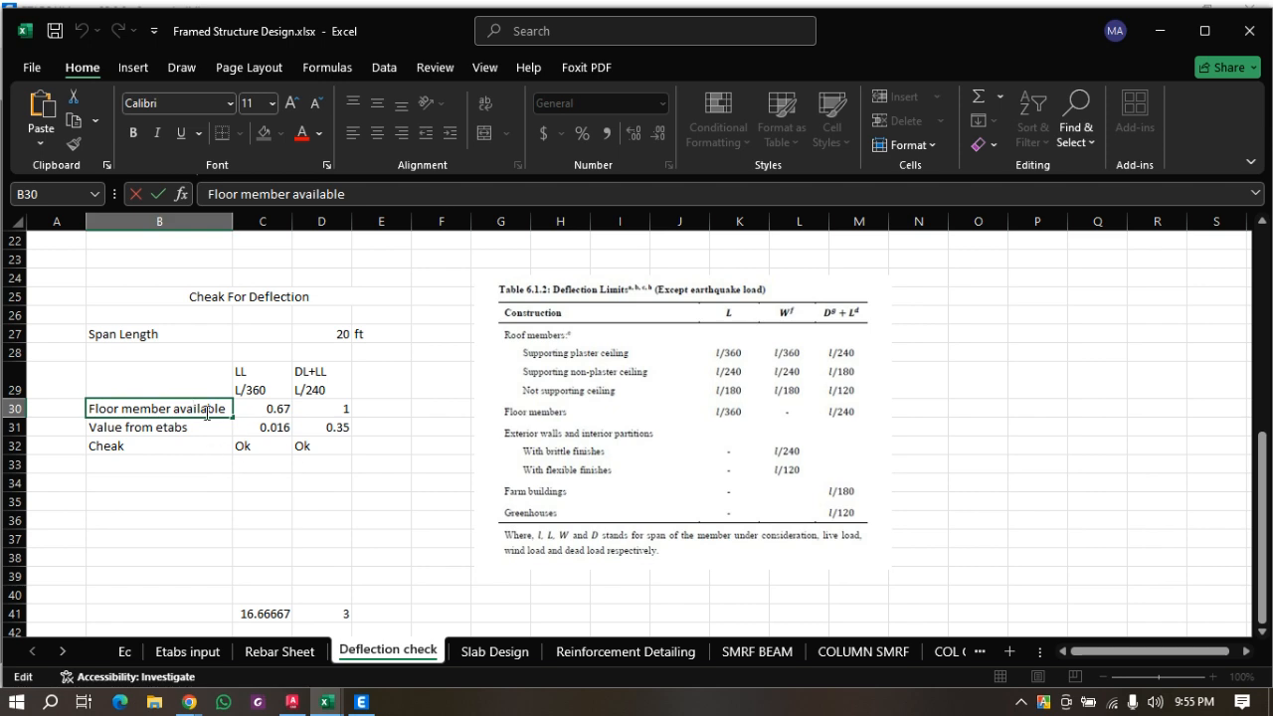
{"action": "left_click", "coordinate": [359, 470]}
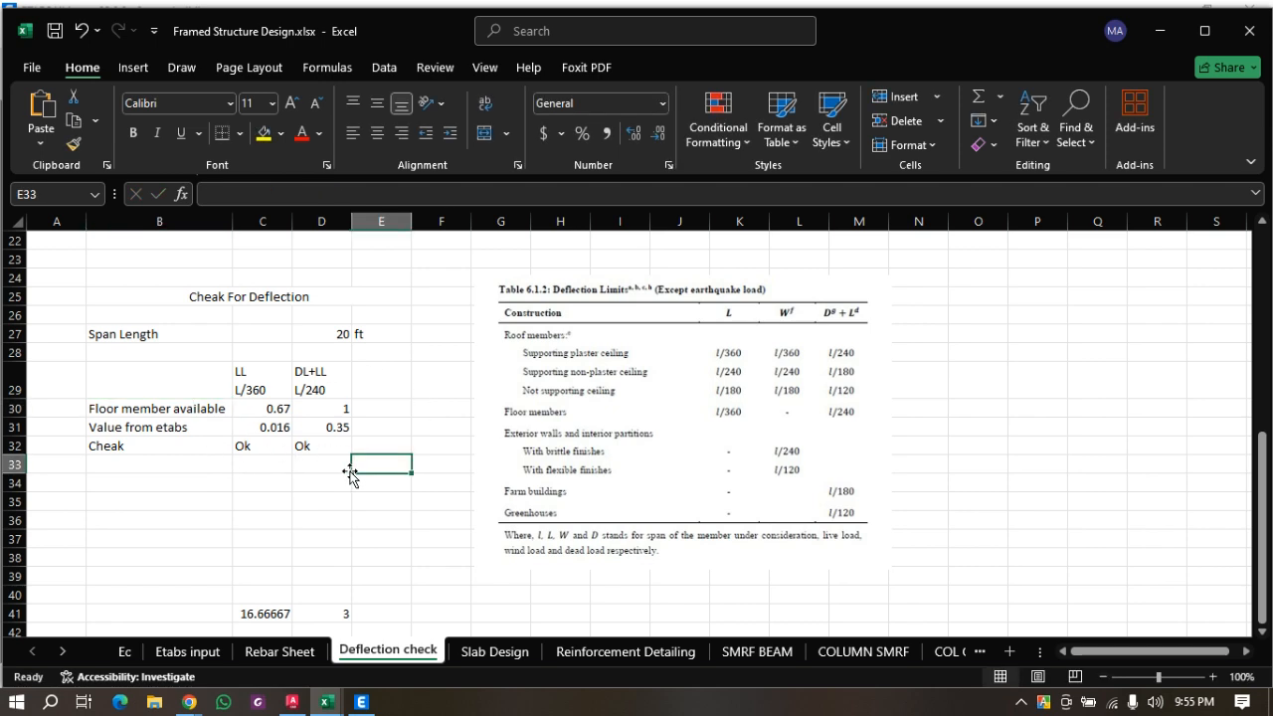
{"action": "left_click", "coordinate": [270, 427]}
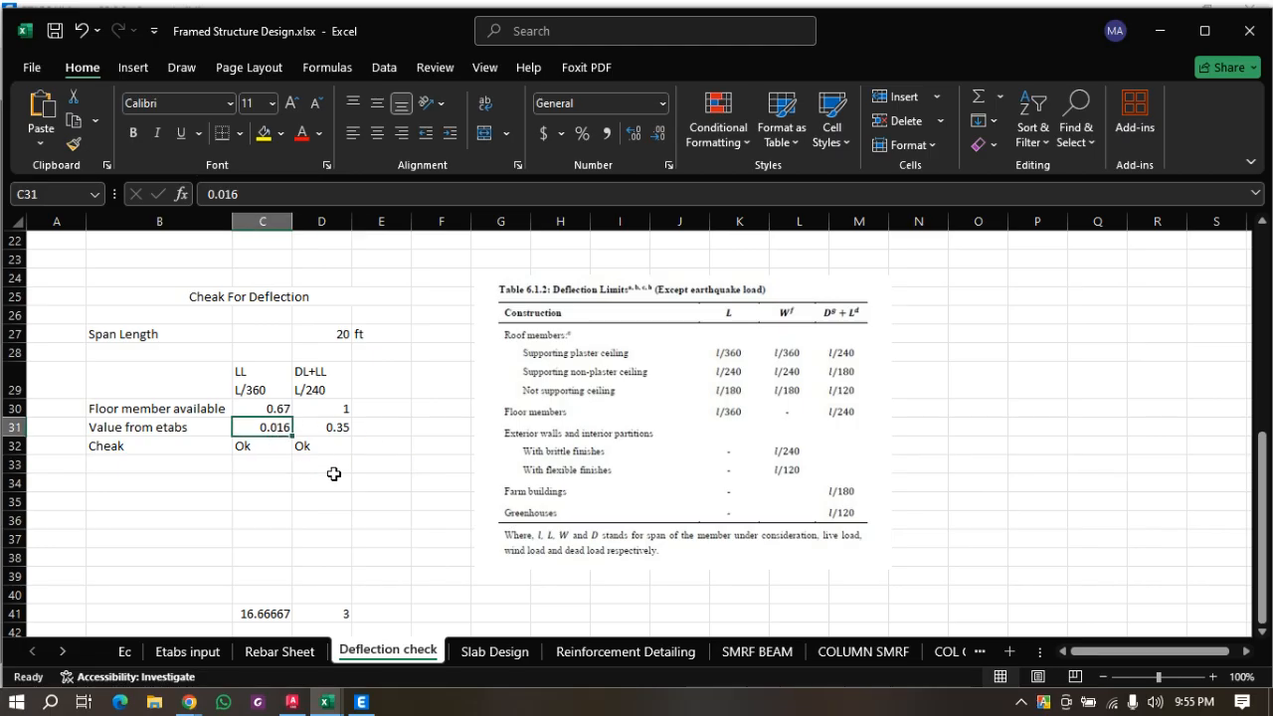
{"action": "left_click", "coordinate": [275, 411]}
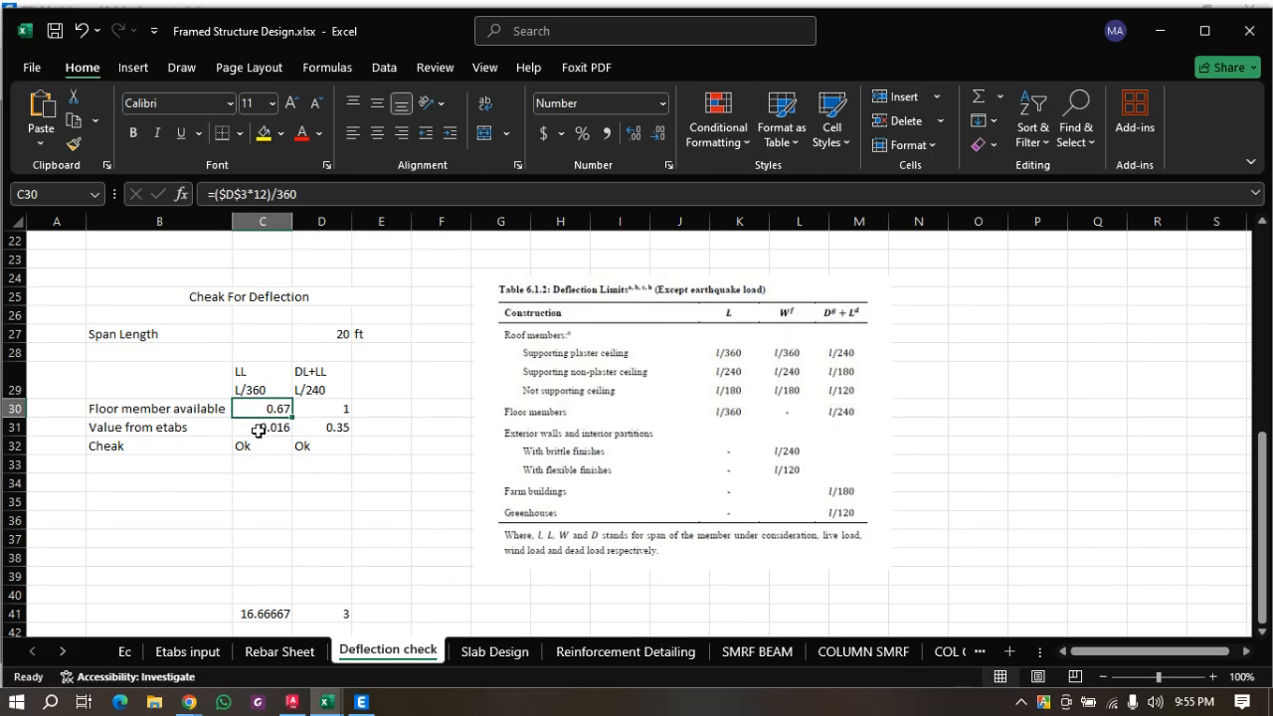
{"action": "left_click", "coordinate": [276, 426]}
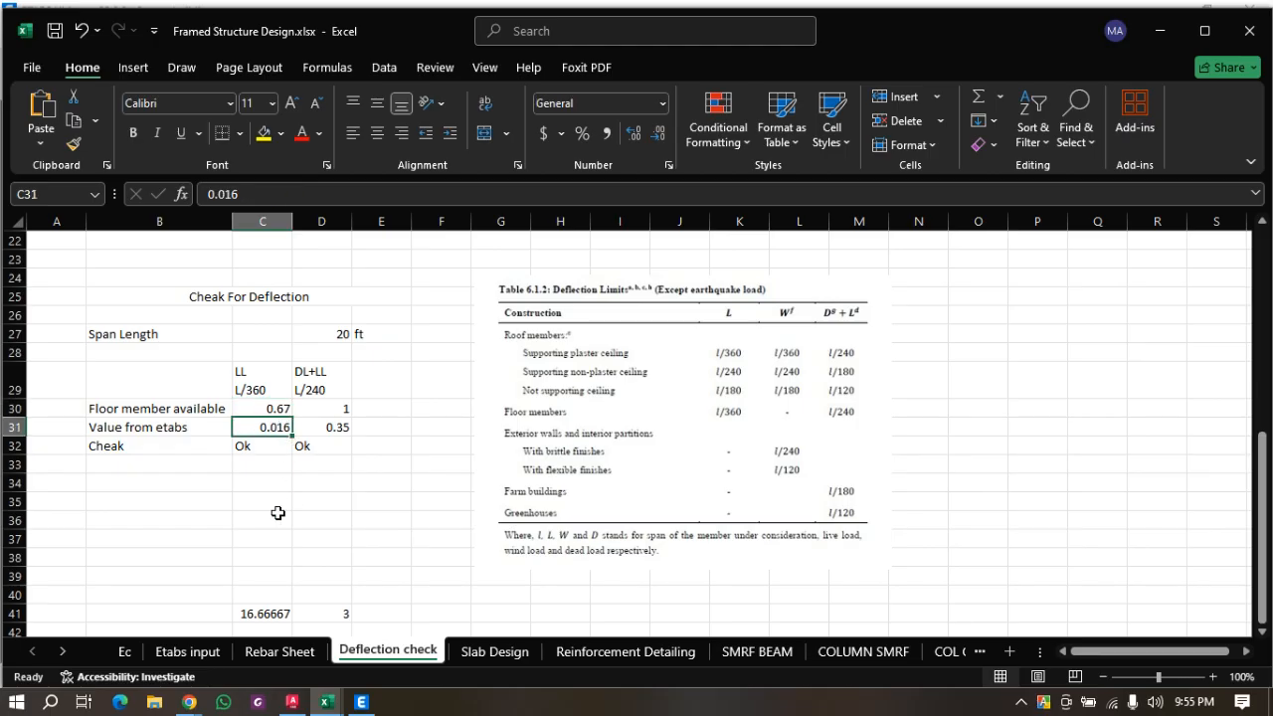
{"action": "left_click", "coordinate": [323, 483]}
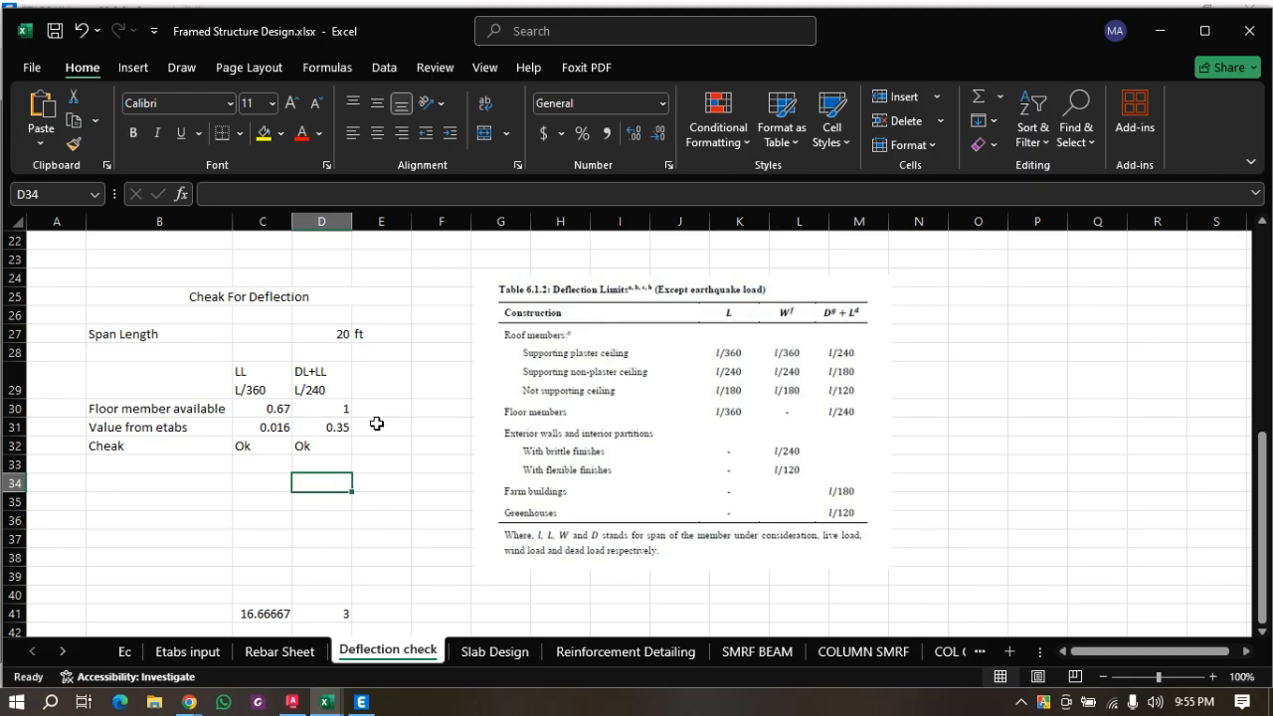
{"action": "scroll", "coordinate": [459, 513], "scroll_direction": "up", "scroll_amount": 2}
{"action": "scroll", "coordinate": [450, 513], "scroll_direction": "down", "scroll_amount": 2}
Switch back to ETABS and make the 3-D view of the Dead displacements the active view.
{"action": "left_click", "coordinate": [361, 702]}
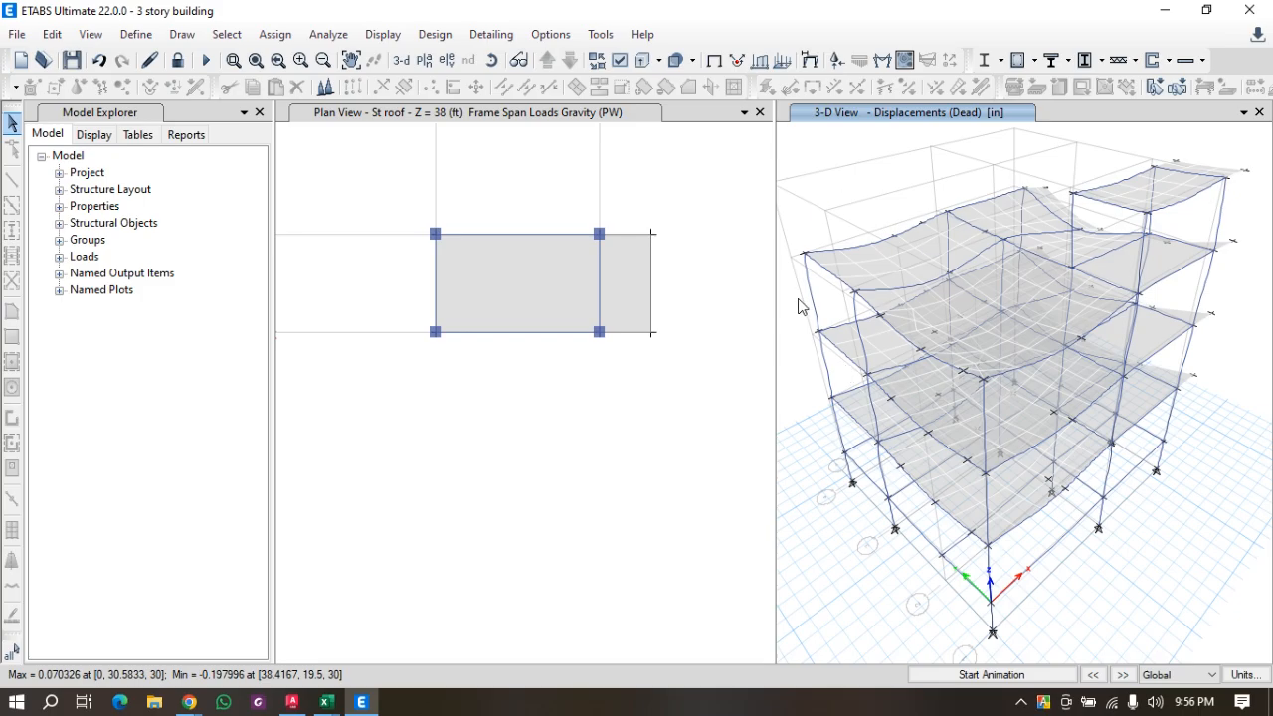
{"action": "left_click", "coordinate": [724, 318]}
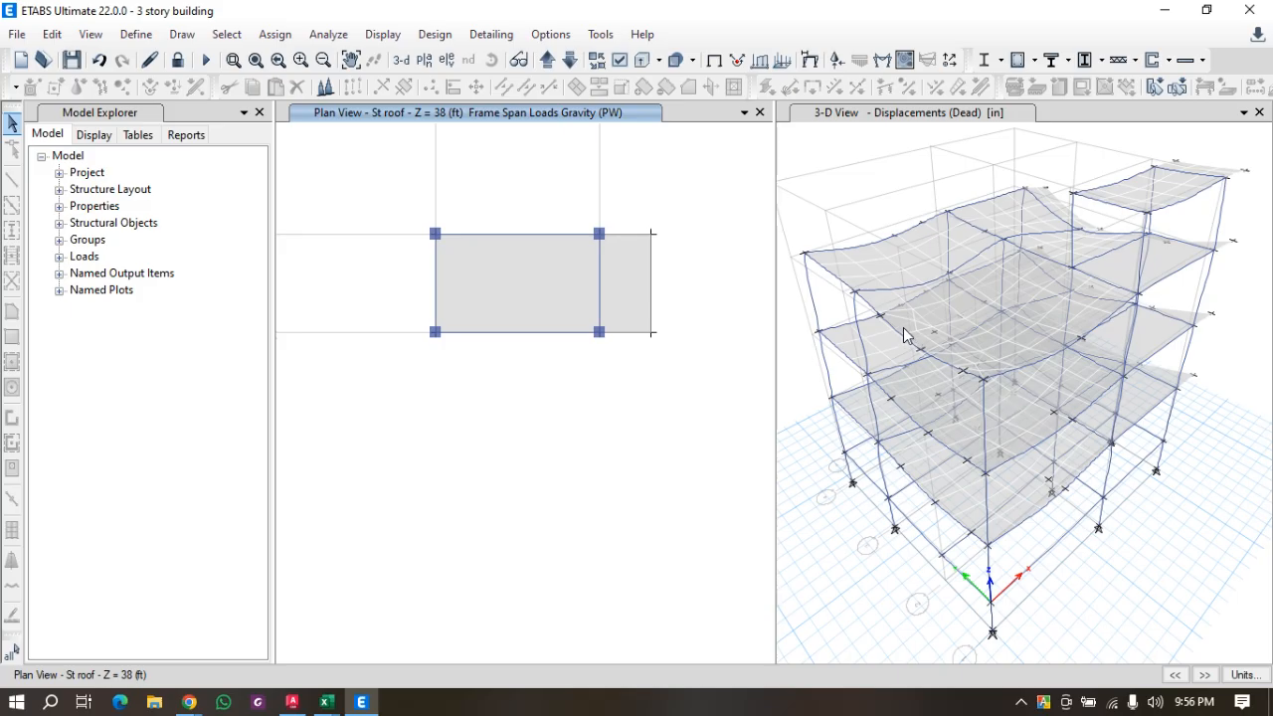
{"action": "left_click", "coordinate": [857, 161]}
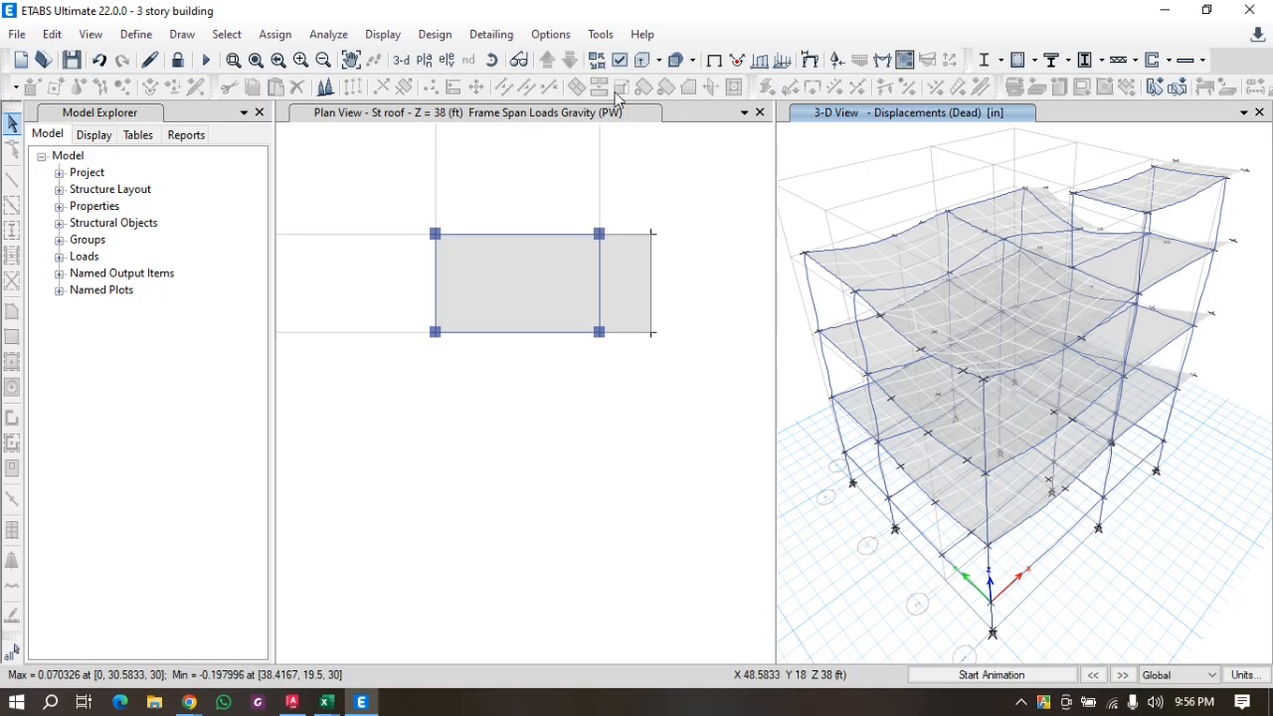
Show the elevation along grid line 1 in place of the 3-D displacements view.
{"action": "left_click", "coordinate": [446, 62]}
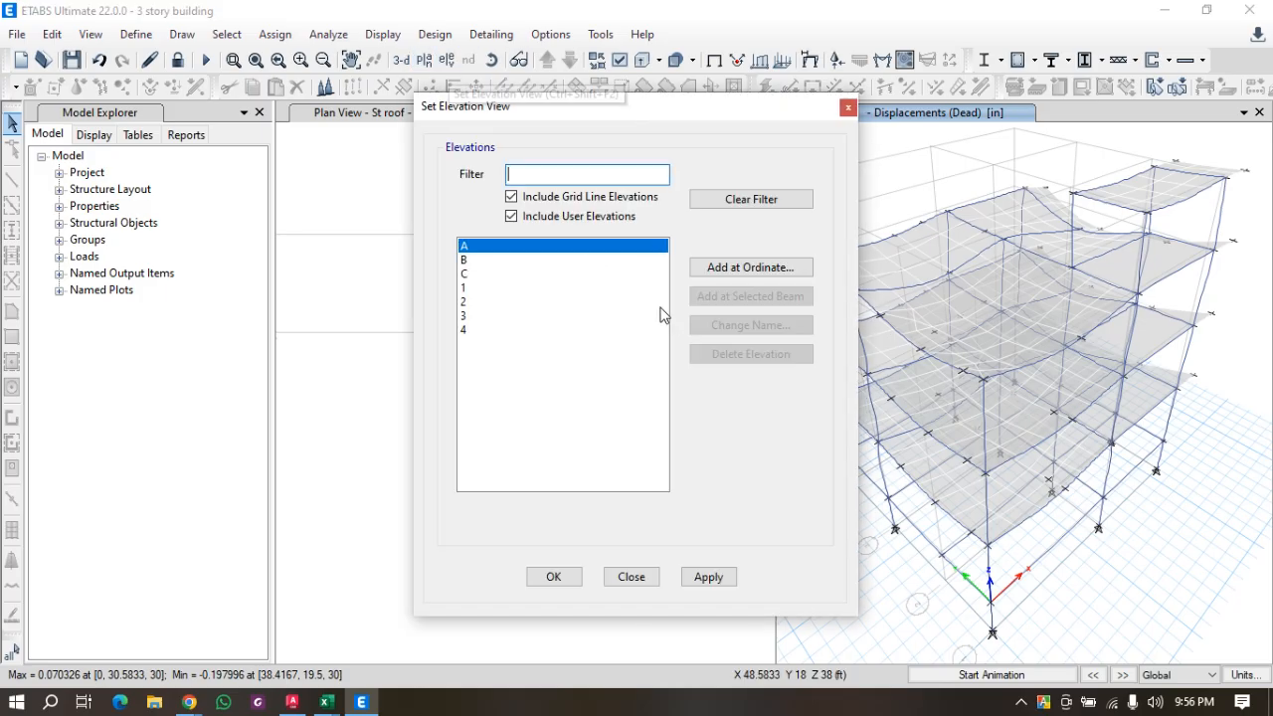
{"action": "left_click", "coordinate": [523, 289]}
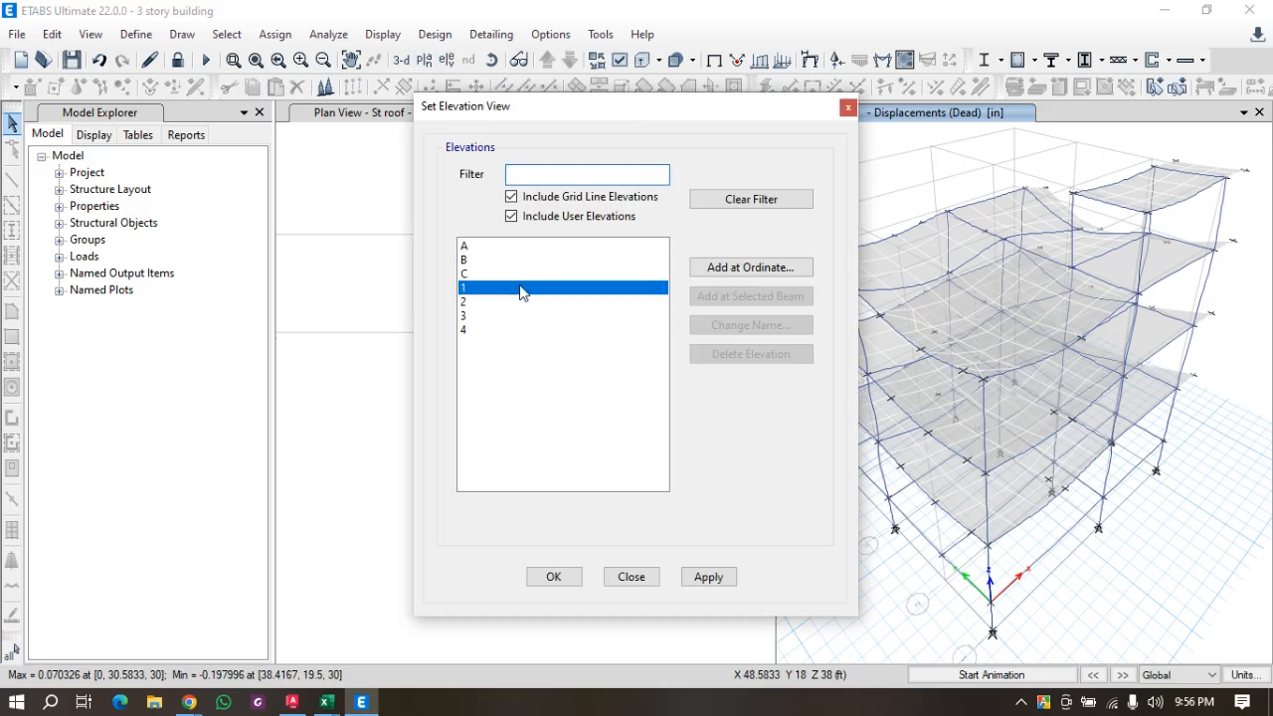
{"action": "left_click", "coordinate": [726, 577]}
{"action": "left_click", "coordinate": [848, 107]}
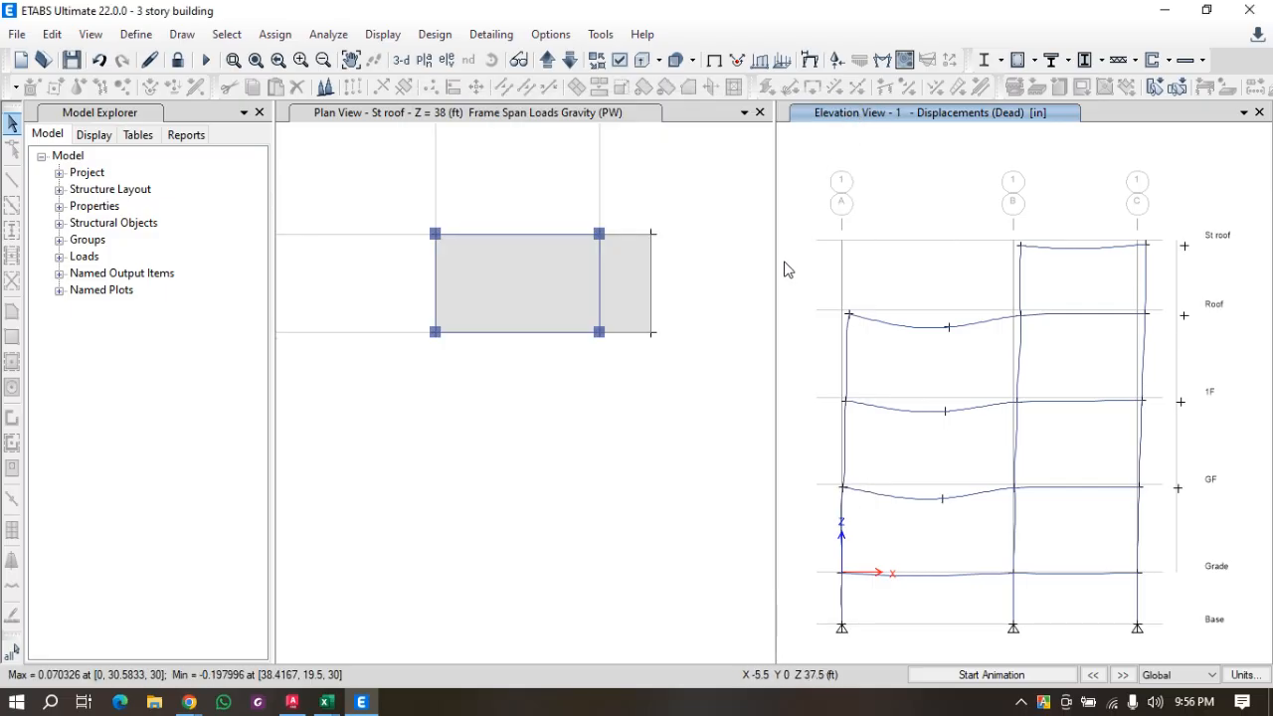
Display the filled Moment 3-3 diagram of the frames for the Live load case on elevation 1.
{"action": "left_click", "coordinate": [879, 64]}
{"action": "left_click_drag", "start_coordinate": [578, 112], "coordinate": [333, 80]}
{"action": "left_click", "coordinate": [354, 136]}
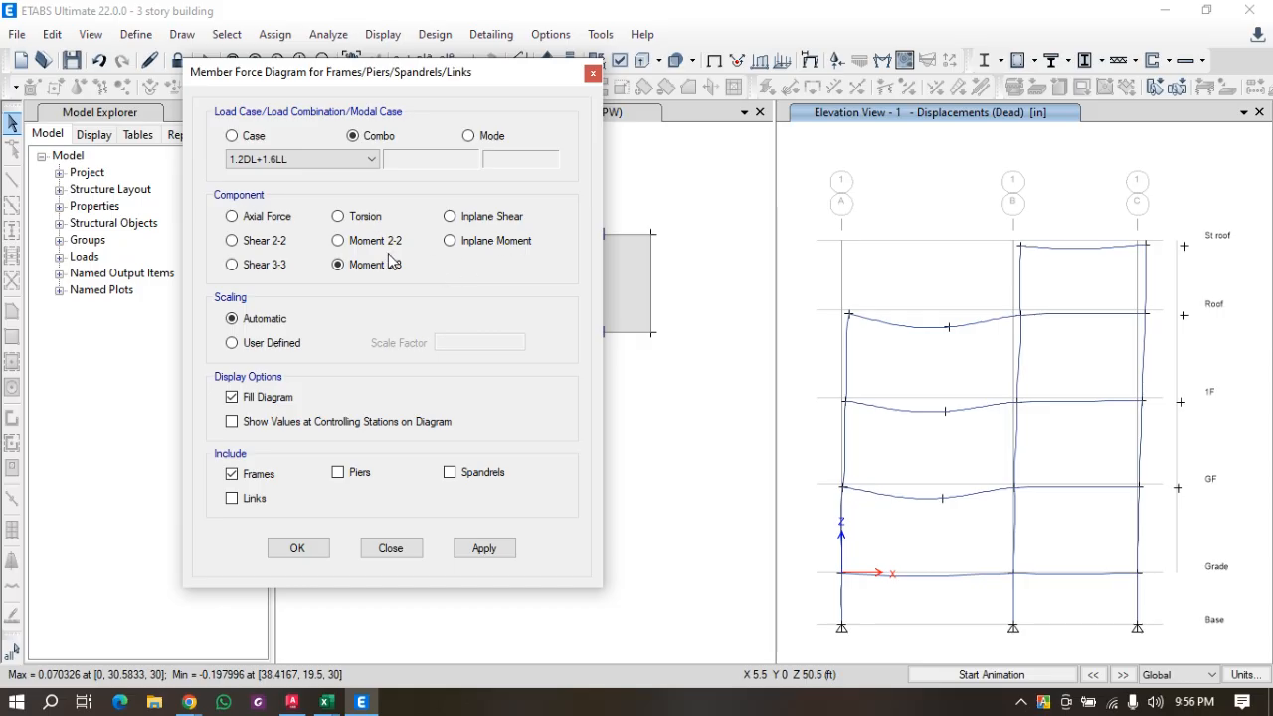
{"action": "left_click", "coordinate": [250, 141]}
{"action": "left_click", "coordinate": [302, 161]}
{"action": "left_click", "coordinate": [320, 189]}
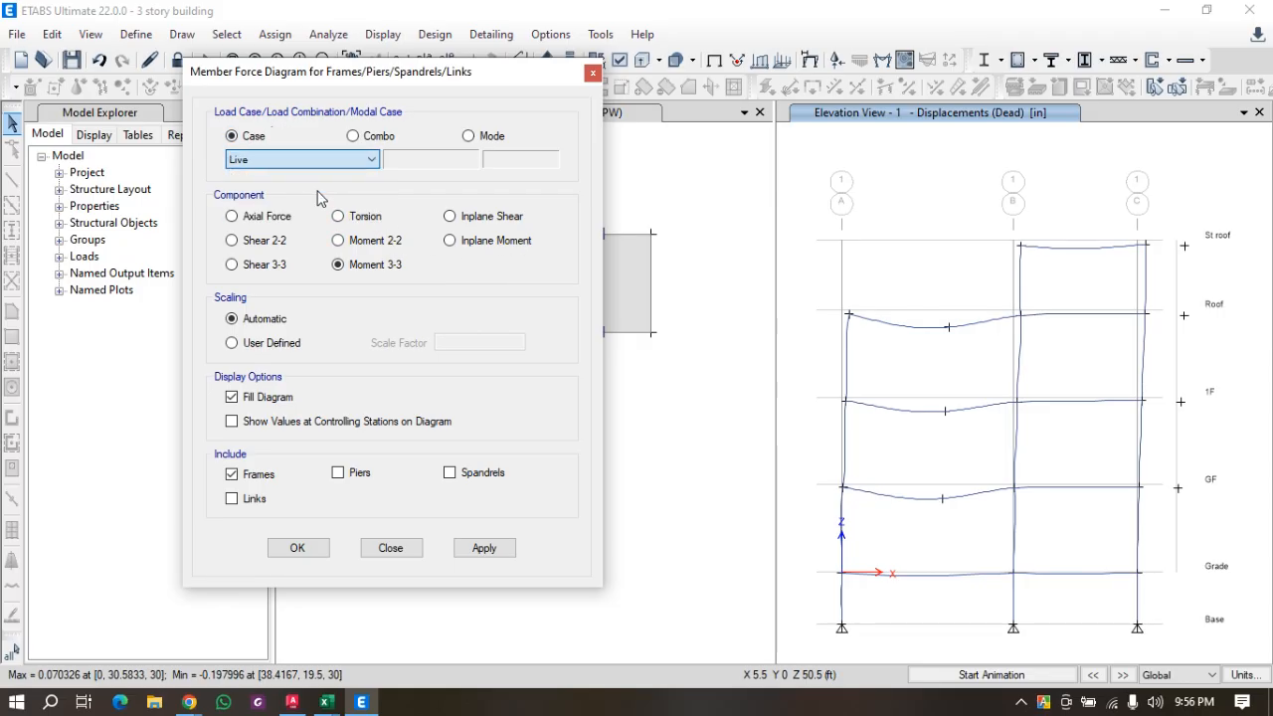
{"action": "left_click", "coordinate": [474, 551]}
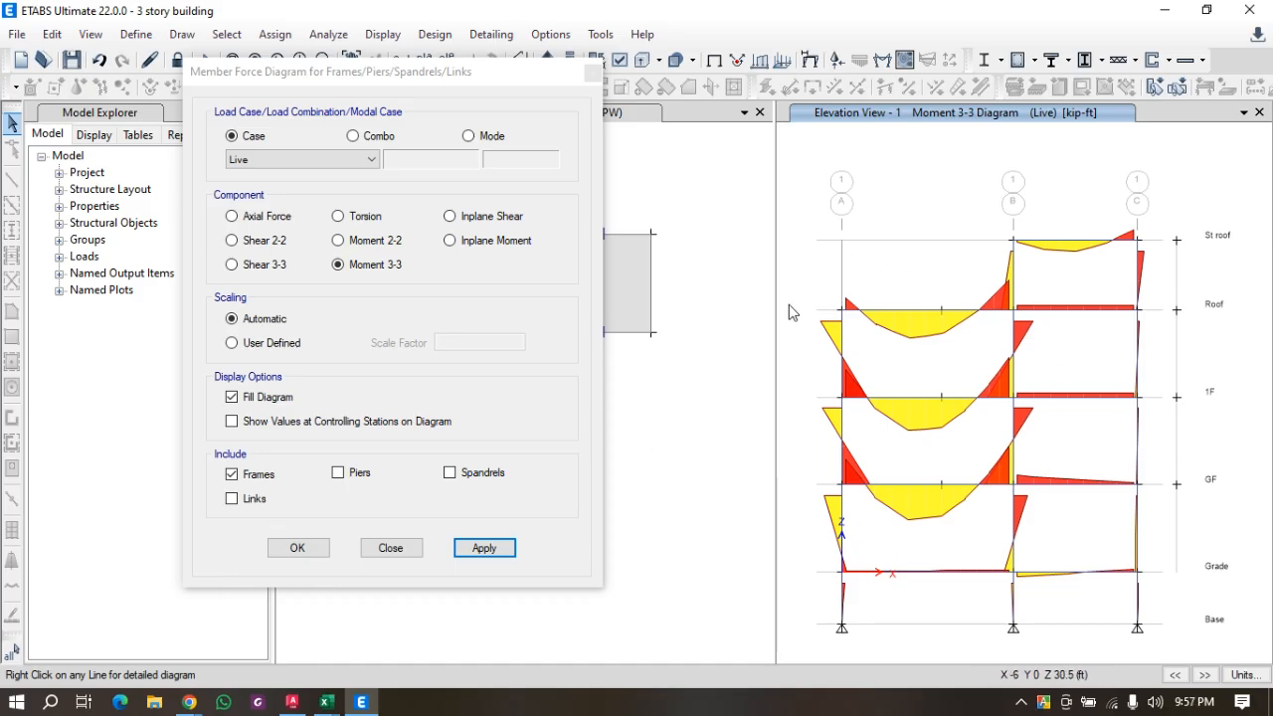
Open the detailed diagram of the 1F beam between grids A and B and compare its live-load deflection as absolute, relative to frame minimum and relative to beam ends.
{"action": "left_click", "coordinate": [914, 312]}
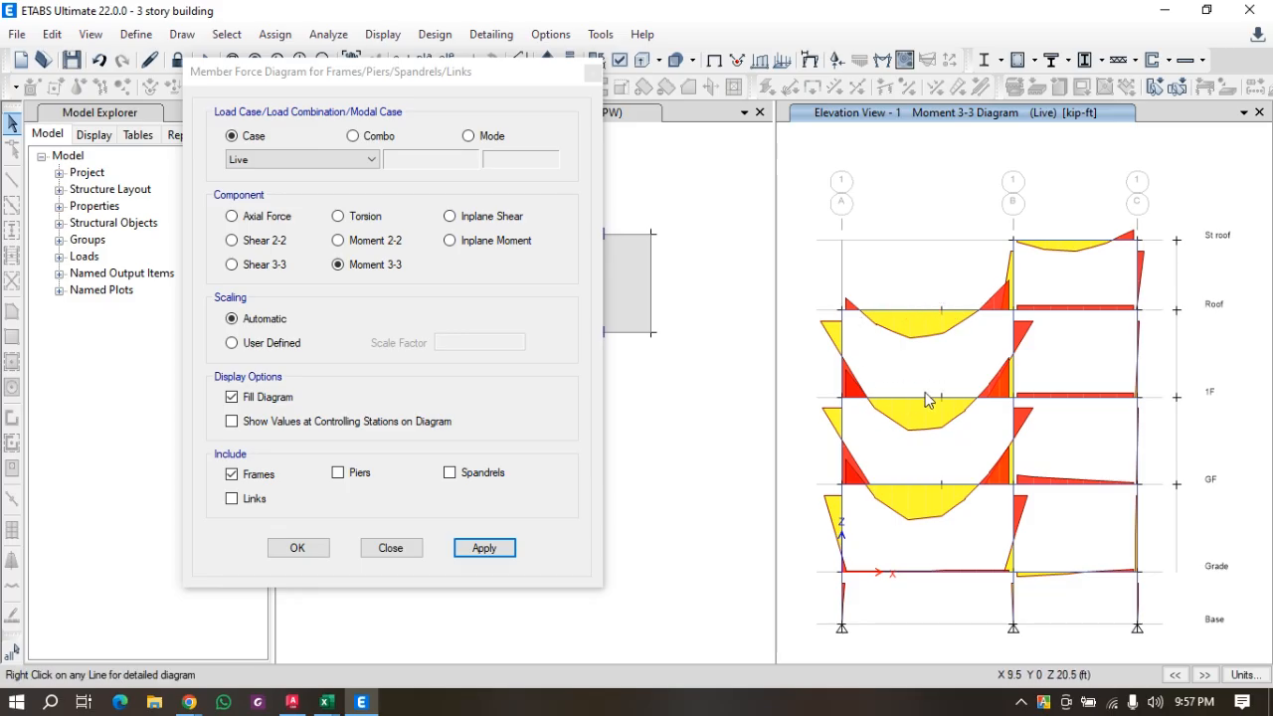
{"action": "mouse_move", "coordinate": [949, 392]}
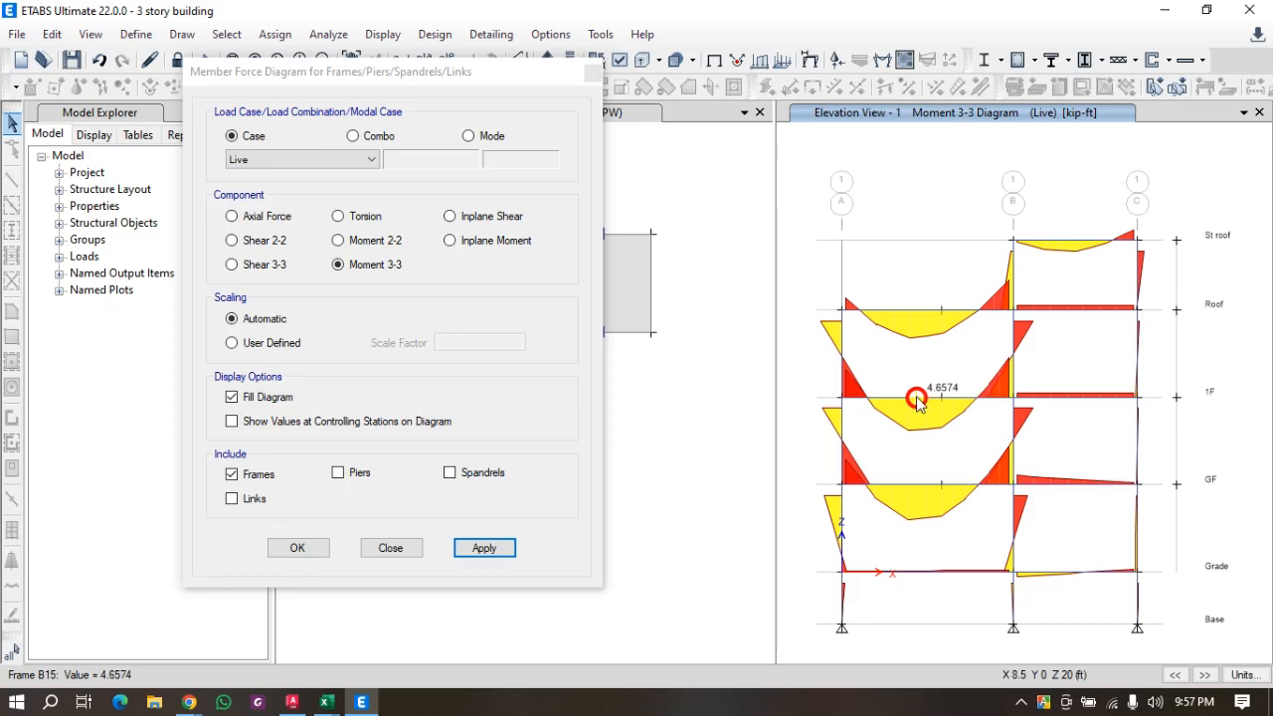
{"action": "right_click", "coordinate": [916, 402]}
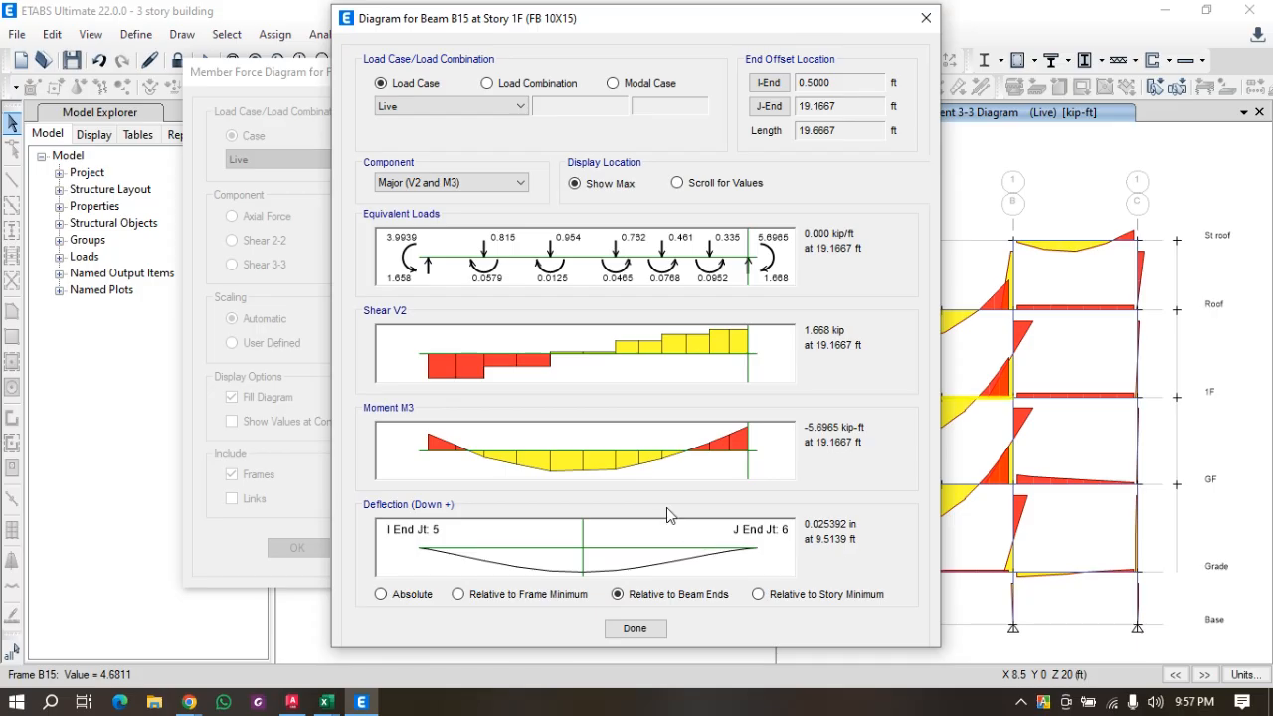
{"action": "left_click", "coordinate": [403, 592]}
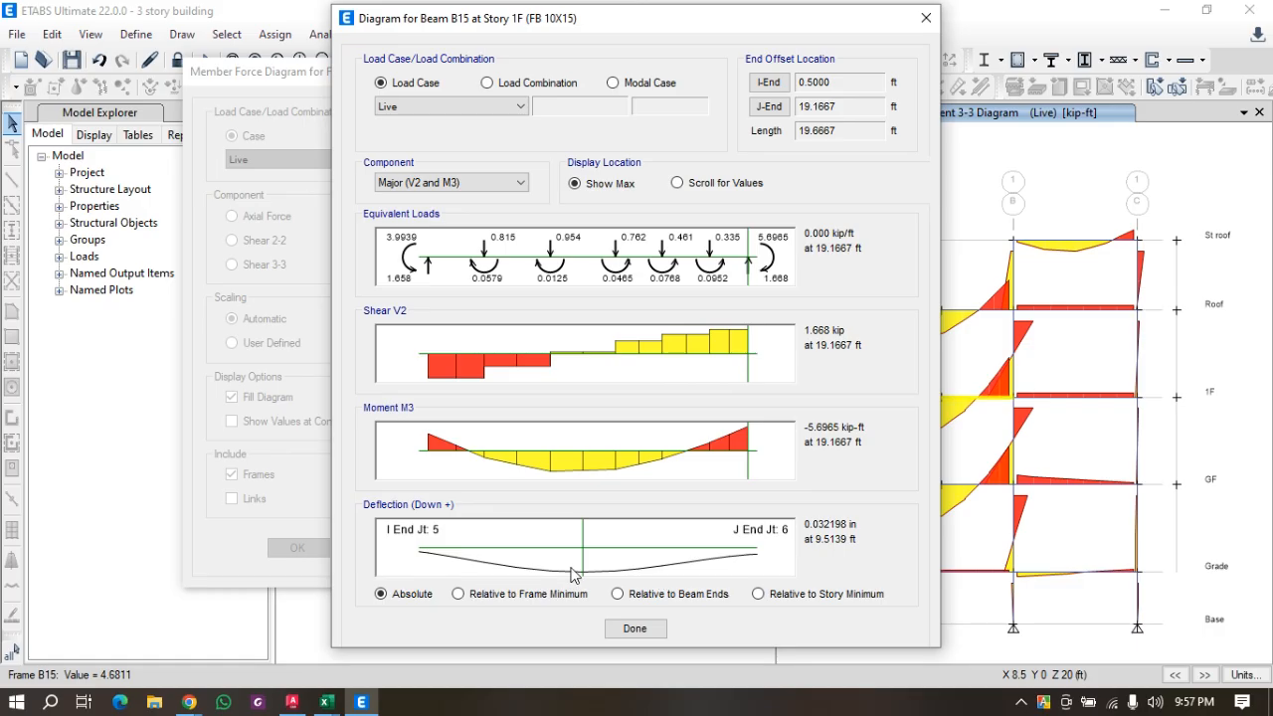
{"action": "left_click", "coordinate": [489, 597]}
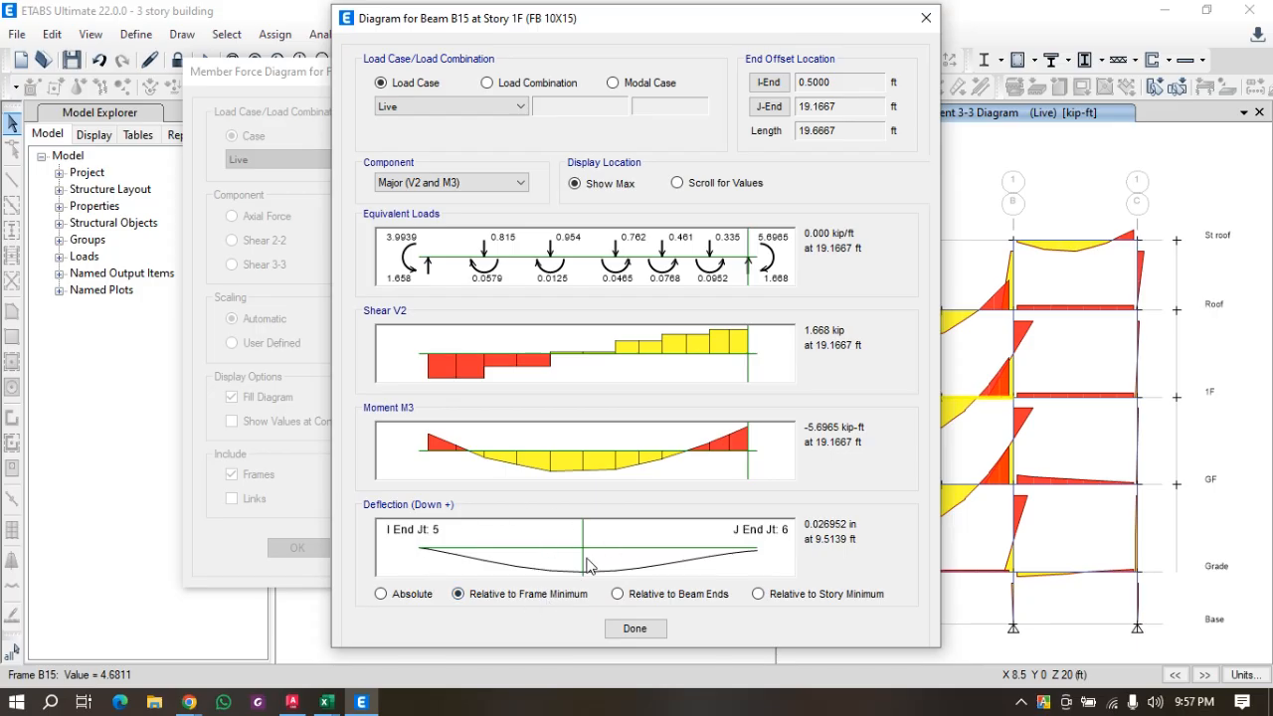
{"action": "left_click", "coordinate": [618, 595]}
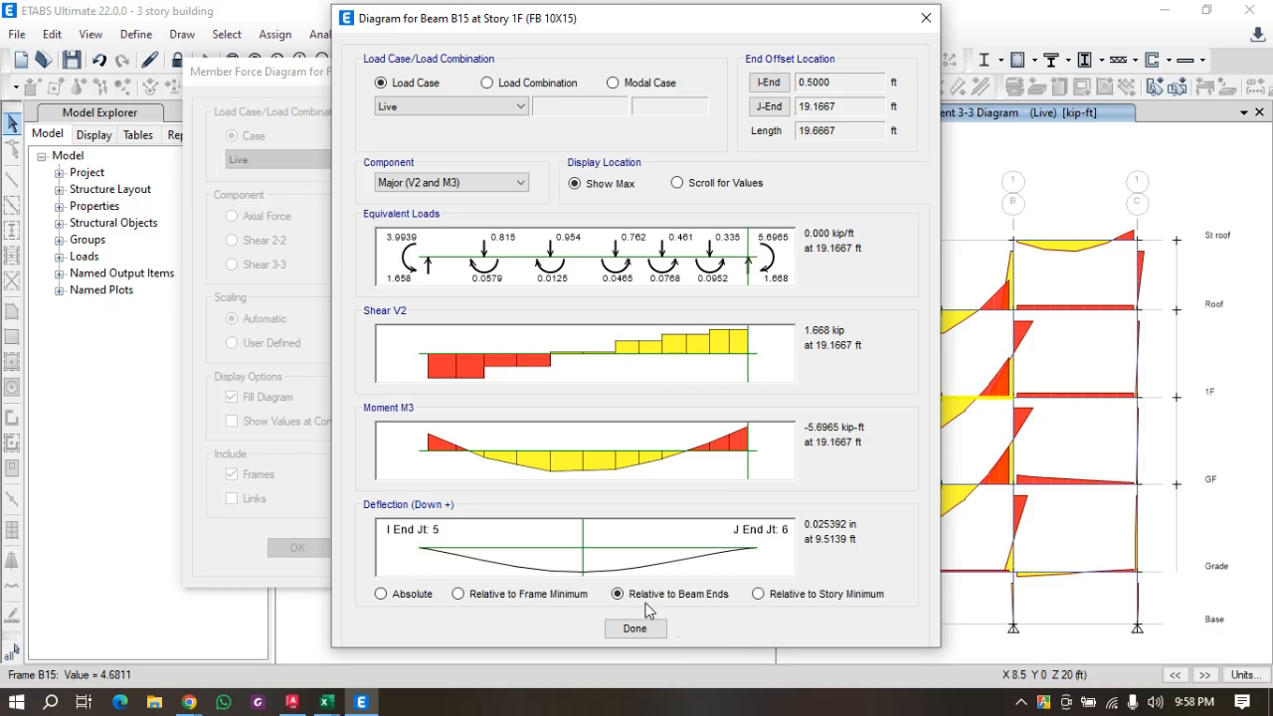
{"action": "left_click", "coordinate": [459, 595]}
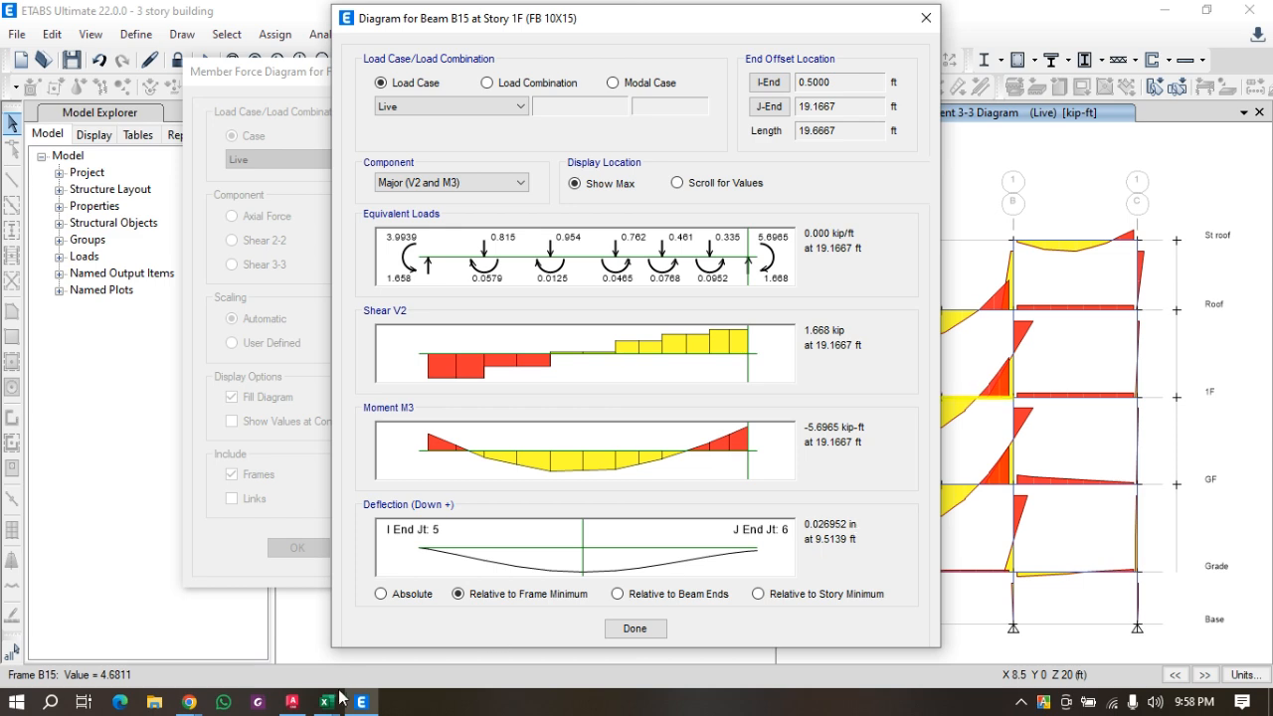
Switch to the Framed Structure Design workbook in Excel, set the LL value from ETABS in C31 to 0.027 and review the LL check.
{"action": "mouse_move", "coordinate": [342, 706]}
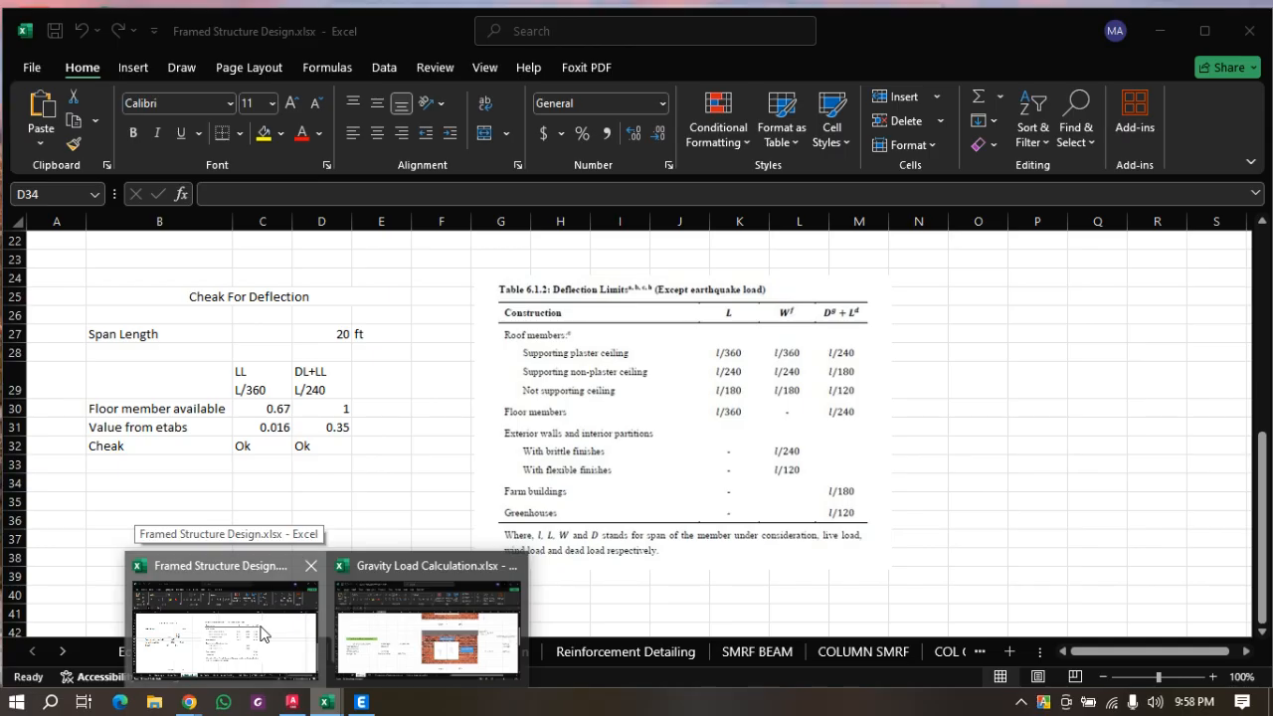
{"action": "left_click", "coordinate": [267, 637]}
{"action": "left_click", "coordinate": [245, 429]}
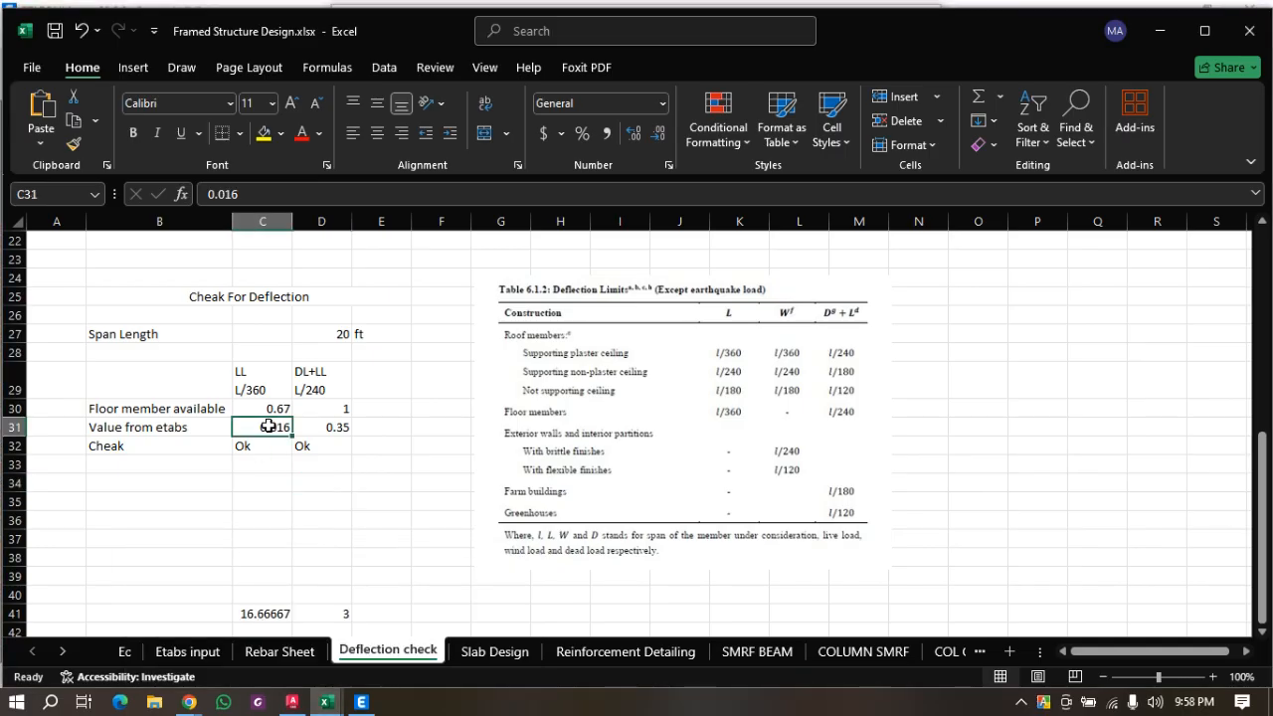
{"action": "type", "text": "0.027"}
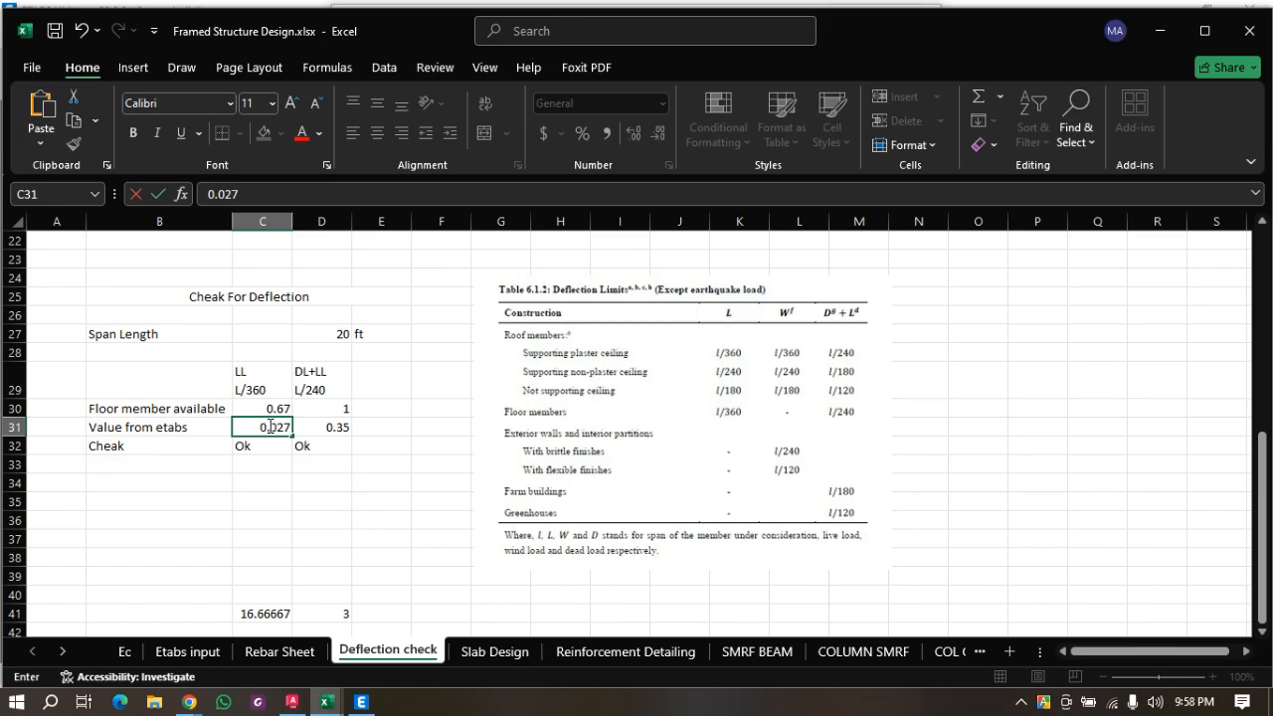
{"action": "key", "text": "Return"}
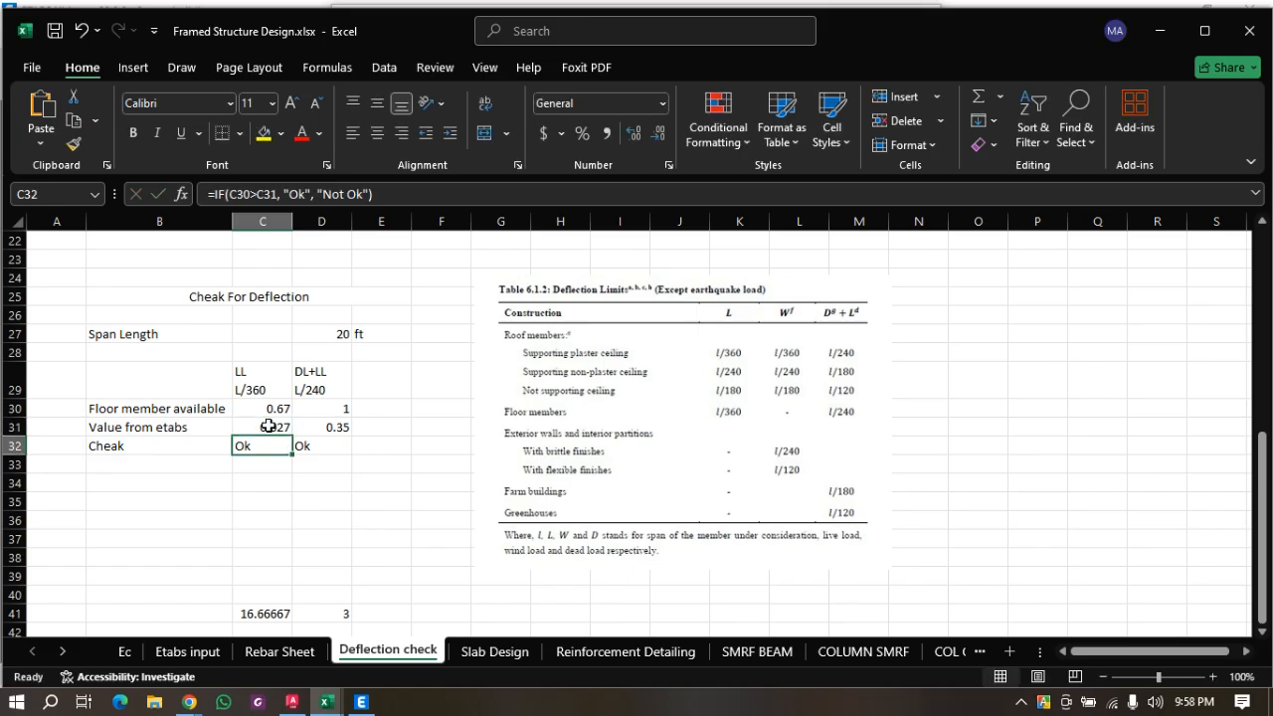
{"action": "left_click_drag", "start_coordinate": [284, 411], "coordinate": [275, 427]}
{"action": "left_click", "coordinate": [265, 447]}
{"action": "left_click", "coordinate": [261, 547]}
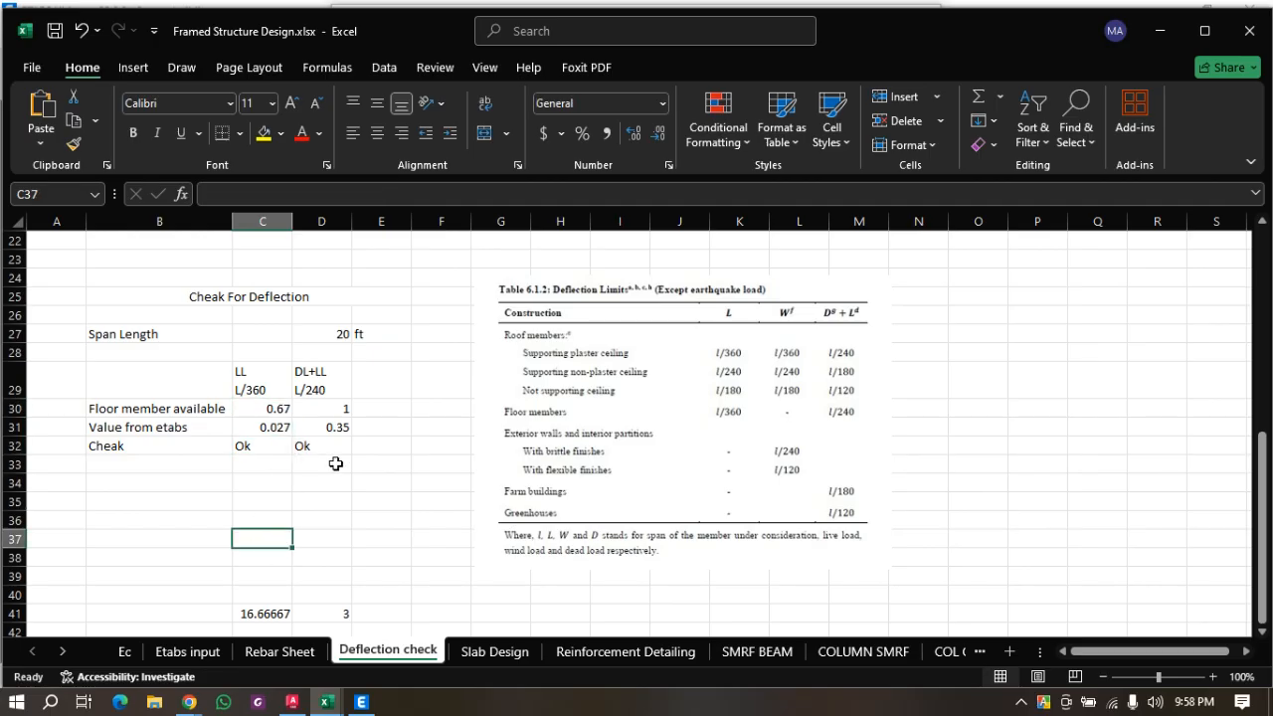
Switch back to ETABS, close the beam diagram and the member force settings, and save the model.
{"action": "left_click", "coordinate": [361, 701]}
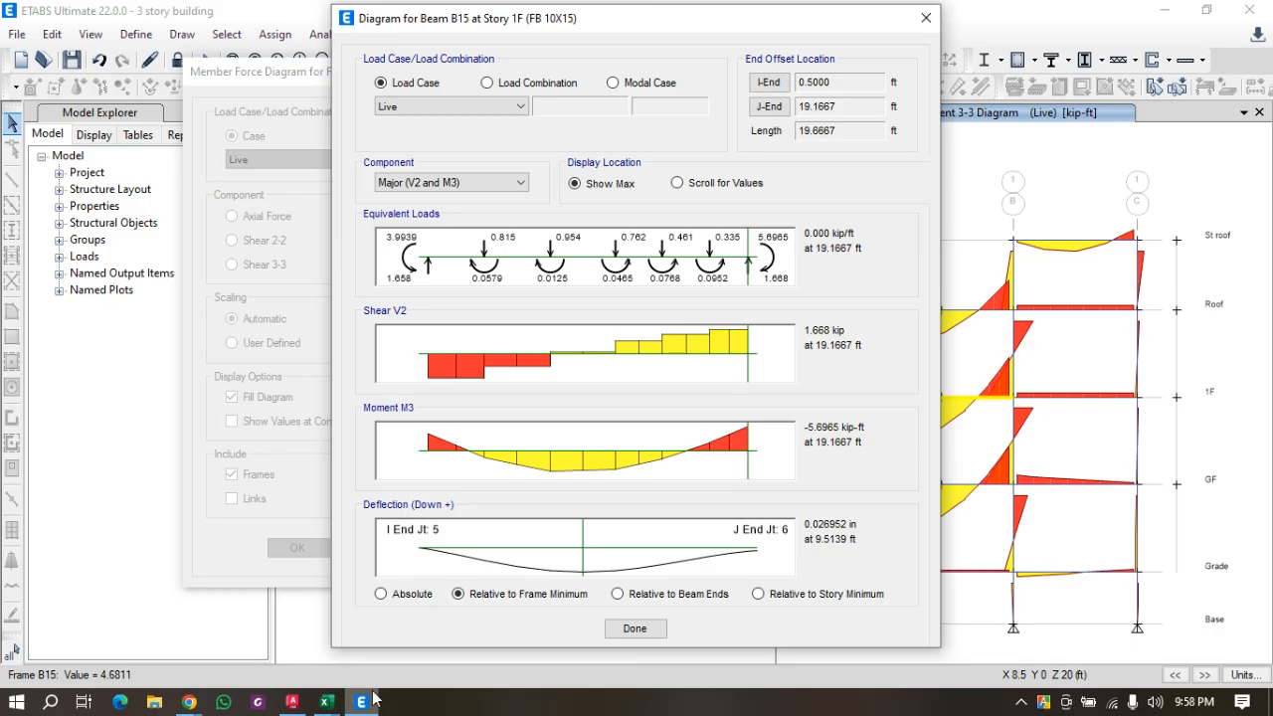
{"action": "left_click", "coordinate": [926, 19]}
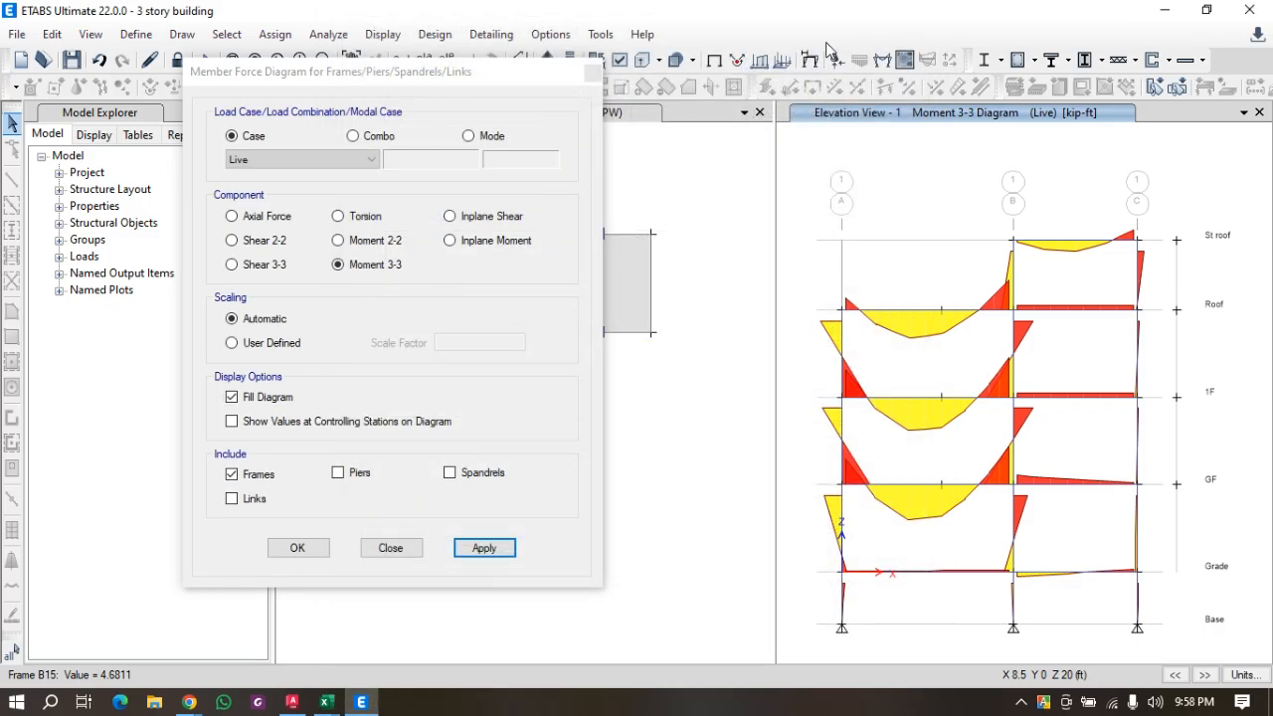
{"action": "left_click", "coordinate": [593, 73]}
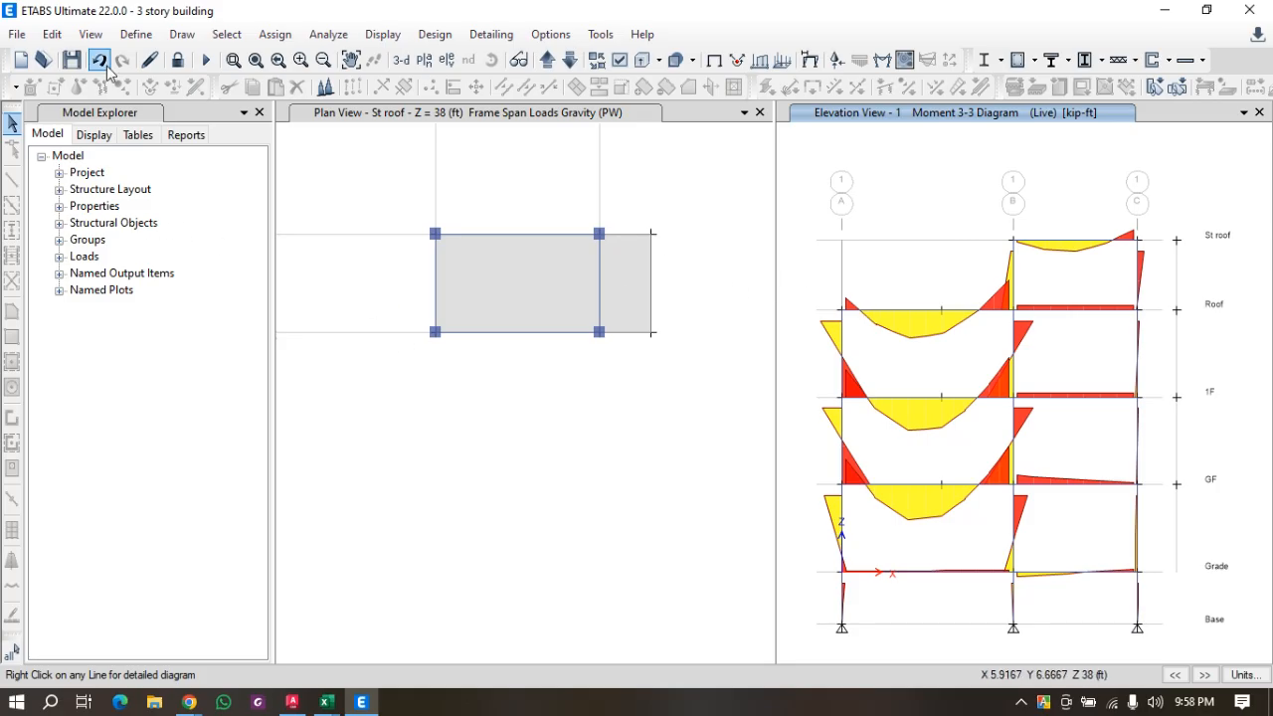
{"action": "left_click", "coordinate": [71, 61]}
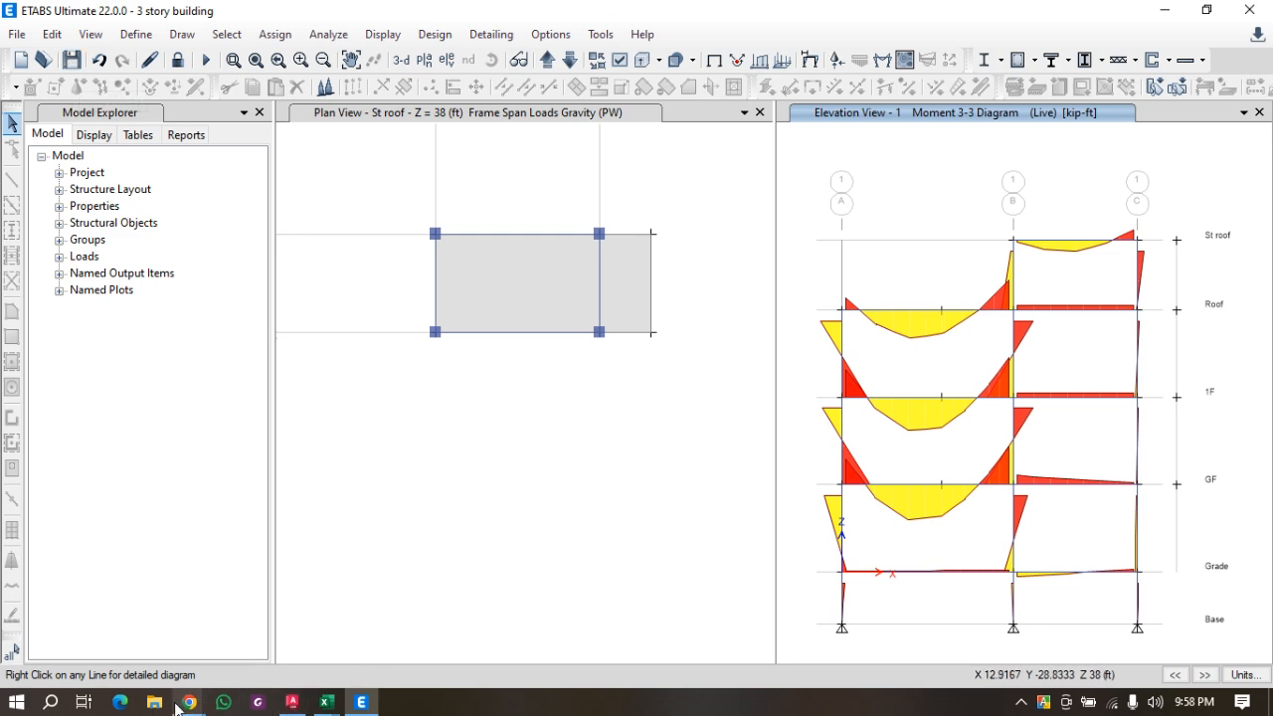
{"action": "mouse_move", "coordinate": [180, 705]}
{"action": "left_click", "coordinate": [133, 636]}
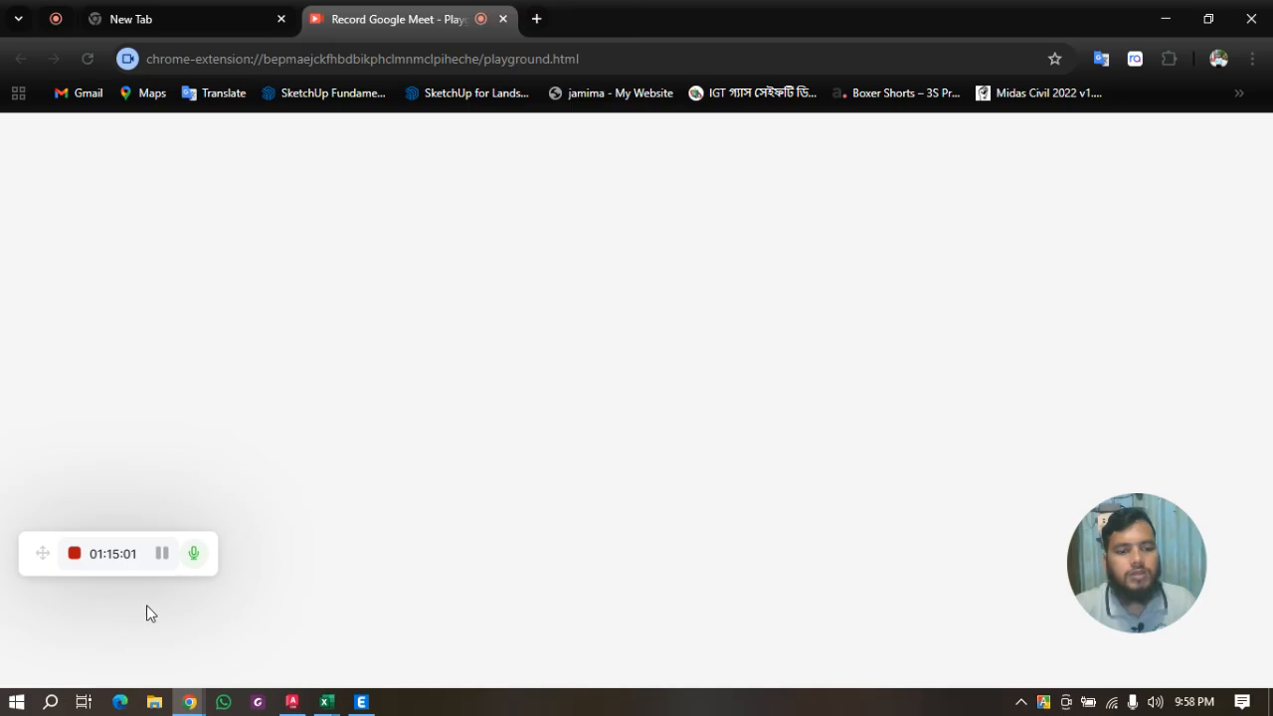